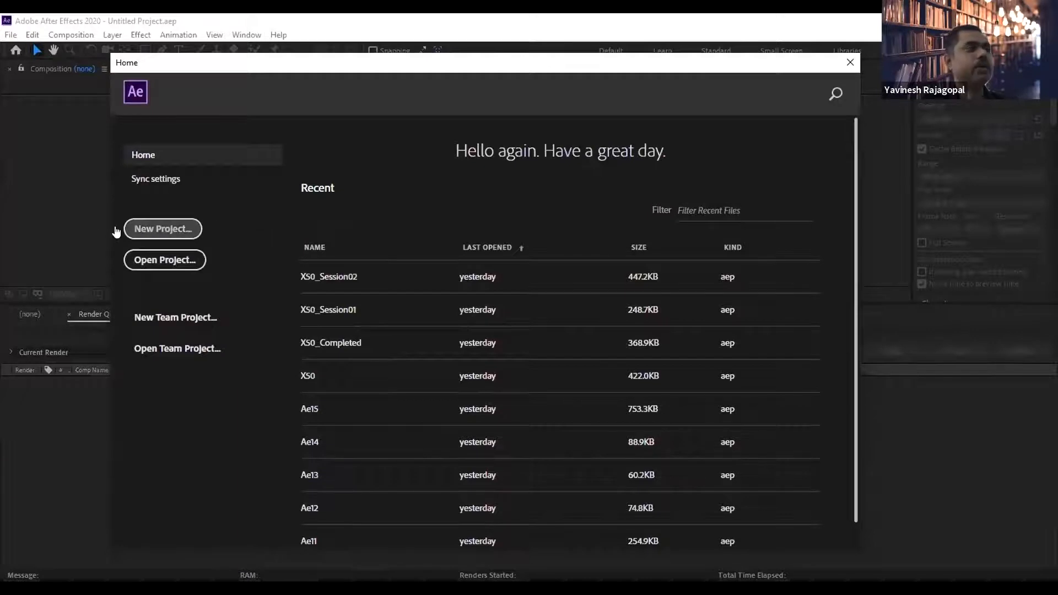
Start a new project from the Home screen.
click(157, 231)
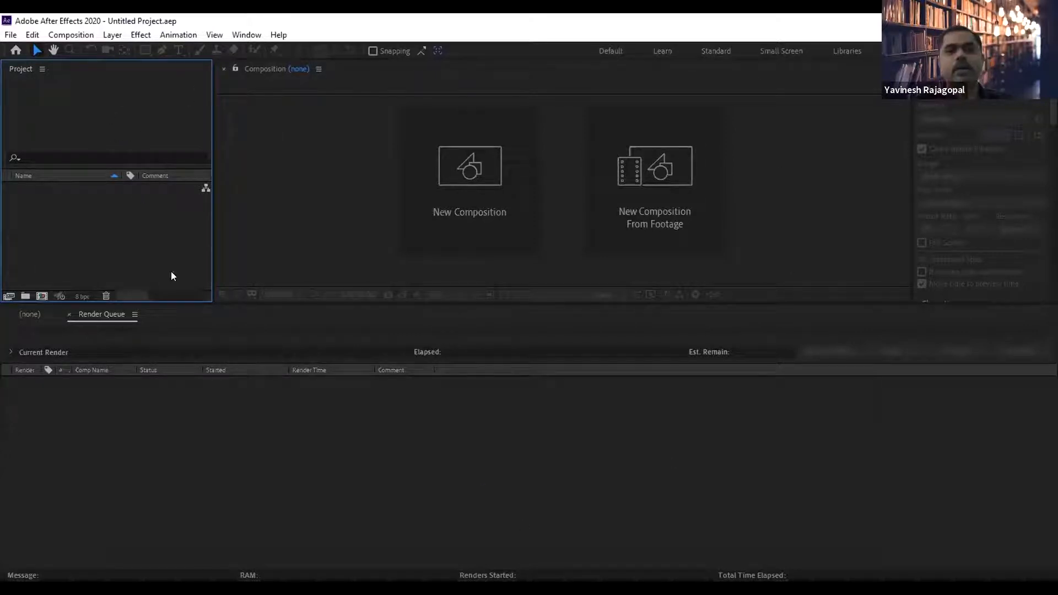
Examine how the active panel is outlined by alternating between the Project and Composition panels and activating the Render Queue.
click(248, 123)
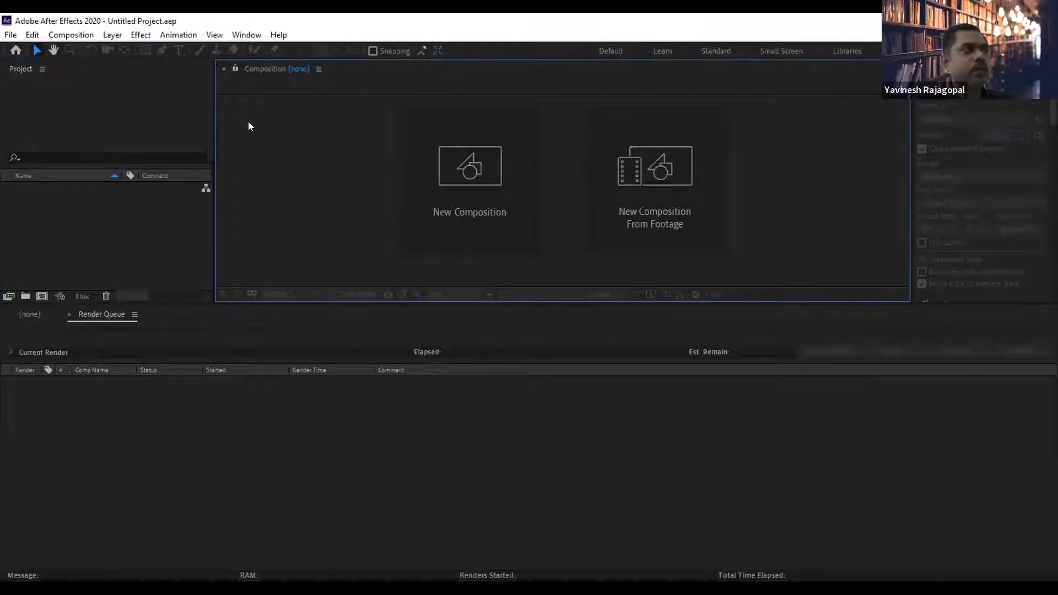
click(91, 95)
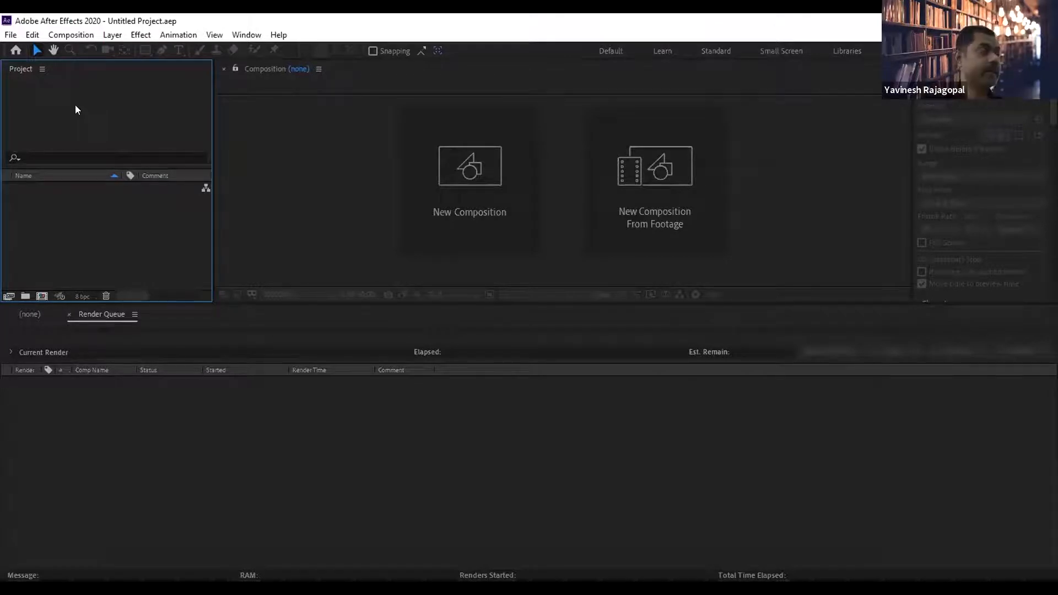
click(317, 137)
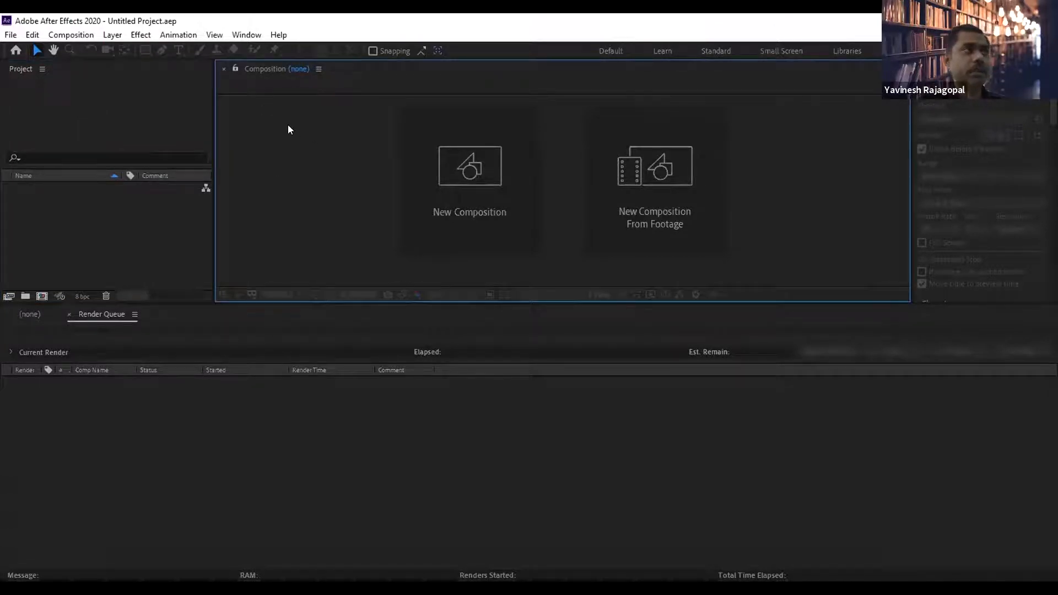
click(120, 116)
click(259, 109)
click(136, 107)
click(260, 109)
click(106, 113)
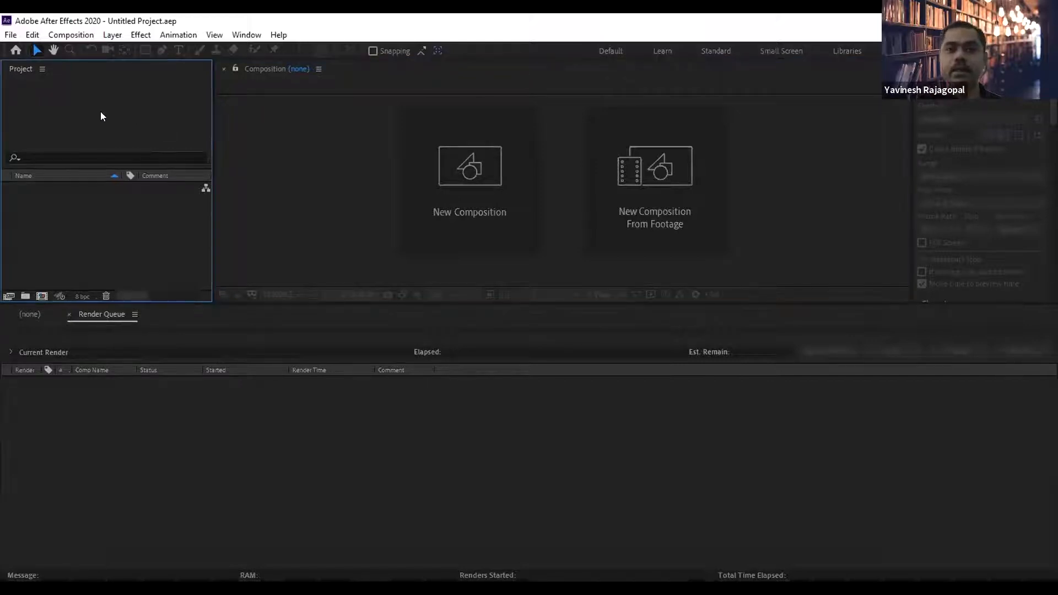
click(250, 132)
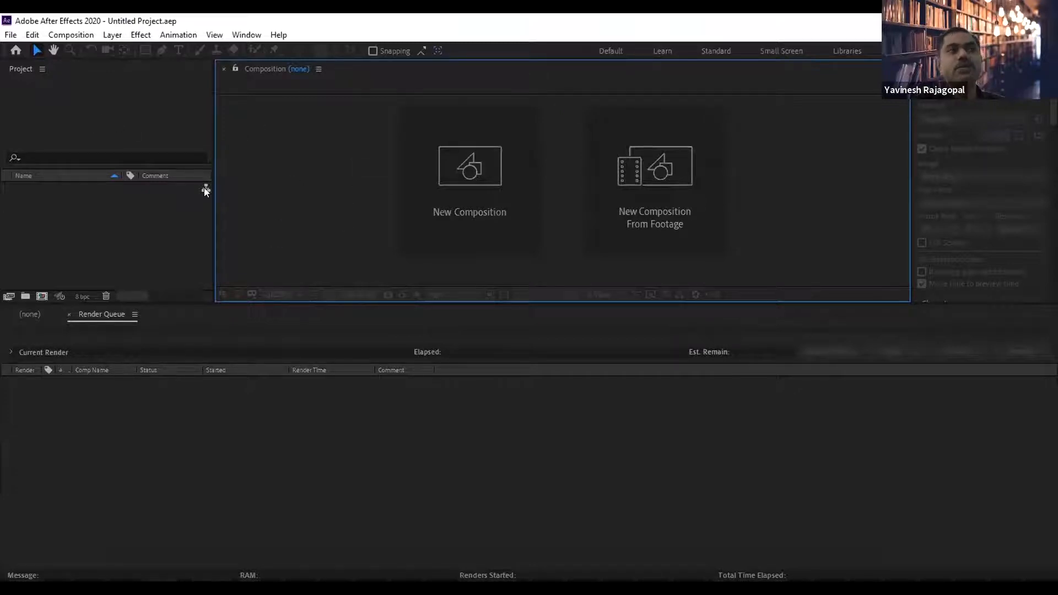
click(121, 225)
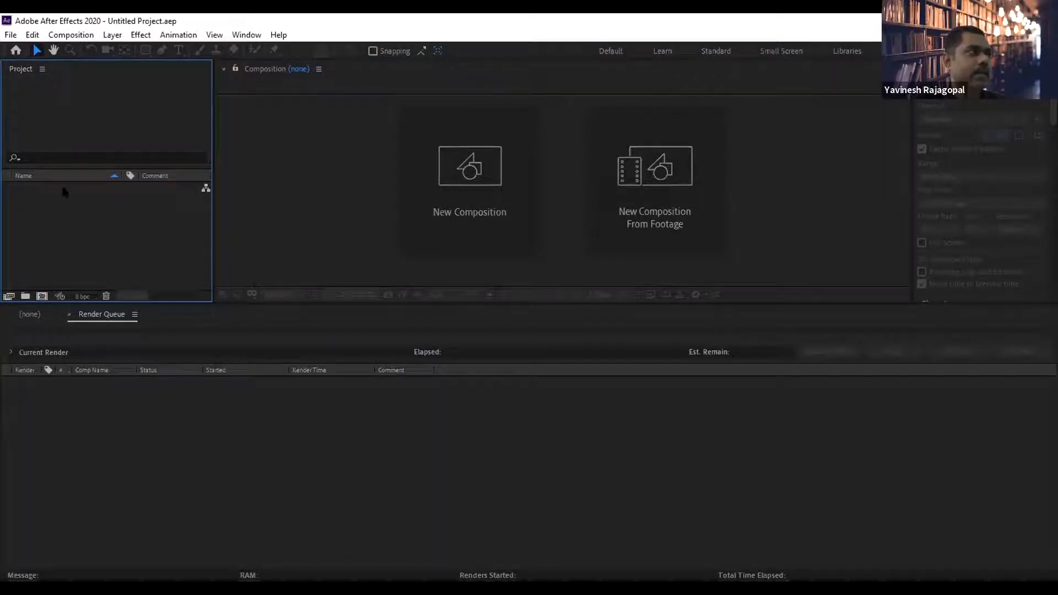
click(235, 429)
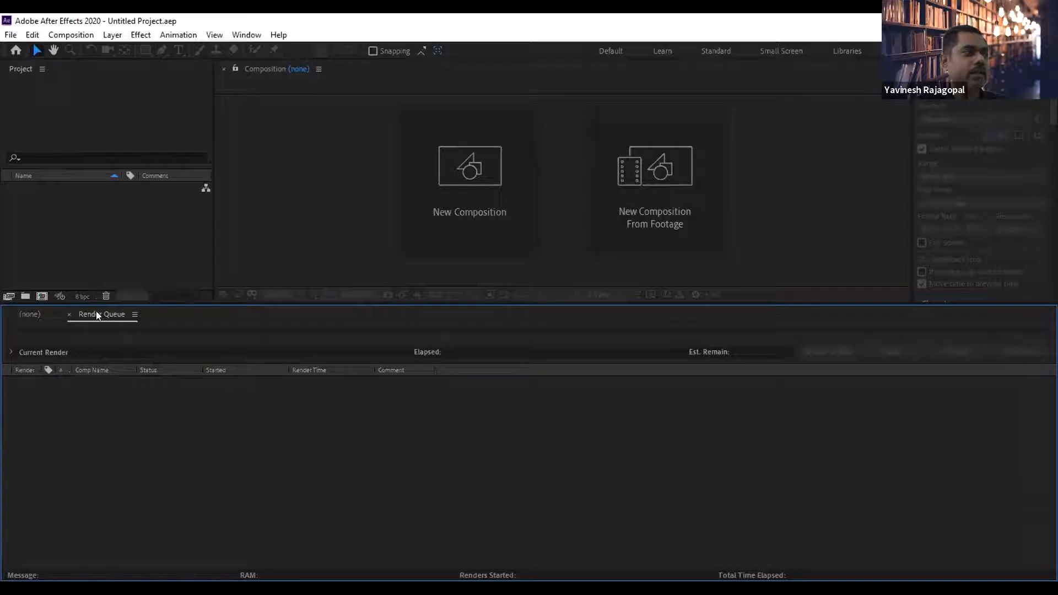
Close the Render Queue and Project panels.
click(68, 312)
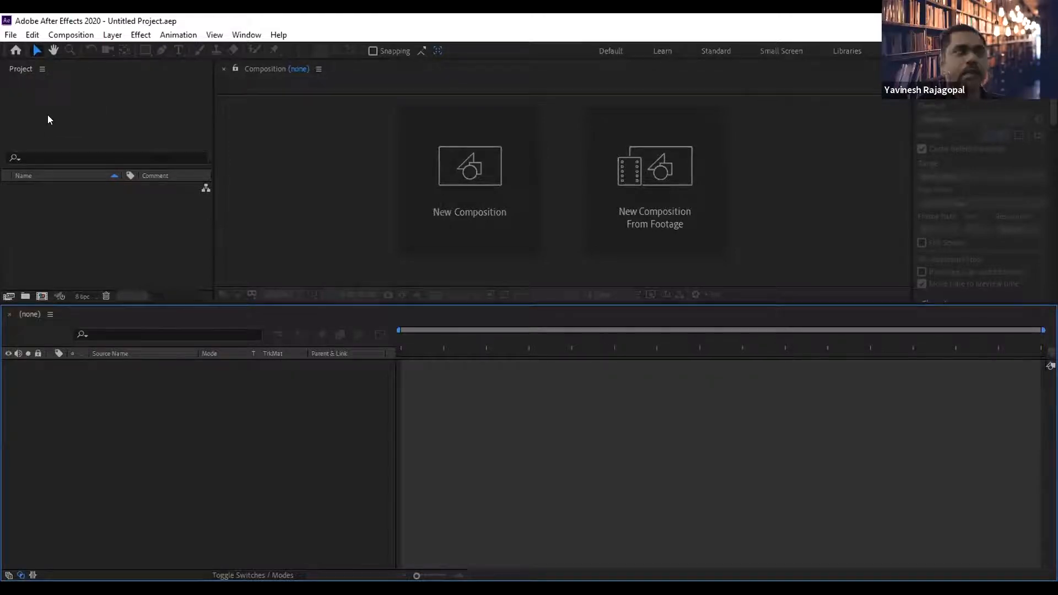
click(39, 68)
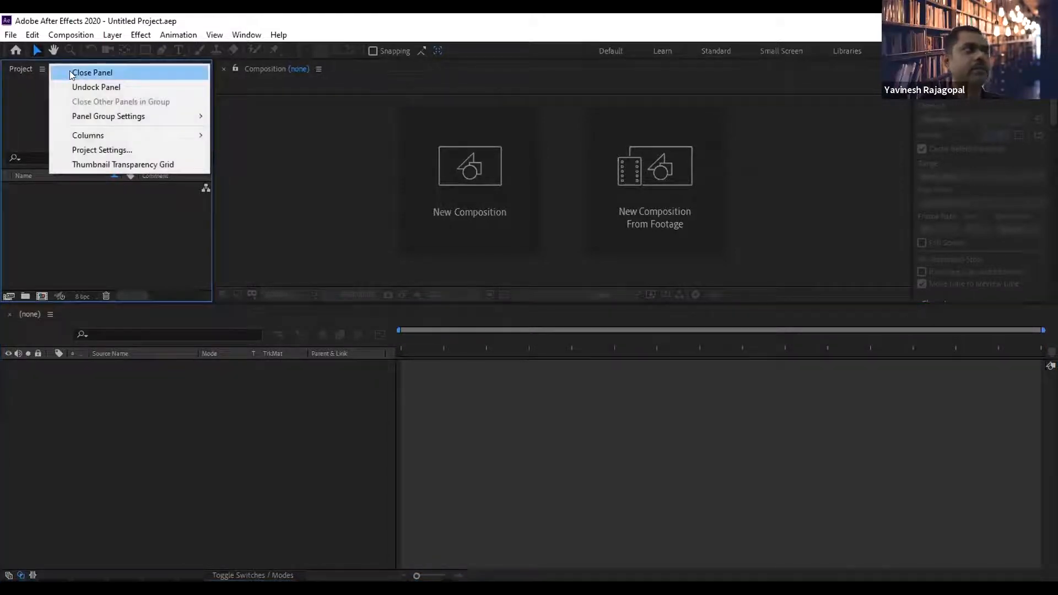
click(70, 72)
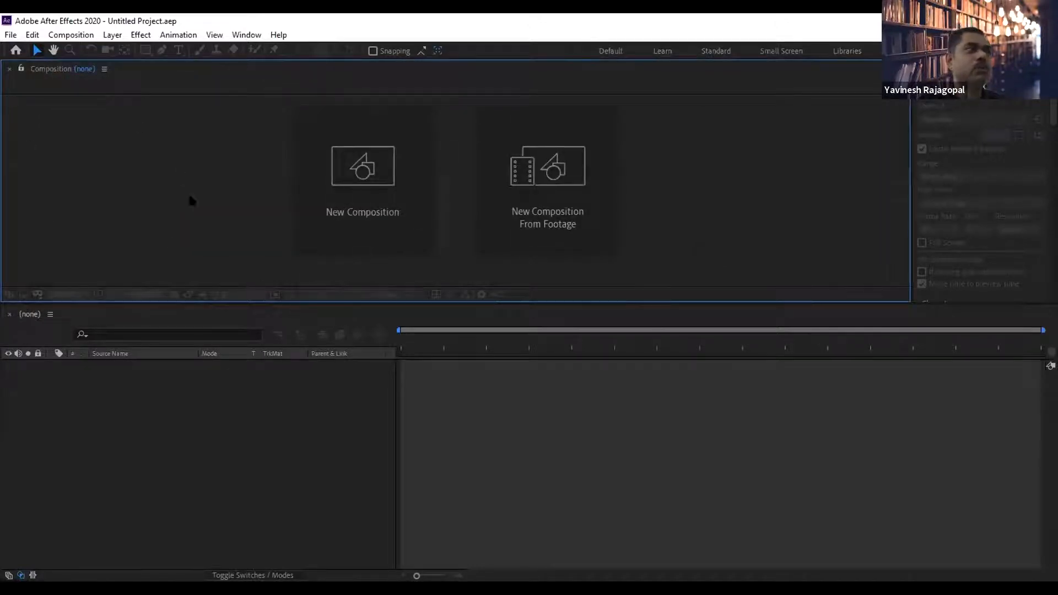
Switch to the Standard workspace and reset it to its saved layout.
click(247, 35)
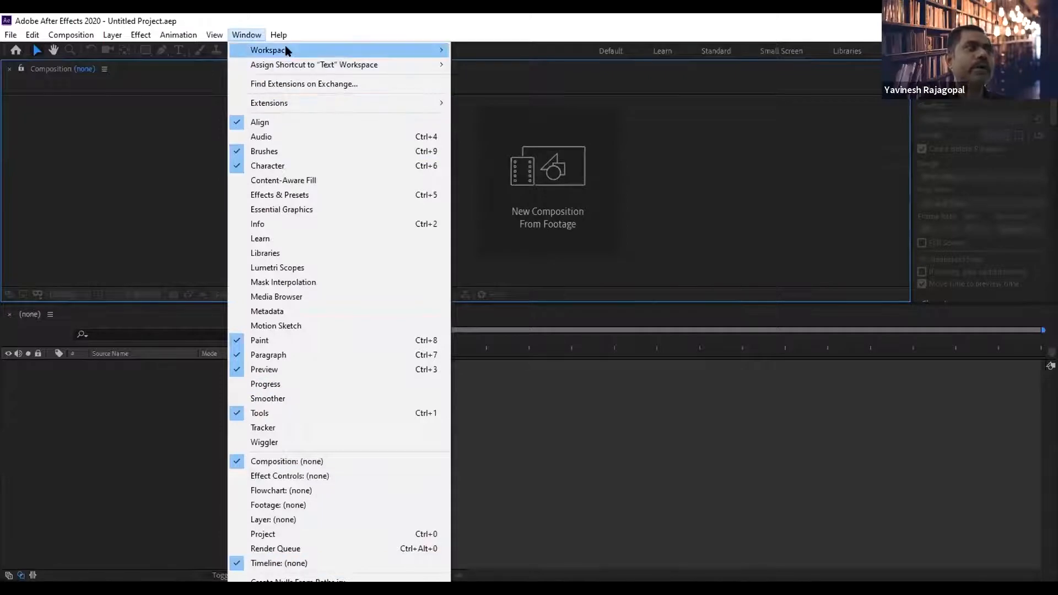
mouse_move(284, 49)
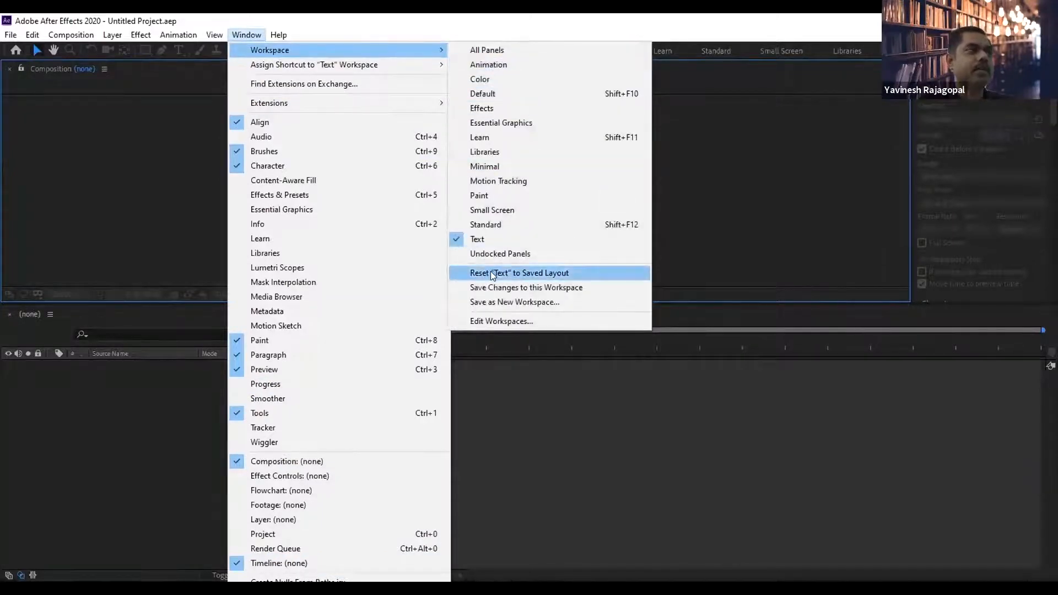
click(488, 225)
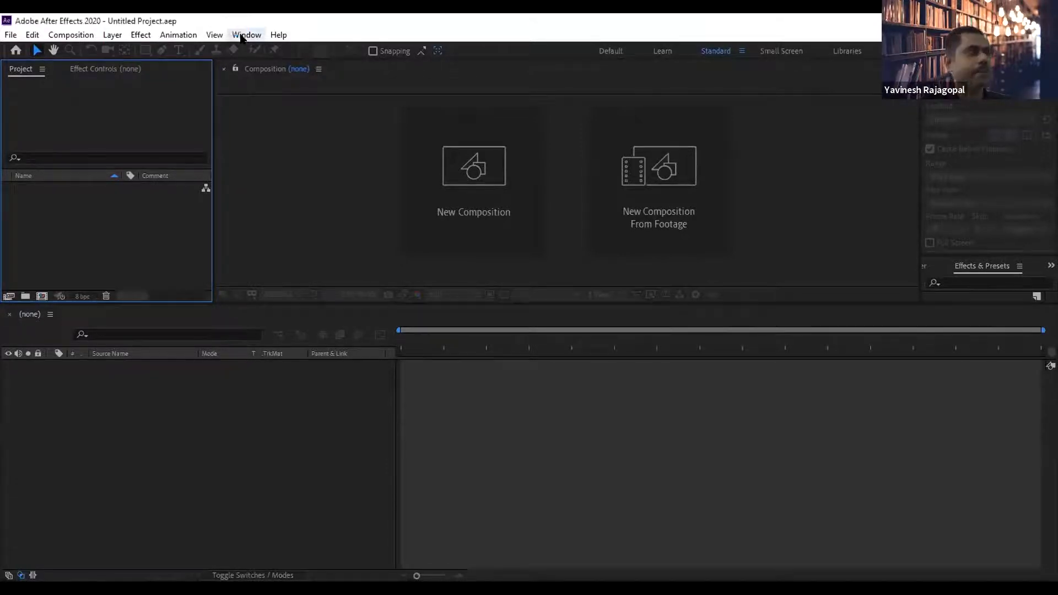
click(255, 37)
mouse_move(285, 50)
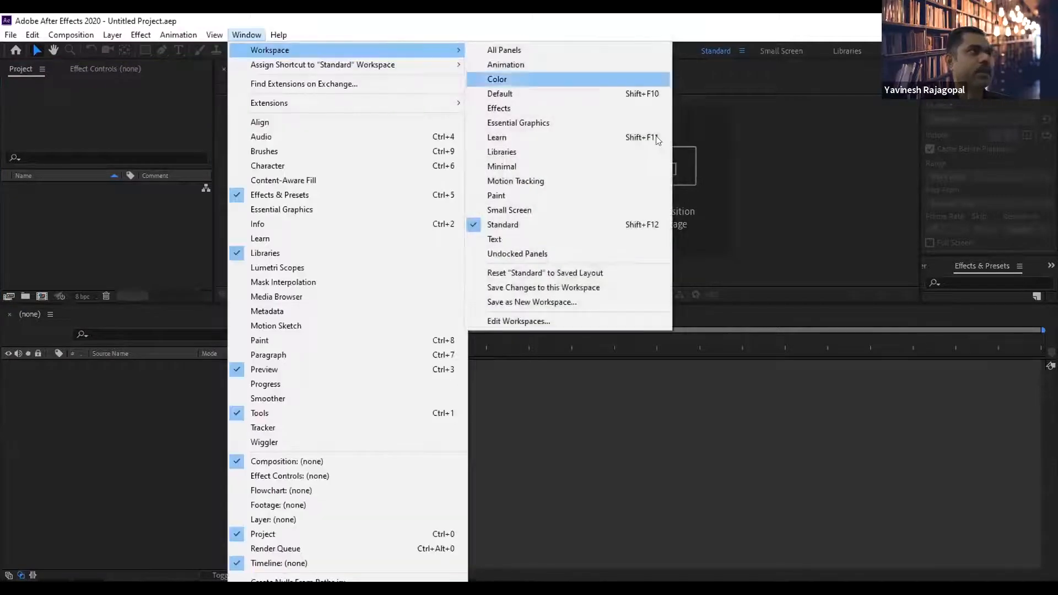
click(525, 272)
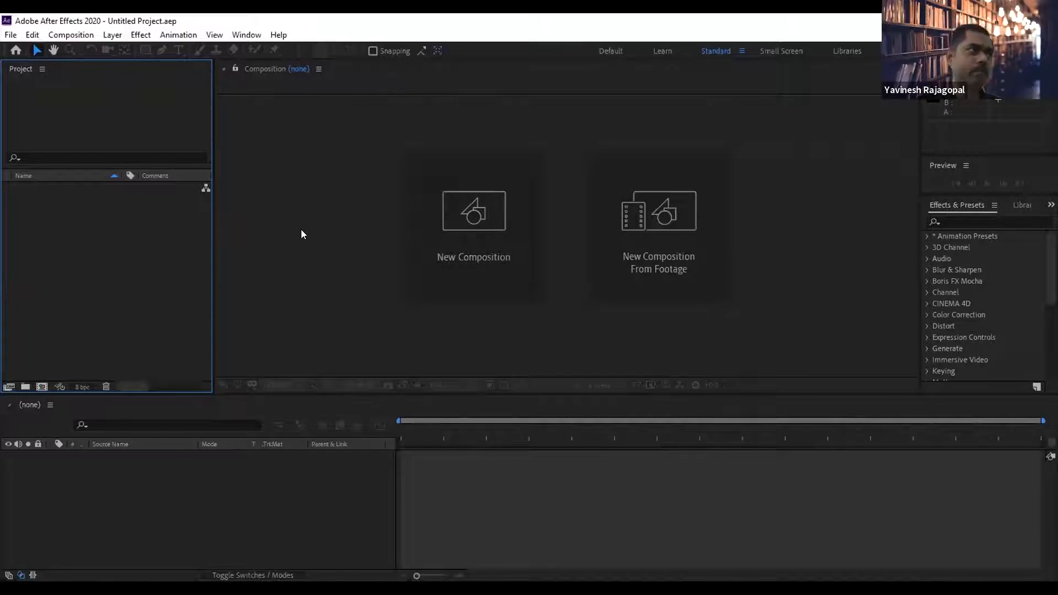
click(317, 92)
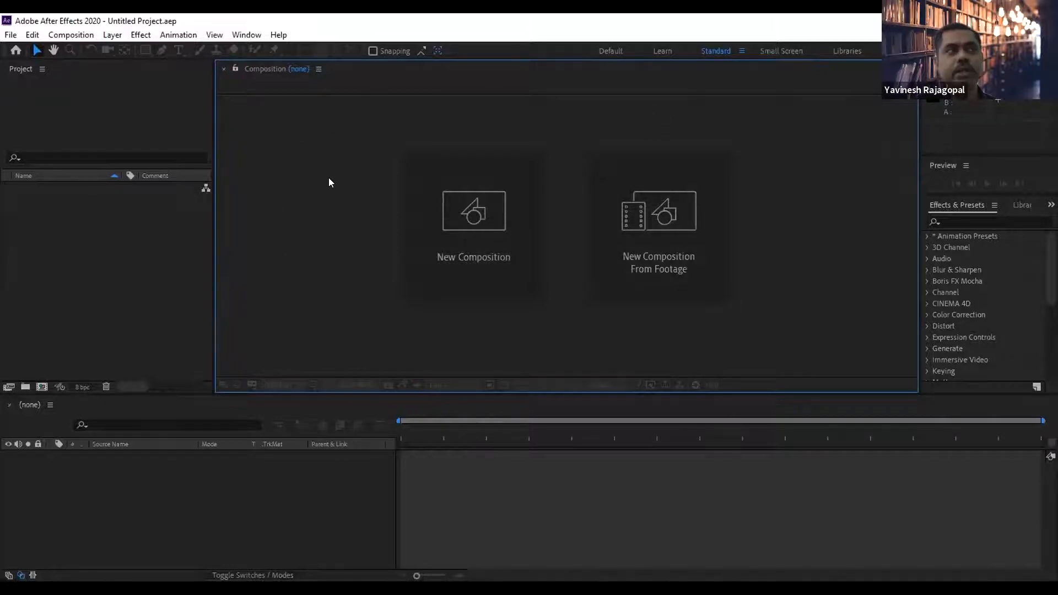
click(154, 506)
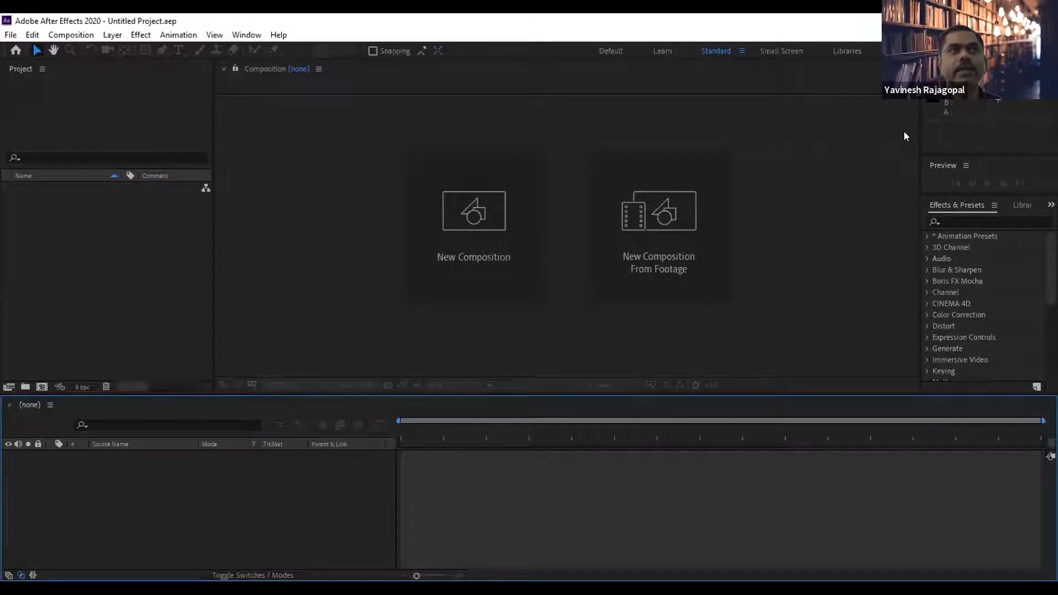
click(989, 172)
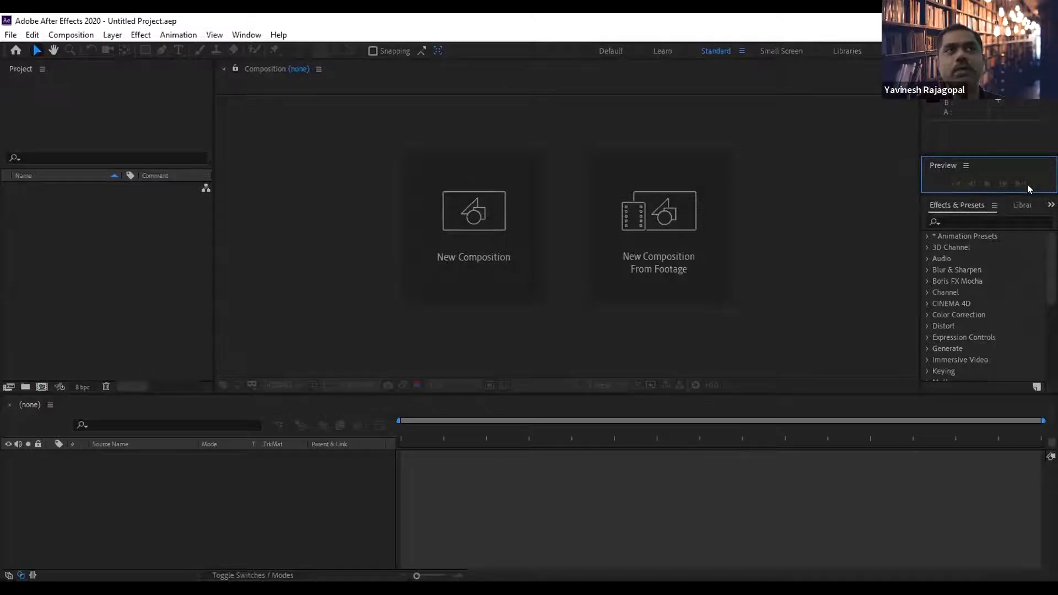
click(948, 198)
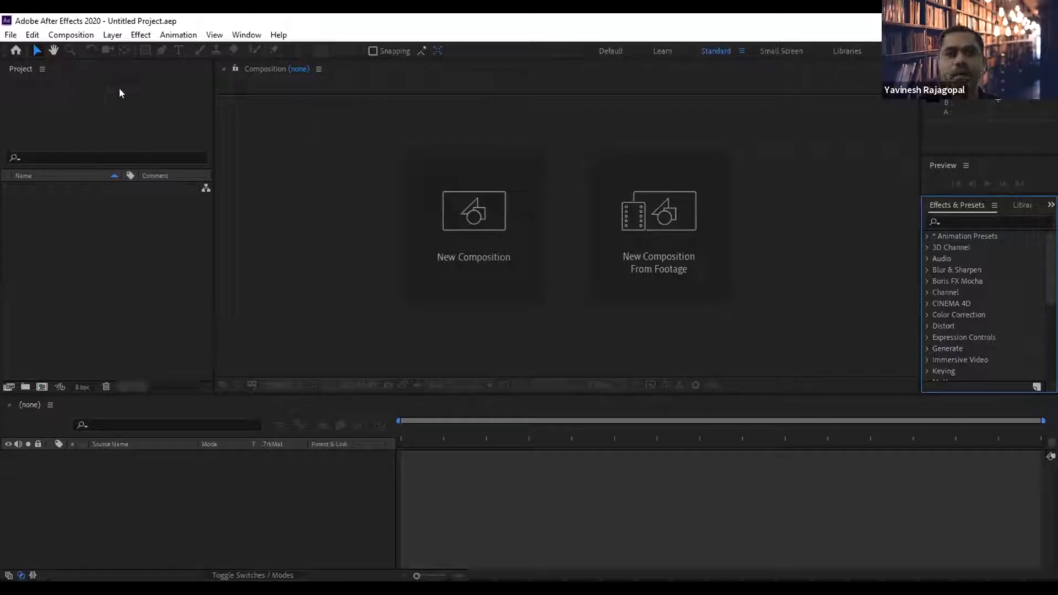
Add the Effect Controls panel to the workspace and bring the Project panel back to the front.
click(250, 35)
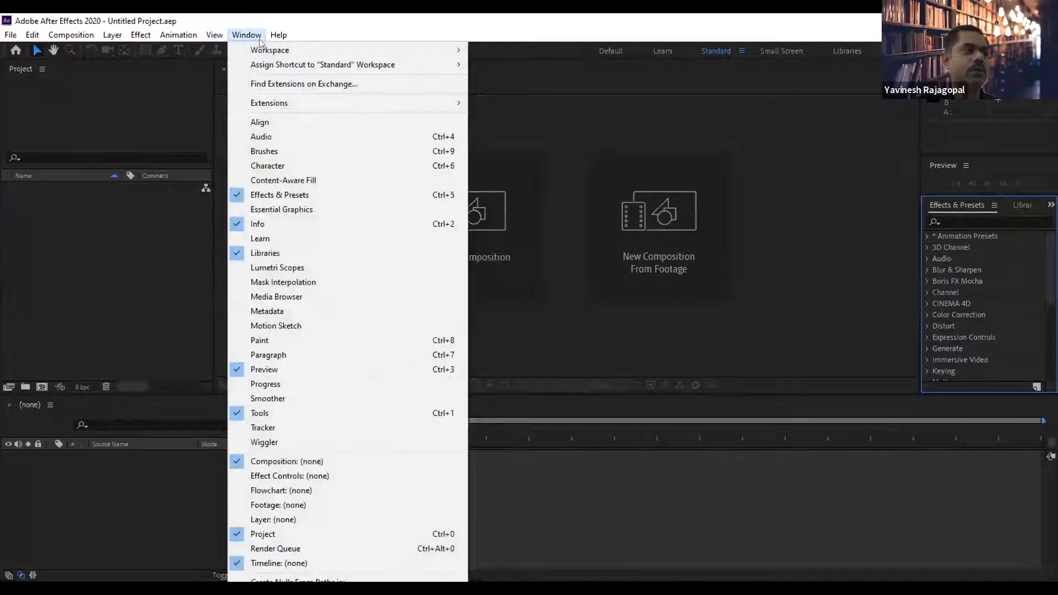
click(278, 476)
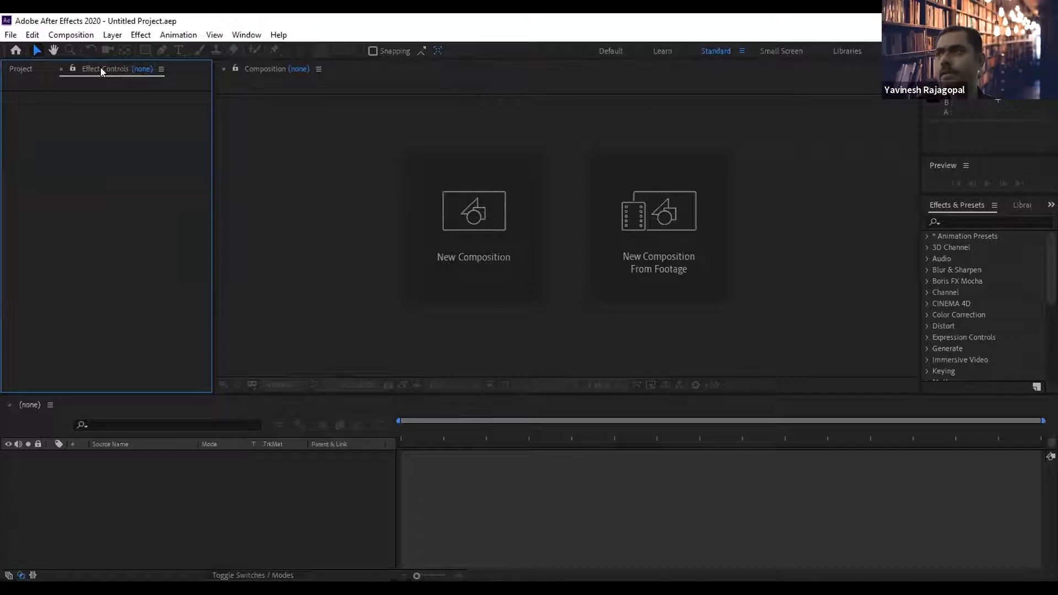
click(21, 68)
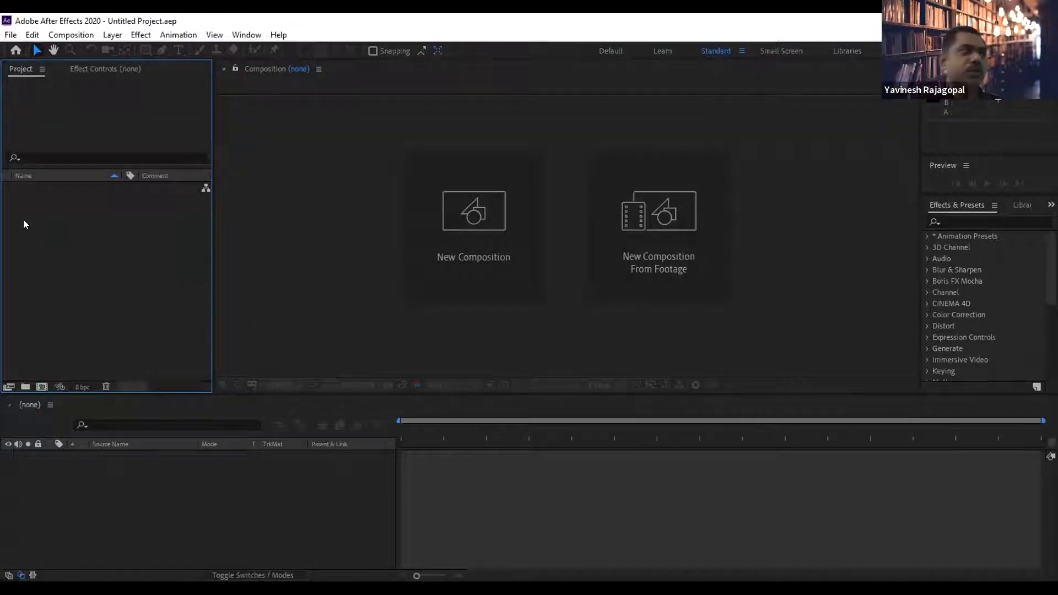
Review the Composition, Timeline, Preview, Effects & Presets, Effect Controls and Project panels one after another.
click(340, 110)
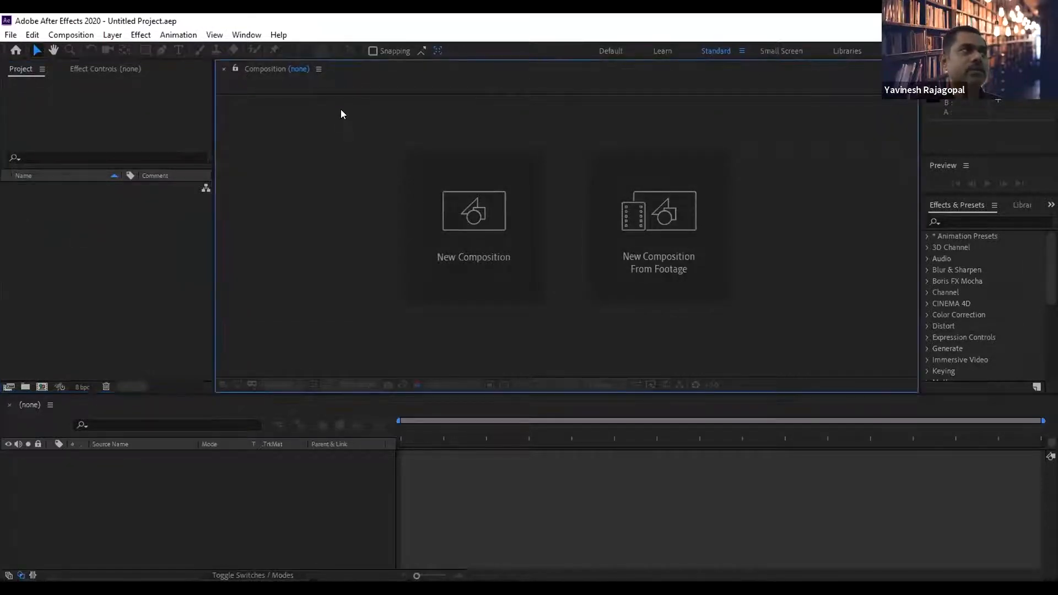
click(156, 475)
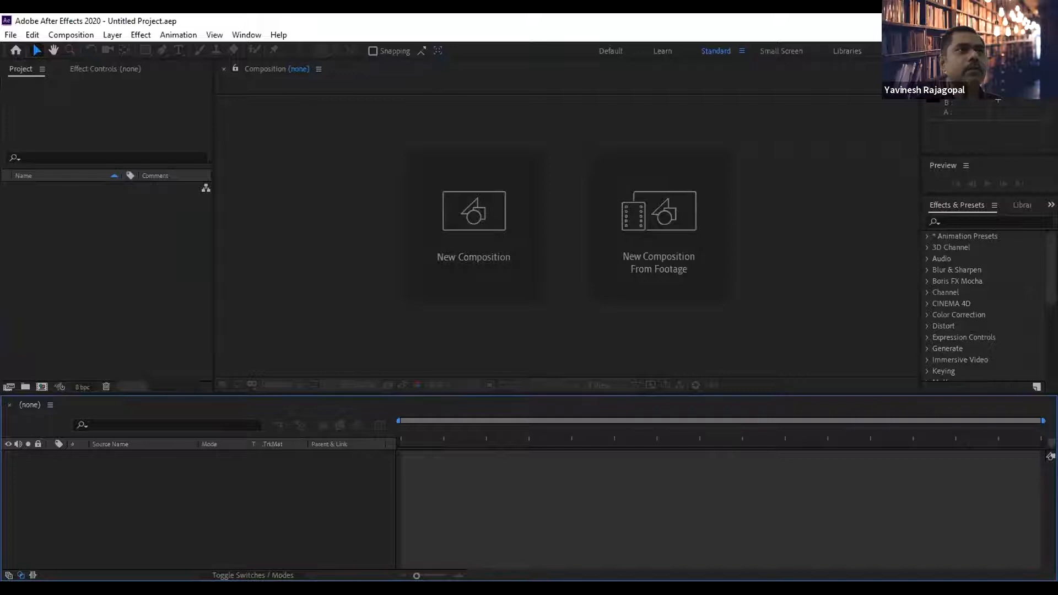
click(955, 176)
click(950, 206)
click(106, 69)
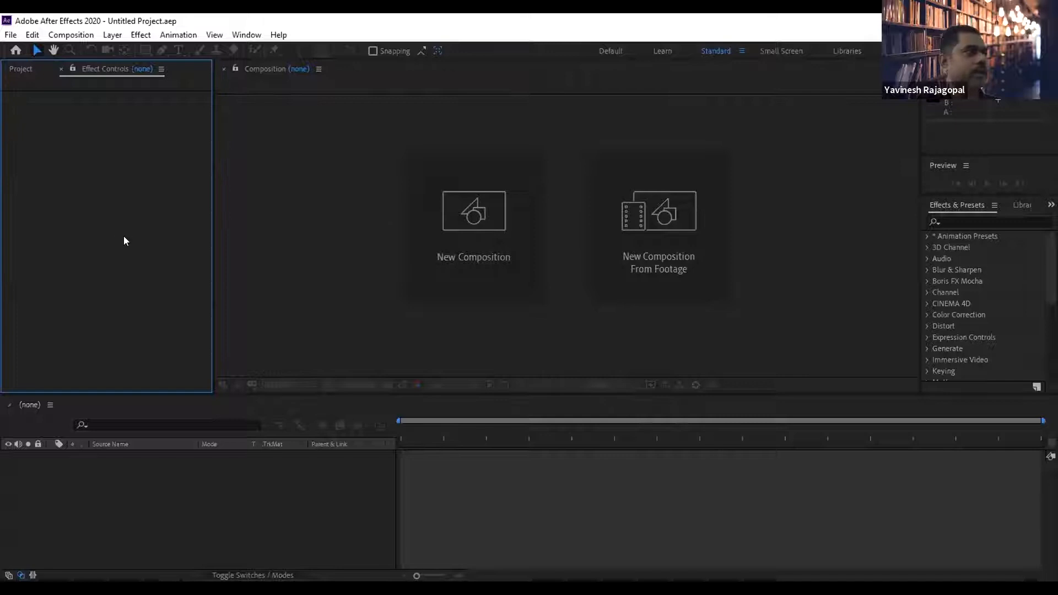
click(22, 69)
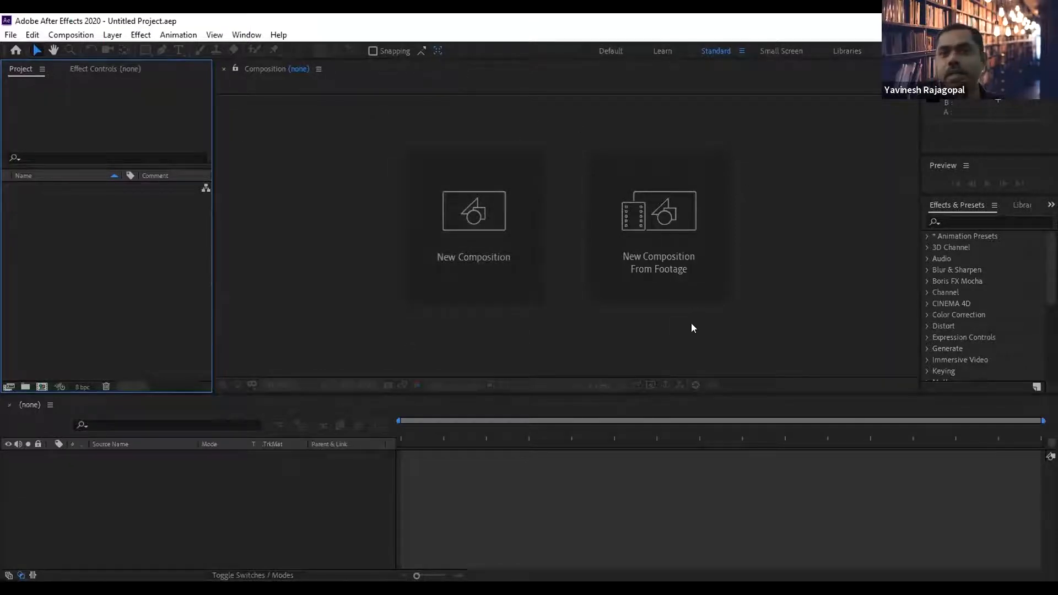
click(346, 166)
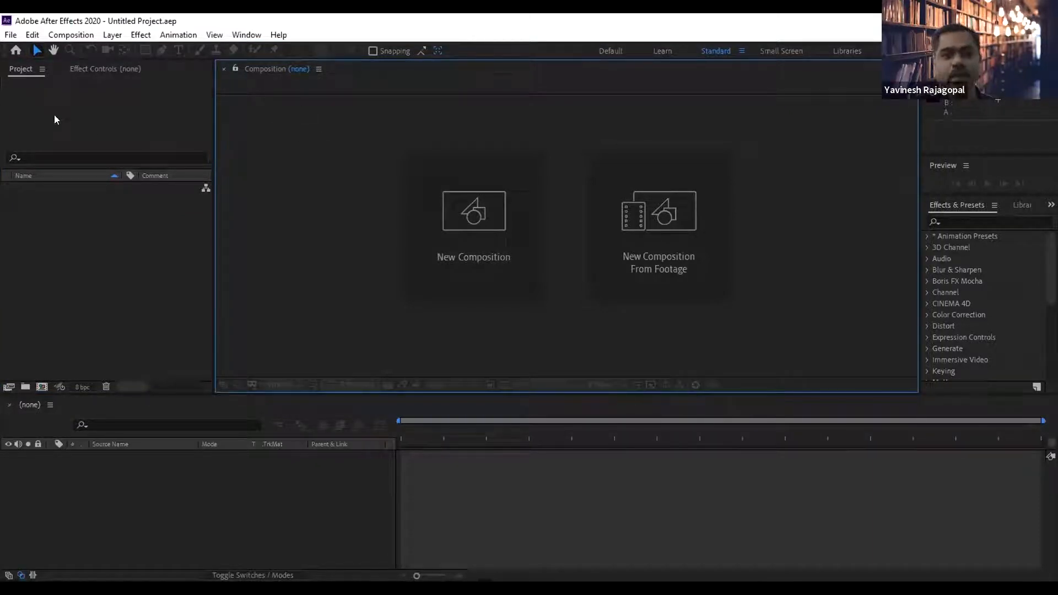
Begin a new composition and set its width to 1920 px and height to 1080 px.
click(68, 36)
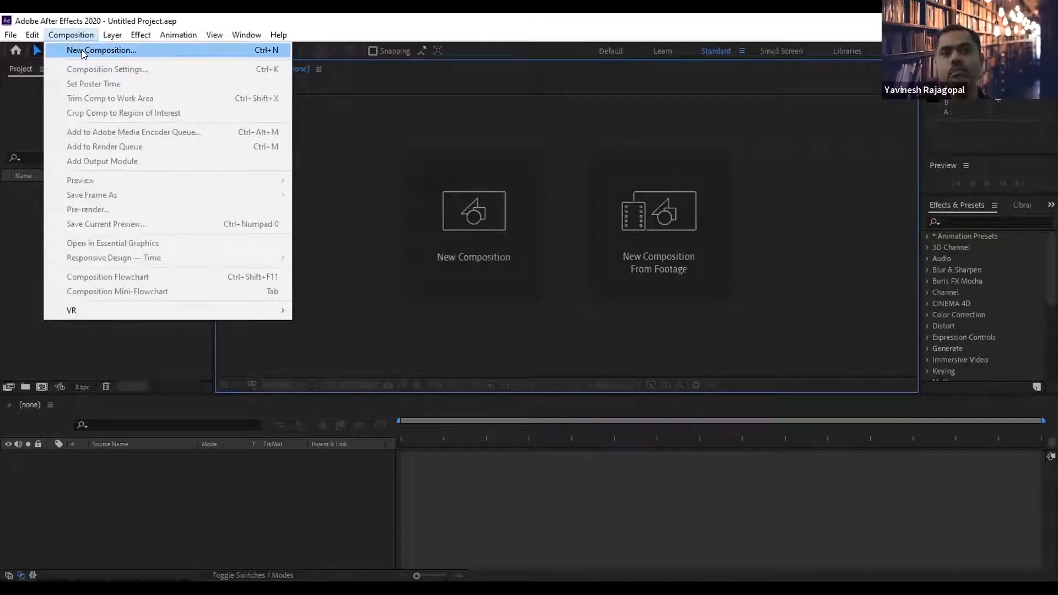
click(80, 50)
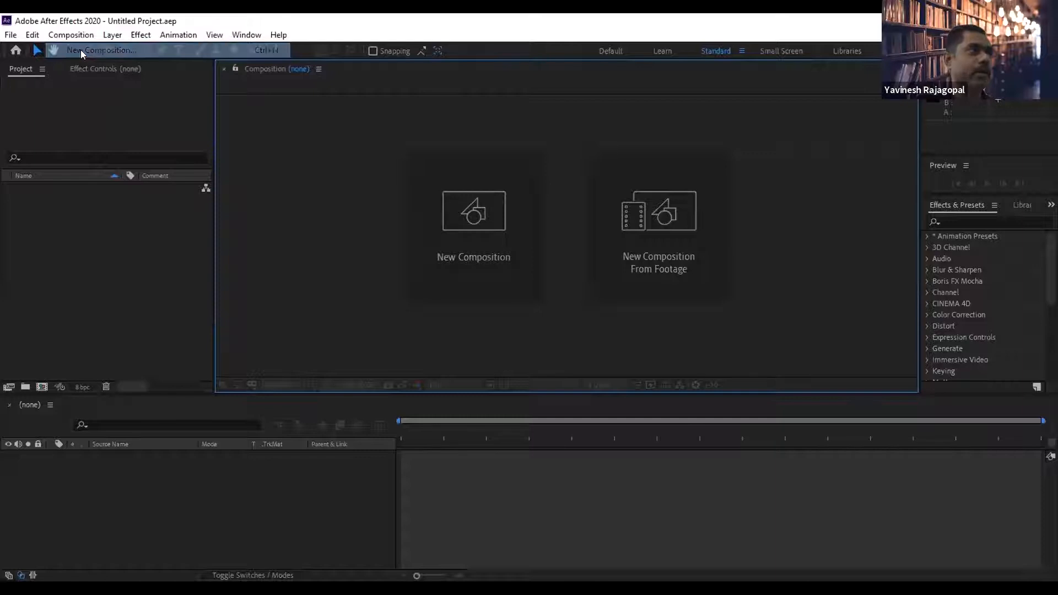
drag(494, 105, 605, 93)
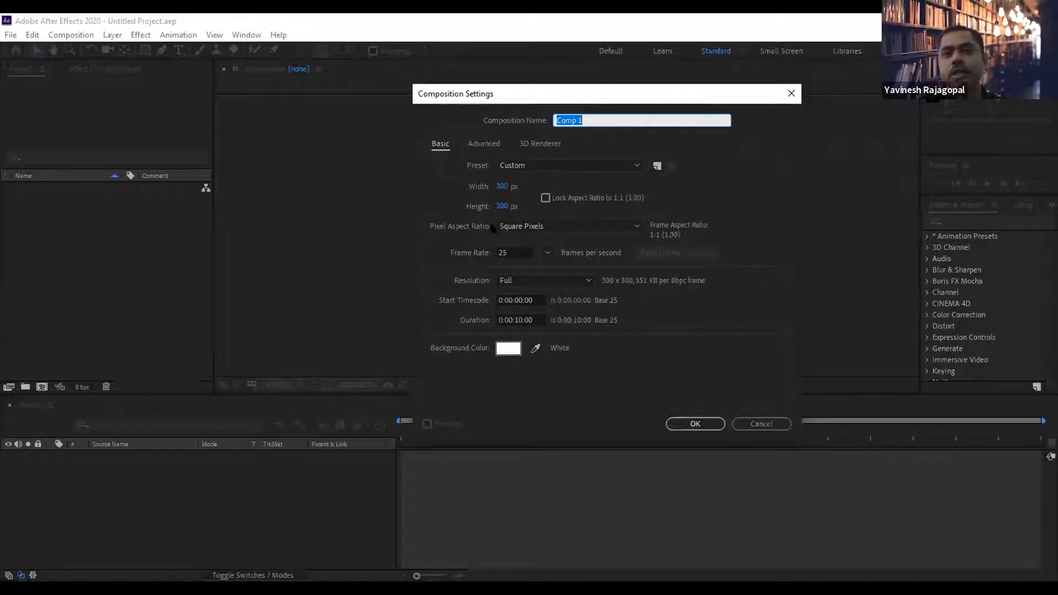
click(499, 188)
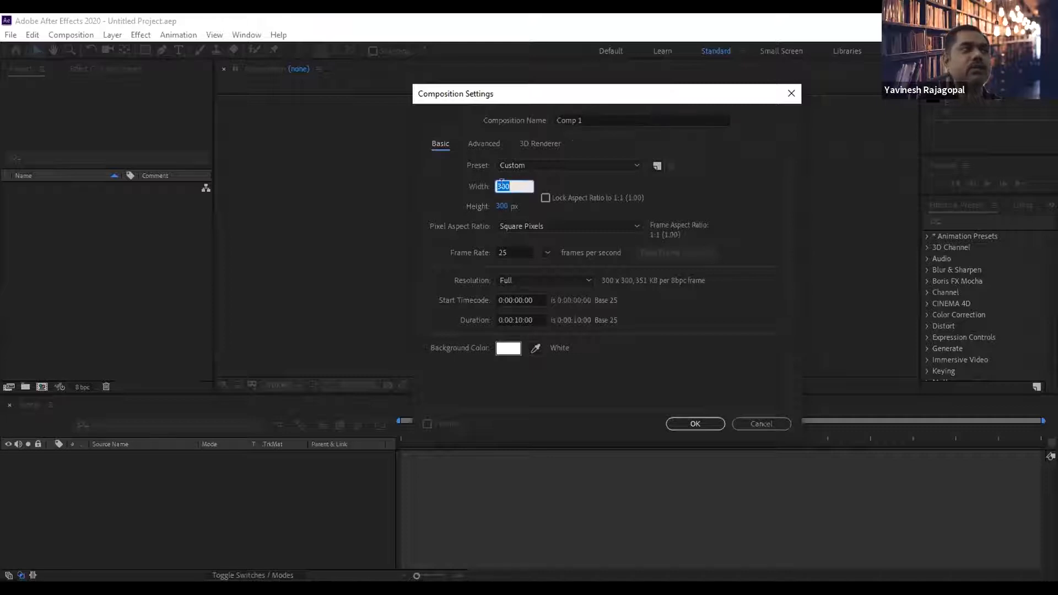
text(1920)
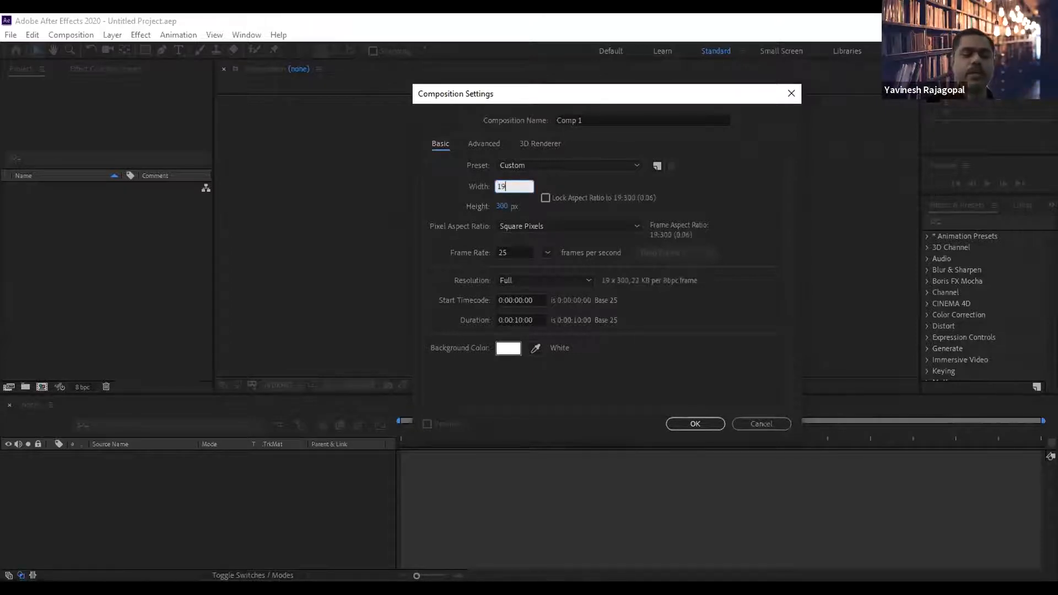
key(Tab)
text(1080)
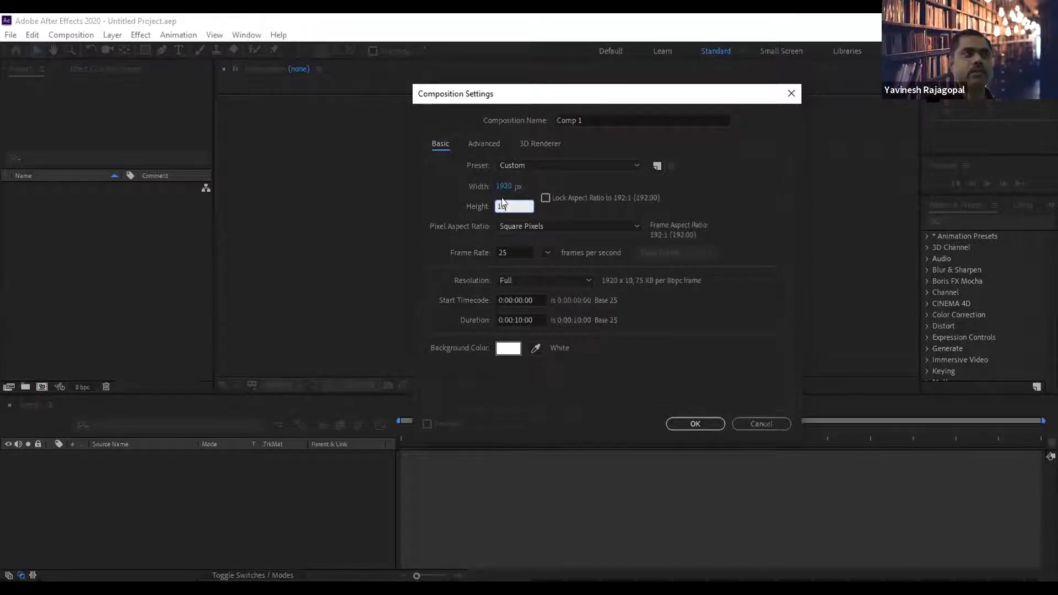
key(Tab)
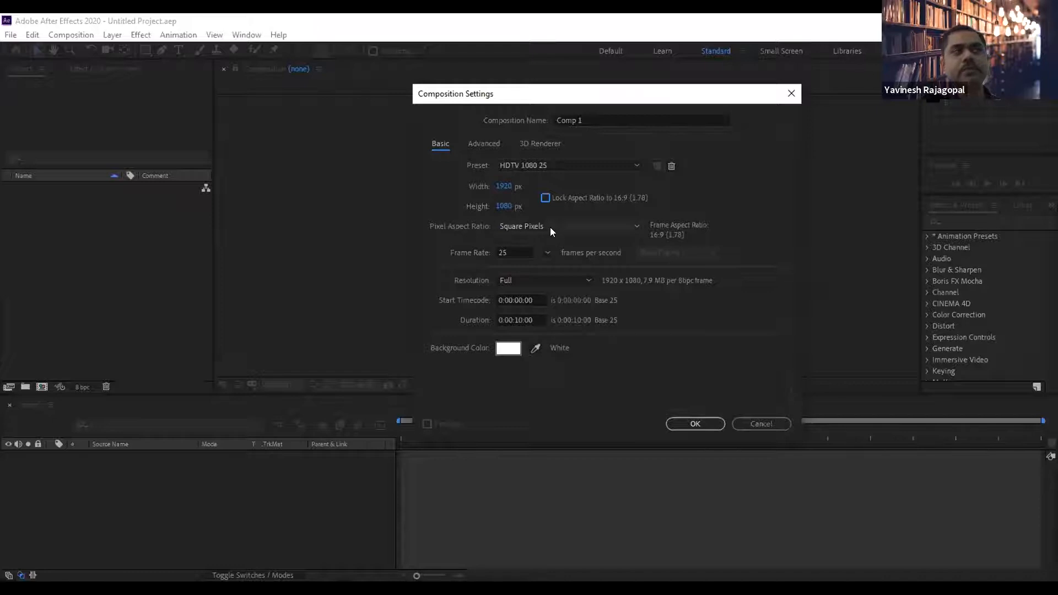
Choose Square Pixels as the pixel aspect ratio and 25 frames per second as the composition's frame rate.
click(514, 225)
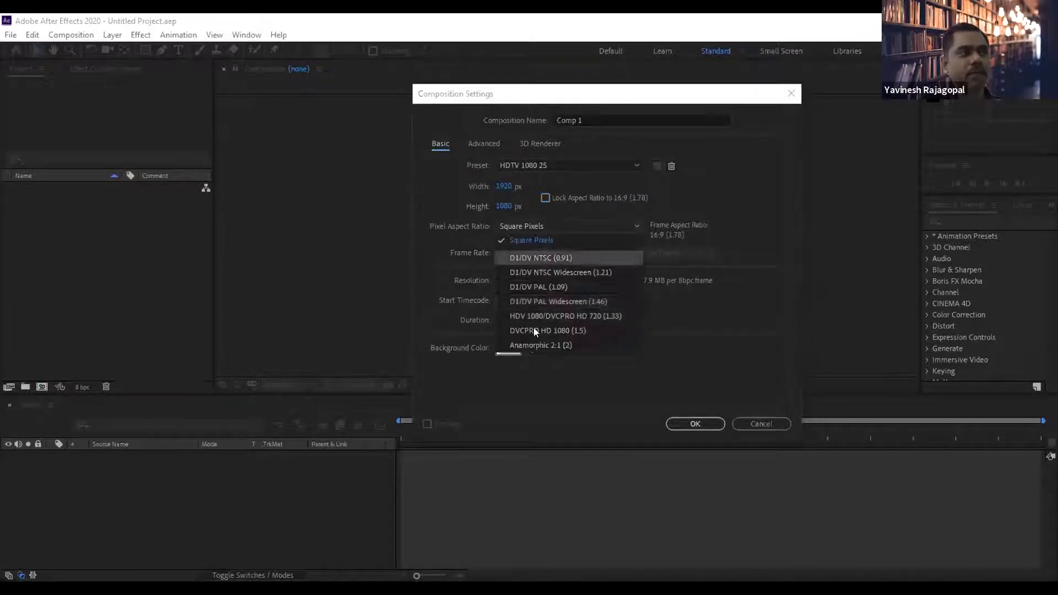
click(518, 238)
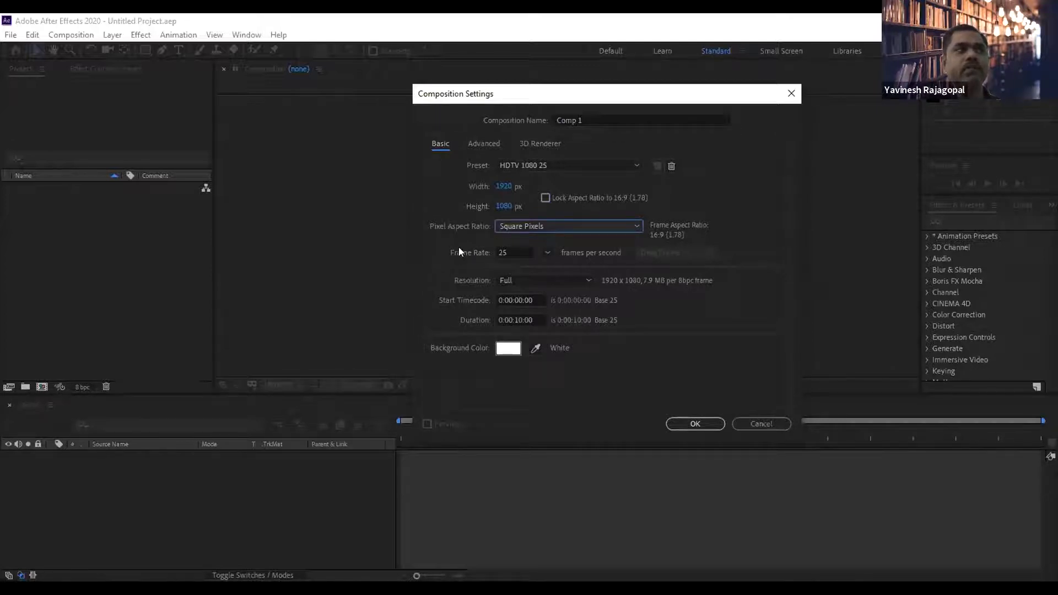
click(501, 251)
double_click(490, 251)
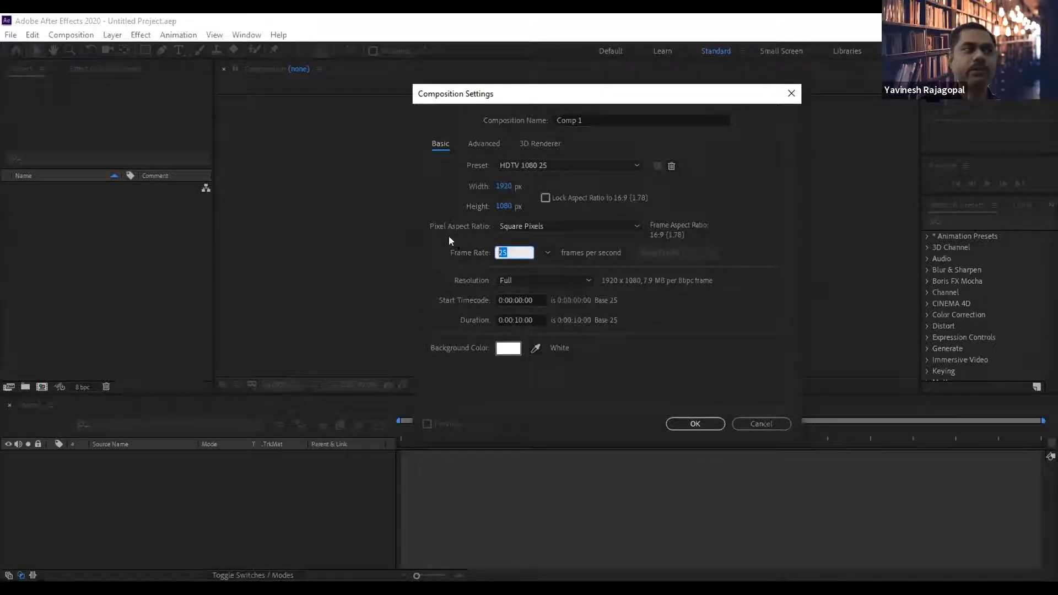
click(466, 248)
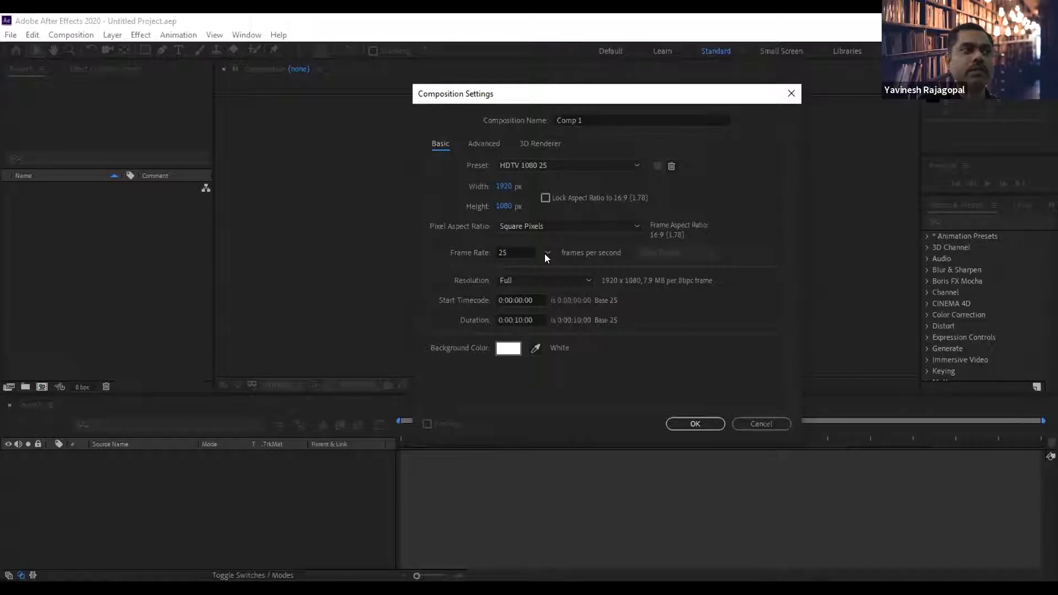
click(546, 251)
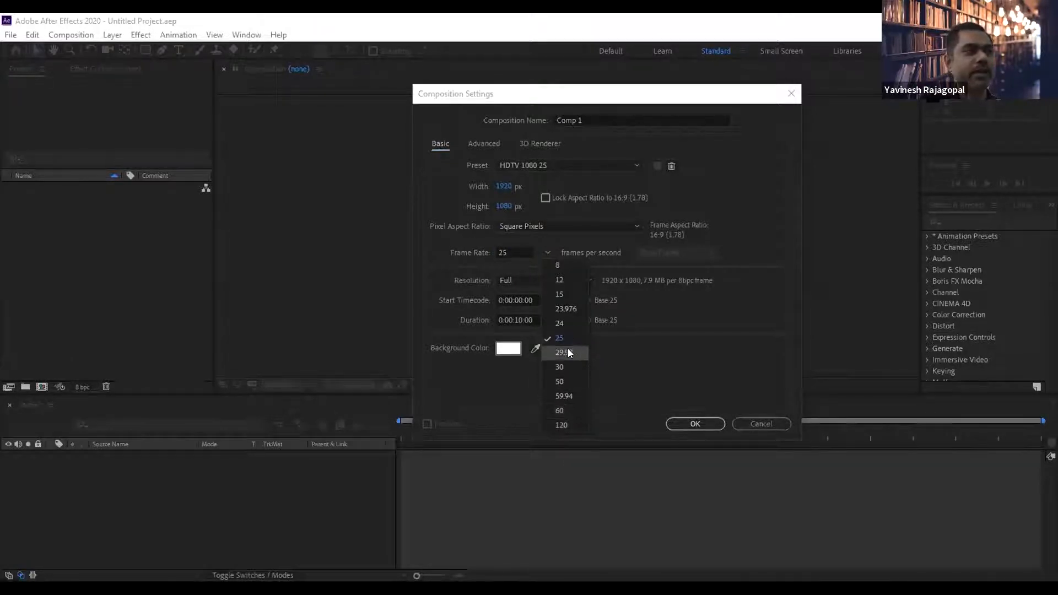
click(564, 334)
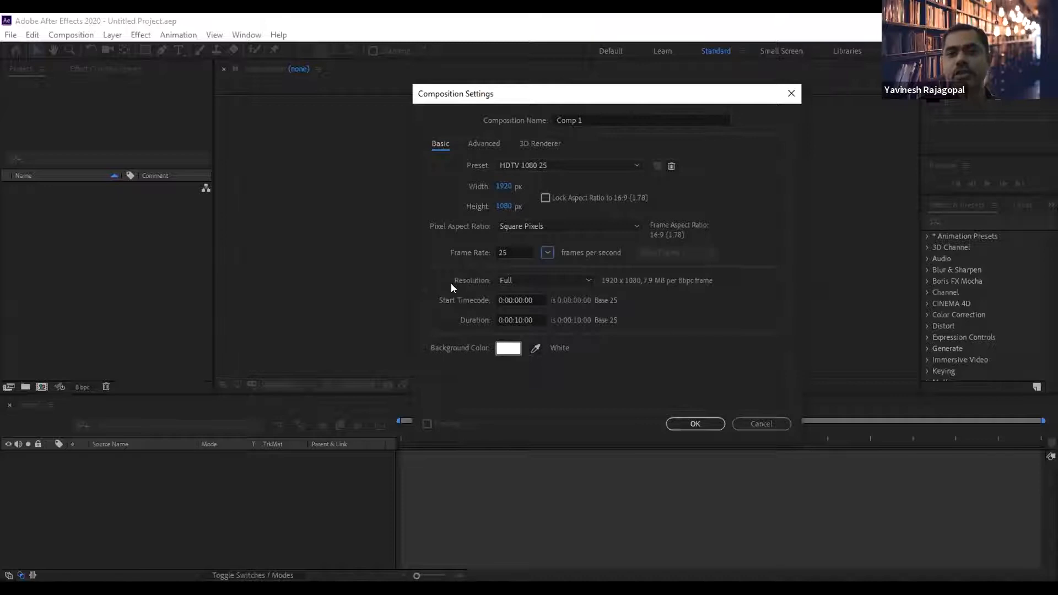
Try the Quarter resolution for the composition and return the resolution to Full.
click(523, 282)
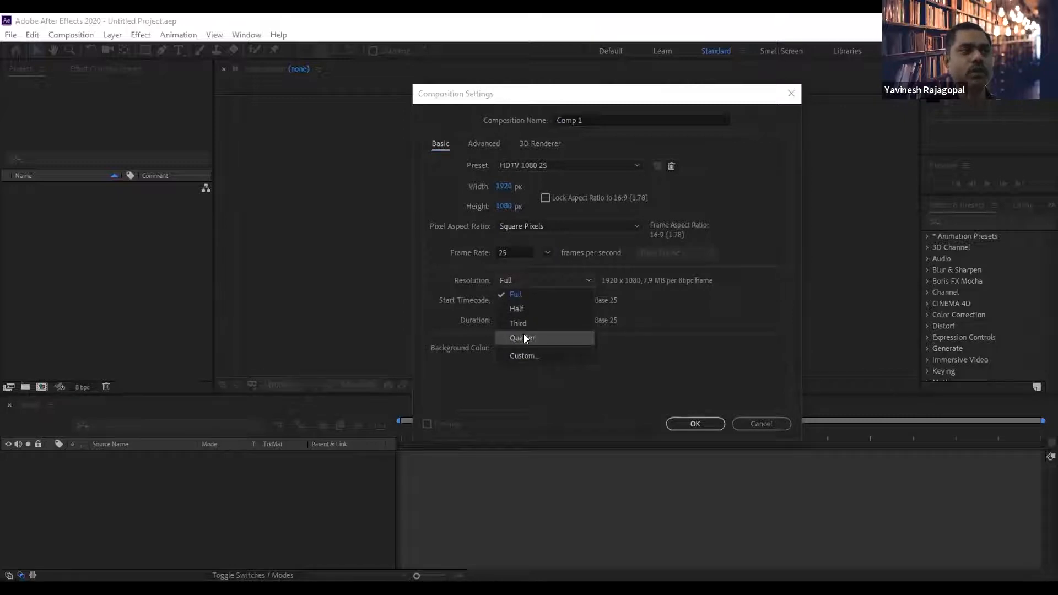
click(523, 336)
click(513, 279)
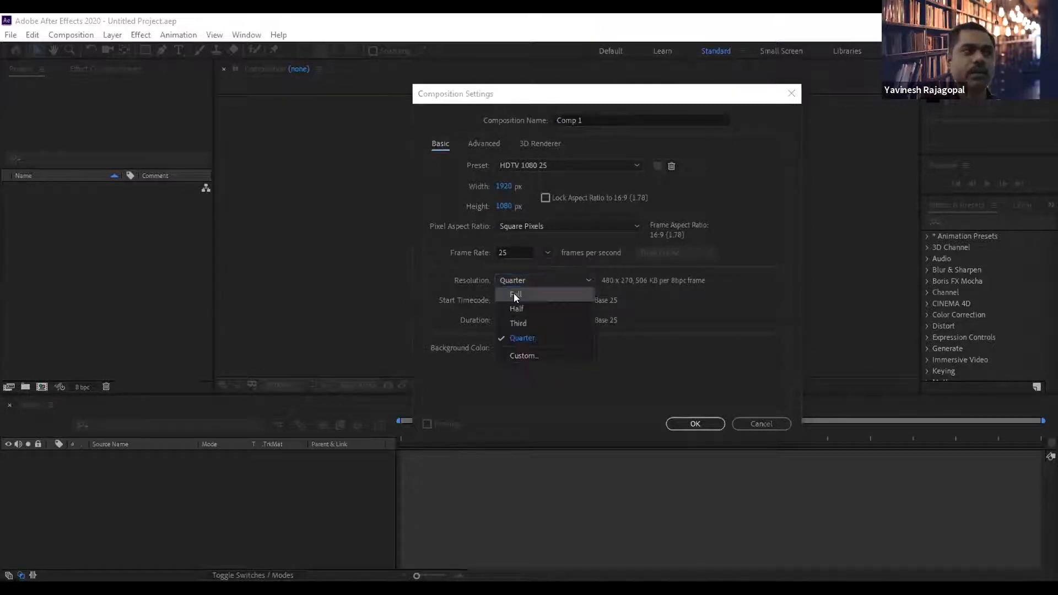
click(514, 293)
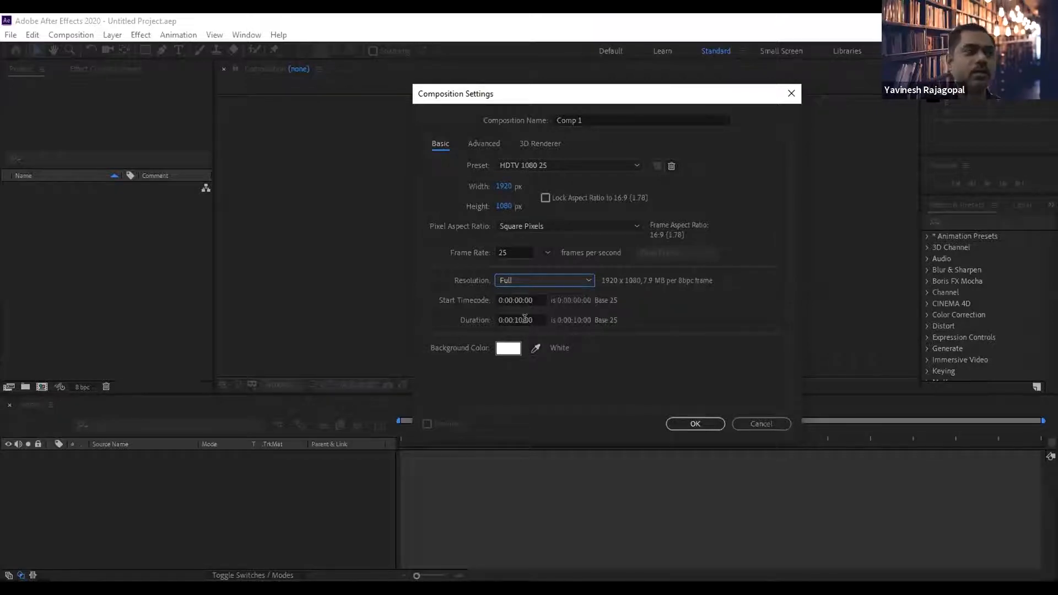
Examine the hours, minutes, seconds and frames parts of the composition's duration timecode.
drag(525, 320, 541, 325)
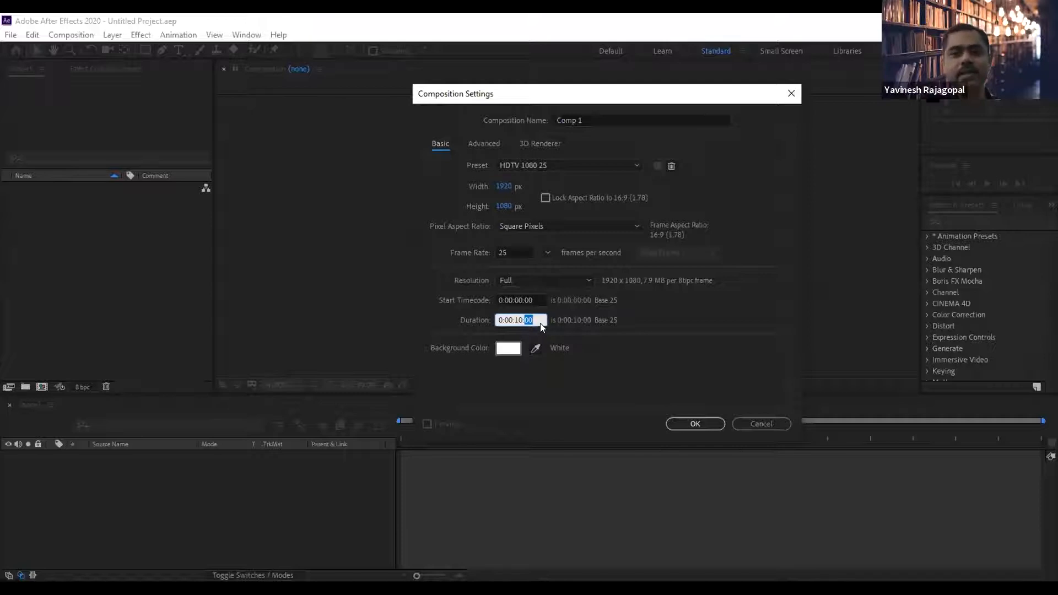
drag(523, 320, 519, 320)
click(502, 320)
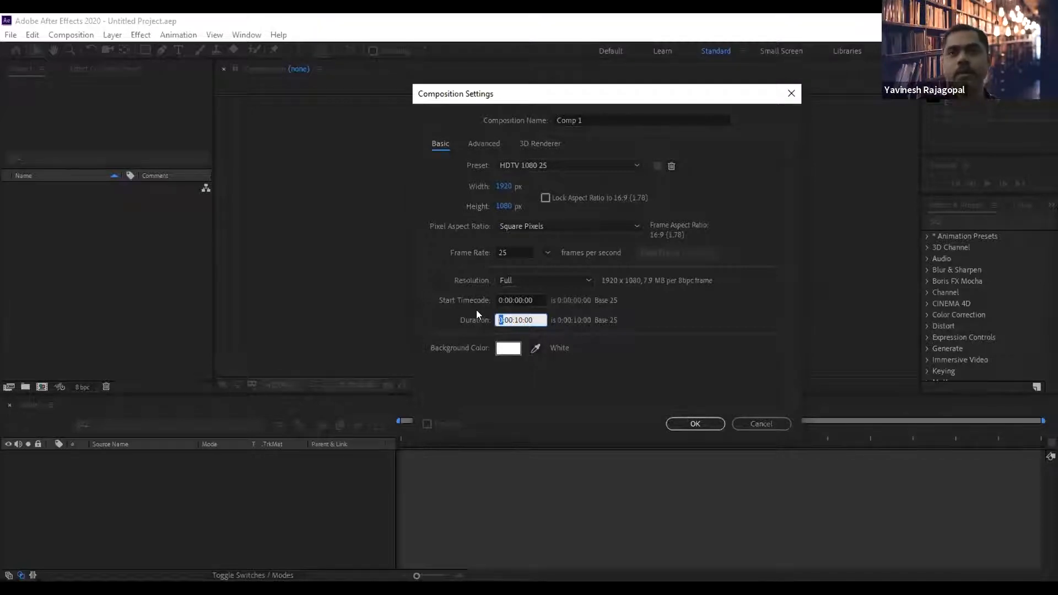
click(528, 320)
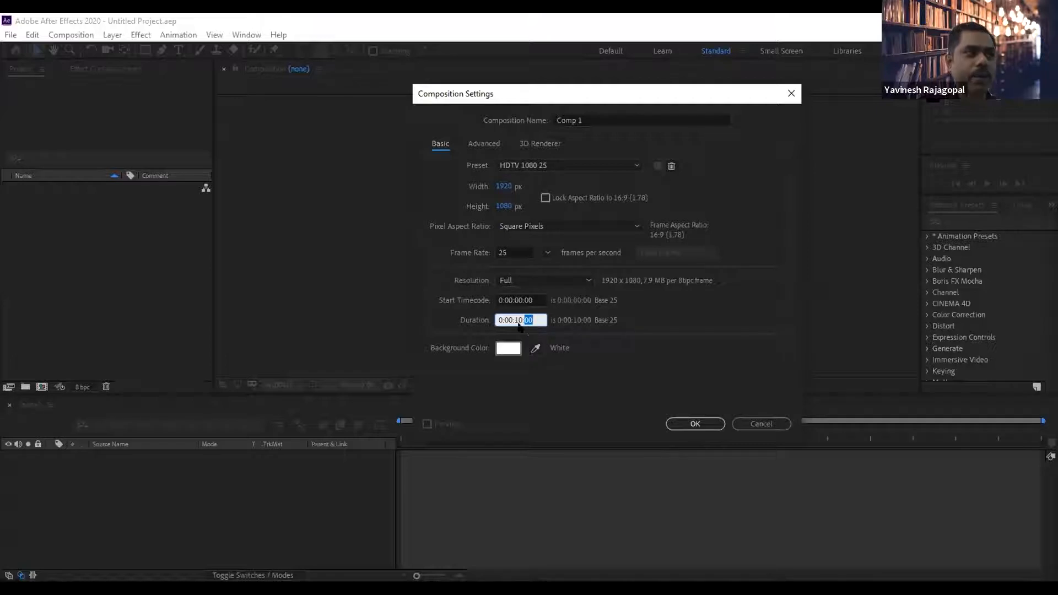
click(518, 320)
click(504, 320)
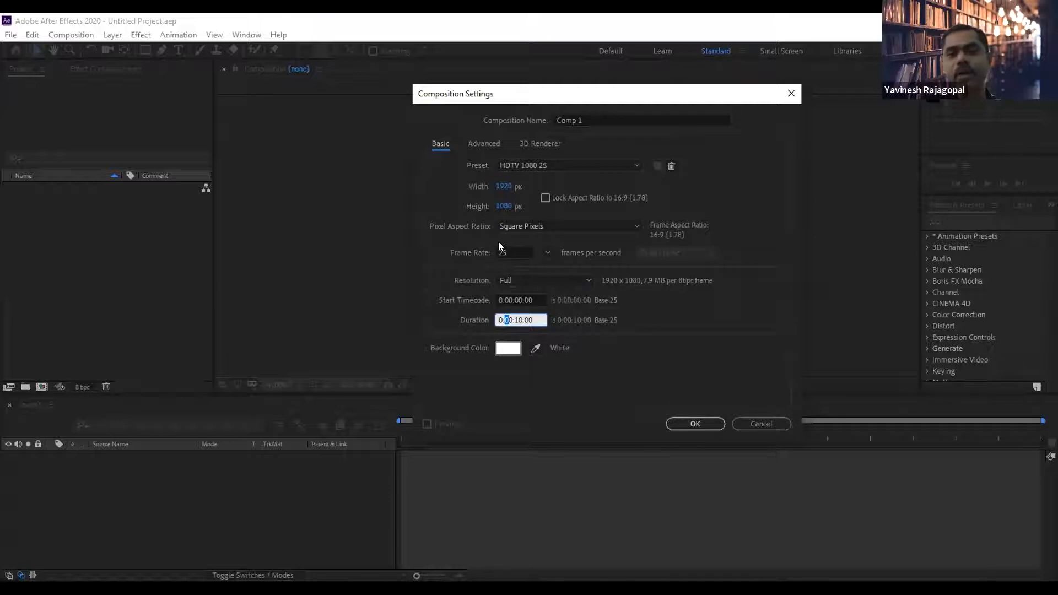
Try a duration of 0:00:10:25 and one of 0:00:11:50 at 25 fps to test how frames roll over into seconds.
double_click(528, 319)
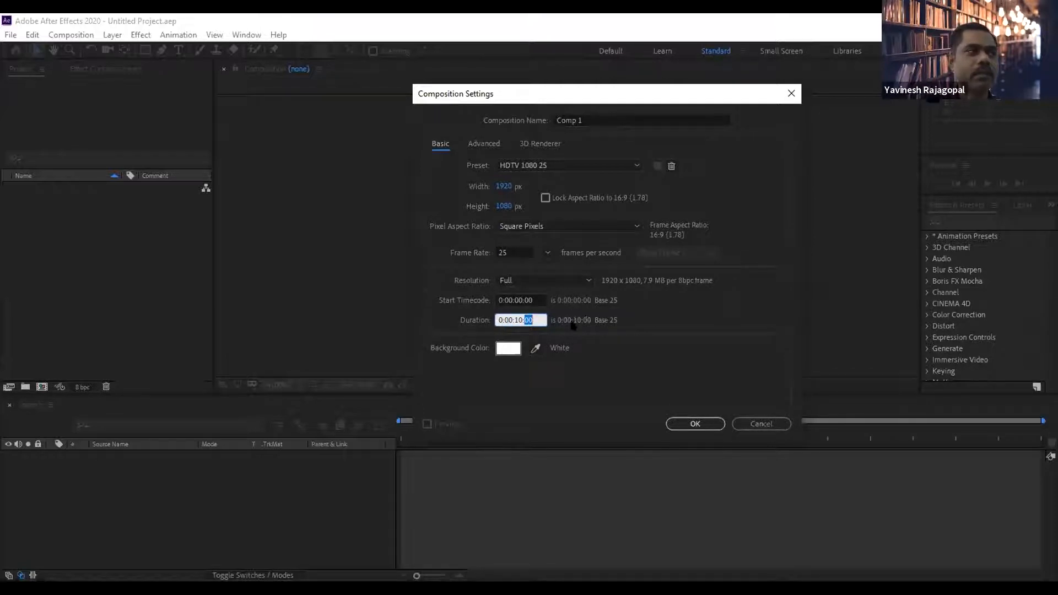
text(25)
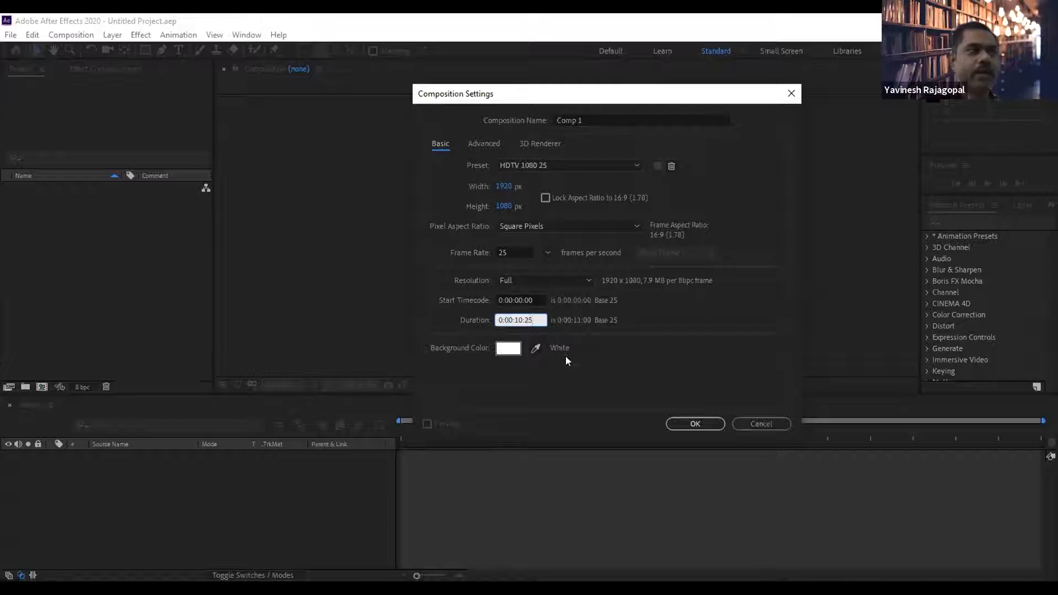
click(577, 317)
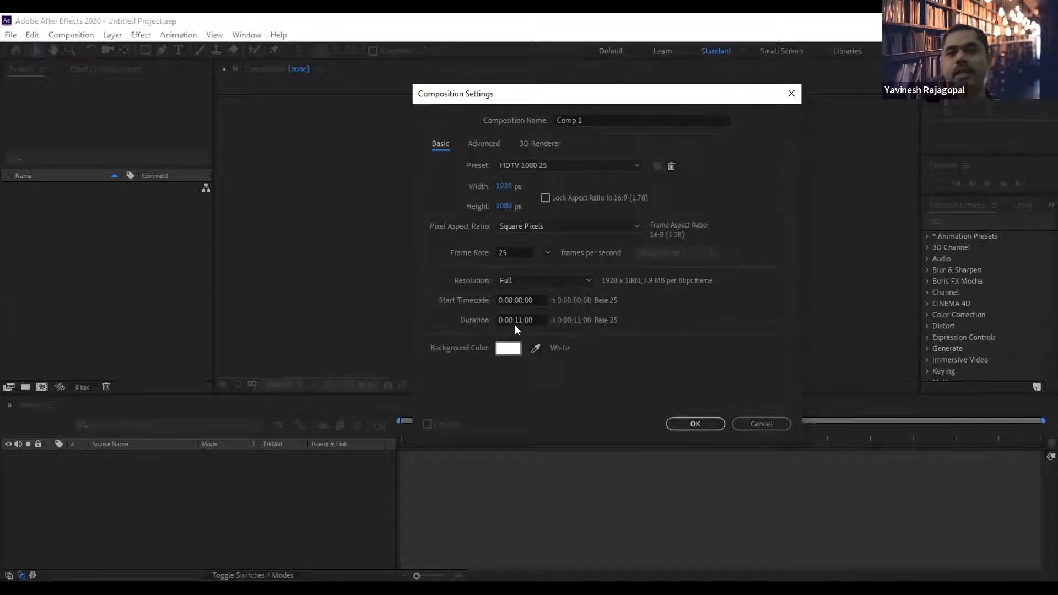
text(50)
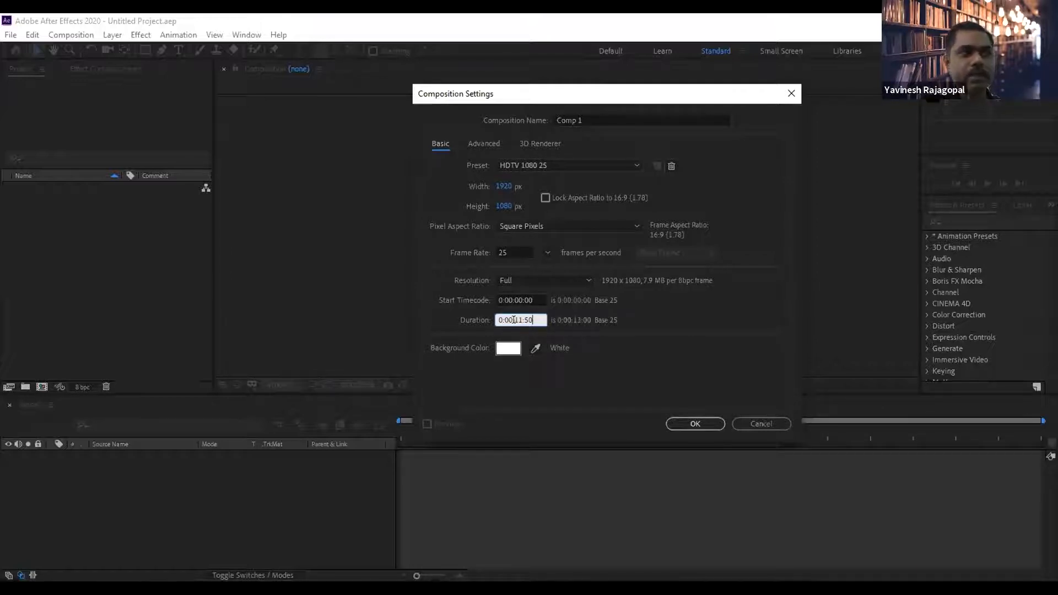
click(589, 322)
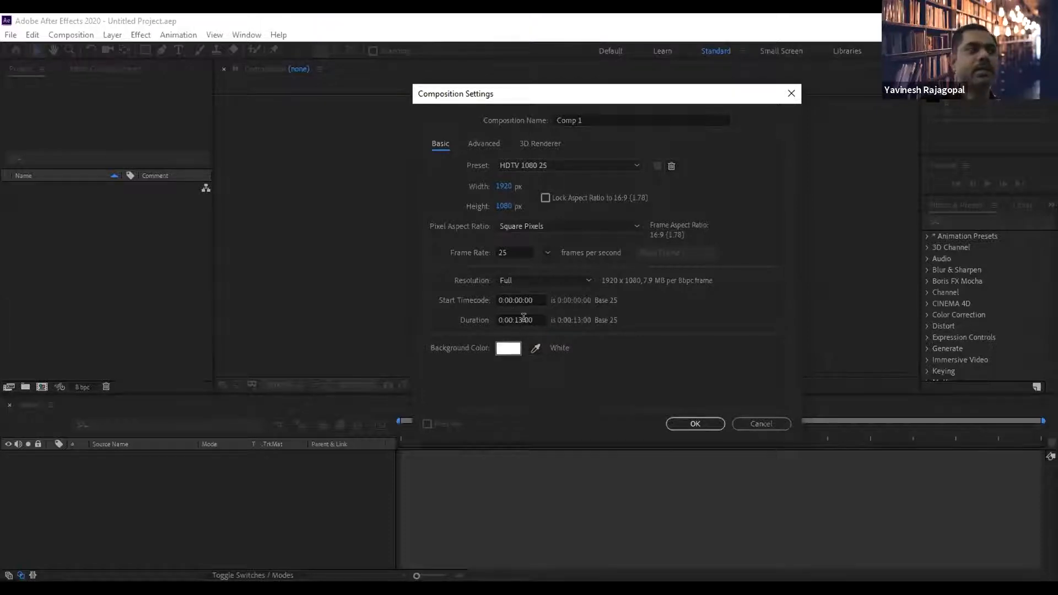
Change the frame rate to 30 fps and try a duration of 0:00:13:25.
drag(524, 320, 564, 318)
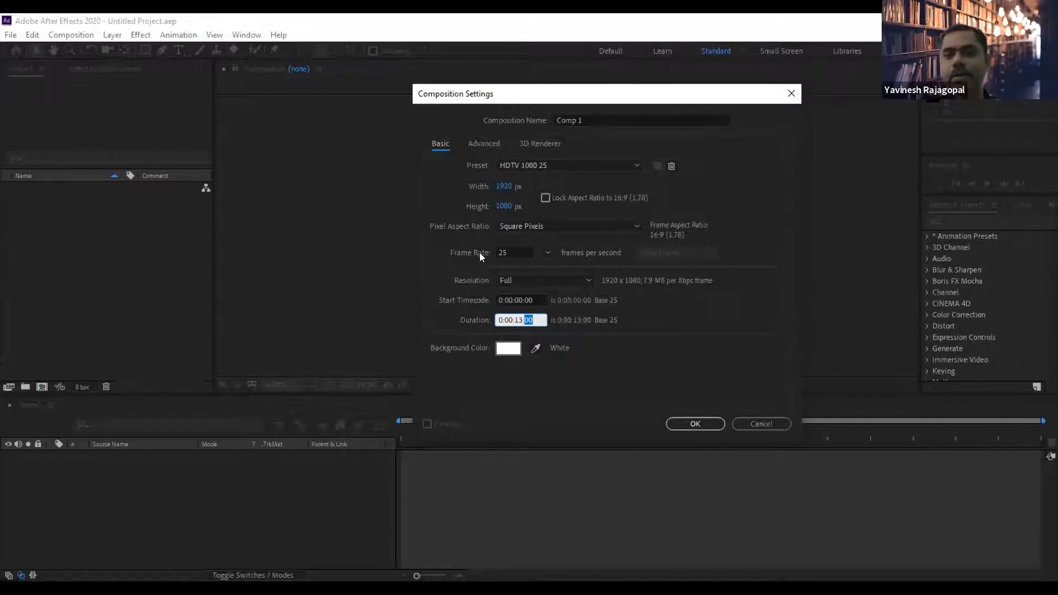
click(541, 251)
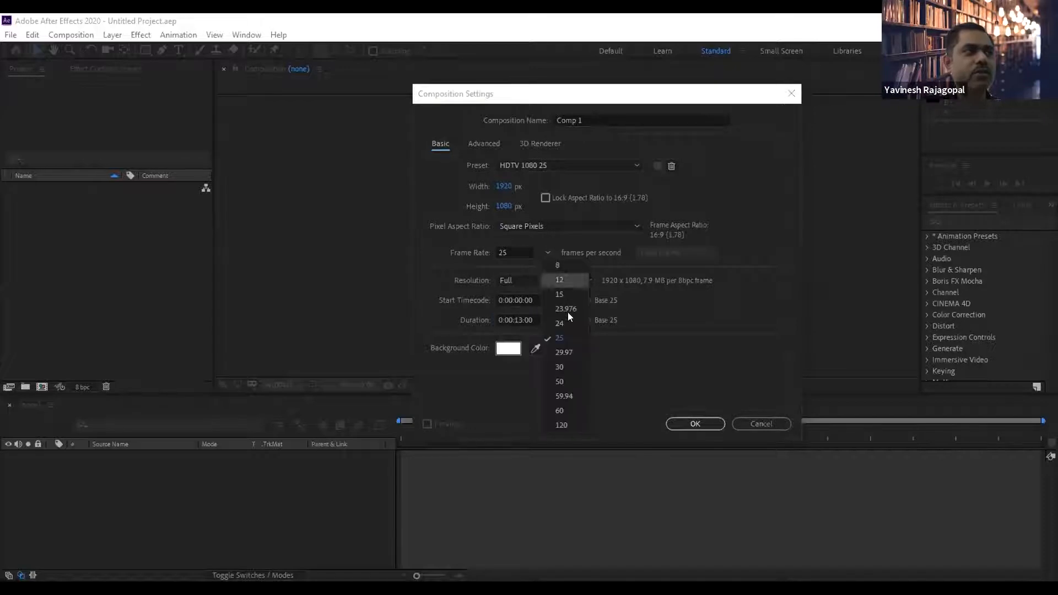
click(557, 368)
drag(524, 321, 567, 324)
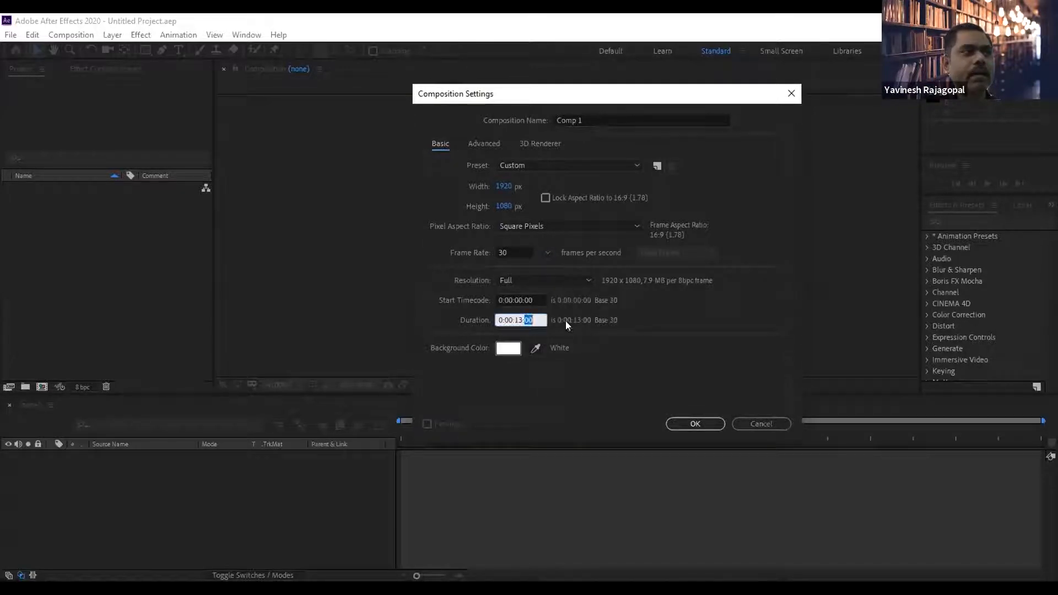
text(25)
key(Tab)
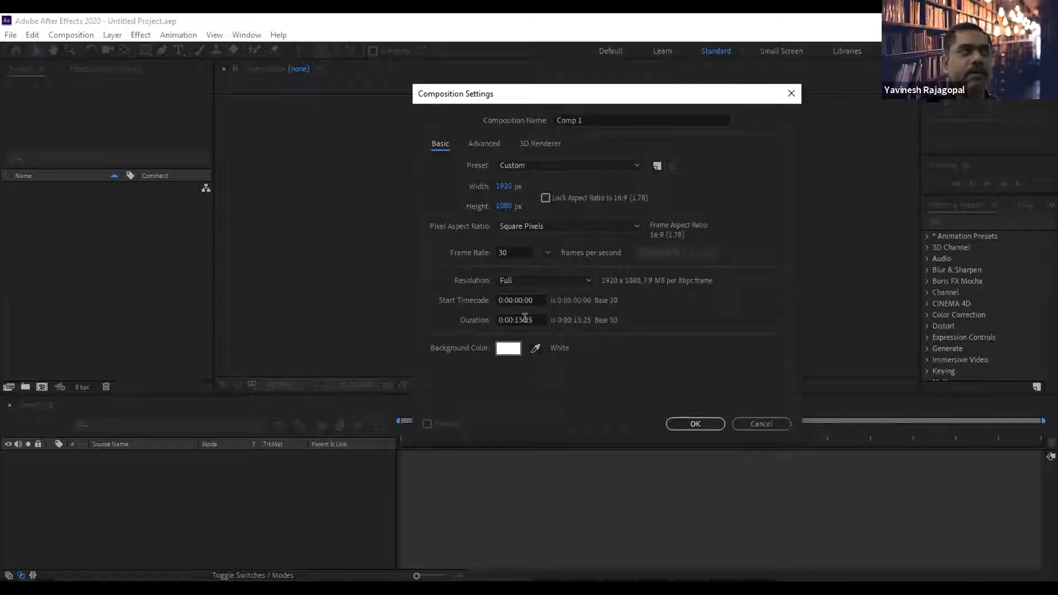
Set the composition's duration to 0:00:14:00.
drag(525, 318, 554, 318)
key(BackSpace)
key(BackSpace)
key(BackSpace)
text(4)
key(Tab)
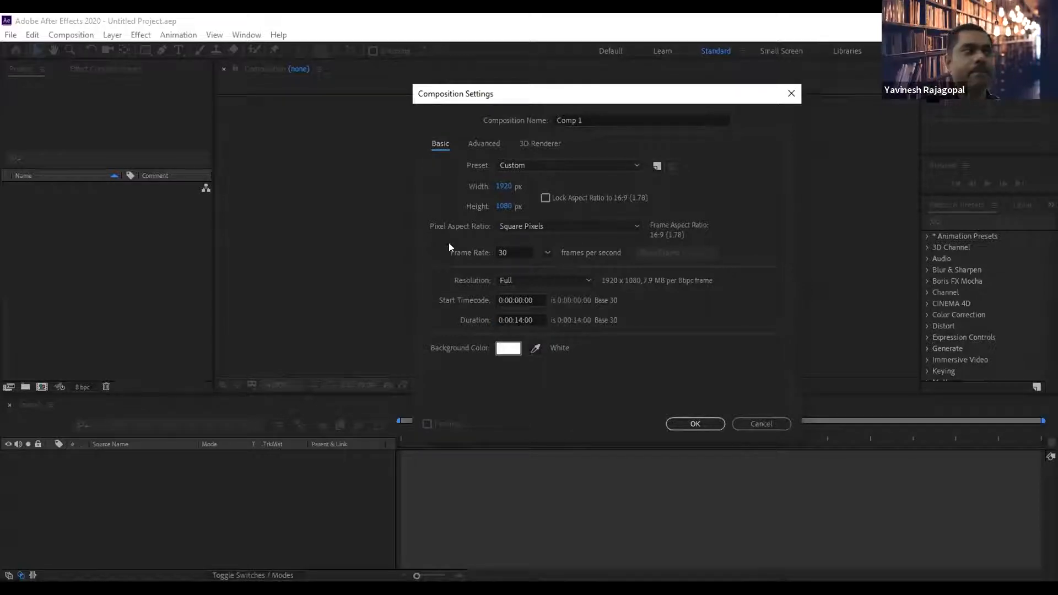
Set the frame rate back to 25 fps and the composition's duration to 0:00:10:00.
click(504, 253)
text(25)
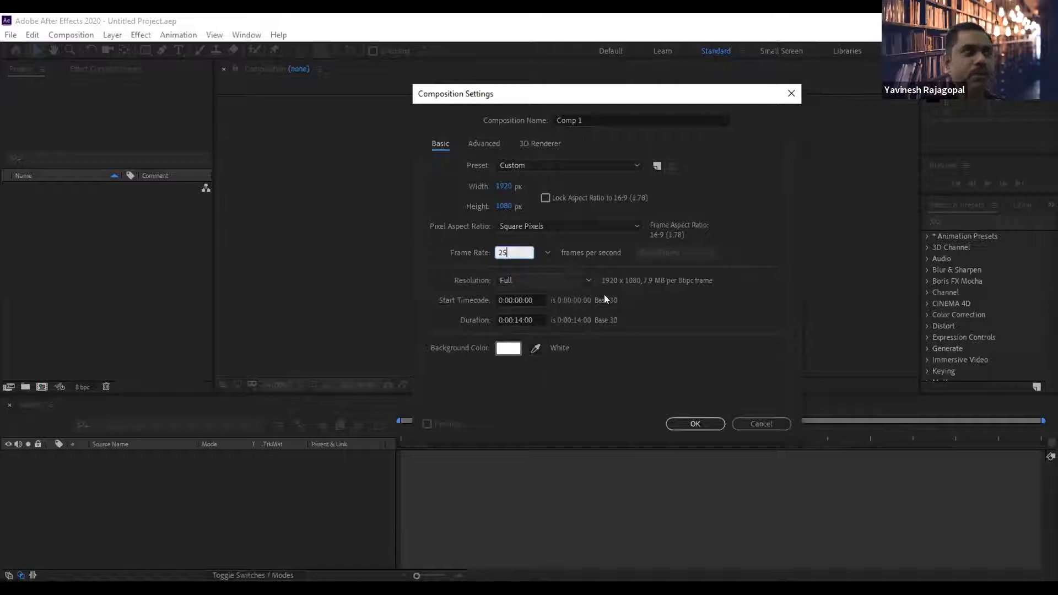
key(Tab)
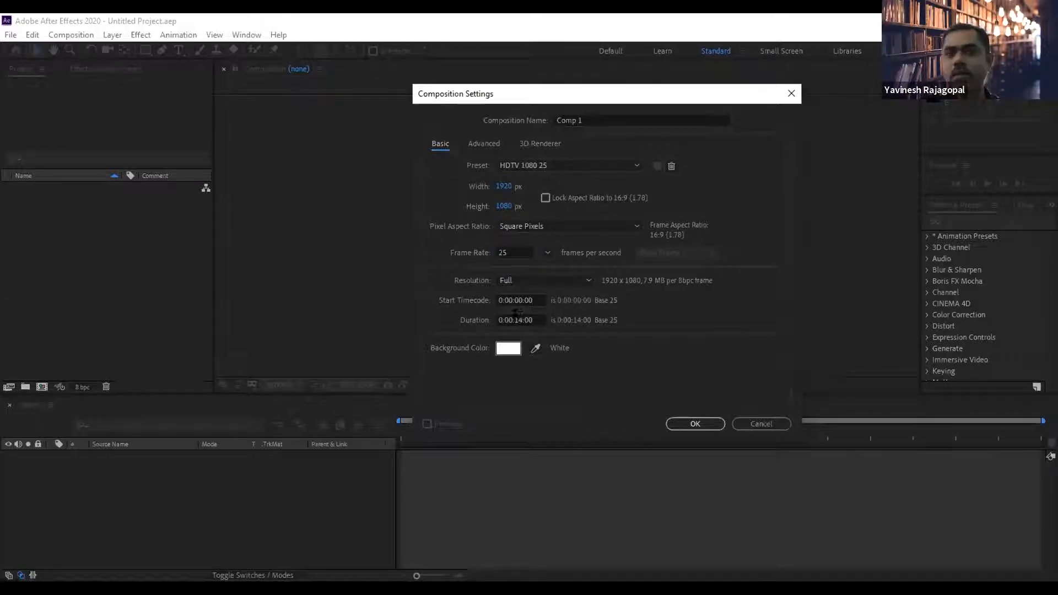
click(525, 318)
drag(524, 320, 538, 319)
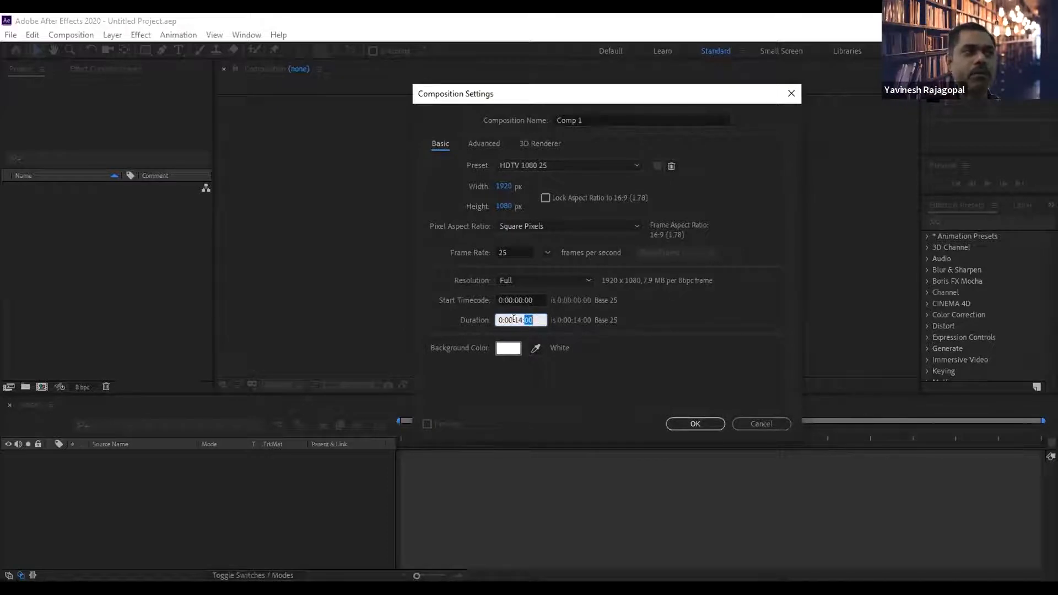
mouse_move(513, 320)
mouse_down()
mouse_move(500, 320)
mouse_move(523, 319)
mouse_up()
click(514, 320)
text(0)
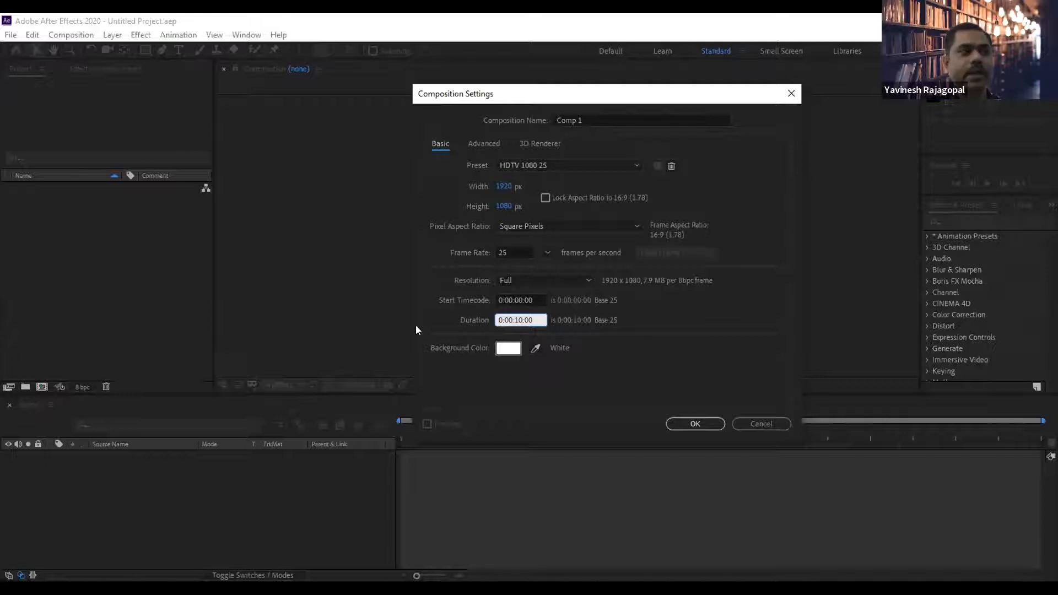
Look at the color choices for the composition's background and leave the color picker without applying any.
click(502, 346)
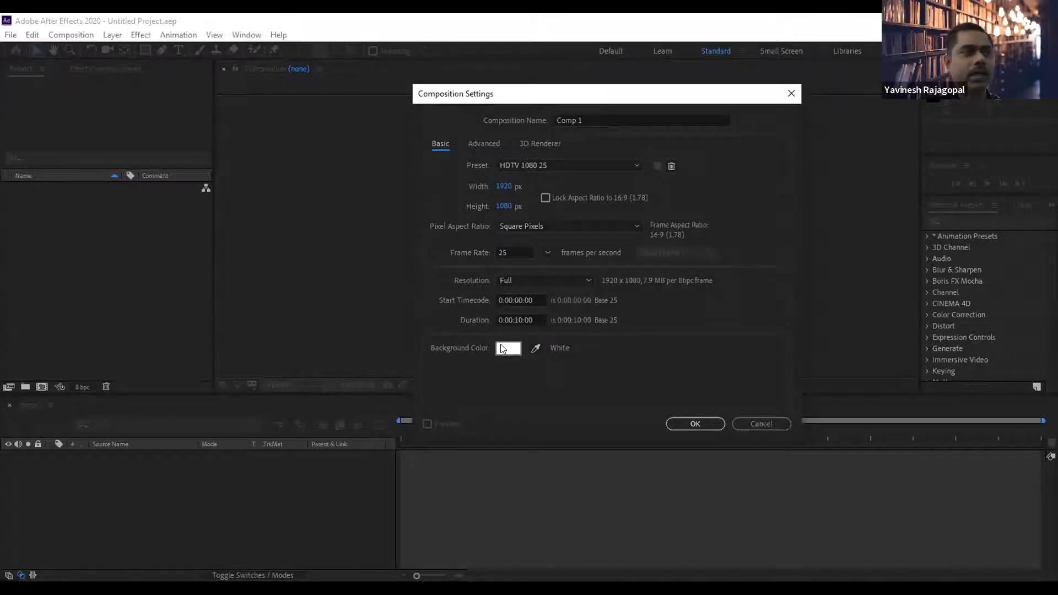
drag(770, 352, 630, 202)
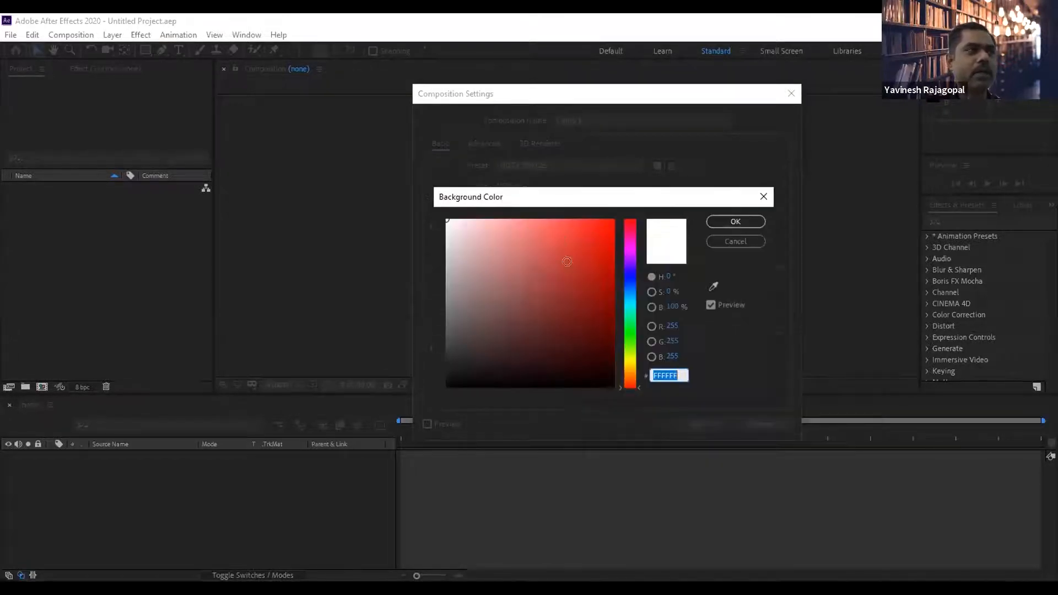
click(742, 242)
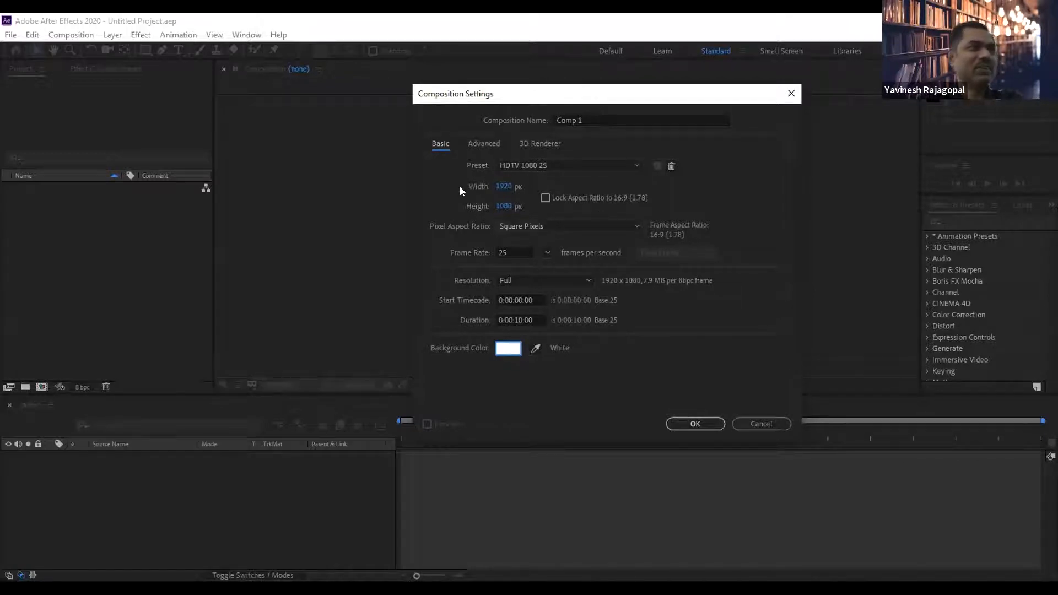
Look through the available frame rates for the composition and try 8 fps.
click(545, 253)
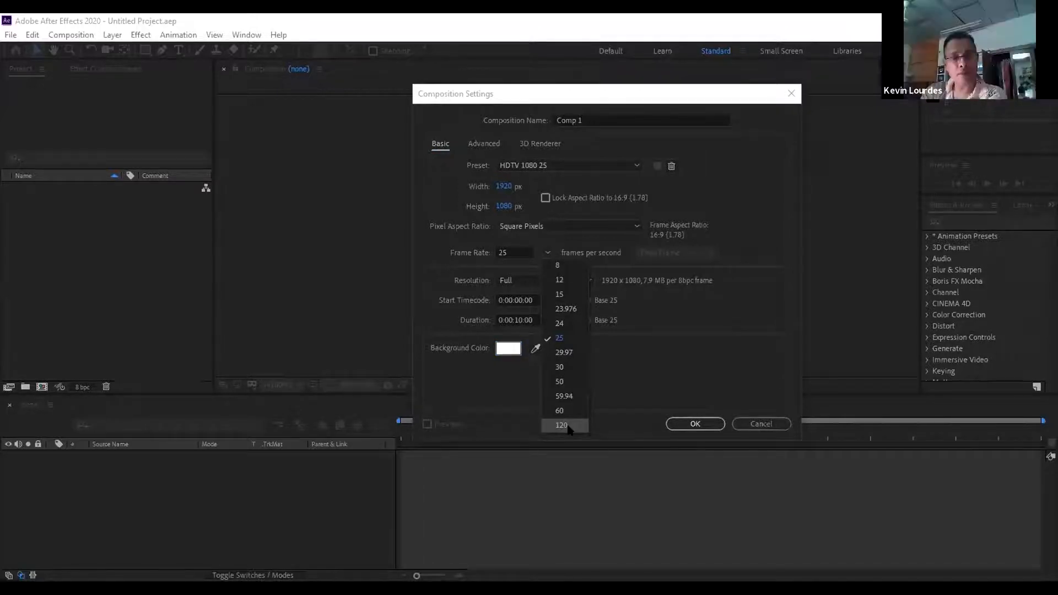
click(472, 252)
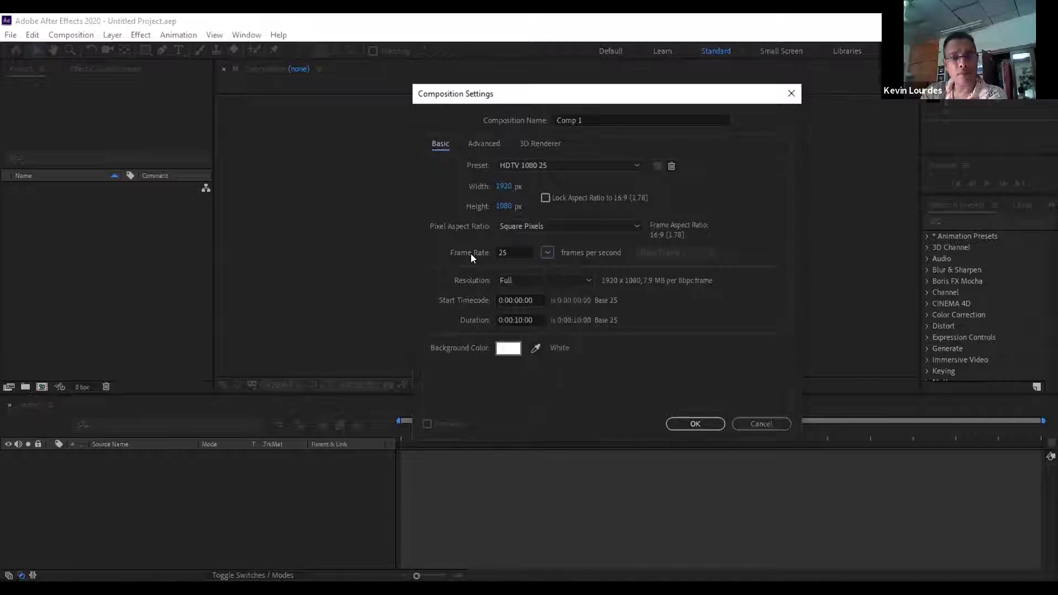
click(547, 251)
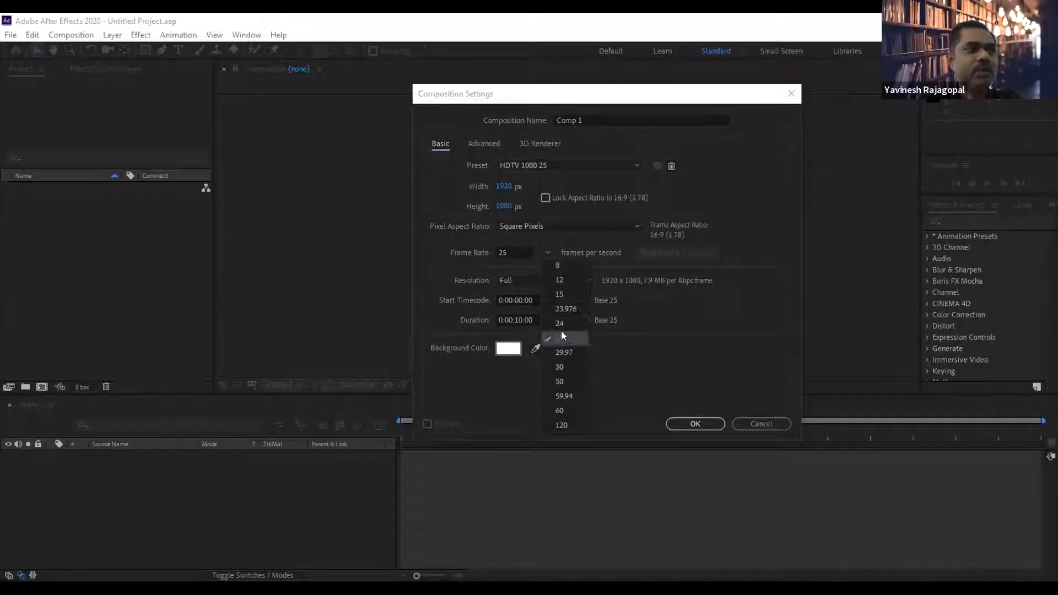
click(555, 265)
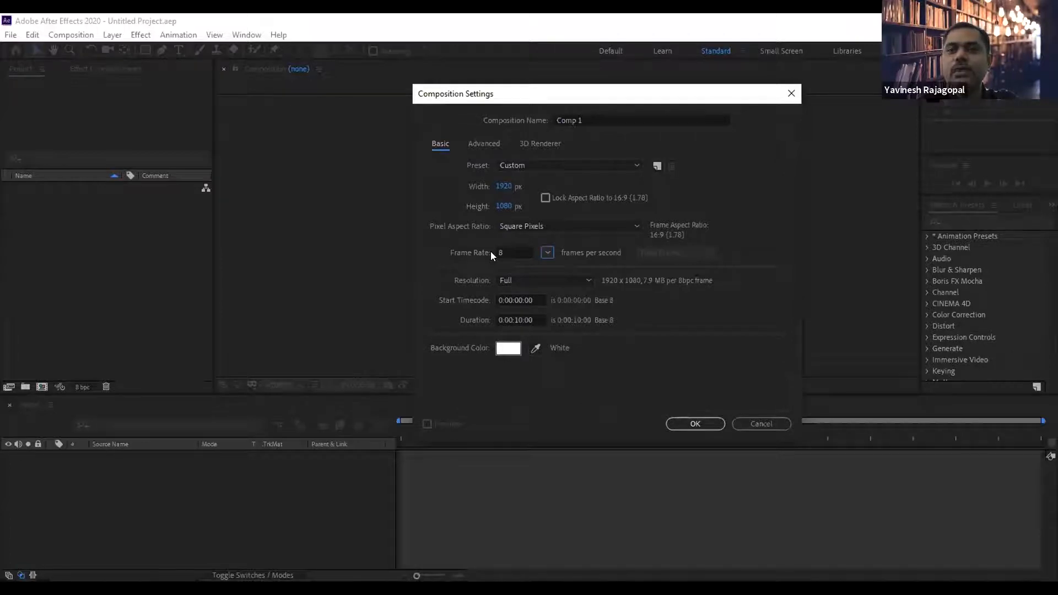
Try a frame rate of 120 fps for the composition, followed by 60 fps.
click(546, 253)
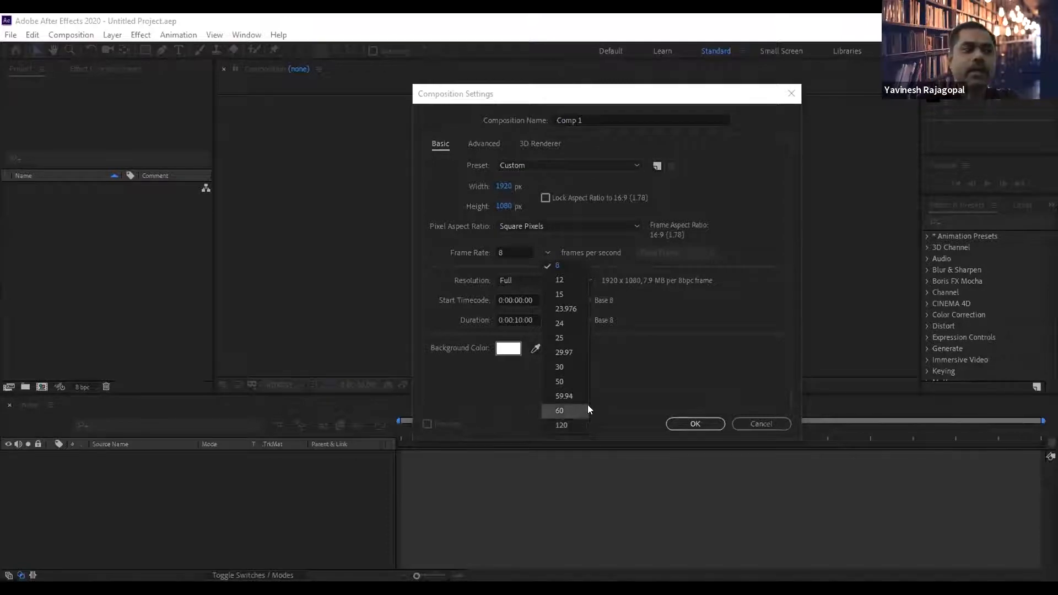
click(559, 428)
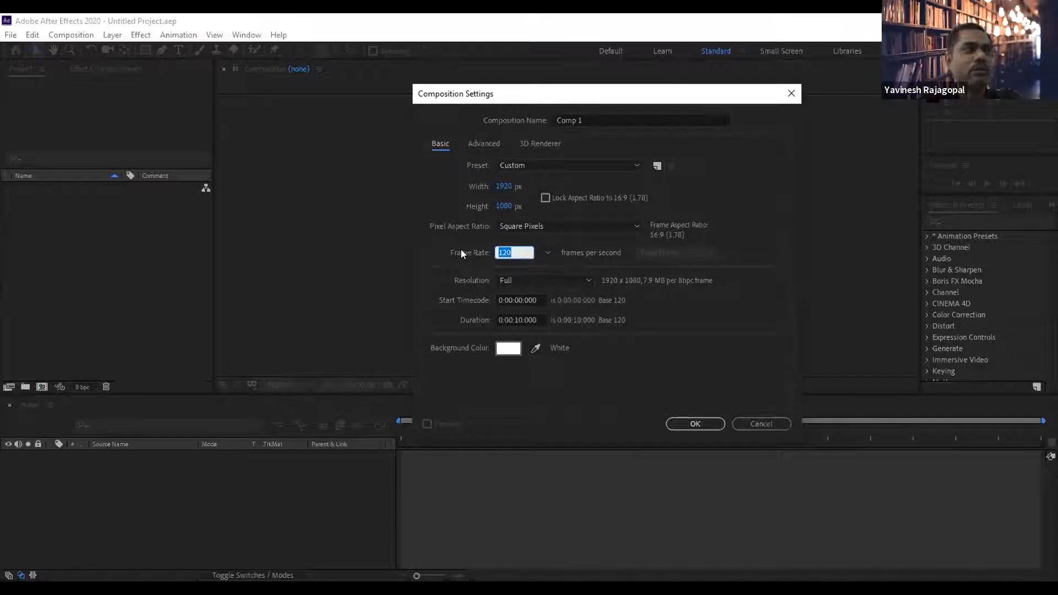
click(546, 252)
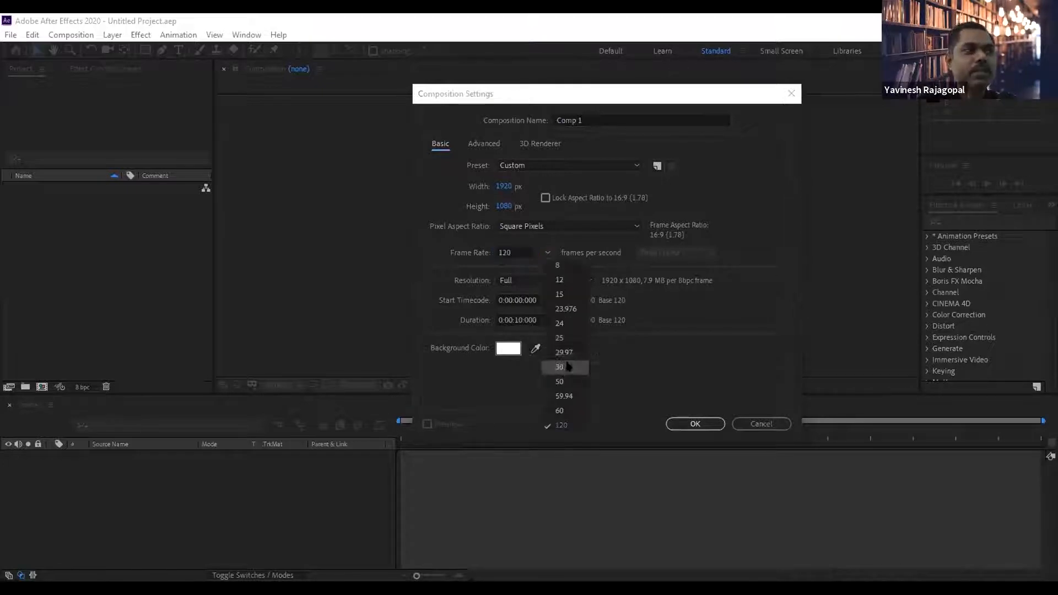
click(562, 410)
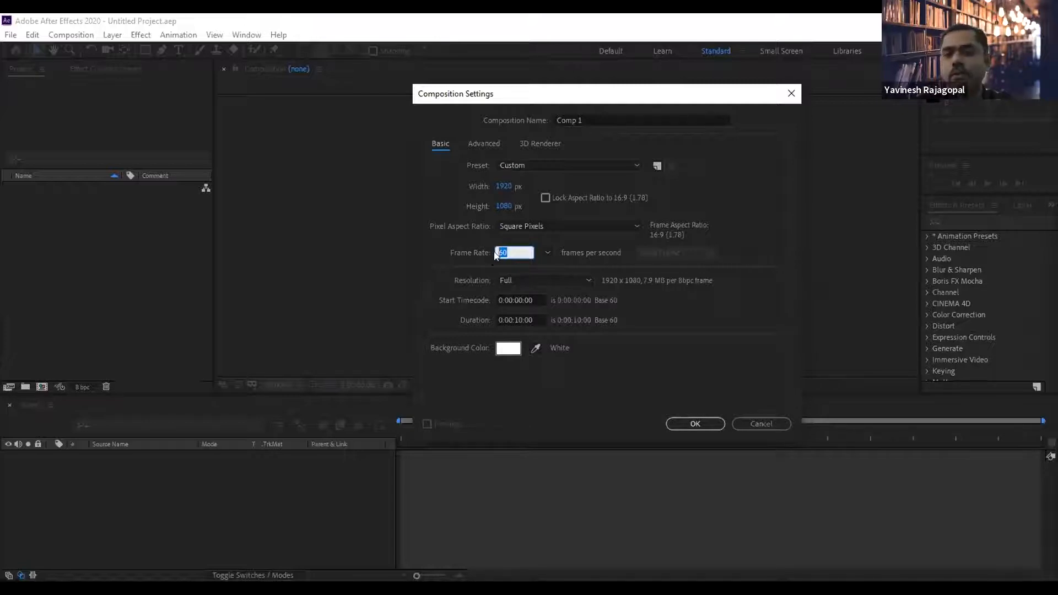
text(60)
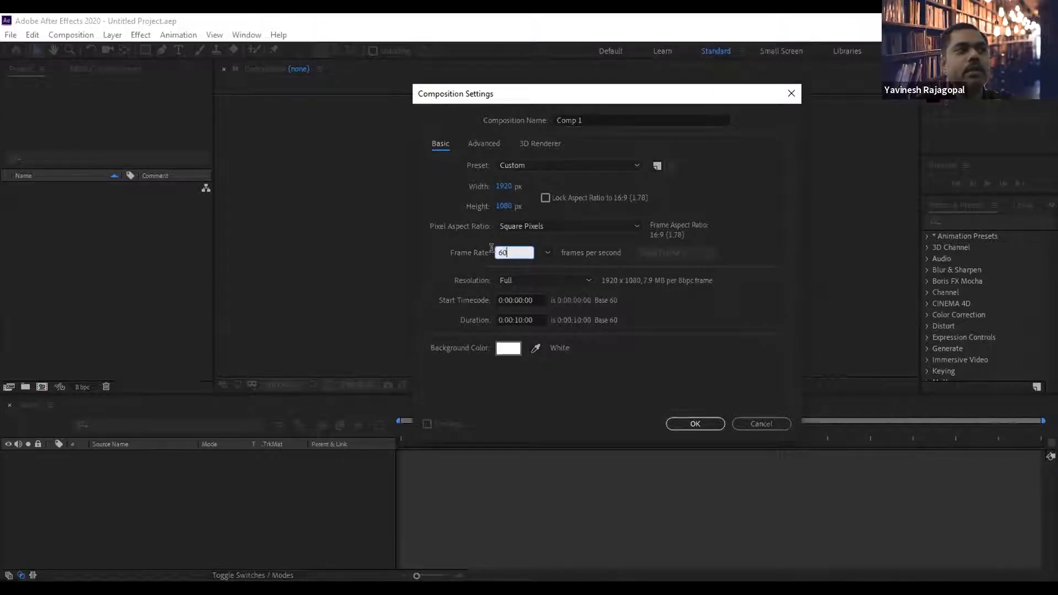
double_click(492, 249)
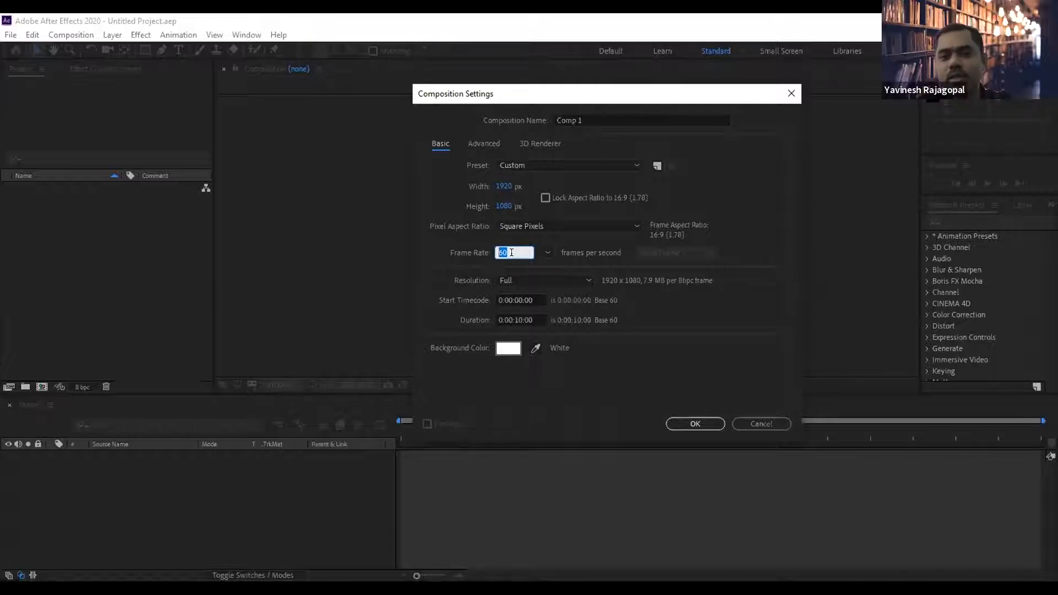
Change the composition's frame rate to 24 fps and return it to 60 fps for comparison.
click(544, 251)
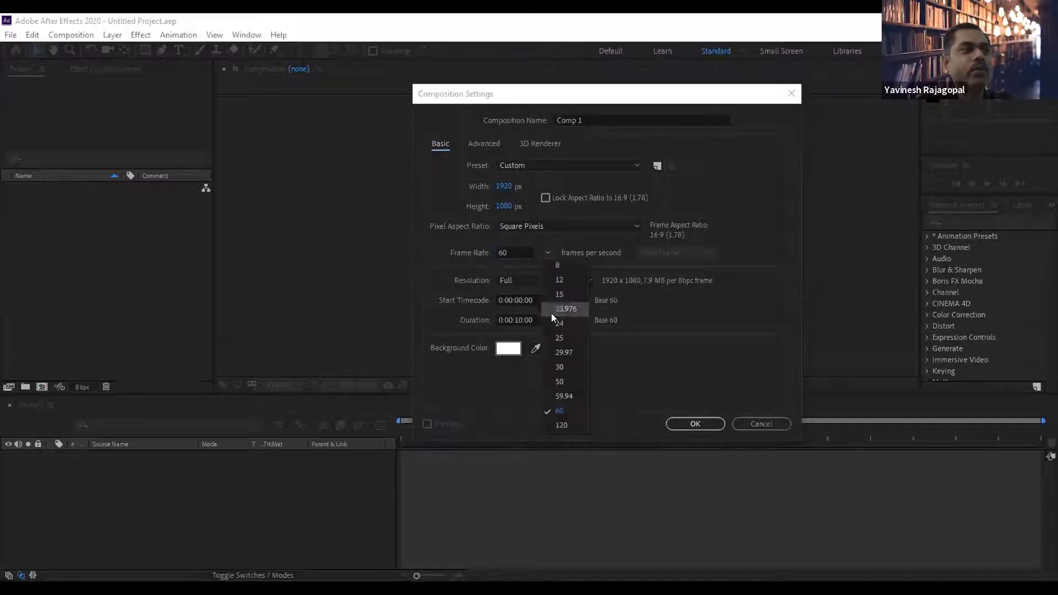
click(561, 322)
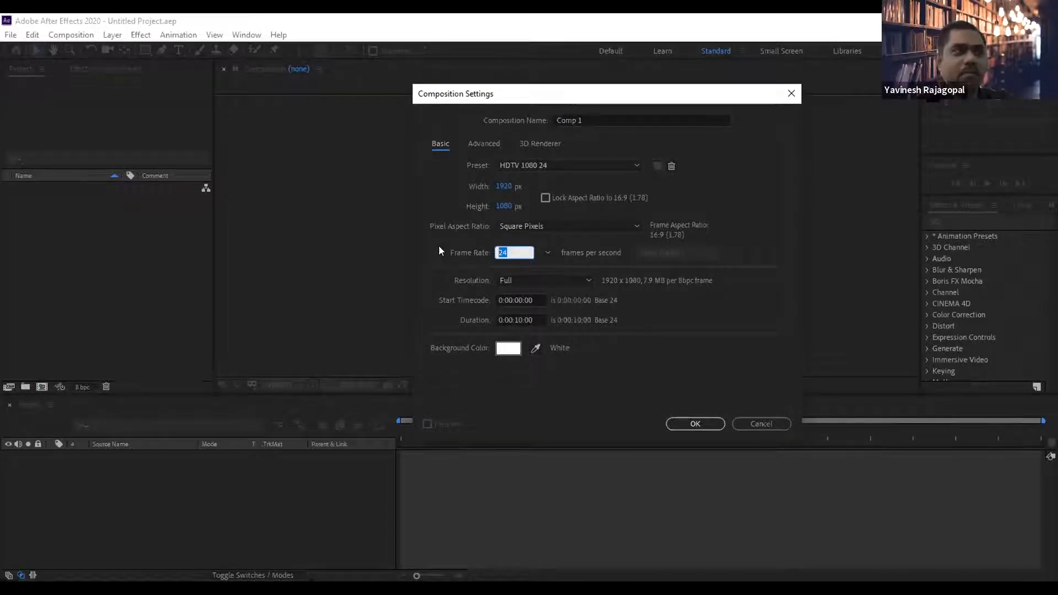
click(546, 252)
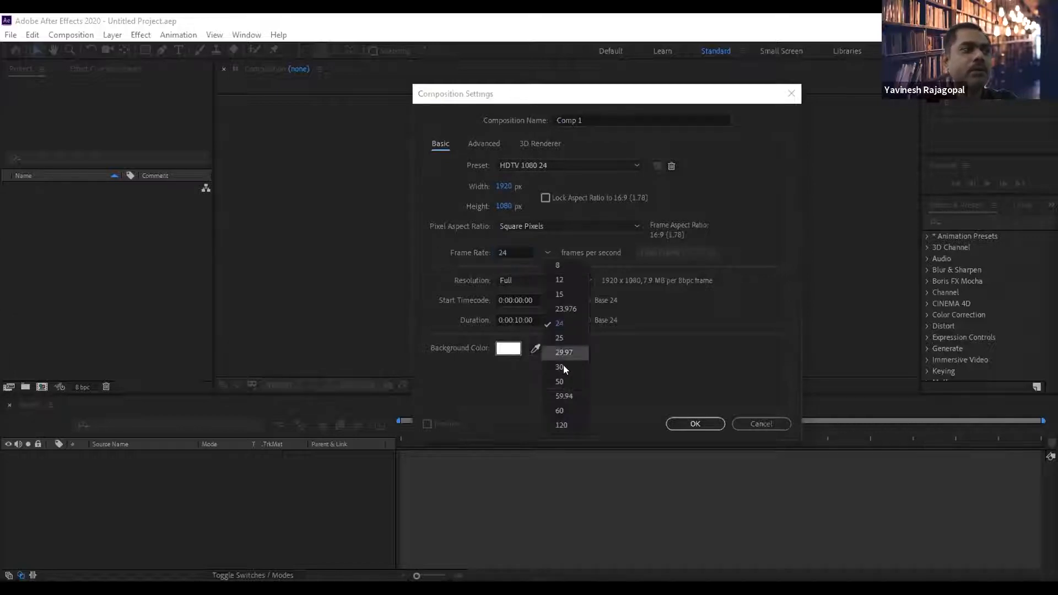
click(563, 410)
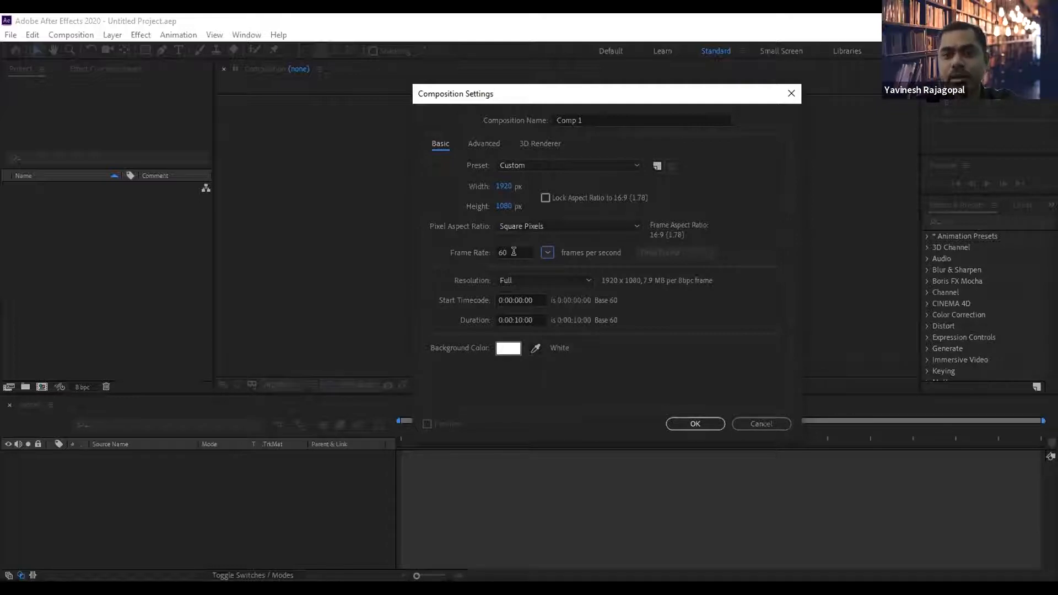
click(520, 251)
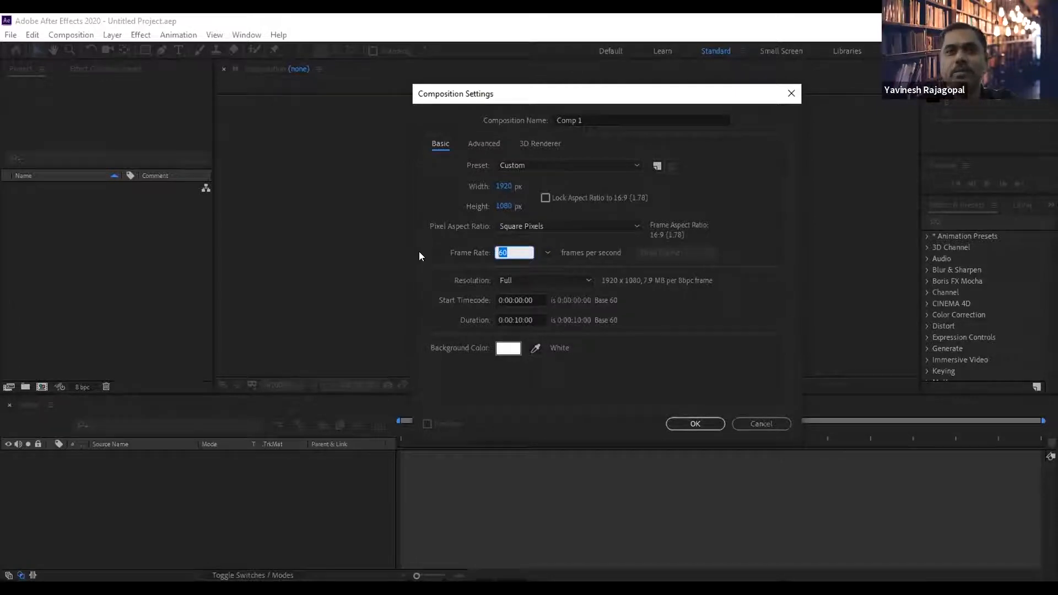
Raise the frame rate to 120 fps and bring it back down to 25 fps.
click(545, 253)
click(553, 427)
drag(500, 252, 471, 254)
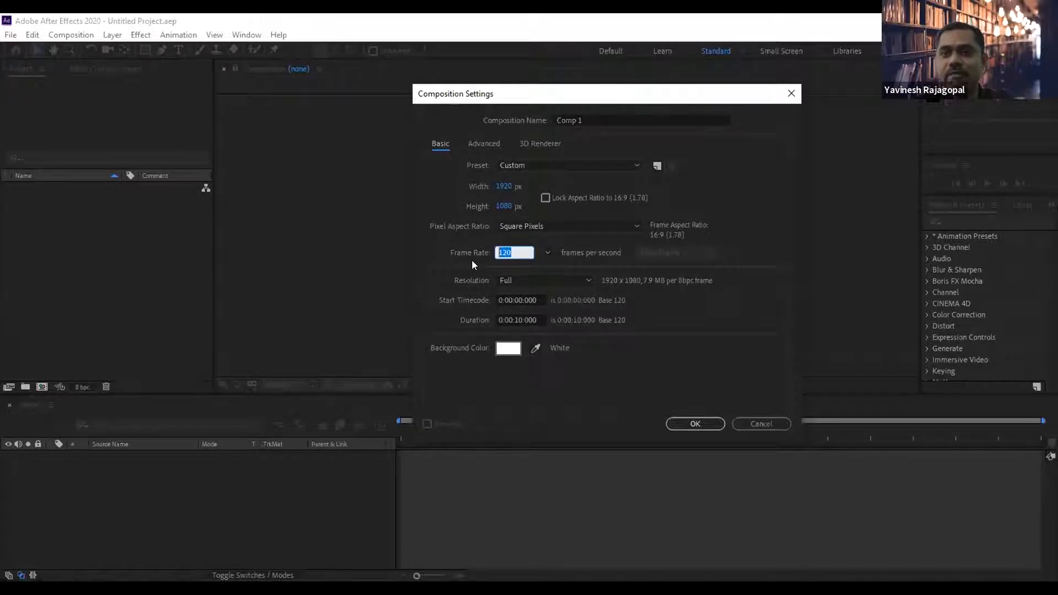
click(545, 252)
click(554, 337)
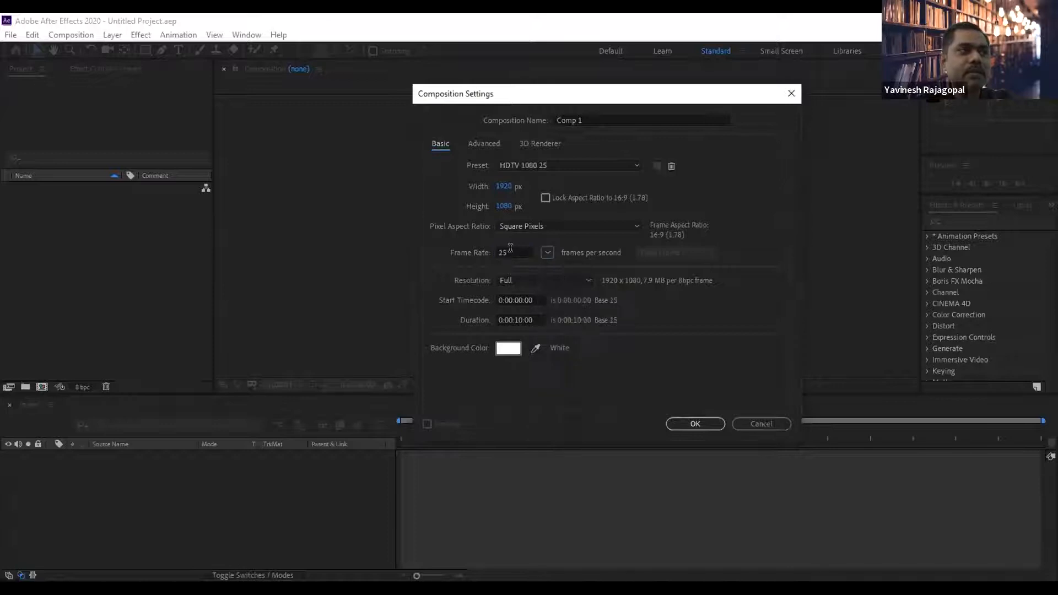
click(510, 250)
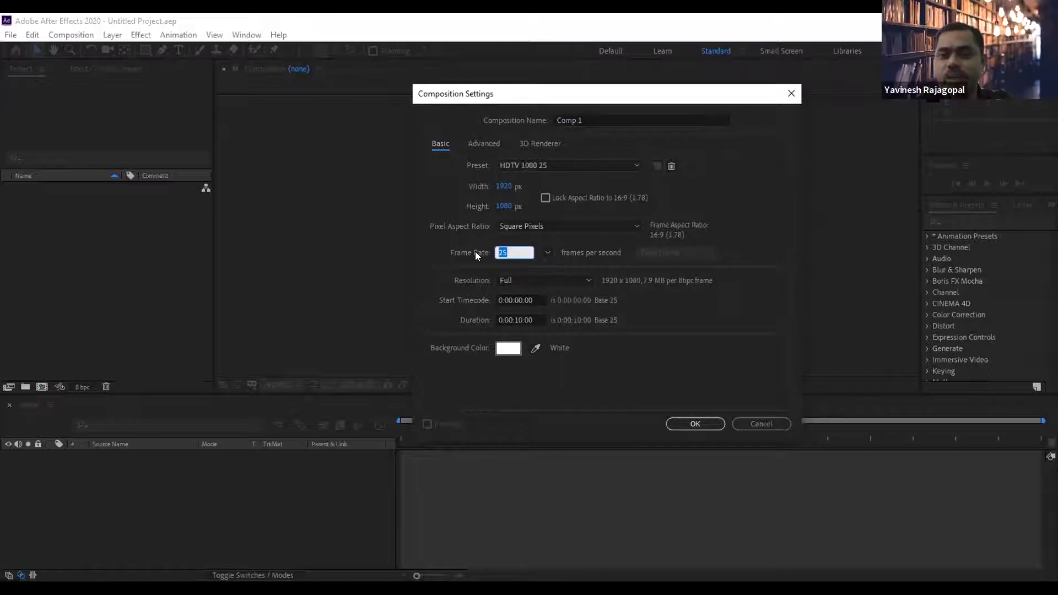
Compare 120 fps once more and restore the composition's frame rate to 25 fps.
click(548, 253)
click(563, 425)
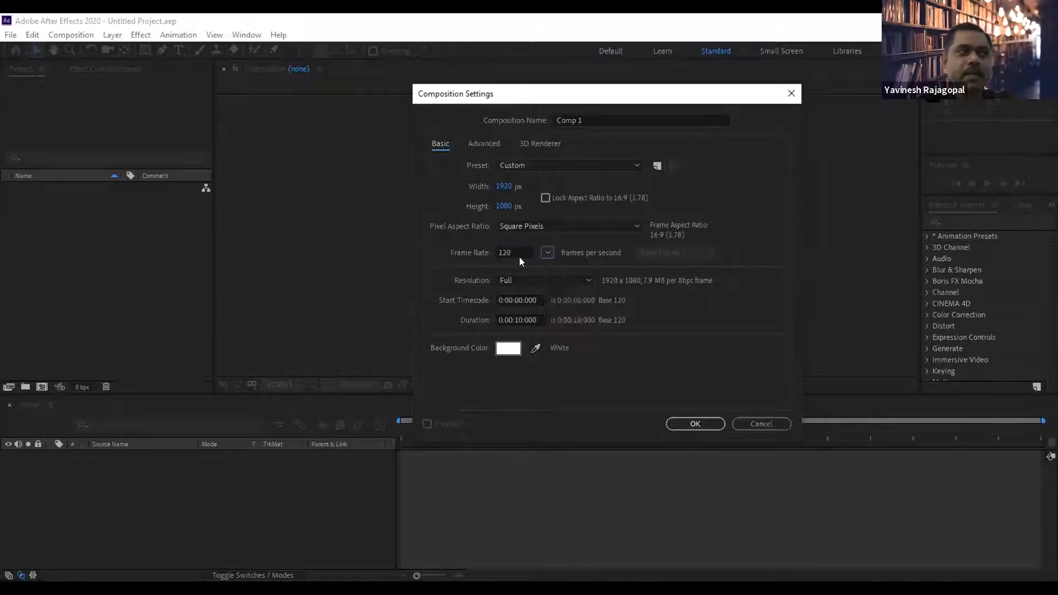
click(515, 252)
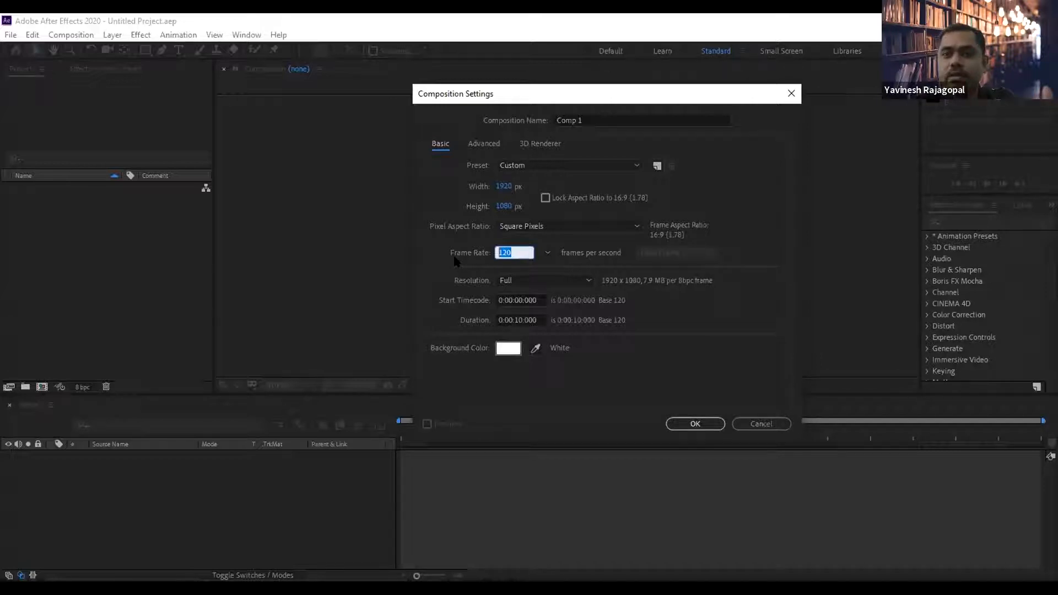
click(546, 251)
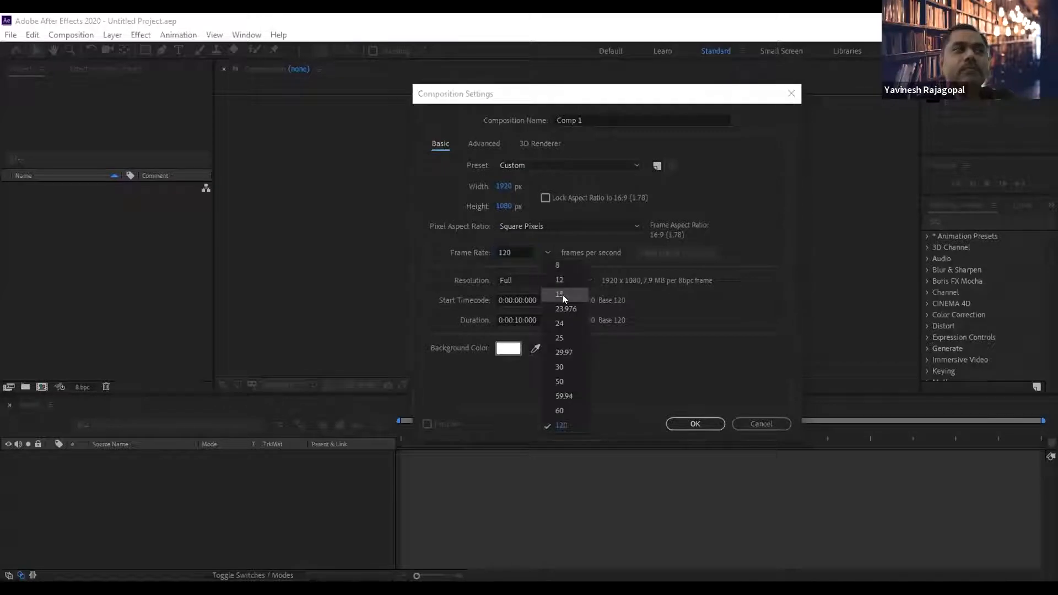
click(561, 337)
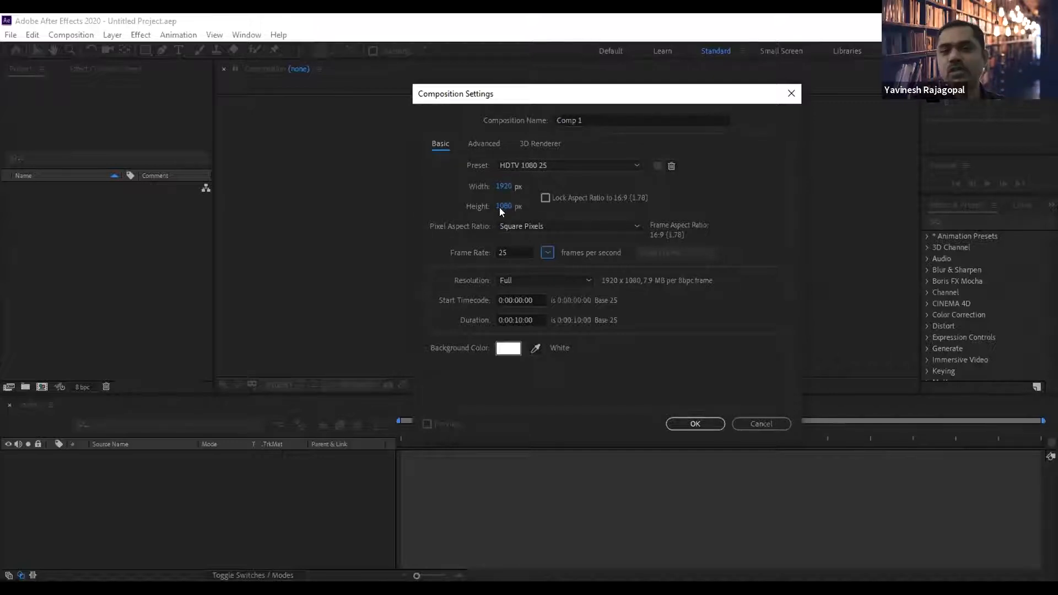
Try a square format by setting the composition's width to 1080 px, and cancel the new composition.
click(501, 187)
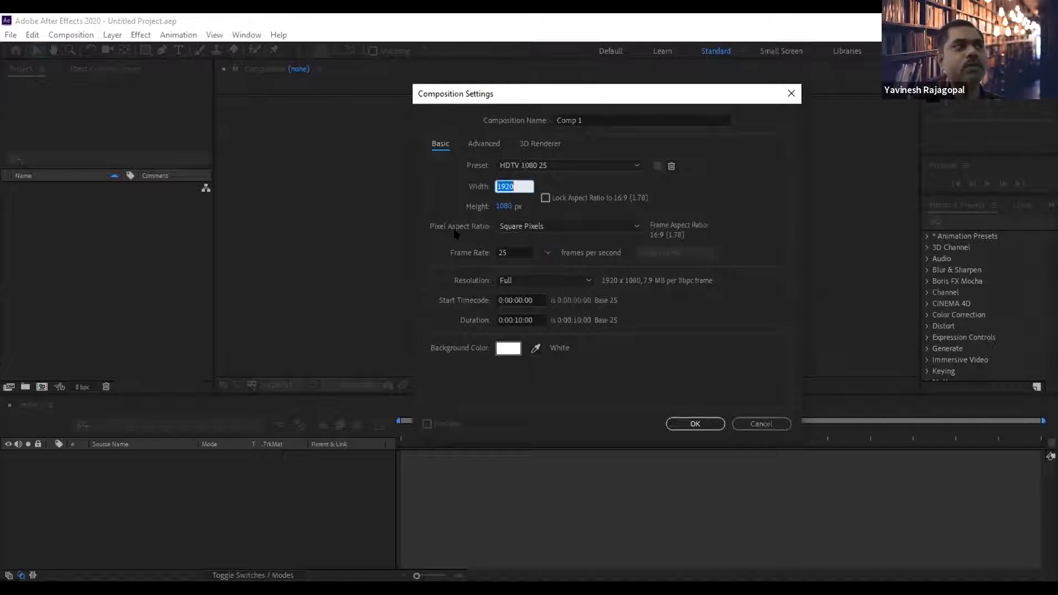
text(1080)
key(Tab)
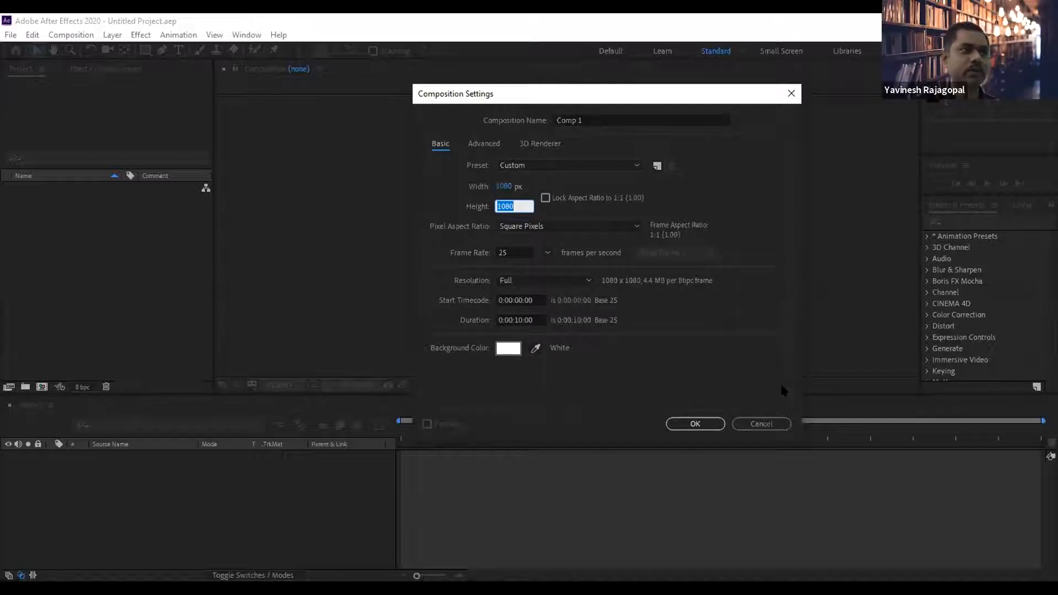
click(763, 423)
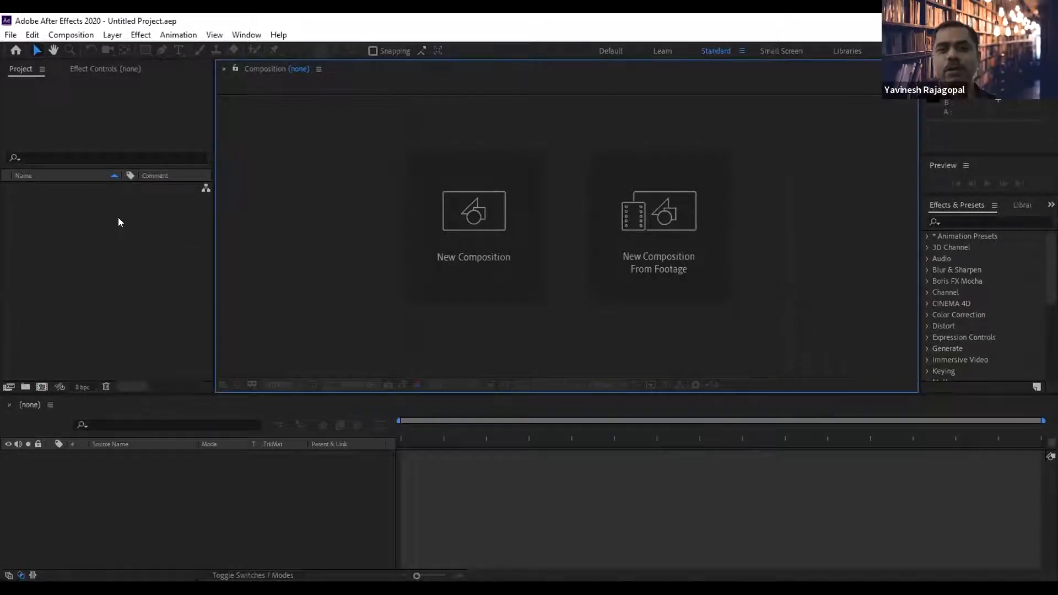
Open the Import File dialog to bring a file into the project.
click(116, 260)
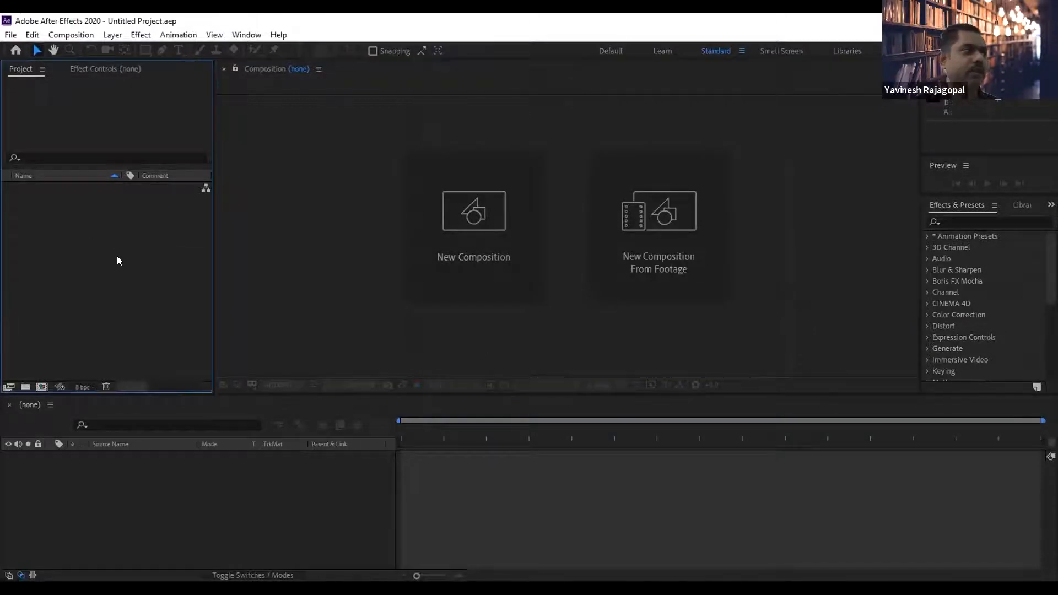
double_click(117, 256)
key(Escape)
click(12, 36)
mouse_move(81, 221)
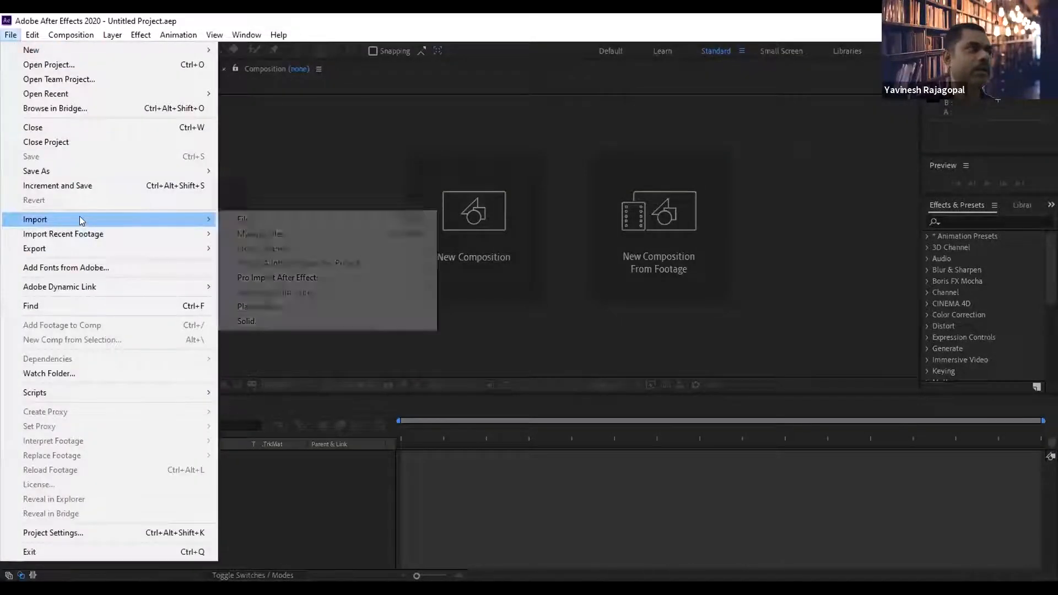
click(265, 221)
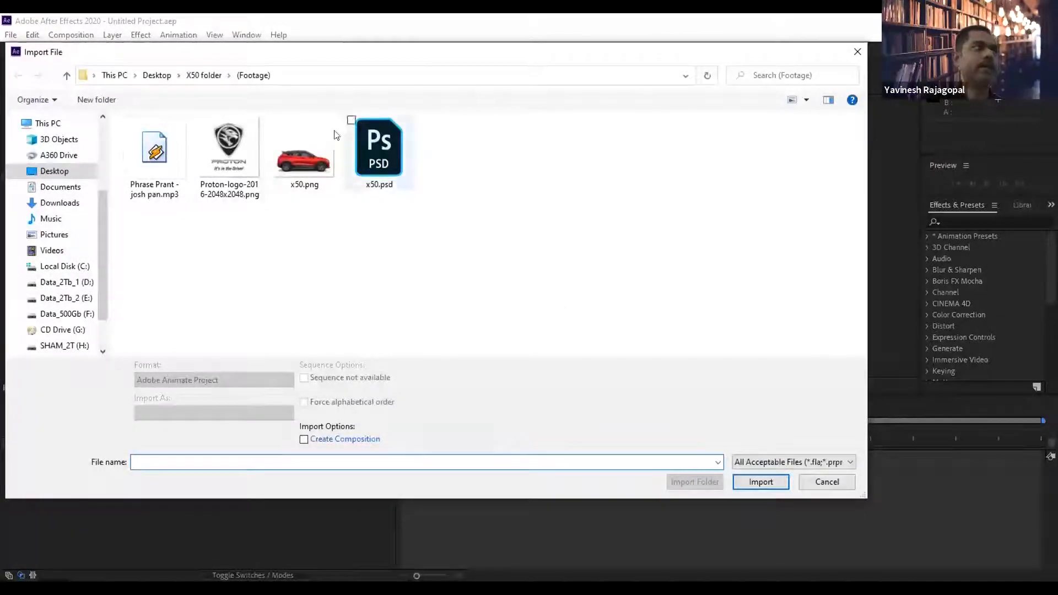
Import x50.psd from the (Footage) folder as Footage with merged layers.
click(383, 157)
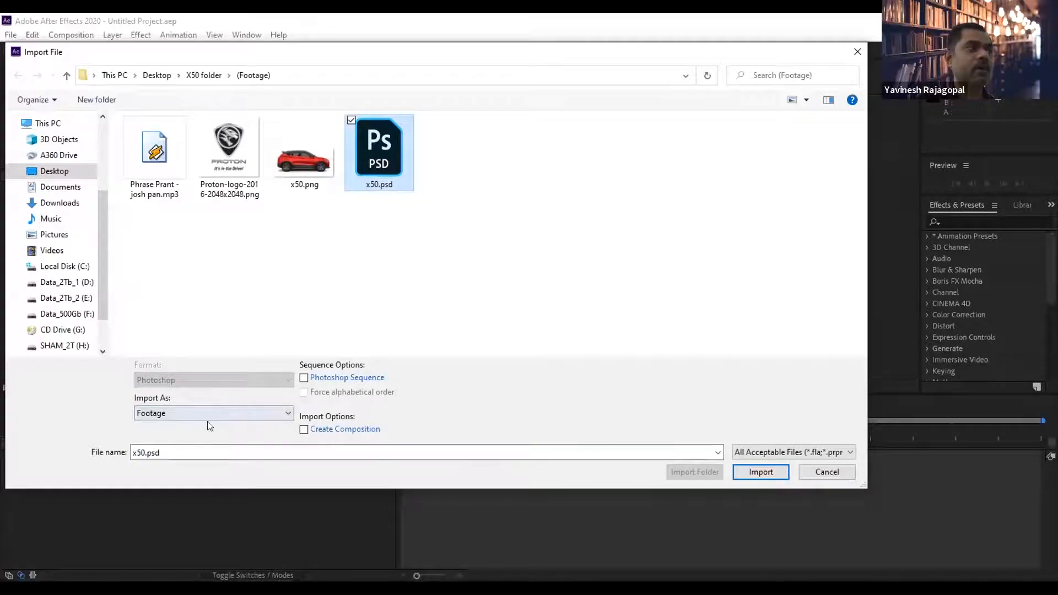
click(170, 413)
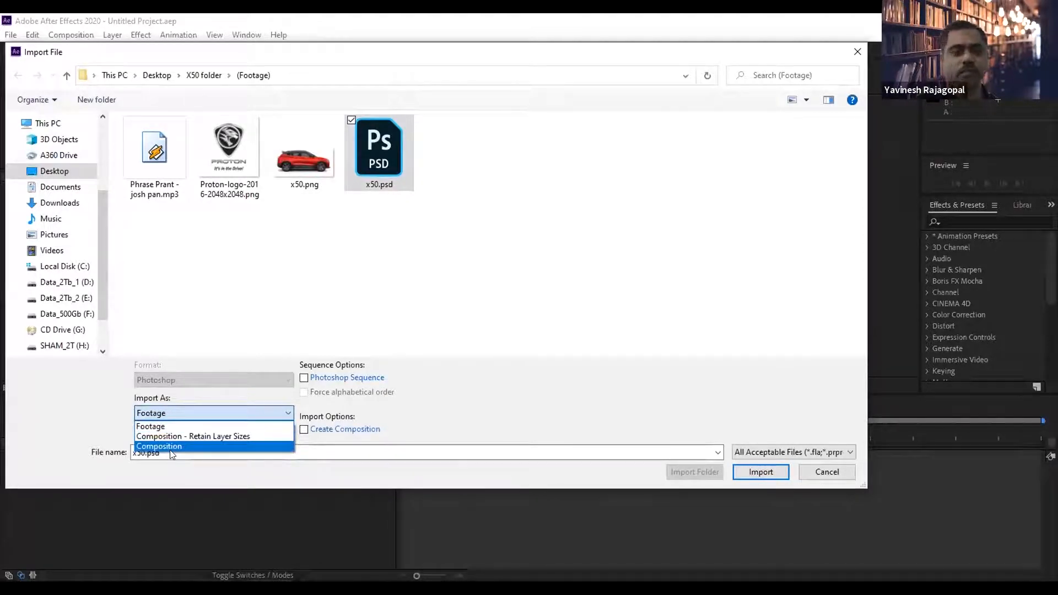
click(151, 426)
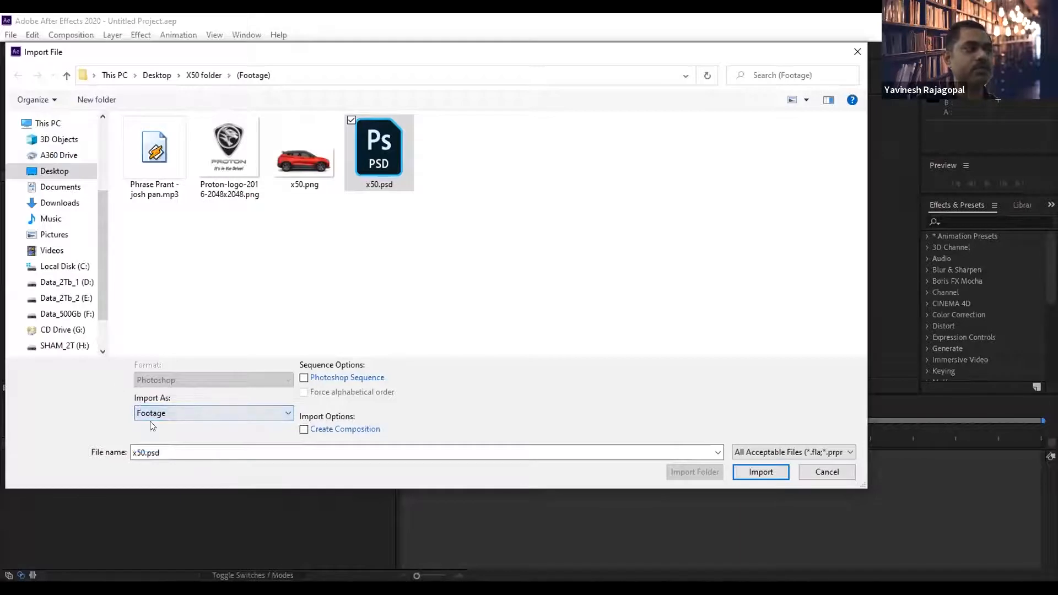
click(761, 470)
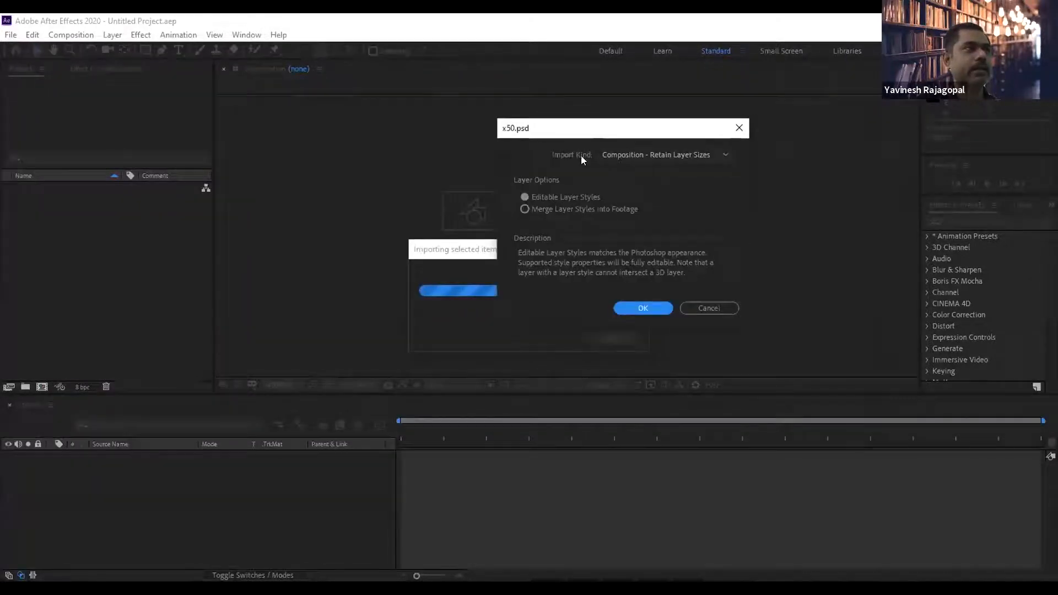
click(626, 154)
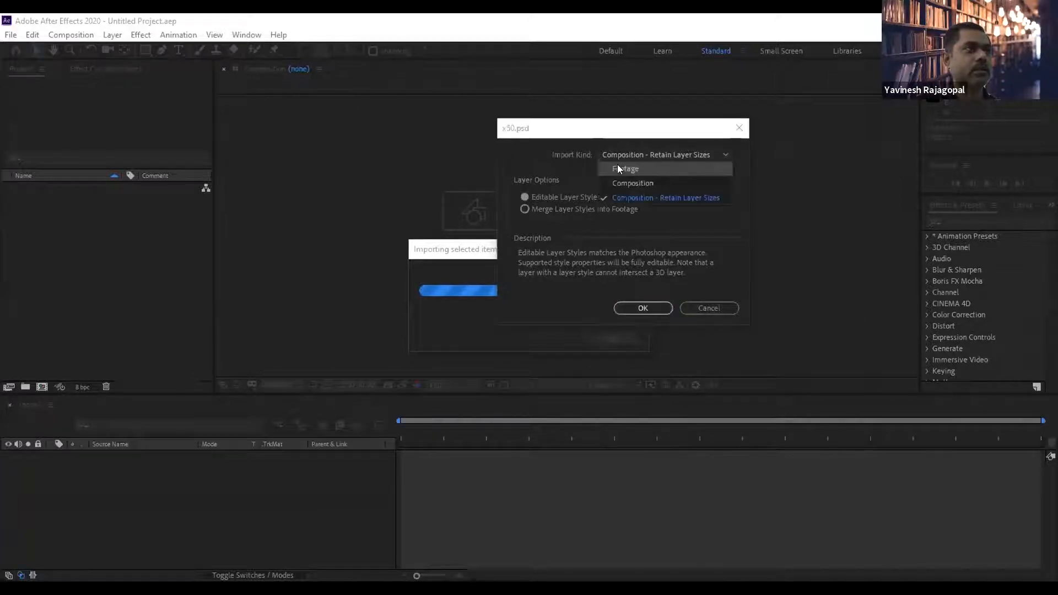
click(618, 168)
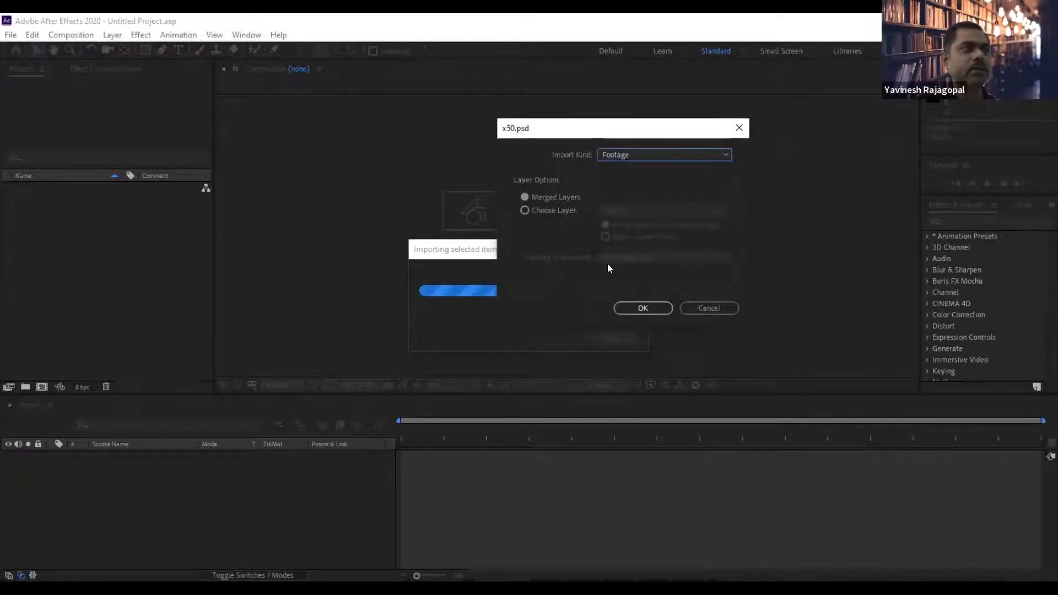
click(641, 305)
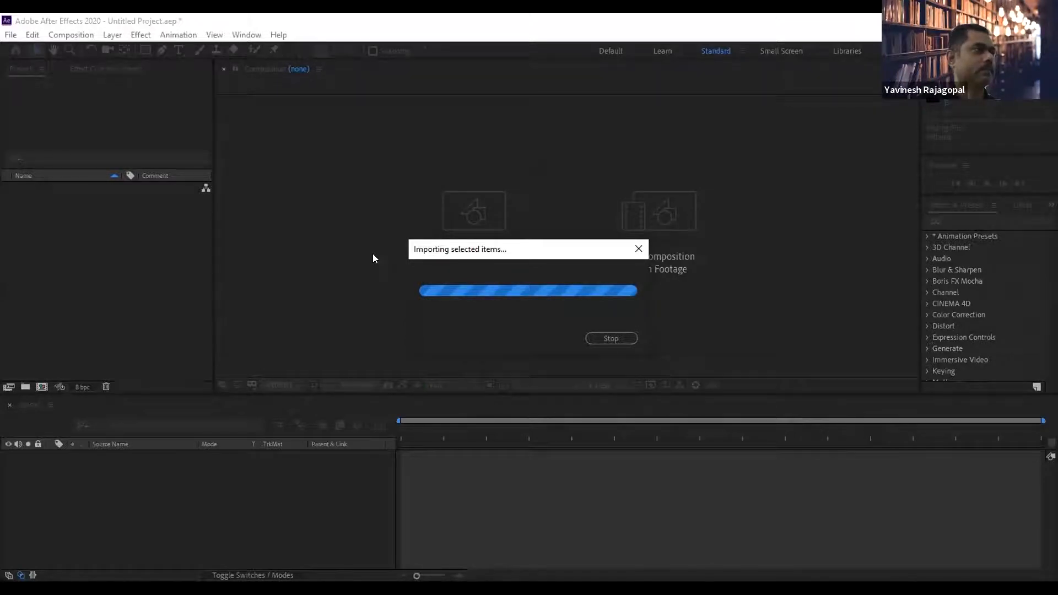
Preview the imported x50.psd, and check the Import As options for the Proton logo PNG and the Phrase Prant MP3.
click(49, 230)
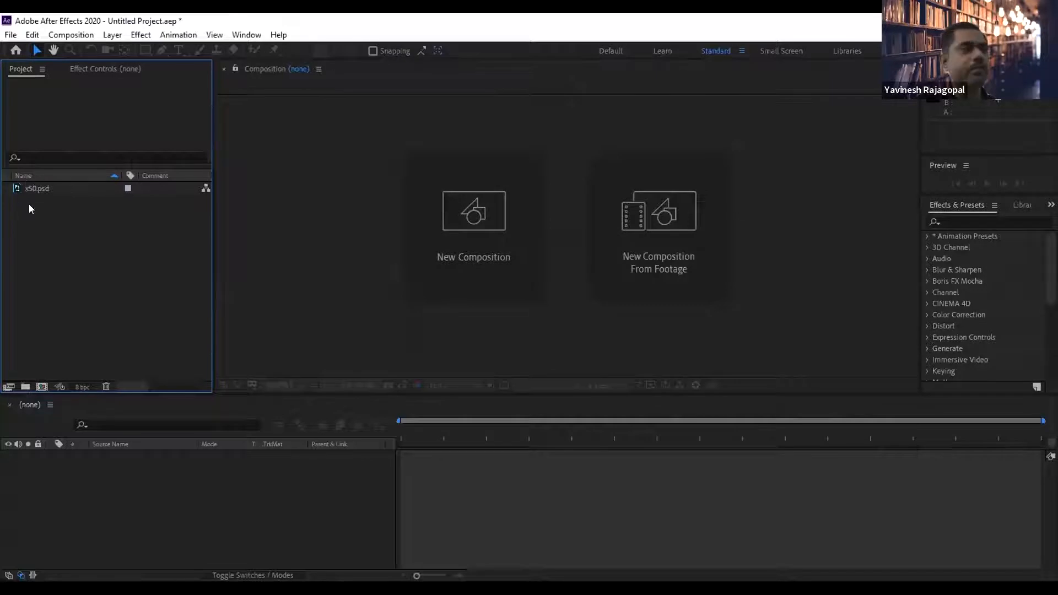
click(33, 188)
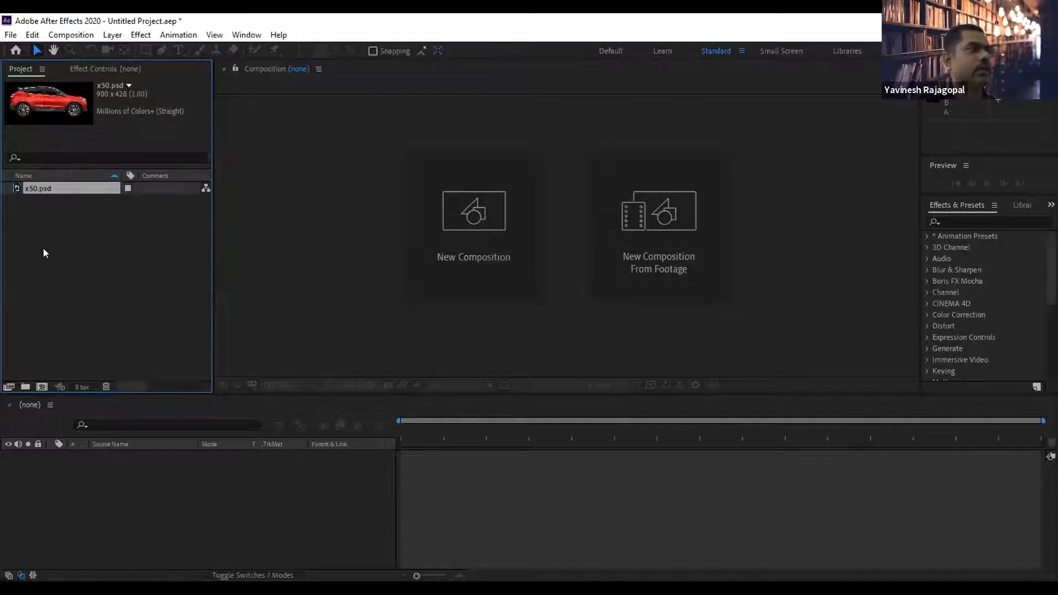
double_click(85, 257)
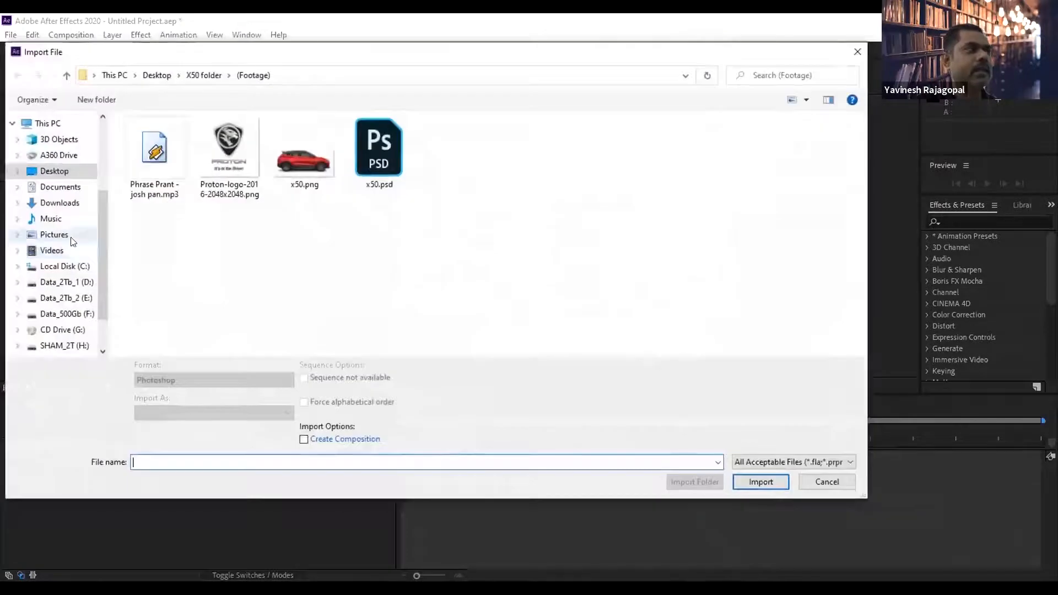
click(234, 156)
click(171, 412)
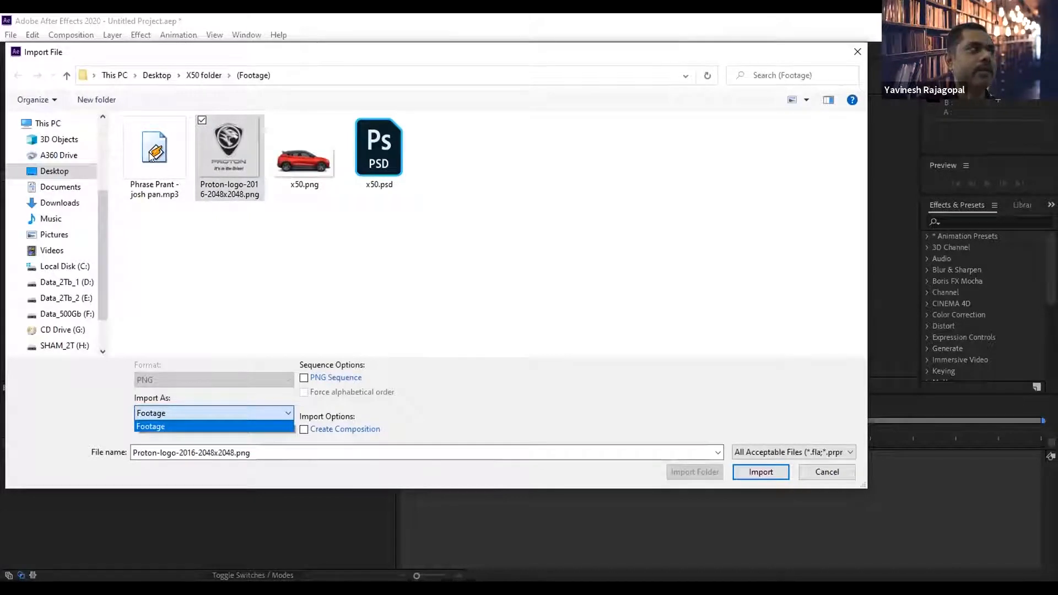
click(152, 157)
click(152, 157)
click(153, 414)
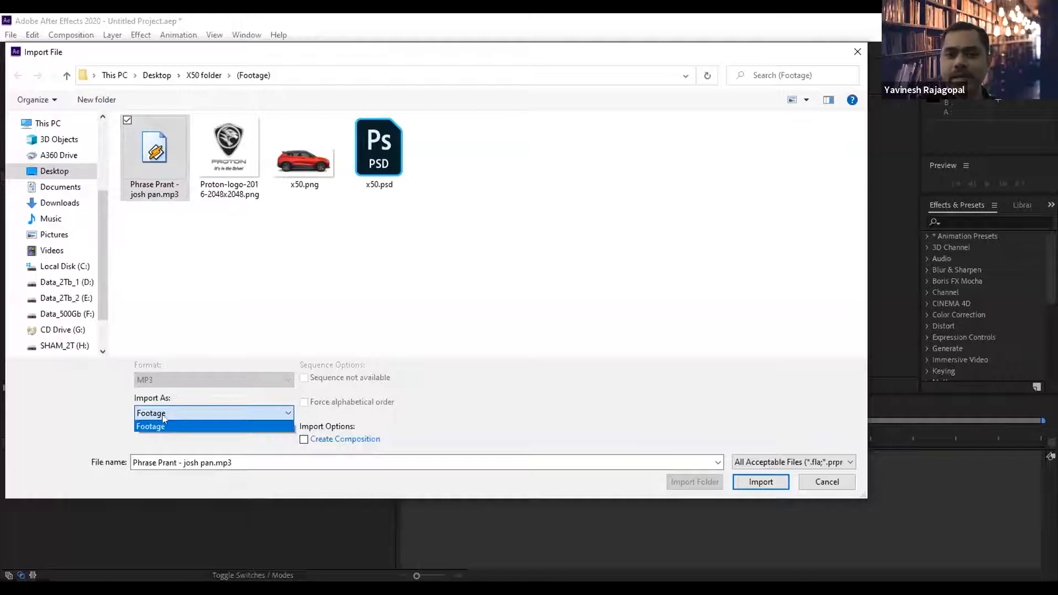
Check the Import As options for x50.psd, and cancel the import.
click(375, 155)
click(375, 155)
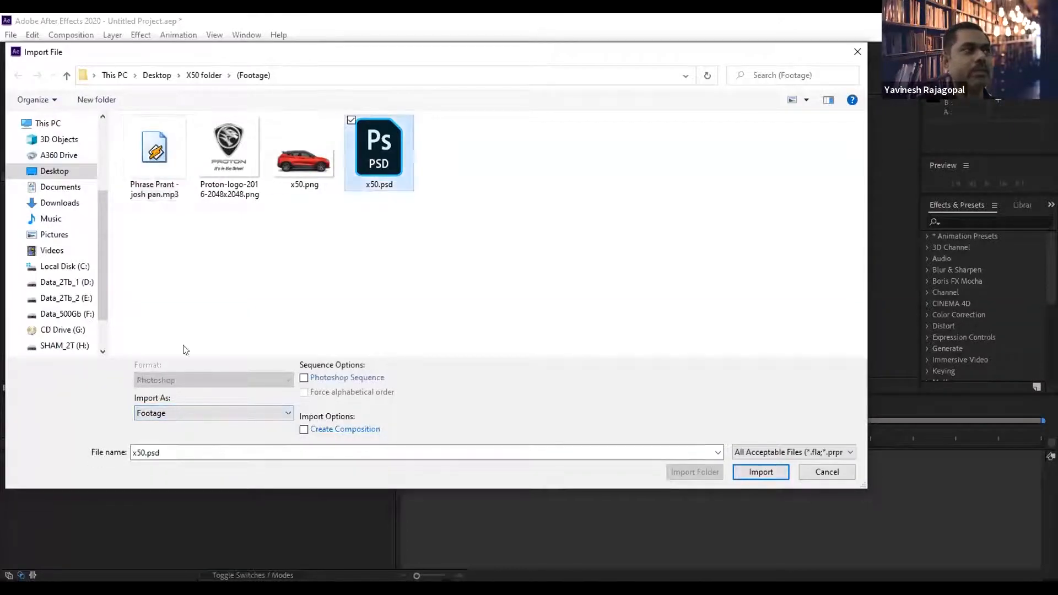
click(188, 415)
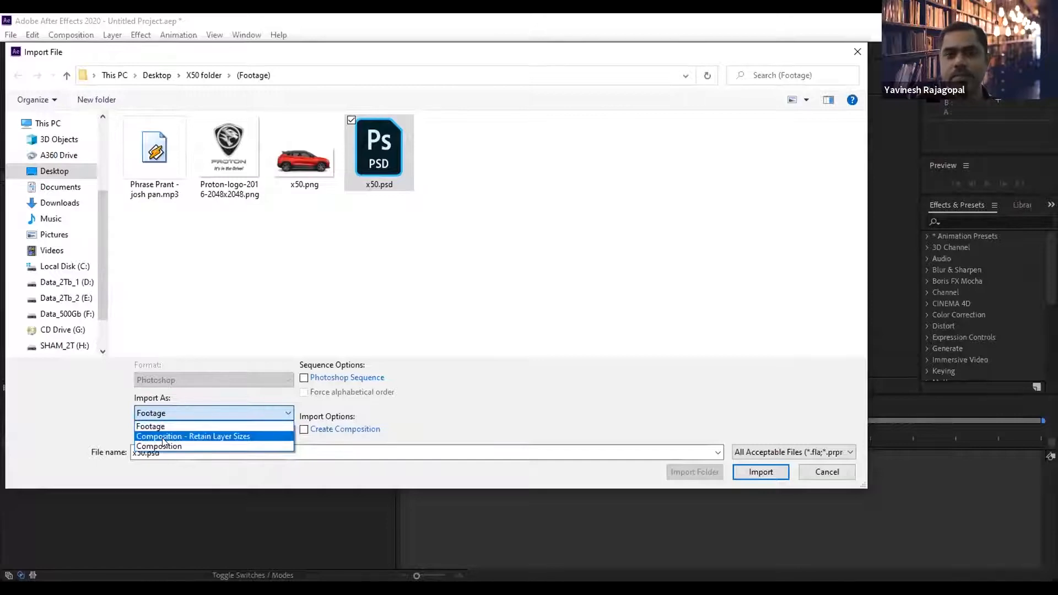
click(372, 187)
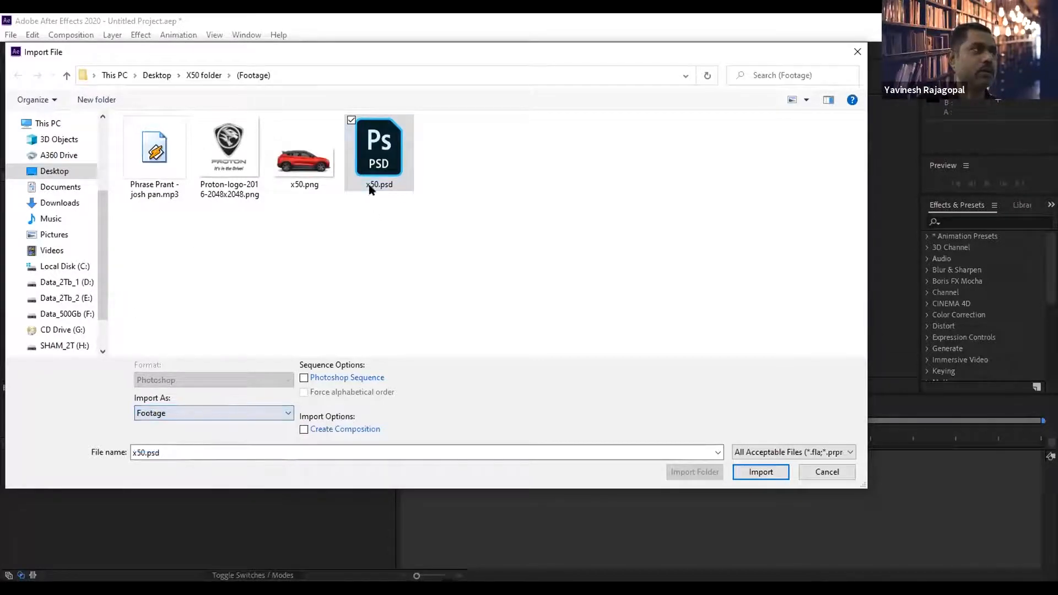
click(826, 471)
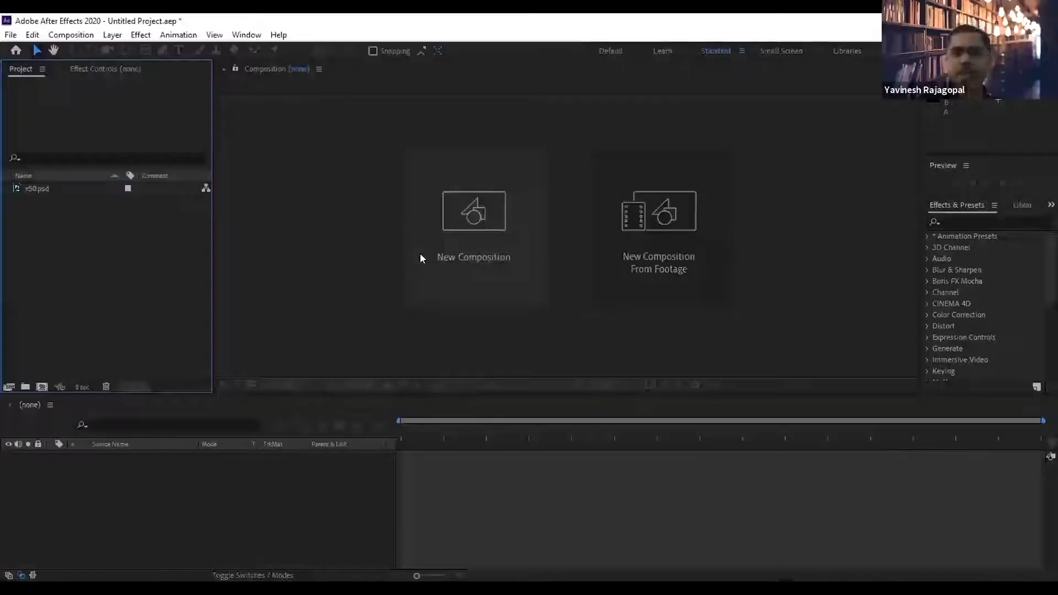
Try to import x50.psd from the (Footage) folder as Composition - Retain Layer Sizes.
click(10, 35)
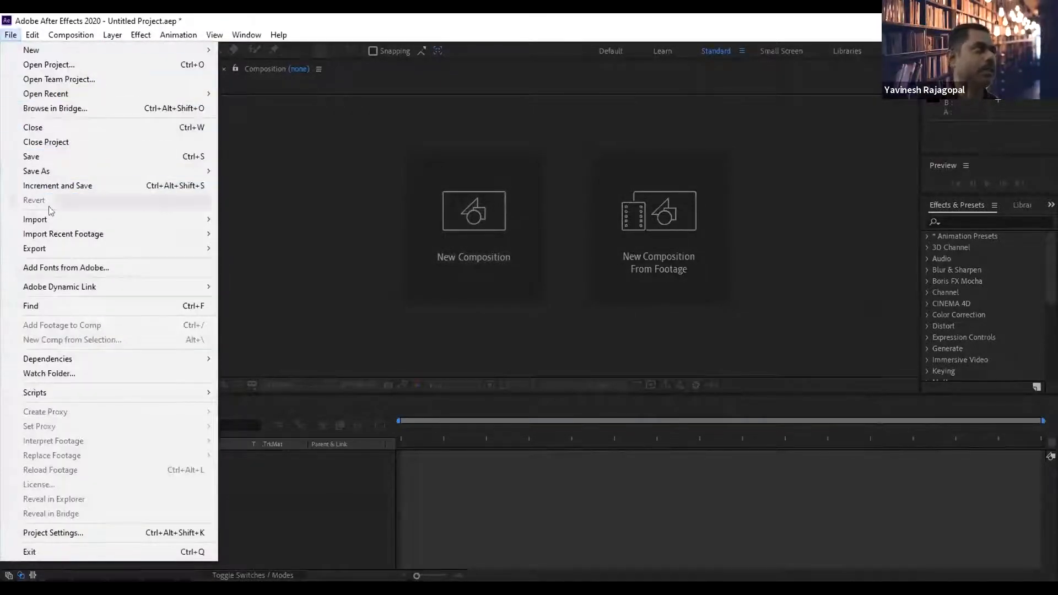
mouse_move(45, 220)
click(269, 218)
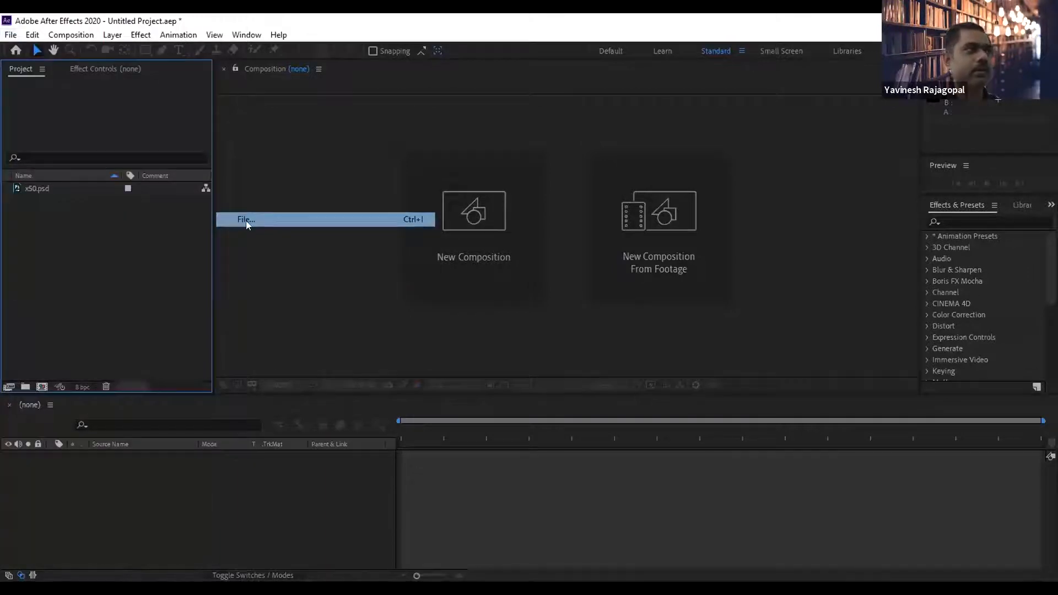
click(392, 146)
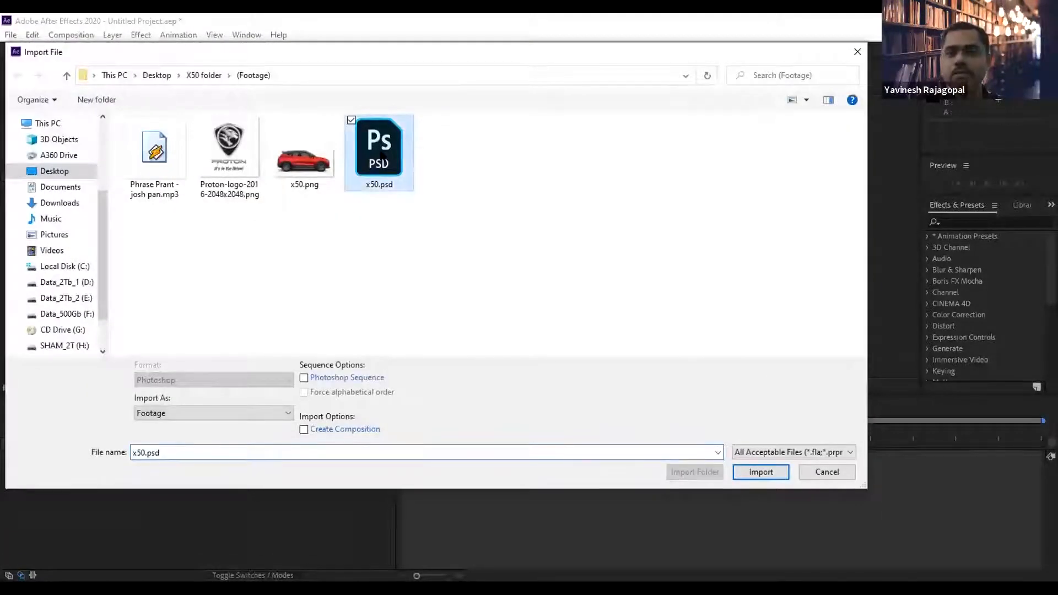
click(171, 412)
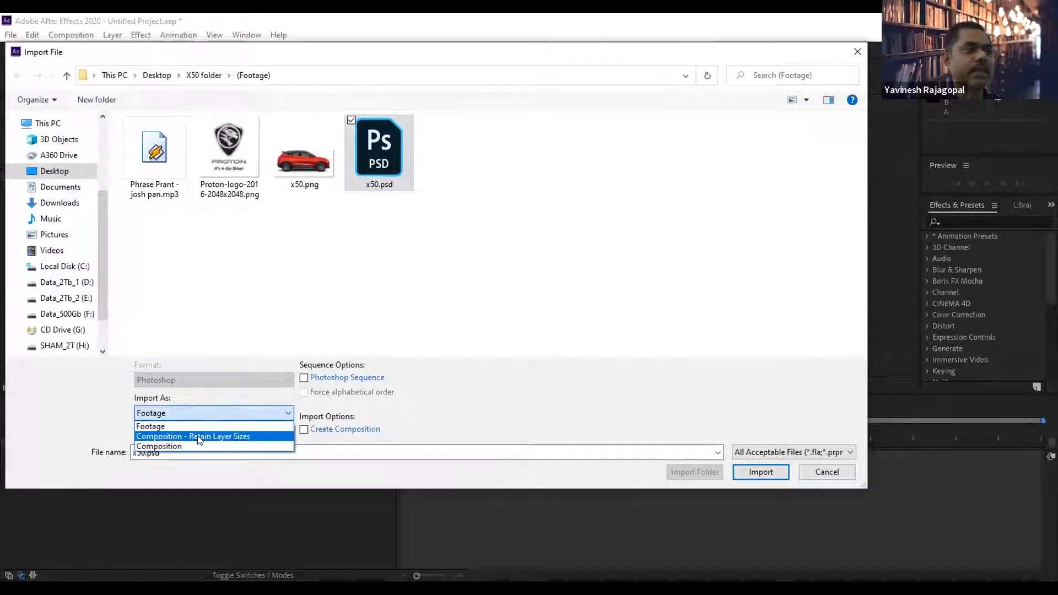
click(203, 436)
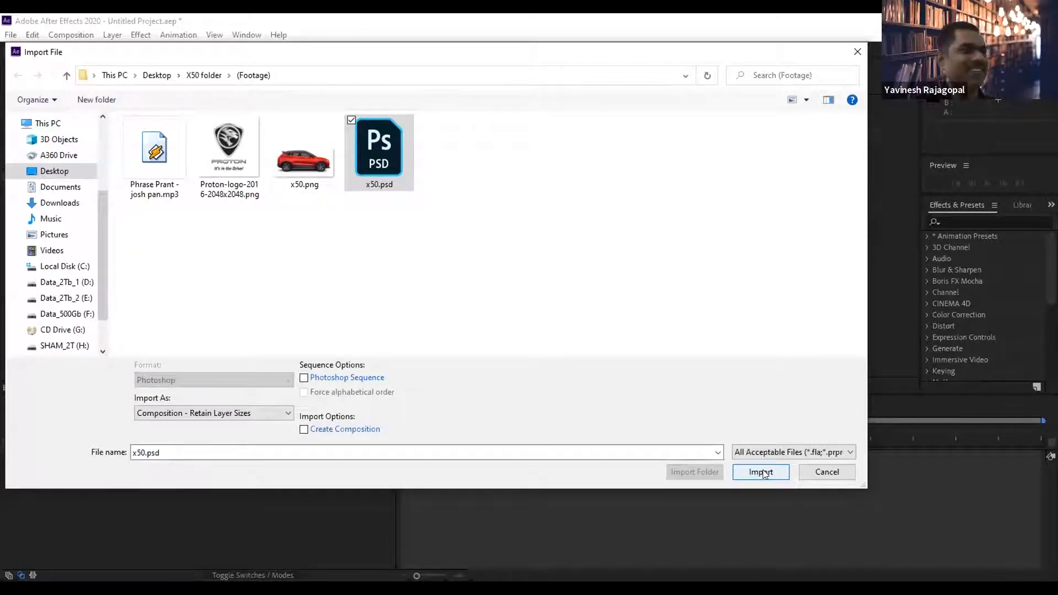
click(763, 472)
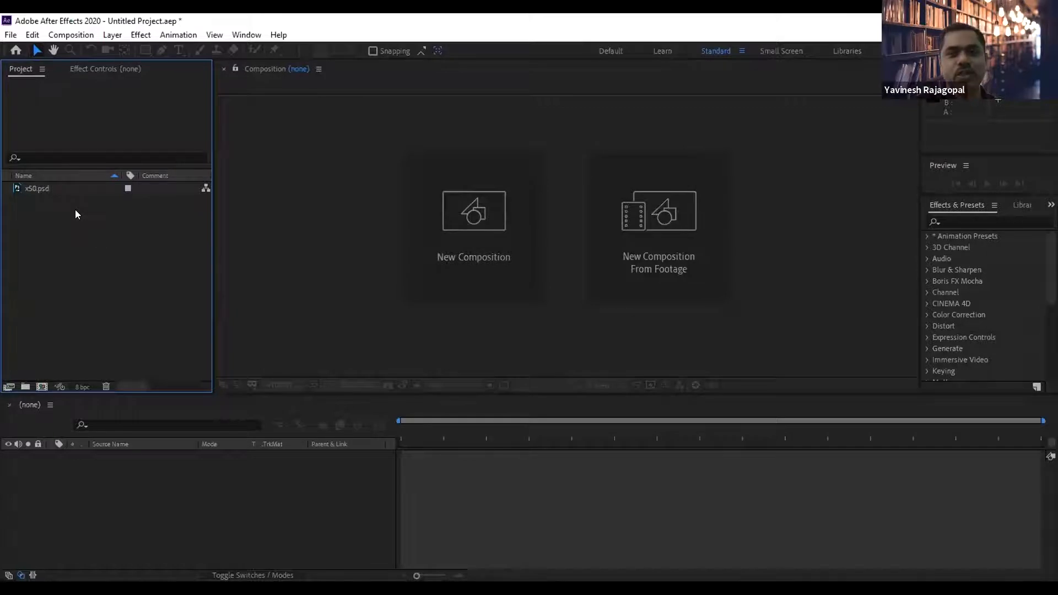
Review the settings for a new composition, and cancel without creating it.
click(68, 35)
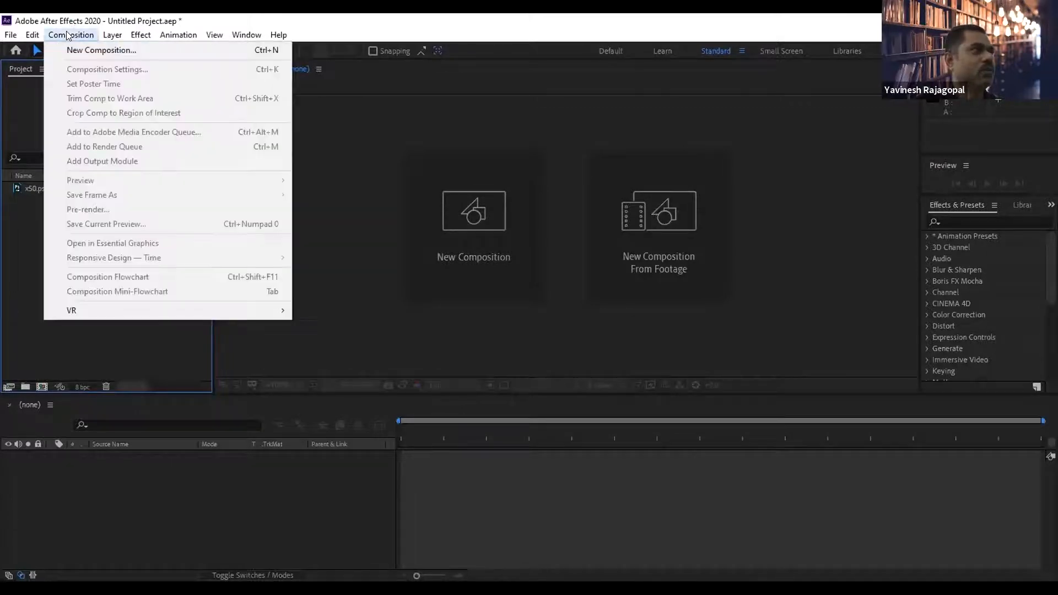
click(75, 50)
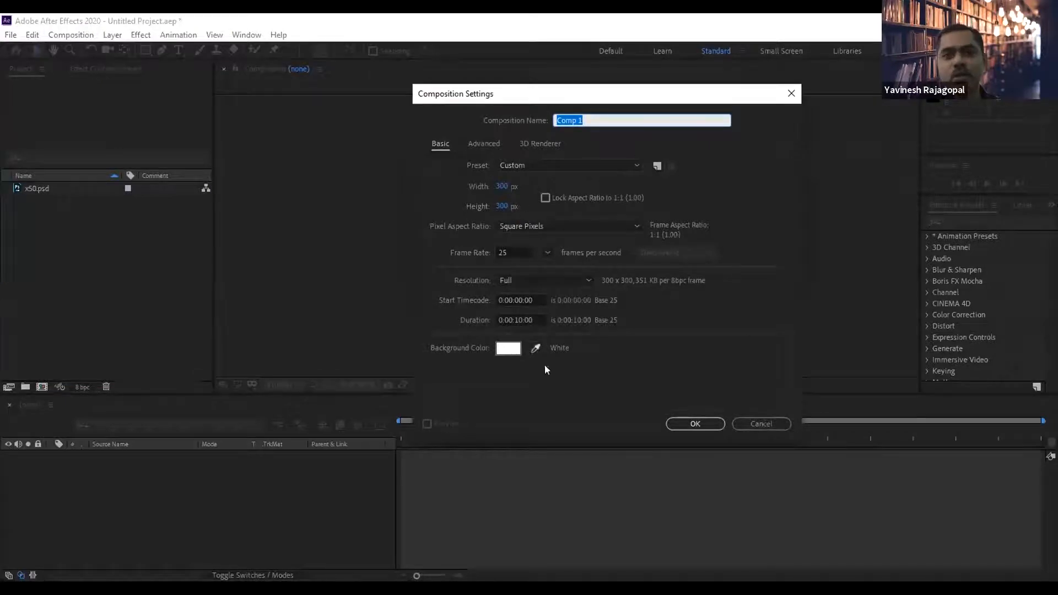
click(758, 421)
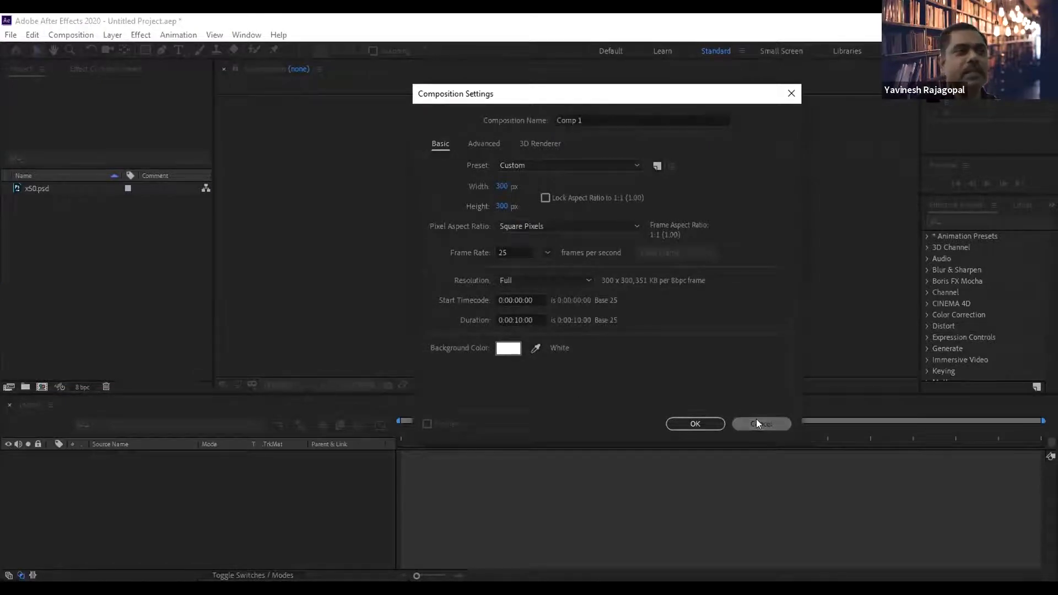
Import x50.psd from the (Footage) folder as Composition with Editable Layer Styles.
double_click(91, 295)
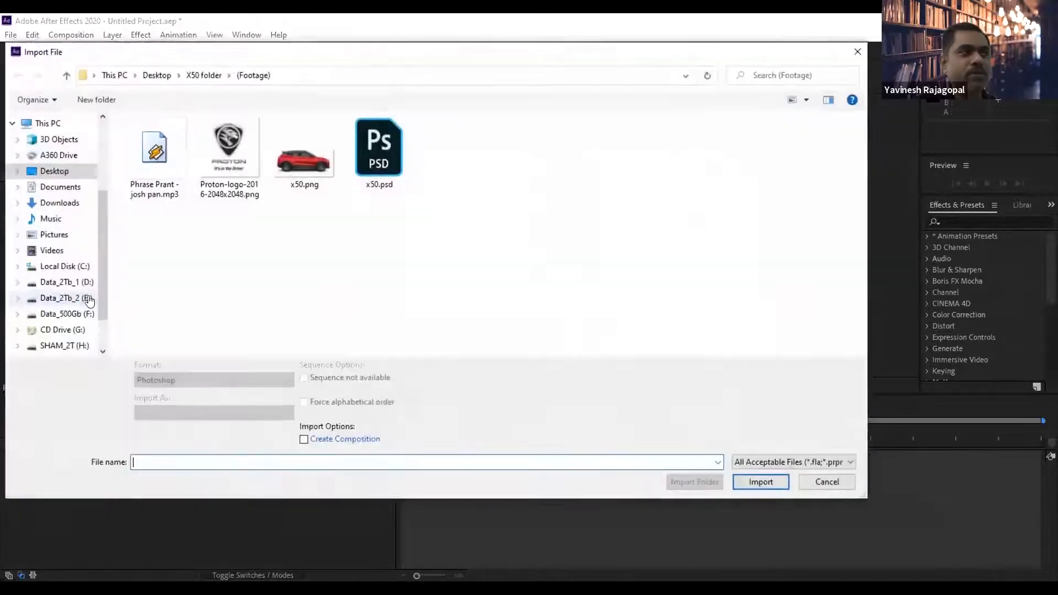
click(384, 124)
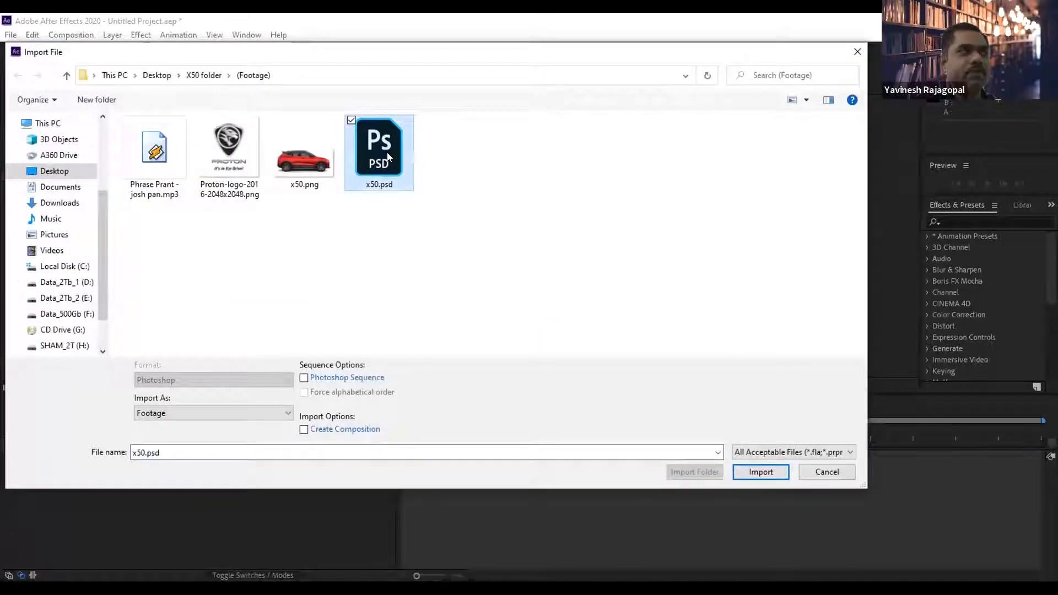
click(148, 414)
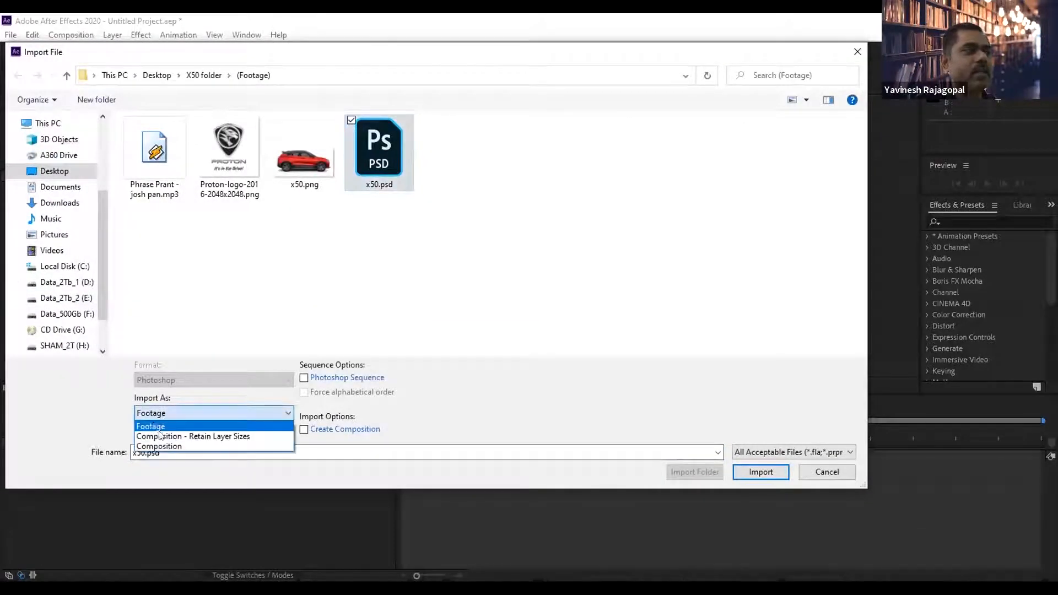
click(167, 437)
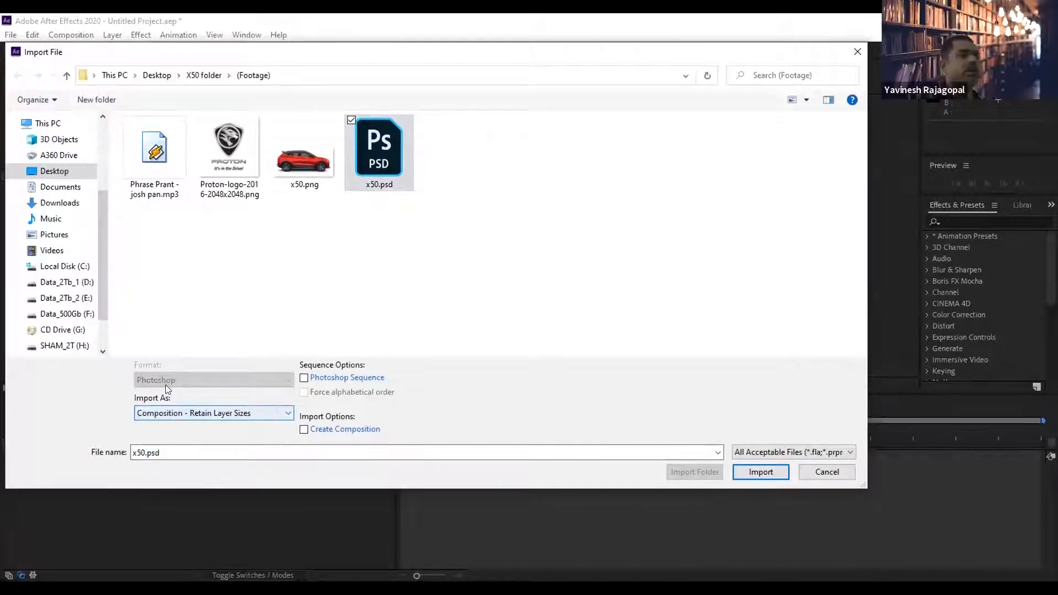
click(179, 414)
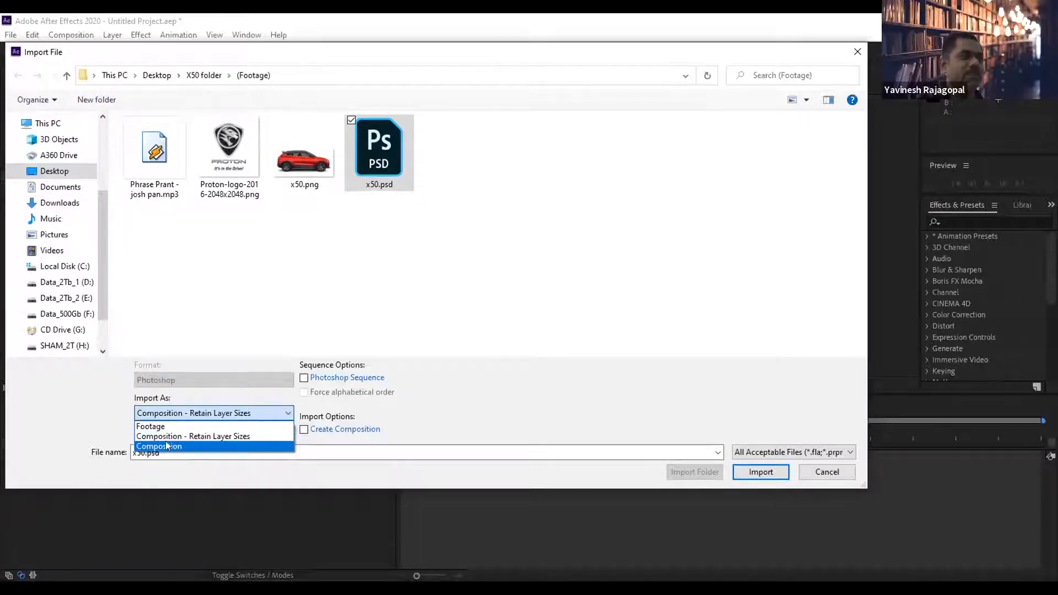
click(166, 445)
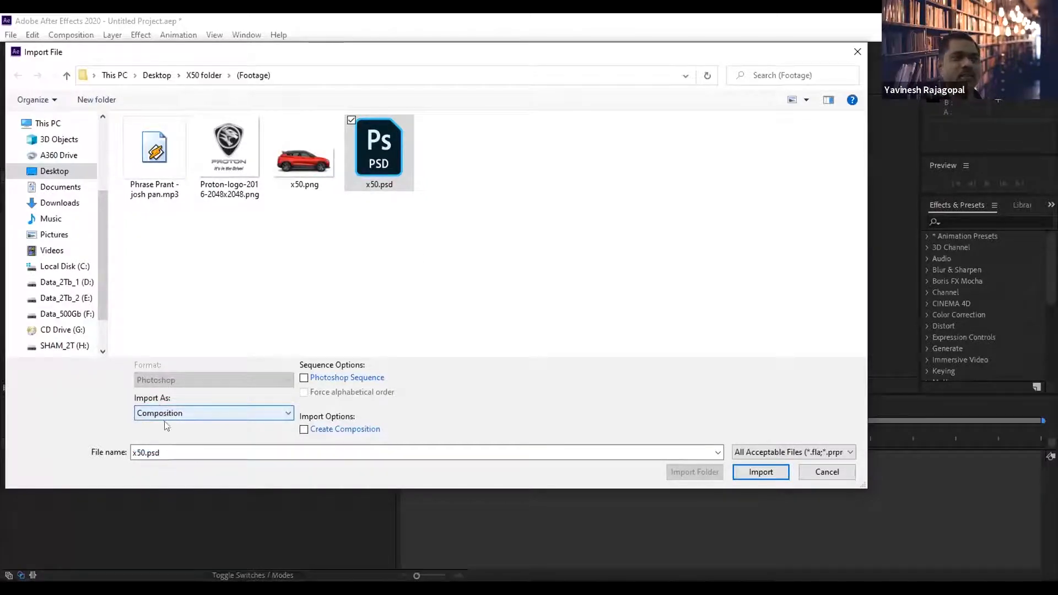
click(763, 472)
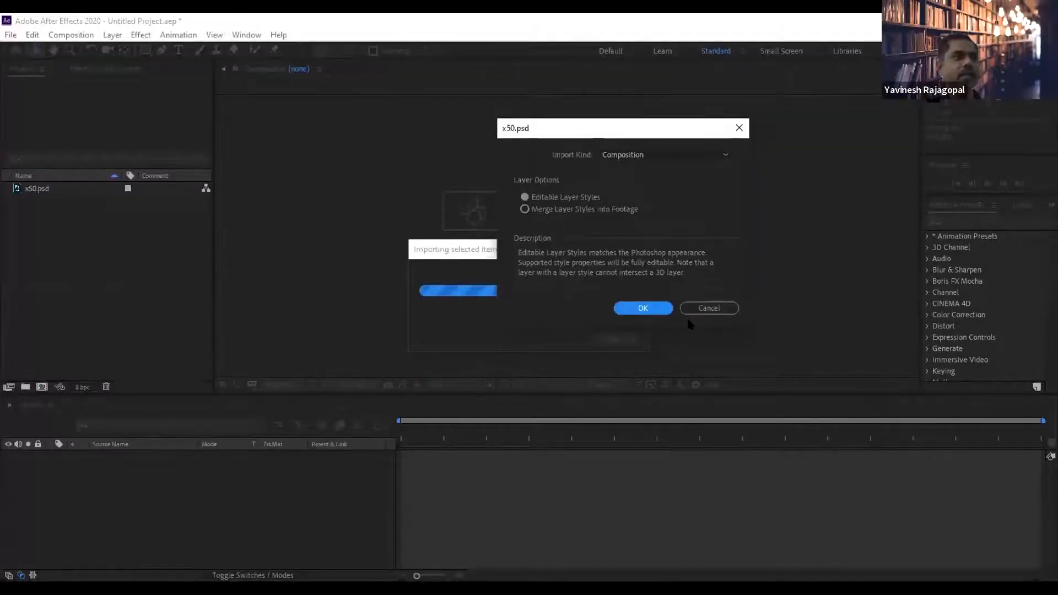
click(647, 307)
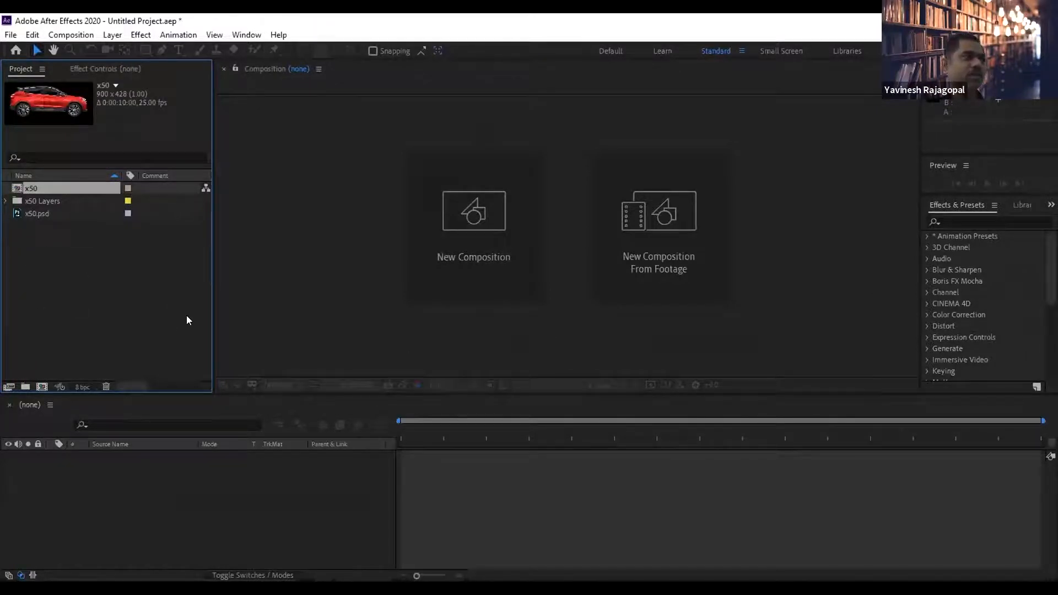
Delete the merged x50.psd footage item from the project, and expand the x50 Layers folder to inspect its layers.
click(33, 213)
key(Delete)
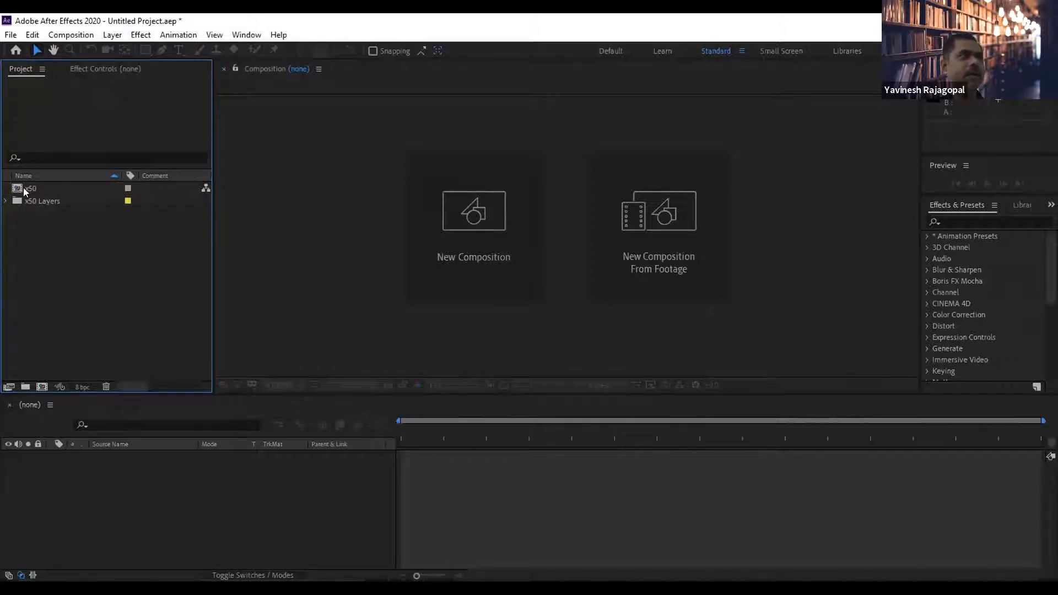
click(38, 188)
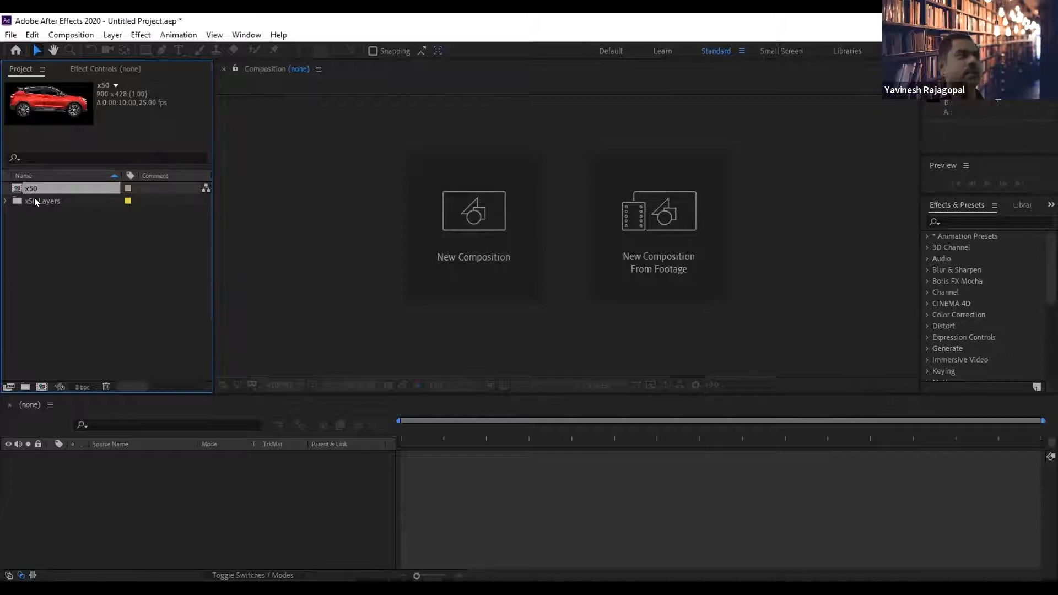
click(6, 201)
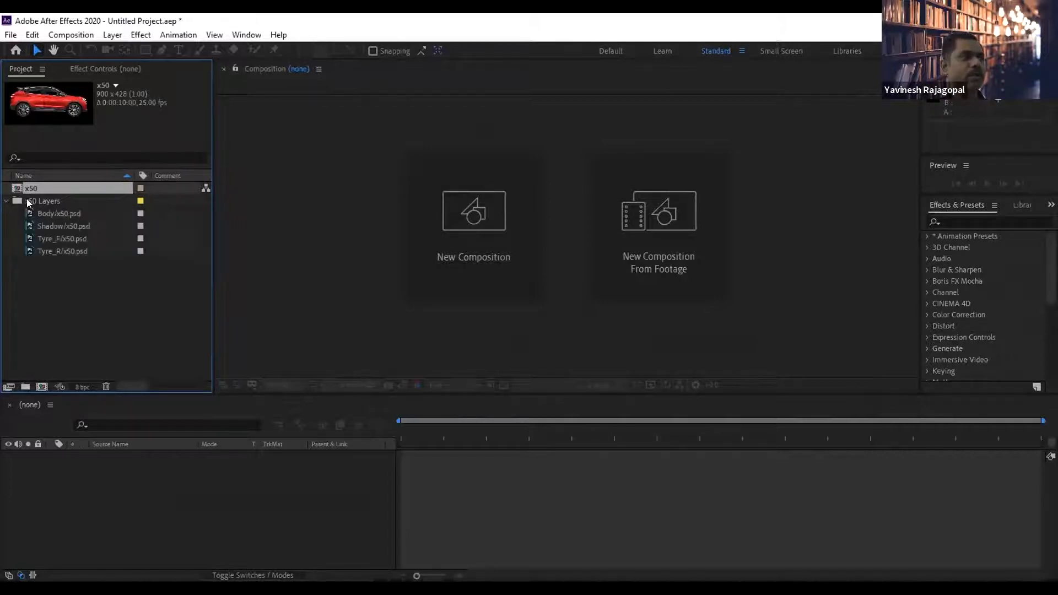
click(34, 200)
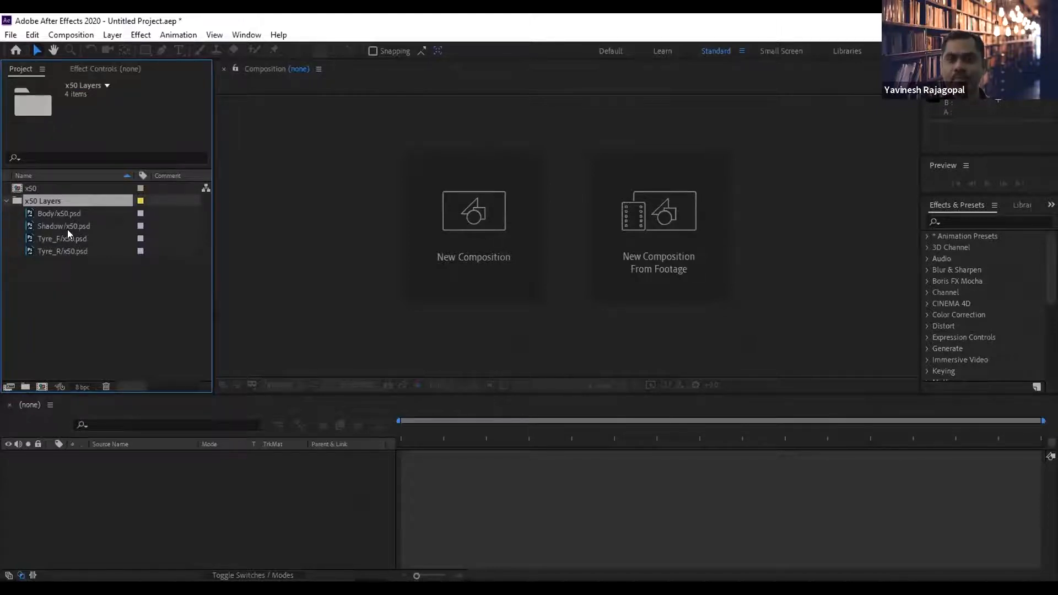
click(16, 189)
click(38, 199)
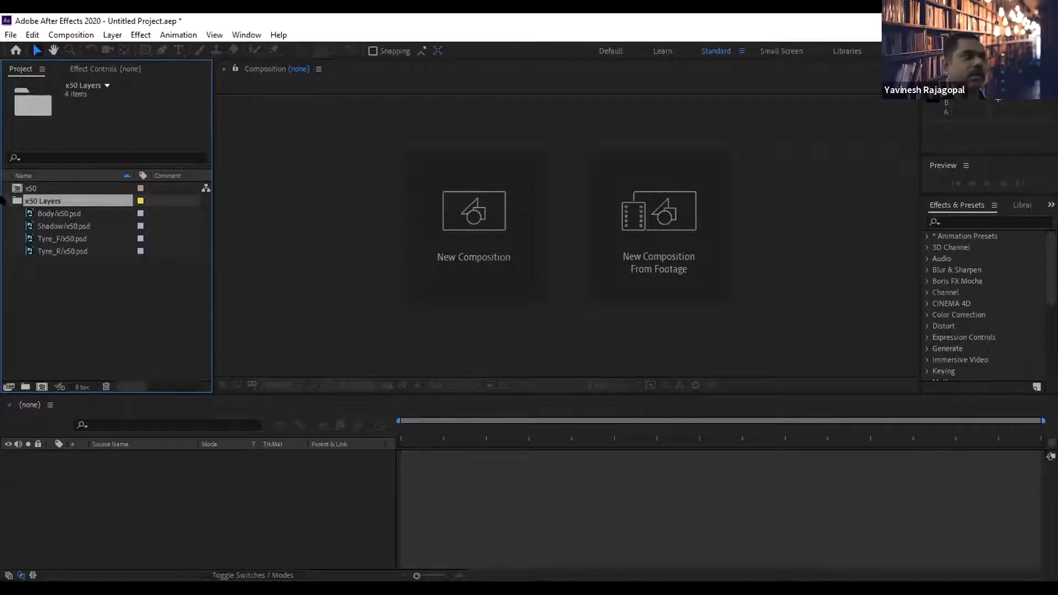
Open the x50 composition in the viewer and timeline, and reduce the viewer magnification to 50%.
double_click(15, 189)
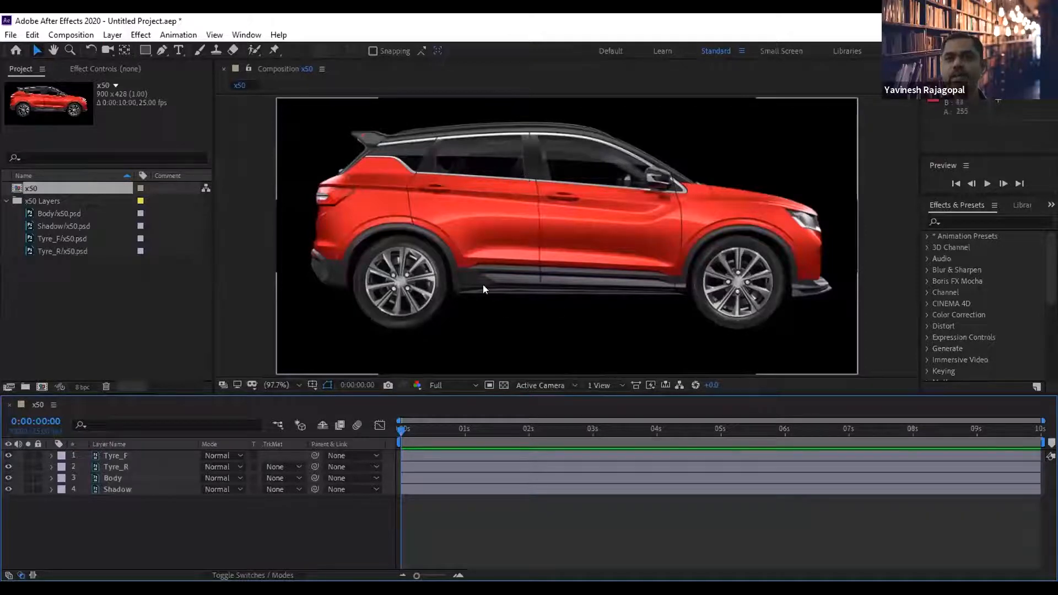
click(15, 190)
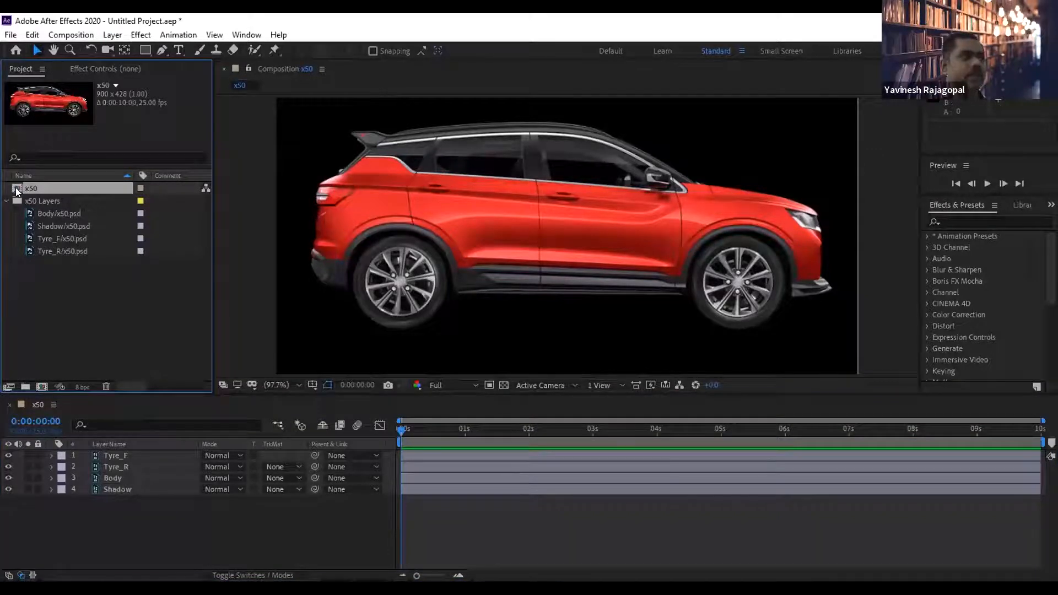
click(176, 416)
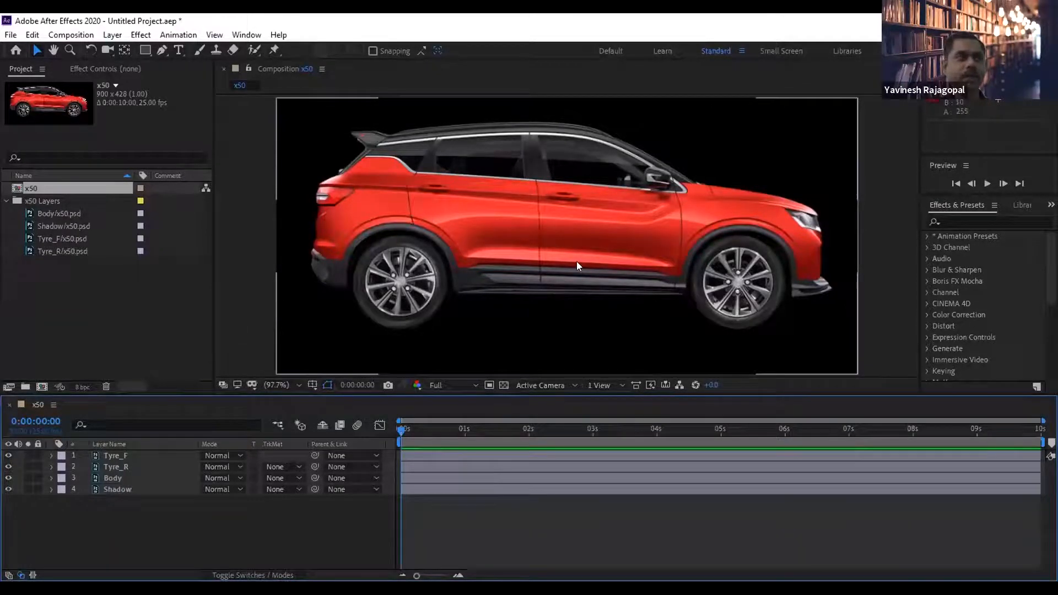
key(comma)
key(comma)
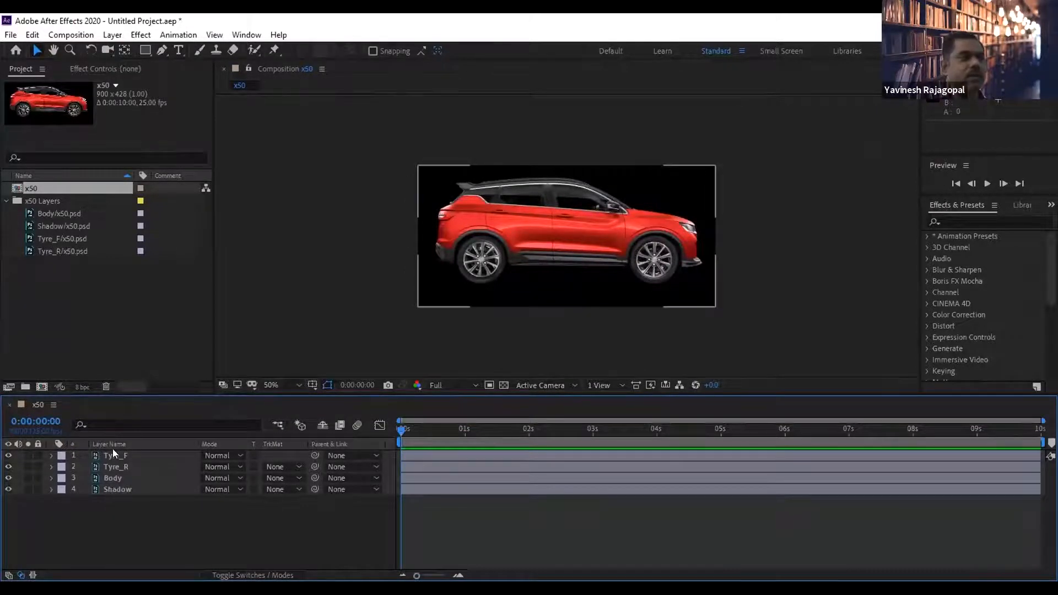
Select the Shadow, Body, Tyre_R and Tyre_F layers in turn to examine each layer's bounding box and anchor point.
click(119, 489)
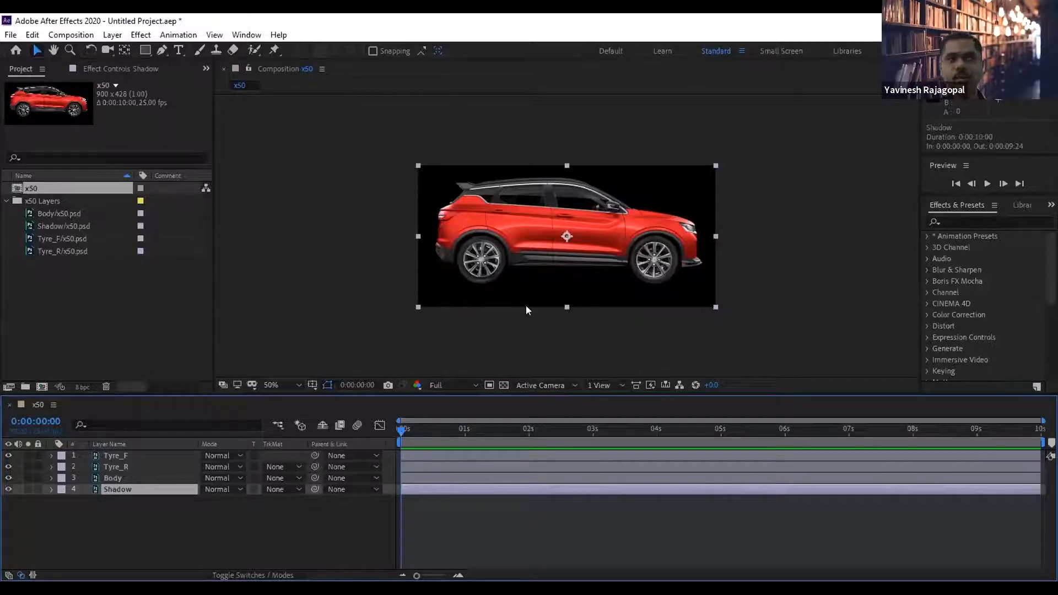
click(111, 478)
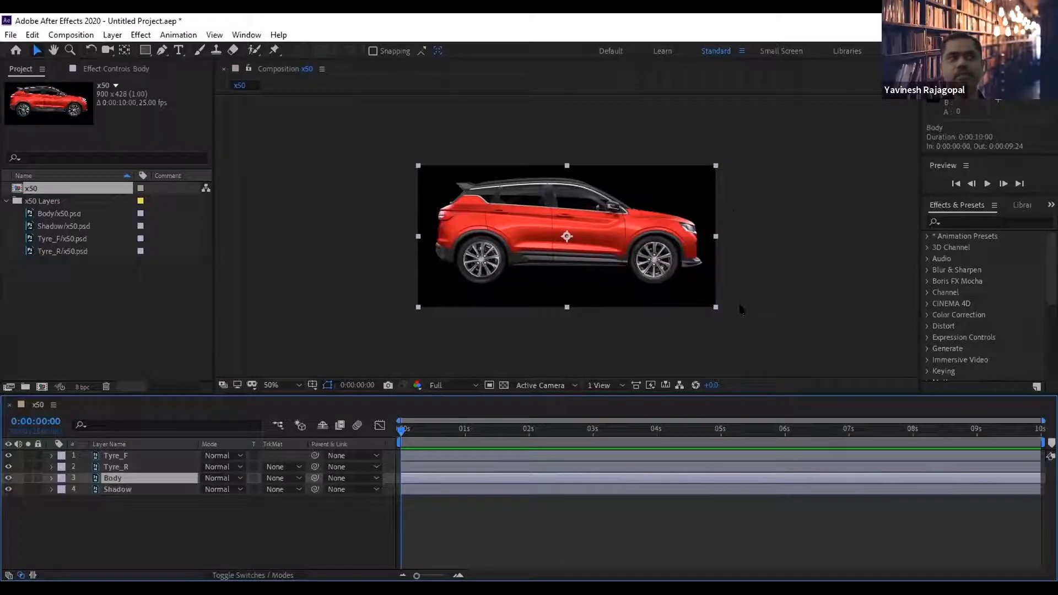
click(107, 462)
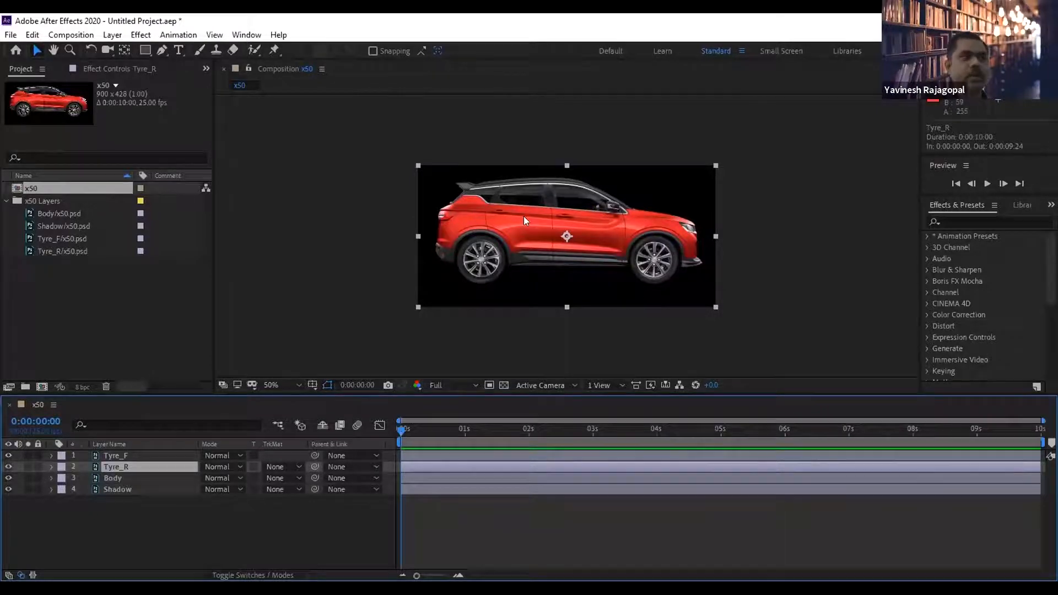
click(119, 455)
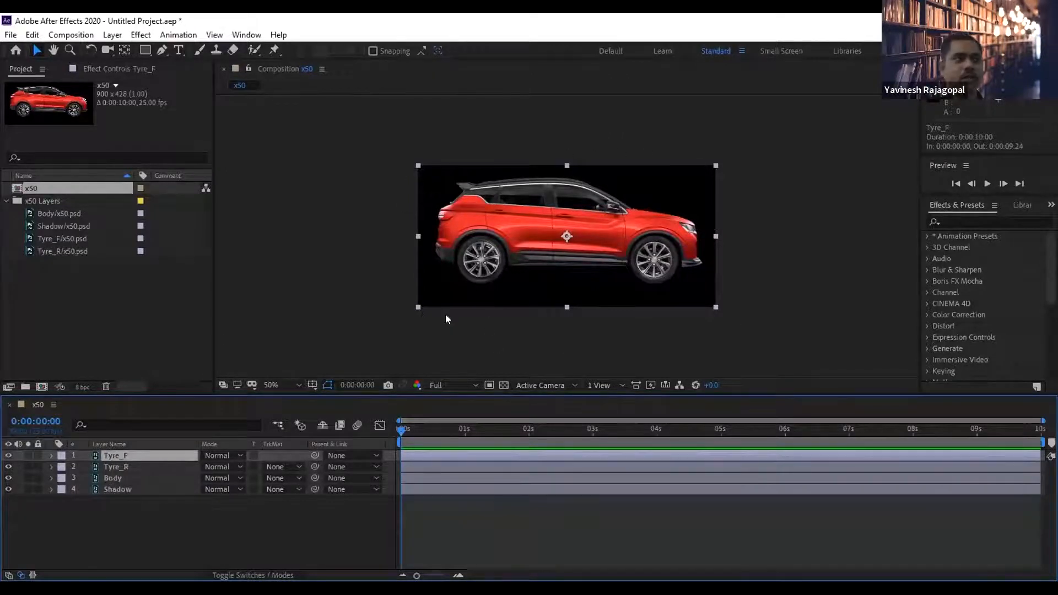
Delete the x50 composition and the x50 Layers folder with its contents from the project.
click(119, 305)
key(ctrl+a)
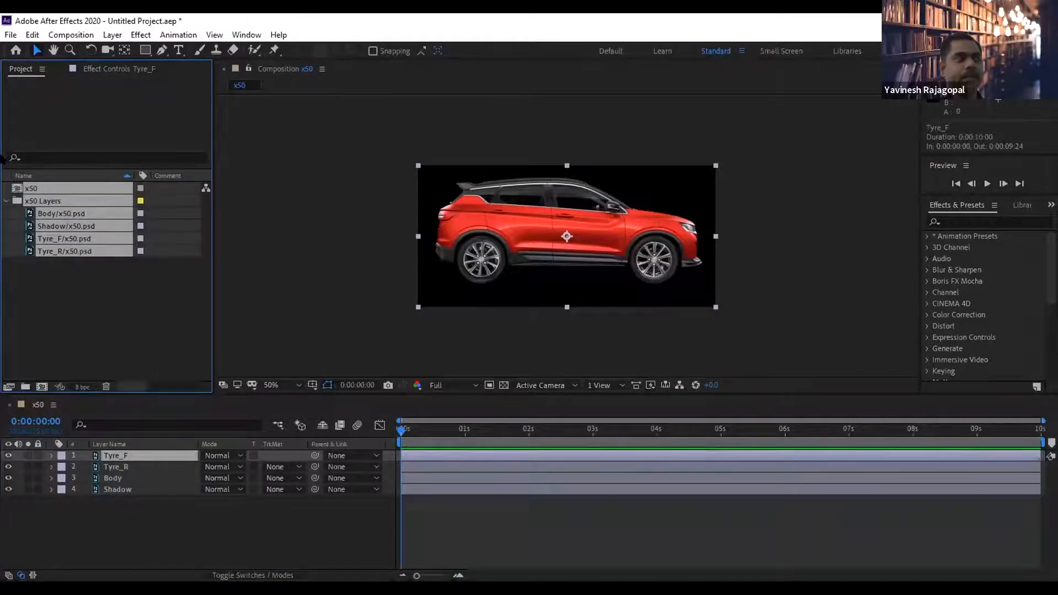
key(Delete)
click(596, 321)
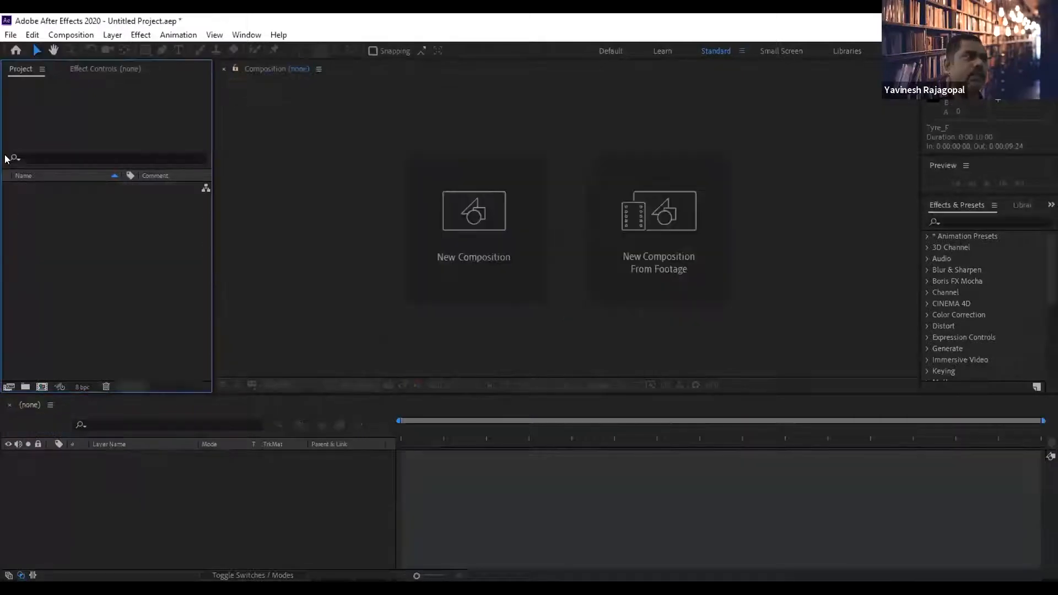
Import x50.psd from the (Footage) folder as Composition - Retain Layer Sizes with Editable Layer Styles.
click(5, 35)
mouse_move(78, 218)
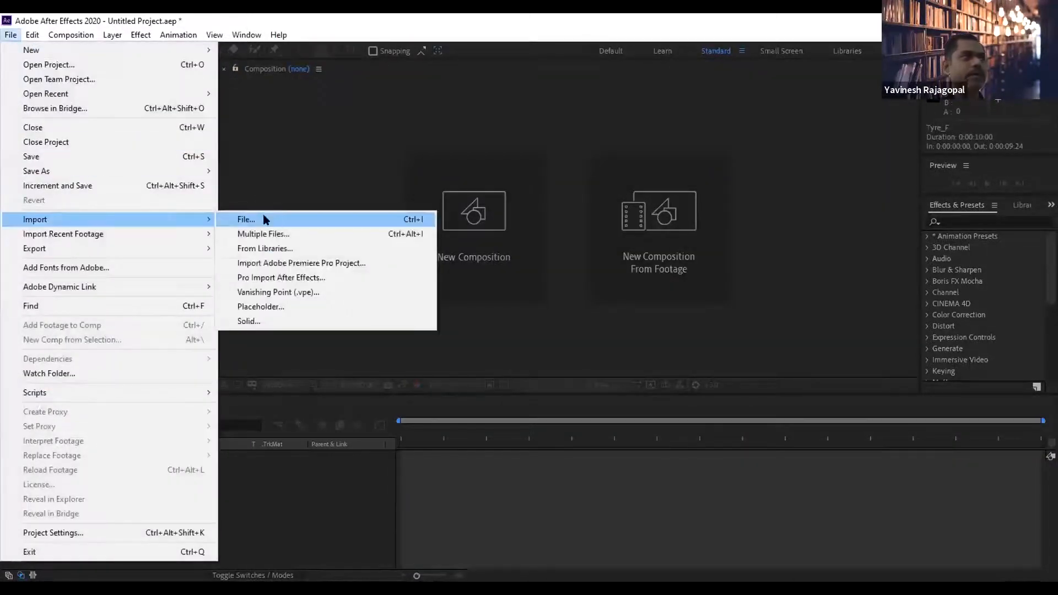
click(263, 216)
click(369, 144)
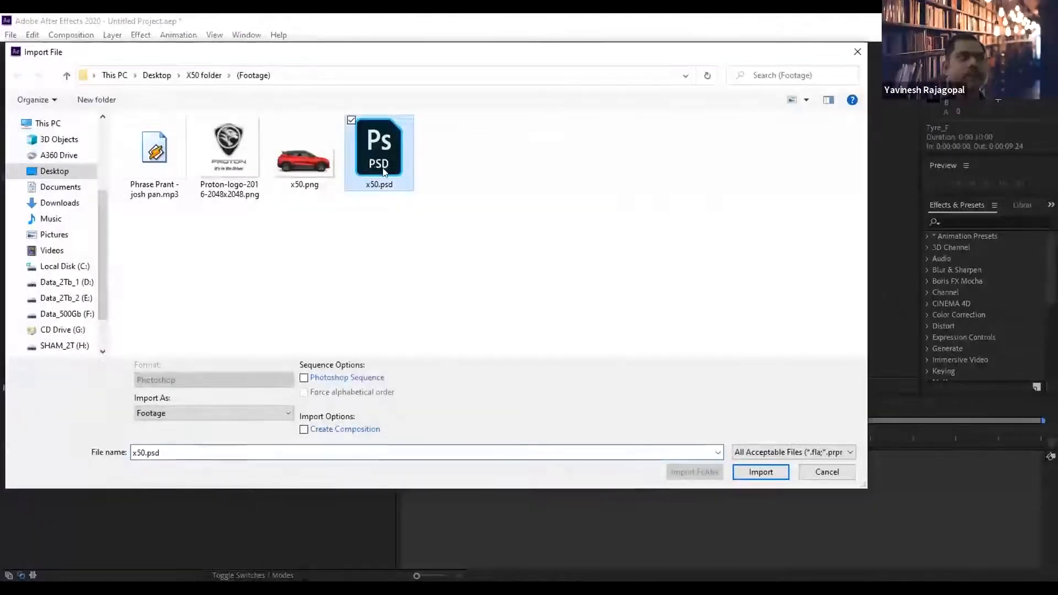
click(153, 413)
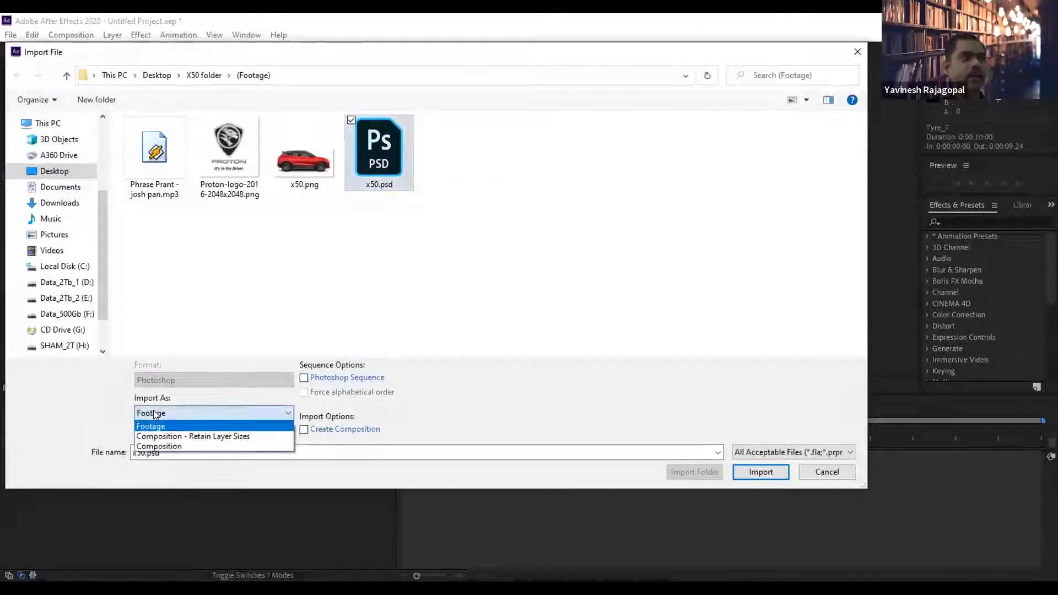
click(215, 436)
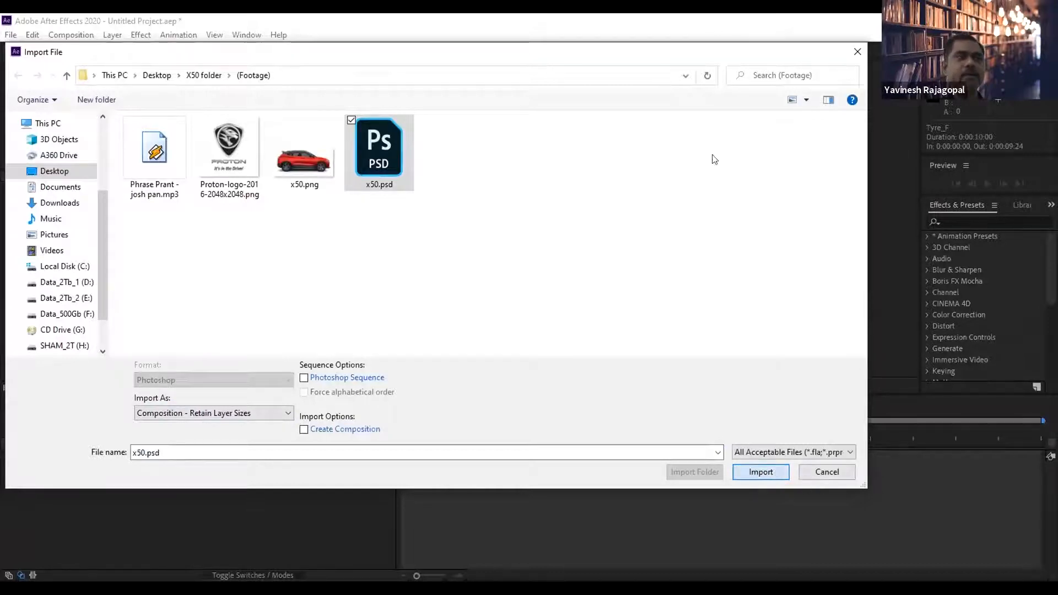
click(774, 470)
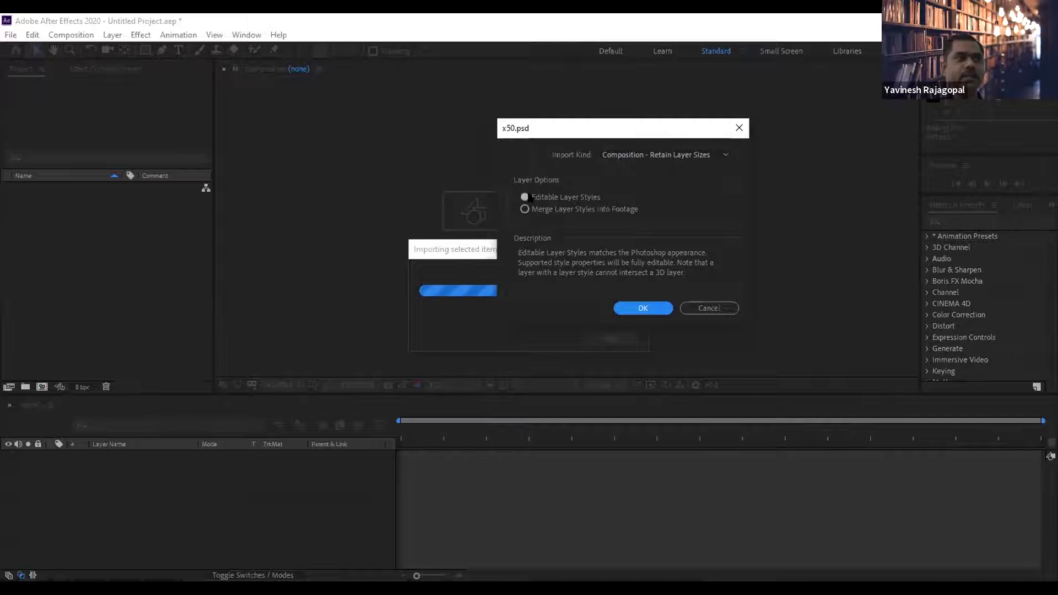
click(644, 307)
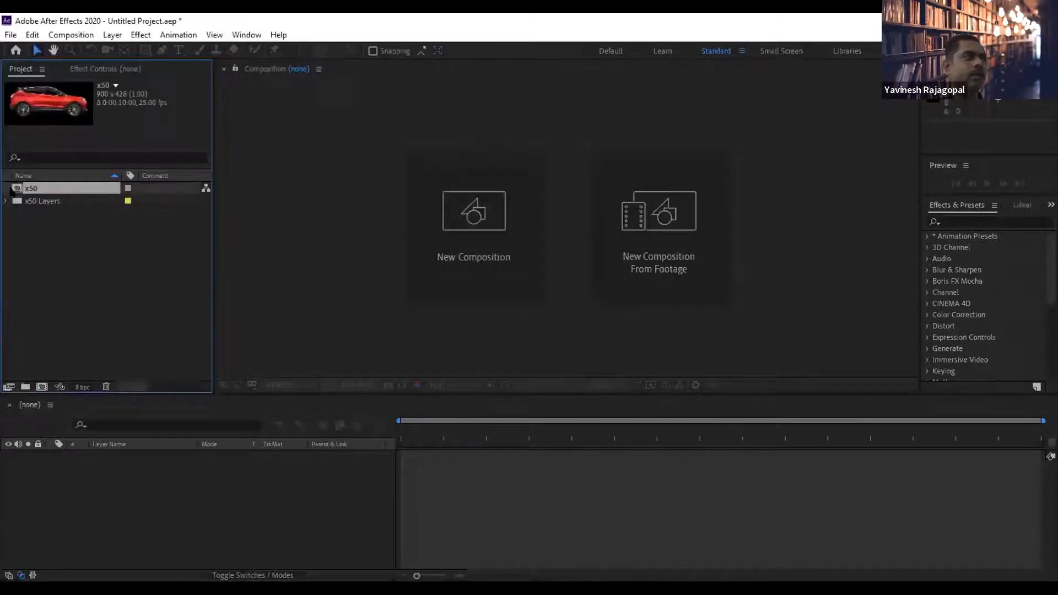
Expand the x50 Layers folder to inspect its files, and open the x50 composition.
click(26, 190)
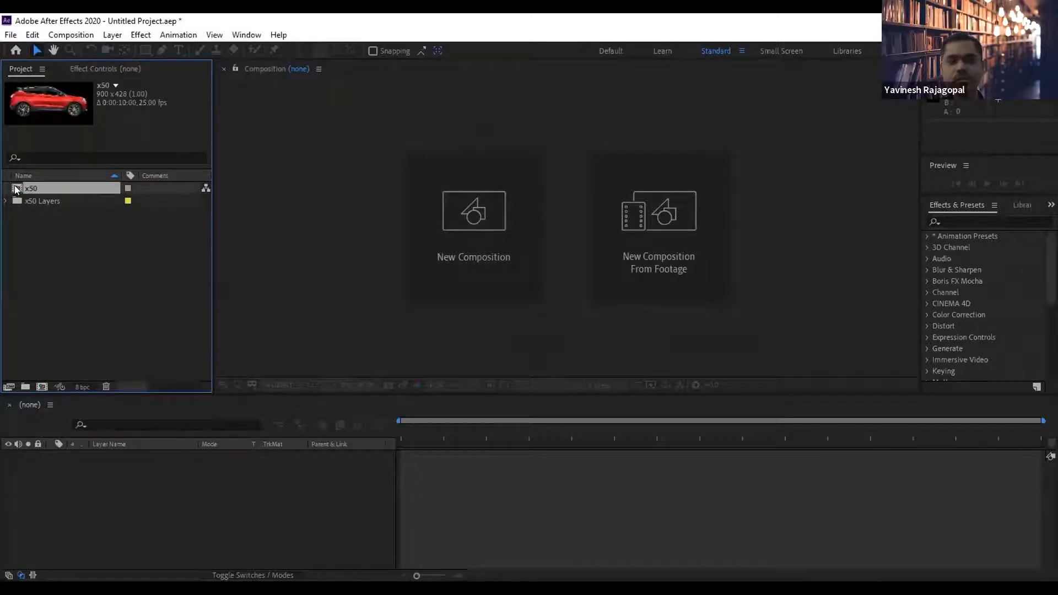
click(6, 201)
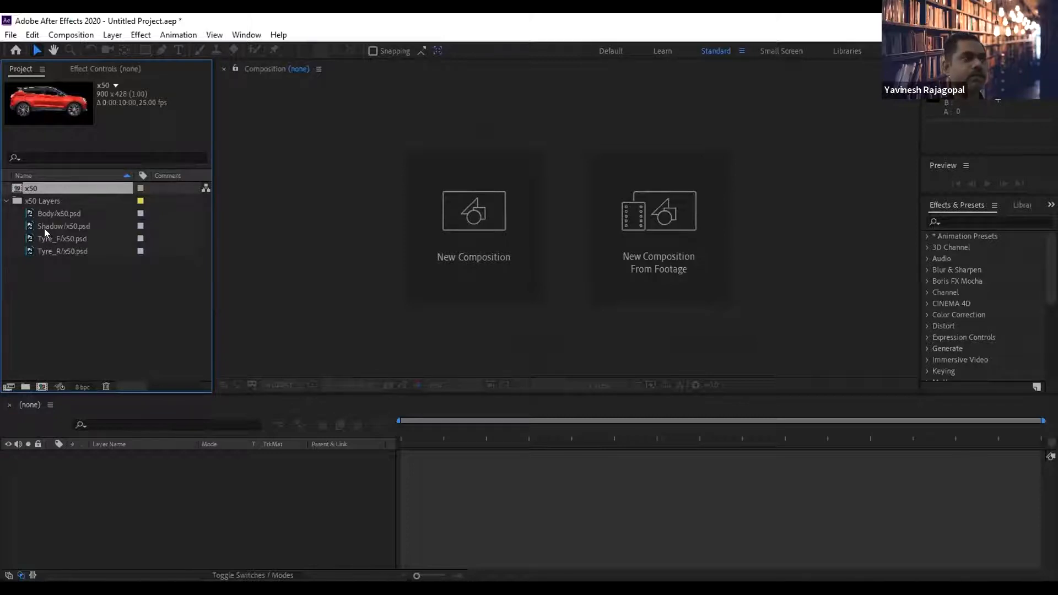
double_click(16, 189)
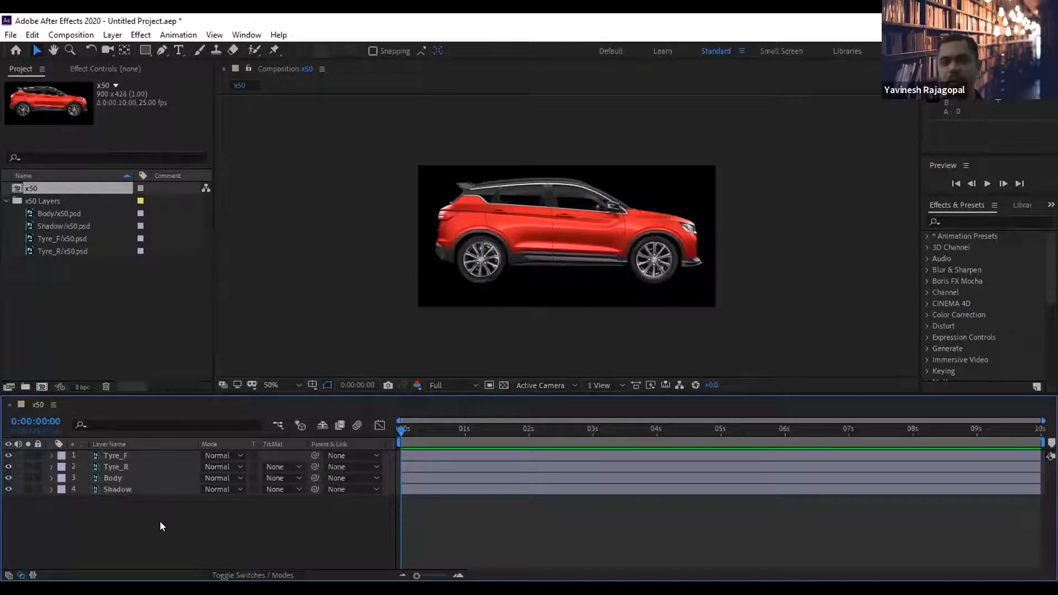
Select the Shadow, Body, Tyre_R and Tyre_F layers one by one to check their individually sized bounding boxes.
click(117, 490)
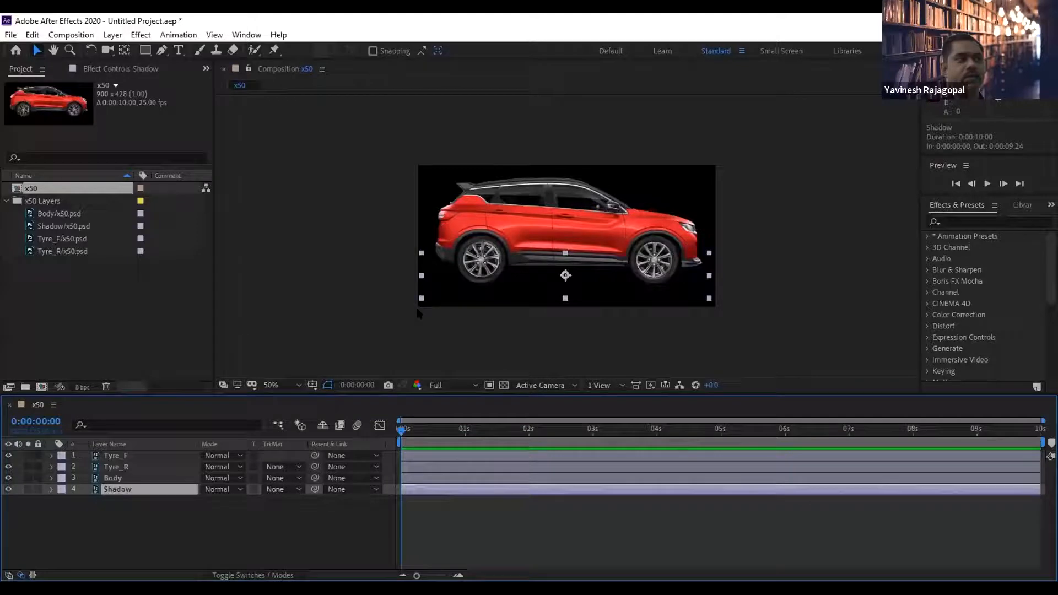
click(110, 478)
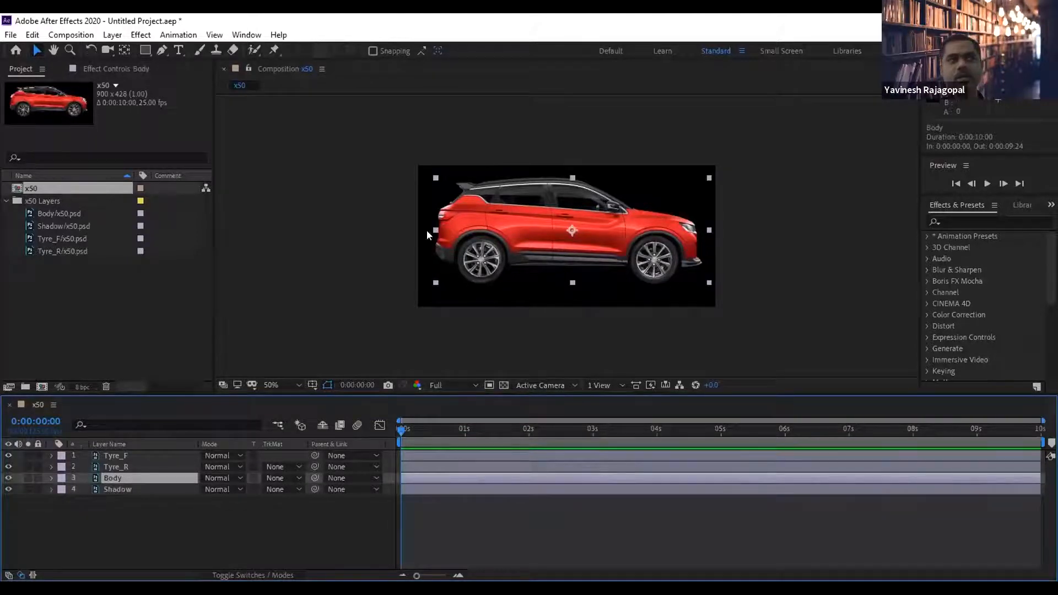
click(119, 466)
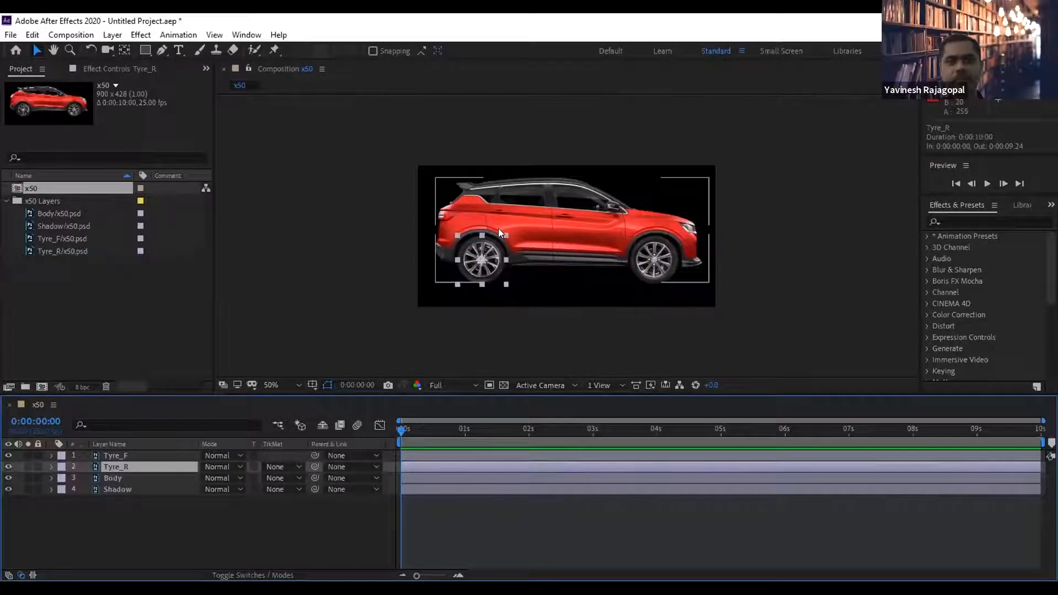
click(110, 455)
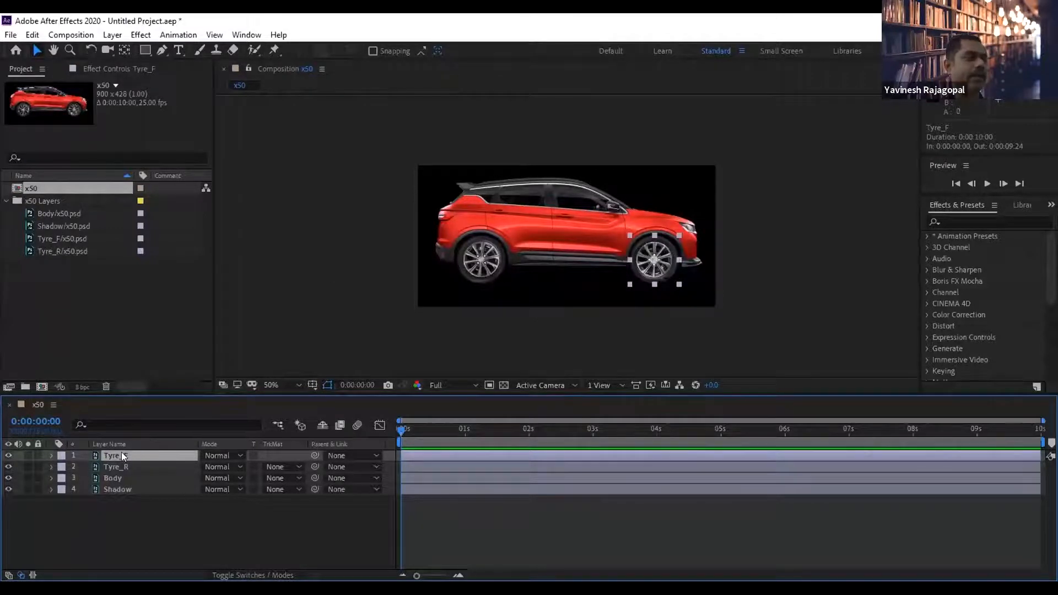
Reveal the Rotation property of the Tyre_F layer, test spinning the front wheel, and undo the rotation.
key(r)
drag(217, 466, 624, 435)
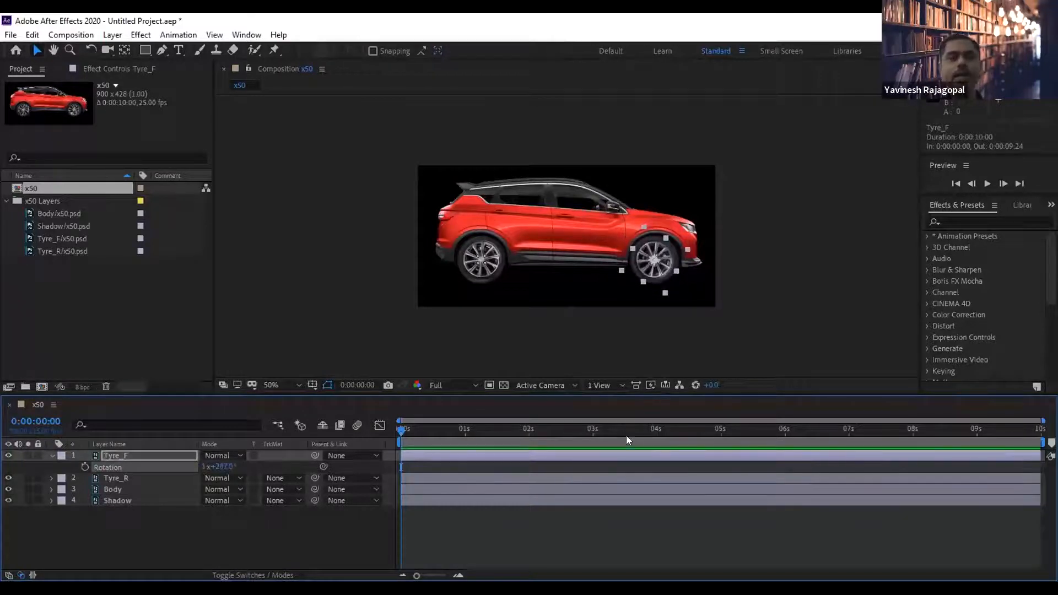
key(ctrl+z)
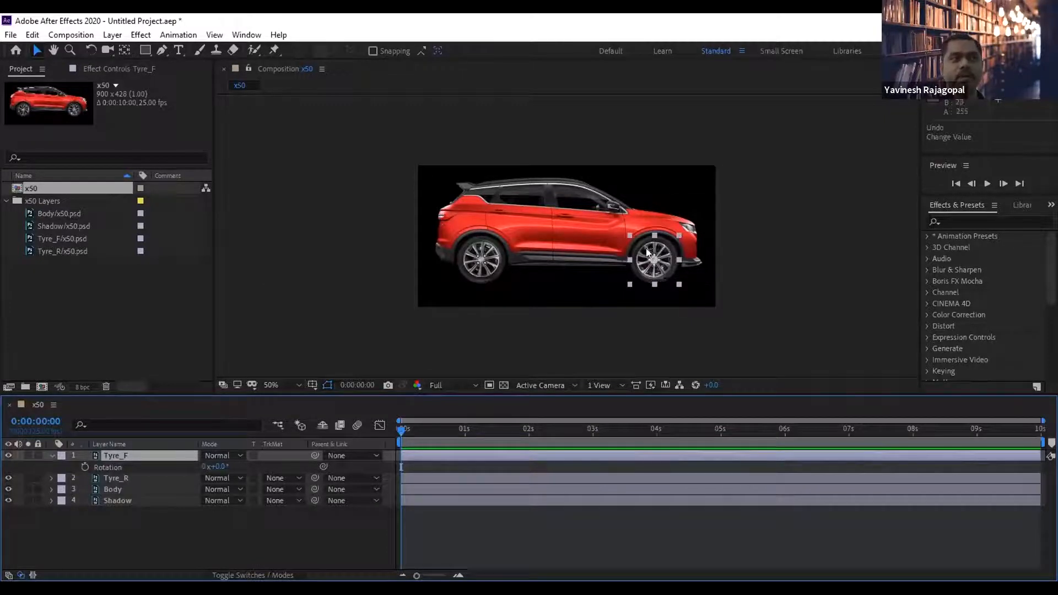
Remove the x50 composition and all the x50 Layers items imported with retained layer sizes.
drag(97, 283, 2, 134)
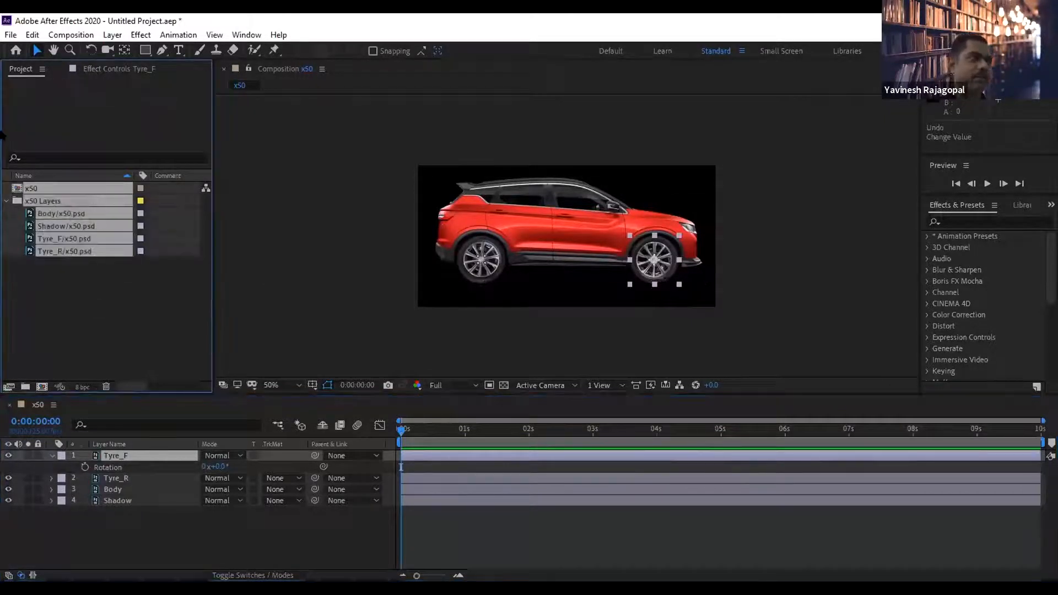
key(Delete)
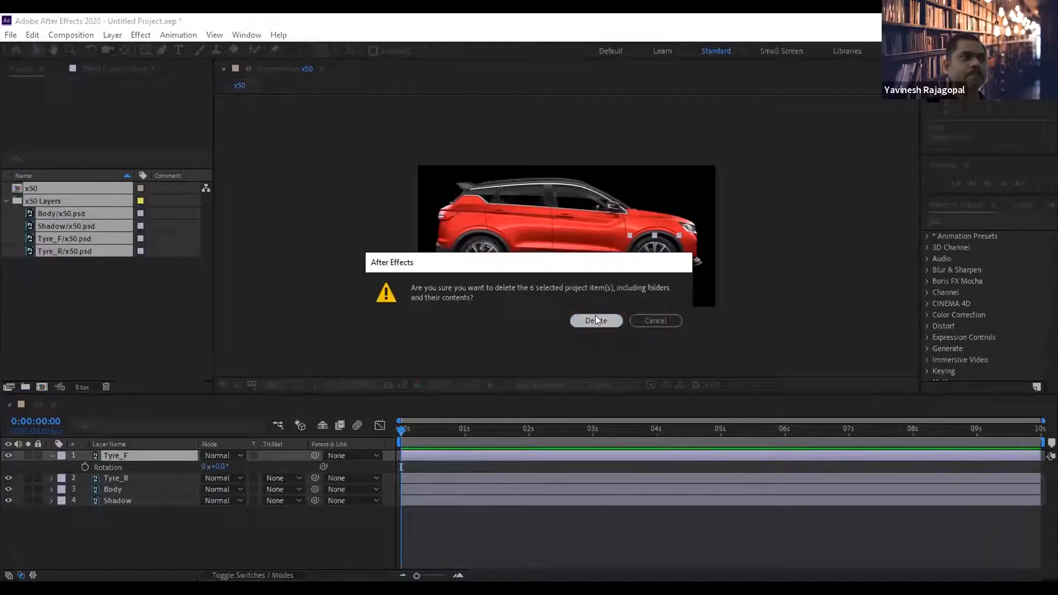
click(595, 320)
Import x50.psd as a plain Composition with Editable Layer Styles.
key(ctrl+i)
click(380, 146)
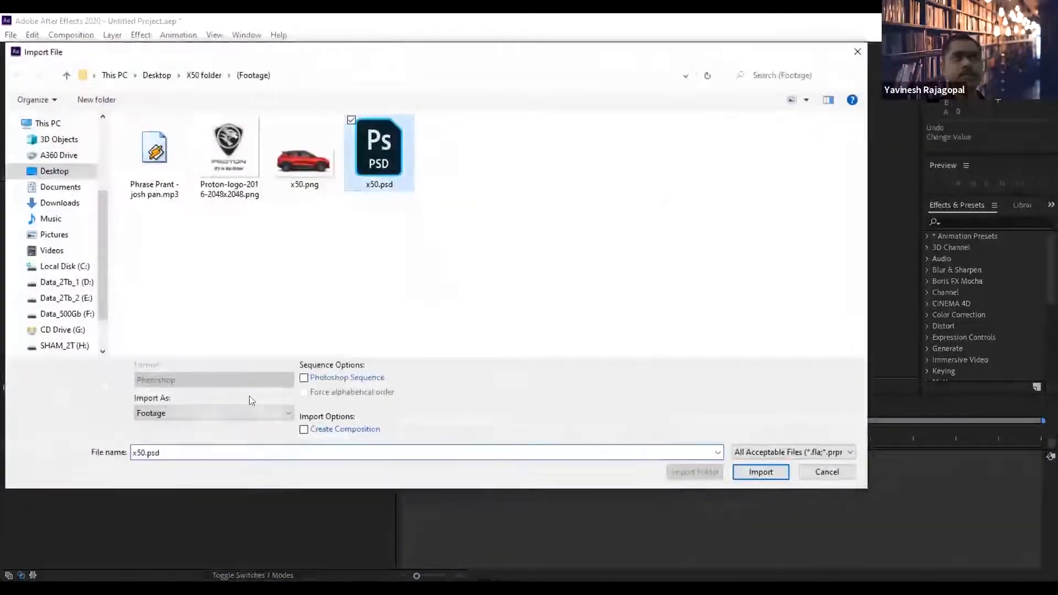
click(214, 415)
click(190, 445)
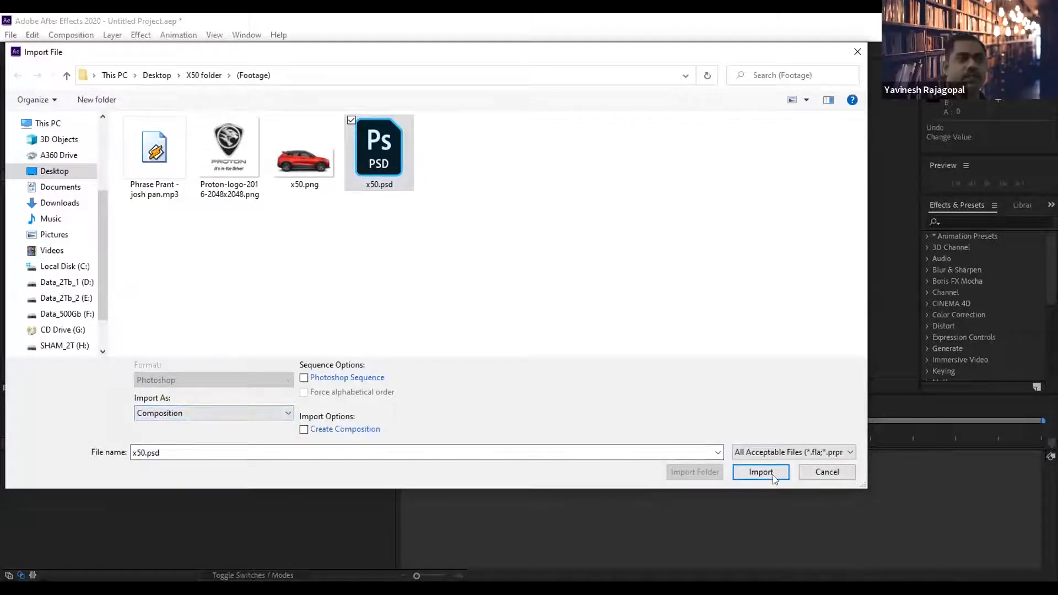
key(Return)
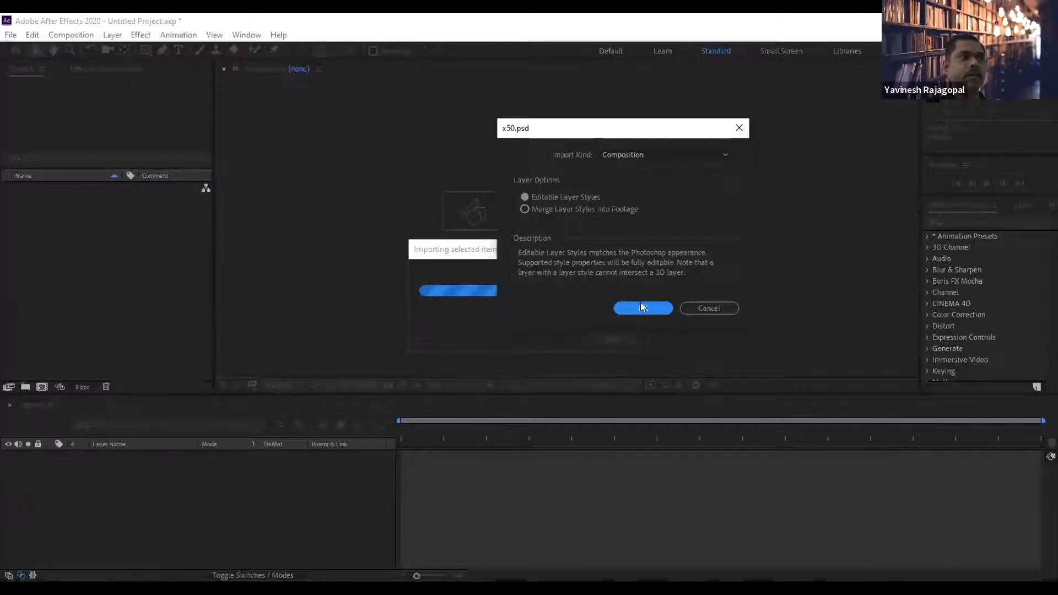
key(Return)
Open the x50 composition, test rotating the full-frame Tyre_F layer about its centred anchor point, and undo the rotation.
double_click(17, 188)
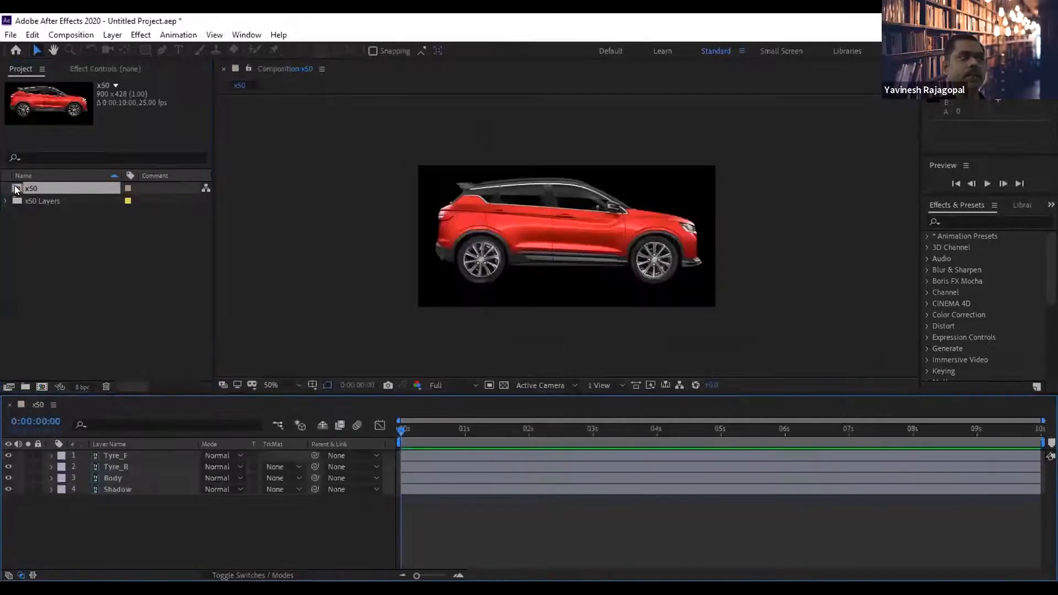
click(120, 456)
key(r)
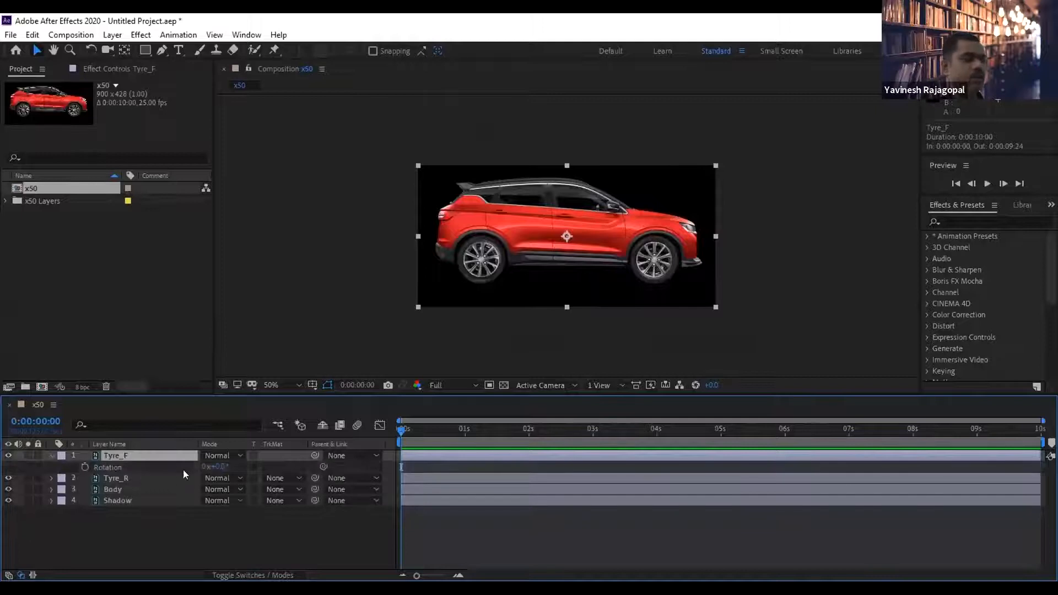
drag(221, 467, 305, 450)
drag(553, 464, 397, 270)
key(ctrl+z)
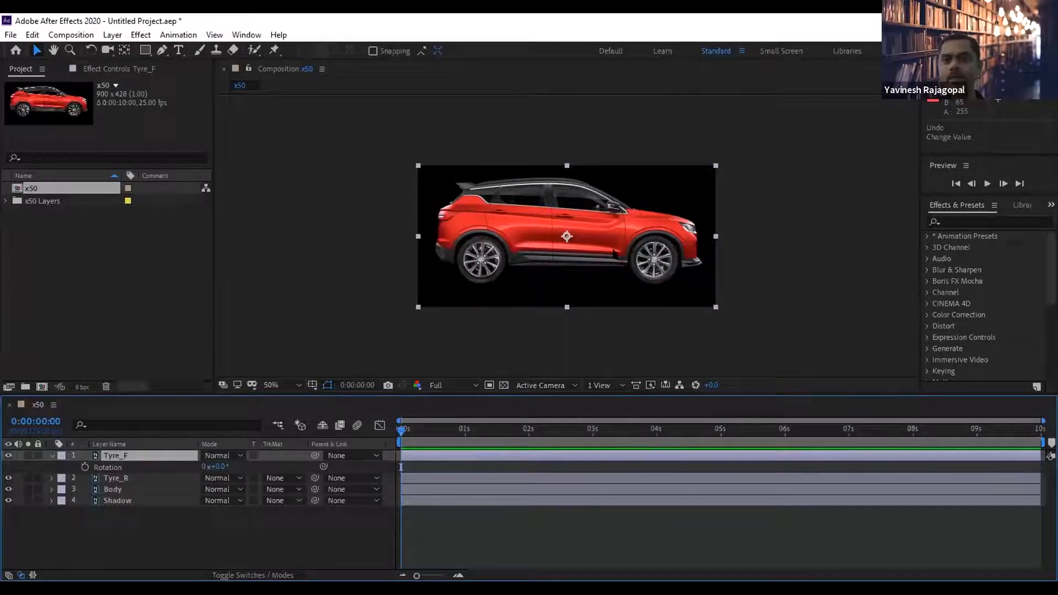
Delete the x50 composition imported as plain Composition, together with its x50 Layers folder.
drag(109, 253, 2, 149)
key(Delete)
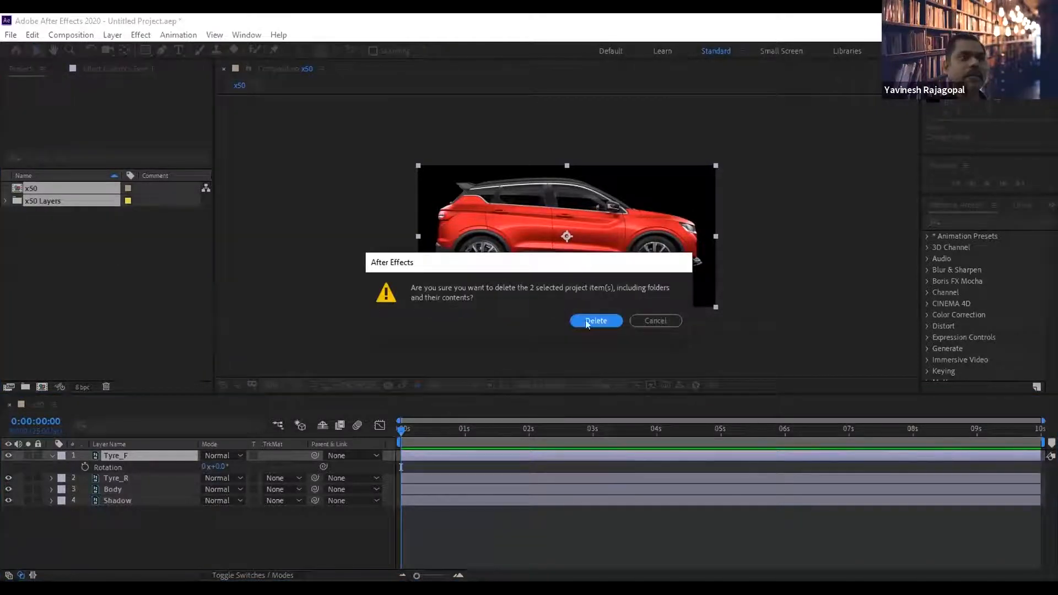
click(593, 319)
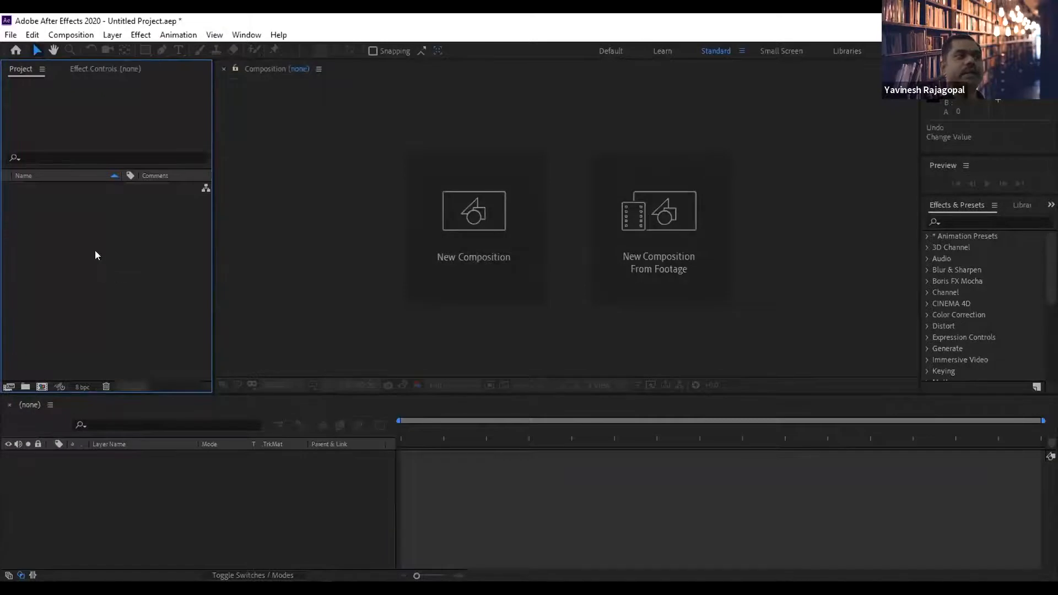
Import x50.psd again as Composition - Retain Layer Sizes, keeping Editable Layer Styles.
double_click(94, 251)
click(378, 156)
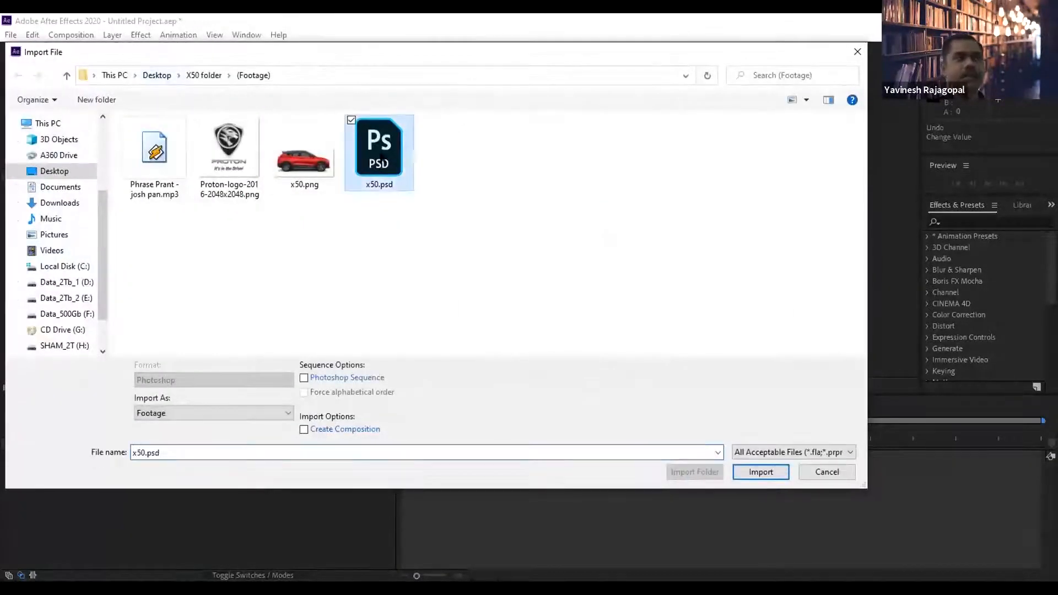
click(202, 410)
click(176, 433)
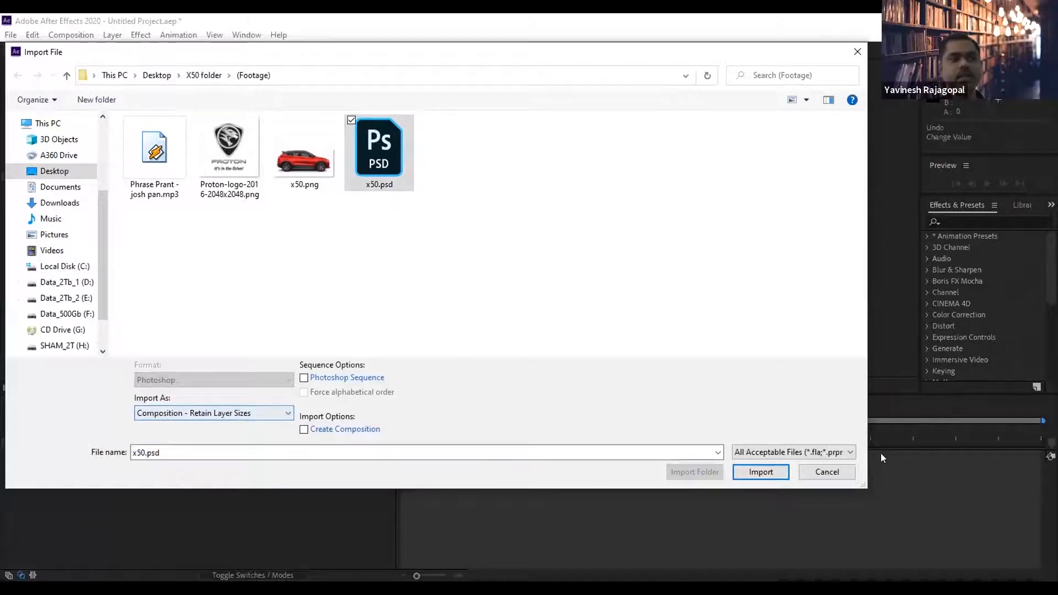
click(767, 475)
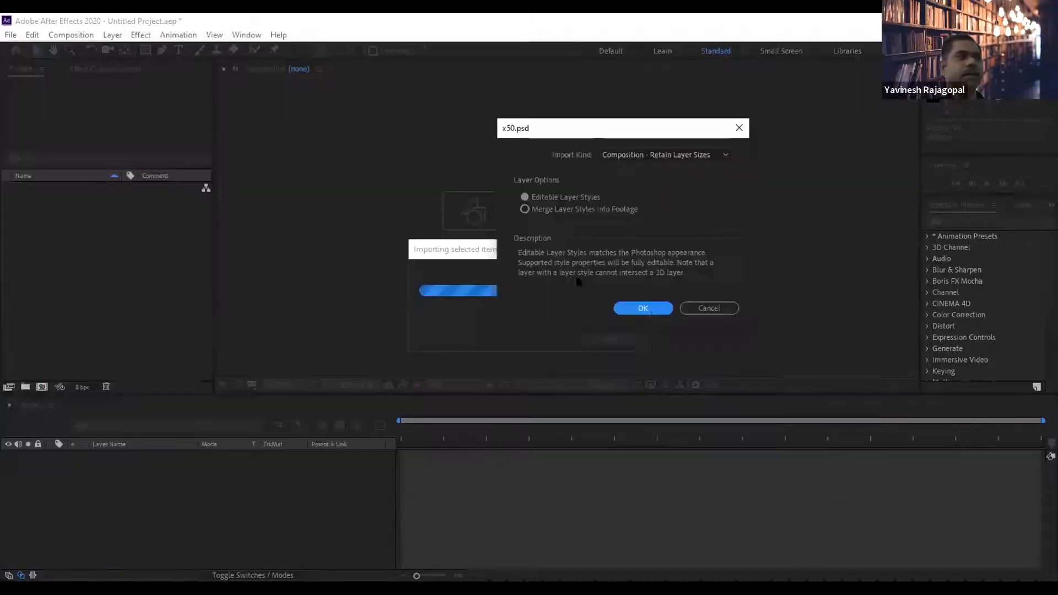
click(658, 307)
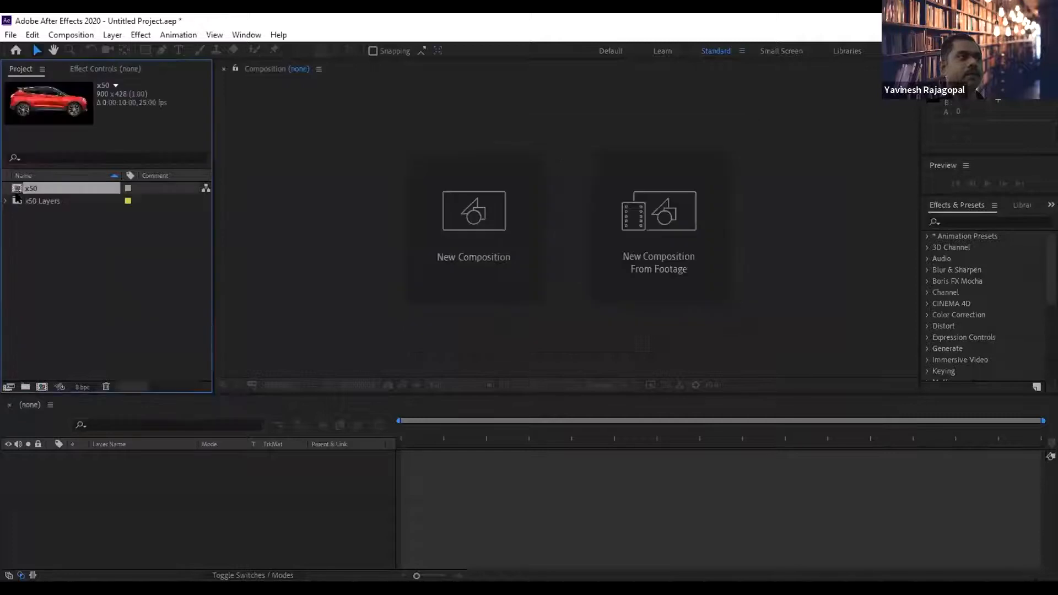
Open the retained-layer-size x50 composition, and delete it from the project together with its x50 Layers folder.
double_click(15, 189)
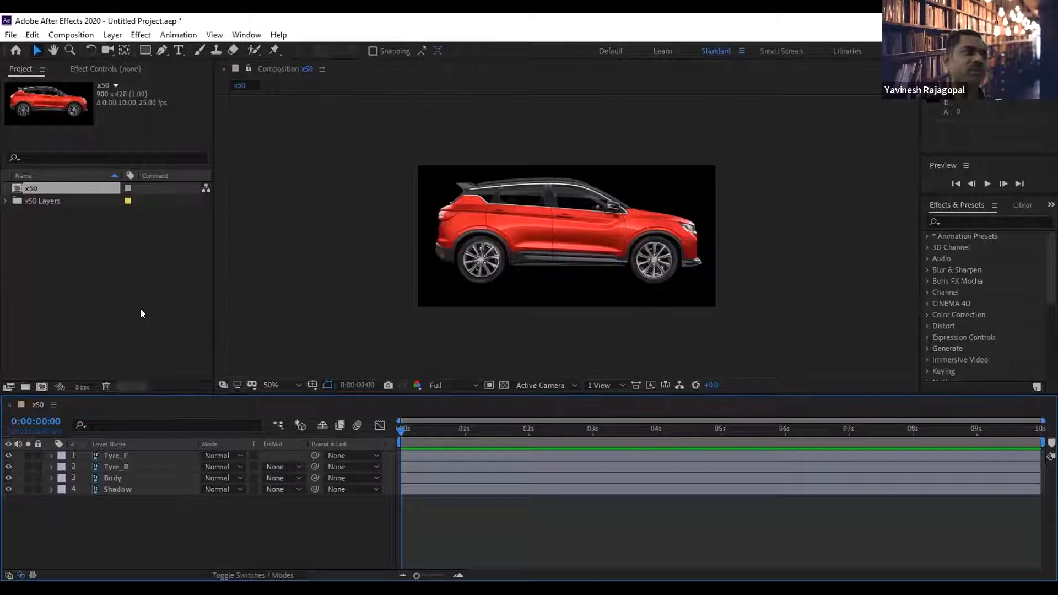
drag(111, 291, 2, 177)
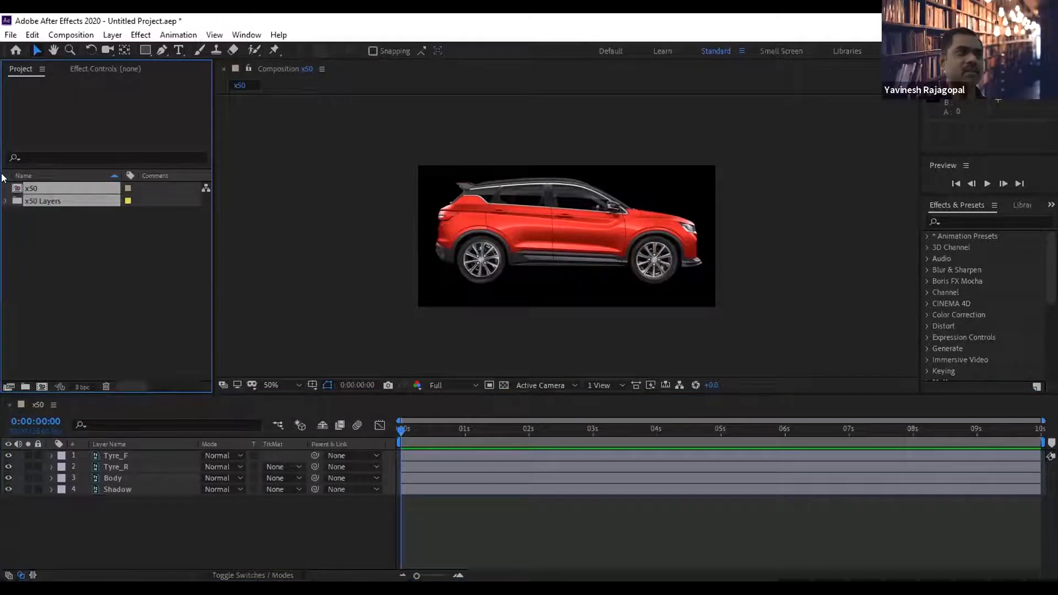
key(Delete)
click(596, 321)
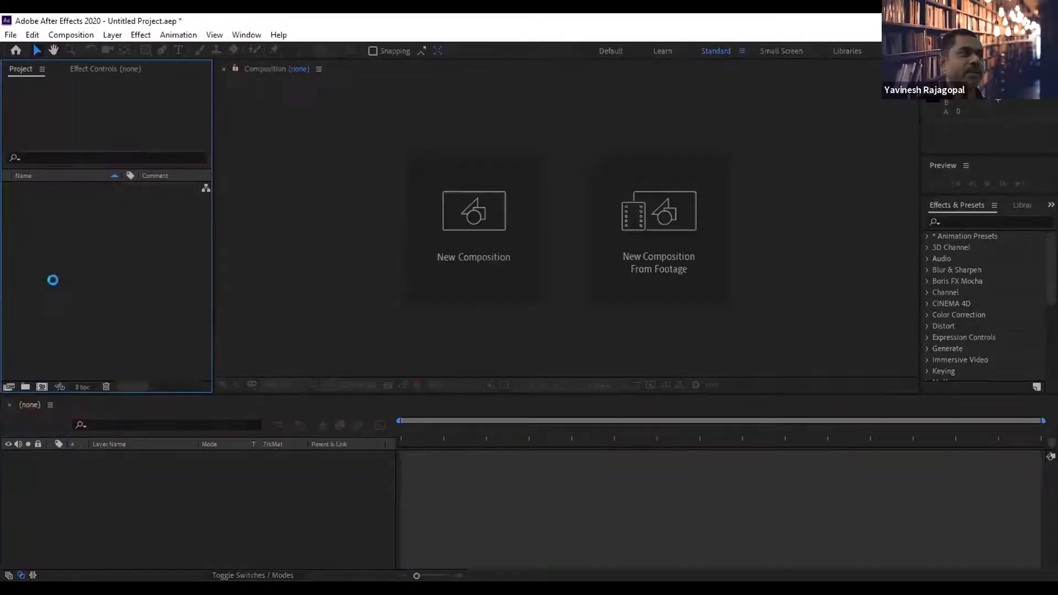
Import x50.psd as a plain Composition, accepting the default layer options.
double_click(55, 285)
click(392, 154)
click(174, 411)
click(155, 437)
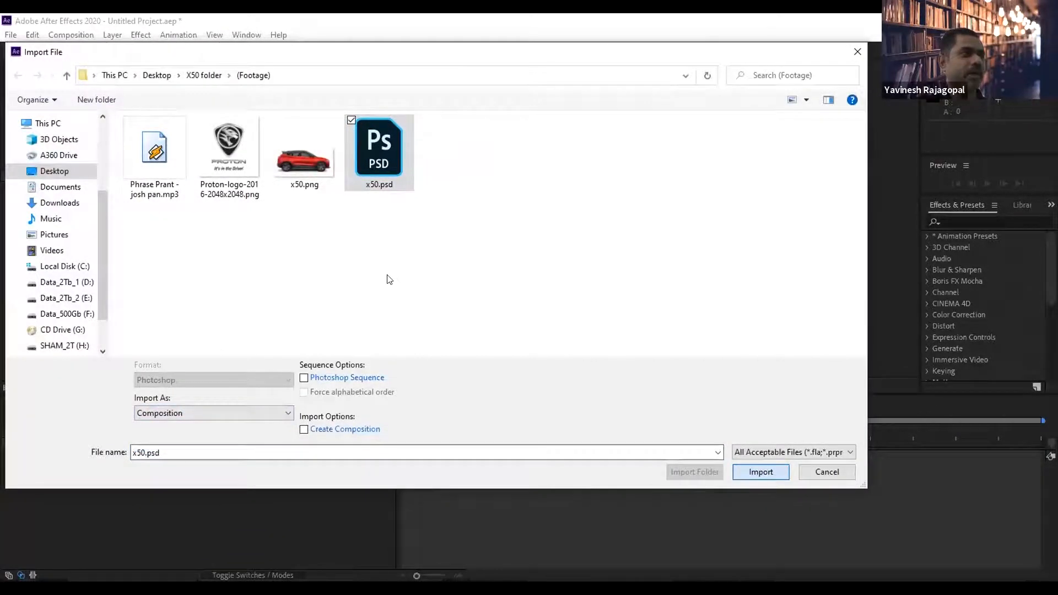
key(Return)
key(Return)
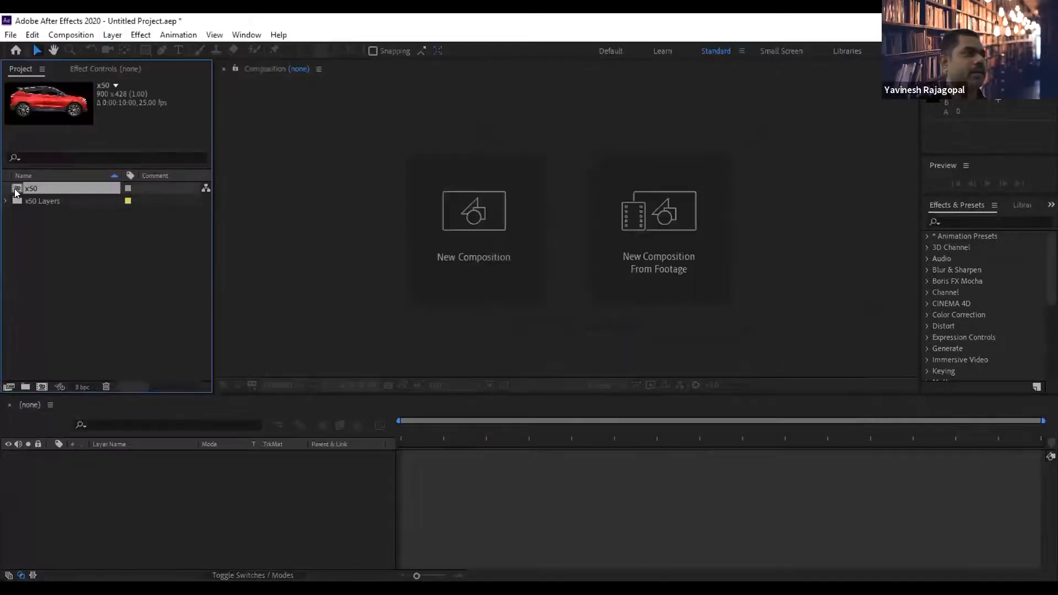
Open the x50 composition and move the Tyre_F layer's anchor point onto the front wheel's centre with the Pan Behind tool.
double_click(17, 189)
click(116, 455)
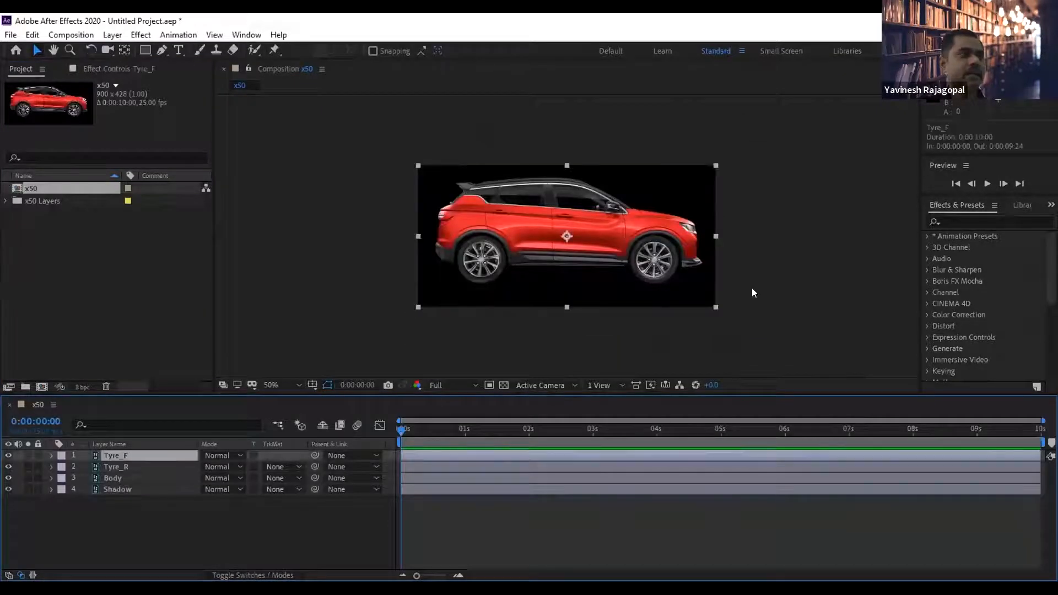
scroll(561, 240, up, 2)
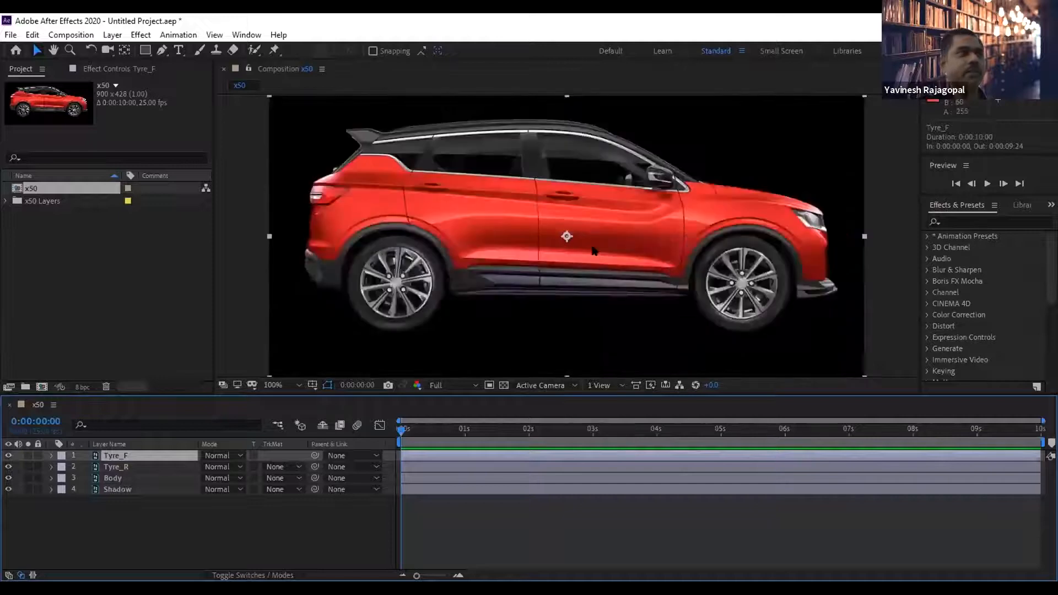
click(124, 49)
drag(566, 236, 739, 280)
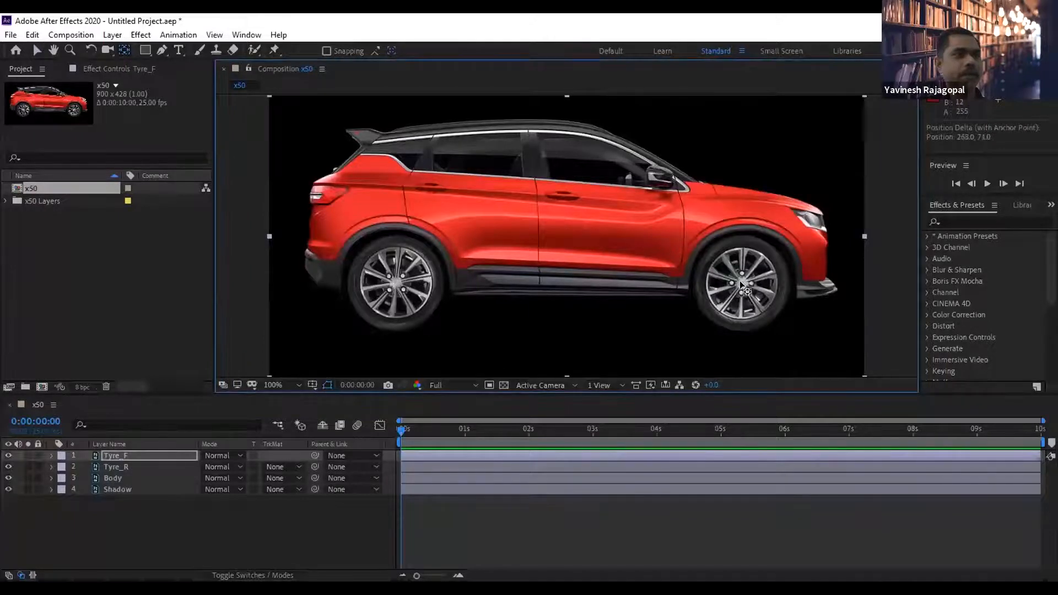
key(comma)
key(comma)
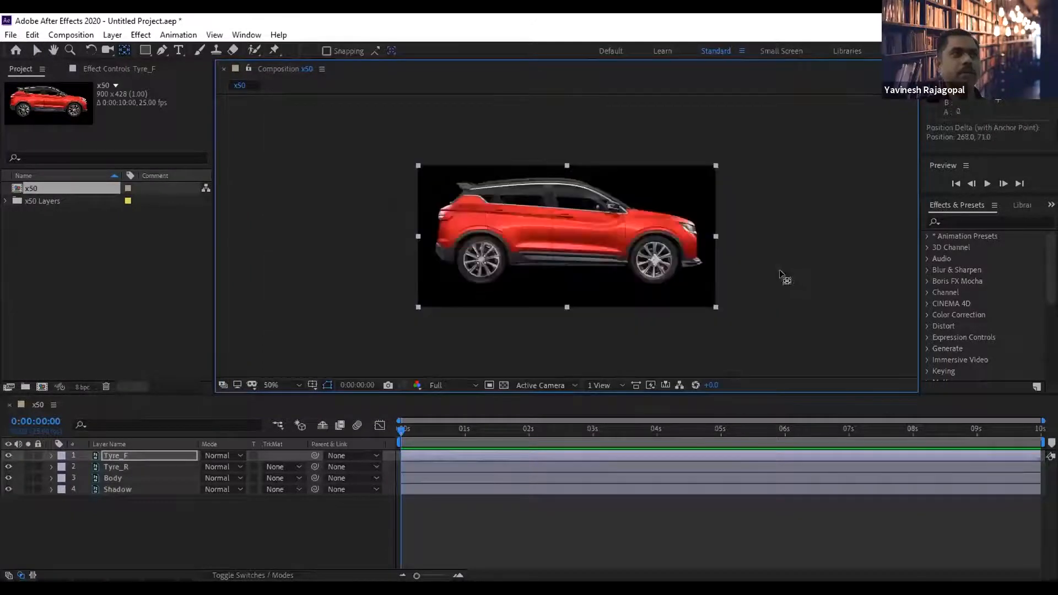
Test rotating the Tyre_F layer about its relocated anchor point and undo the rotation.
click(112, 454)
key(r)
drag(215, 466, 639, 284)
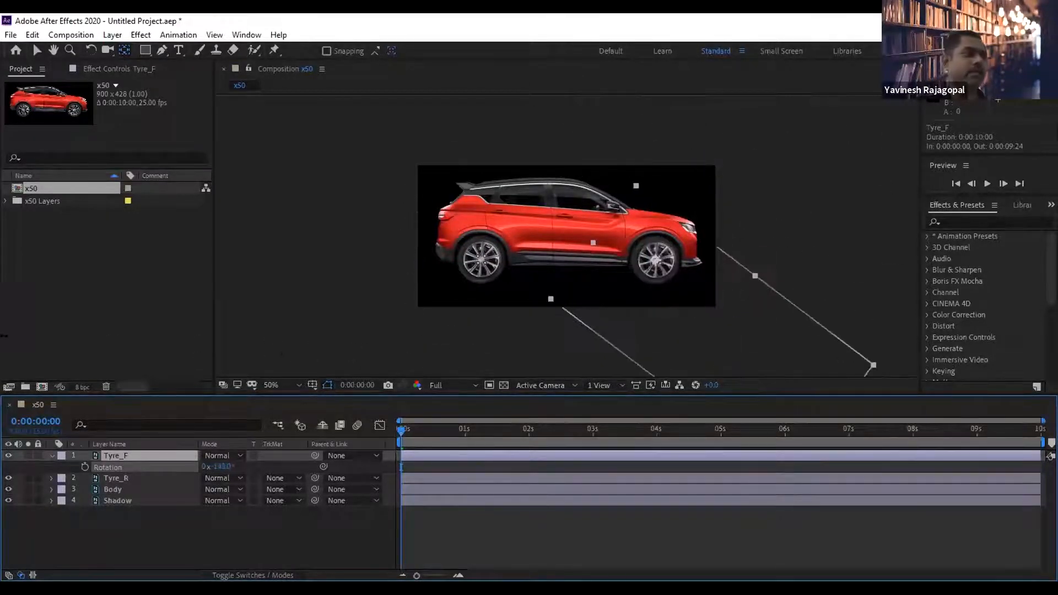
key(ctrl+z)
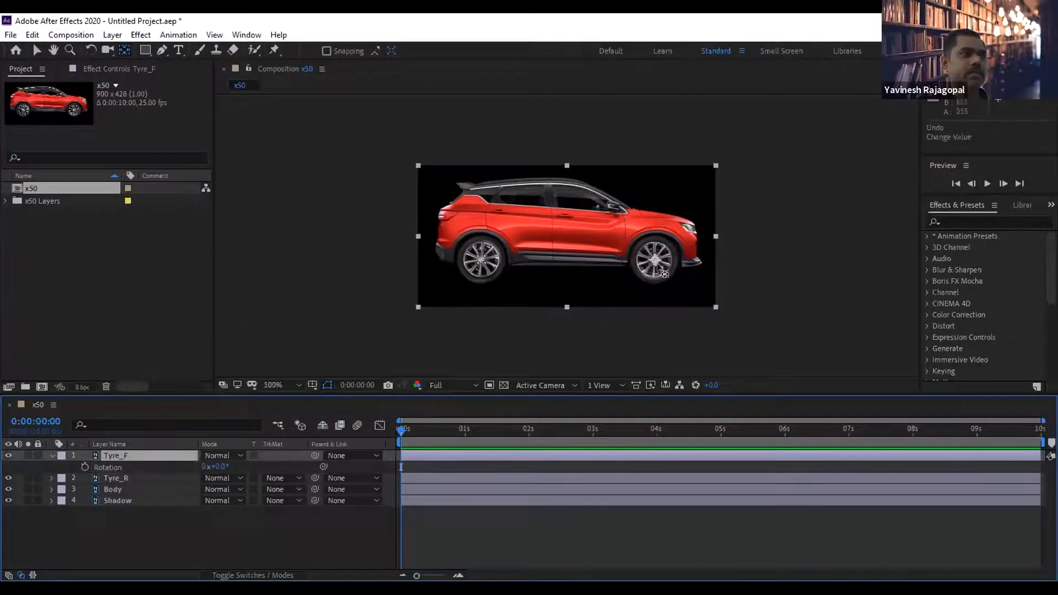
Fine-tune the Tyre_F anchor point on the front wheel's hub and test its rotation again.
scroll(641, 285, up, 5)
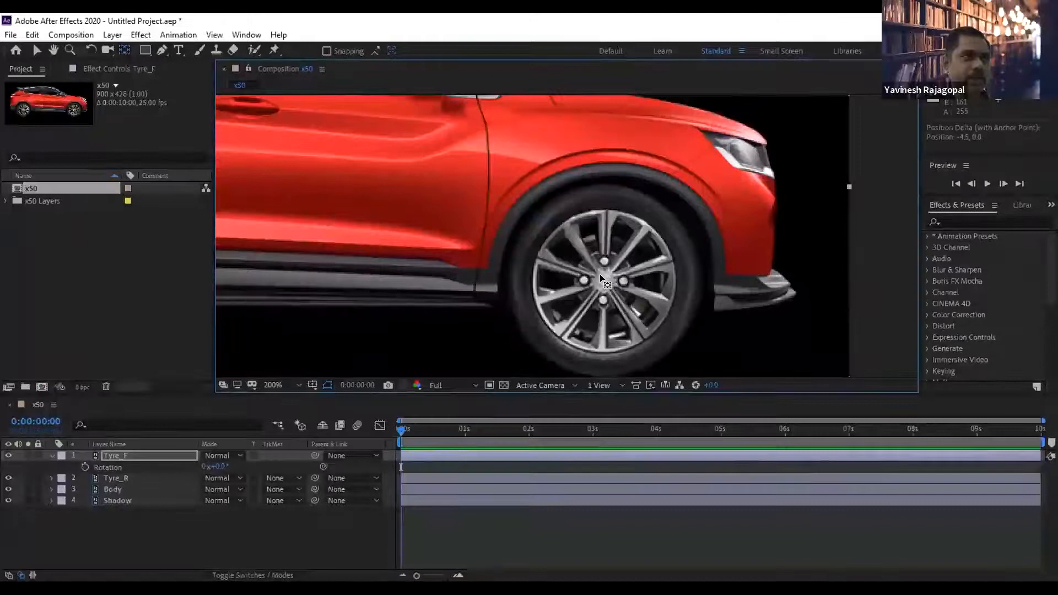
drag(233, 467, 336, 465)
scroll(650, 243, down, 4)
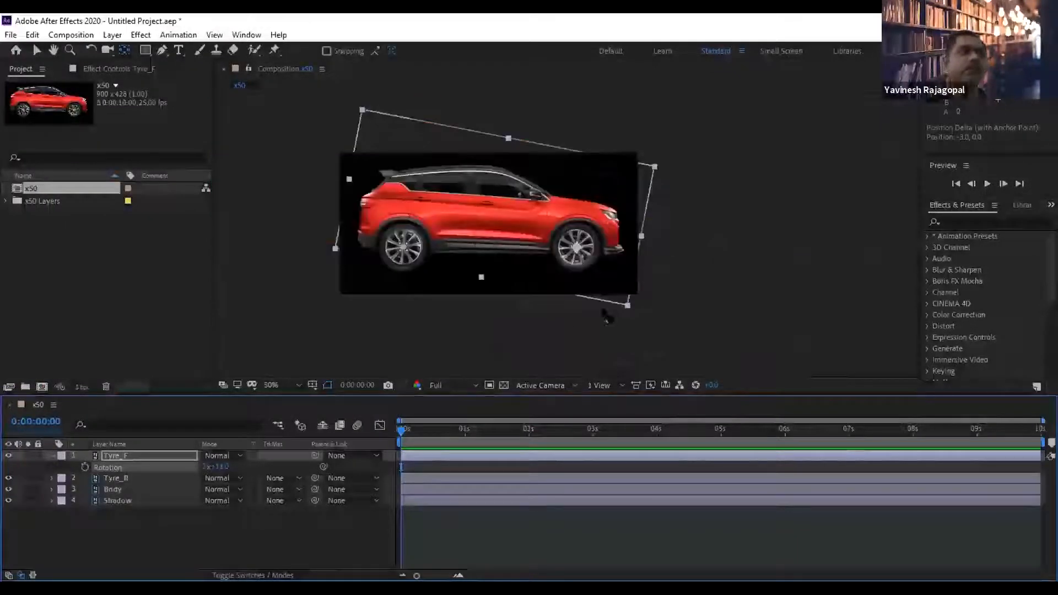
Delete the plain Composition import of x50 together with its layers folder.
drag(77, 231, 4, 139)
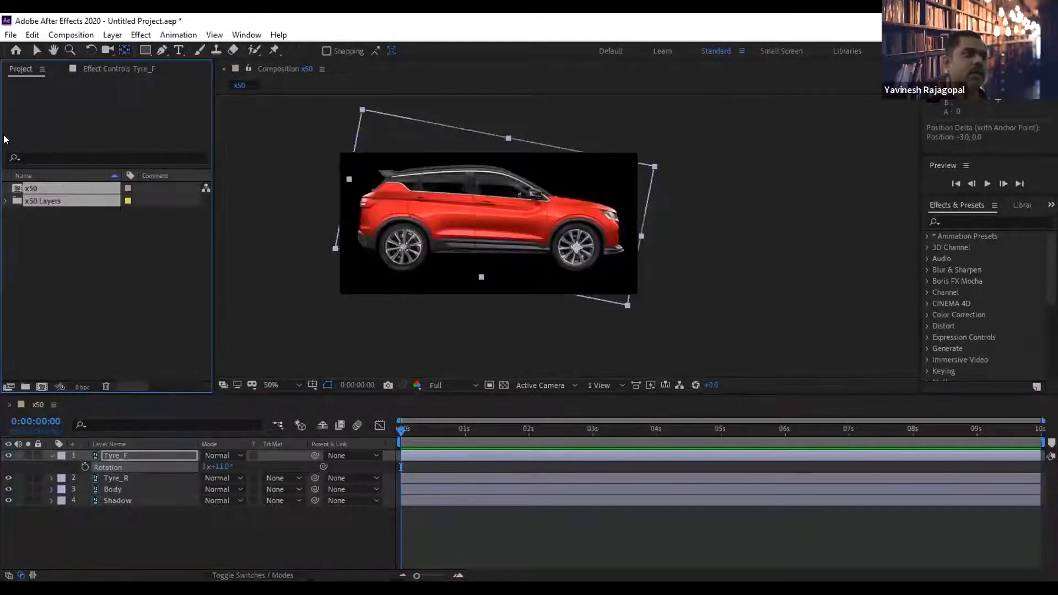
key(Delete)
click(596, 321)
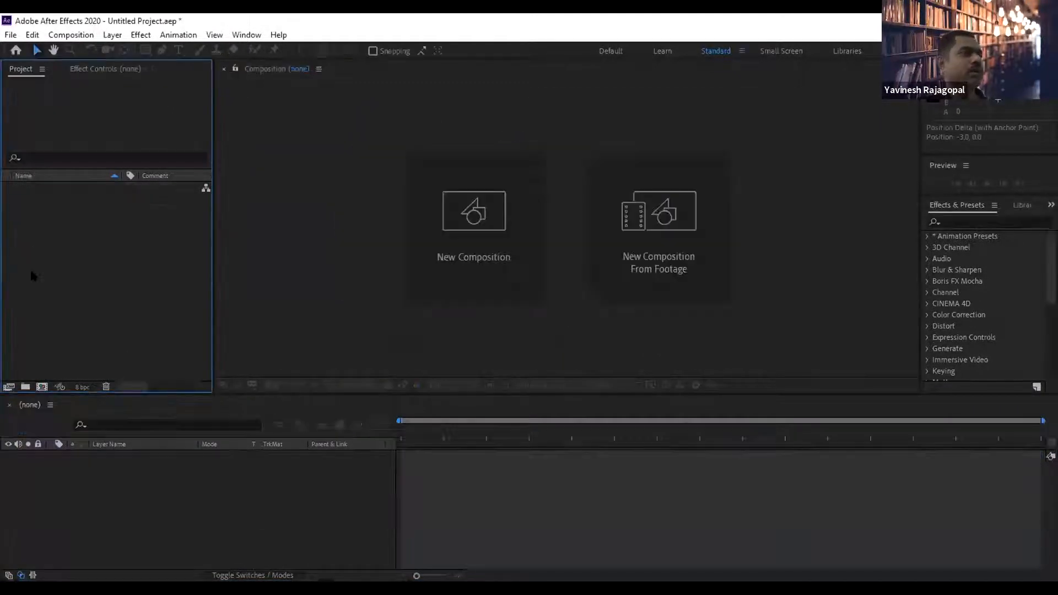
Import x50.psd as Composition - Retain Layer Sizes.
click(657, 212)
click(253, 413)
click(242, 435)
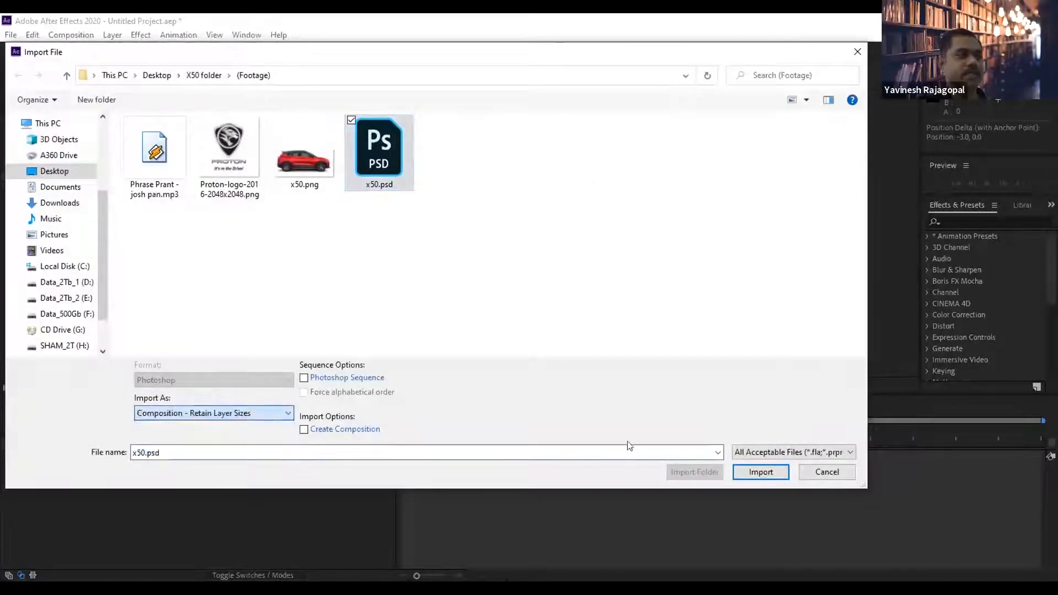
click(760, 471)
click(638, 306)
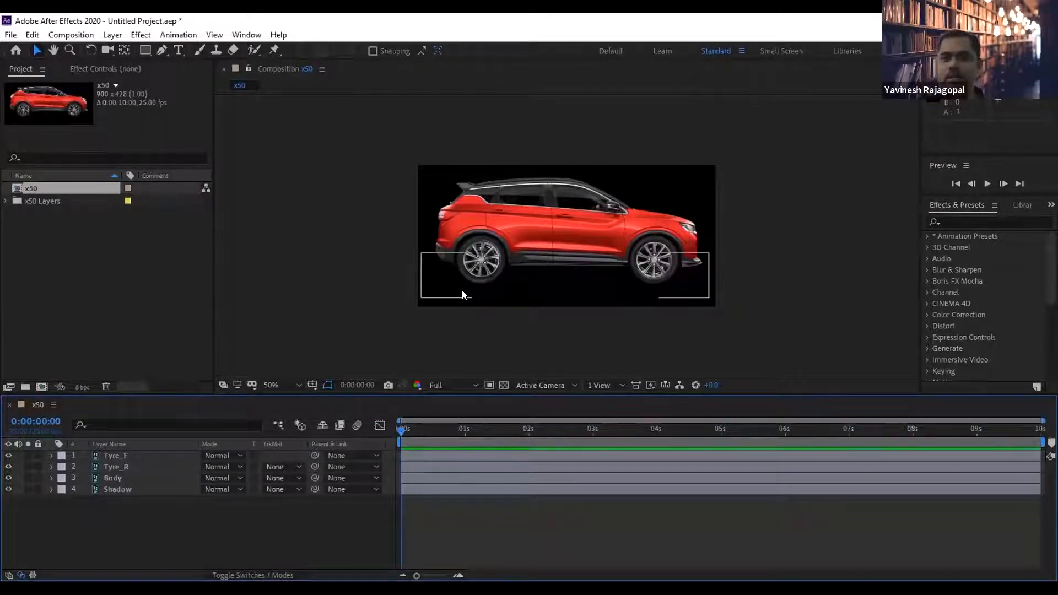
Try a frame size of 1920 x 1080 px in the x50 composition's settings.
click(17, 189)
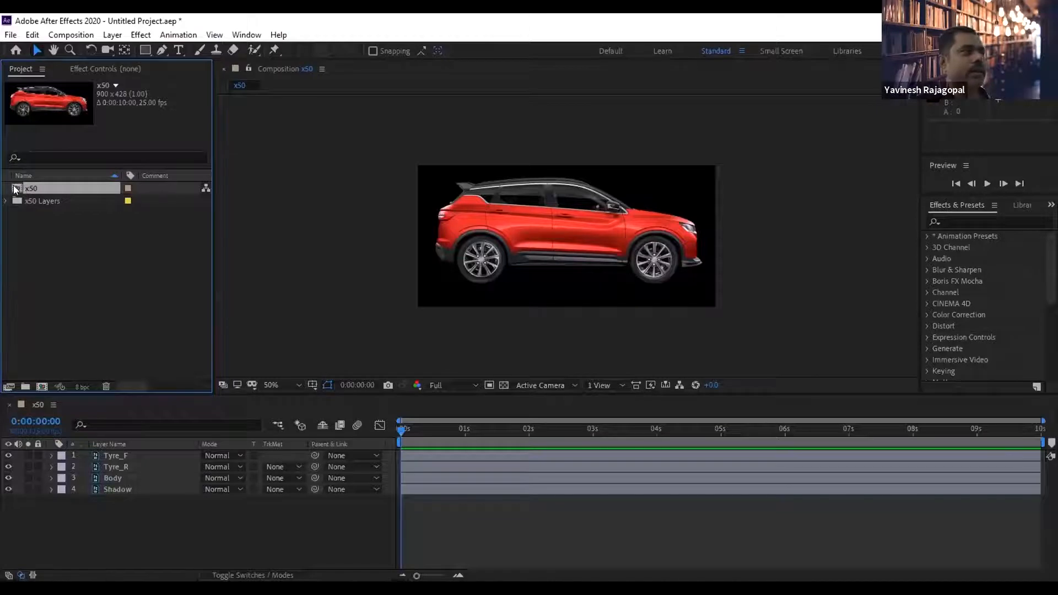
double_click(16, 190)
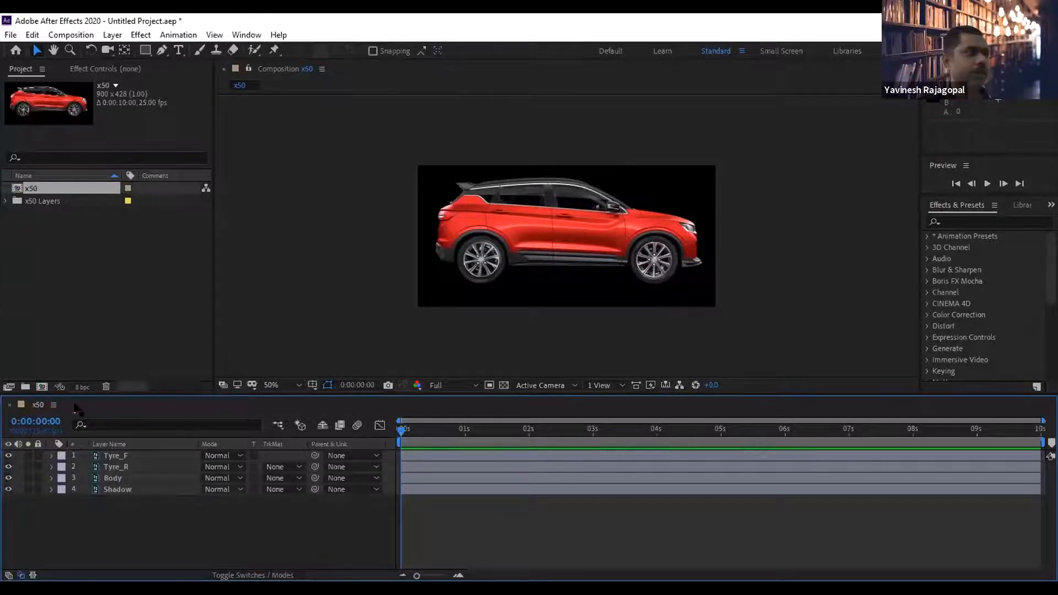
click(69, 32)
click(86, 67)
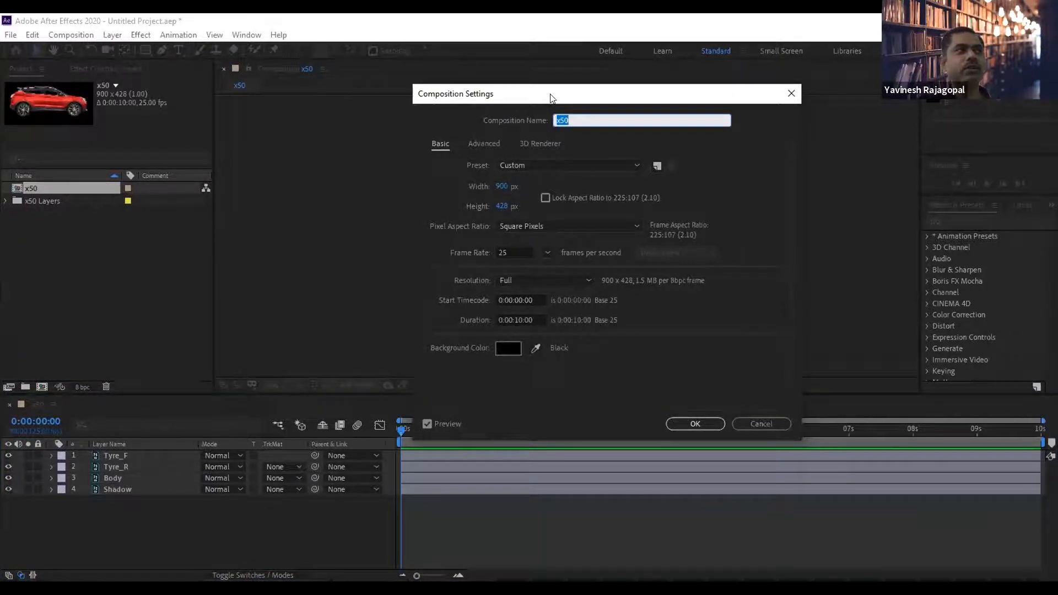
drag(551, 95, 755, 85)
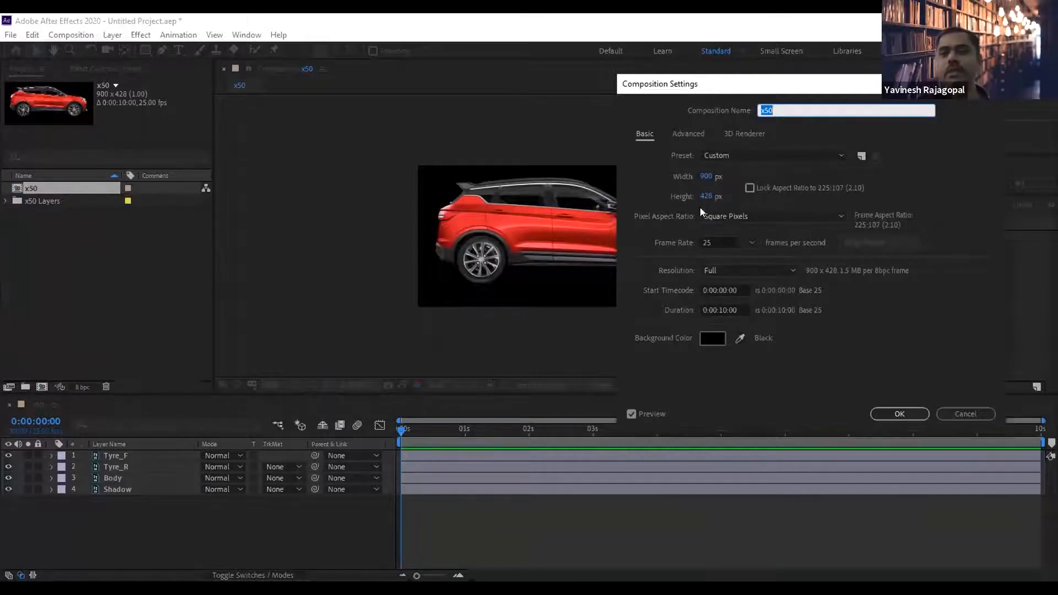
click(706, 176)
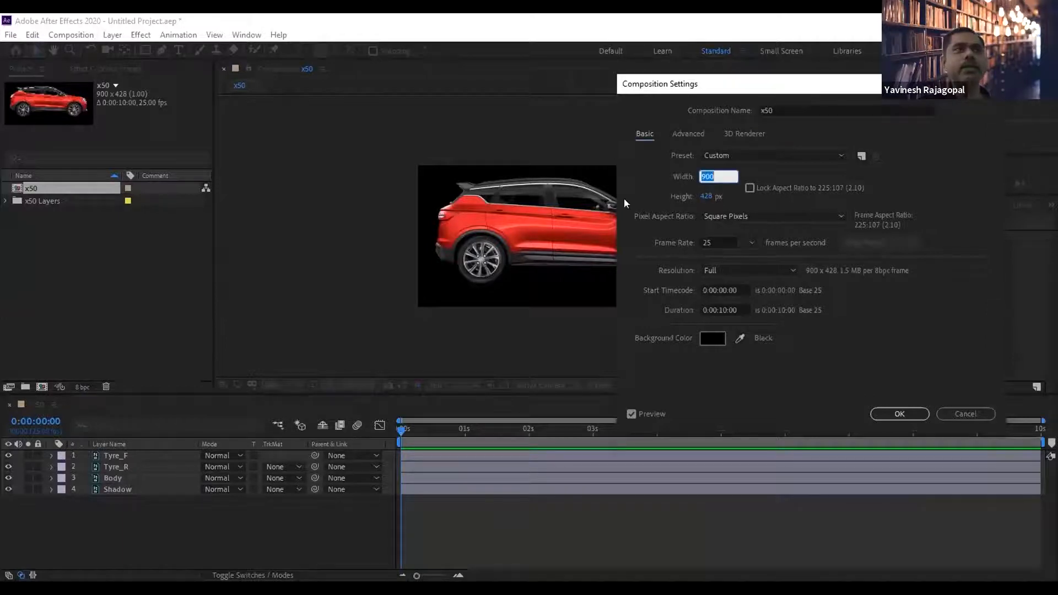
text(1920)
key(Tab)
text(1080)
key(Tab)
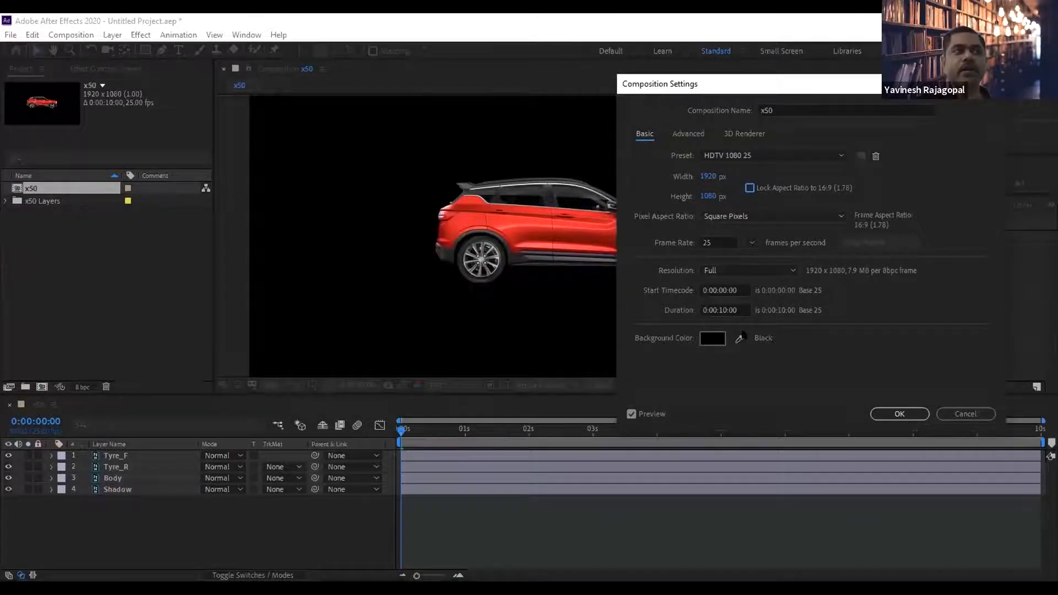
Review the composition's duration setting and discard the pending settings changes.
click(721, 309)
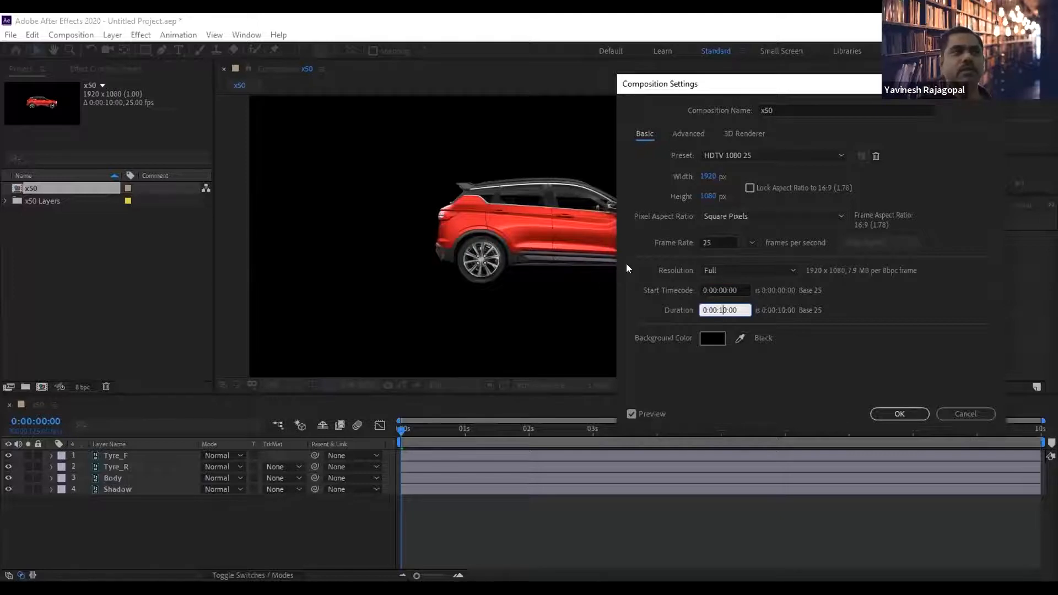
click(663, 306)
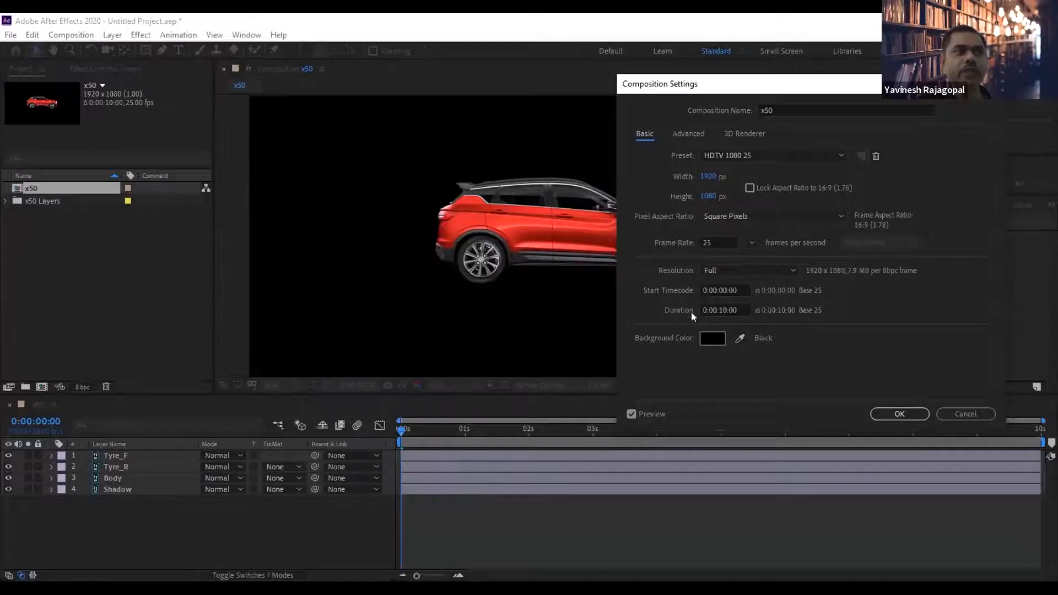
click(725, 310)
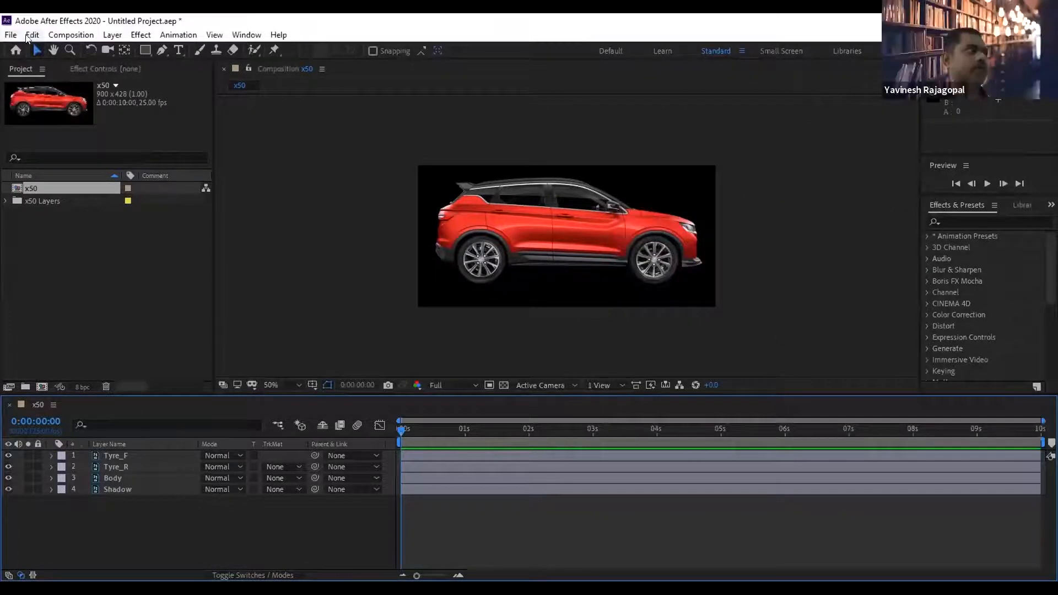
Reopen the x50 composition and set its width to 1920 px and height to 1080 px in Composition Settings.
click(71, 34)
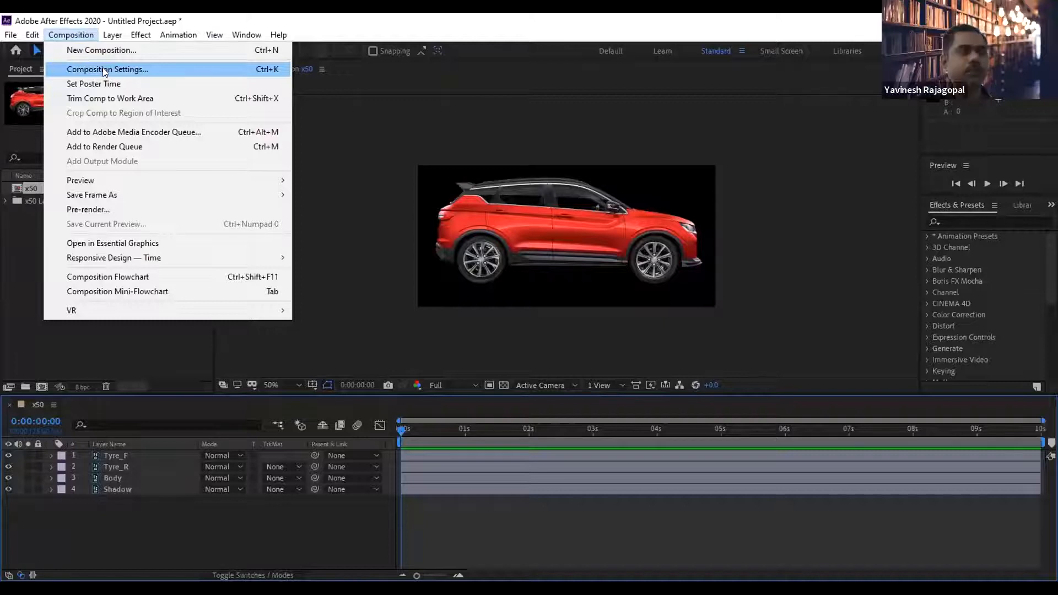
click(16, 263)
click(16, 188)
double_click(22, 189)
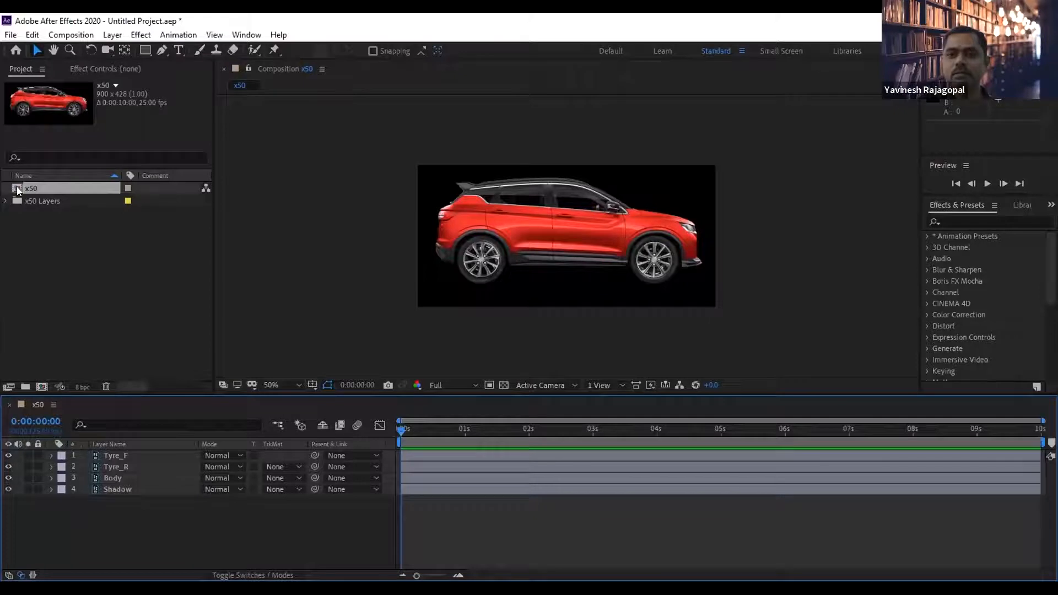
click(70, 35)
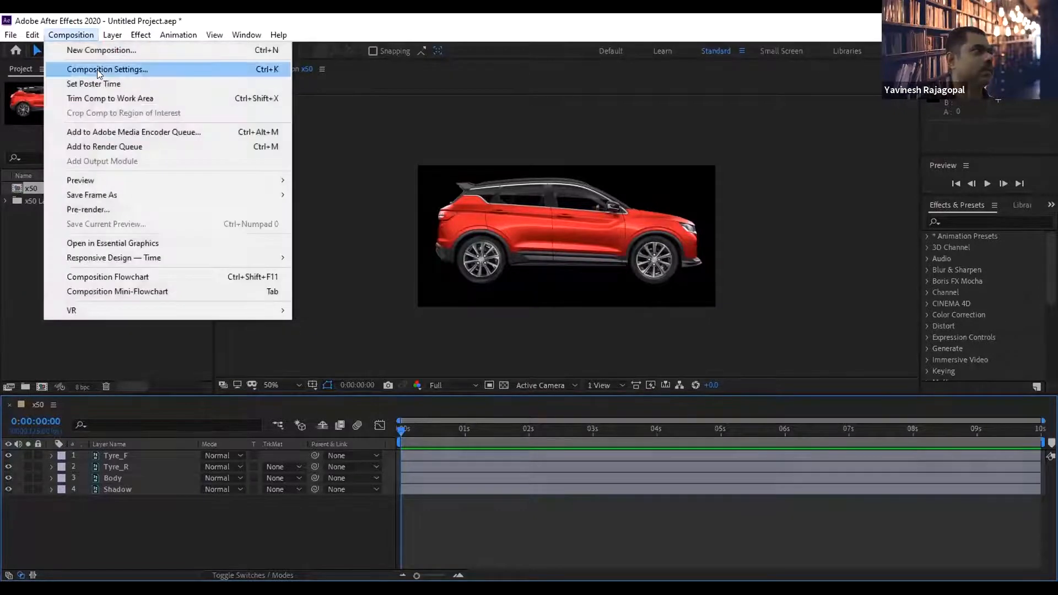
click(97, 69)
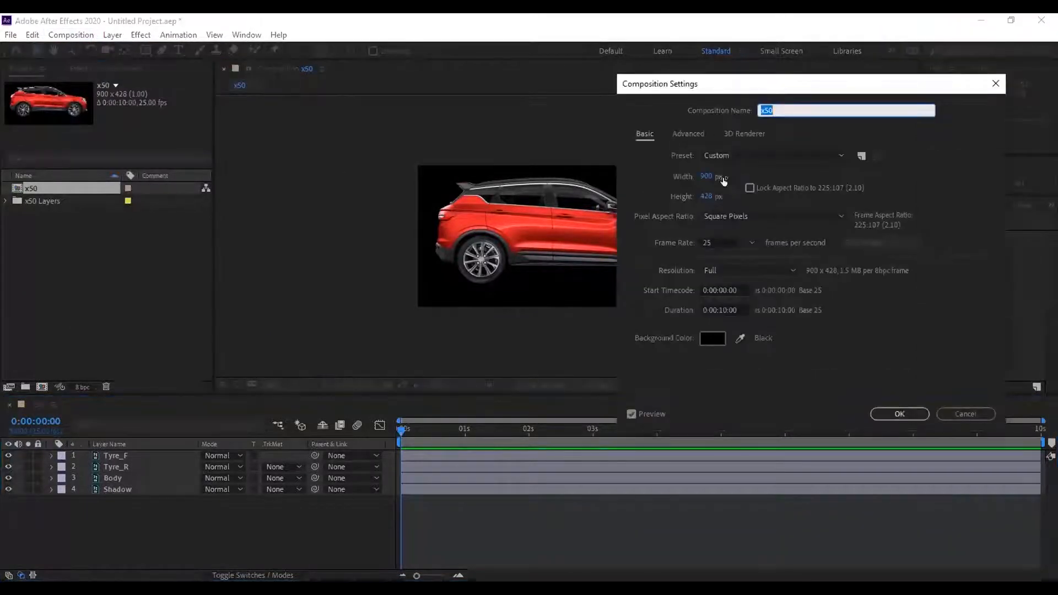
click(706, 177)
text(1920)
key(Tab)
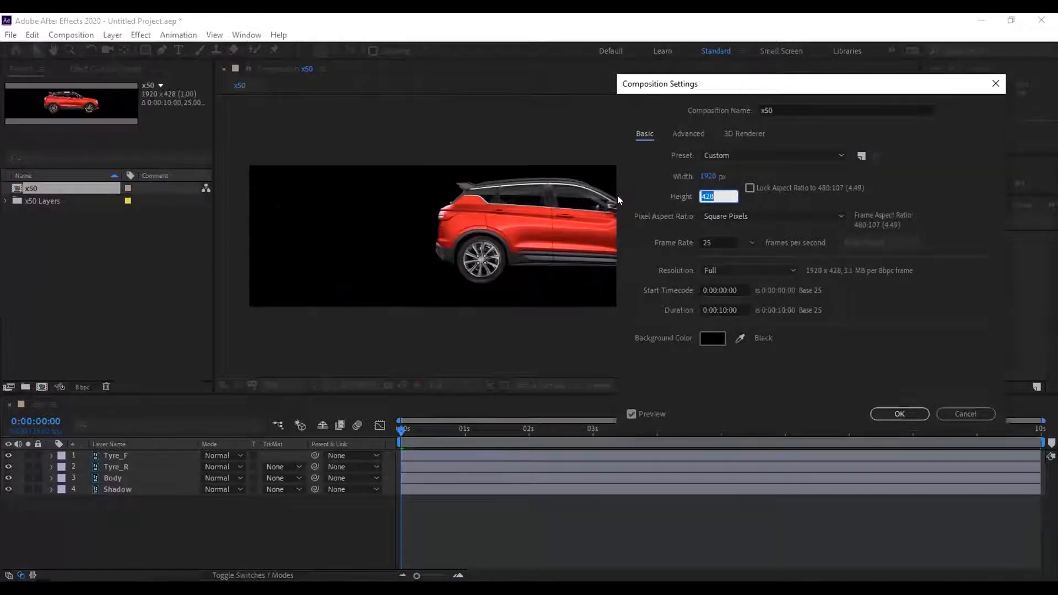
text(1080)
key(Return)
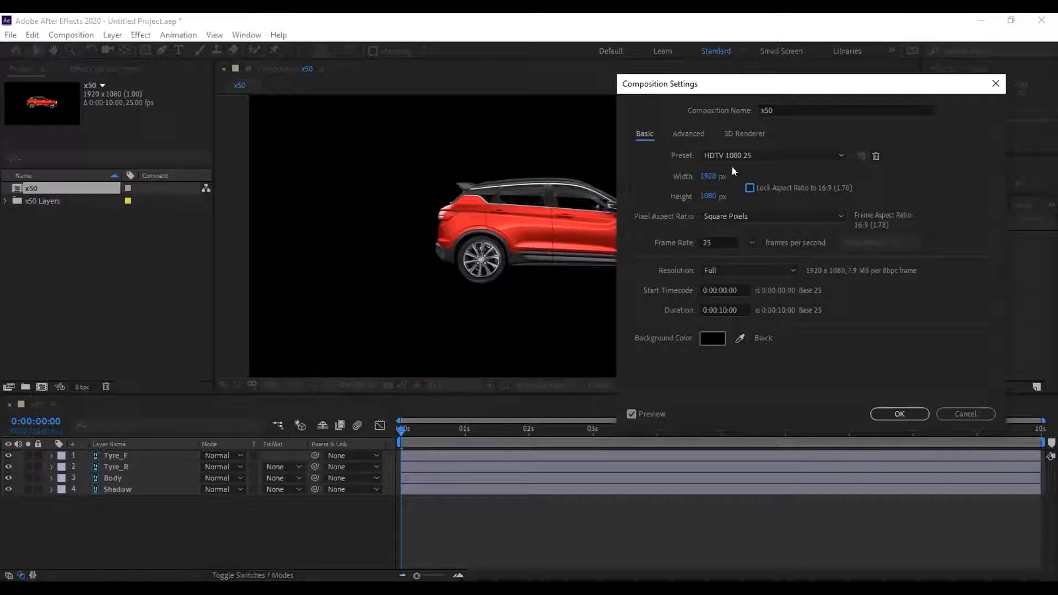
drag(837, 88, 635, 91)
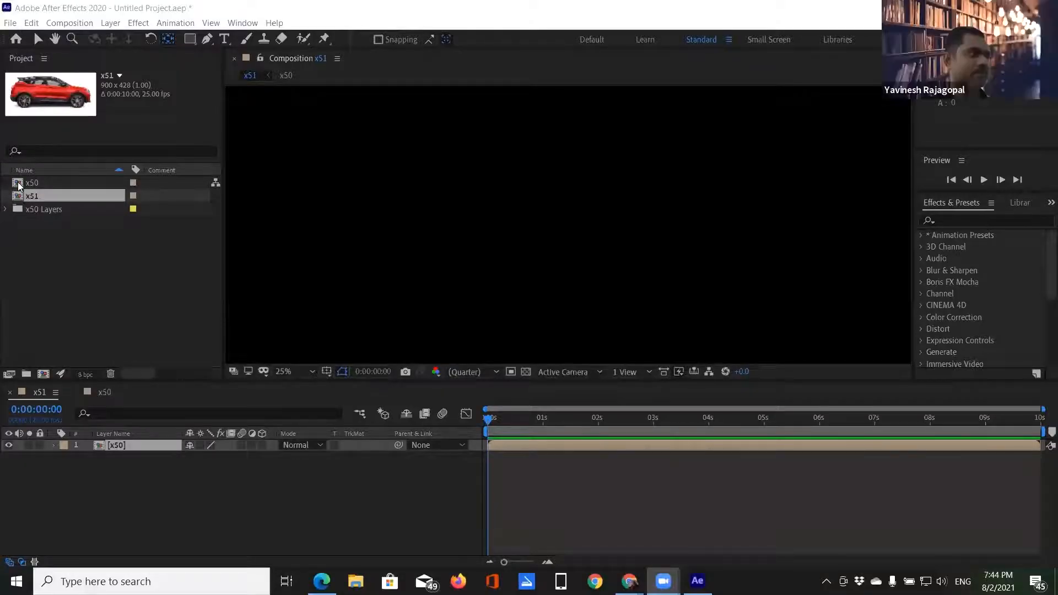
Delete the x51 composition from the project.
double_click(18, 184)
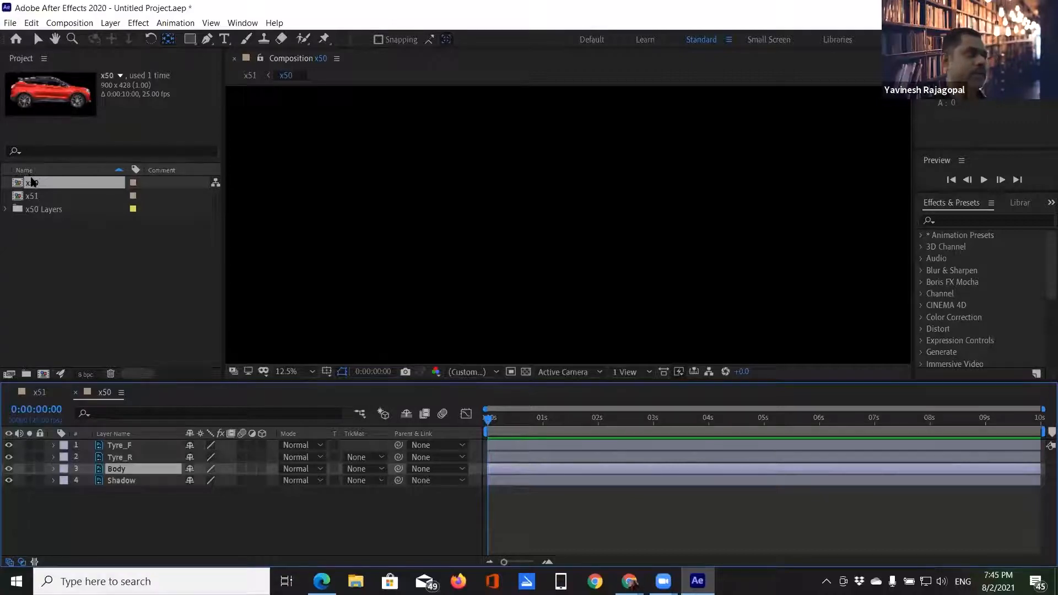
click(41, 198)
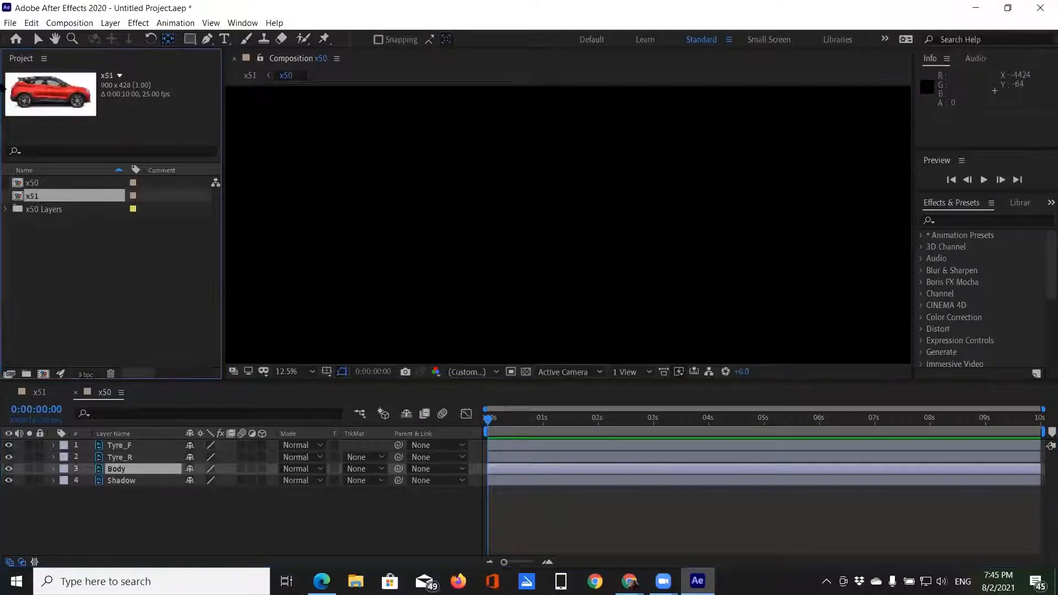
click(10, 24)
mouse_move(31, 23)
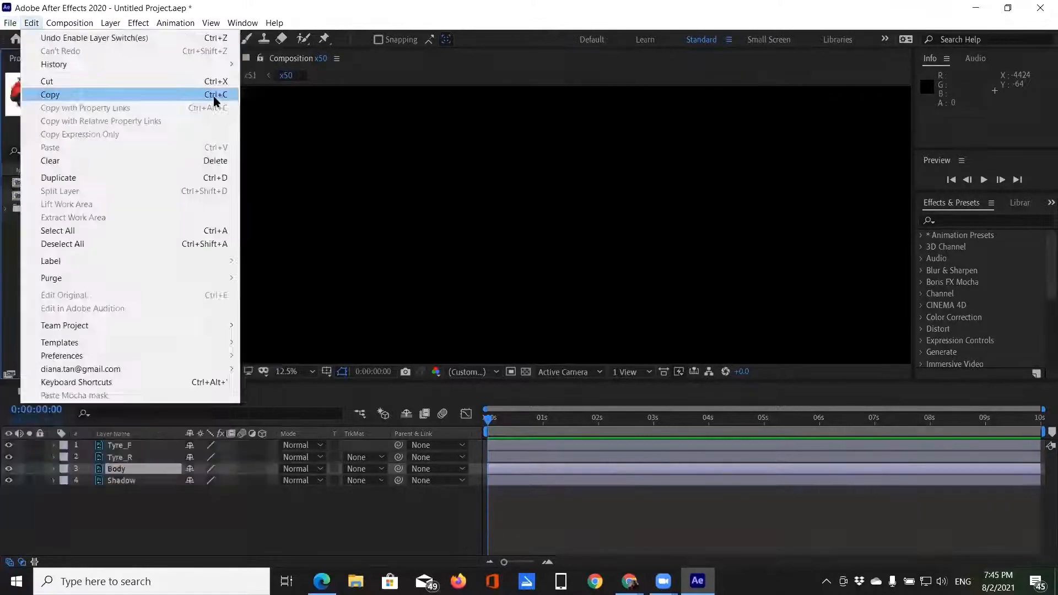
click(213, 97)
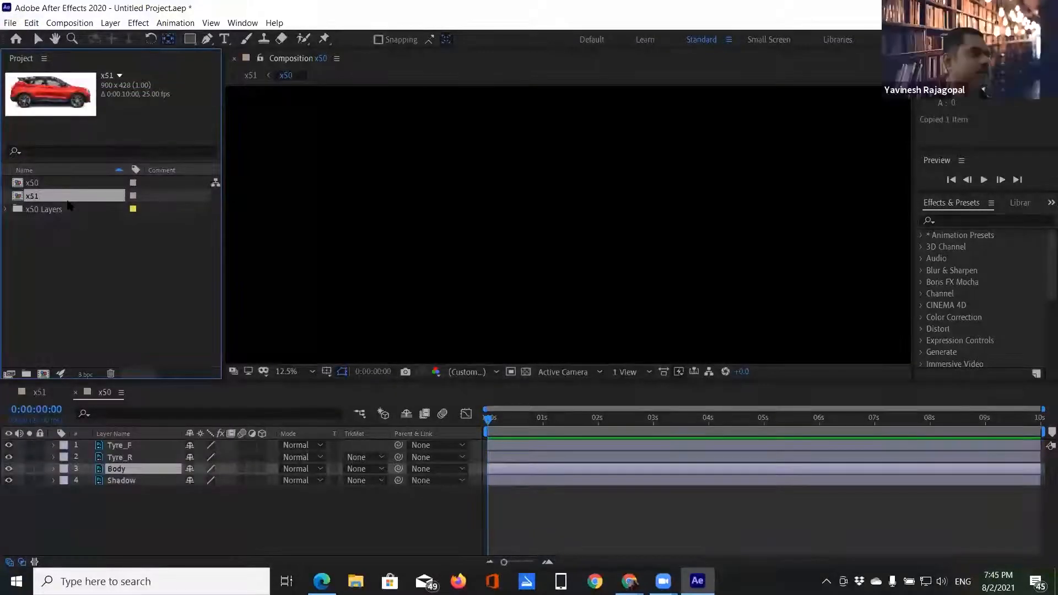
key(Delete)
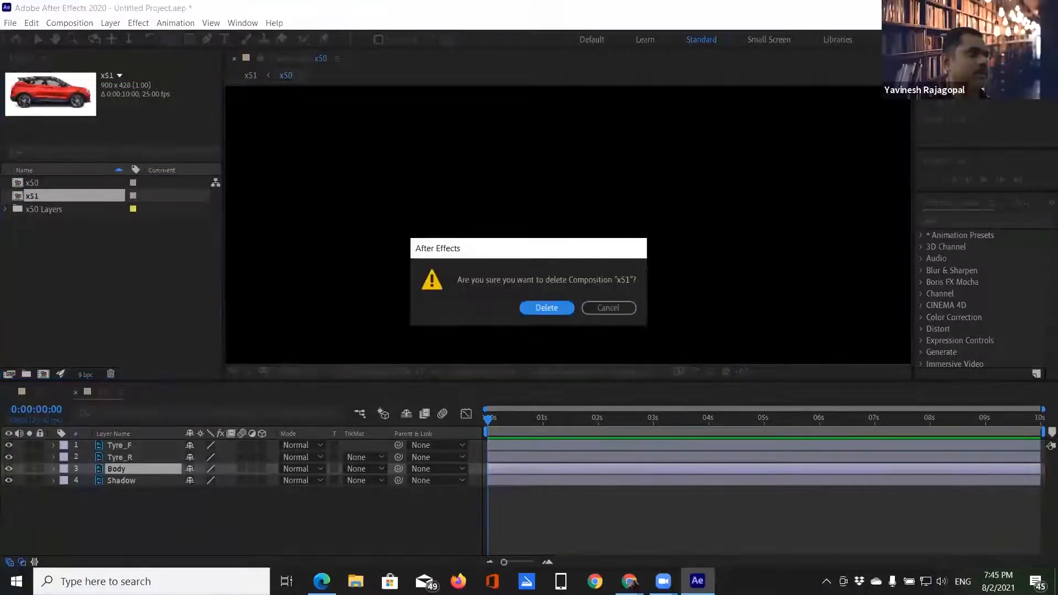
click(539, 310)
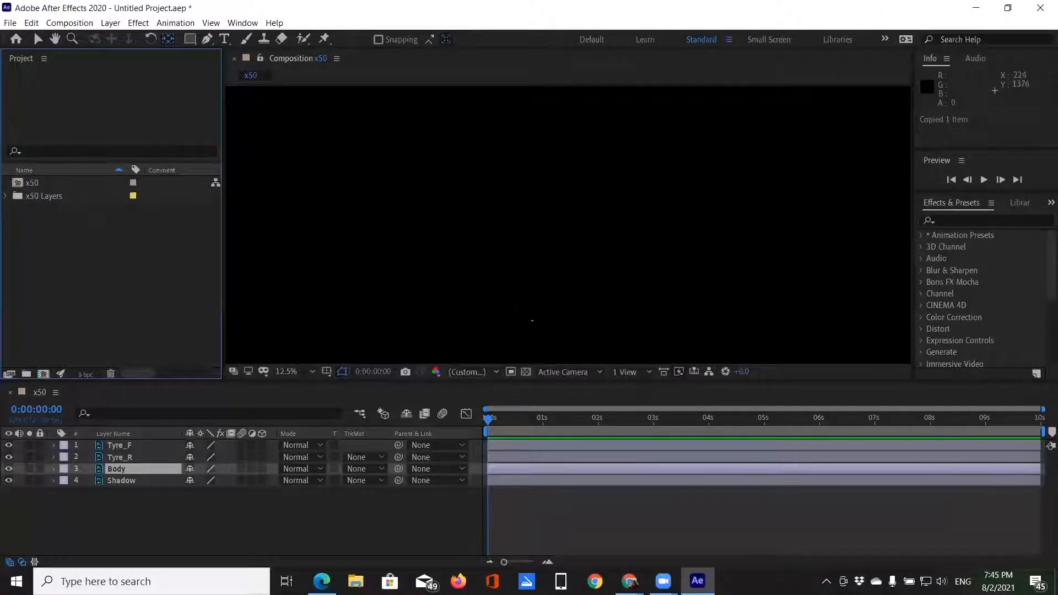
Reopen the x50 composition and set its viewer magnification to Fit.
click(19, 187)
double_click(20, 186)
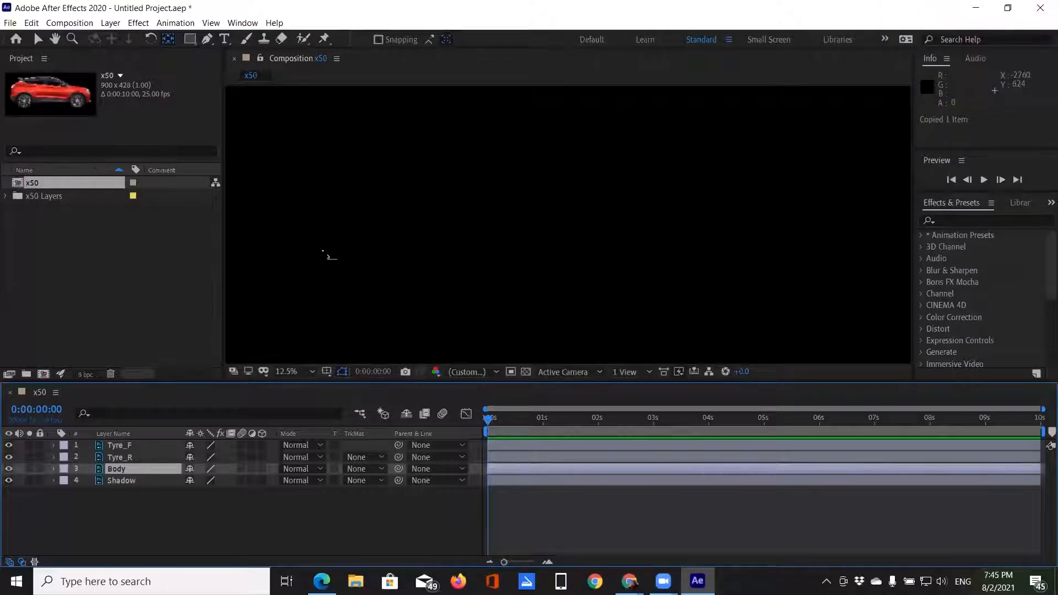
click(312, 372)
click(312, 372)
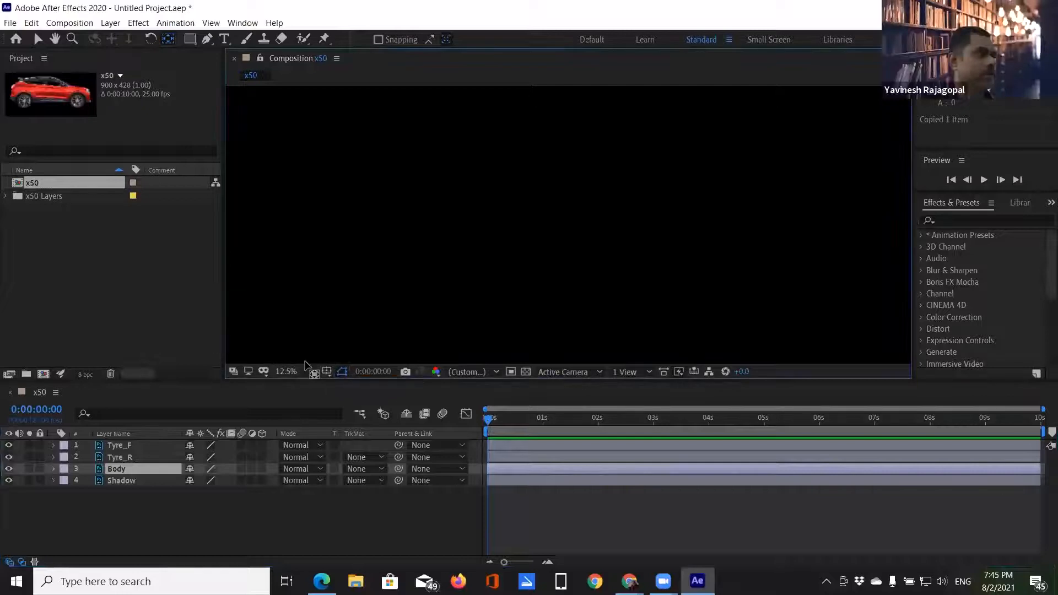
click(312, 371)
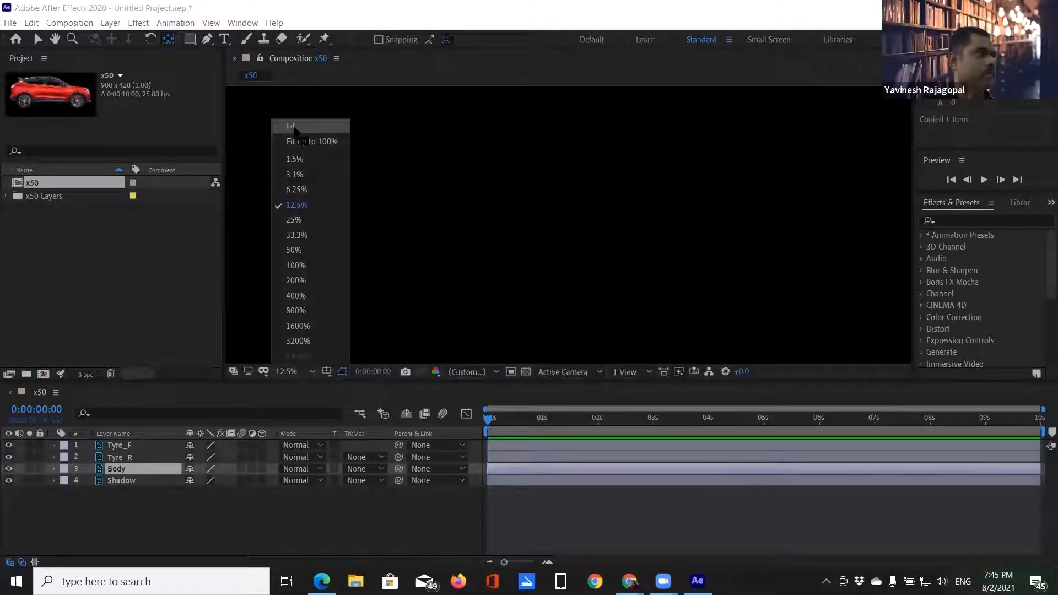
click(292, 126)
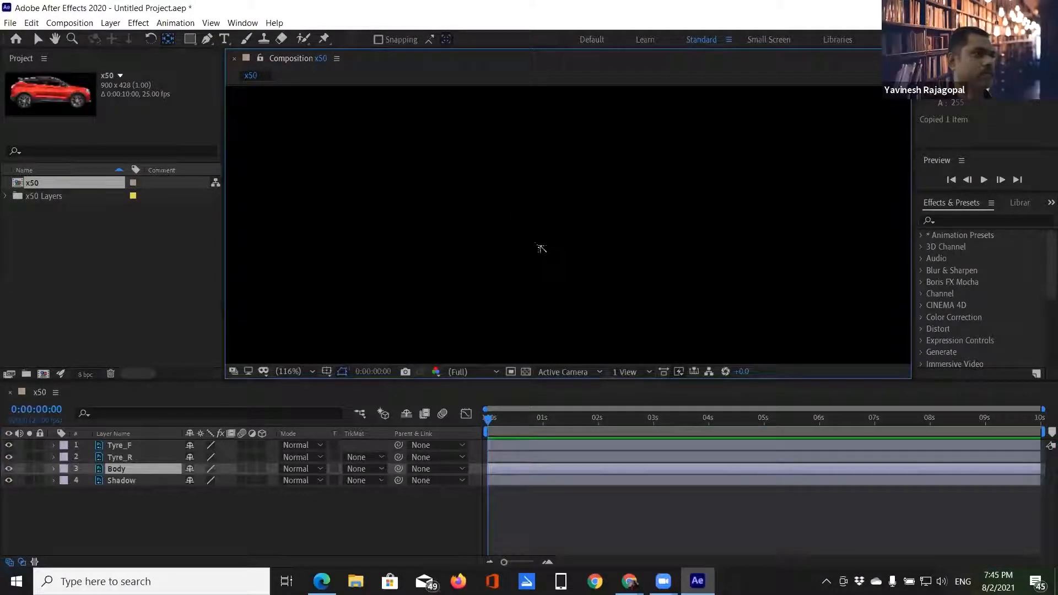
Set the x50 preview resolution to Quarter and check the composition at several times up to 0:00:04:08.
click(495, 373)
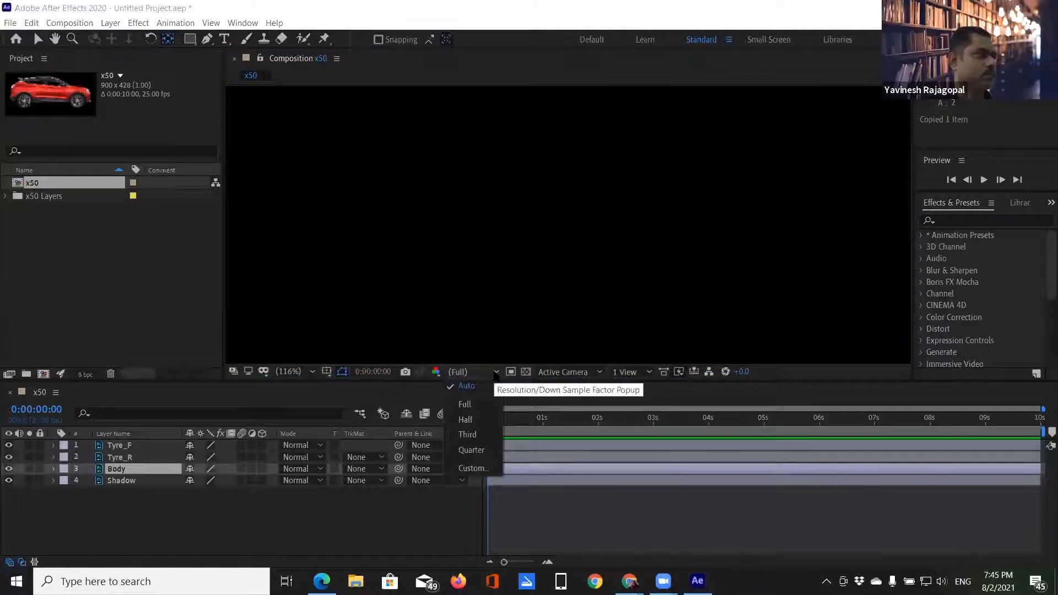
click(472, 450)
click(574, 419)
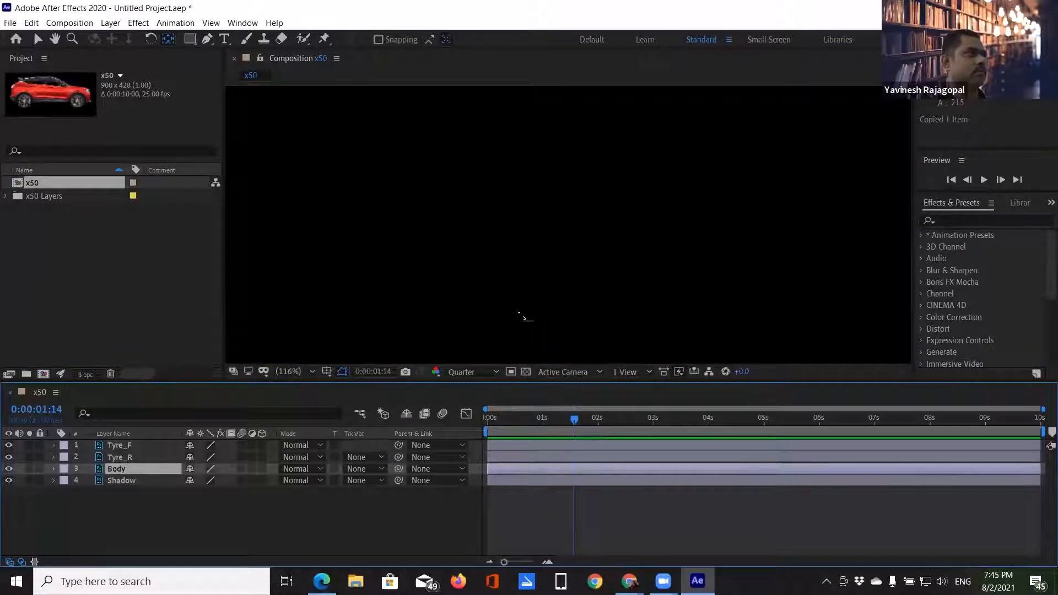
click(649, 420)
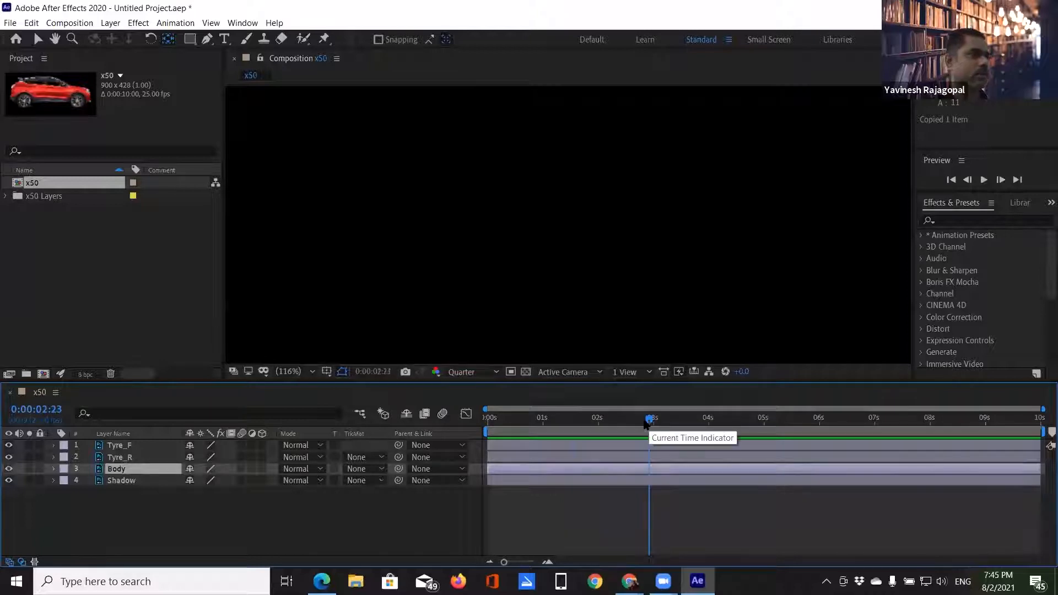
click(599, 373)
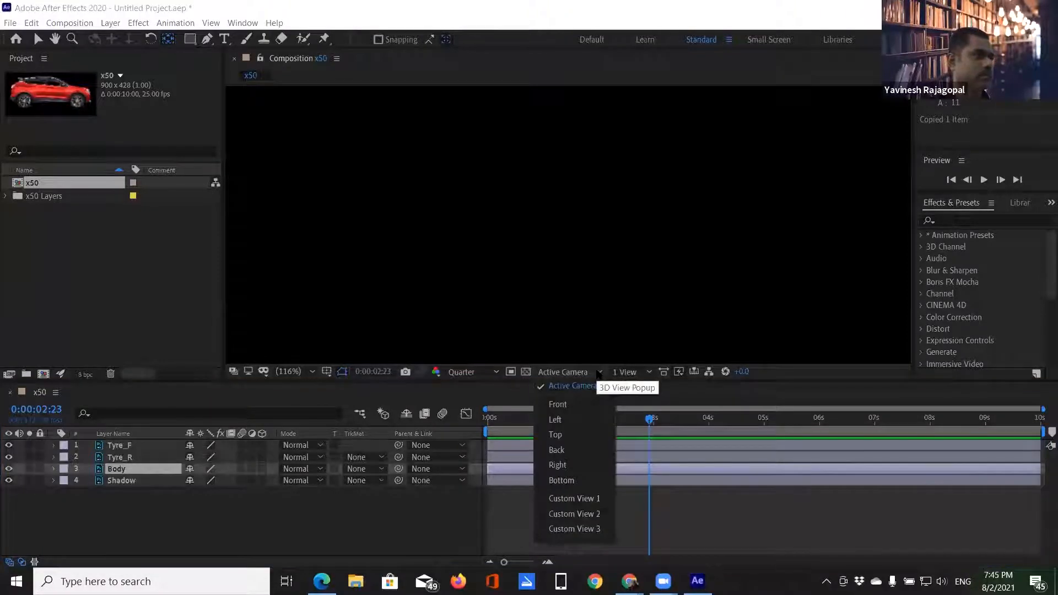
click(726, 428)
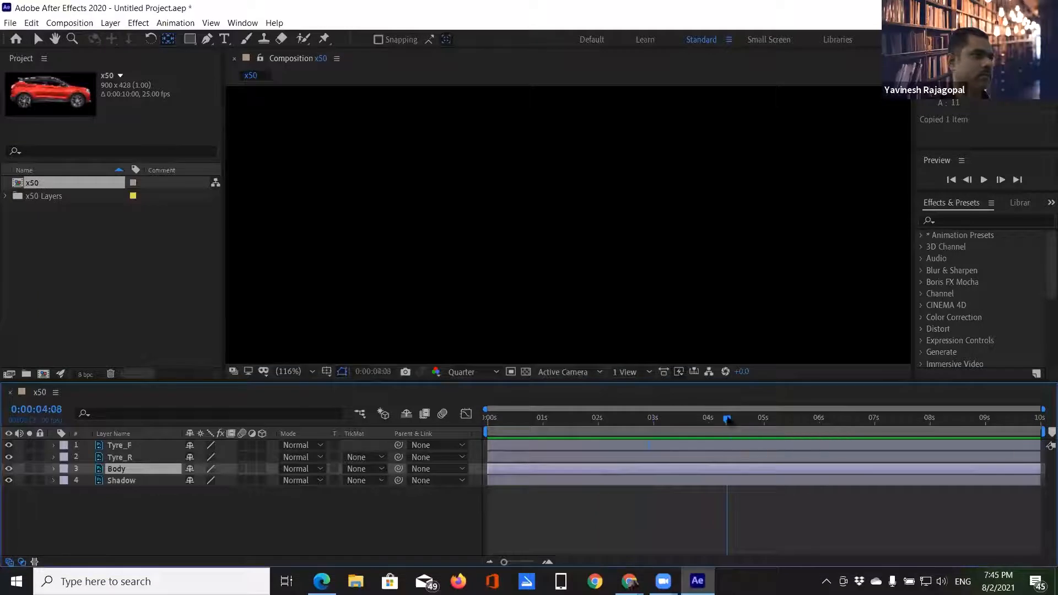
Delete the x50 composition together with the x50 Layers folder from the project.
drag(96, 227, 2, 166)
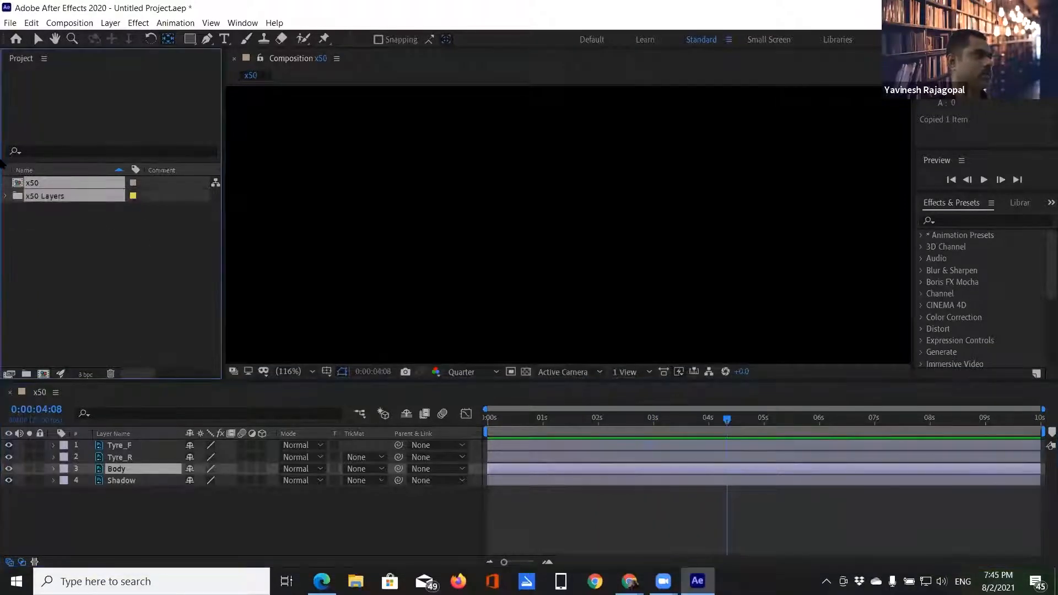
key(Delete)
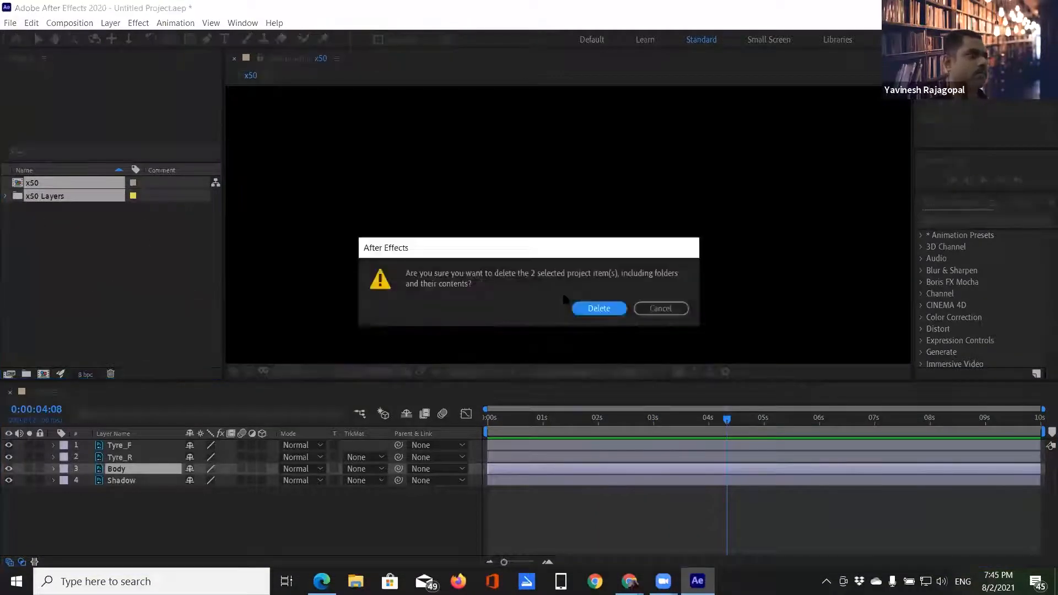
key(Return)
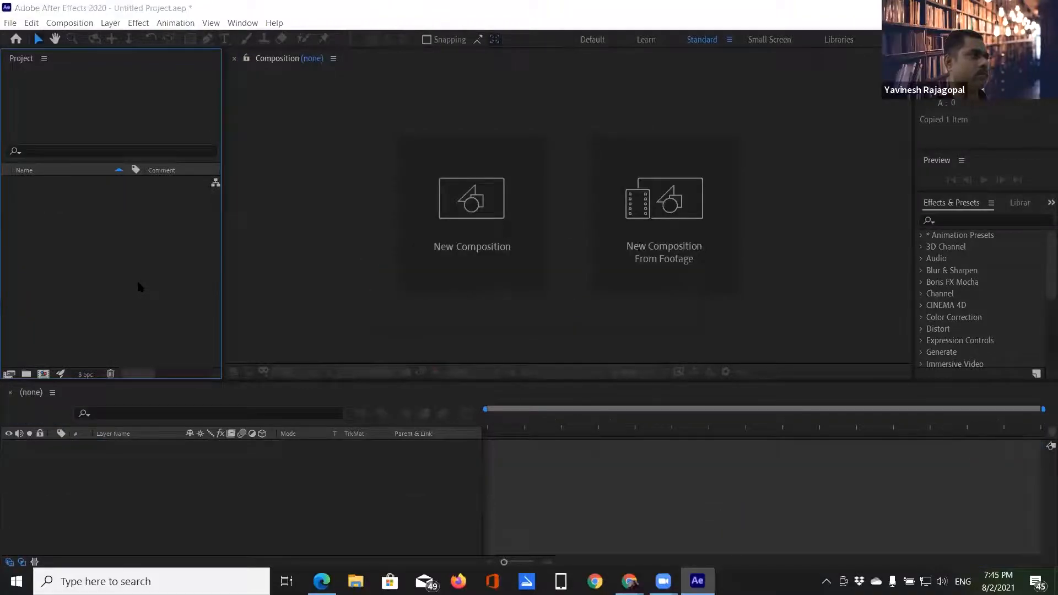
Import x50.psd as Composition - Retain Layer Sizes with Editable Layer Styles and open the x50 composition at 0:00:02:08.
double_click(138, 286)
click(230, 227)
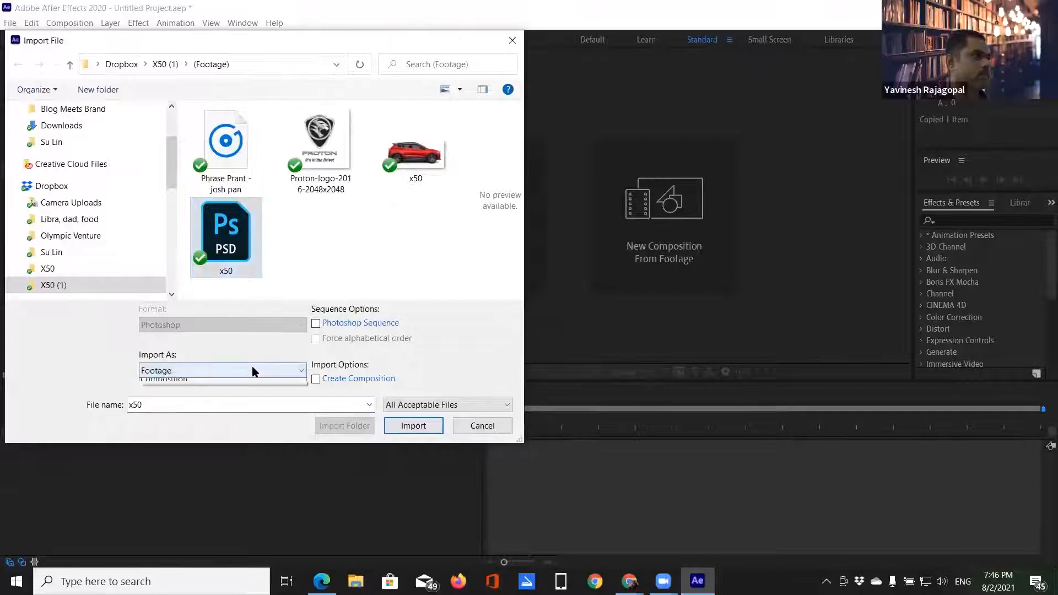
click(252, 370)
click(191, 395)
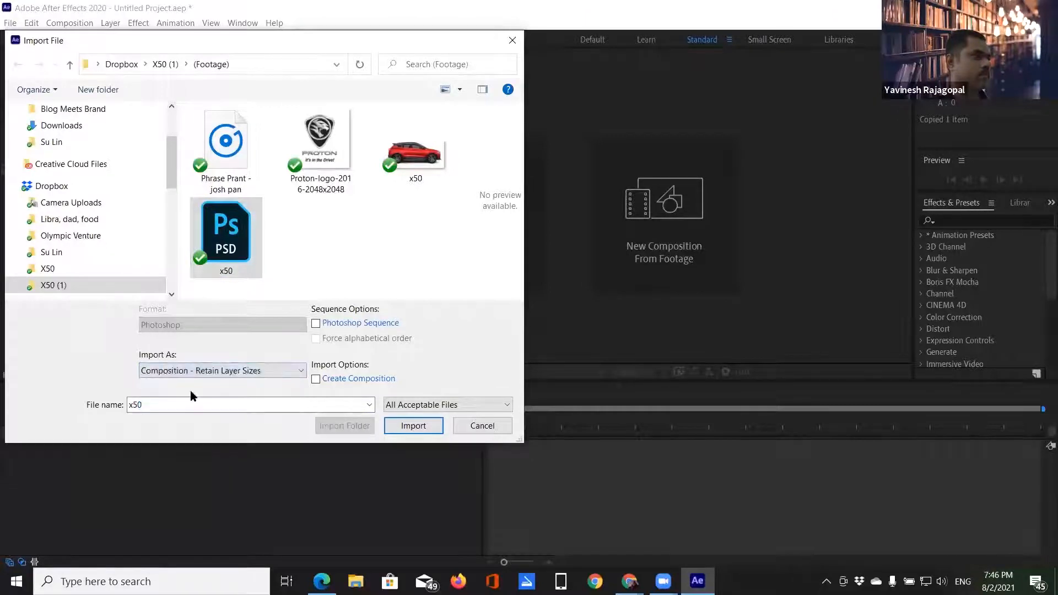
click(418, 428)
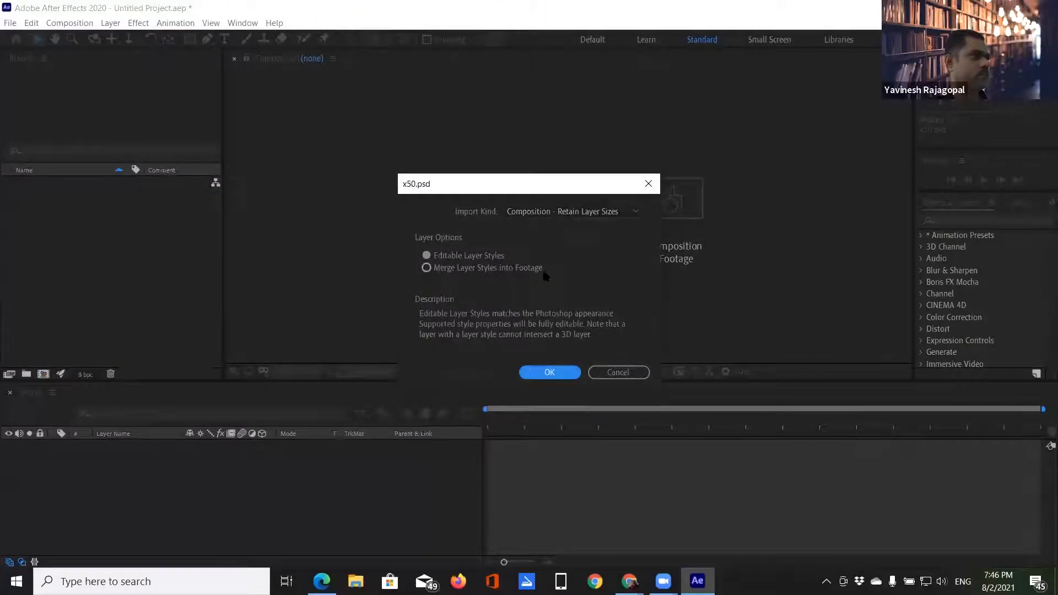
click(550, 372)
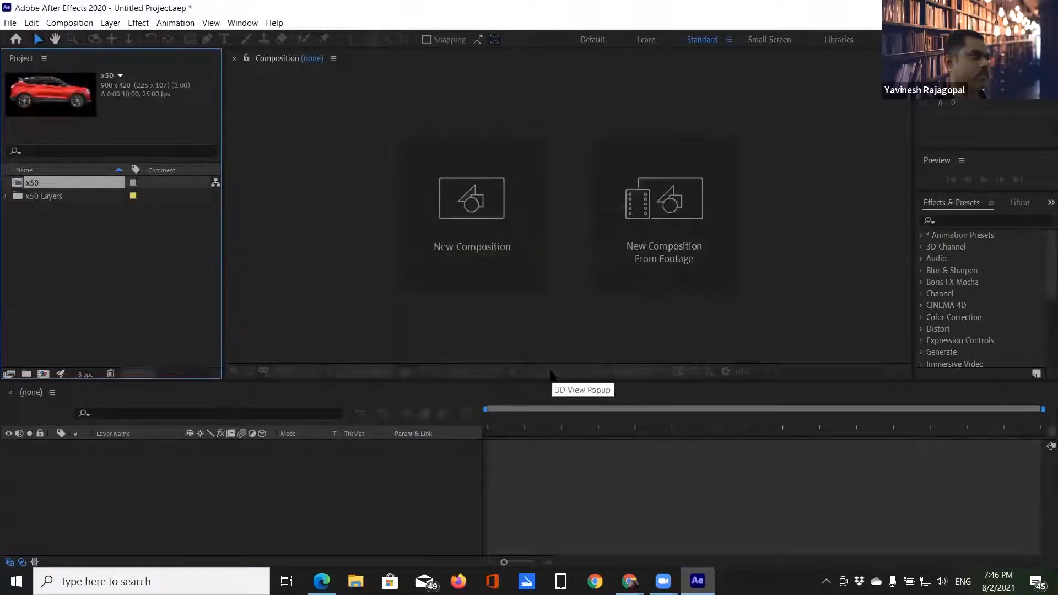
double_click(19, 185)
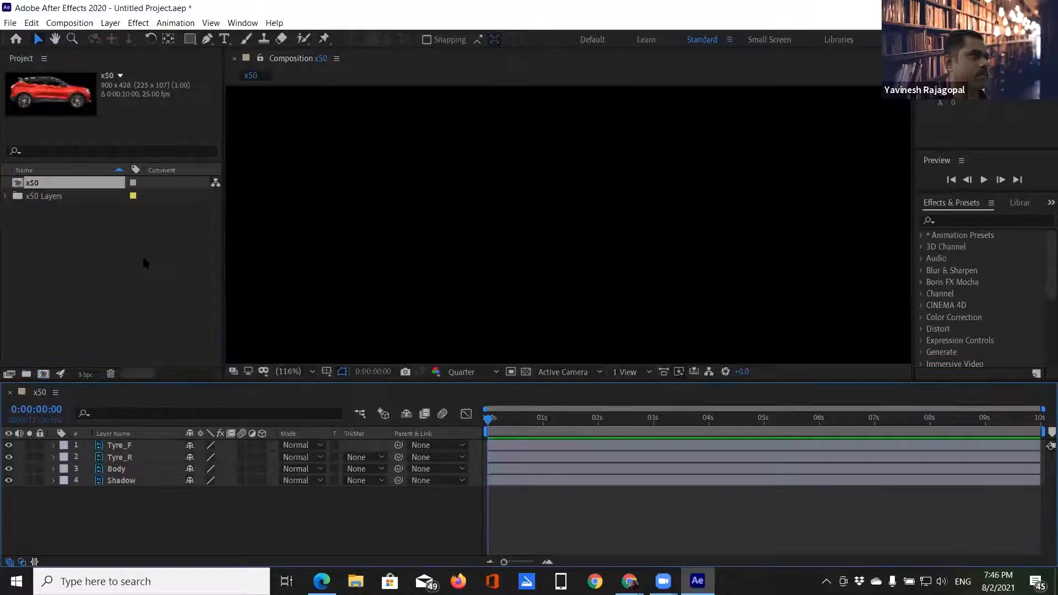
click(617, 421)
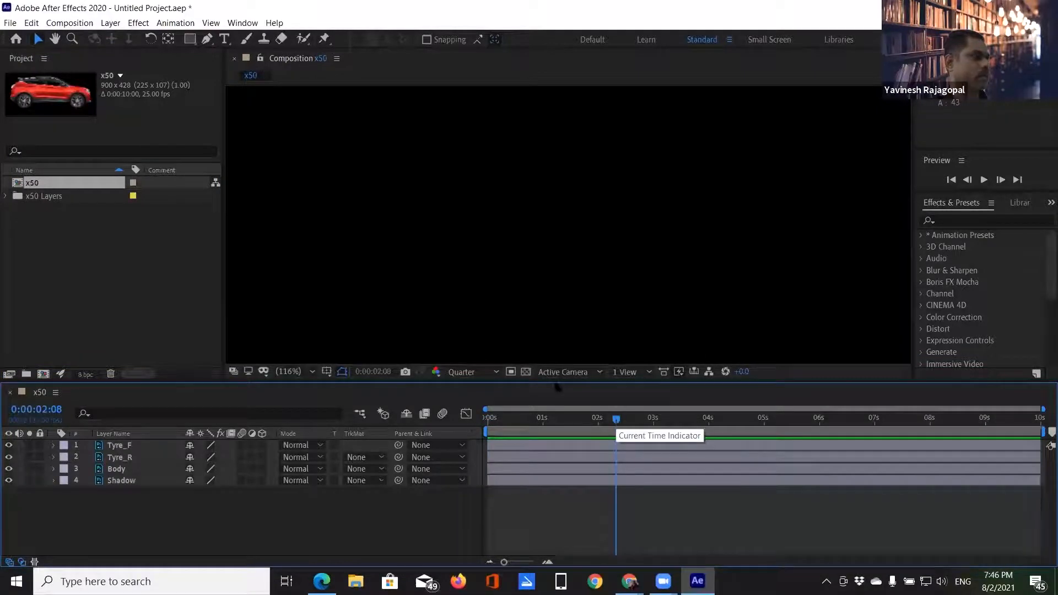
Start saving the project and create a new folder named X50 on the Desktop for it.
key(ctrl+s)
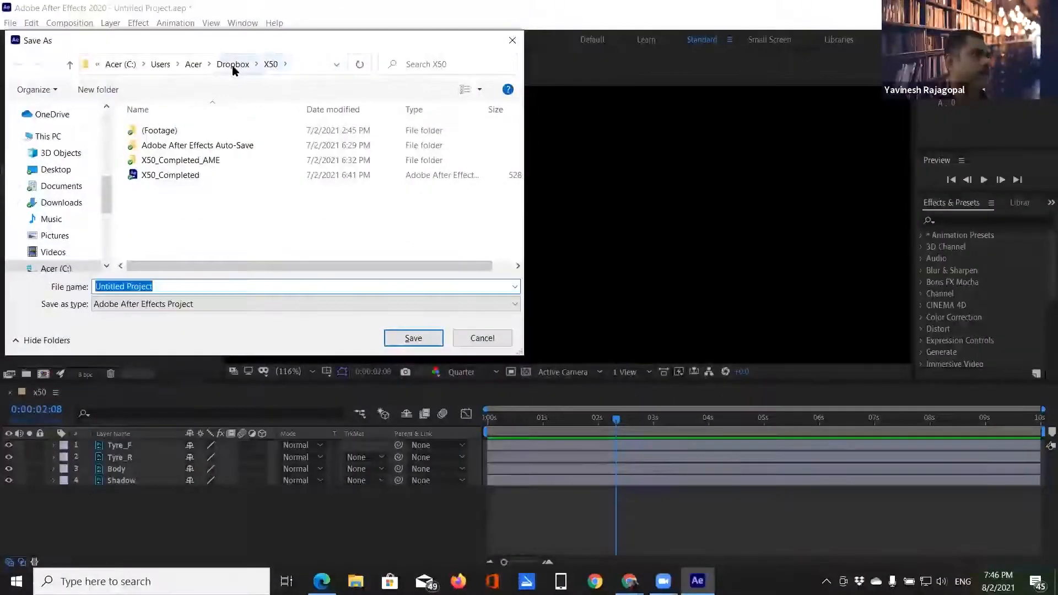
scroll(102, 122, up, 7)
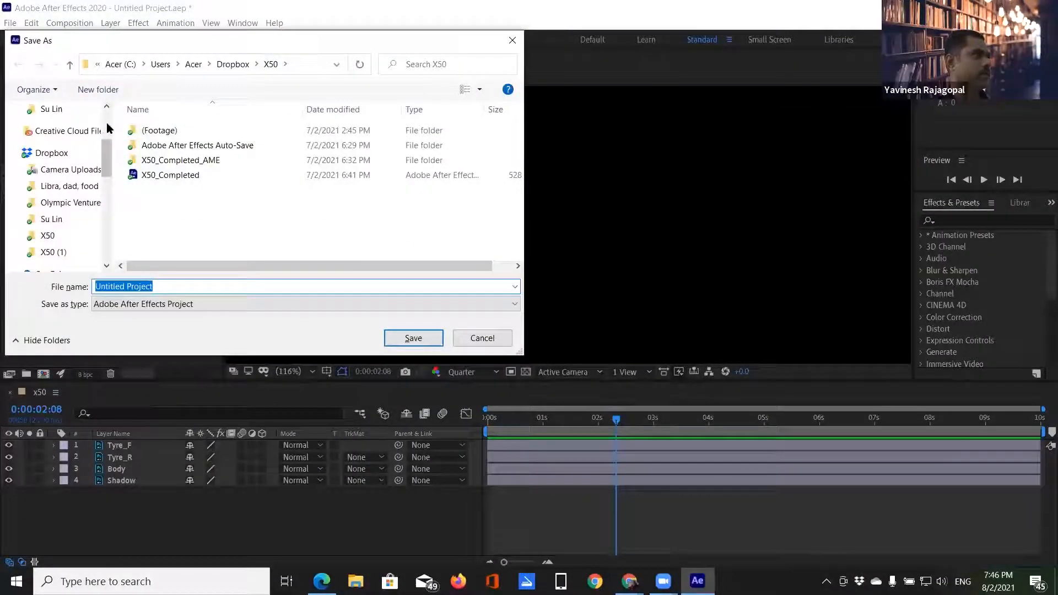
click(50, 138)
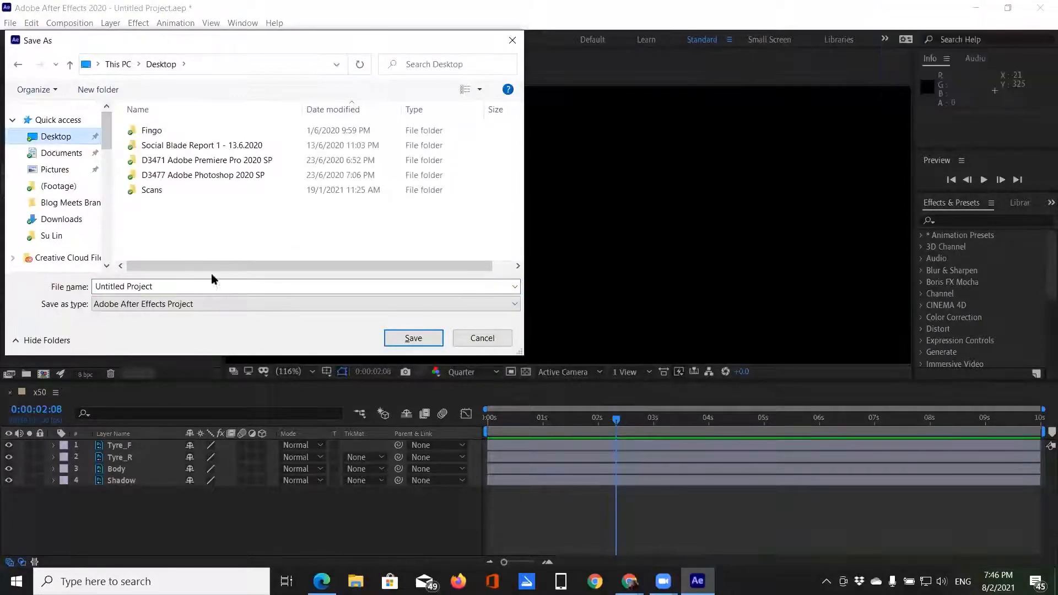
click(96, 91)
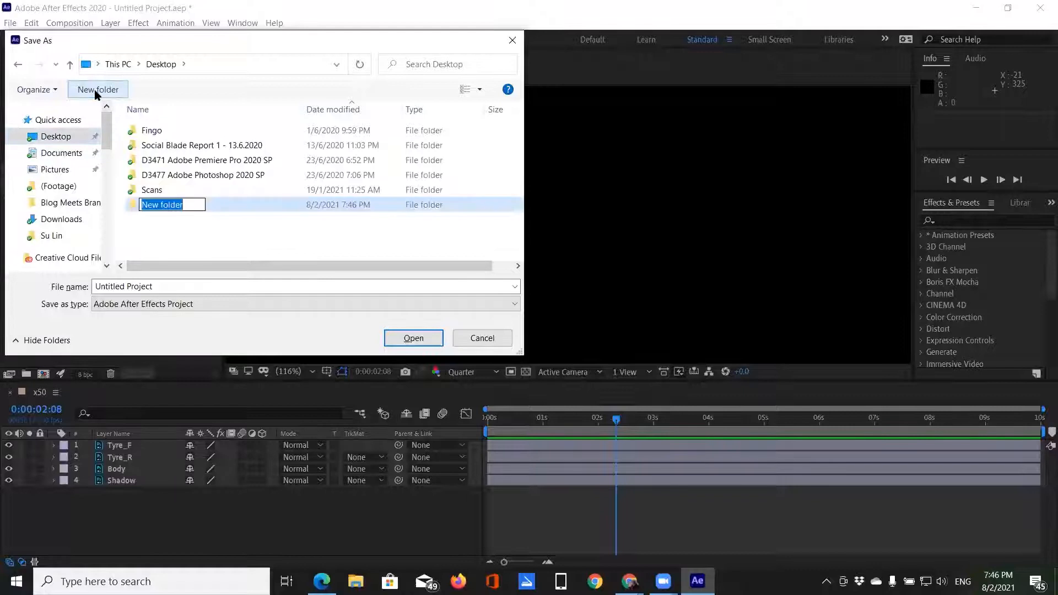
text(X50)
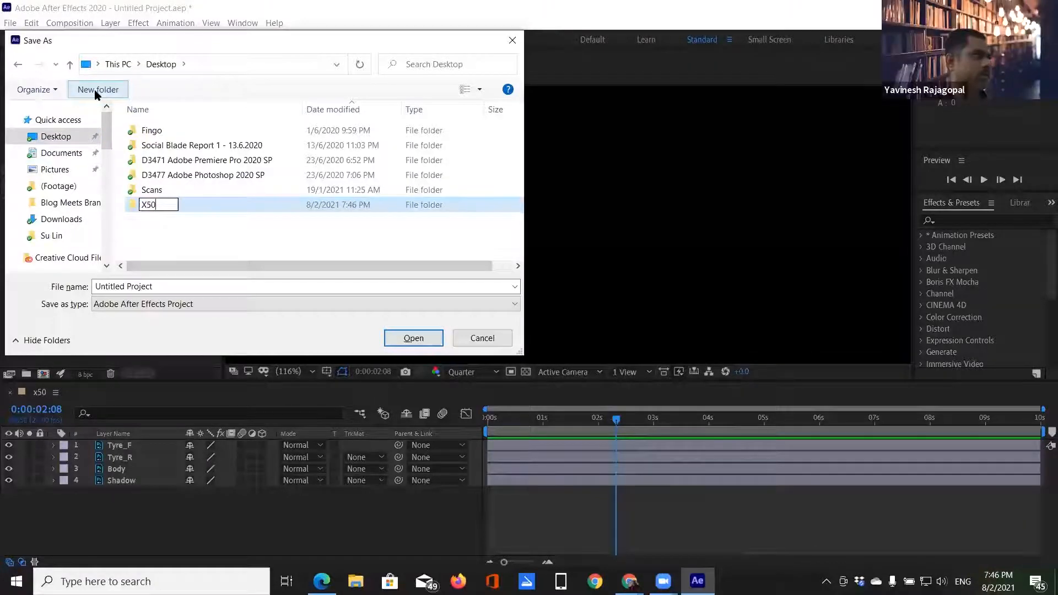
key(Return)
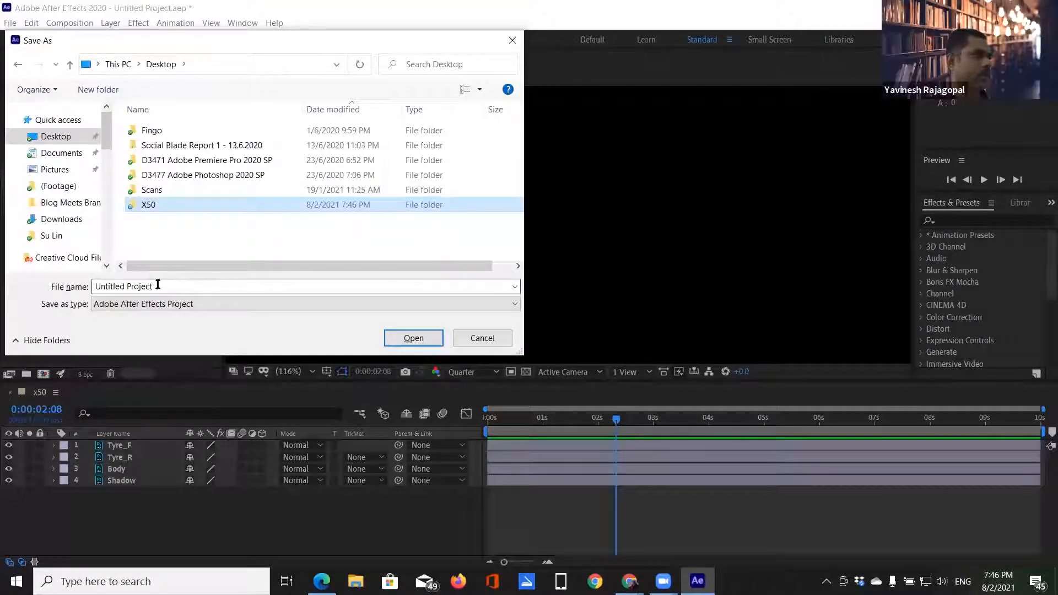
Save the project as Untitled Project in the Desktop's X50 folder.
click(157, 285)
text(X50)
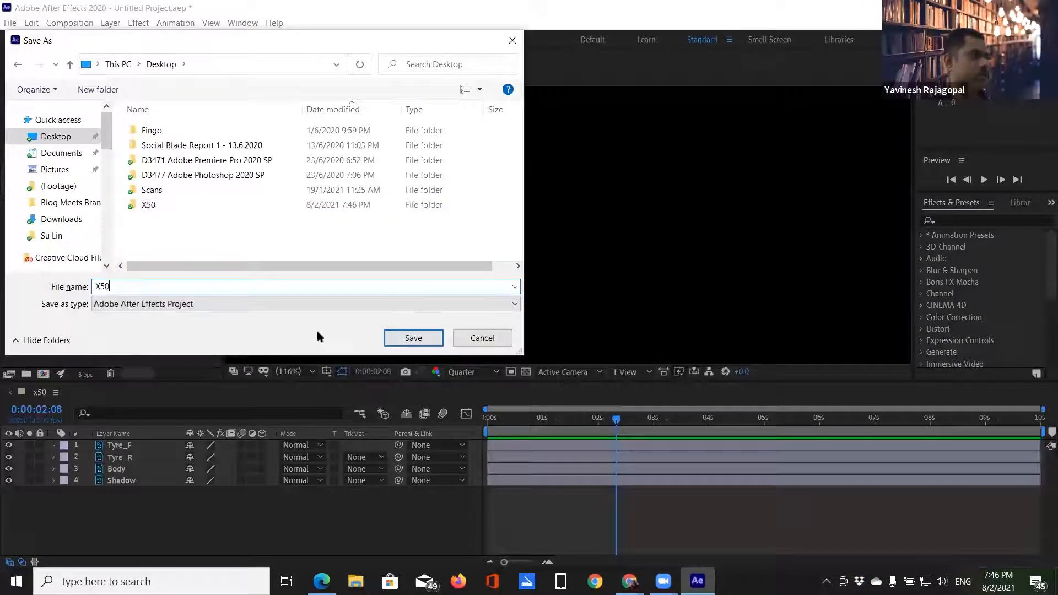
click(408, 338)
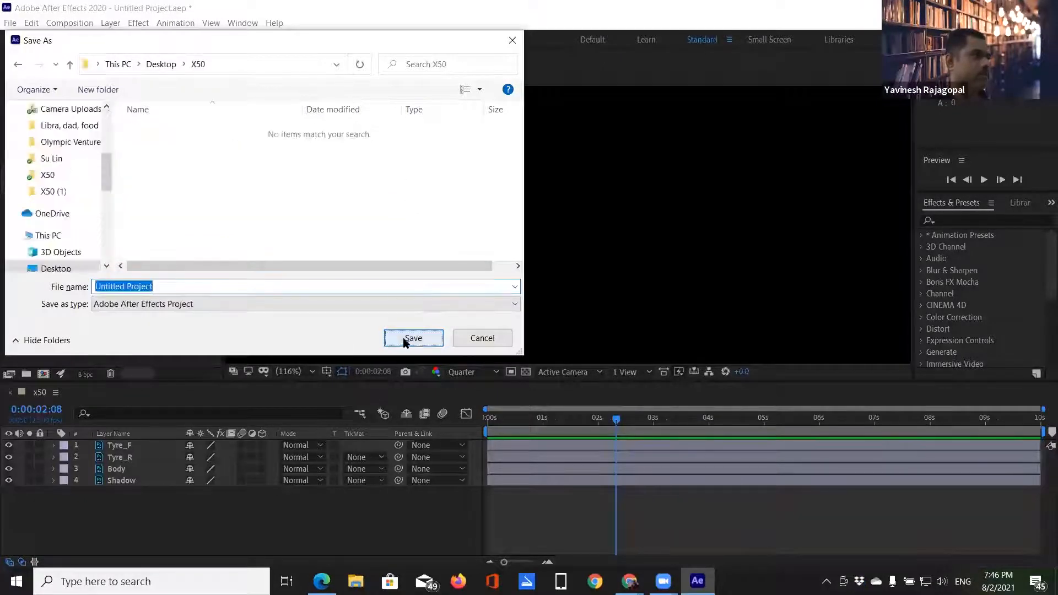
click(403, 339)
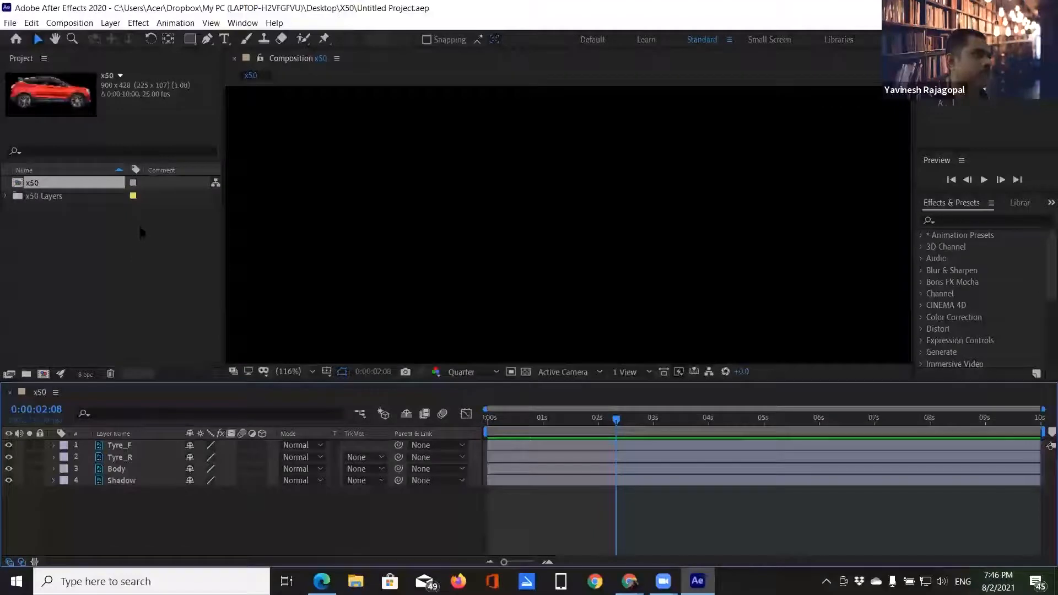
click(162, 268)
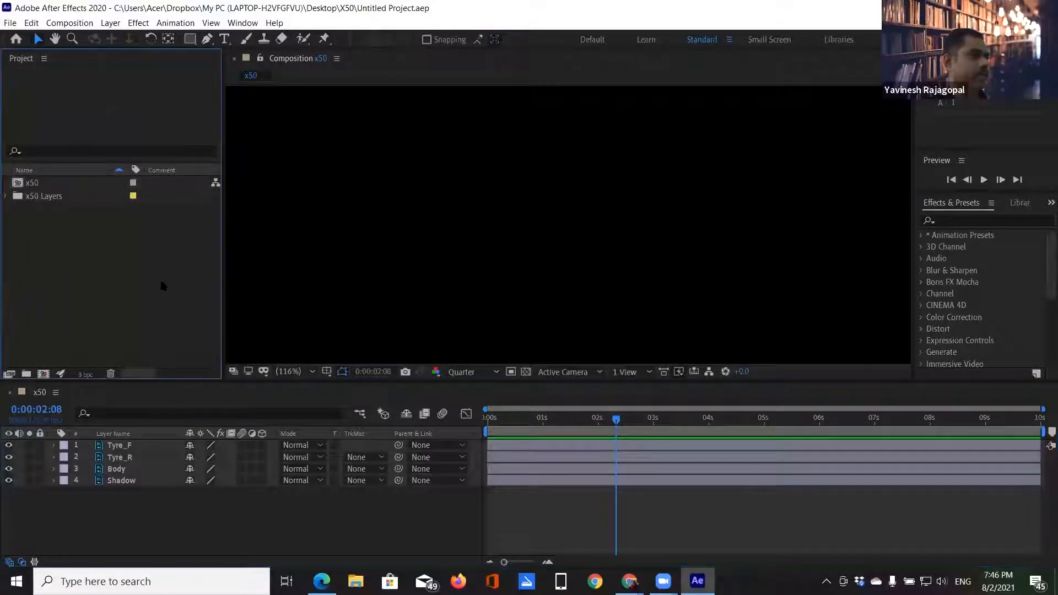
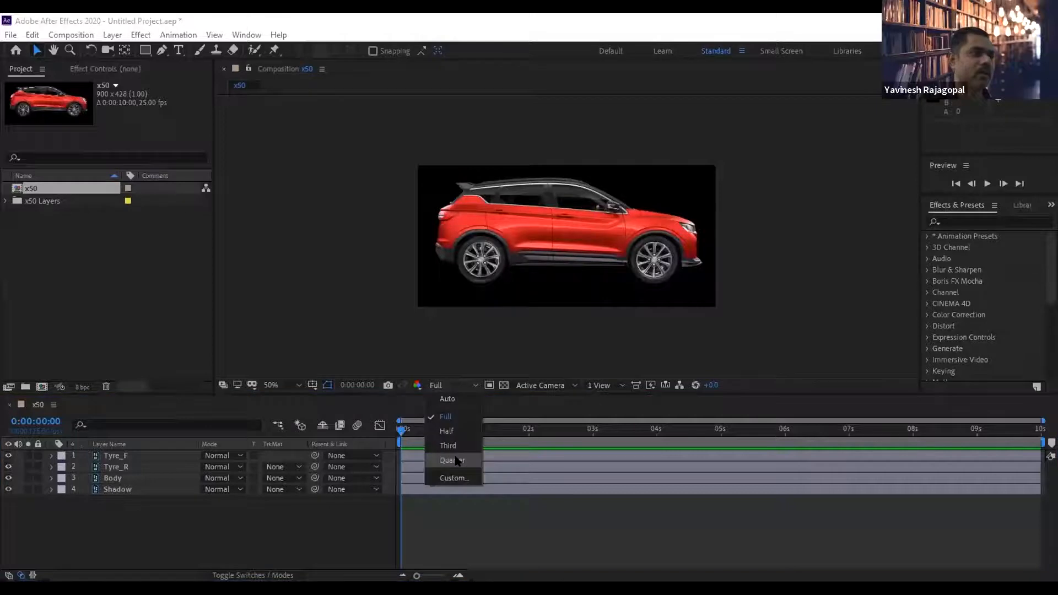
Compare the x50 preview at Quarter and Full resolution, finishing at Full.
click(451, 460)
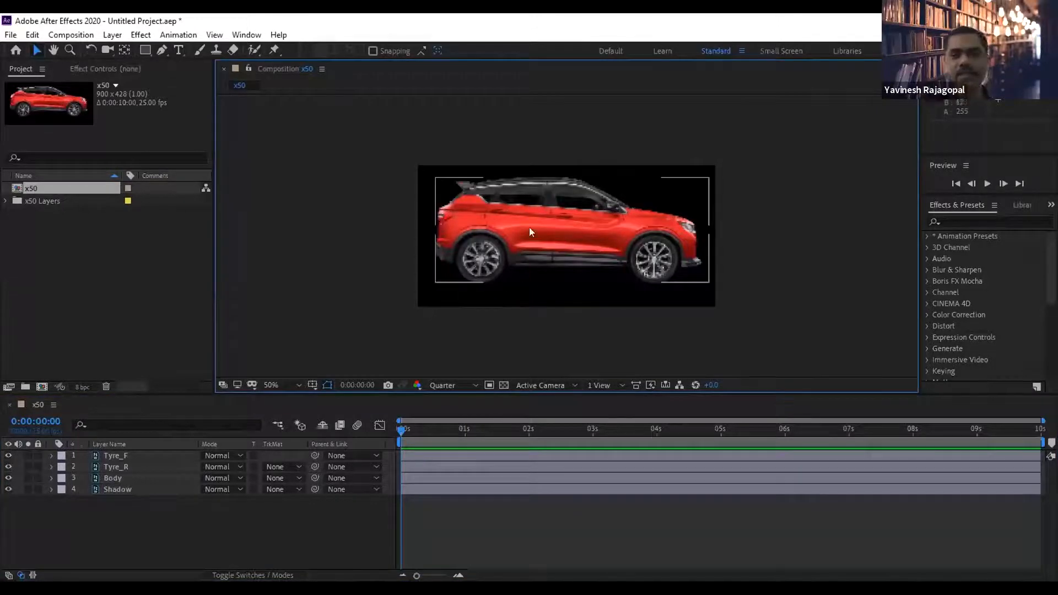
click(451, 385)
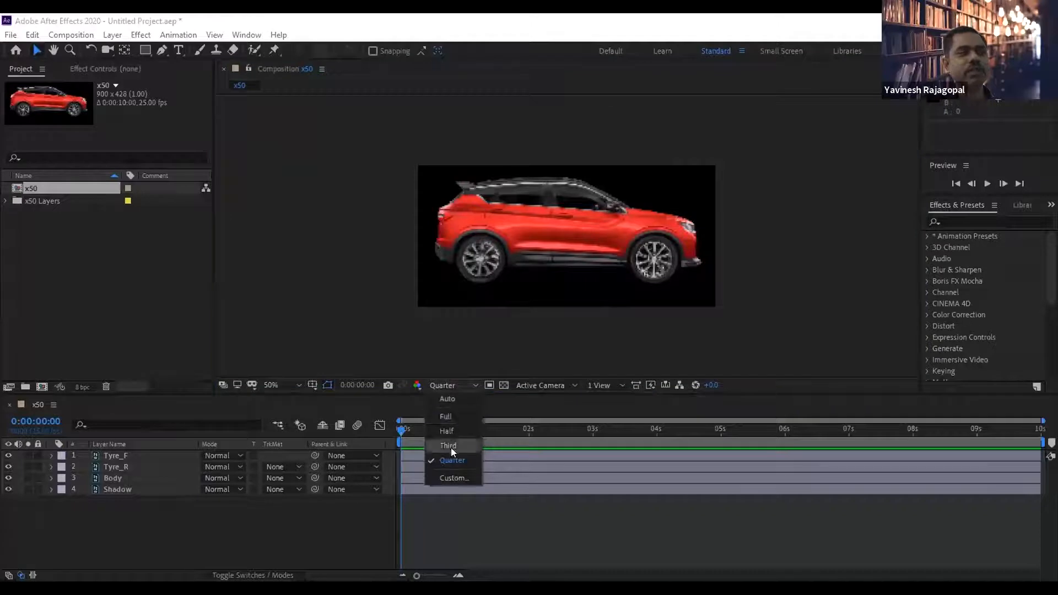
click(447, 380)
click(448, 380)
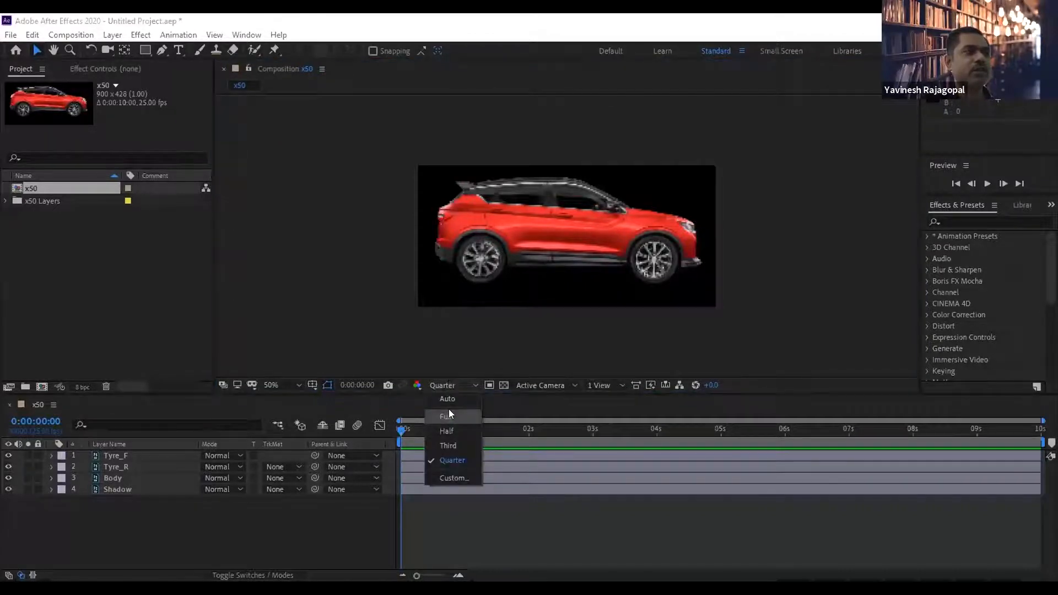
click(449, 413)
click(457, 385)
click(453, 459)
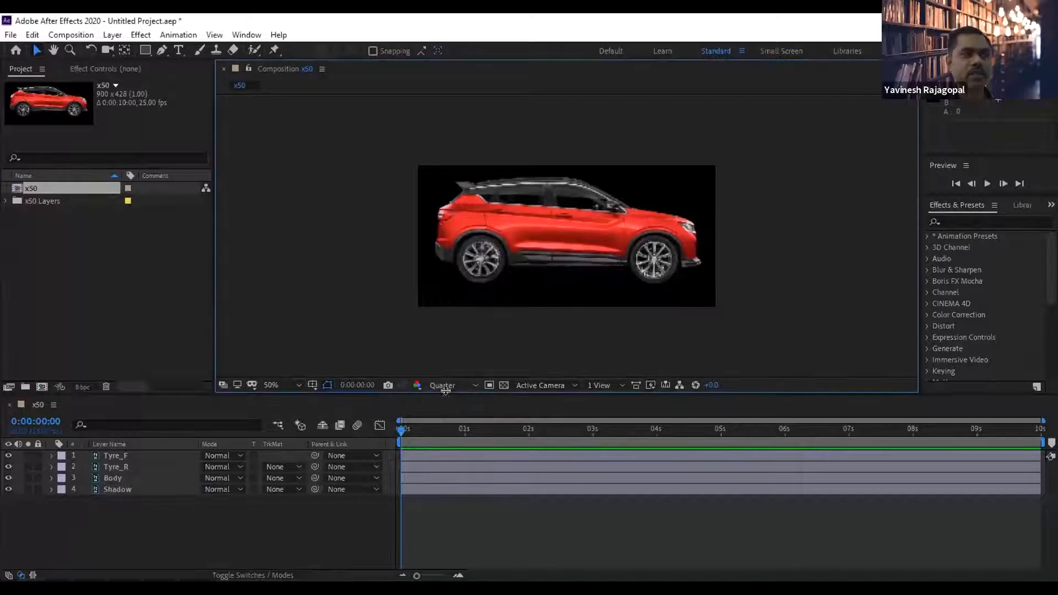
click(446, 386)
click(456, 418)
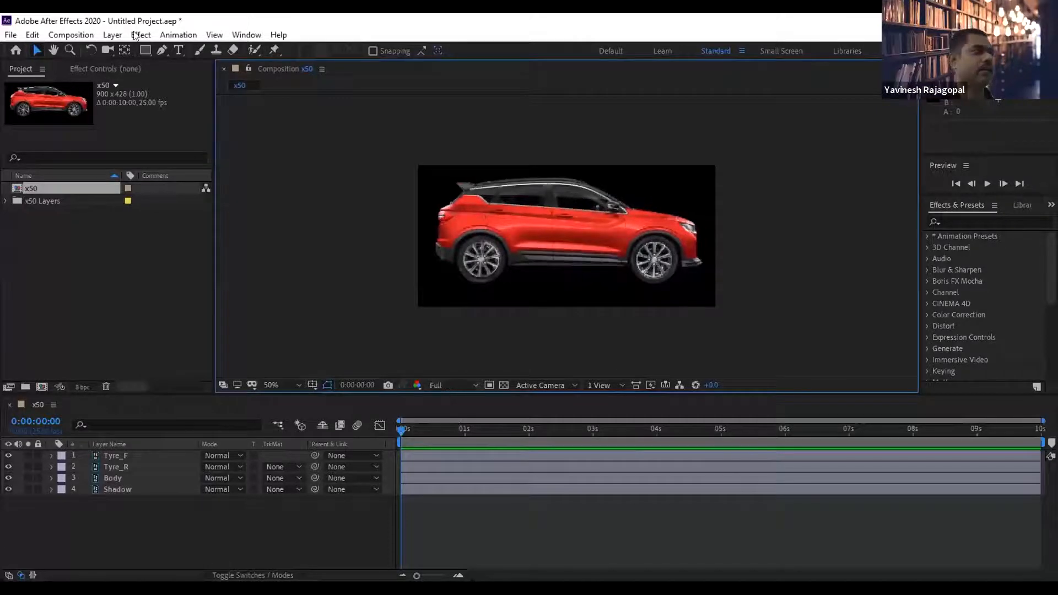
Set the x50 composition size to 1920 × 1080 px in its composition settings.
click(71, 34)
click(87, 67)
click(504, 176)
text(1920)
key(Tab)
text(1080)
key(Tab)
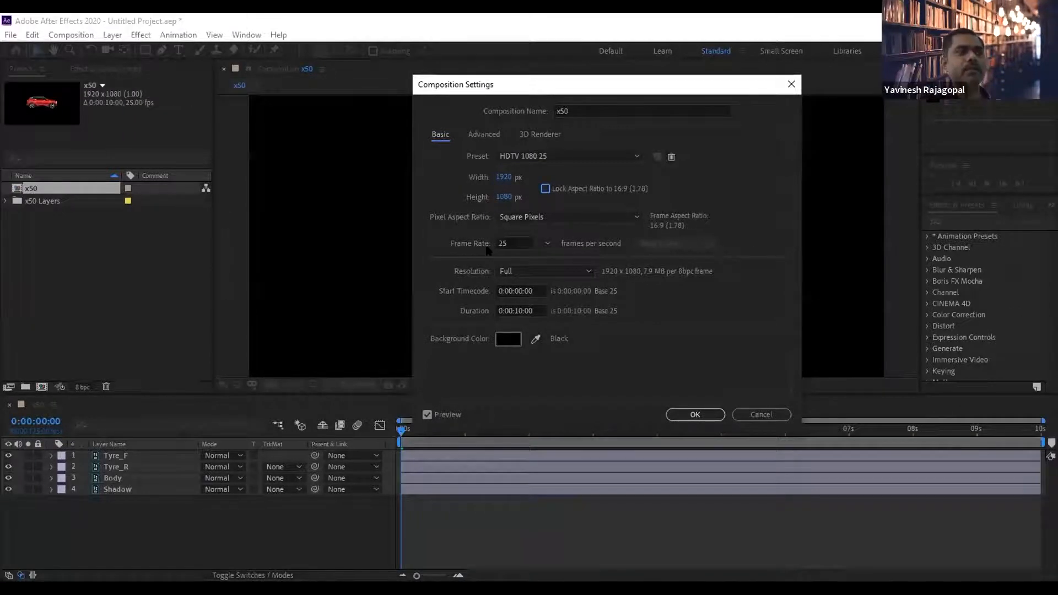
click(518, 310)
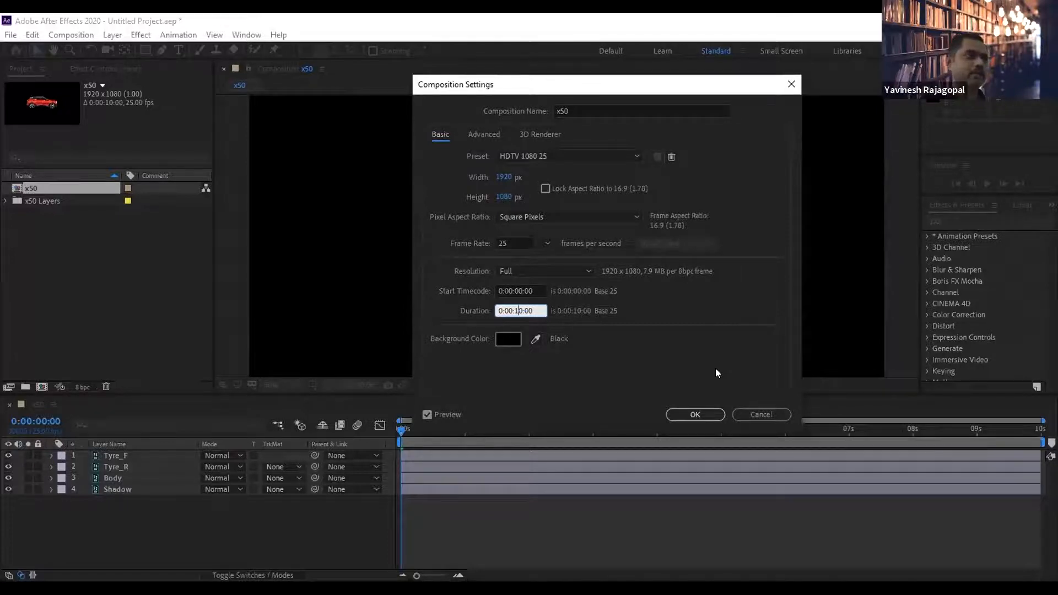
click(697, 413)
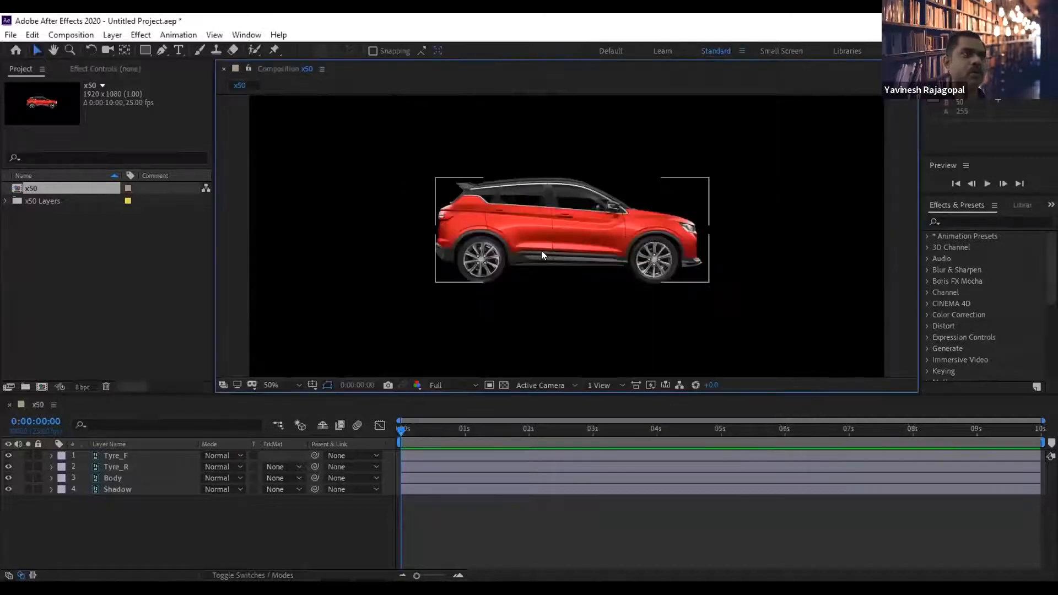
Set the magnification of the x50 composition view to Fit.
key(comma)
key(comma)
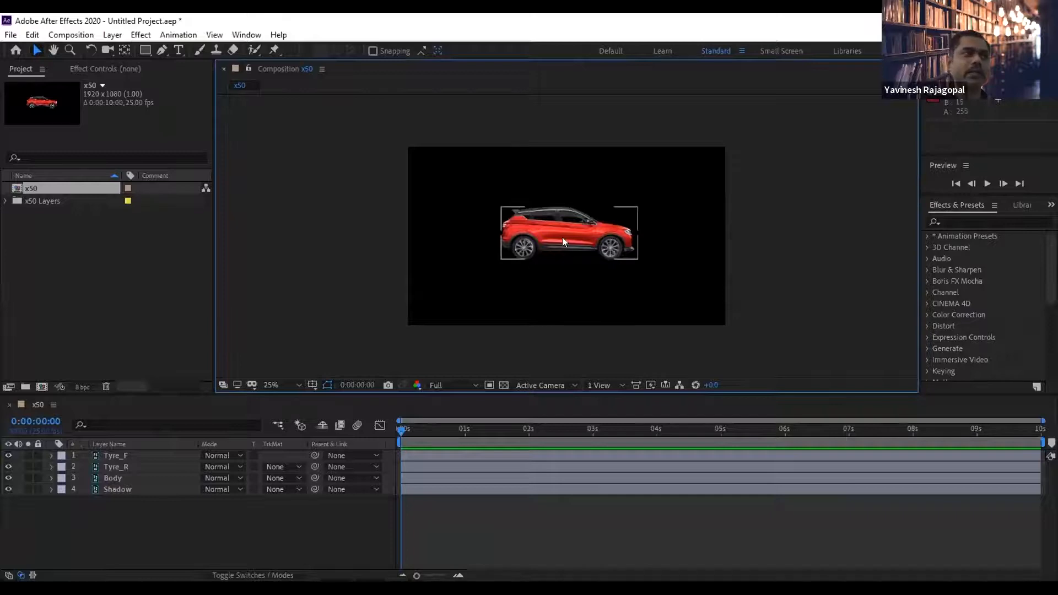
scroll(573, 253, up, 1)
scroll(571, 250, down, 1)
scroll(568, 250, up, 2)
scroll(568, 249, down, 2)
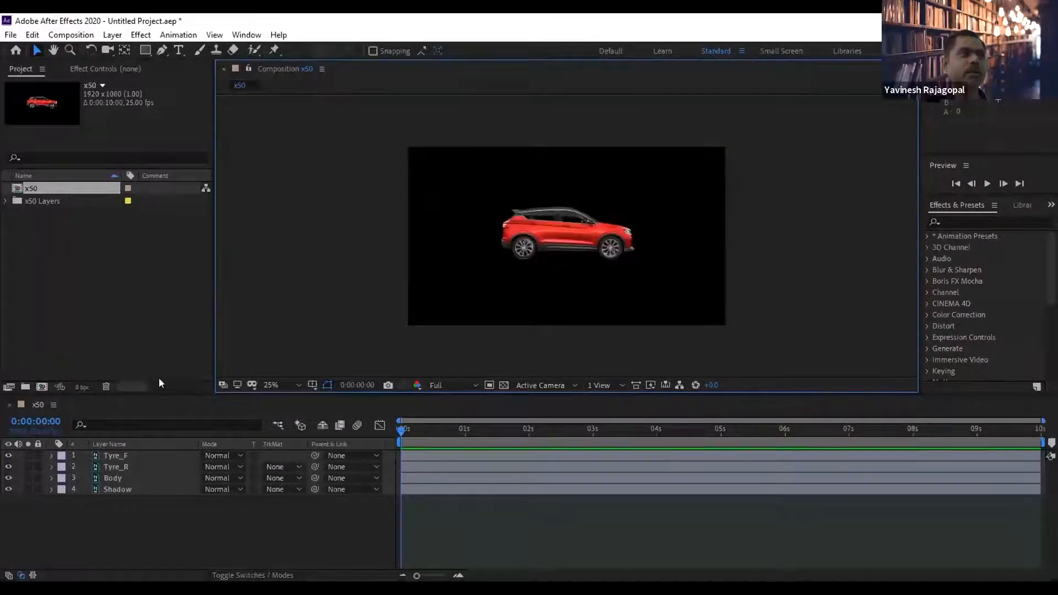
click(277, 383)
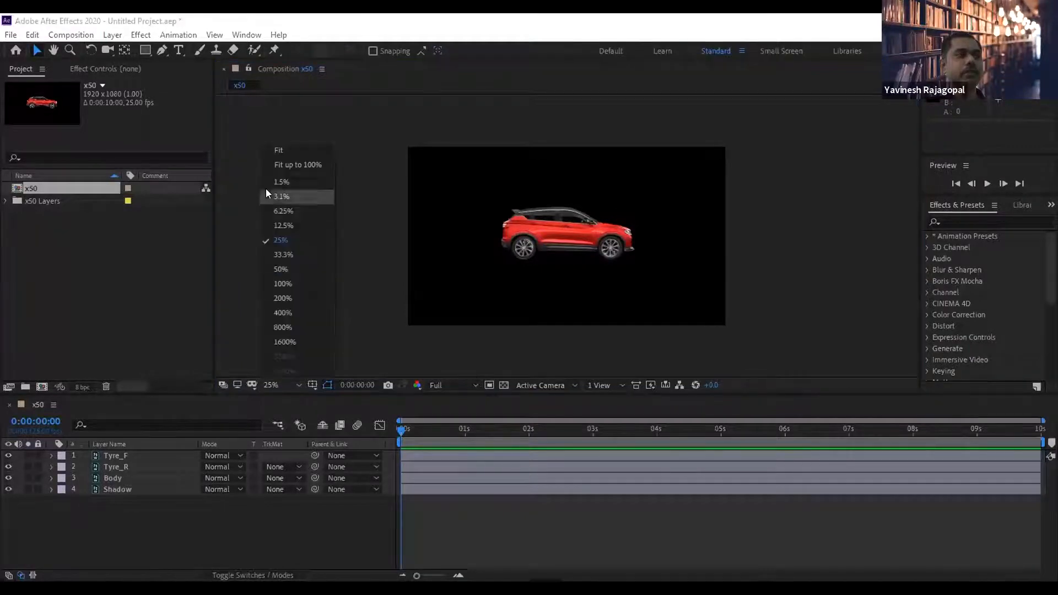
click(285, 149)
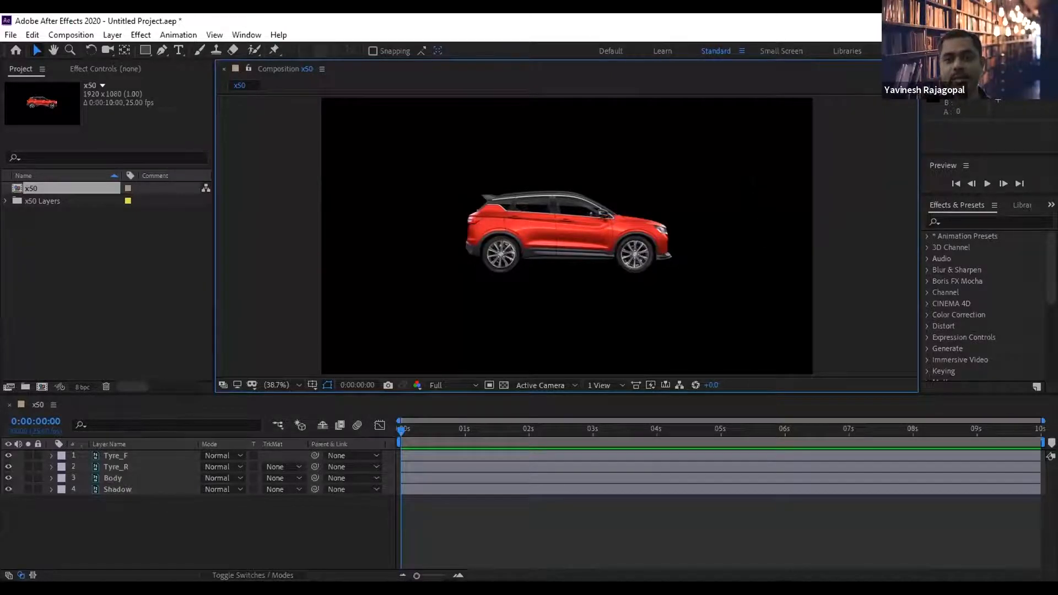
Create a white solid layer of 1920 × 1080 px in the x50 composition.
click(112, 35)
mouse_move(133, 51)
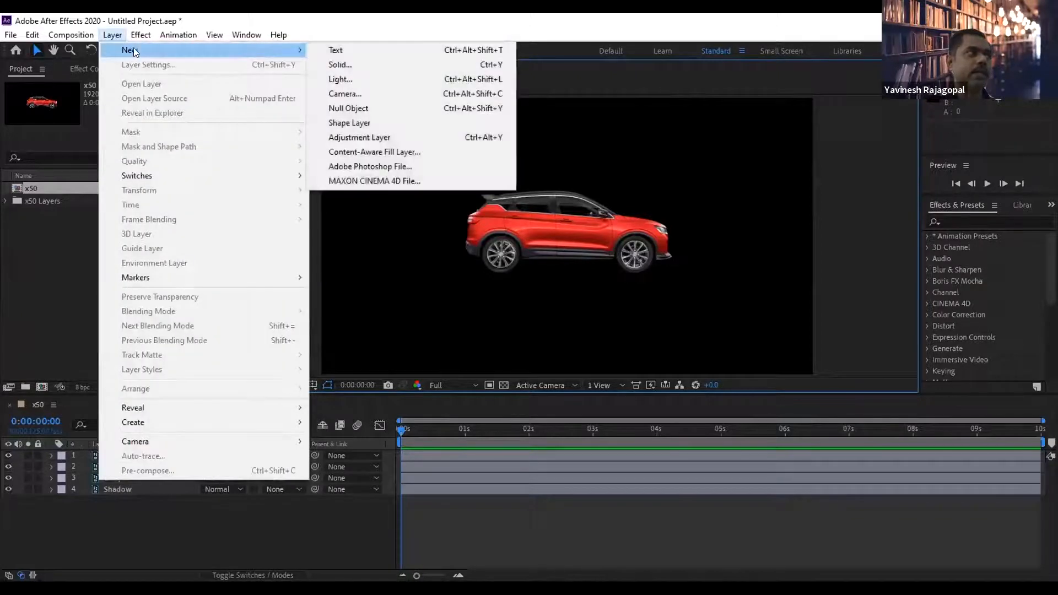
click(363, 65)
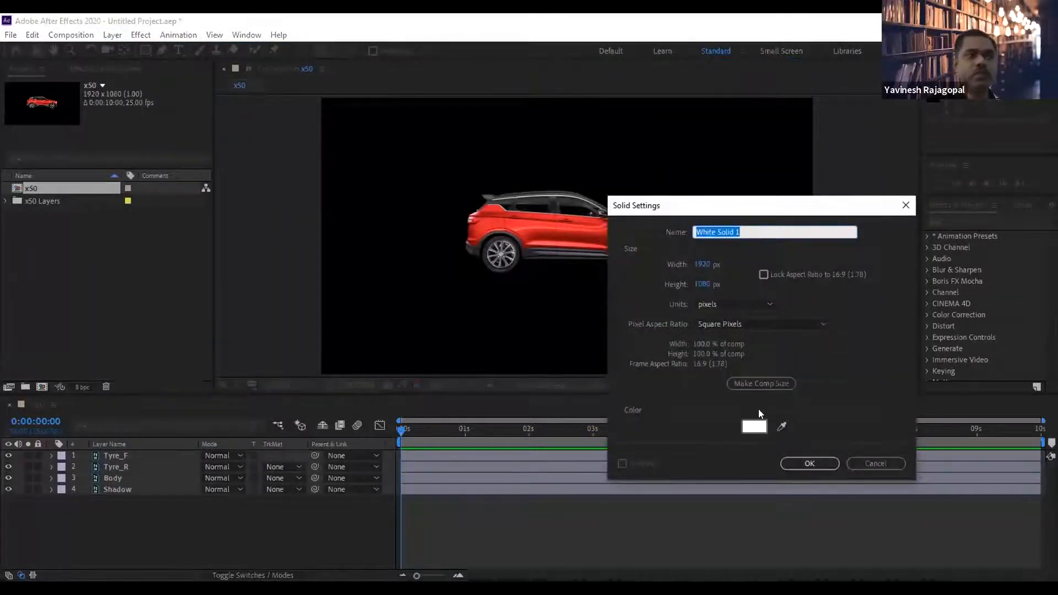
click(753, 426)
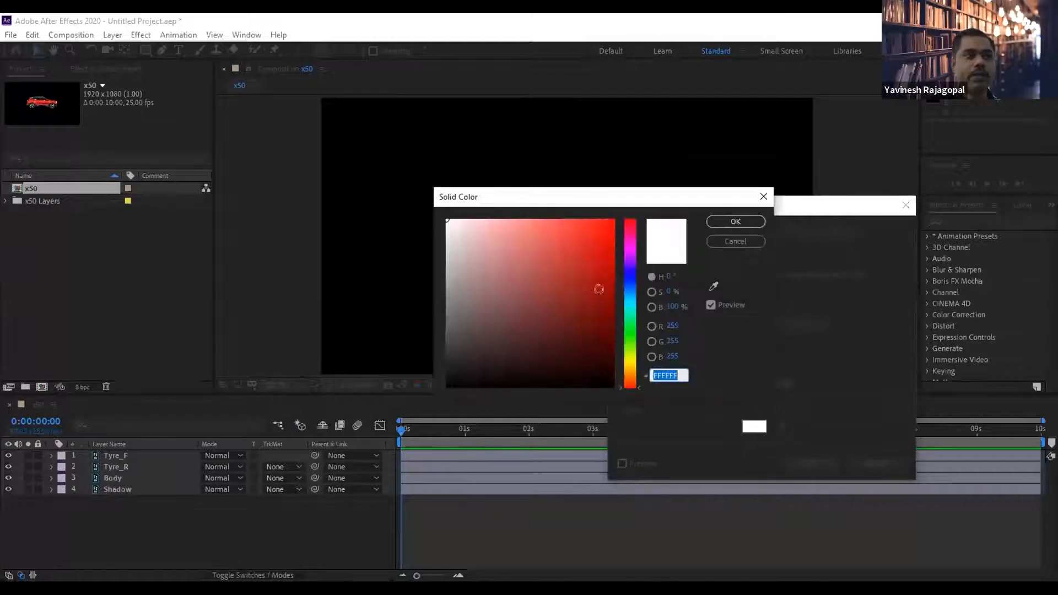
click(735, 222)
click(809, 462)
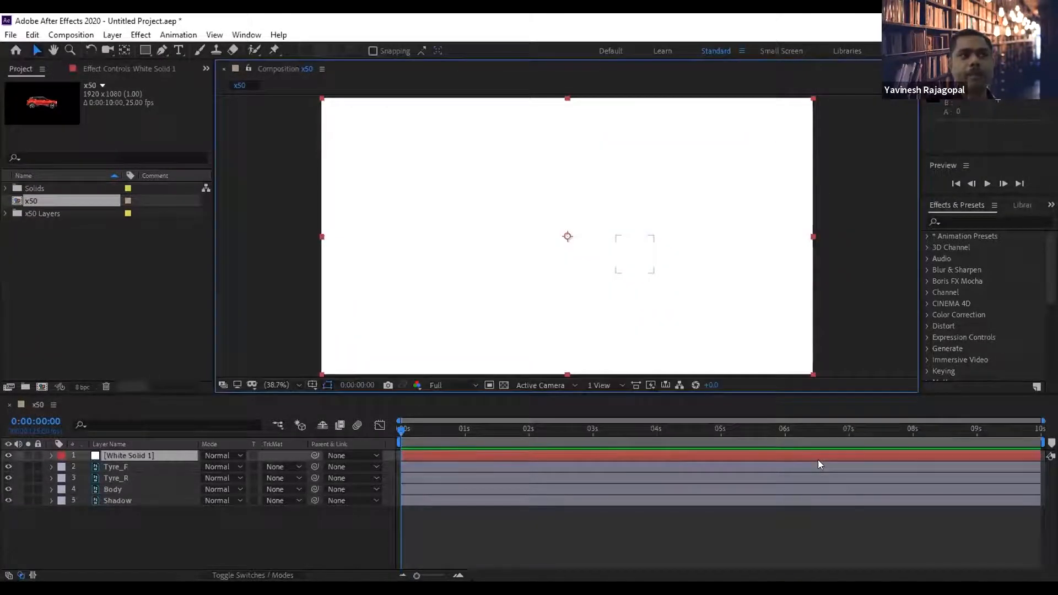
Move the white solid beneath the Shadow layer and delete it from the composition.
click(127, 457)
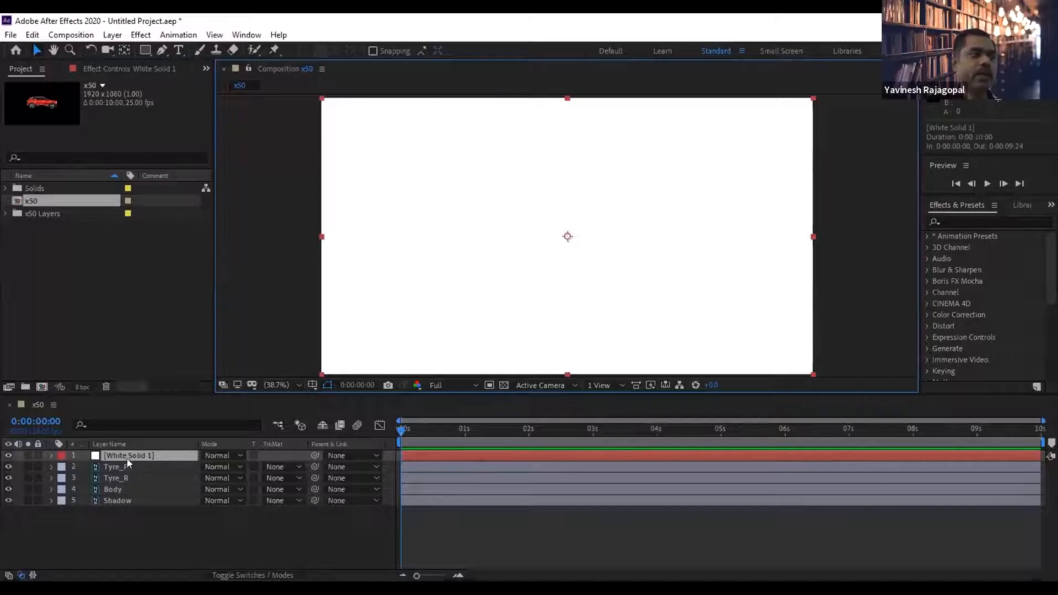
drag(127, 504, 128, 506)
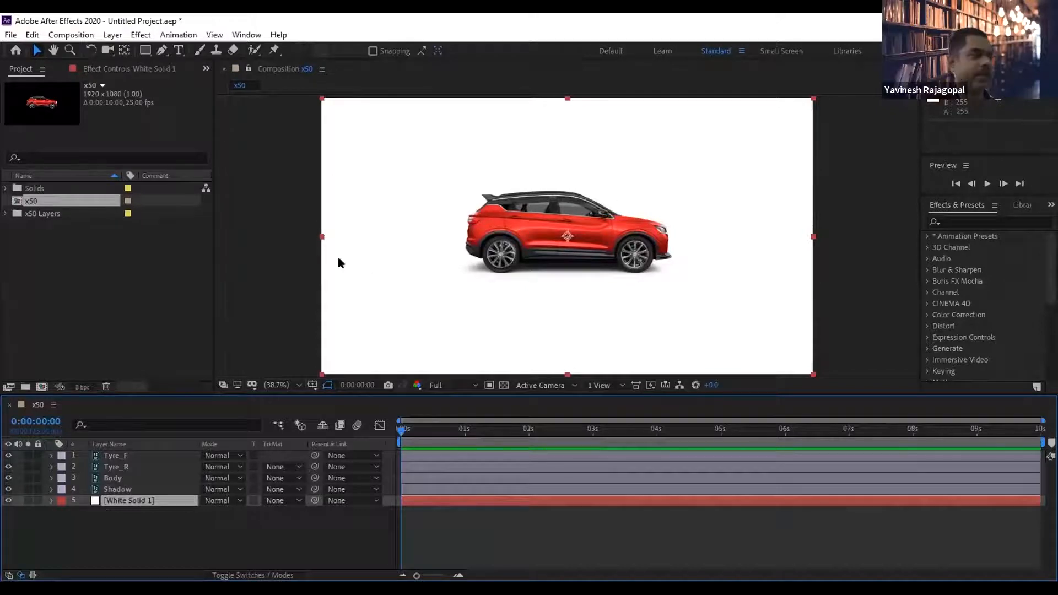
drag(134, 520, 107, 501)
key(Delete)
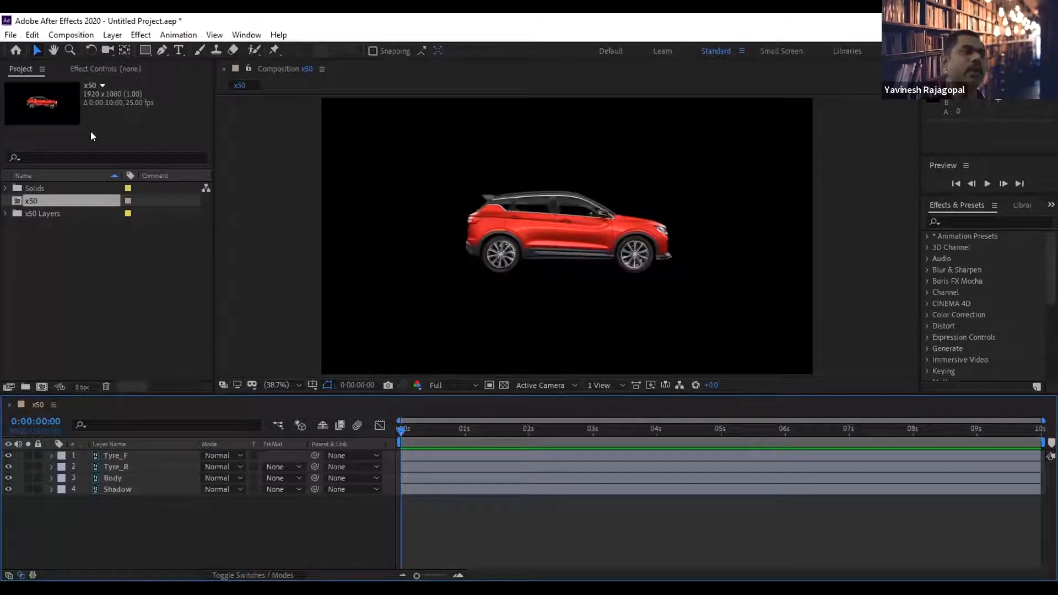
Create a white 1920 × 1080 px solid again and place it beneath the Shadow layer as the background.
click(113, 35)
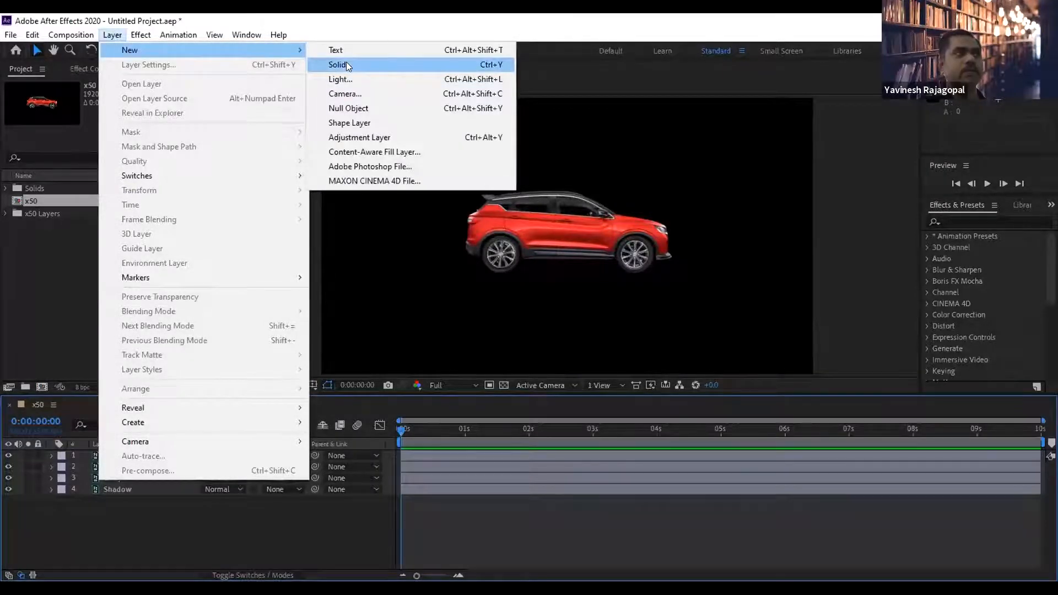
click(347, 65)
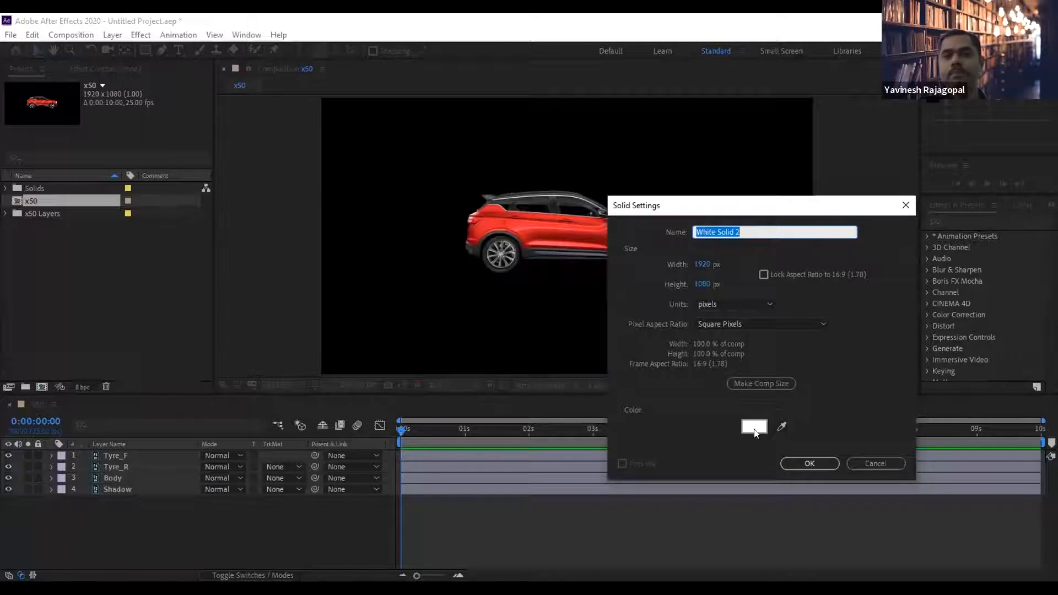
click(797, 460)
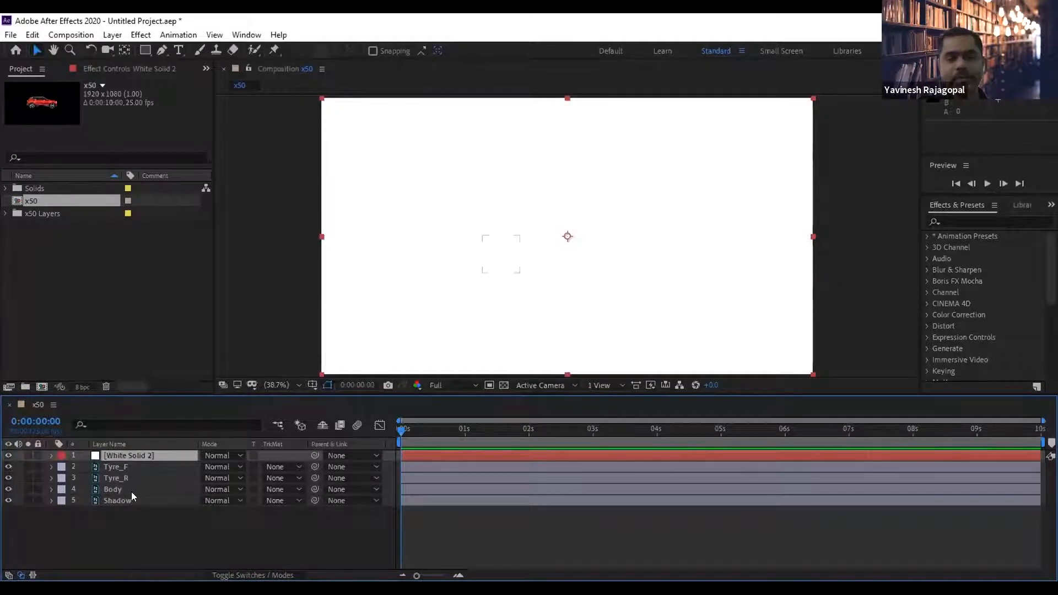
drag(119, 451, 112, 500)
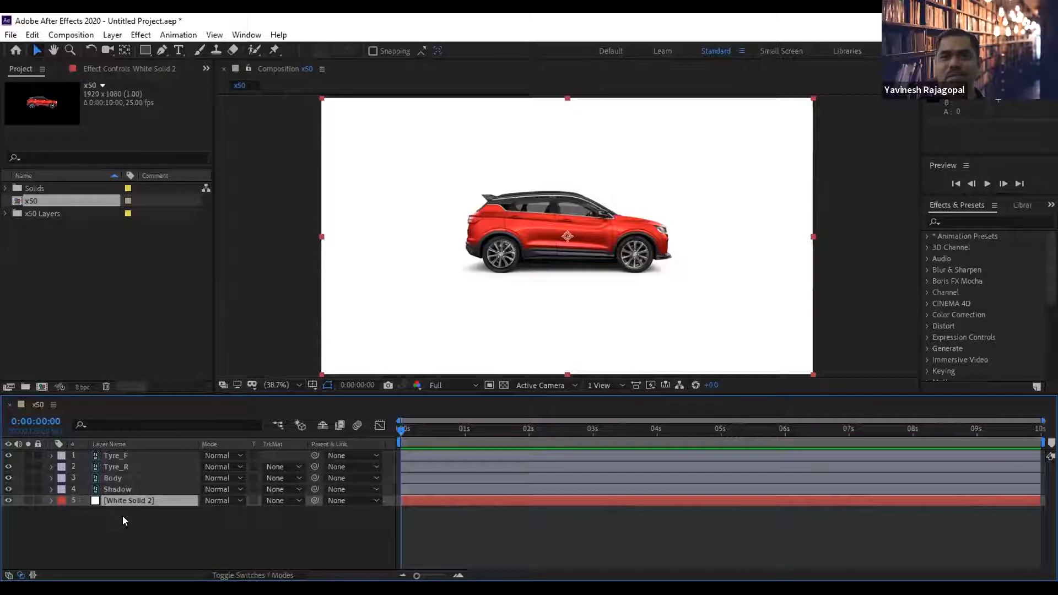
Toggle the Tyre_F layer's visibility off and on, and select it to examine the front wheel in the composition.
click(8, 455)
click(8, 455)
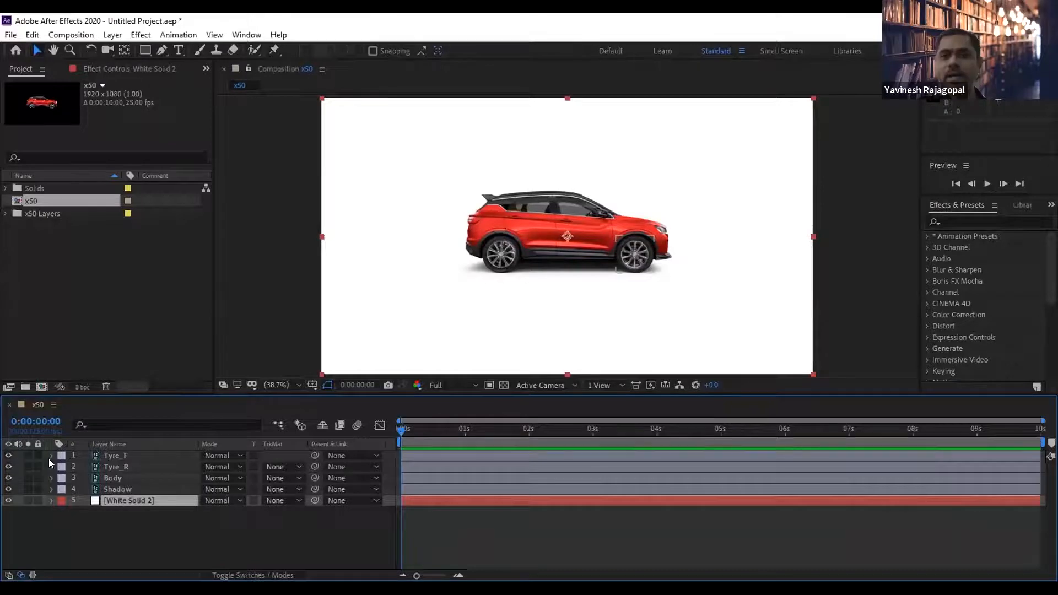
click(120, 455)
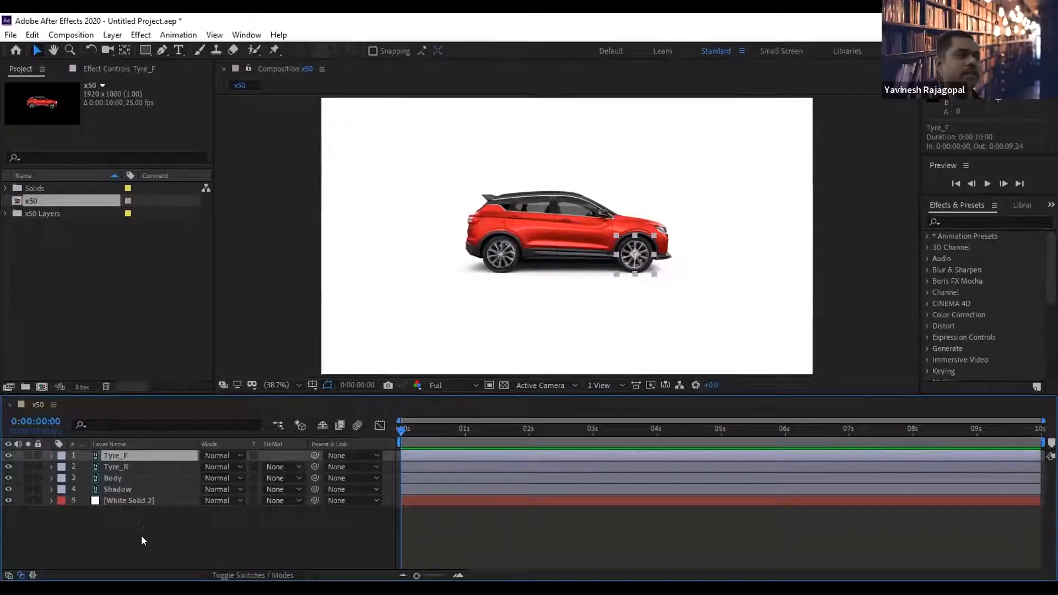
click(141, 518)
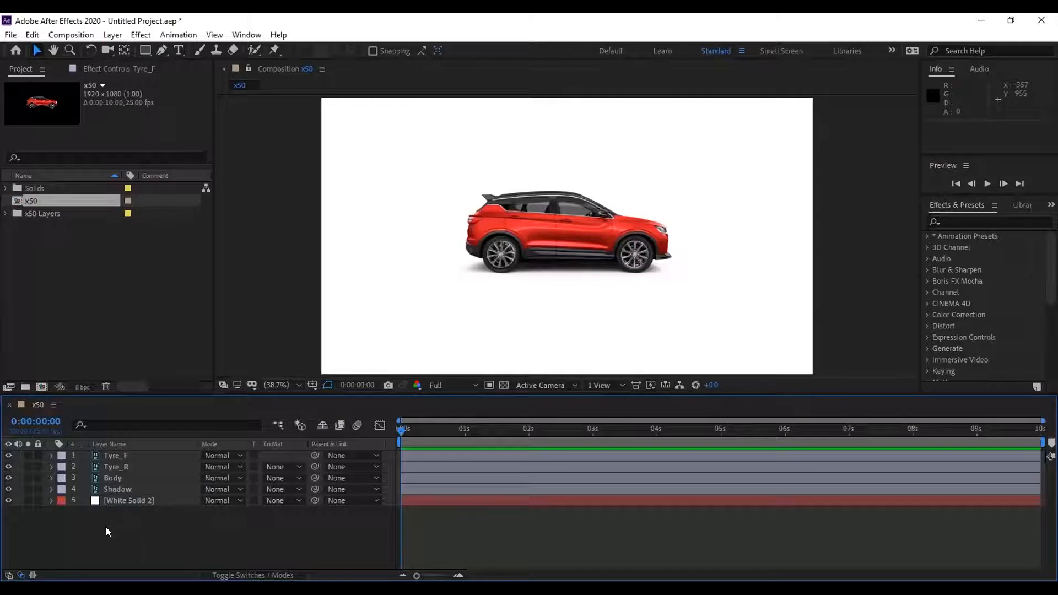
click(117, 455)
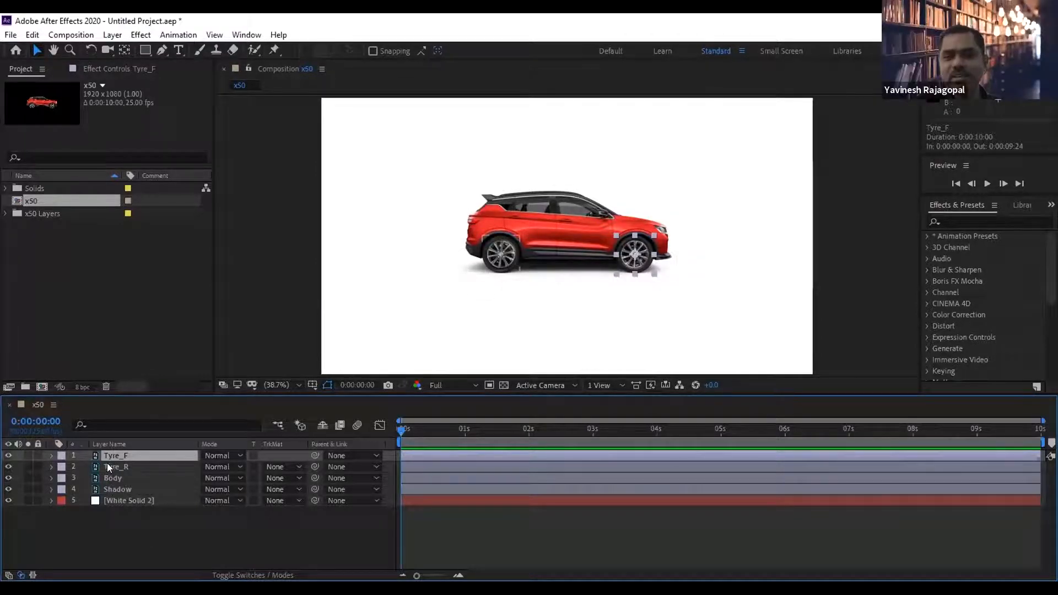
click(138, 539)
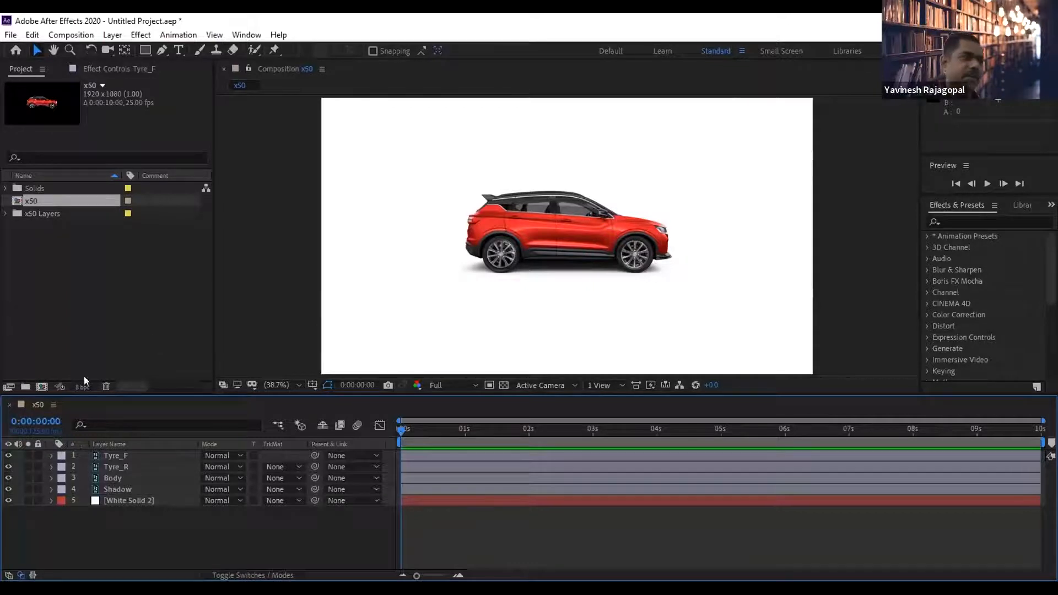
click(122, 499)
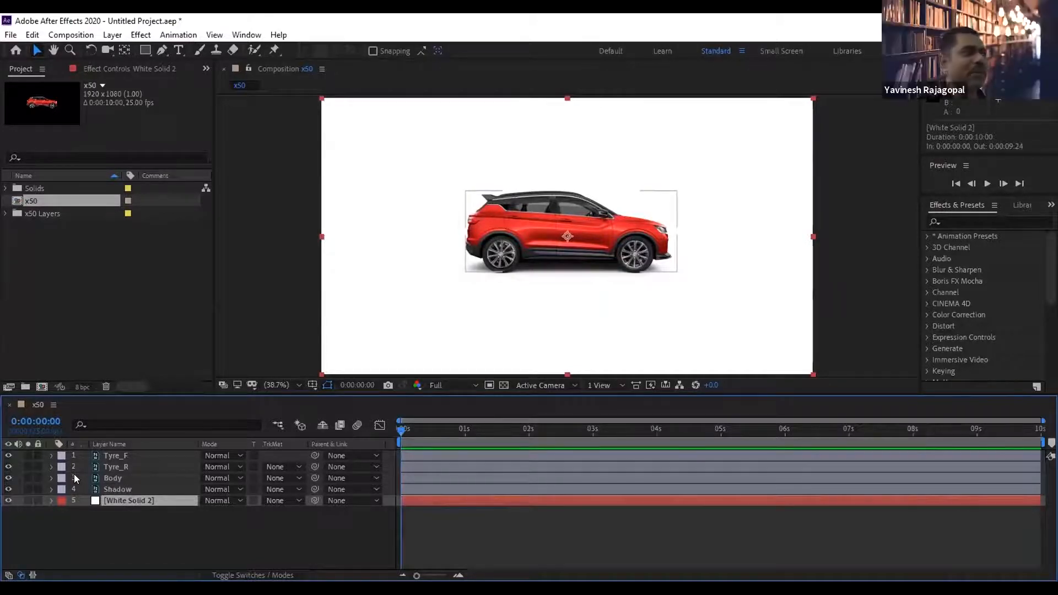
drag(77, 252, 6, 183)
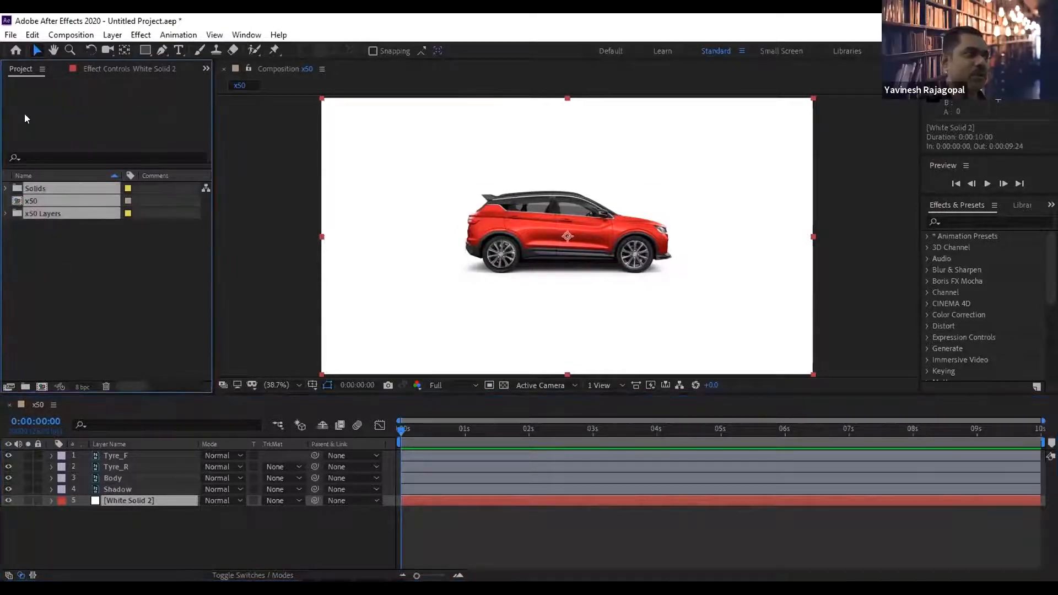
drag(70, 256, 4, 165)
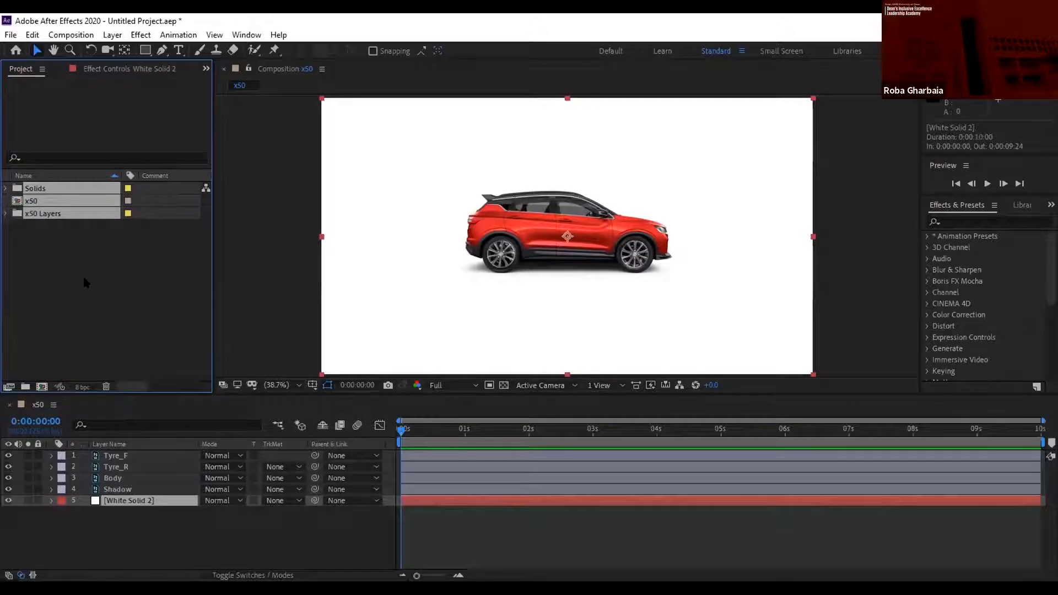
click(145, 528)
Change the background solid's colour from white to royal blue, 0048FF.
click(120, 500)
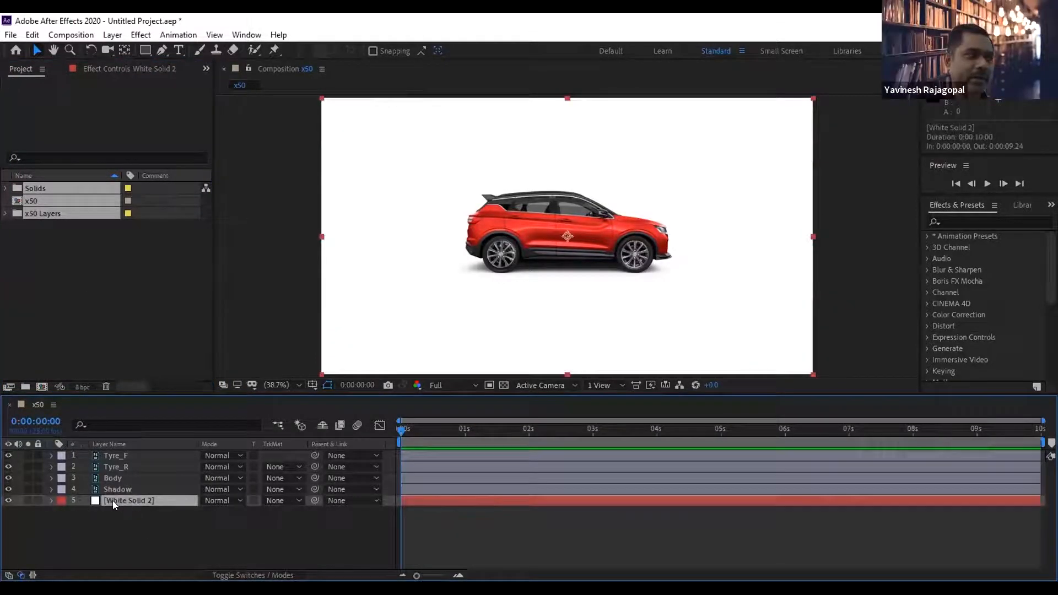
click(112, 35)
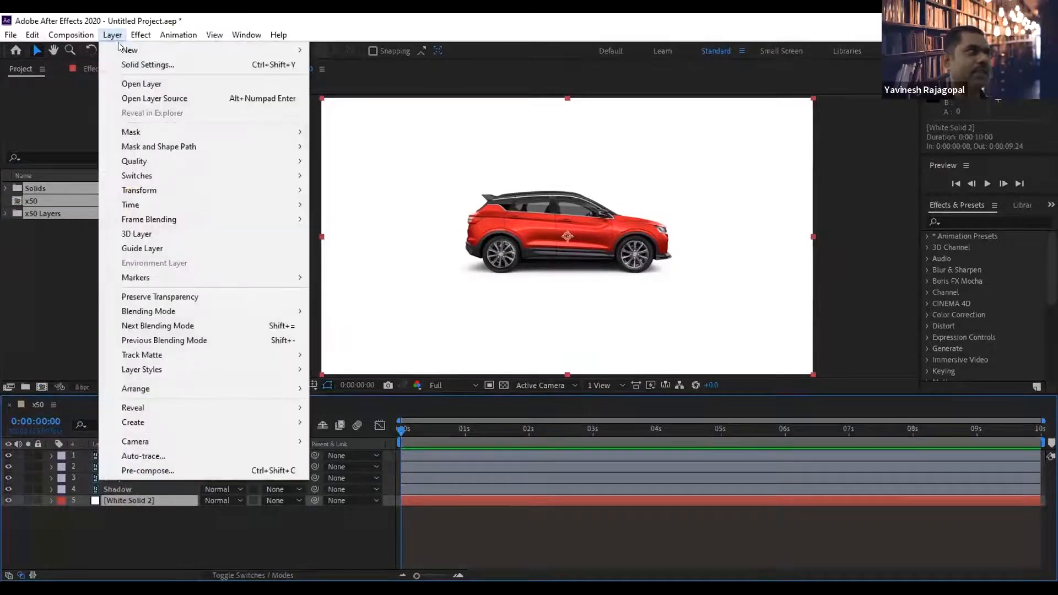
click(149, 65)
click(769, 467)
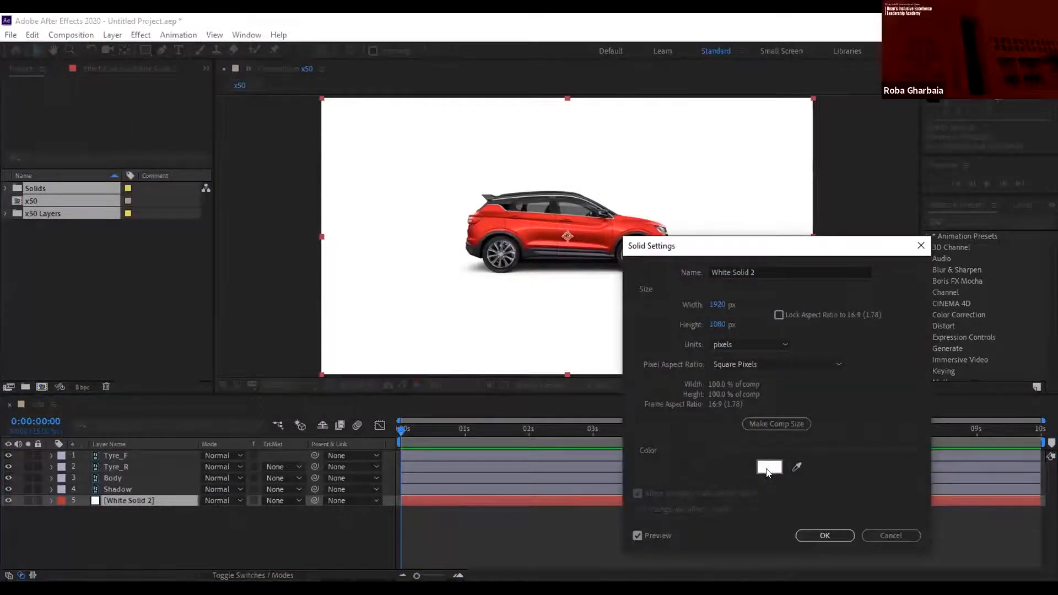
text(0048FF)
key(Tab)
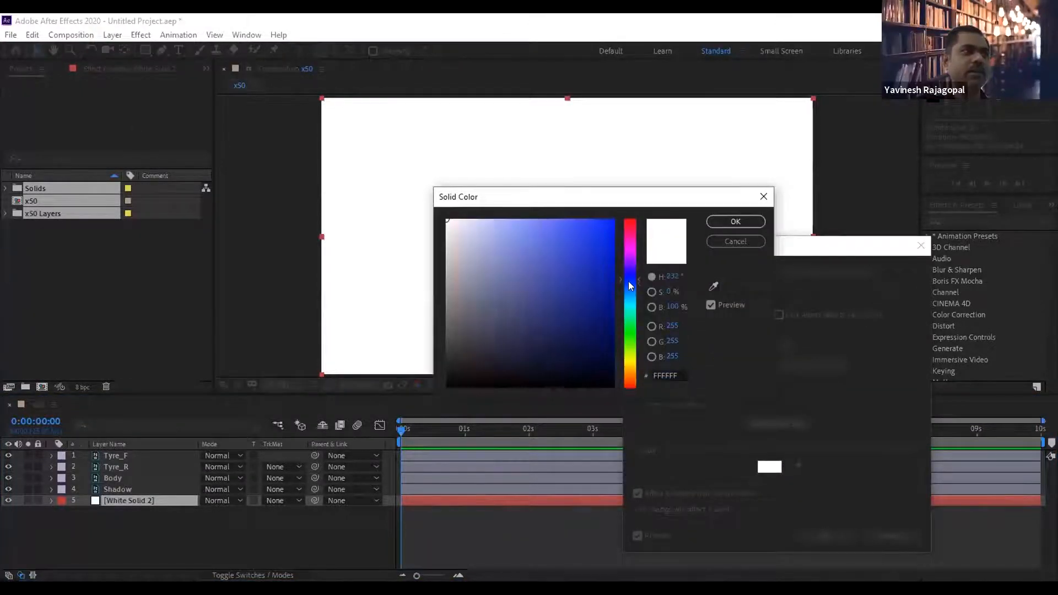
click(733, 222)
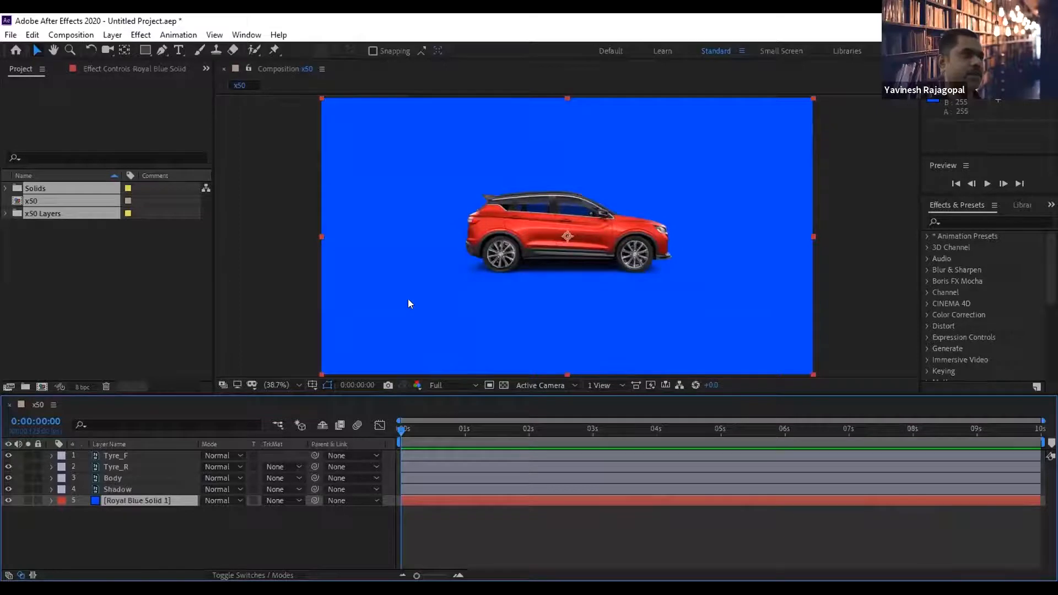
Undo the background solid's colour change and leave no layer selected.
click(121, 525)
key(ctrl+z)
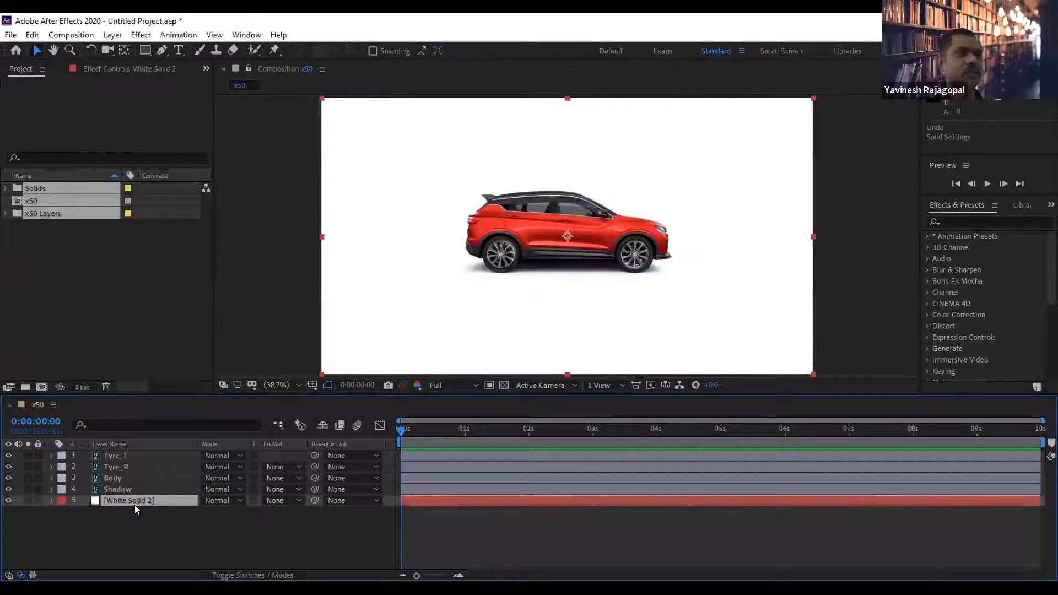
click(147, 524)
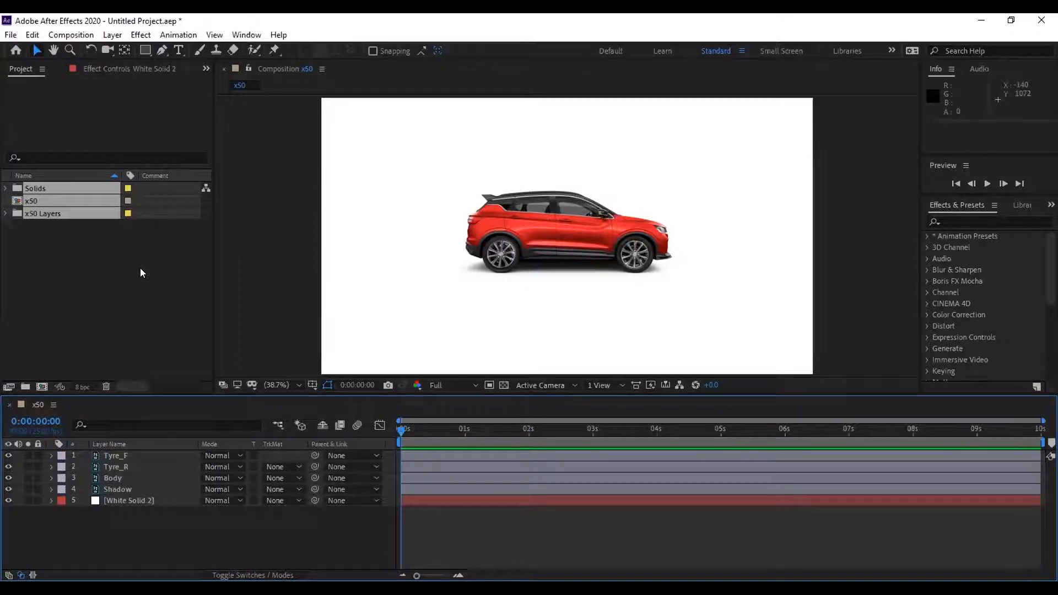
click(119, 501)
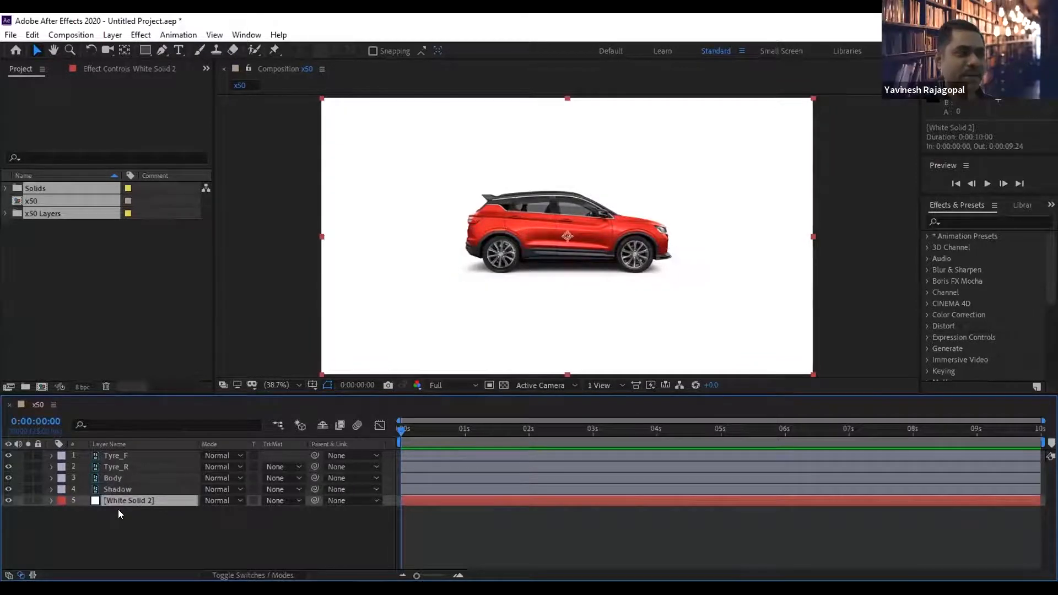
click(118, 512)
click(119, 496)
click(112, 522)
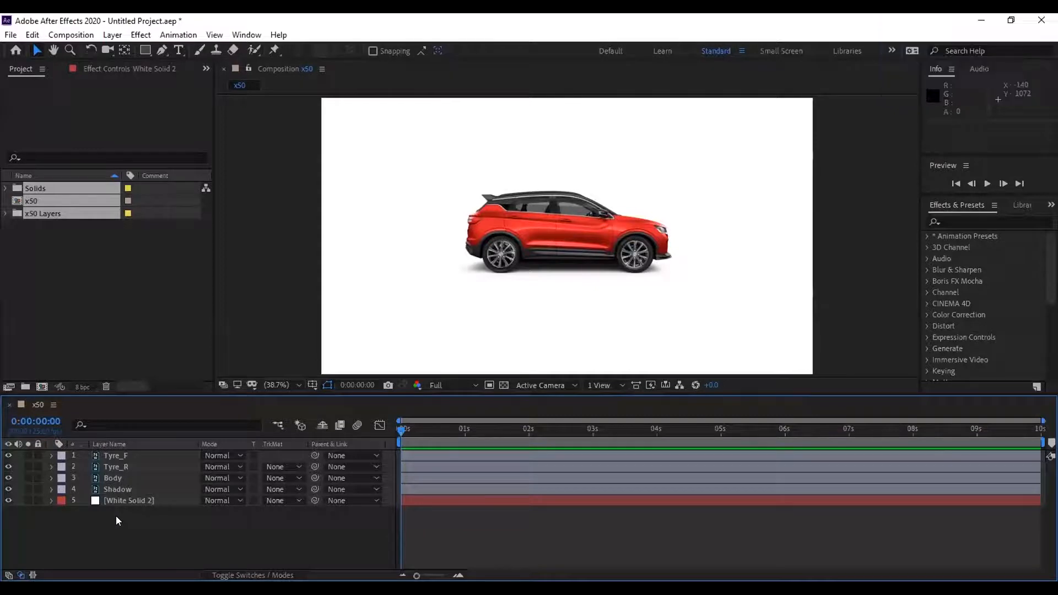
click(277, 385)
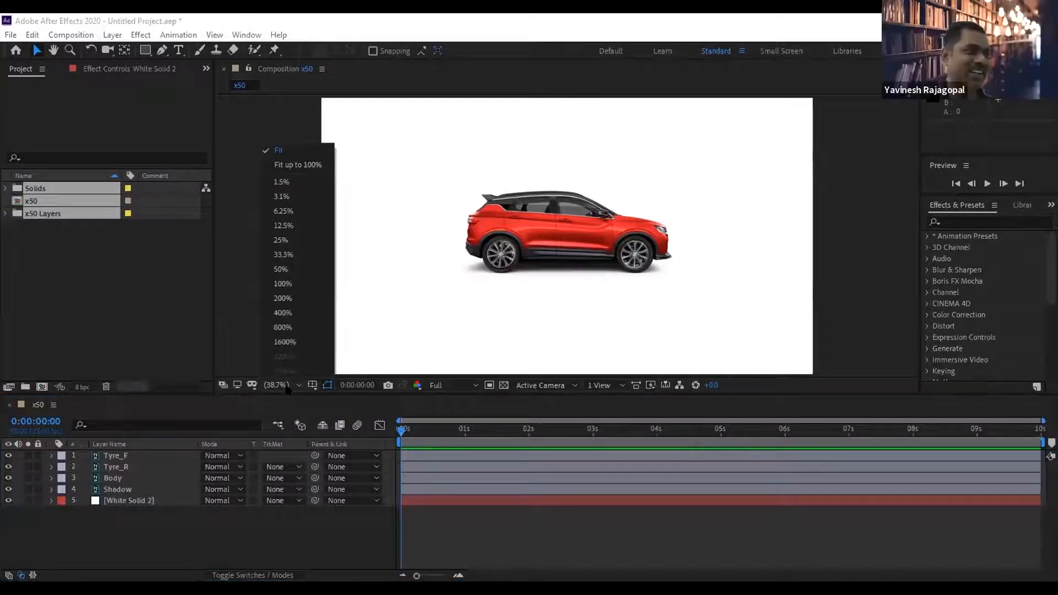
click(278, 151)
click(282, 385)
click(277, 148)
scroll(565, 236, up, 7)
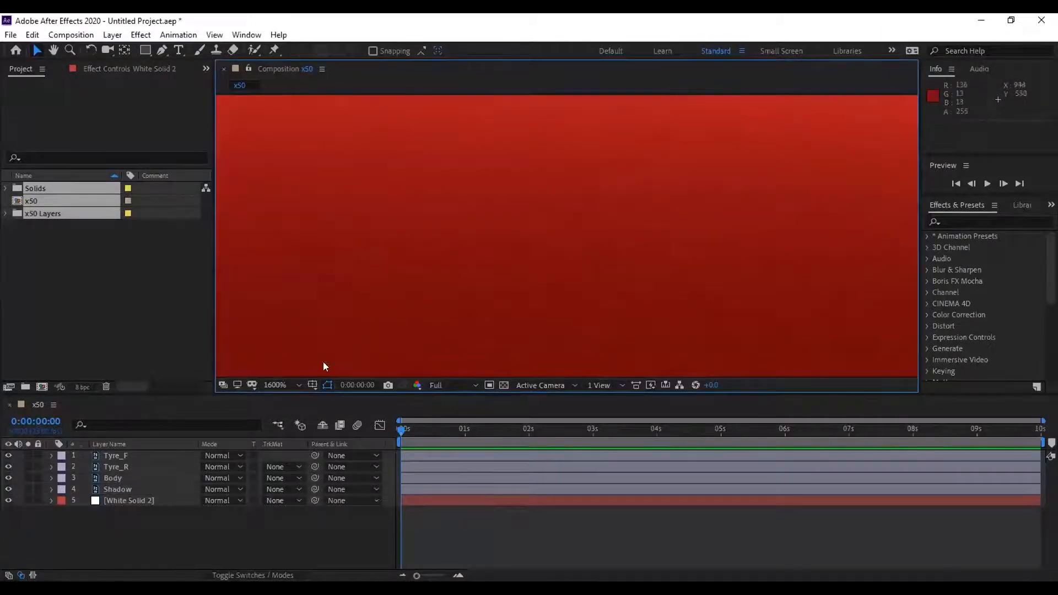
click(291, 384)
click(287, 153)
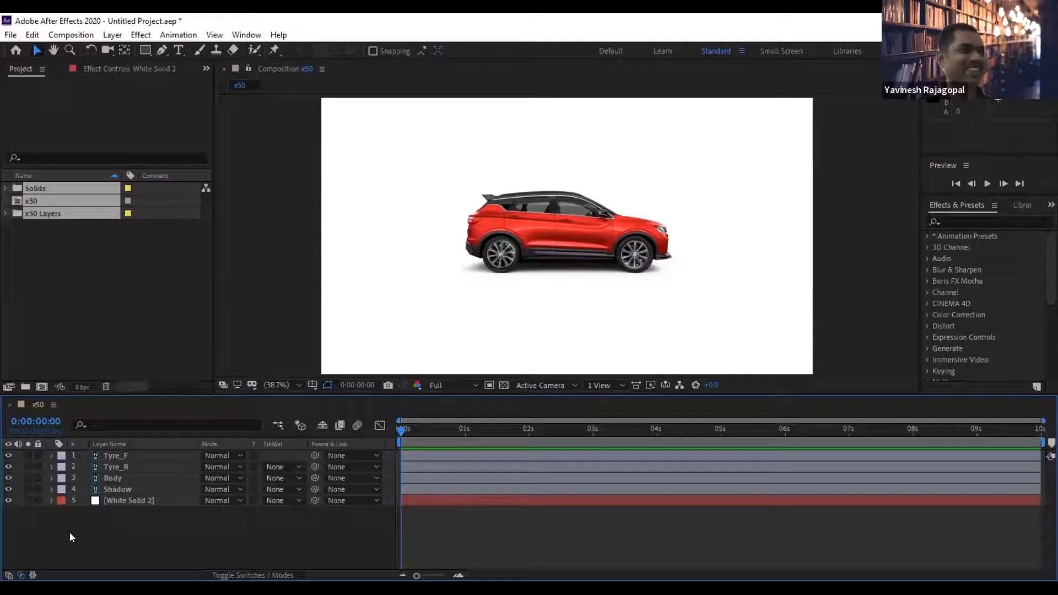
Hide the Tyre_F and Tyre_R layers and show them again to examine the front wheel up close.
drag(8, 455, 8, 466)
key(period)
key(period)
key(period)
key(period)
drag(772, 262, 568, 247)
key(period)
key(period)
key(v)
click(8, 467)
click(8, 456)
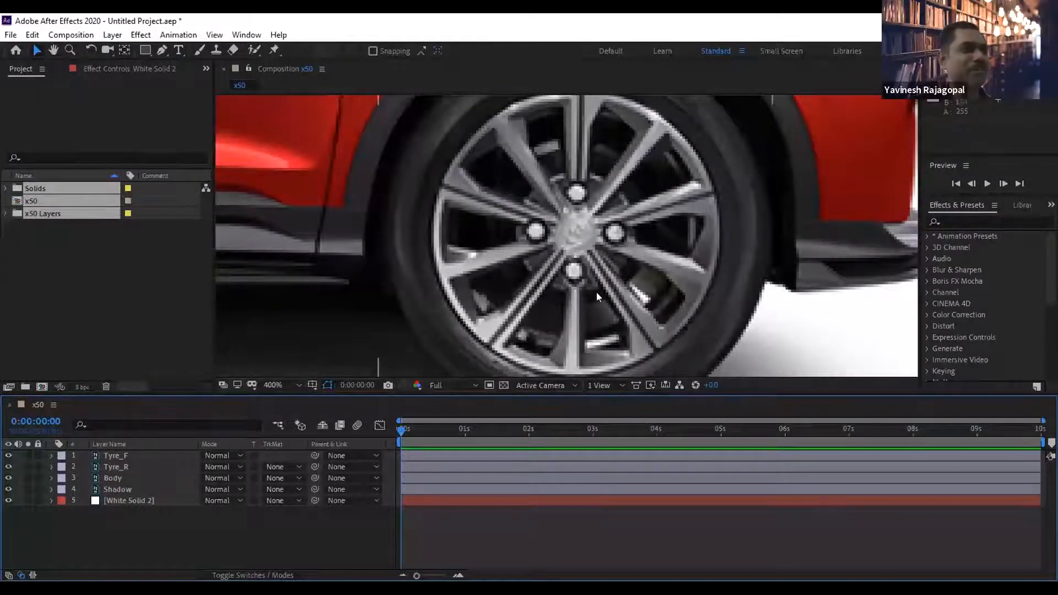
Compare the front wheel with both tyre layers hidden and shown once more, and fit the whole composition in the viewer.
key(comma)
drag(8, 455, 8, 467)
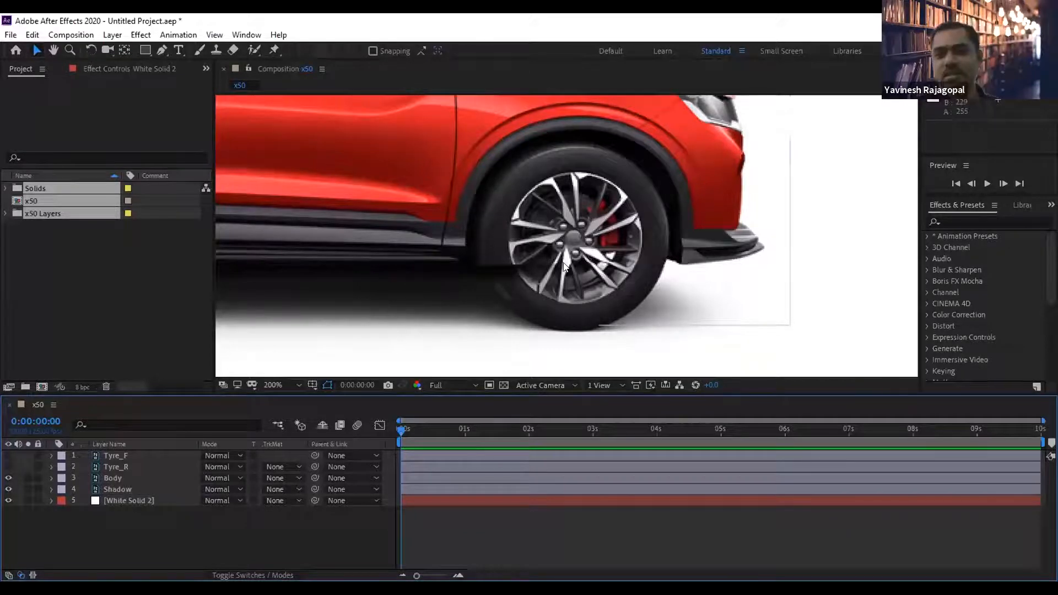
drag(8, 467, 9, 455)
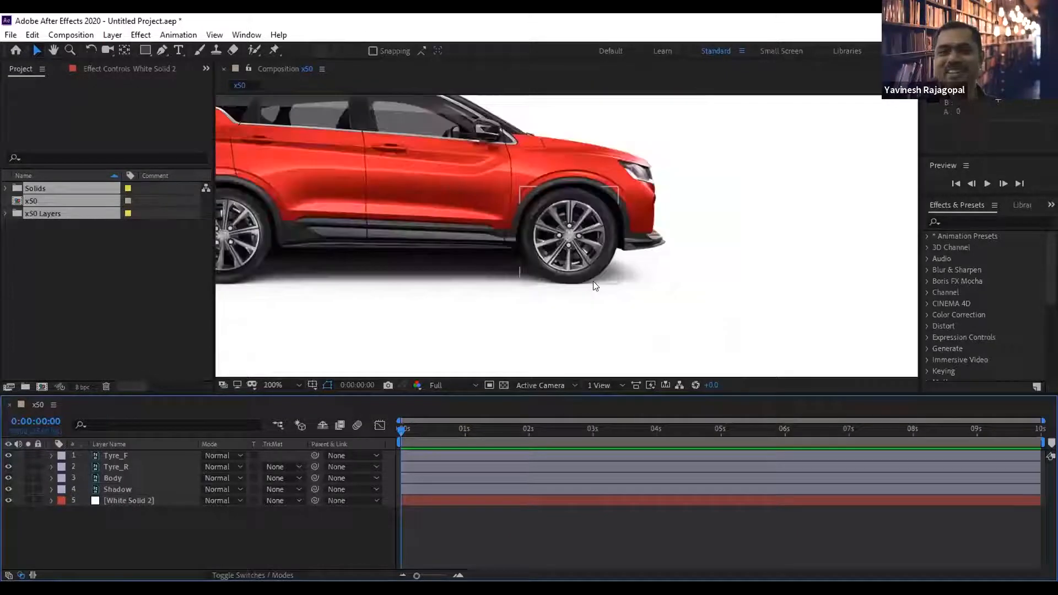
key(comma)
key(comma)
key(comma)
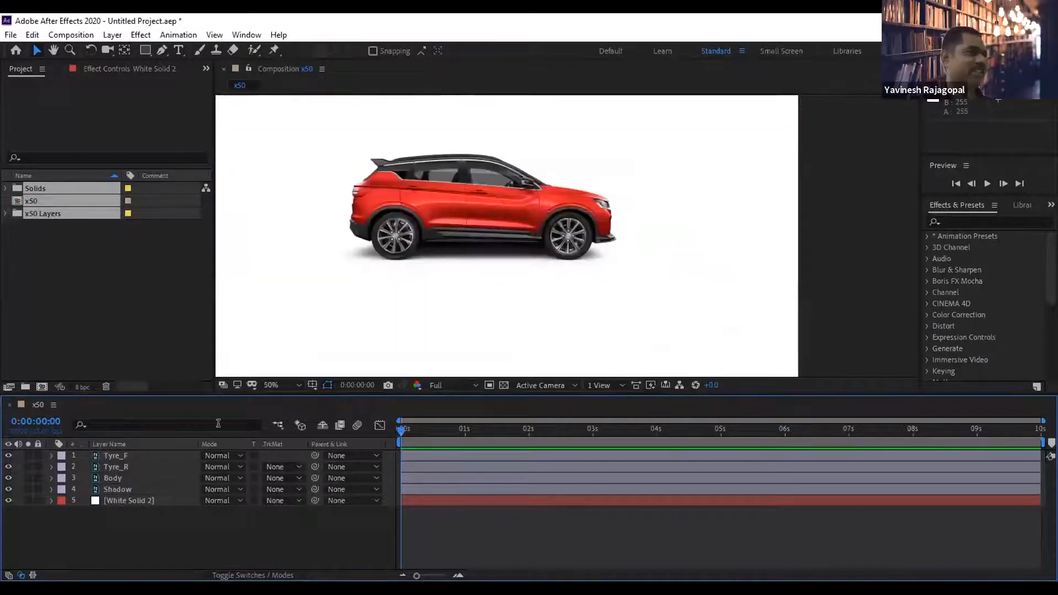
click(270, 385)
click(277, 147)
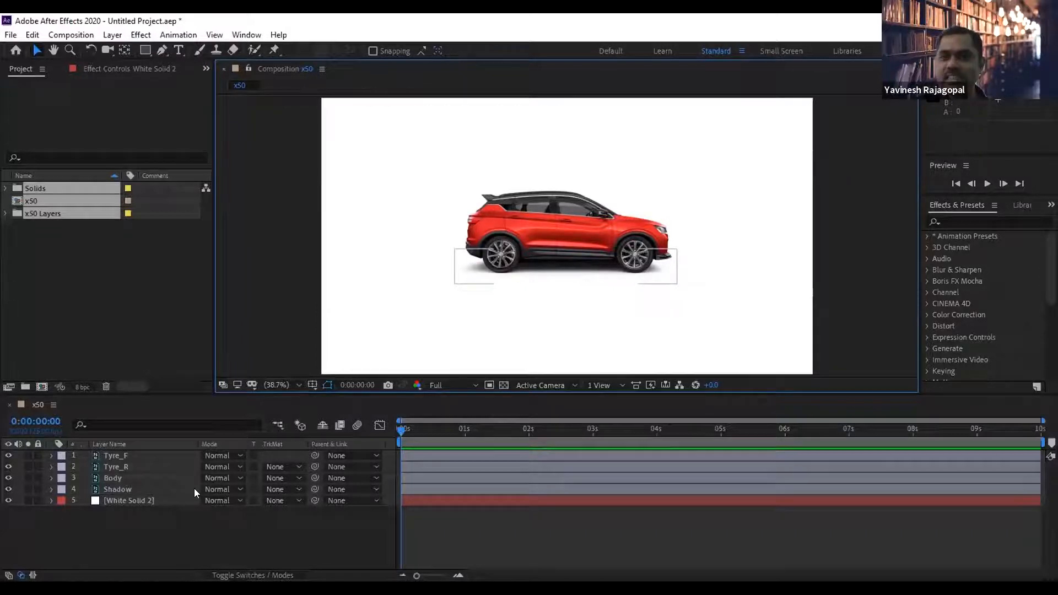
click(123, 555)
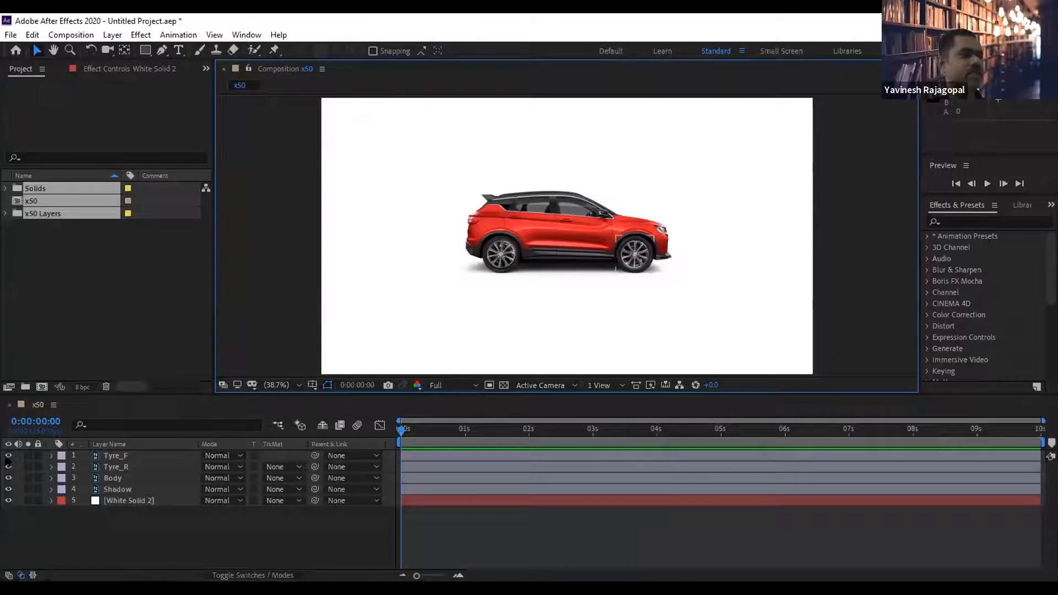
Hide the four car layers above the white solid and examine Shadow and Body by switching their visibility.
drag(8, 456, 8, 477)
click(7, 489)
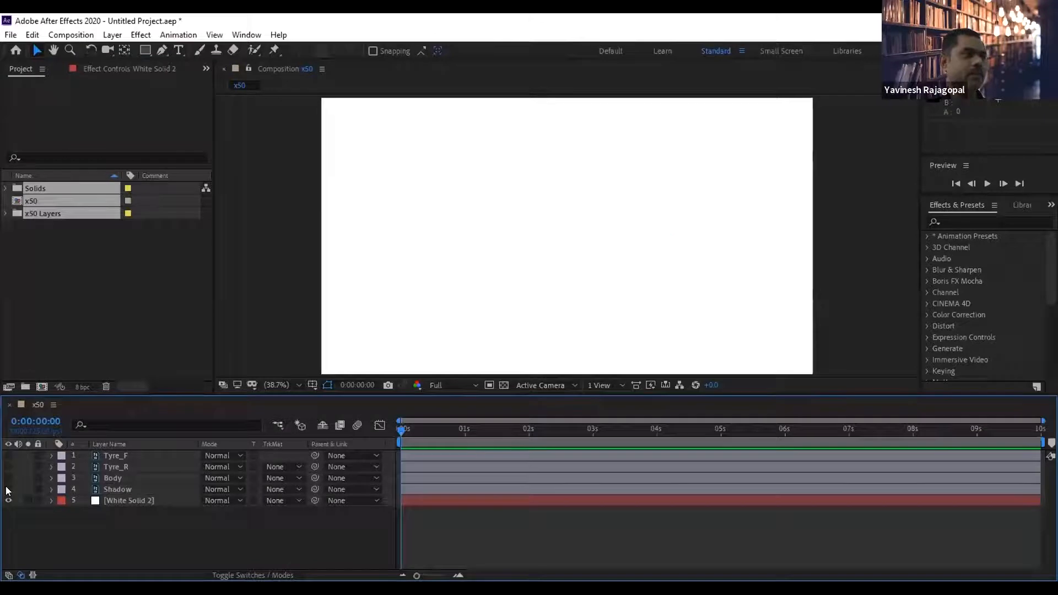
drag(8, 489, 7, 478)
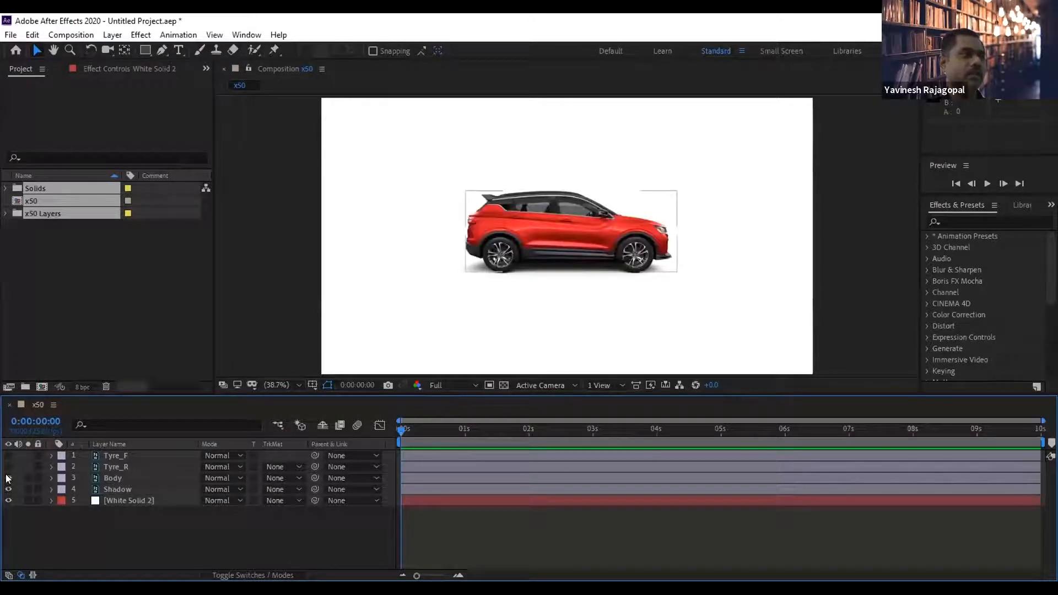
click(8, 478)
click(8, 489)
click(7, 479)
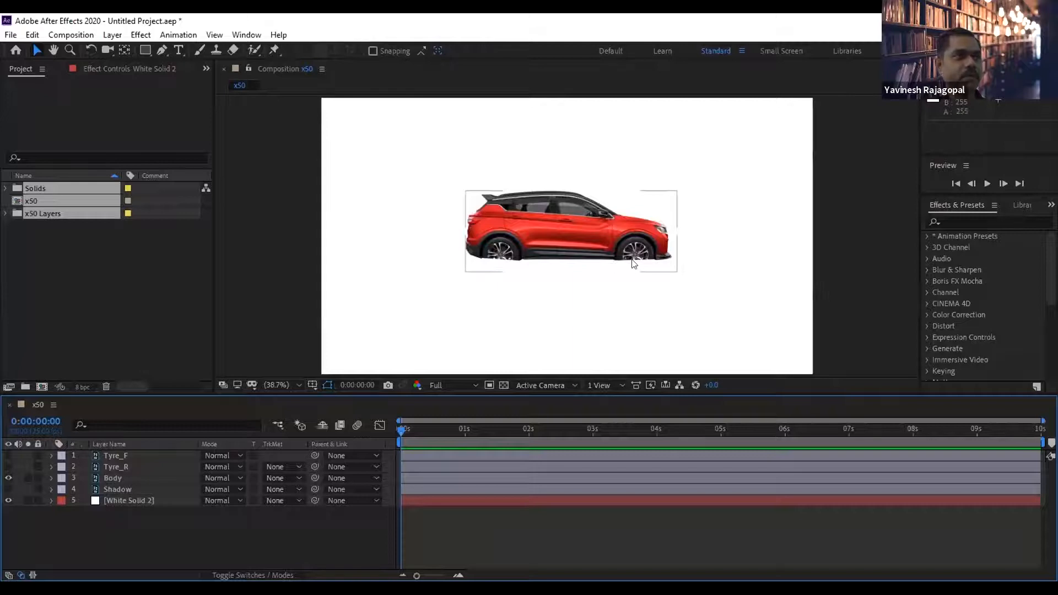
View the Tyre_R and Tyre_F layers one at a time with the Body hidden, and make all car layers visible again.
click(7, 478)
click(7, 467)
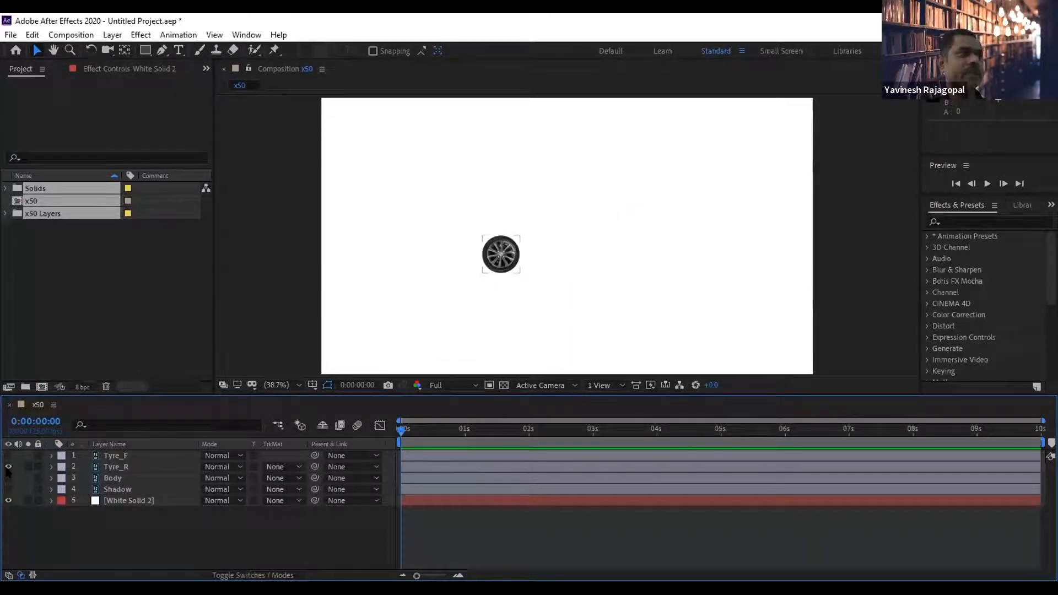
click(8, 467)
click(7, 456)
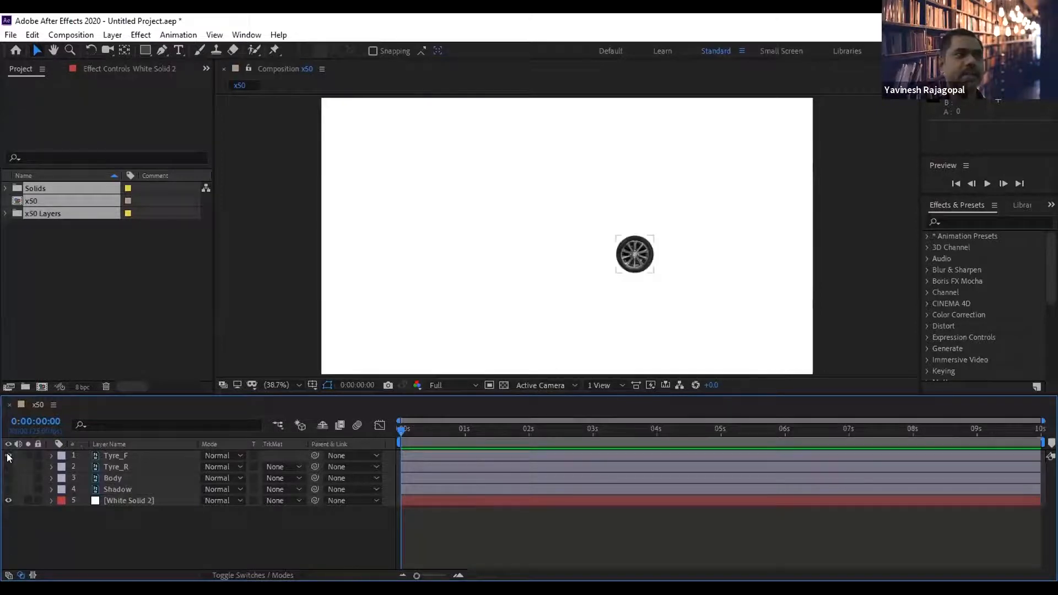
click(8, 467)
click(8, 478)
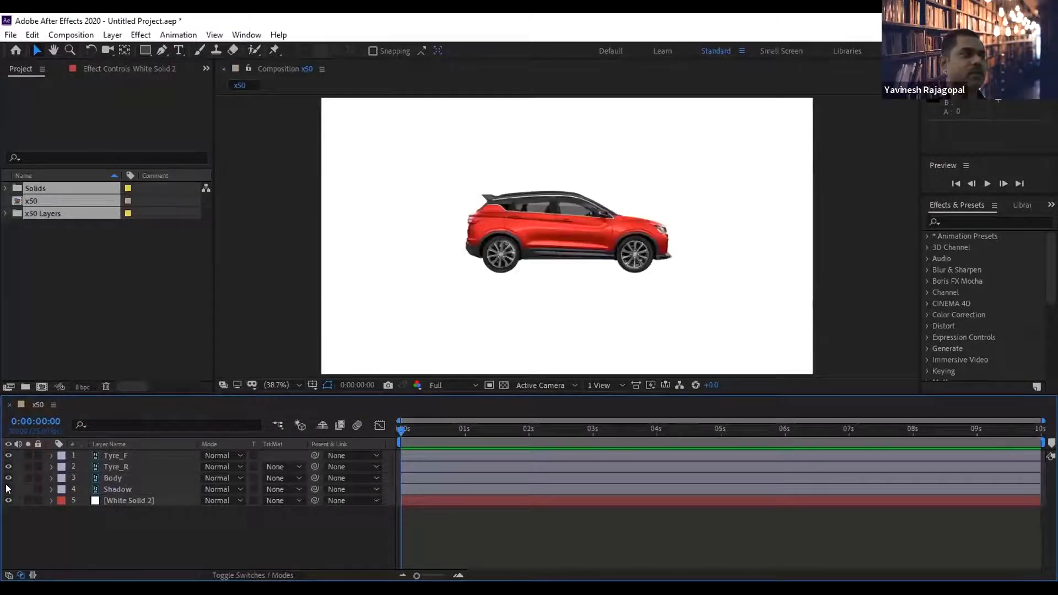
click(6, 488)
drag(7, 488, 6, 459)
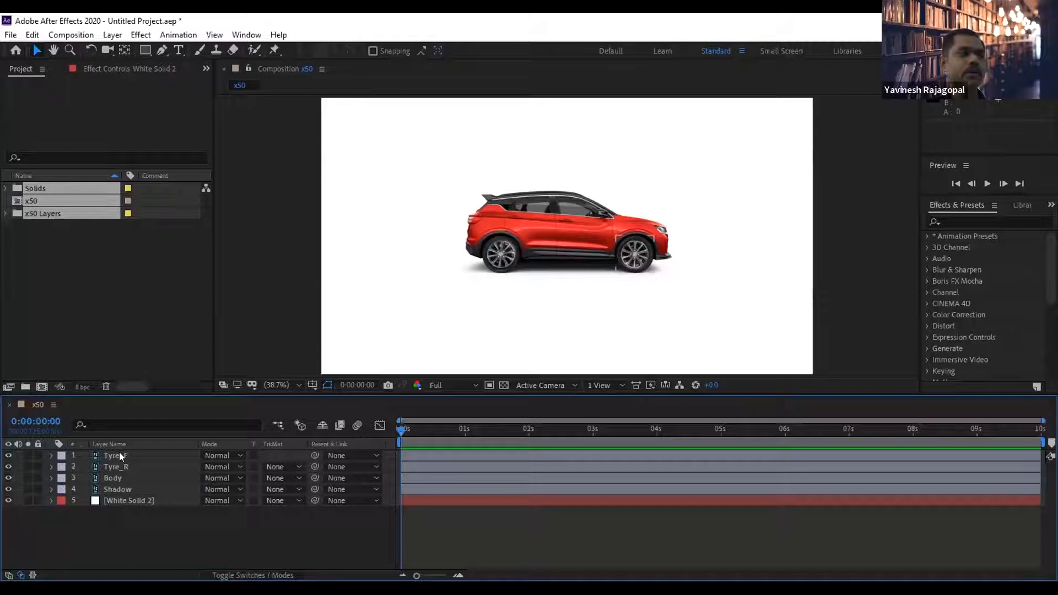
Solo the Tyre_F and Tyre_R layers to view only the wheels, and turn both solo switches off again.
click(27, 454)
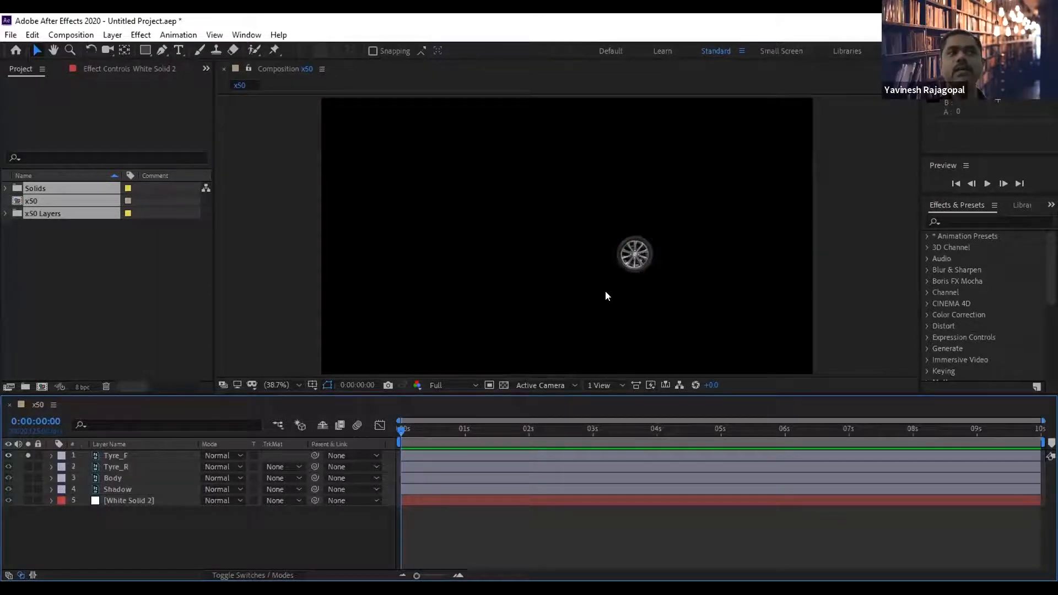
click(27, 466)
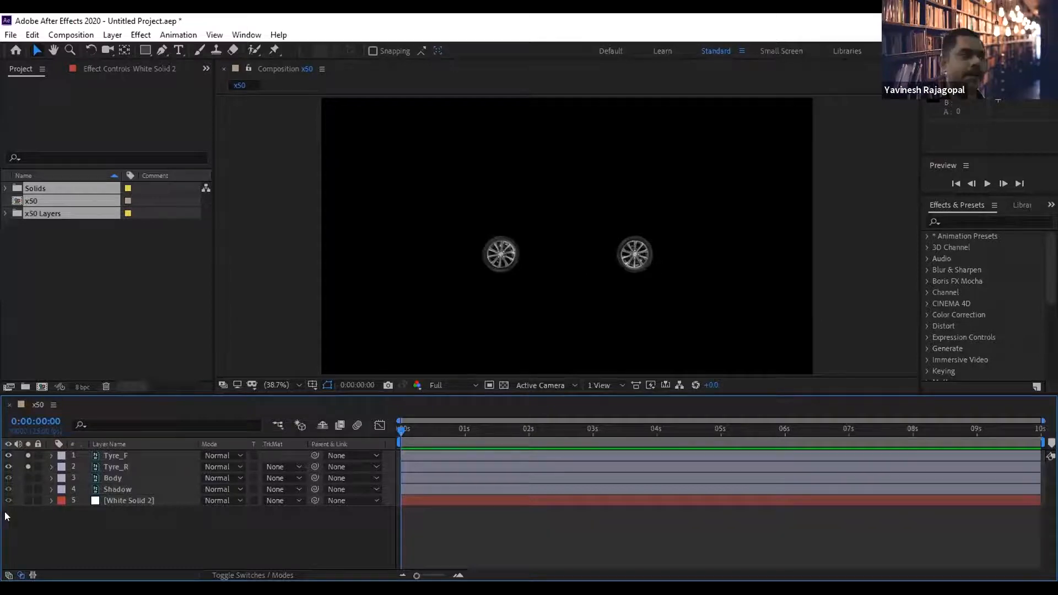
click(28, 455)
click(28, 466)
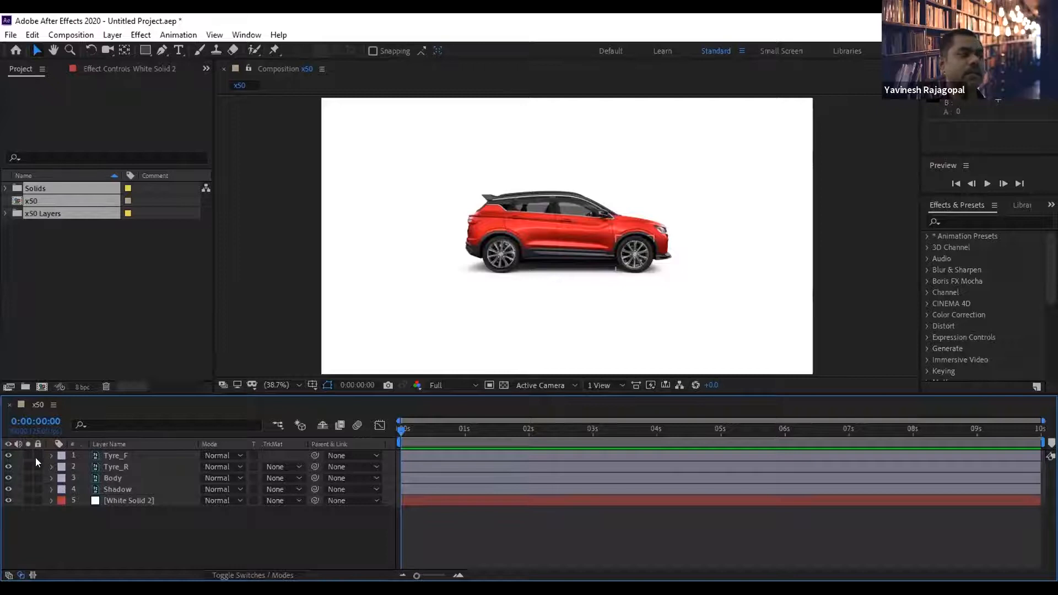
Lock and unlock the Tyre_F and Tyre_R layers, selecting the Body, Shadow and white solid layers in between.
click(37, 455)
click(34, 463)
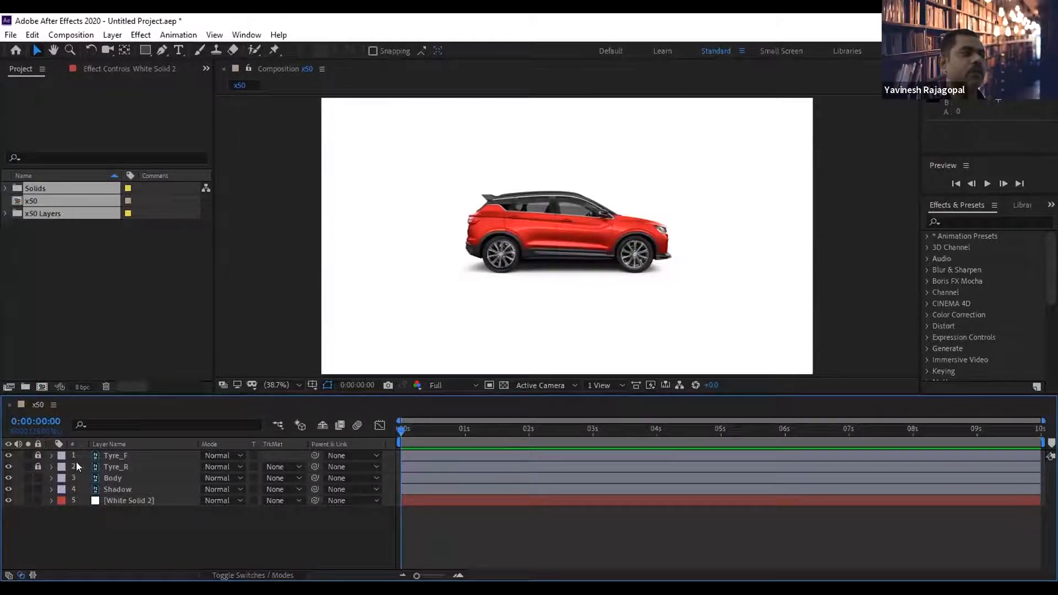
click(122, 478)
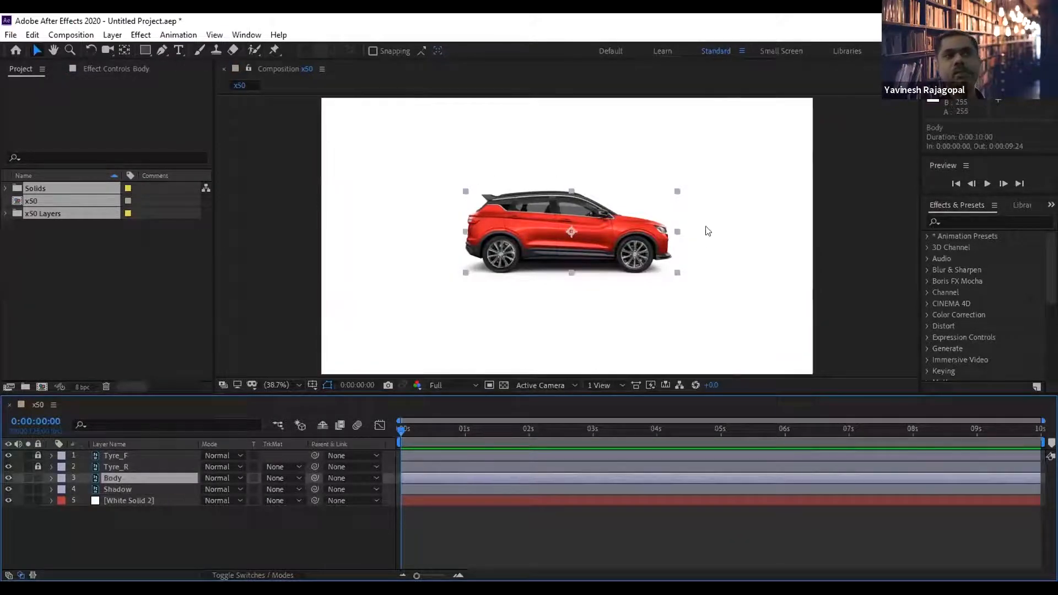
click(121, 488)
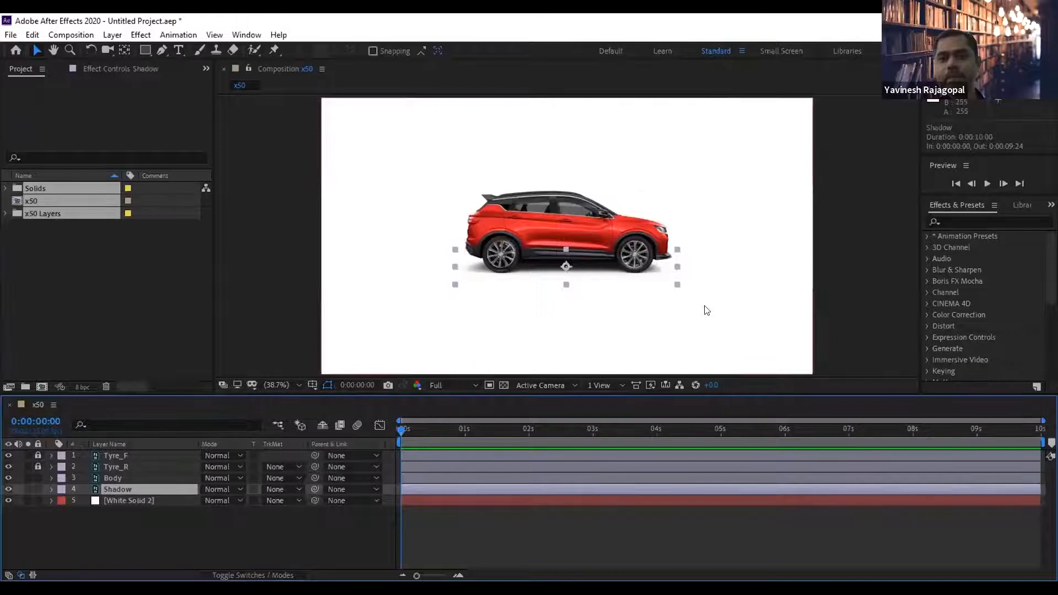
click(122, 501)
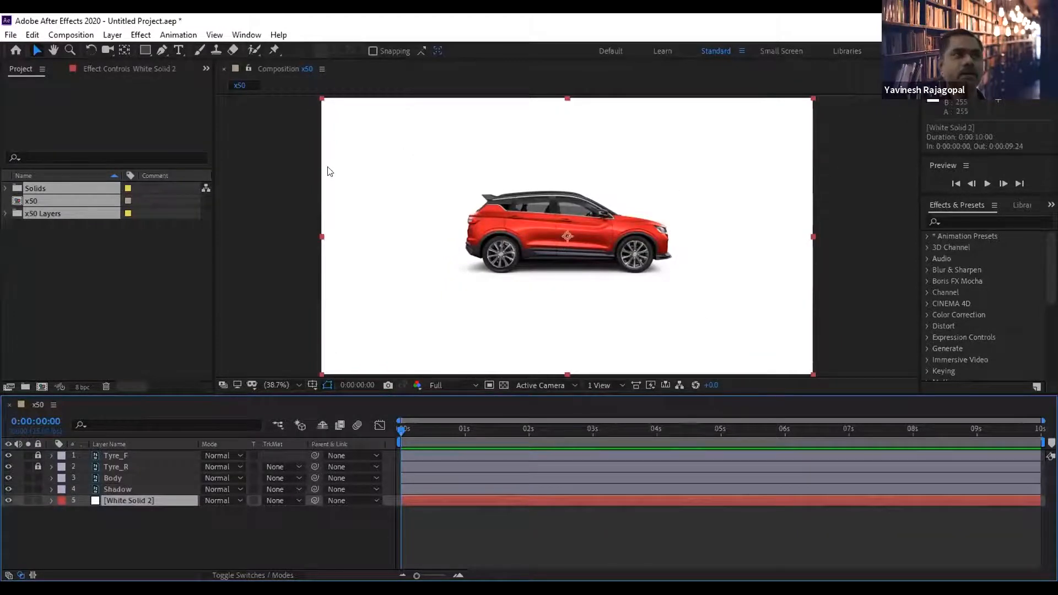
click(36, 467)
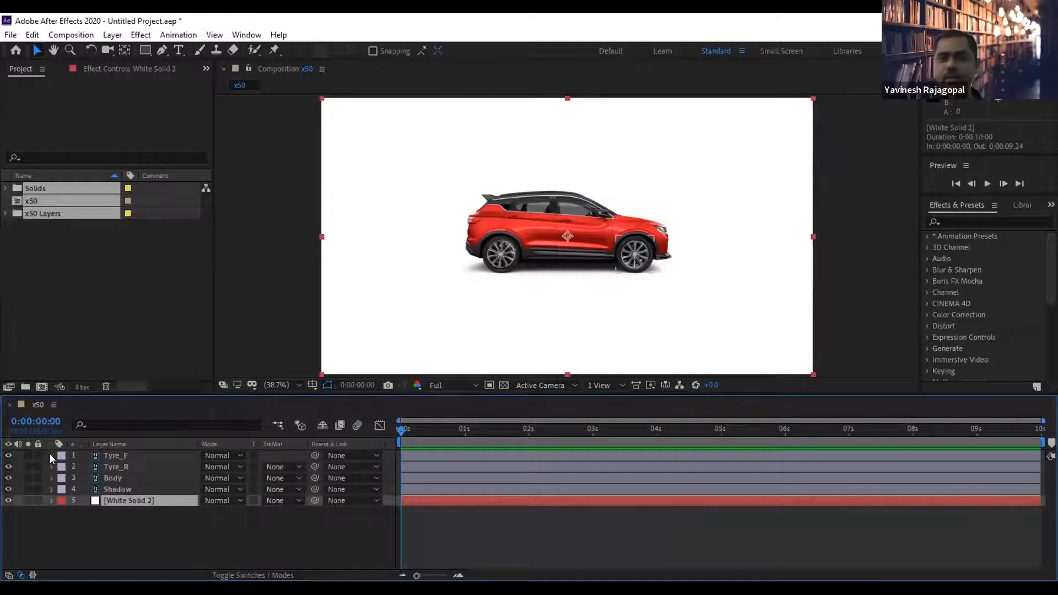
Expand the Tyre_F layer to reveal its Transform properties in the timeline.
click(50, 454)
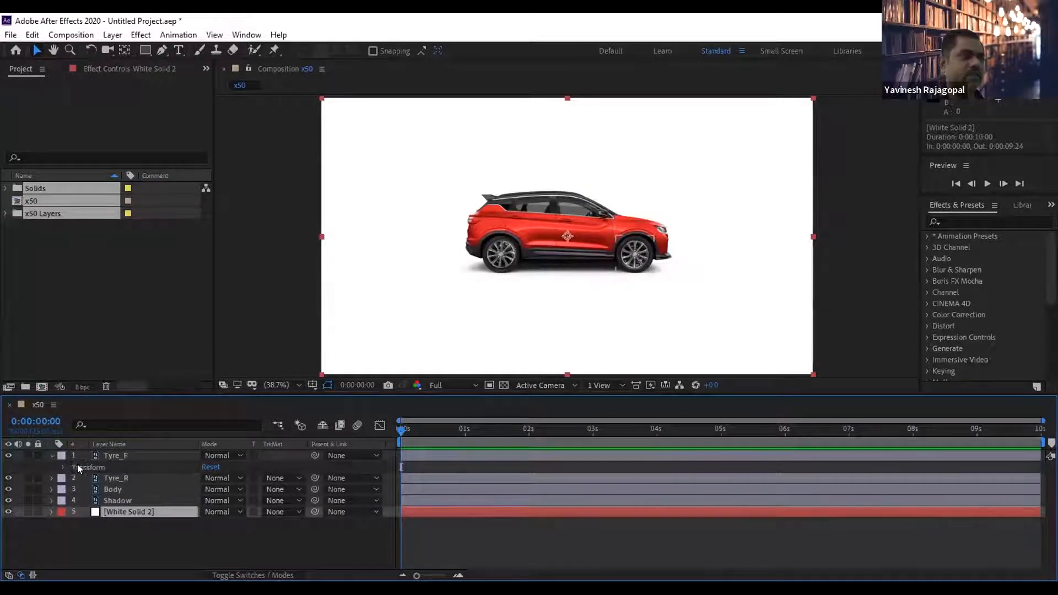
click(60, 465)
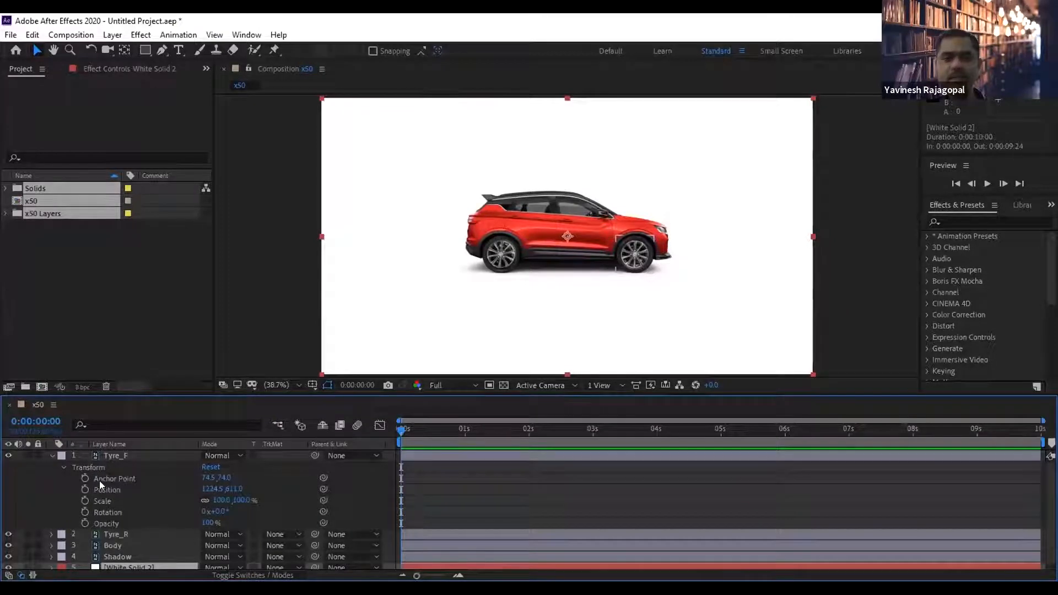
Collapse the Tyre_F layer's properties and set the label colour of the Tyre_F and Tyre_R layers to Cyan.
click(50, 455)
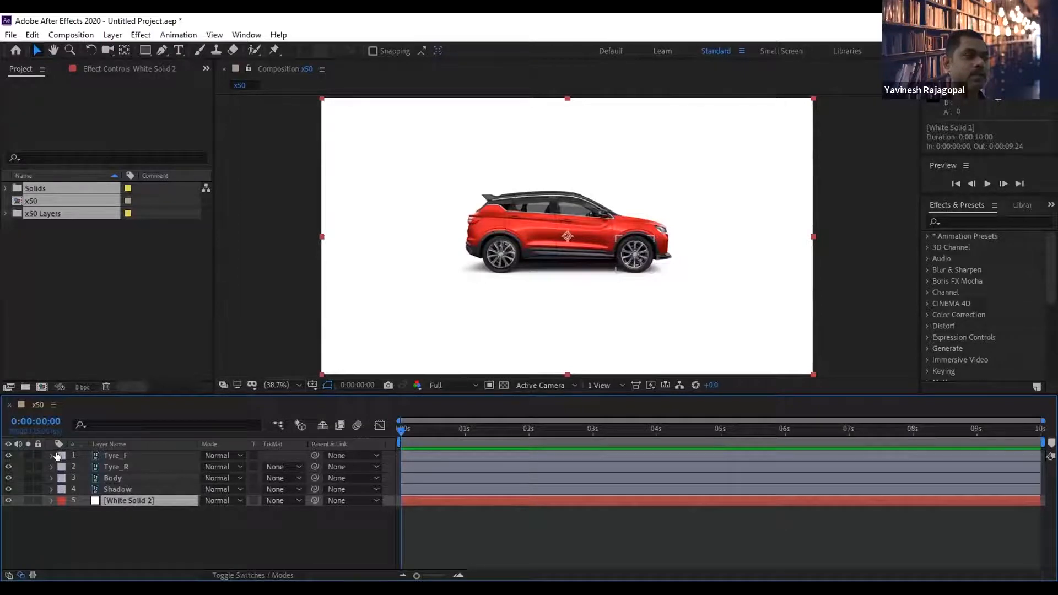
click(122, 454)
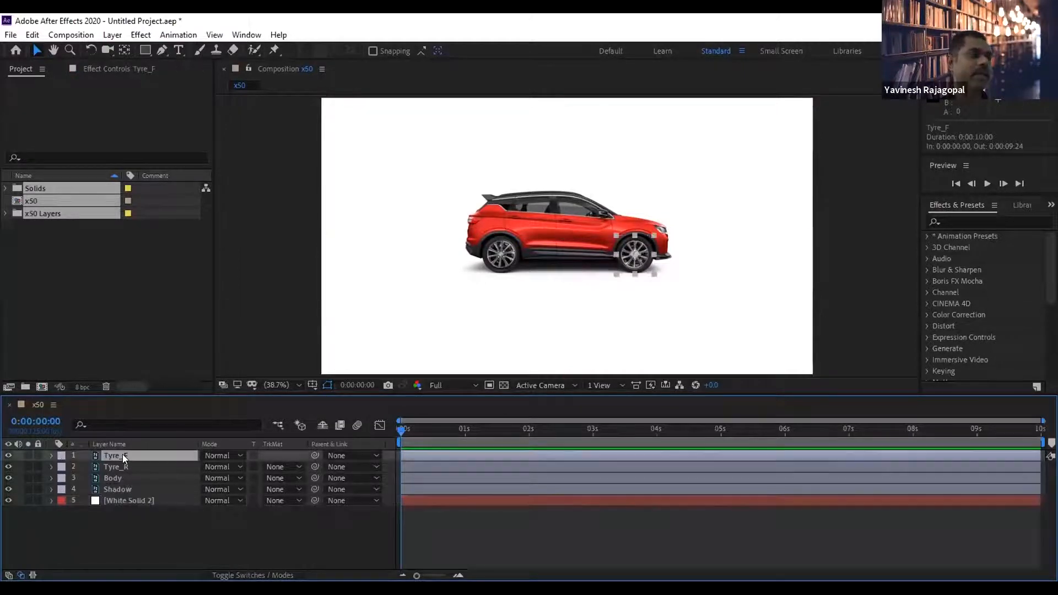
key(ctrl+shift+Down)
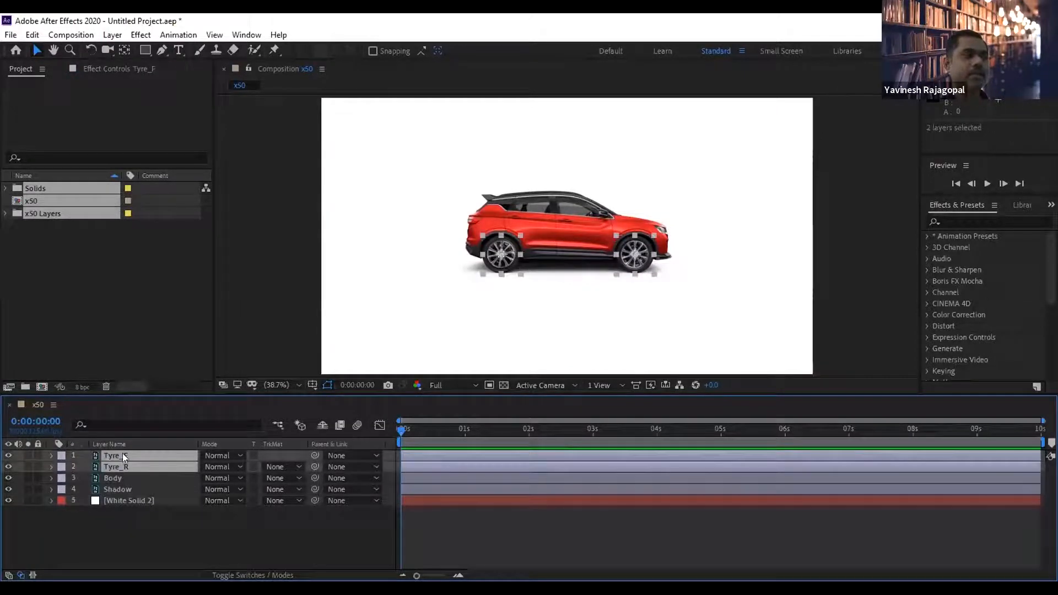
click(58, 456)
click(98, 291)
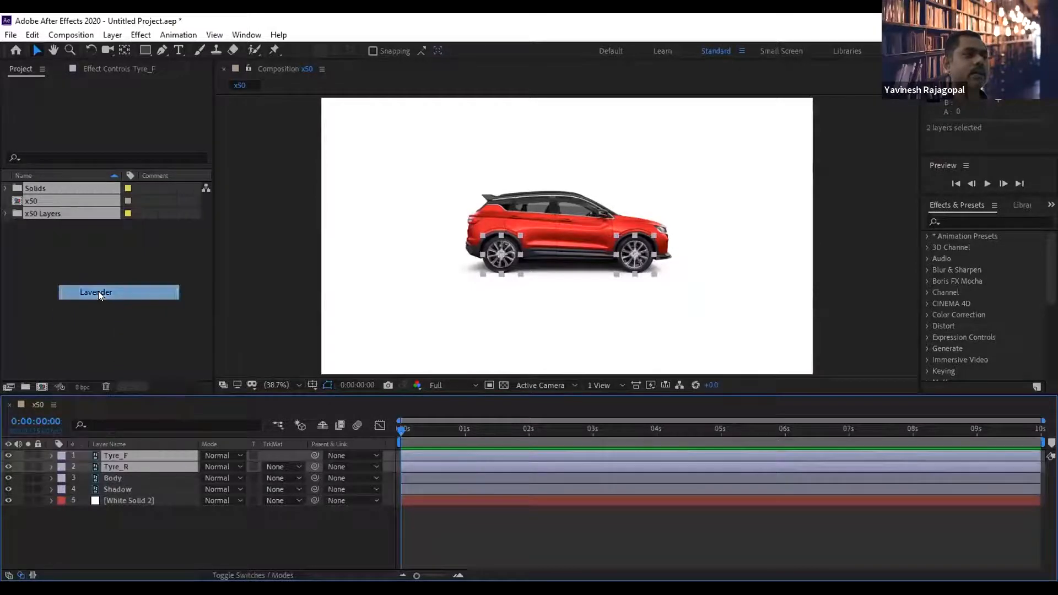
click(58, 455)
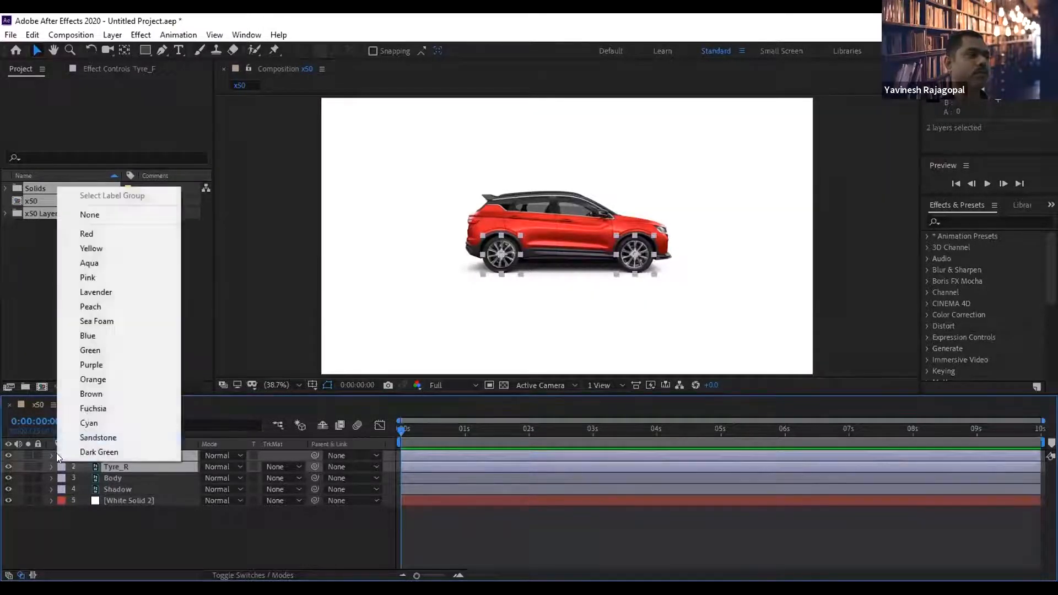
click(97, 423)
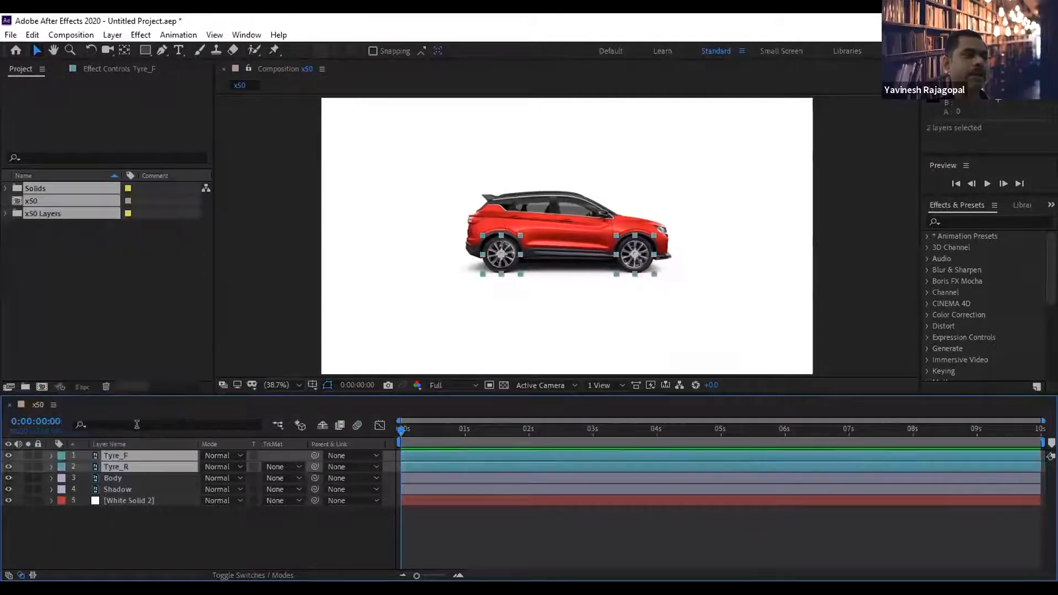
click(218, 537)
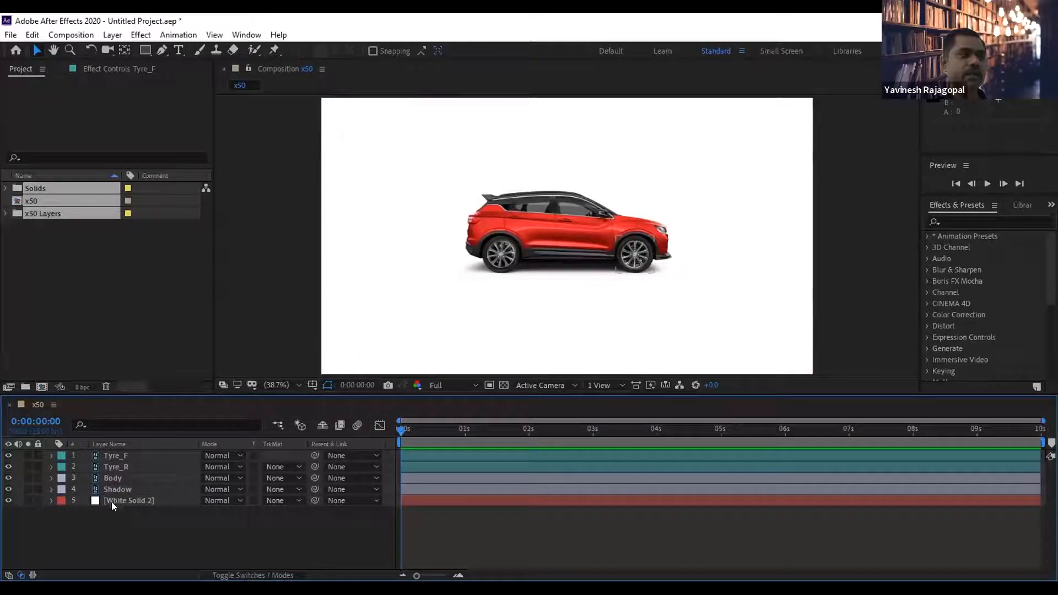
Open the Tyre_F layer in its own viewer to see the wheel alone, and return to the x50 composition.
click(109, 454)
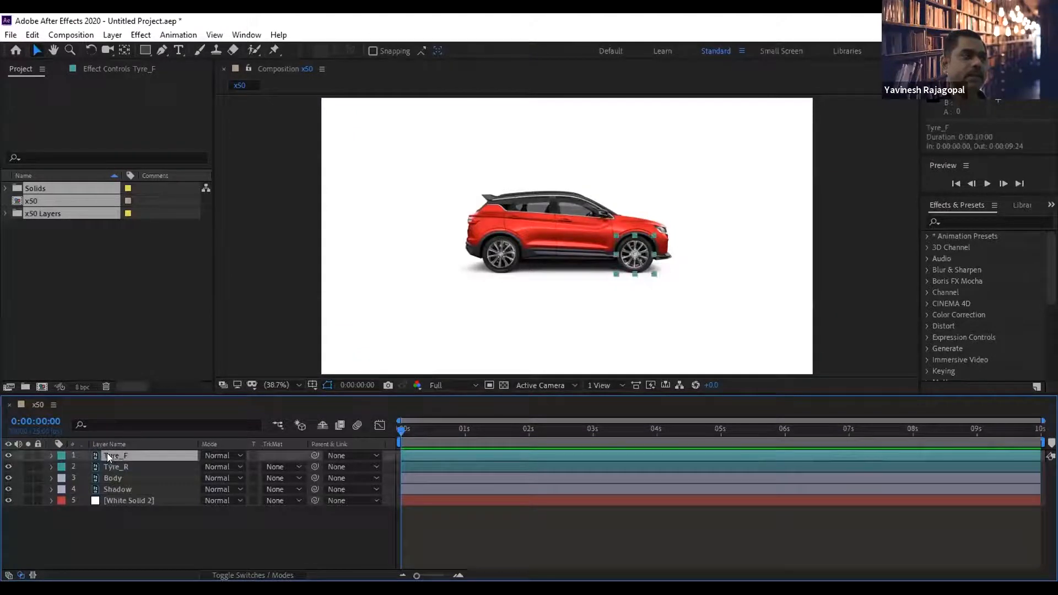
double_click(112, 455)
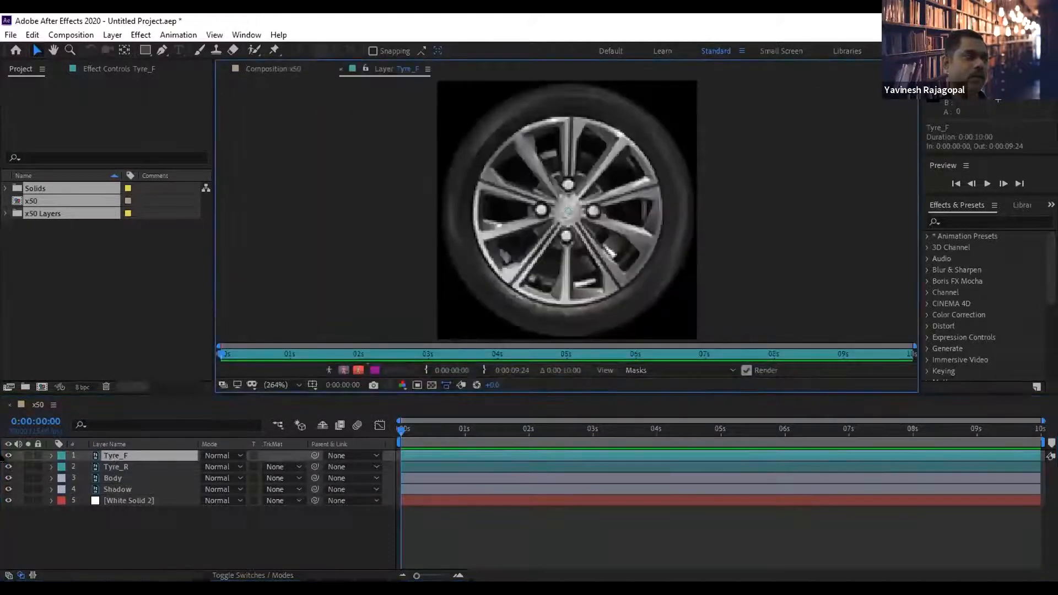
click(341, 69)
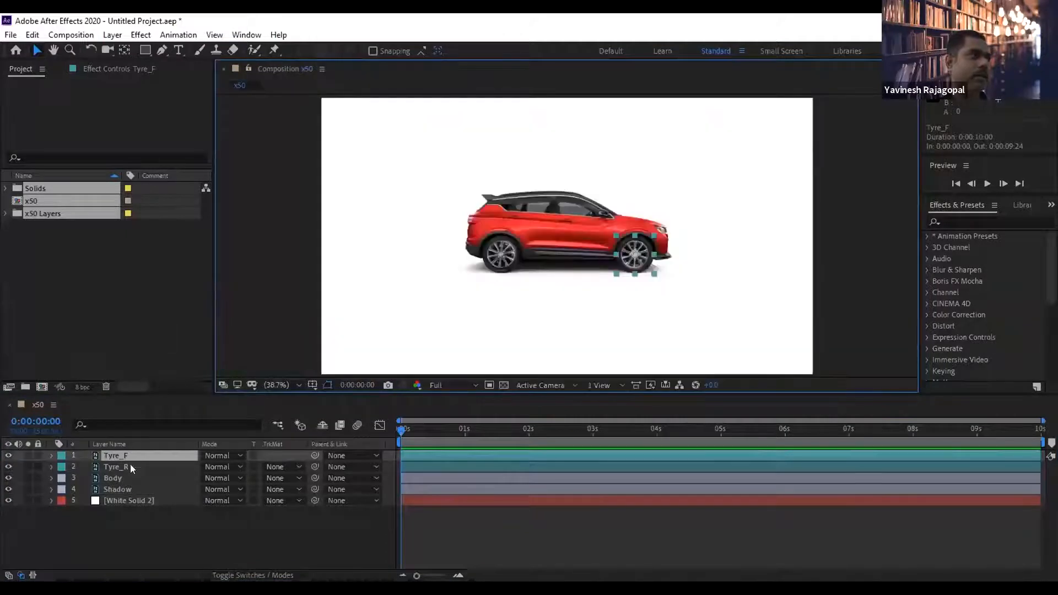
View the layer commands, including Rename, and the list of blending modes available for the Tyre_F layer without changing anything.
right_click(112, 455)
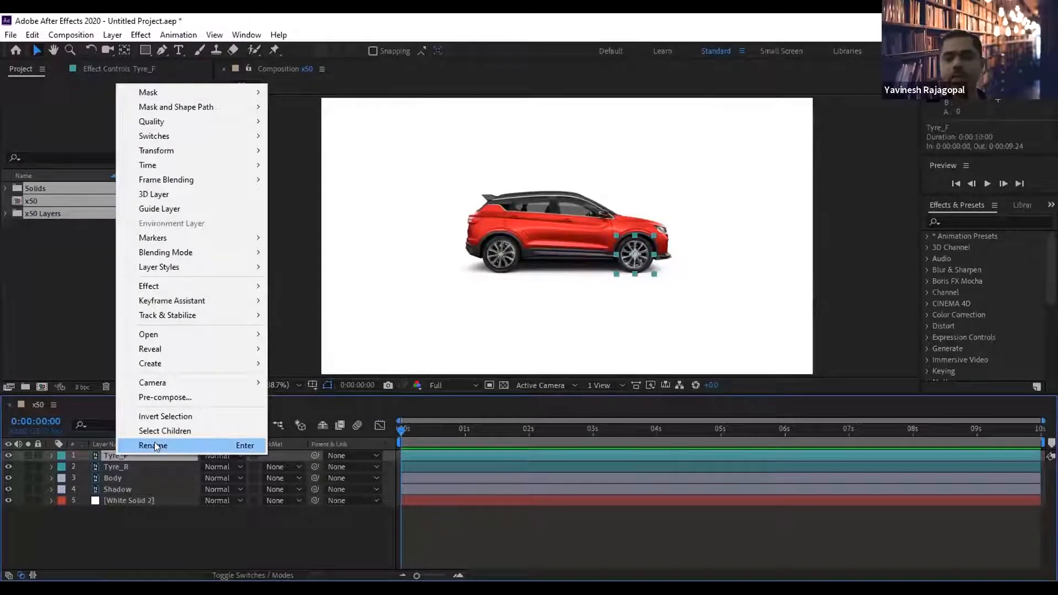
click(124, 468)
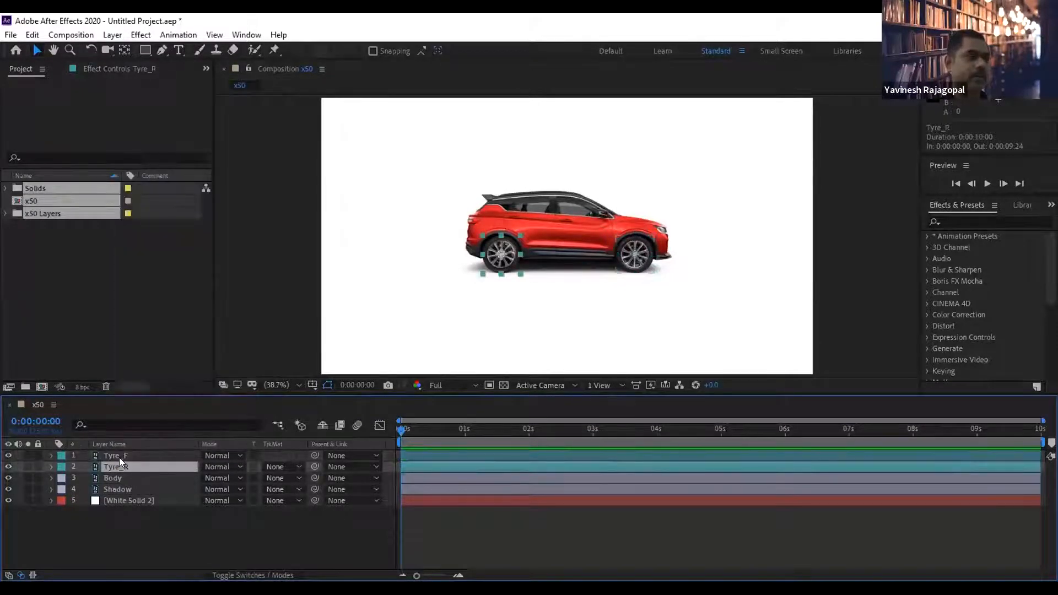
click(120, 455)
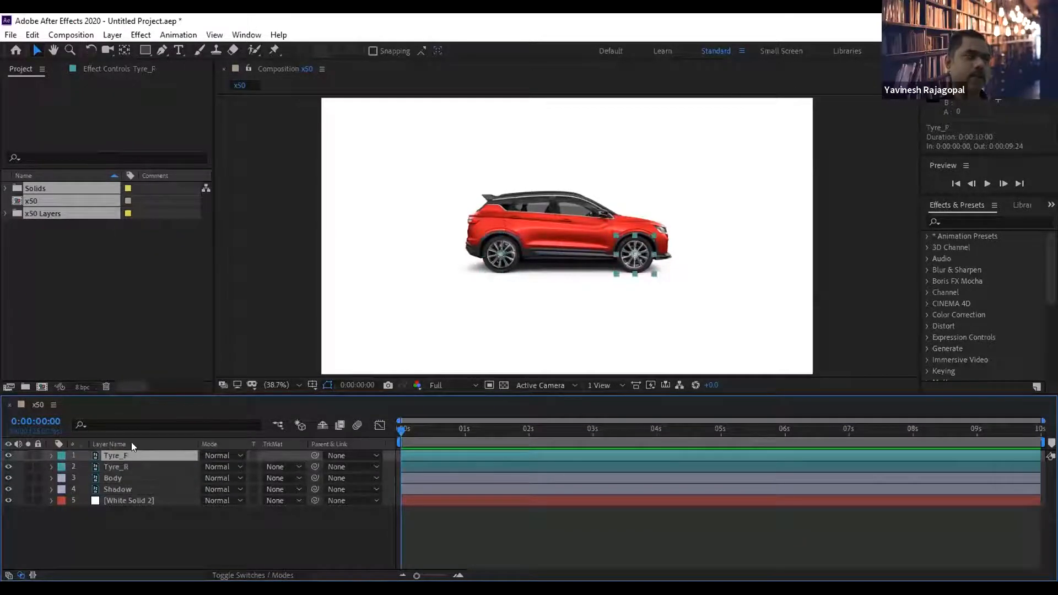
click(210, 452)
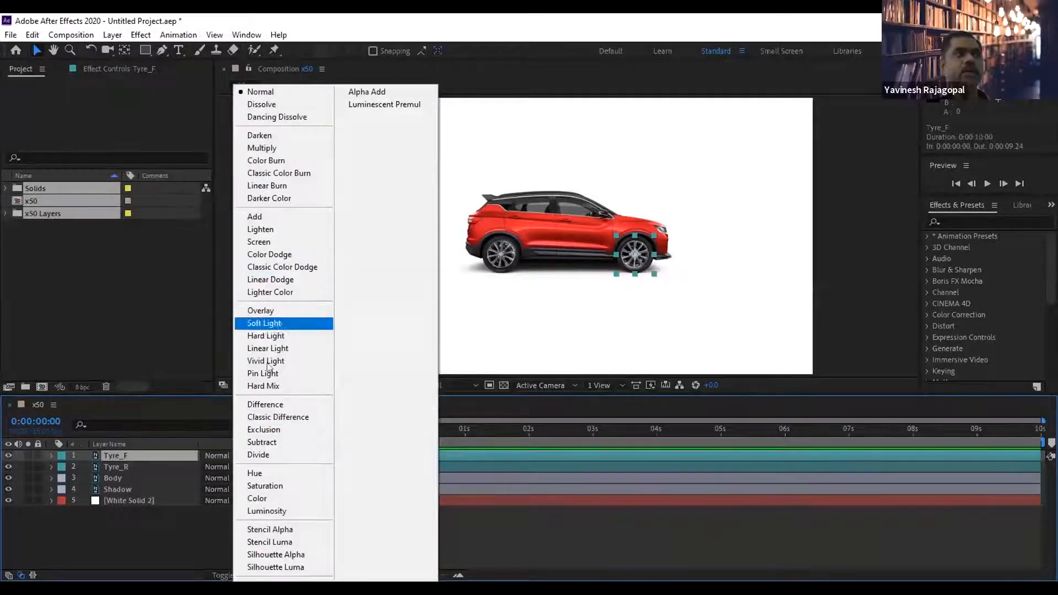
click(152, 539)
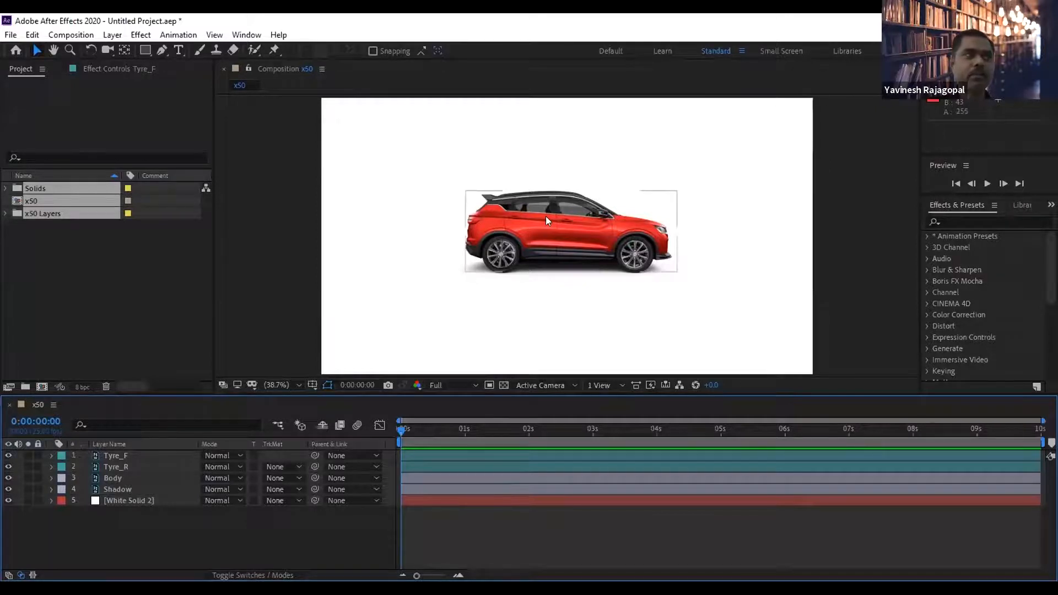
Select the Tyre_F layer in the x50 timeline.
click(107, 457)
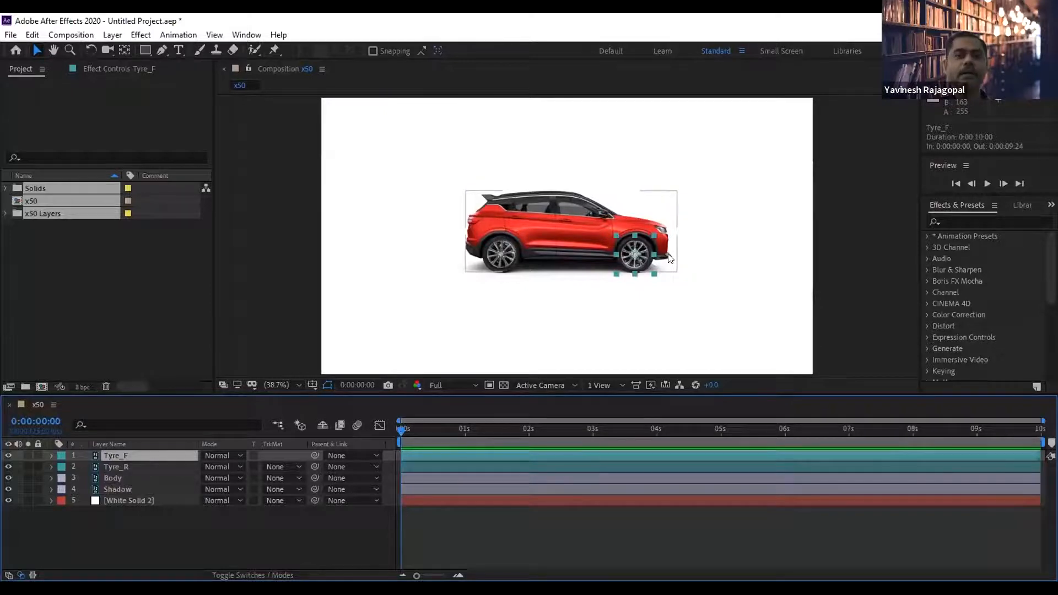
click(171, 532)
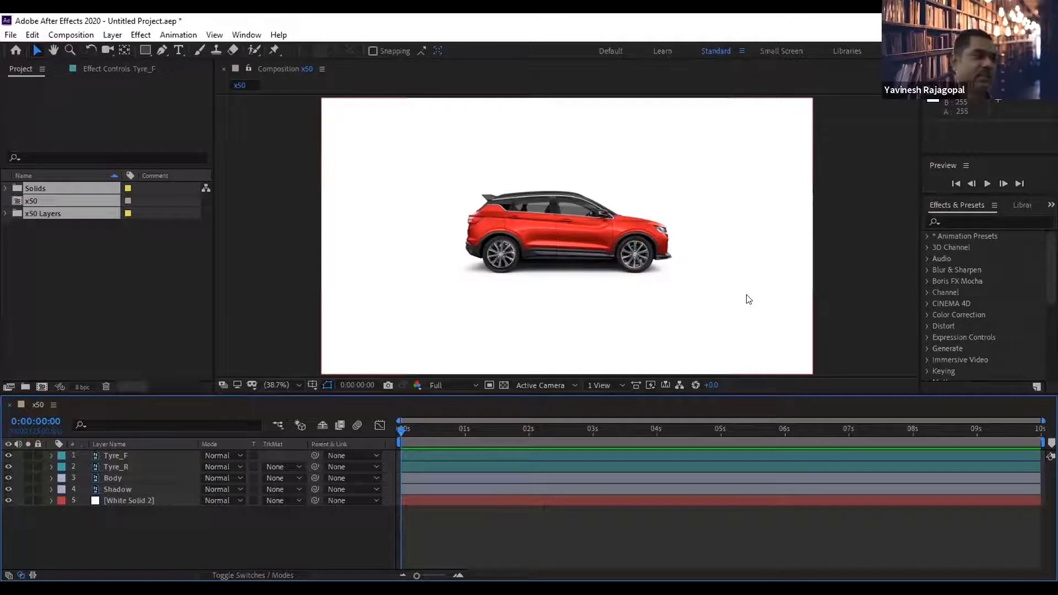
click(109, 456)
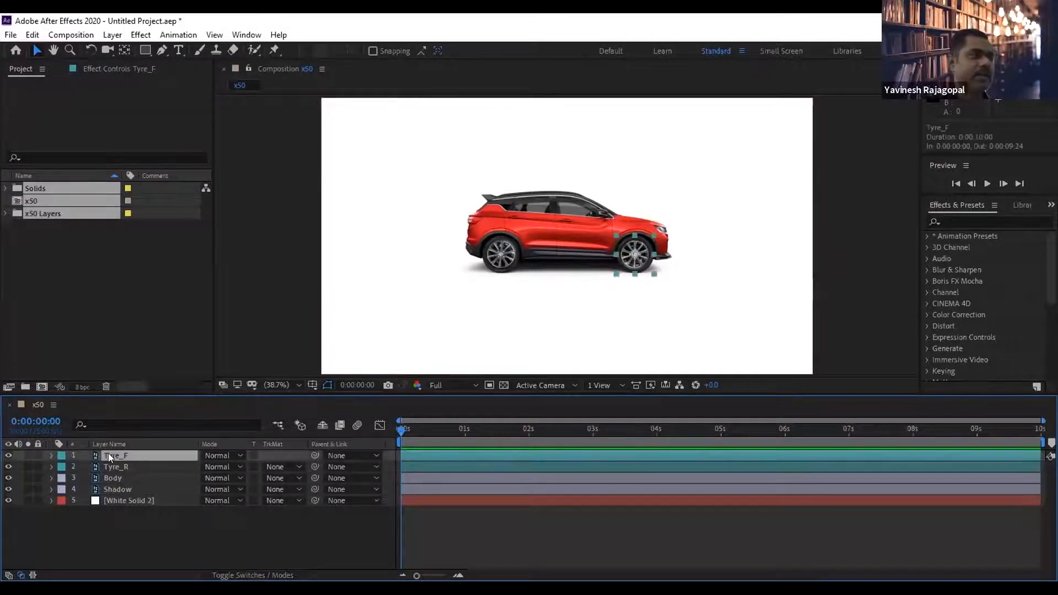
Parent the Tyre_F layer to Body and move Body up and to the right to test the link.
click(343, 455)
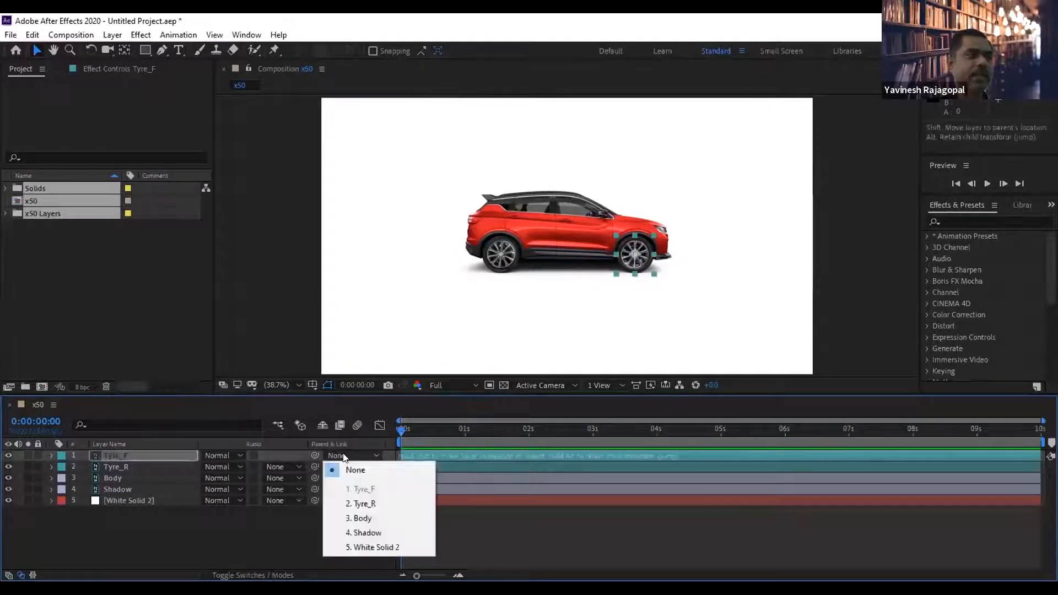
click(362, 518)
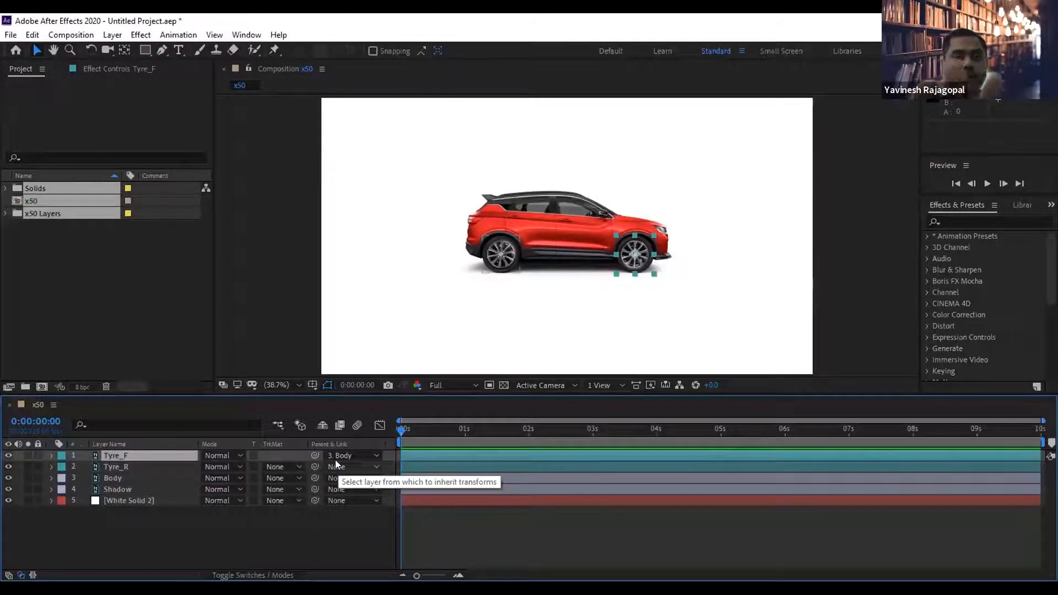
click(113, 477)
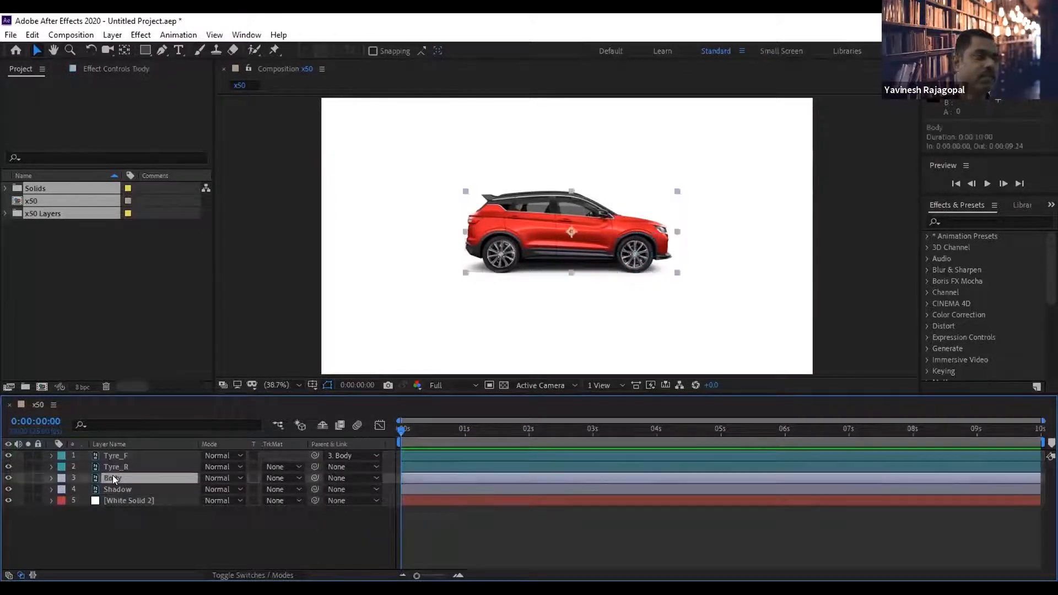
click(37, 51)
drag(539, 222, 564, 191)
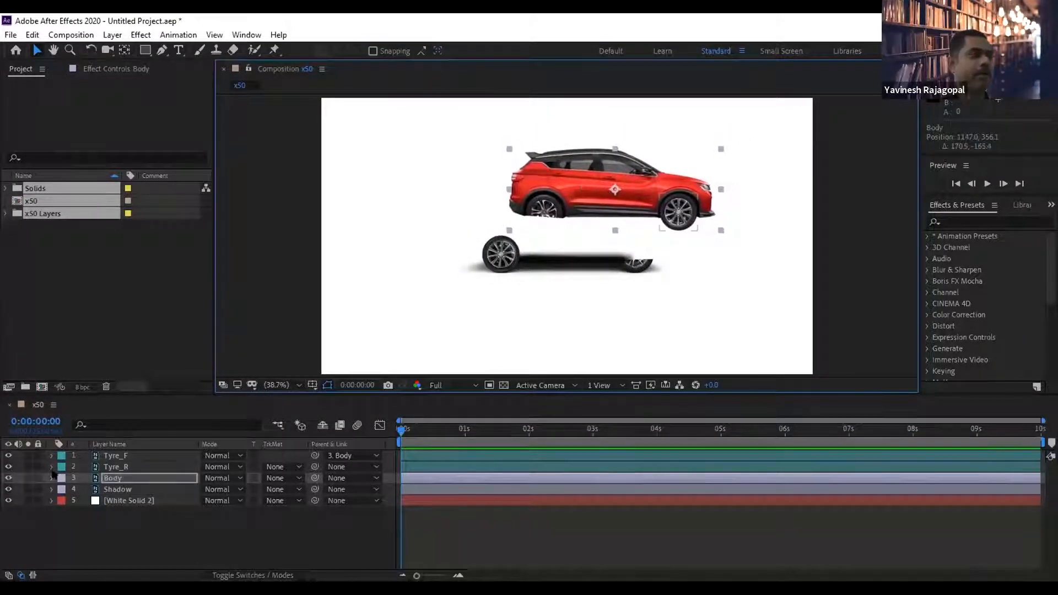
Move Tyre_F on its own to below the raised car body, and undo the test moves of both layers.
click(121, 456)
drag(729, 246, 682, 246)
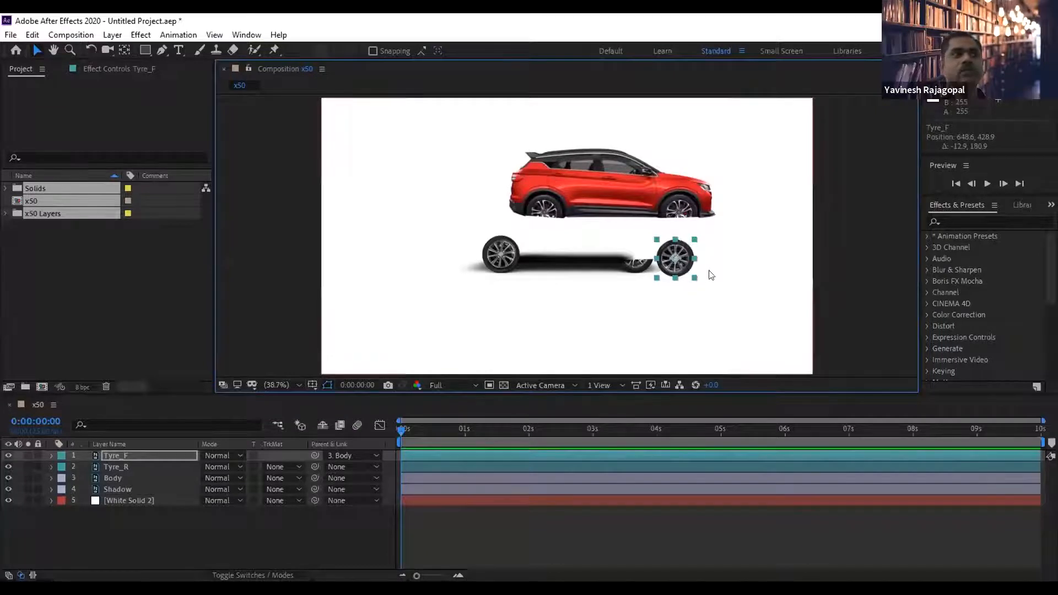
key(ctrl+z)
key(ctrl+z)
key(ctrl+z)
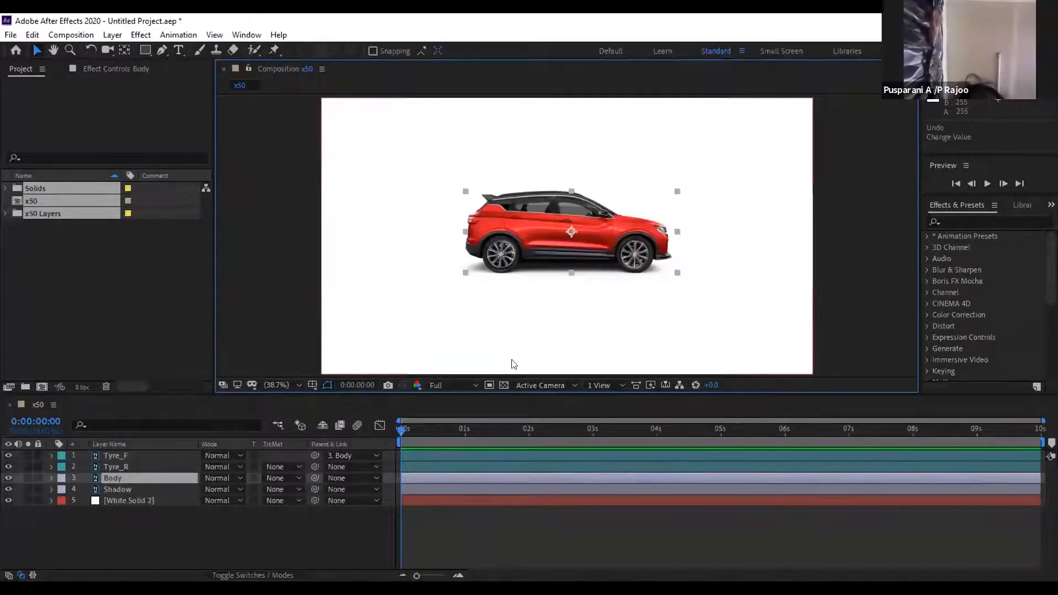
Parent the Tyre_R layer to Body.
click(160, 465)
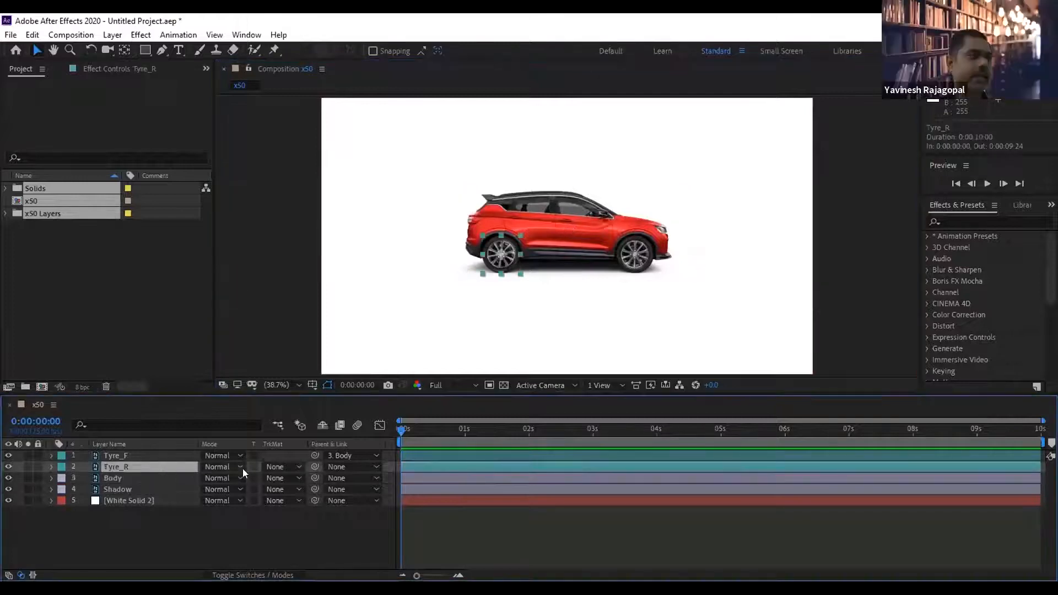
click(341, 466)
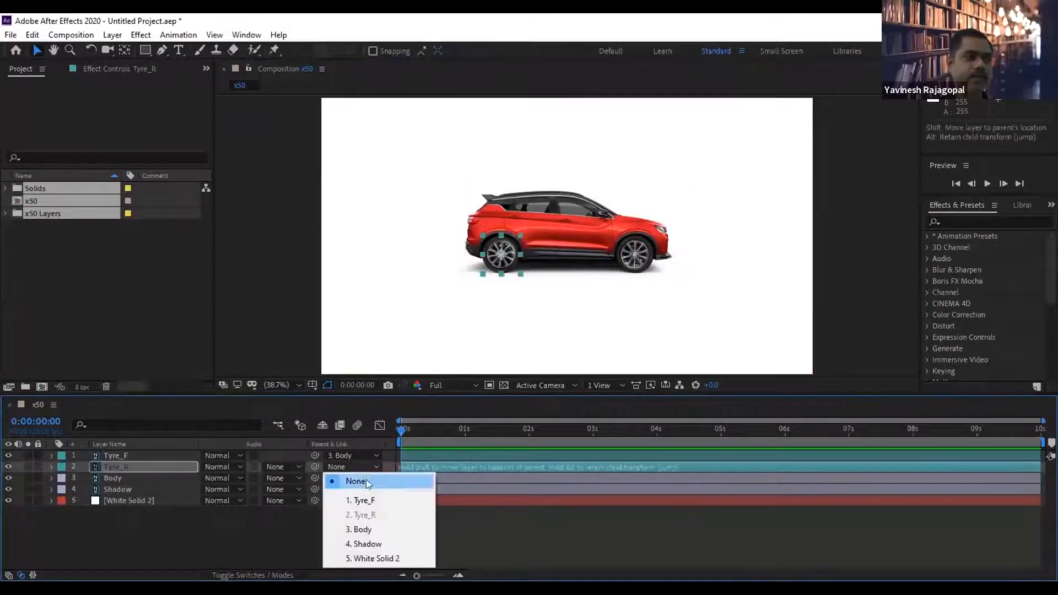
click(361, 529)
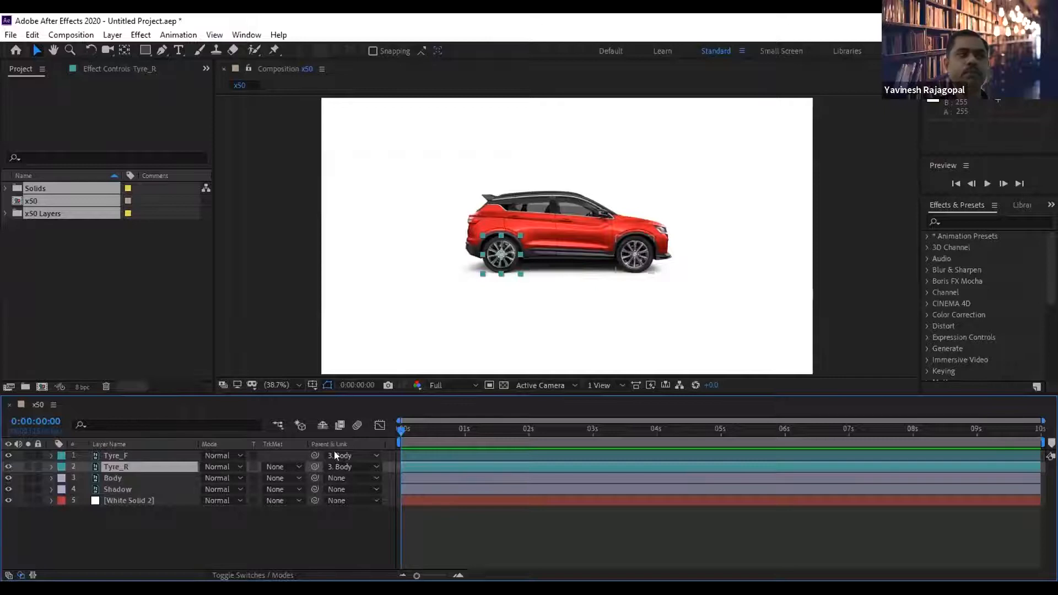
click(116, 478)
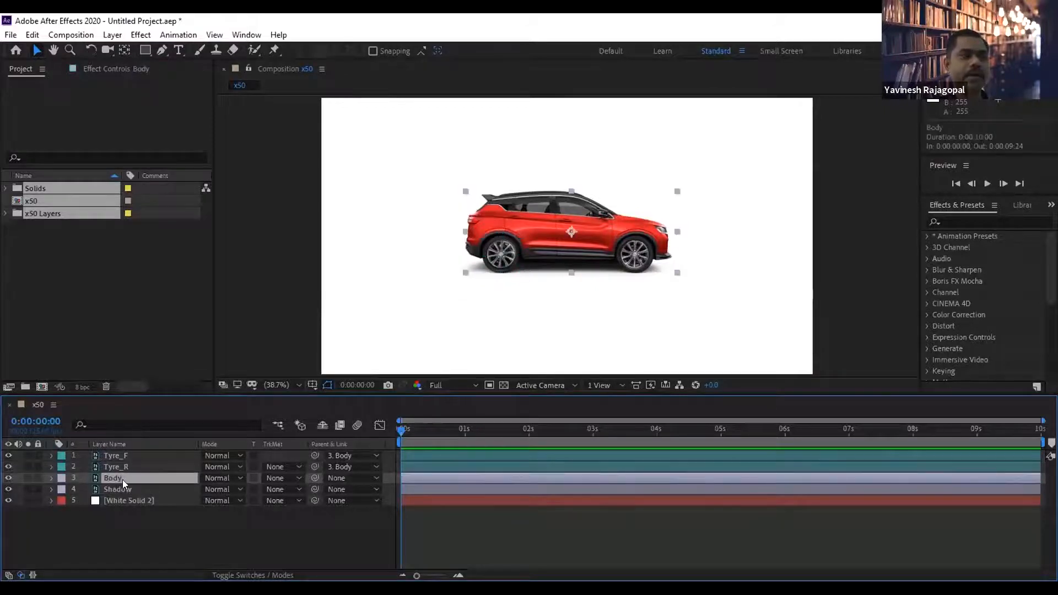
click(122, 467)
click(126, 456)
click(132, 464)
click(133, 455)
click(131, 464)
click(131, 457)
click(131, 465)
click(132, 456)
Move the Body layer upward to test the parenting of both tyres, and undo the move.
click(121, 478)
drag(623, 216, 618, 178)
key(Return)
key(ctrl+z)
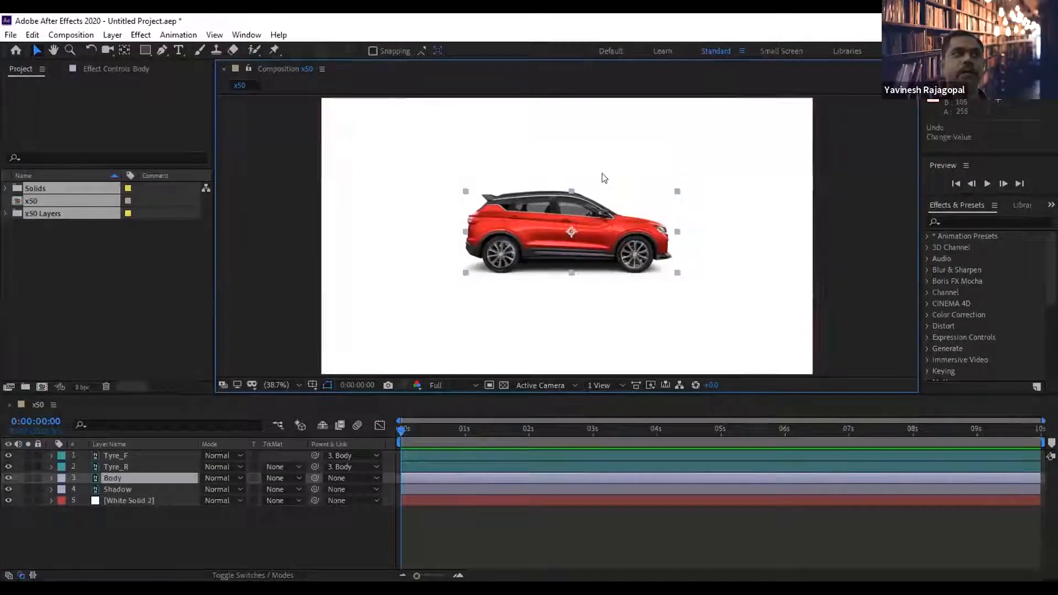
Parent the Shadow layer to Body.
click(129, 487)
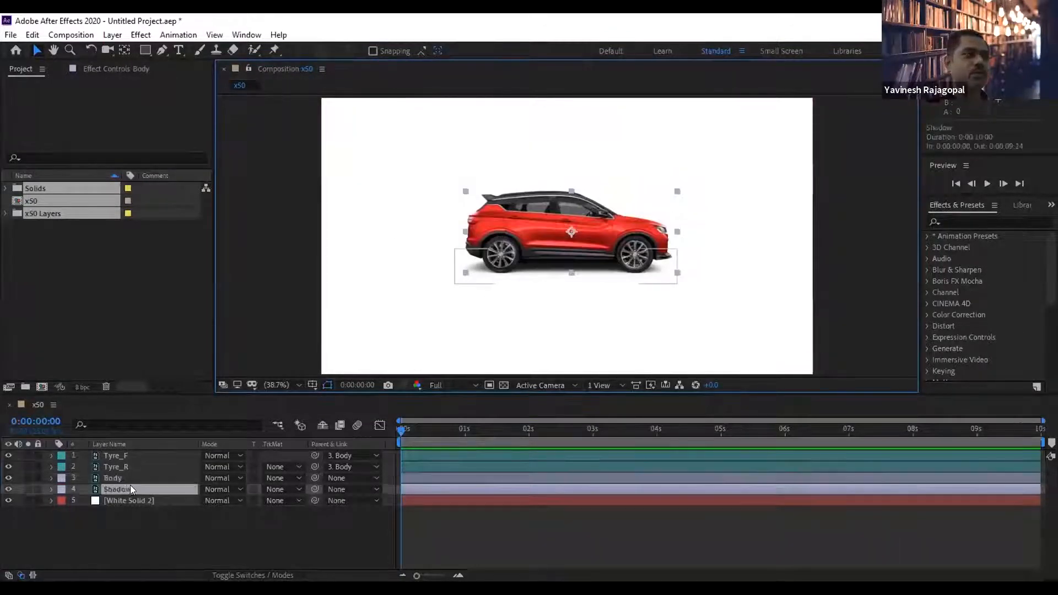
click(341, 489)
click(362, 446)
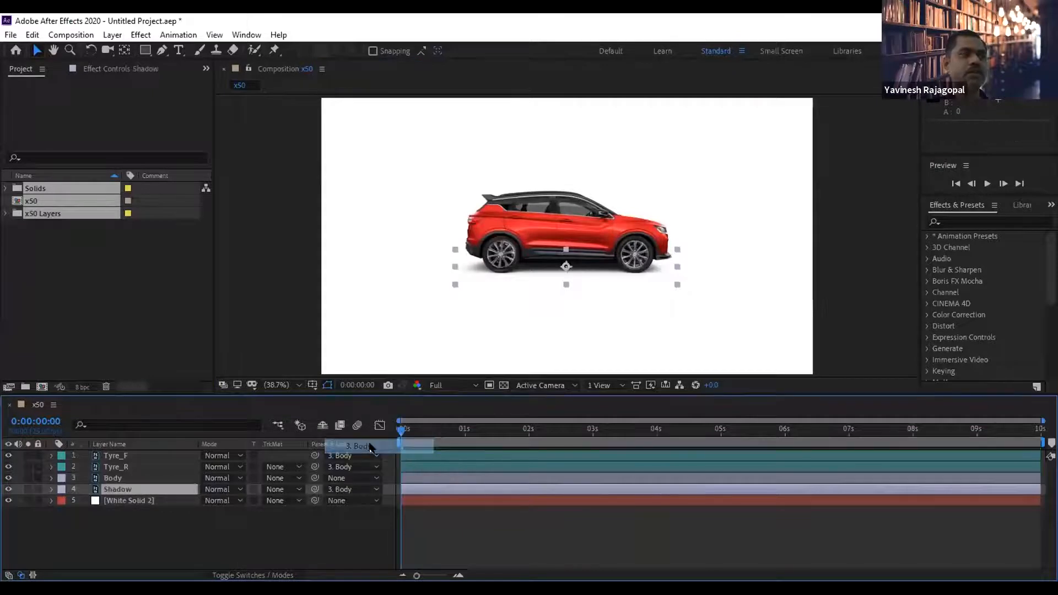
Move Body up and to the right to test that the tyres and shadow follow, and undo the move.
click(123, 478)
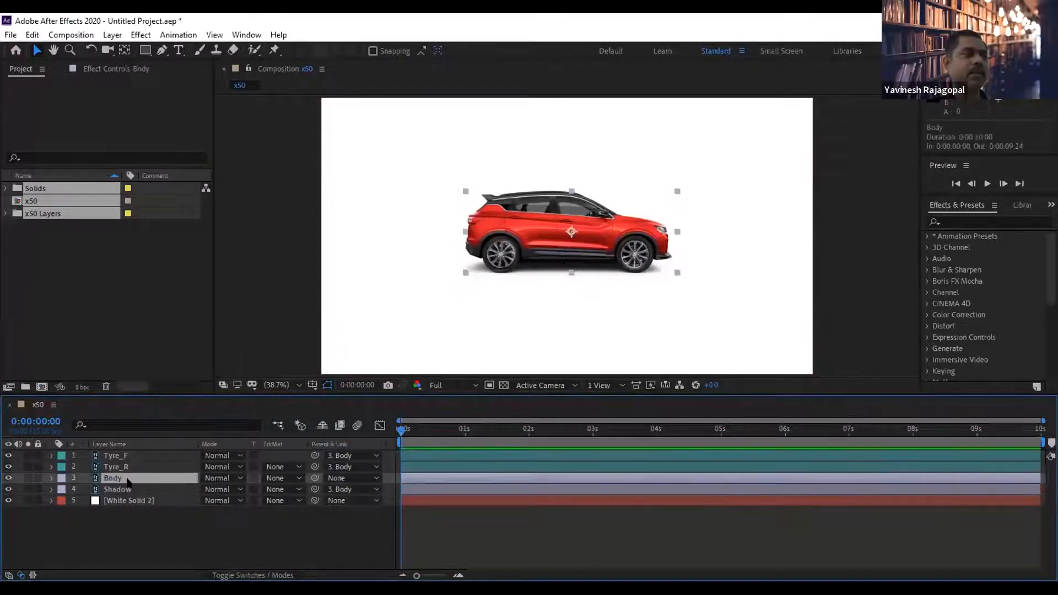
drag(604, 241, 633, 213)
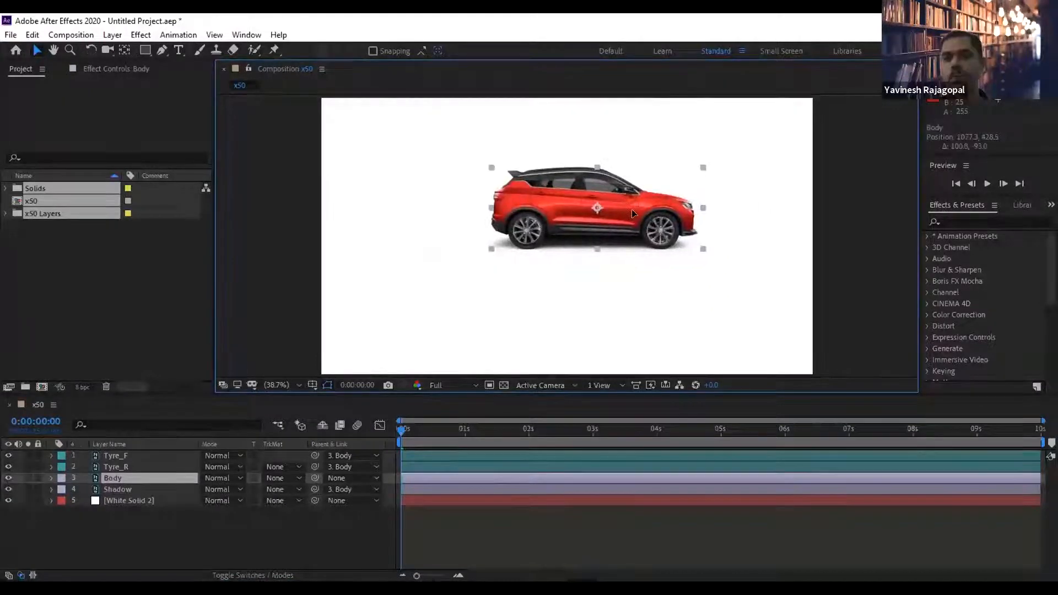
key(ctrl+z)
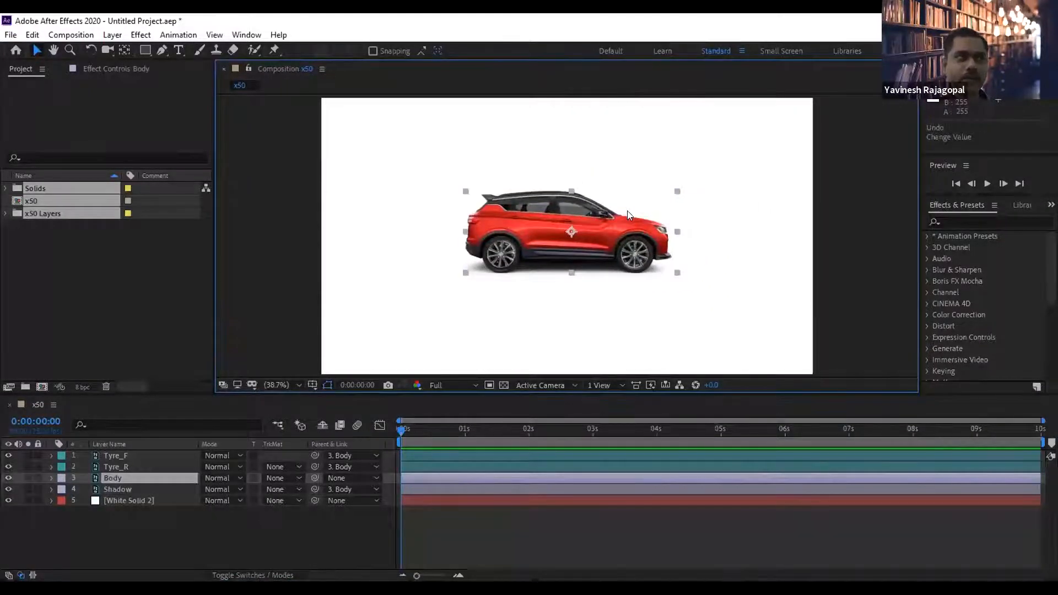
Reset the parent of the Tyre_F, Tyre_R, Body and Shadow layers to None together.
click(112, 456)
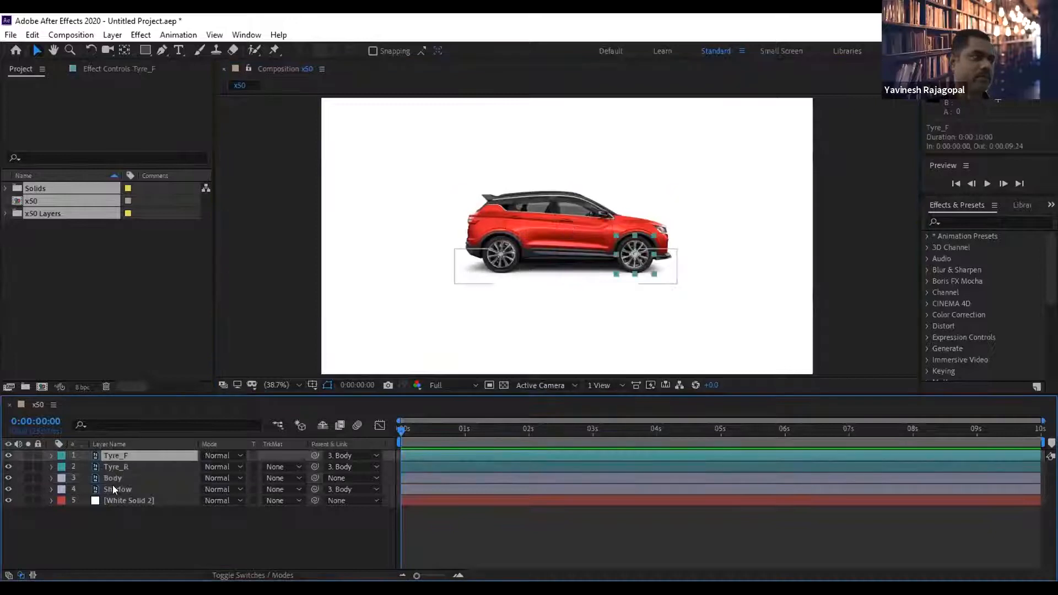
shift+click(113, 488)
click(342, 455)
click(349, 469)
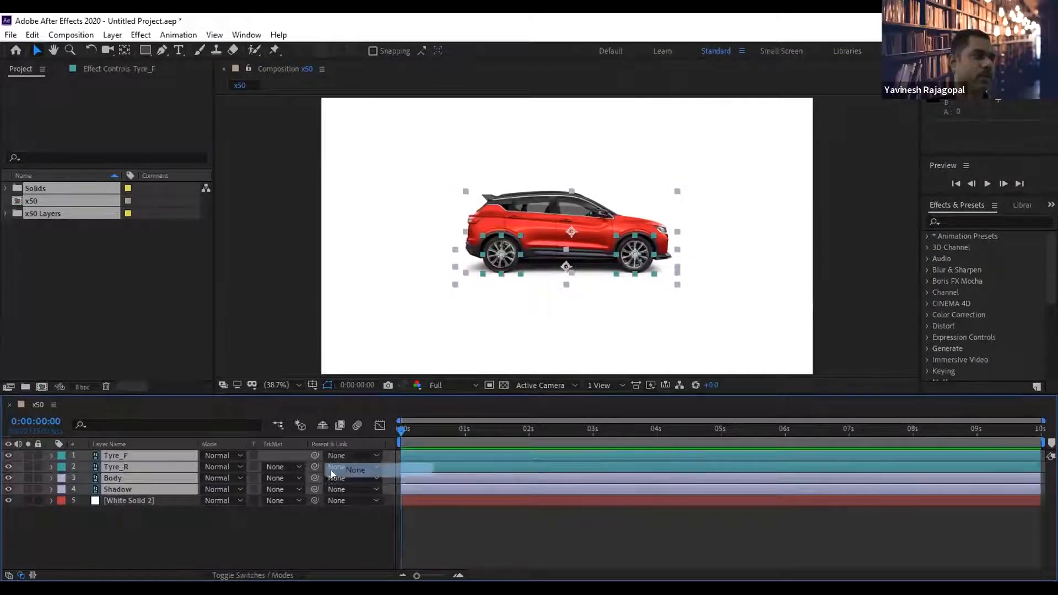
click(231, 532)
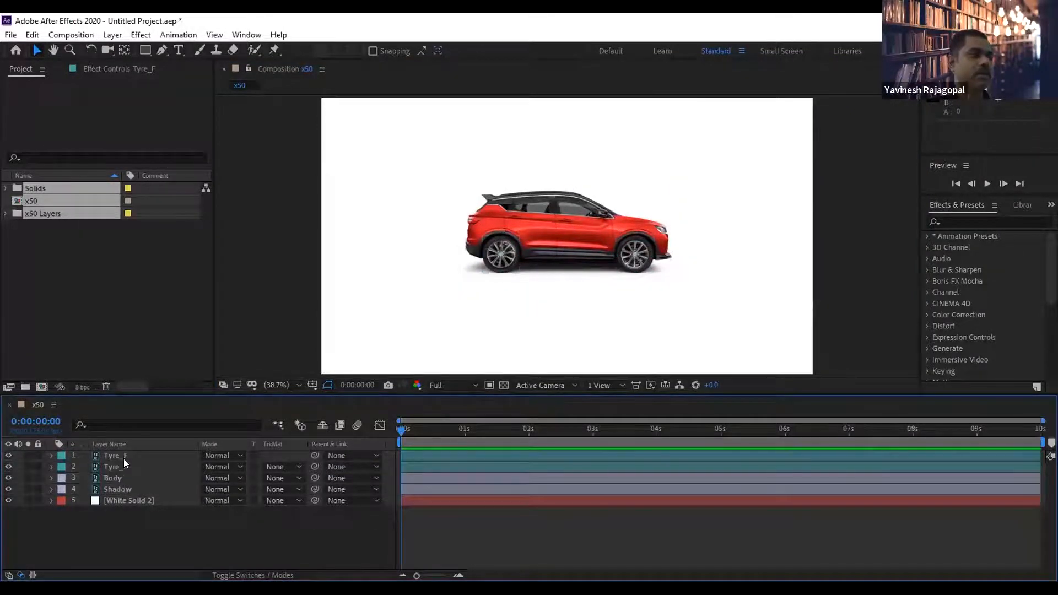
click(124, 456)
click(131, 467)
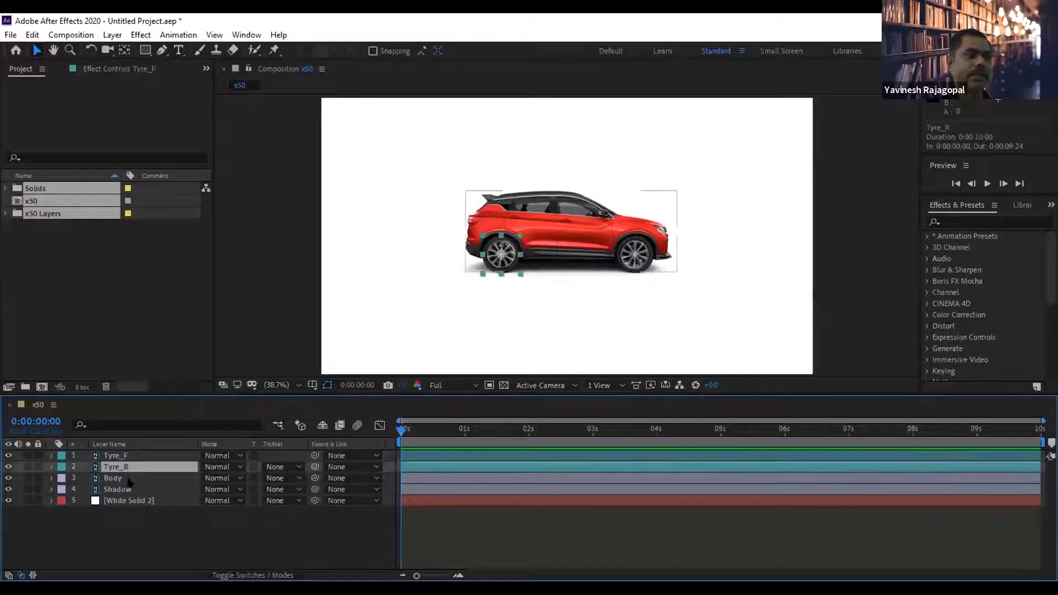
click(126, 478)
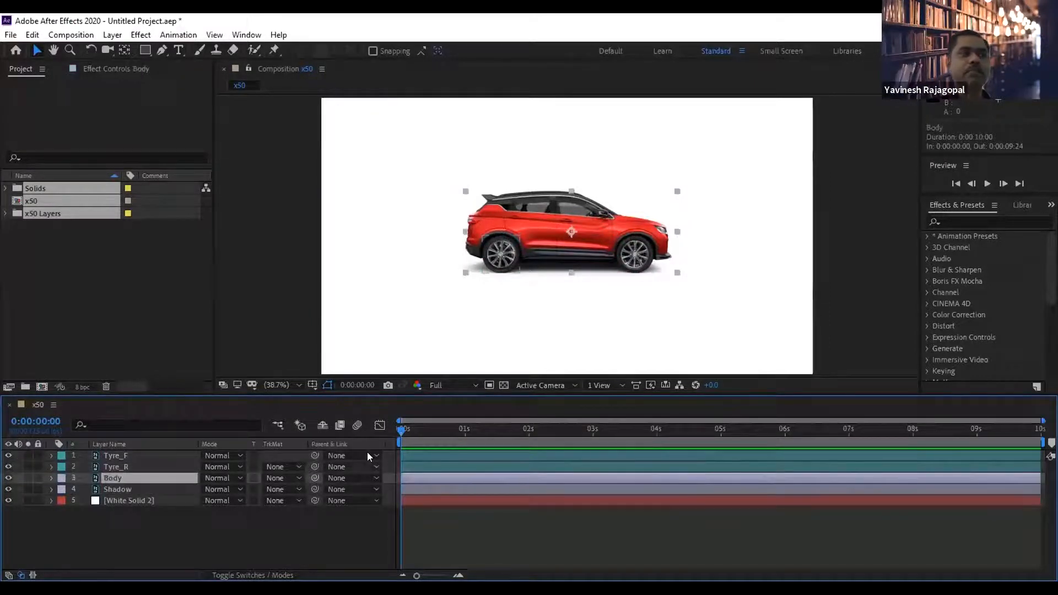
click(225, 524)
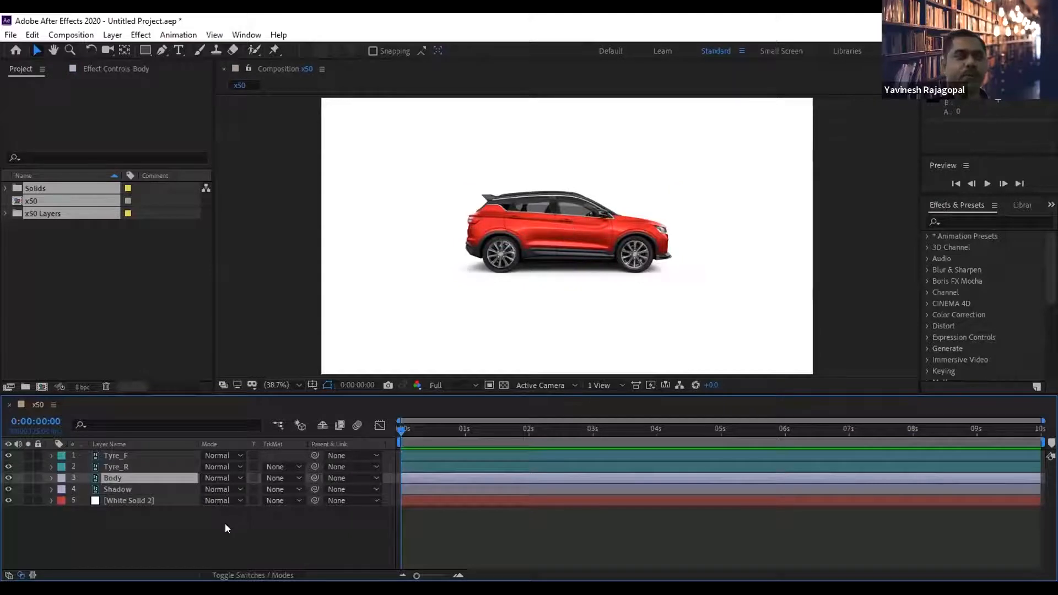
Parent the Tyre_F, Tyre_R and Body layers to the Shadow layer.
click(341, 454)
click(369, 529)
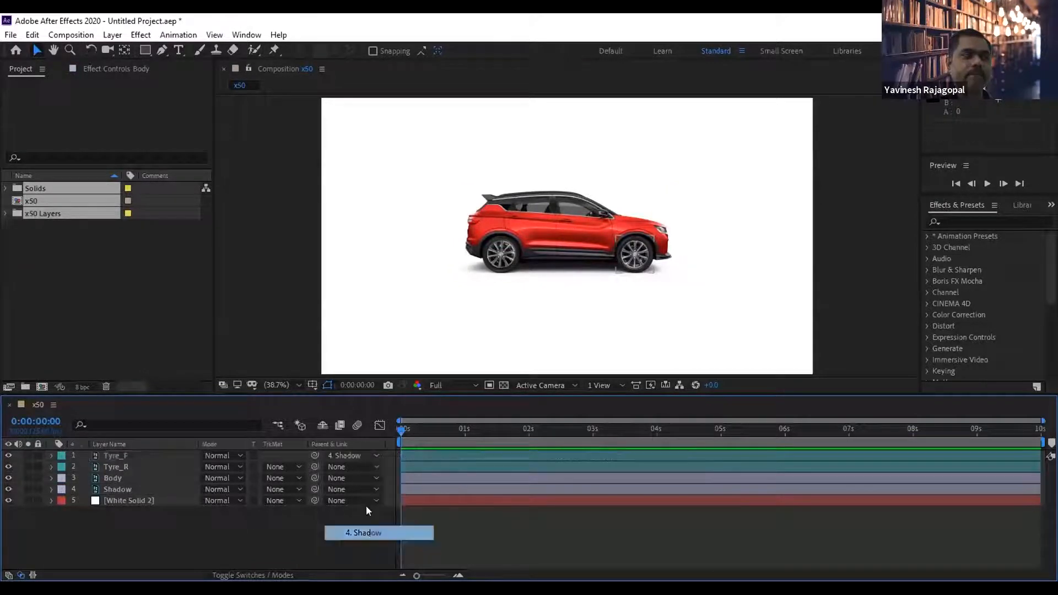
click(349, 467)
click(367, 542)
click(342, 478)
click(382, 549)
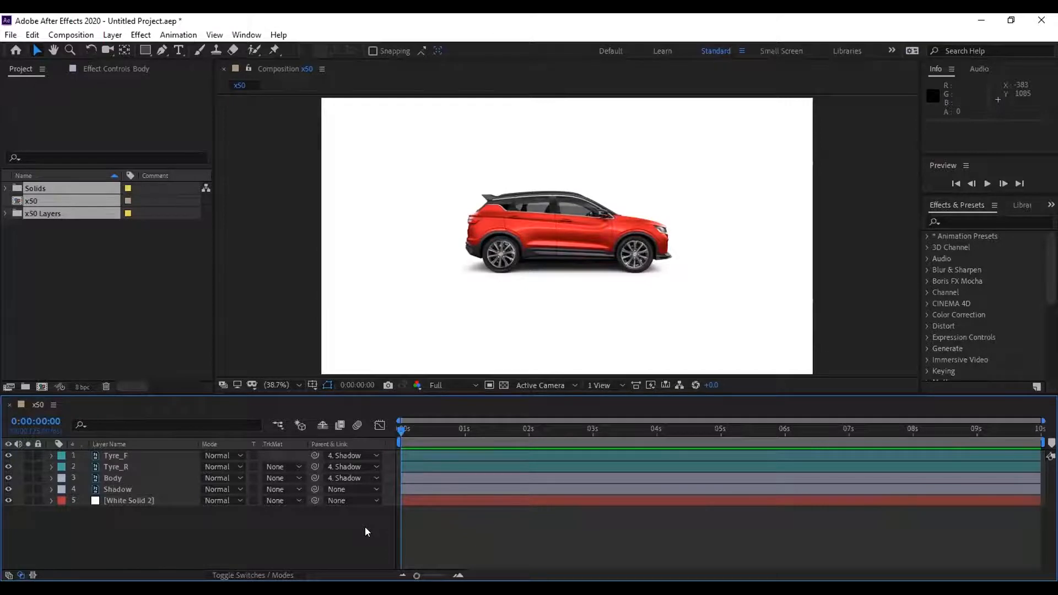
Review the parent assignments of the Tyre_F, Tyre_R and Body layers, keeping Shadow as the parent.
click(341, 455)
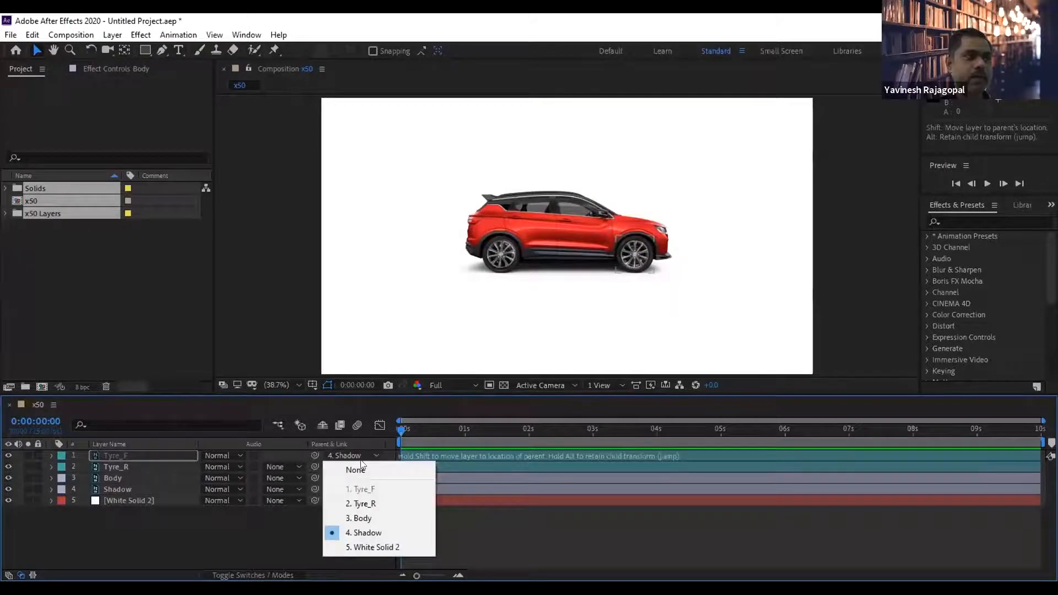
click(367, 530)
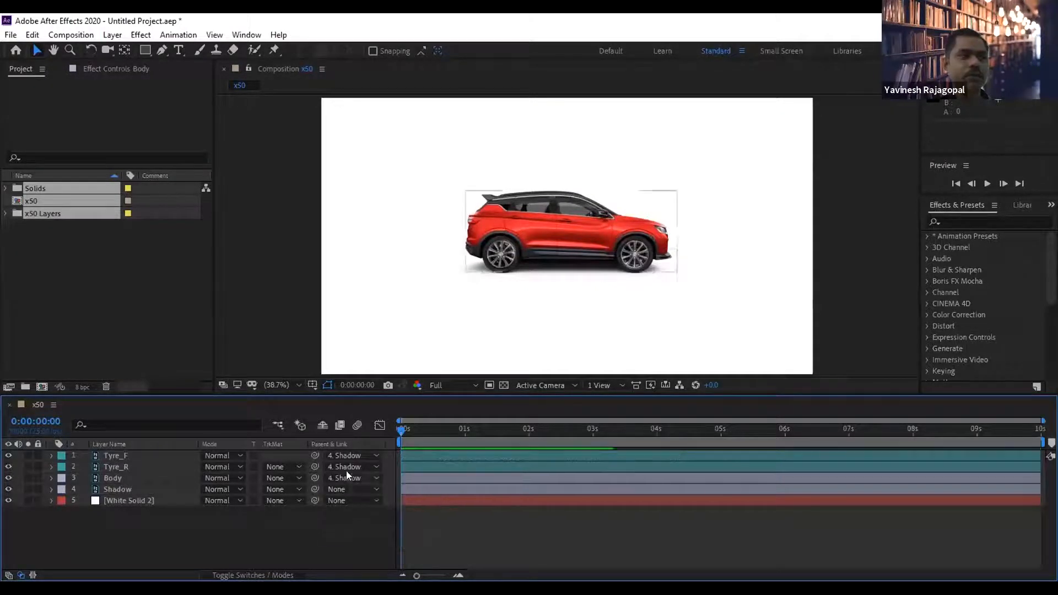
click(346, 465)
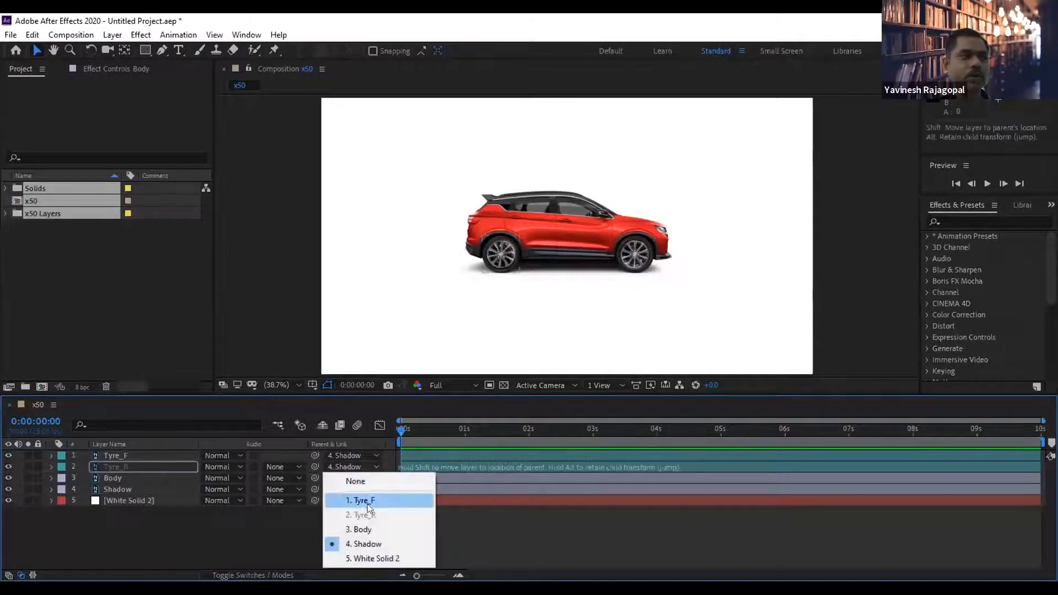
click(364, 543)
click(112, 455)
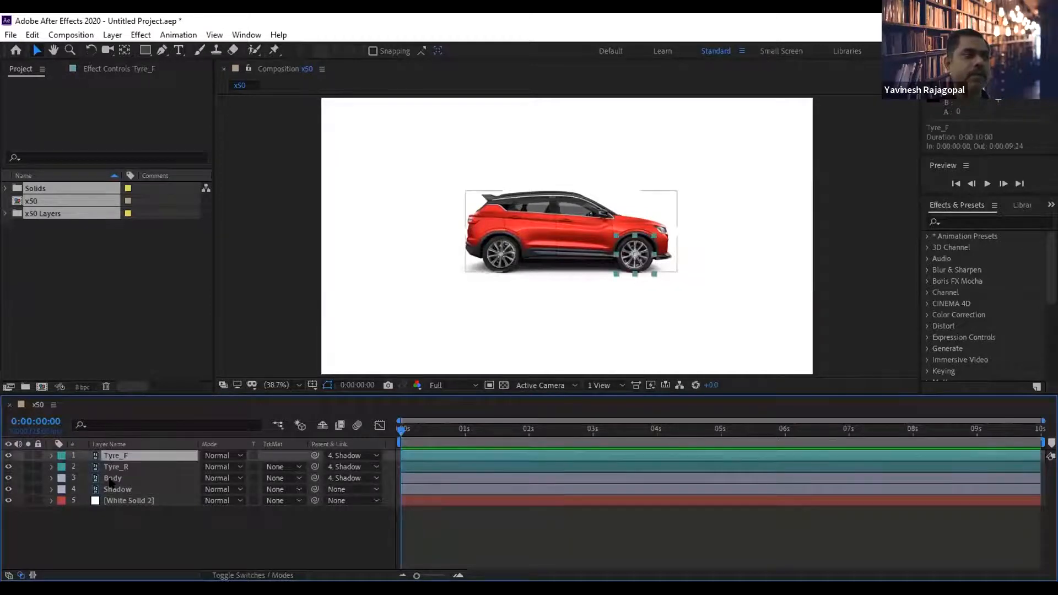
click(115, 477)
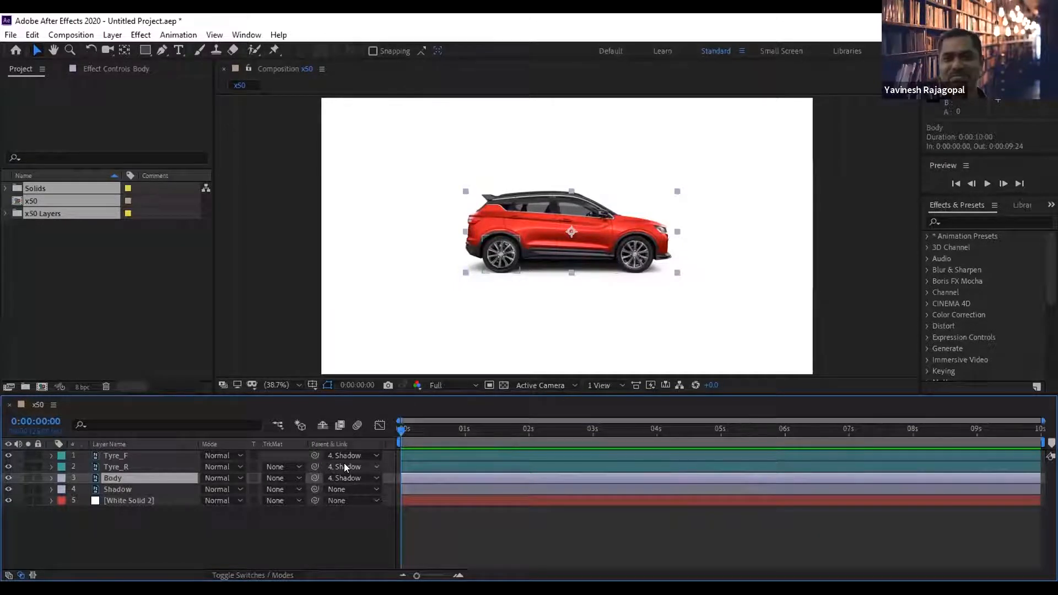
click(109, 543)
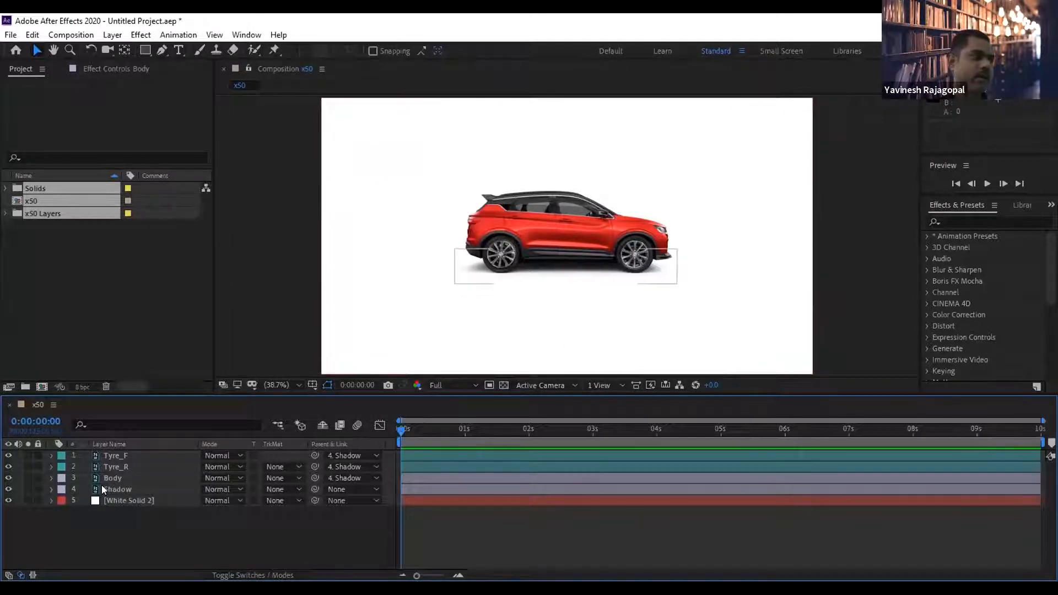
click(48, 489)
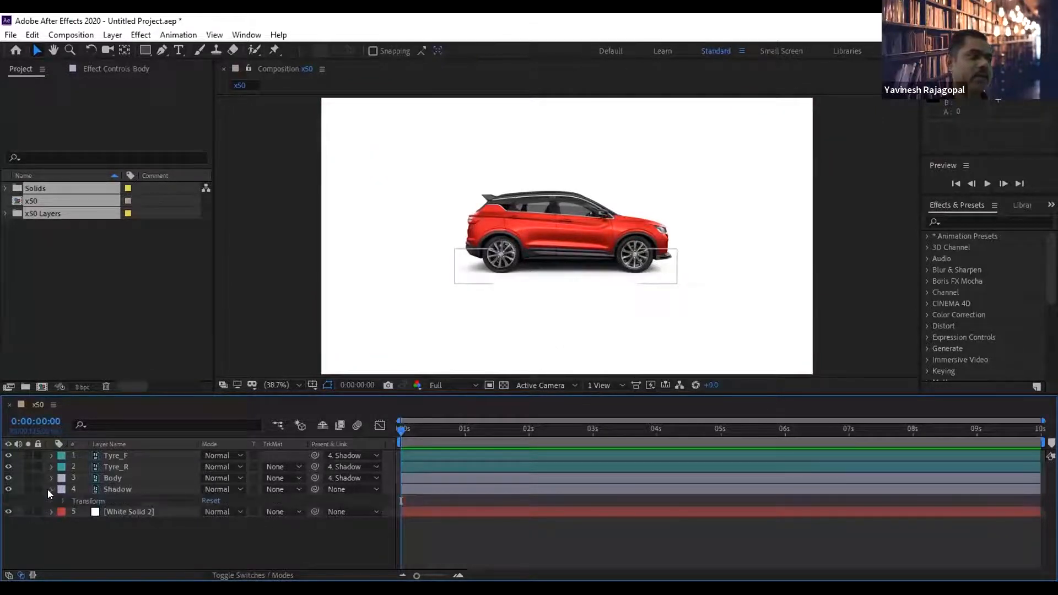
click(49, 490)
click(50, 478)
click(62, 489)
click(62, 489)
click(51, 478)
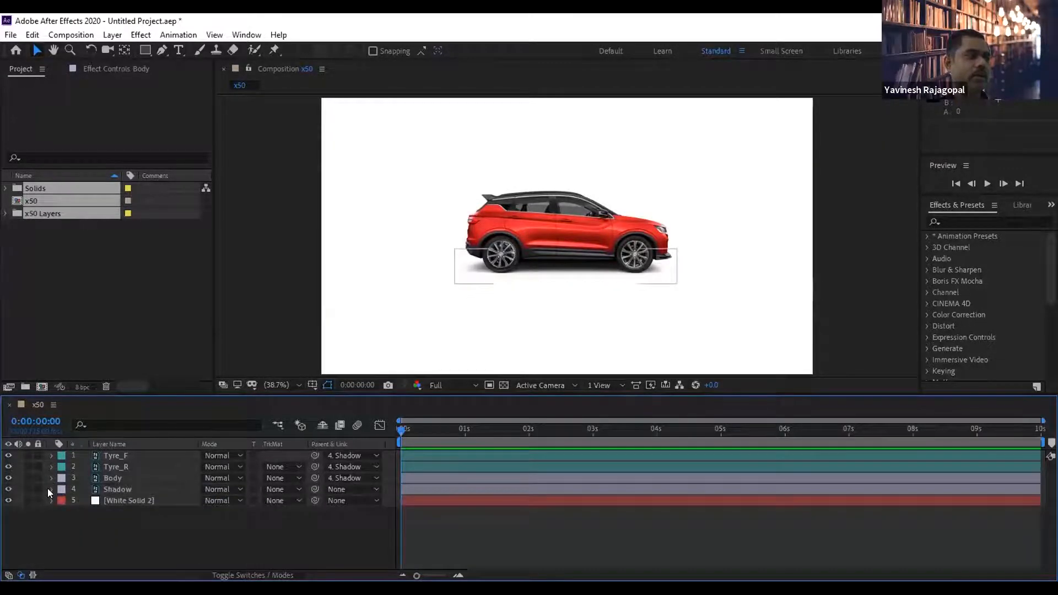
Reveal the Shadow layer's Transform properties and select its Position property.
click(50, 489)
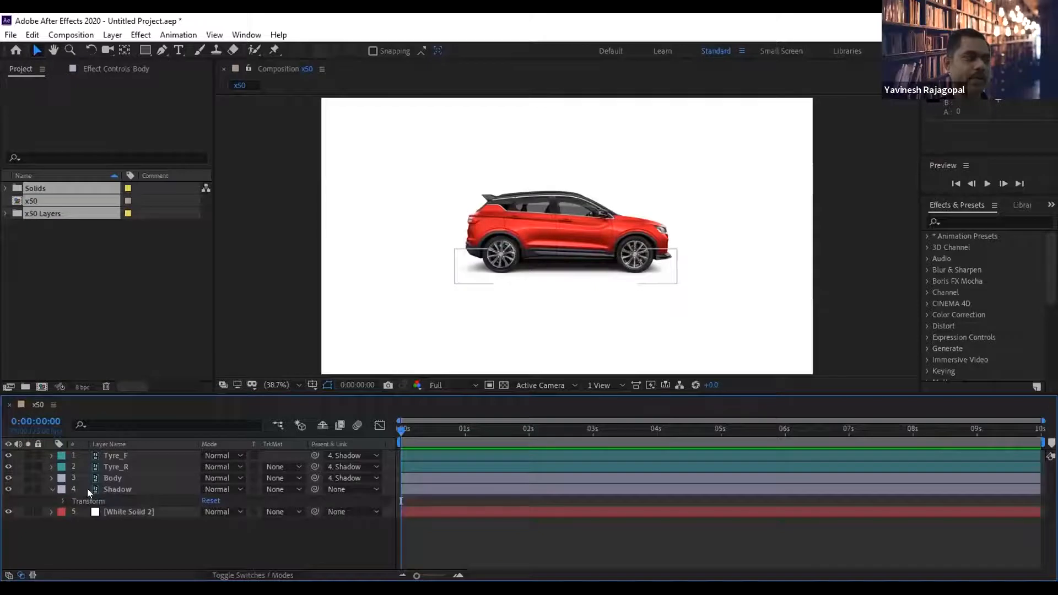
click(61, 500)
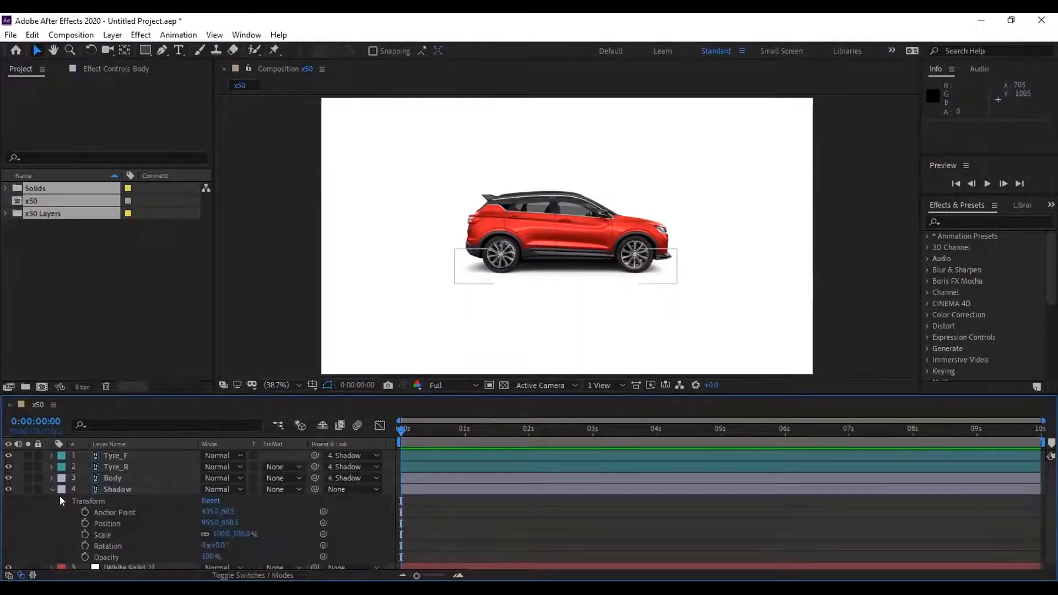
click(110, 518)
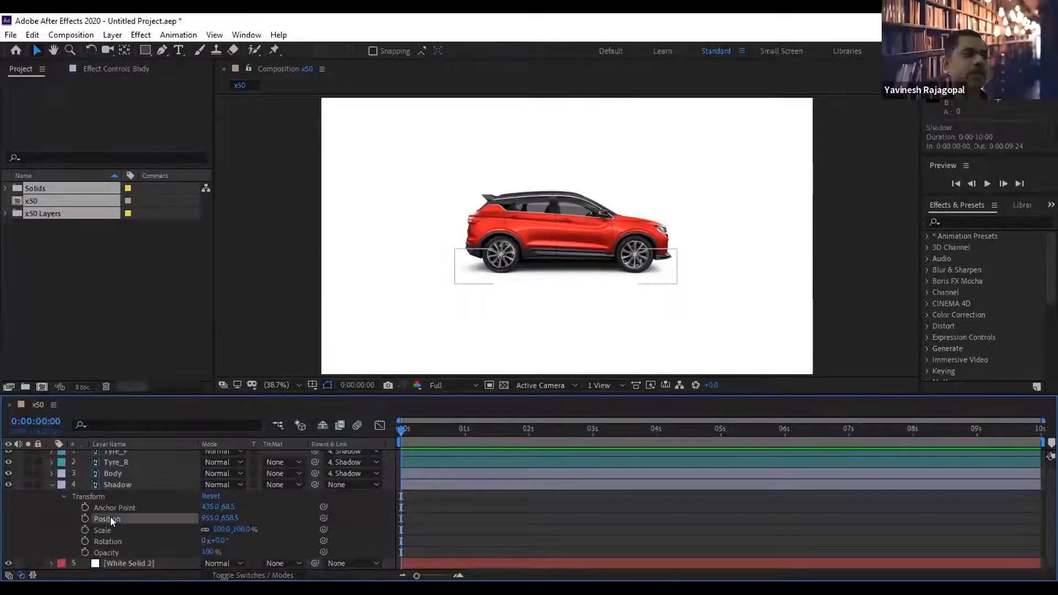
Lower the whole car by setting the Shadow layer's vertical Position to 929.5, and enlarge it with a Scale of 169%.
click(117, 553)
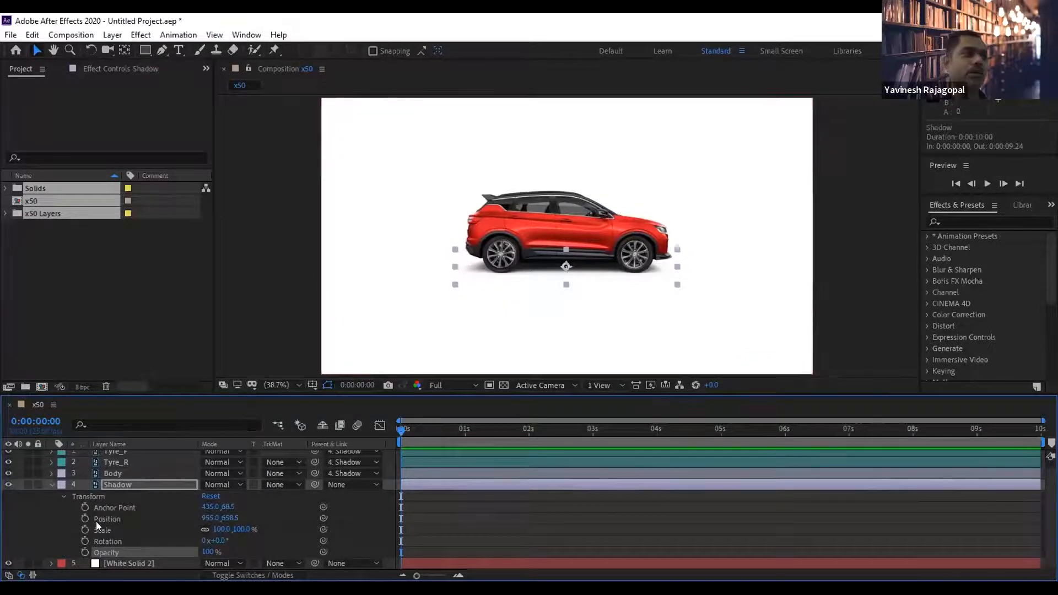
click(111, 519)
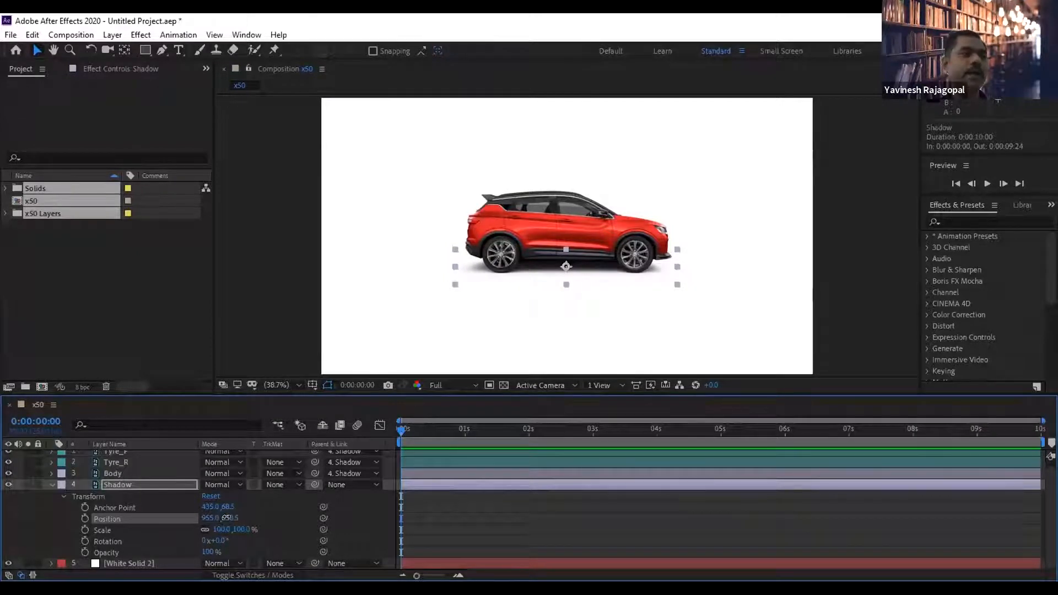
drag(253, 517, 286, 518)
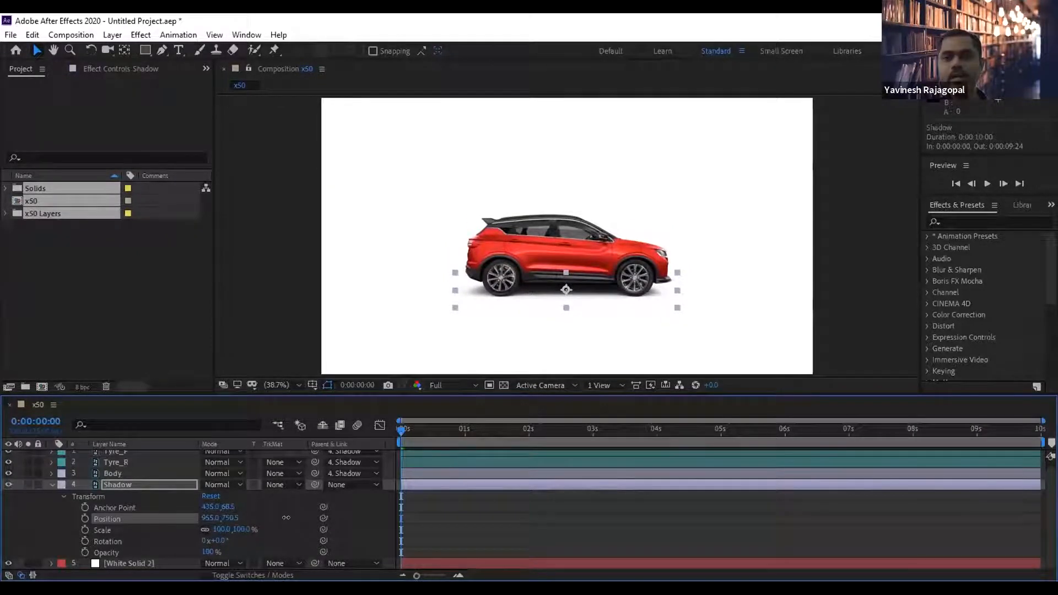
drag(286, 517, 297, 521)
click(233, 518)
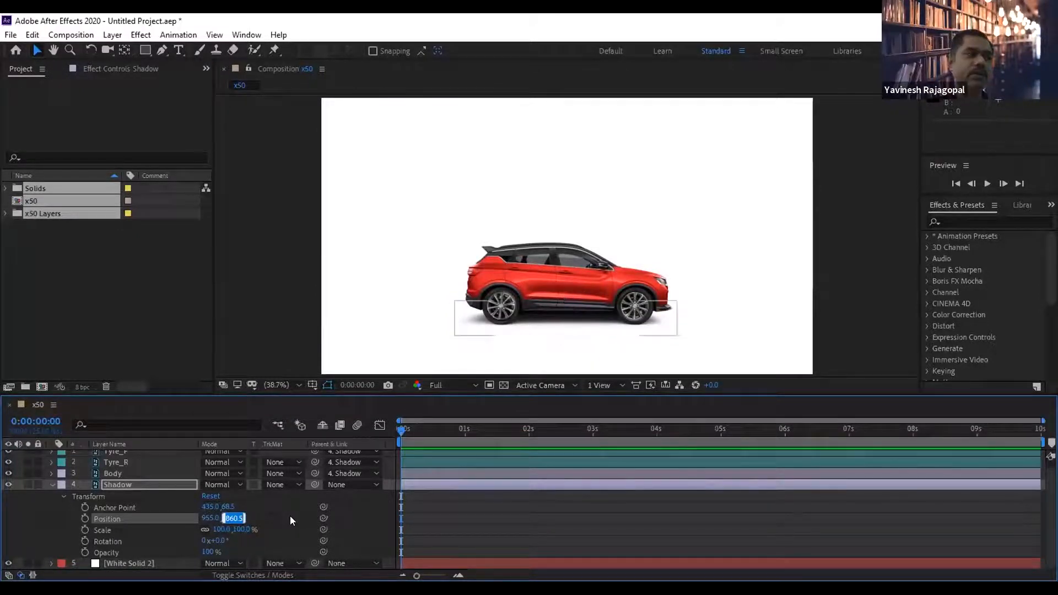
text(1006.5)
key(Return)
drag(371, 513, 302, 483)
click(302, 484)
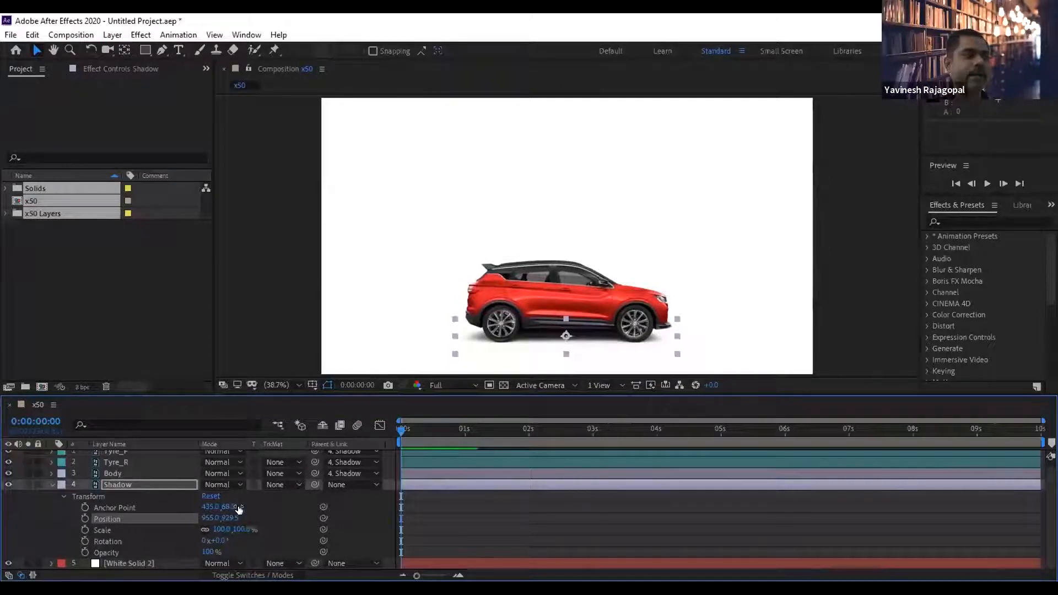
click(101, 528)
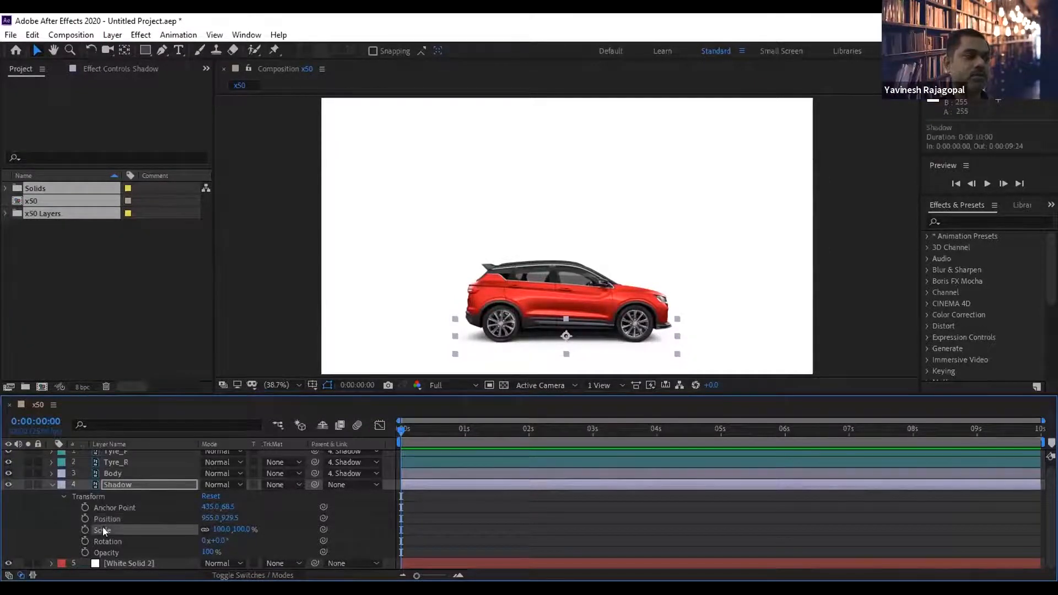
drag(222, 528, 287, 528)
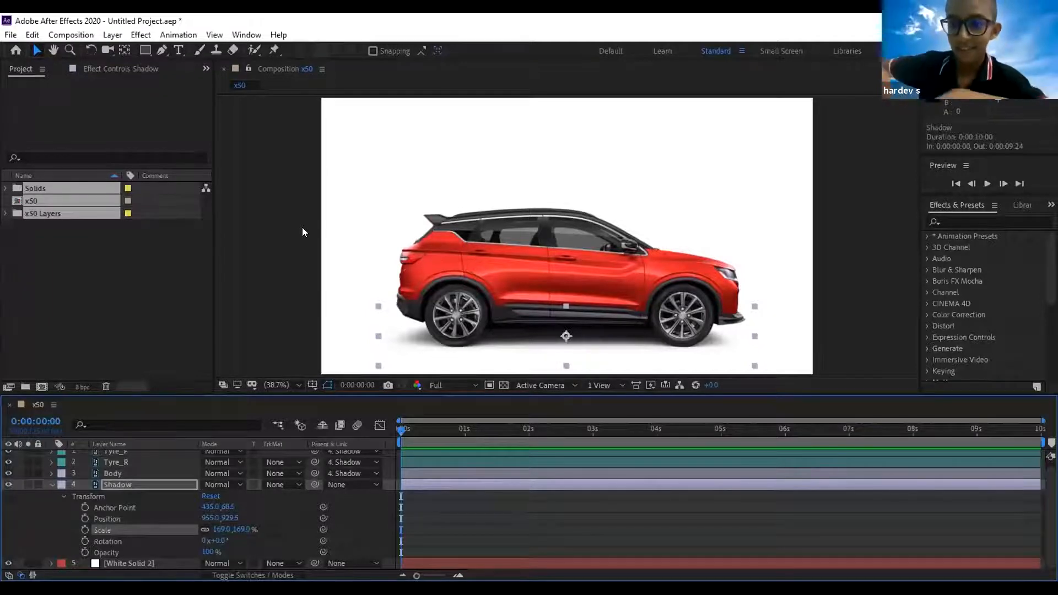
Undo the Shadow layer's scale and position changes.
key(ctrl+z)
key(ctrl+z)
key(ctrl+z)
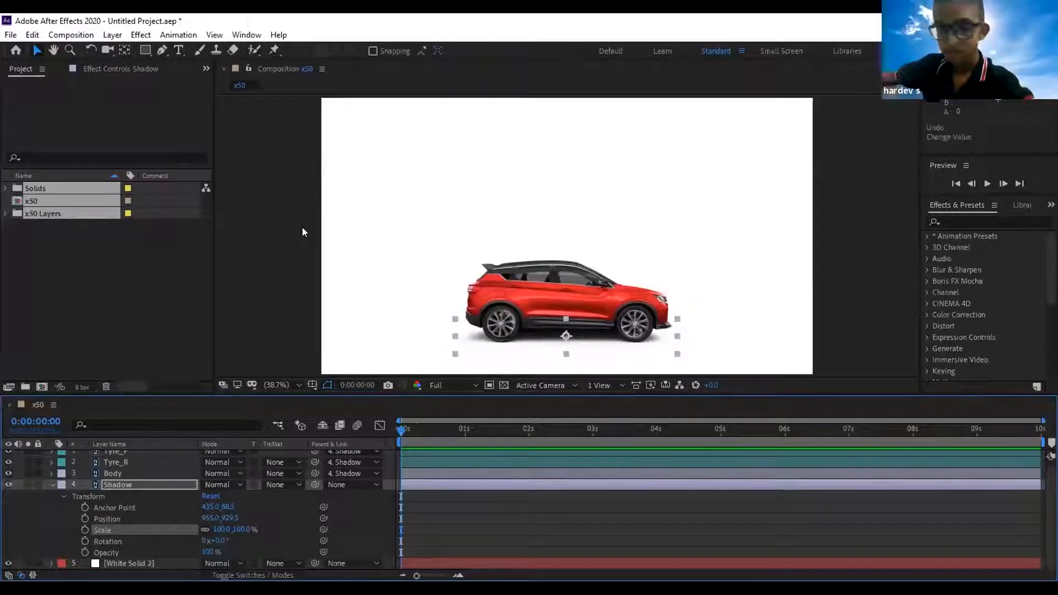
key(ctrl+z)
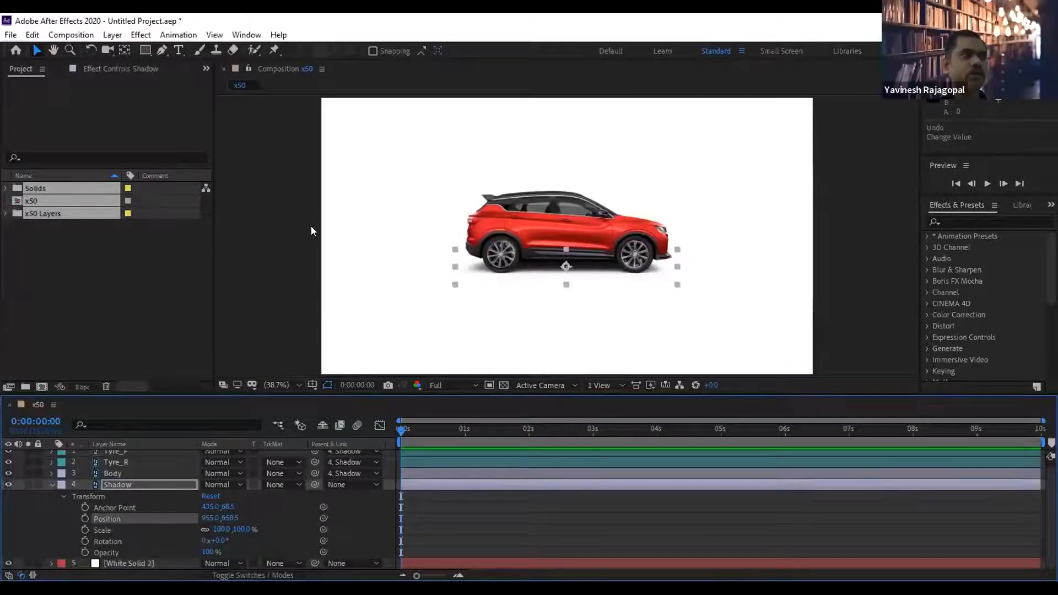
Collapse the Shadow layer's properties and highlight the Tyre_F, Tyre_R and Body layers that are parented to it.
click(112, 485)
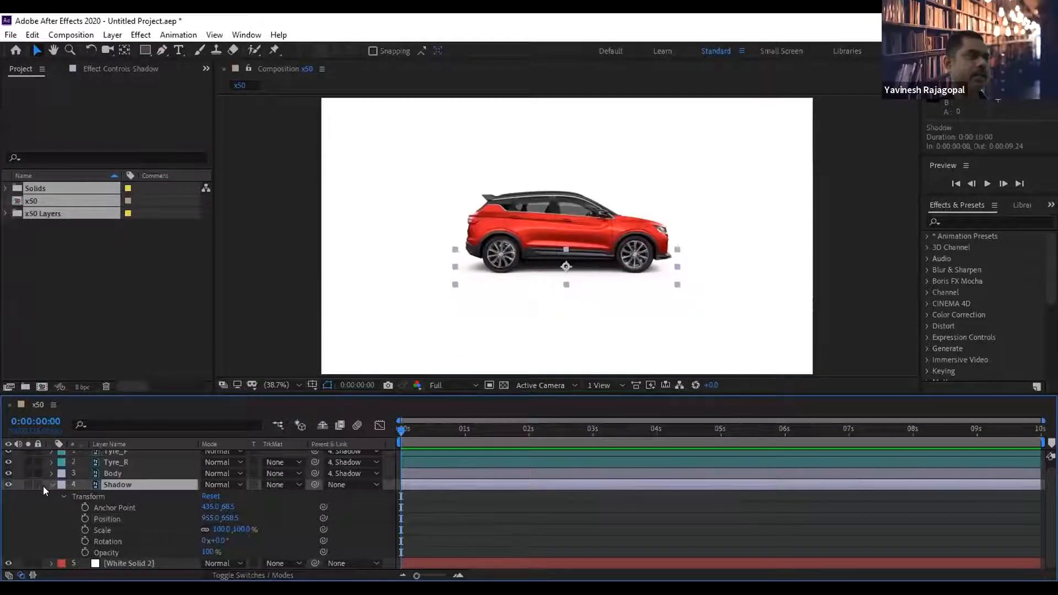
click(51, 485)
click(113, 525)
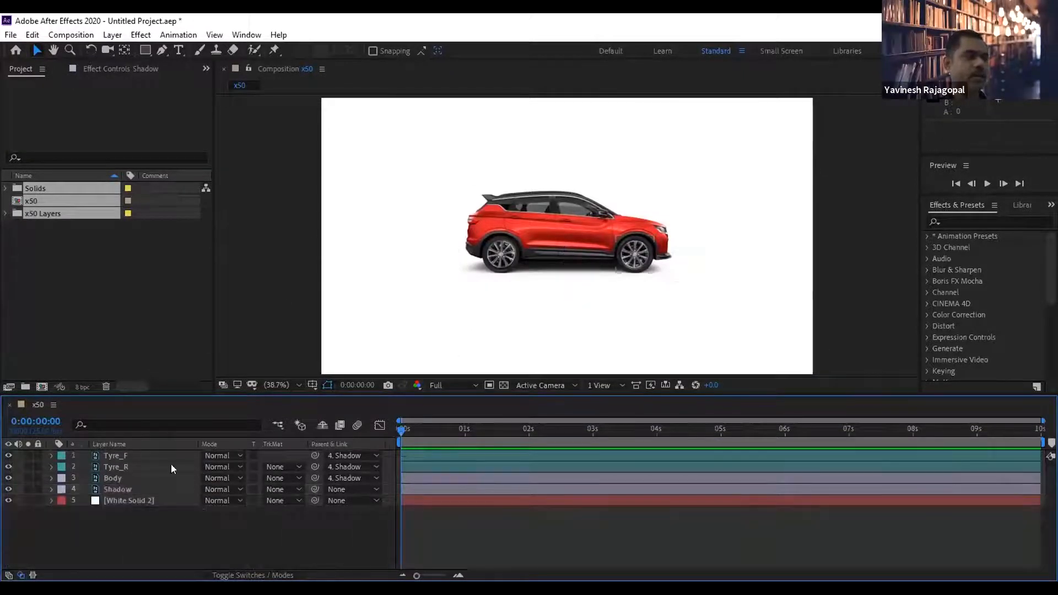
click(106, 455)
shift+click(111, 478)
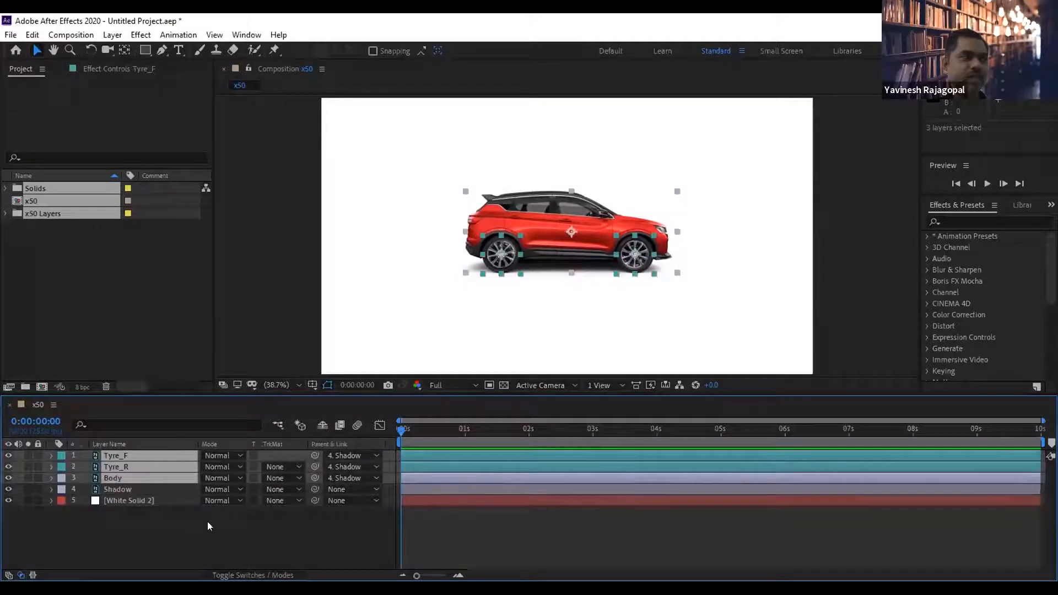
click(207, 521)
Reveal the Shadow layer's Transform properties and set its vertical Position to 958.5 and its Scale to 165%.
click(117, 490)
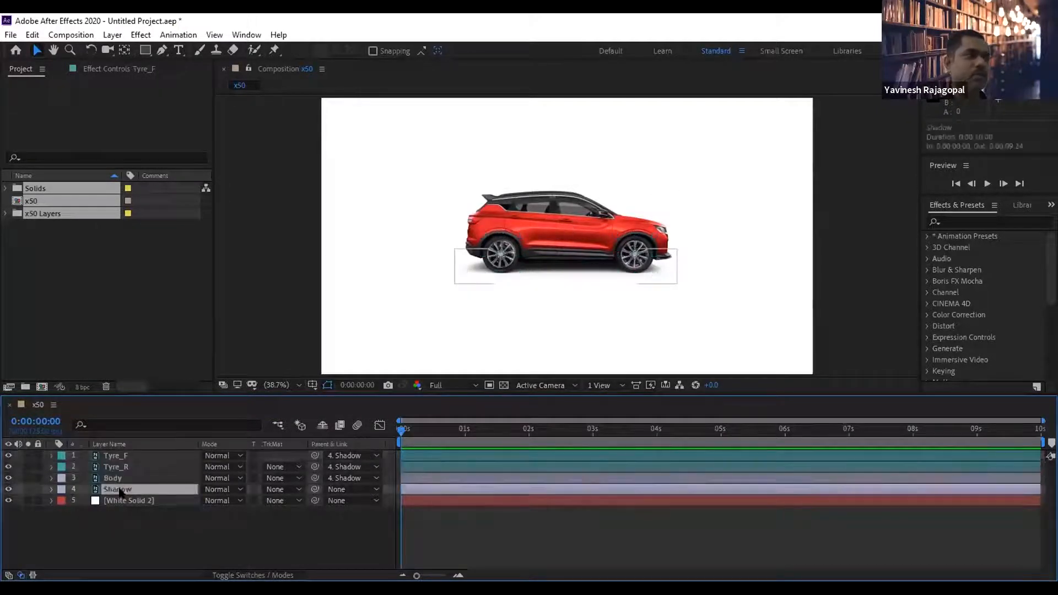
click(50, 489)
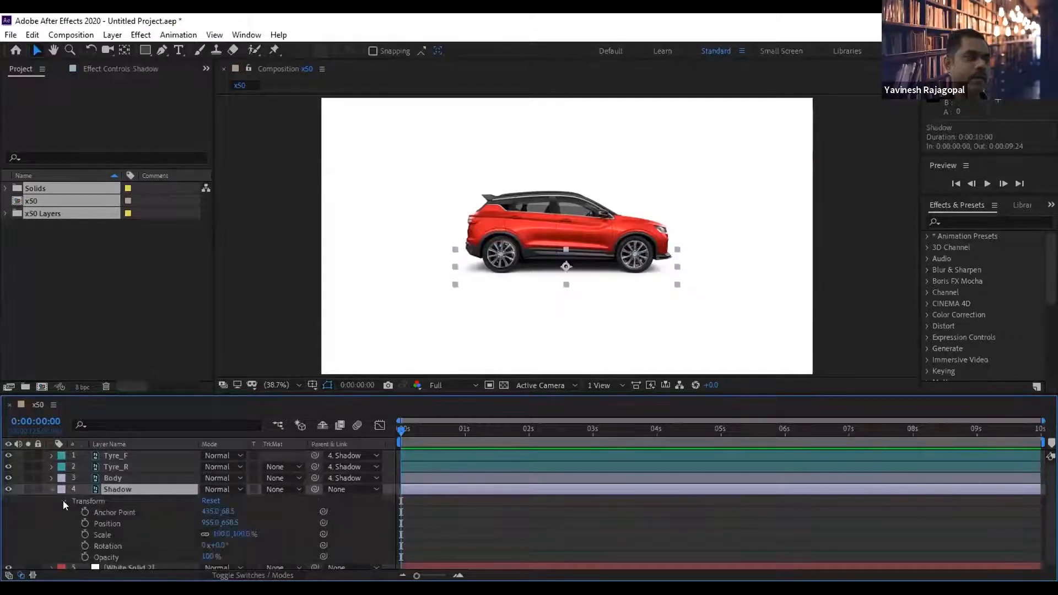
click(63, 501)
click(61, 500)
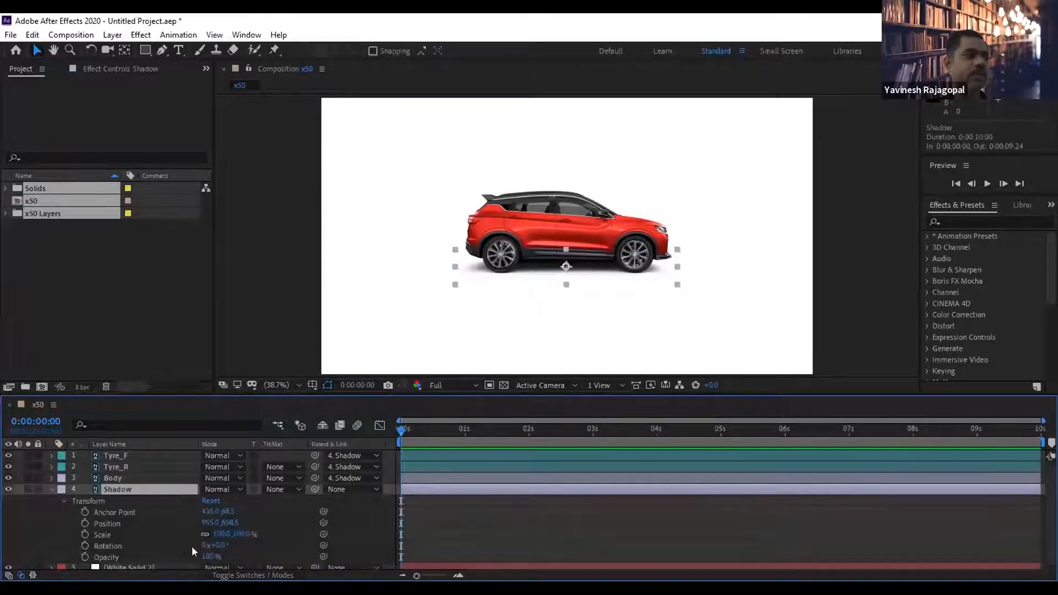
click(108, 522)
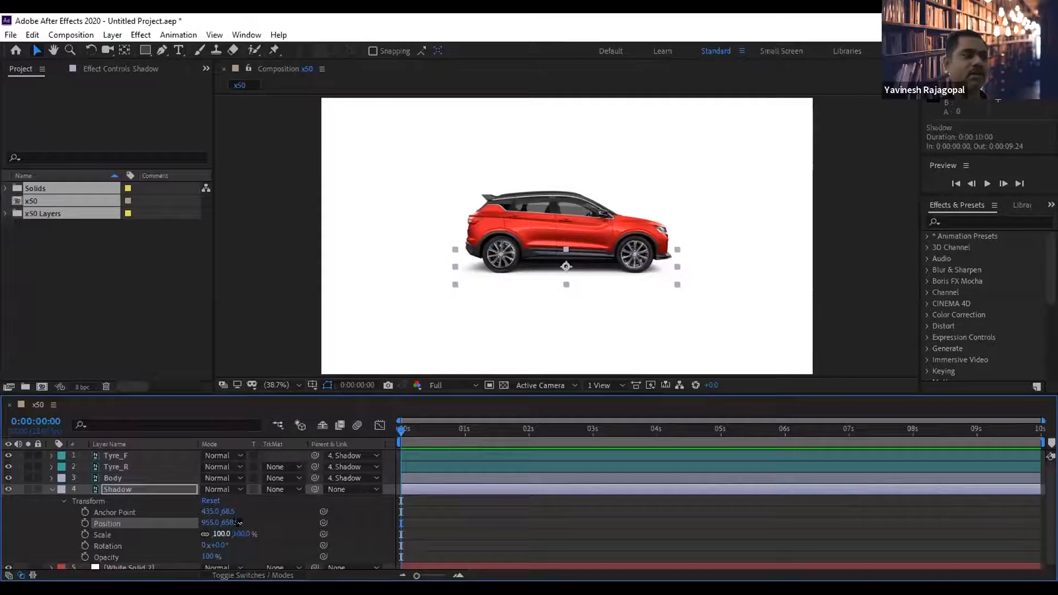
drag(228, 521, 477, 485)
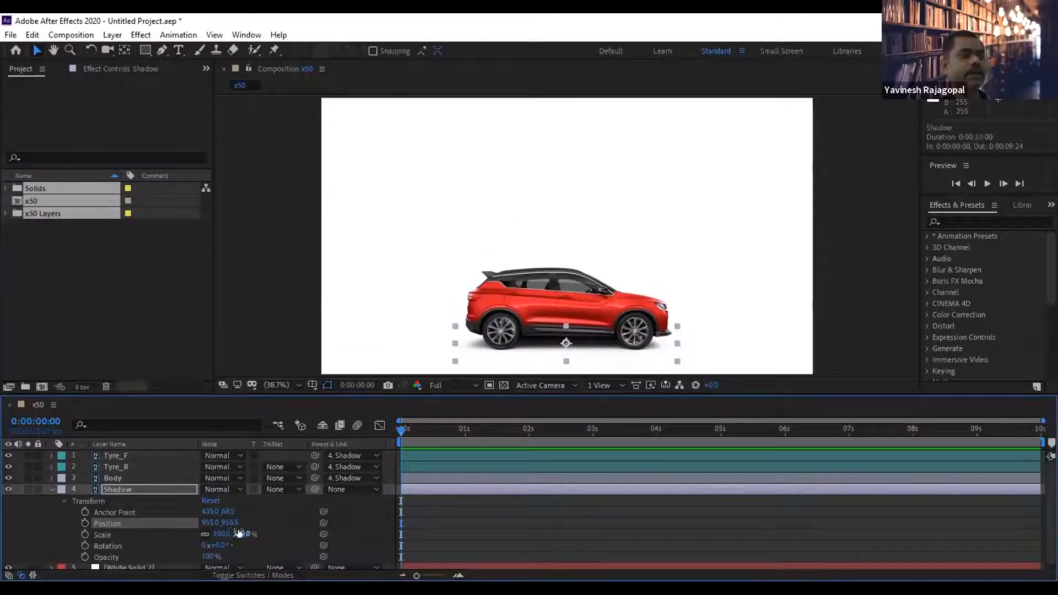
drag(240, 535, 282, 533)
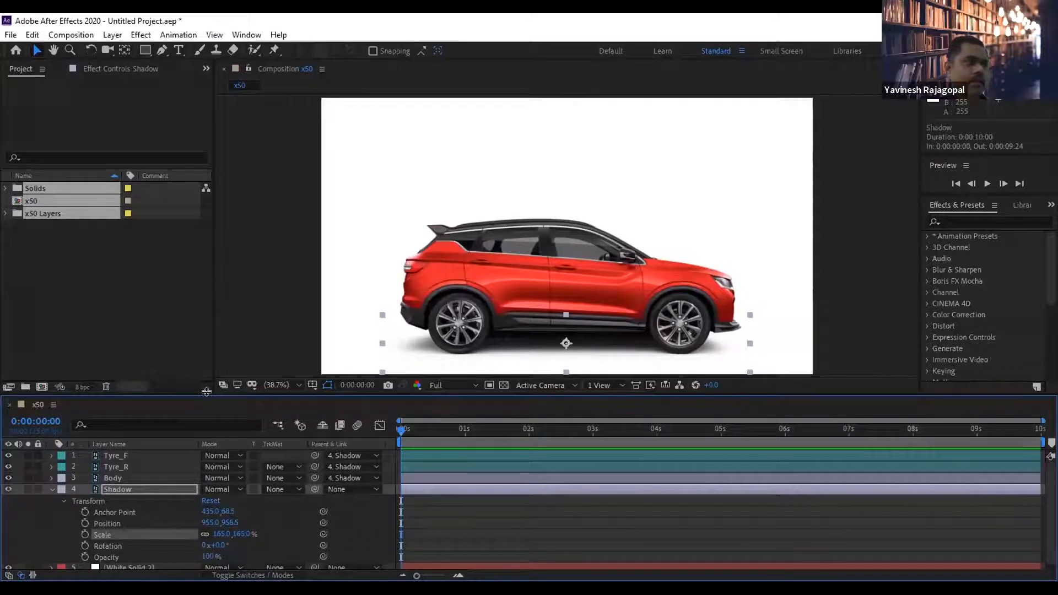
Make the timeline area taller and undo the Shadow layer's latest scale and position changes.
drag(207, 393, 206, 368)
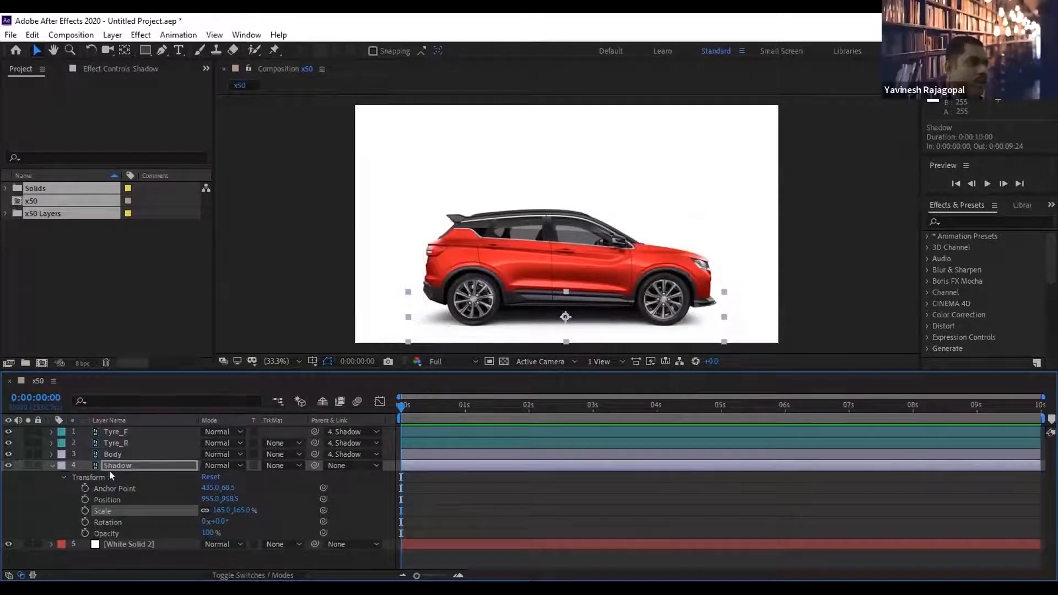
key(ctrl+z)
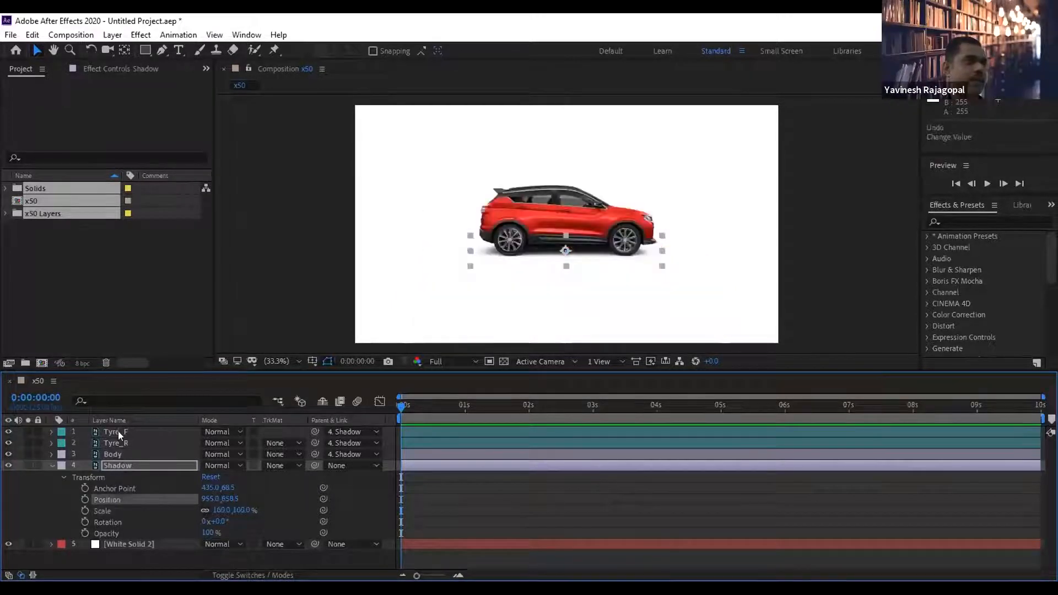
Move the whole car down with the Shadow layer's vertical Position at 960.5, and enlarge it with a Scale of 175%.
click(110, 465)
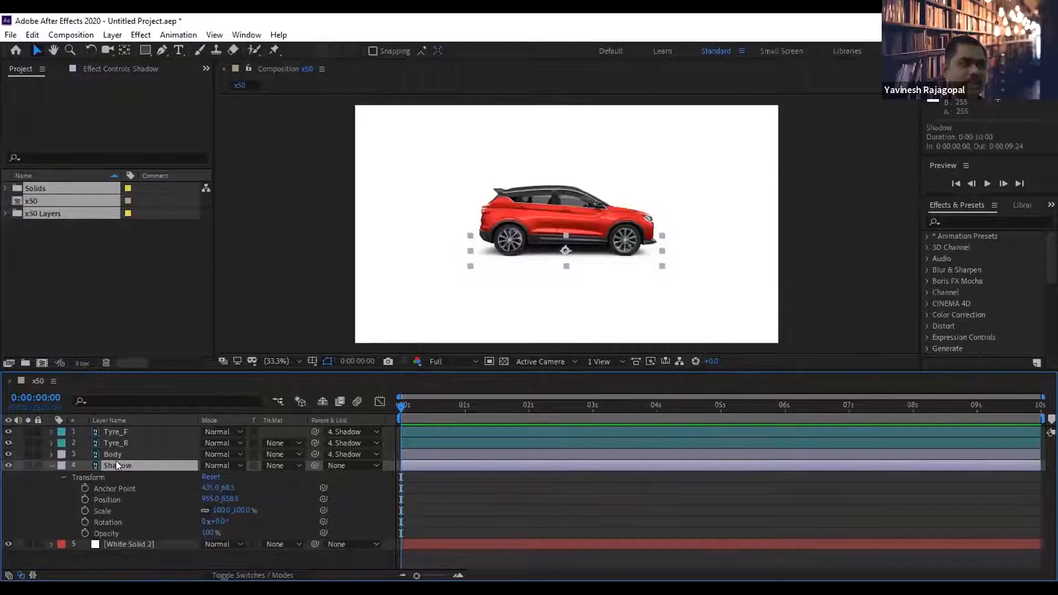
click(106, 501)
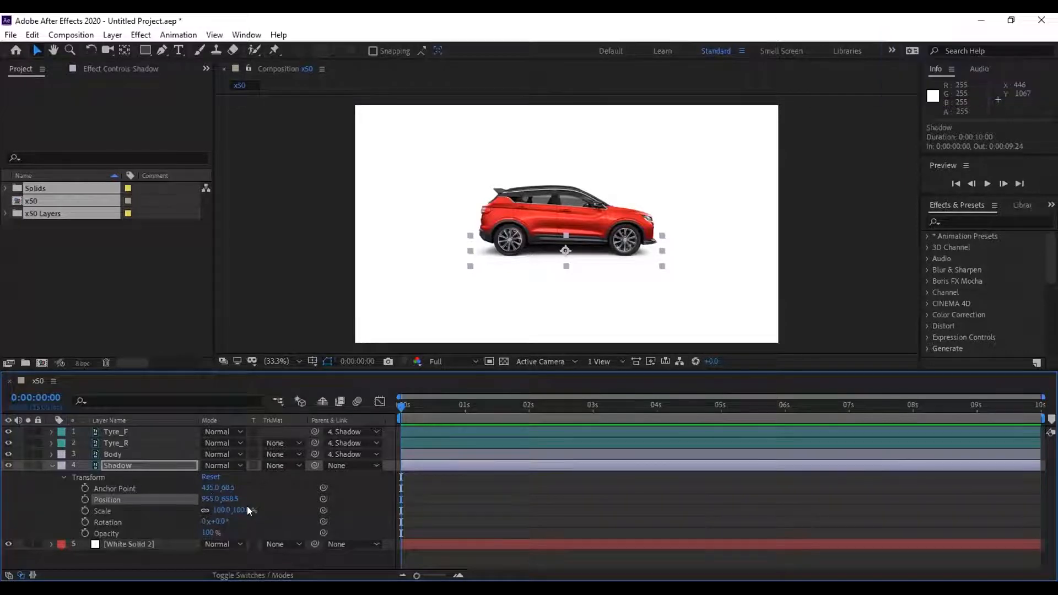
drag(234, 498, 394, 527)
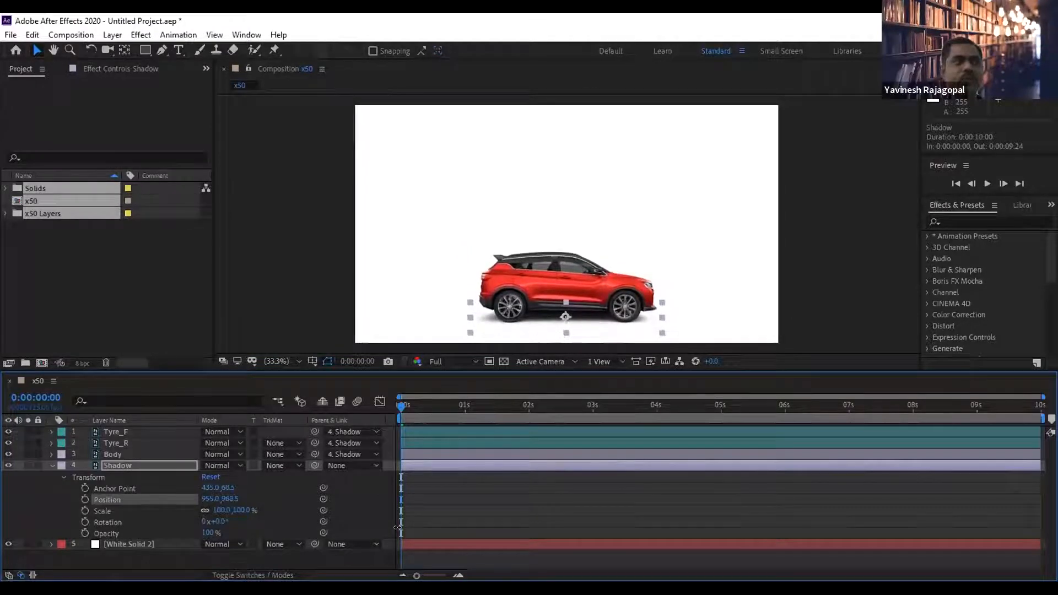
drag(234, 510, 293, 511)
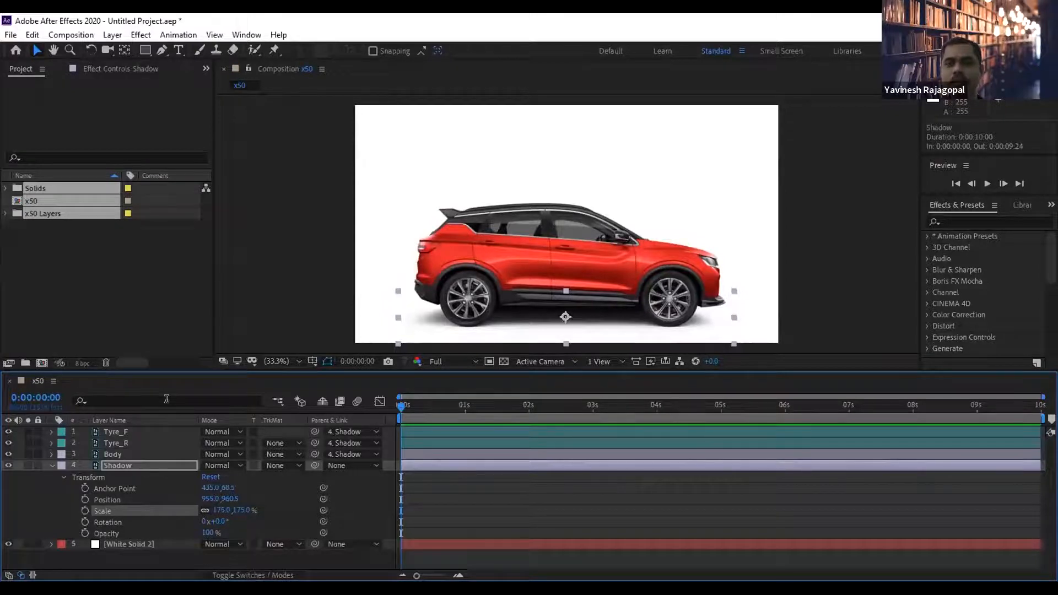
click(115, 464)
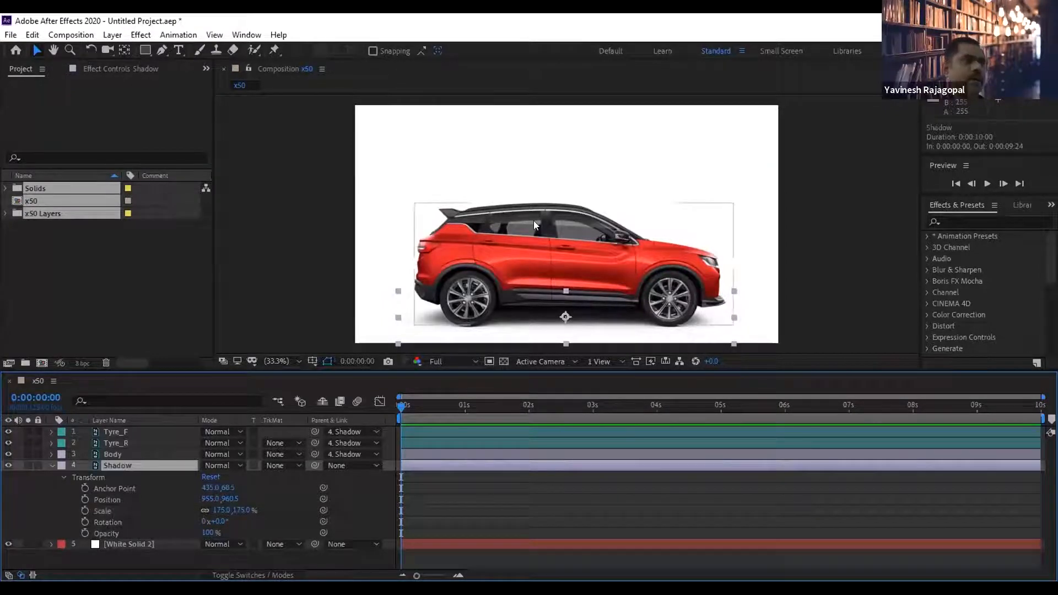
click(302, 226)
click(116, 466)
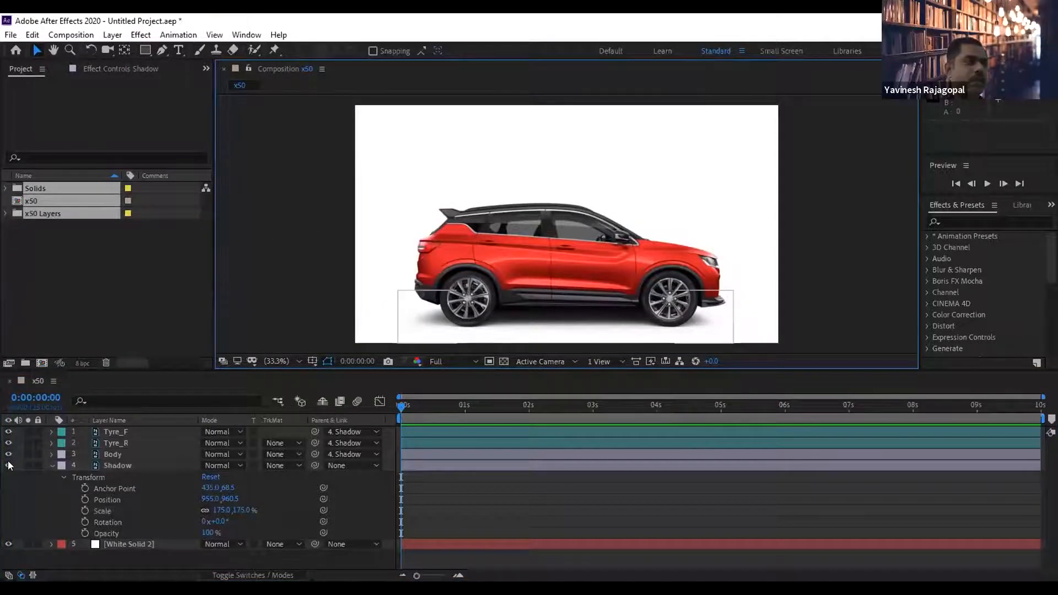
click(50, 465)
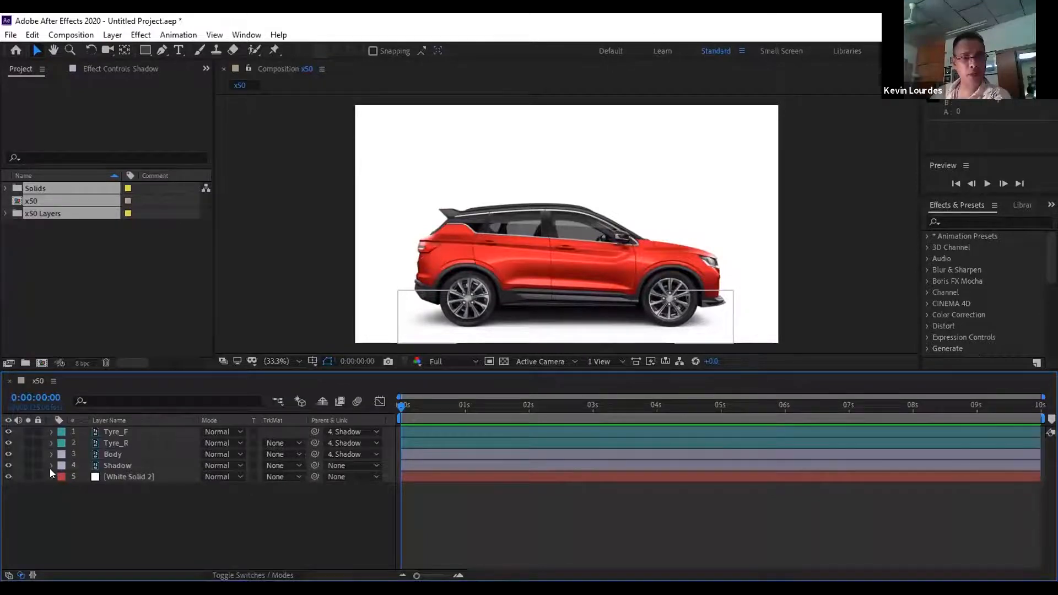
click(51, 465)
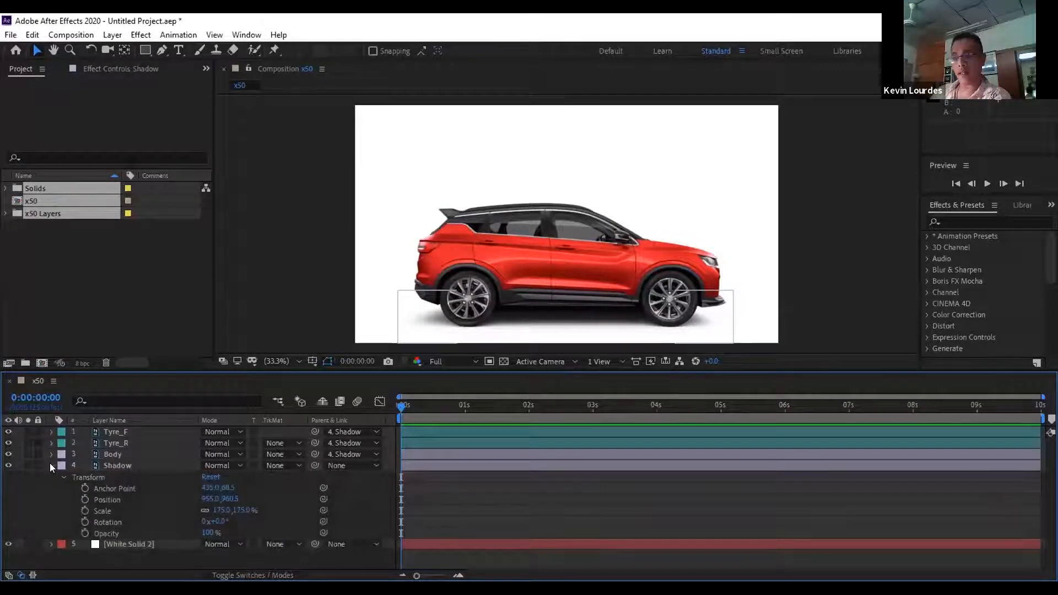
click(50, 464)
click(50, 465)
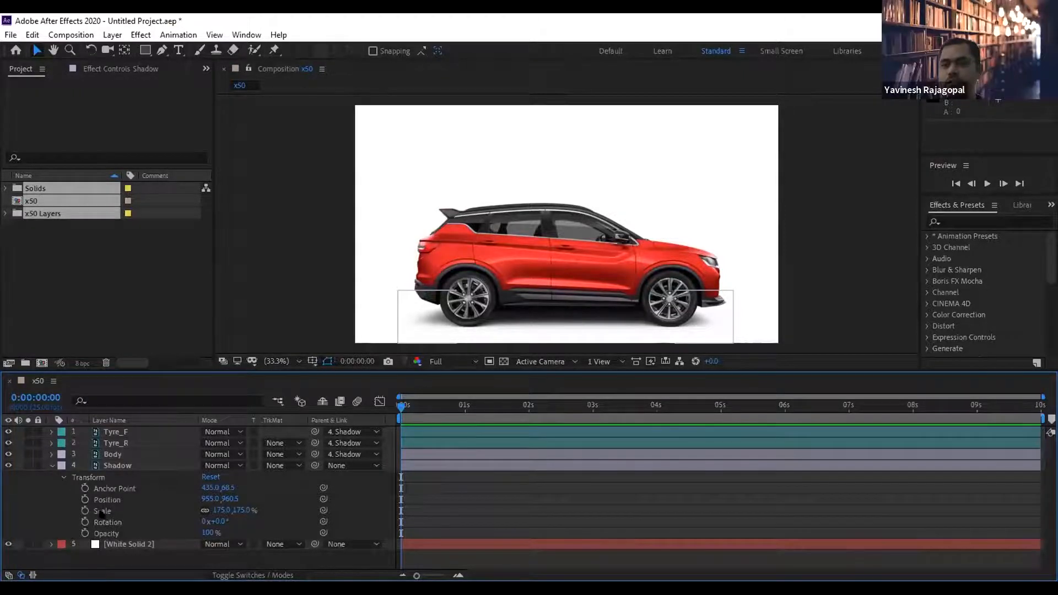
Try resetting the Shadow layer's Transform properties, undo the reset, and select the Shadow layer.
click(213, 474)
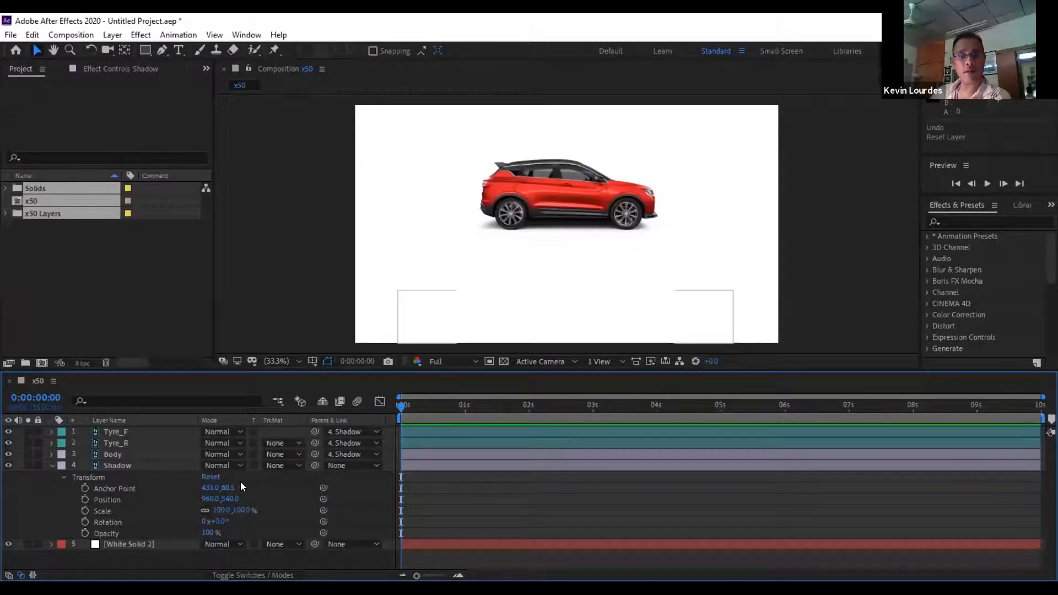
key(ctrl+z)
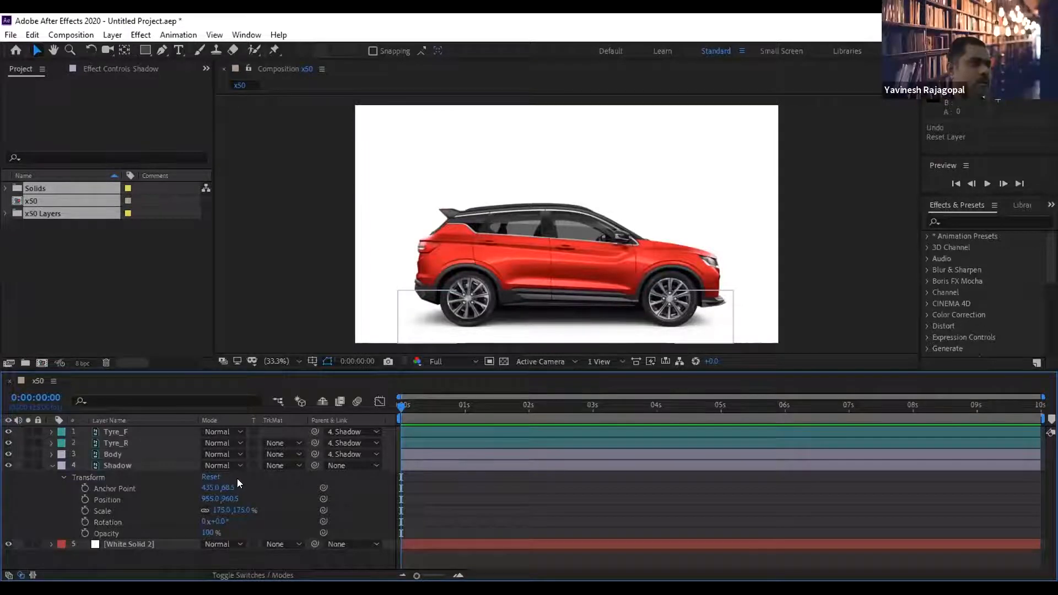
click(91, 477)
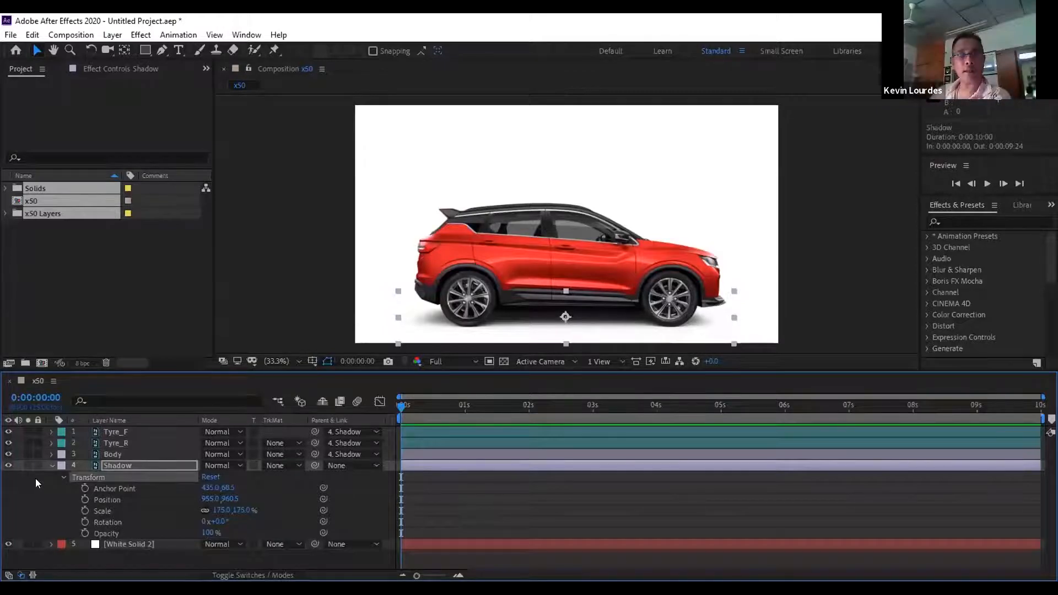
click(111, 464)
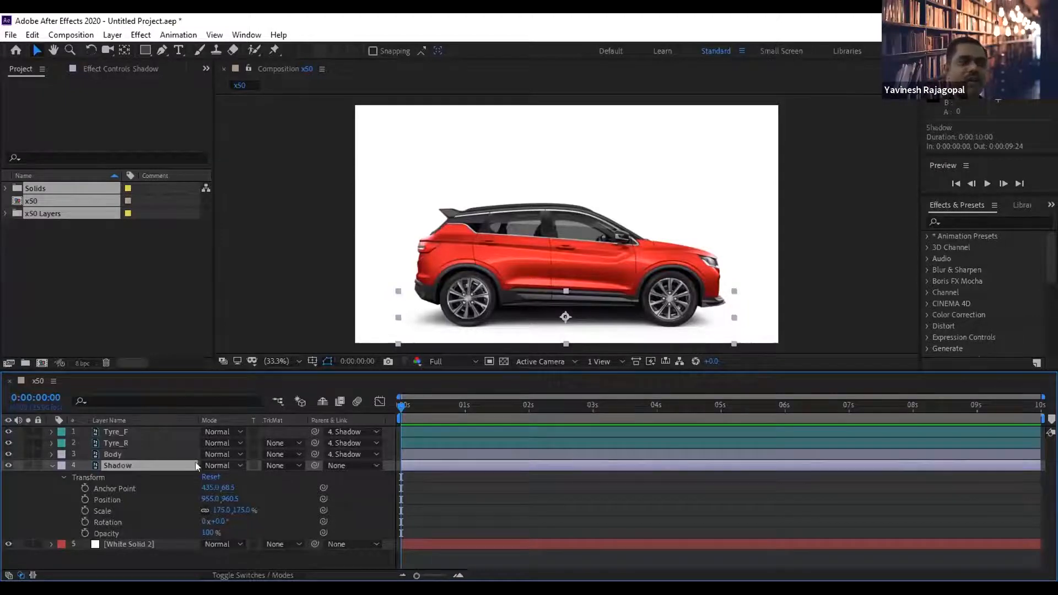
Reveal the Body layer's Position and raise the body away from the tyres to a vertical value of -242.5.
click(109, 454)
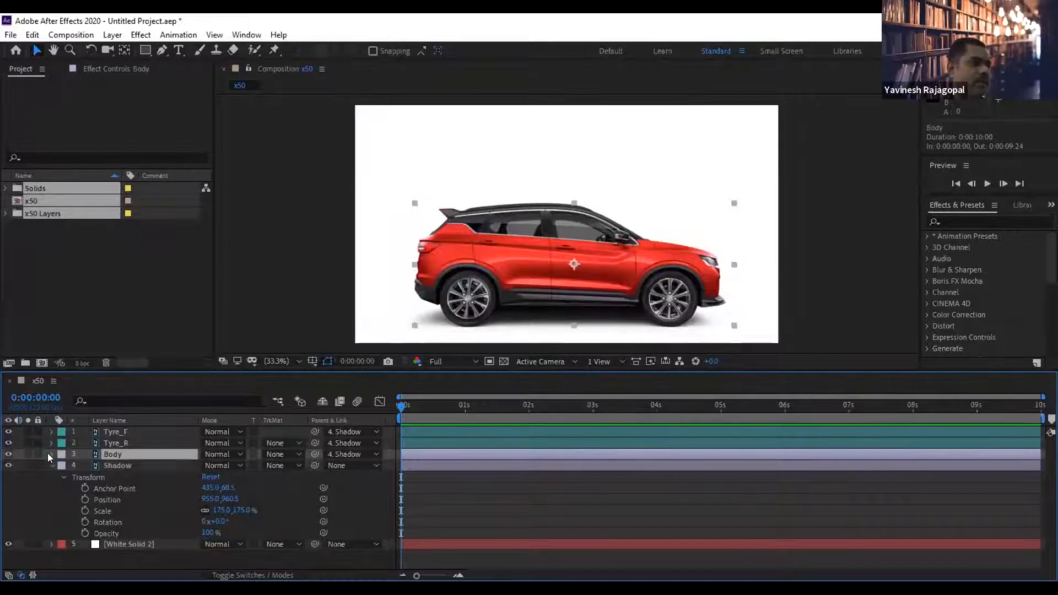
key(p)
drag(230, 465, 145, 435)
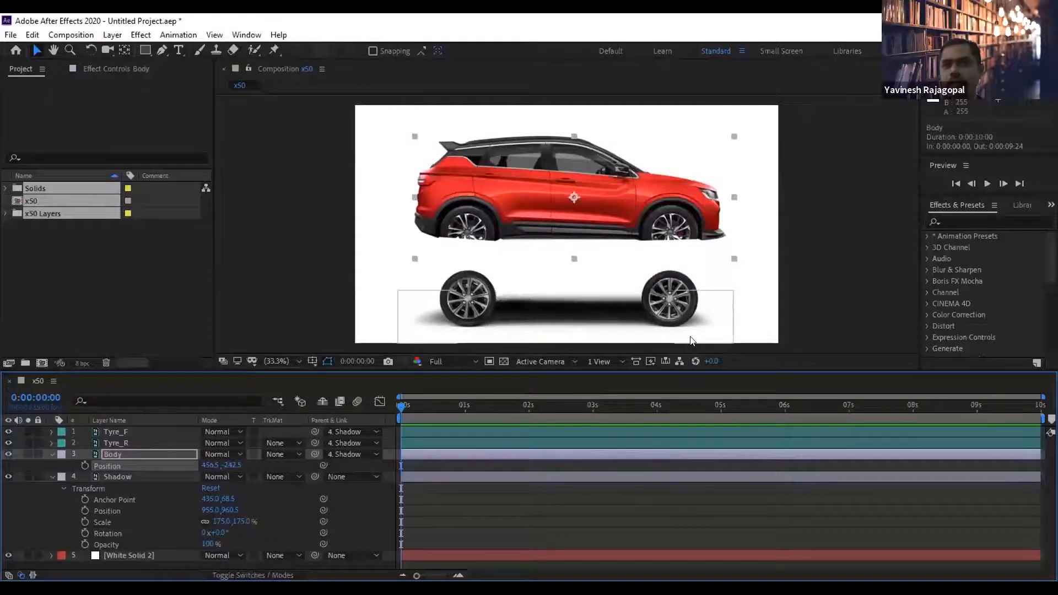
Undo the Body layer's upward move, collapse the Body and Shadow layer properties, and deselect all layers.
key(ctrl+z)
key(ctrl+z)
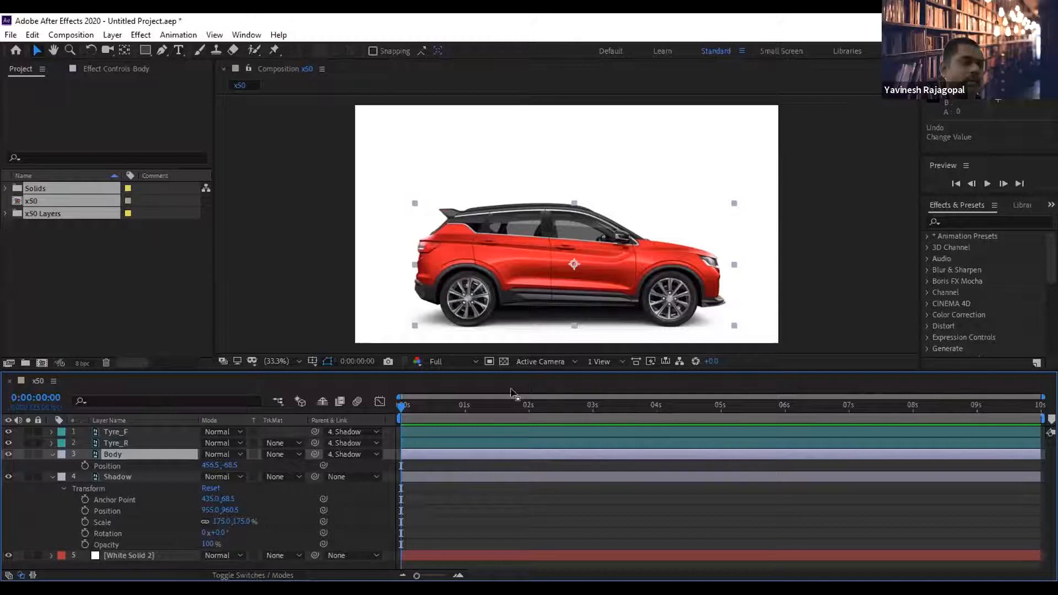
click(51, 454)
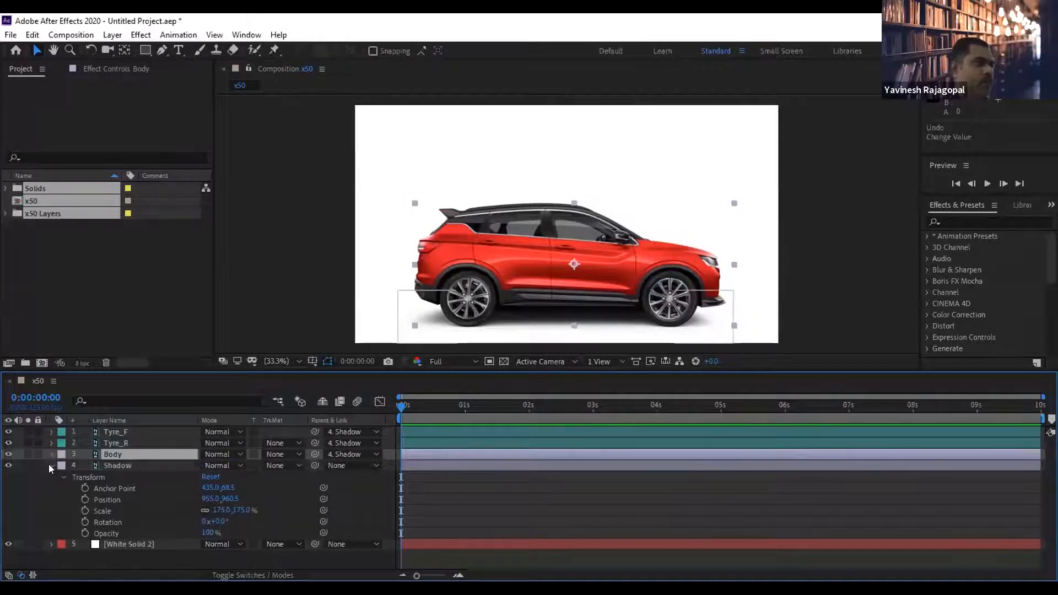
click(50, 465)
click(96, 507)
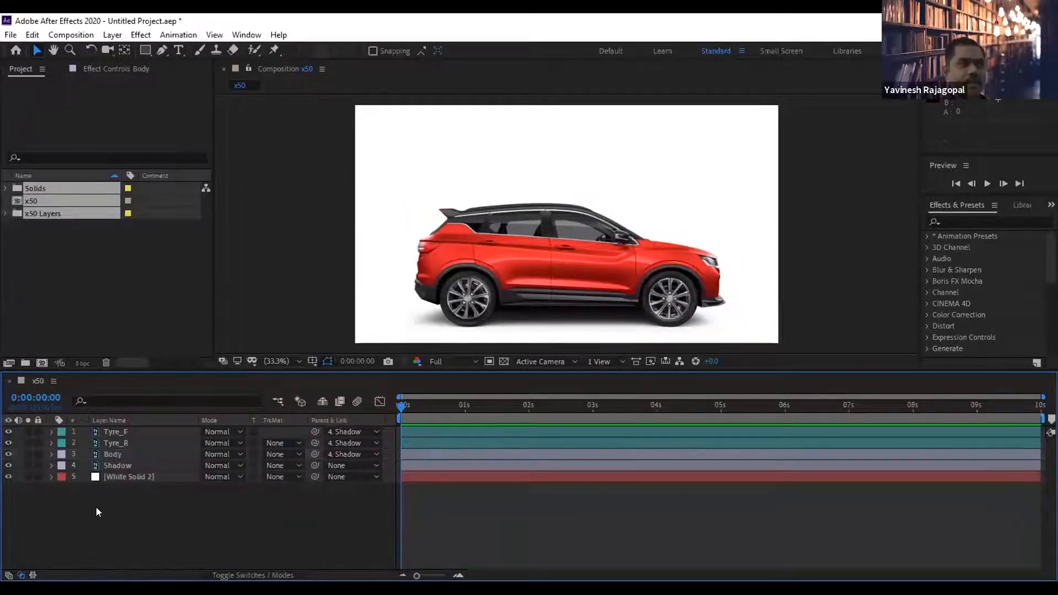
Scrub the current time back and forth through the first seconds of the x50 timeline.
drag(402, 407, 629, 406)
drag(703, 416, 621, 406)
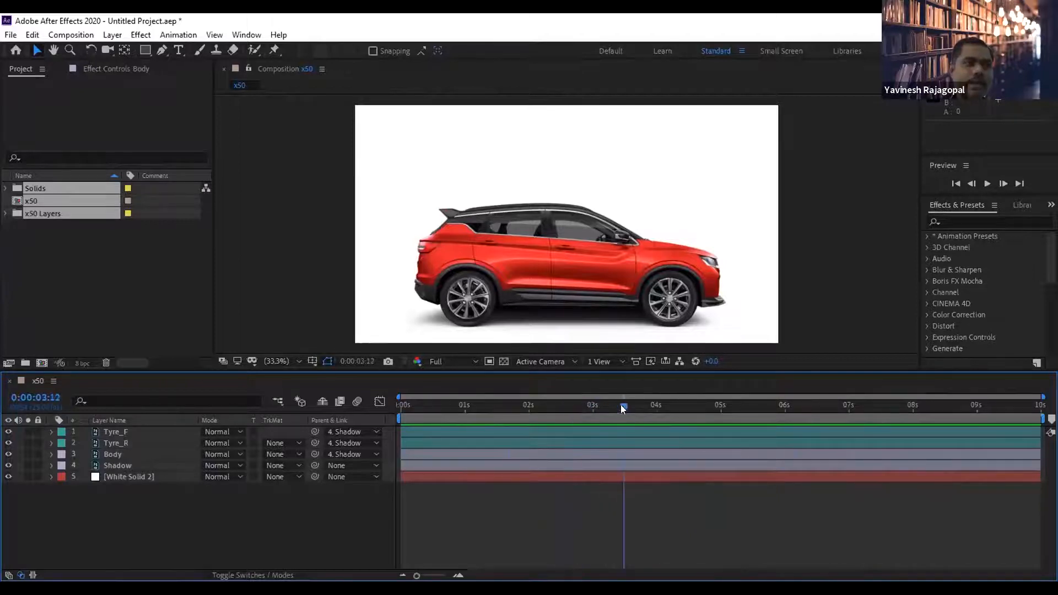
click(557, 406)
drag(564, 407, 519, 414)
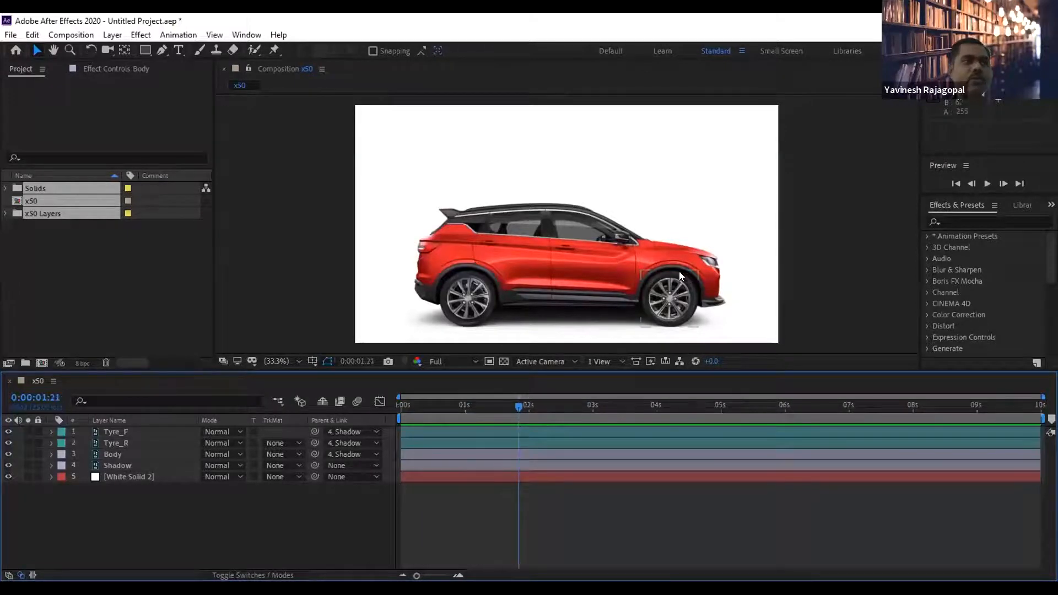
drag(521, 407, 263, 401)
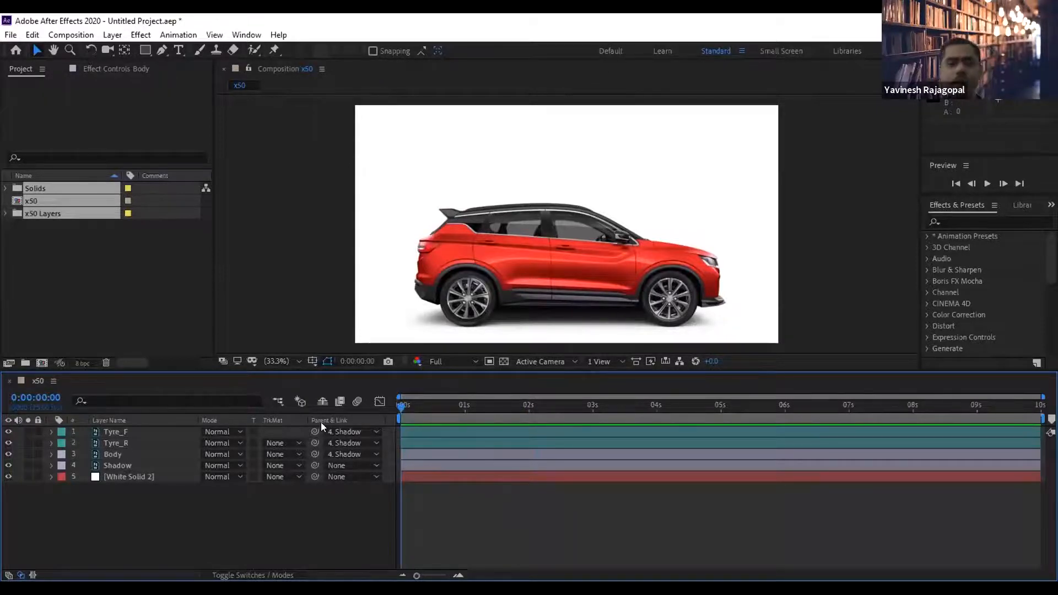
drag(480, 406, 539, 407)
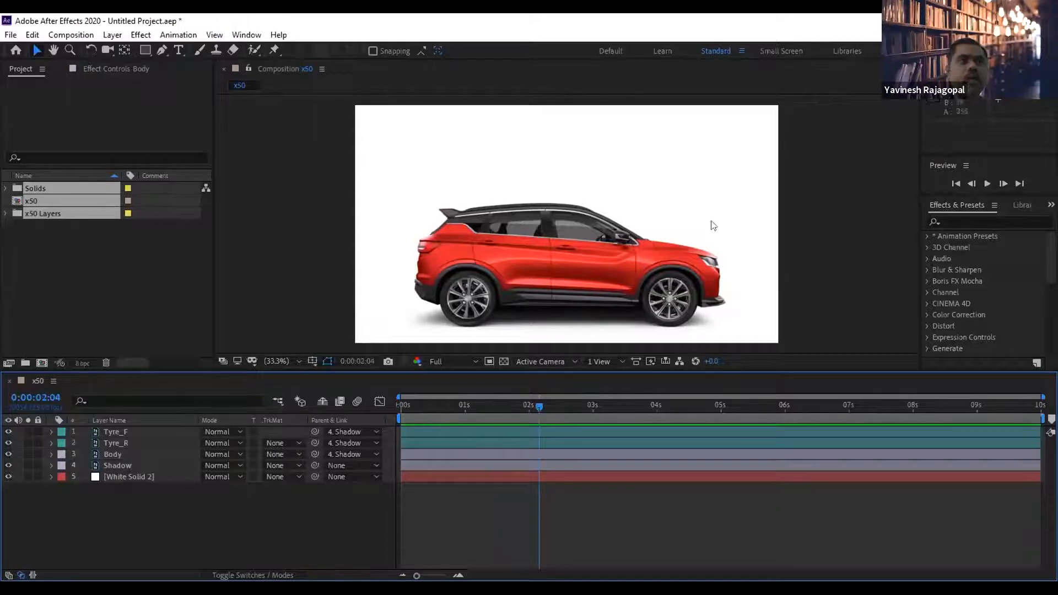
Go to the composition's first and last frames, and scrub the current time back to 0:00:00:00.
click(954, 183)
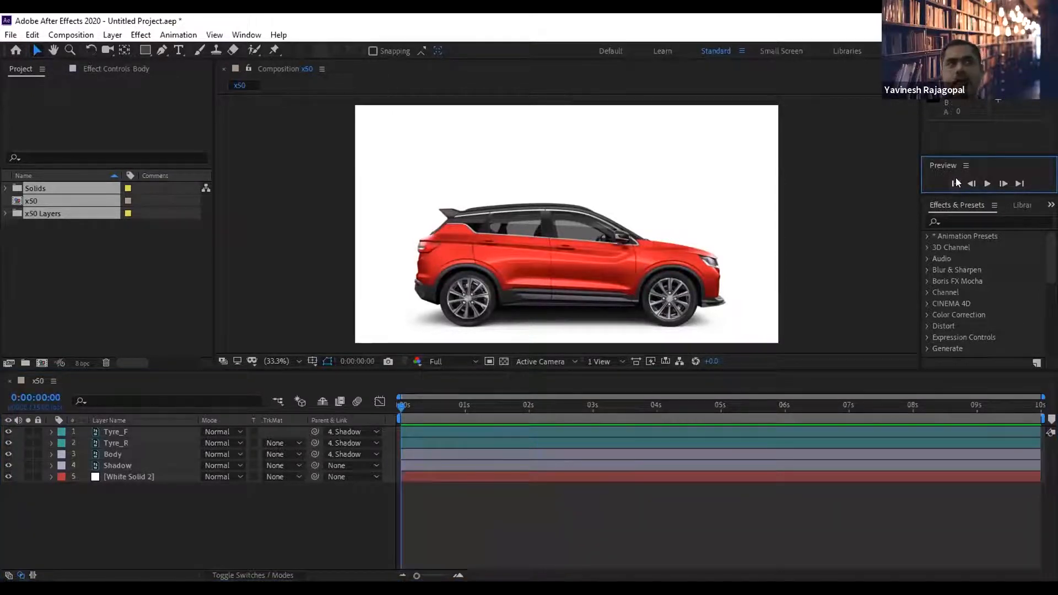
click(1017, 396)
key(End)
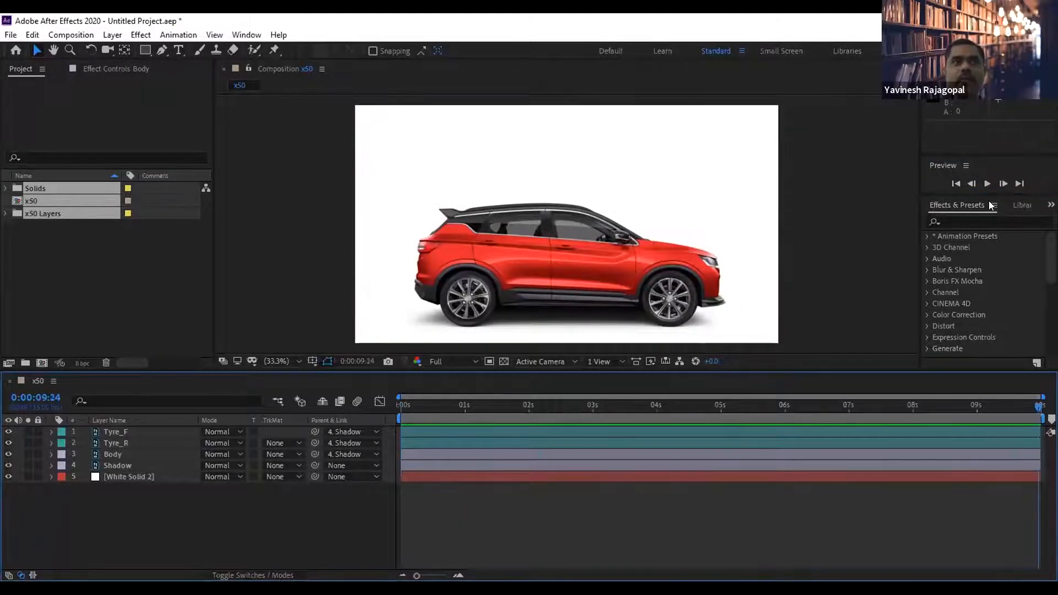
click(1018, 182)
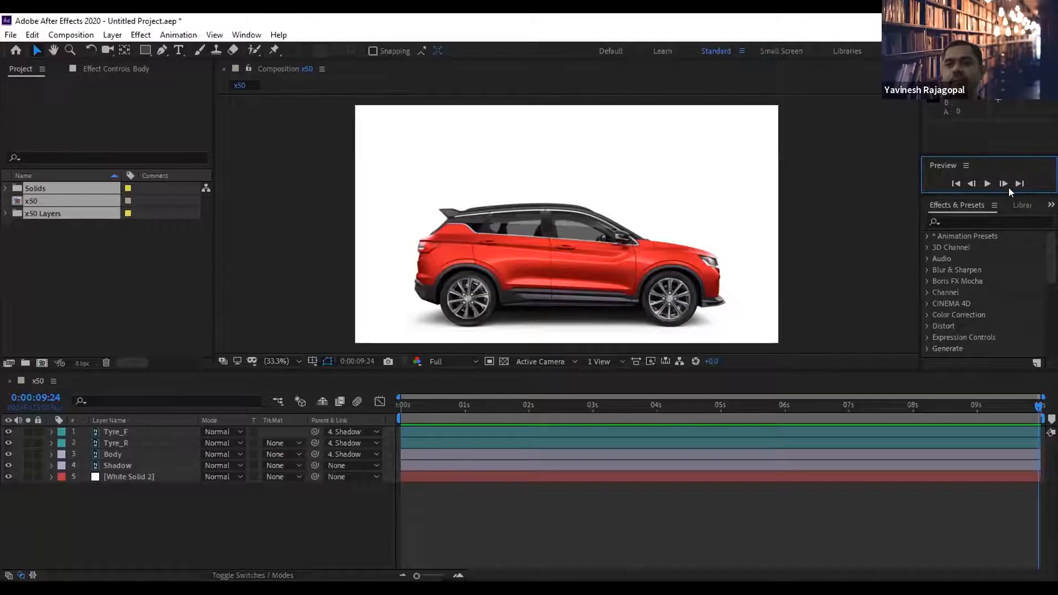
drag(438, 405, 524, 405)
drag(679, 405, 135, 386)
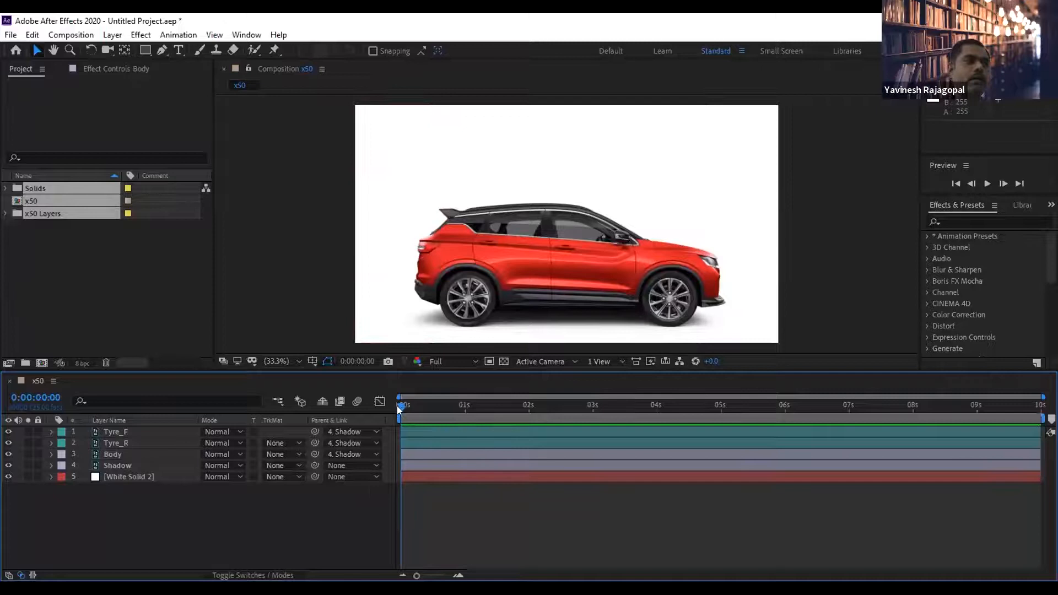
drag(401, 406, 531, 400)
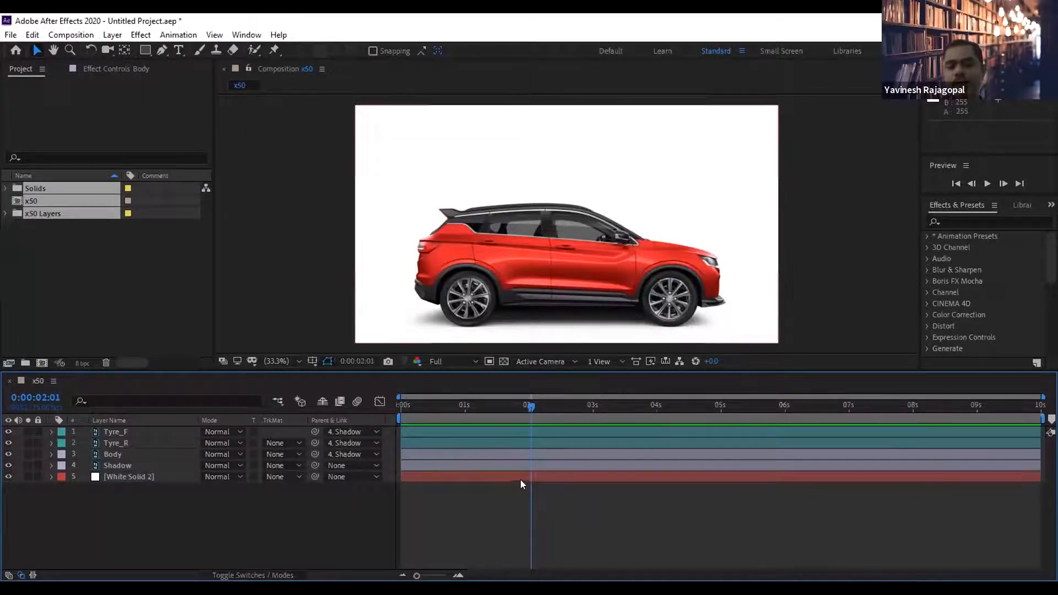
drag(461, 403, 344, 407)
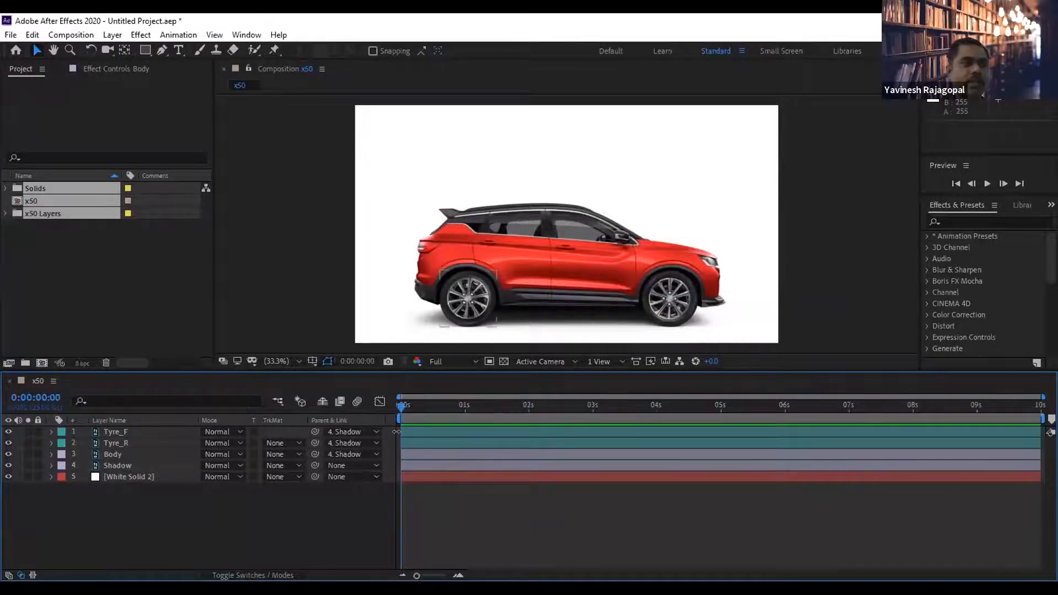
Reveal the Tyre_F layer's Transform properties and select its Rotation property.
click(109, 434)
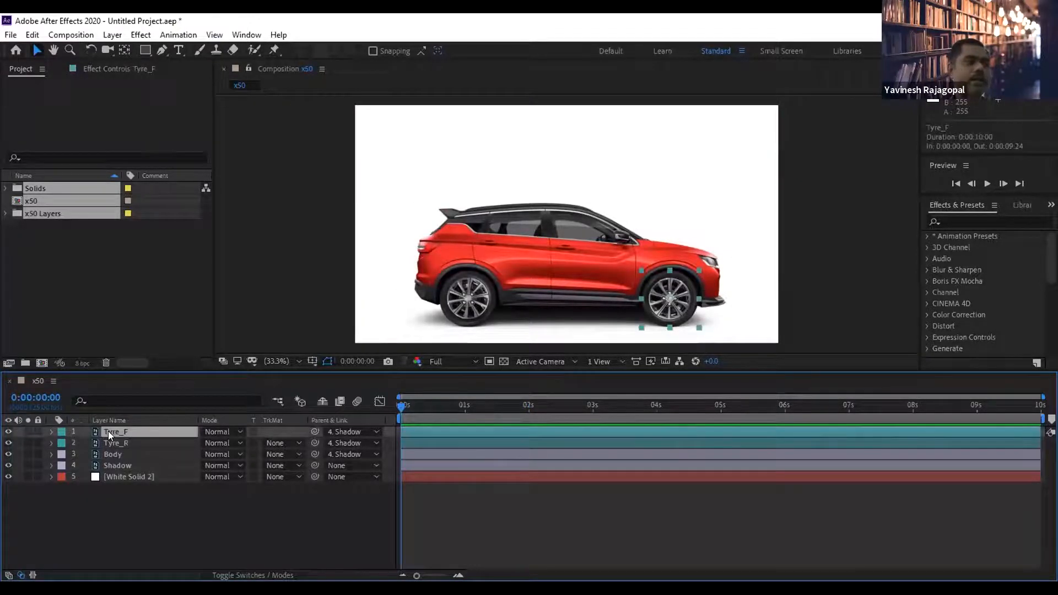
click(51, 431)
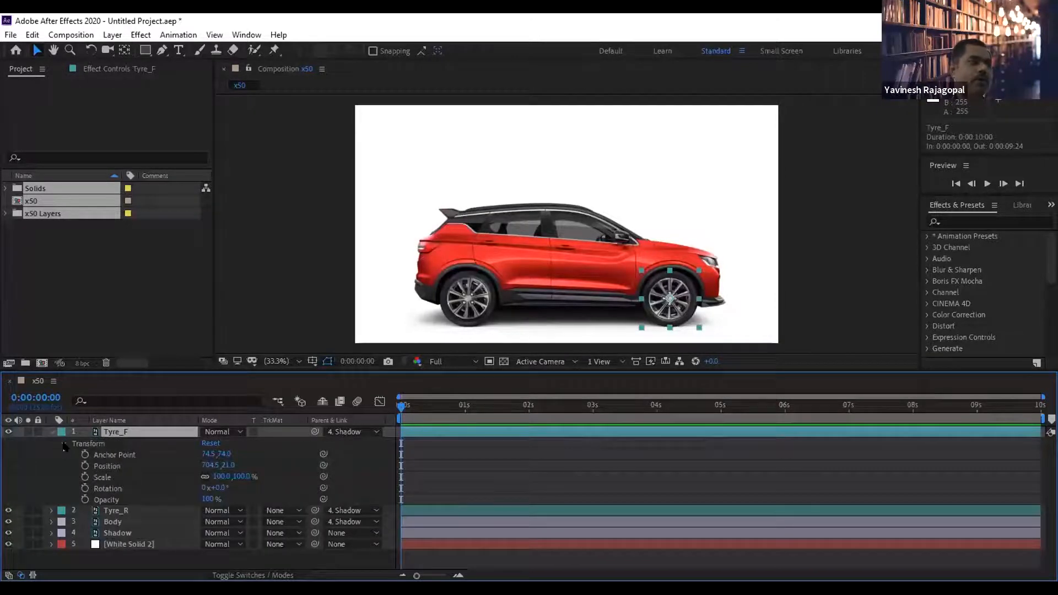
click(63, 444)
click(61, 444)
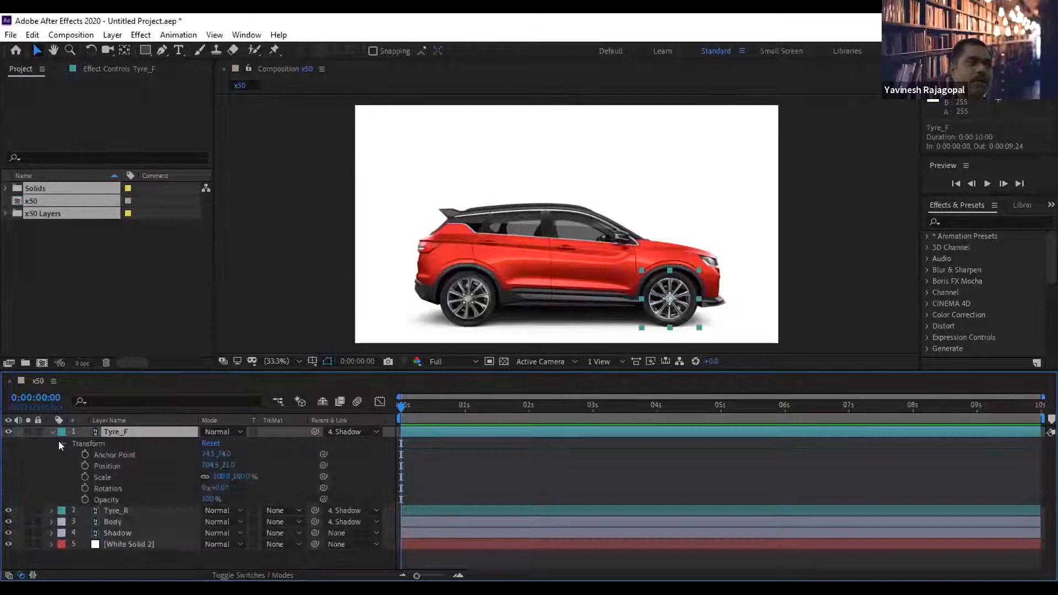
click(108, 502)
click(119, 464)
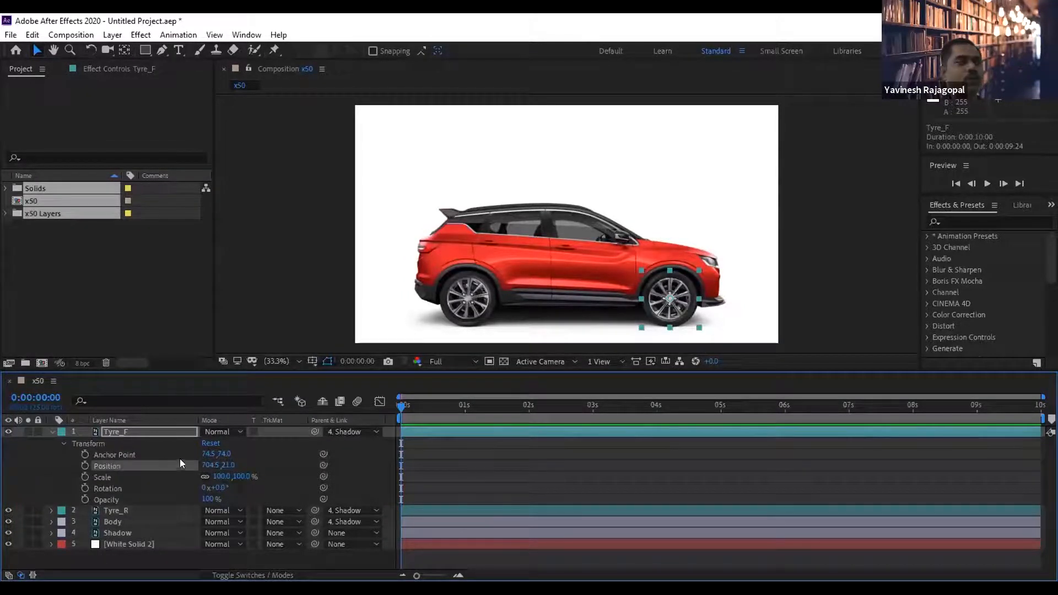
click(122, 477)
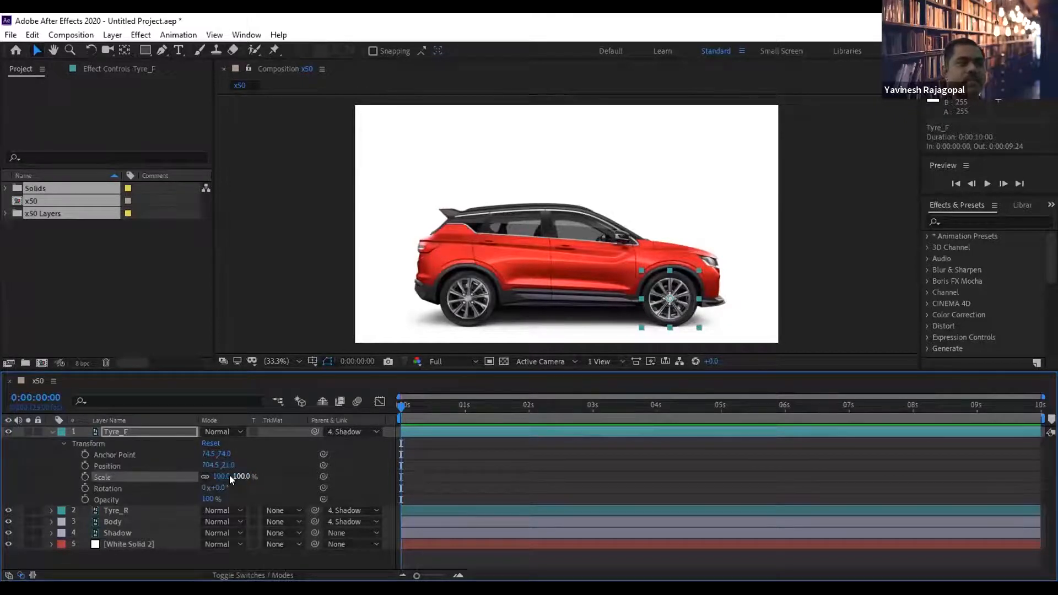
click(107, 487)
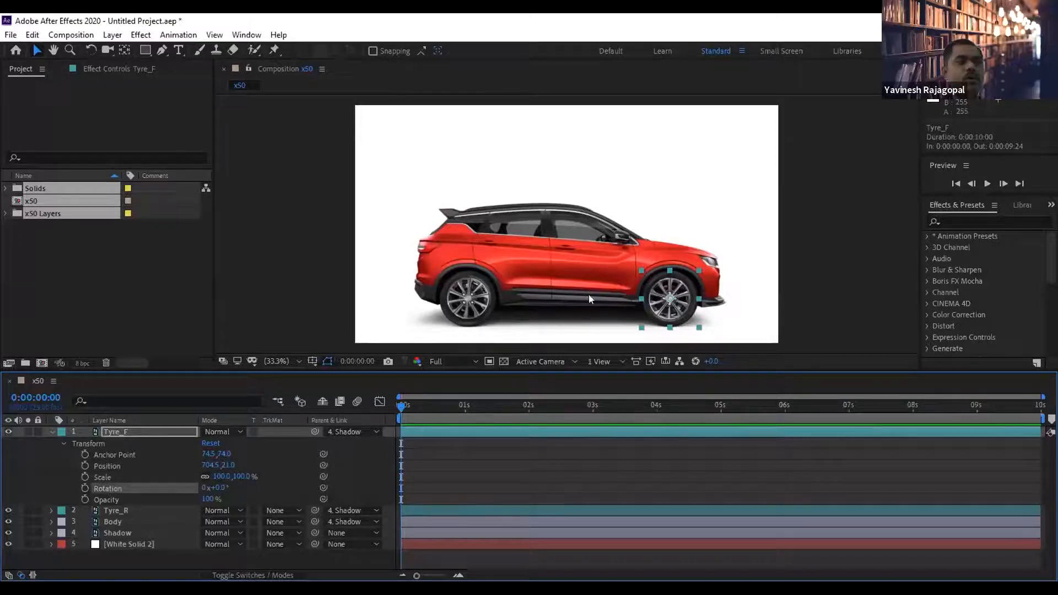
Try Tyre_F Rotation values of 2 and 1 full revolutions, and set it back to 0.
click(201, 488)
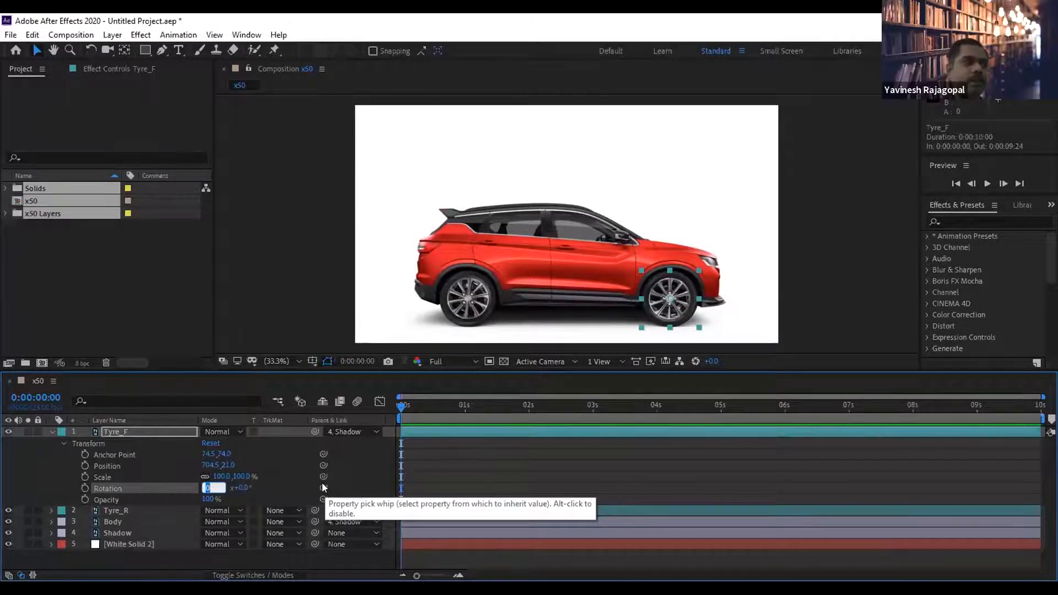
text(2)
key(Return)
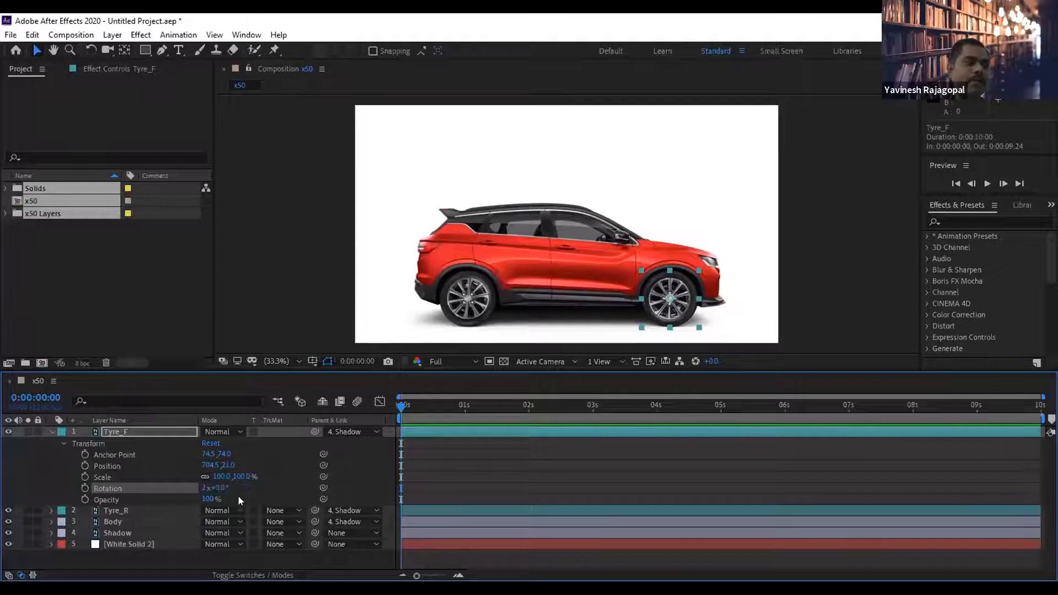
click(203, 487)
text(1)
key(Return)
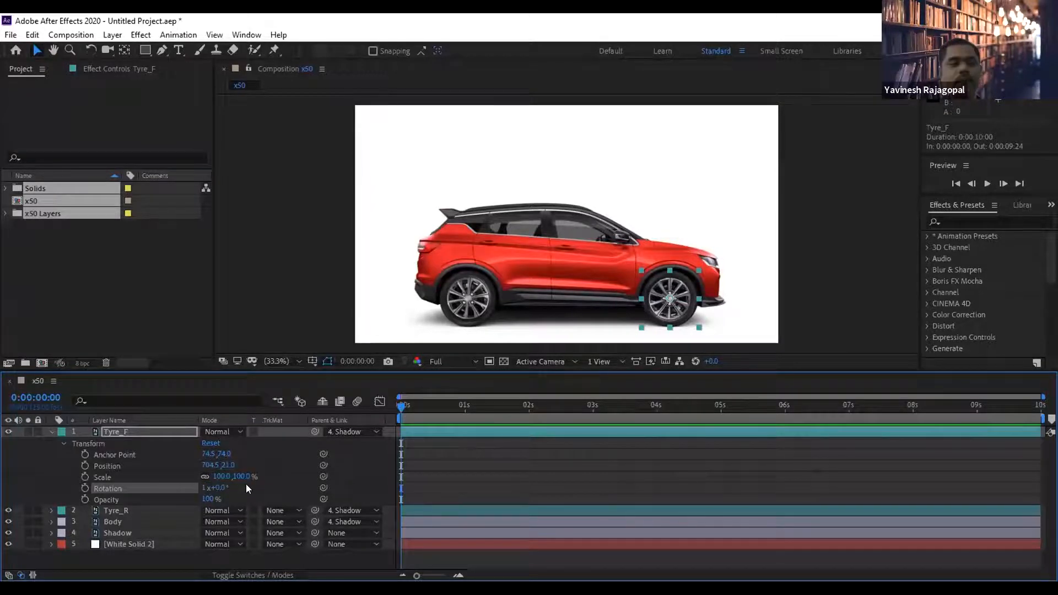
click(203, 488)
text(0)
key(Return)
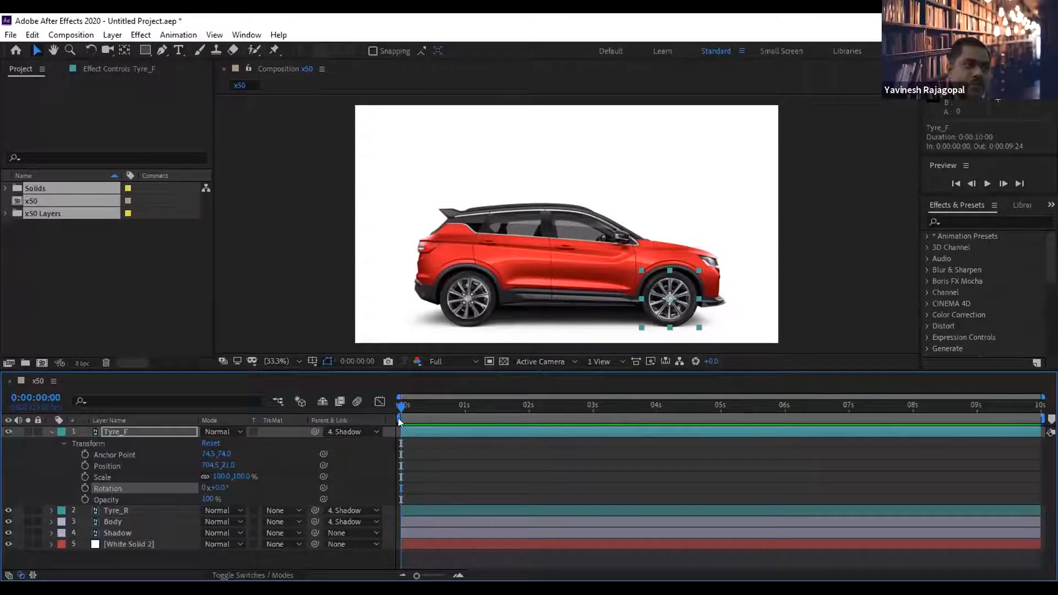
Keyframe the Tyre_F Rotation from 0 at 0:00:00:00 to 20 full revolutions at 0:00:09:24.
click(83, 488)
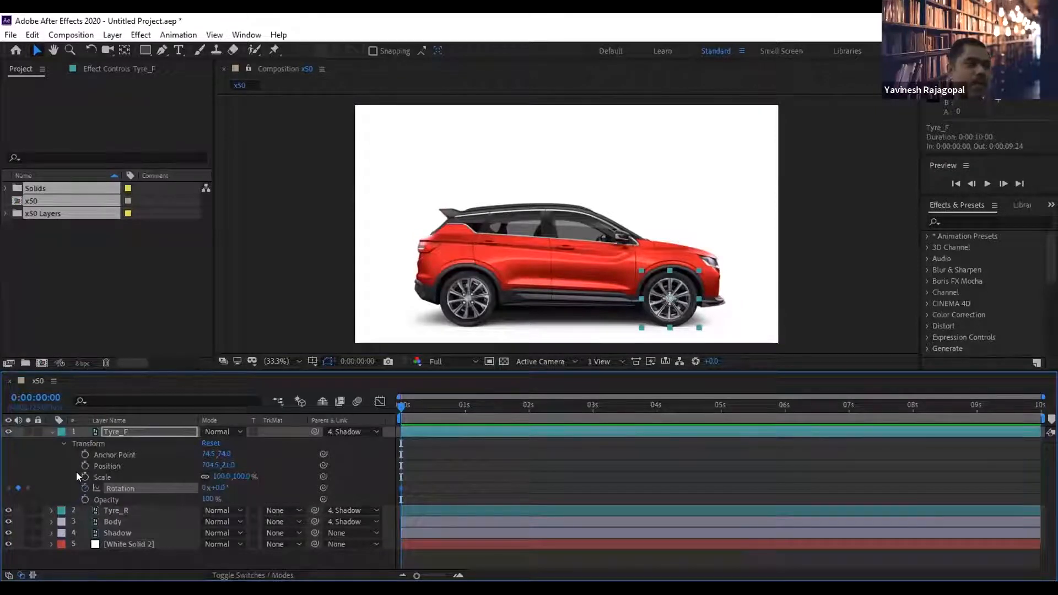
drag(414, 412, 444, 410)
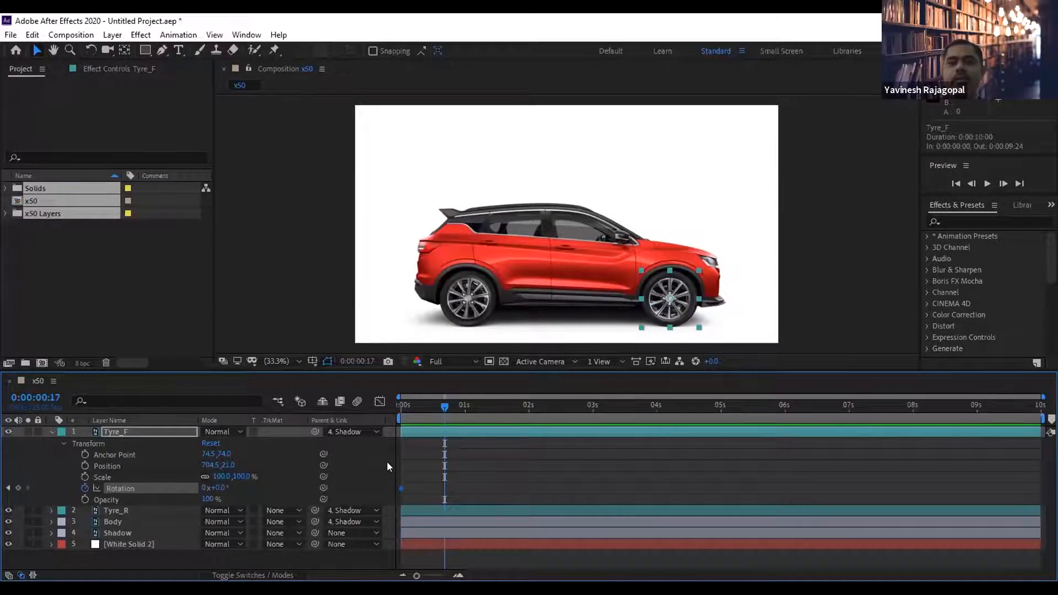
drag(444, 408, 1039, 406)
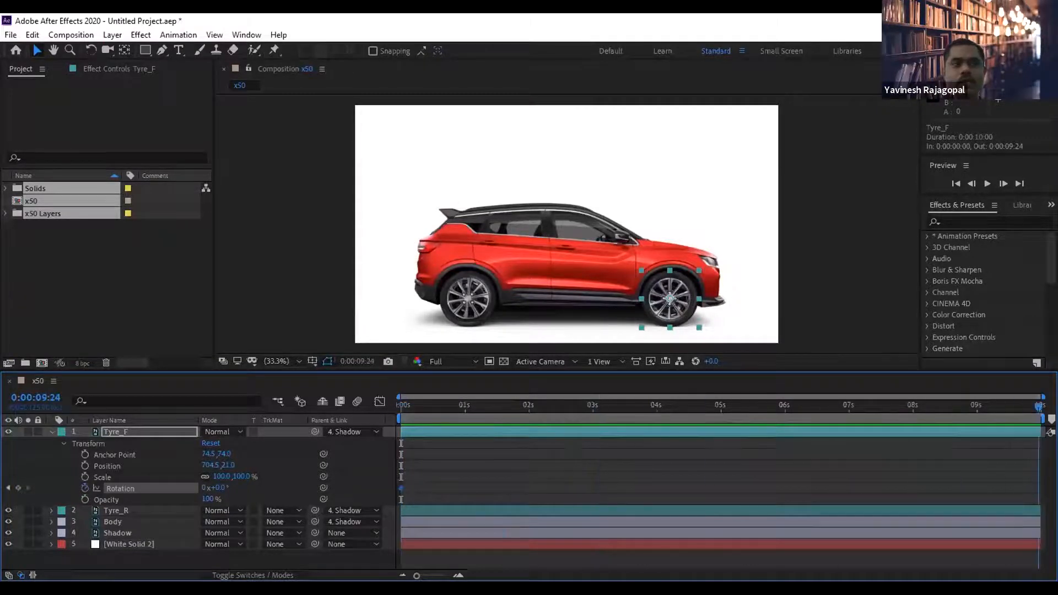
click(202, 489)
text(2)
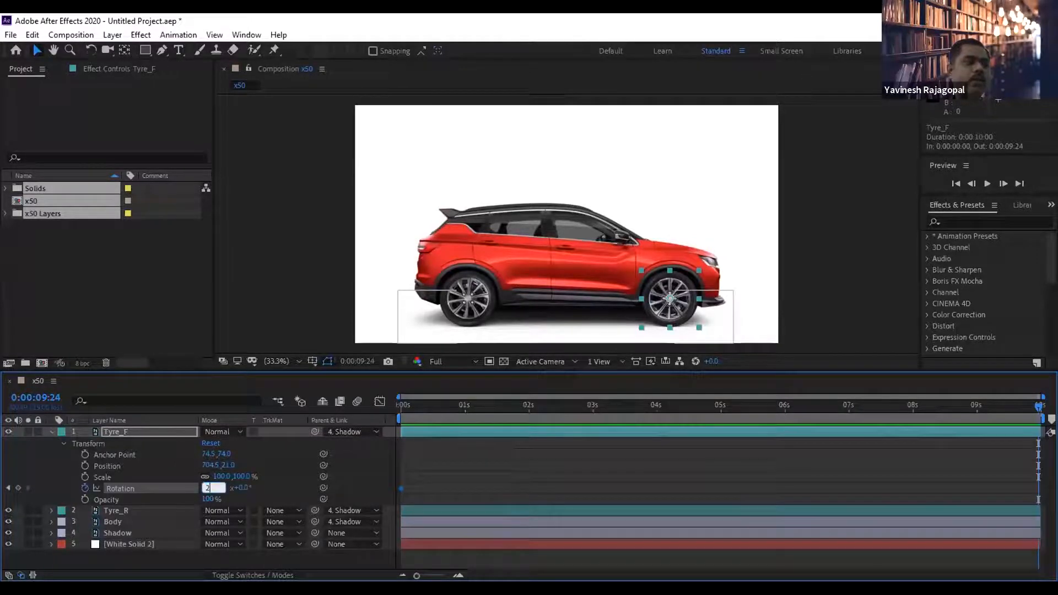
text(0)
key(Return)
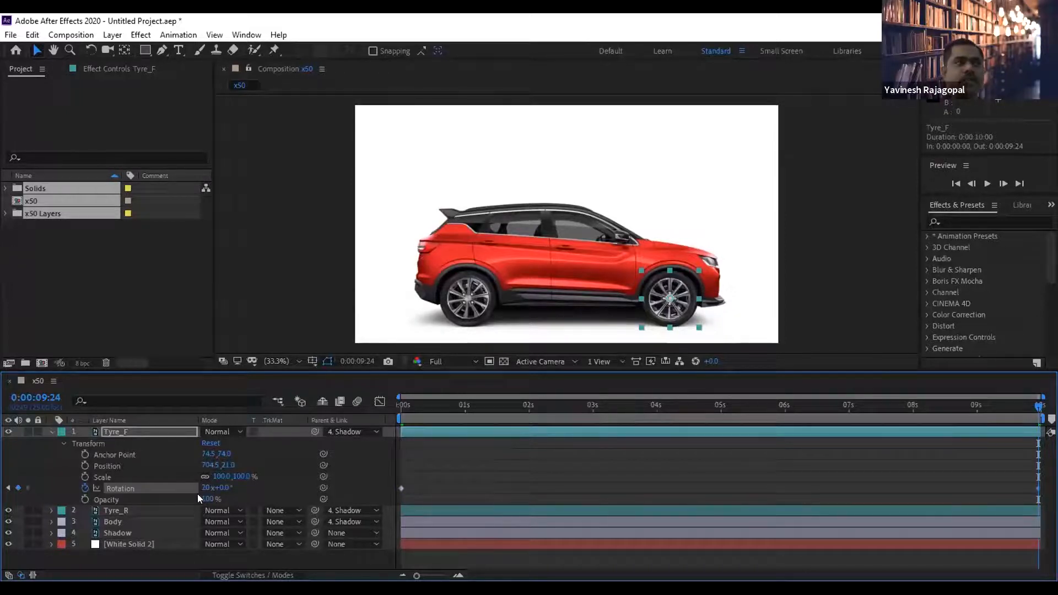
Preview the front tyre's rotation, stop the playback, and return to the first frame.
click(986, 183)
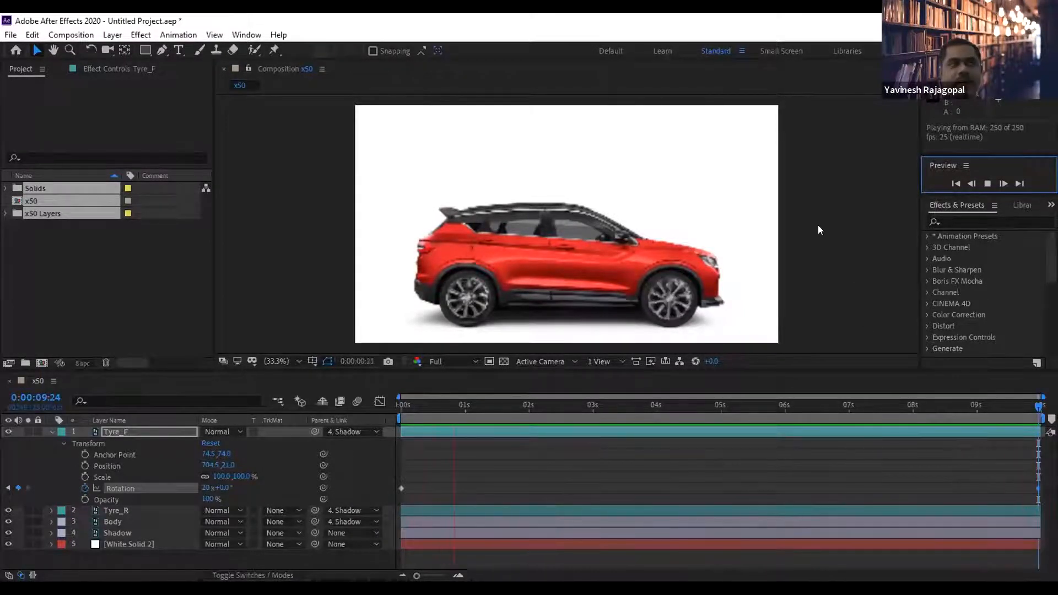
click(987, 184)
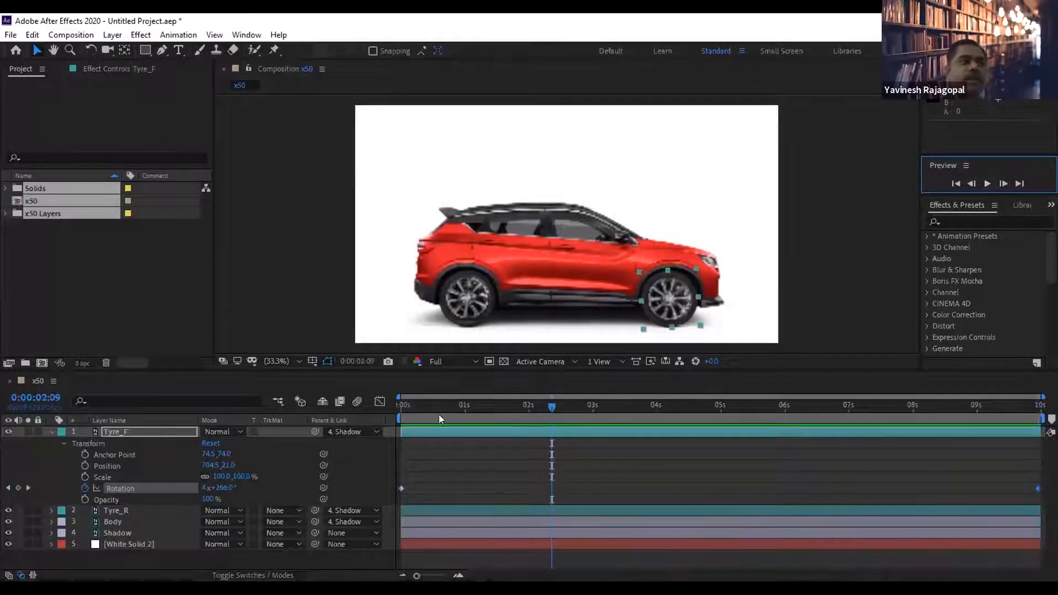
click(288, 404)
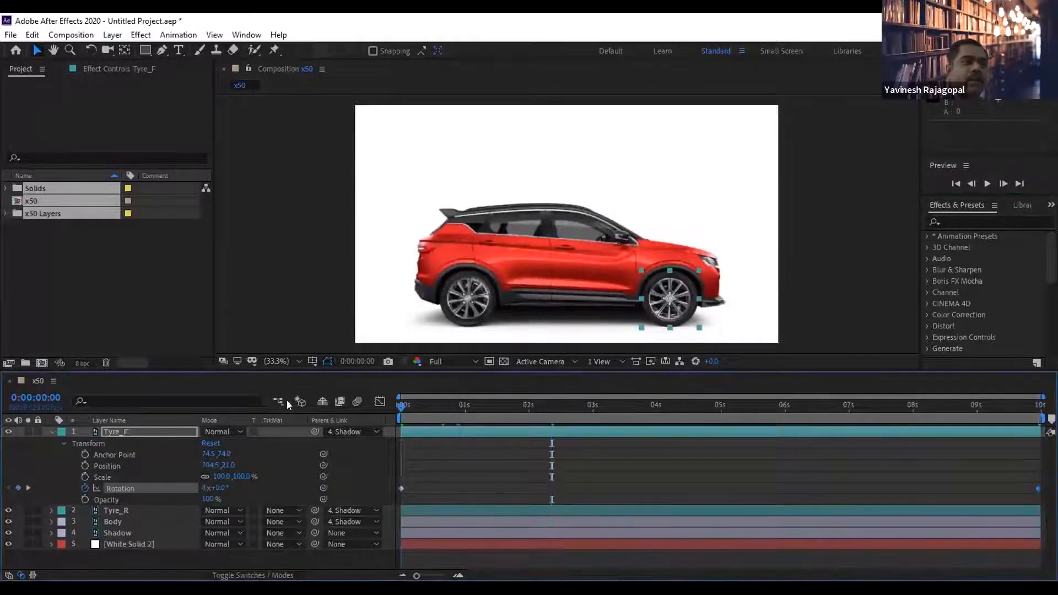
Review the Tyre_F Rotation keyframes at the first and last frames, and remove the rotation animation at 0:00:00:00.
click(401, 489)
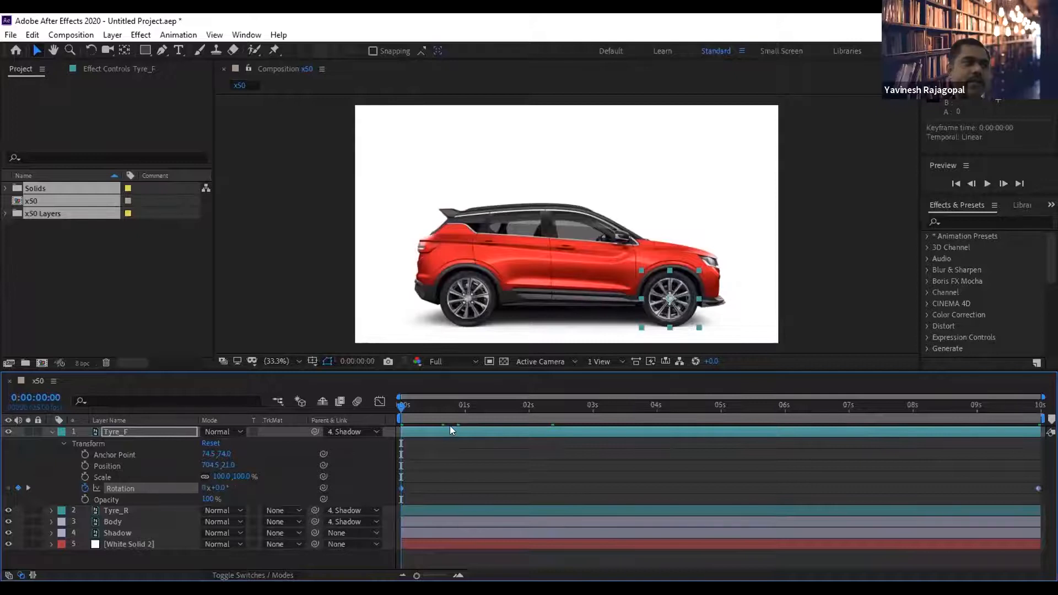
drag(477, 408, 1038, 406)
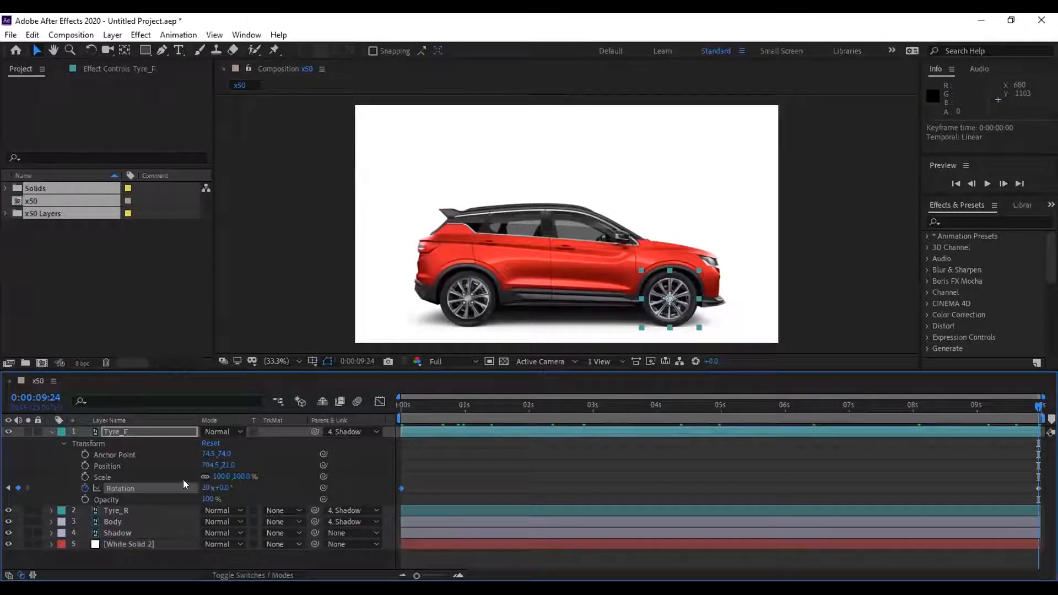
drag(436, 398, 260, 399)
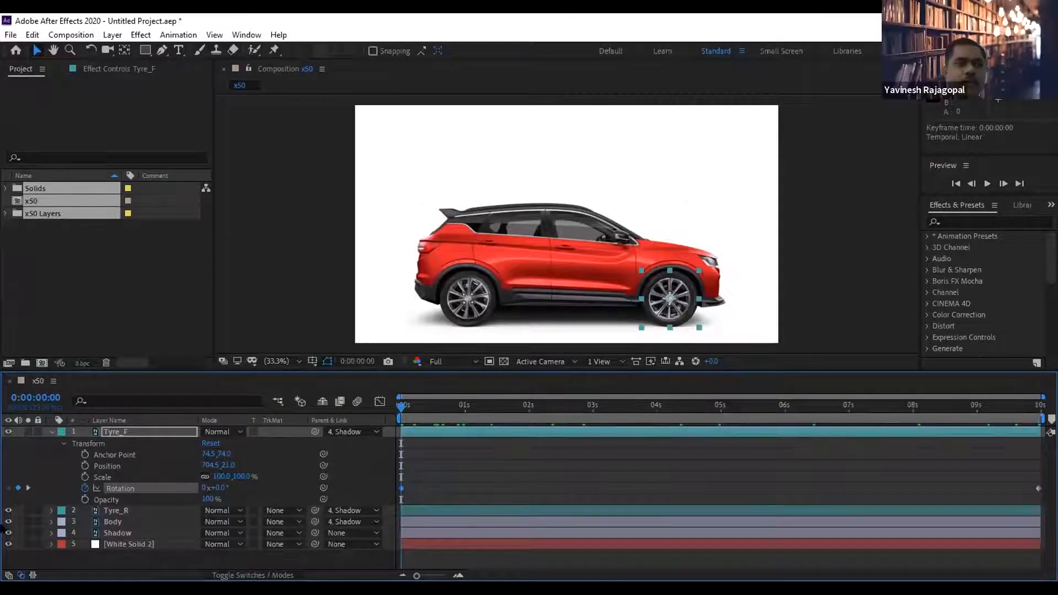
click(81, 486)
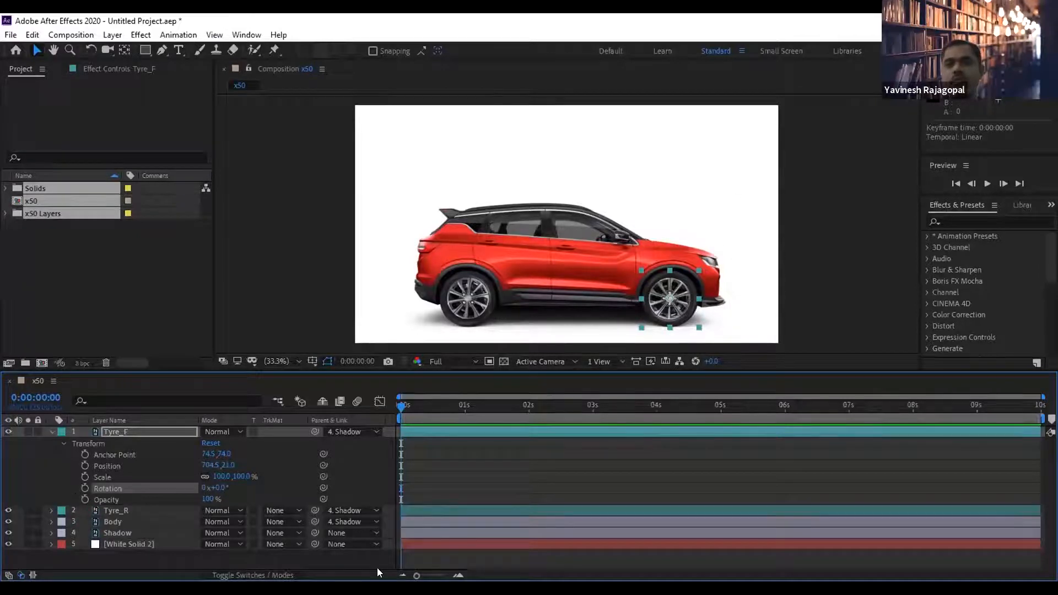
Keyframe the Tyre_F Rotation from 0 at 0:00:00:00 to 20 full revolutions at 0:00:09:24.
click(439, 477)
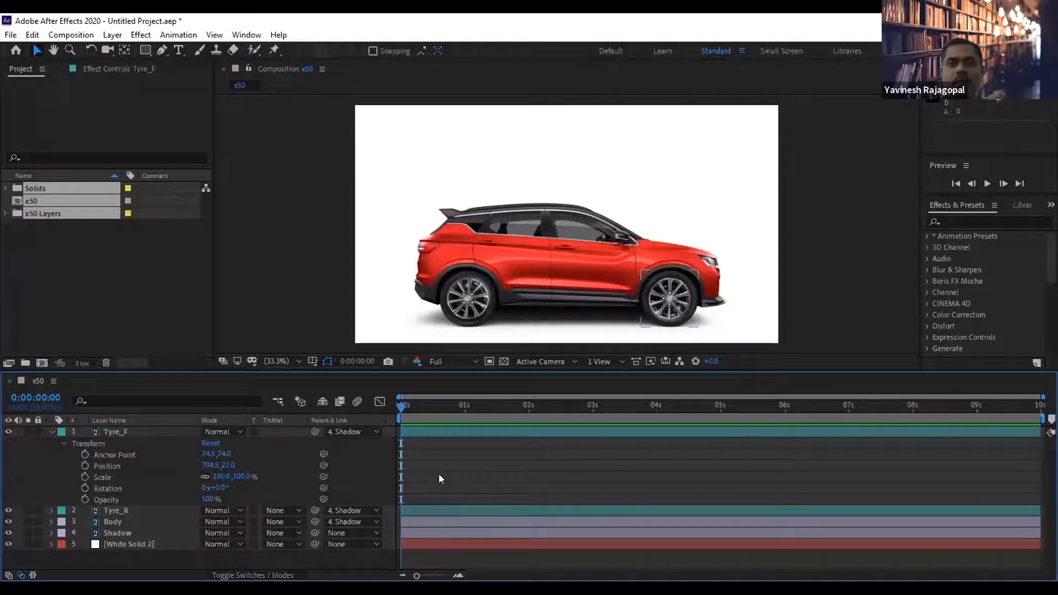
drag(420, 402, 350, 406)
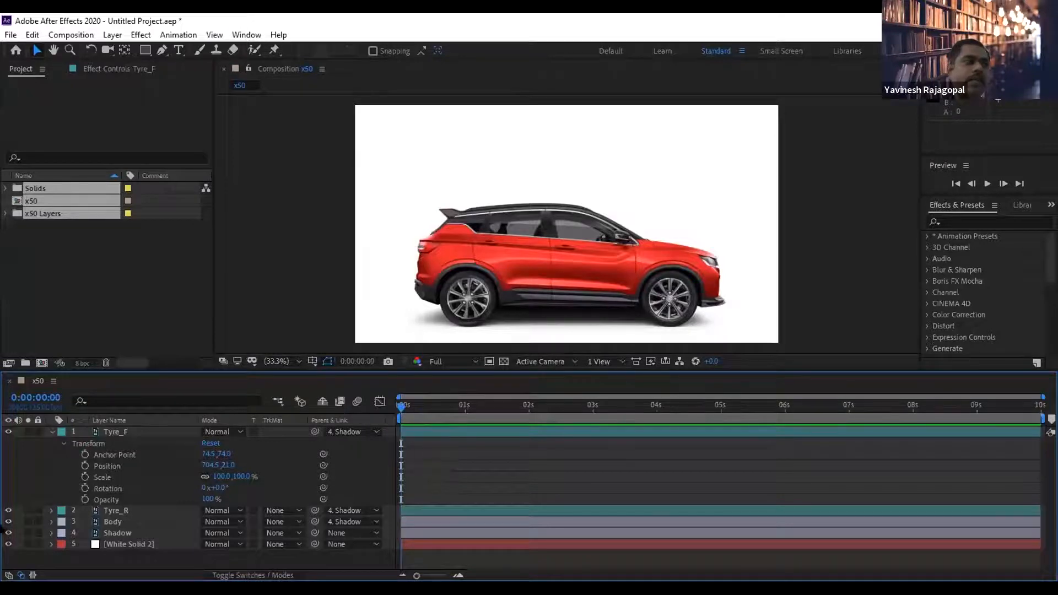
click(84, 488)
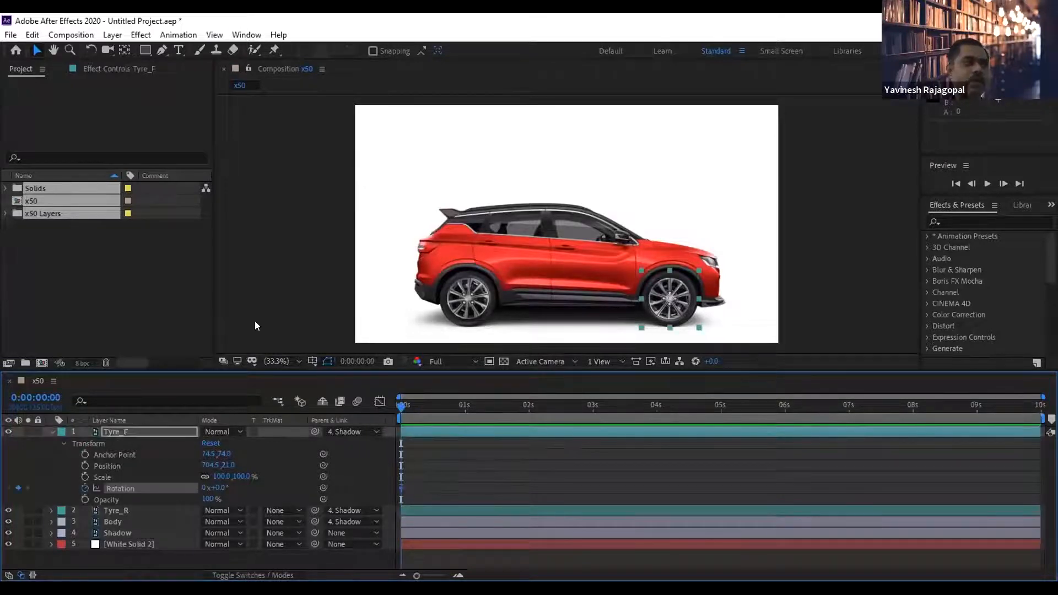
drag(402, 408, 914, 408)
drag(1009, 407, 1034, 408)
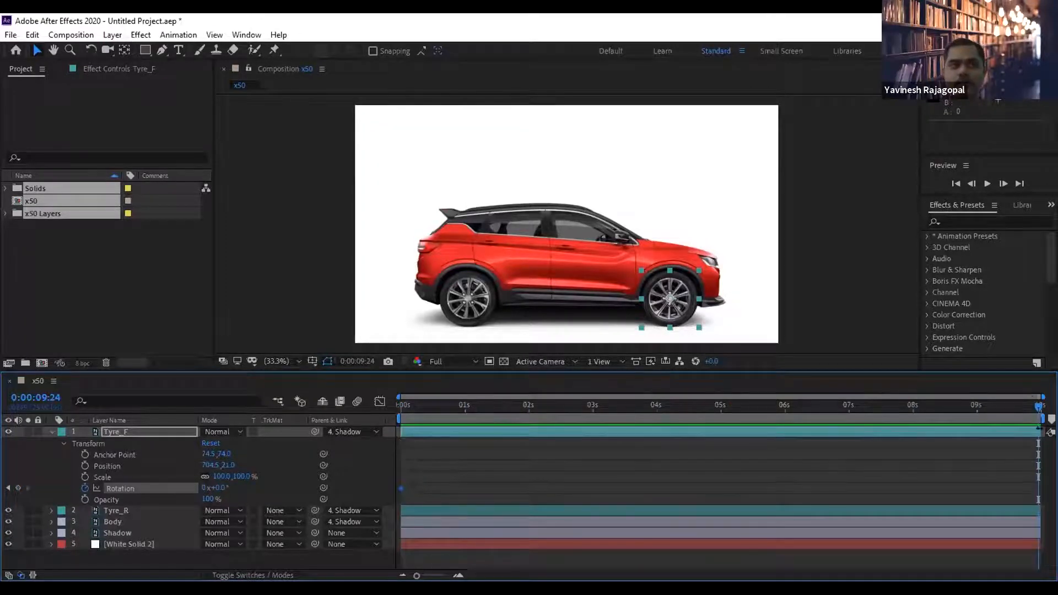
click(1018, 180)
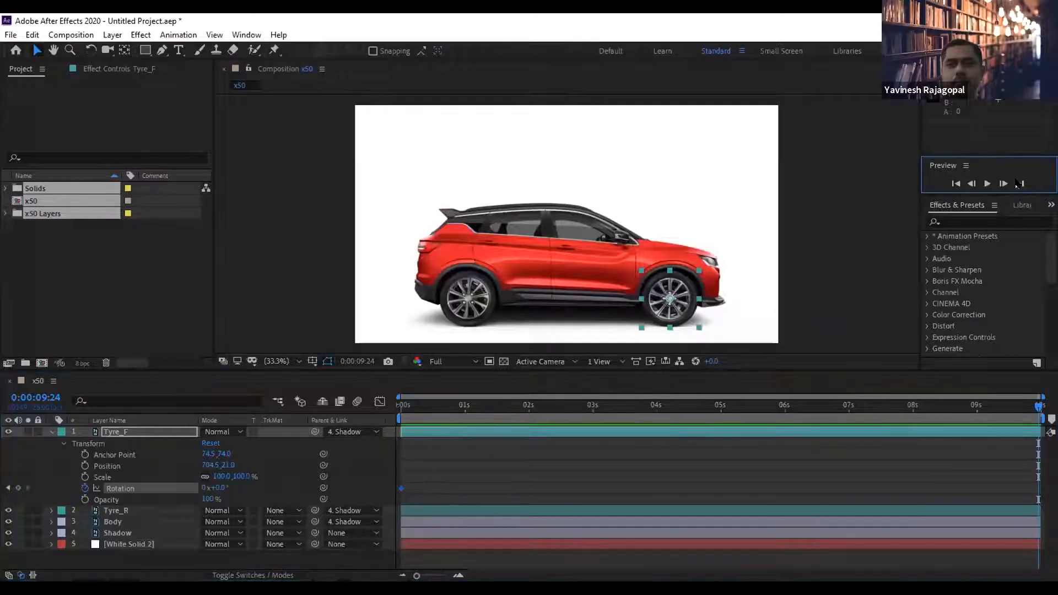
click(199, 488)
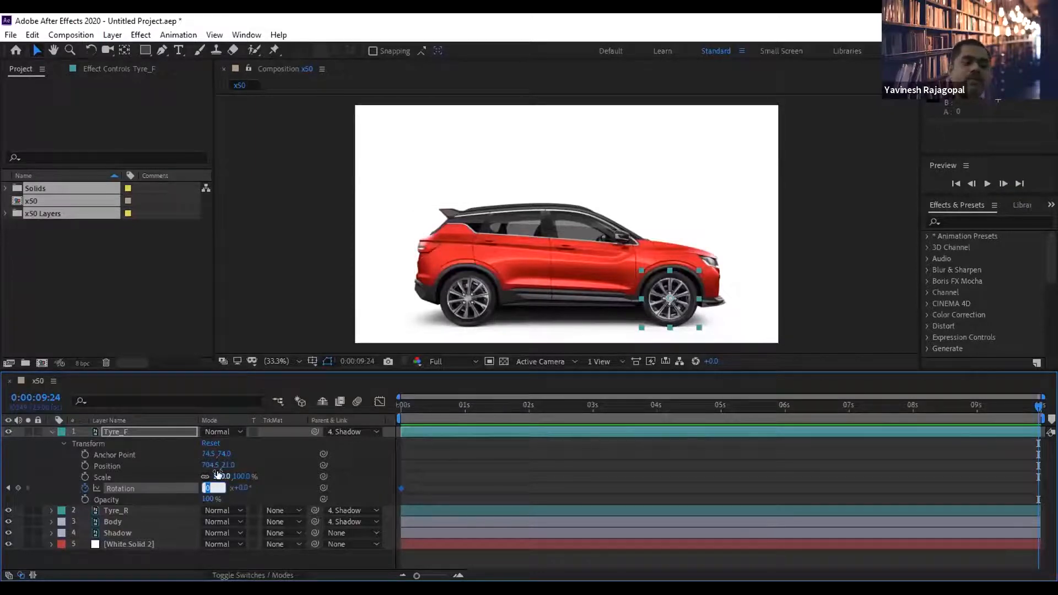
text(20)
key(Return)
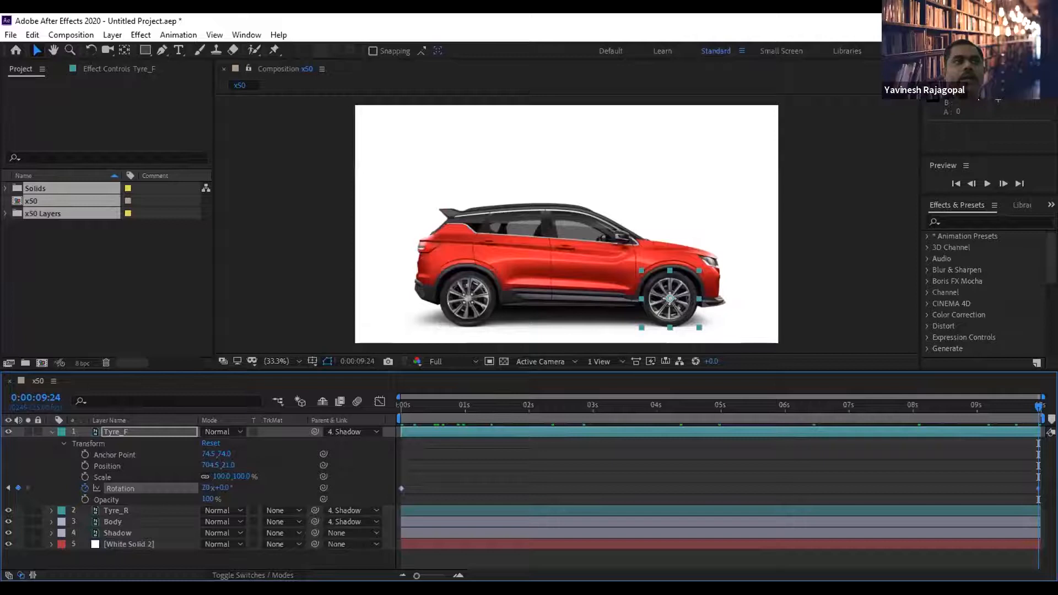
Preview the front tyre's spin, and set the Tyre_F Rotation at 0:00:09:24 to 40 full revolutions.
click(986, 183)
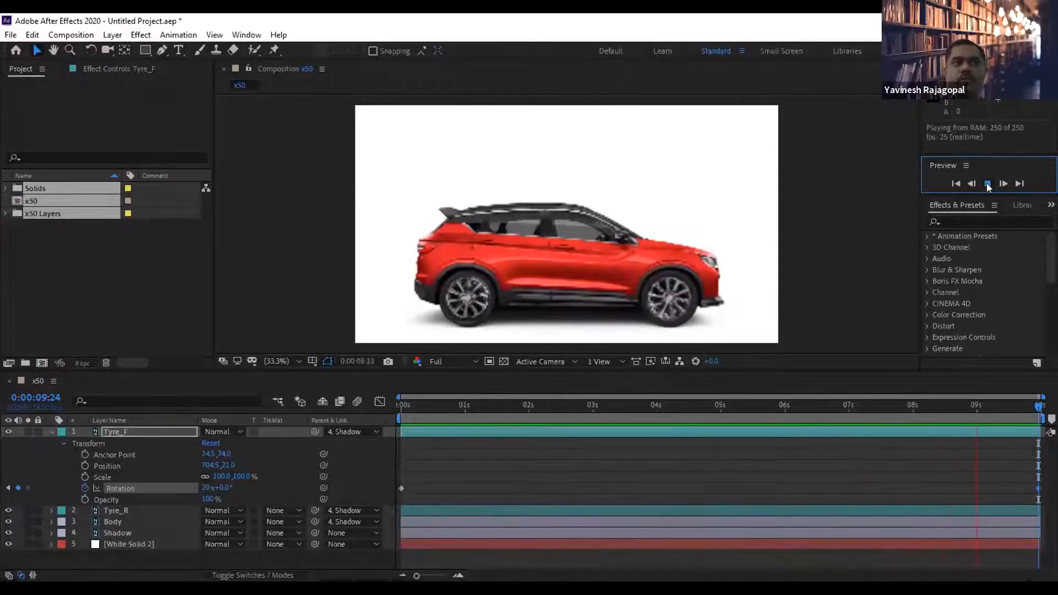
click(986, 183)
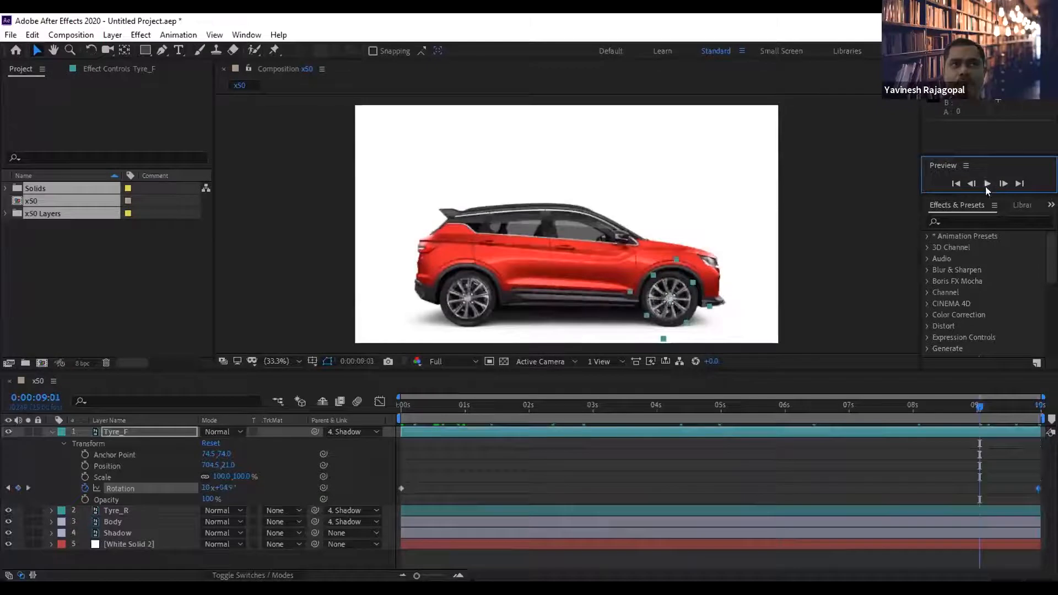
click(1020, 184)
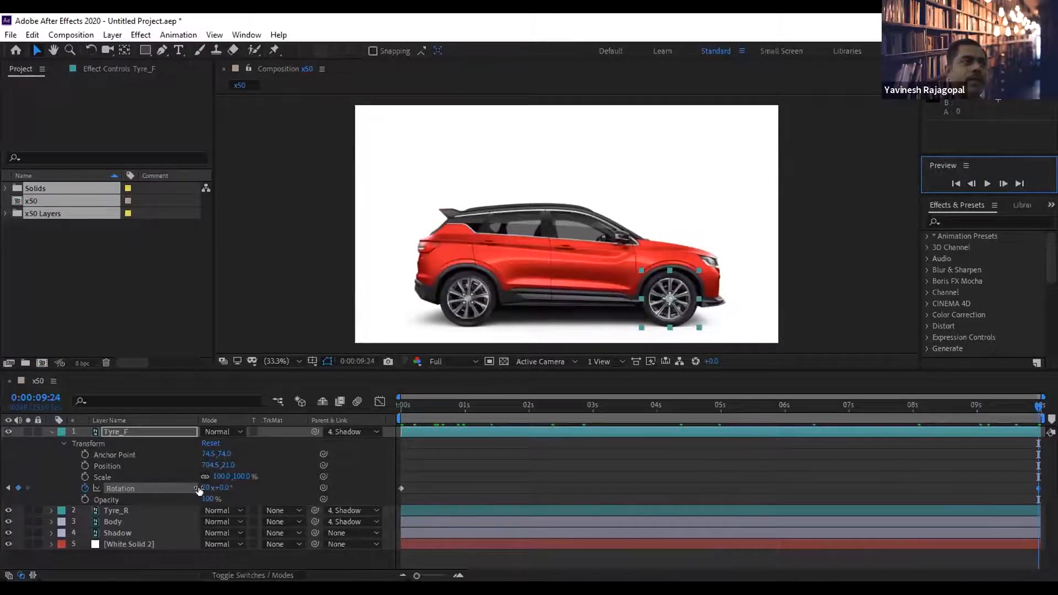
click(204, 487)
text(40)
key(Return)
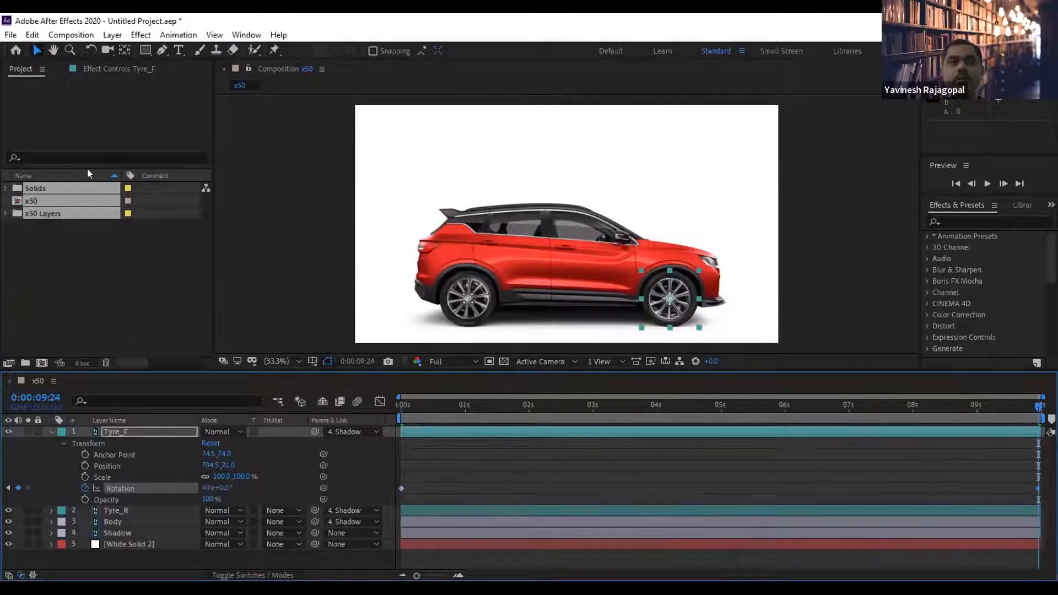
Preview the faster spin, and set the Tyre_F Rotation at 0:00:09:24 to 100 full revolutions.
click(986, 184)
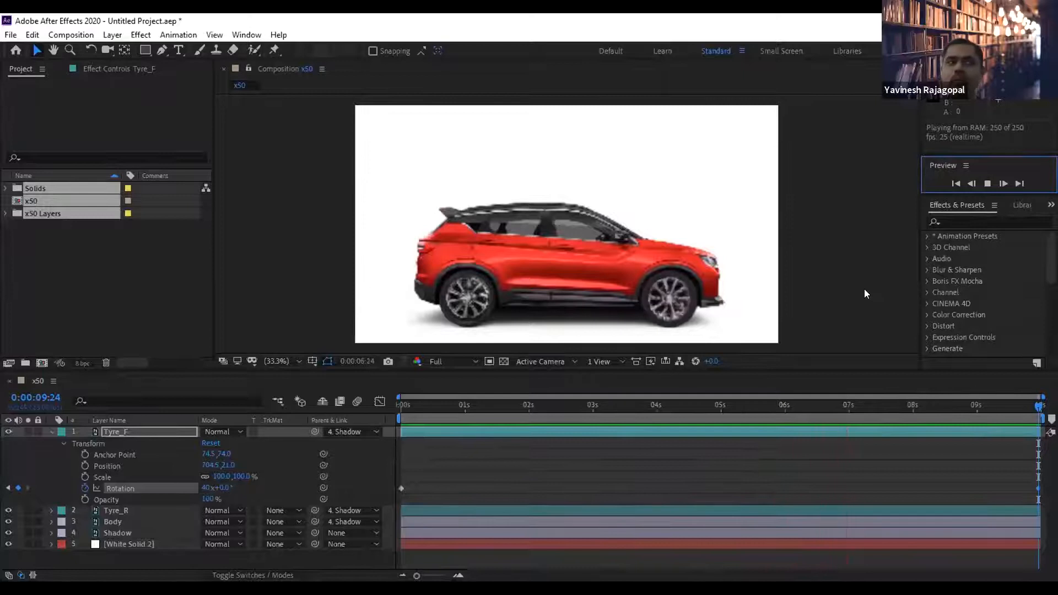
click(987, 184)
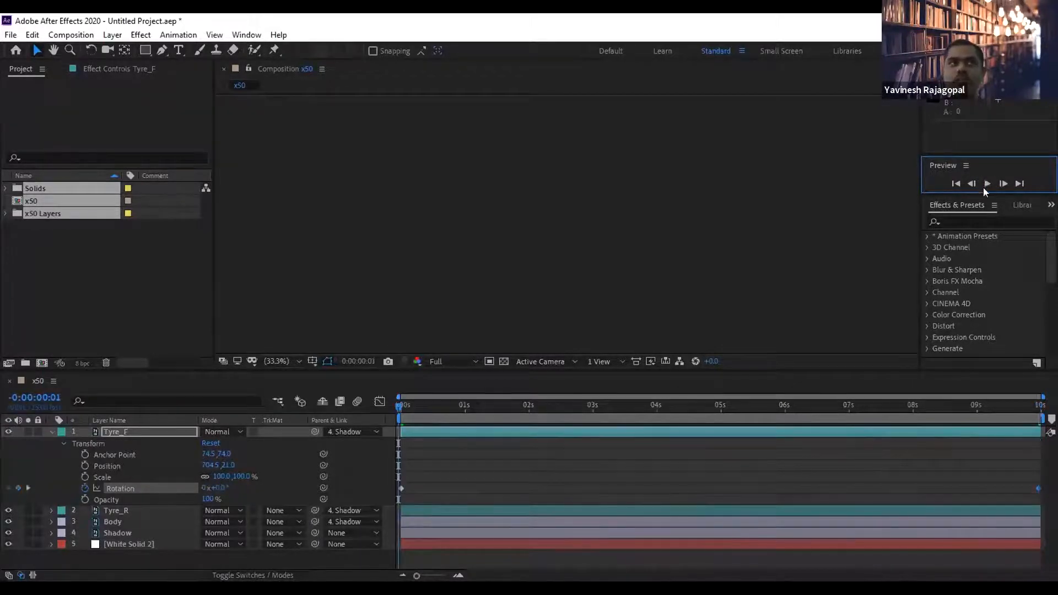
click(1018, 183)
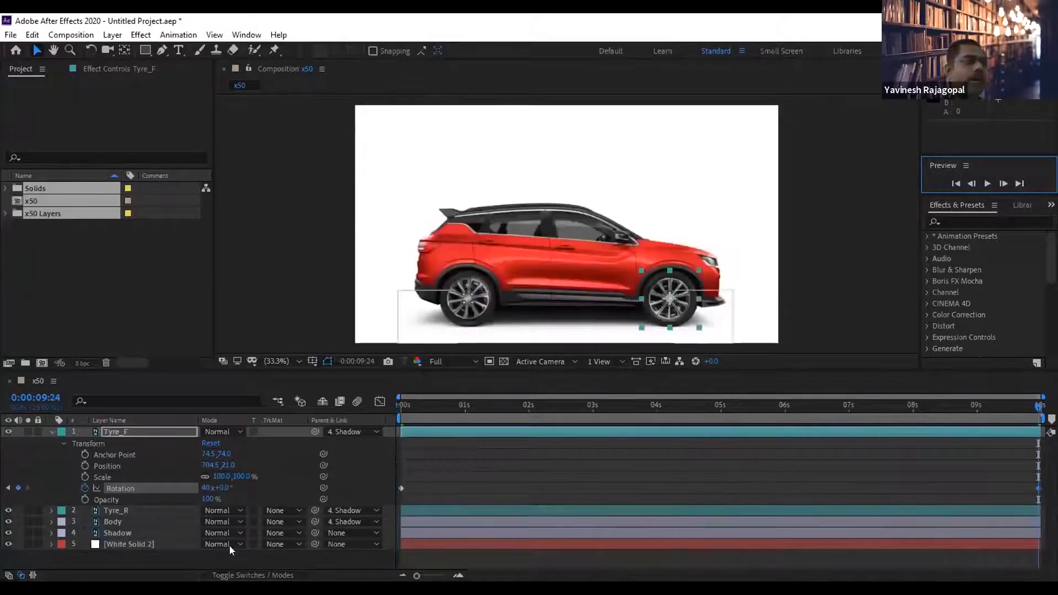
click(208, 488)
text(1000)
key(Return)
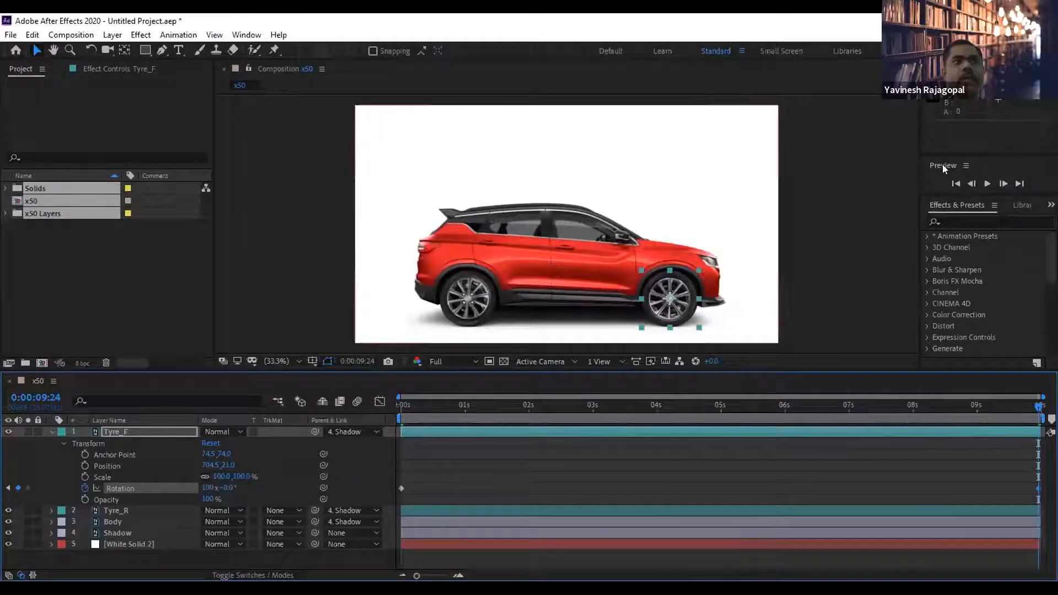
Preview the front tyre's rotation, scrub ahead to 0:00:06:00, and return to the first frame.
click(986, 184)
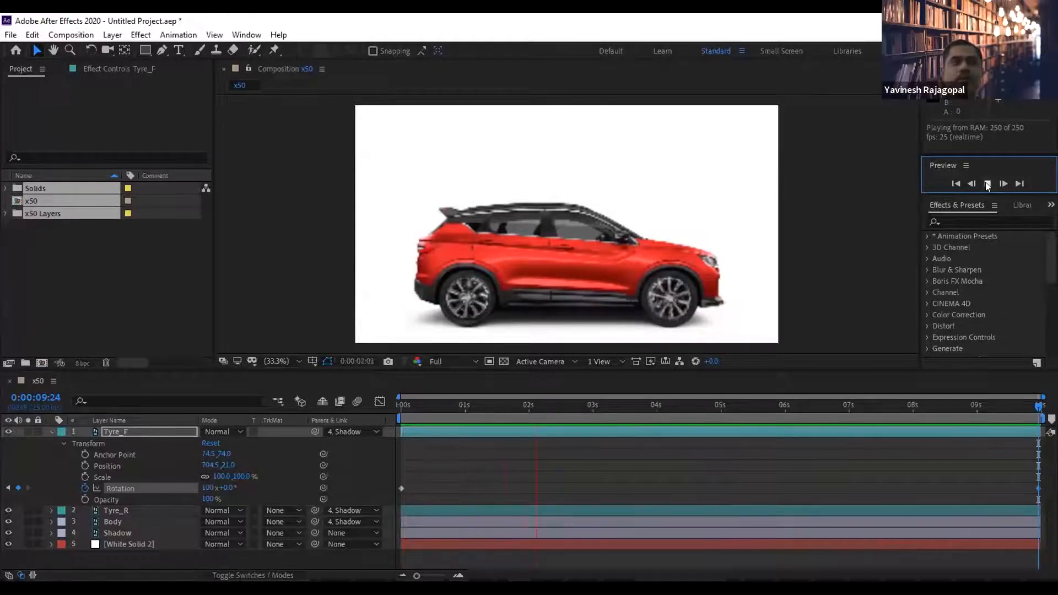
click(987, 184)
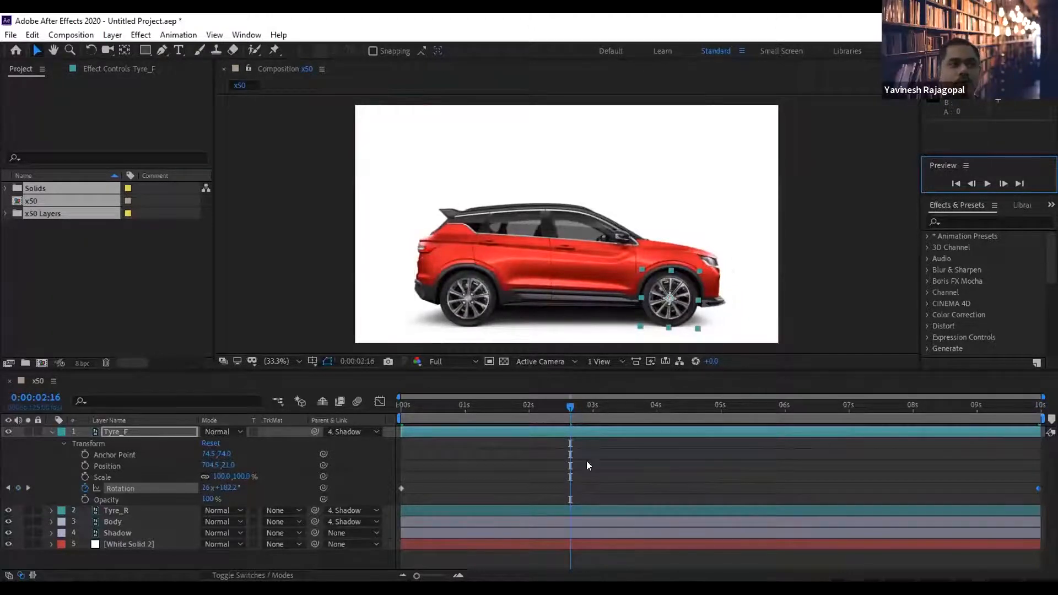
drag(570, 410, 783, 409)
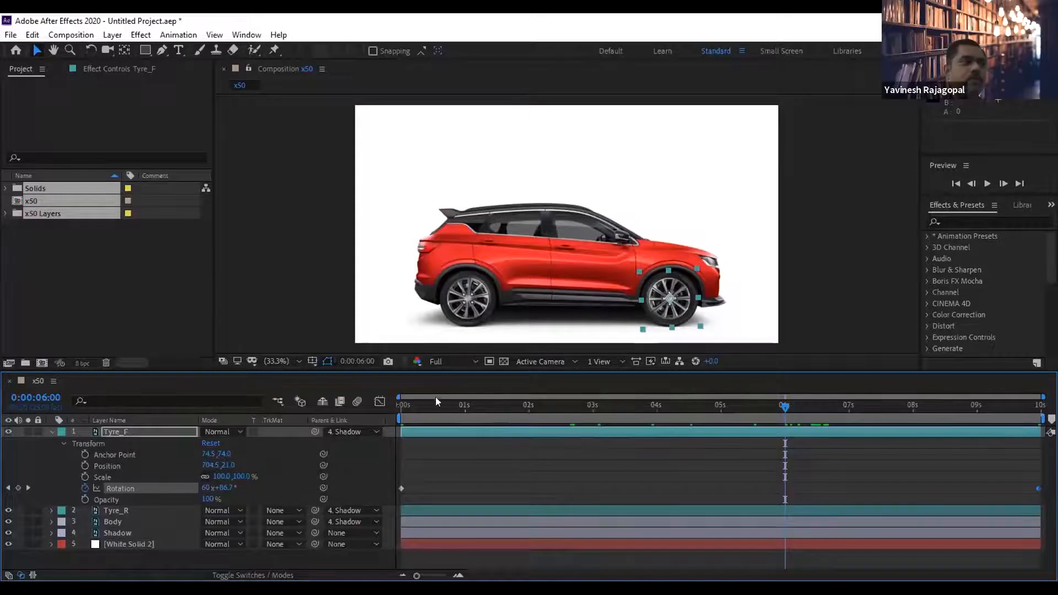
key(Home)
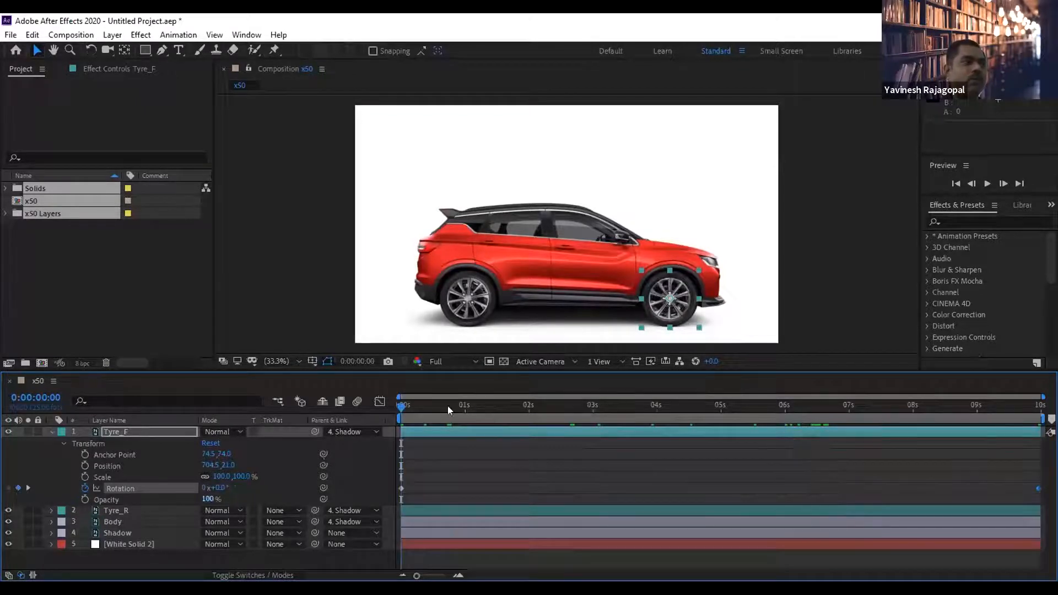
Clear the Tyre_F Rotation keyframes and animate it again from 0 at 0:00:00:00 to 100 full revolutions at 0:00:09:24.
click(84, 487)
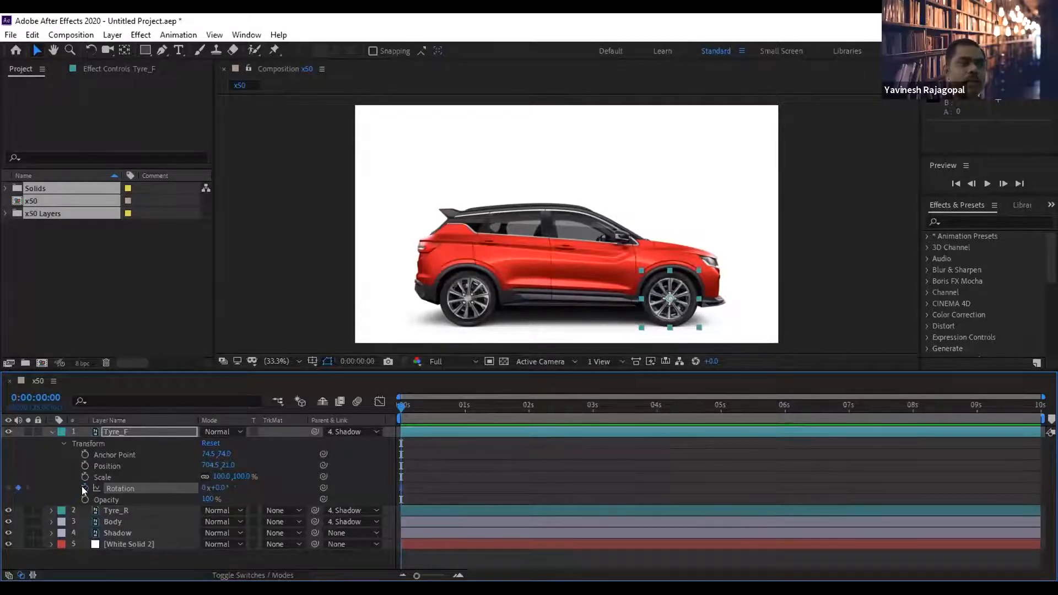
click(84, 488)
drag(628, 398, 1039, 398)
click(205, 488)
text(100)
key(Return)
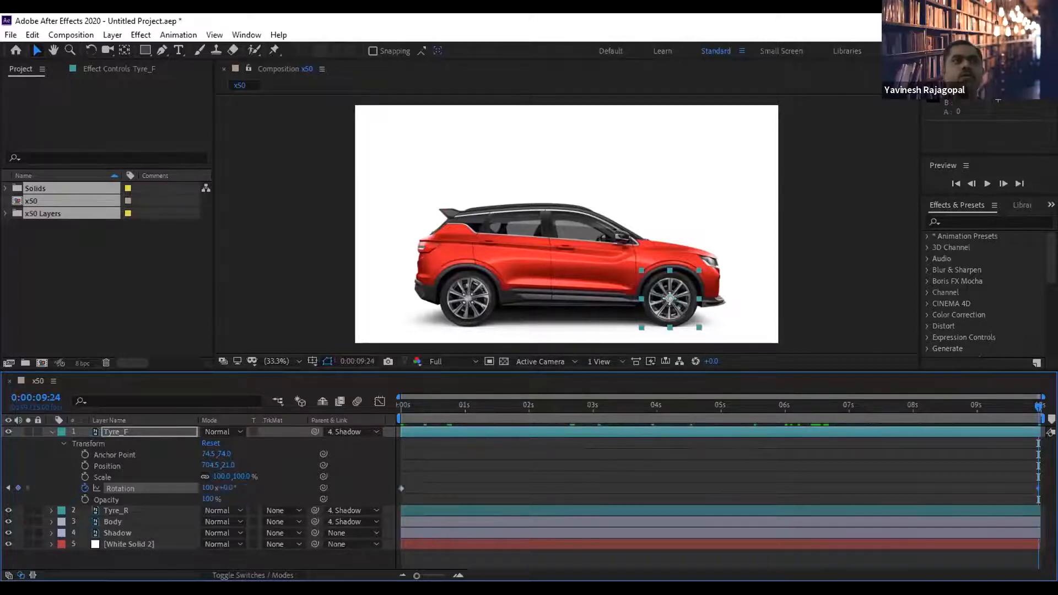
Preview the front tyre's spin, return to the first frame, and remove the Tyre_F rotation animation.
click(987, 183)
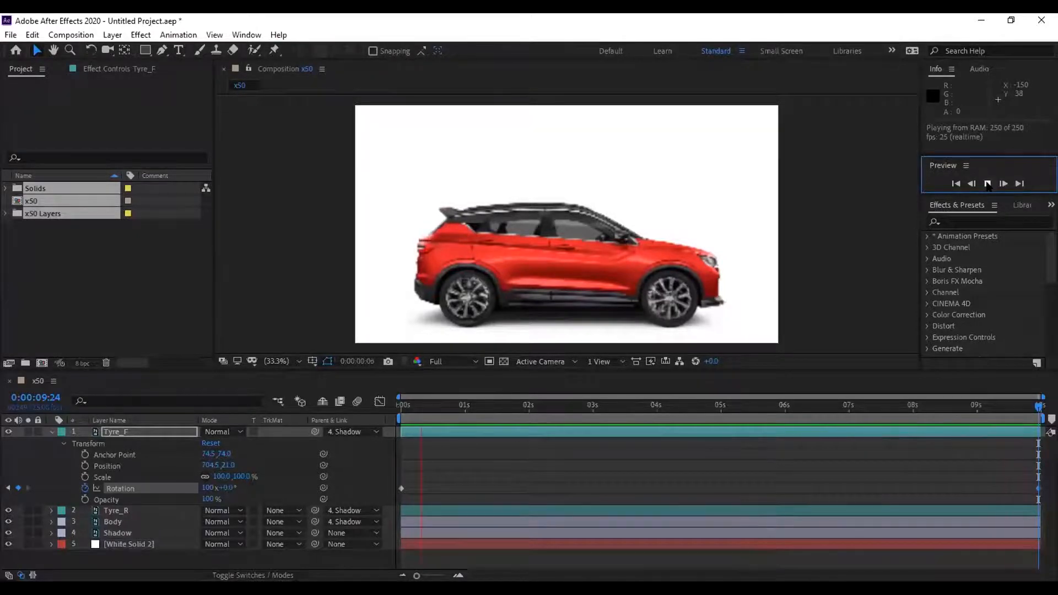
click(670, 406)
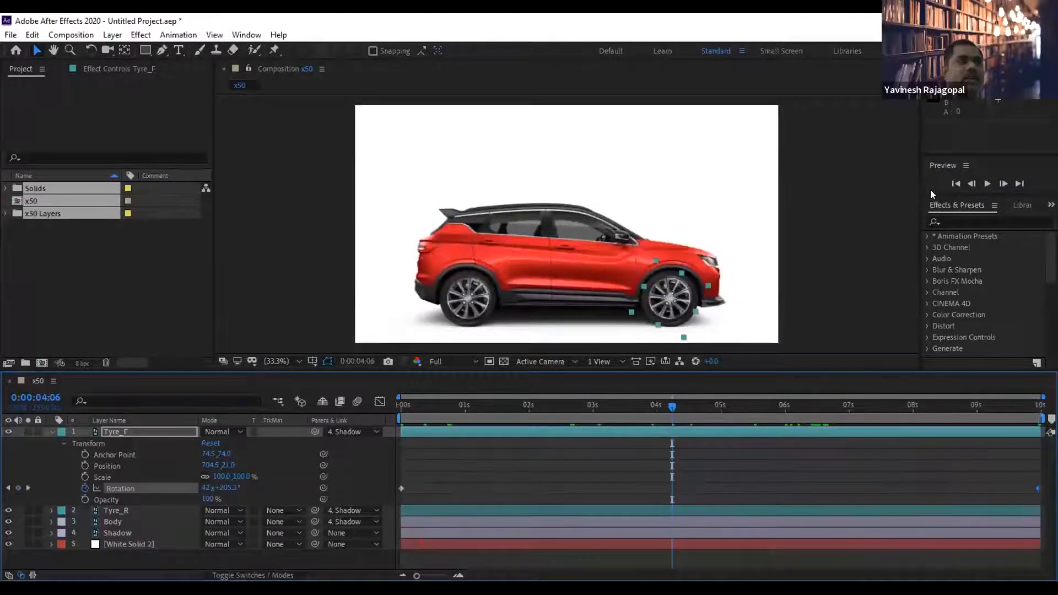
click(956, 184)
click(489, 464)
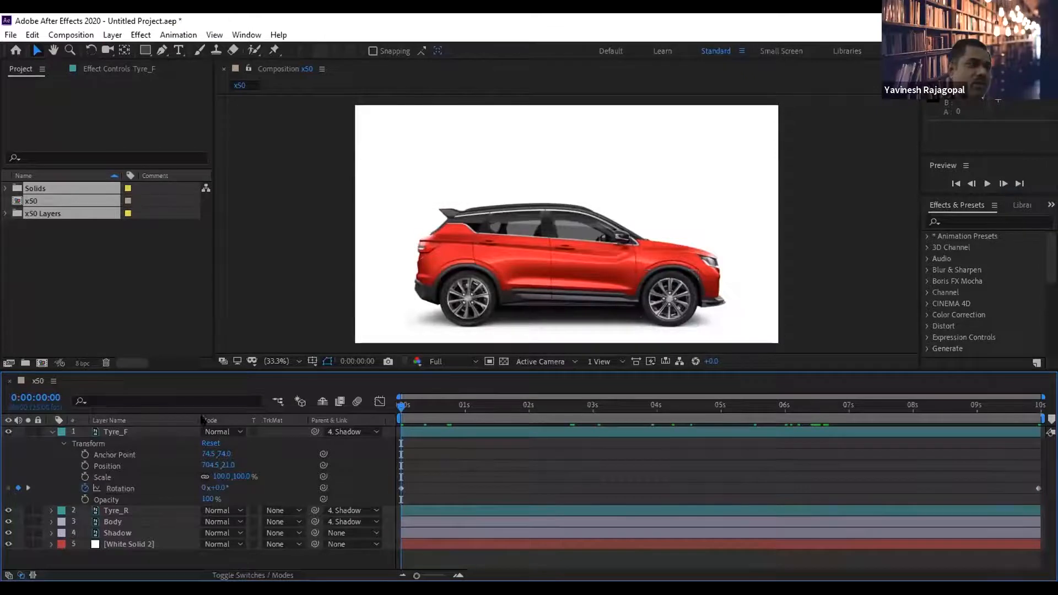
click(85, 487)
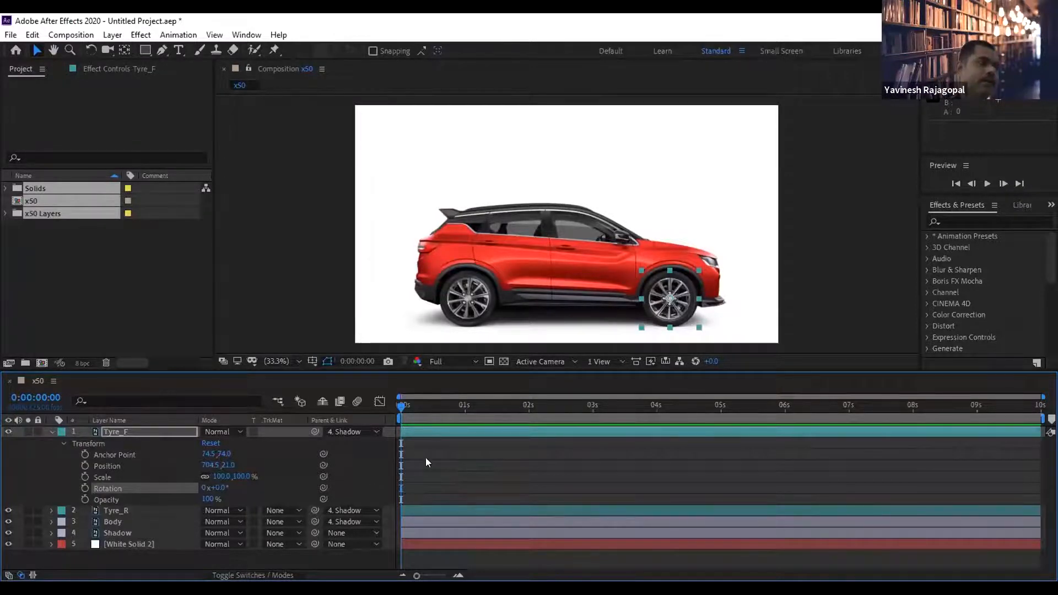
Keyframe the Tyre_F Rotation from 0 at the first frame to 100 full revolutions at the last frame, 0:00:09:24.
drag(406, 404, 320, 407)
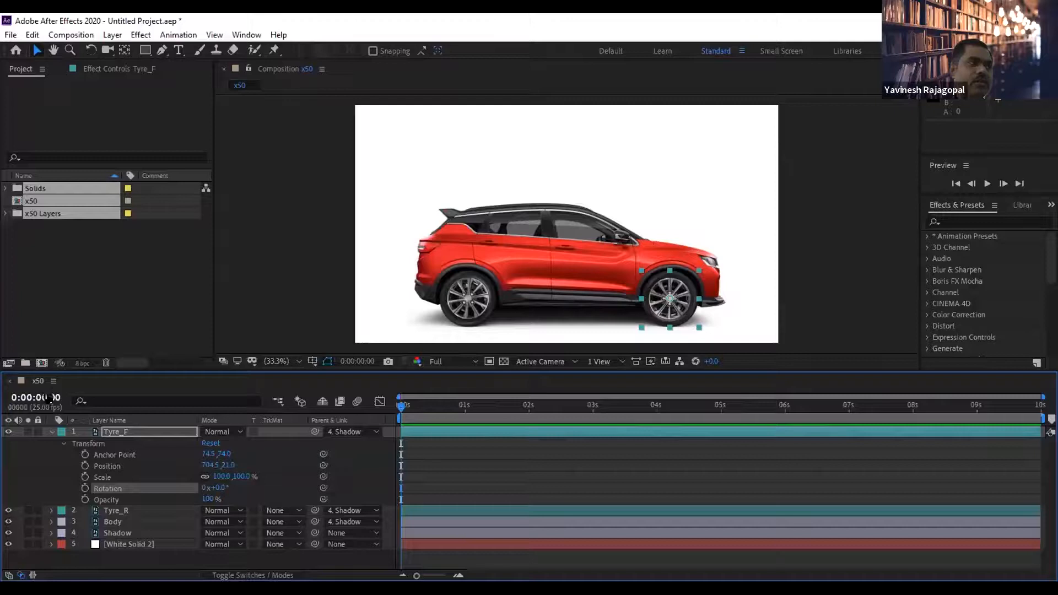
click(955, 184)
click(84, 487)
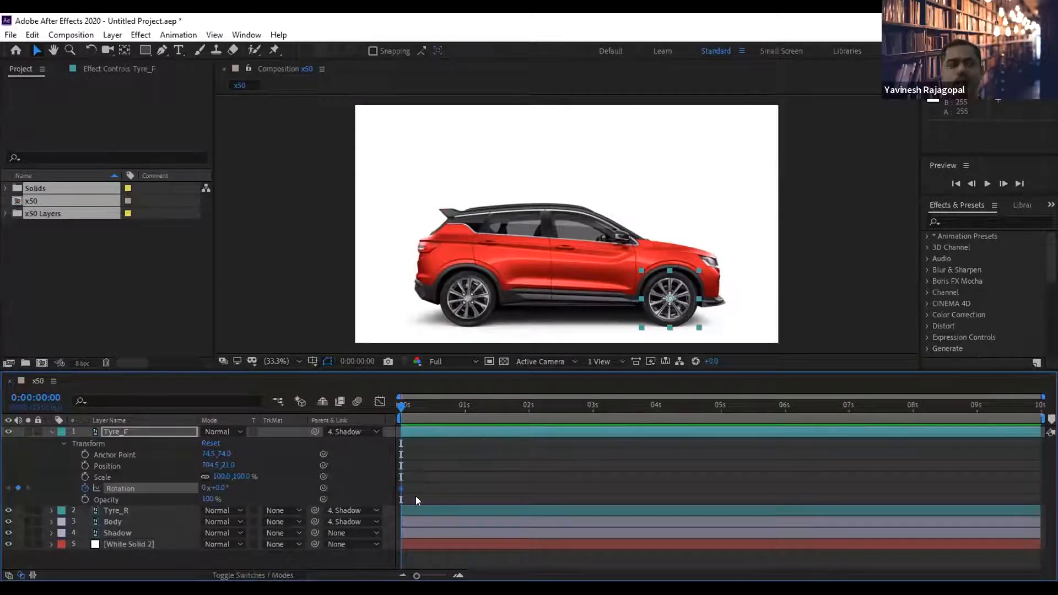
click(1018, 183)
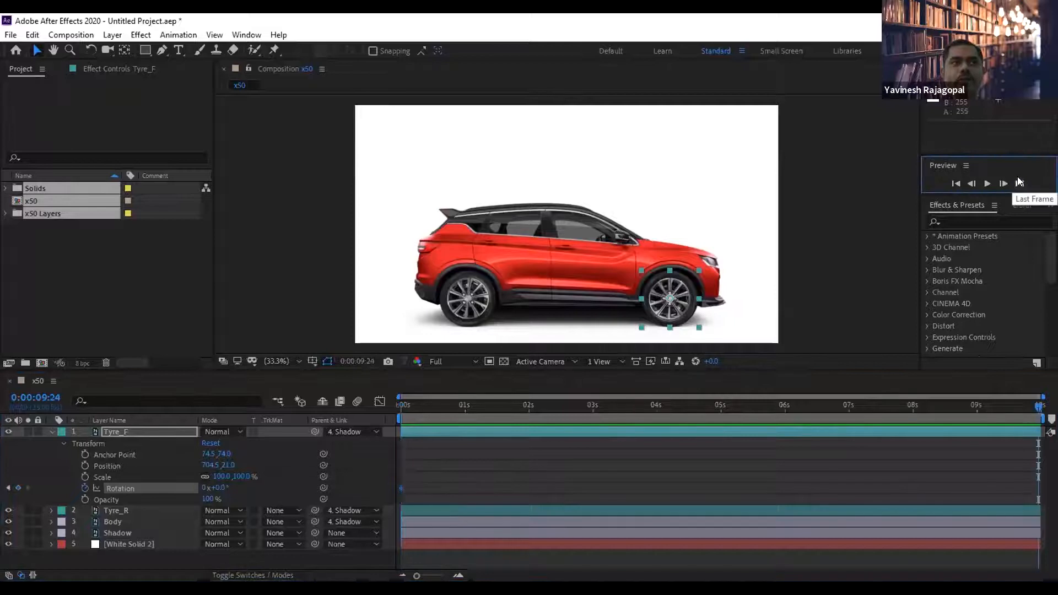
click(202, 489)
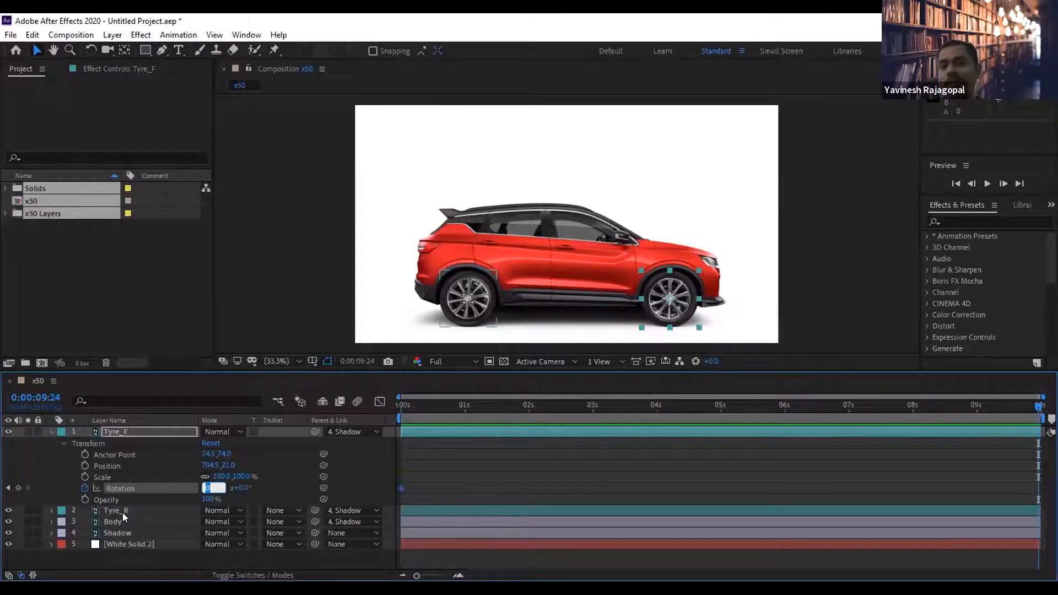
text(100)
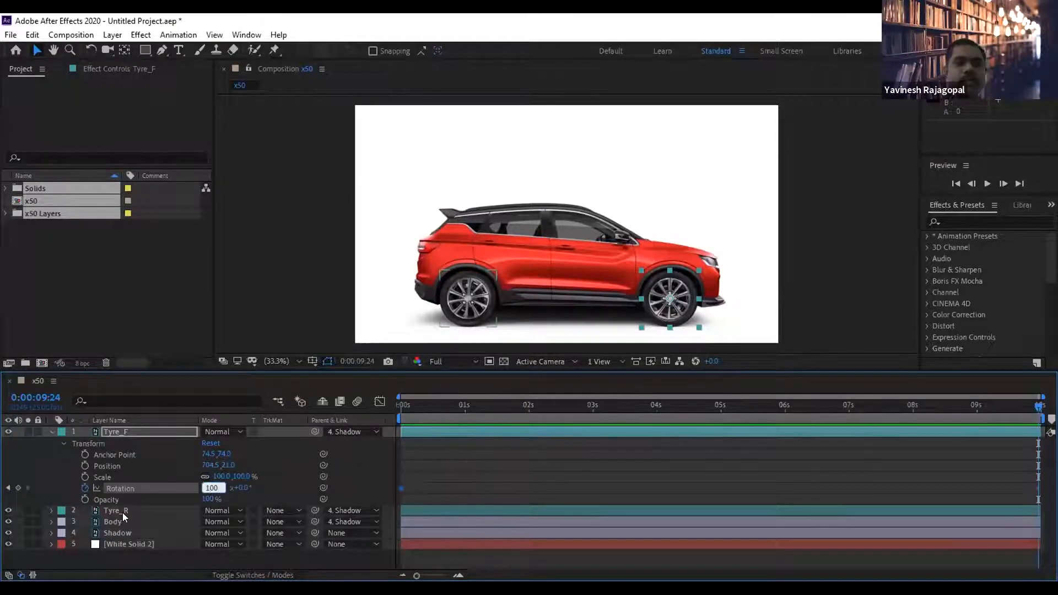
key(Return)
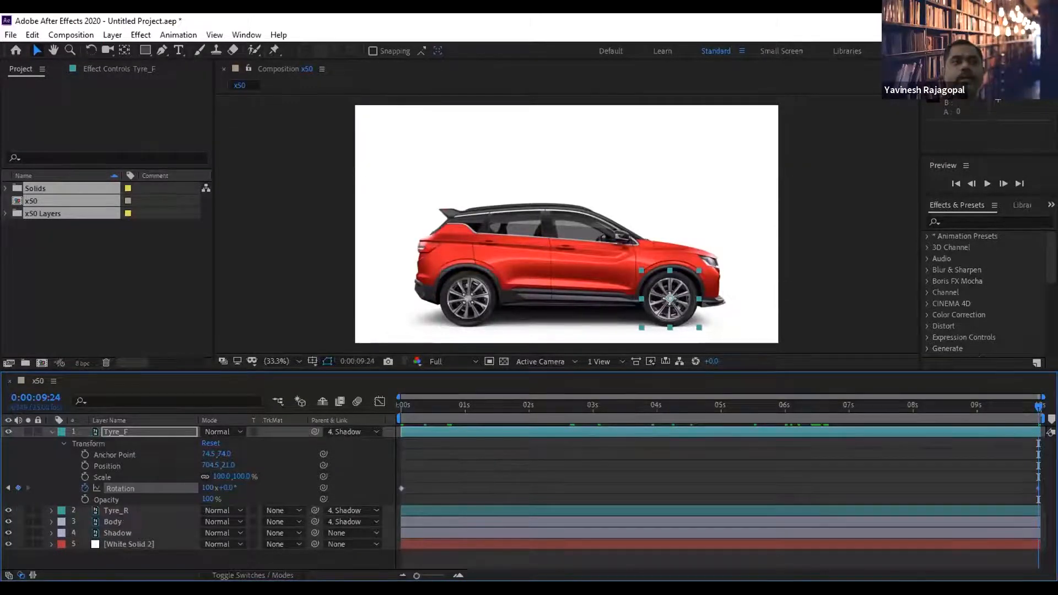
Play back the front tyre's rotation, stop the preview, and return to the first frame.
click(986, 184)
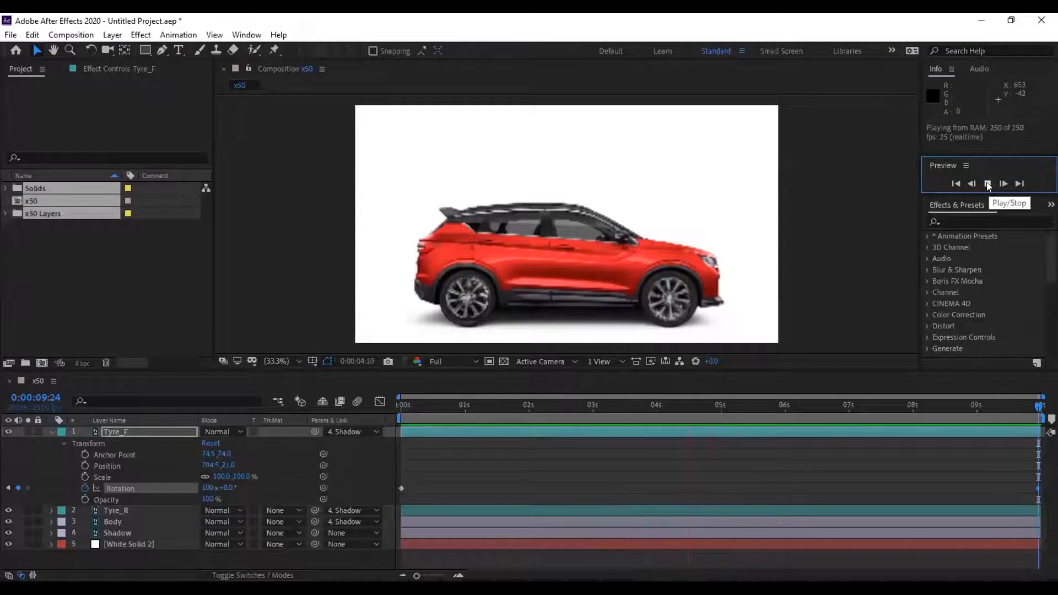
click(986, 183)
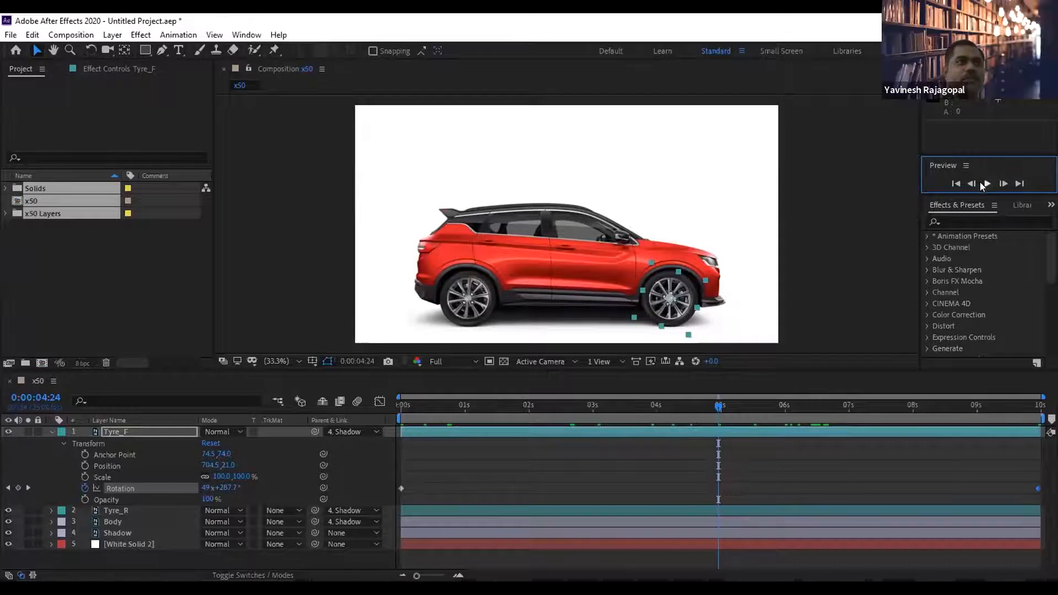
click(982, 183)
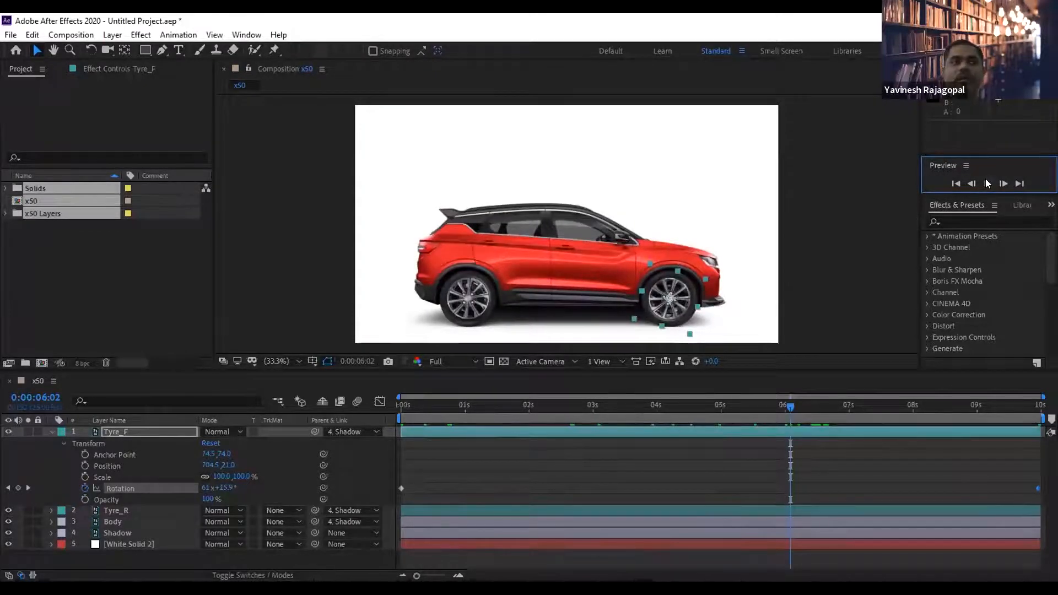
click(954, 184)
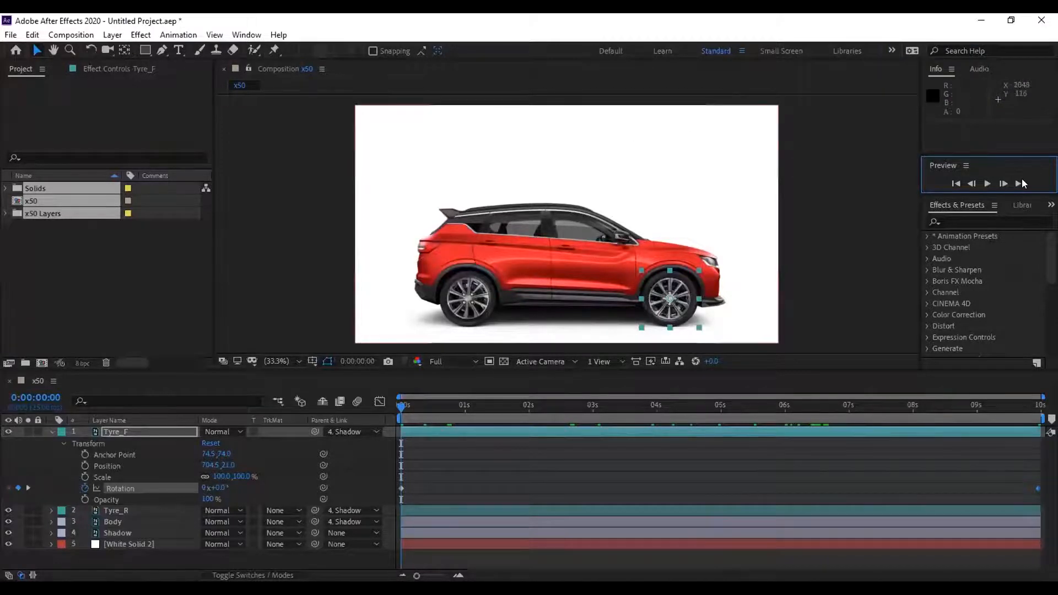
Check the Tyre_F Rotation keyframe at the last frame and scrub back to the first frame.
click(1018, 184)
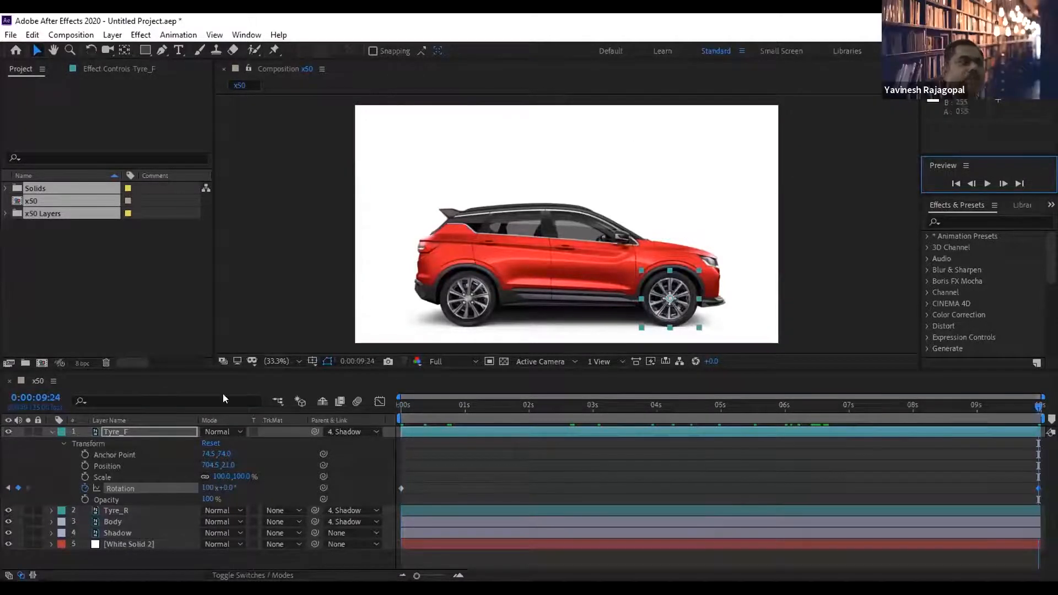
drag(208, 488, 1016, 455)
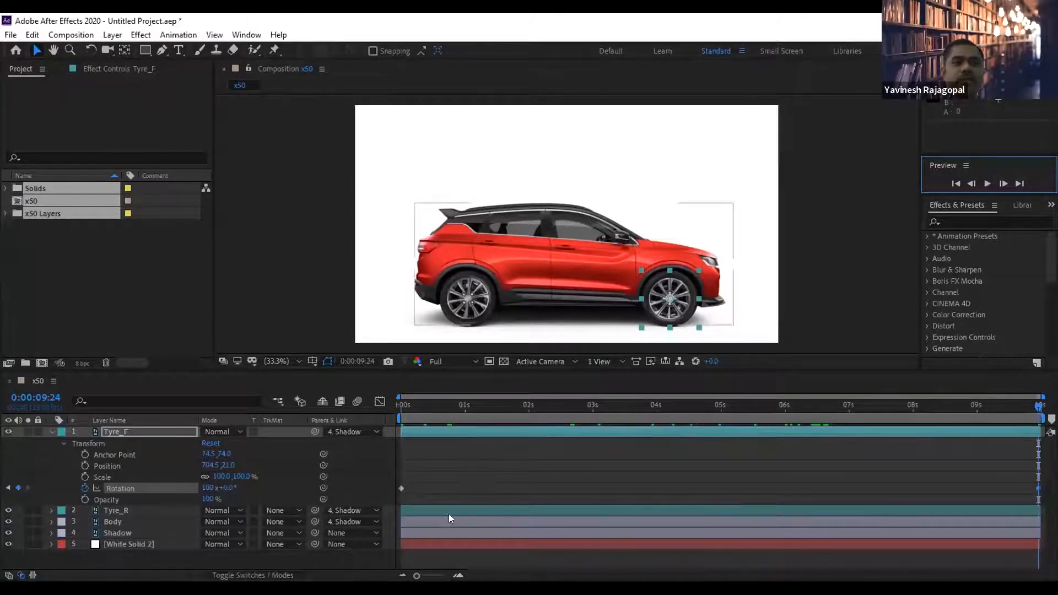
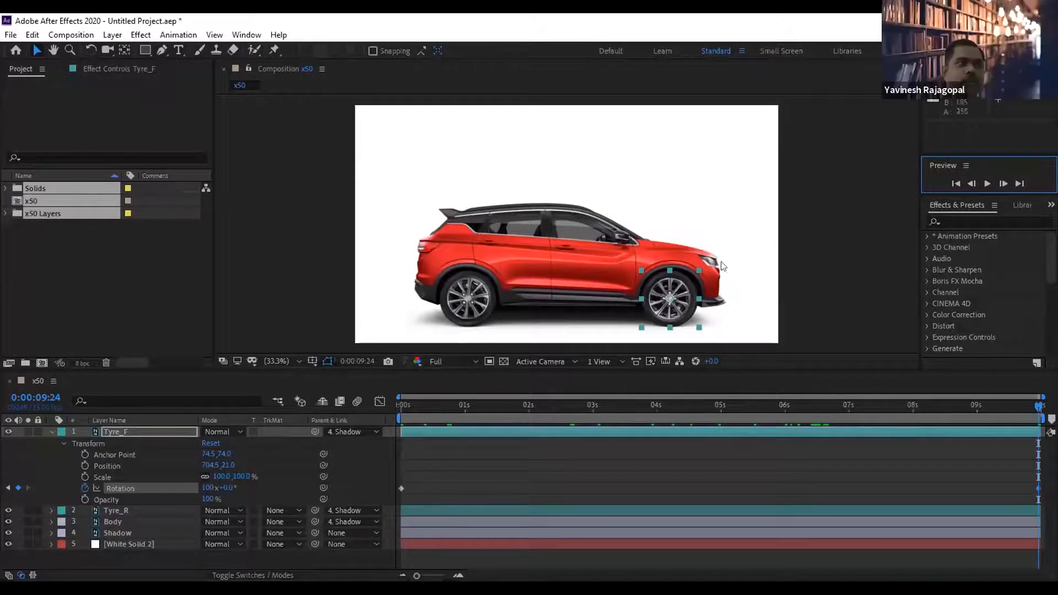
drag(472, 406, 498, 407)
drag(423, 407, 346, 401)
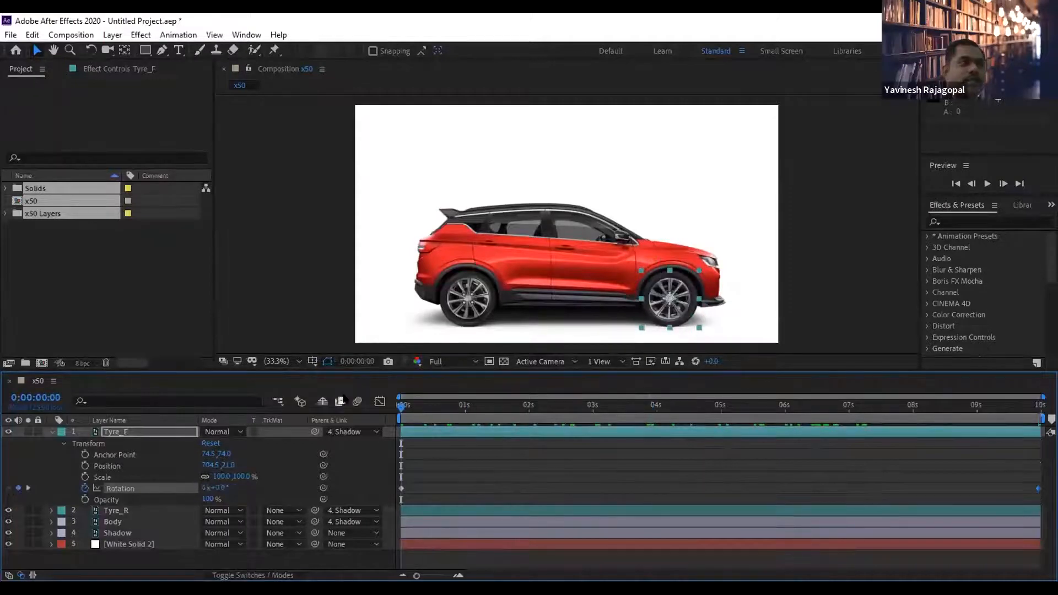
Keyframe the Tyre_R Rotation from 0 at 0:00:00:00 to 100 full revolutions at 0:00:09:24.
click(49, 431)
click(128, 443)
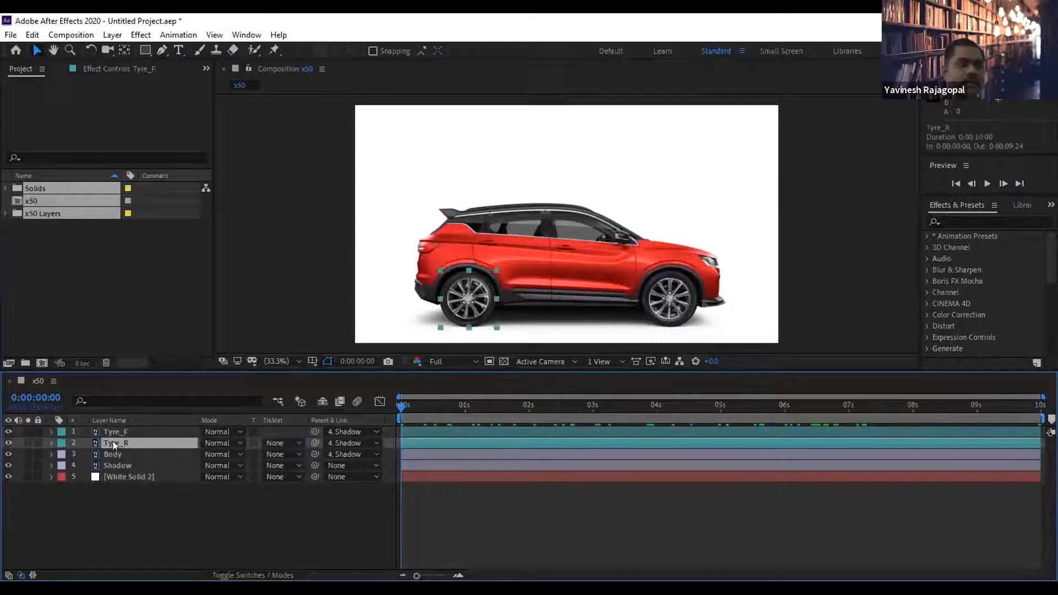
click(50, 443)
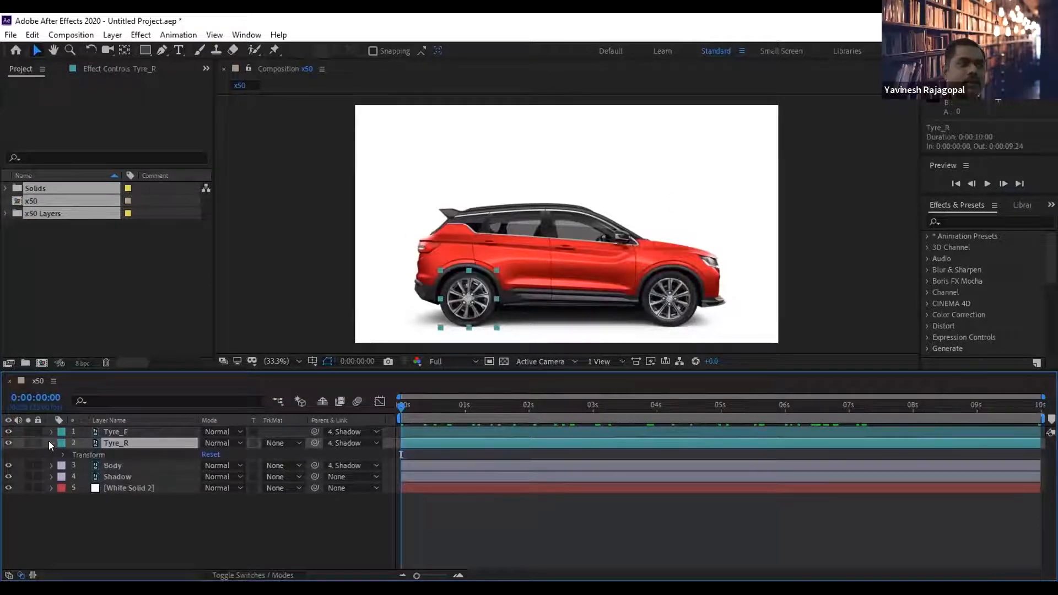
click(60, 450)
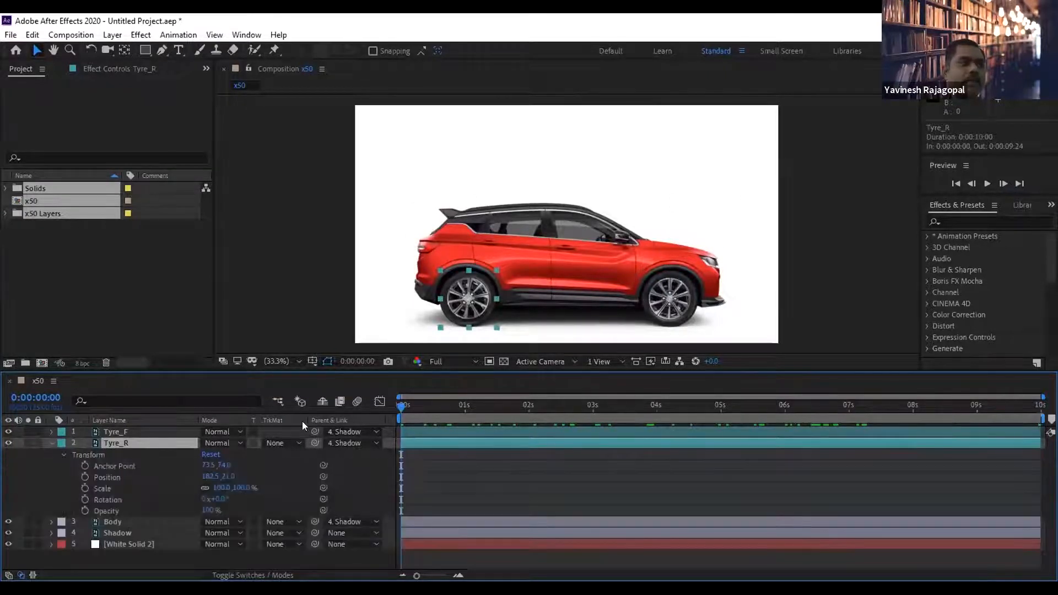
drag(414, 405, 329, 405)
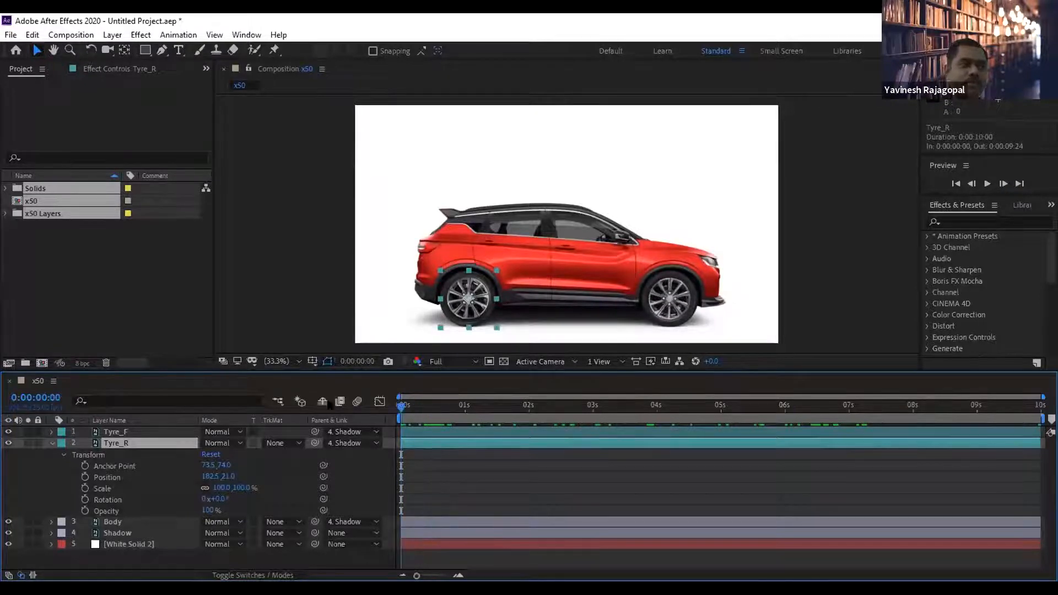
click(83, 498)
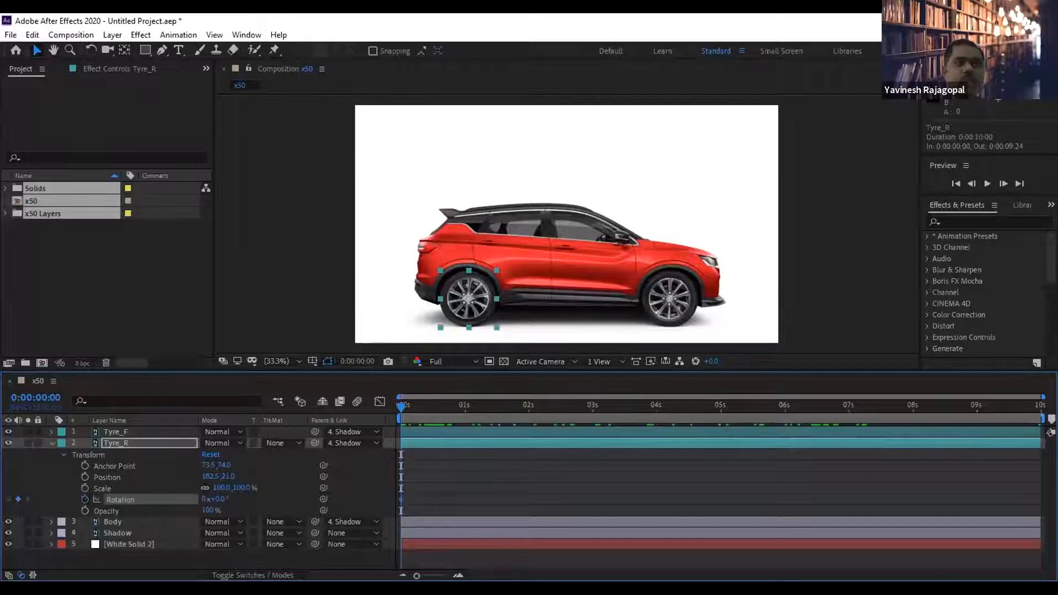
click(1019, 183)
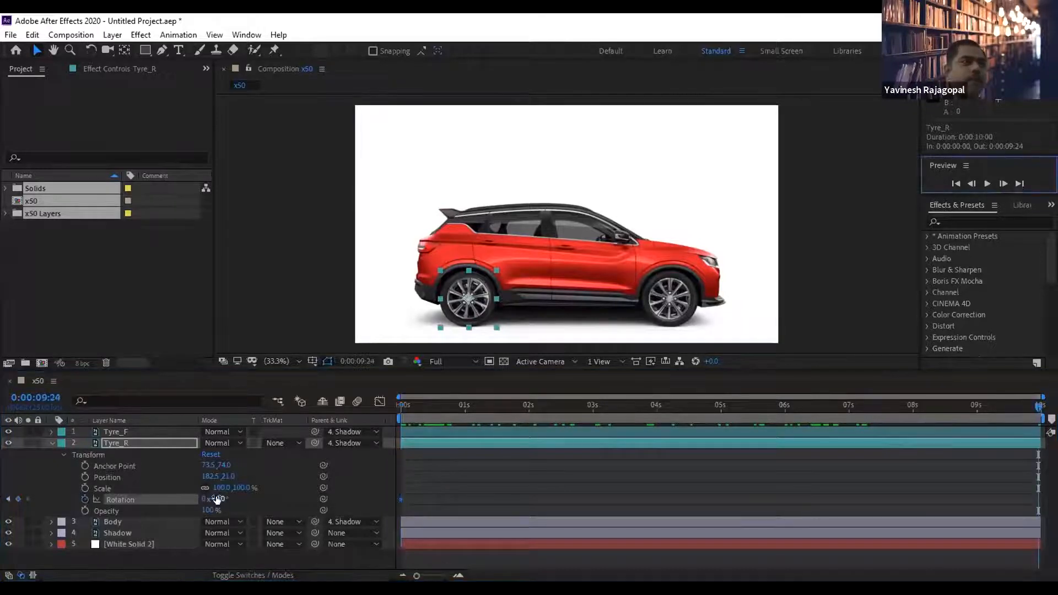
click(205, 499)
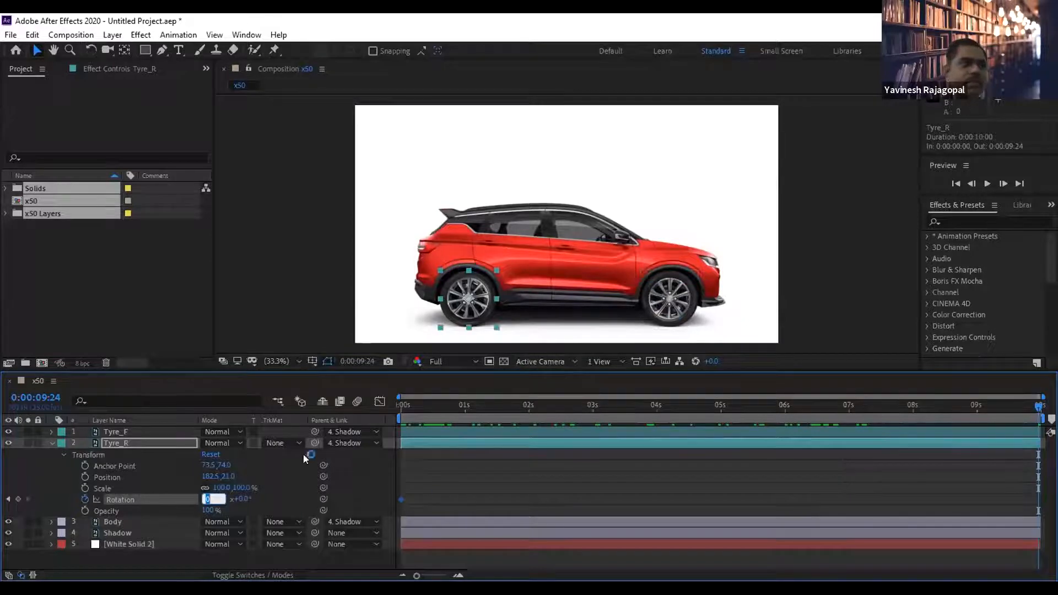
text(100)
key(Return)
Preview both tyres spinning, stop the playback, and return to the first frame.
click(987, 183)
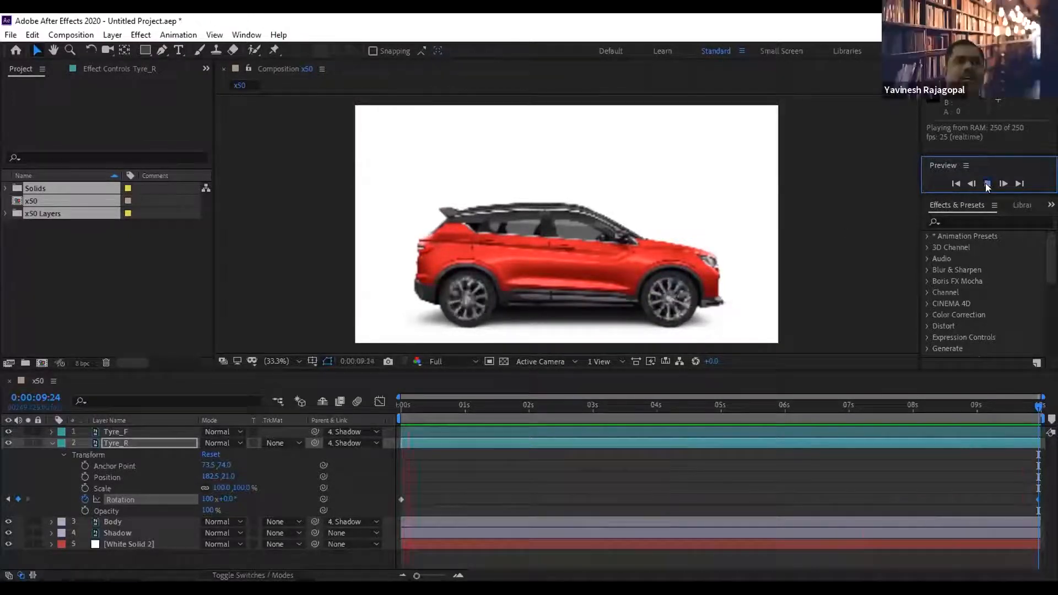
click(986, 183)
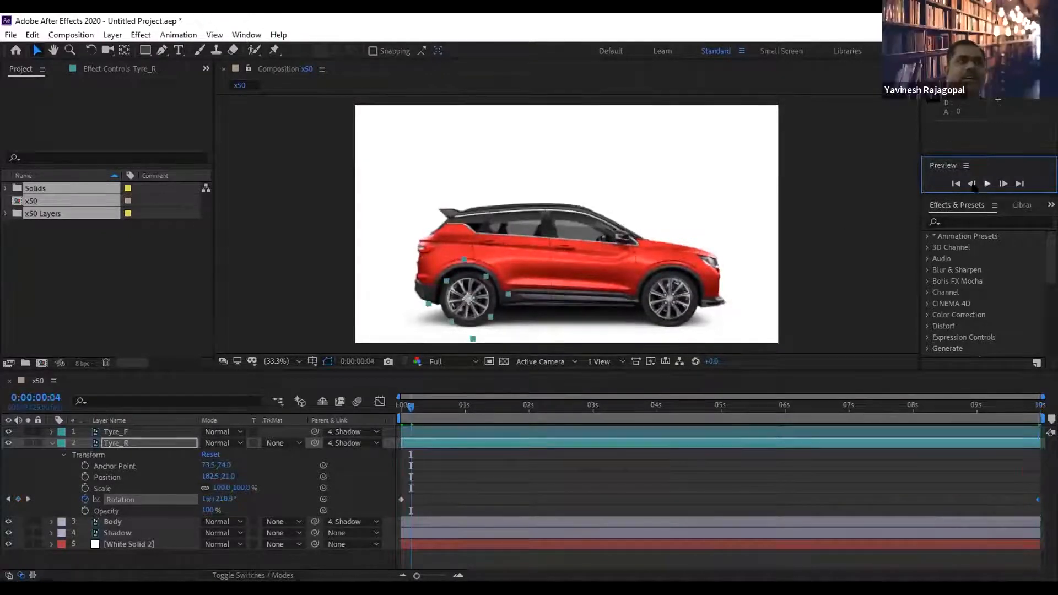
click(956, 183)
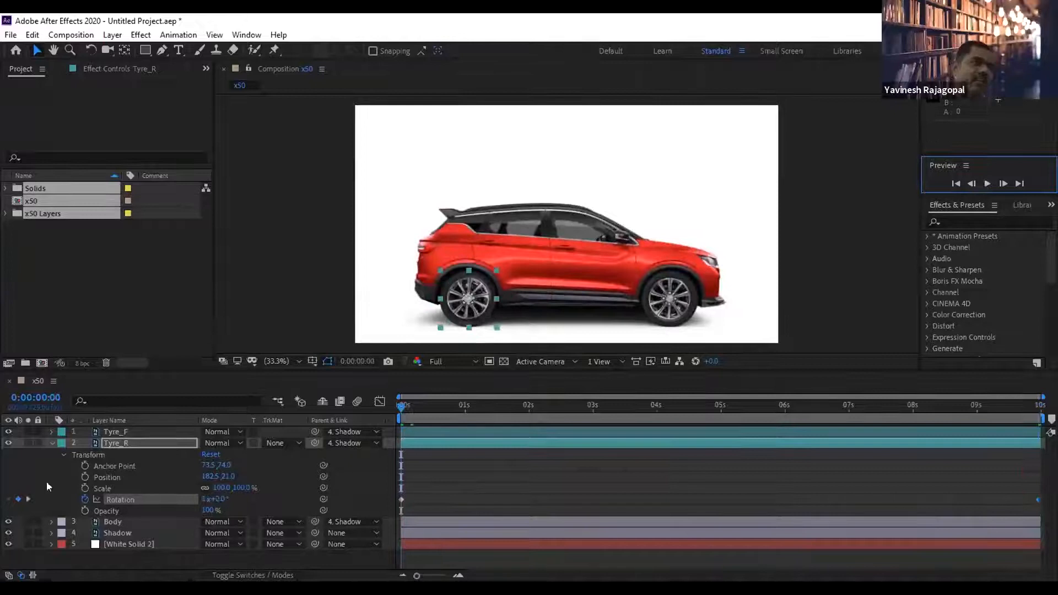
Reveal the keyframed properties of Tyre_F and Tyre_R and remove the Rotation animation from both layers.
click(105, 442)
shift+click(110, 430)
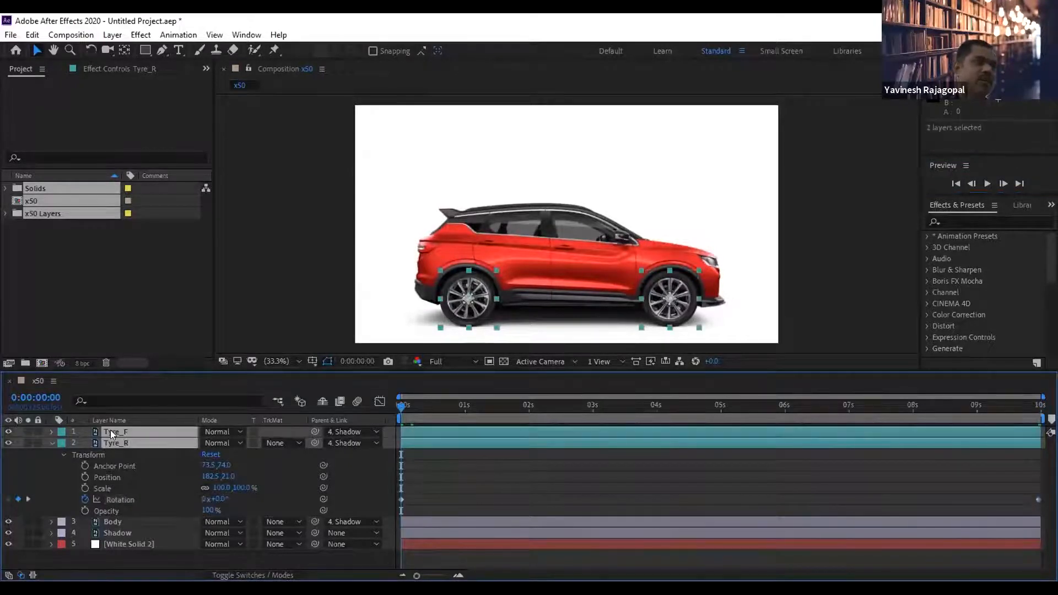
key(u)
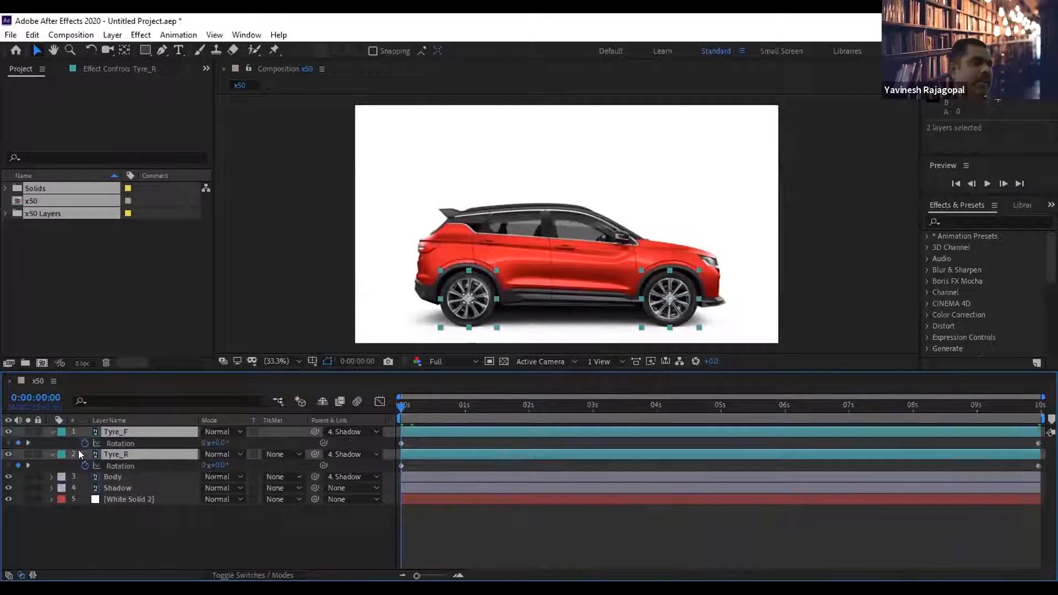
click(80, 440)
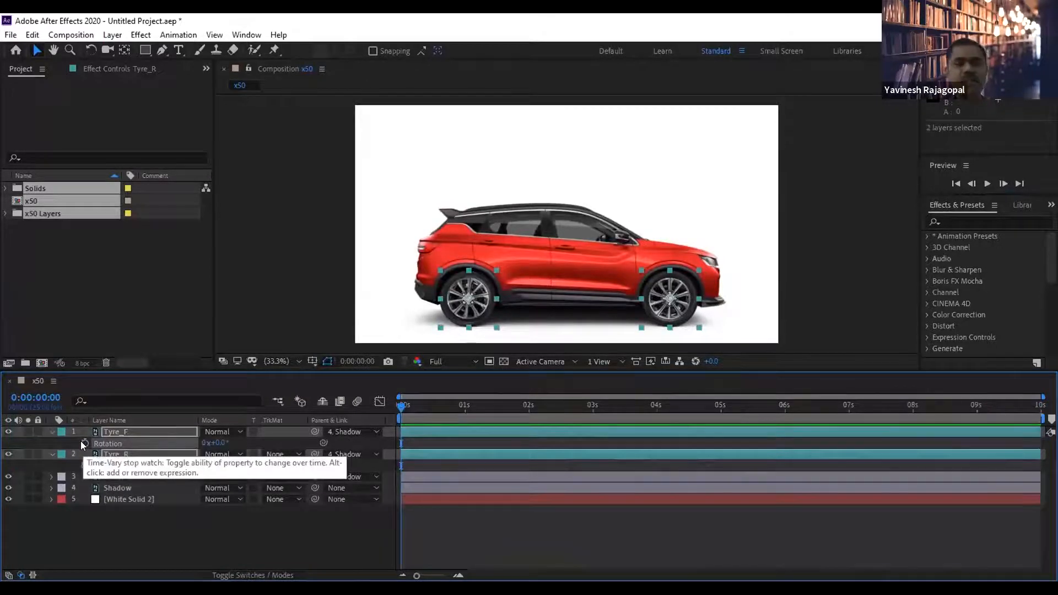
click(338, 542)
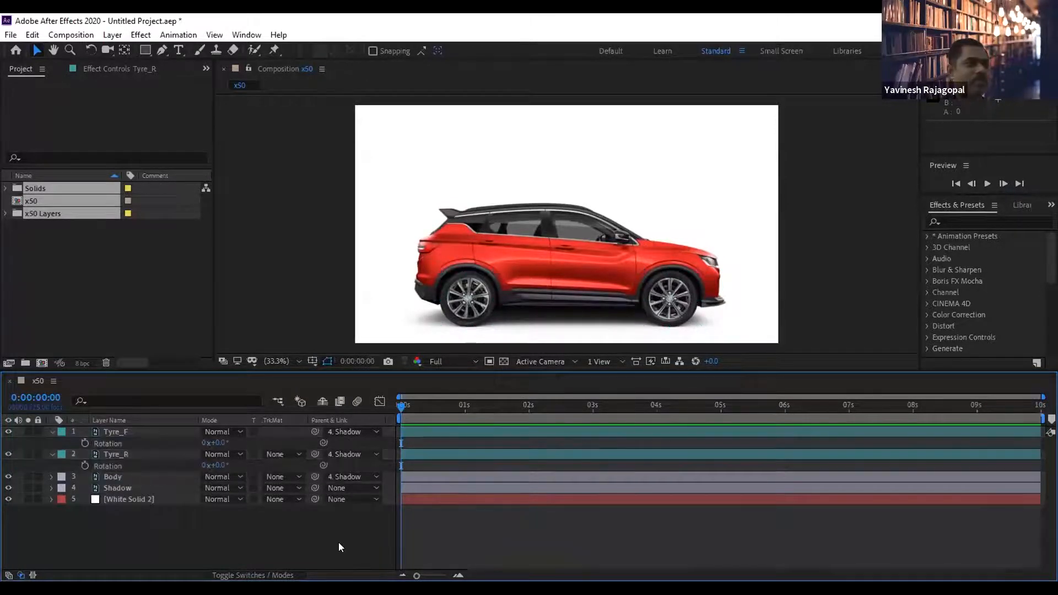
click(116, 453)
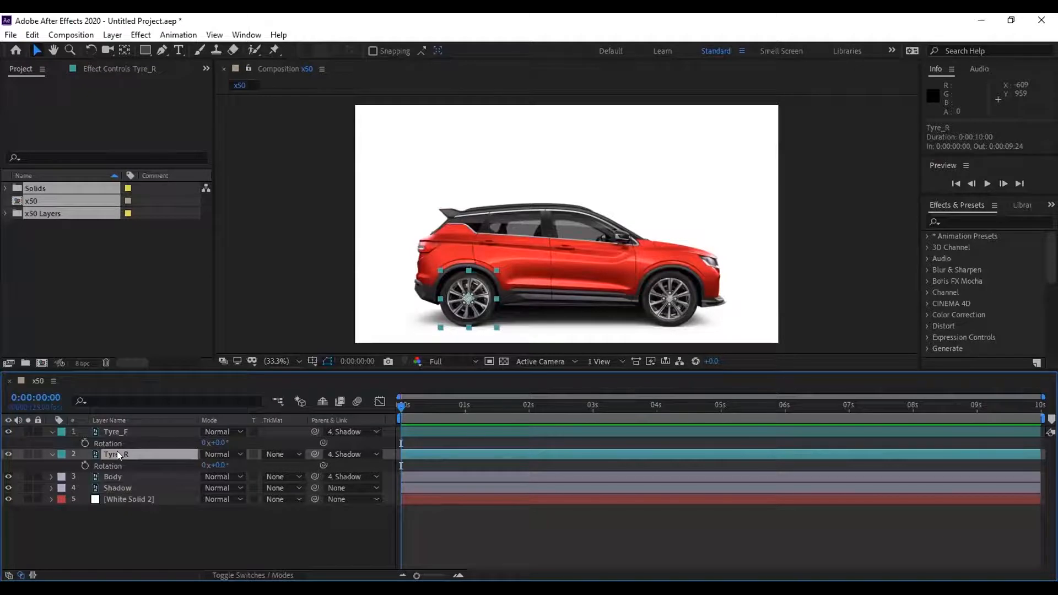
click(125, 522)
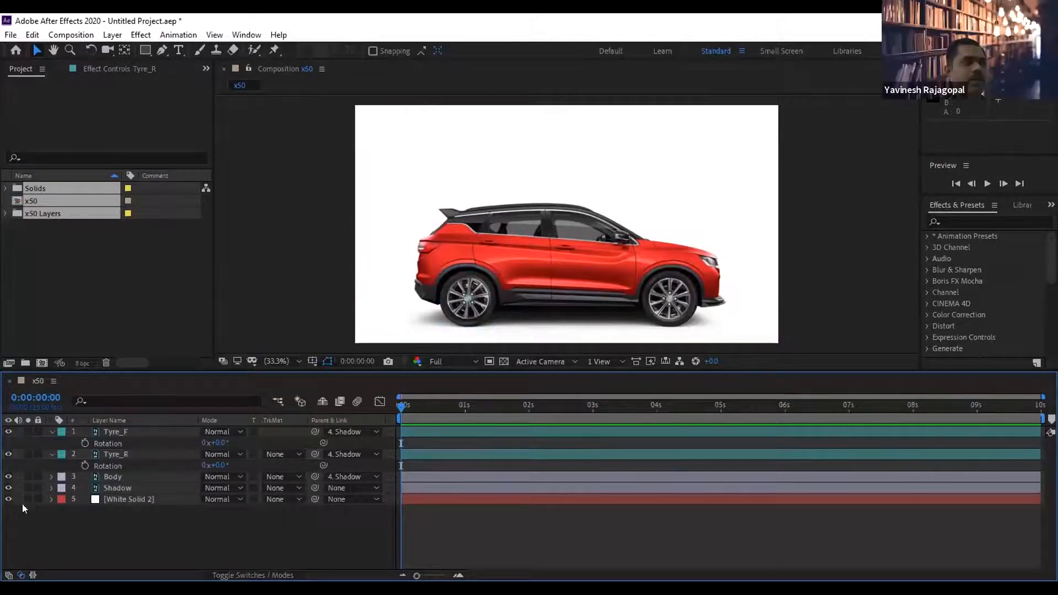
click(112, 431)
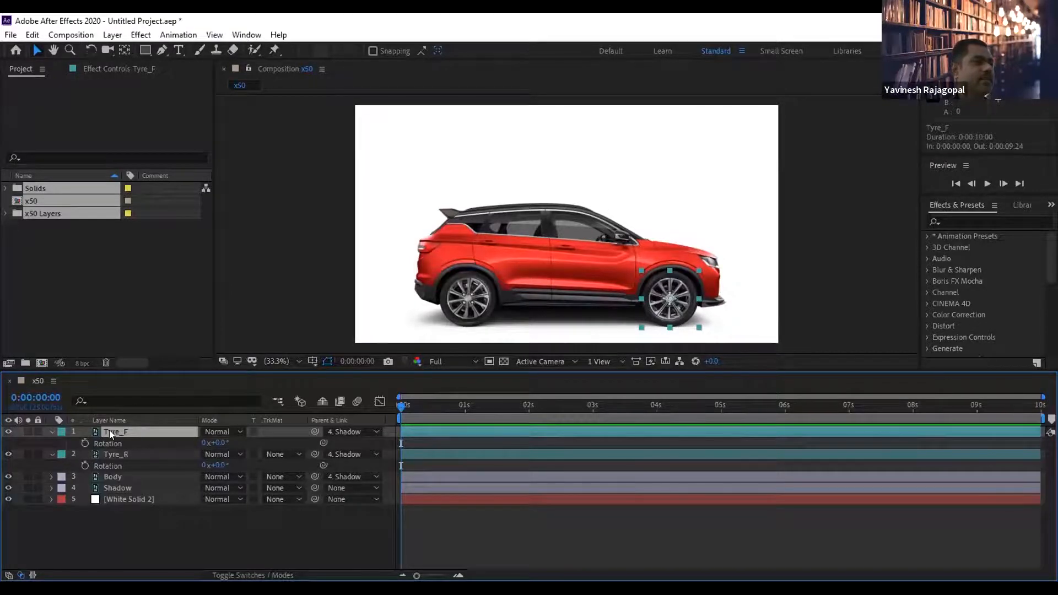
click(103, 504)
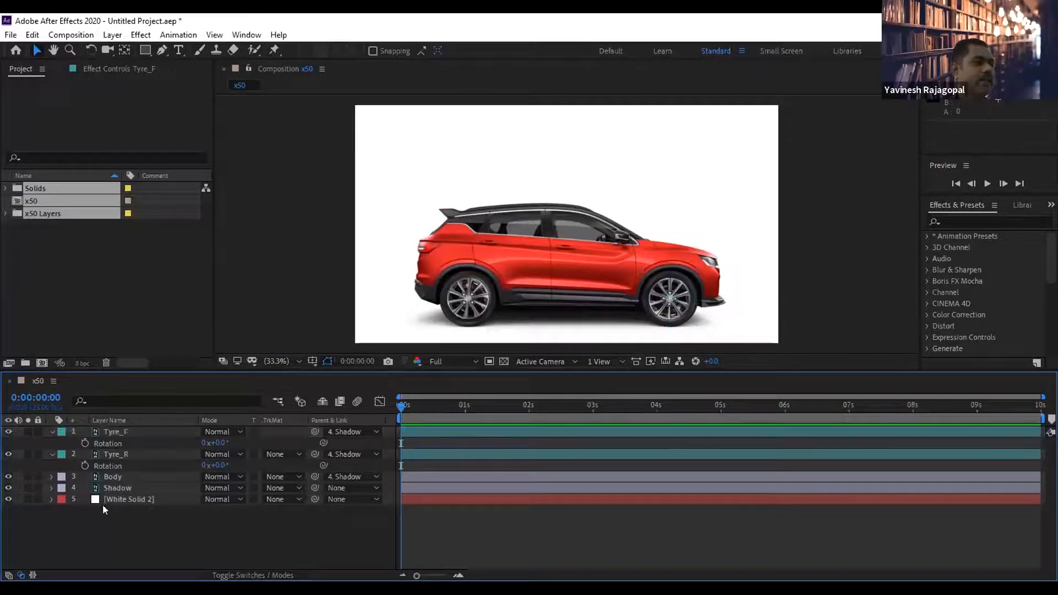
Animate the Tyre_F Rotation again from 0 at the first frame to 100 full revolutions at 0:00:09:24.
click(115, 434)
click(84, 442)
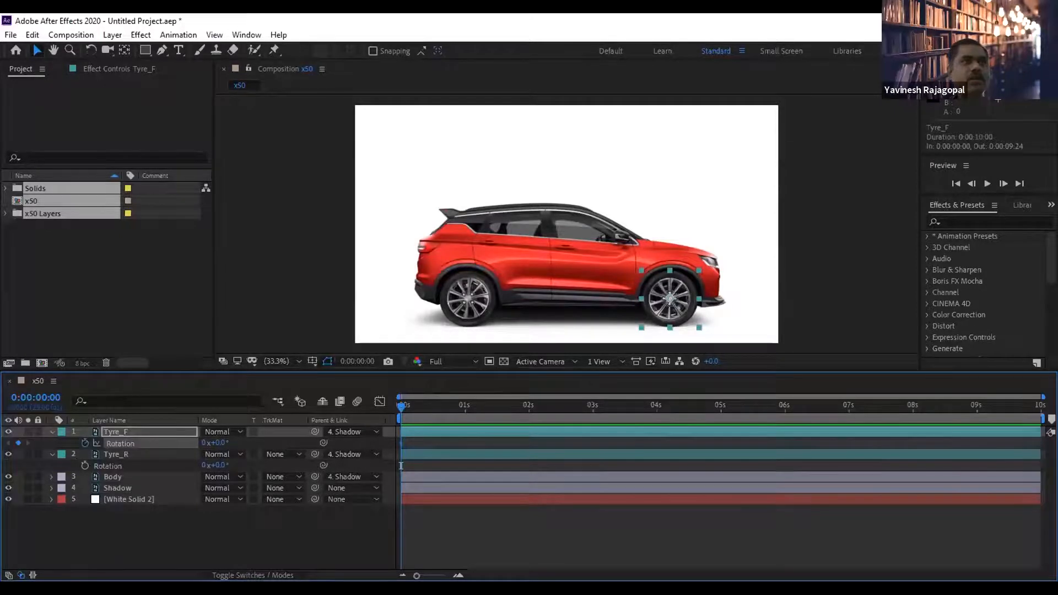
click(1019, 183)
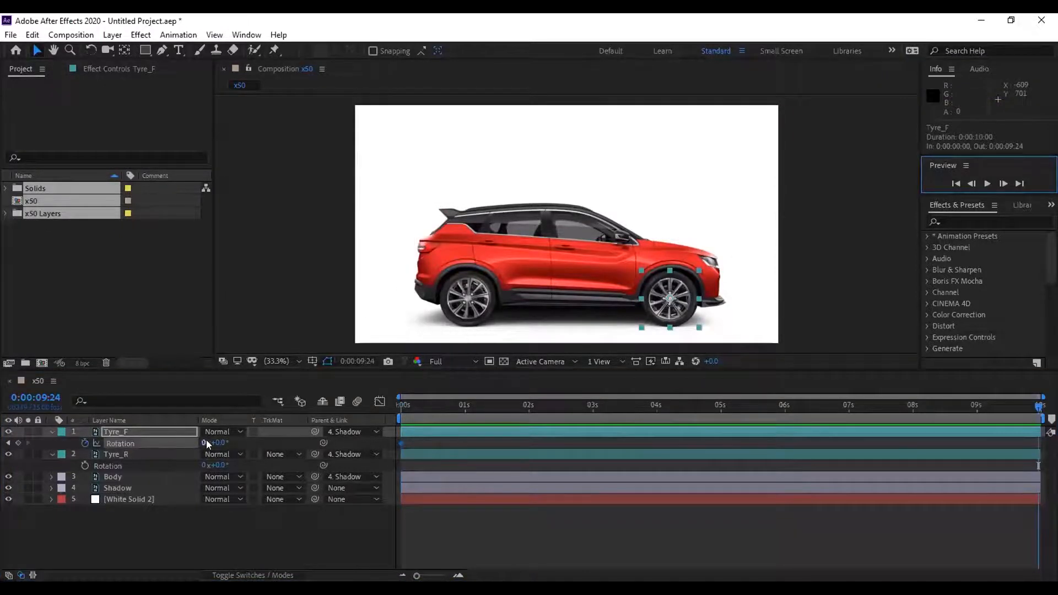
click(208, 444)
text(100)
key(Return)
Link the Tyre_R Rotation to the Tyre_F Rotation with the property pick whip and preview both tyres.
click(109, 463)
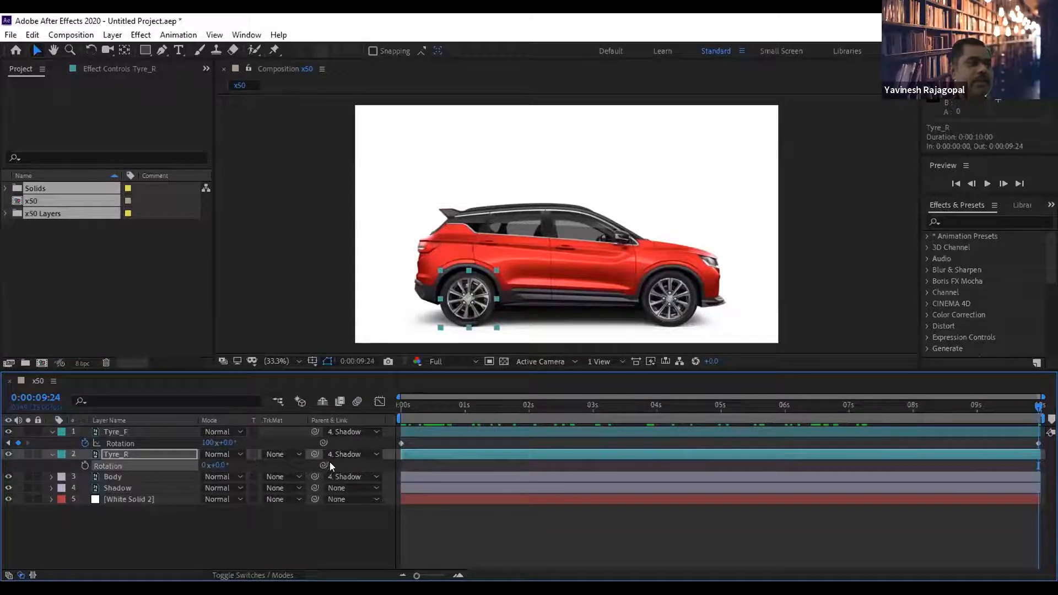
drag(323, 463, 120, 441)
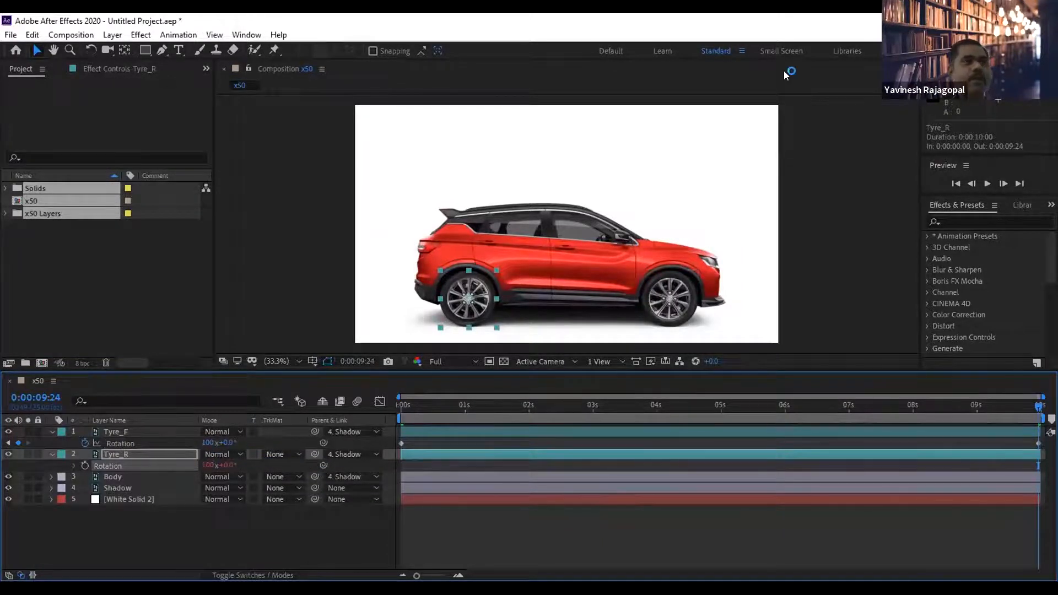
click(986, 184)
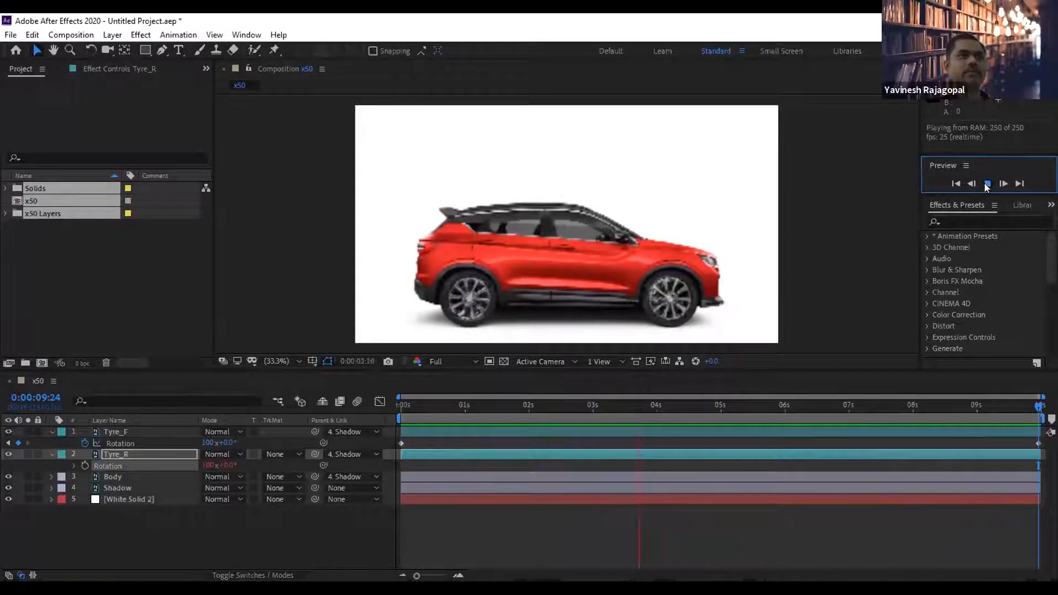
click(986, 184)
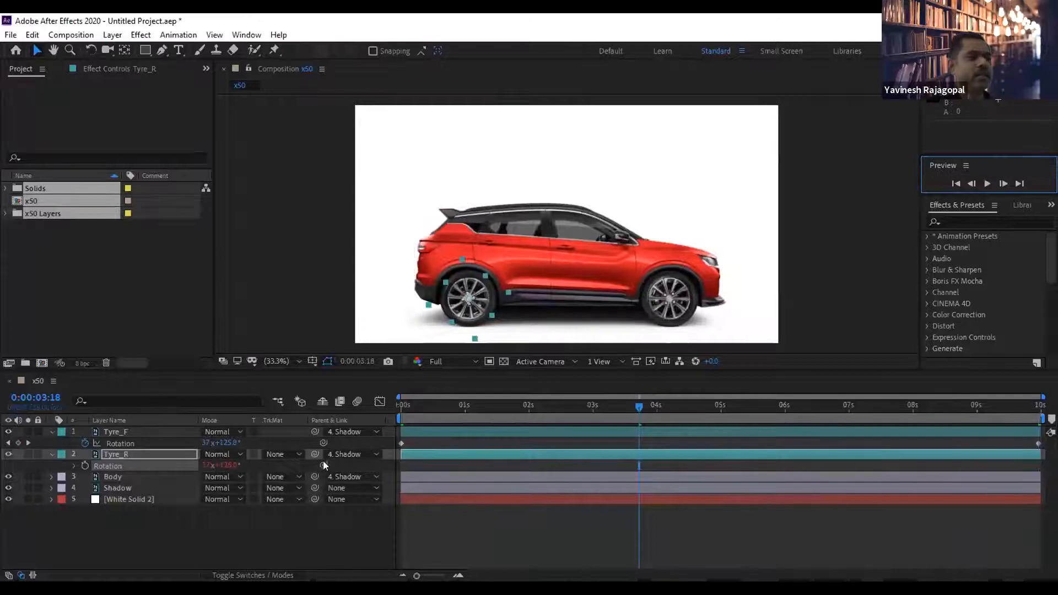
Review the linked Rotation properties of both tyres and remove the expression from the Tyre_R Rotation.
click(339, 421)
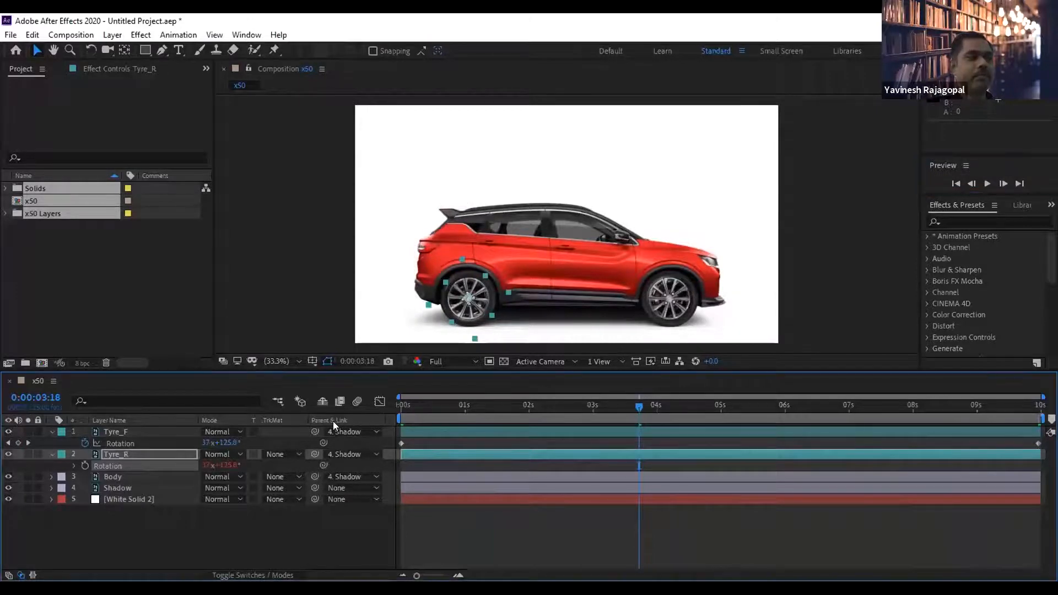
click(134, 454)
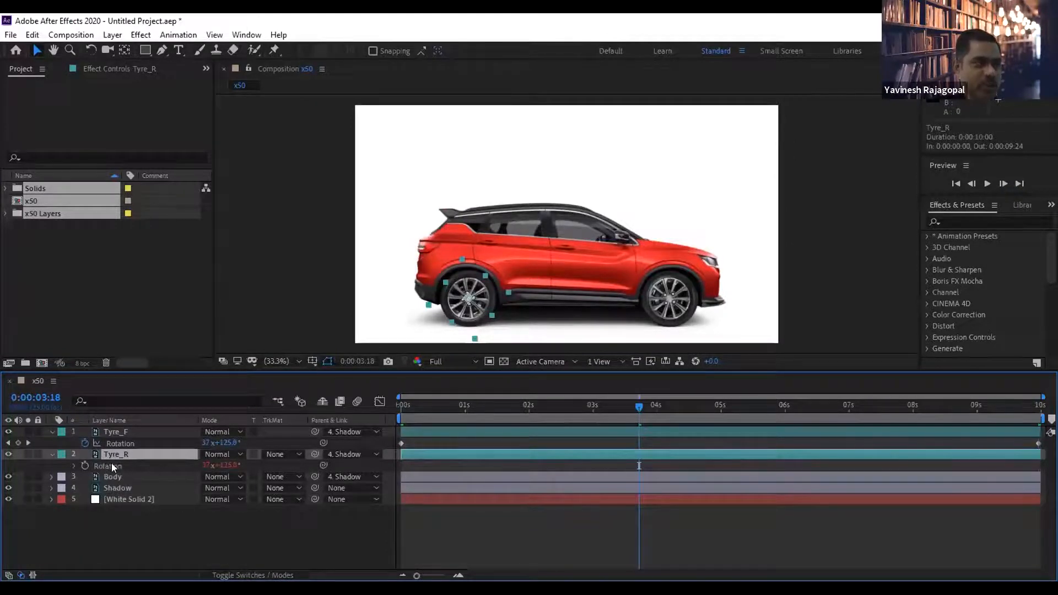
drag(233, 468, 239, 469)
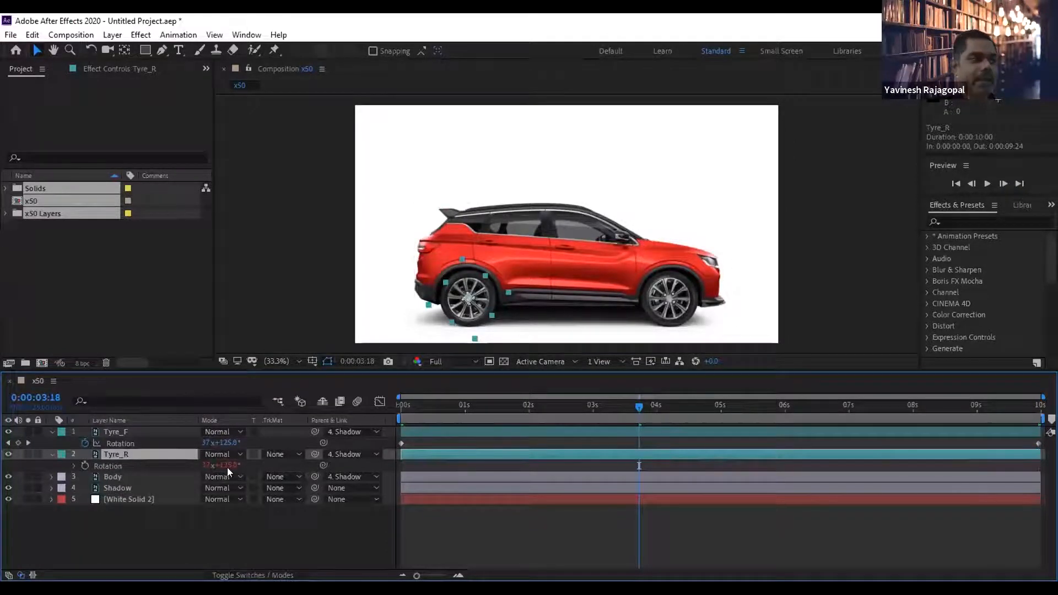
click(121, 443)
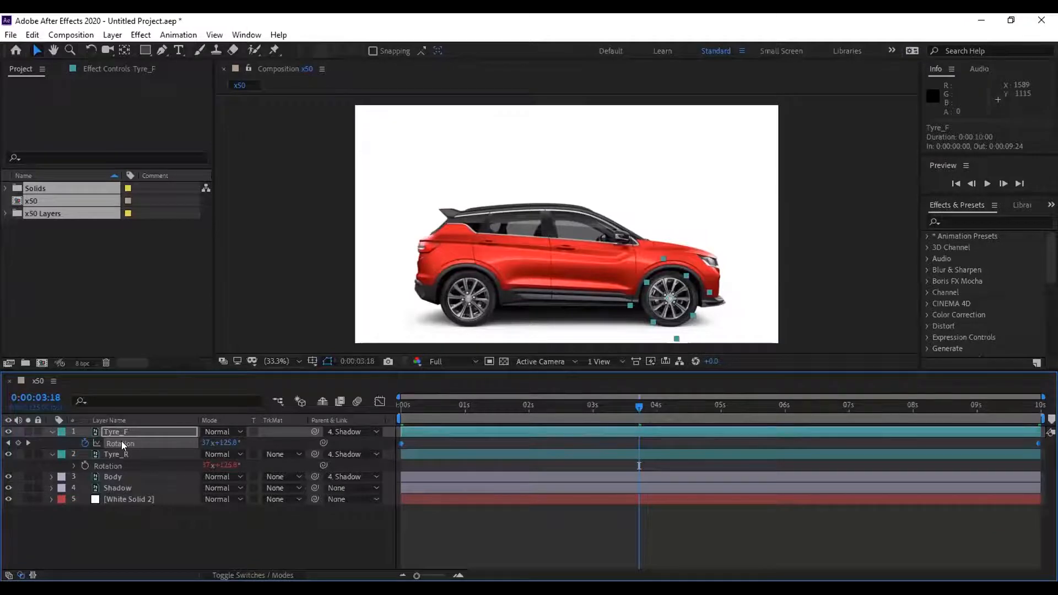
alt+click(85, 465)
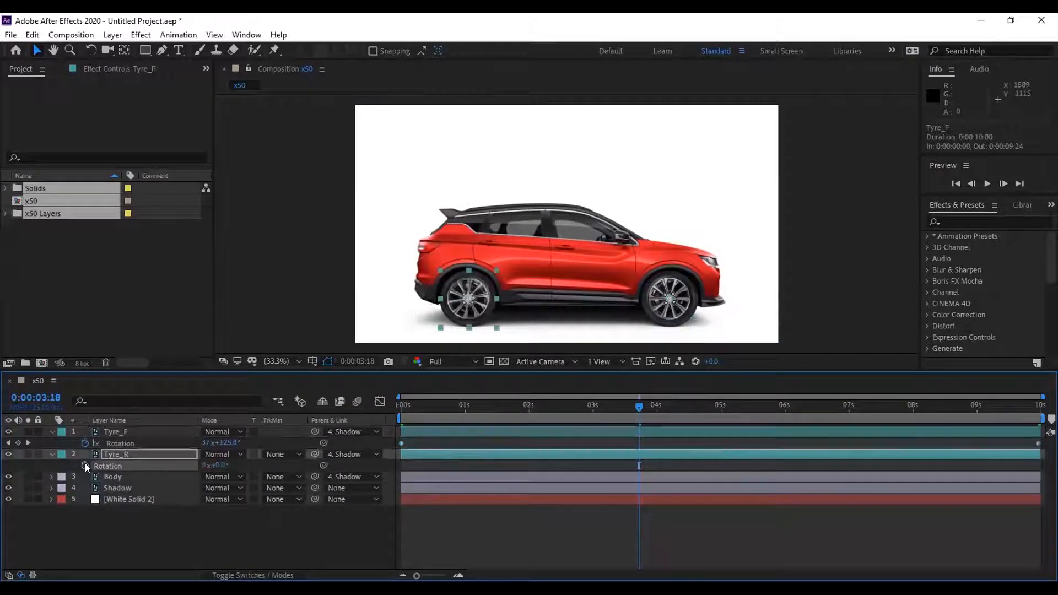
Keyframe the Tyre_R Rotation from 0 at the first frame to 100 revolutions at 0:00:09:24 and preview both tyres.
click(401, 405)
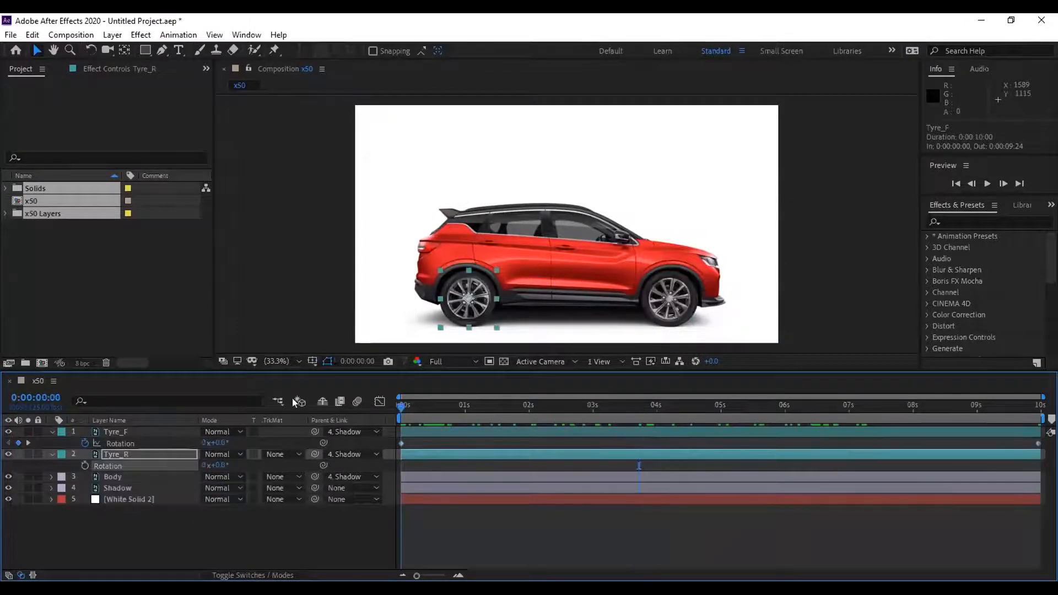
click(85, 465)
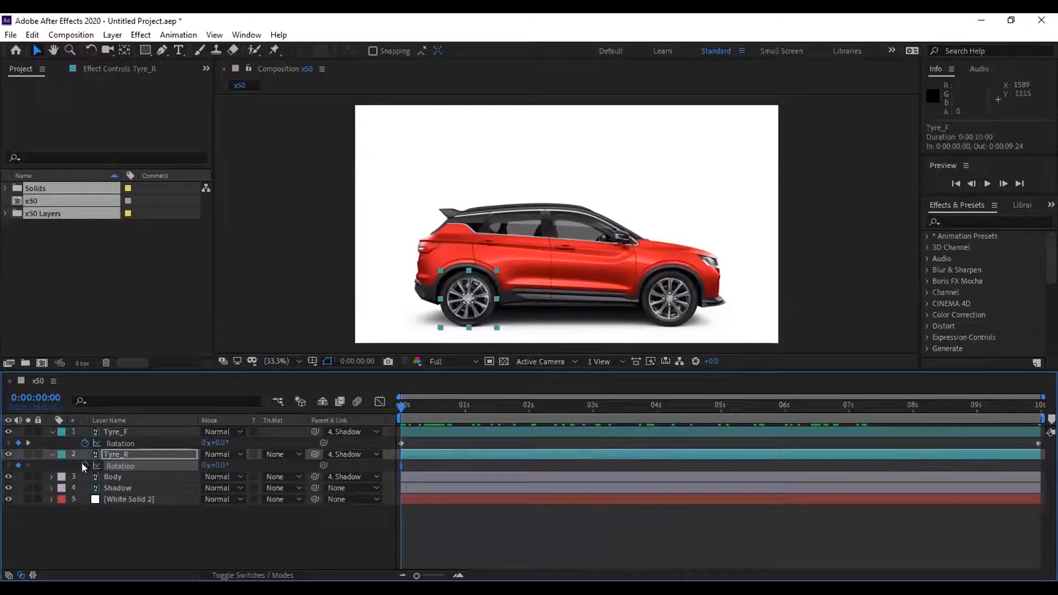
click(1019, 184)
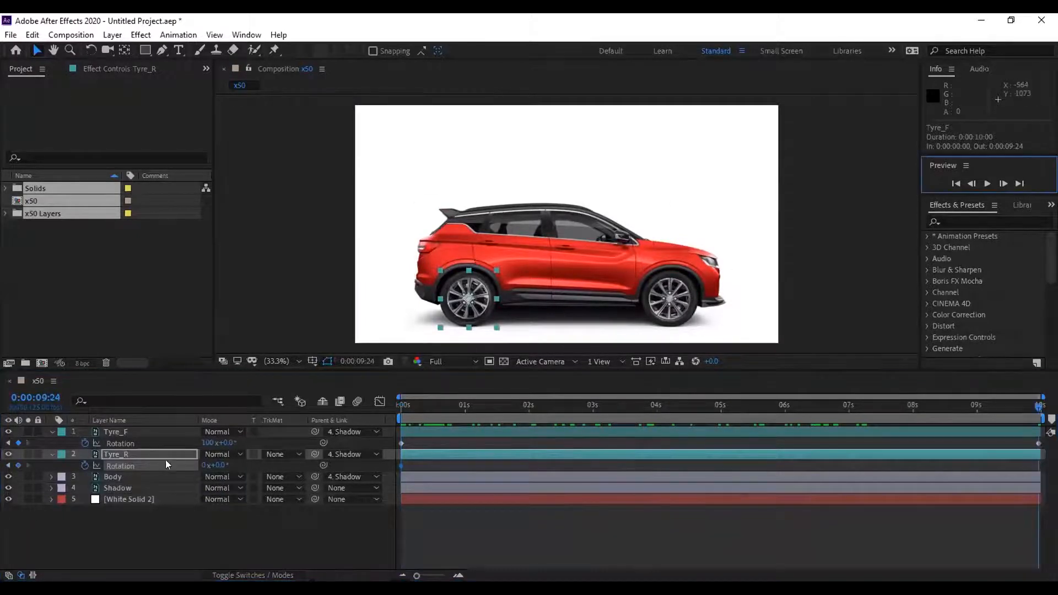
click(205, 465)
text(100)
key(Return)
click(192, 515)
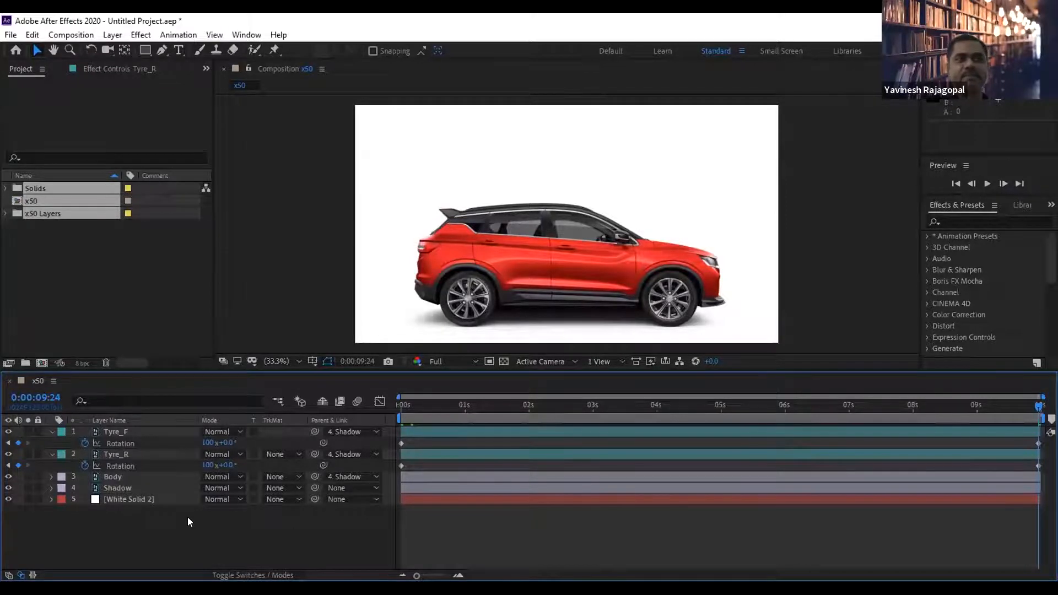
click(986, 184)
click(986, 183)
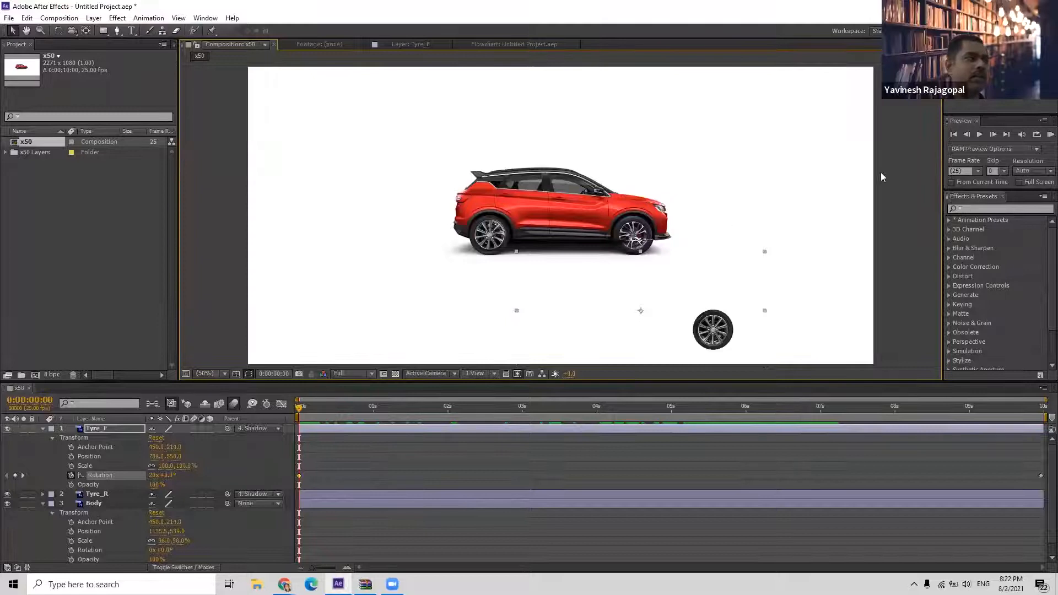
Preview the Tyre_F rotation in the other x50 project and undo its latest position and keyframe changes.
click(979, 135)
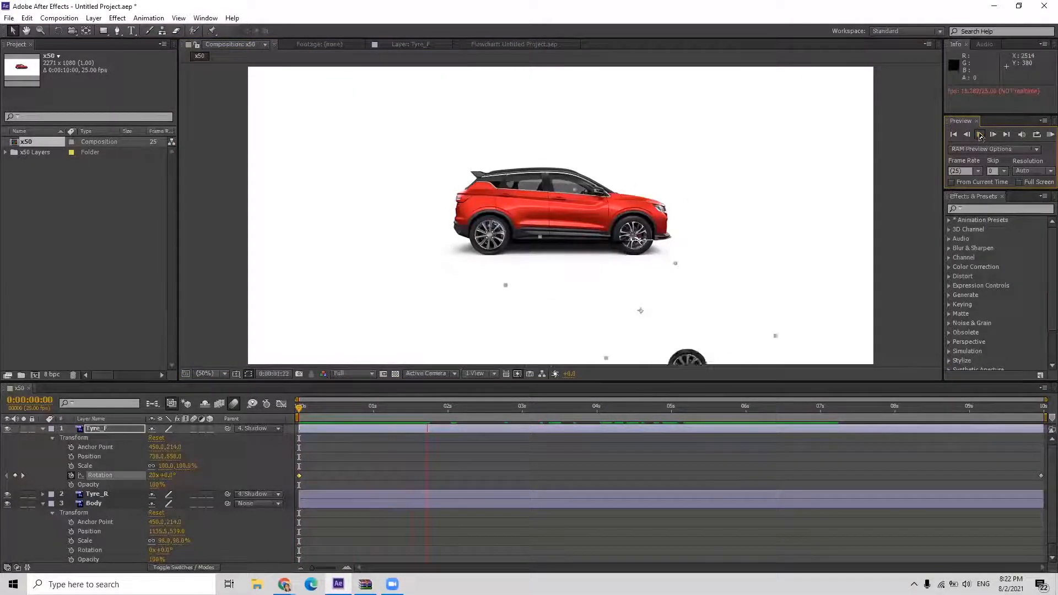
click(452, 423)
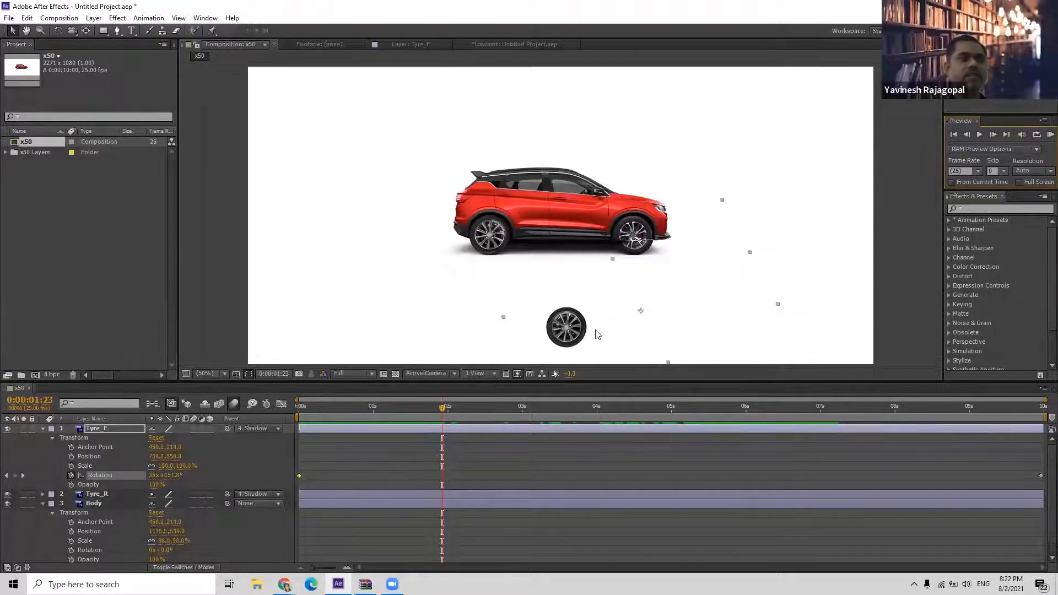
key(Delete)
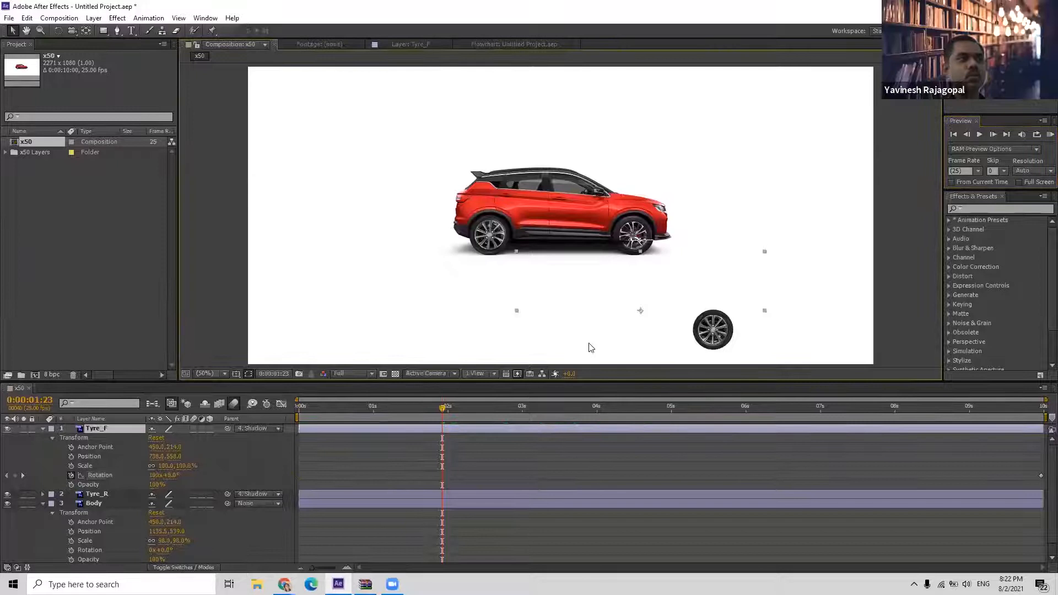
key(ctrl+z)
key(ctrl+z)
key(ctrl+z)
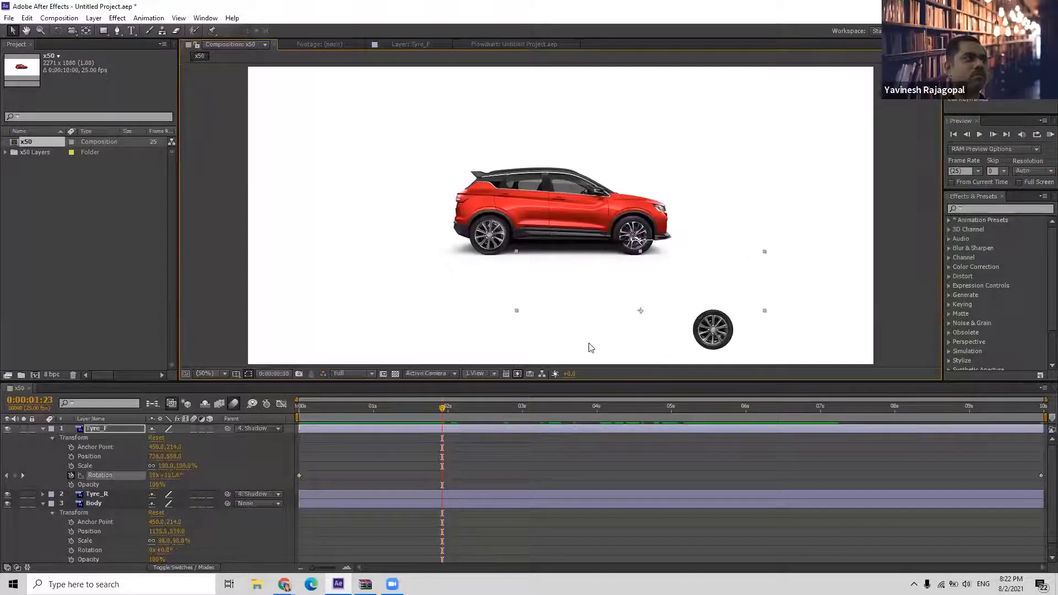
key(ctrl+z)
key(ctrl+z)
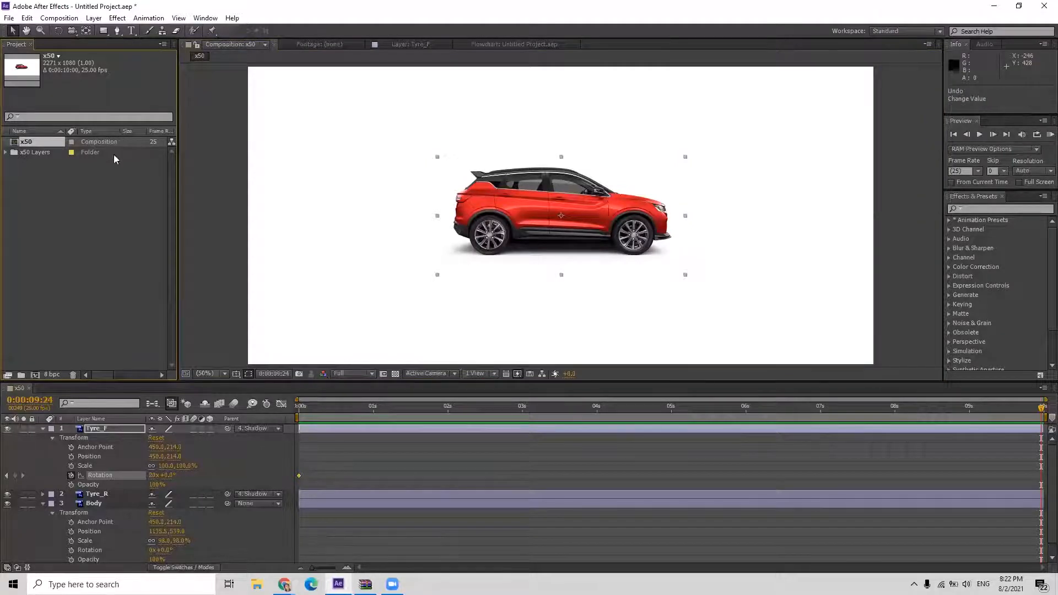
key(ctrl+z)
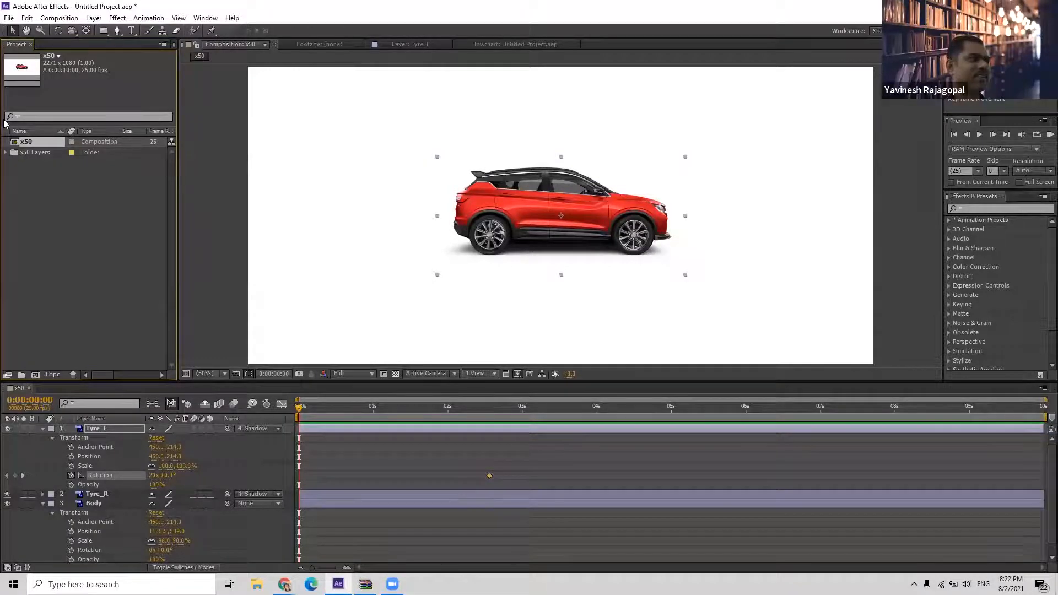
Delete the x50 composition and the x50 Layers folder from the project, including their contents.
drag(35, 152, 173, 169)
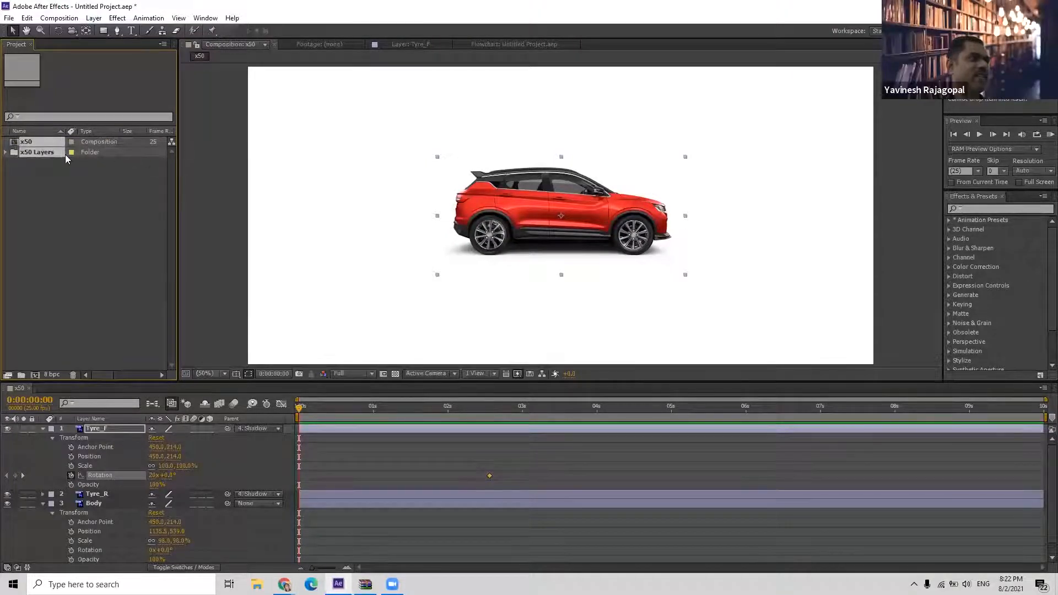
drag(9, 135, 169, 161)
key(Delete)
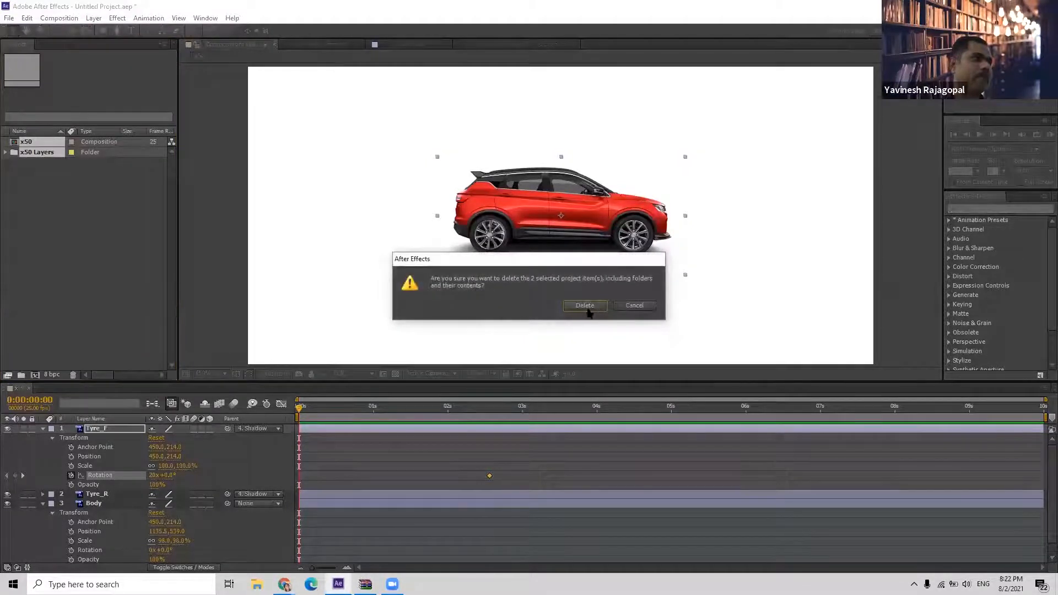
click(587, 308)
Import x50.psd as Composition - Retain Layer Sizes with editable layer styles and open the x50 composition.
click(12, 21)
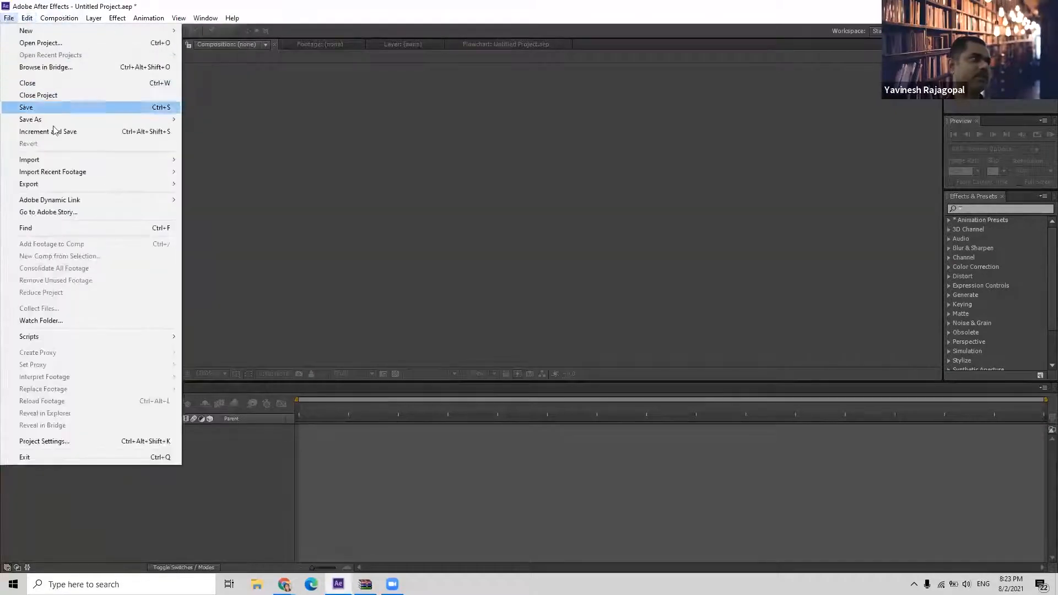
mouse_move(52, 161)
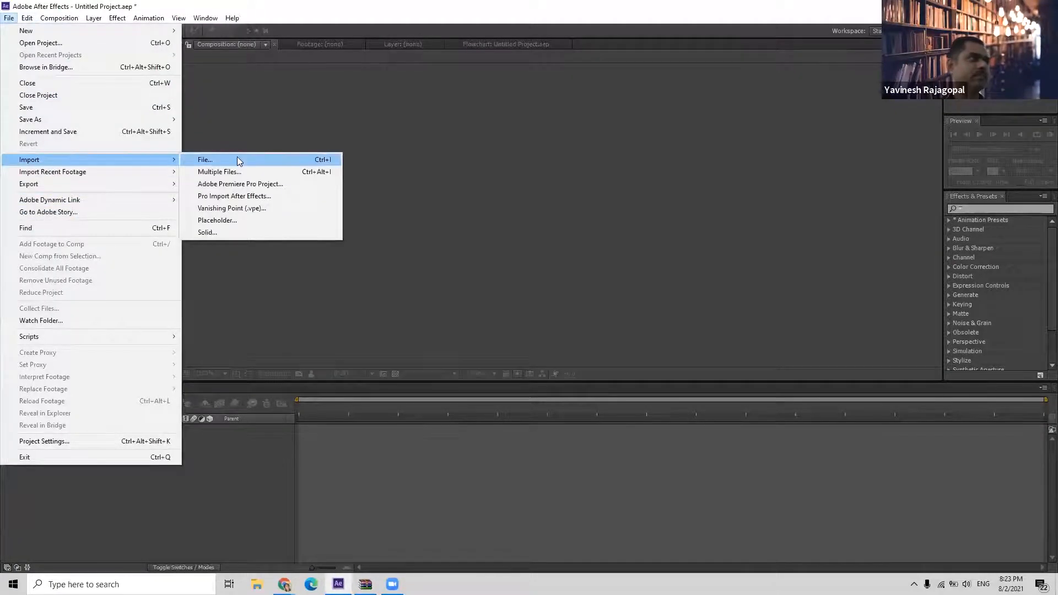
click(237, 160)
scroll(204, 157, down, 15)
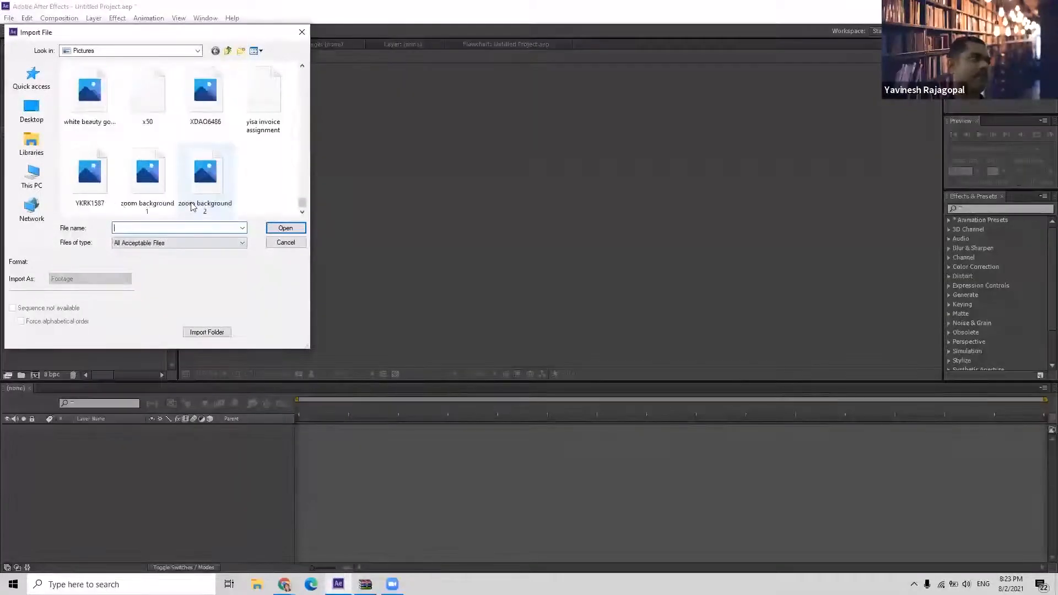
click(159, 107)
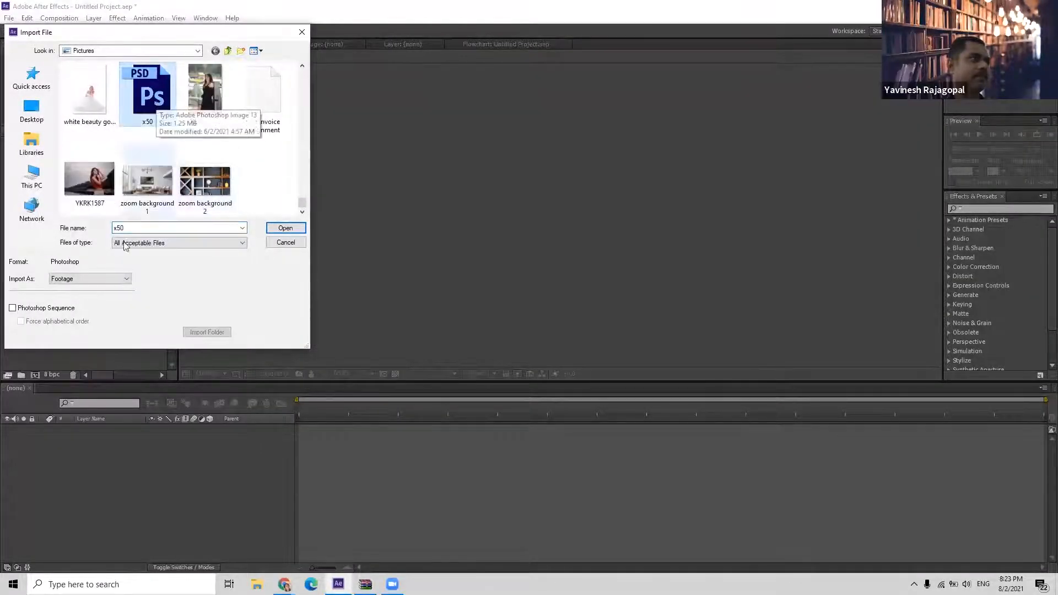
click(121, 278)
click(106, 303)
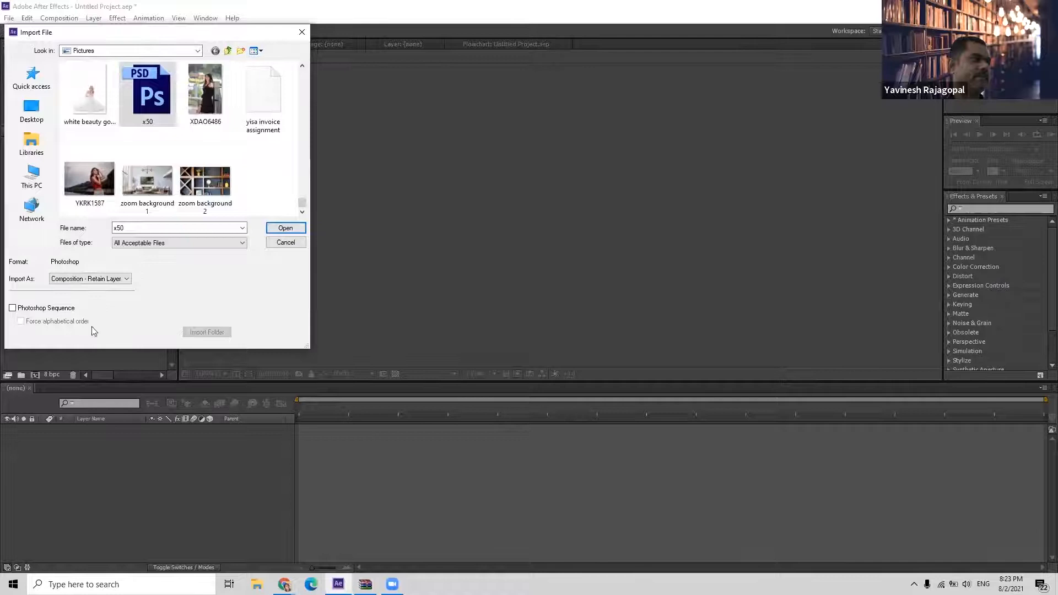
click(12, 308)
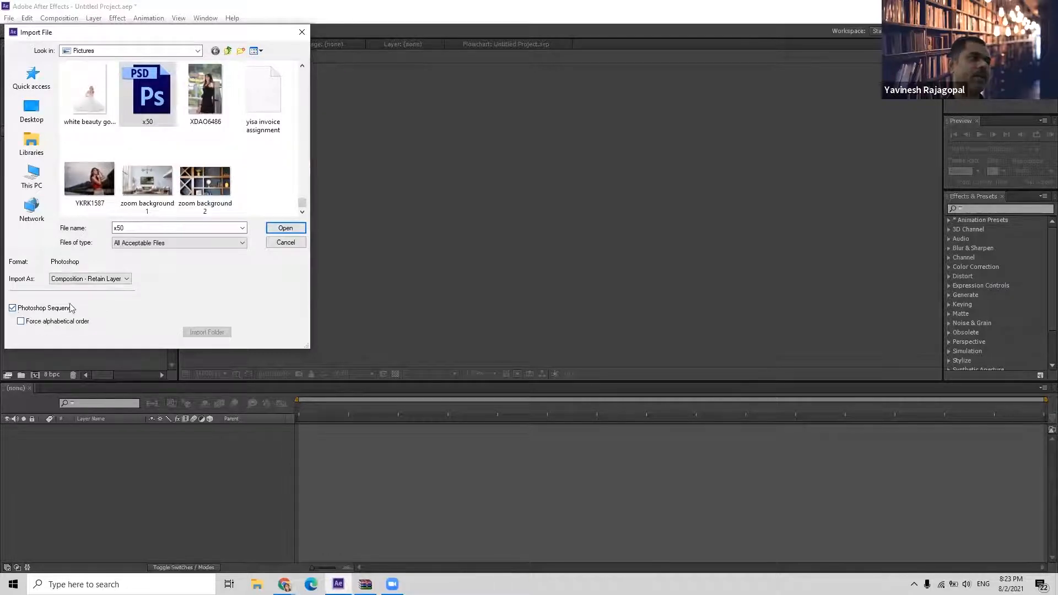
click(14, 309)
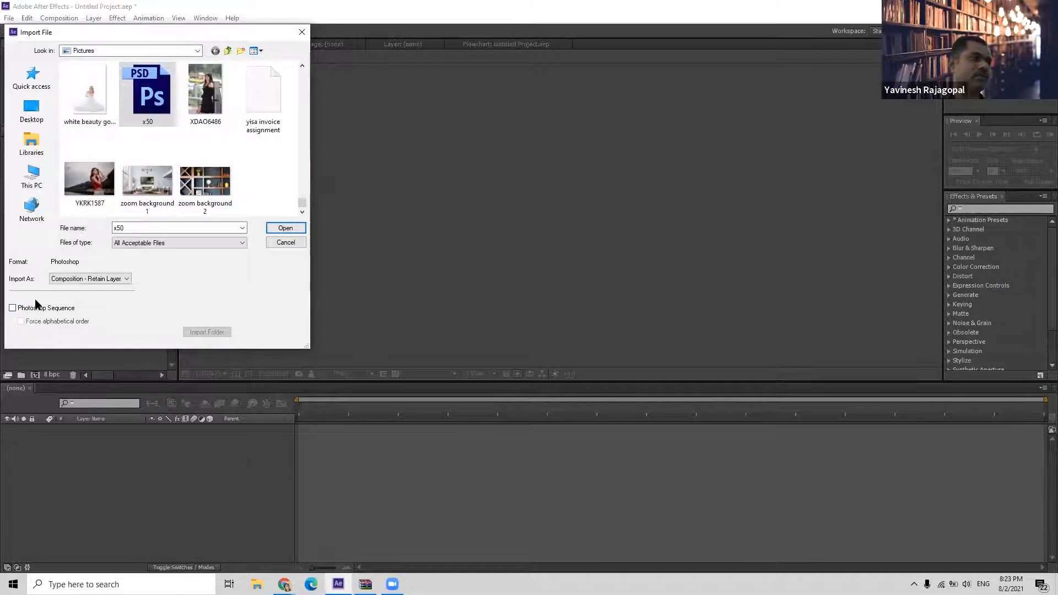
click(285, 228)
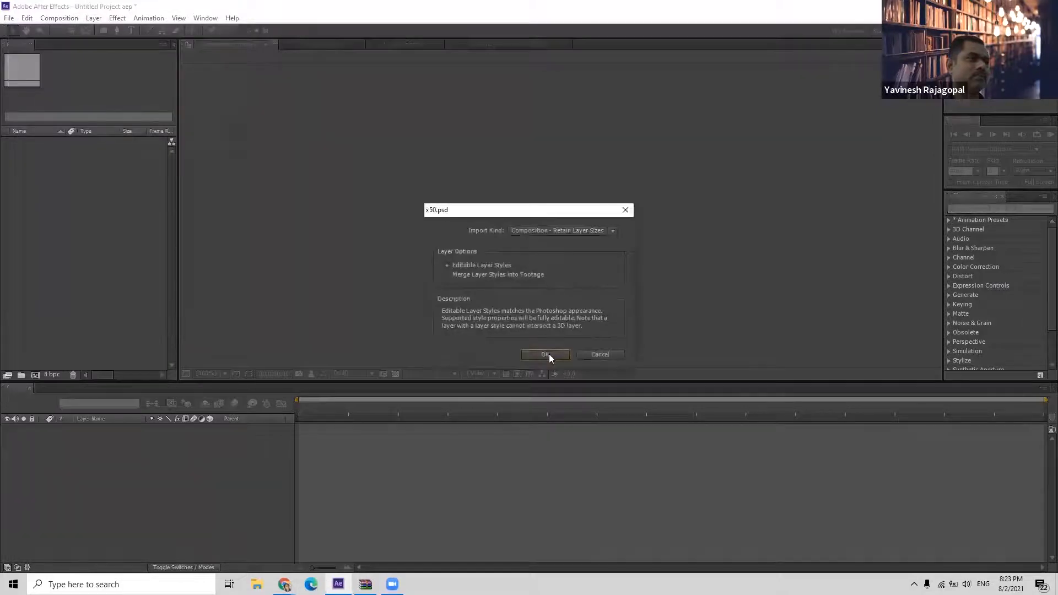
click(547, 355)
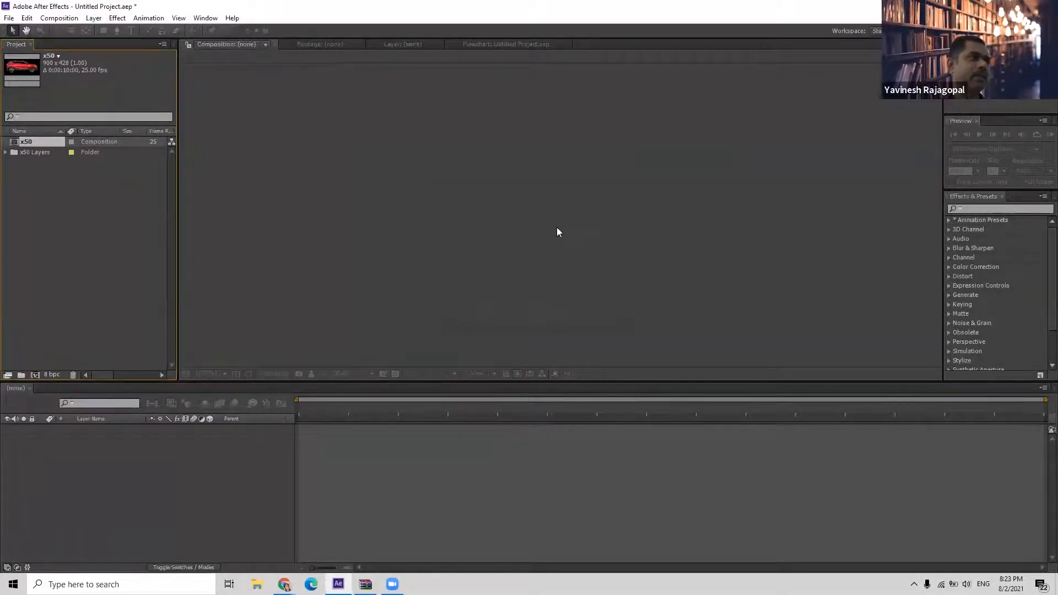
double_click(30, 142)
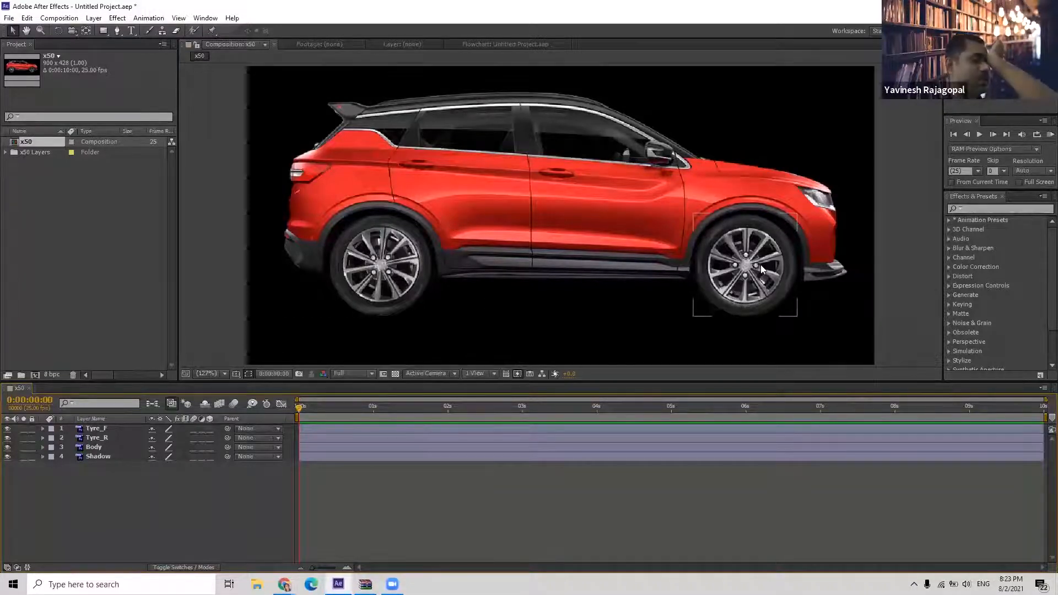
Set the x50 composition's width to 1920 px and try to set its height to 1080 px in the composition settings.
click(59, 17)
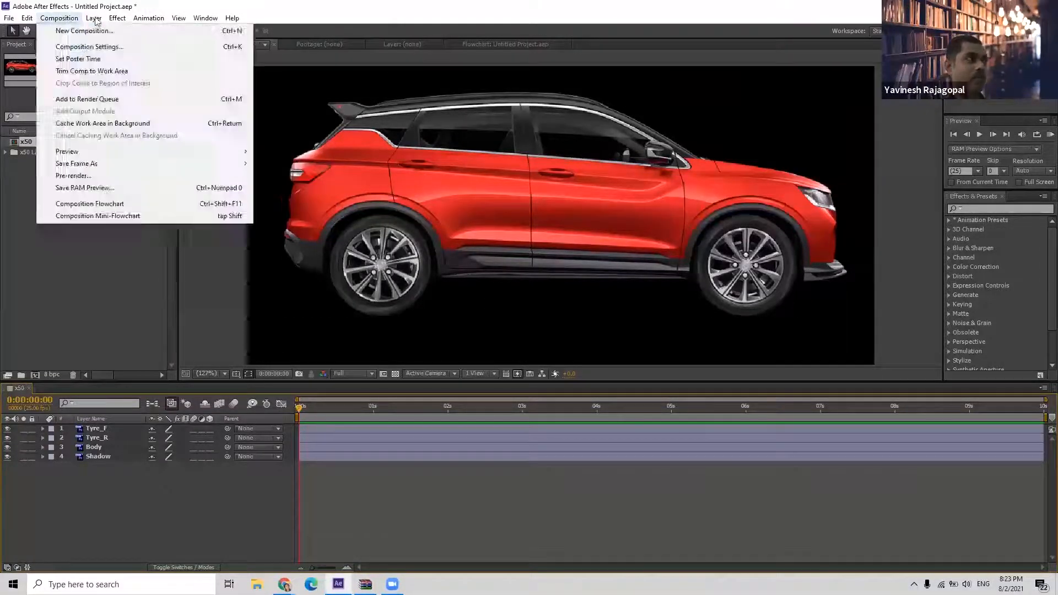
mouse_move(59, 18)
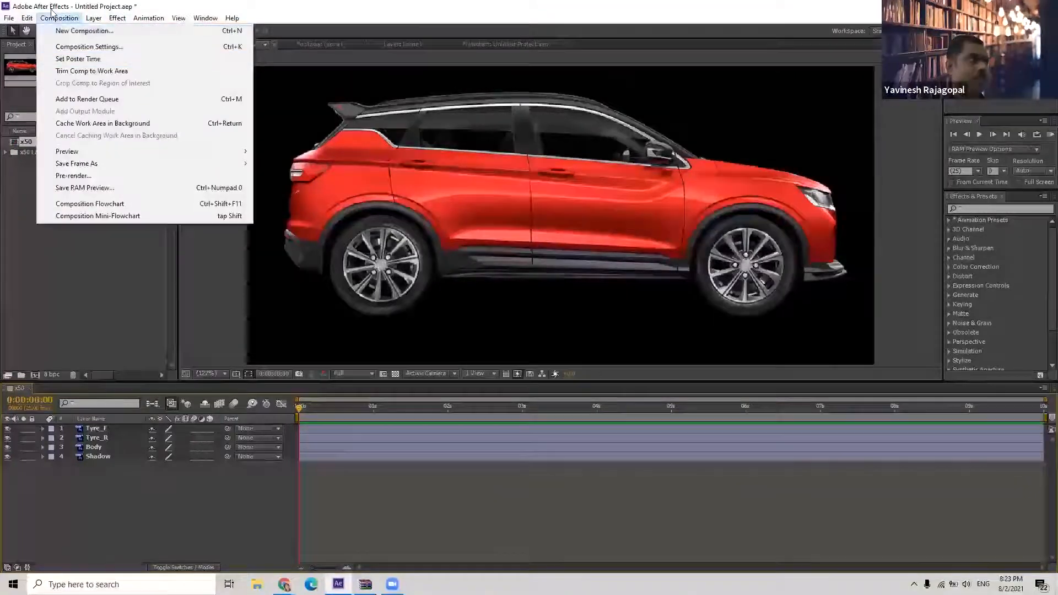
click(90, 47)
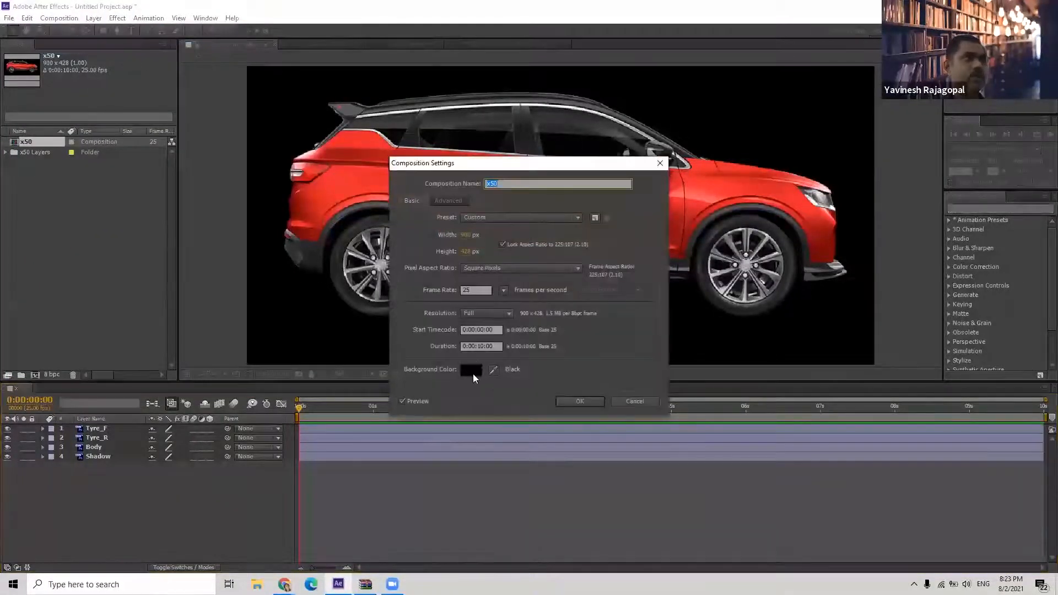
click(467, 235)
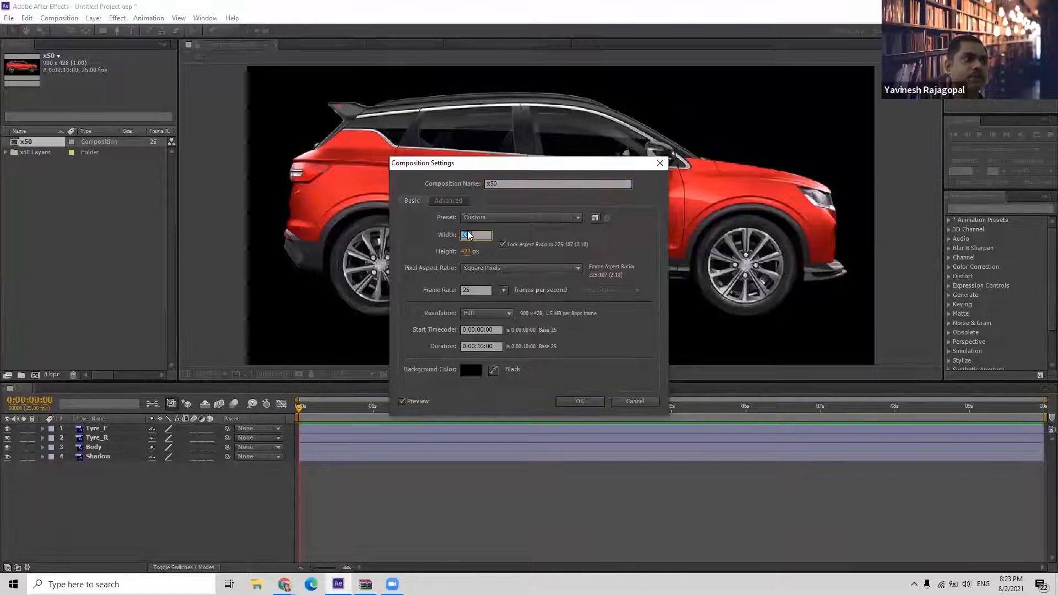
text(1920)
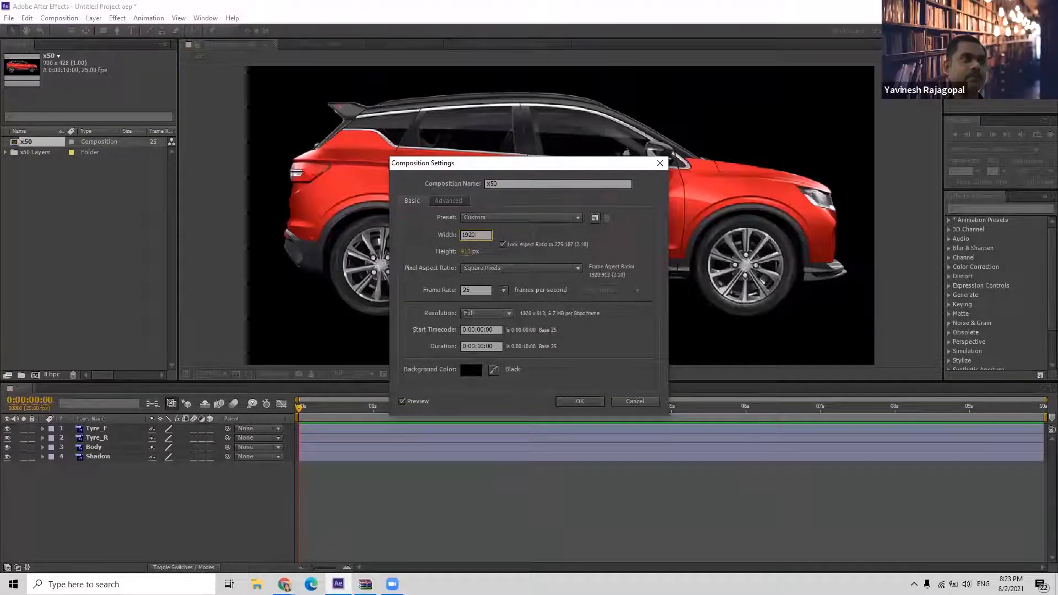
click(464, 252)
text(1080)
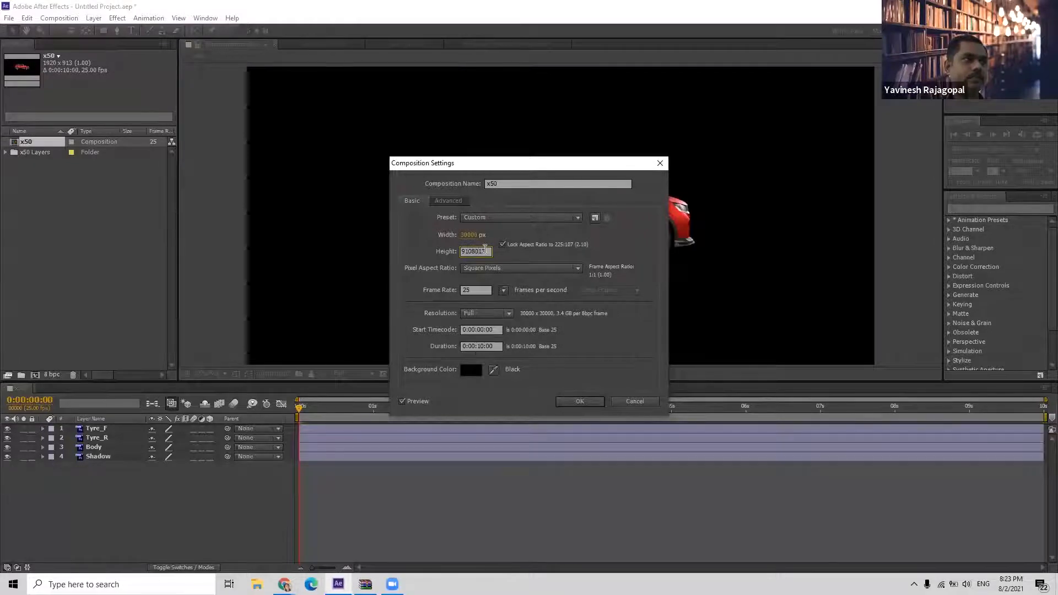
double_click(485, 249)
key(Tab)
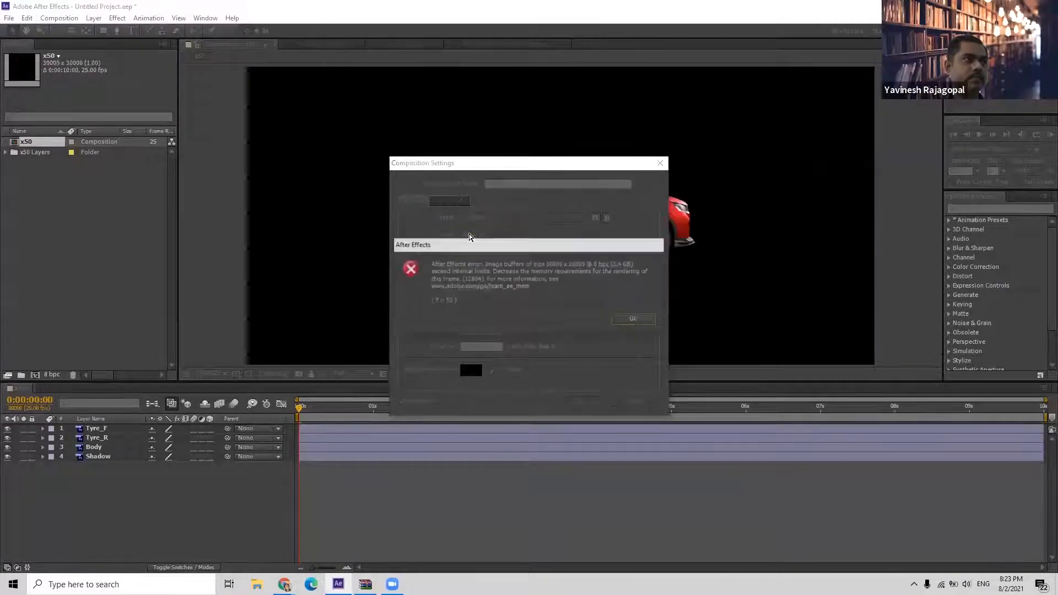
Turn off Lock Aspect Ratio in the x50 composition's settings.
click(627, 324)
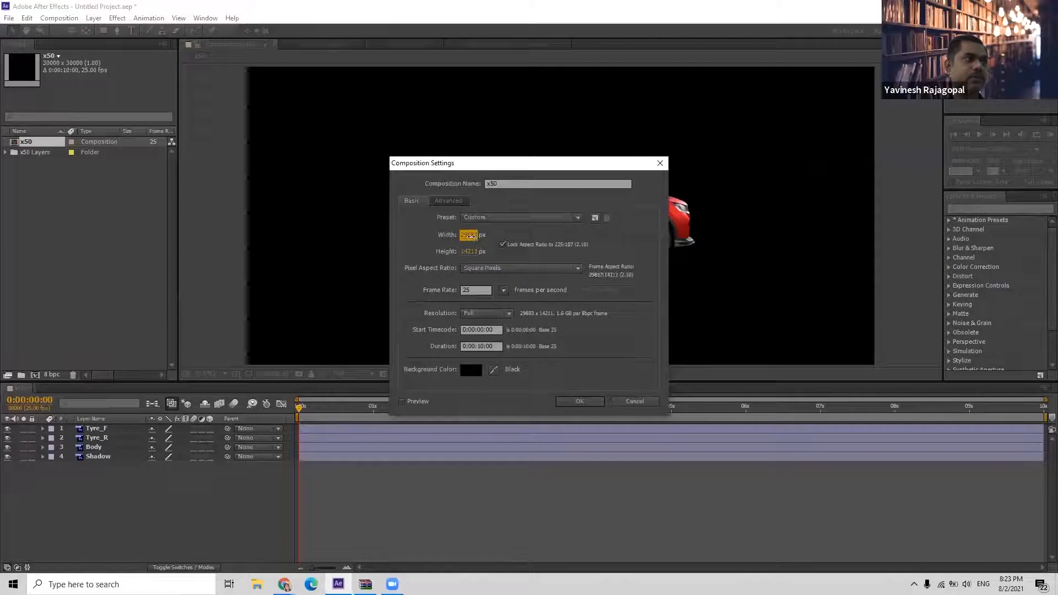
drag(471, 235, 472, 239)
click(631, 319)
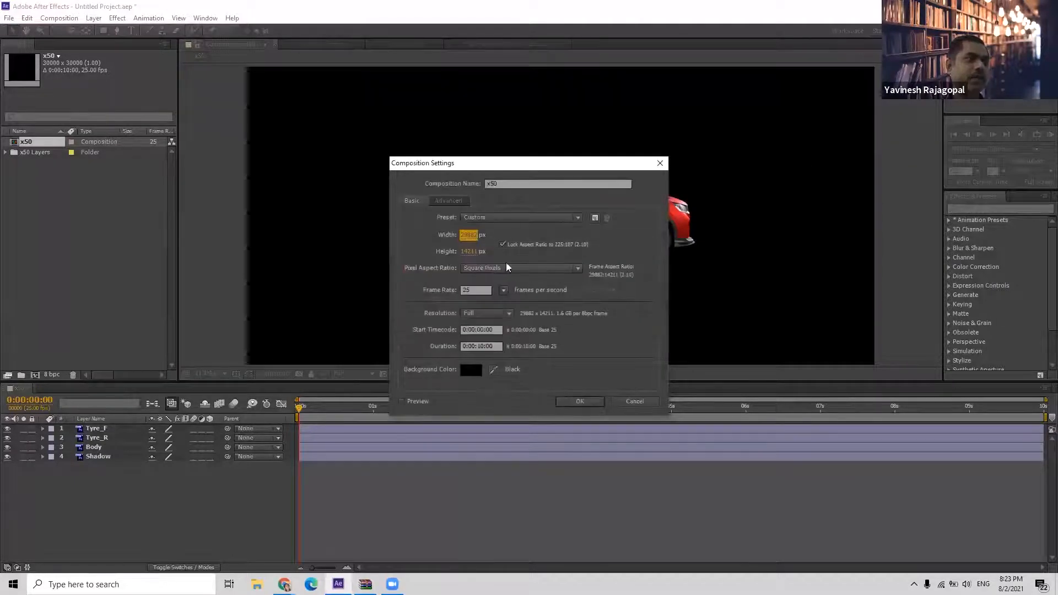
click(465, 253)
click(466, 252)
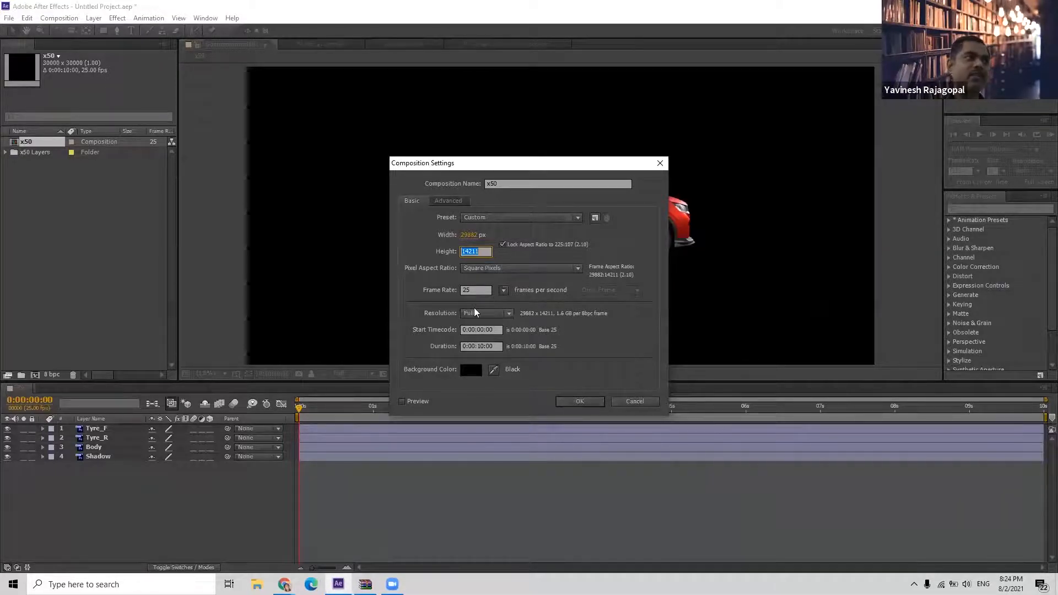
click(505, 247)
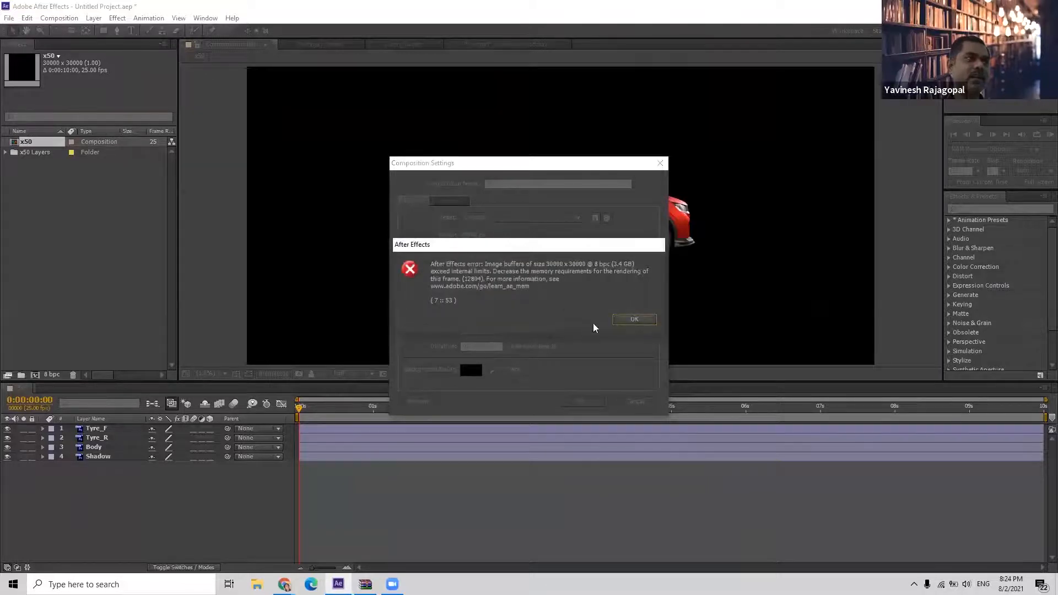
click(631, 320)
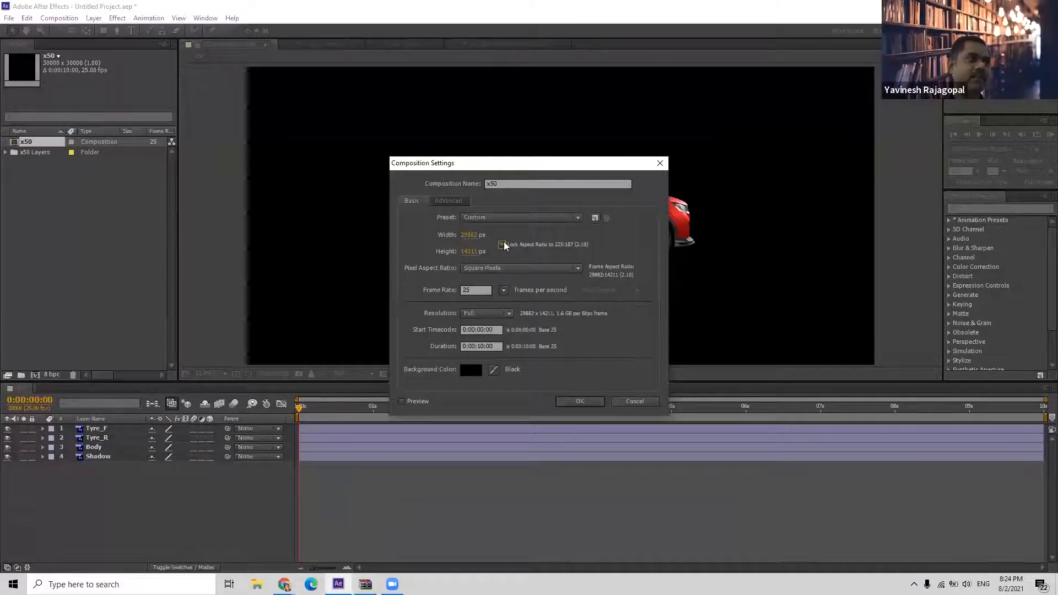
Set the x50 composition's width to 1920 px and height to 1080 px and apply the settings.
click(475, 235)
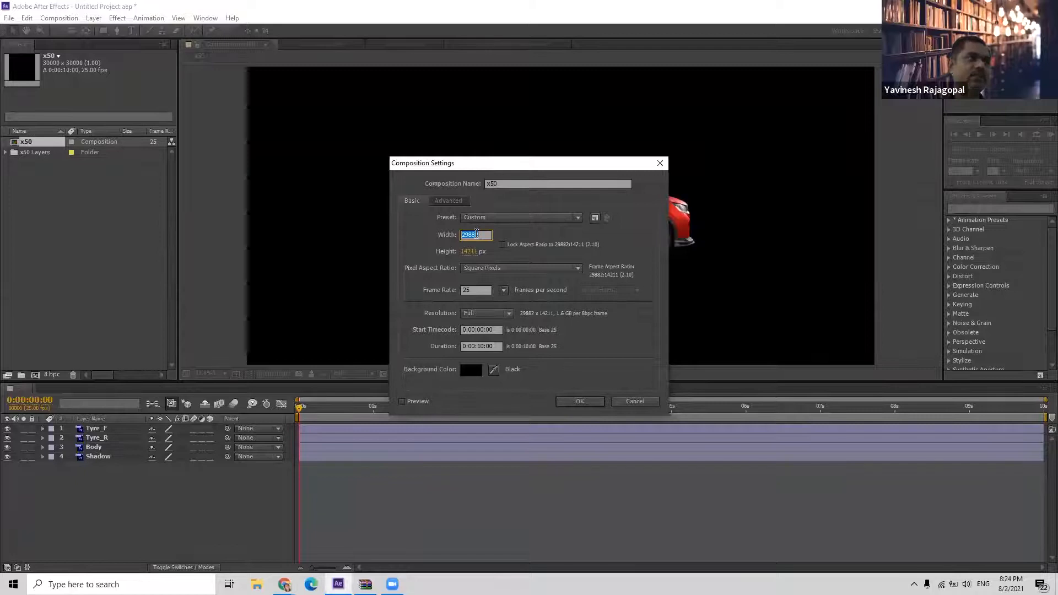
text(1920)
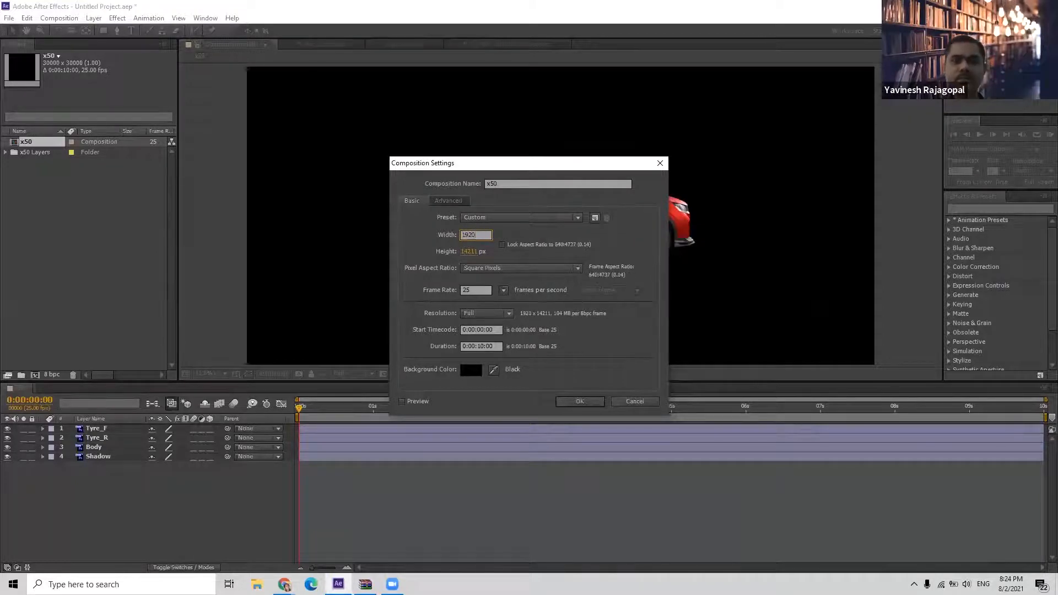
click(467, 251)
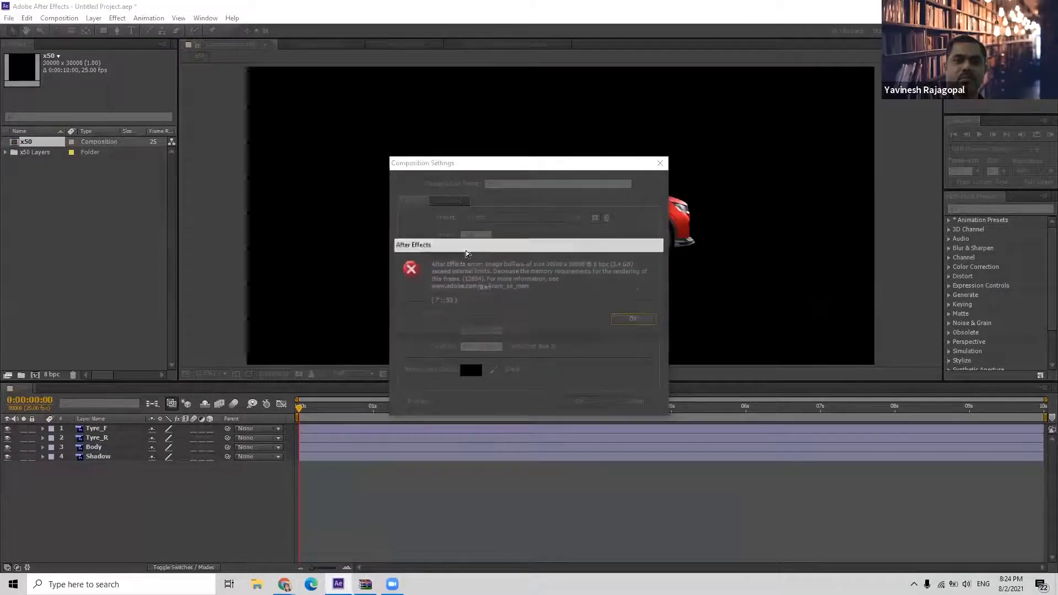
click(634, 320)
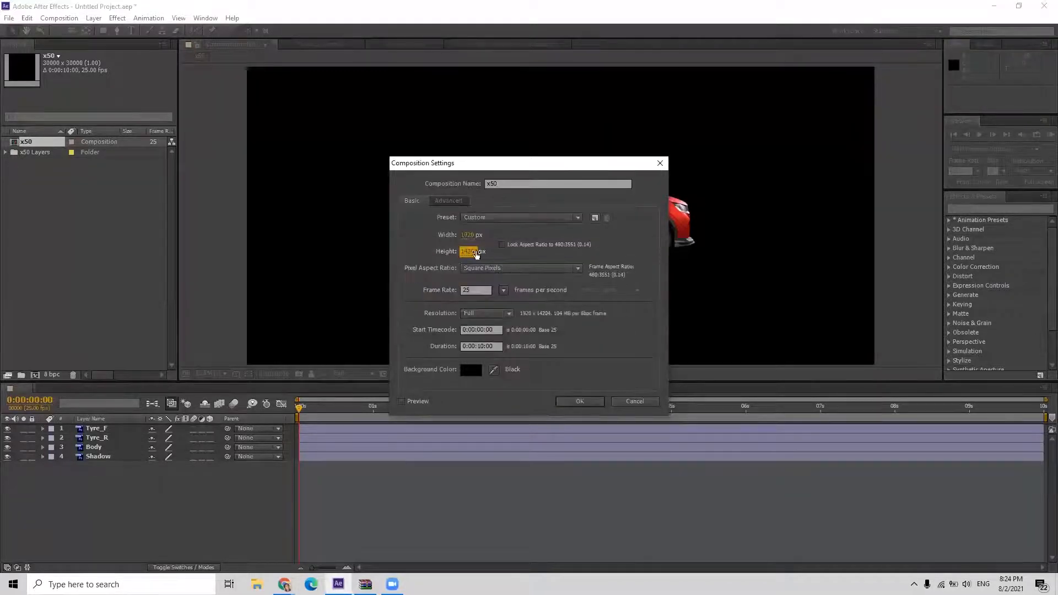
drag(501, 248, 467, 252)
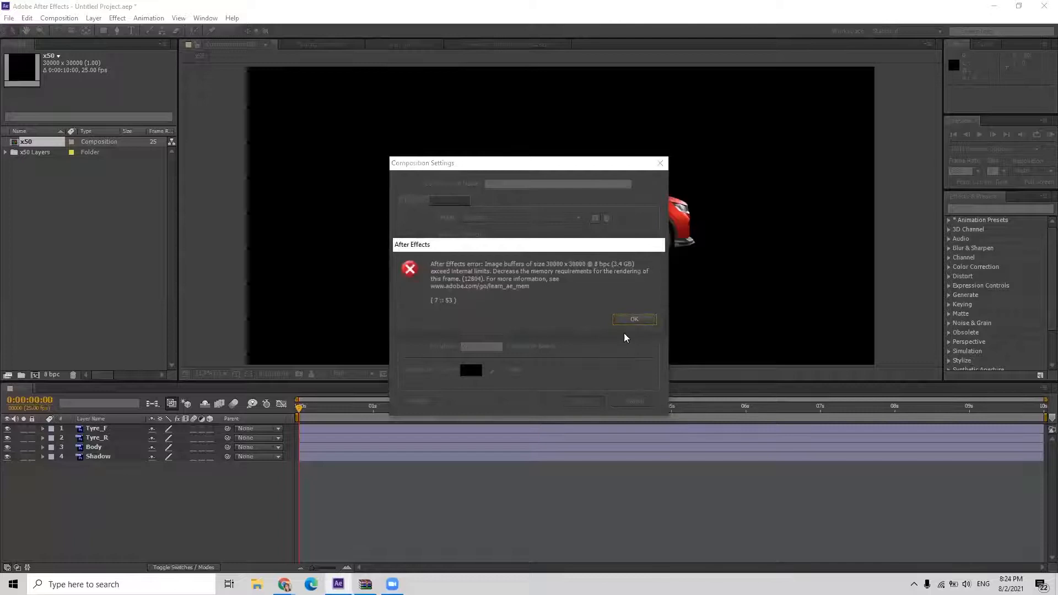
click(628, 320)
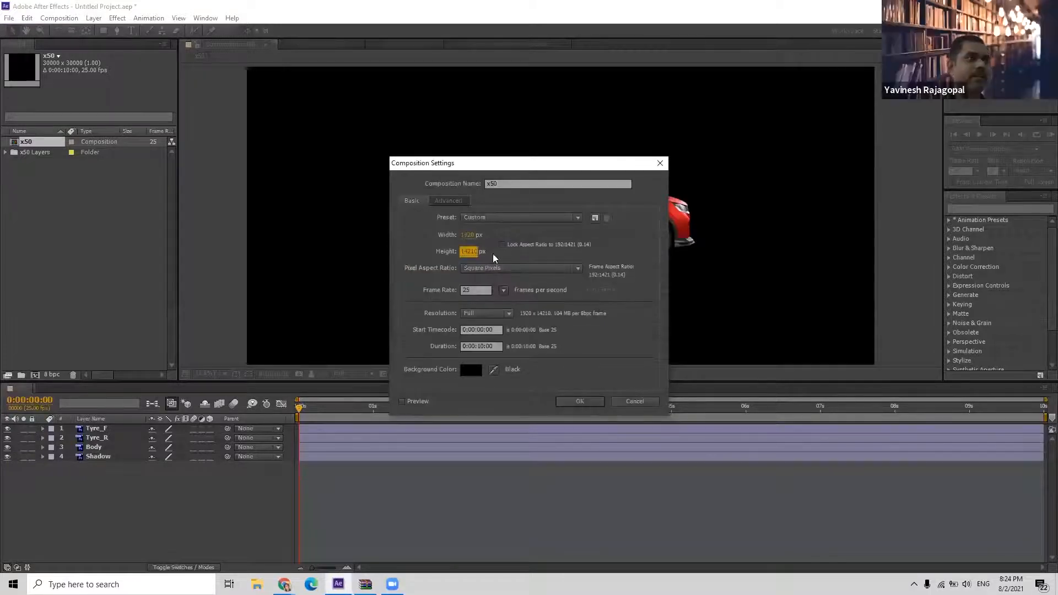
click(466, 252)
text(1080)
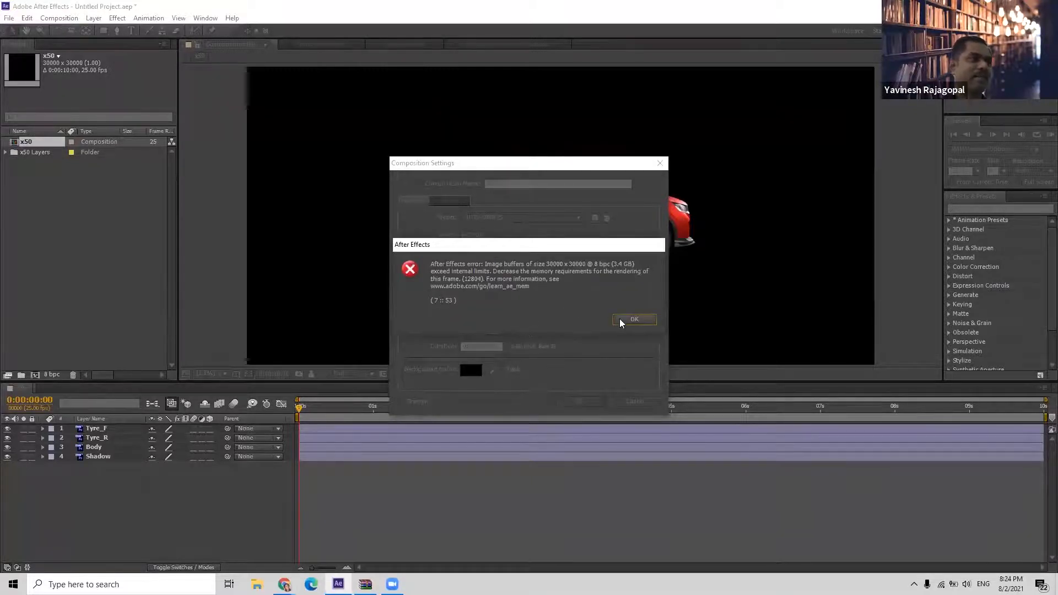
click(619, 321)
click(568, 403)
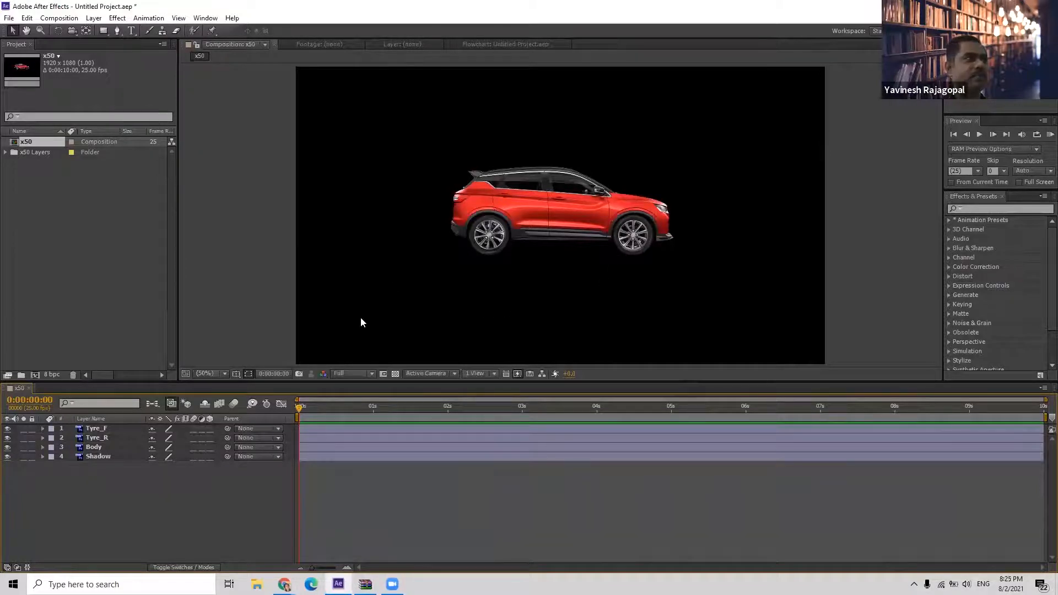
Create a composition-sized solid in near-white FCF9F9 and place it beneath the Shadow layer as the background.
click(94, 18)
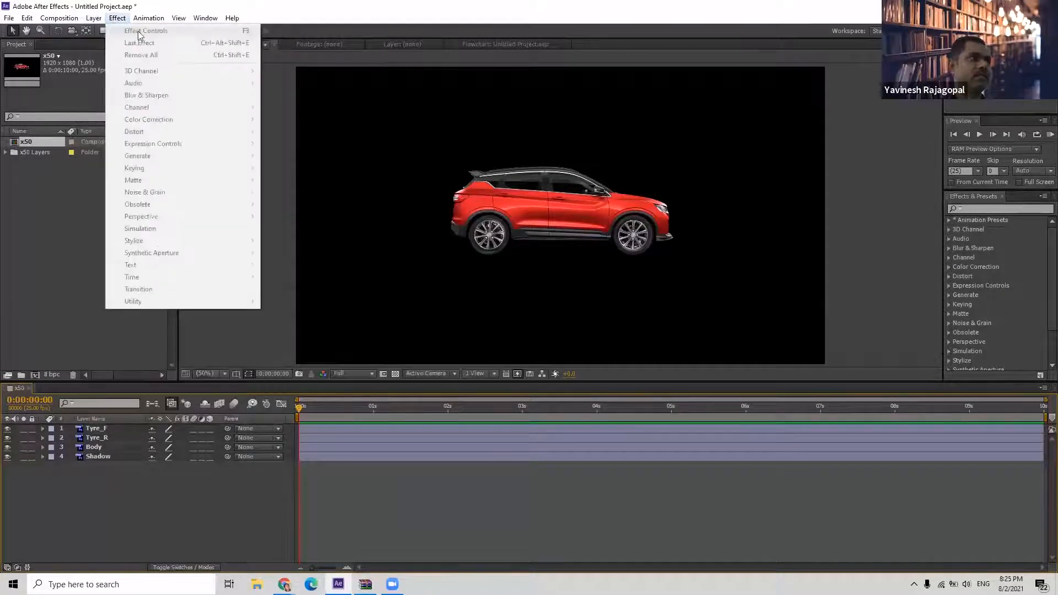
mouse_move(101, 34)
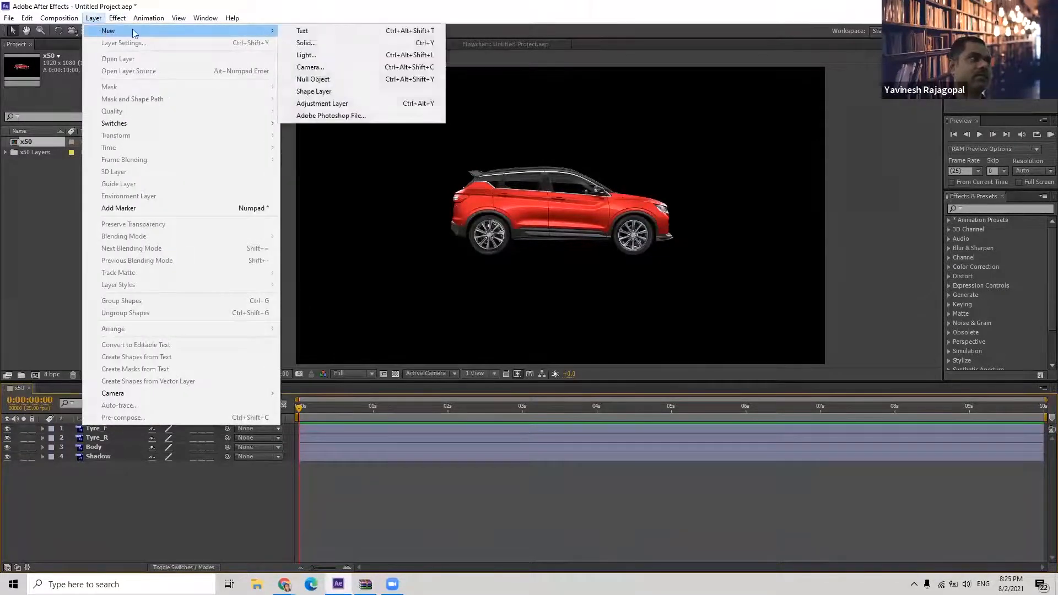
click(326, 45)
click(521, 357)
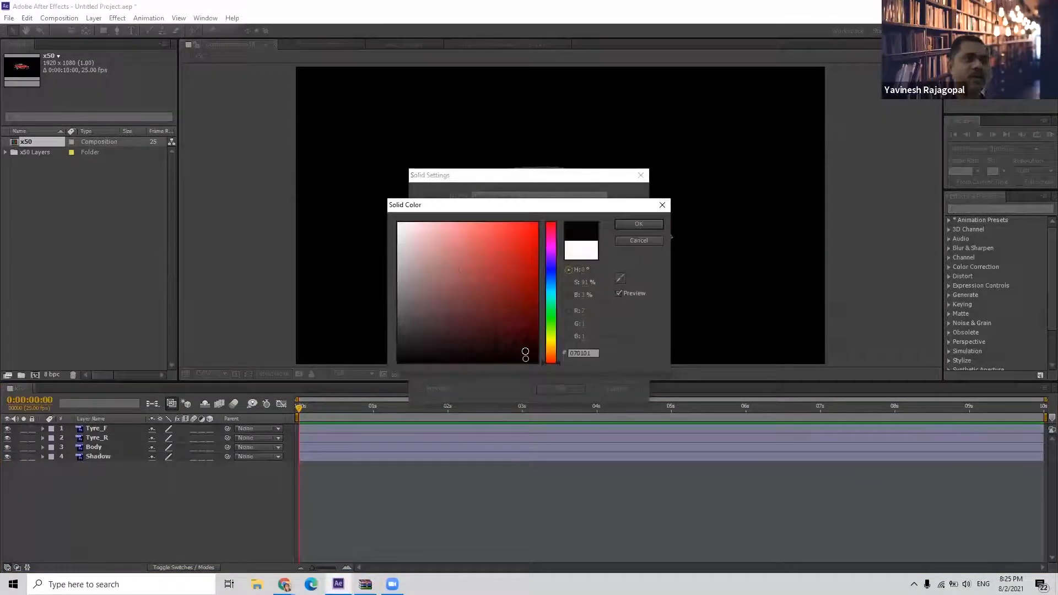
click(581, 250)
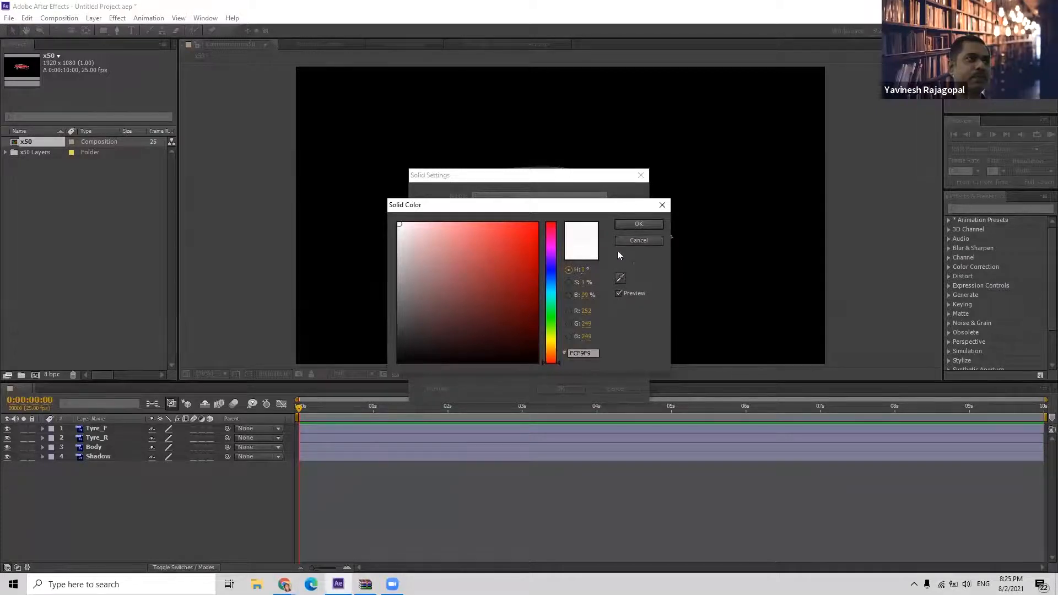
click(637, 223)
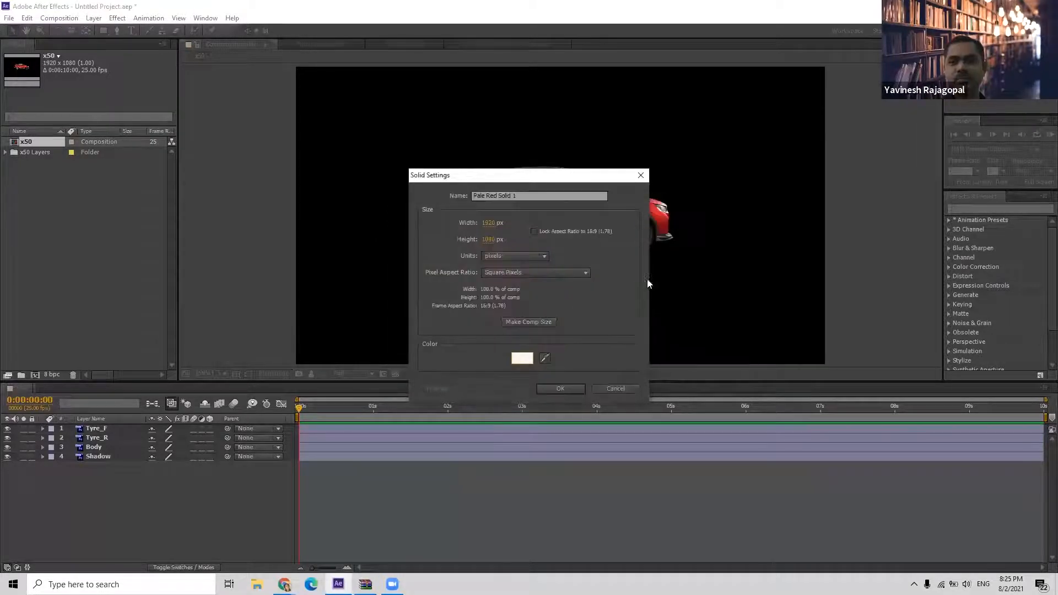
click(559, 388)
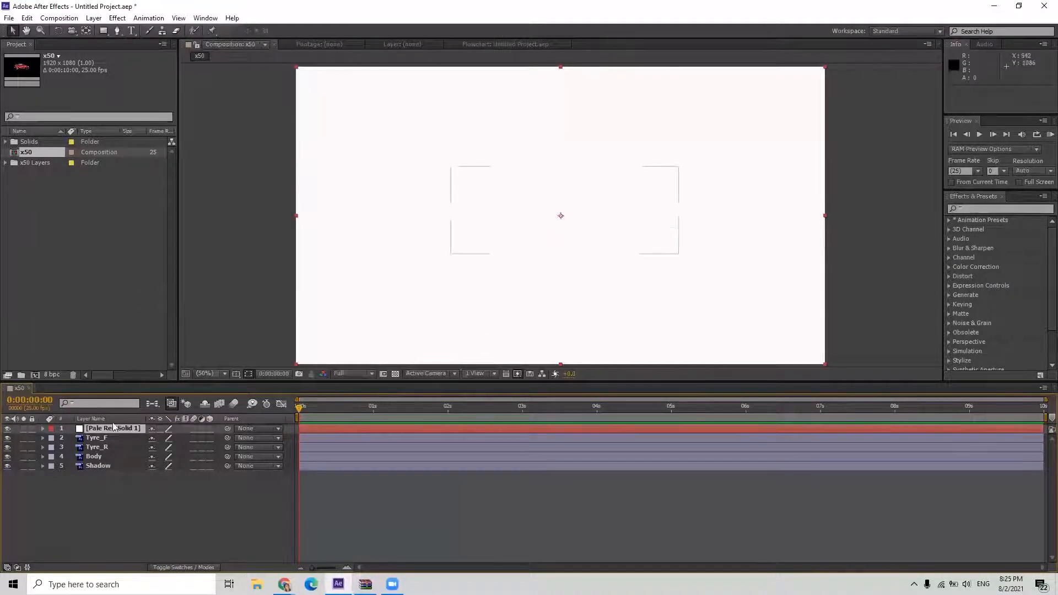
drag(115, 428, 82, 476)
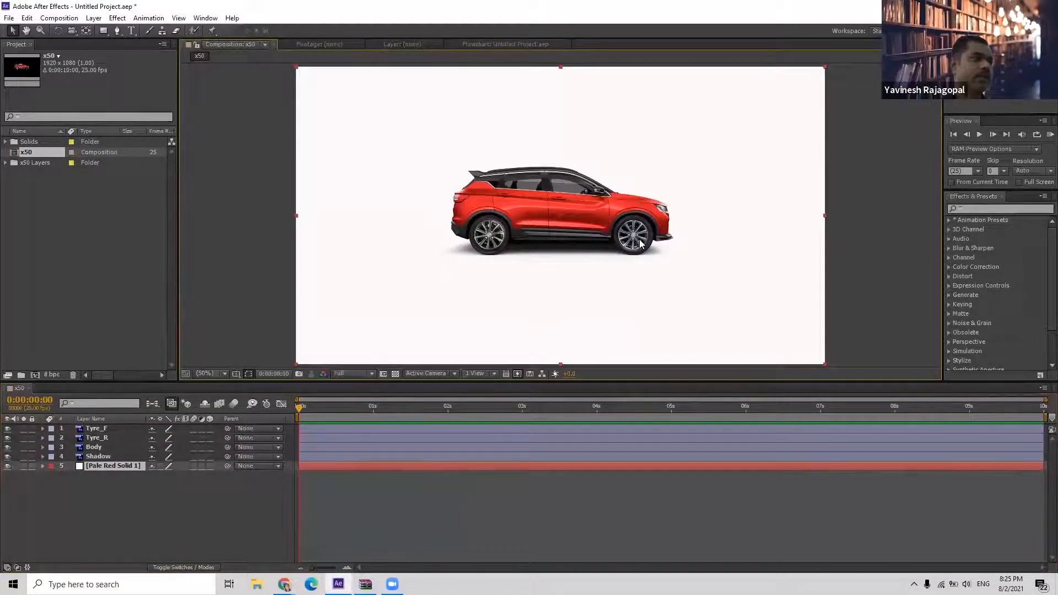
Examine the Tyre_F and Tyre_R layers, opening Tyre_F by itself in the Layer viewer.
click(118, 430)
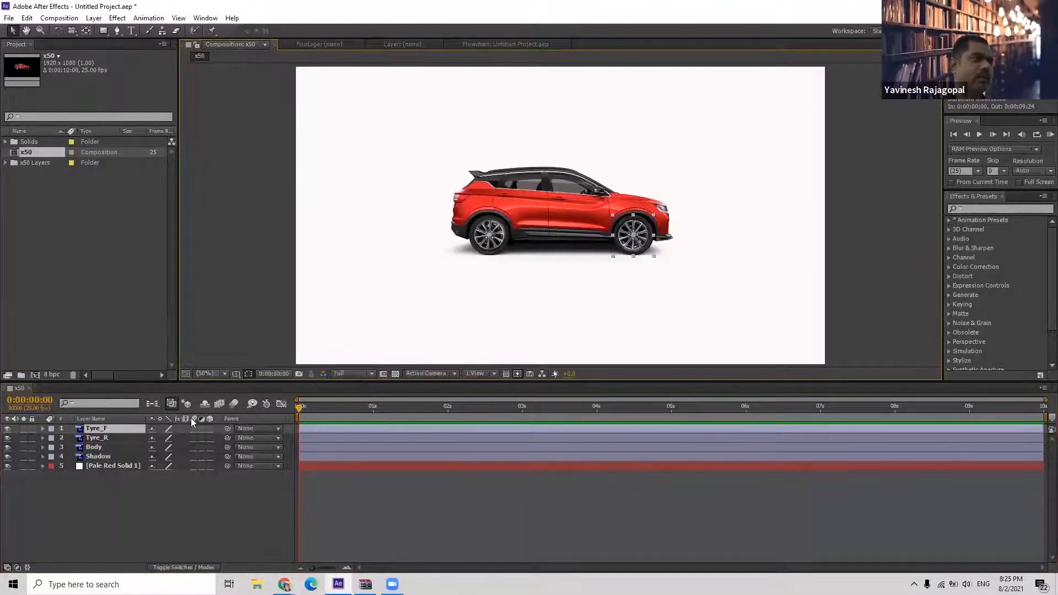
click(129, 438)
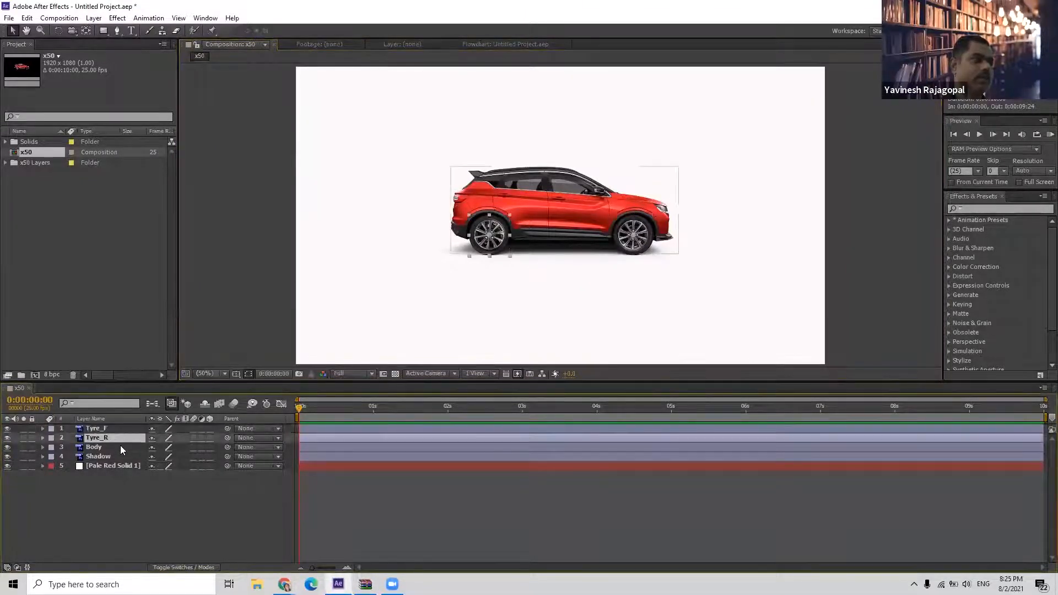
right_click(125, 428)
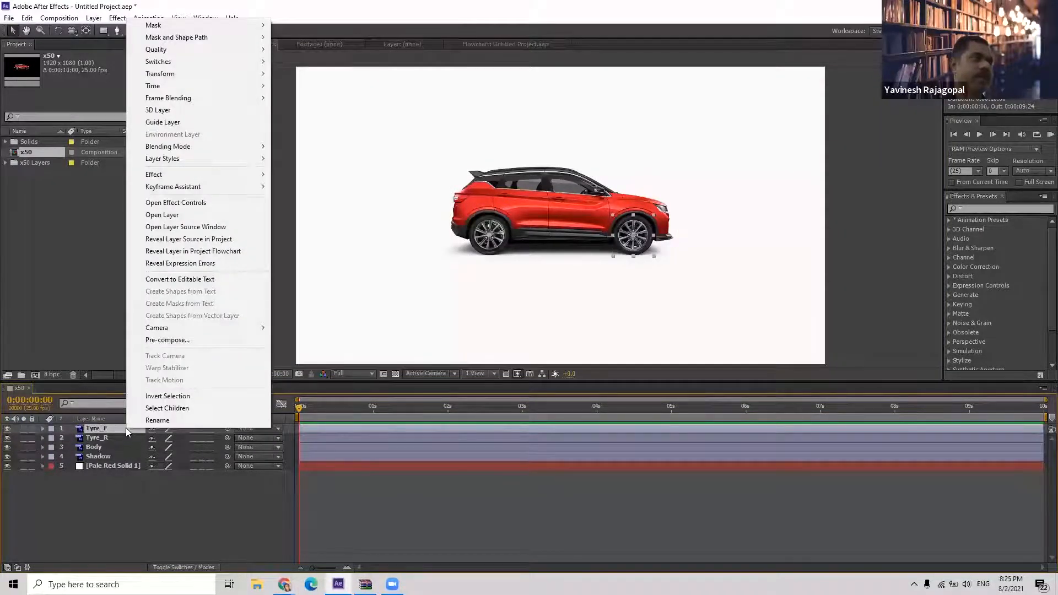
double_click(120, 427)
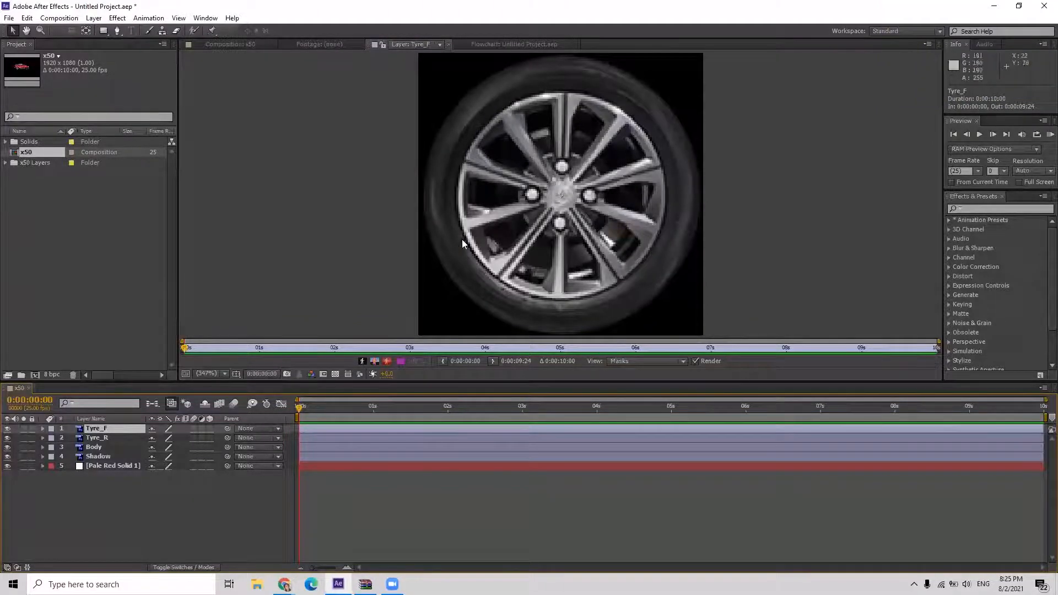
scroll(461, 279, up, 4)
scroll(461, 280, down, 10)
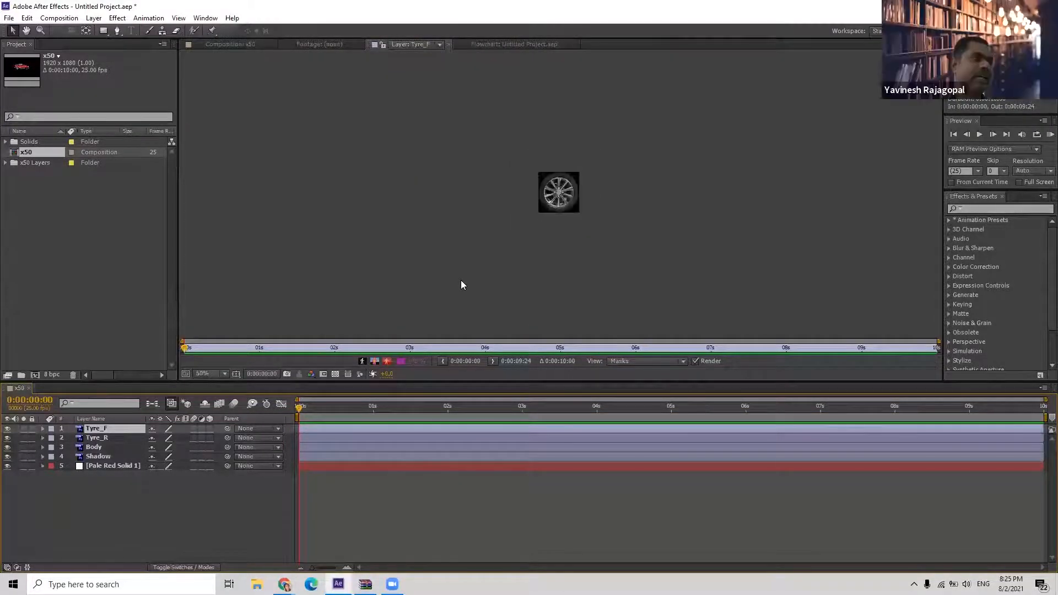
scroll(461, 280, up, 4)
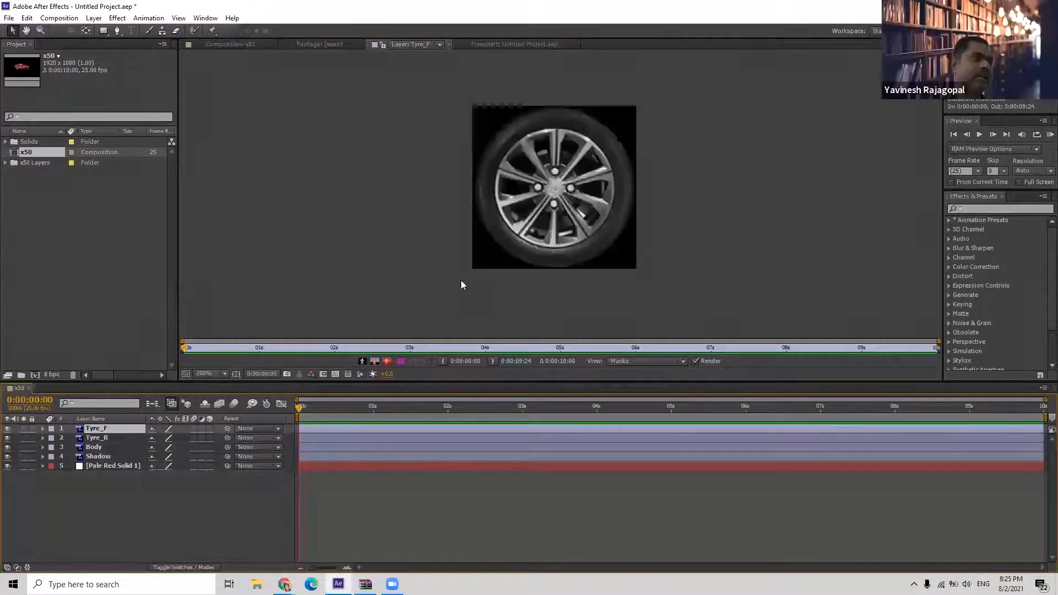
Parent the Tyre_F, Tyre_R and Body layers to the Shadow layer.
ctrl+click(114, 438)
ctrl+click(115, 447)
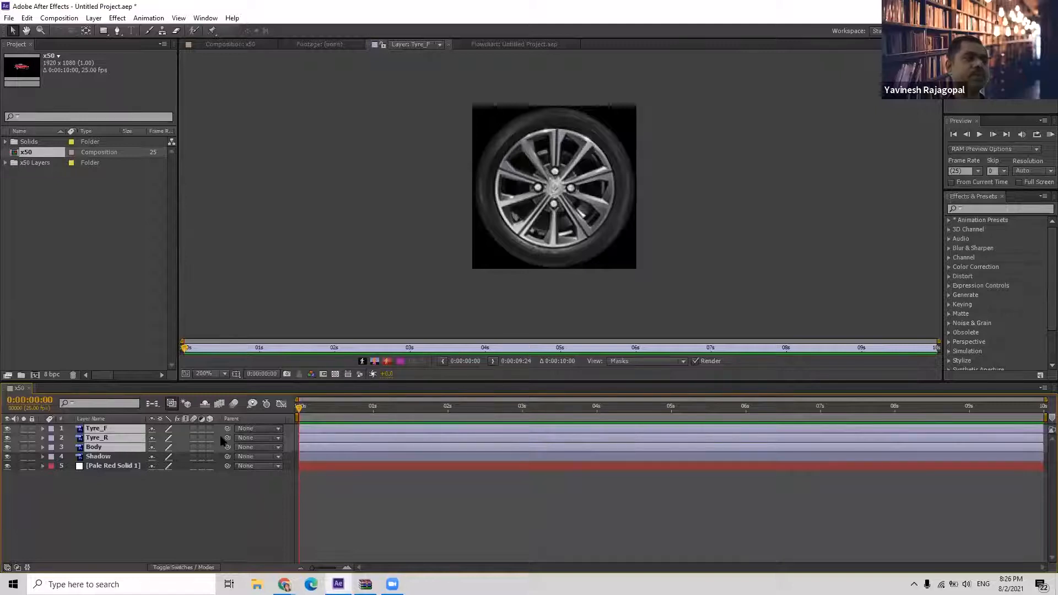
click(279, 430)
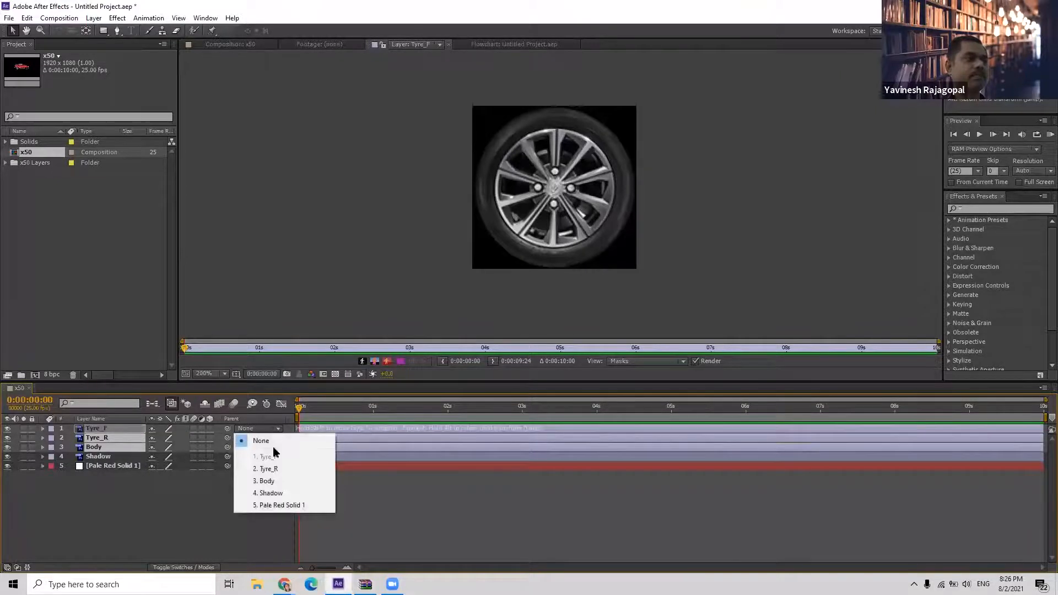
click(270, 494)
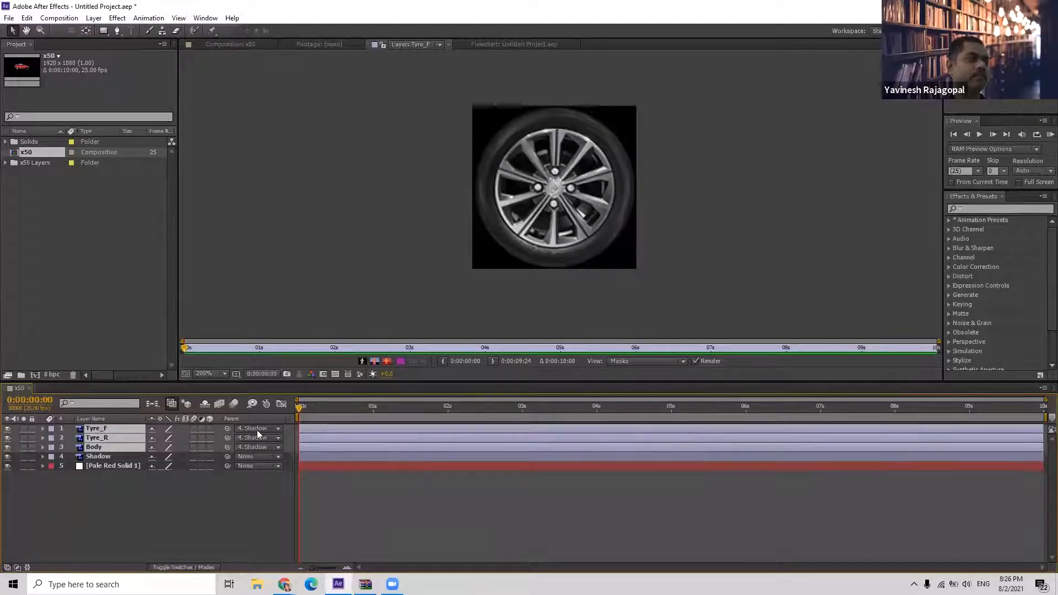
click(278, 428)
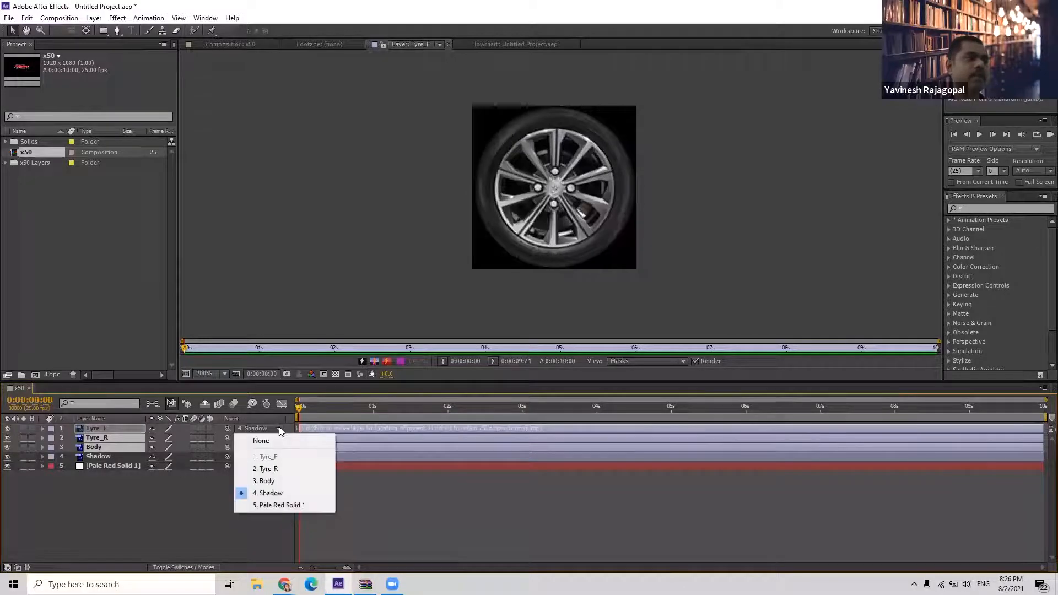
click(93, 429)
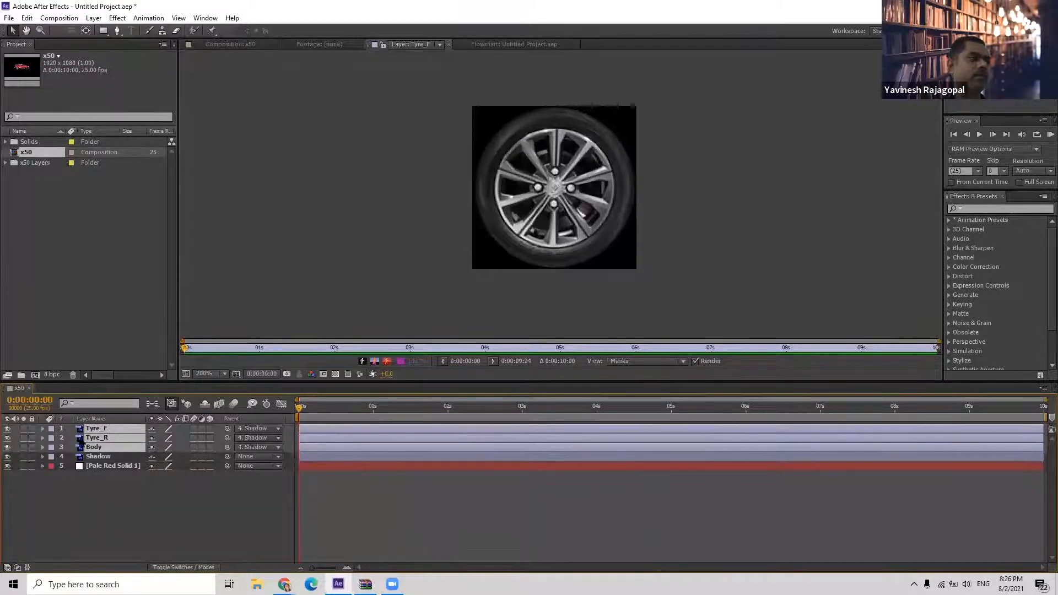
Select the Shadow layer and expand its Transform properties.
click(102, 458)
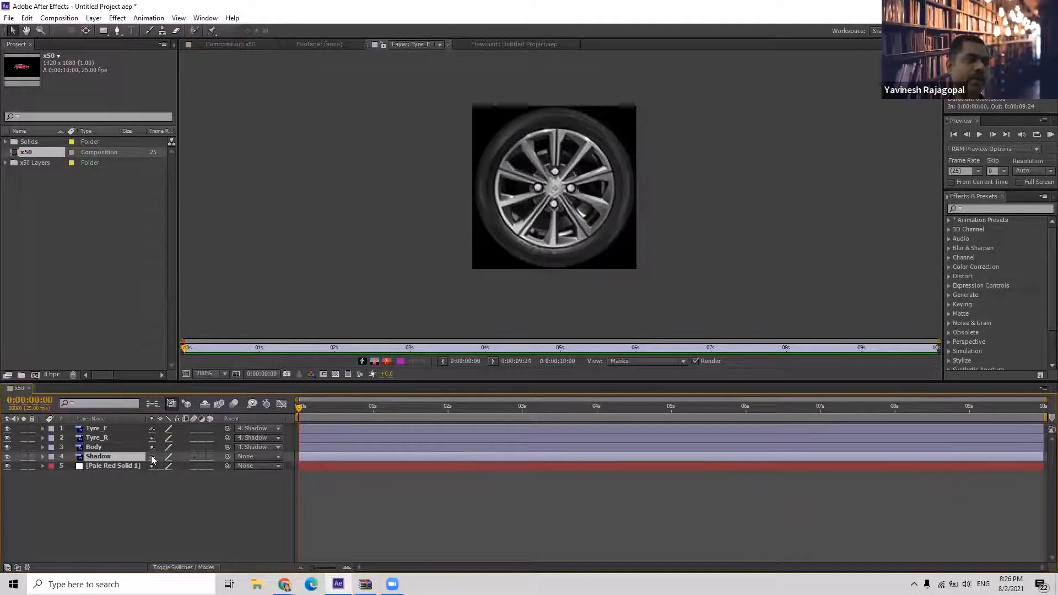
click(44, 456)
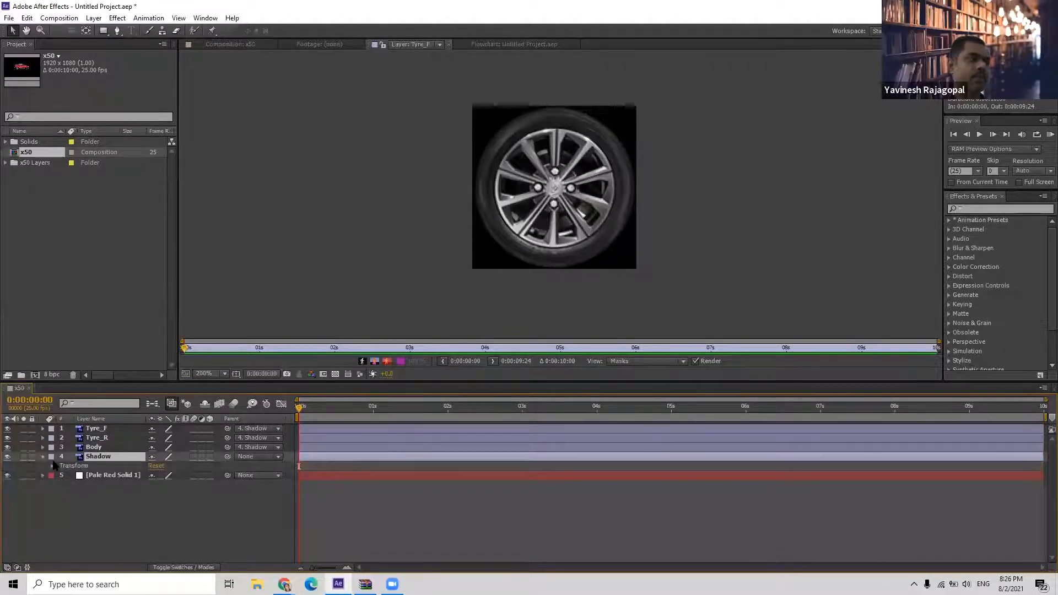
click(53, 466)
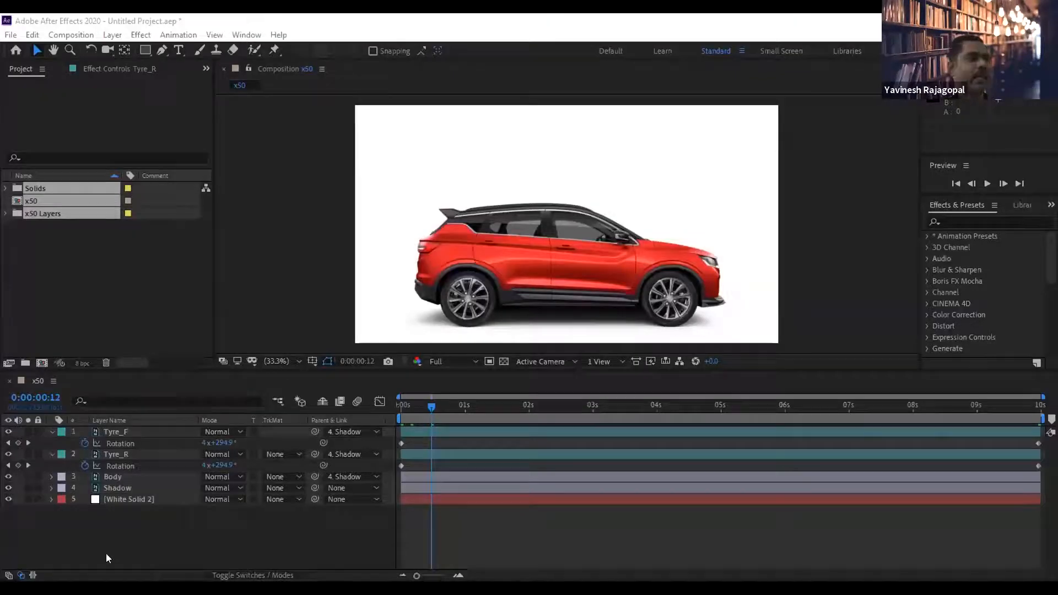
Examine the Tyre_F, Tyre_R, Body and Shadow layers individually in the Layer viewer, returning to the x50 composition.
click(110, 432)
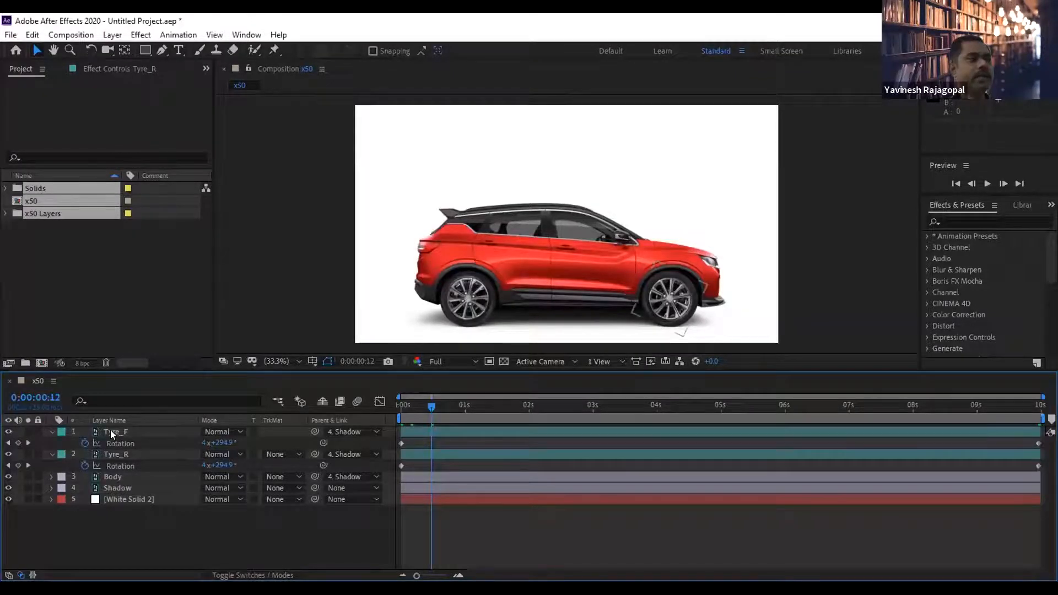
double_click(110, 432)
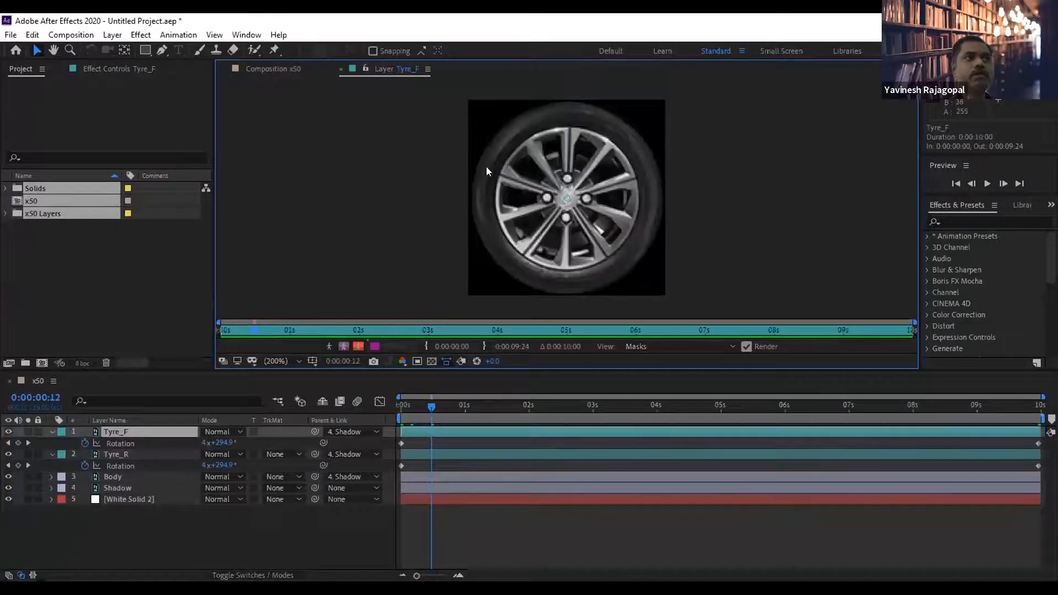
double_click(111, 453)
double_click(118, 477)
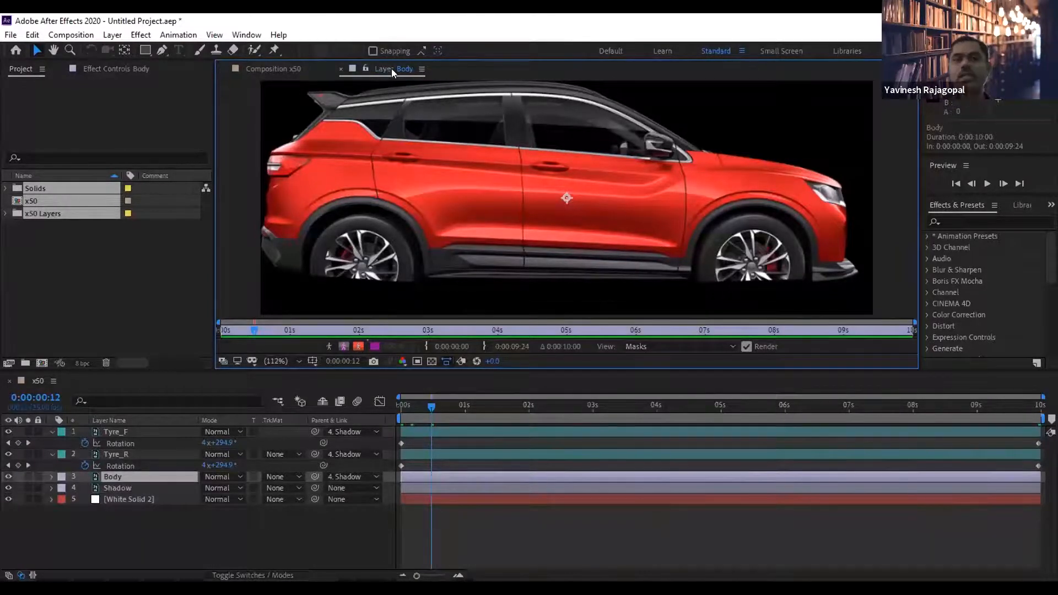
click(341, 68)
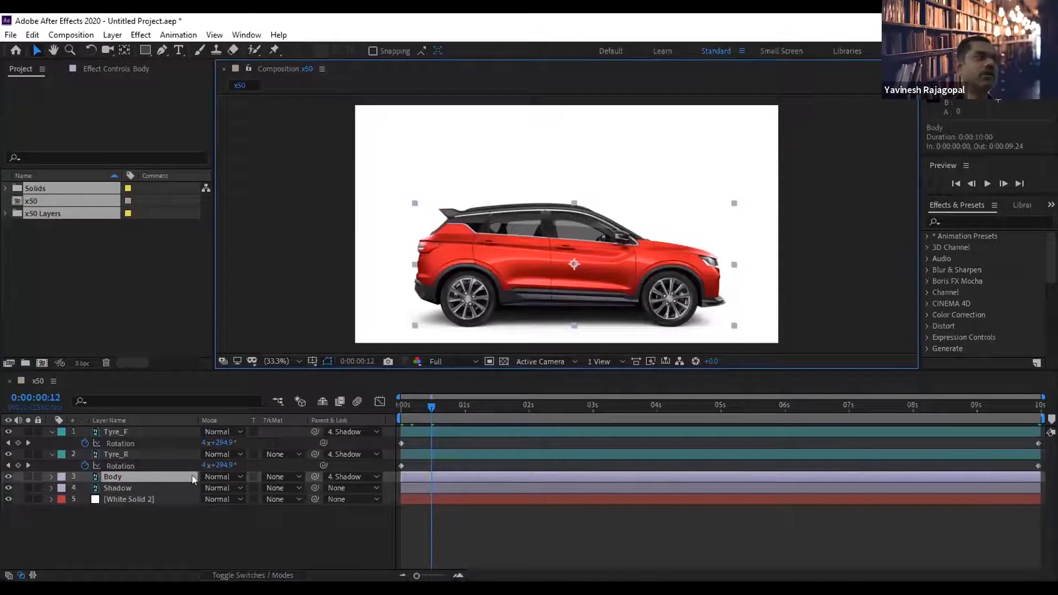
double_click(113, 486)
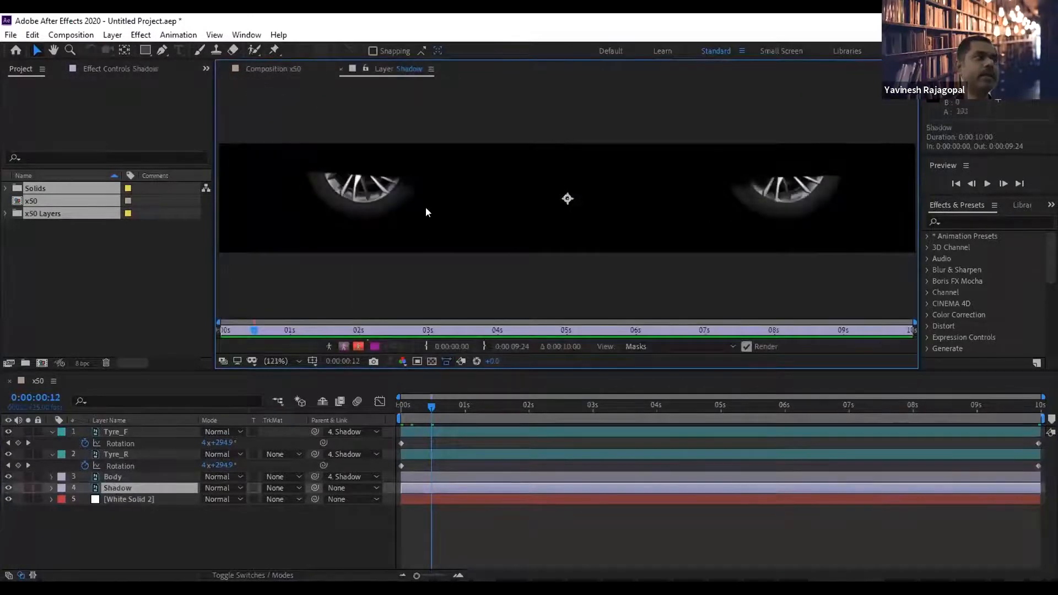
click(341, 68)
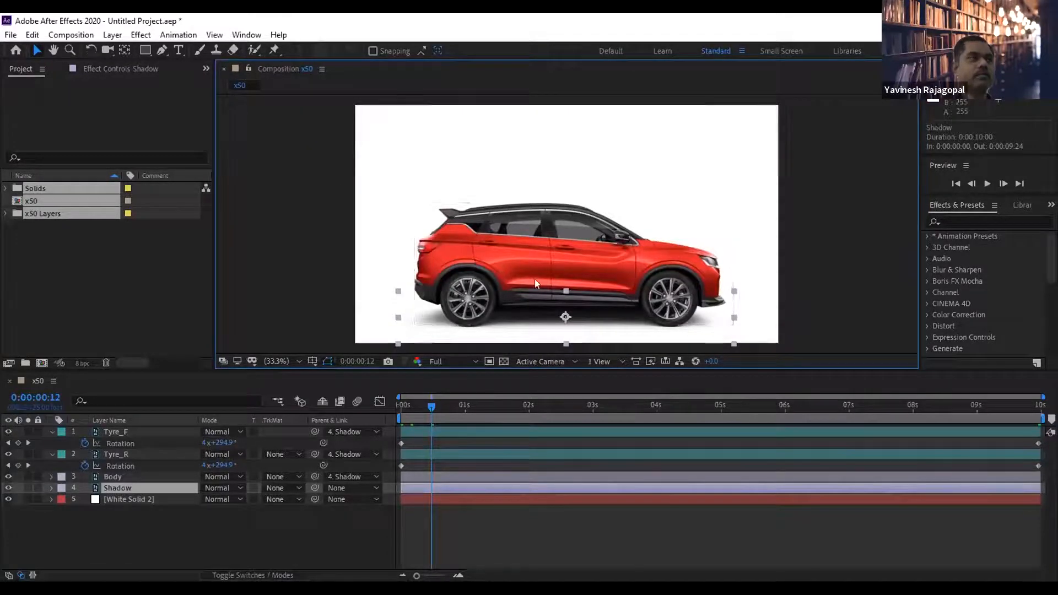
click(161, 548)
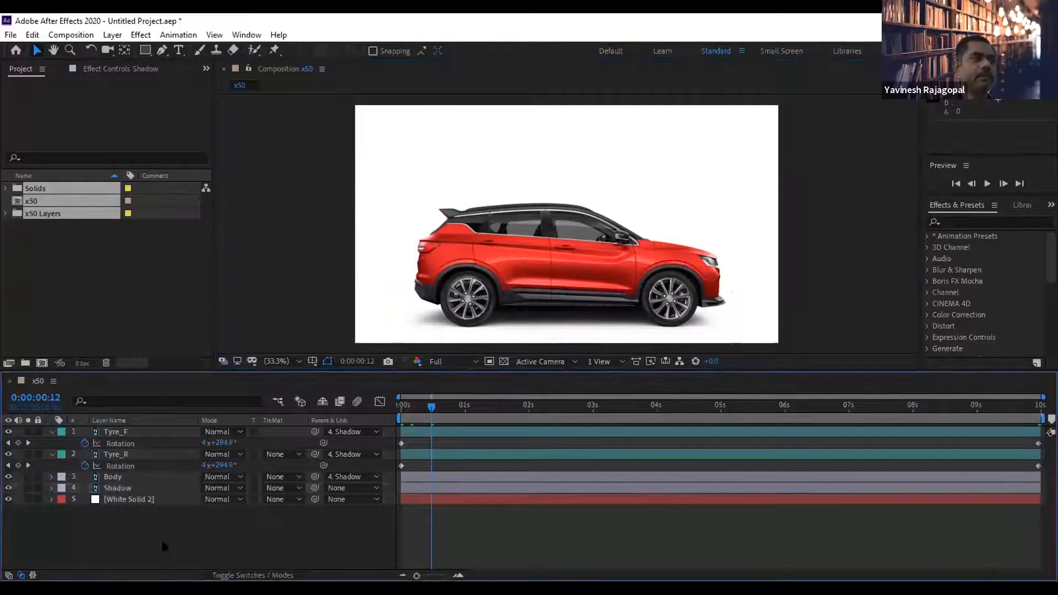
Preview the tyre rotation and scrub through the timeline, returning to the first frame.
click(987, 185)
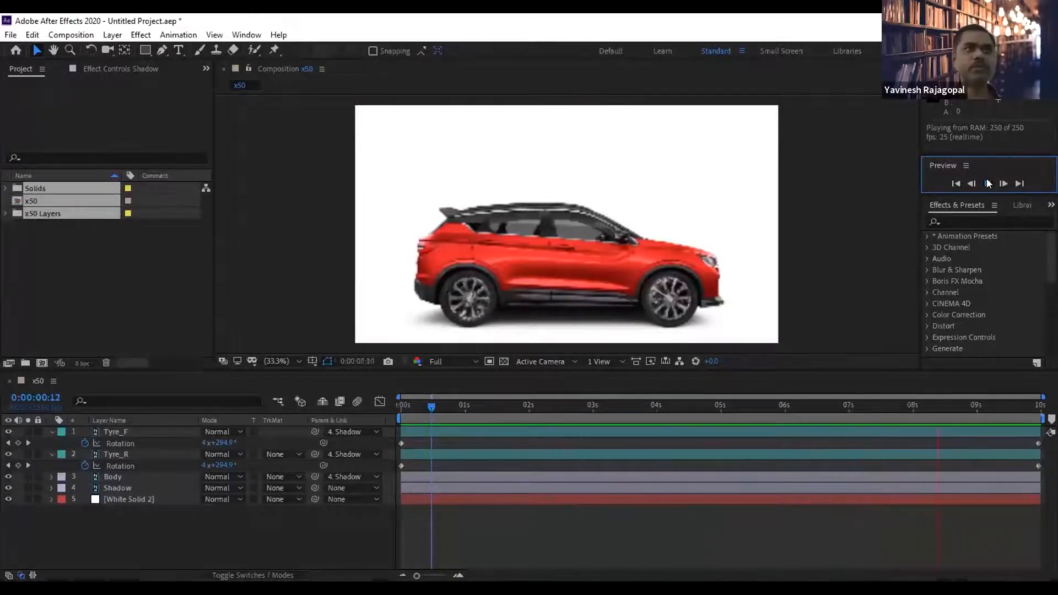
click(987, 183)
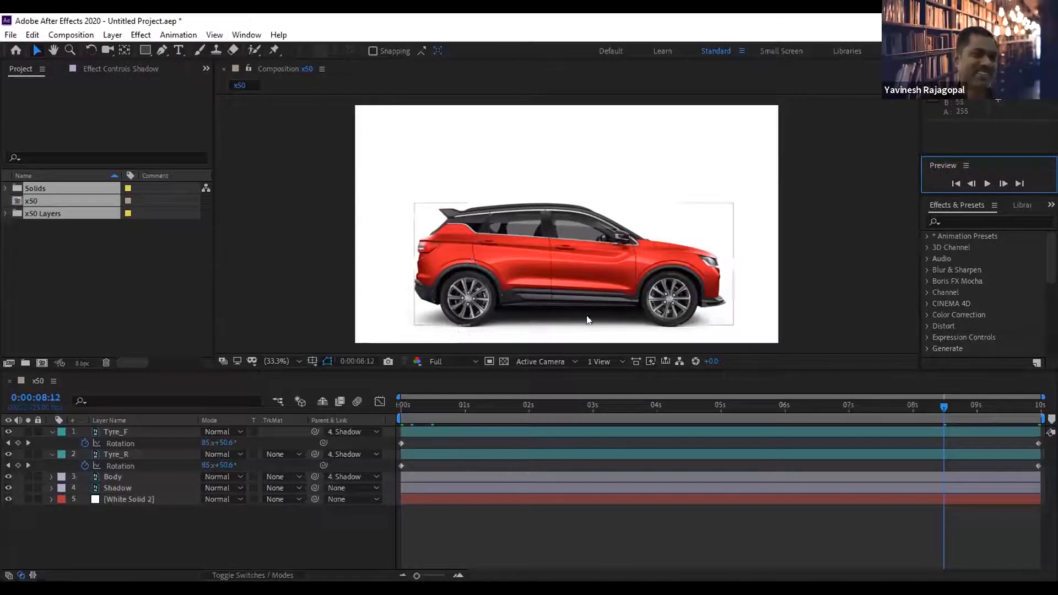
drag(521, 407, 715, 408)
drag(831, 416, 360, 404)
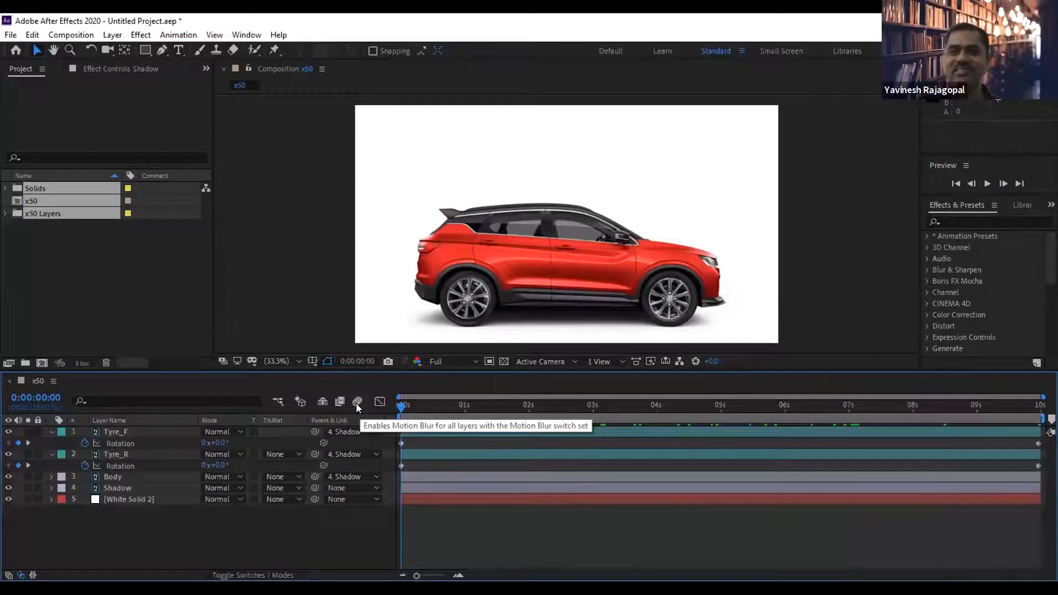
click(356, 403)
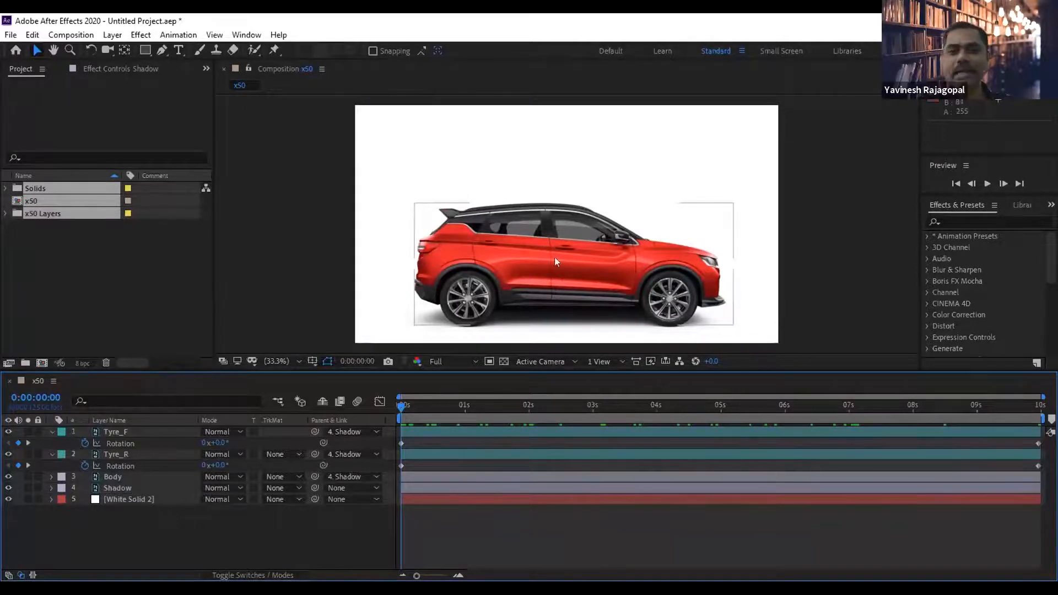
click(952, 179)
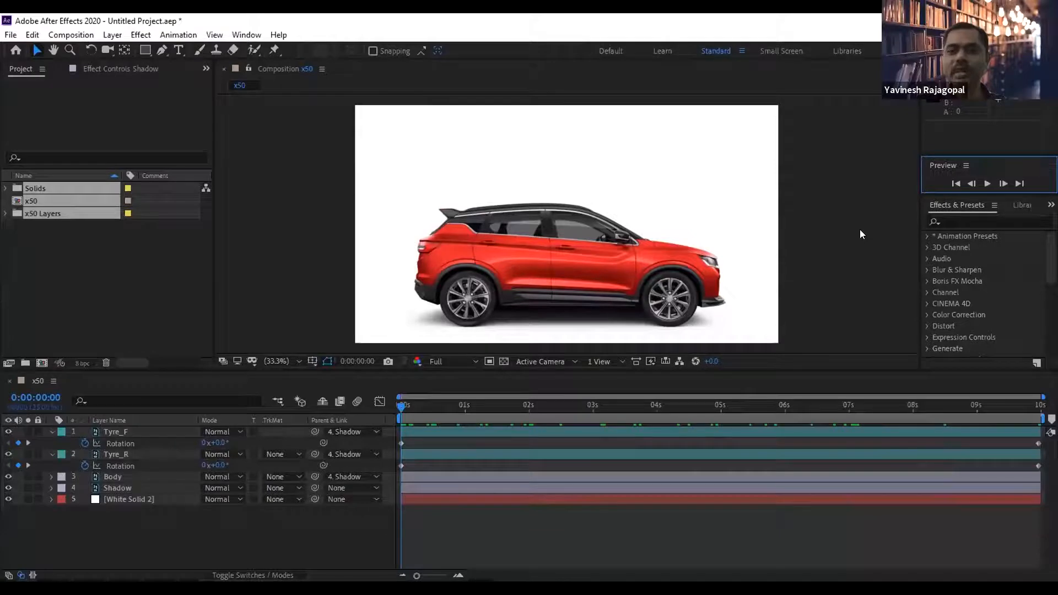
Collapse the Tyre_F and Tyre_R layers and expand the Body layer's Transform properties, selecting Position.
click(50, 432)
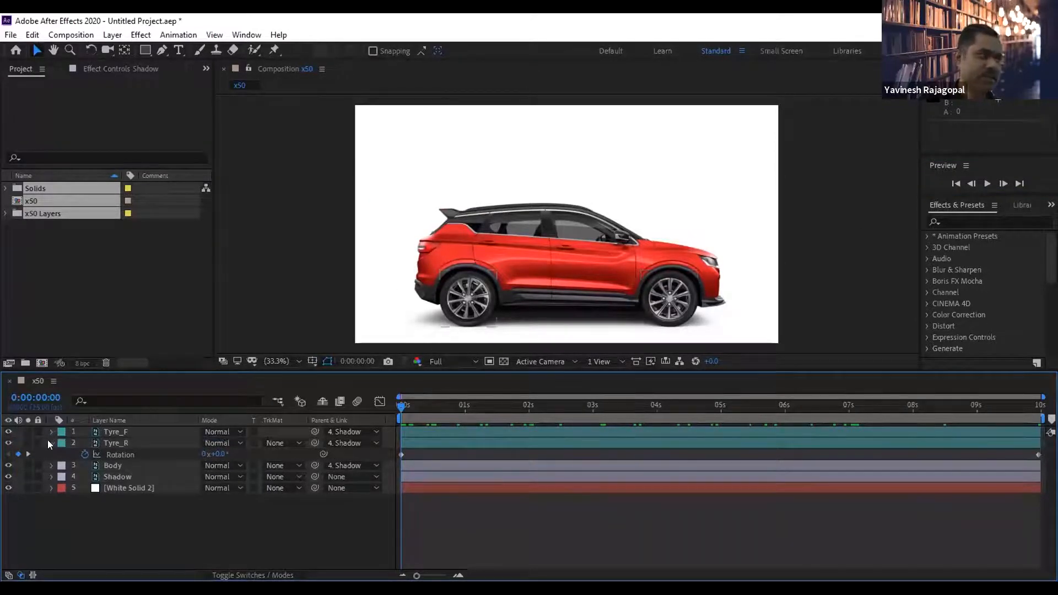
click(50, 442)
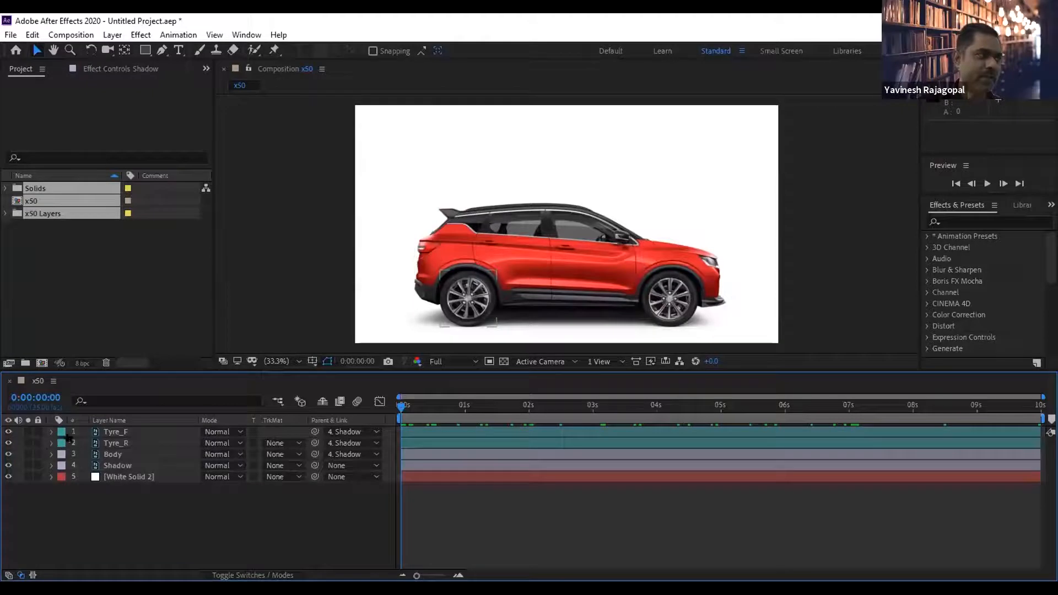
click(109, 453)
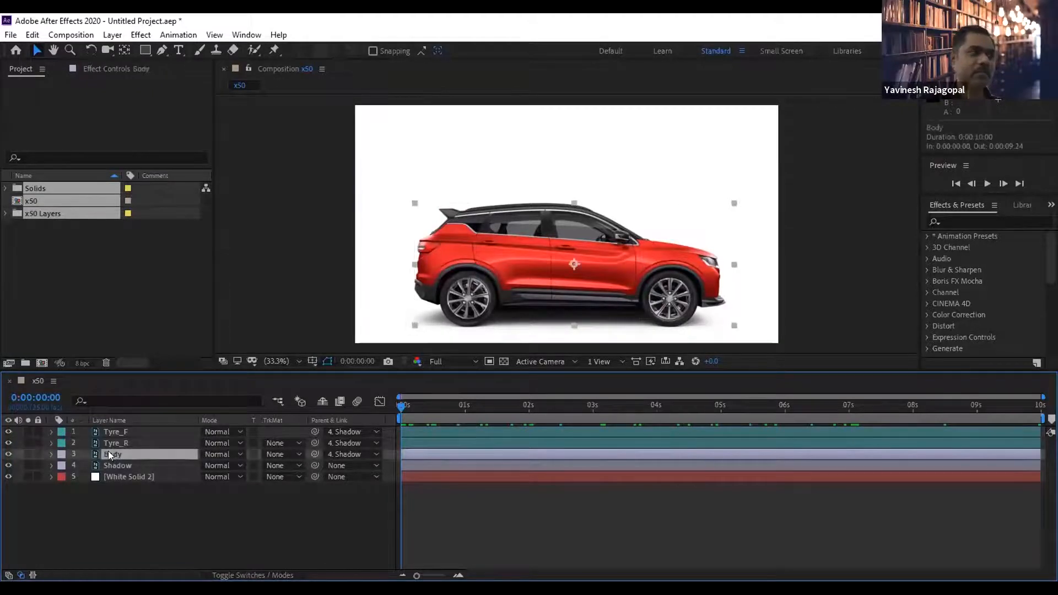
click(50, 454)
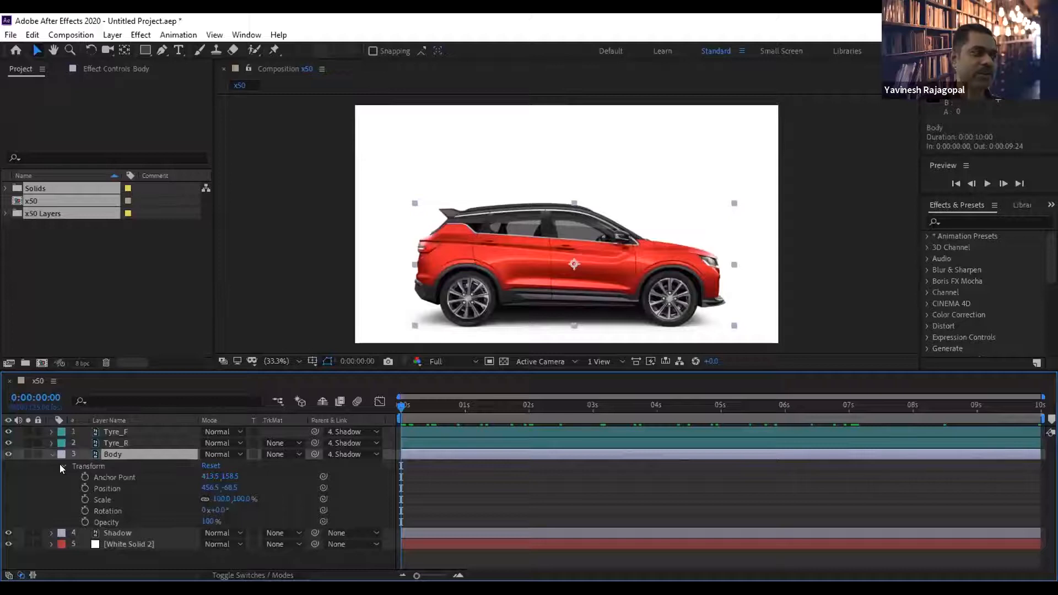
click(105, 487)
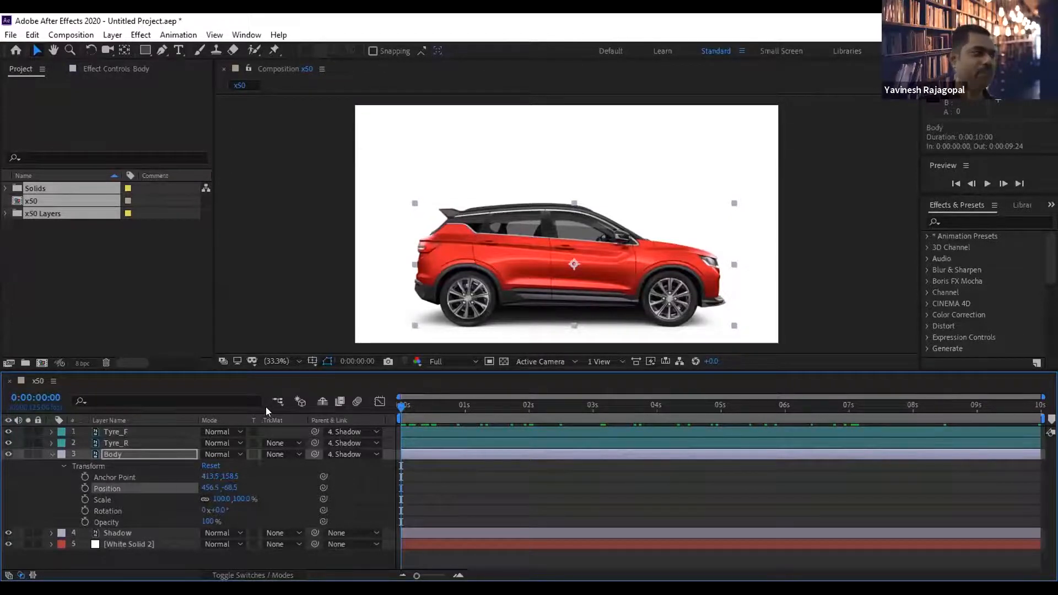
click(84, 488)
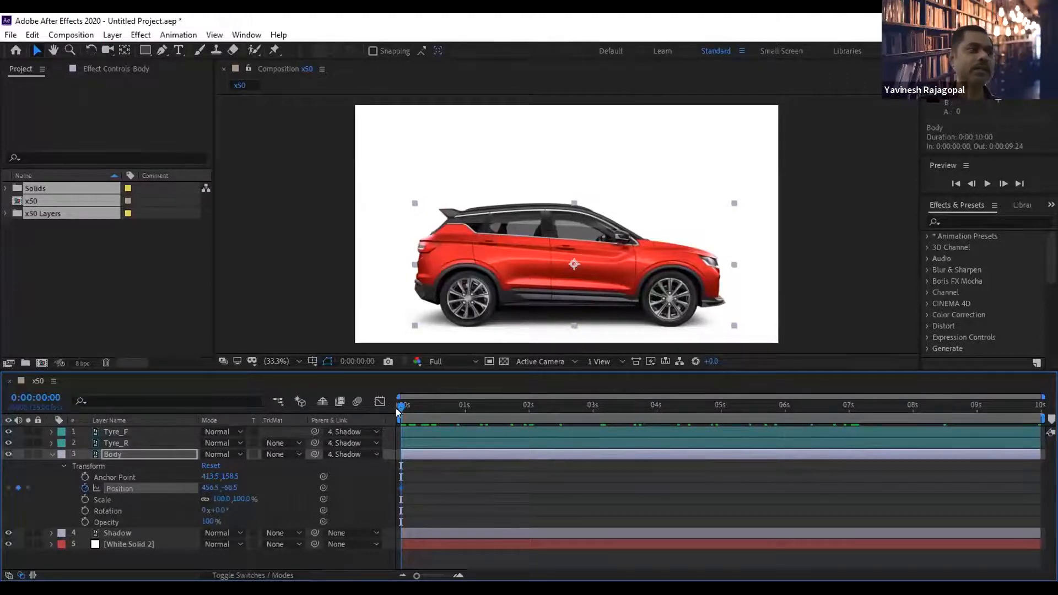
drag(401, 406, 418, 406)
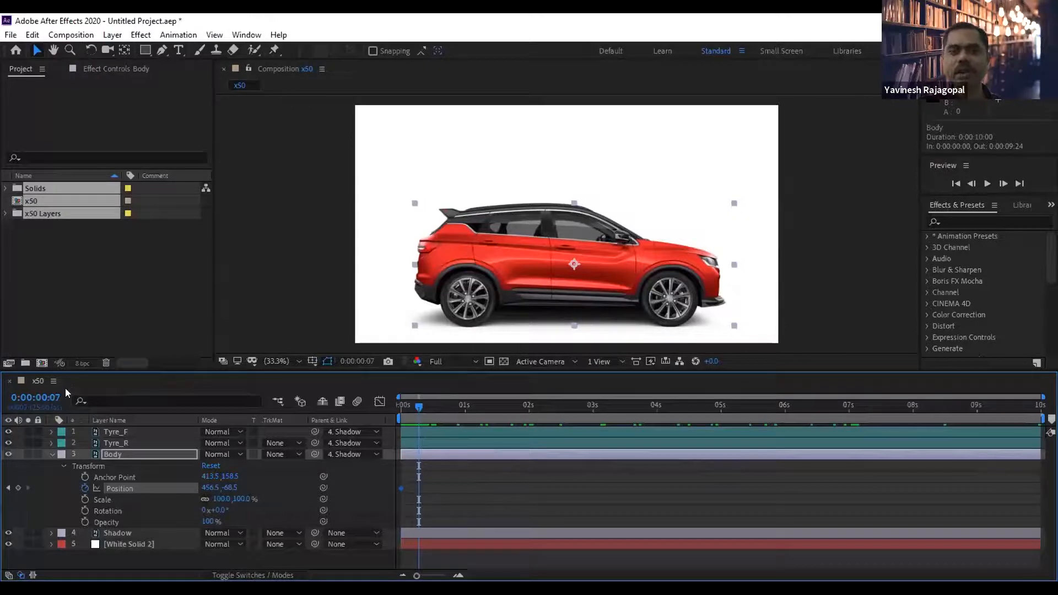
drag(417, 407, 380, 409)
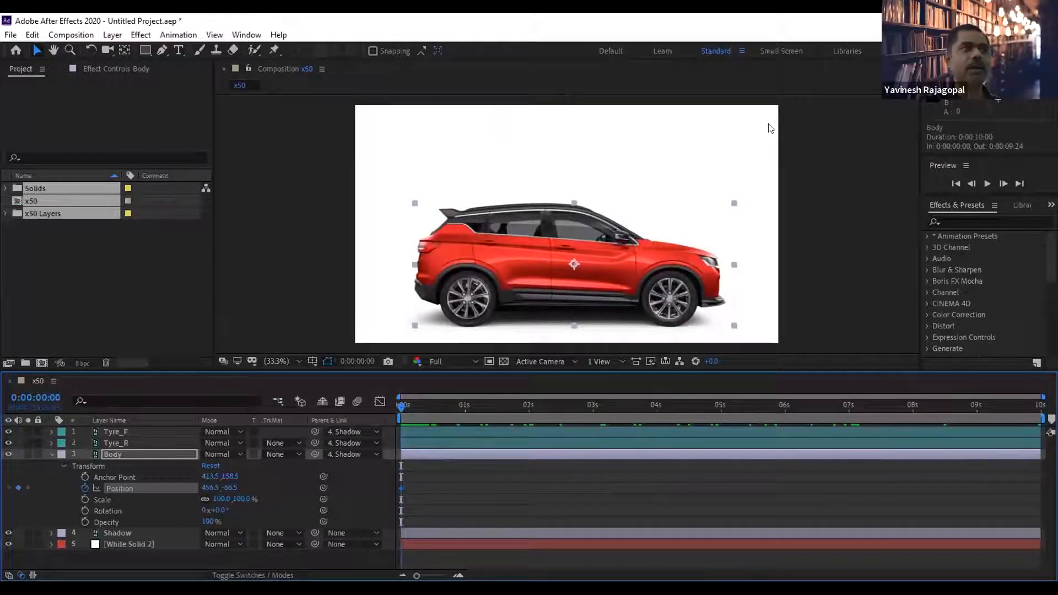
click(1003, 185)
click(1002, 185)
click(1003, 185)
click(1002, 185)
click(1002, 184)
click(1002, 184)
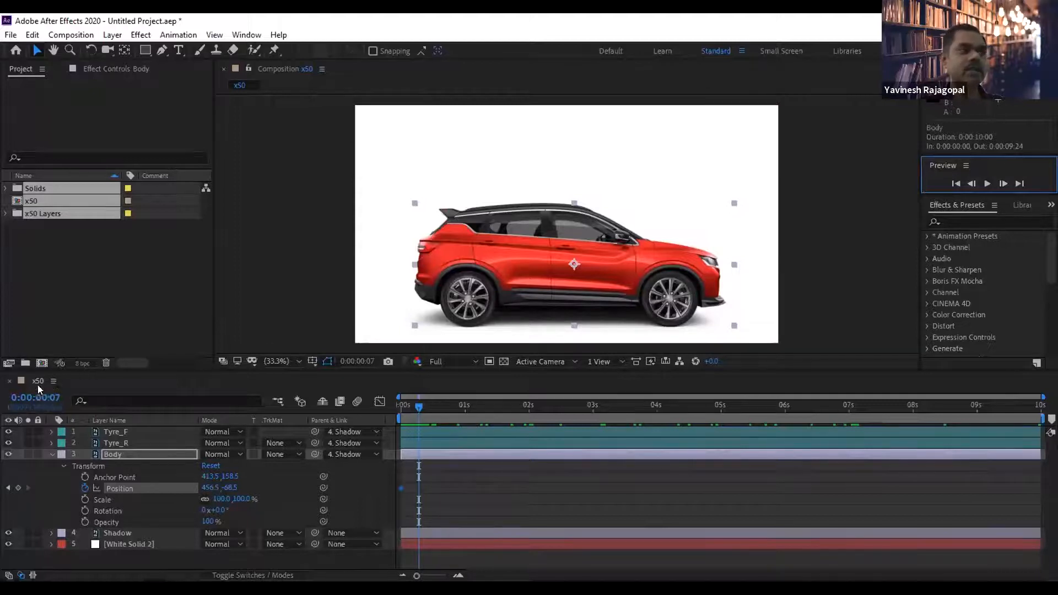
drag(36, 397, 38, 397)
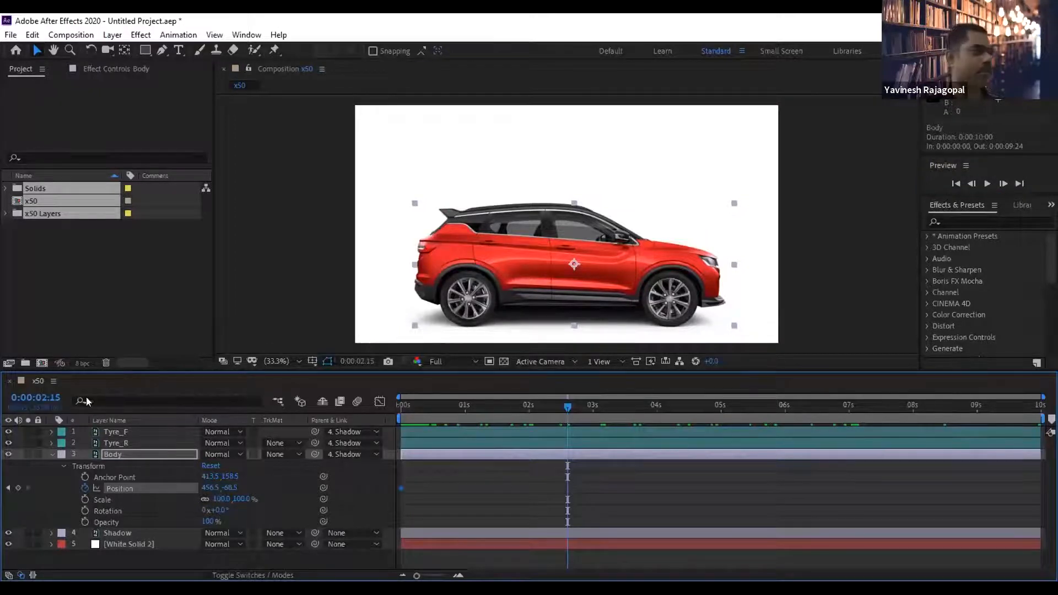
key(ctrl+z)
key(Home)
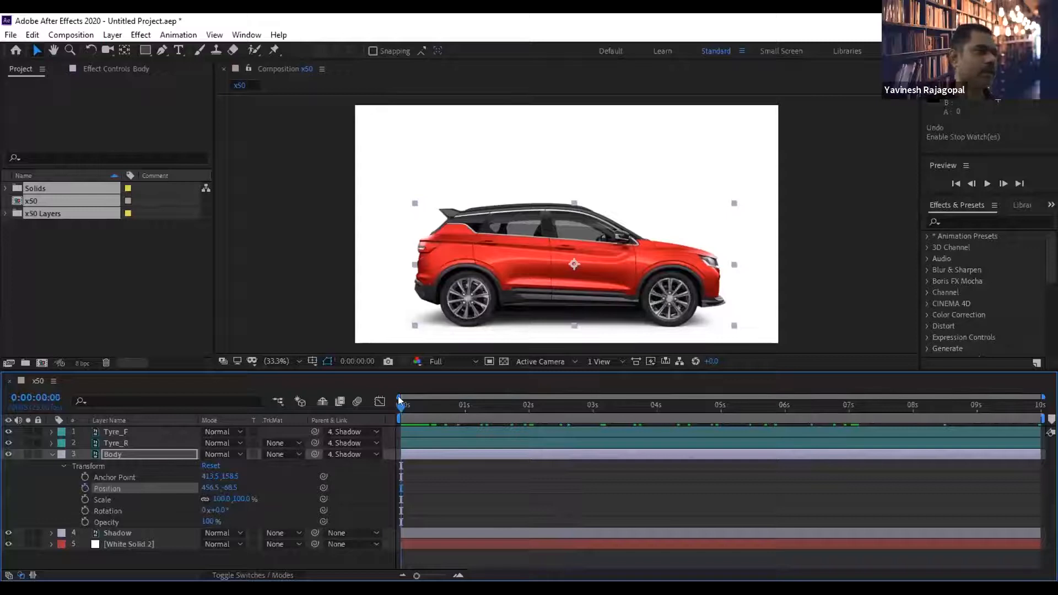
Move the playhead into the opening frames and adjust it frame by frame to 0:00:00:07.
drag(401, 404, 434, 404)
click(999, 180)
click(999, 179)
click(998, 179)
click(971, 183)
click(972, 183)
click(971, 184)
click(971, 184)
click(971, 183)
click(971, 183)
click(971, 184)
click(972, 184)
click(971, 184)
click(971, 183)
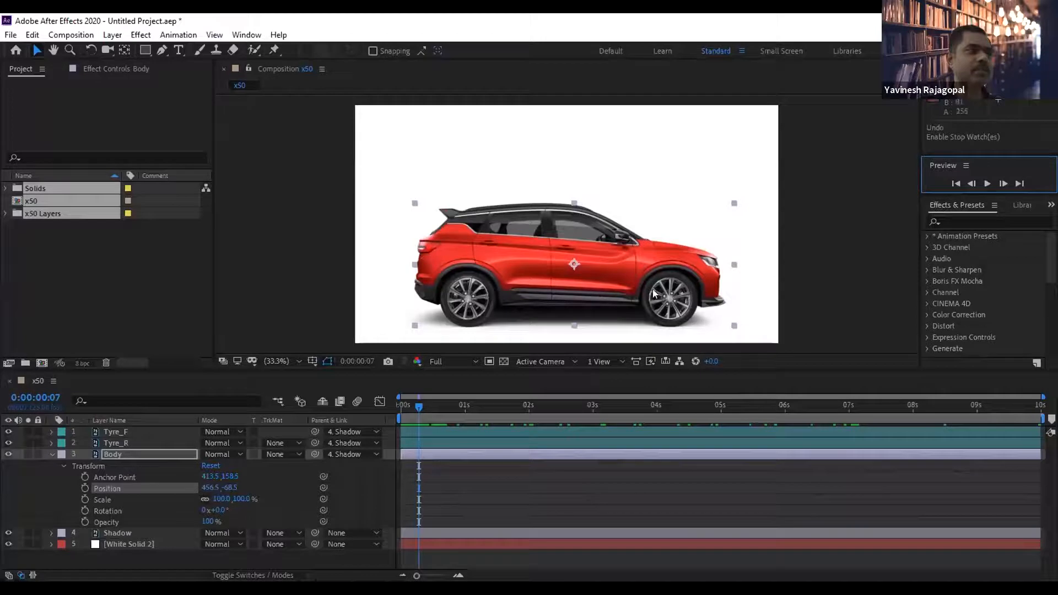
Start Position keyframing on the Body layer at 0:00:00:00 and set its Y position to -62.5 at 0:00:00:07.
click(956, 184)
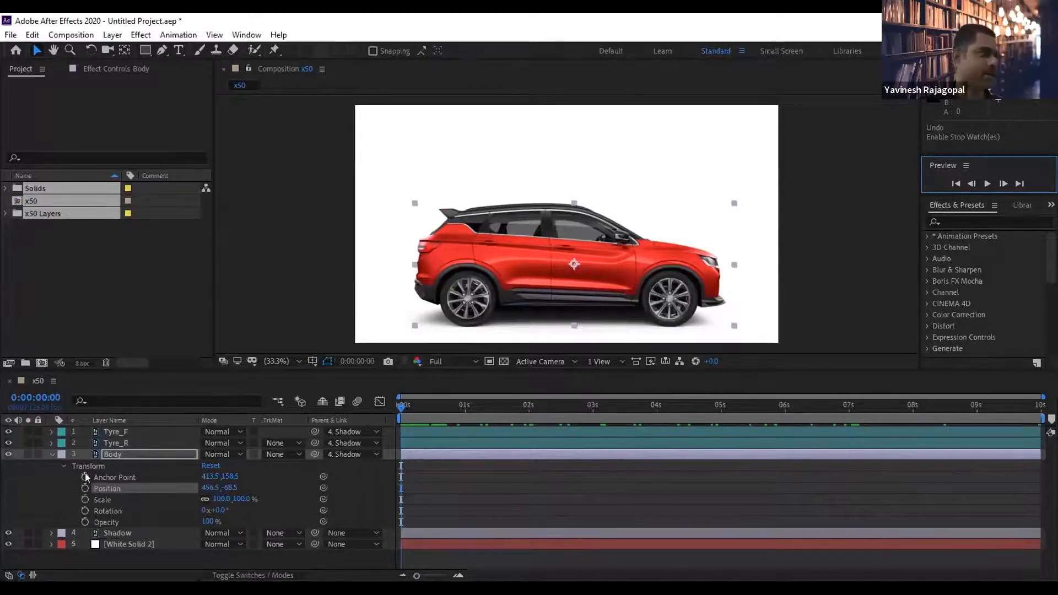
click(84, 488)
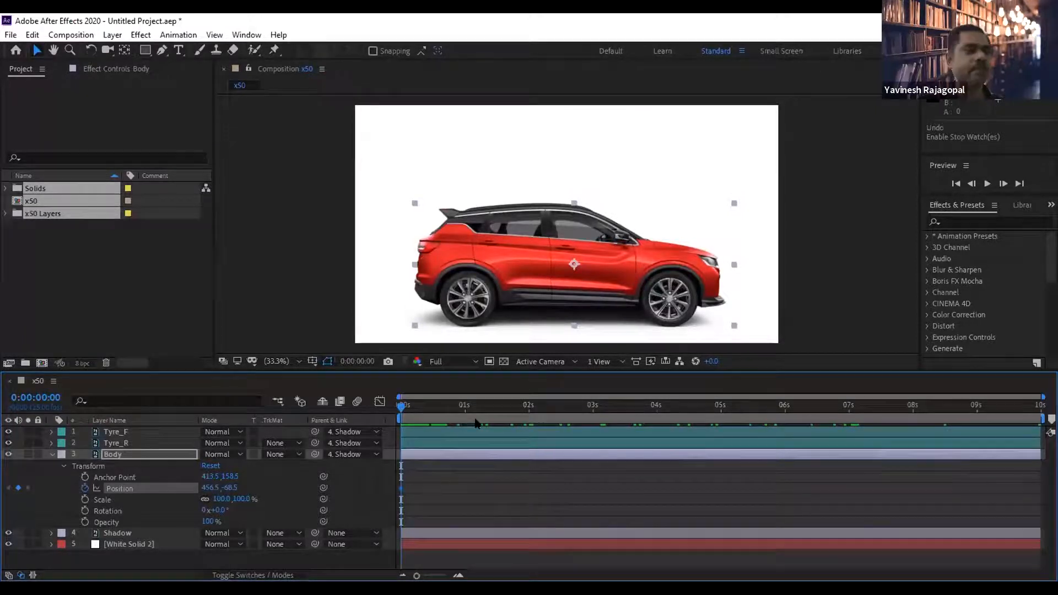
key(space)
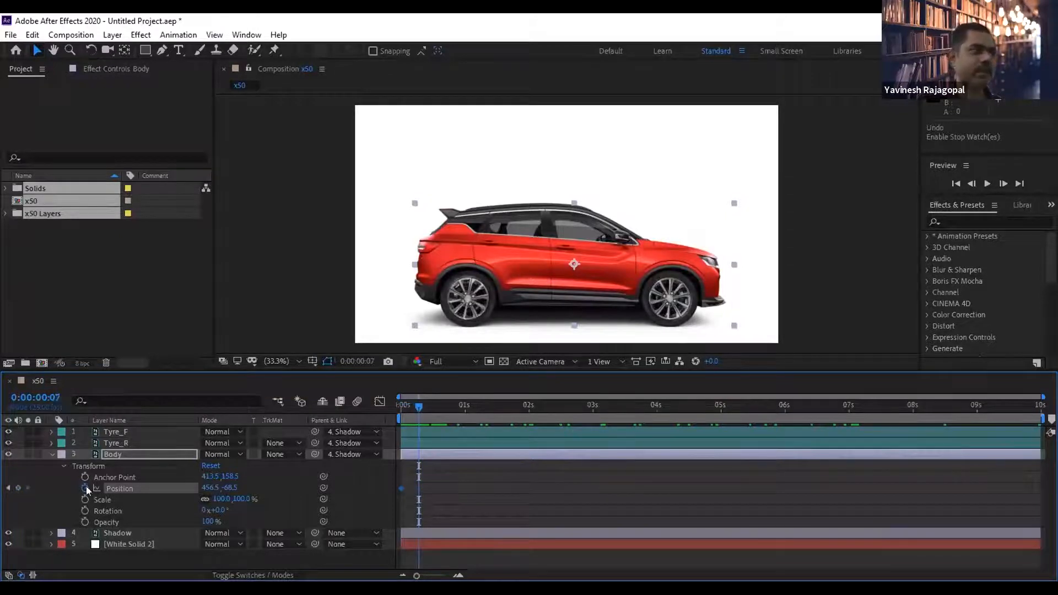
drag(247, 484, 240, 475)
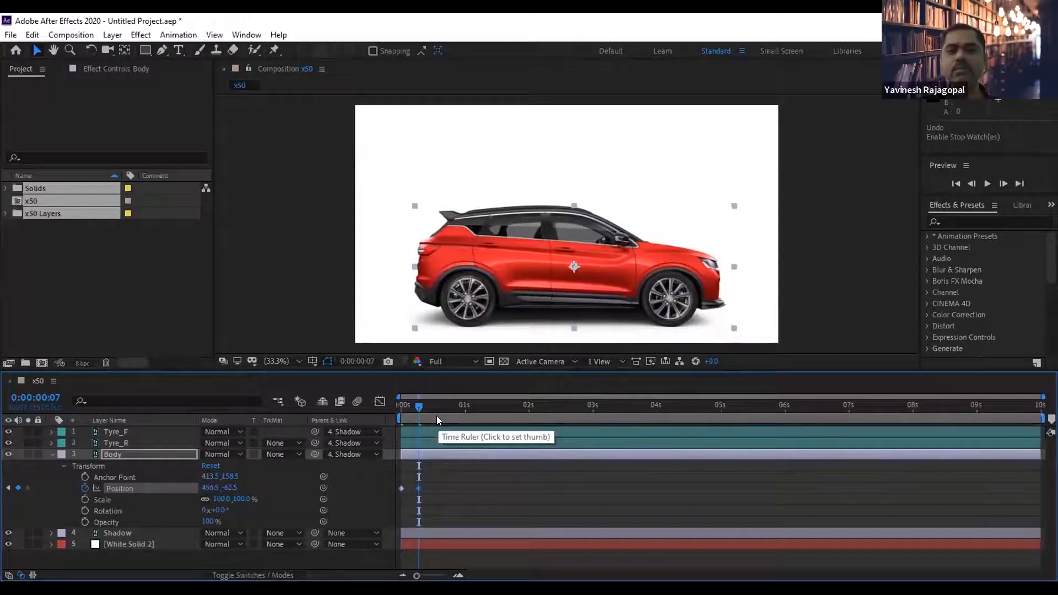
Advance seven frames to 0:00:00:14 and set the Body layer's Y position to -43.5.
key(Page_Down)
key(Page_Down)
key(Page_Down)
key(Page_Down)
key(Page_Down)
key(Page_Down)
key(Page_Down)
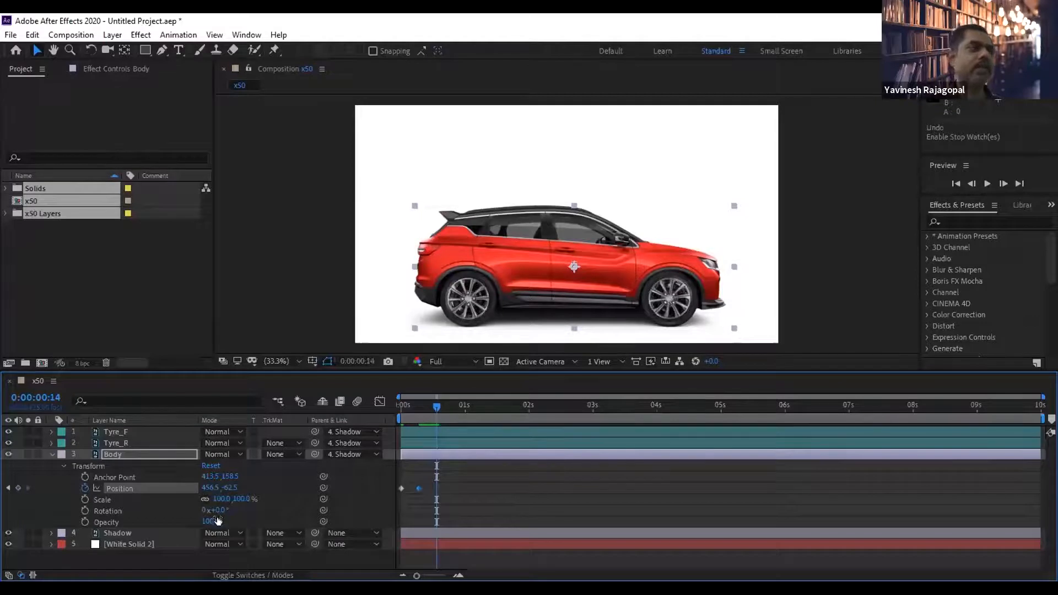
mouse_move(230, 487)
mouse_down()
mouse_move(221, 483)
mouse_move(240, 484)
mouse_up()
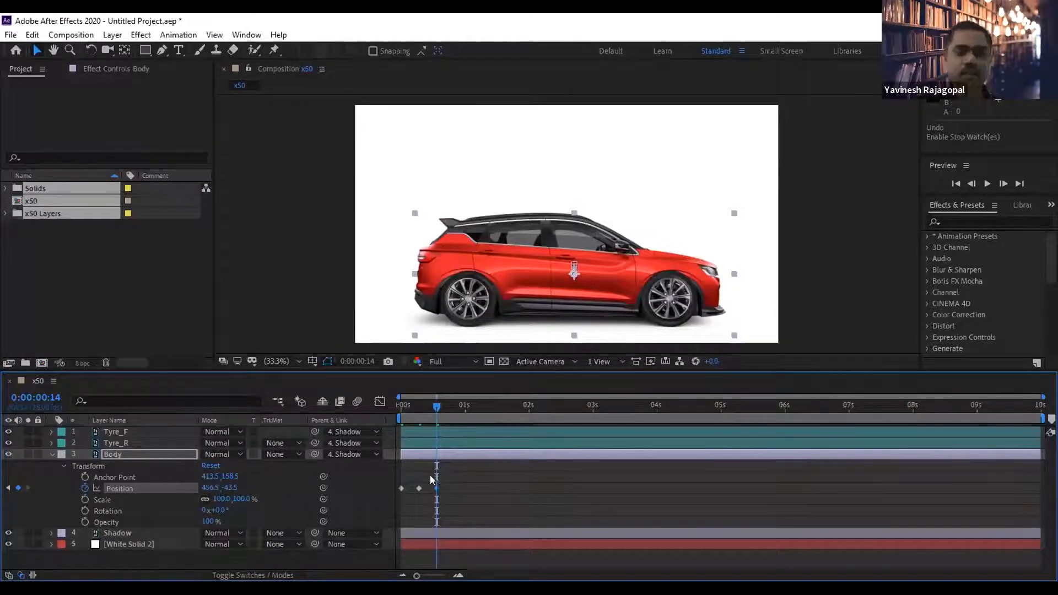
Copy the Body layer's first Position keyframe and paste it at 0:00:00:14.
click(398, 485)
key(ctrl+c)
key(ctrl+v)
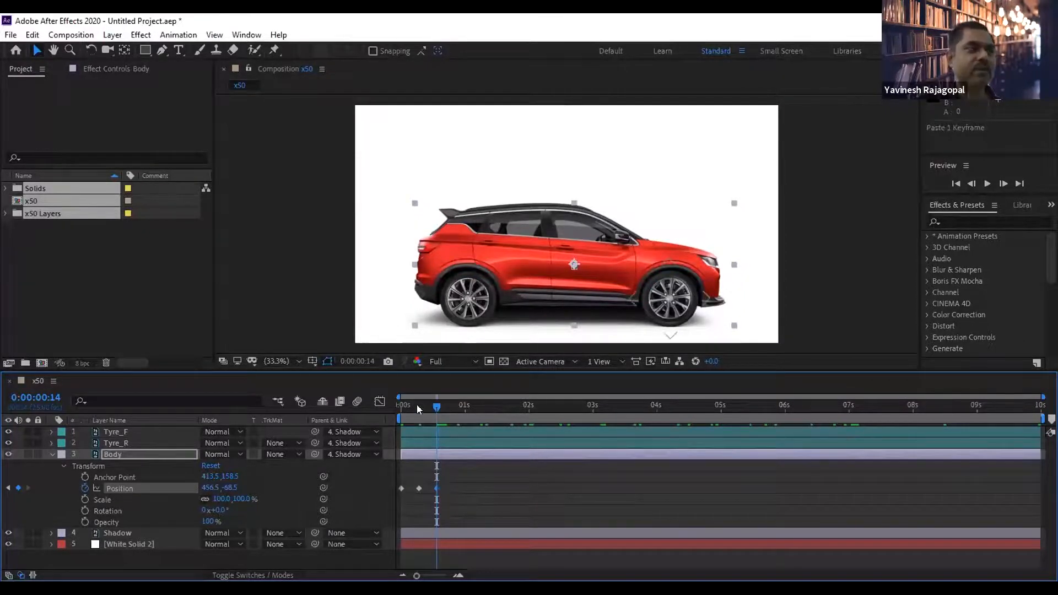
Scrub the Body layer's movement and inspect its Position keyframes one by one.
mouse_move(435, 409)
mouse_down()
mouse_move(377, 408)
mouse_move(430, 411)
mouse_move(394, 416)
mouse_move(429, 420)
mouse_move(393, 419)
mouse_move(429, 429)
mouse_move(383, 407)
mouse_move(372, 409)
mouse_move(441, 417)
mouse_move(350, 429)
mouse_move(434, 421)
mouse_up()
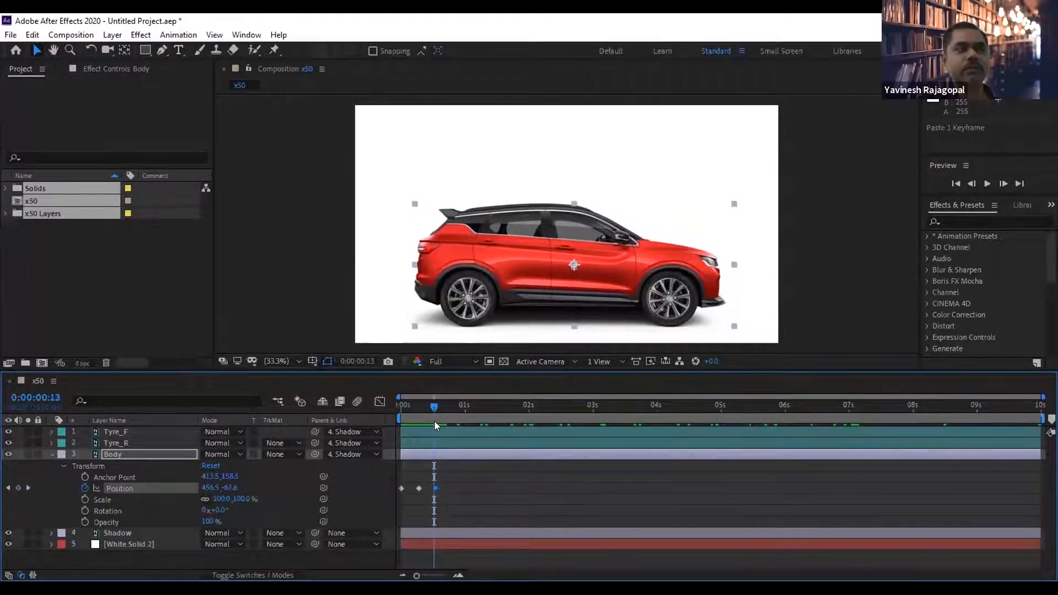
click(399, 488)
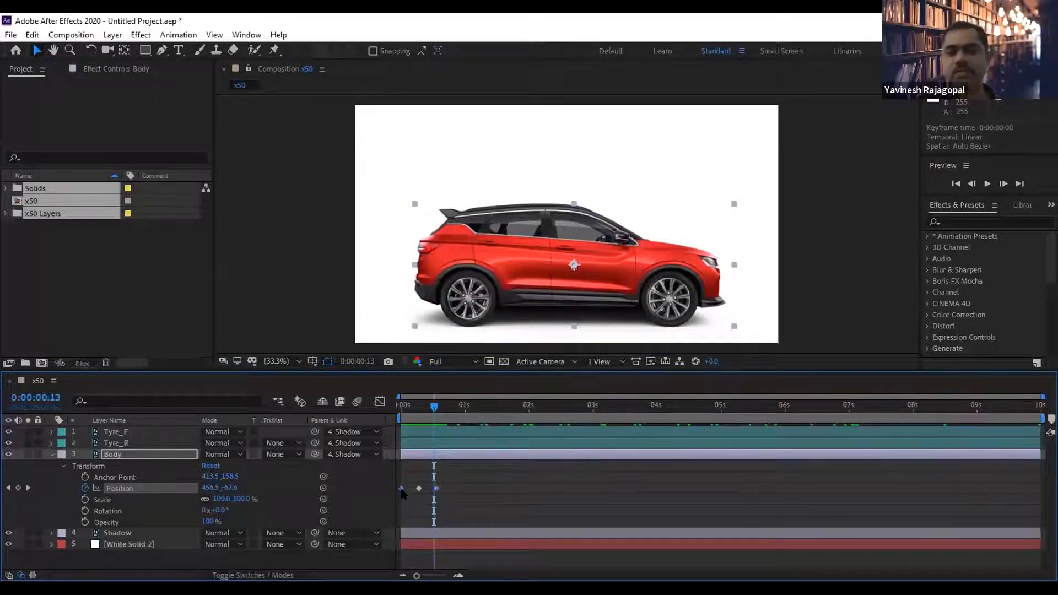
click(418, 489)
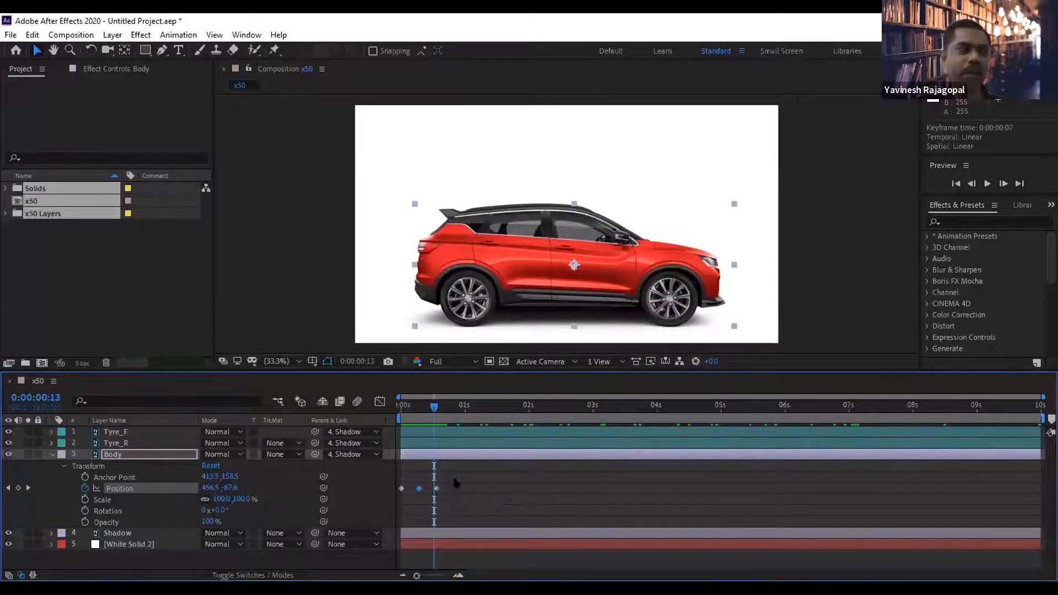
click(435, 488)
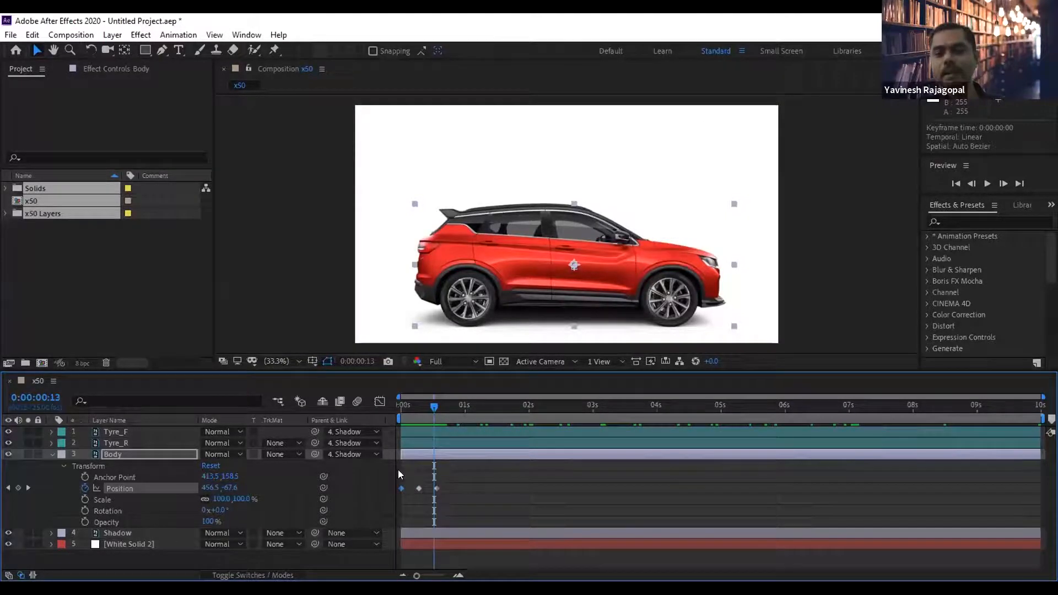
Copy the Body layer's three Position keyframes and paste them at 0:00:00:14.
click(447, 405)
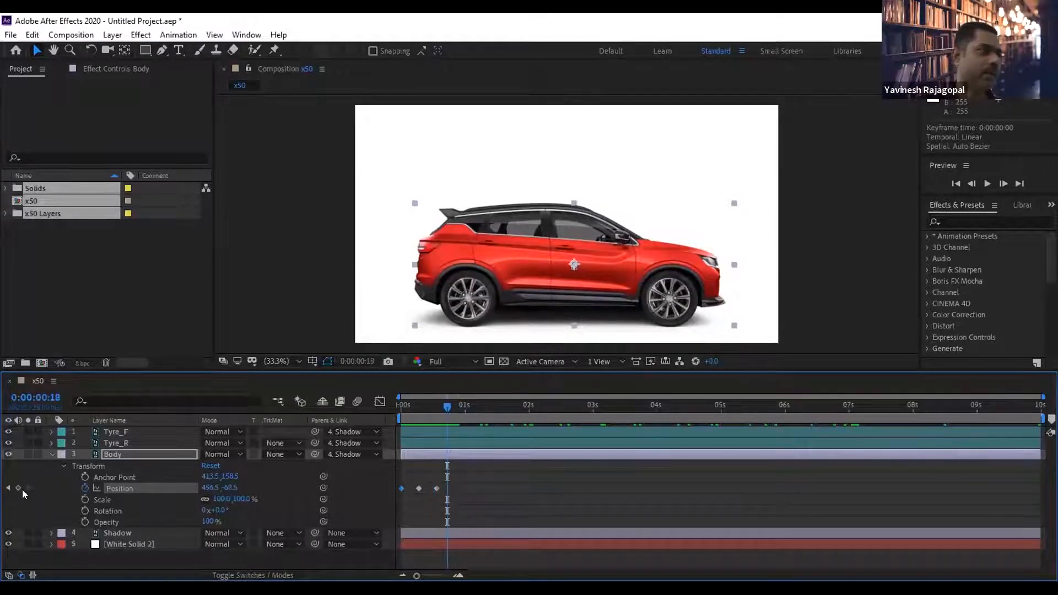
click(8, 489)
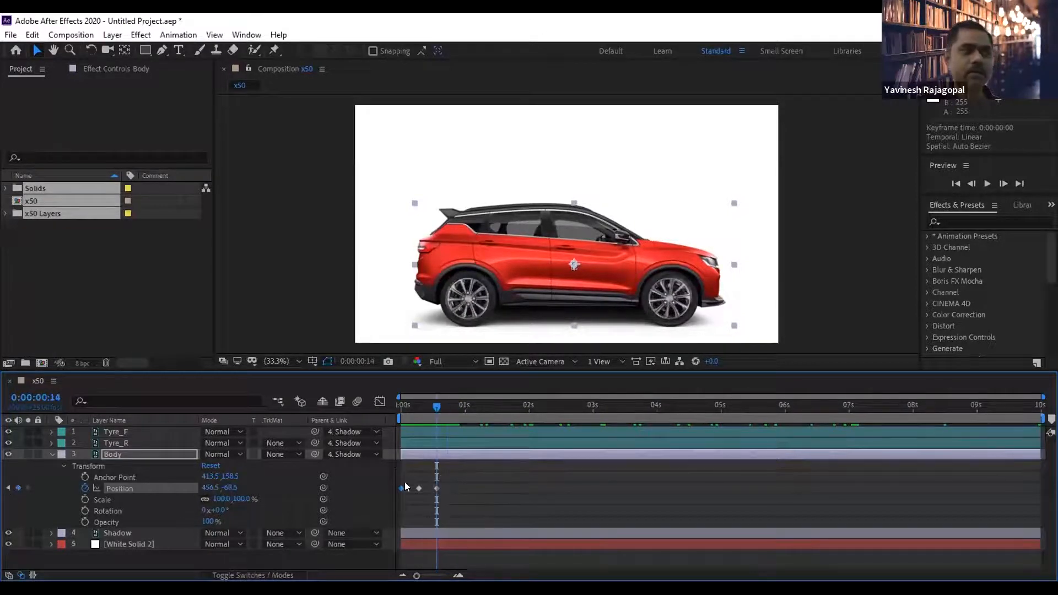
click(370, 504)
key(ctrl+v)
Copy the Body layer's five Position keyframes and paste them at the last keyframe, 0:00:01:03.
click(26, 487)
click(26, 487)
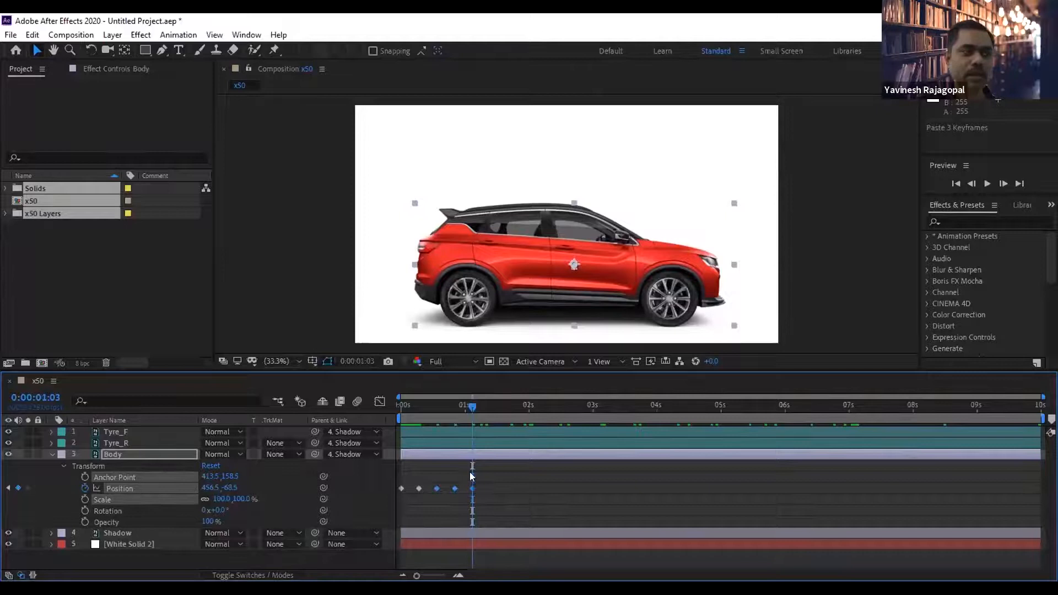
drag(520, 471, 361, 500)
key(ctrl+c)
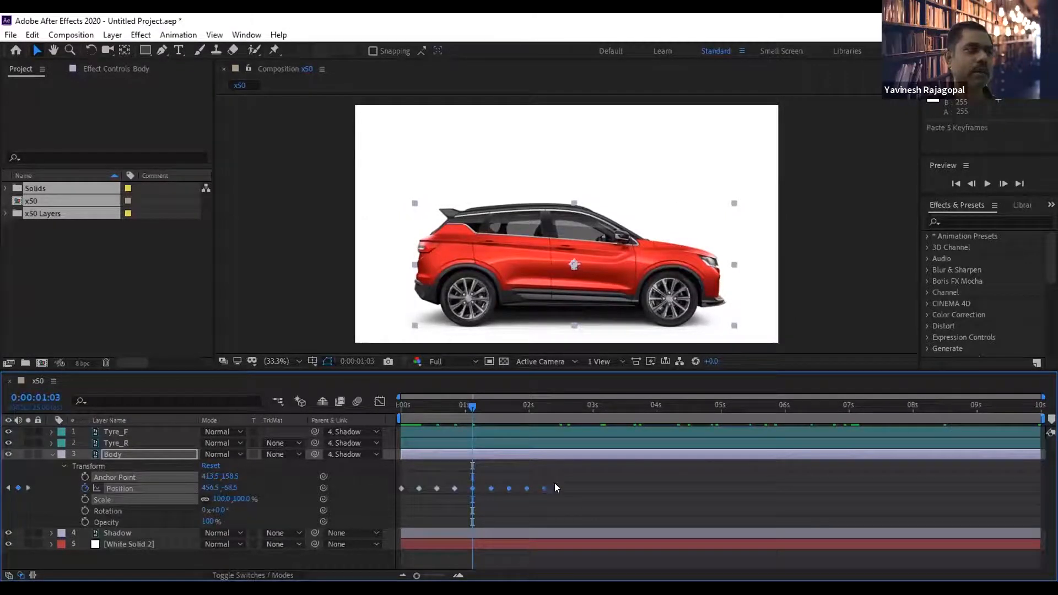
Copy all nine Position keyframes of the Body layer and paste them at the last keyframe, 0:00:02:06.
click(27, 488)
click(27, 487)
click(26, 488)
click(26, 487)
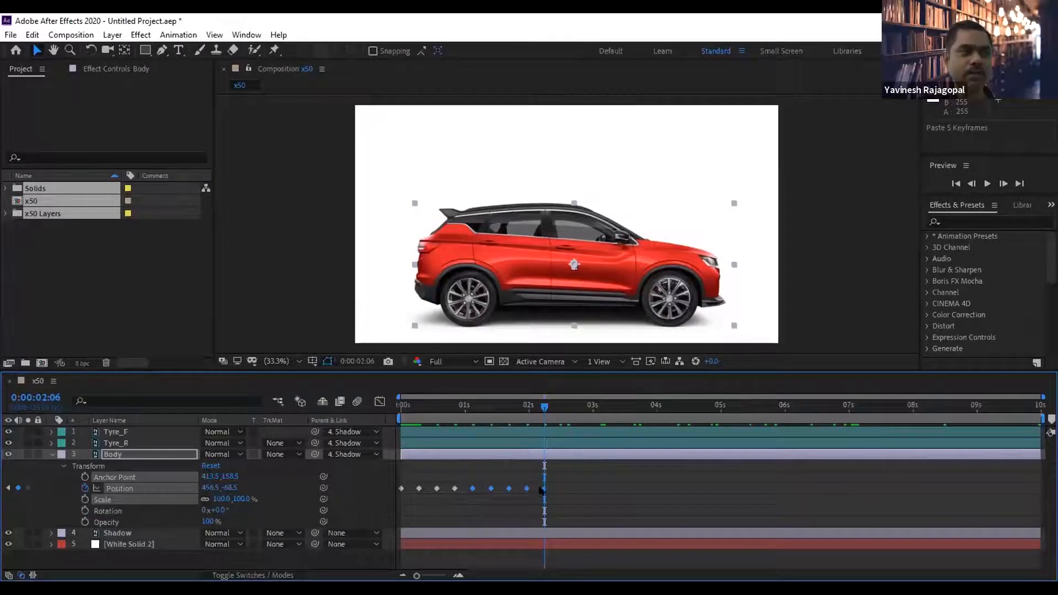
drag(585, 472, 382, 505)
key(ctrl+c)
key(ctrl+v)
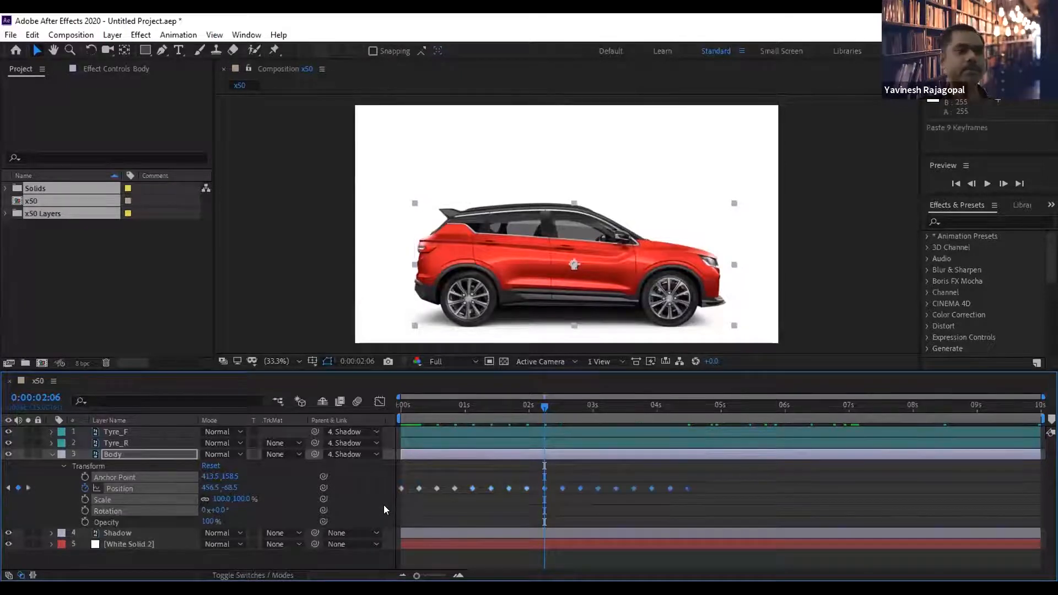
End the work area at about 0:00:04:06 and preview the Body layer's bounce.
drag(1042, 397, 677, 397)
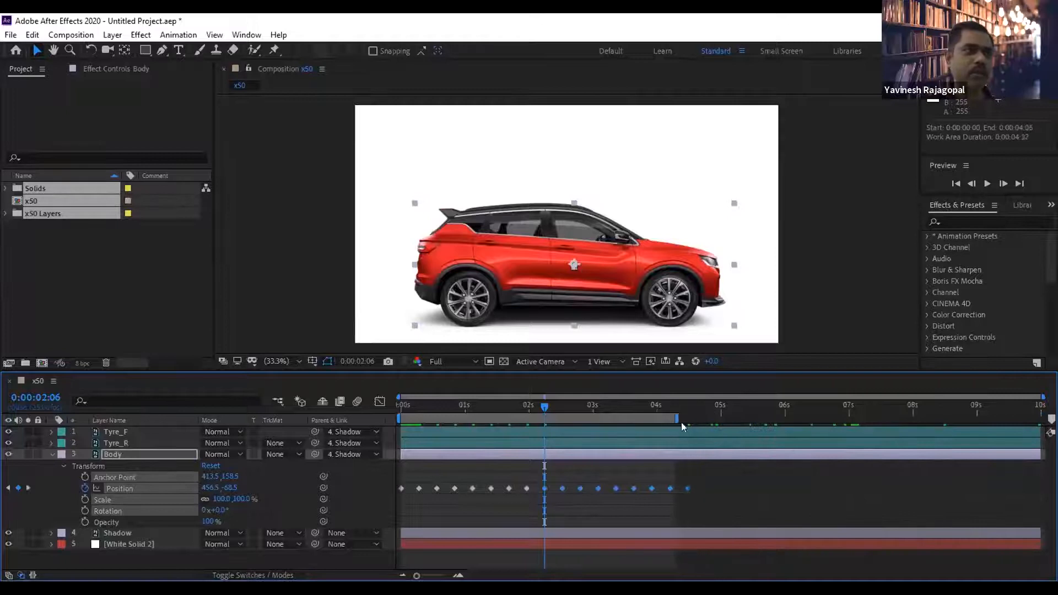
click(985, 184)
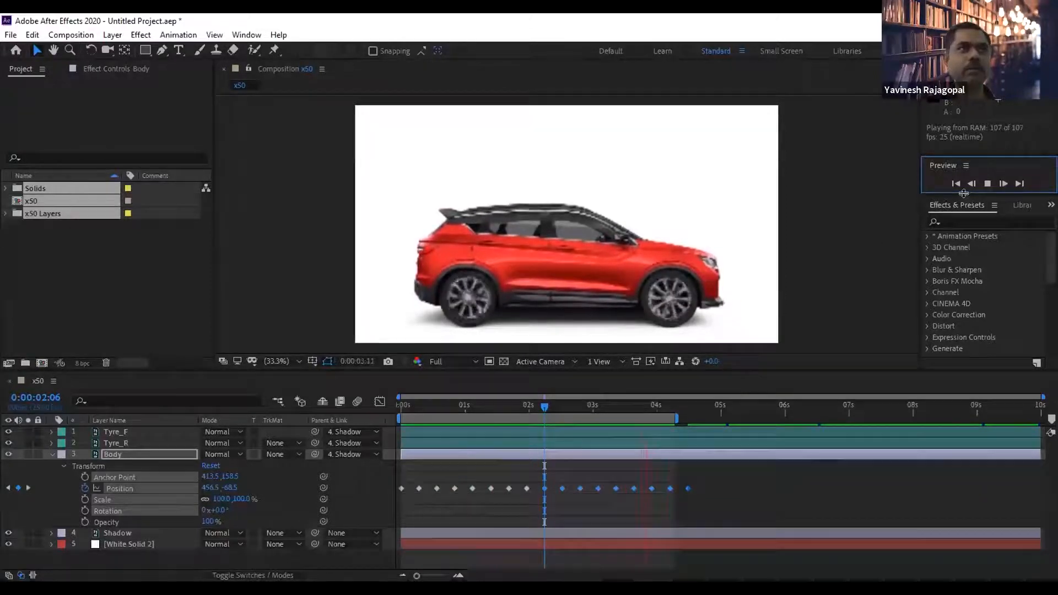
Expand the preview settings, set the preview resolution to Full and replay the car animation.
drag(963, 193, 965, 344)
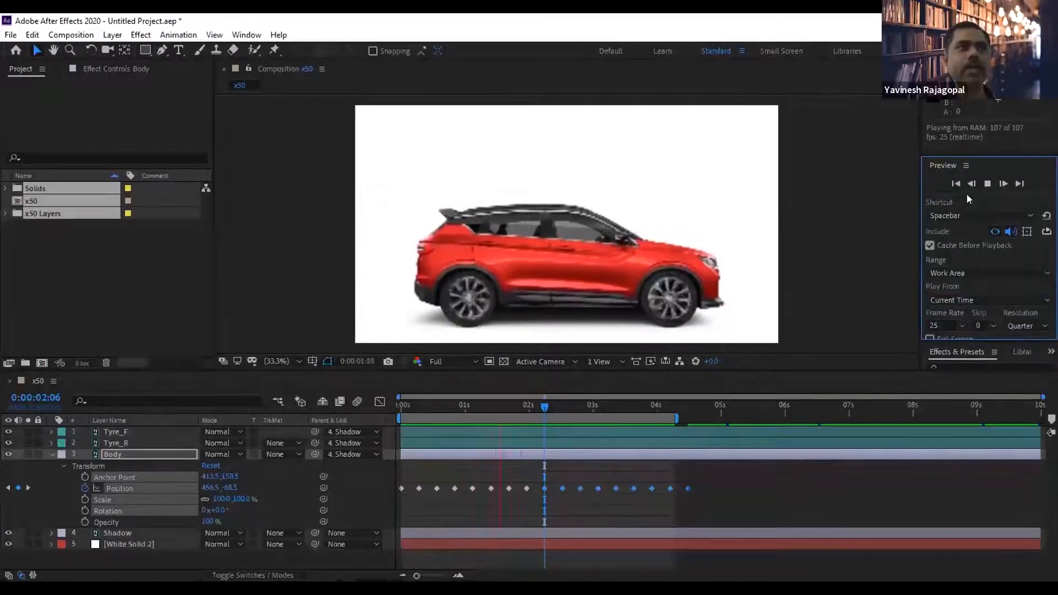
key(space)
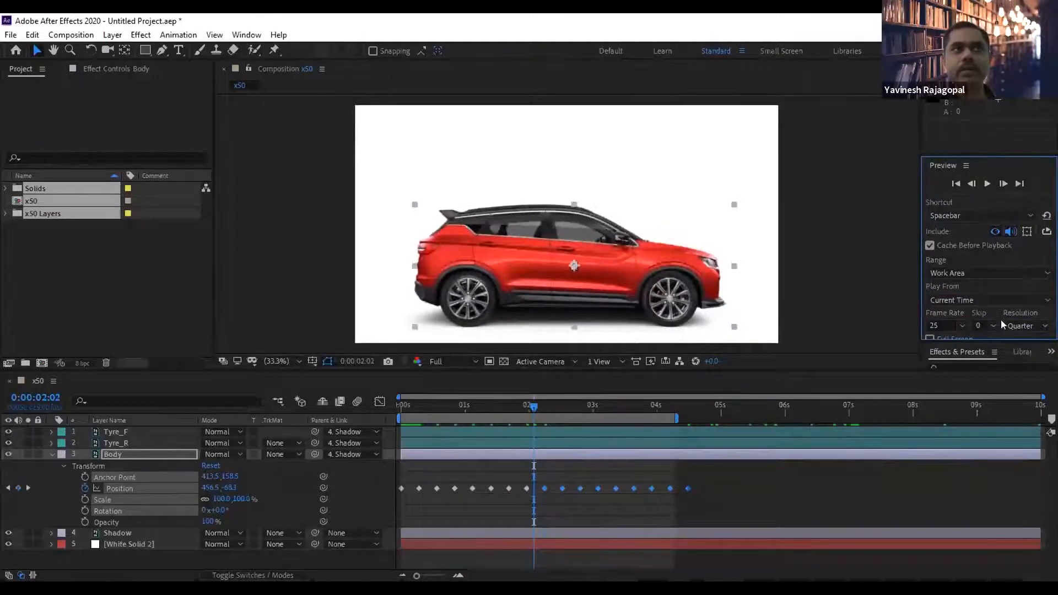
click(1020, 325)
click(1013, 357)
click(988, 183)
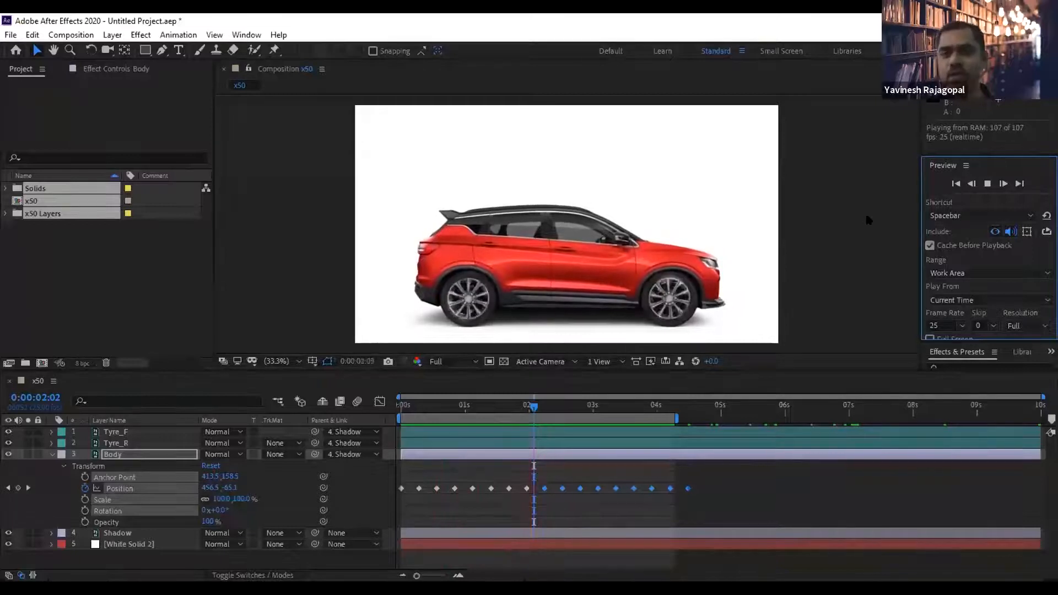
key(space)
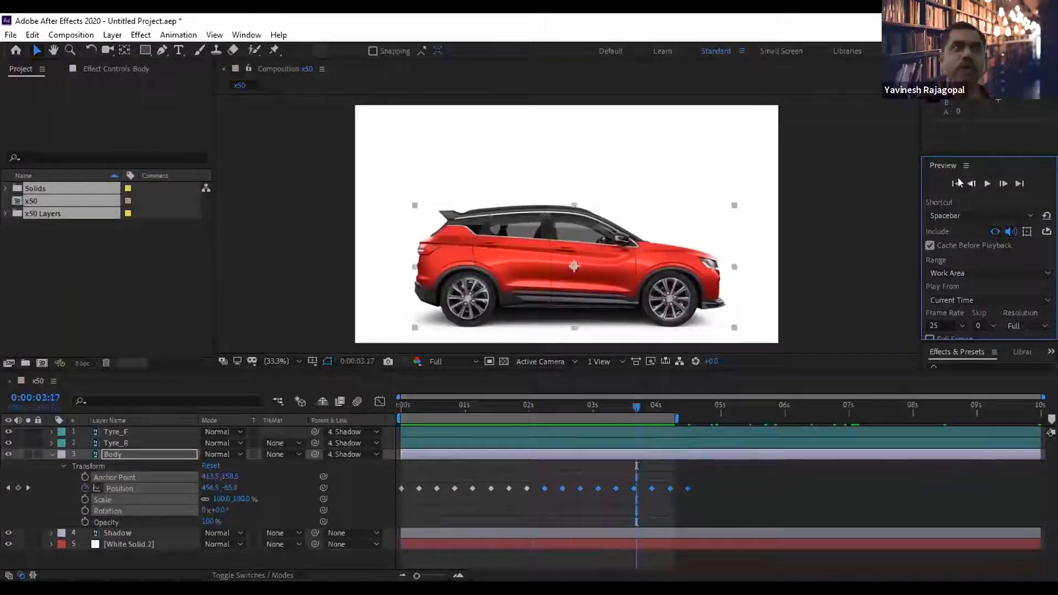
Delete all the Body layer's Position keyframes and extend the work area to the end of the composition.
click(954, 183)
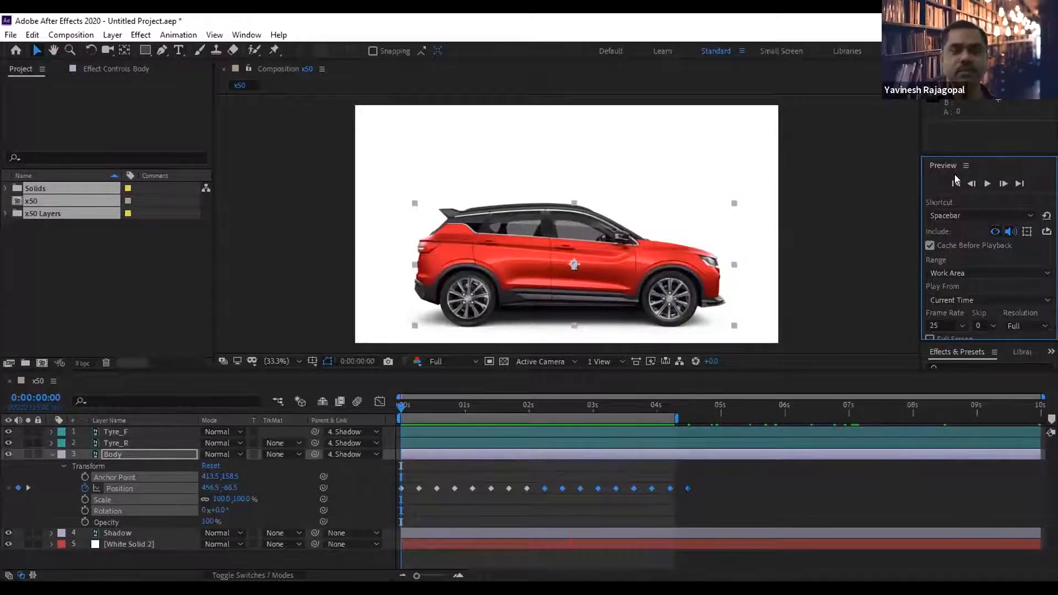
drag(726, 469, 374, 502)
key(Delete)
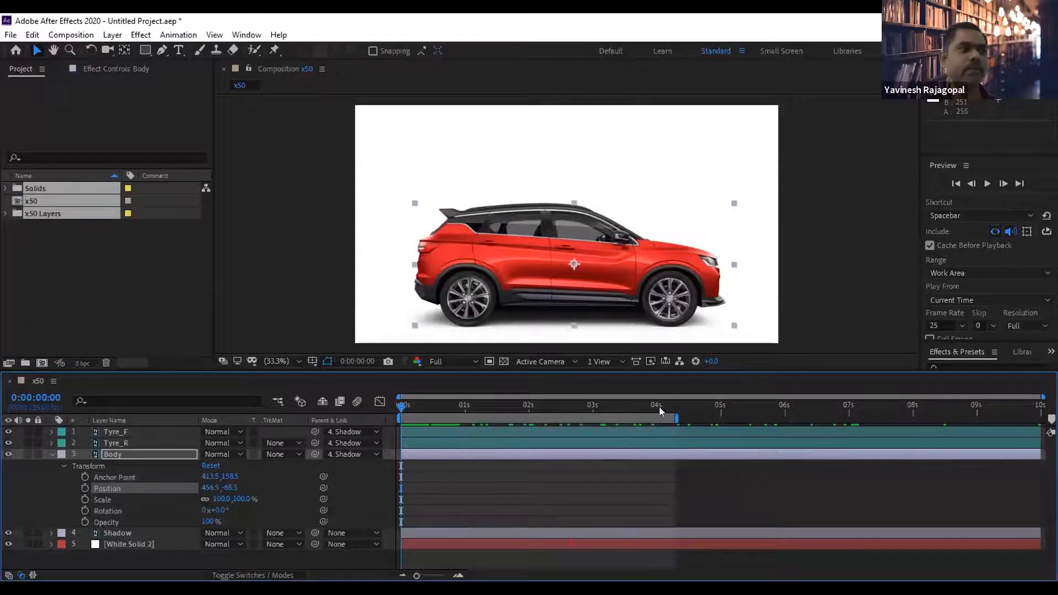
drag(677, 415, 1042, 417)
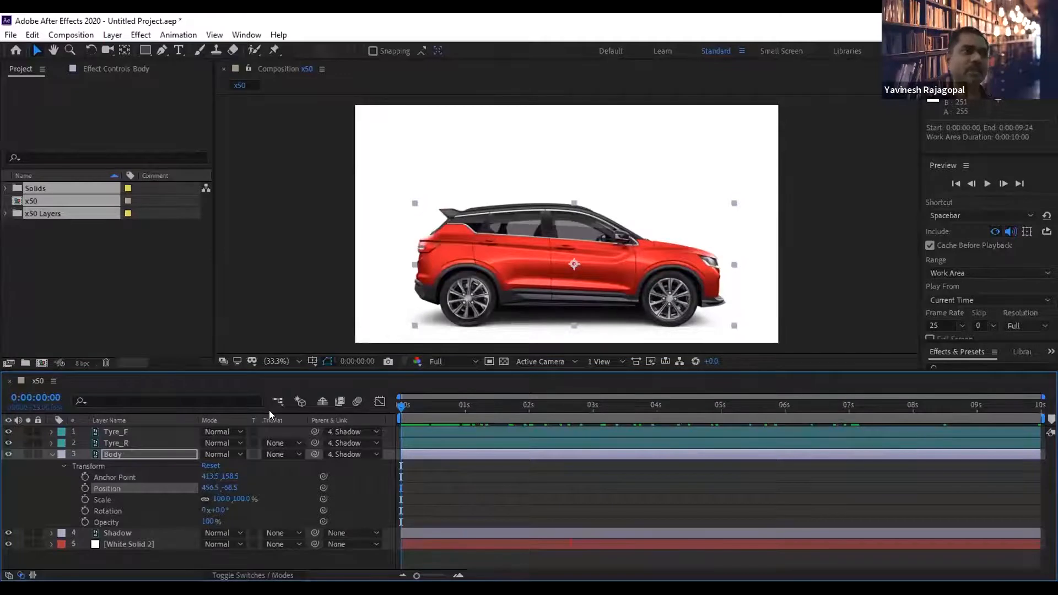
Start Position keyframing on the Body layer at 0:00:00:00.
click(91, 466)
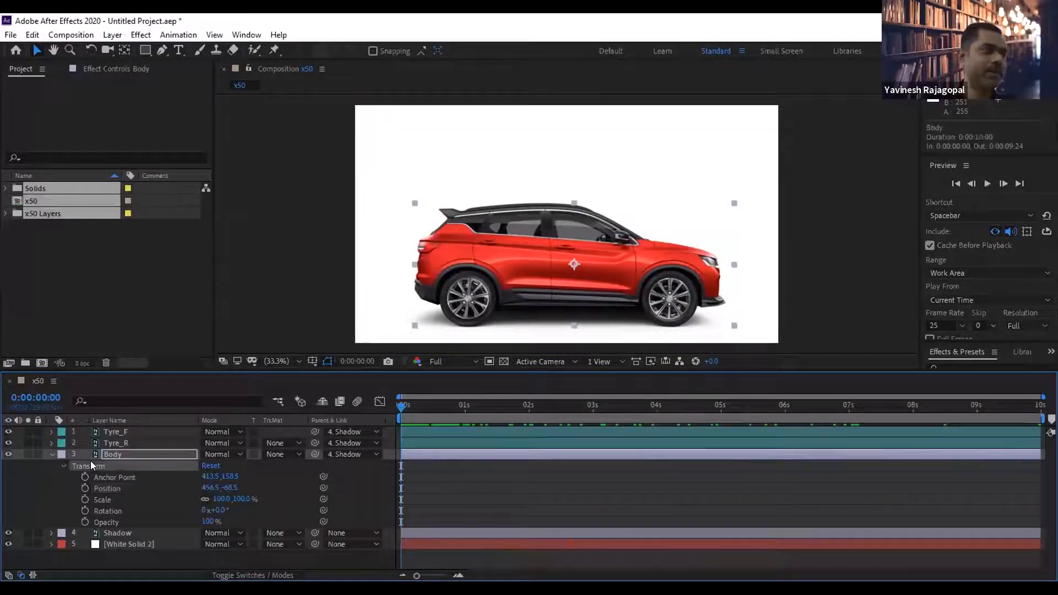
click(123, 454)
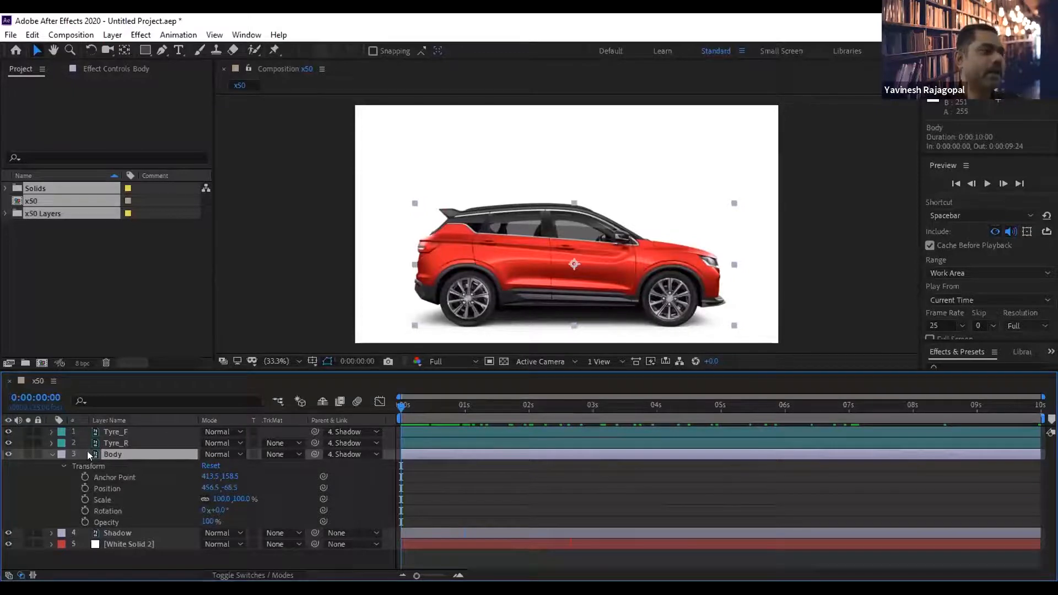
click(100, 488)
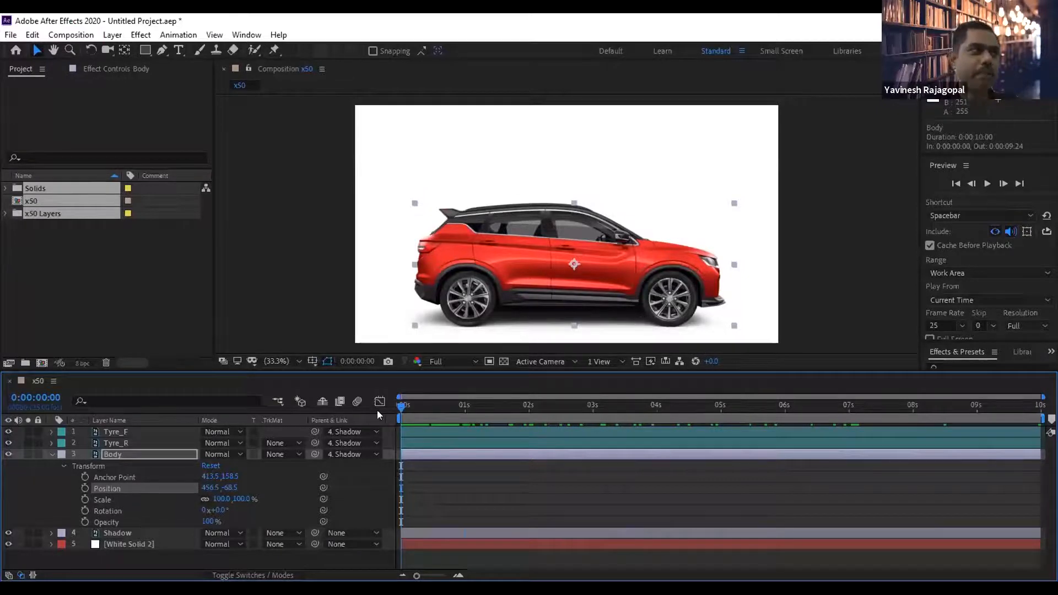
click(84, 489)
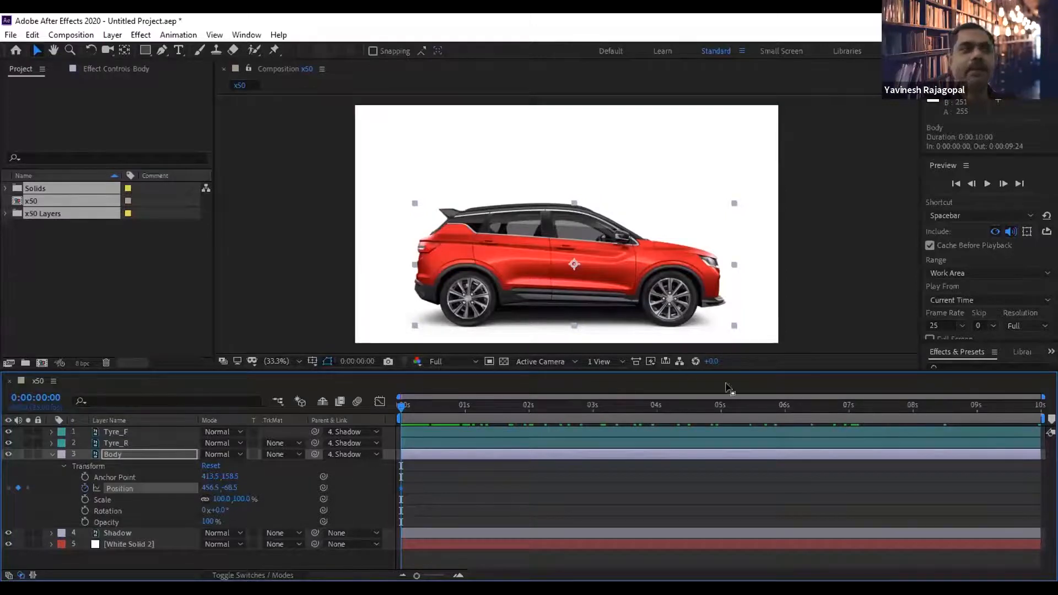
Advance six frames to 0:00:00:06 and set the Body layer's Y position to -64.5.
click(1001, 184)
click(1001, 184)
click(1002, 185)
click(1002, 185)
click(1002, 187)
click(1003, 188)
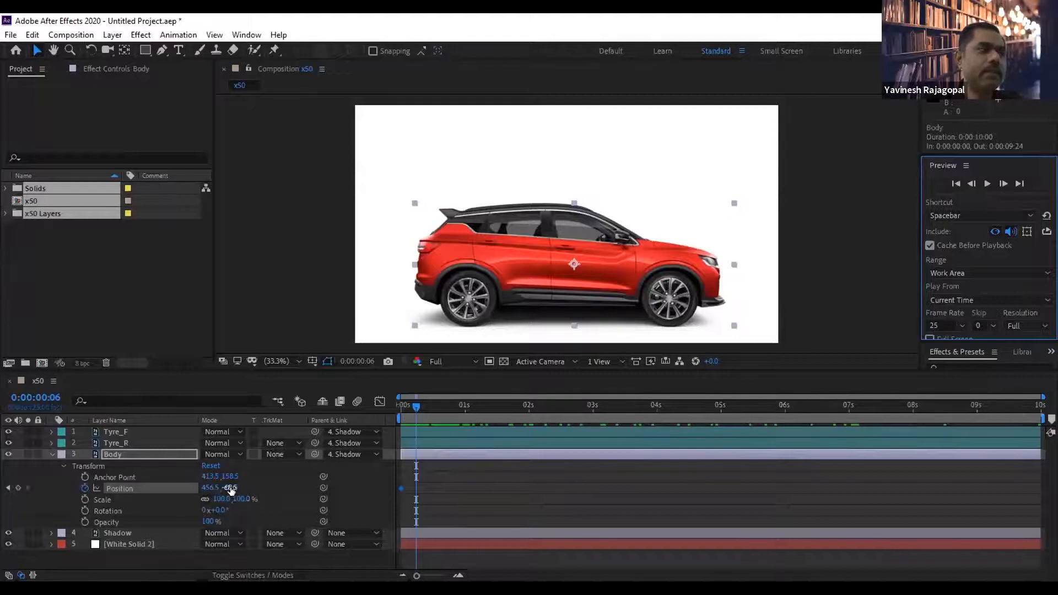
drag(229, 487, 247, 472)
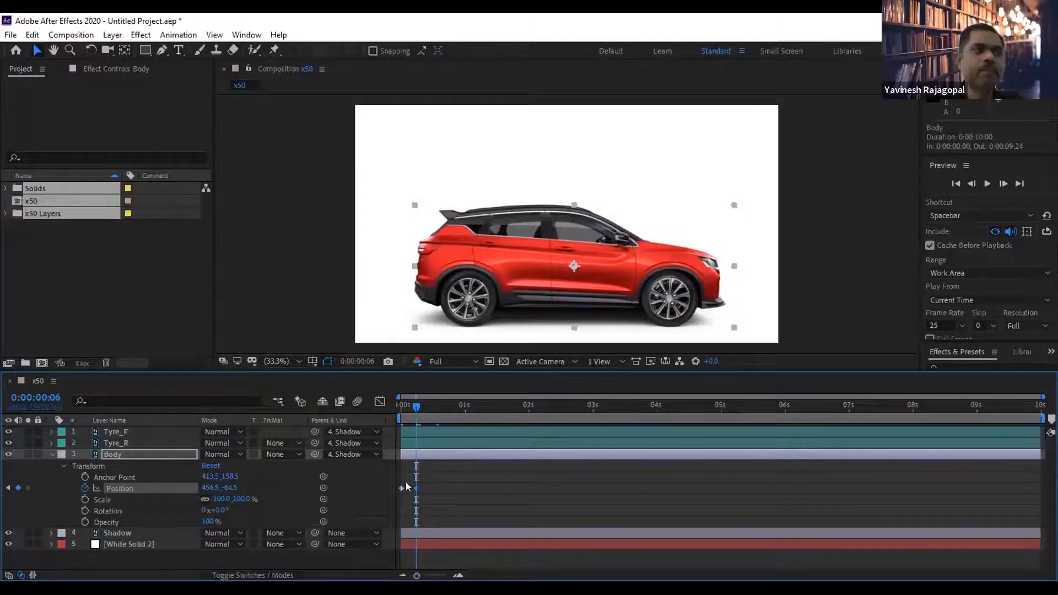
Advance six frames to 0:00:00:12 and paste a copy of the Body layer's first Position keyframe there.
mouse_move(414, 486)
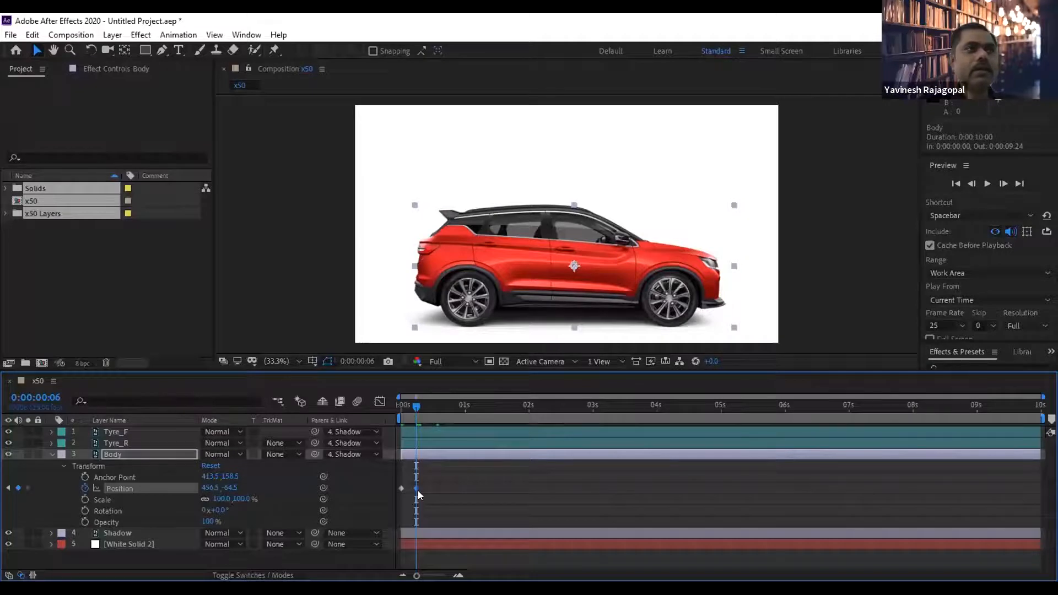
key(Page_Down)
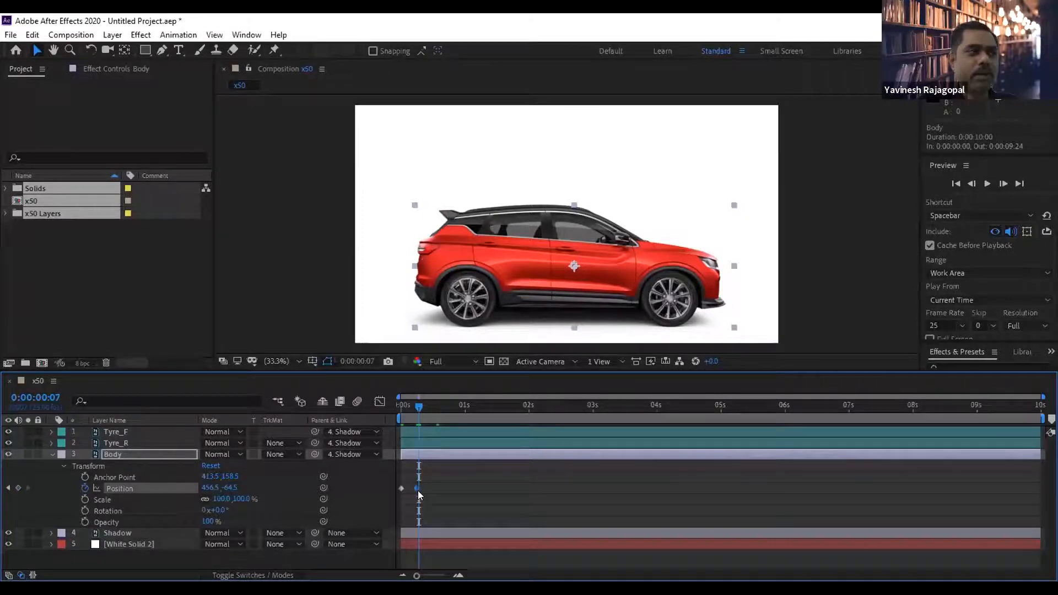
key(Page_Down)
click(1003, 183)
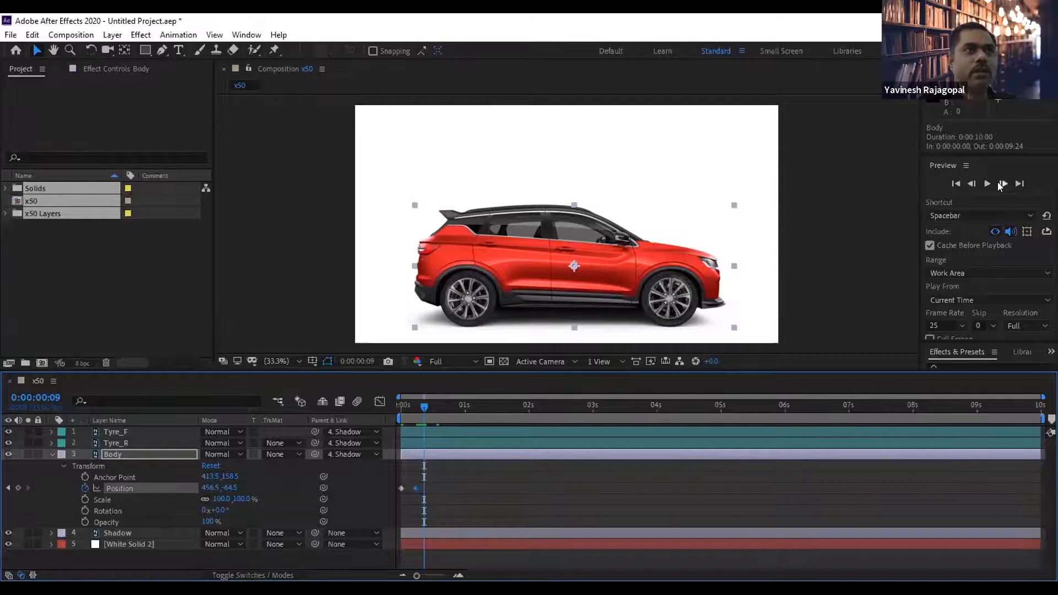
click(1002, 184)
click(1002, 184)
click(1002, 184)
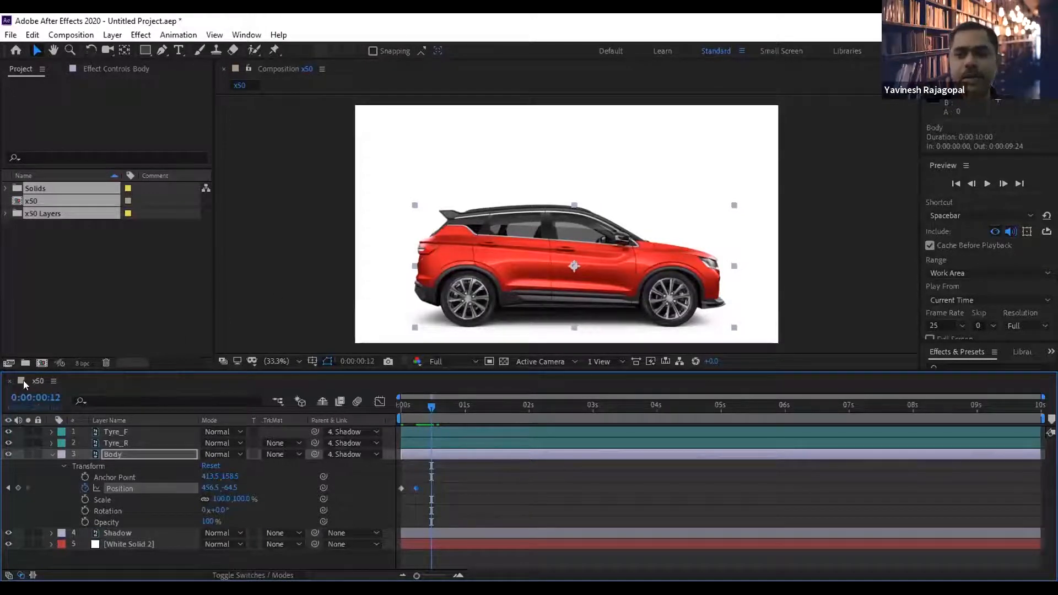
click(400, 488)
mouse_move(400, 492)
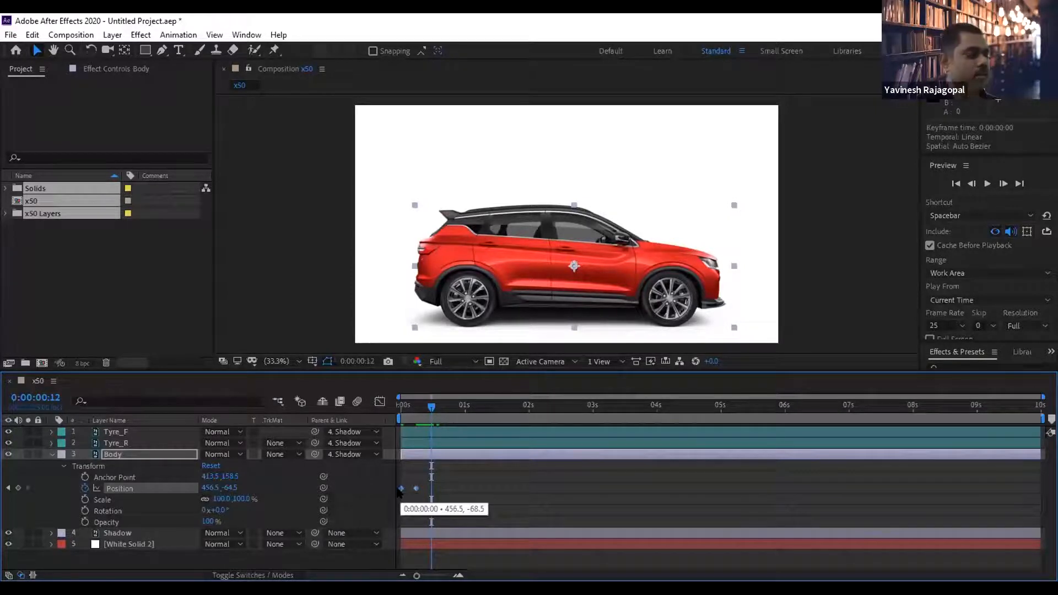
key(ctrl+c)
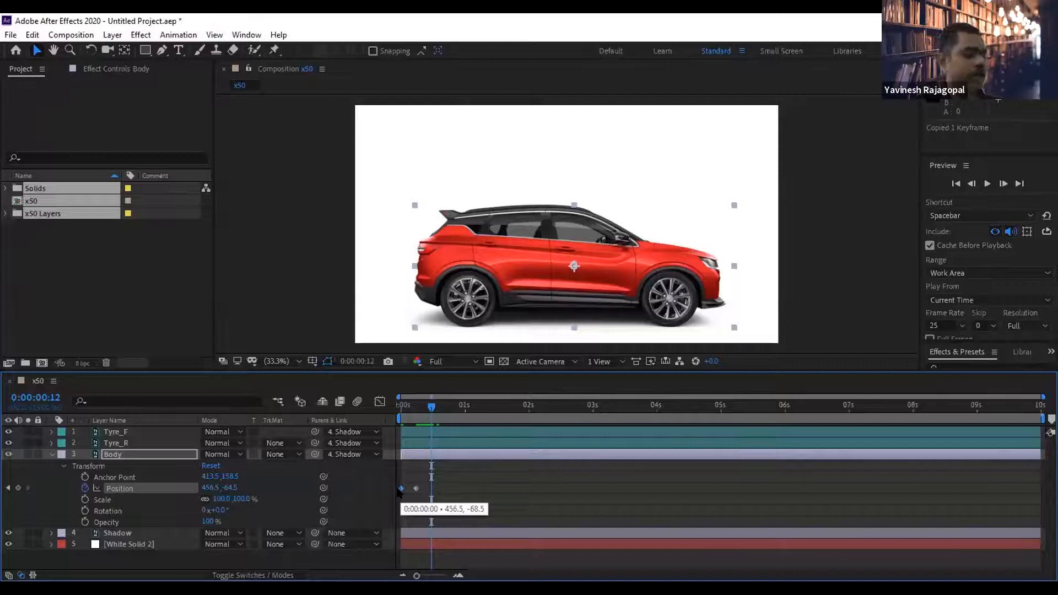
key(ctrl+v)
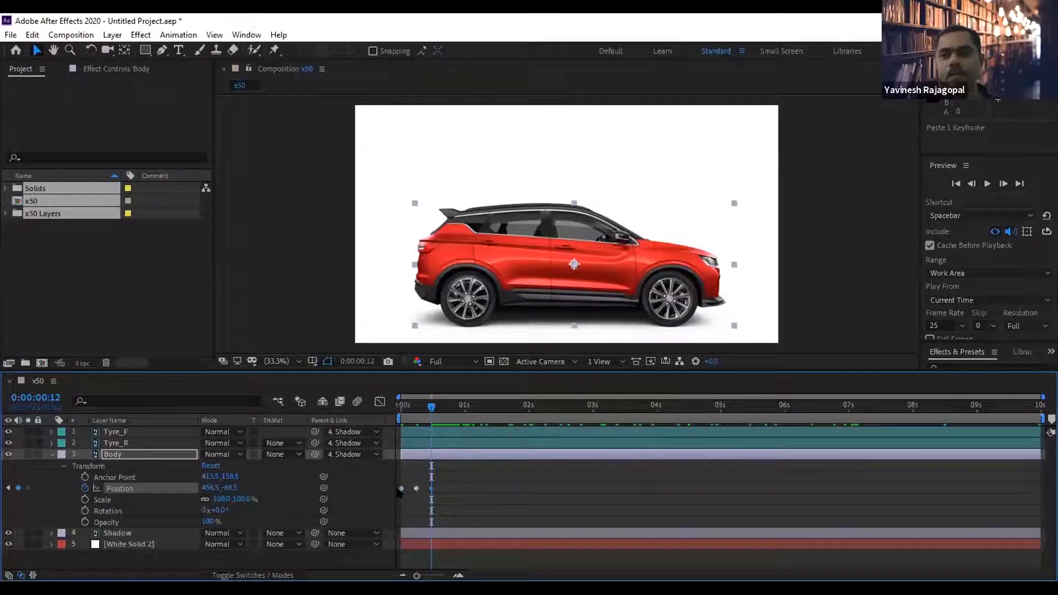
Copy the Body layer's three Position keyframes and paste them at 0:00:00:12.
drag(424, 407, 385, 408)
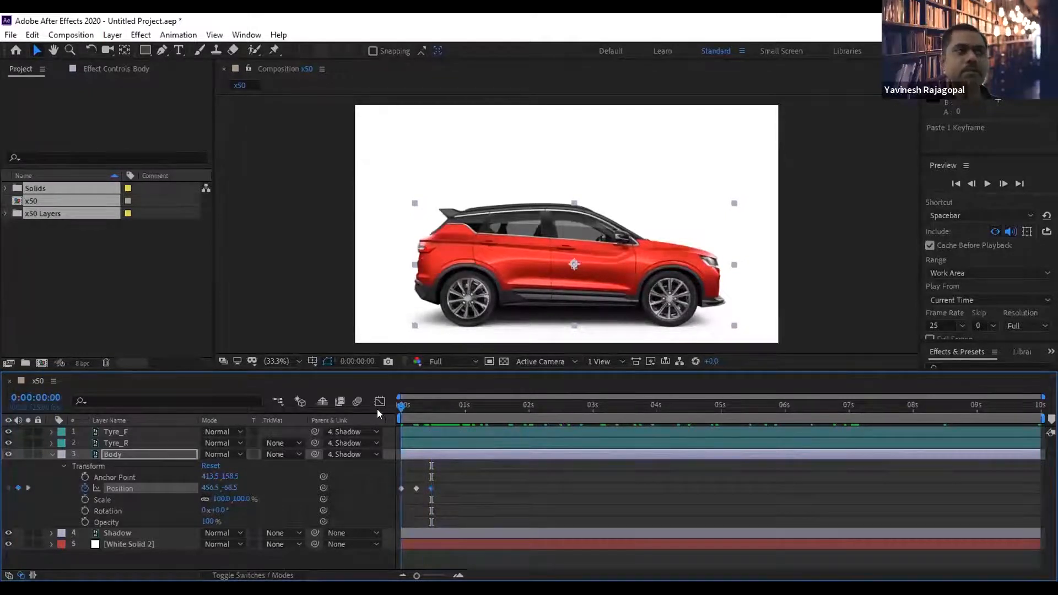
drag(388, 411, 429, 421)
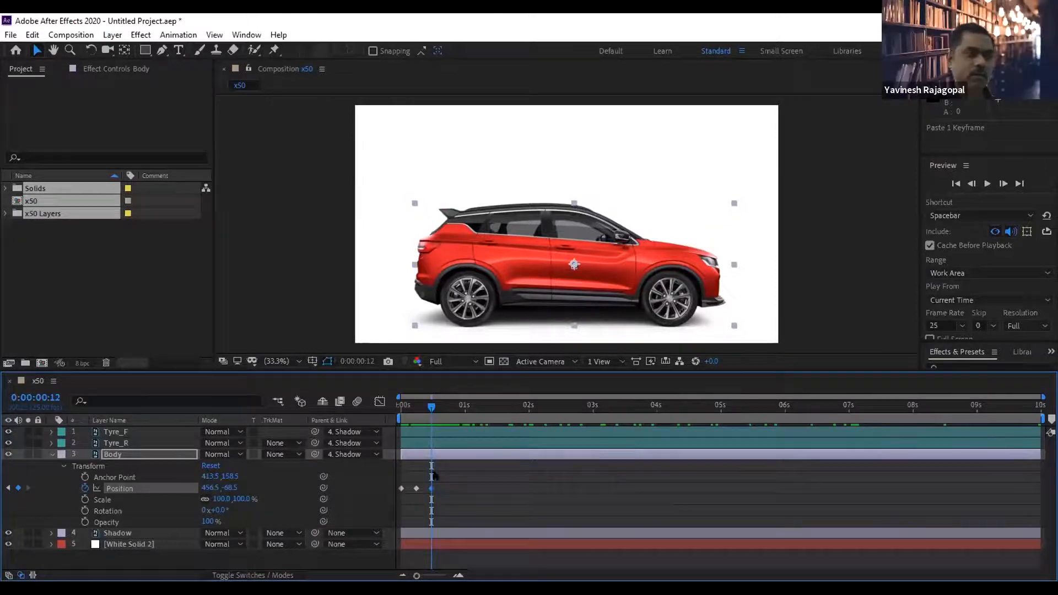
mouse_move(423, 404)
mouse_down()
mouse_move(390, 407)
mouse_move(427, 408)
mouse_up()
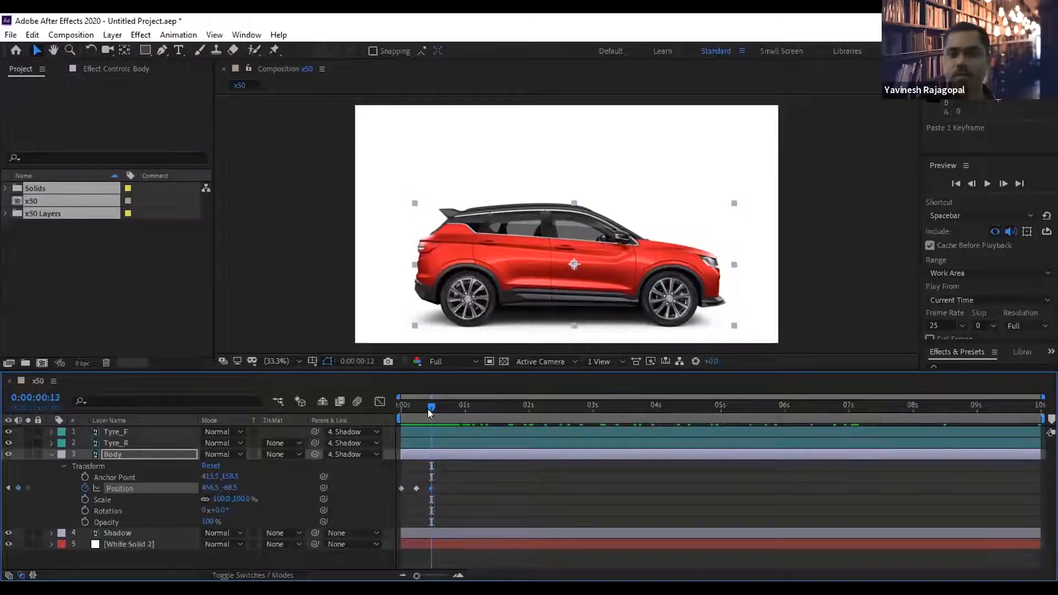
drag(457, 471, 373, 496)
key(ctrl+c)
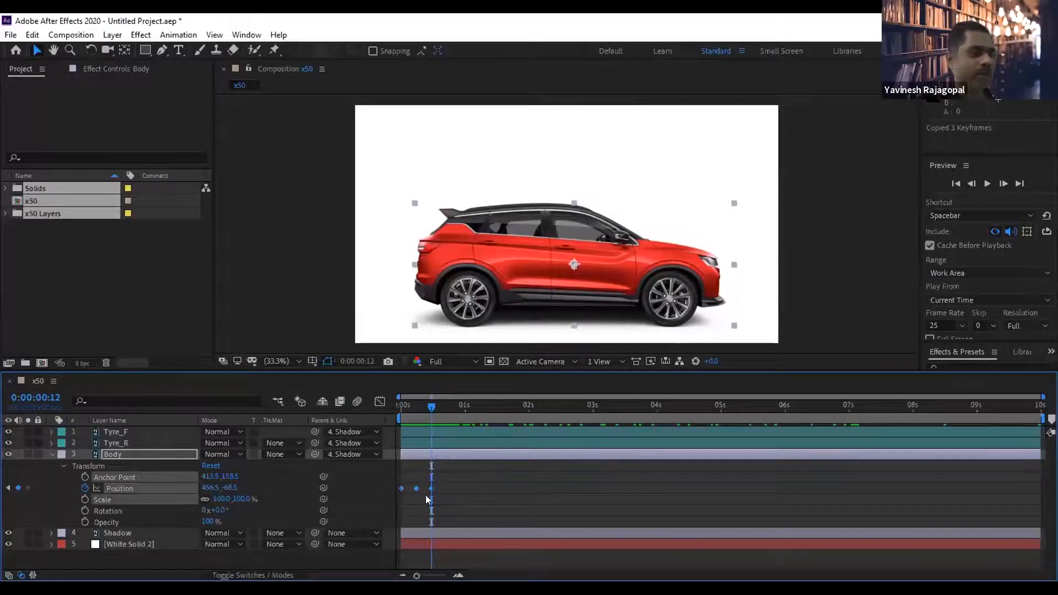
key(ctrl+v)
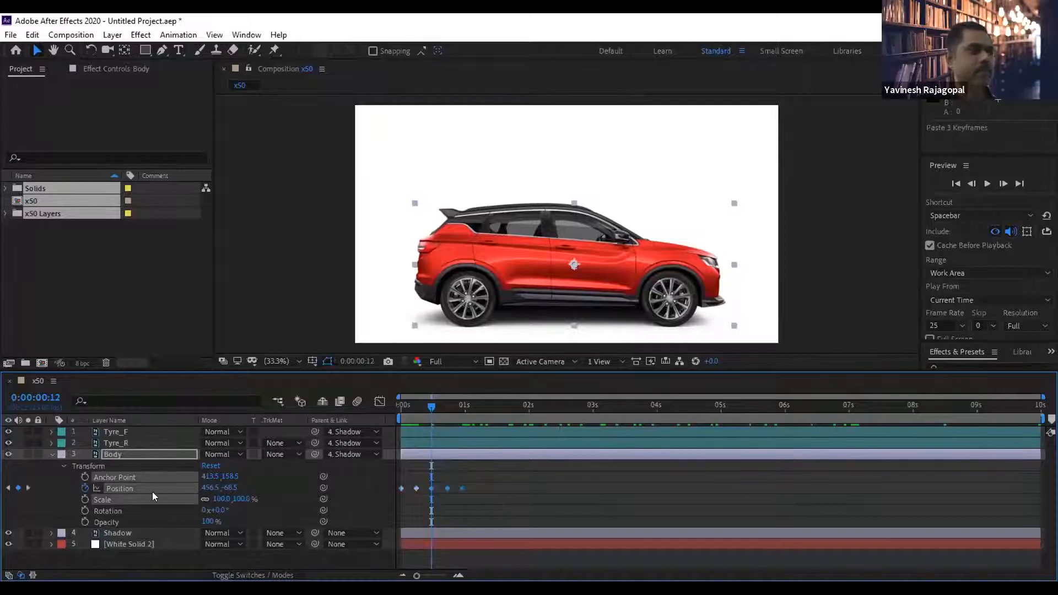
Copy the Body layer's five Position keyframes and paste them at the last keyframe, 0:00:00:24.
click(26, 487)
click(26, 487)
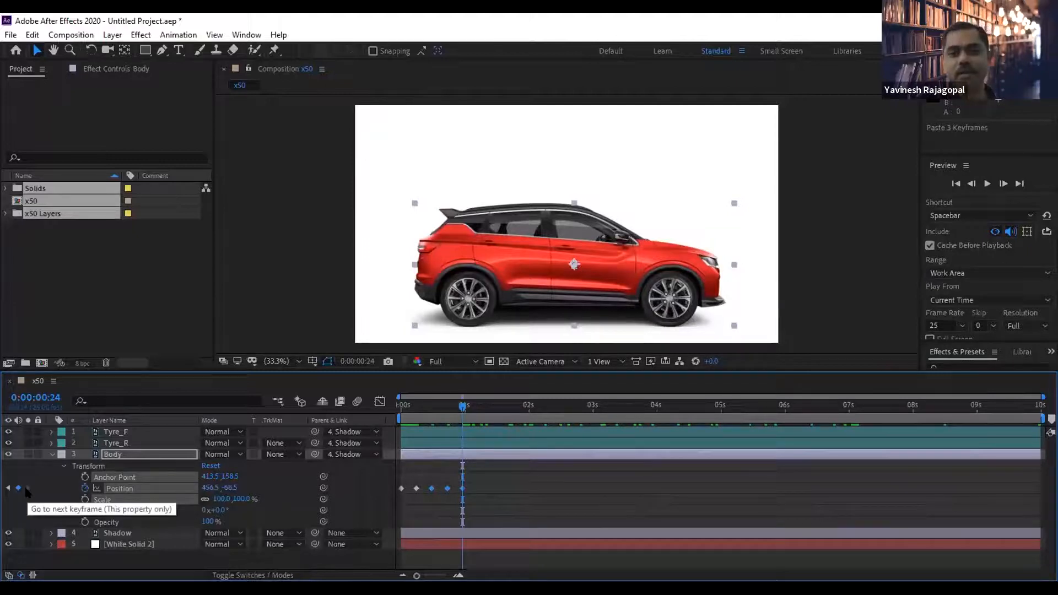
drag(493, 469, 361, 502)
key(ctrl+v)
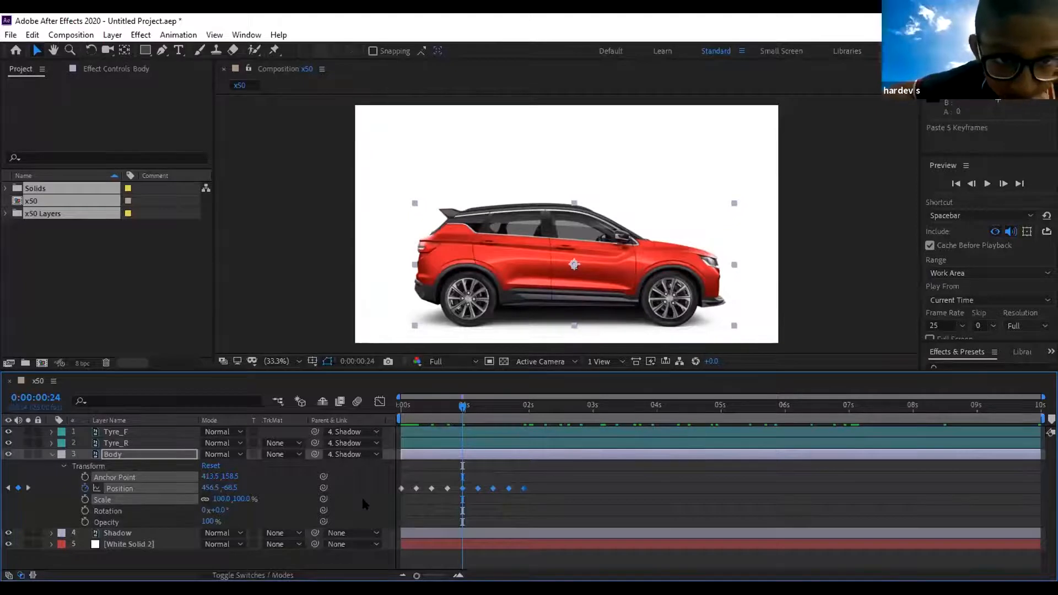
Delete all of the Body layer's Position keyframes and set a fresh Position keyframe at 0:00:00:00.
drag(556, 478, 393, 501)
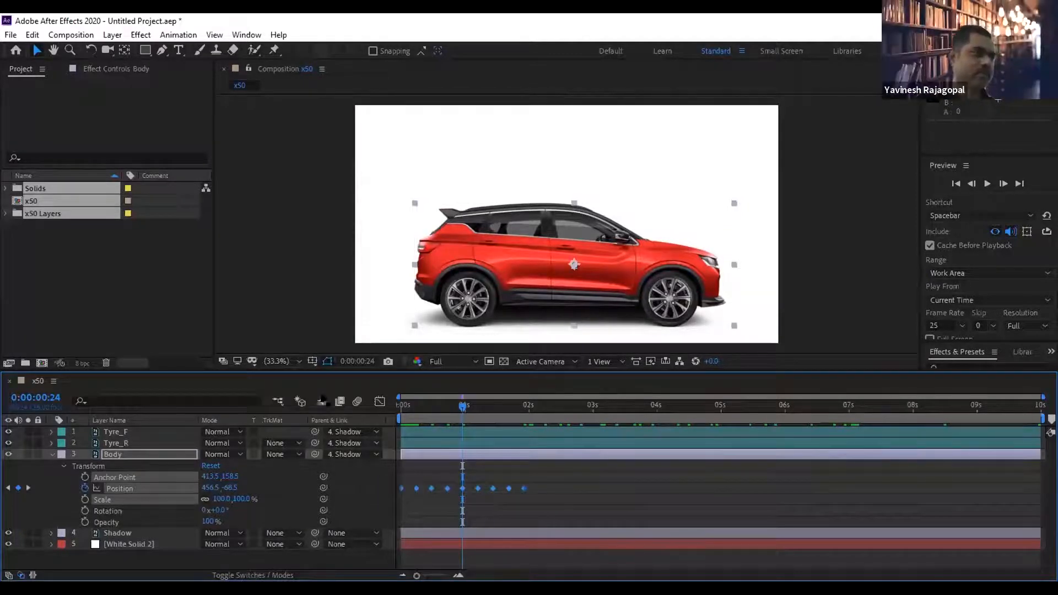
key(Home)
key(Delete)
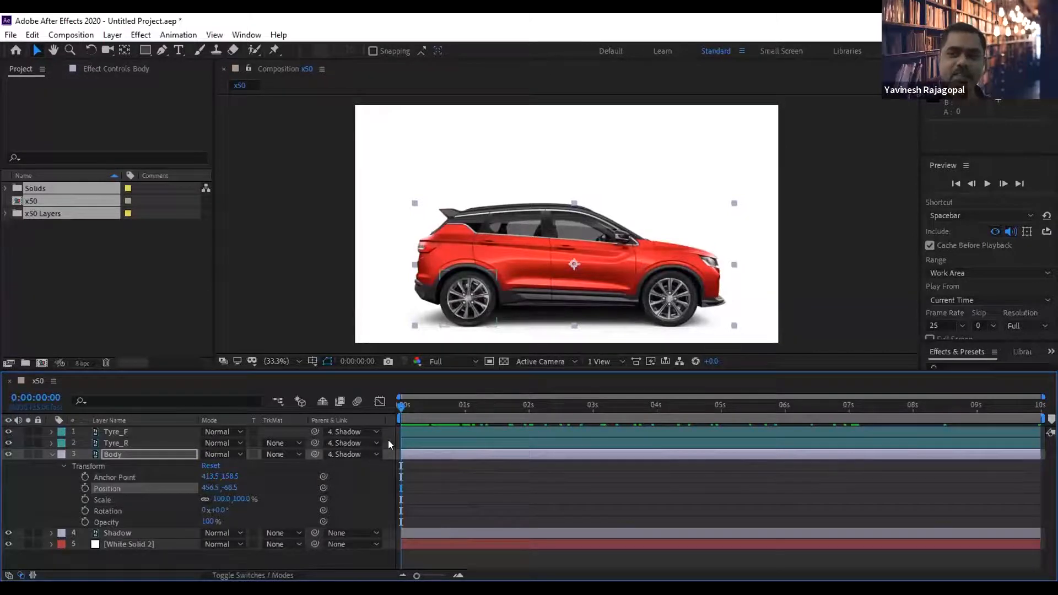
click(81, 487)
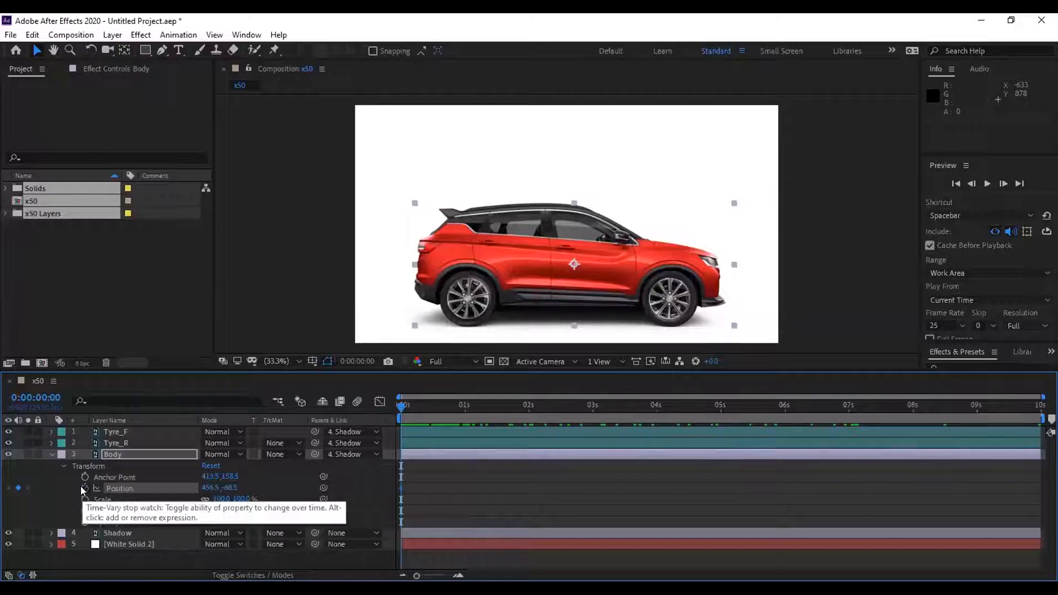
Advance six frames to 0:00:00:06 and set the Body layer's Y position to -62.5.
key(Page_Down)
key(Page_Down)
key(Page_Down)
key(Page_Down)
key(Page_Down)
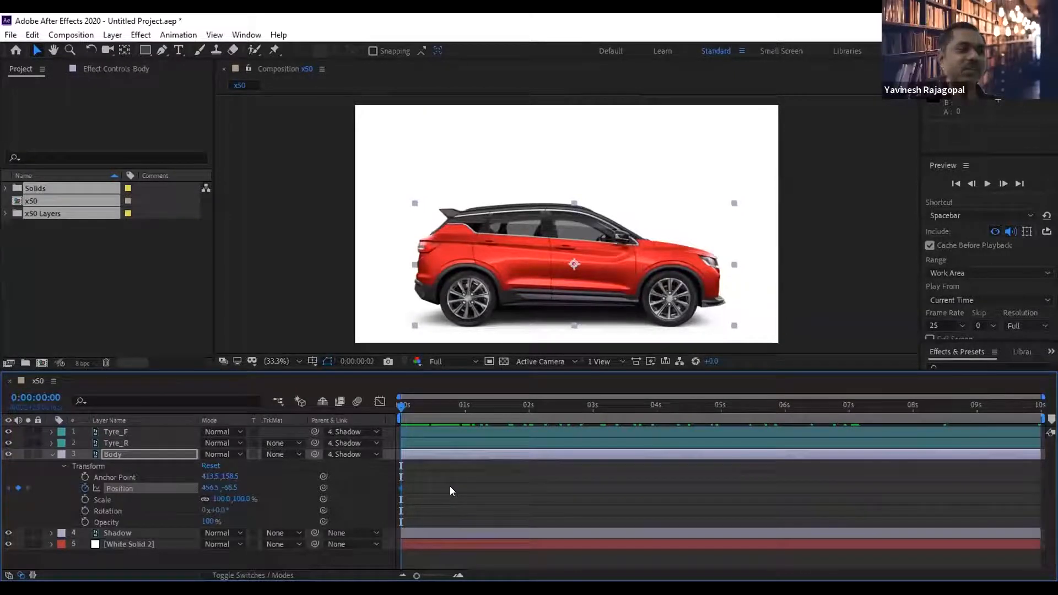
key(Page_Down)
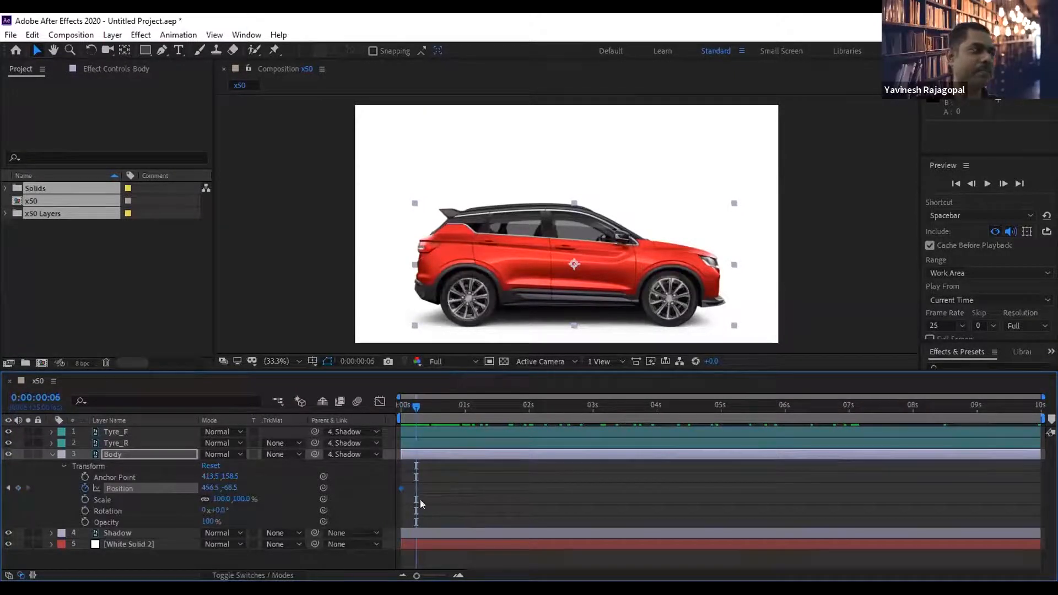
drag(232, 488, 233, 487)
Advance six frames to 0:00:00:12 and paste a copy of the Body layer's first Position keyframe there.
key(Page_Down)
key(Page_Down)
key(Page_Down)
key(Page_Down)
key(Page_Down)
key(Page_Down)
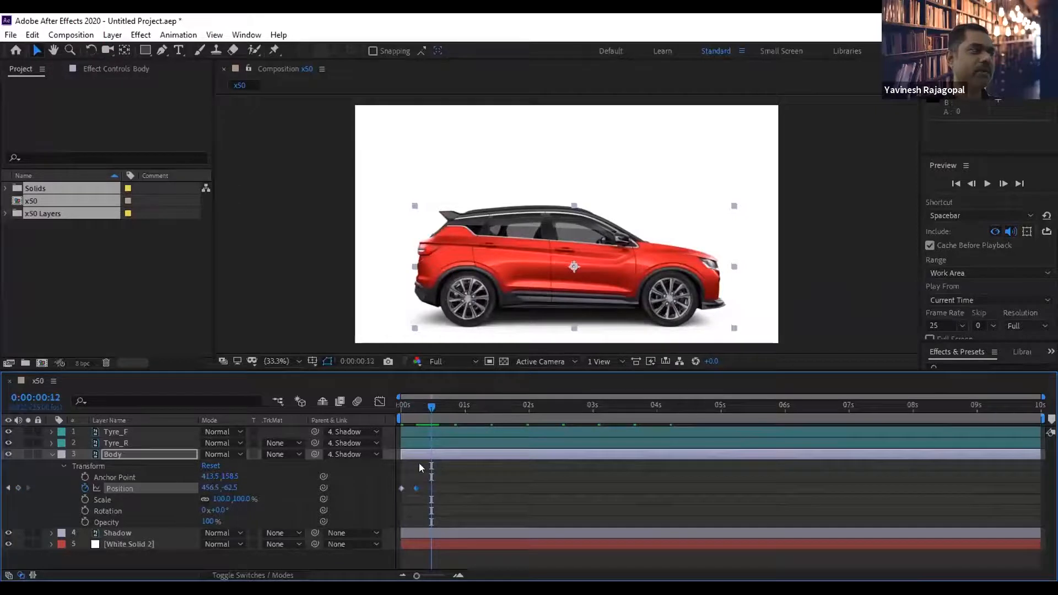
key(ctrl+c)
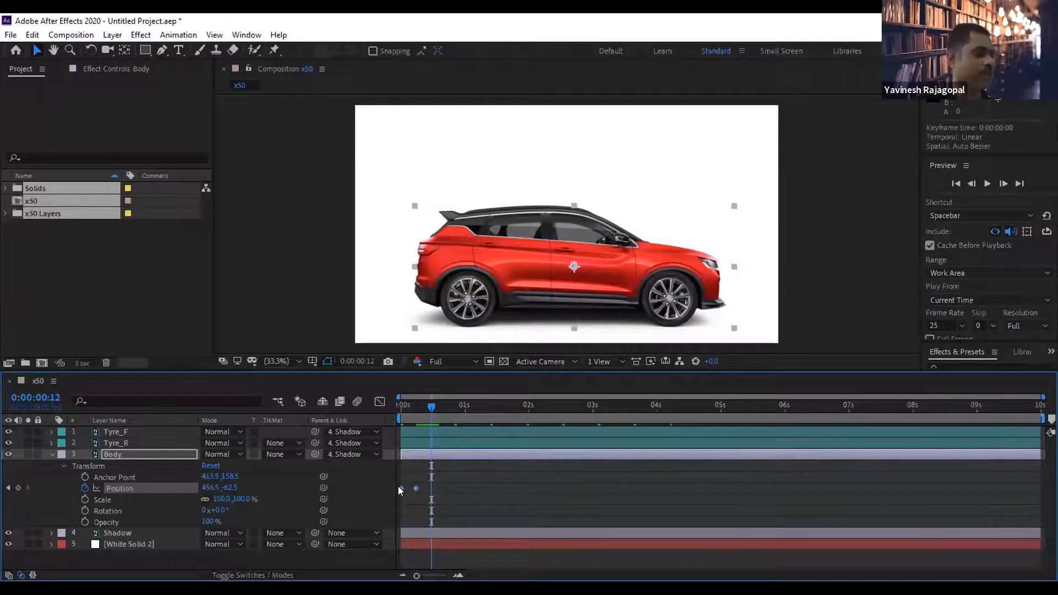
mouse_move(398, 485)
key(ctrl+v)
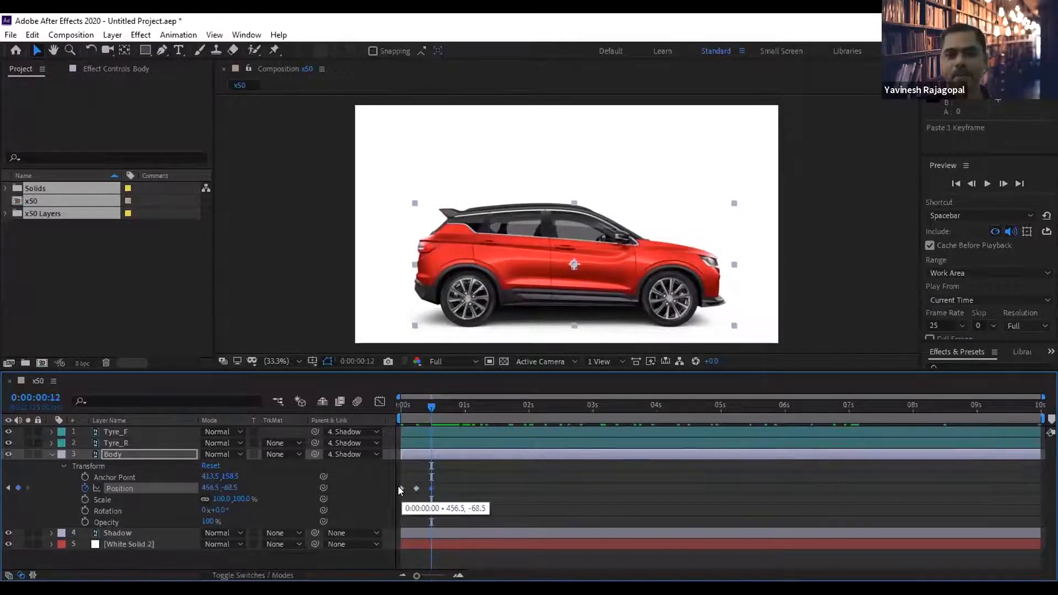
Copy the Body layer's three Position keyframes and paste them at 0:00:00:12.
drag(474, 472, 381, 506)
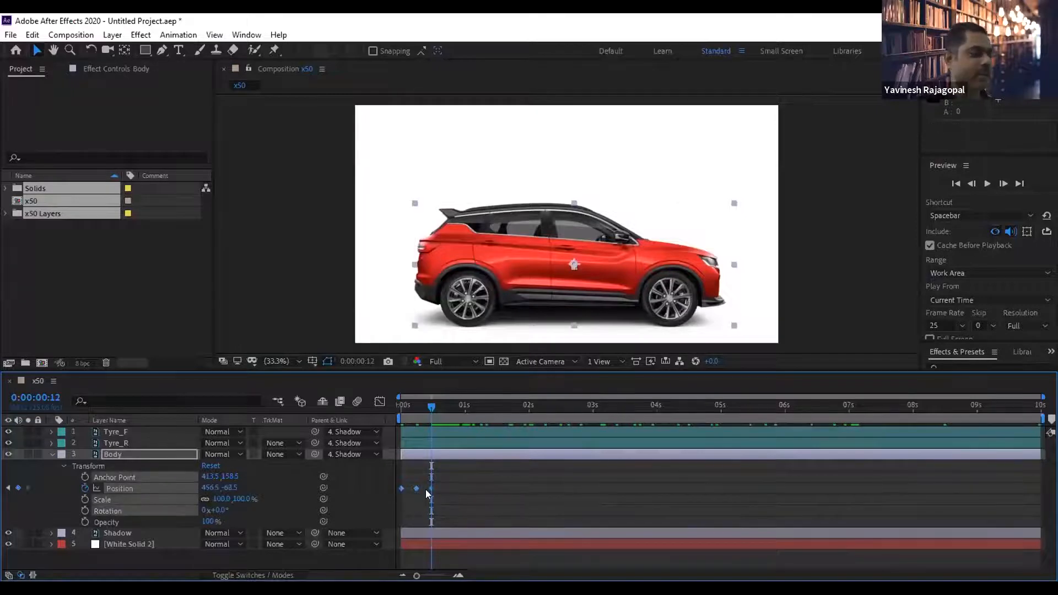
key(ctrl+c)
key(ctrl+v)
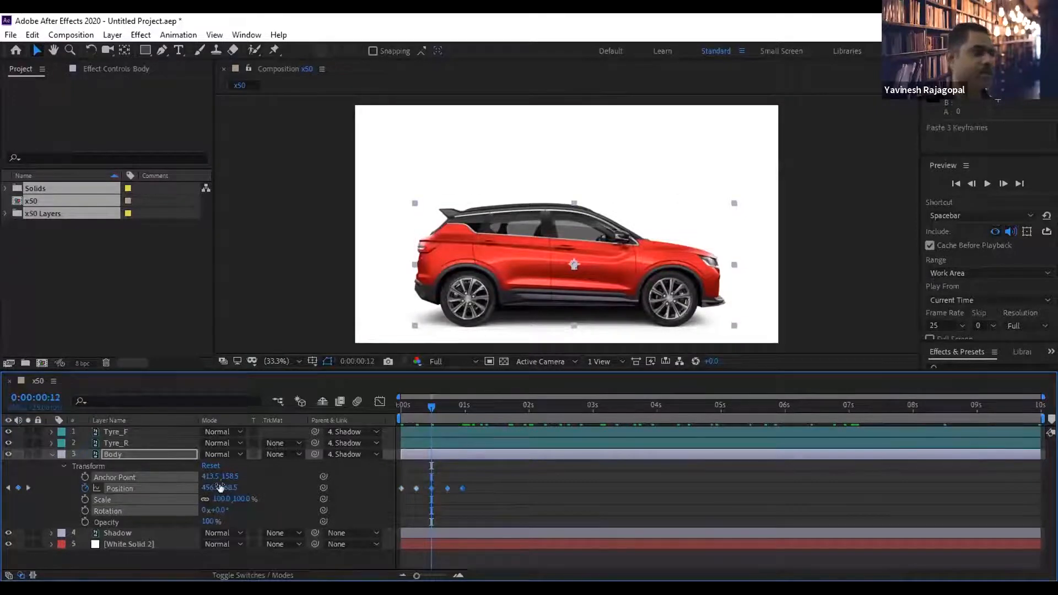
Copy the Body layer's five Position keyframes and paste them at the last keyframe, 0:00:00:24.
double_click(25, 484)
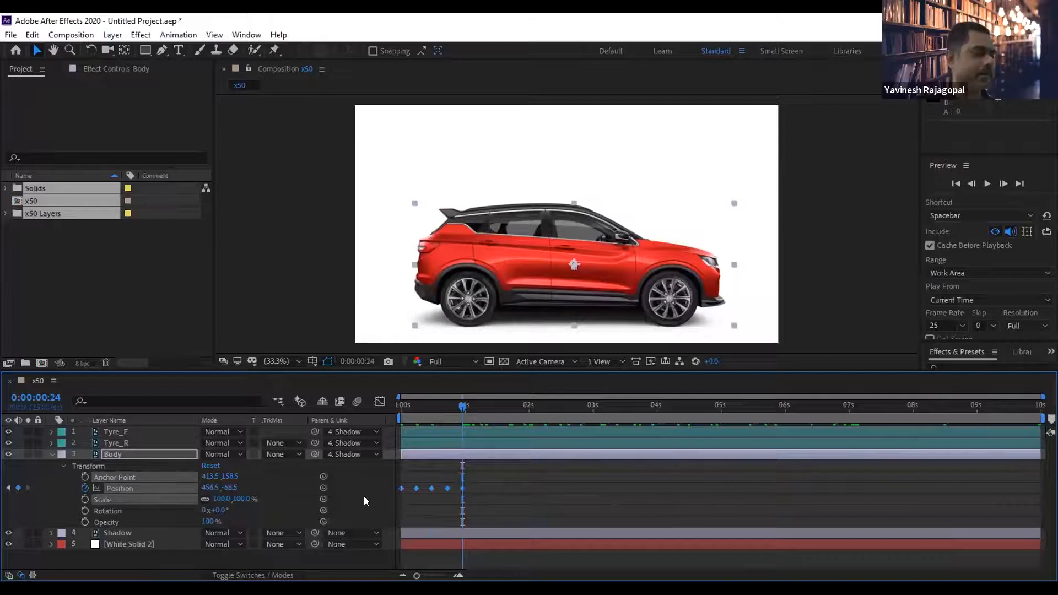
drag(586, 492, 353, 510)
key(ctrl+c)
key(ctrl+v)
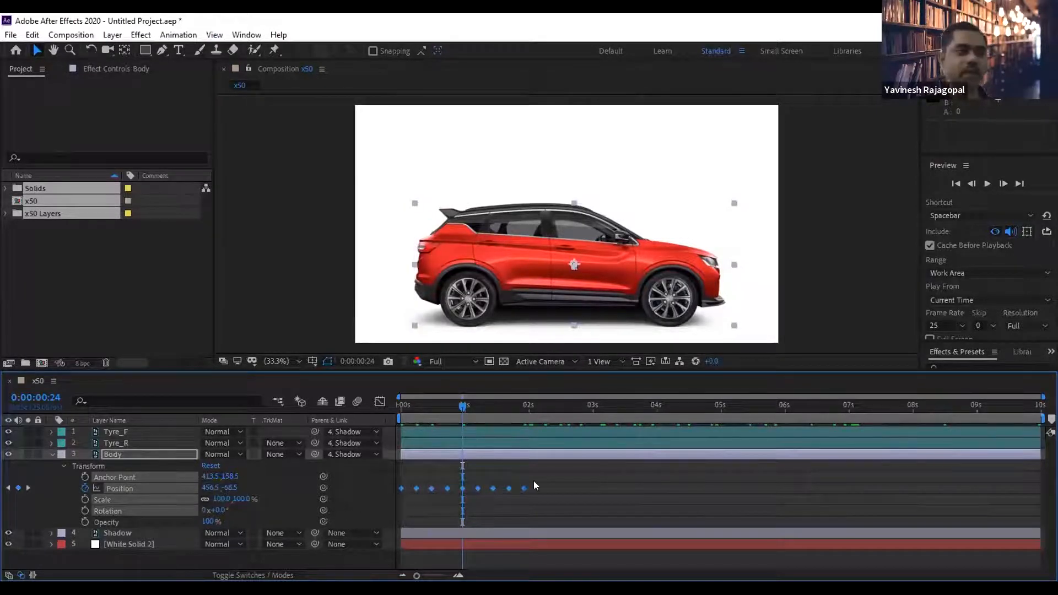
Copy the Body layer's nine Position keyframes and paste them at the last keyframe, 0:00:01:23.
click(28, 488)
click(29, 487)
click(28, 487)
click(29, 488)
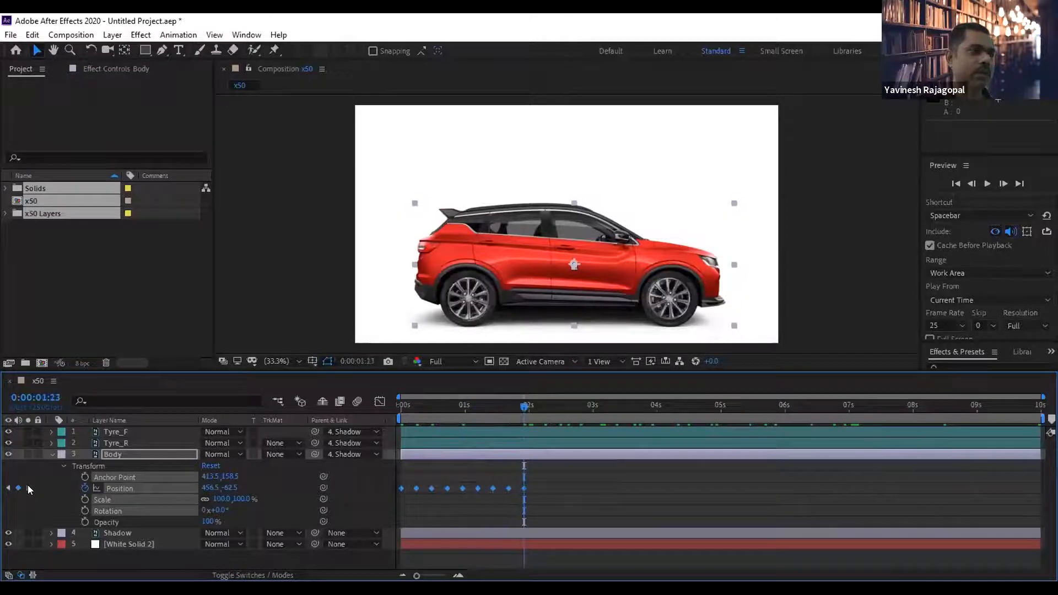
drag(555, 479, 362, 518)
key(ctrl+v)
Copy the Body layer's 17 Position keyframes and paste them at the last keyframe, 0:00:03:21.
click(618, 405)
click(645, 406)
click(28, 488)
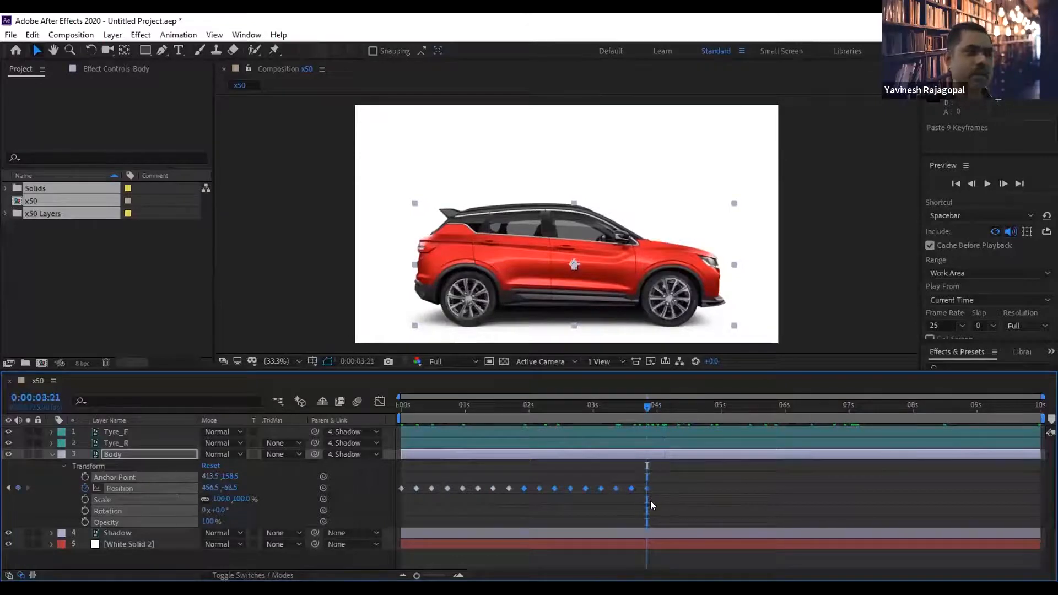
drag(688, 471, 345, 506)
key(ctrl+c)
key(ctrl+v)
Move the current time to the Body layer's last Position keyframe at 0:00:07:17 and clear the keyframe selection.
click(917, 405)
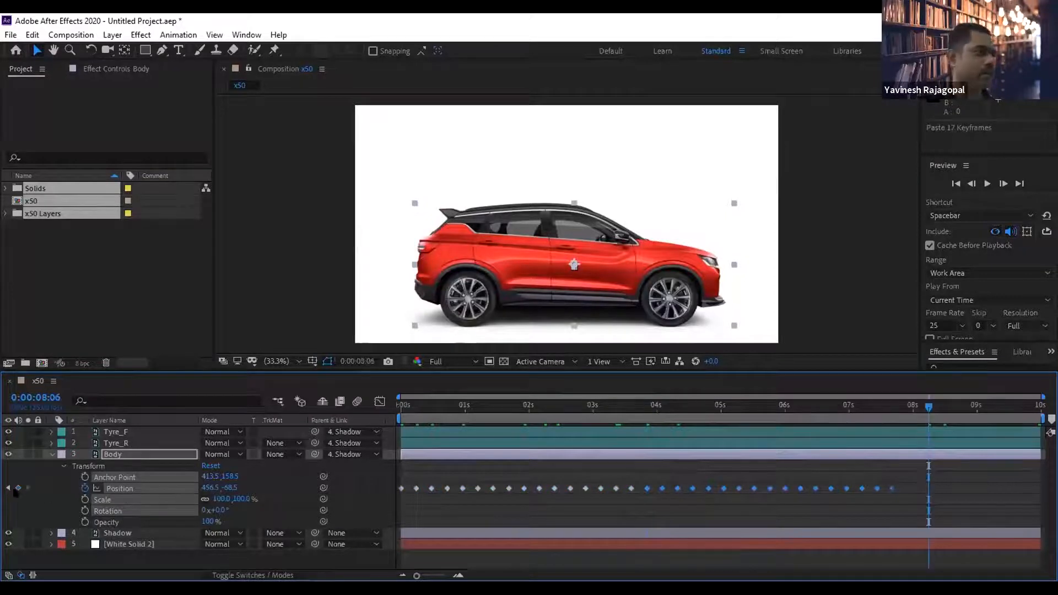
click(7, 487)
drag(945, 479, 976, 491)
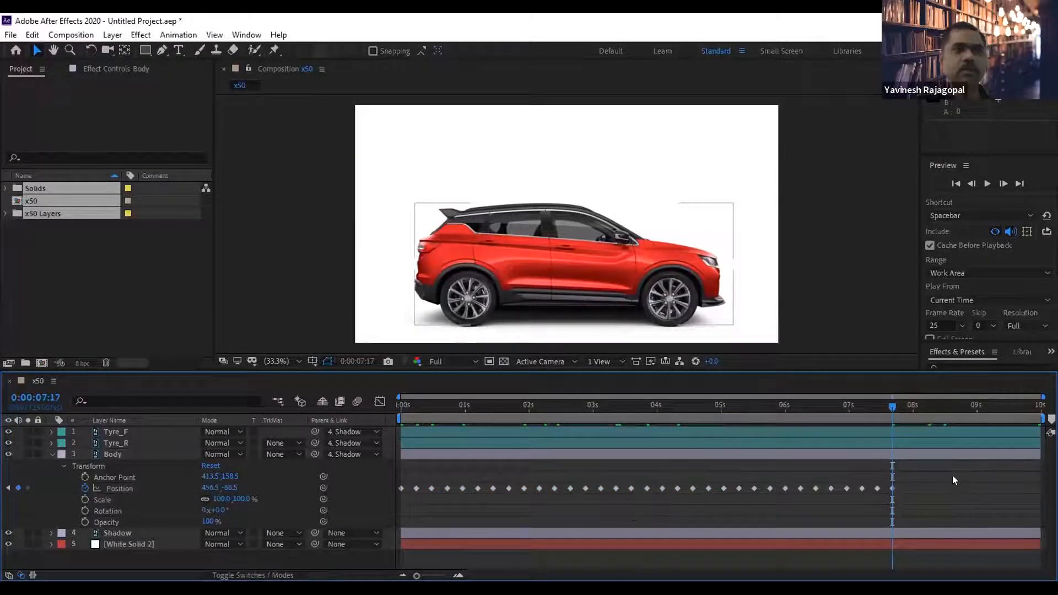
Copy all of the Body layer's Position keyframes and paste them at 0:00:07:17 to fill the rest of the timeline.
drag(916, 479, 334, 517)
key(ctrl+c)
key(ctrl+v)
Preview the x50 composition to check the car body's repeated movement.
click(987, 184)
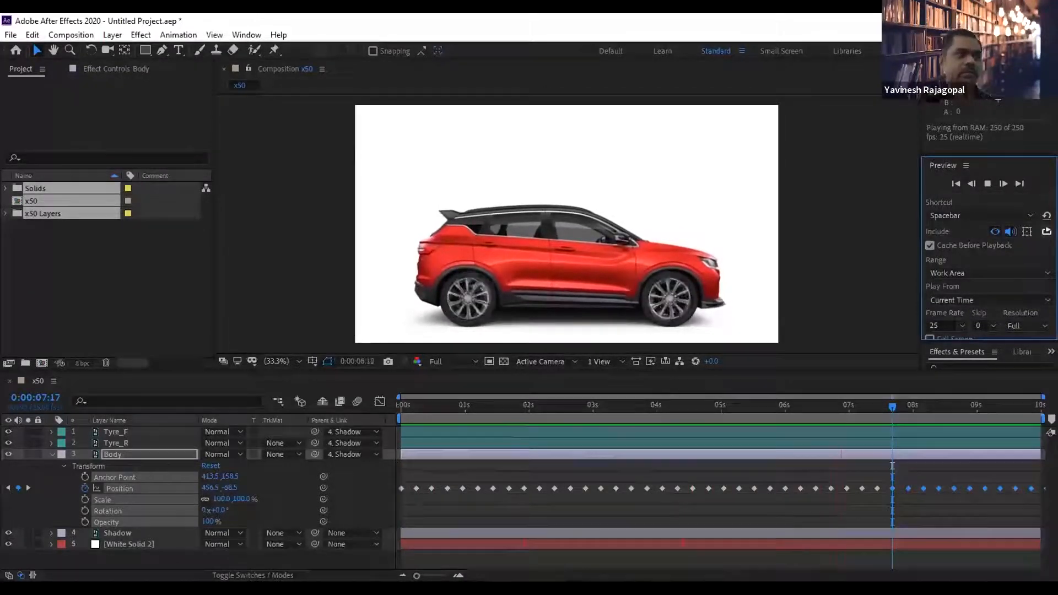
click(987, 184)
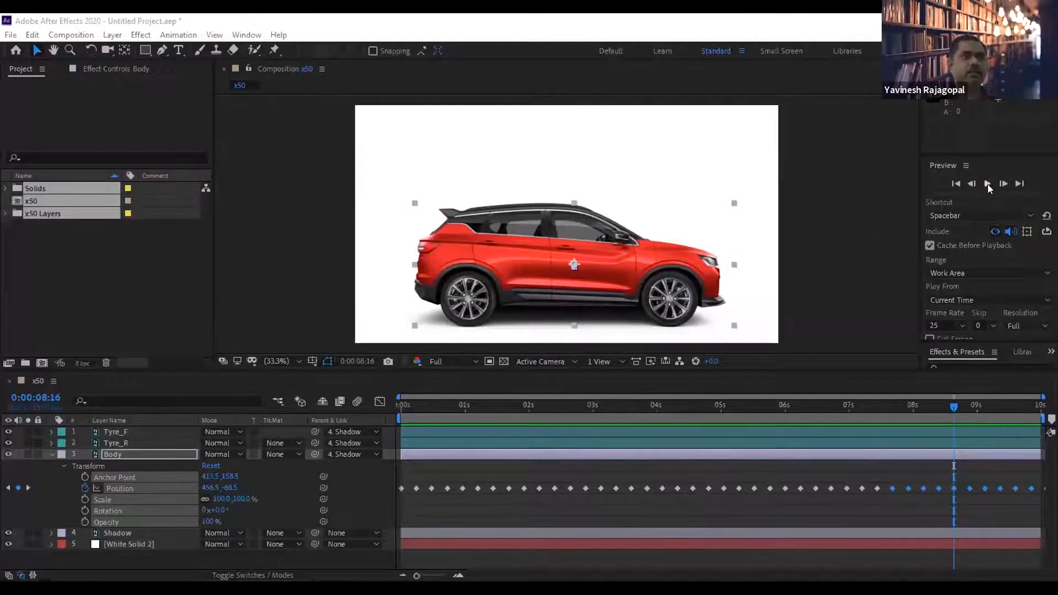
click(987, 184)
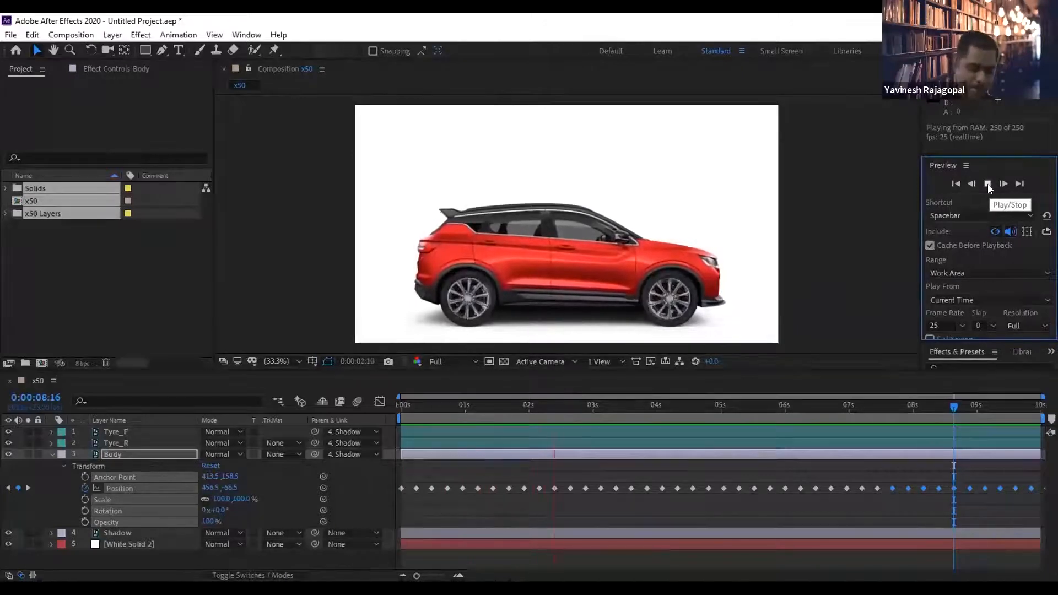
double_click(987, 184)
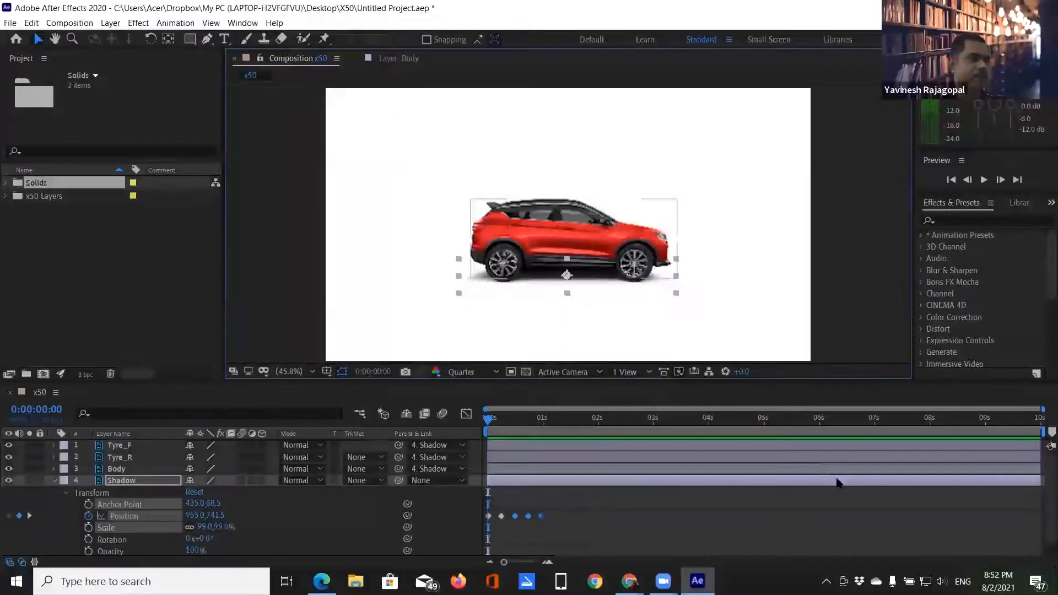
Set the computer's speaker volume to 56.
click(940, 581)
drag(877, 550, 944, 549)
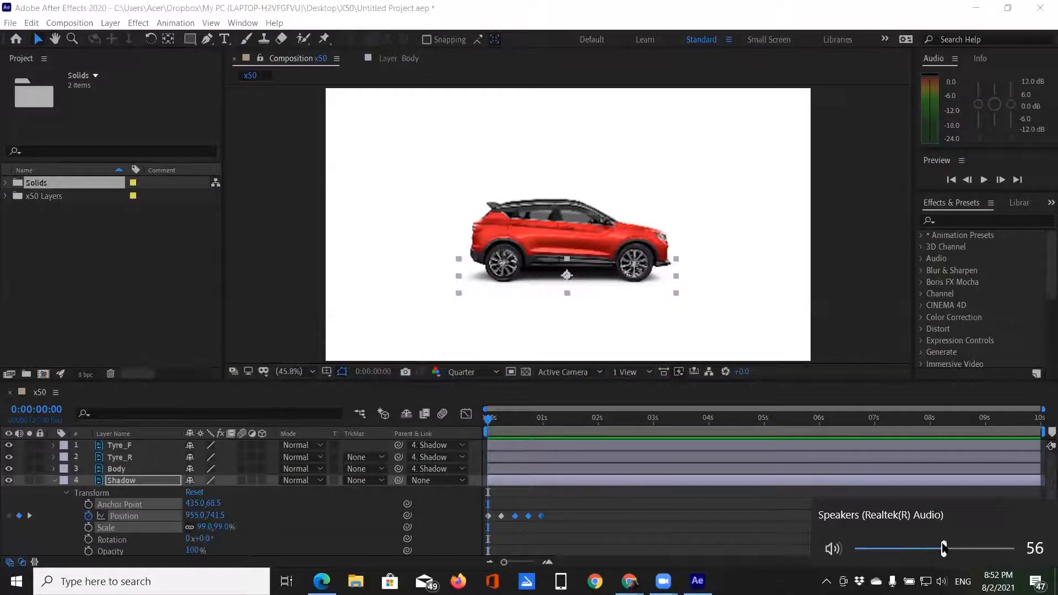
Step through the Shadow layer's Position keyframes up to the last one at 0:00:00:24.
click(501, 517)
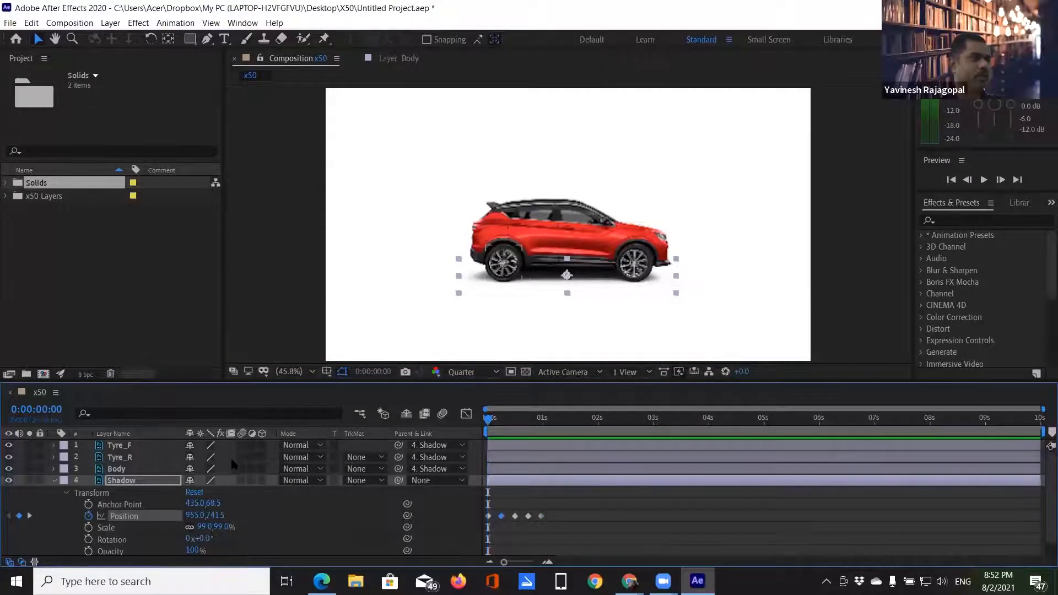
click(29, 516)
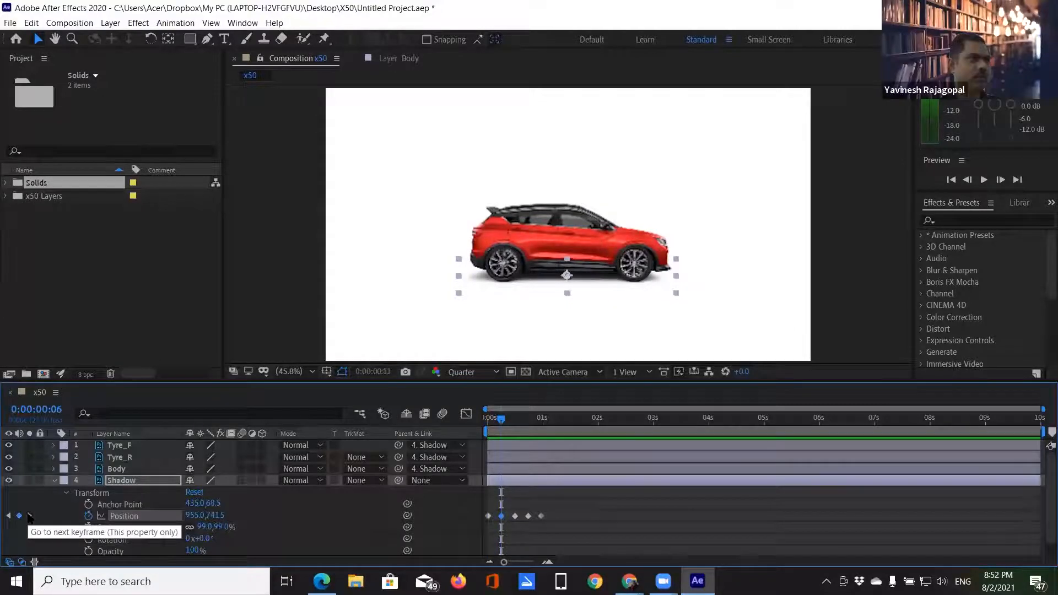
click(29, 516)
click(29, 516)
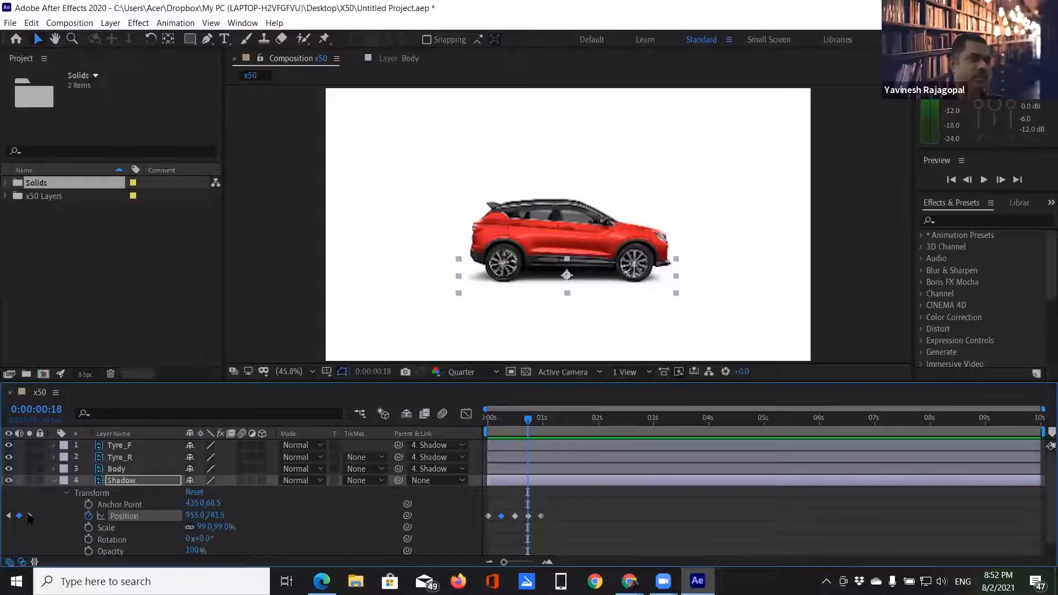
click(30, 516)
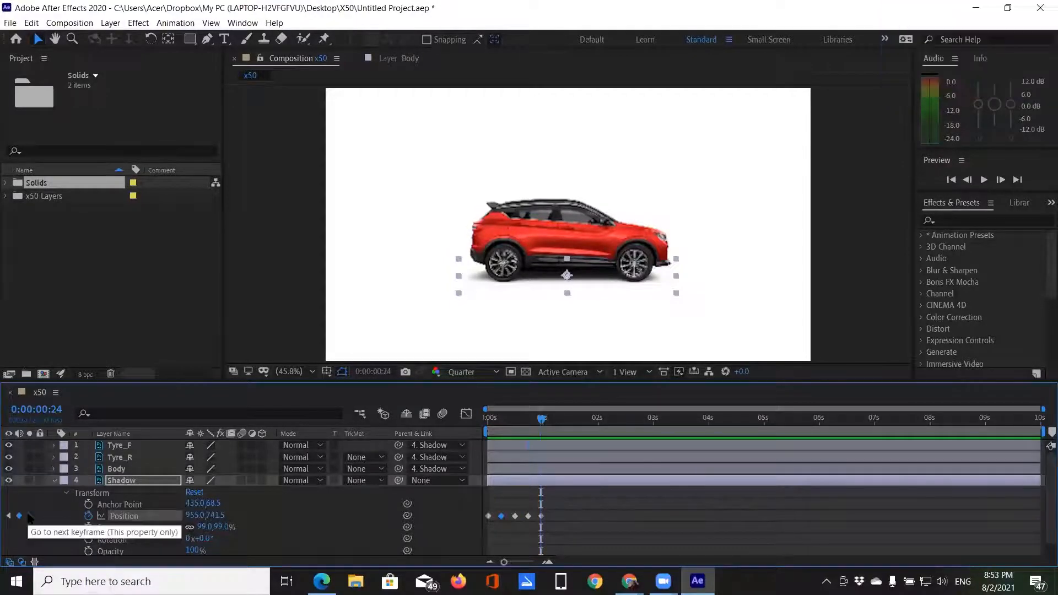
Delete the Shadow layer's last two Position keyframes and paste a copy of its first three at 0:00:00:12.
click(516, 517)
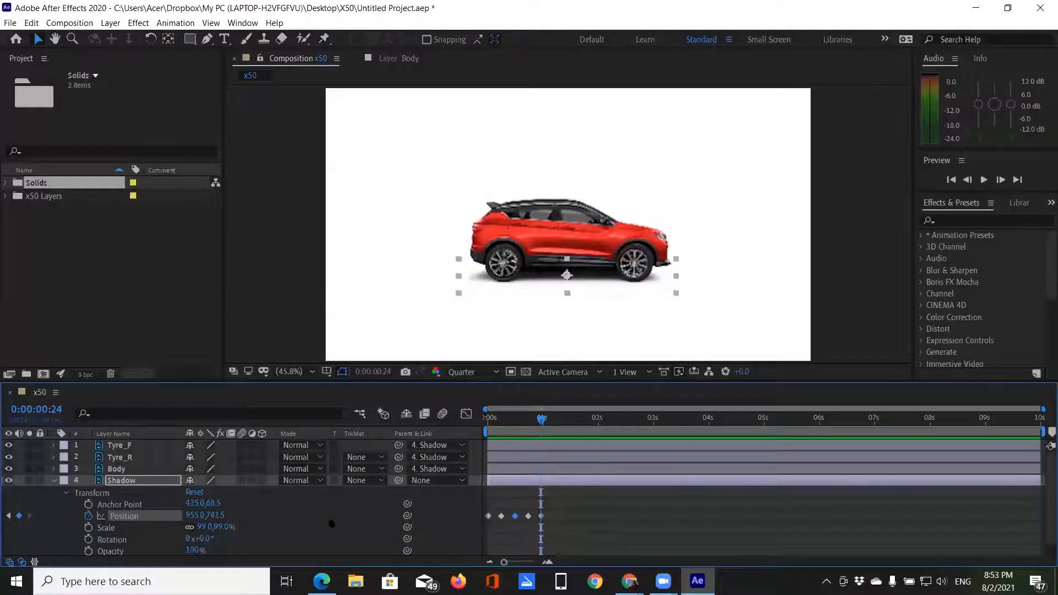
click(9, 516)
click(9, 516)
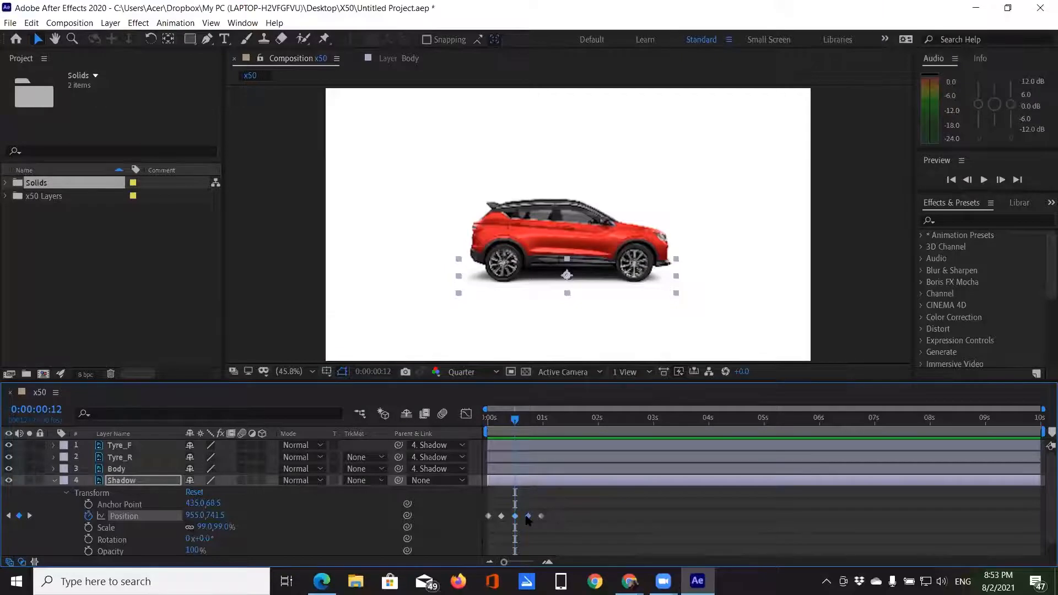
drag(524, 503, 551, 532)
key(Delete)
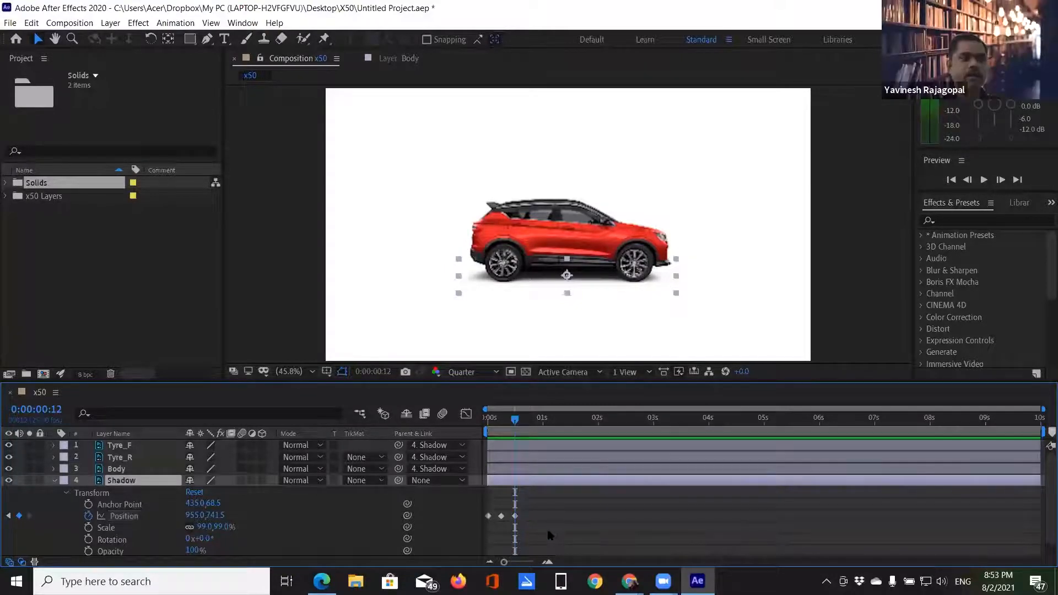
drag(469, 504, 521, 526)
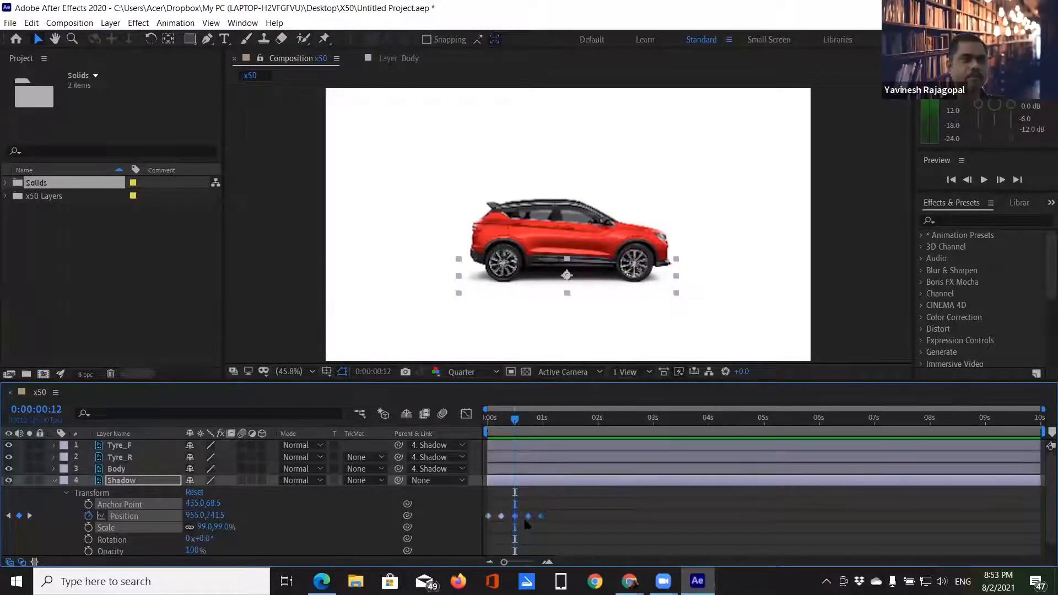
Copy the Shadow layer's five Position keyframes and paste them at 0:00:00:24.
click(30, 516)
click(30, 515)
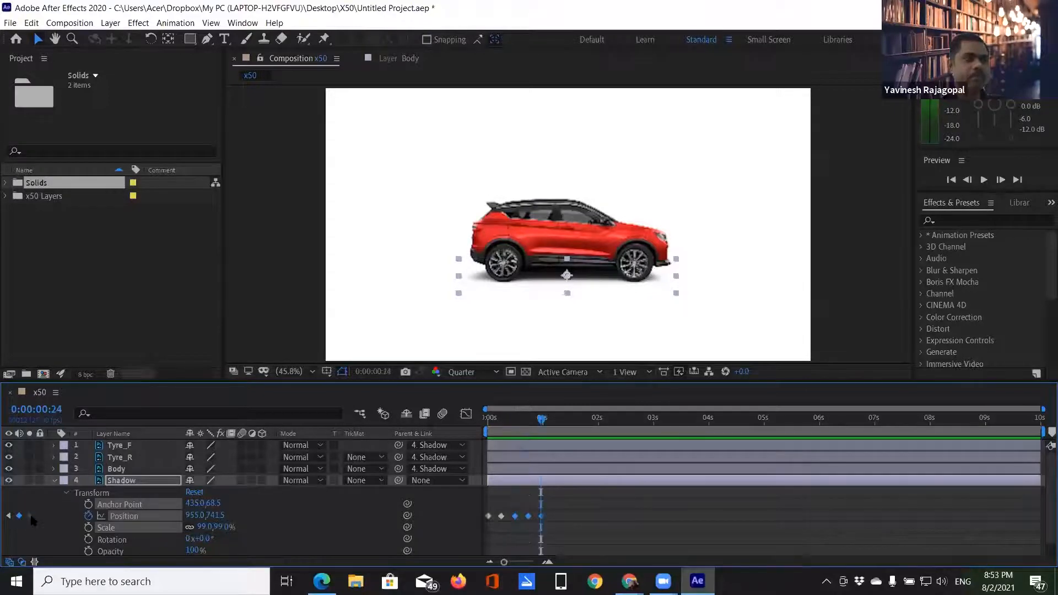
drag(474, 504, 568, 527)
key(ctrl+c)
key(ctrl+v)
Copy all the Shadow layer's Position keyframes and paste them at 0:00:01:23.
click(30, 515)
click(30, 516)
click(31, 516)
click(30, 515)
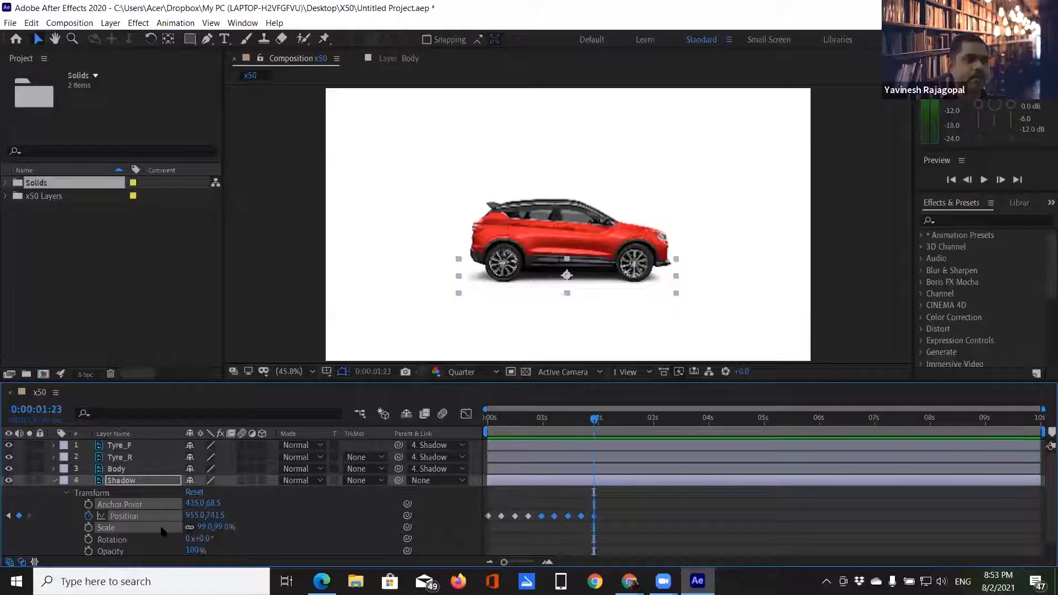
drag(472, 503, 611, 528)
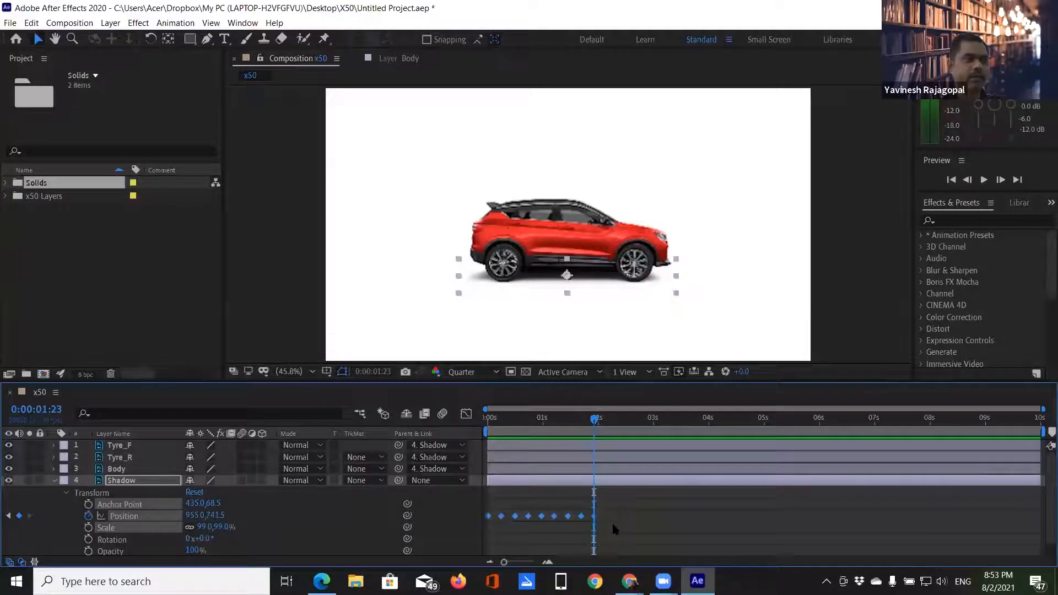
key(ctrl+c)
key(ctrl+v)
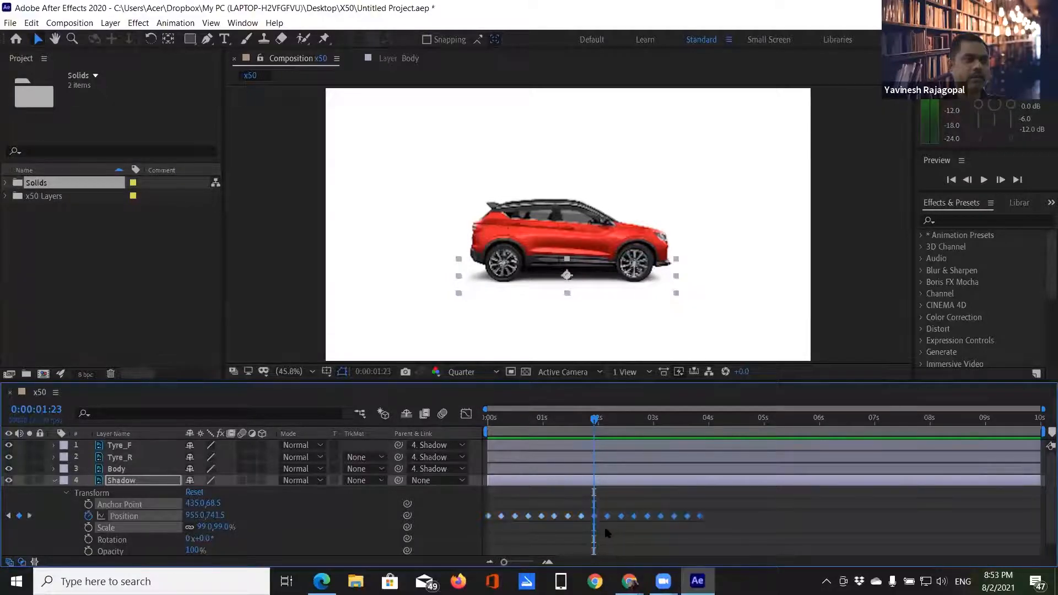
Paste a copy of the Shadow layer's whole Position keyframe run at 0:00:03:21 and return to the composition's start.
click(29, 515)
click(29, 516)
click(30, 515)
click(30, 516)
click(30, 516)
click(30, 516)
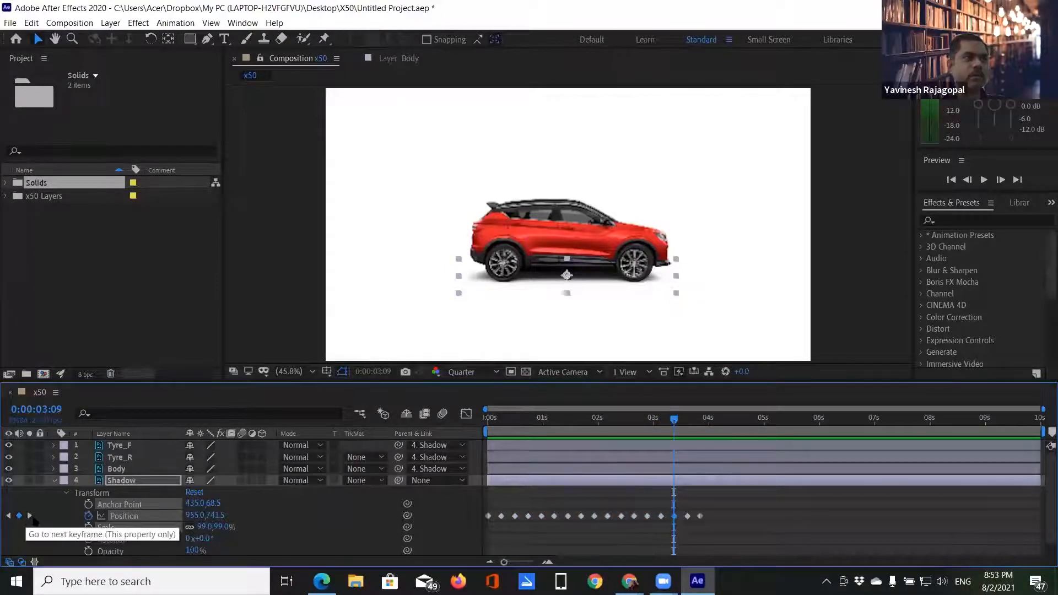
click(19, 516)
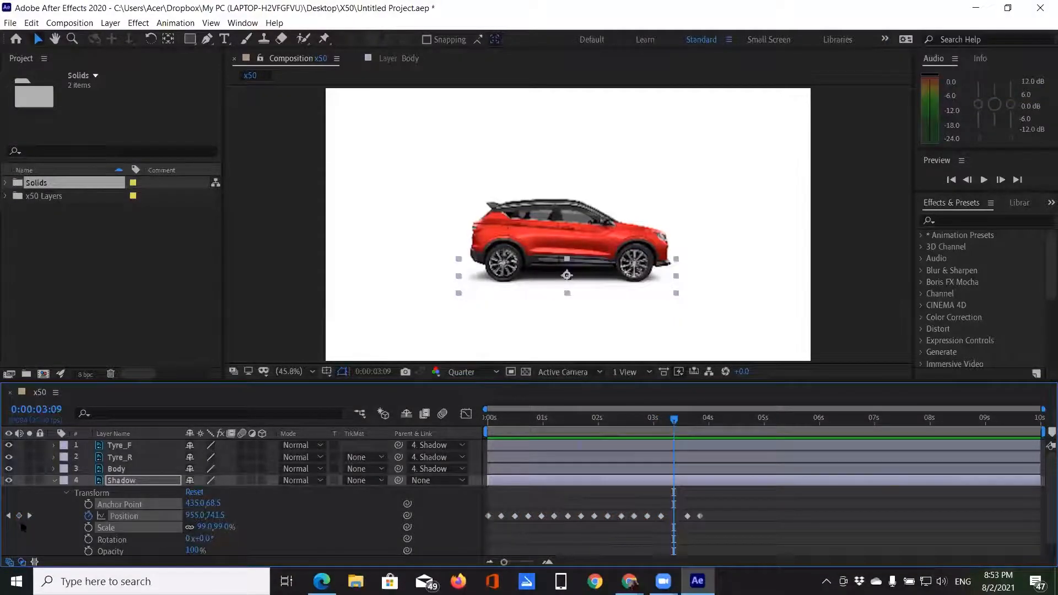
click(18, 515)
click(29, 517)
click(30, 516)
drag(470, 501, 721, 528)
key(ctrl+c)
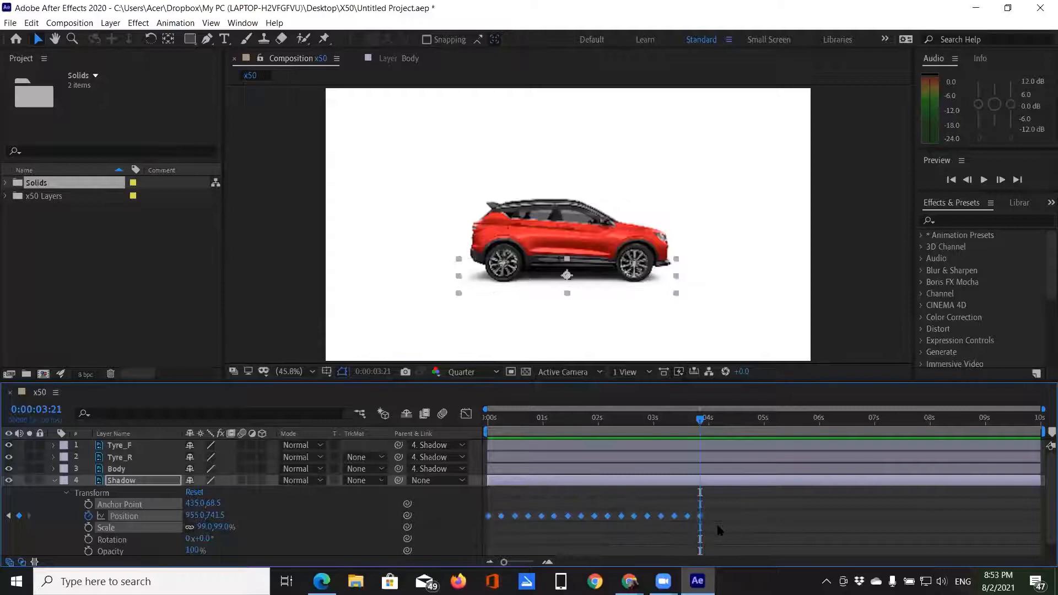
key(ctrl+v)
drag(700, 420, 484, 433)
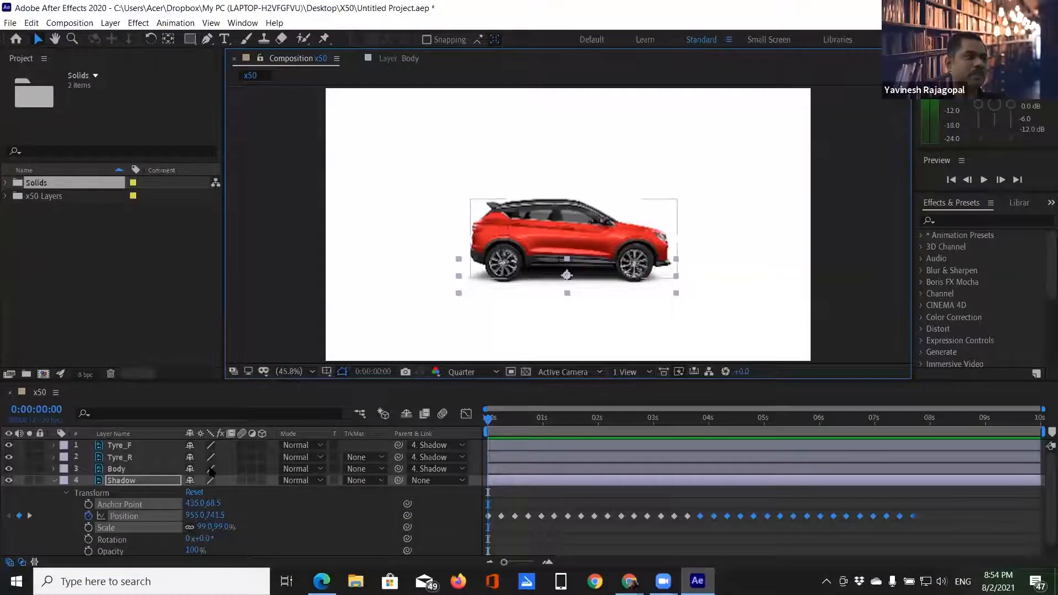
click(88, 516)
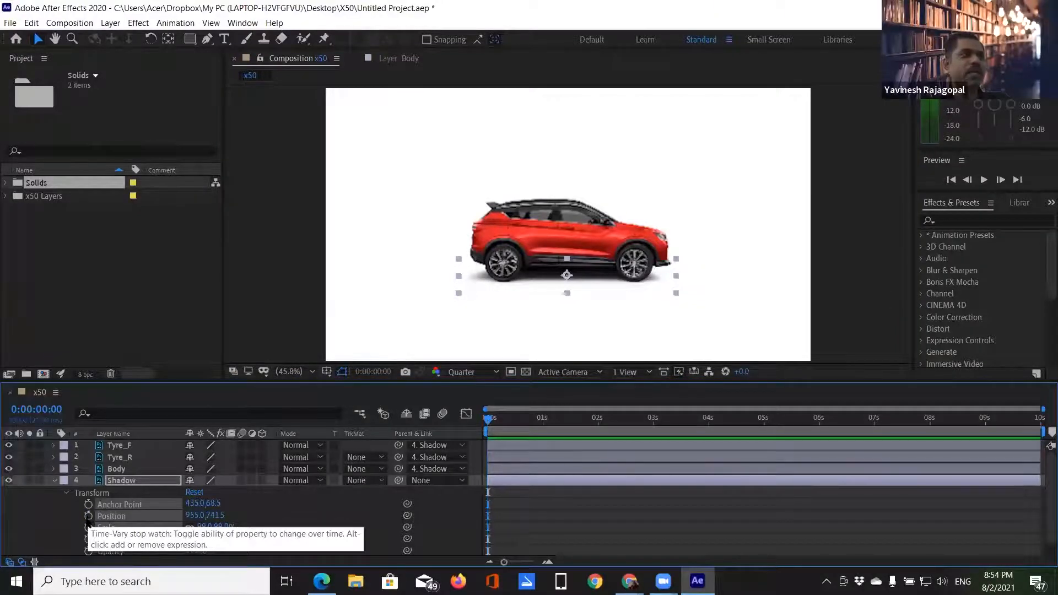
click(118, 473)
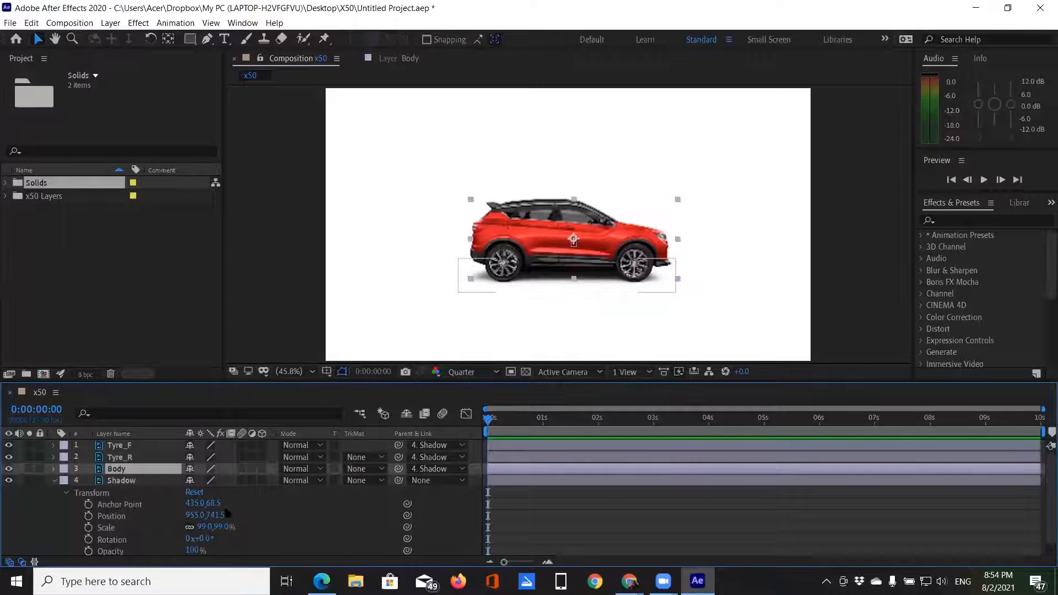
click(136, 477)
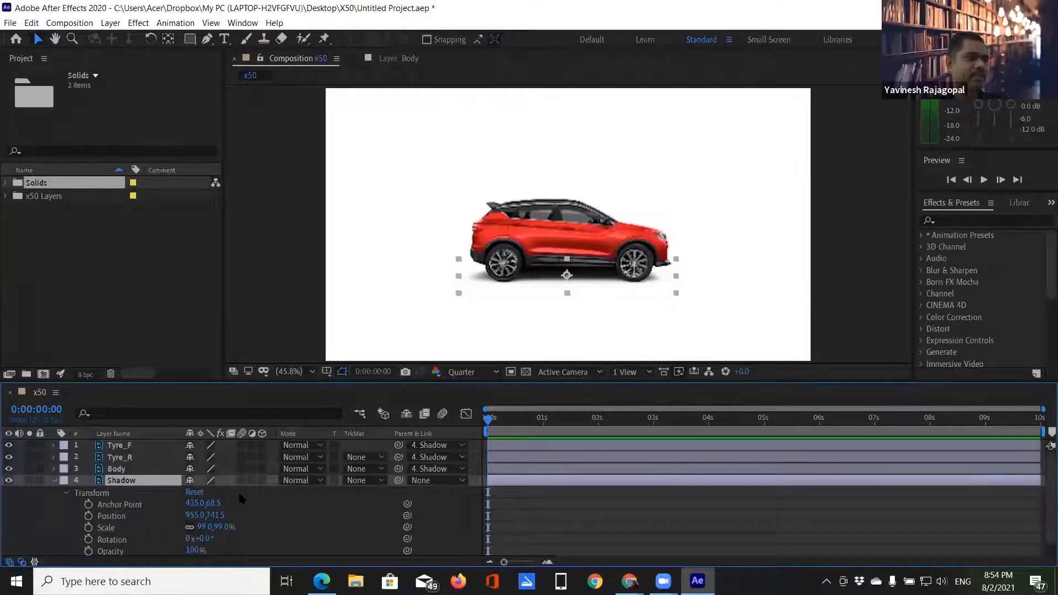
key(ctrl+v)
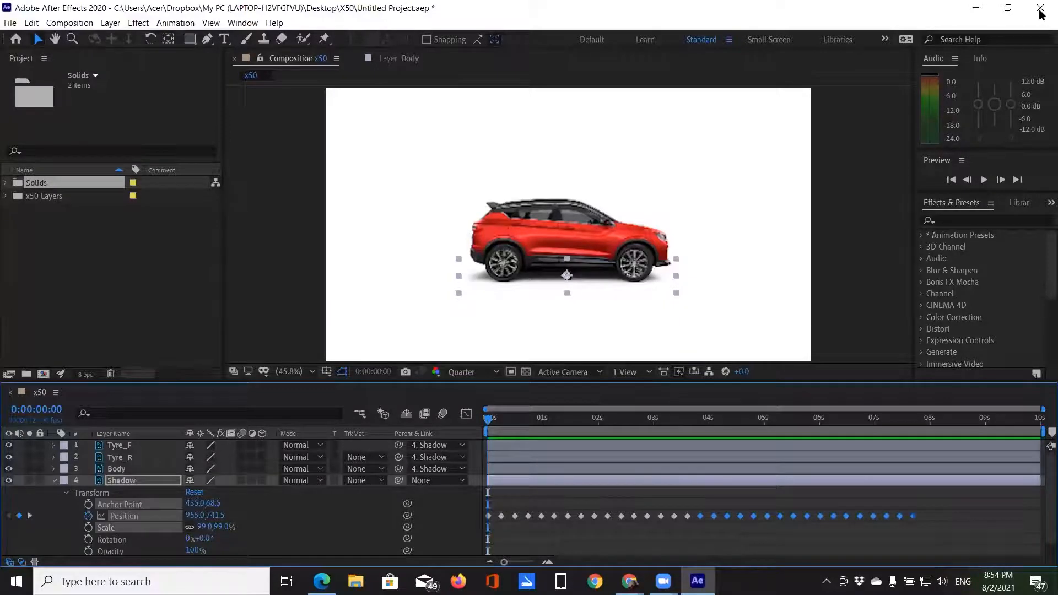
Cut all Position keyframes from the Shadow layer and reveal the Body layer's Transform properties.
drag(446, 505, 952, 532)
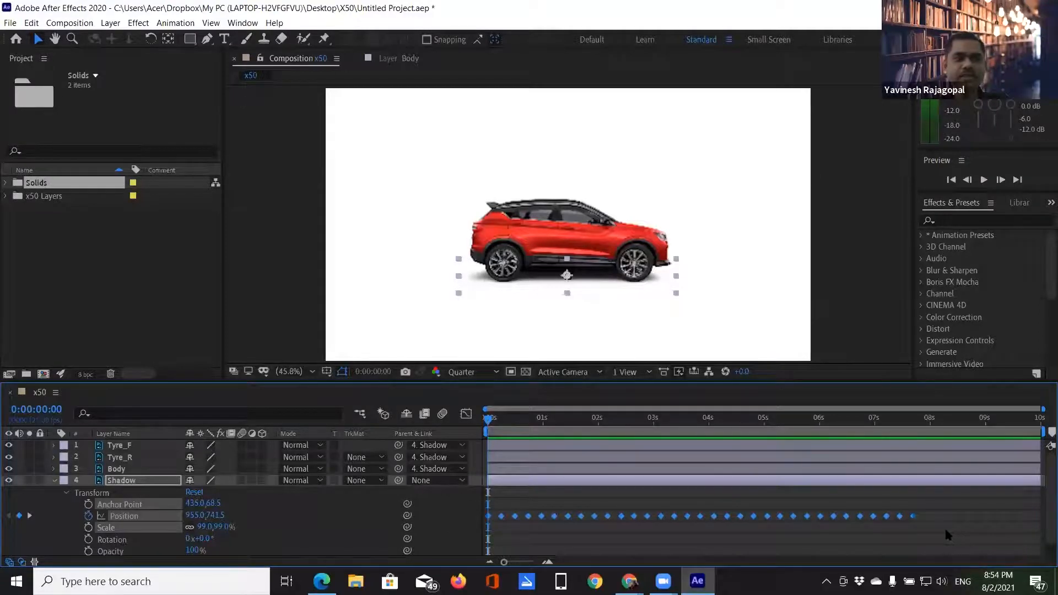
key(Delete)
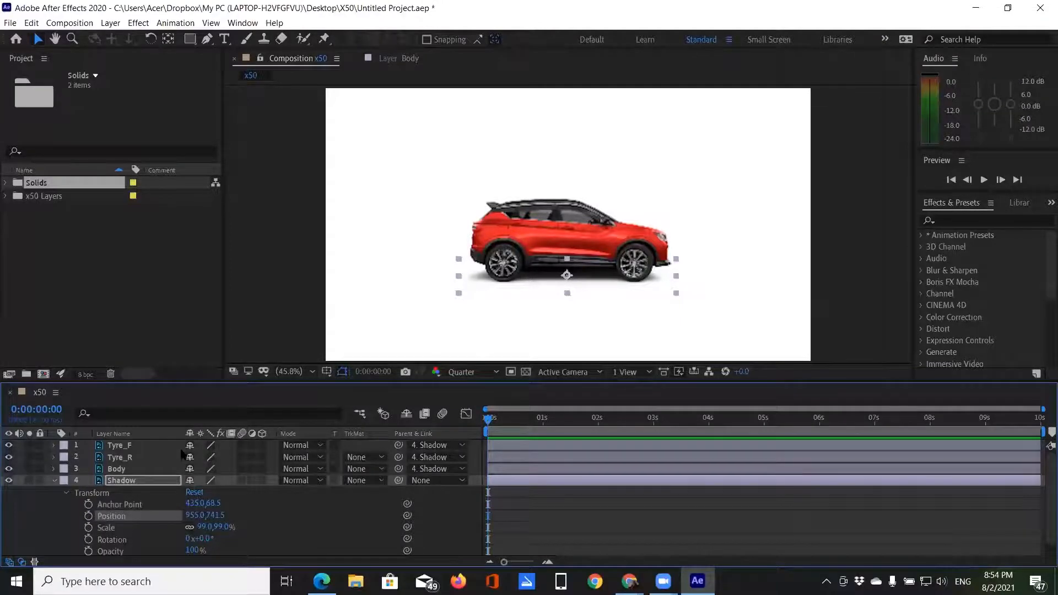
click(119, 468)
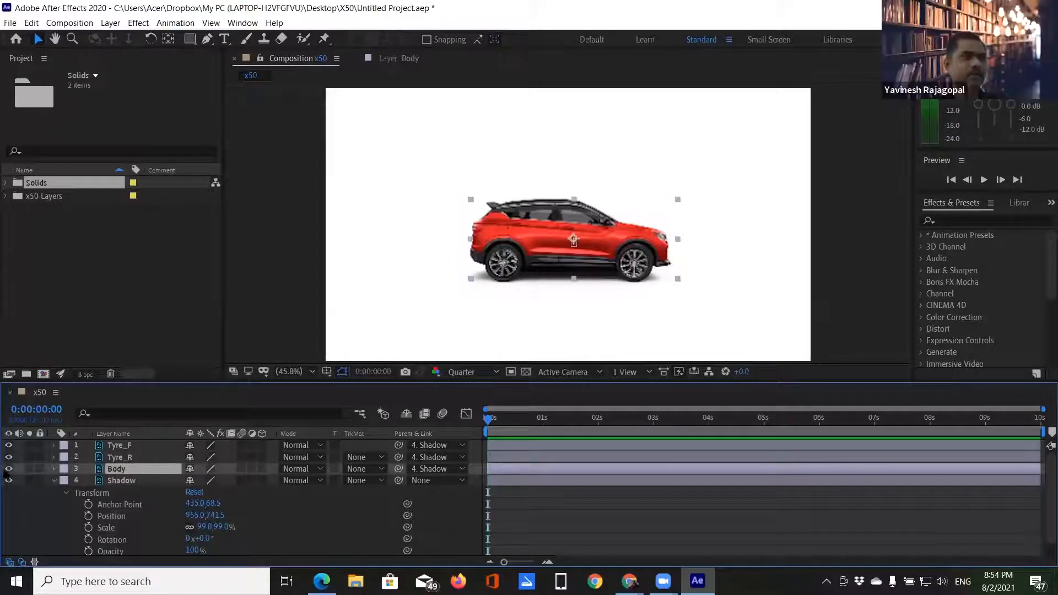
click(52, 469)
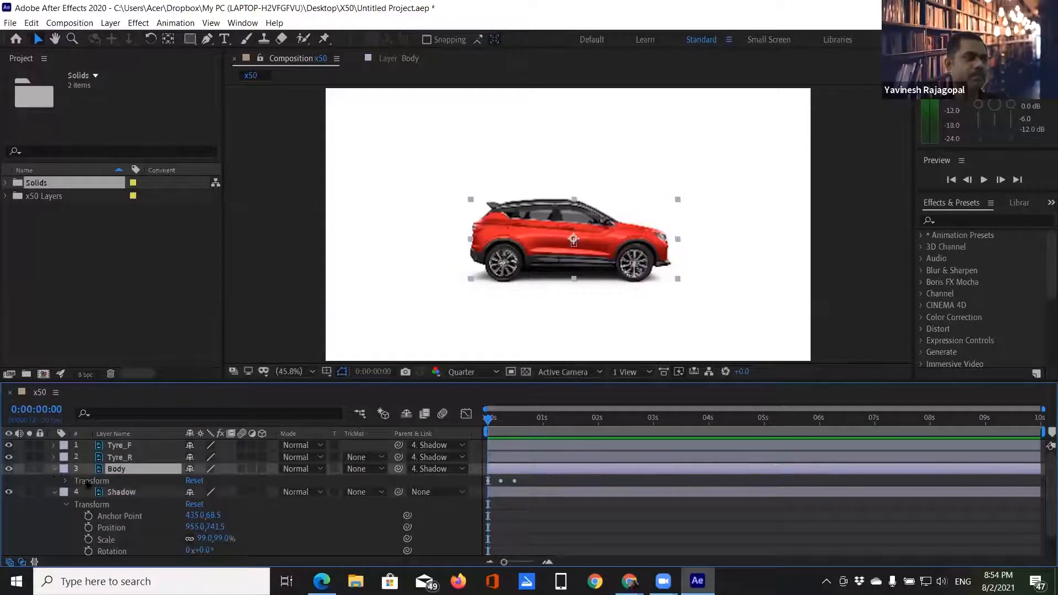
click(65, 481)
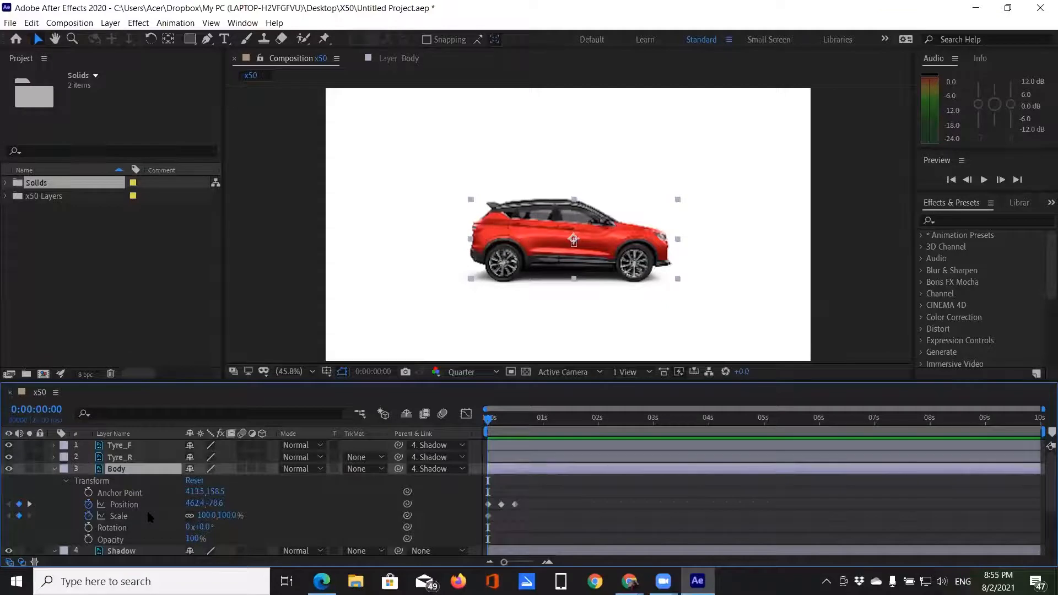
Try to paste the cut Shadow keyframes onto the Body layer at 0:00:00:00, and undo the paste.
key(ctrl+v)
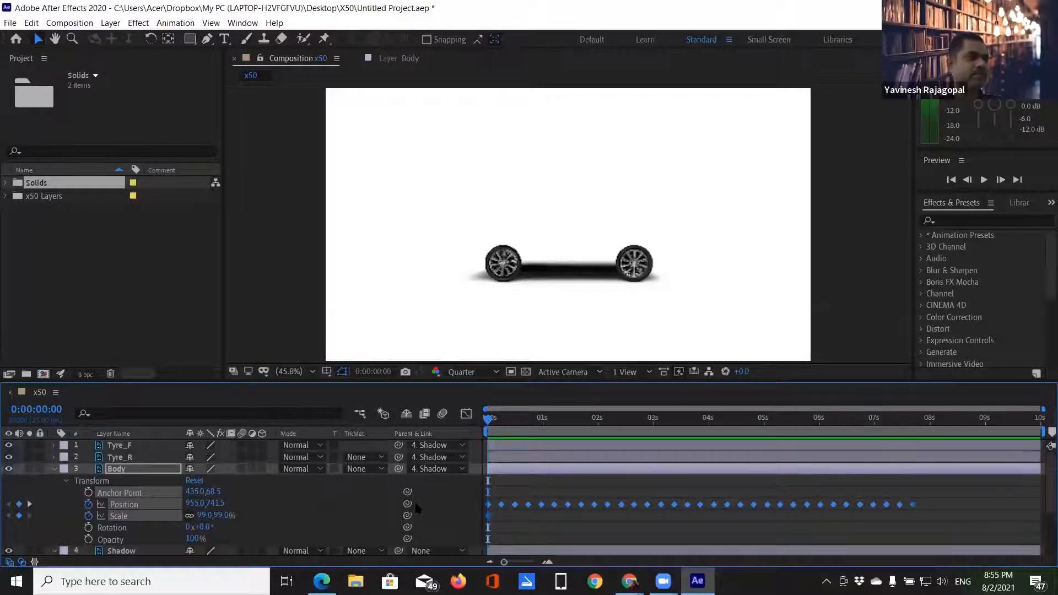
key(ctrl+z)
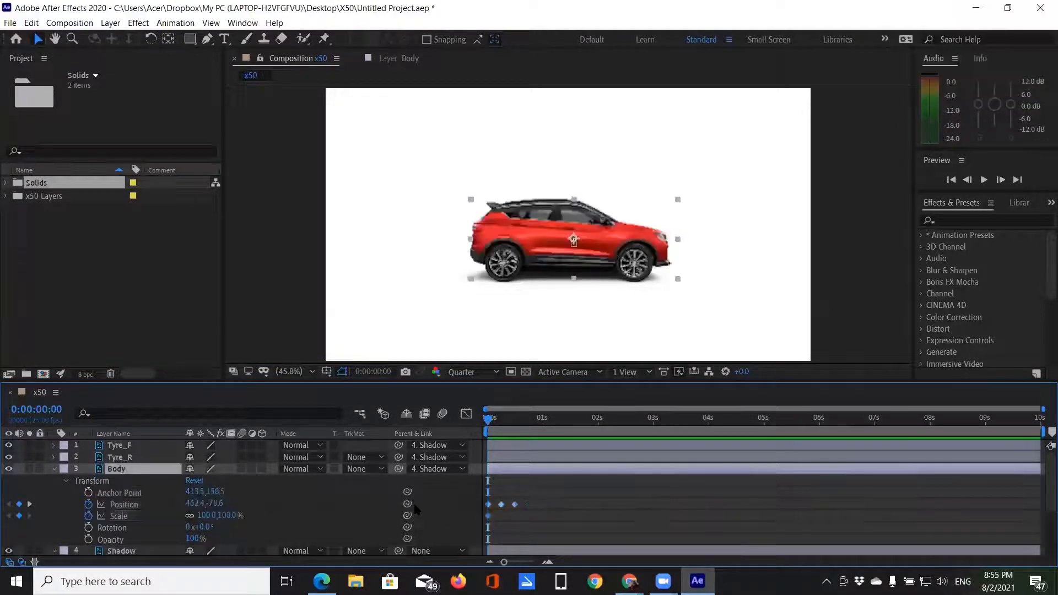
Copy the Body layer's existing Position and Scale keyframes and paste them at 0:00:00:12.
drag(470, 494, 522, 516)
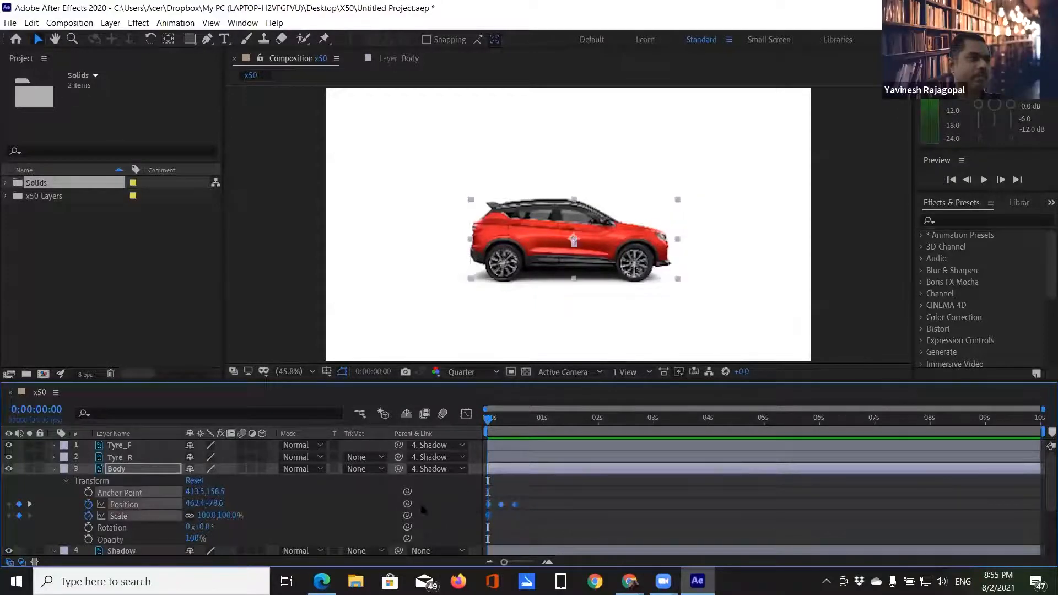
click(30, 504)
click(30, 504)
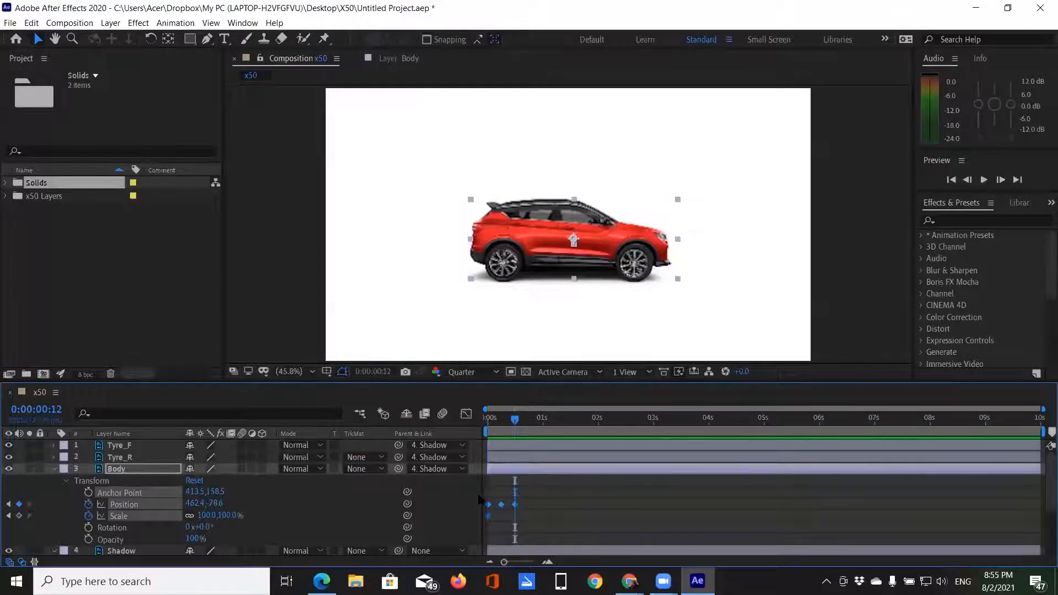
drag(473, 493, 529, 513)
key(ctrl+c)
key(ctrl+v)
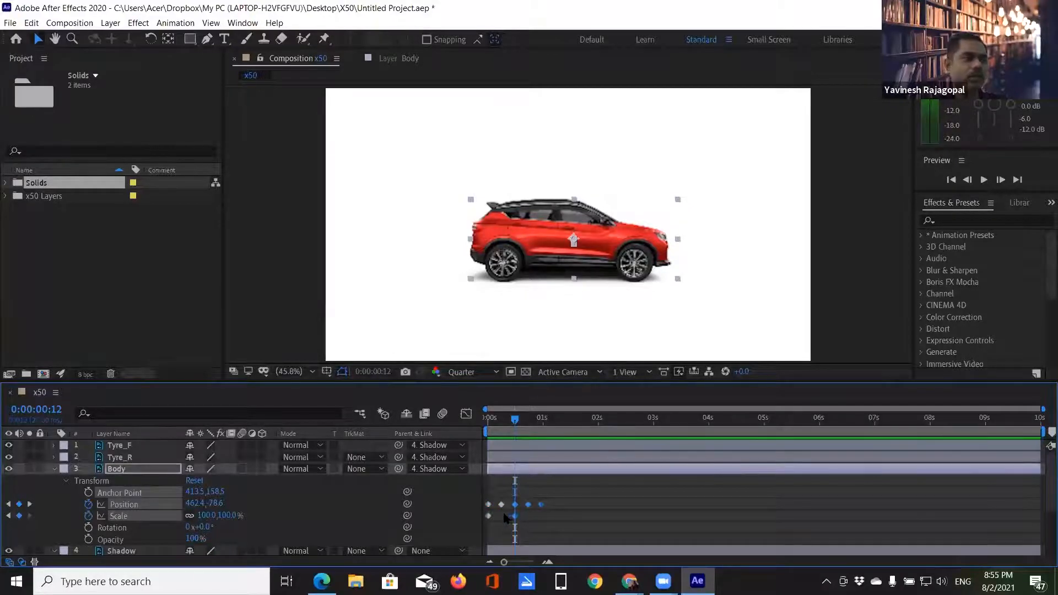
Try removing all Scale and Position keyframes from the Body layer, and undo the removal each time.
click(88, 516)
click(88, 504)
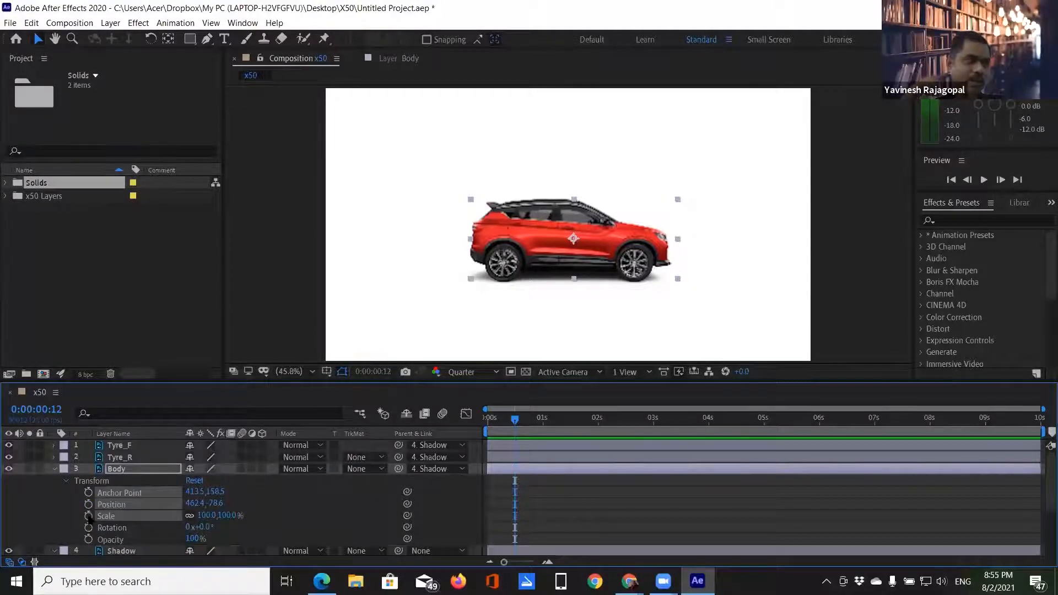
key(ctrl+z)
key(ctrl+z)
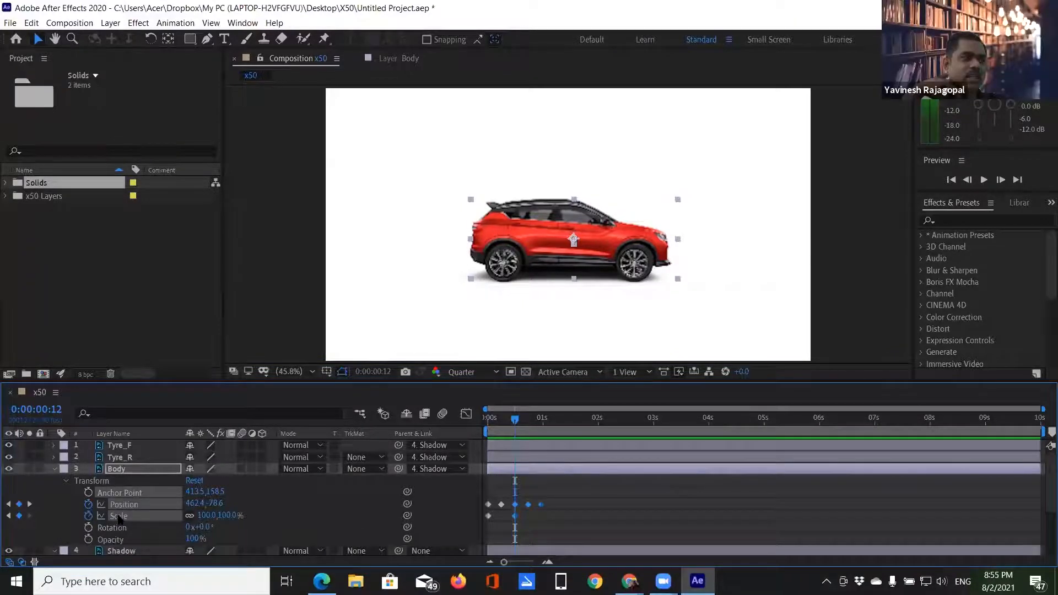
click(88, 516)
click(88, 504)
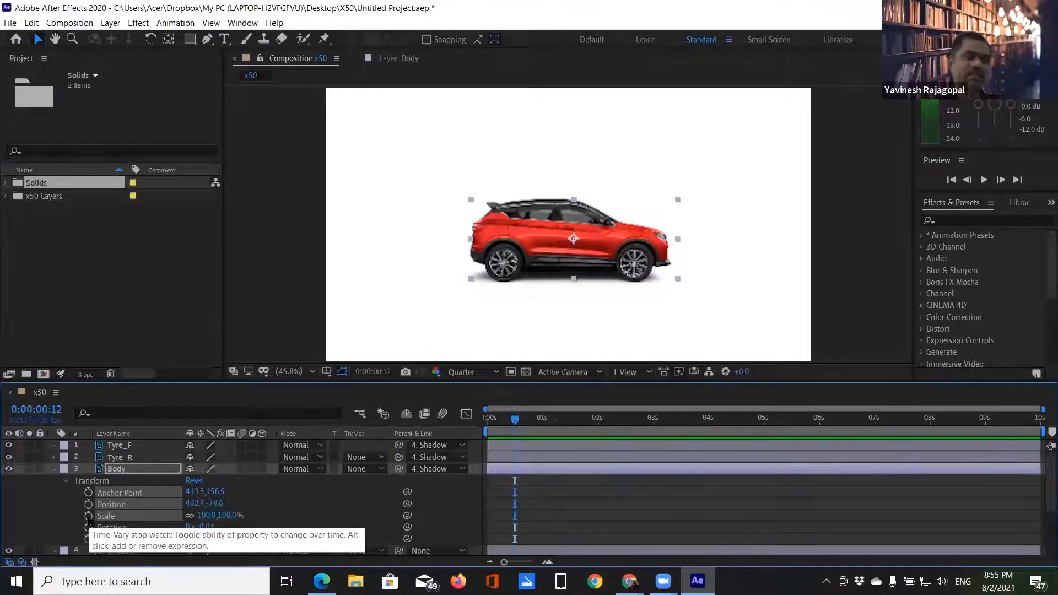
key(ctrl+z)
key(ctrl+z)
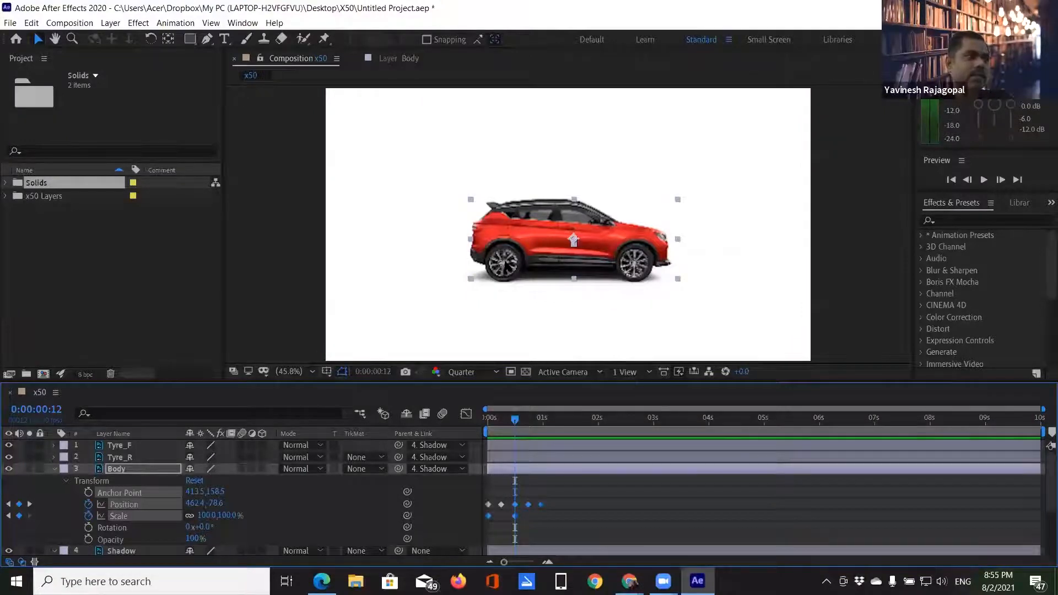
Remove all Scale keyframes from the Body layer, leaving its Position keyframes in place.
click(137, 459)
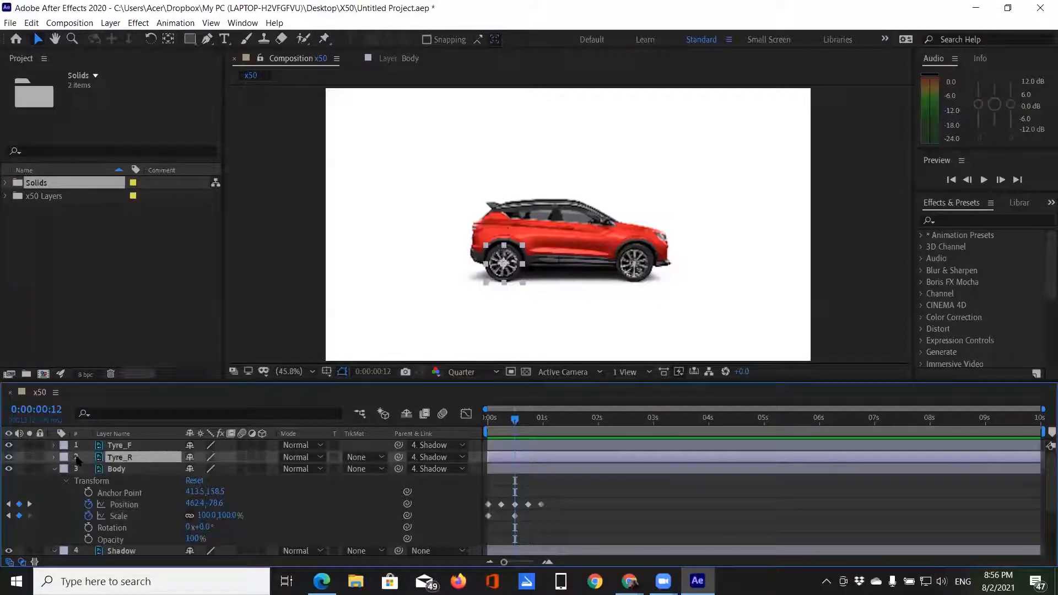
click(122, 470)
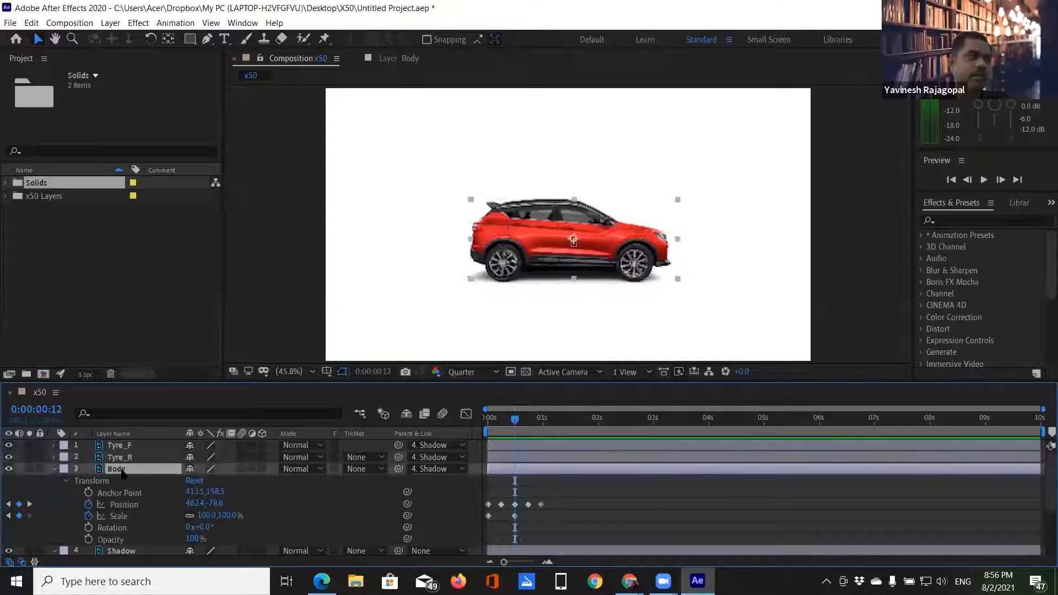
click(114, 516)
click(88, 516)
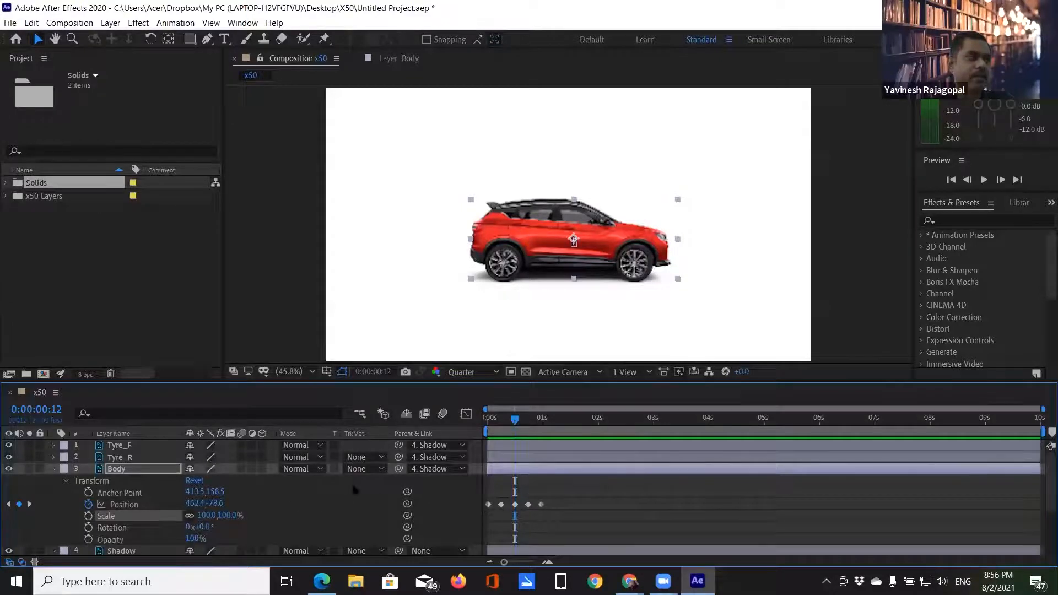
Copy all of the Body layer's Position keyframes and paste them at 0:00:00:24.
click(29, 504)
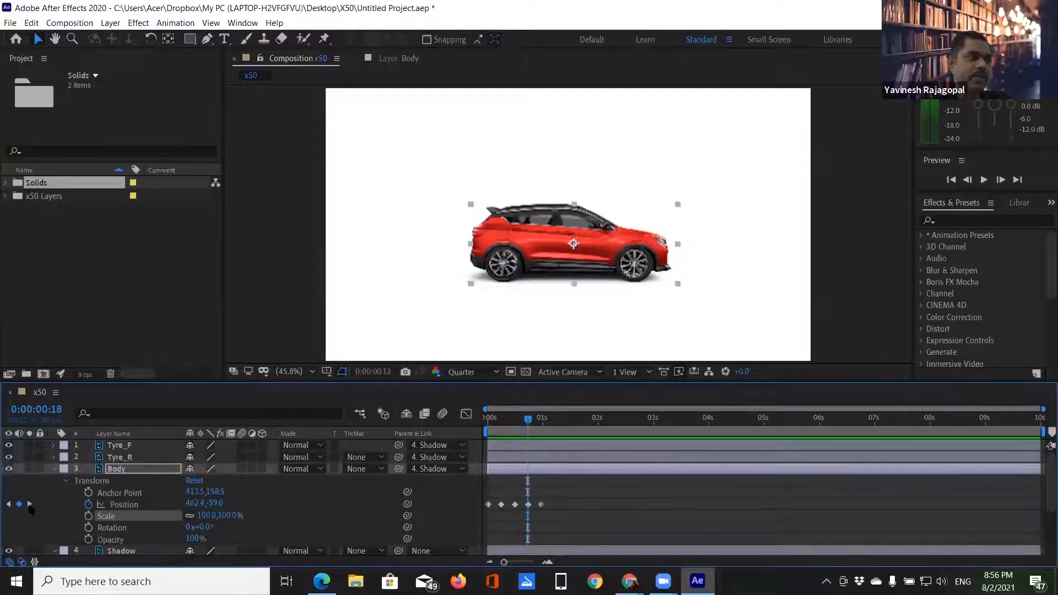
drag(472, 492, 559, 514)
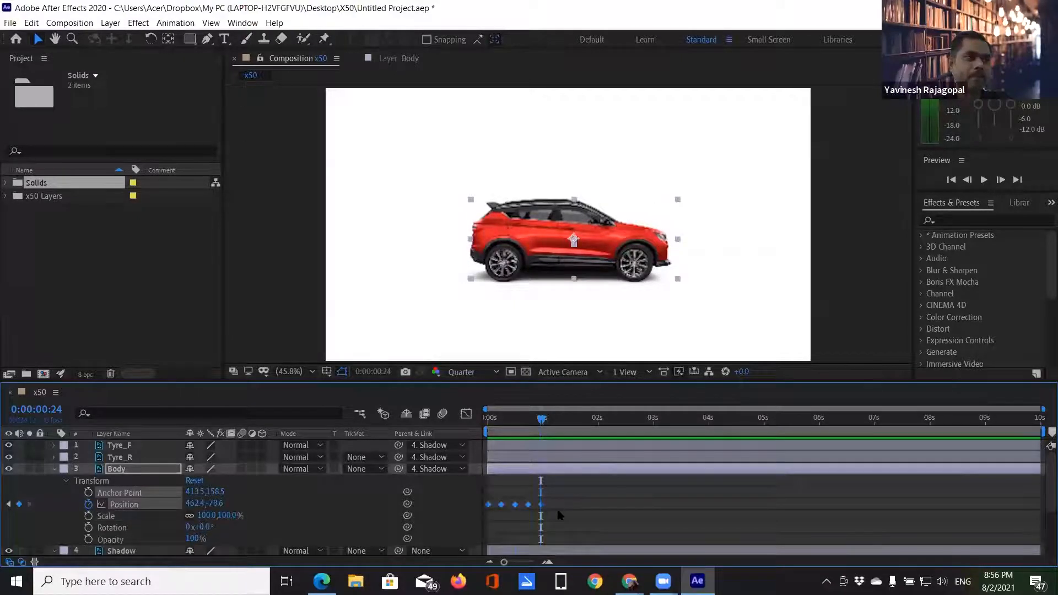
key(ctrl+c)
key(ctrl+v)
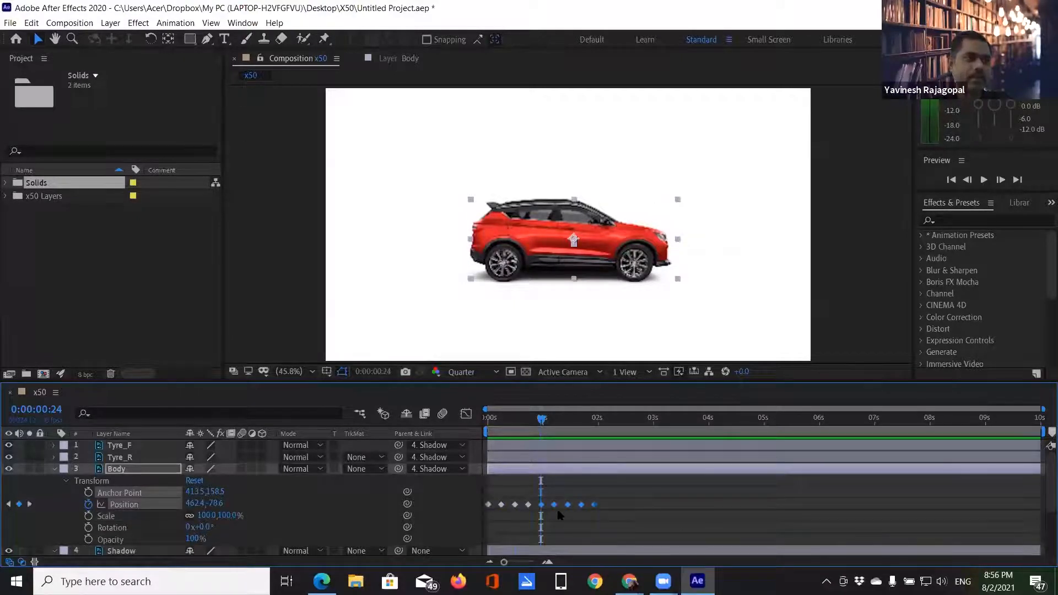
Paste a copy of the Body layer's whole Position keyframe run at its last keyframe, 0:00:01:23.
click(30, 504)
click(30, 504)
click(30, 504)
click(30, 504)
drag(473, 495, 606, 521)
key(ctrl+v)
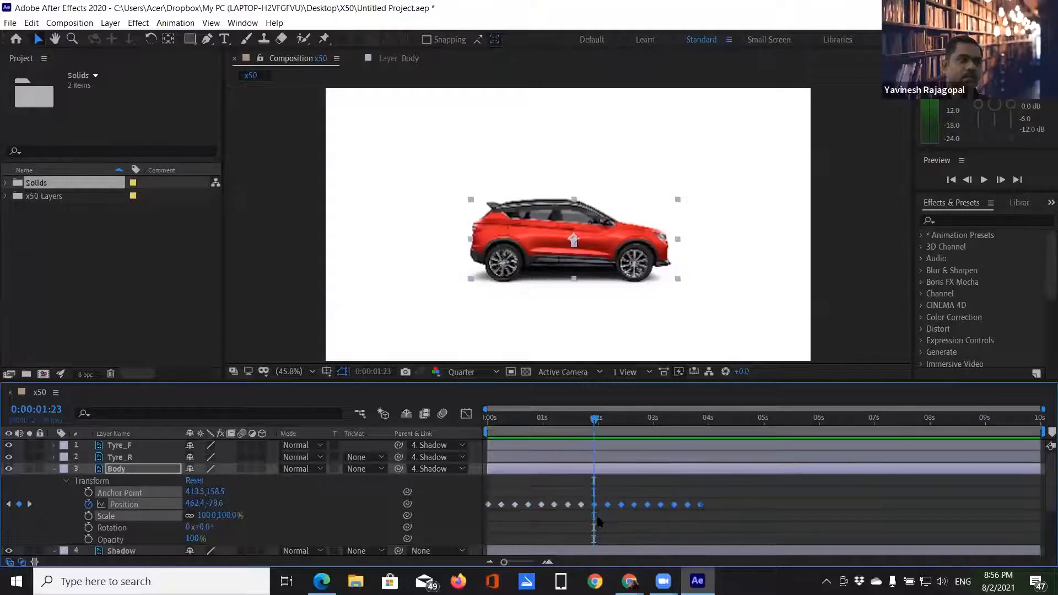
Duplicate the Body layer's full set of Position keyframes from its last keyframe at 0:00:03:21 onward.
click(29, 504)
click(30, 504)
click(30, 504)
click(30, 504)
click(30, 504)
click(29, 504)
click(30, 504)
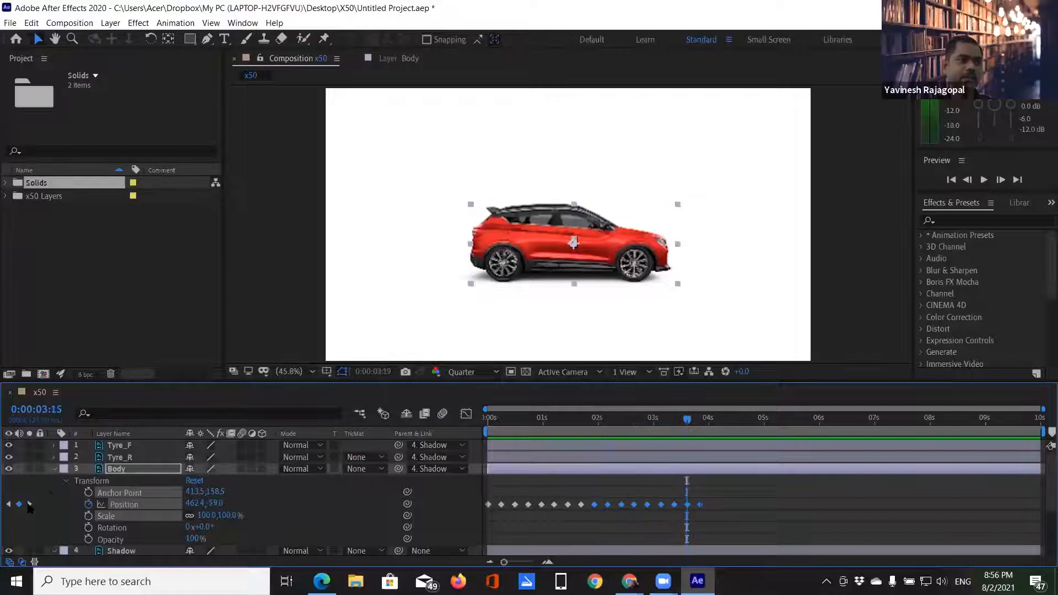
click(30, 504)
drag(473, 490, 715, 518)
key(ctrl+c)
key(ctrl+v)
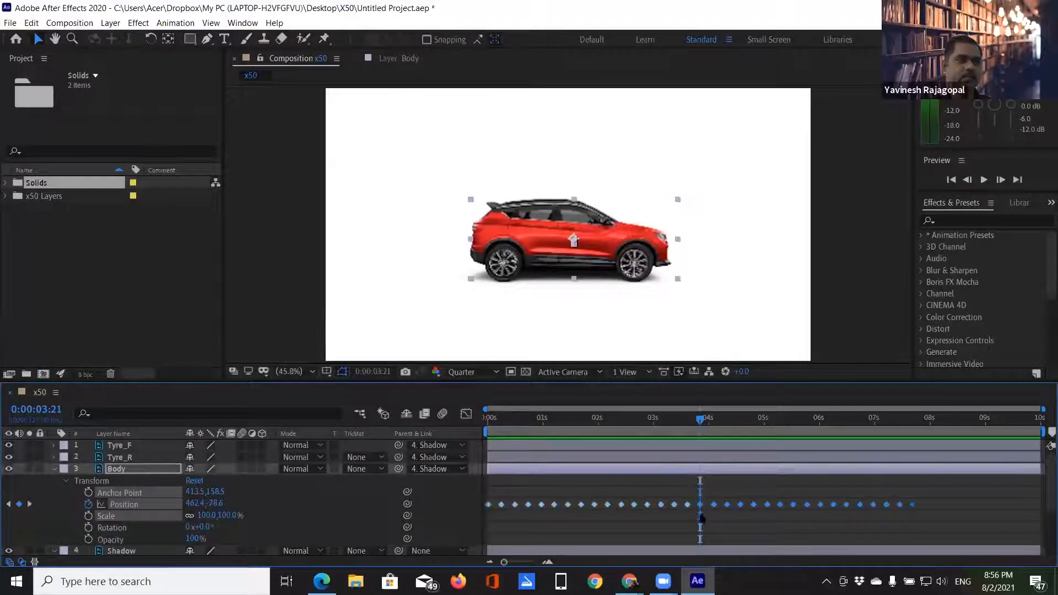
Advance to the Body layer's Position keyframe at 0:00:04:20, remove that keyframe and restore it.
click(29, 504)
click(28, 505)
click(29, 505)
click(28, 504)
click(18, 504)
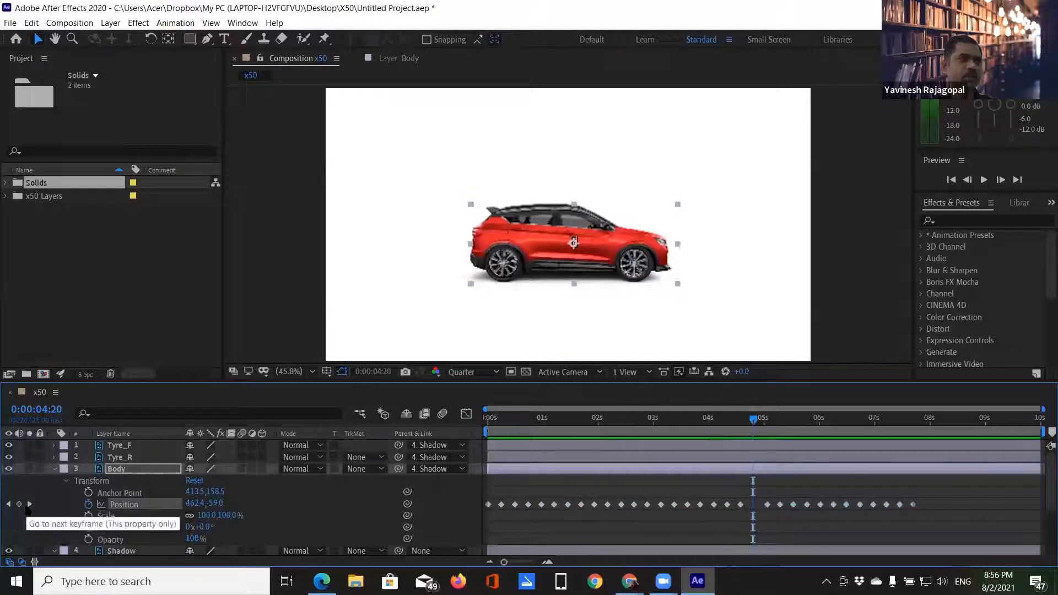
key(alt+shift+p)
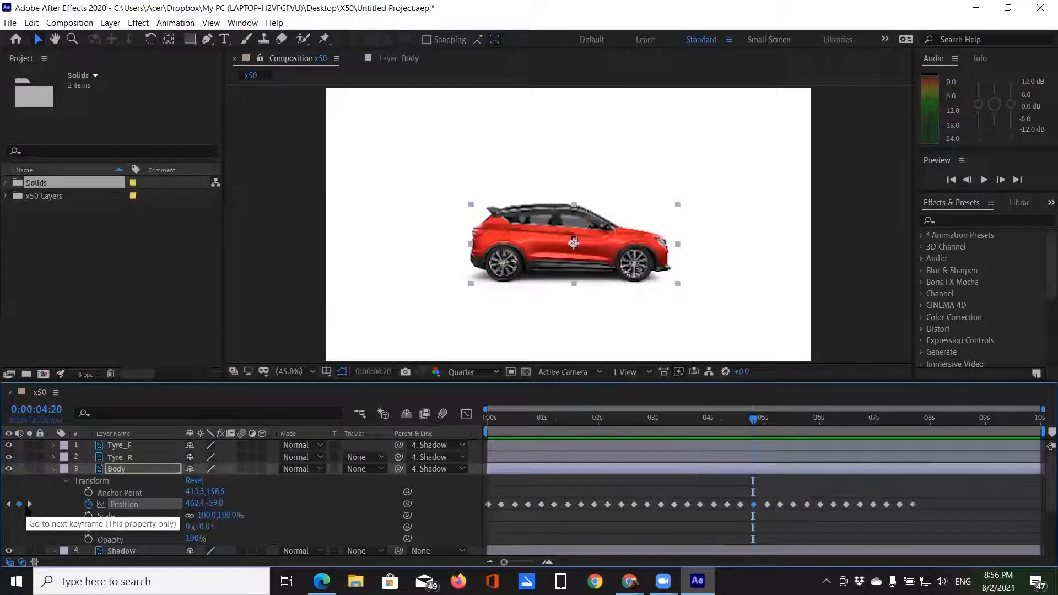
Copy all the Body layer's Position keyframes and paste them at 0:00:07:17 to fill the rest of the timeline.
click(30, 505)
click(30, 504)
click(30, 505)
click(29, 505)
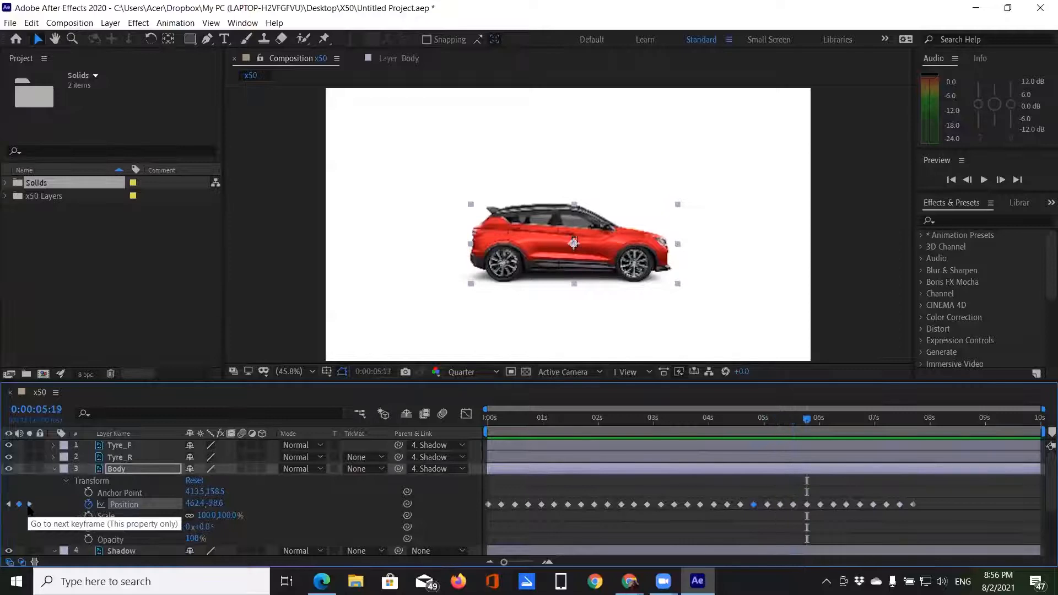
click(29, 504)
click(30, 504)
click(30, 505)
click(30, 504)
click(30, 505)
click(30, 505)
click(30, 505)
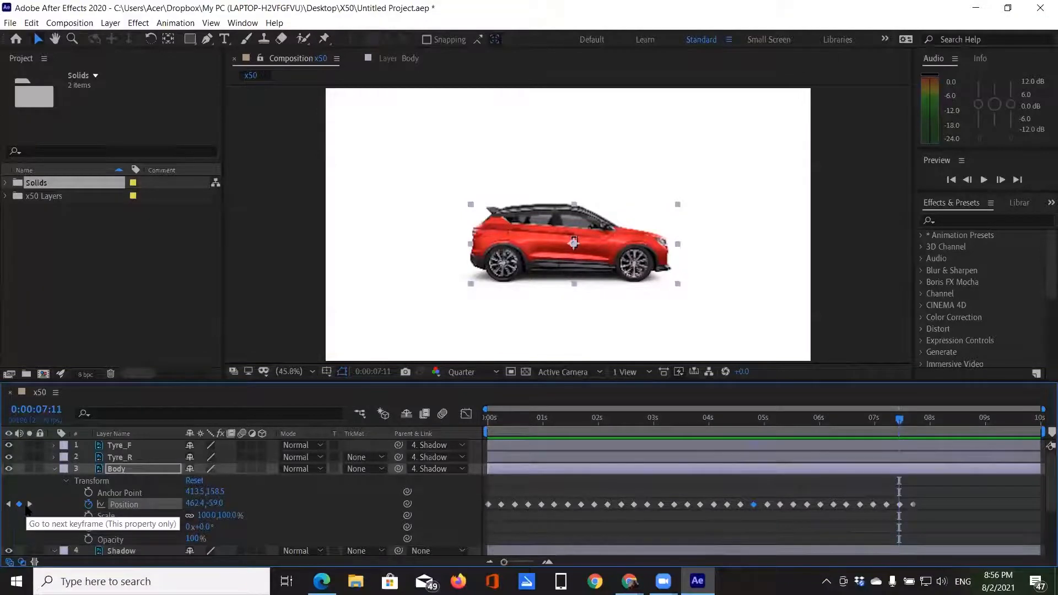
click(30, 505)
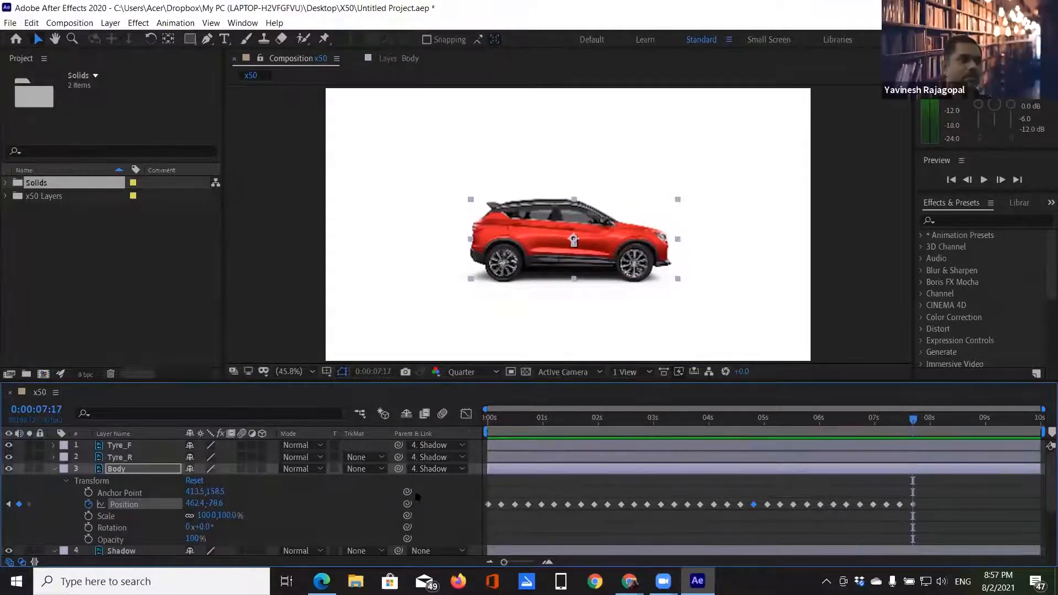
drag(471, 490, 935, 520)
key(ctrl+c)
key(ctrl+v)
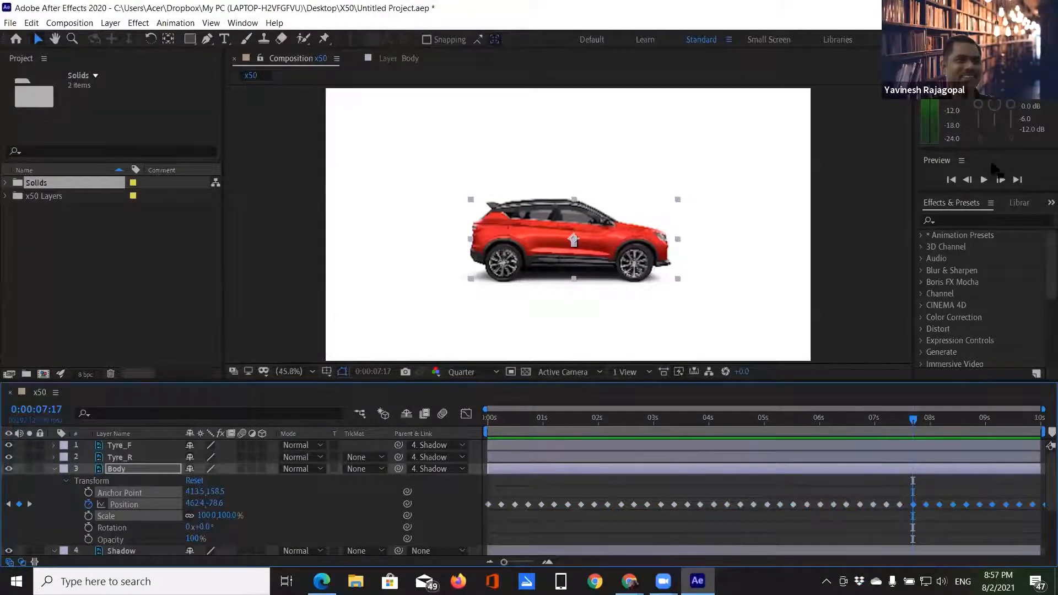
Preview the car body's bouncing motion, stop playback and return to 0:00:00:00.
click(983, 179)
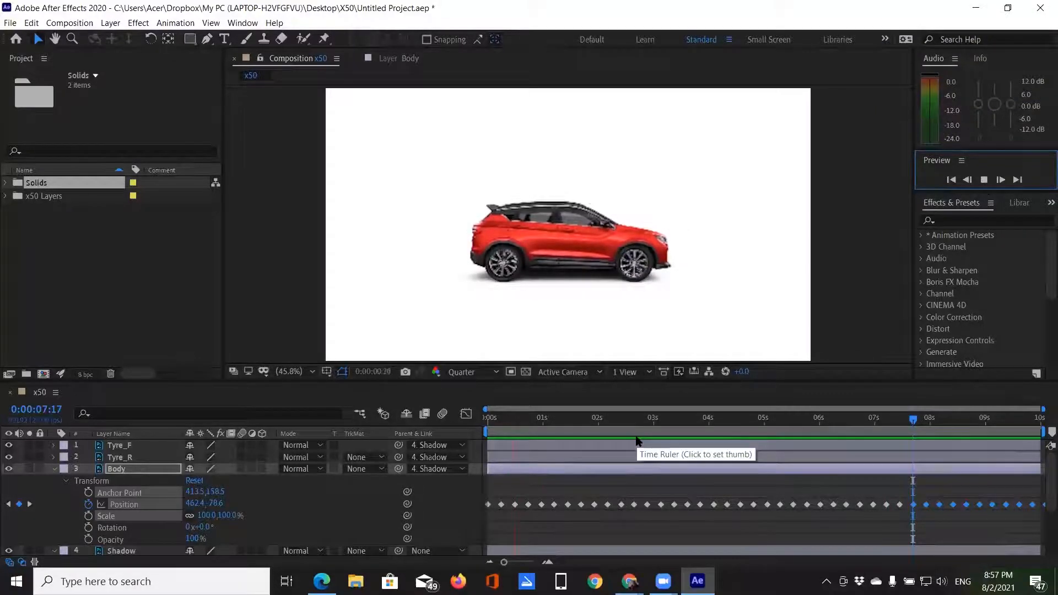
click(984, 180)
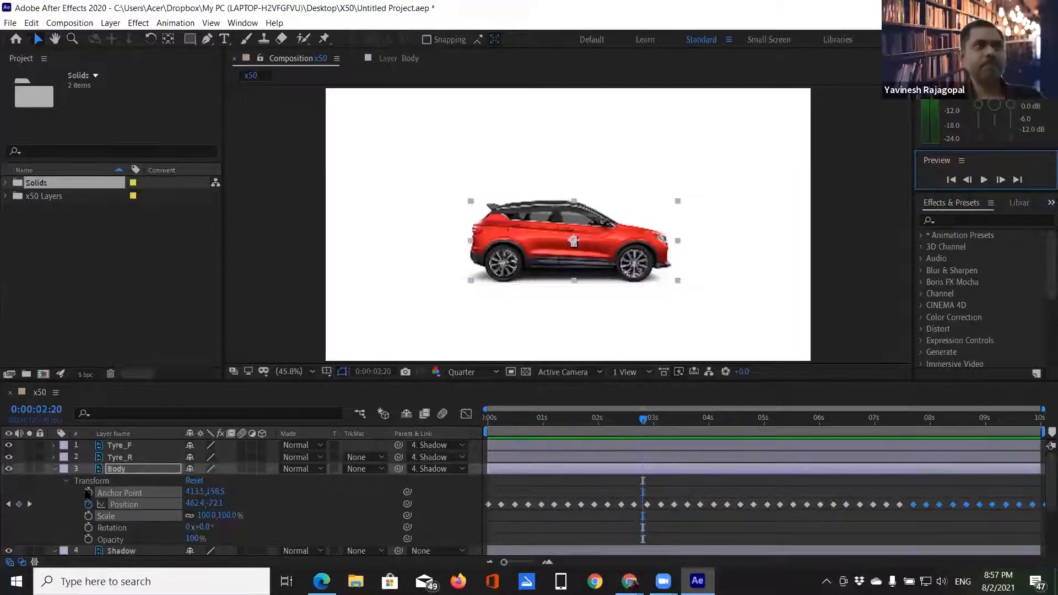
drag(643, 420, 489, 420)
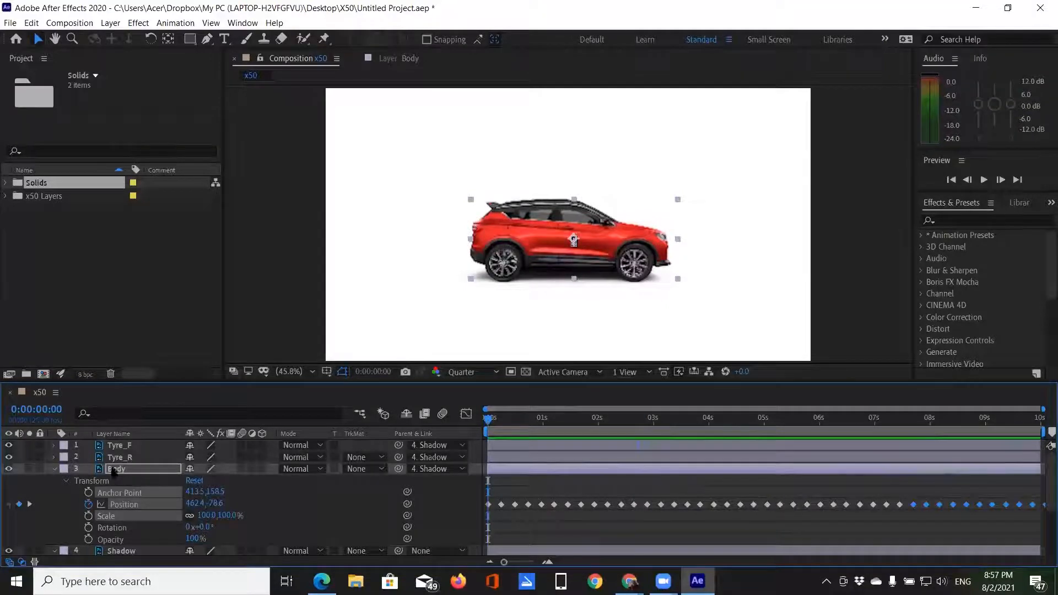
Reveal the Transform properties of the Tyre_F and Tyre_R layers together and add their starting Rotation keyframes at 0:00:00:00.
click(119, 458)
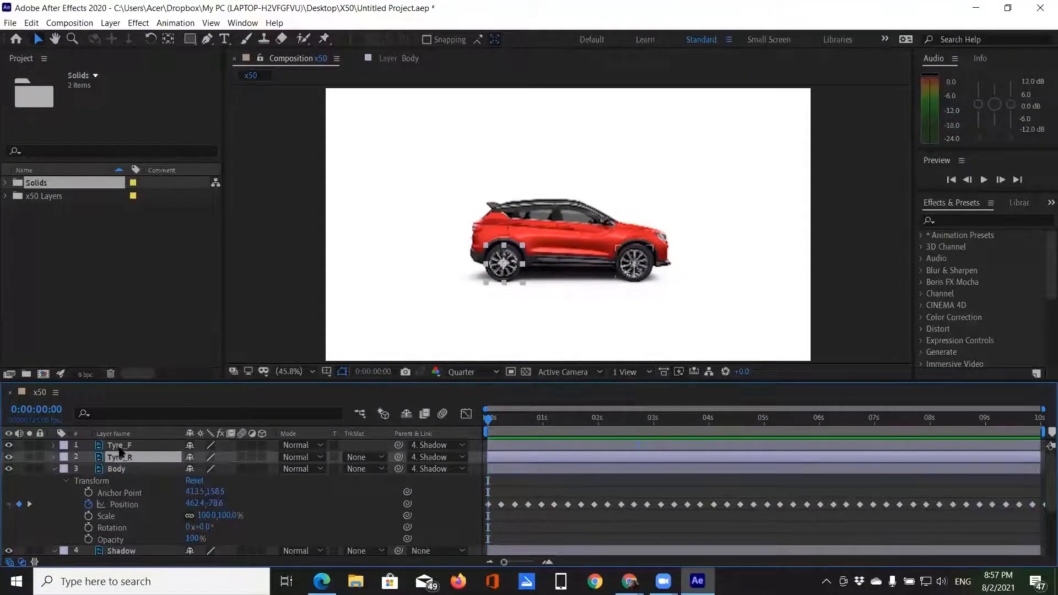
ctrl+click(119, 447)
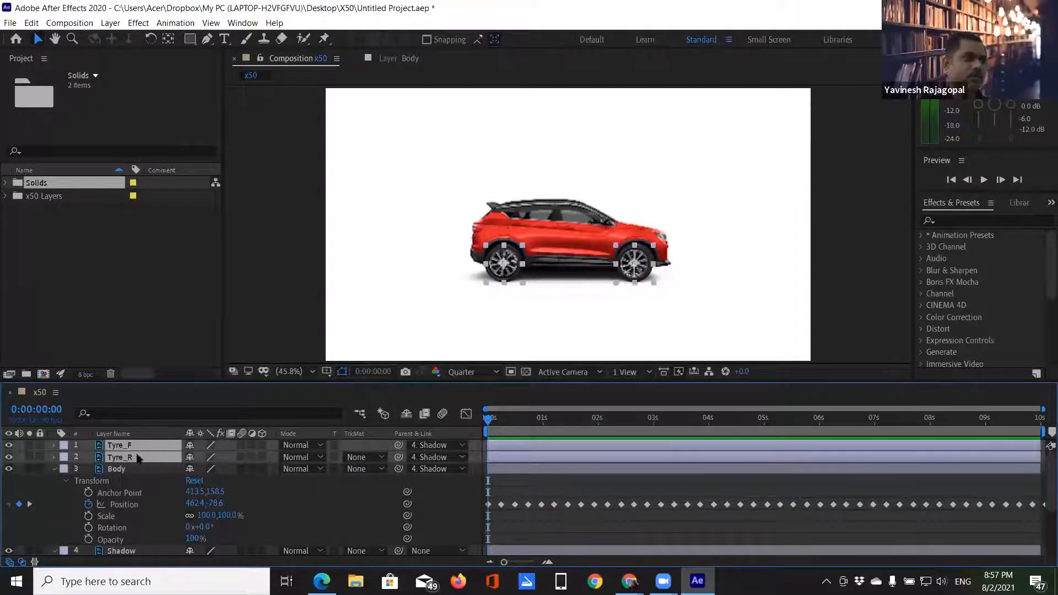
click(54, 446)
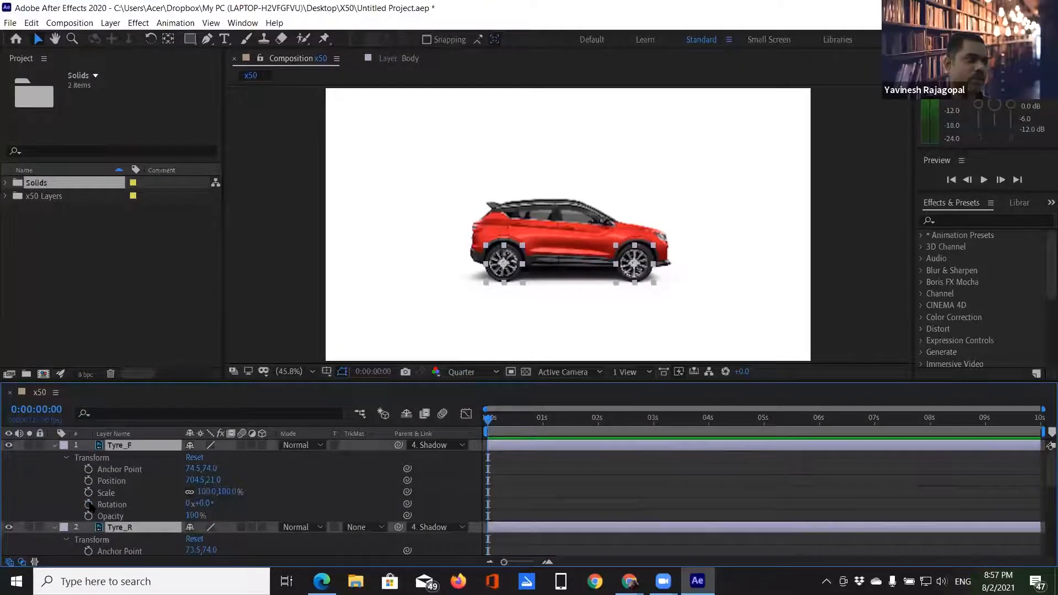
click(88, 504)
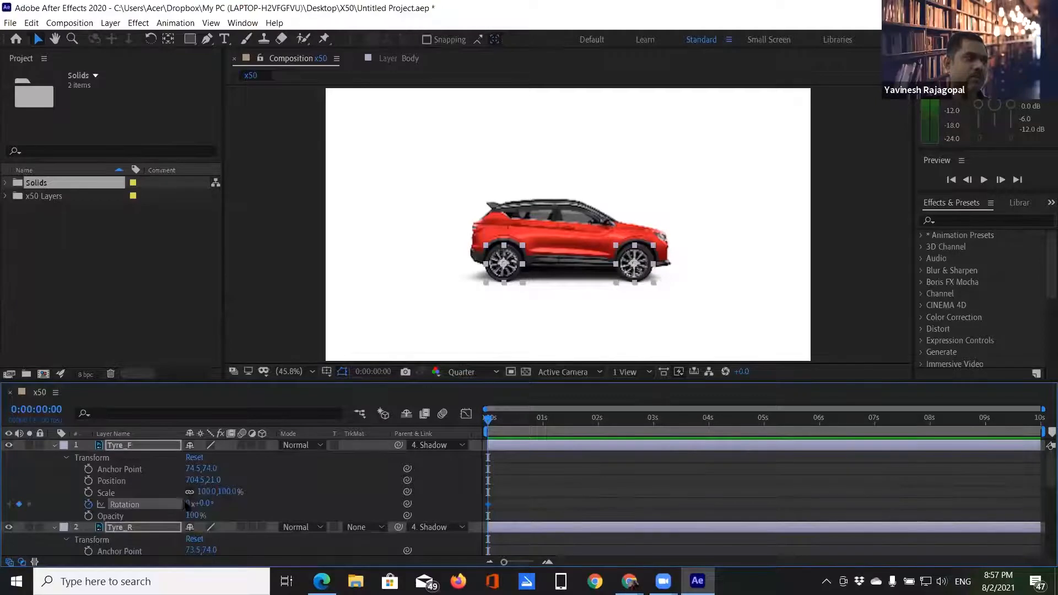
Set the Rotation of both selected tyre layers to 100 full revolutions at 0:00:09:24.
drag(488, 420, 1039, 420)
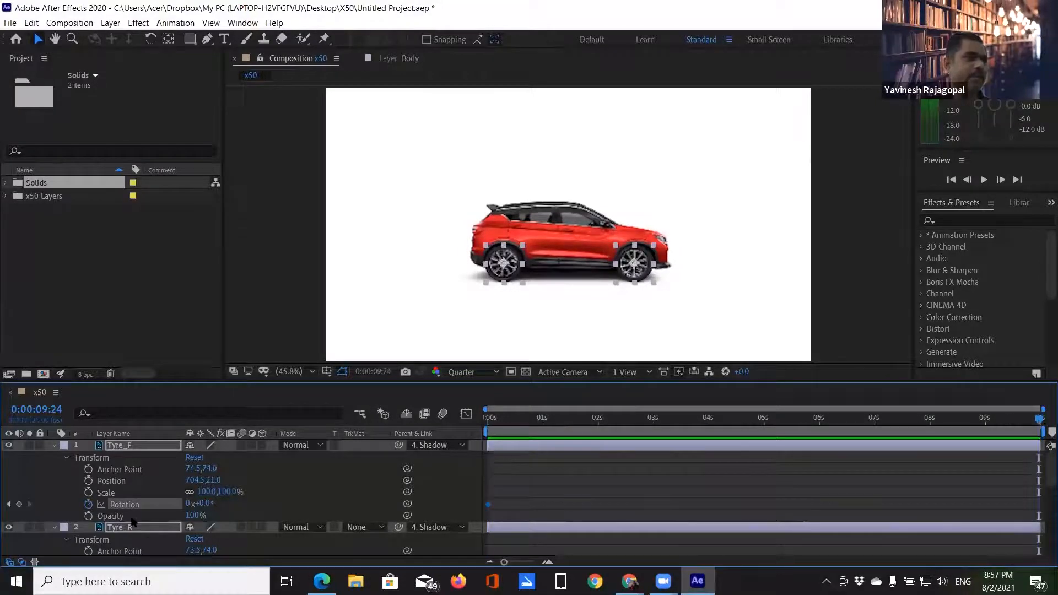
click(190, 503)
text(100)
key(Return)
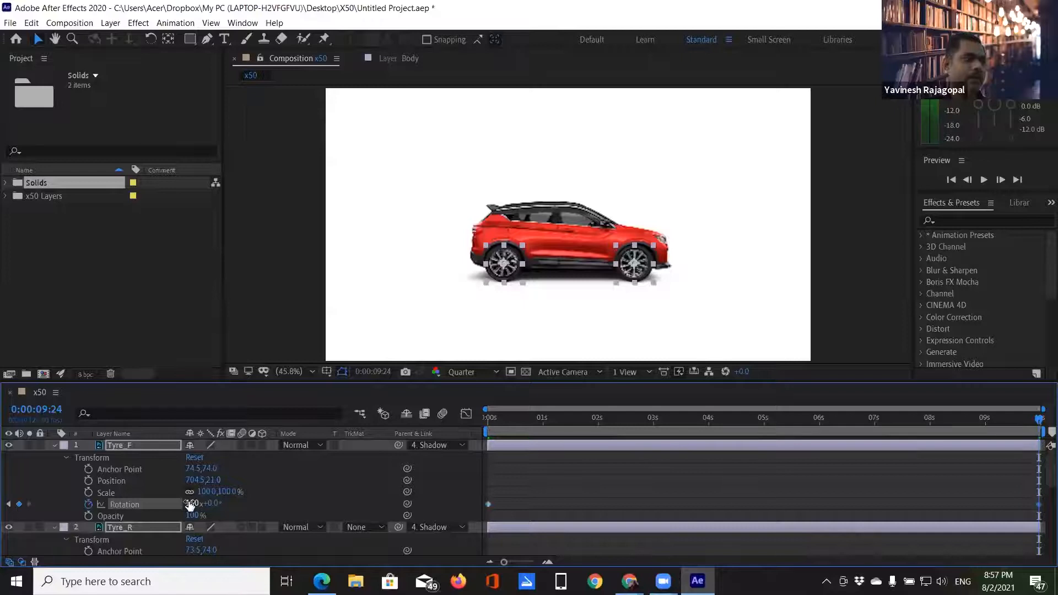
Preview the car animation, return to the start of the composition and deselect the Body layer.
click(984, 180)
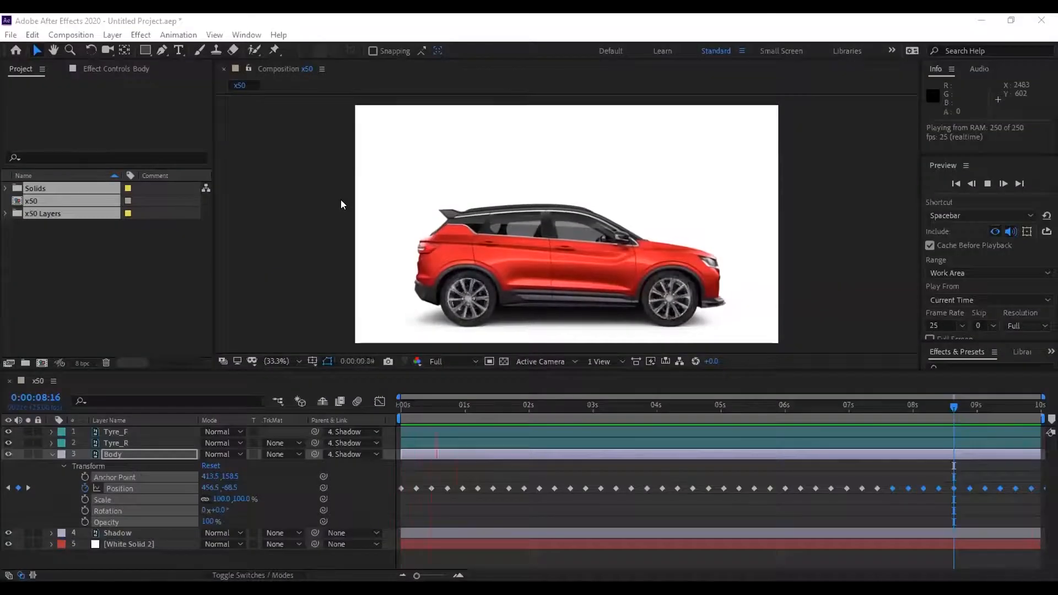
click(955, 184)
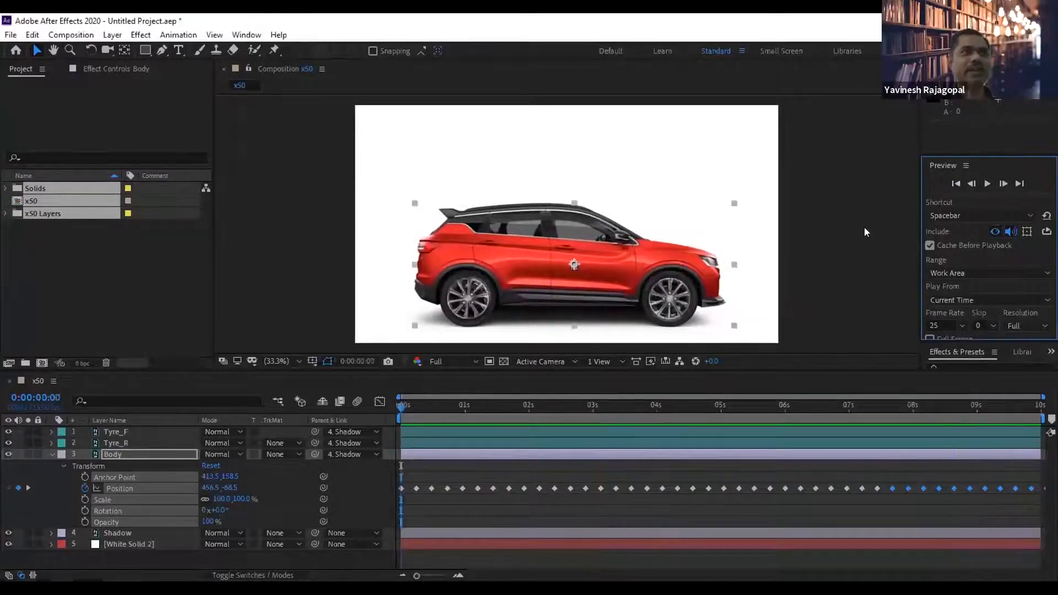
click(851, 235)
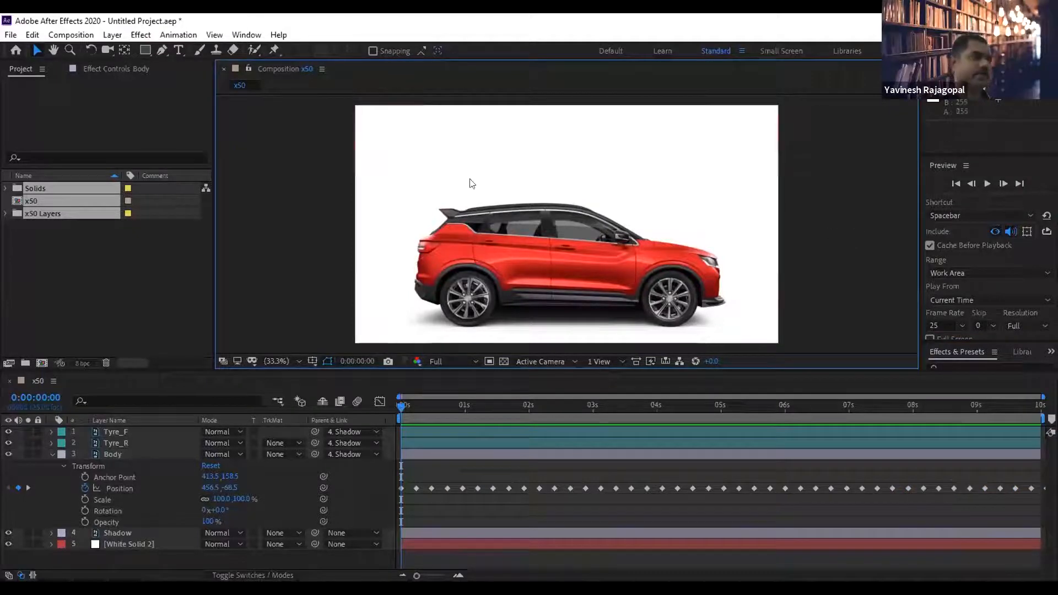
click(178, 50)
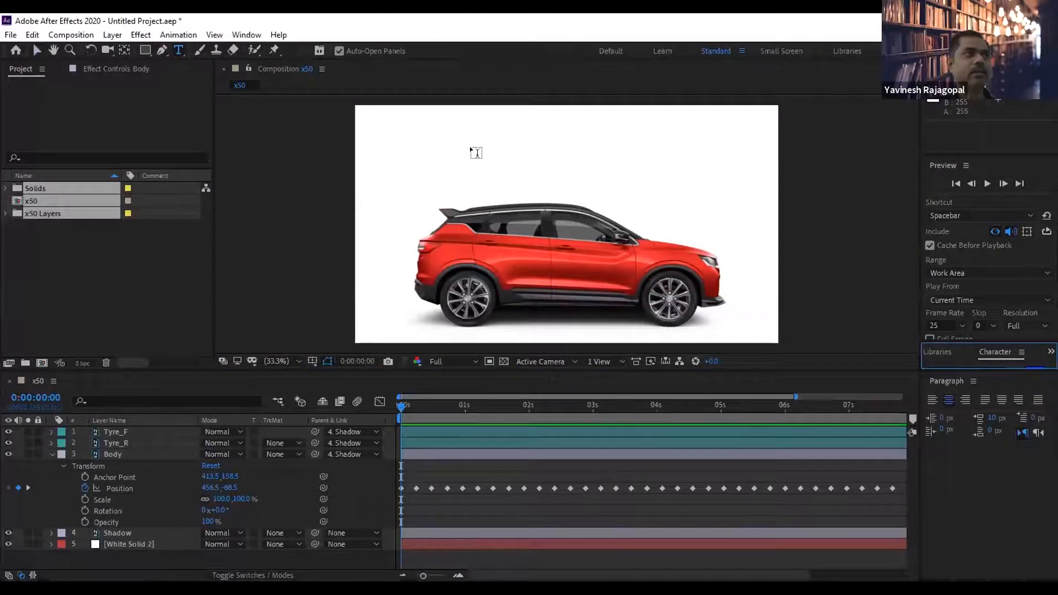
click(35, 51)
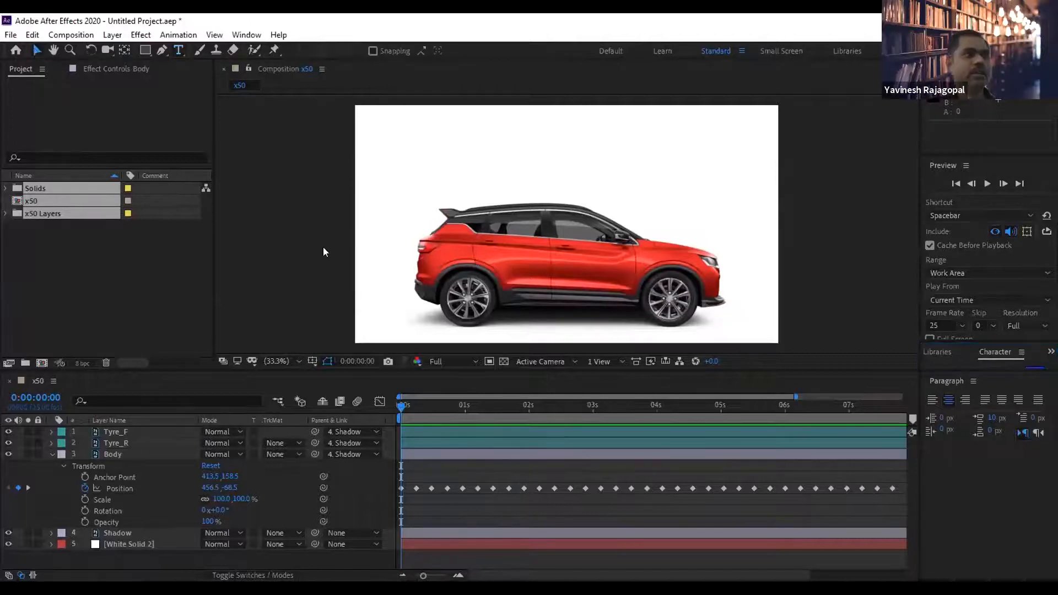
click(543, 138)
click(585, 275)
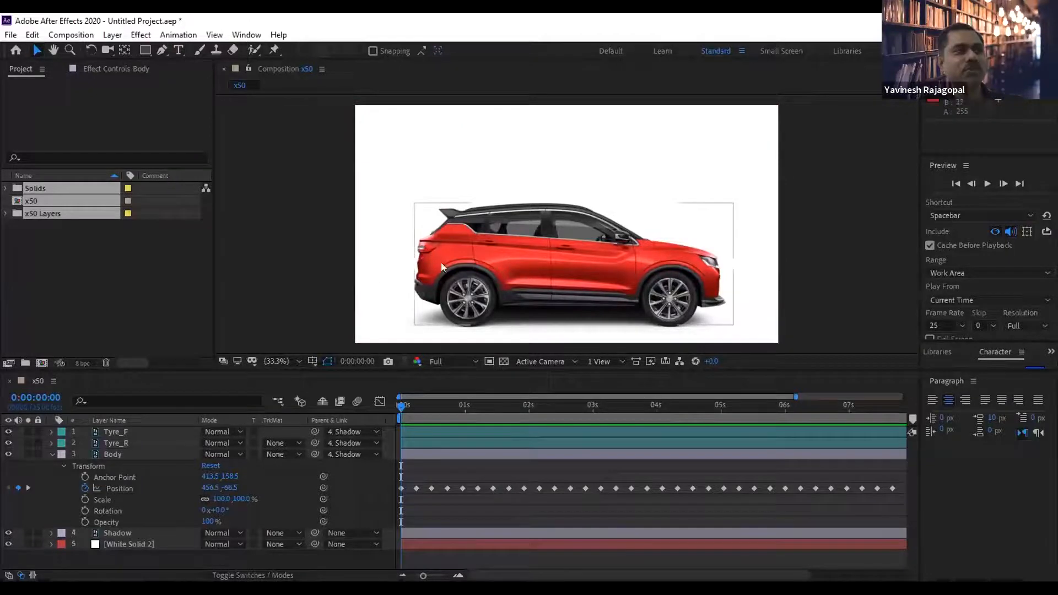
click(279, 258)
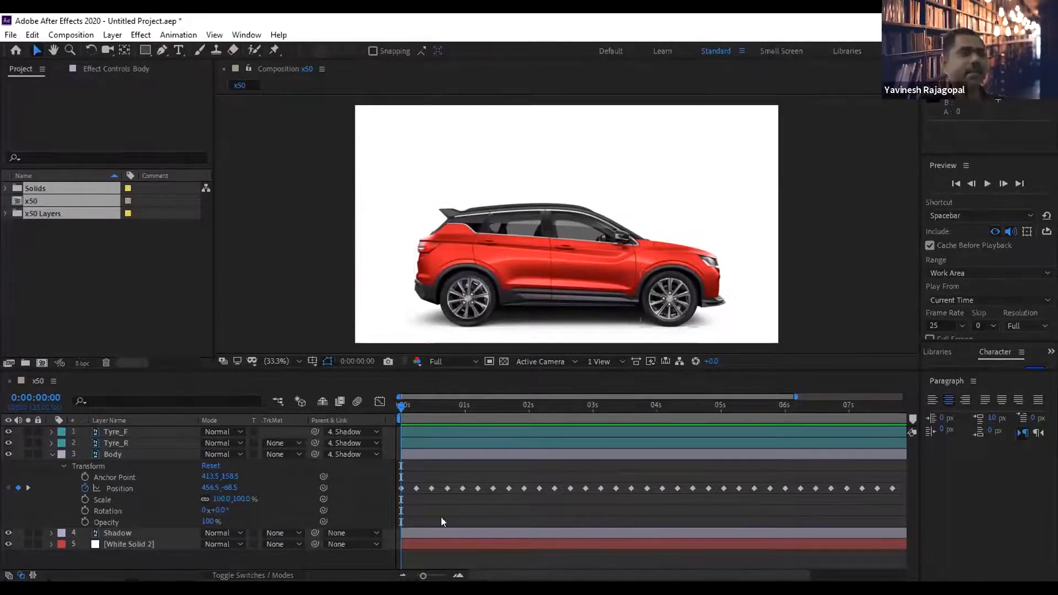
Collapse the Body layer's properties and reveal the Transform properties of the Shadow layer, selecting its Position.
click(55, 455)
click(52, 454)
click(121, 494)
click(120, 466)
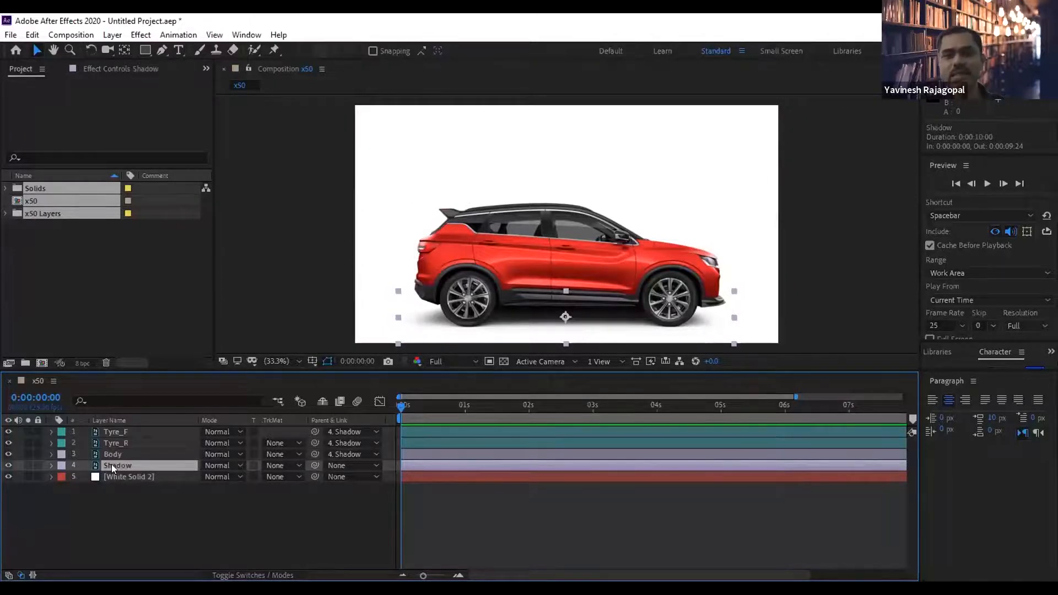
click(51, 465)
click(110, 499)
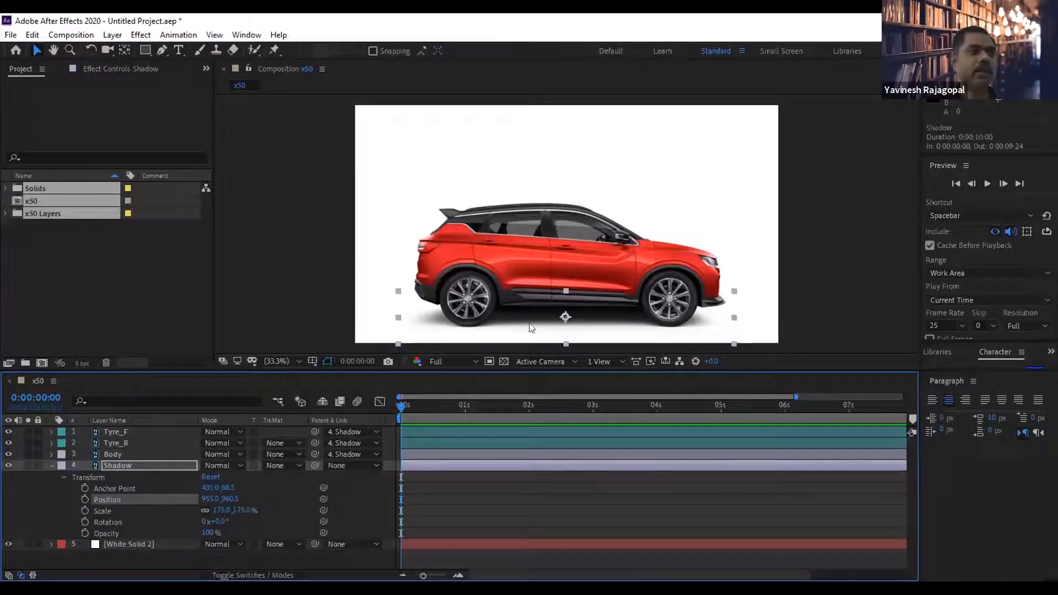
Keyframe the Shadow layer's Position at 0:00:01:00 and set its X Position to -768 at 0:00:00:00, outside the frame's left edge.
drag(434, 411, 466, 415)
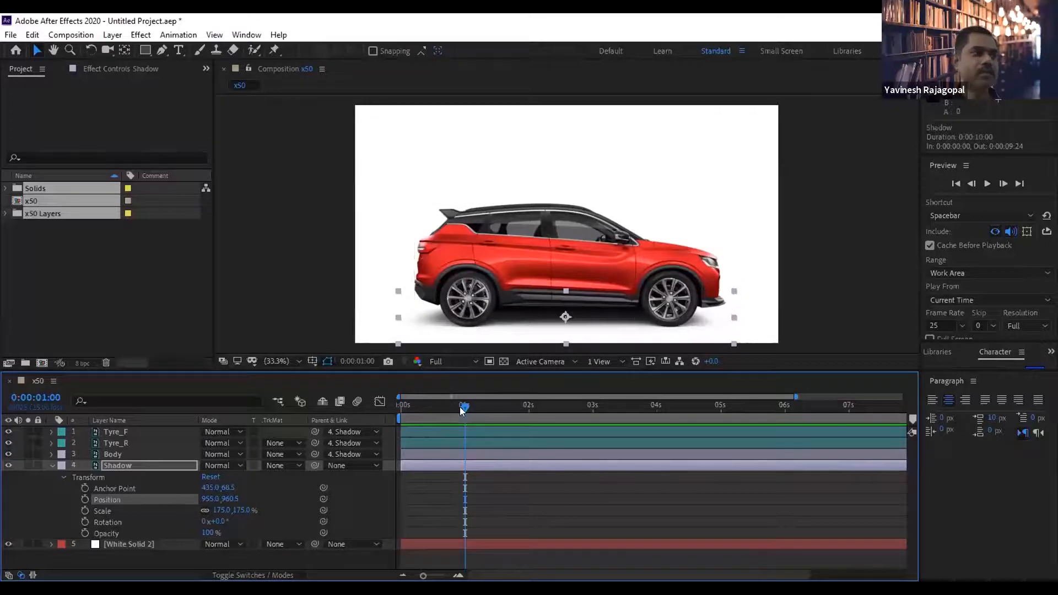
click(403, 405)
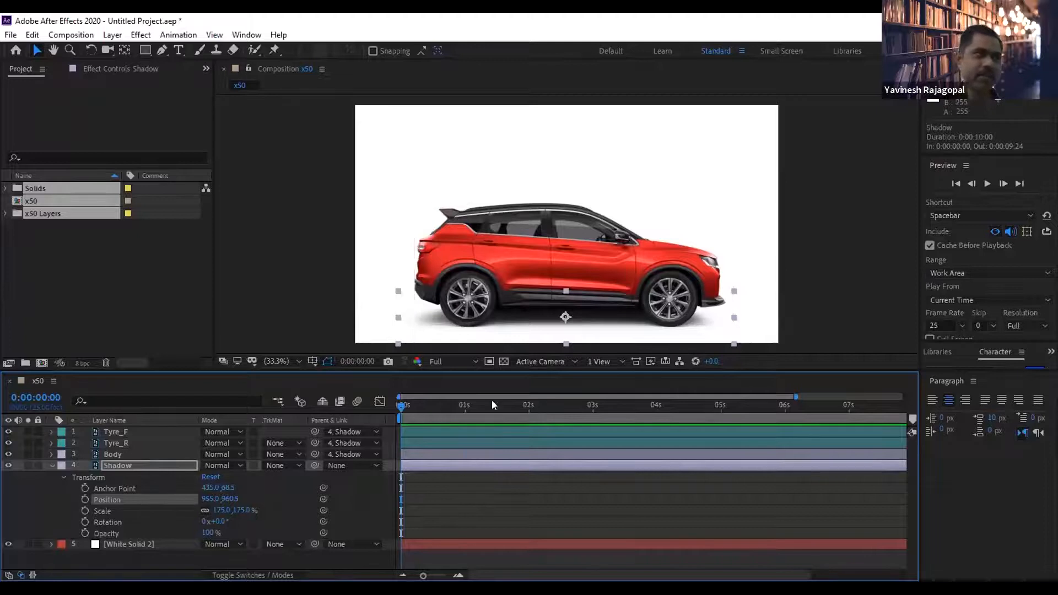
click(117, 465)
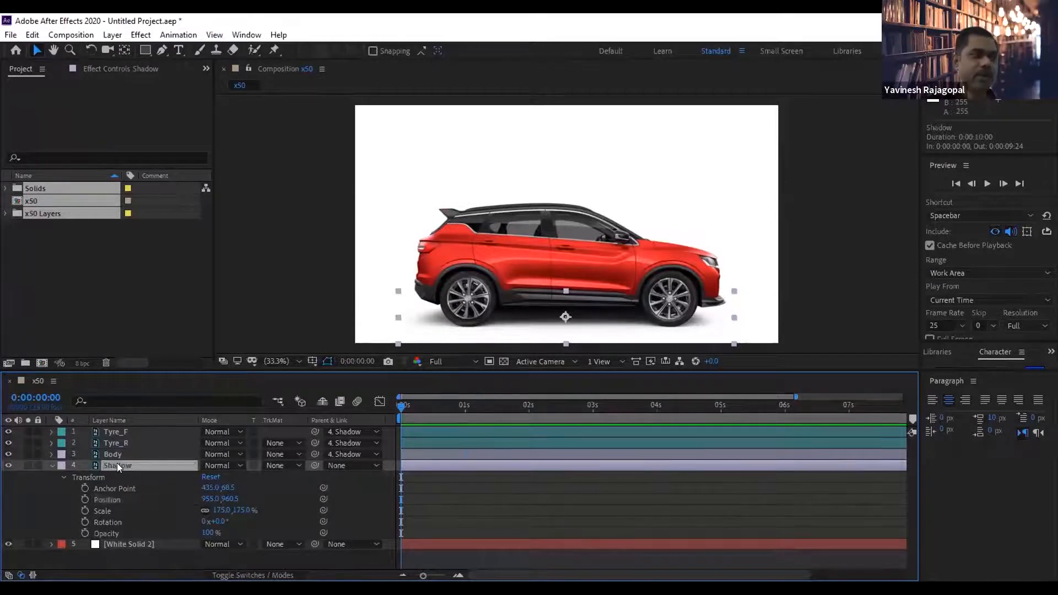
drag(437, 409, 462, 407)
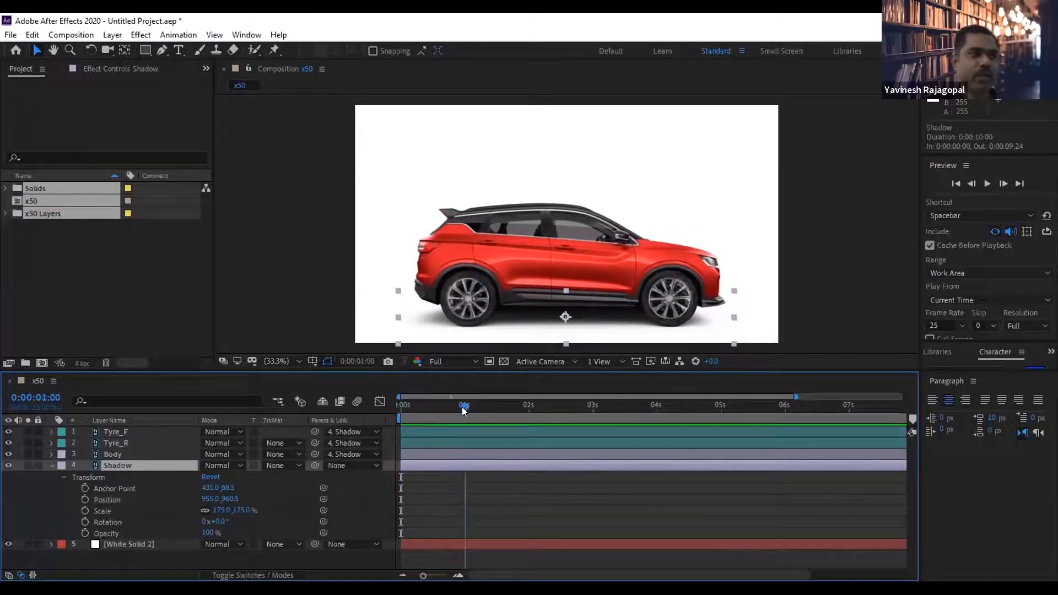
click(85, 500)
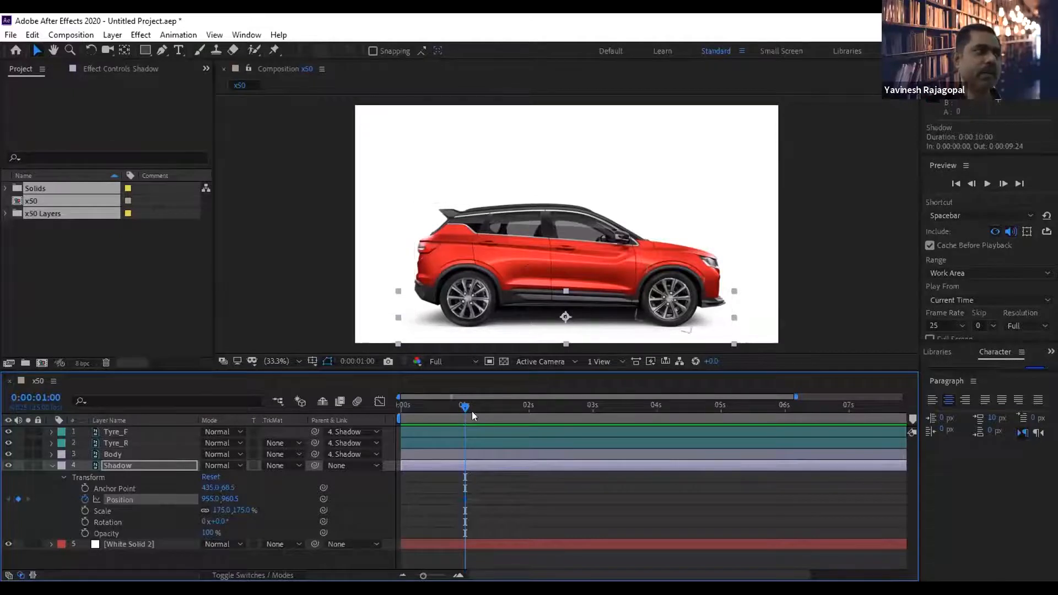
drag(462, 404, 333, 404)
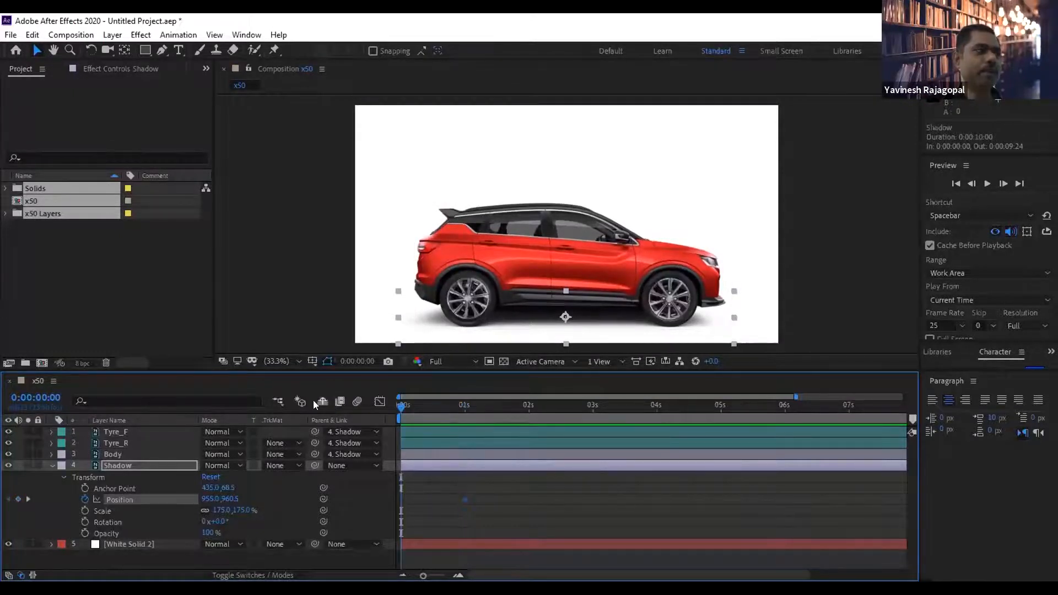
drag(205, 499, 159, 500)
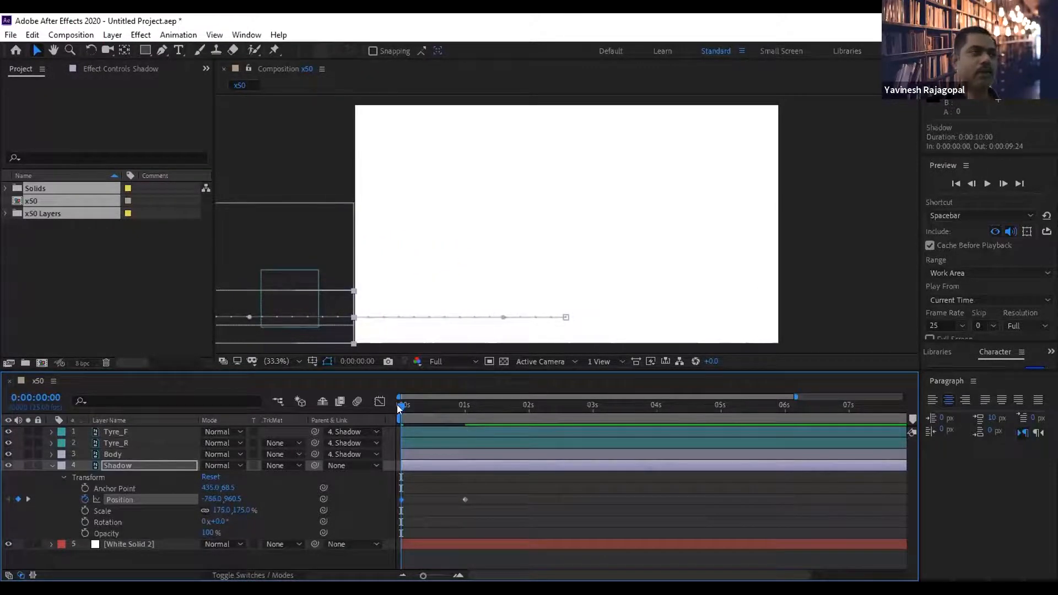
Show the full 10-second timeline and add a Shadow Position keyframe with the same value at 0:00:06:00.
drag(401, 404, 784, 413)
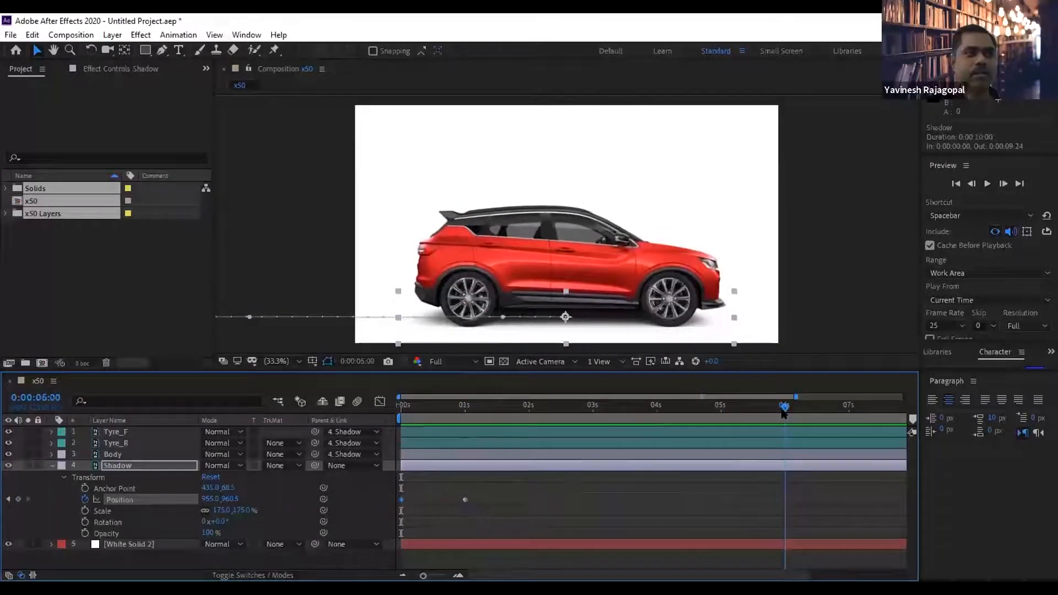
key(minus)
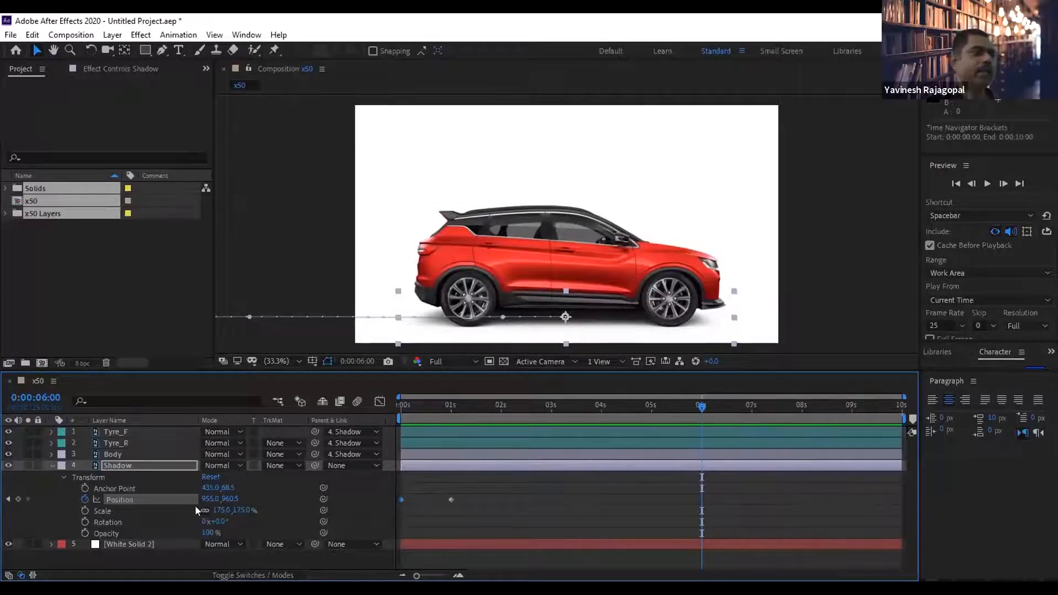
click(17, 499)
drag(439, 491, 463, 507)
drag(681, 492, 711, 507)
Increase the Shadow layer's X Position at 0:00:07:00 until the car is completely outside the frame's right edge.
drag(691, 405, 750, 415)
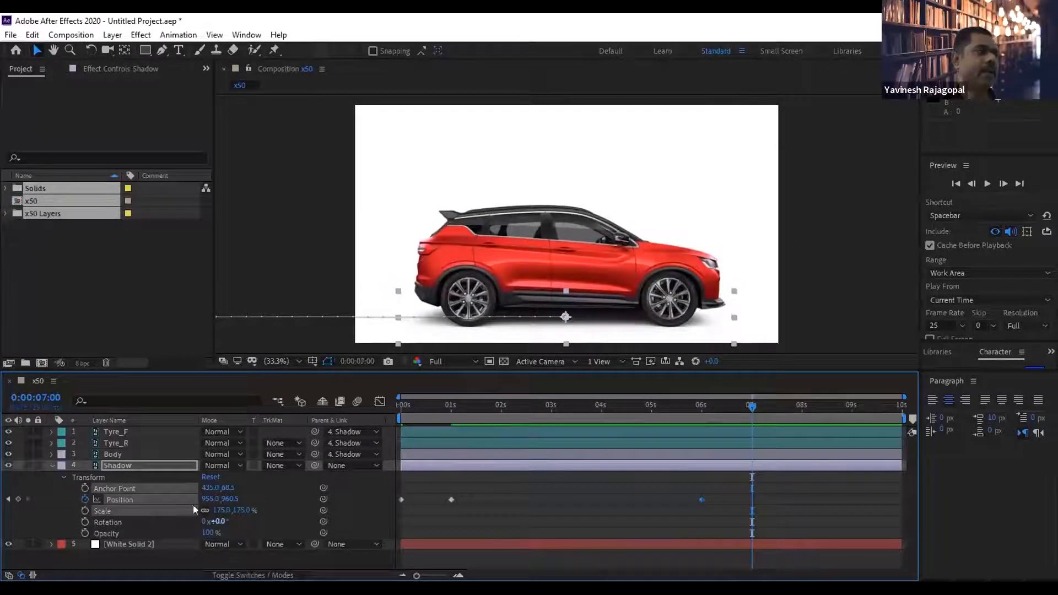
click(282, 492)
drag(207, 498, 694, 492)
drag(232, 494, 467, 492)
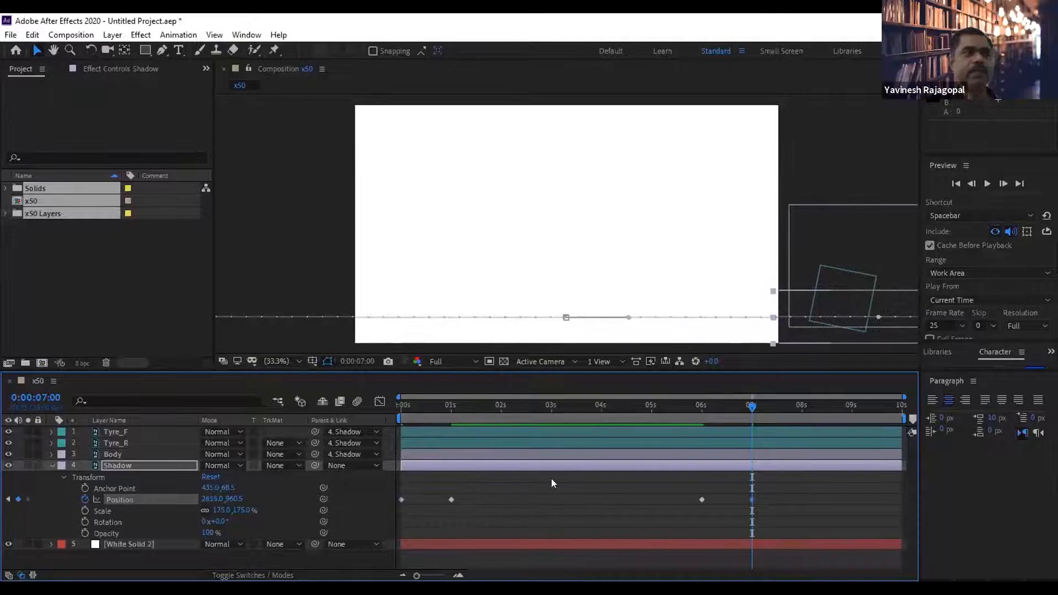
Preview the car driving in and out from the start, stop playback and return to 0:00:00:00.
drag(595, 404, 401, 404)
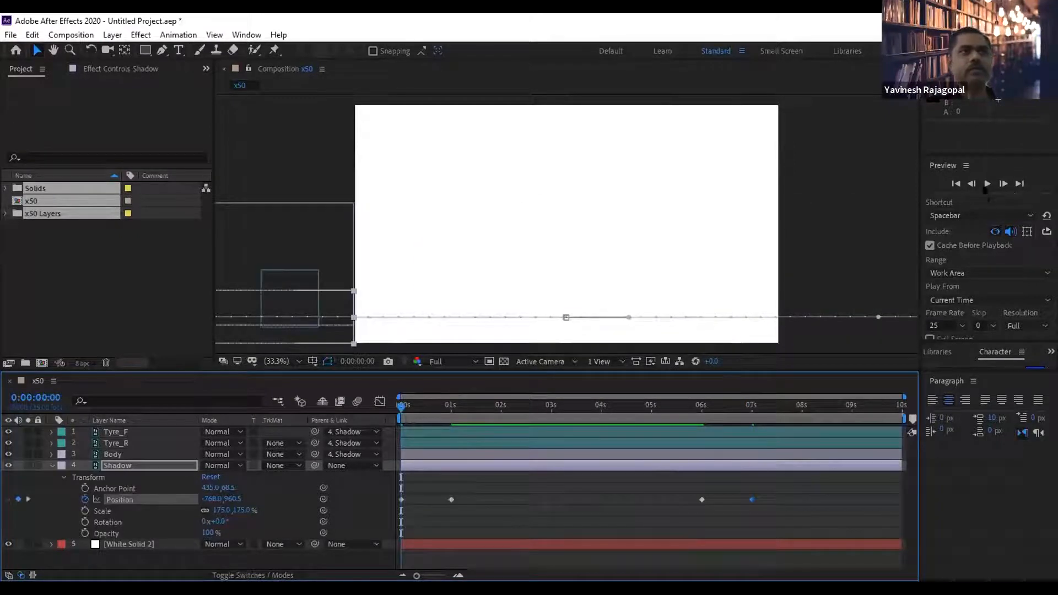
click(986, 184)
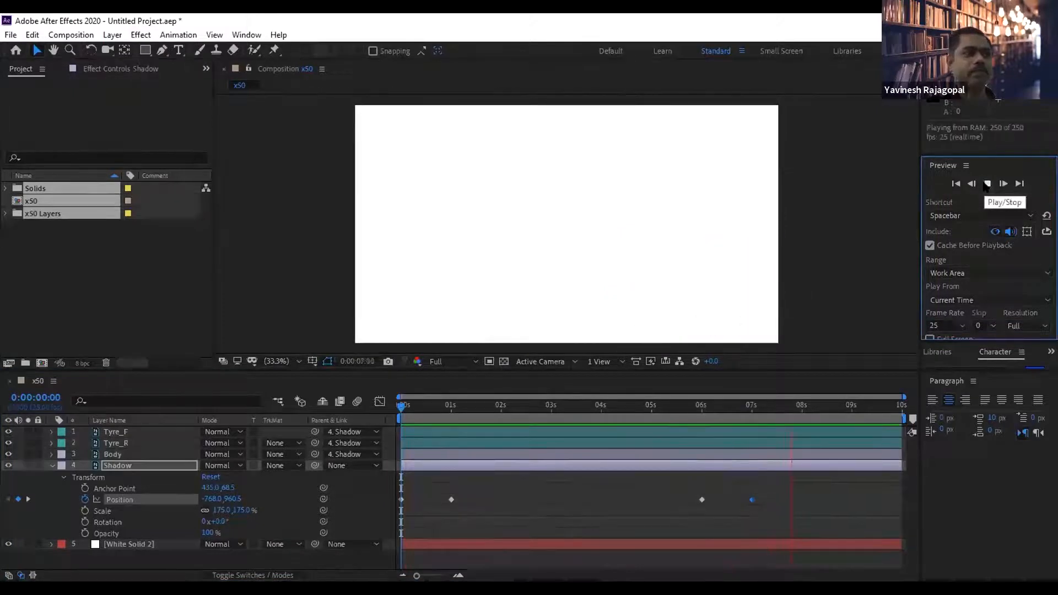
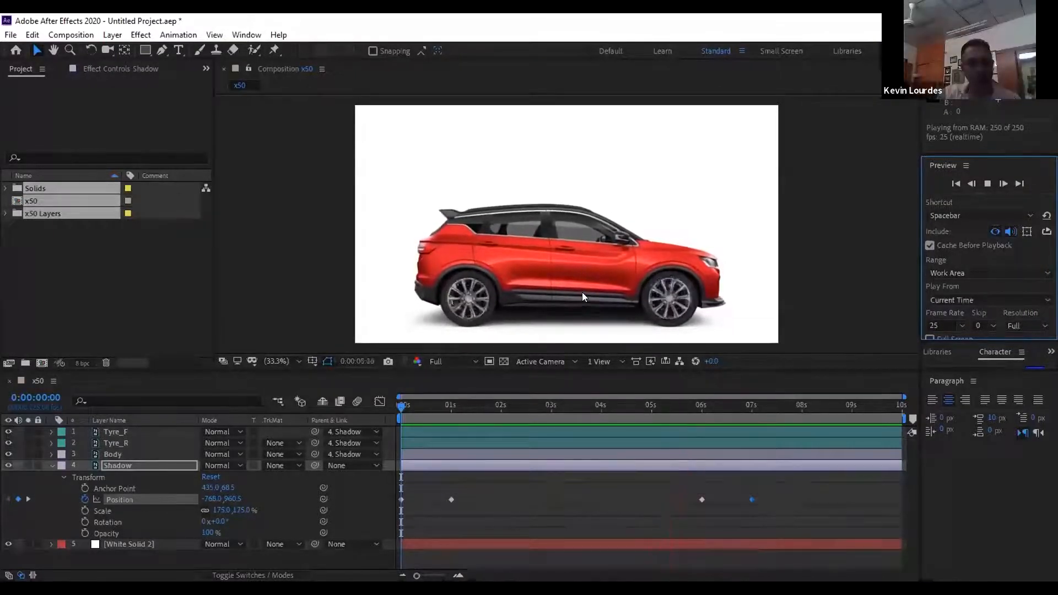
click(986, 184)
click(956, 183)
Remove all Position keyframes from the Shadow layer while at 0:00:01:00, so the car stays centred in the frame.
click(85, 499)
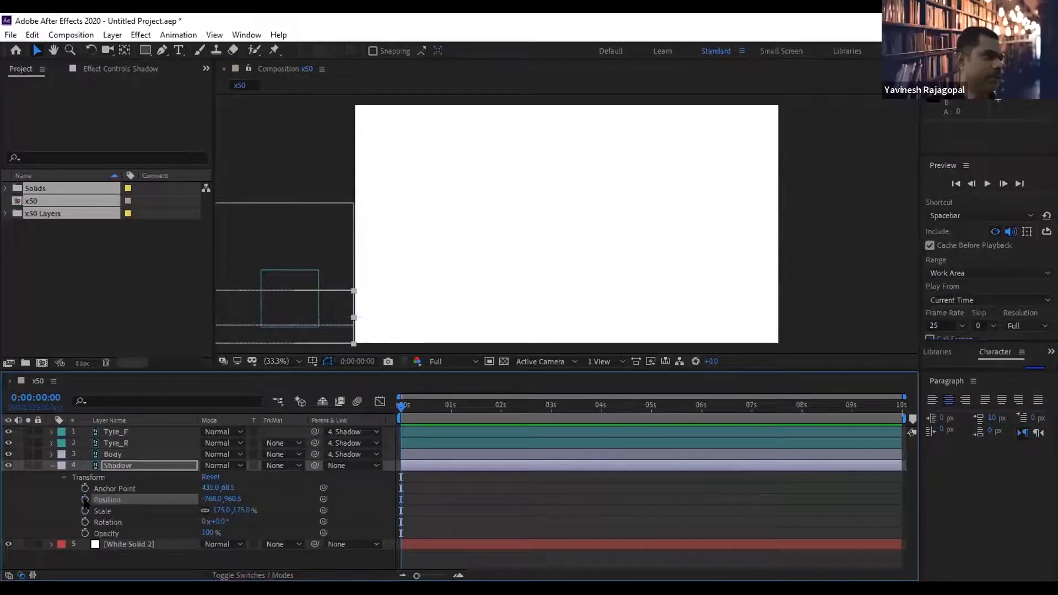
key(ctrl+z)
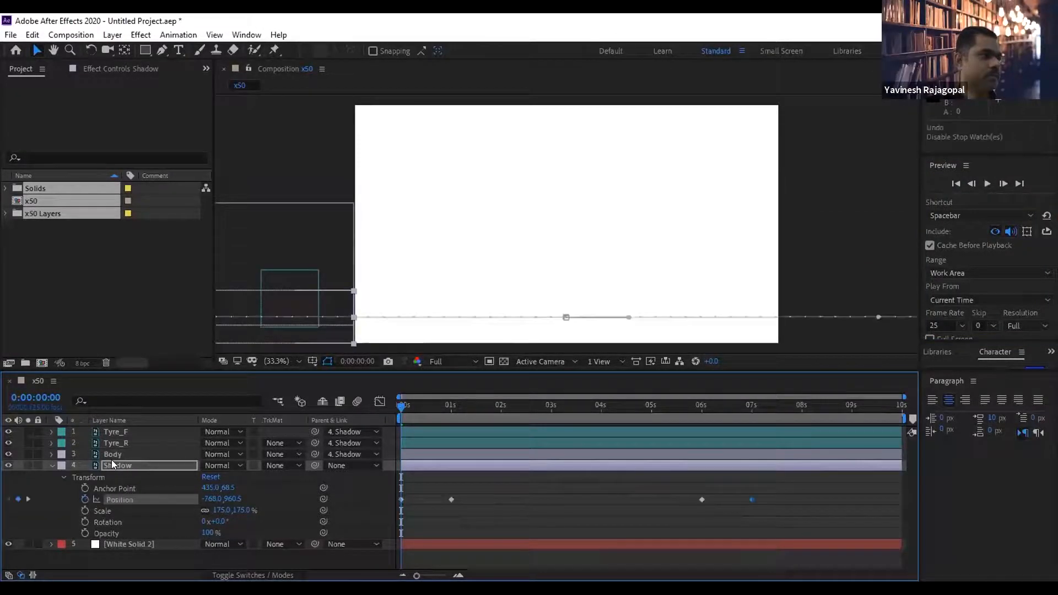
click(28, 499)
click(85, 499)
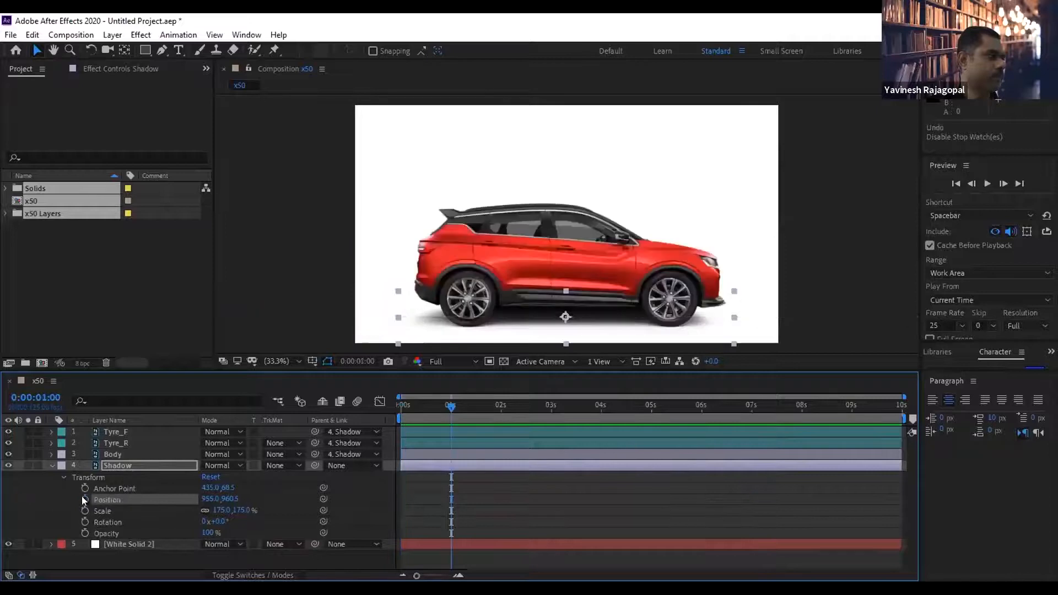
Add a Position keyframe to the Shadow layer at 0:00:01:00, and set its X Position to -809 at 0:00:00:00.
click(515, 488)
drag(425, 406, 936, 419)
drag(999, 432, 451, 410)
click(122, 466)
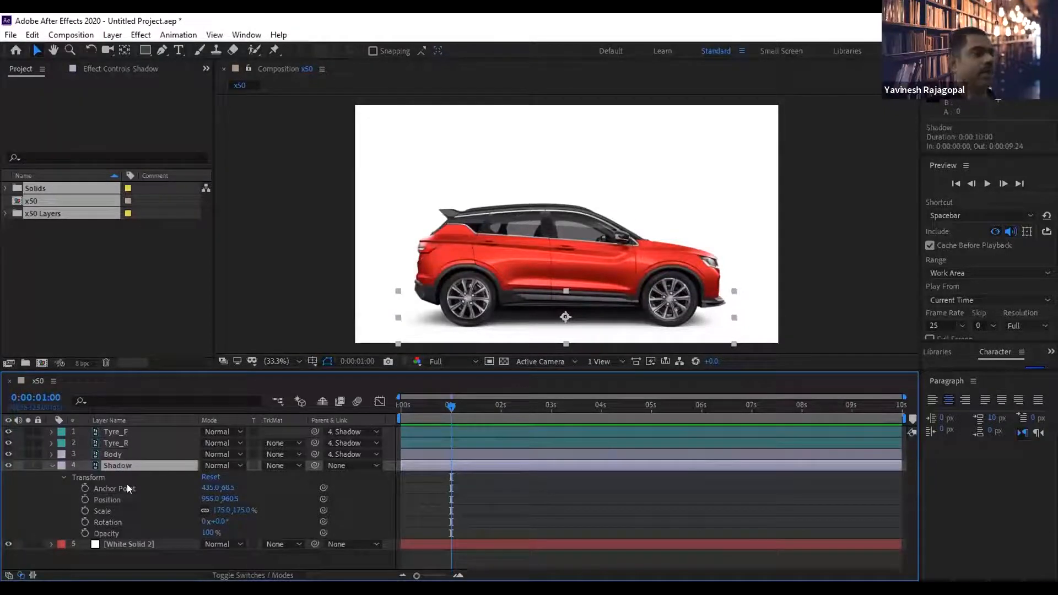
click(85, 500)
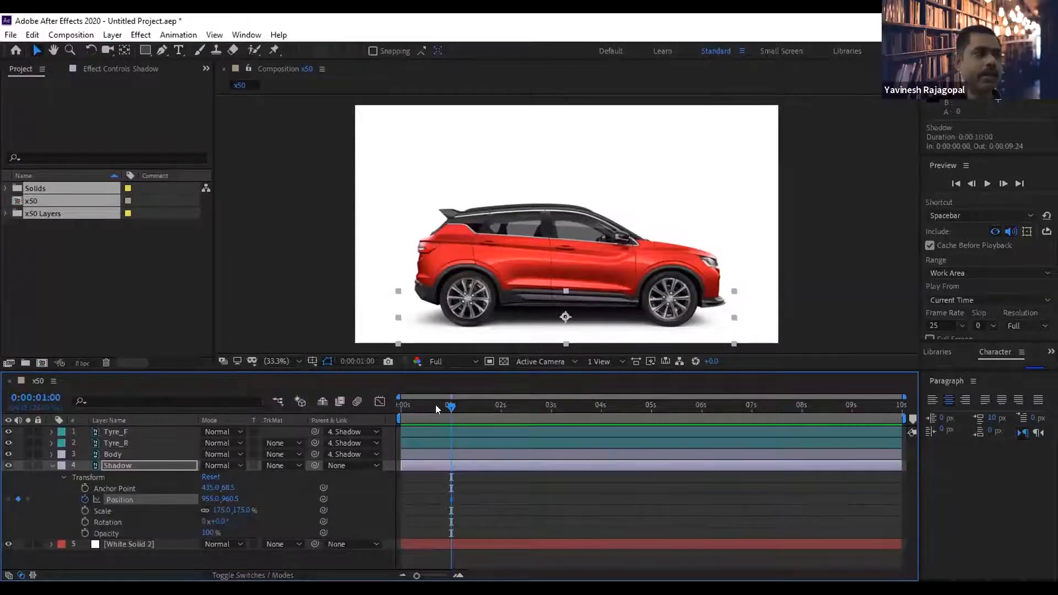
drag(447, 407, 403, 406)
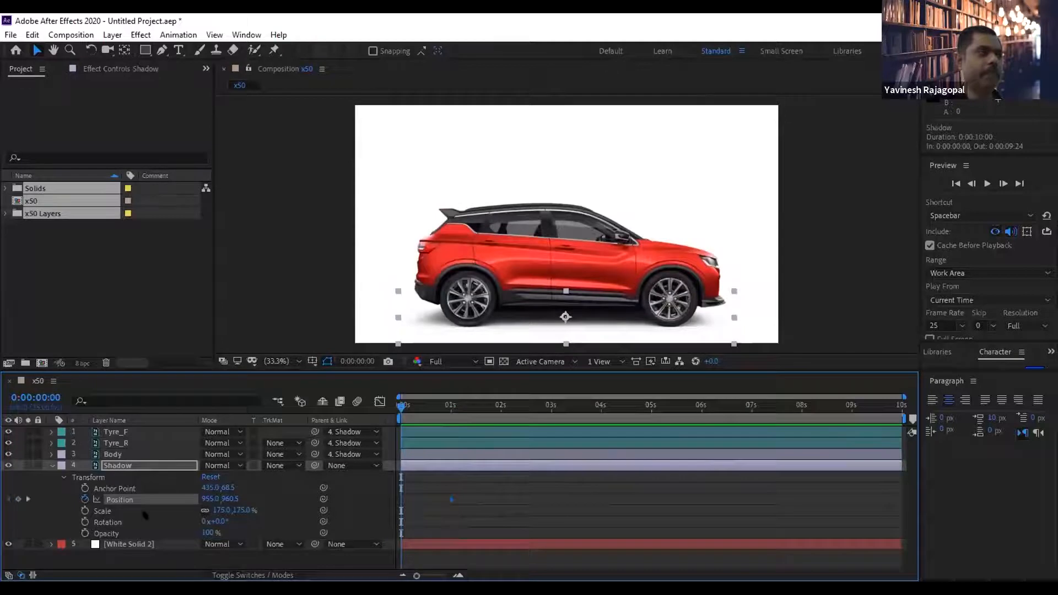
drag(204, 497, 138, 498)
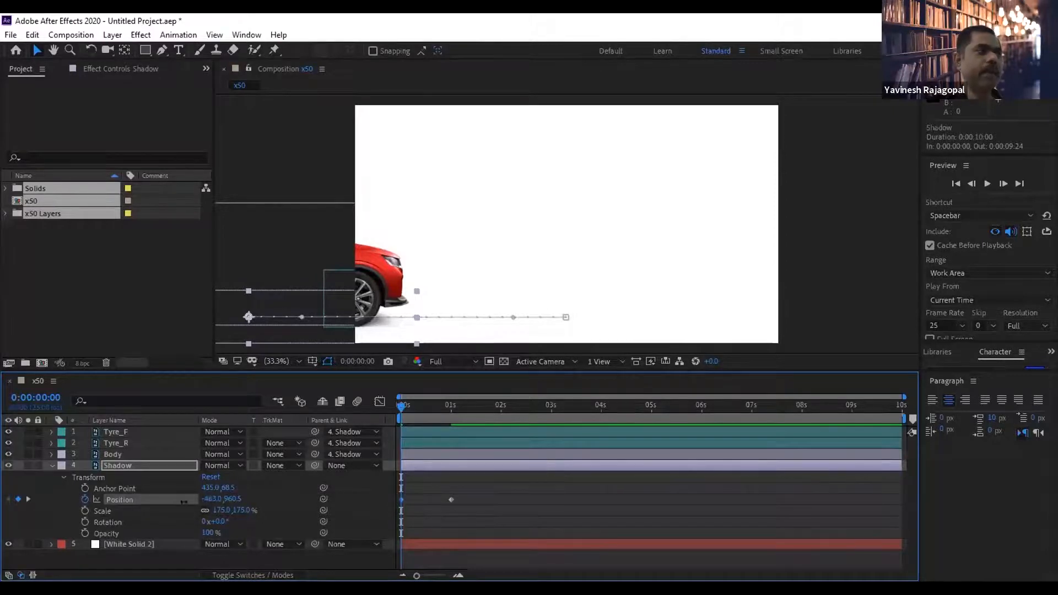
drag(183, 501, 175, 499)
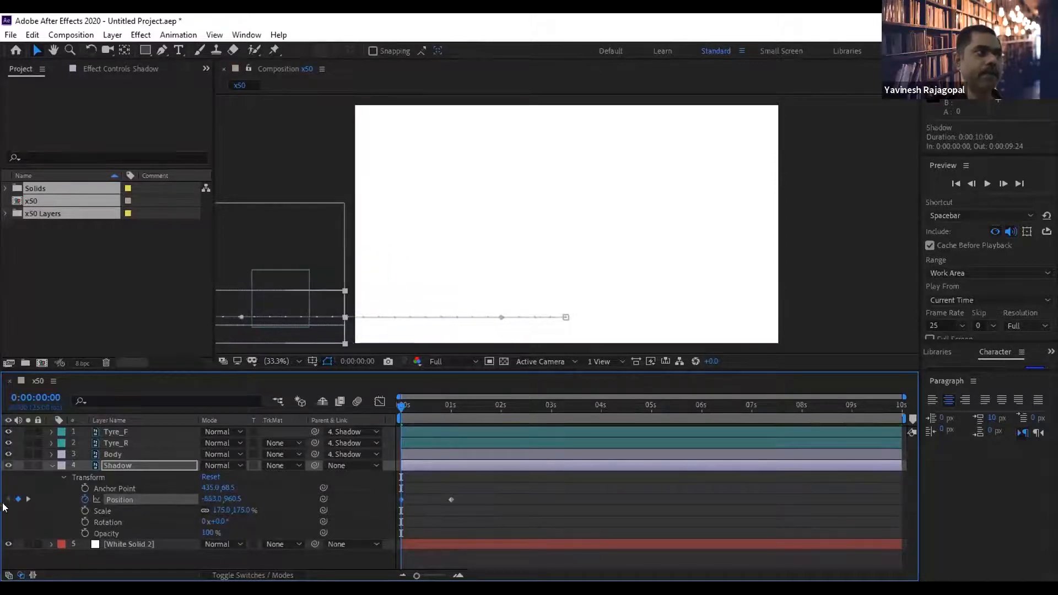
Add a holding Shadow Position keyframe at 0:00:06:00 and set the X Position to 2670 at 0:00:07:00, beyond the frame's right edge.
click(701, 406)
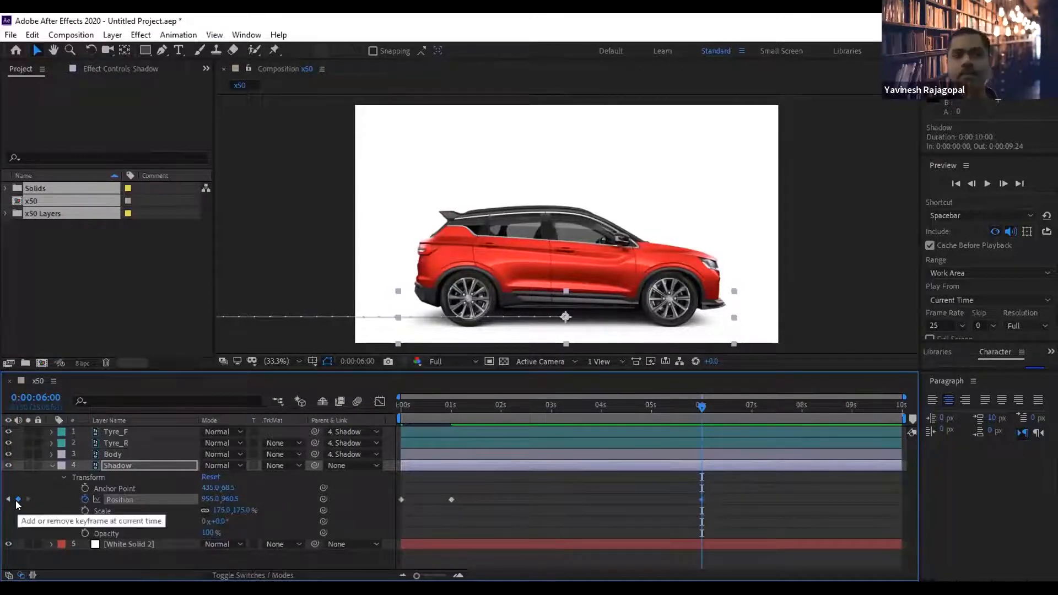
drag(439, 484, 460, 511)
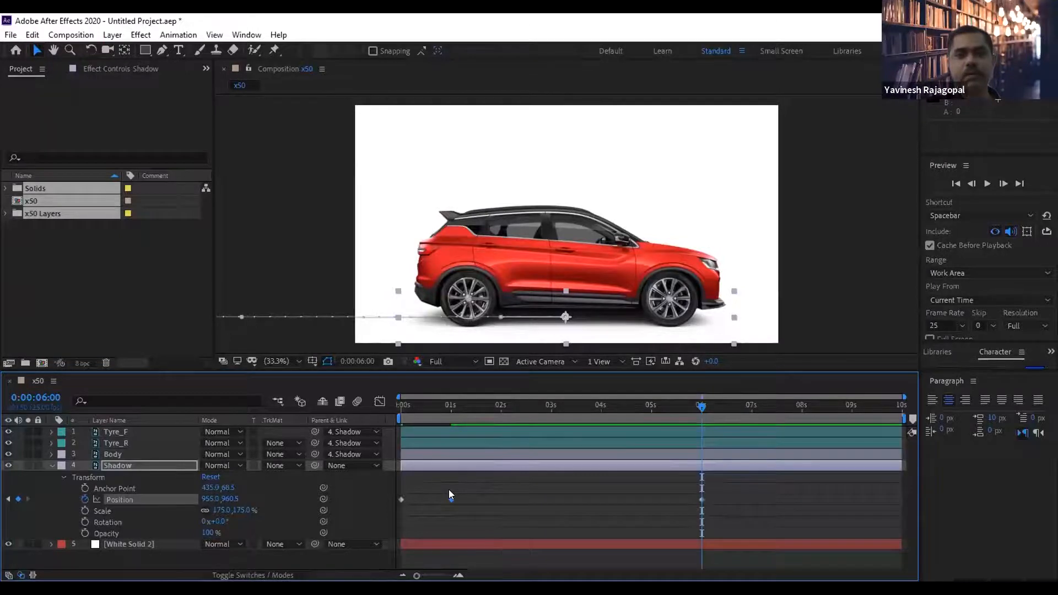
drag(701, 408, 752, 412)
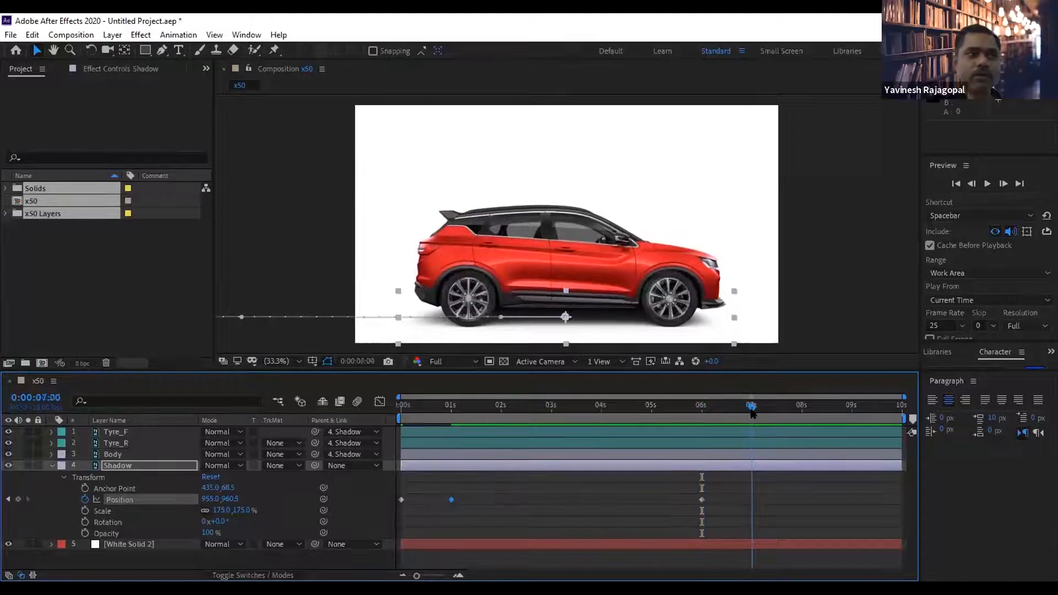
drag(208, 499, 510, 507)
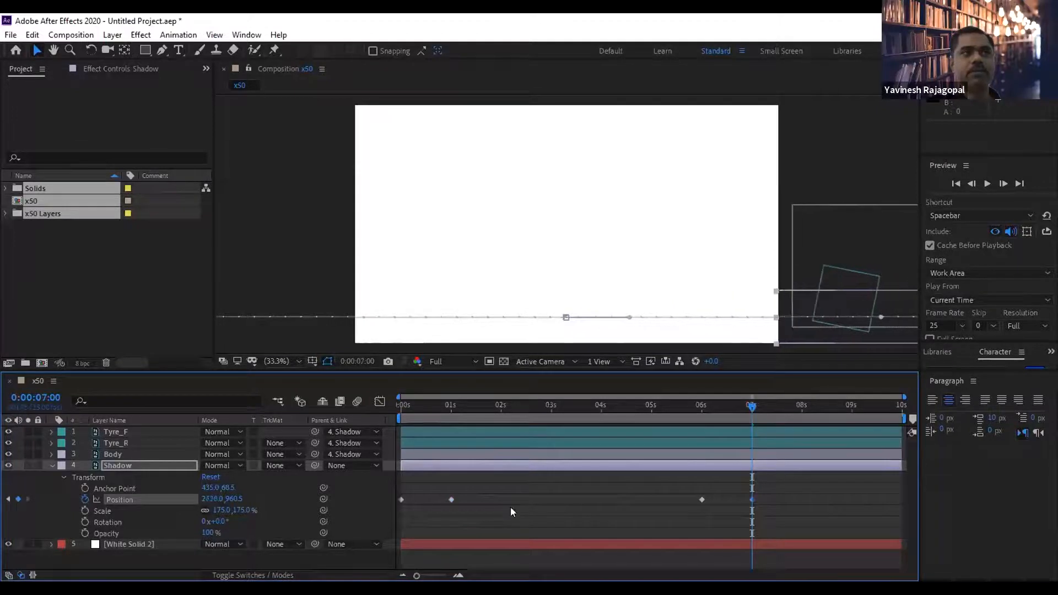
Preview the complete car animation and stop playback with the current time at 0:00:04:04.
click(986, 184)
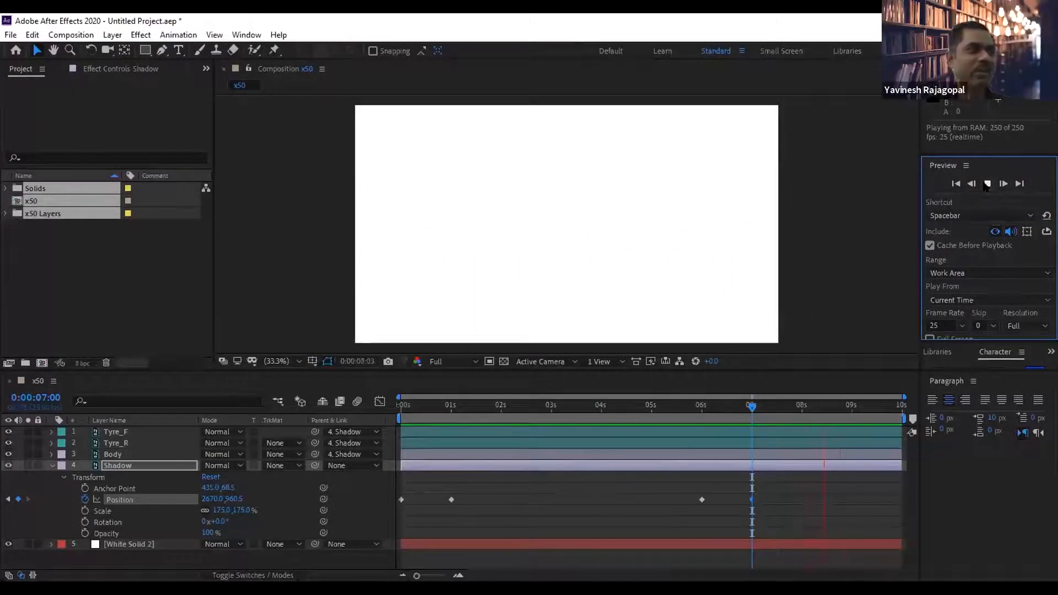
click(608, 410)
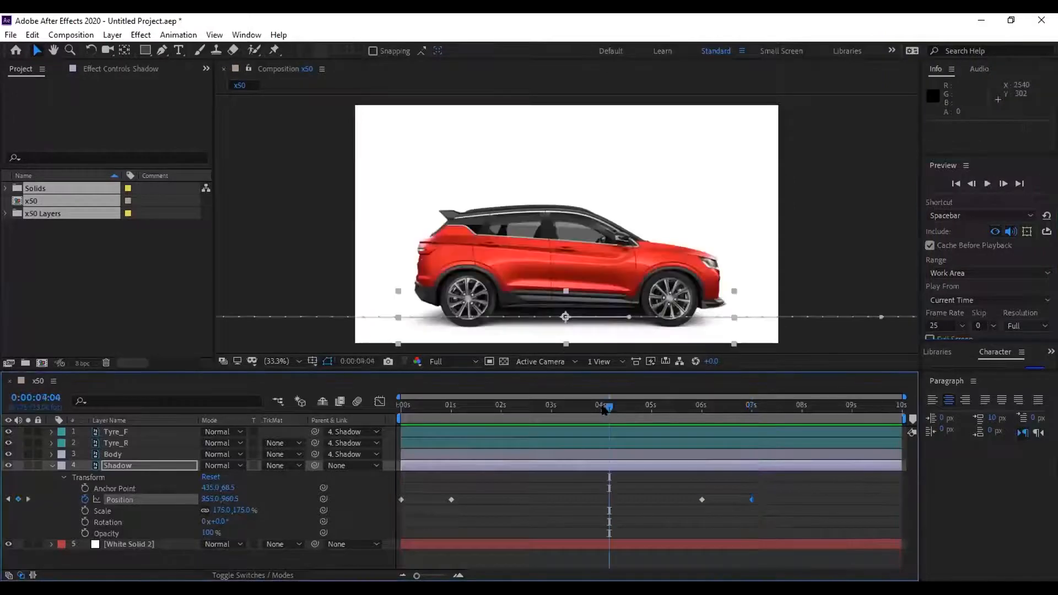
click(110, 432)
shift+click(112, 441)
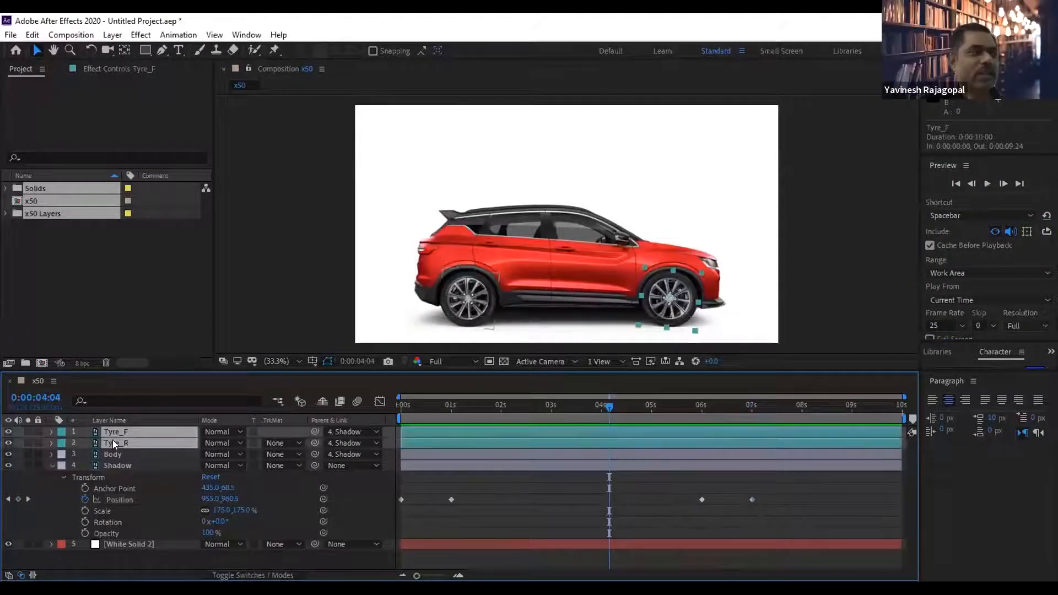
shift+click(113, 454)
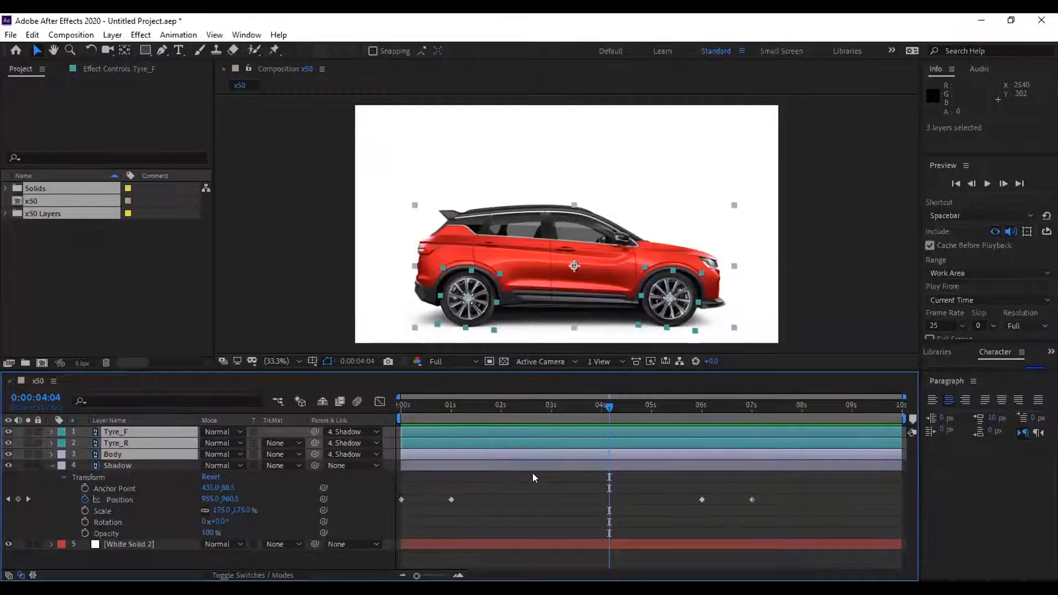
click(566, 473)
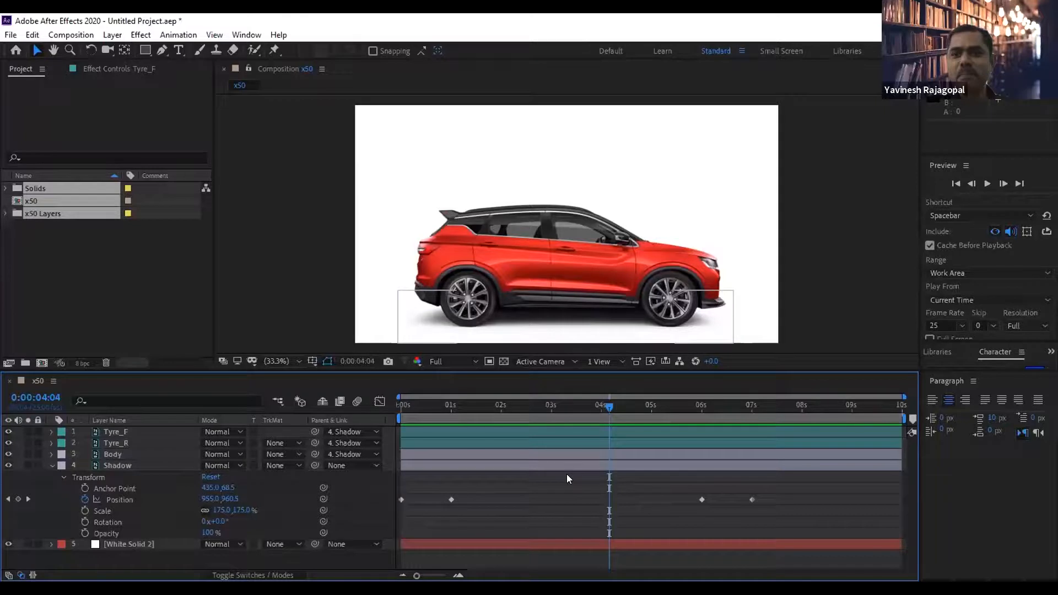
click(566, 474)
Scrub through the car's entrance up to 0:00:04:00 and return to the start of the composition.
drag(606, 406, 419, 432)
drag(420, 427, 599, 421)
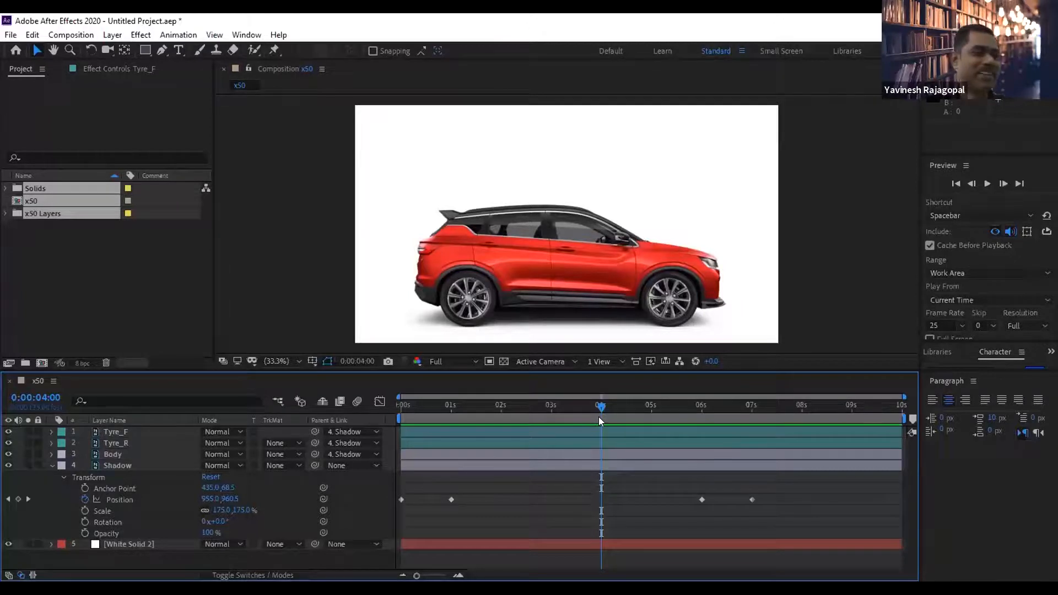
drag(572, 409, 385, 404)
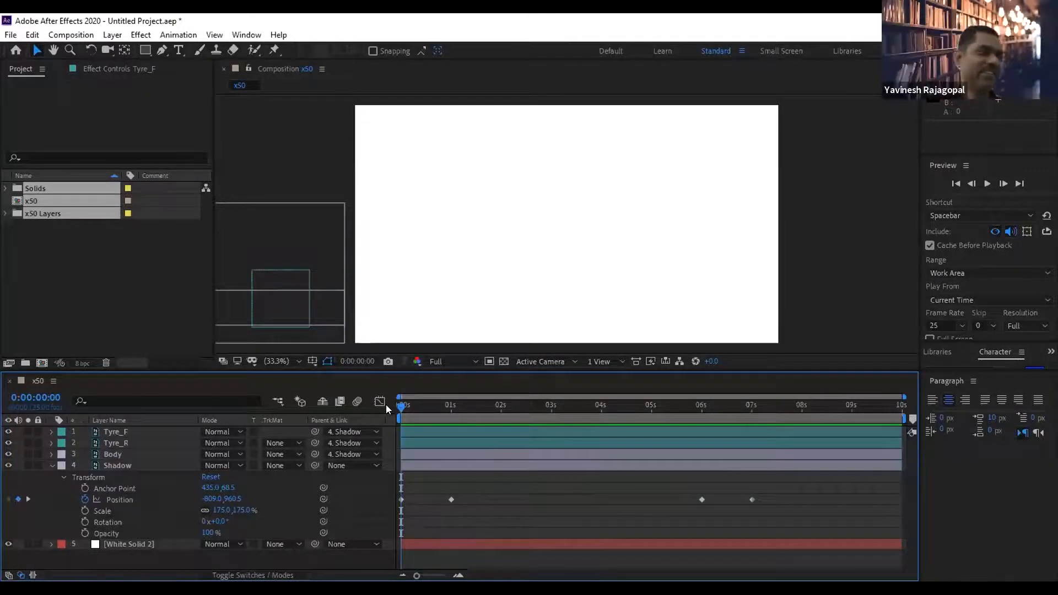
Shift all of the Shadow's Position keyframes together by setting the X Position to 960 at 0:00:01:00, and check 0:00:06:00 and 0:00:07:00.
mouse_move(402, 406)
mouse_down()
mouse_move(468, 405)
mouse_move(383, 404)
mouse_up()
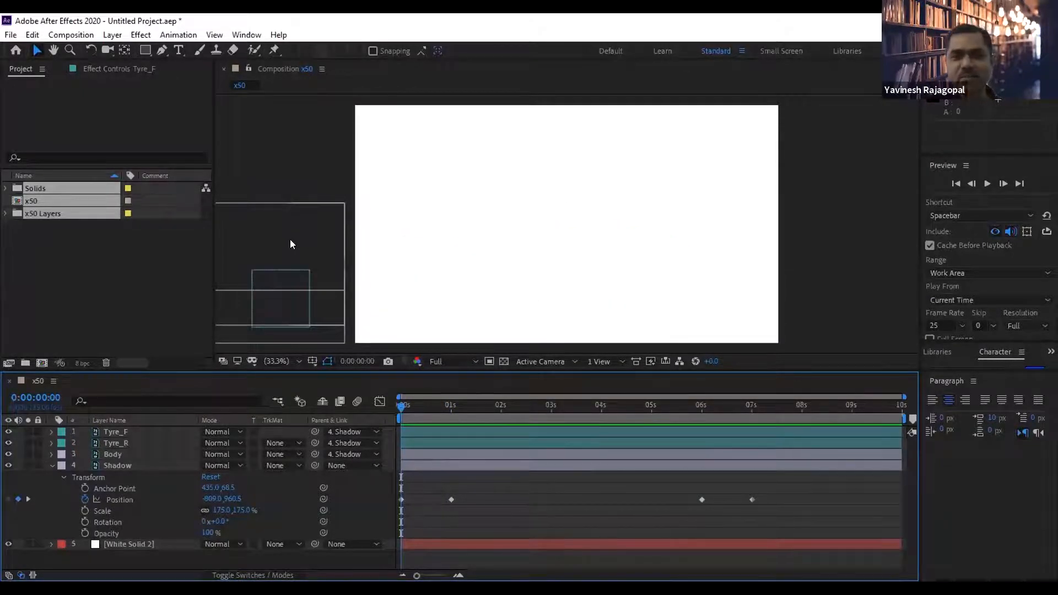
drag(401, 406, 379, 400)
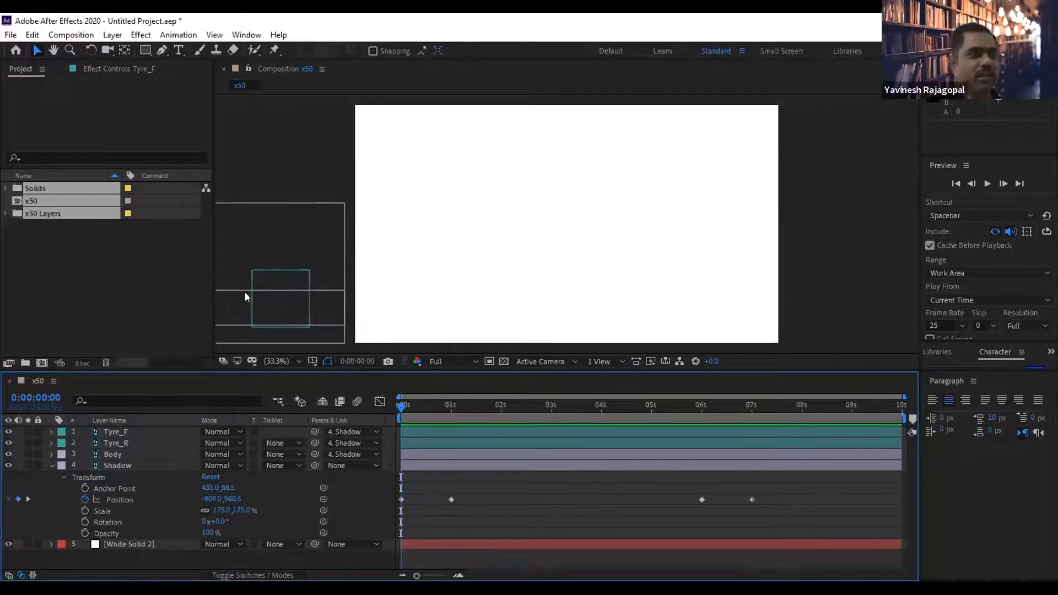
drag(397, 406, 440, 413)
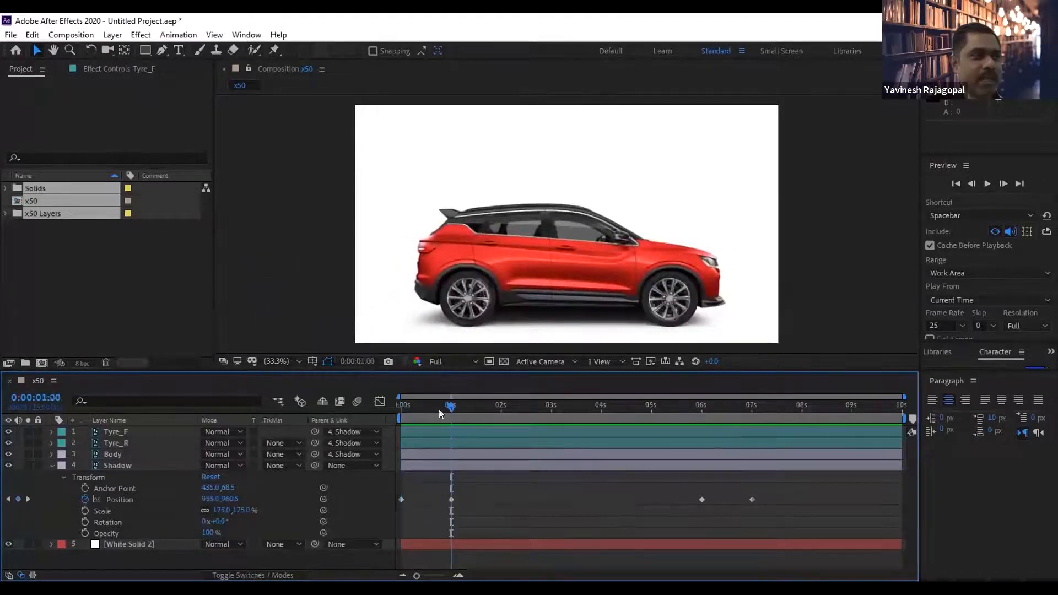
click(107, 499)
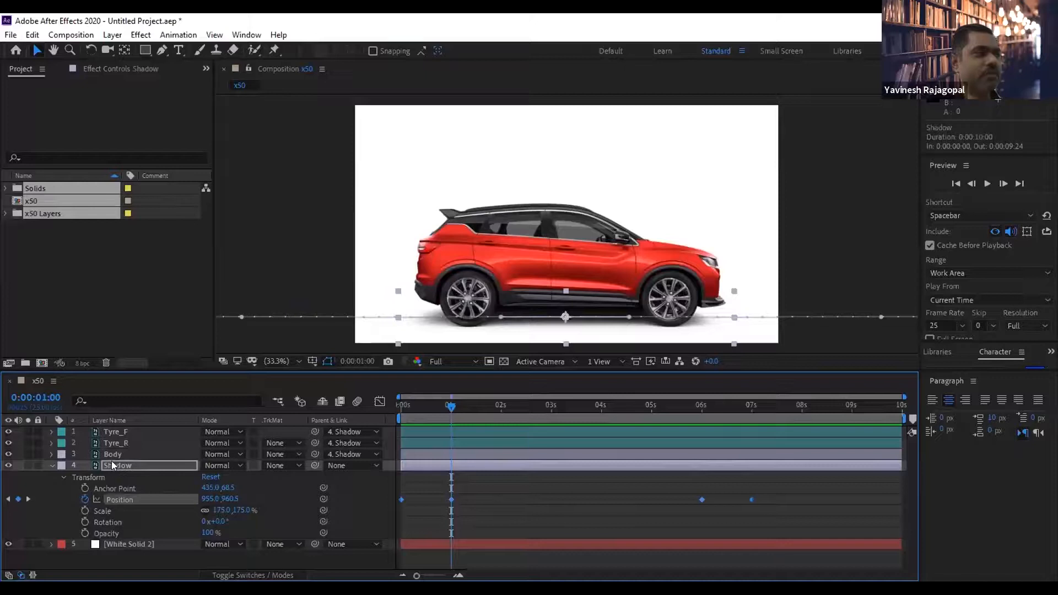
drag(207, 497, 462, 485)
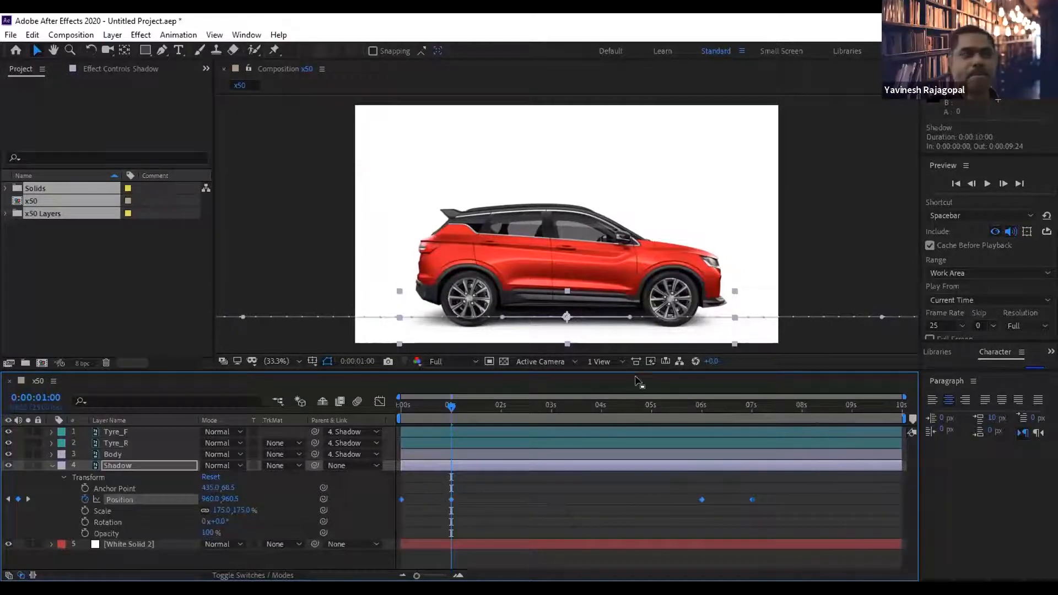
click(701, 406)
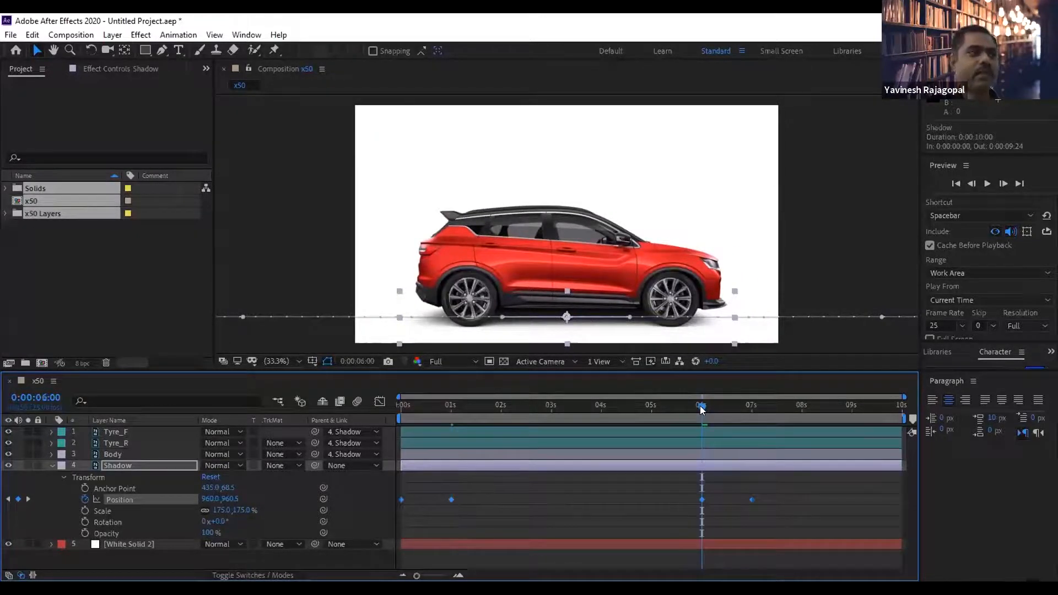
click(748, 407)
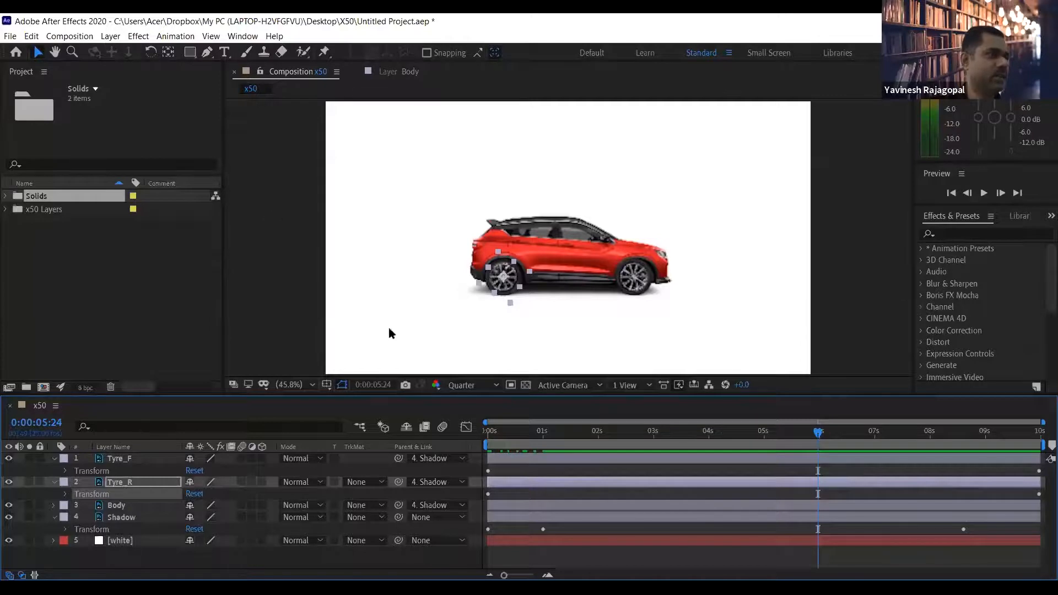
Reset the Standard workspace to its saved layout to undo the timeline panel's misplacement.
drag(522, 405, 522, 345)
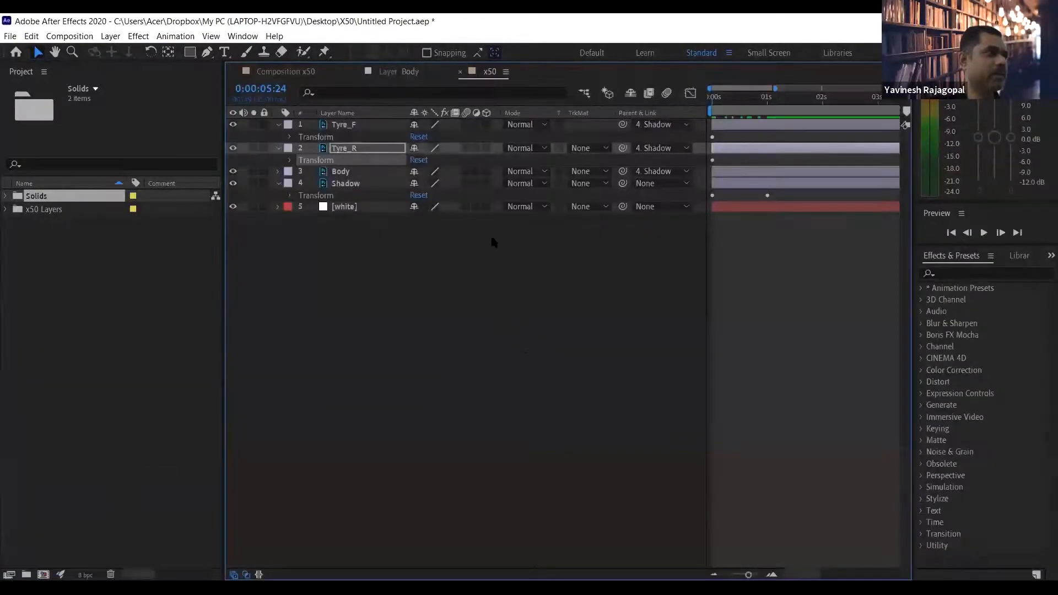
click(248, 36)
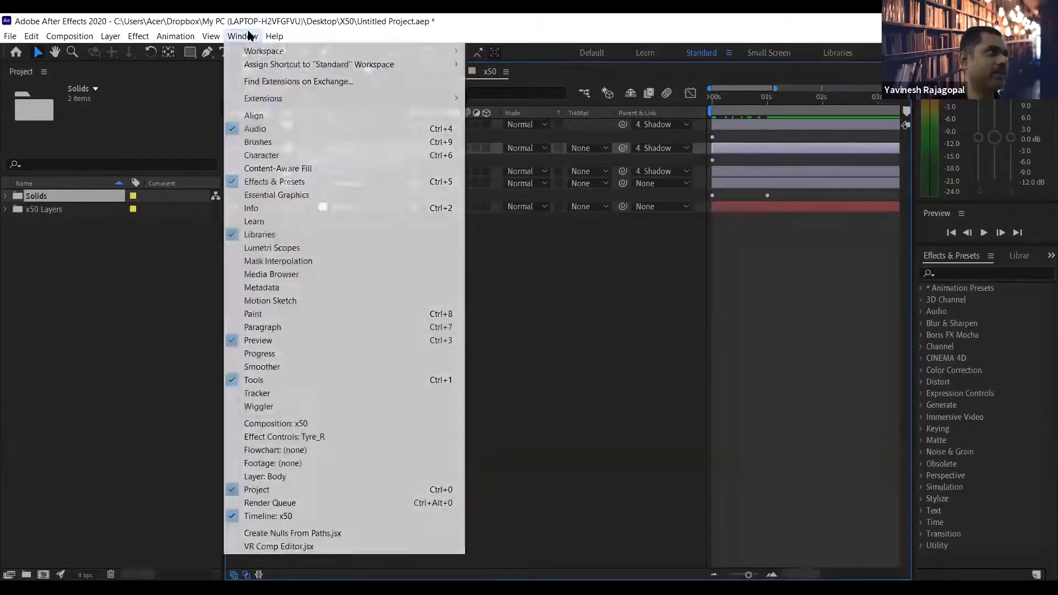
mouse_move(256, 51)
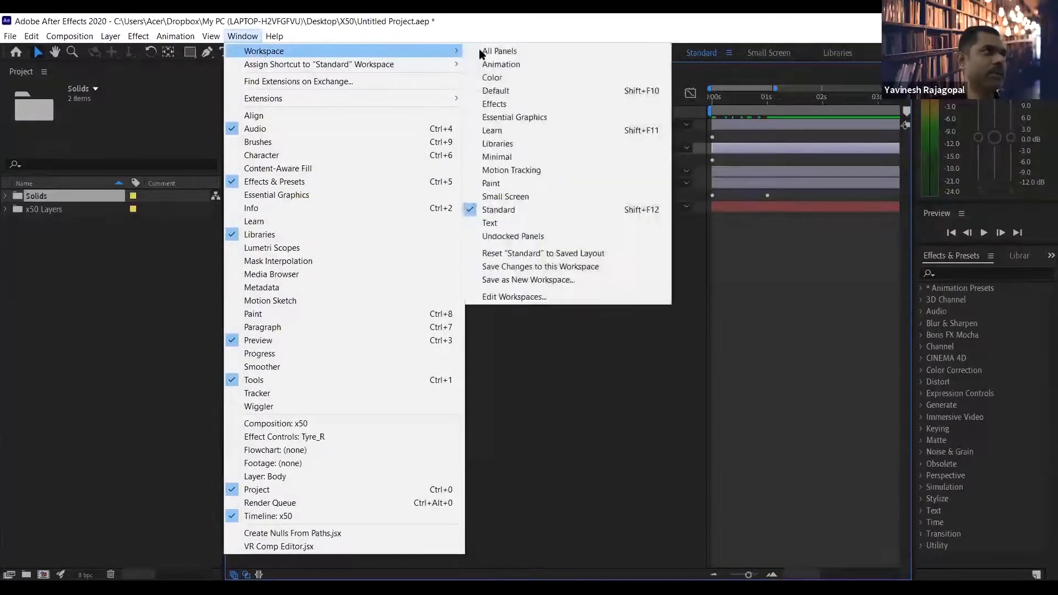
click(511, 254)
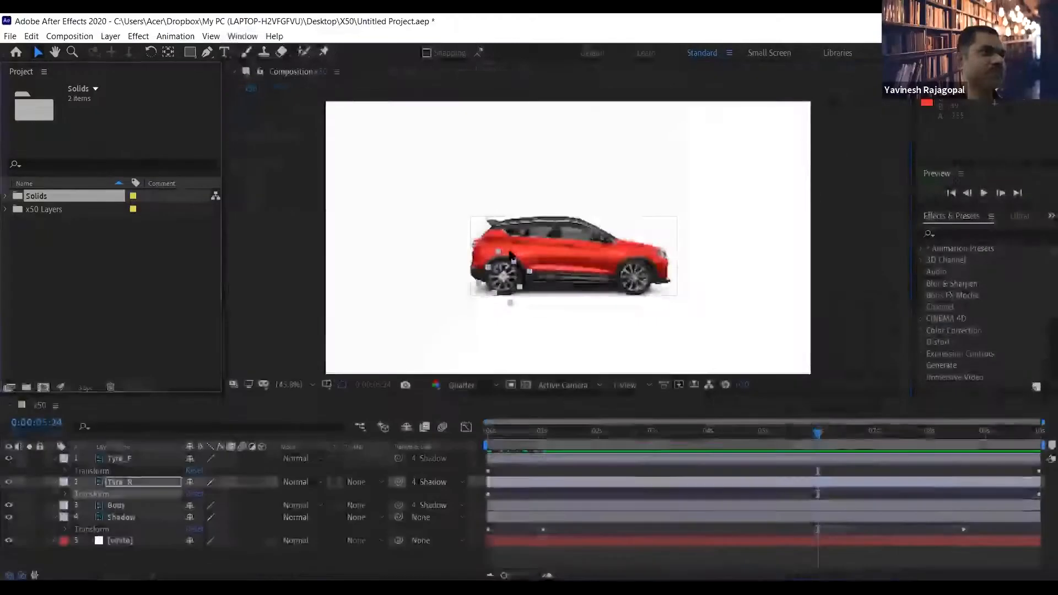
Preview the animation, and move the Shadow's last Position keyframe to 0:00:05:24.
click(984, 193)
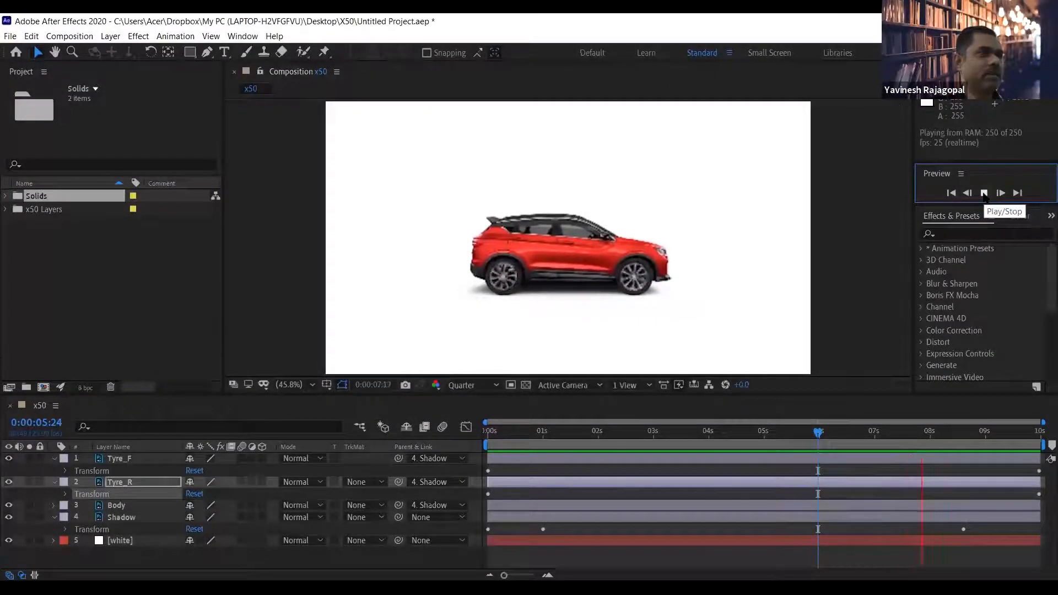
click(984, 193)
click(493, 296)
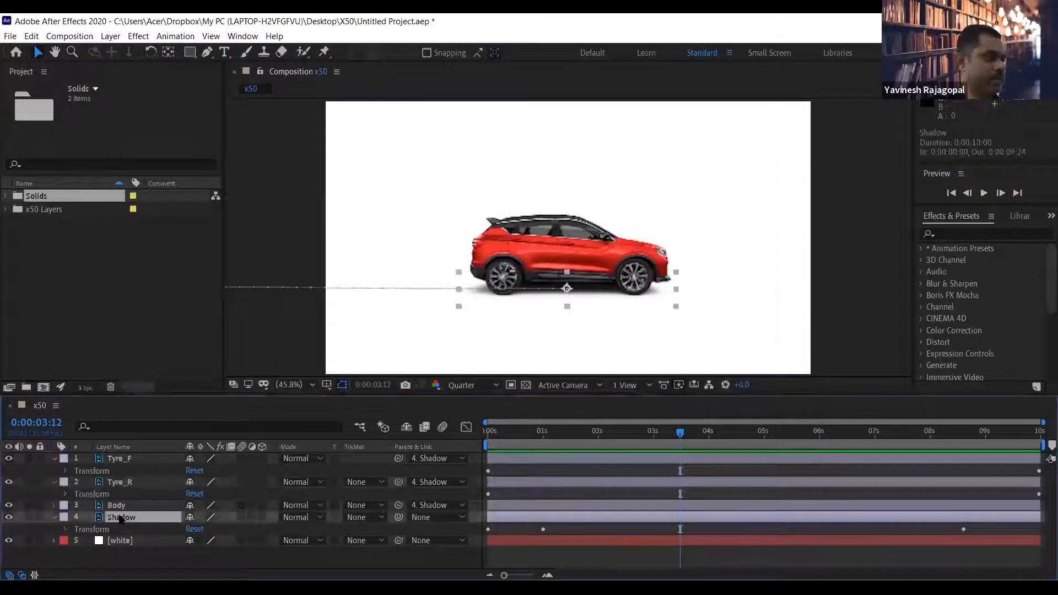
key(p)
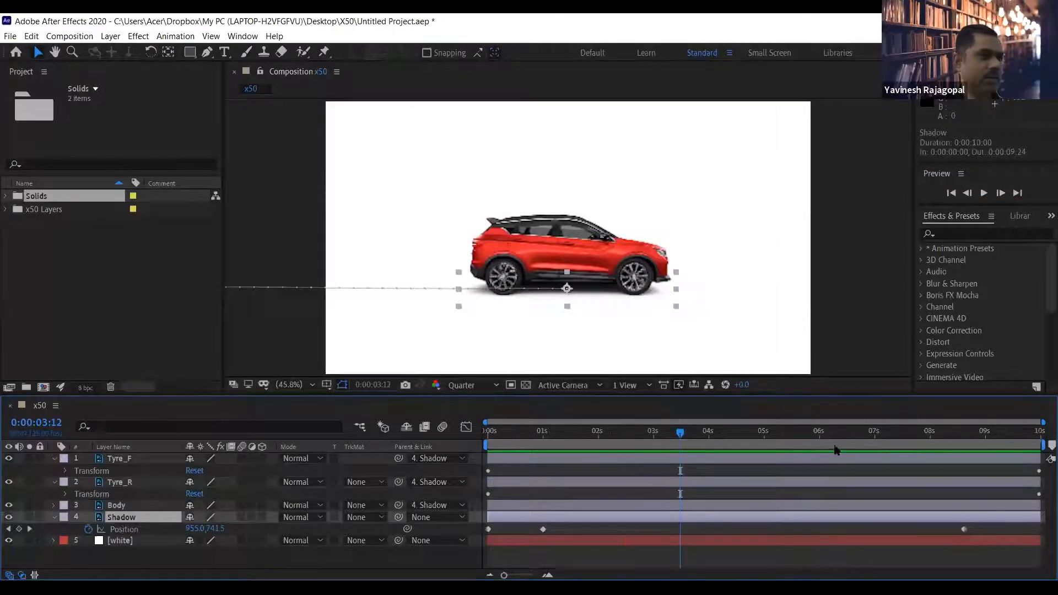
click(30, 529)
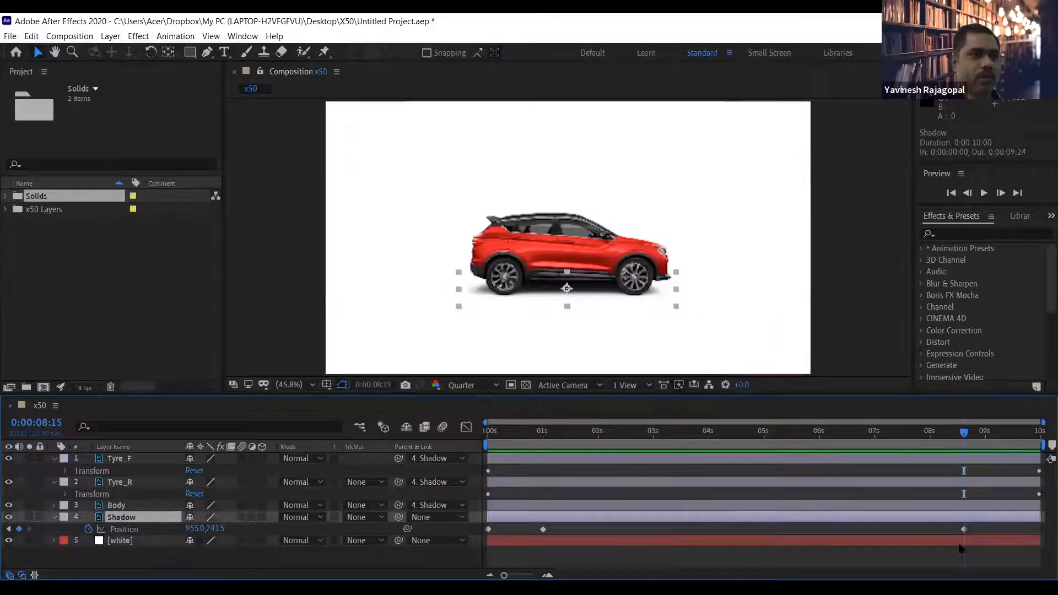
drag(963, 529, 819, 528)
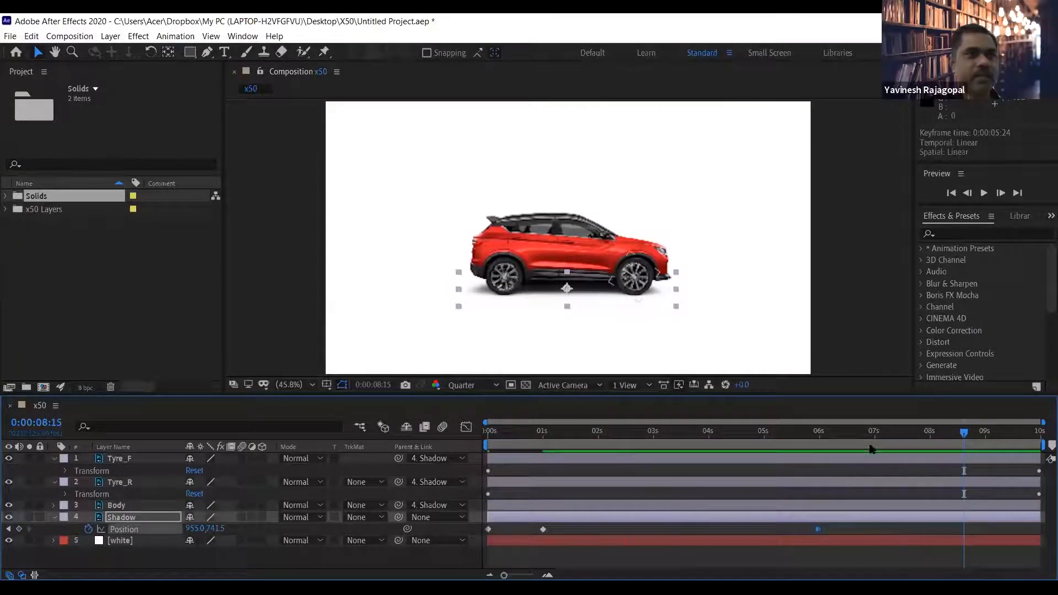
Set the Shadow's X Position to 2375 at 0:00:07:00, beyond the frame's right edge, and preview the car's exit.
click(875, 432)
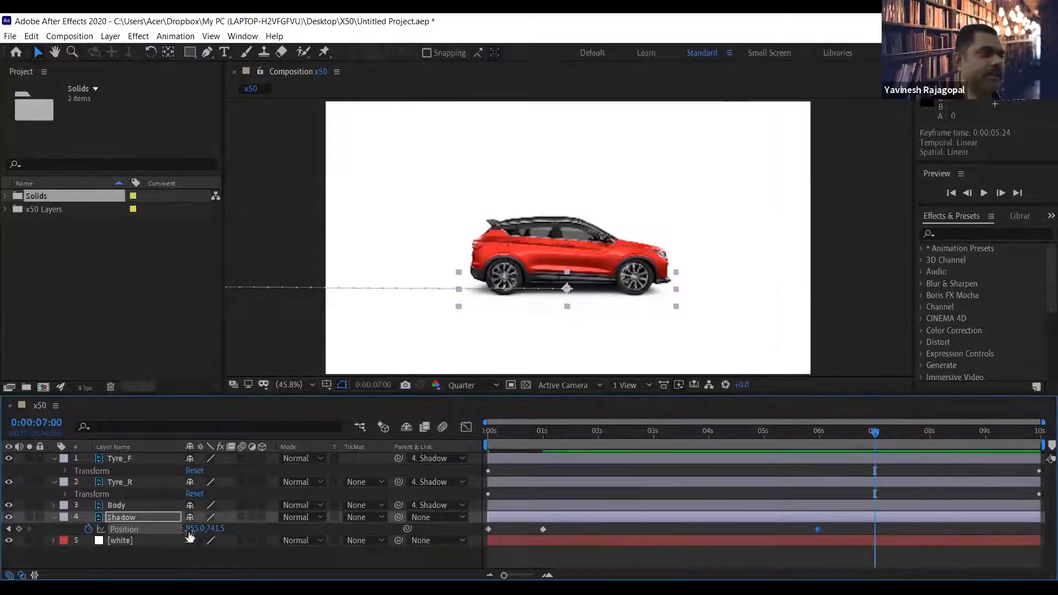
drag(189, 528, 475, 531)
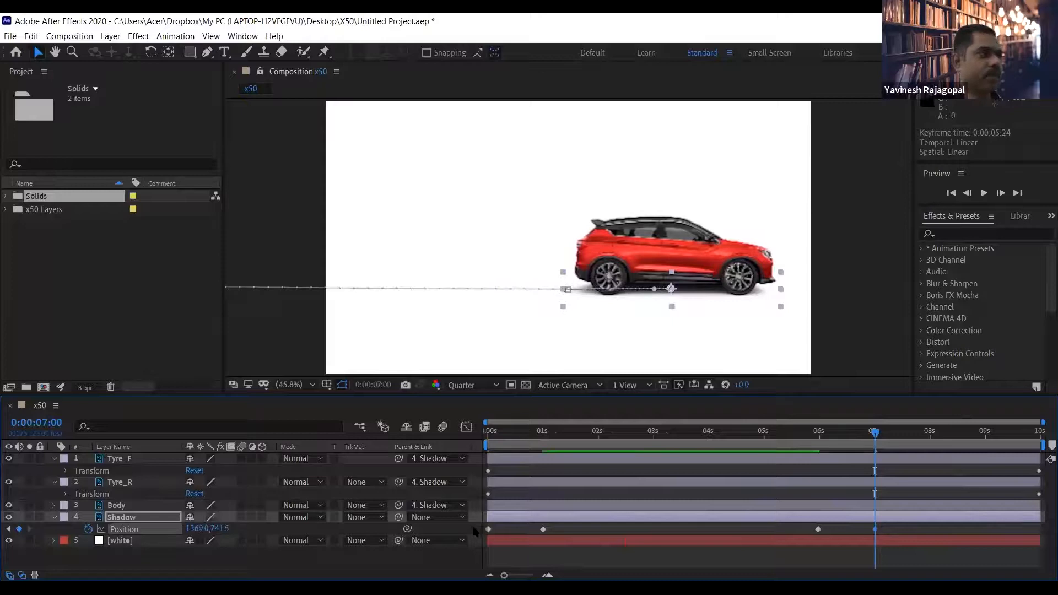
drag(197, 529, 980, 468)
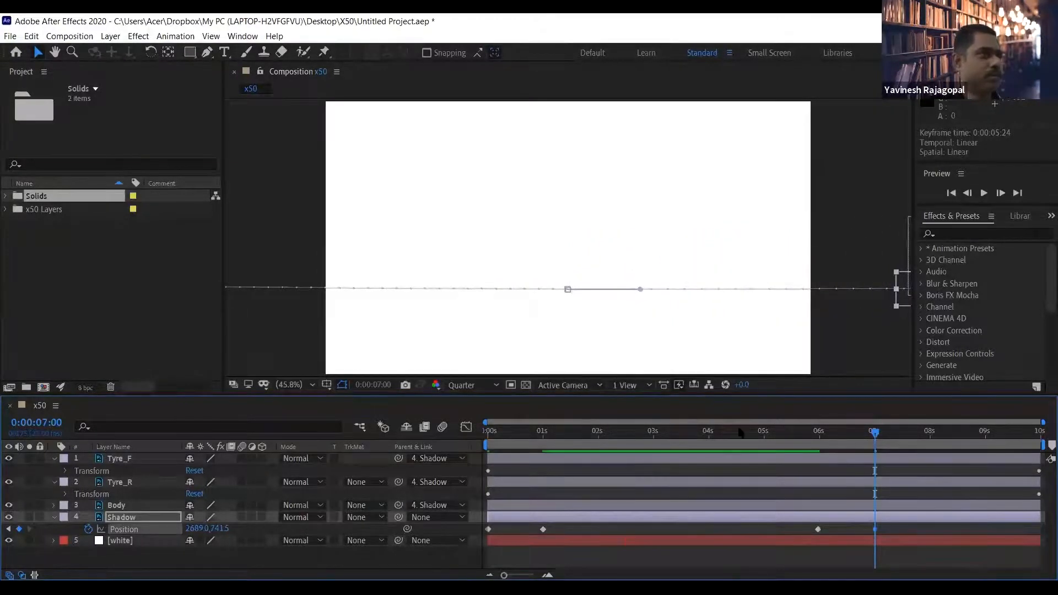
drag(196, 529, 75, 531)
drag(196, 529, 18, 534)
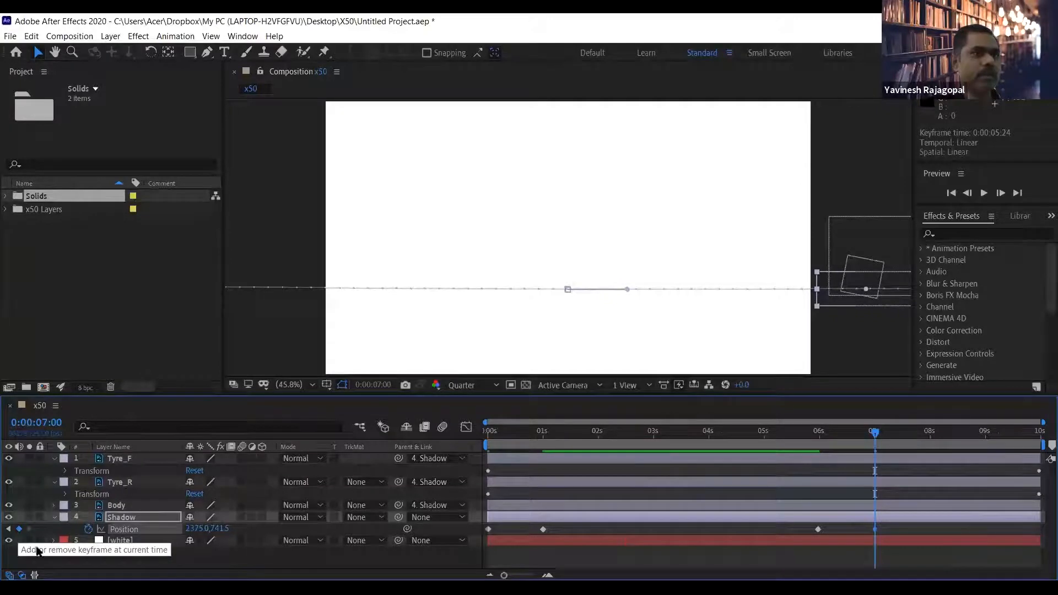
click(984, 193)
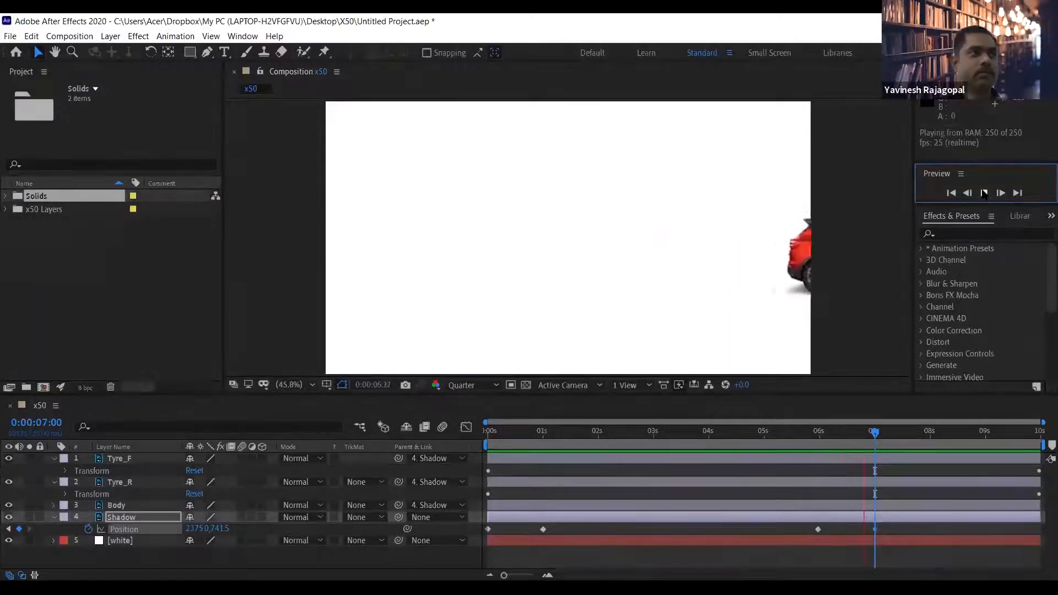
click(834, 54)
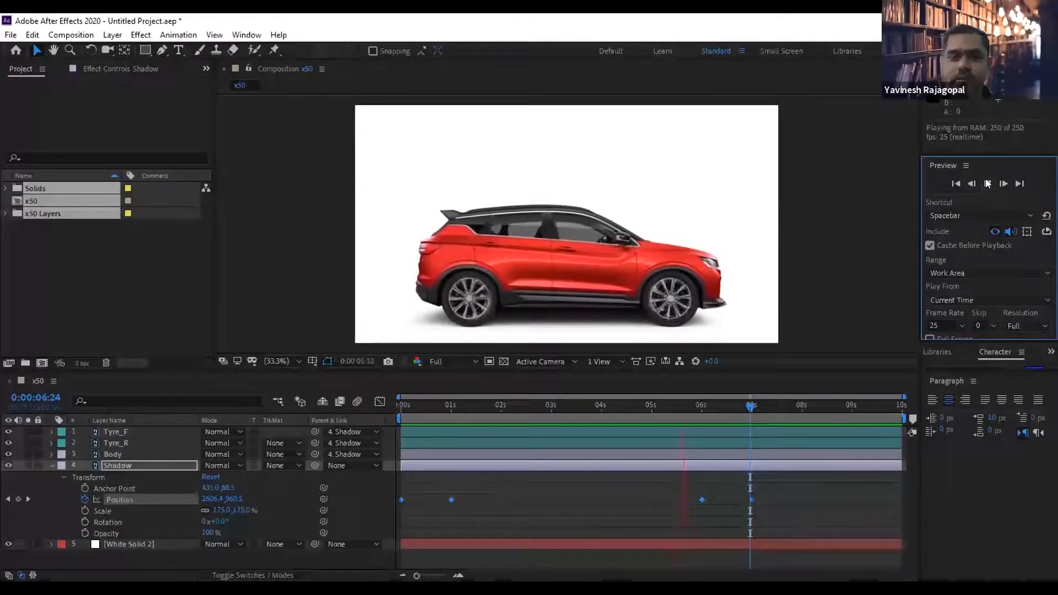
Stop playback and delete the Shadow's holding Position keyframe at 0:00:06:00.
click(573, 404)
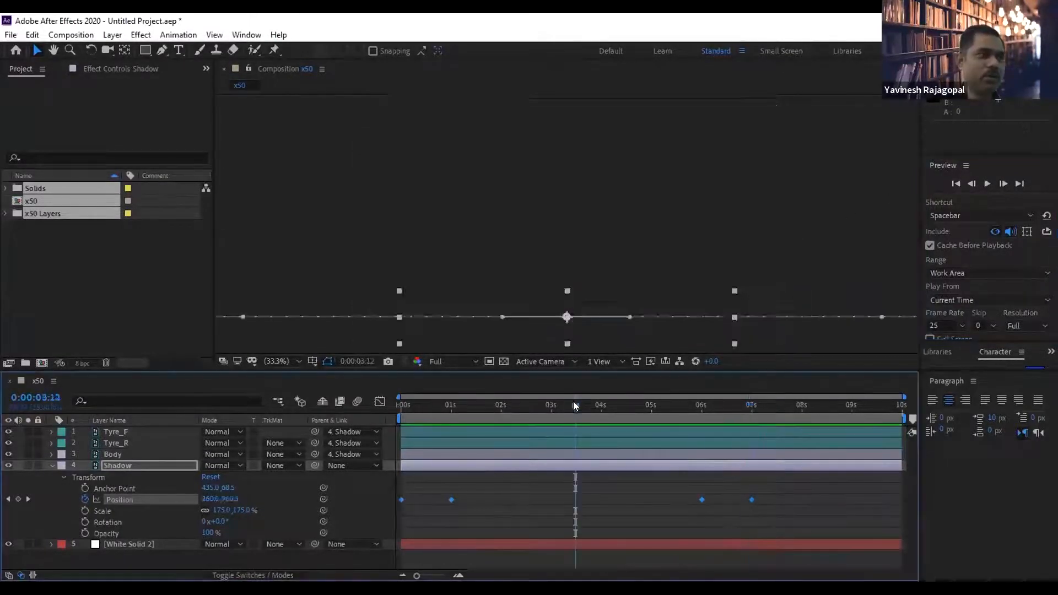
drag(466, 428, 496, 431)
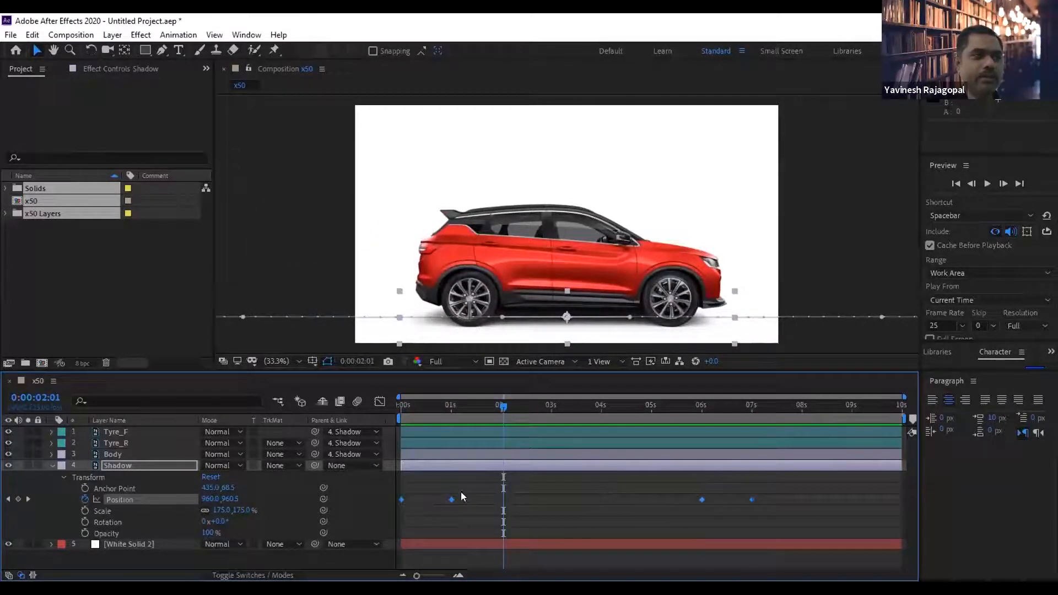
drag(691, 492, 714, 511)
key(Delete)
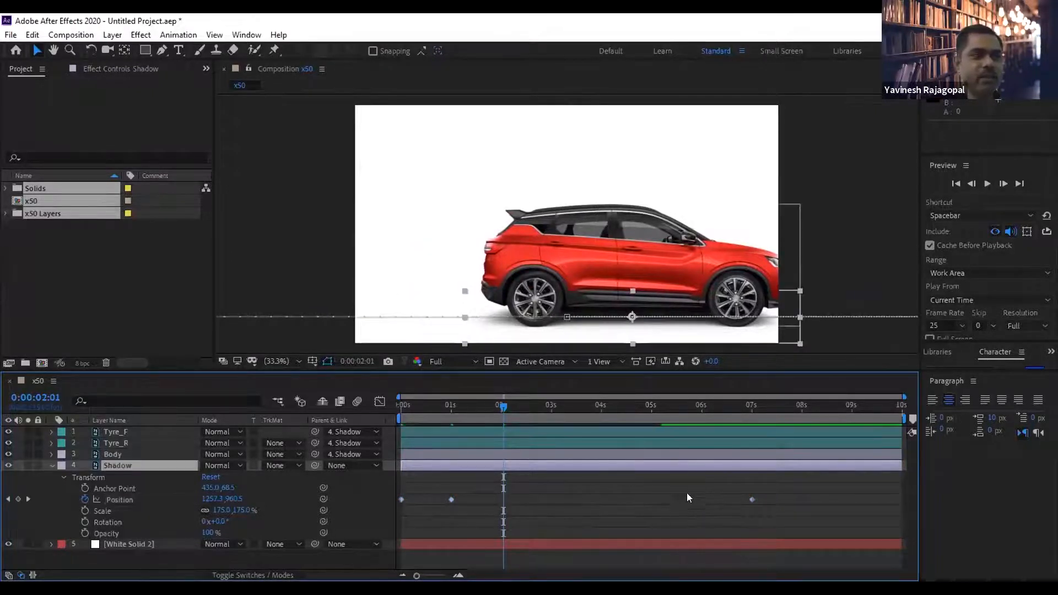
Preview the animation from the start without the holding keyframe and stop playback.
drag(503, 405, 401, 406)
click(986, 184)
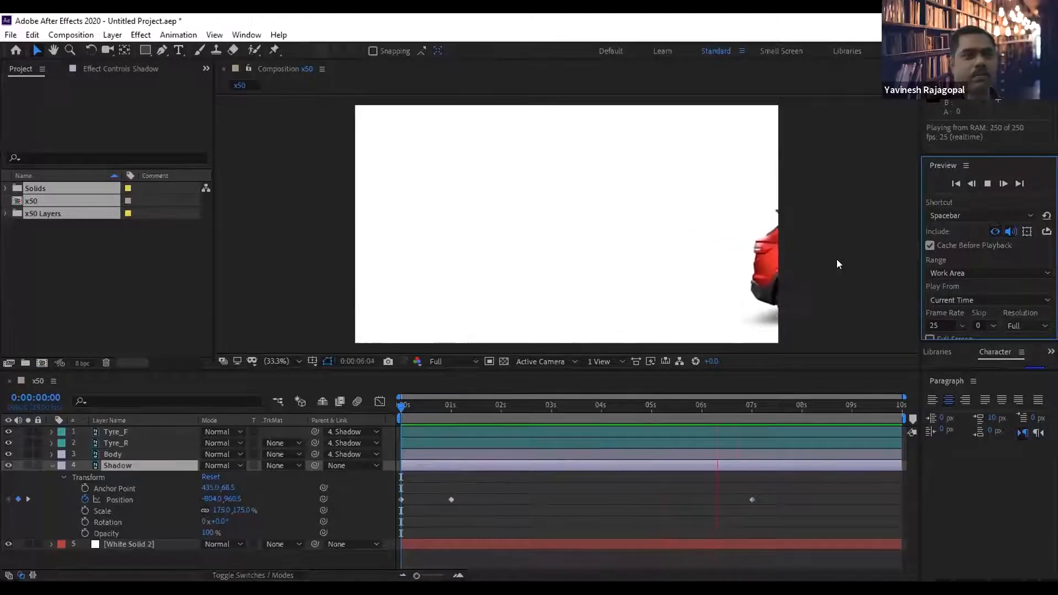
click(987, 183)
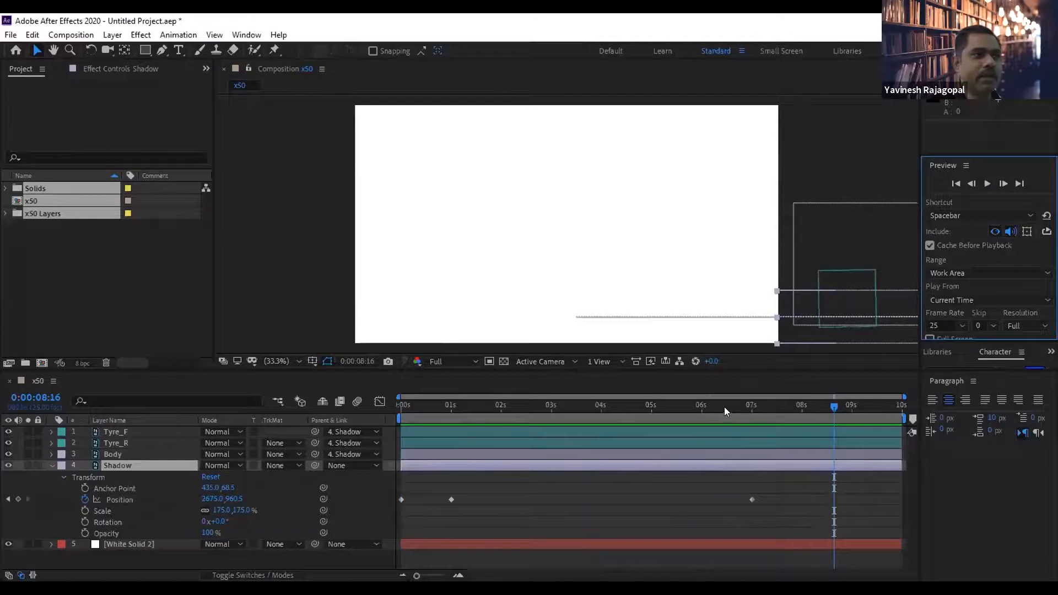
Copy the Shadow's Position keyframe from 0:00:01:00 to 0:00:05:21 and scrub through the hold and exit.
drag(724, 406, 692, 408)
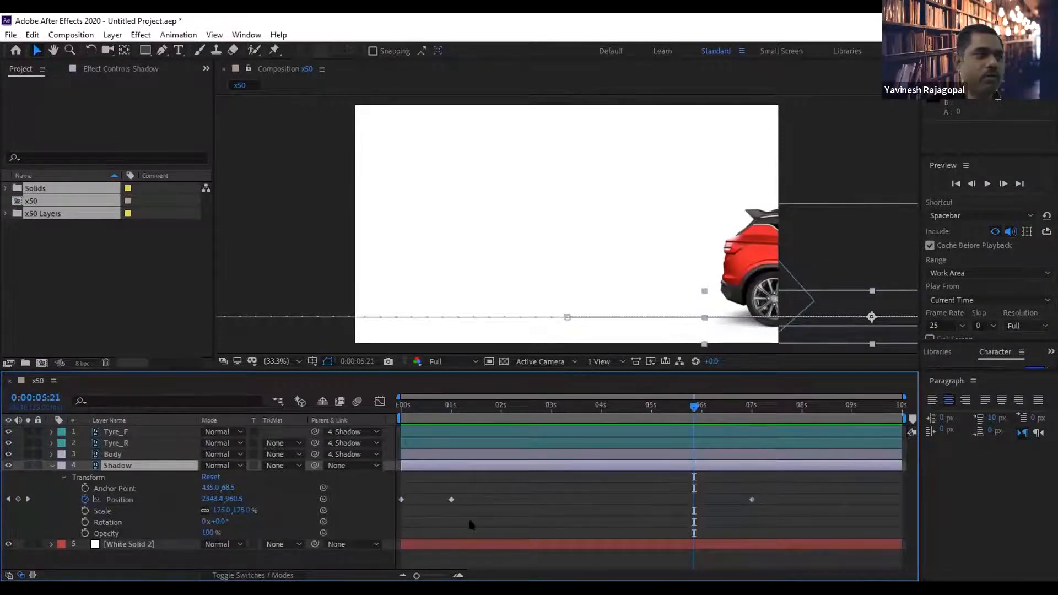
click(451, 499)
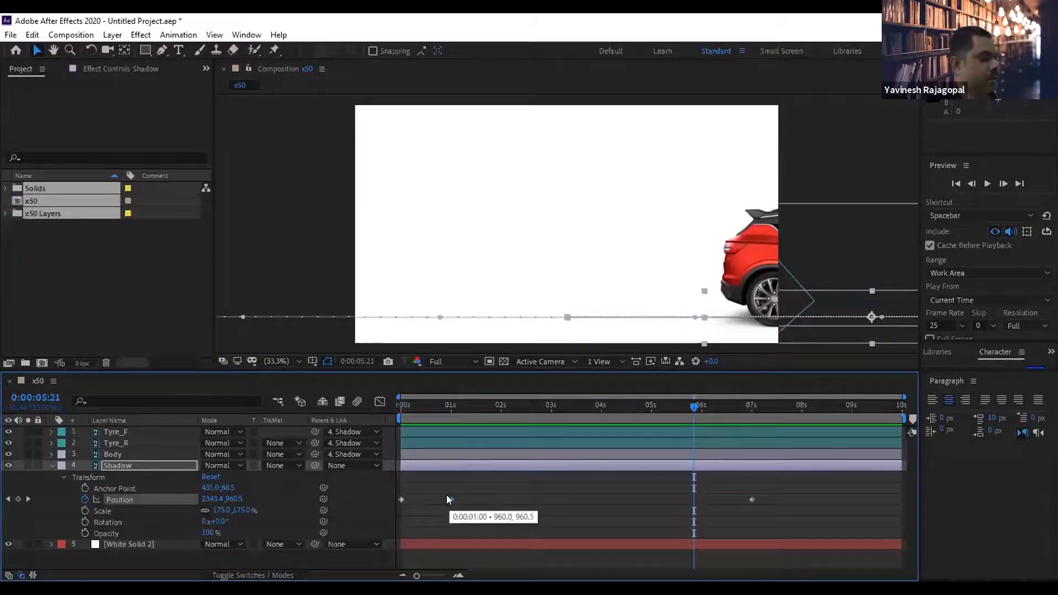
key(ctrl+v)
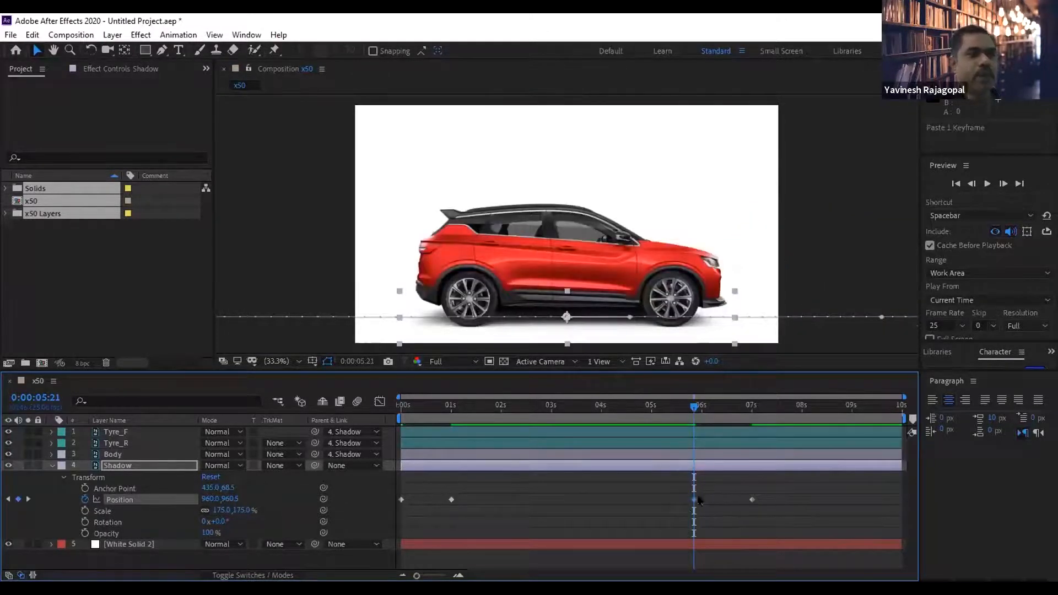
click(683, 409)
drag(683, 411, 698, 411)
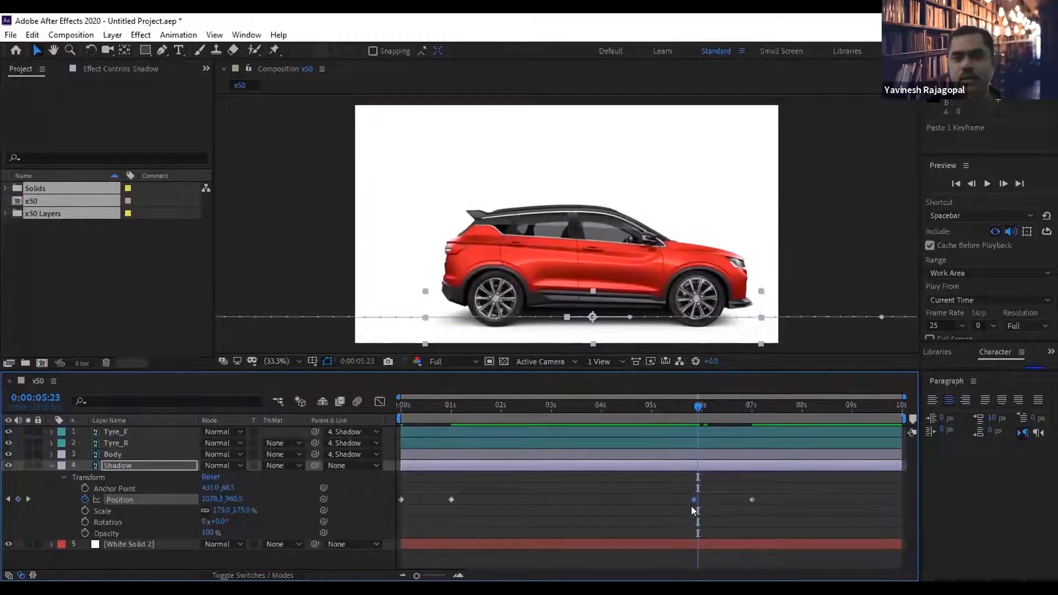
drag(693, 408, 577, 425)
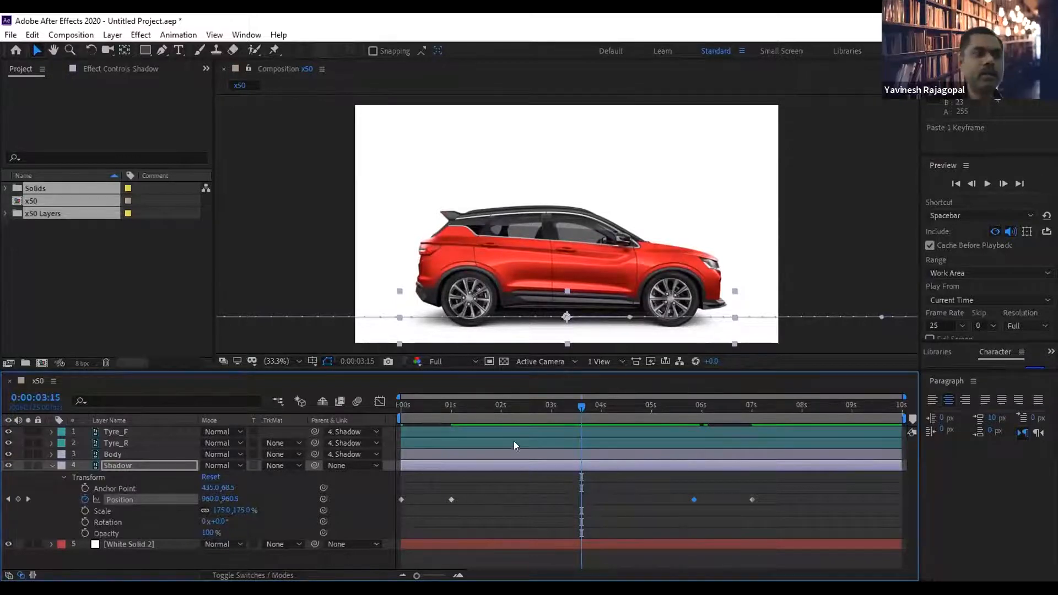
Move the Shadow's Position keyframe from 0:00:01:00 to 0:00:00:08 for a faster entrance, and return to 0:00:00:00.
click(448, 406)
drag(449, 407, 429, 405)
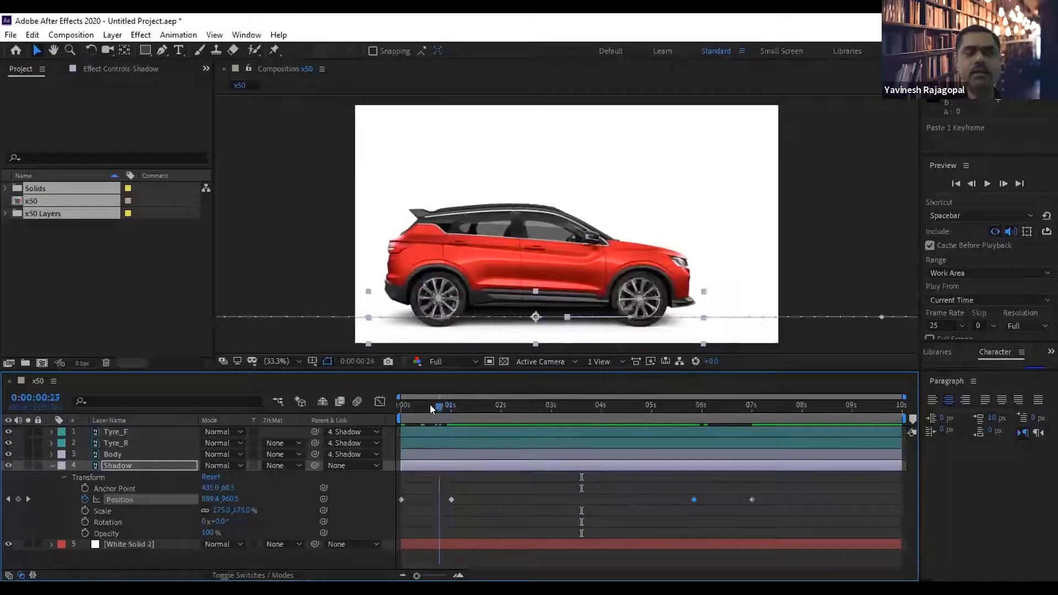
drag(449, 499, 416, 499)
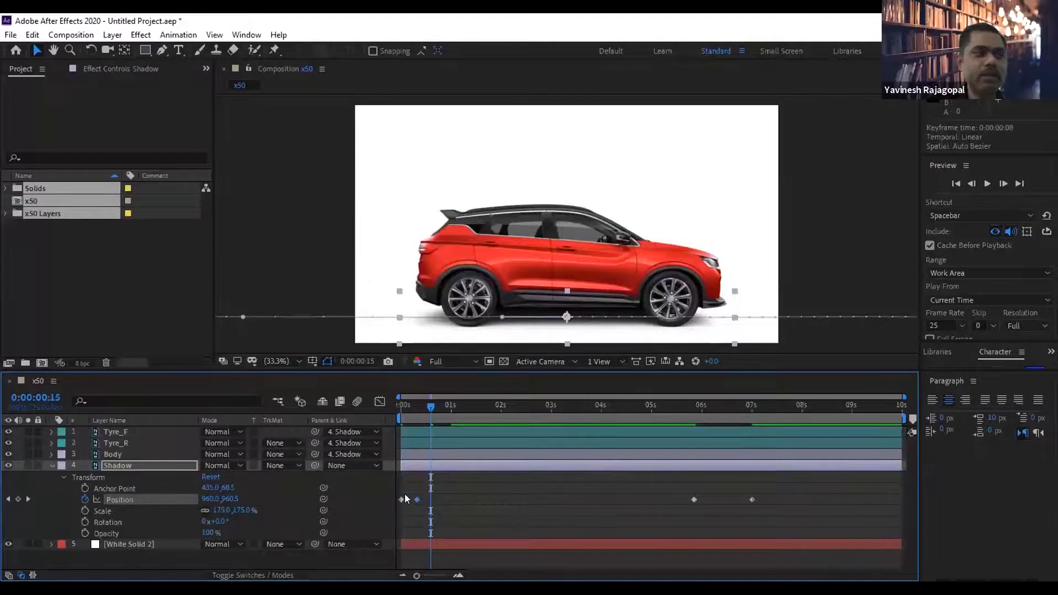
drag(418, 406, 402, 418)
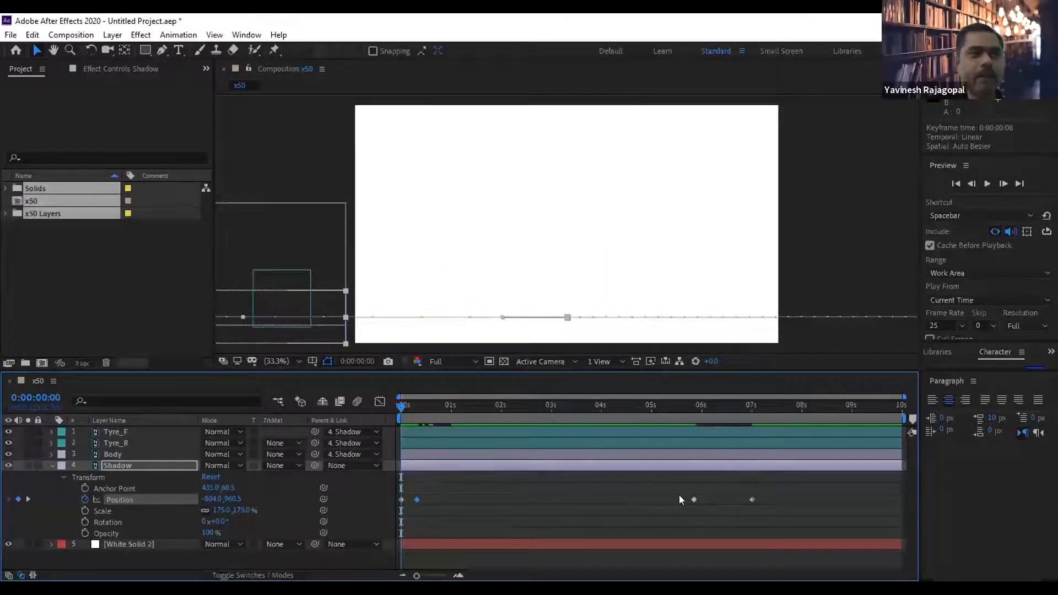
Move the Shadow's third Position keyframe to 0:00:06:15 for a longer hold, and preview the animation from the start.
drag(692, 501, 732, 494)
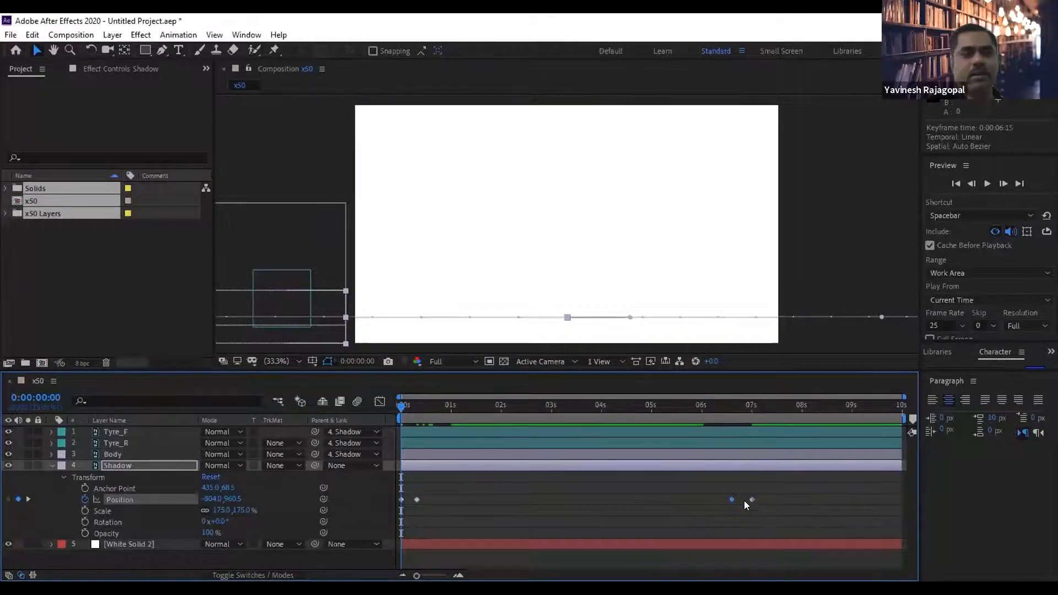
click(986, 183)
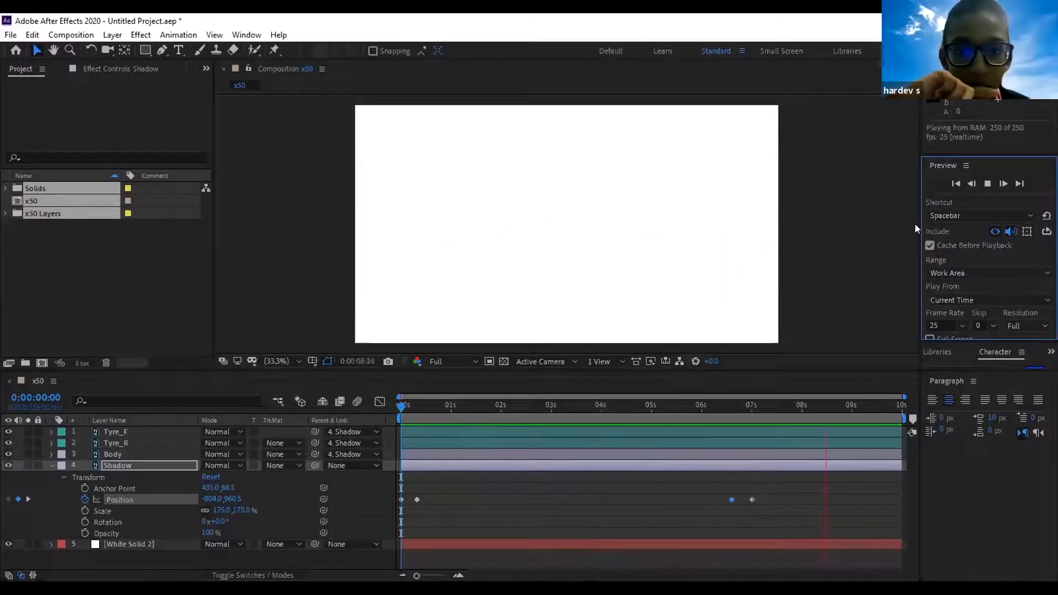
click(987, 184)
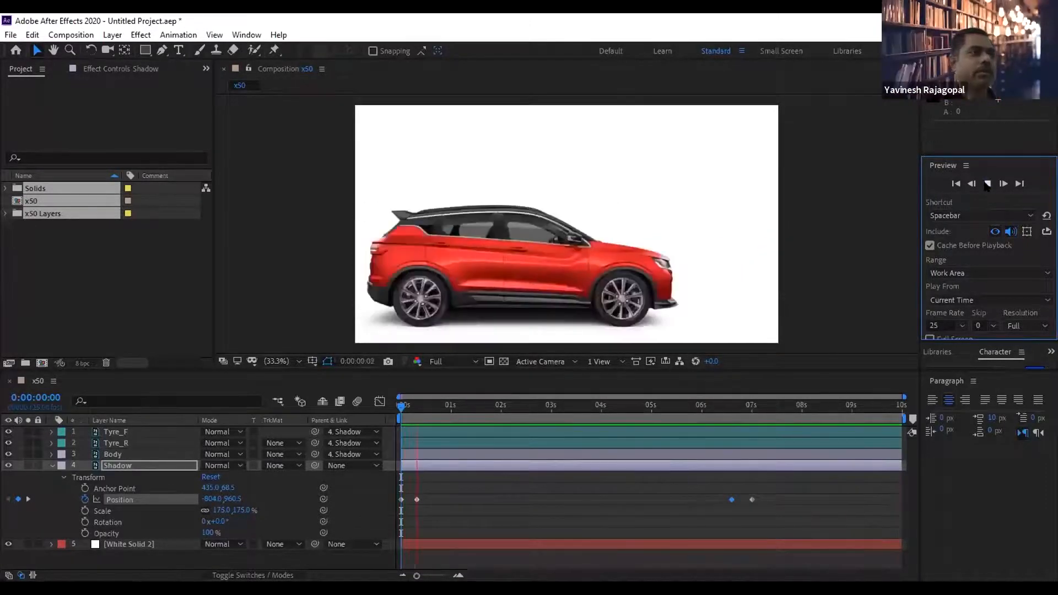
Try raising the Body to a Position of 456.5, -104.5 at 0:00:02:01, and undo the change.
click(500, 405)
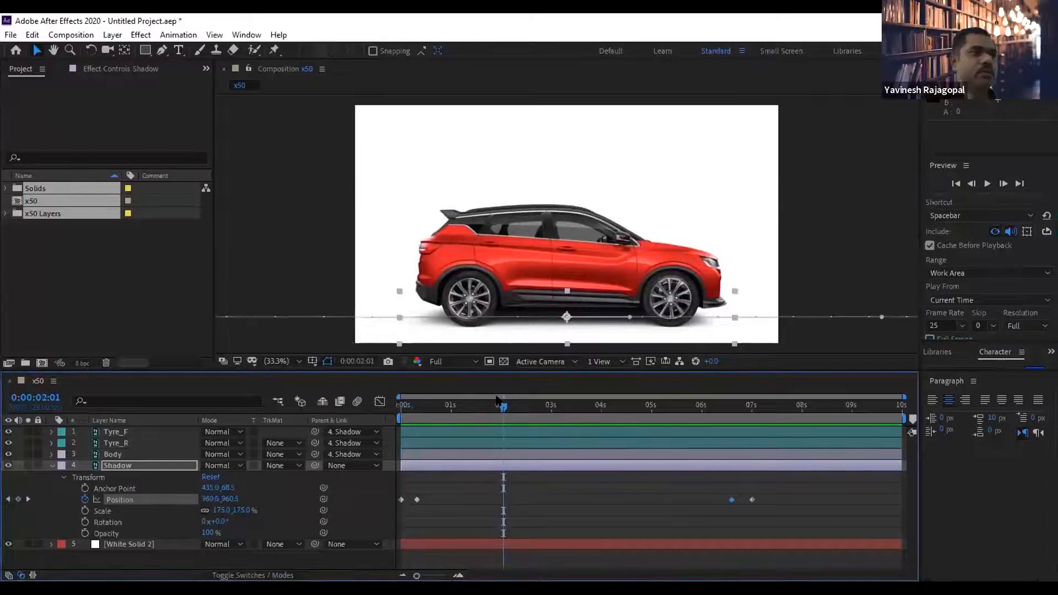
click(112, 450)
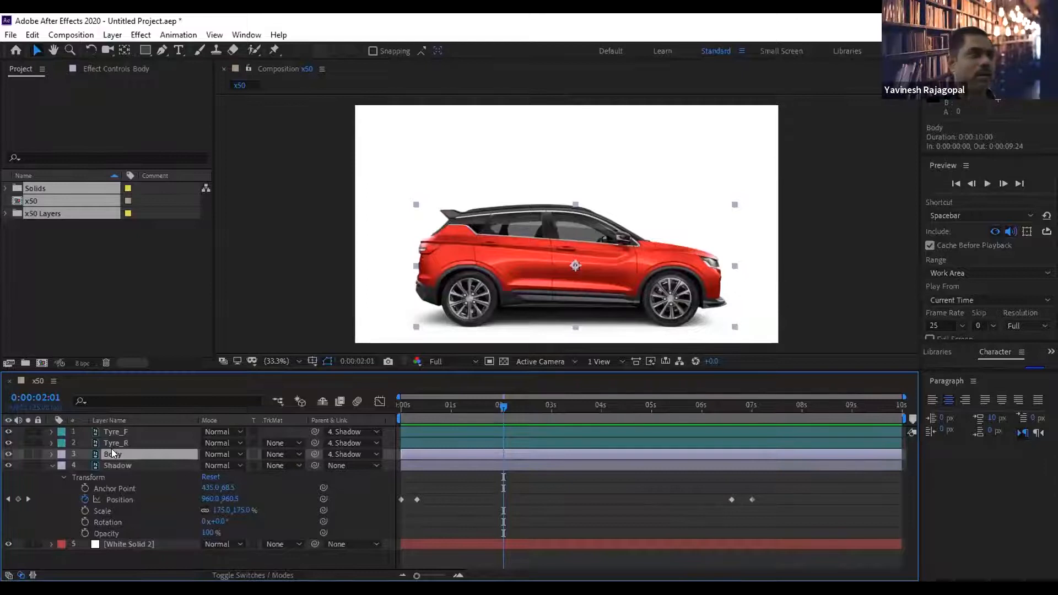
key(p)
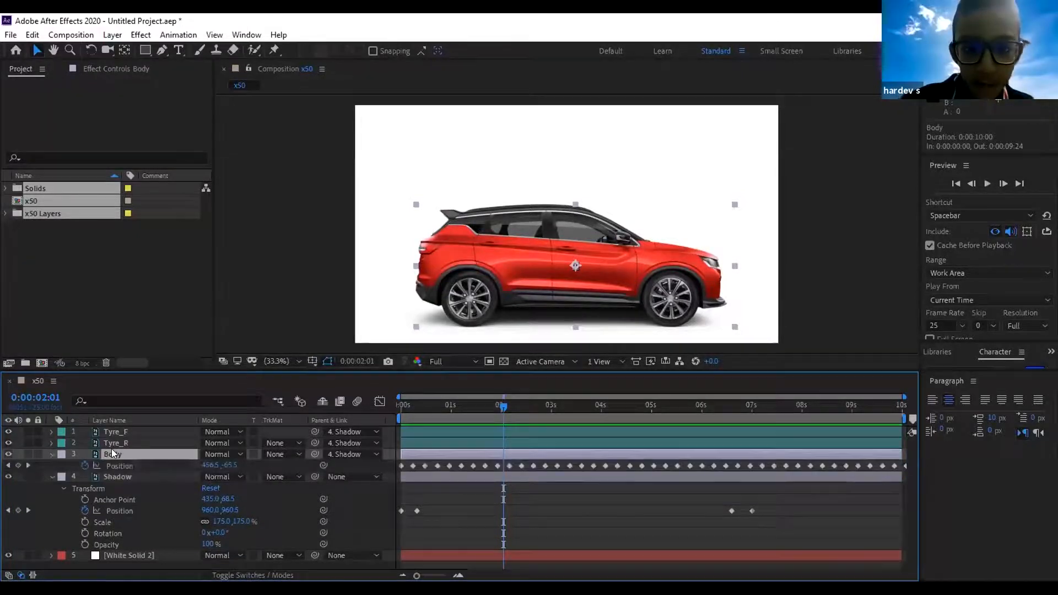
drag(242, 463, 205, 459)
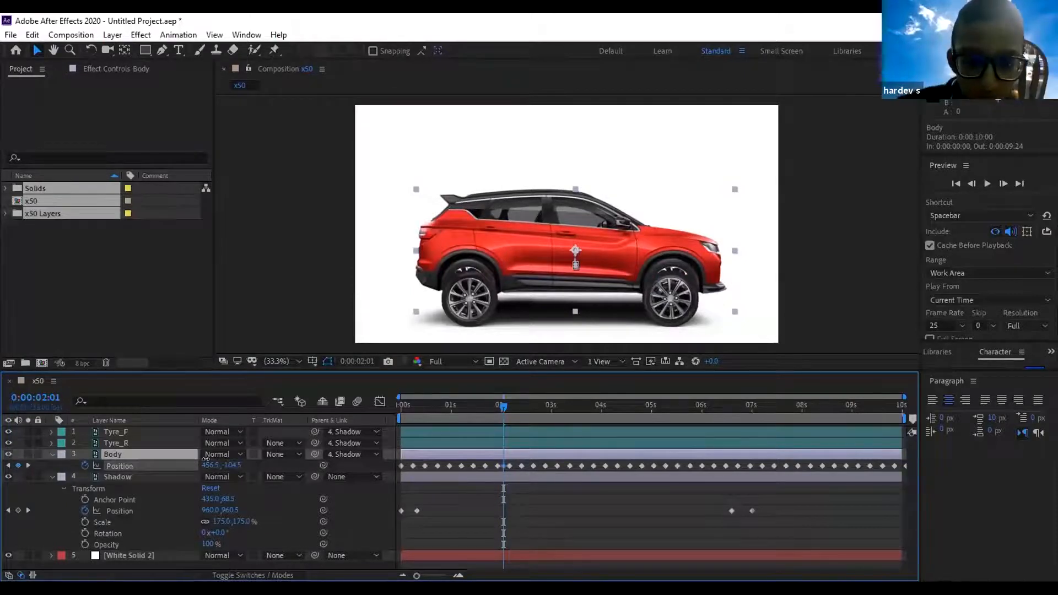
key(ctrl+z)
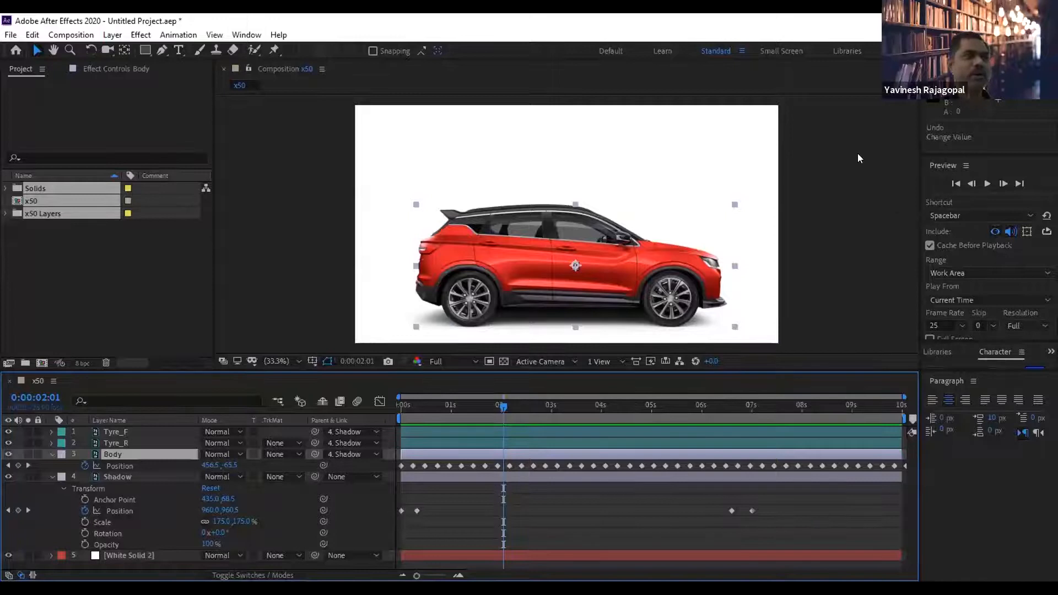
click(835, 185)
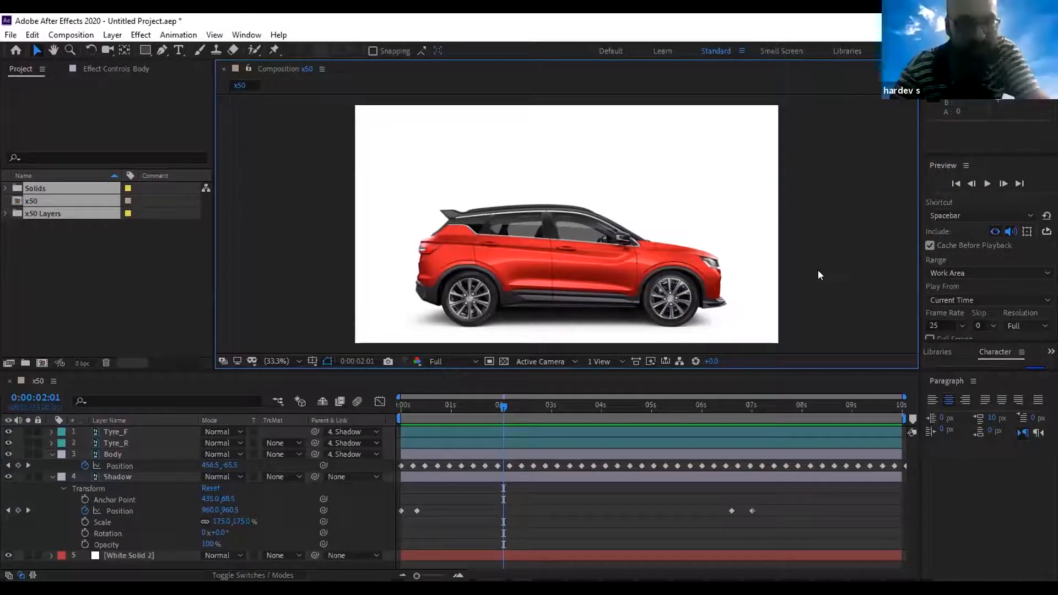
Inspect the car's rear wheel arch up close, return to the whole frame, and scrub the timeline to 0:00:06:15.
scroll(519, 296, up, 2)
drag(446, 309, 541, 149)
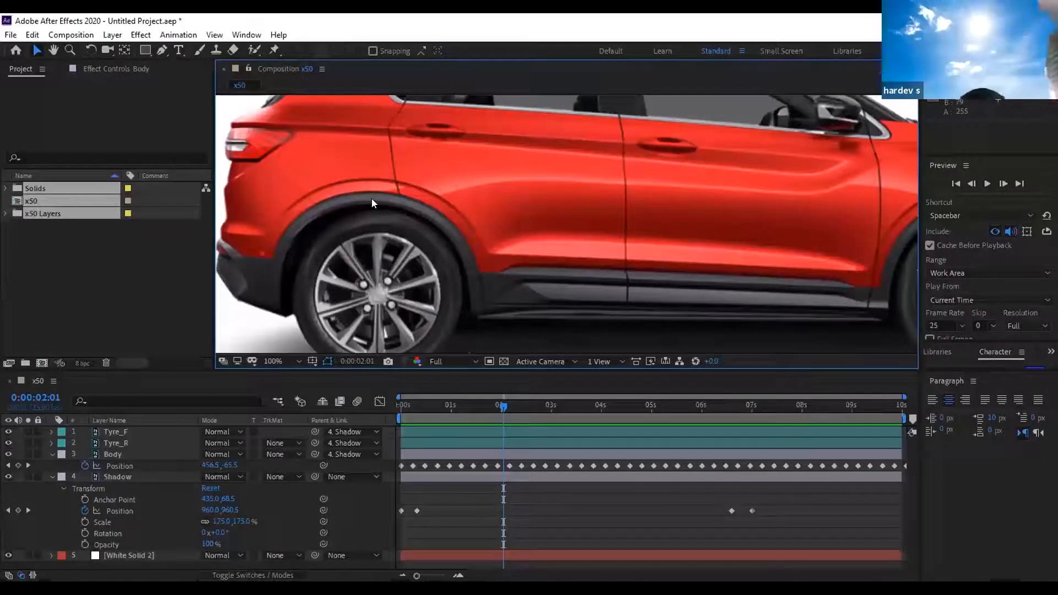
click(278, 358)
click(277, 125)
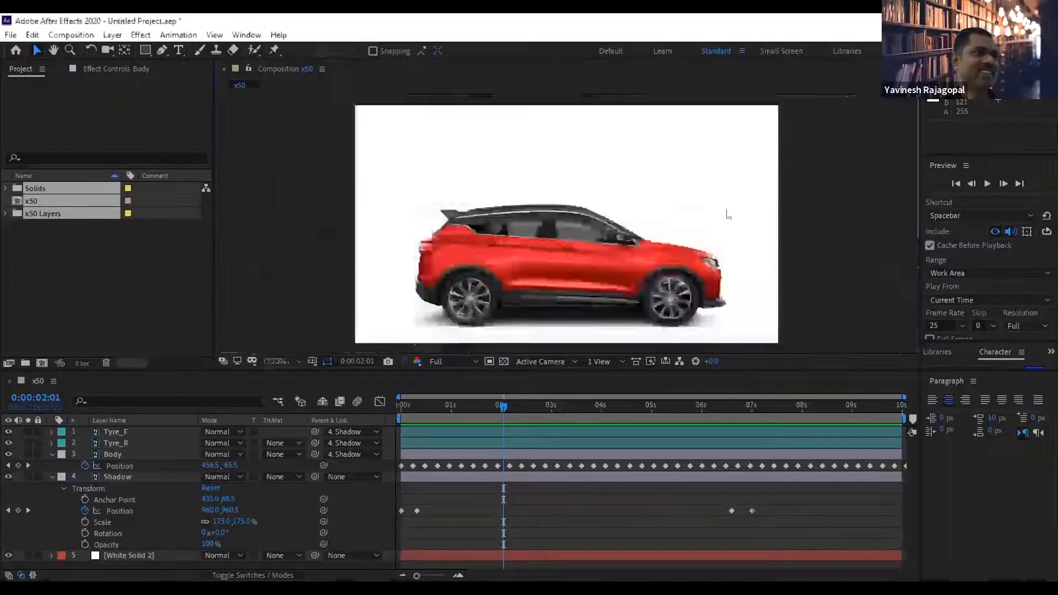
click(489, 406)
drag(362, 415, 730, 419)
click(771, 417)
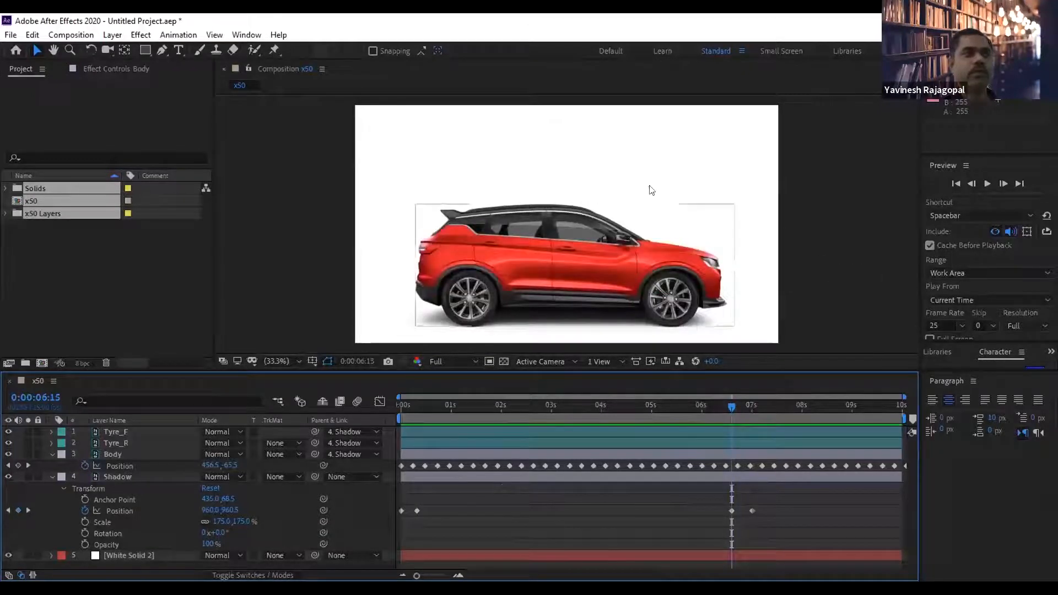
Import Proton-logo-2016-2048x2048.png from the (Footage) folder as footage and add it above Tyre_F in the x50 composition.
click(56, 292)
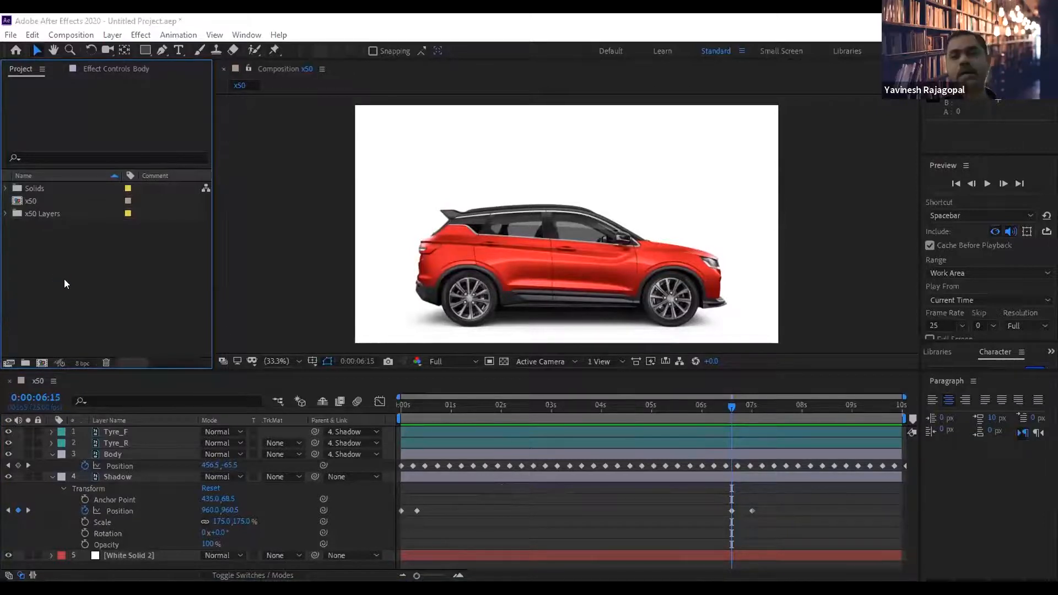
double_click(64, 283)
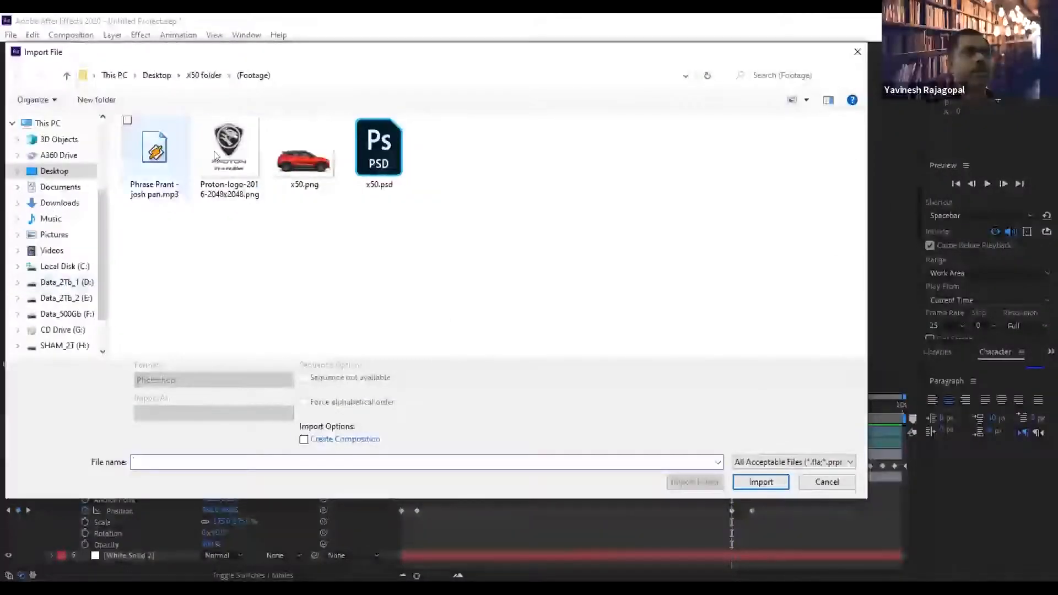
click(215, 156)
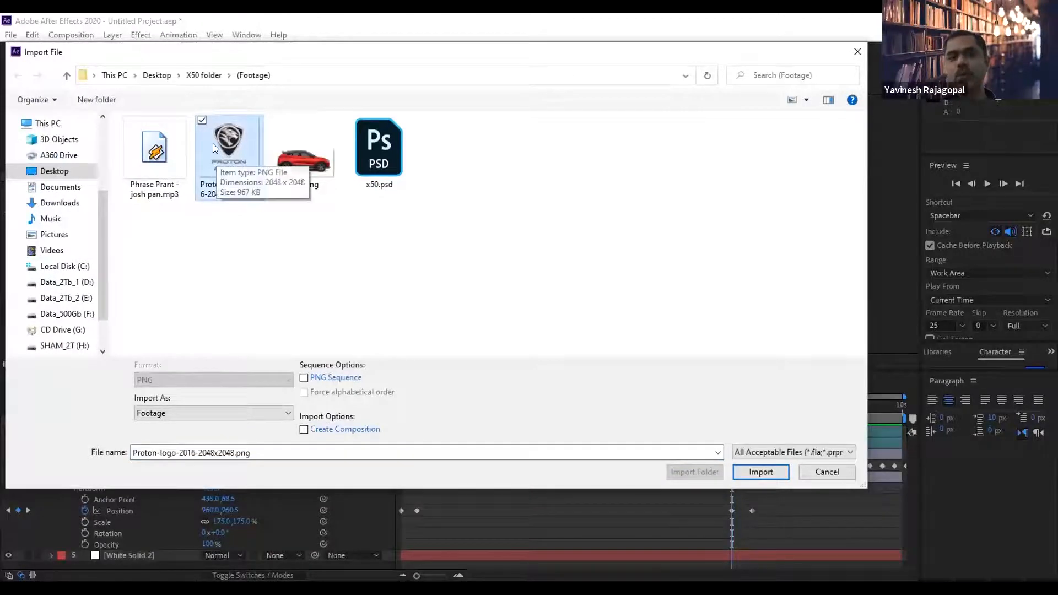
click(760, 471)
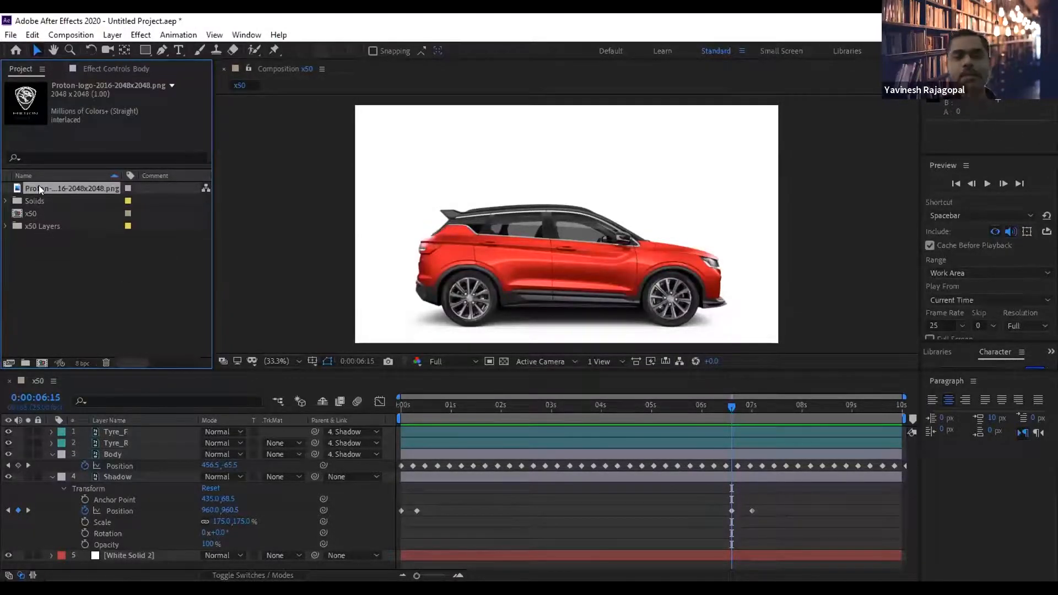
drag(78, 313, 119, 429)
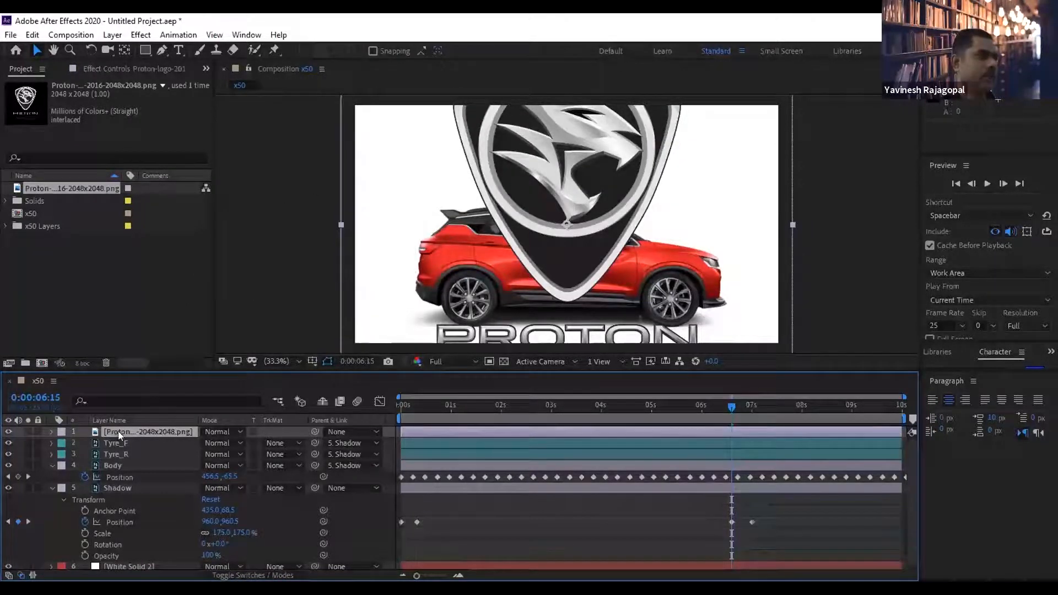
Delete the Proton logo layer, scrub to 0:00:06:17, and remove the logo file from the project.
key(Delete)
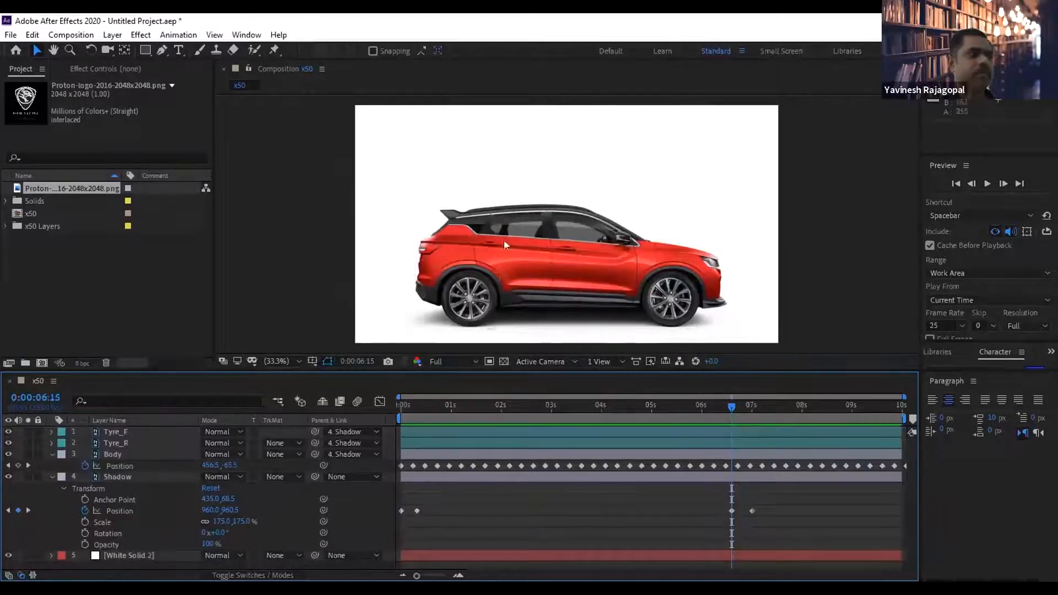
mouse_move(730, 409)
mouse_down()
mouse_move(777, 419)
mouse_move(736, 419)
mouse_up()
click(50, 248)
click(28, 188)
key(Delete)
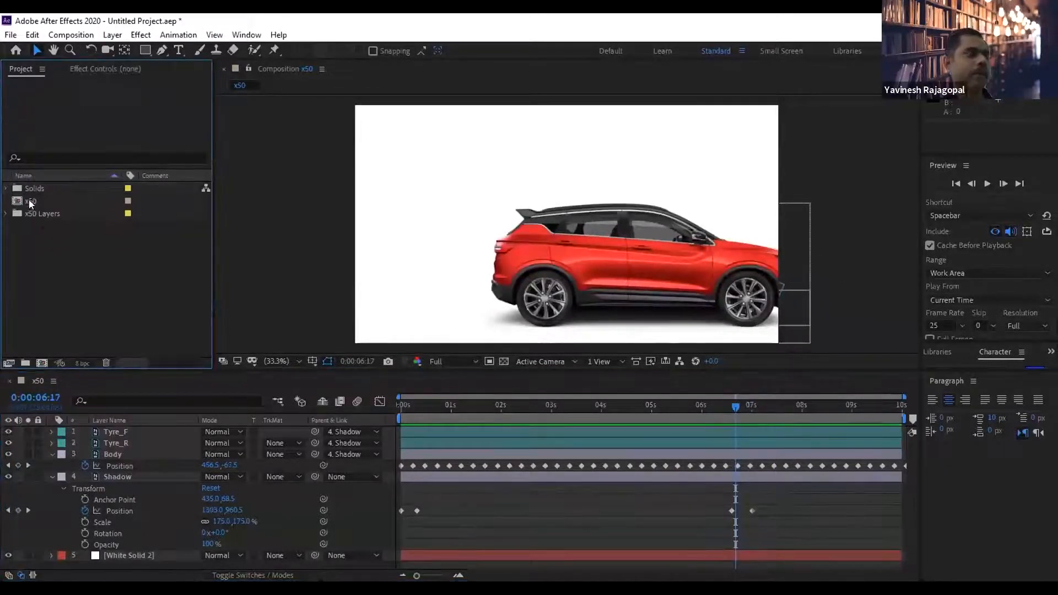
Import Proton-logo-2016-2048x2048.png again, place it as the top layer of x50, and collapse the Body and Shadow properties.
double_click(71, 257)
click(225, 148)
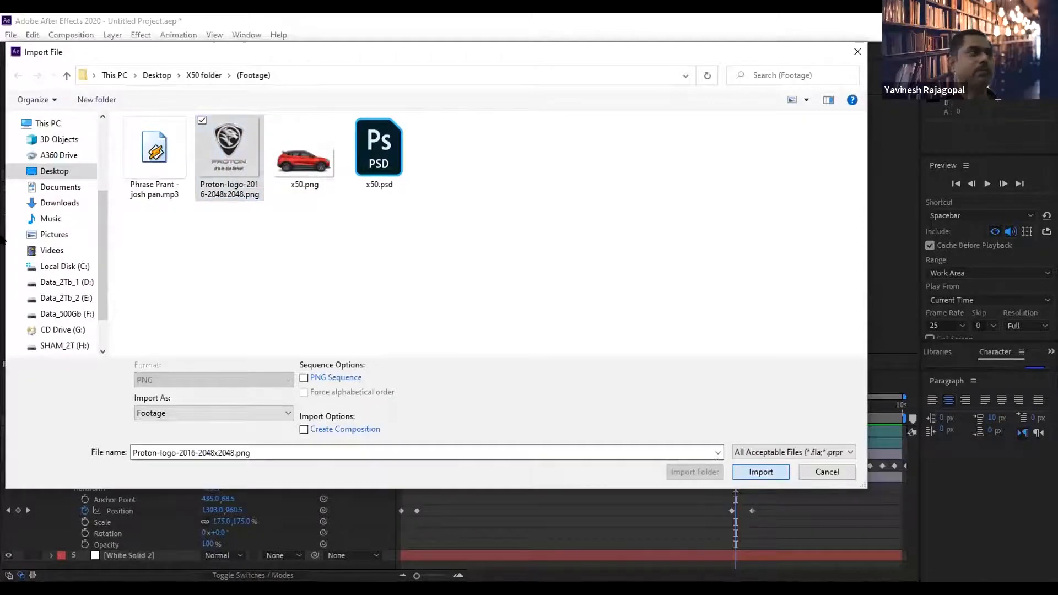
key(Return)
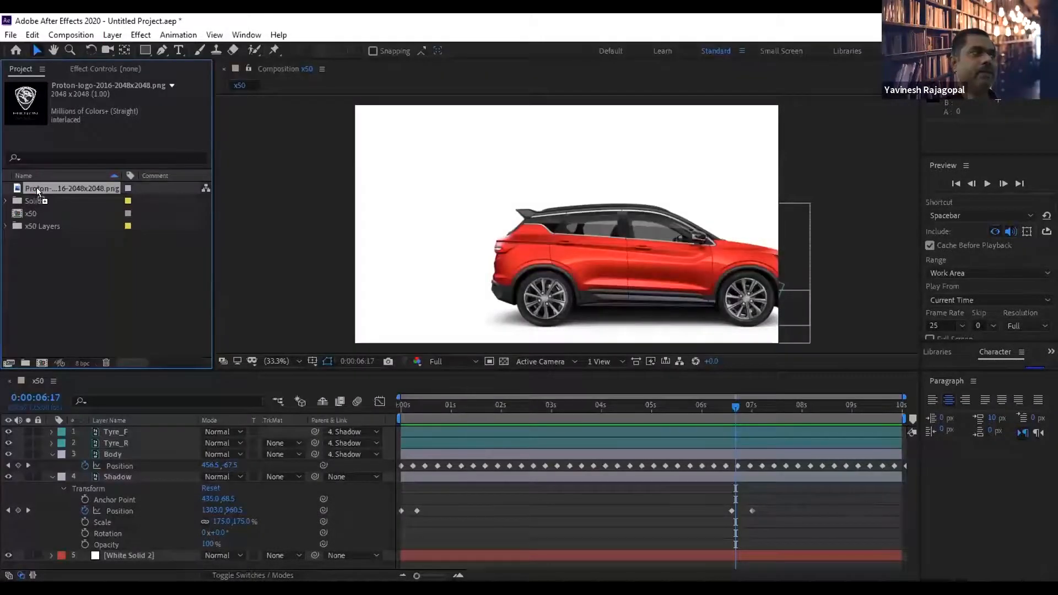
drag(99, 429, 99, 429)
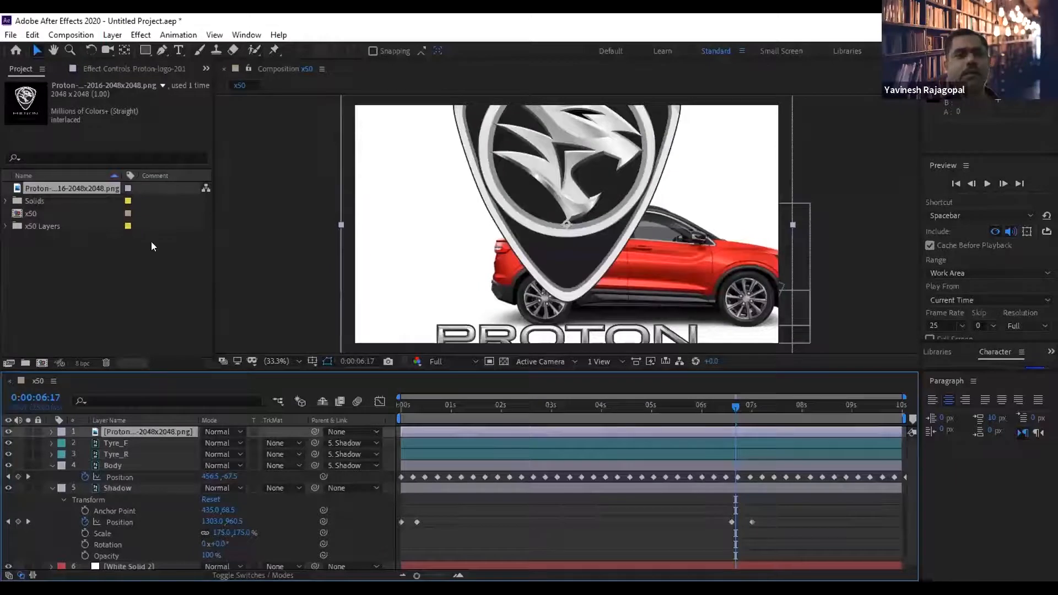
click(51, 466)
click(50, 476)
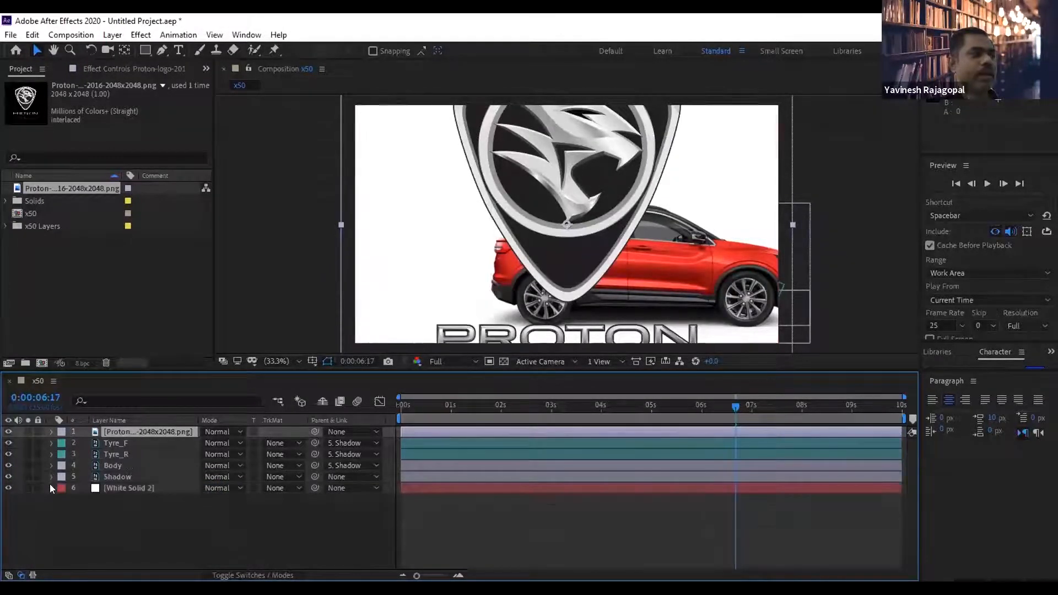
Expand the Proton logo layer's Transform properties and set its Scale to 35%.
click(116, 431)
key(s)
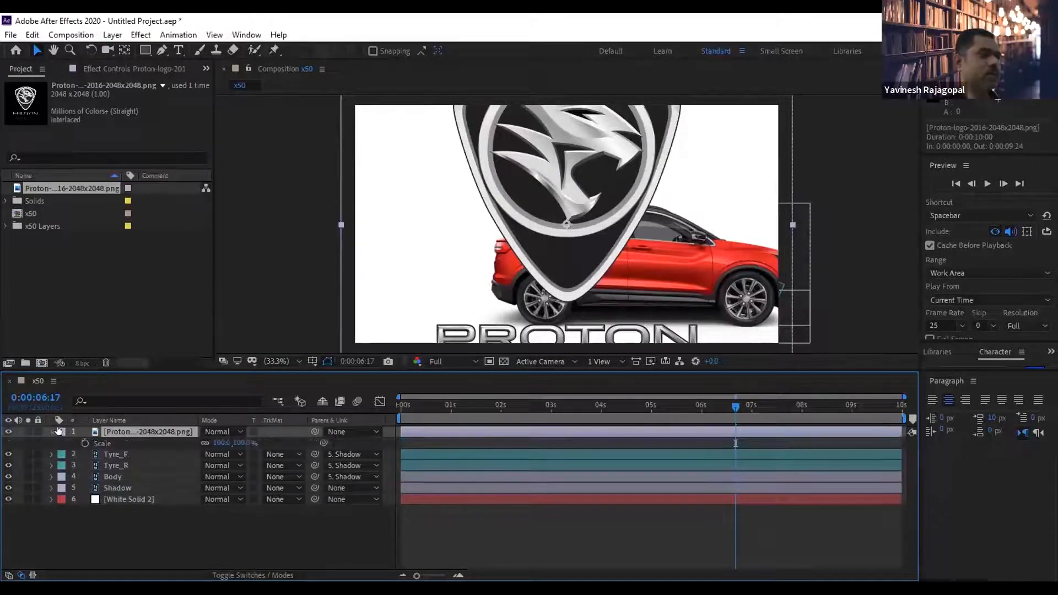
click(50, 432)
click(52, 431)
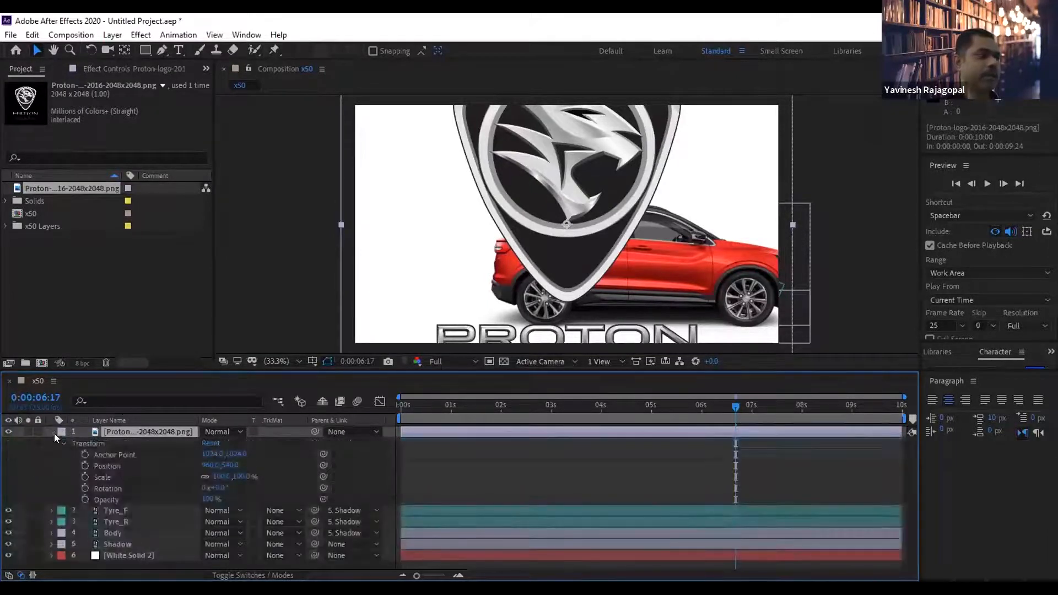
click(95, 476)
drag(222, 477, 178, 476)
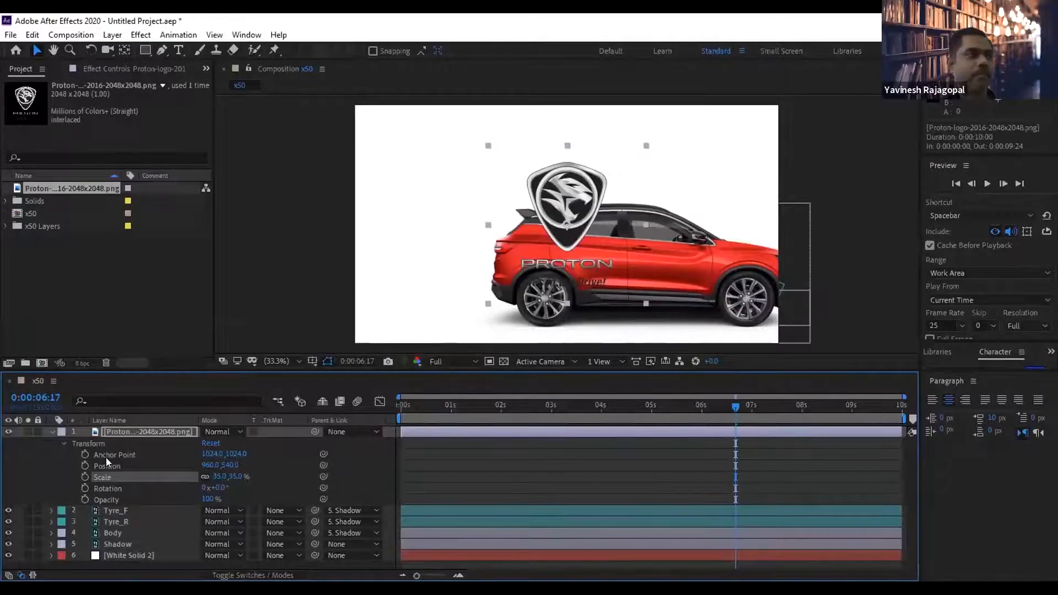
click(120, 431)
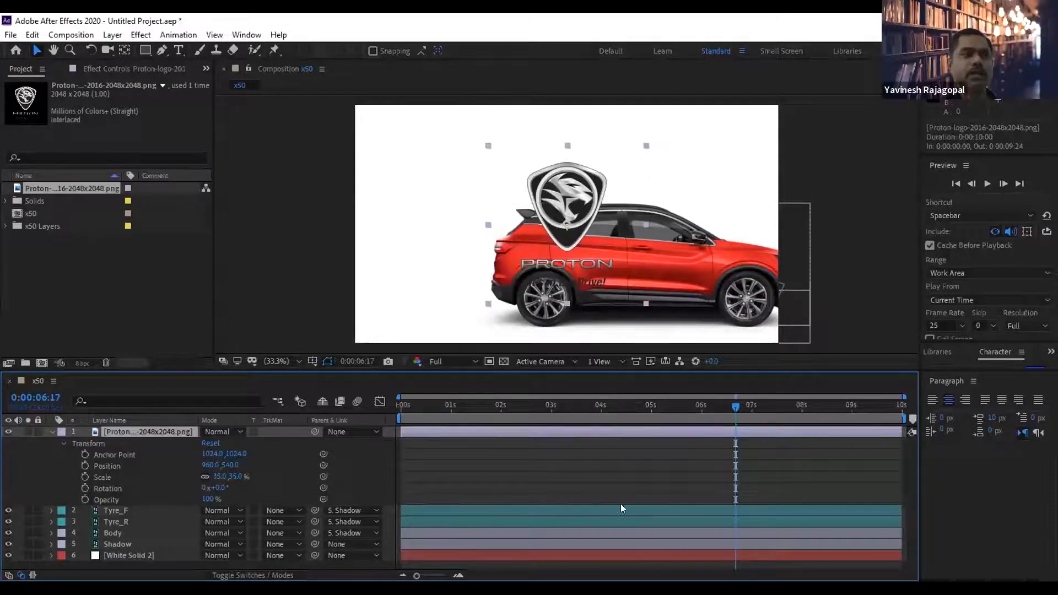
Show the Shadow's Position keyframes and scrub from 0:00:06:15 through the car's exit behind the logo.
click(114, 544)
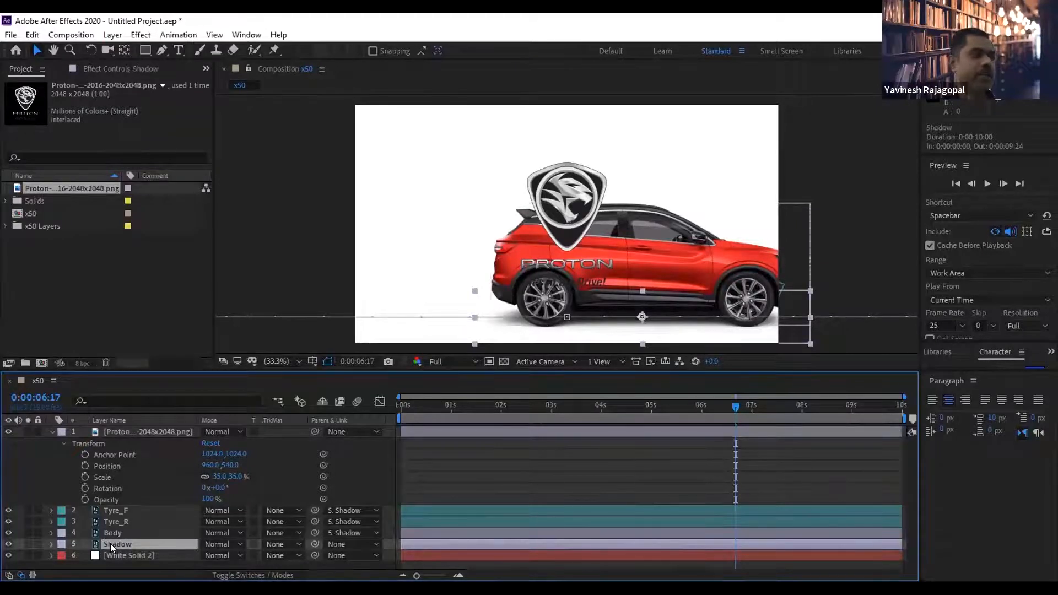
click(51, 545)
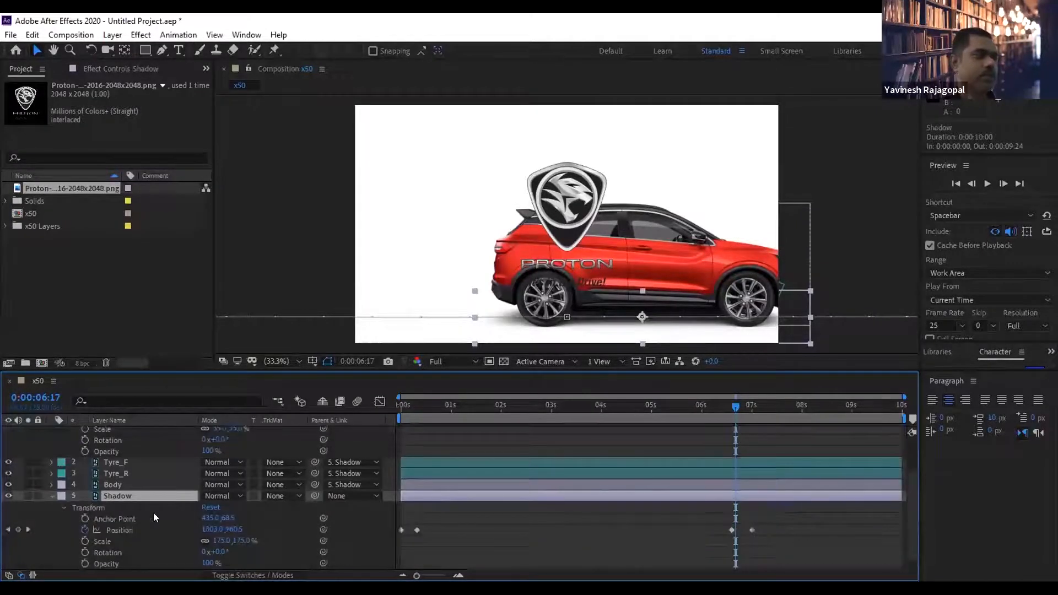
click(118, 529)
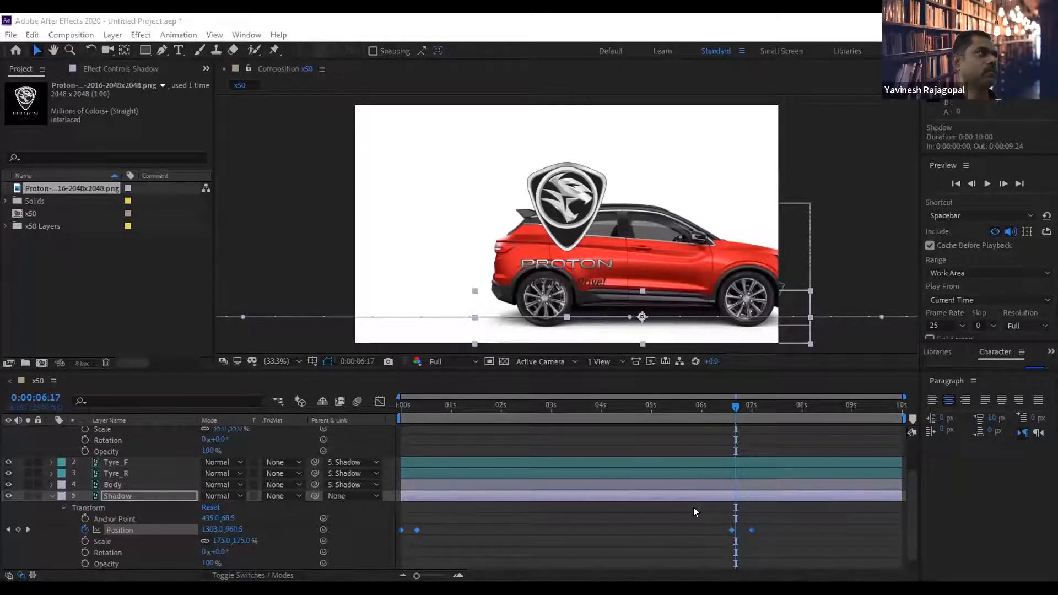
click(731, 405)
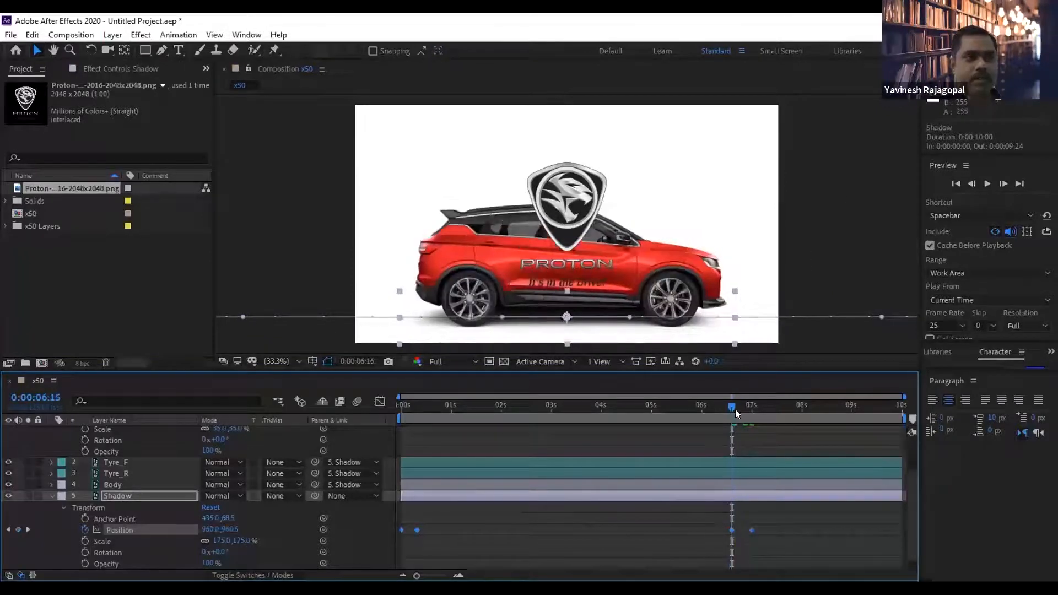
drag(733, 409, 743, 409)
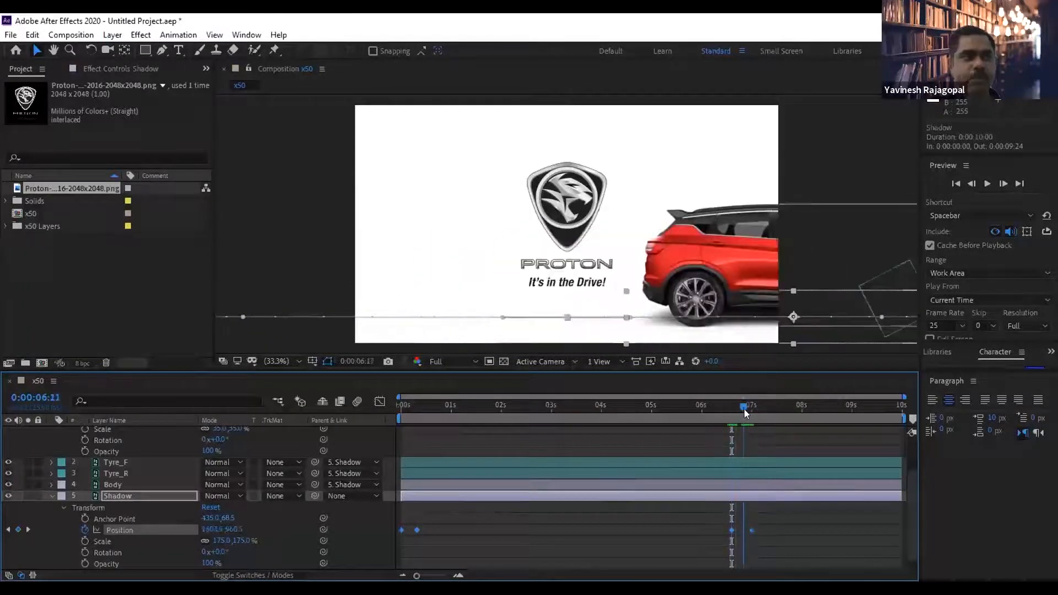
Go to the Shadow's last Position keyframe at 0:00:07:00 and select the Proton logo layer.
click(29, 530)
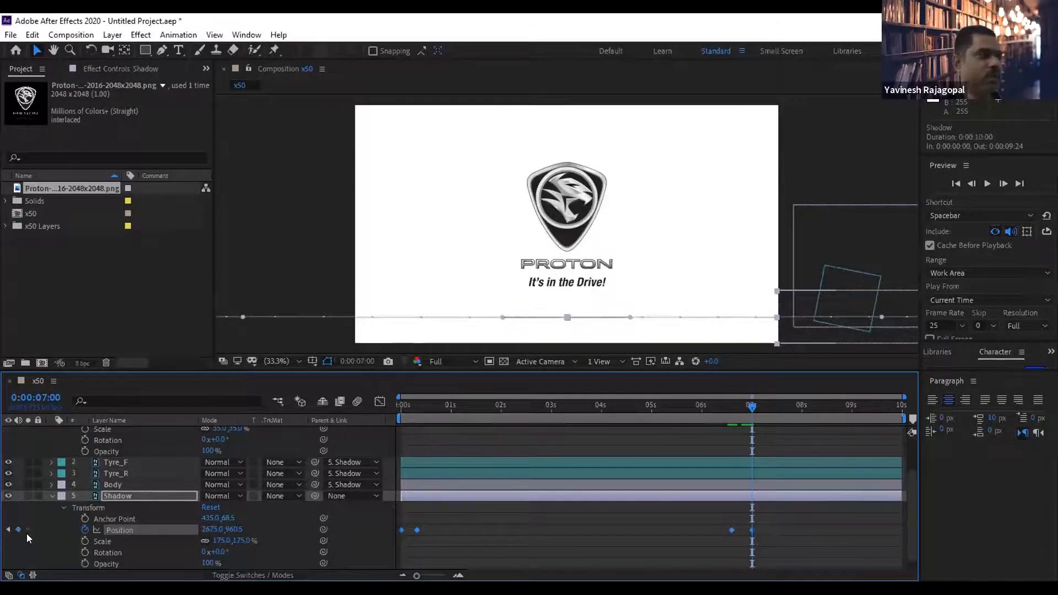
click(98, 448)
scroll(112, 444, up, 2)
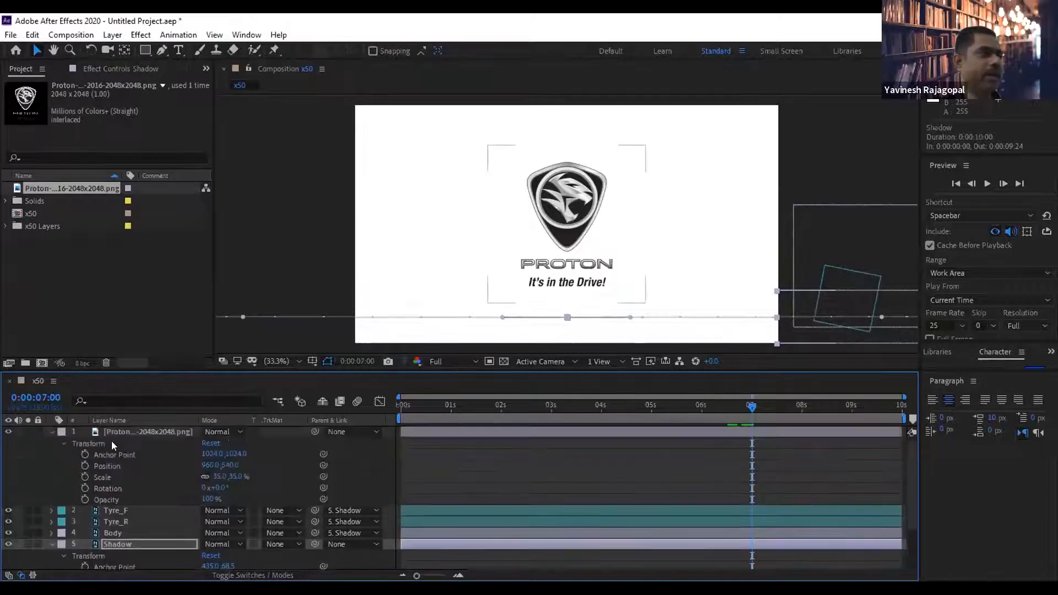
click(119, 431)
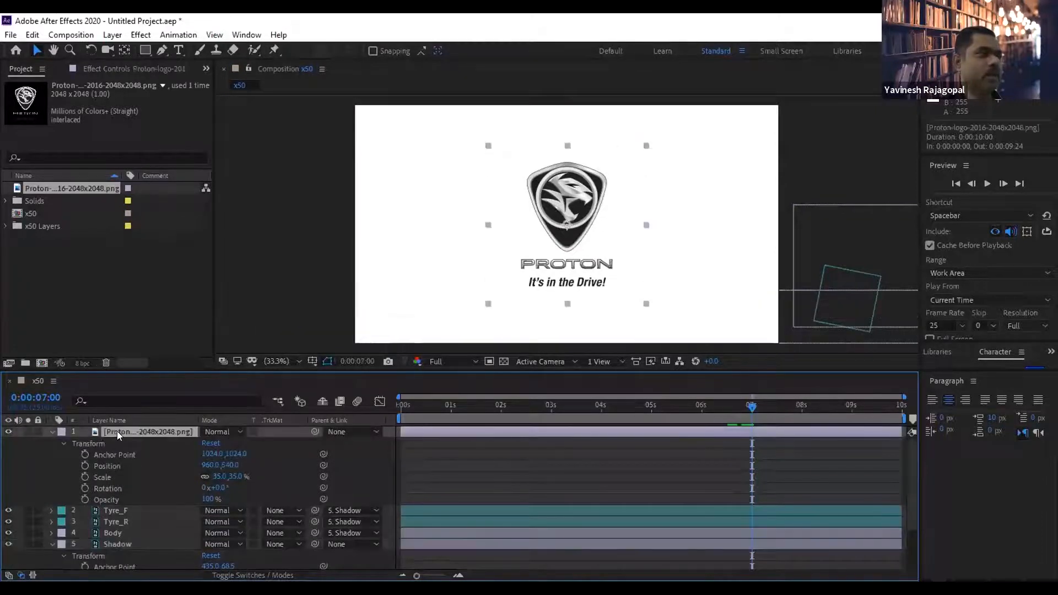
Keyframe the Proton logo's Position at 0:00:07:00, and set its X position to -421 at the 0:00:06:15 exit keyframe.
click(84, 466)
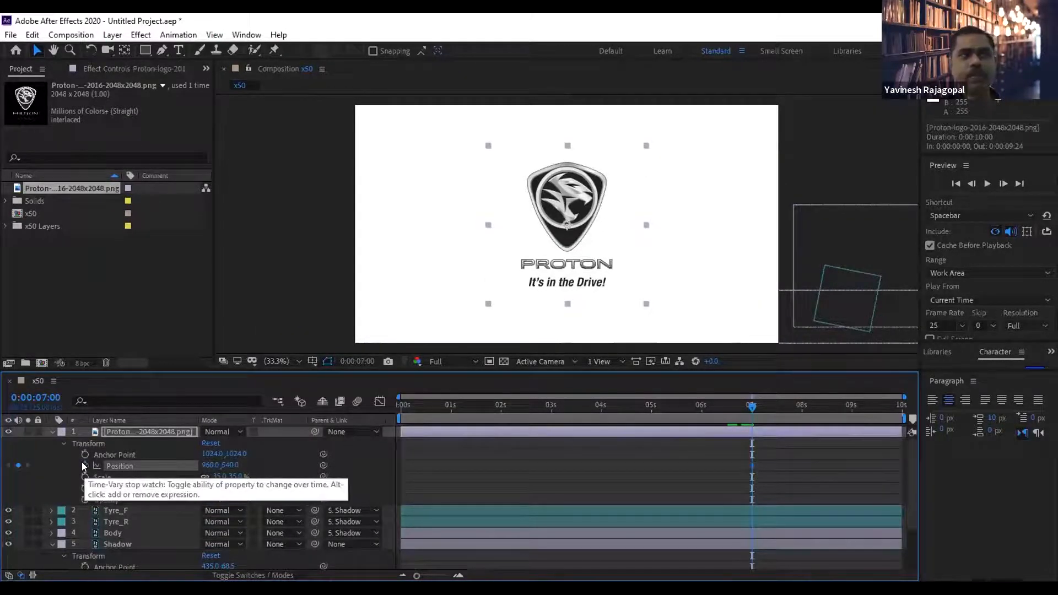
scroll(688, 490, down, 3)
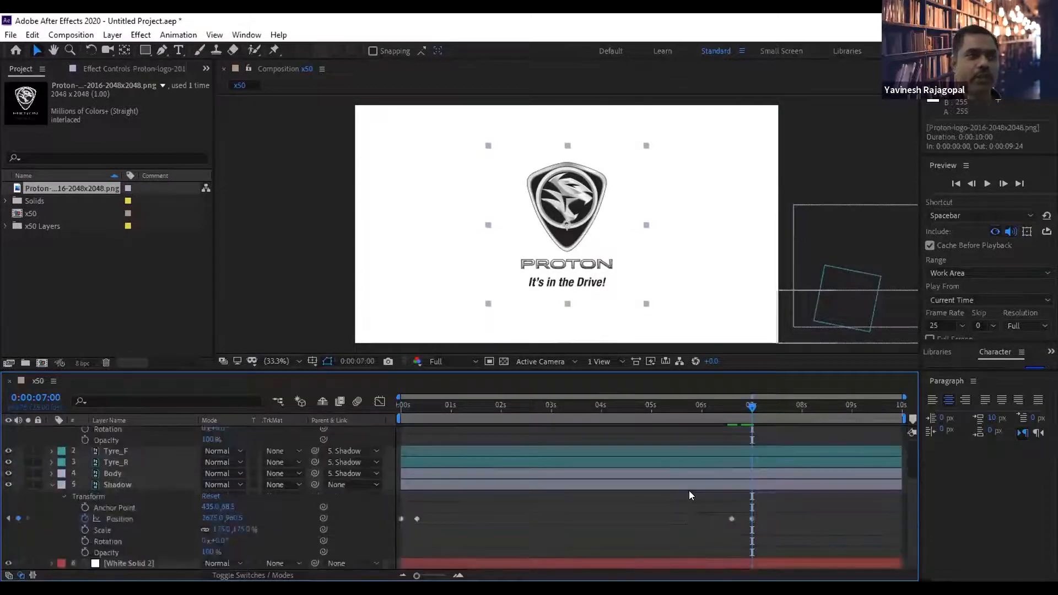
click(8, 518)
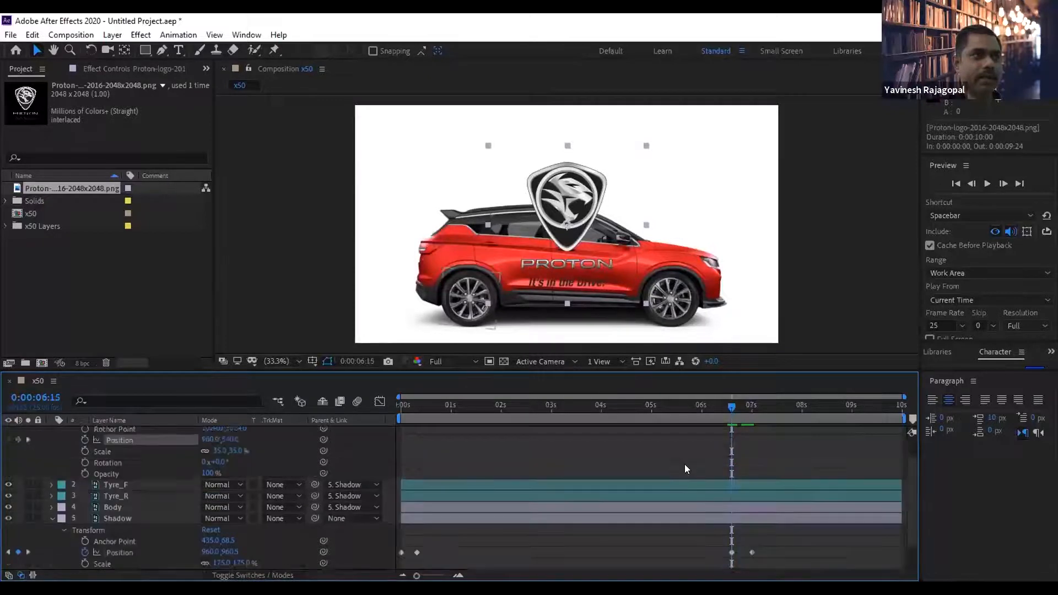
scroll(684, 464, up, 3)
drag(207, 465, 50, 464)
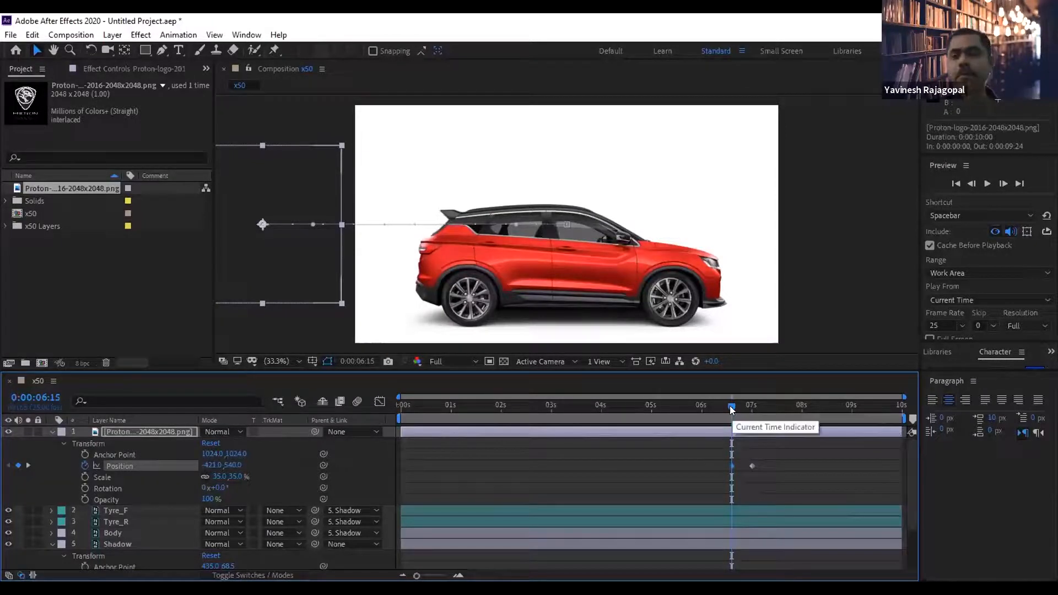
Step frame by frame from 0:00:06:15 to 0:00:07:02 to check the logo sliding in as the car exits.
key(Page_Down)
key(Page_Down)
key(Page_Down)
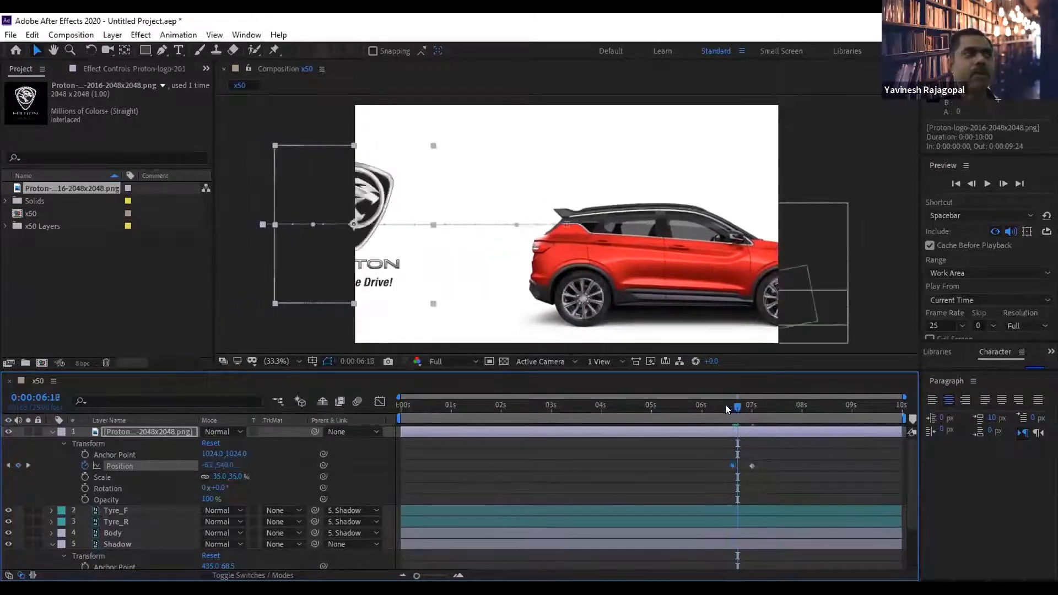
key(Page_Down)
key(Page_Down)
key(Page_Down)
key(Page_Down)
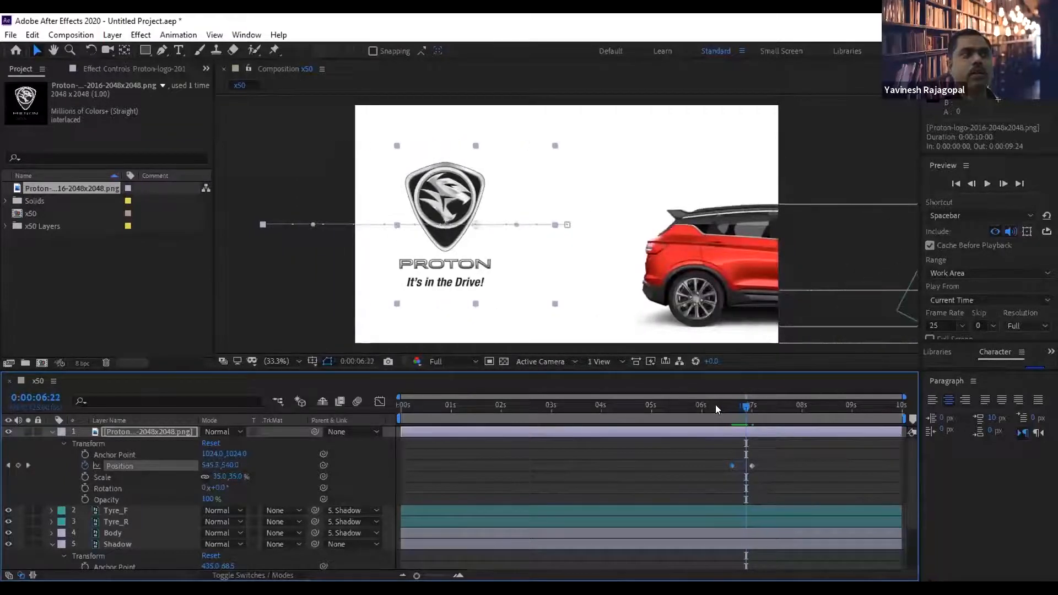
key(Page_Down)
key(Page_Down)
key(Page_Down)
key(Page_Down)
key(Page_Down)
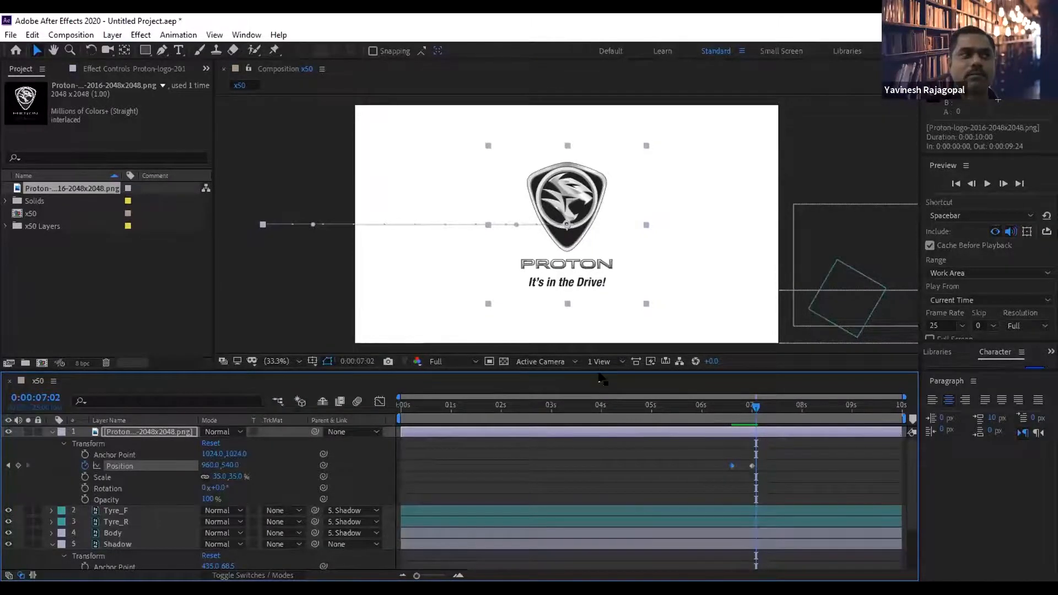
Enlarge the timeline area to show both the logo's and Shadow's Transform properties, and scrub to 0:00:07:09.
drag(600, 370, 599, 305)
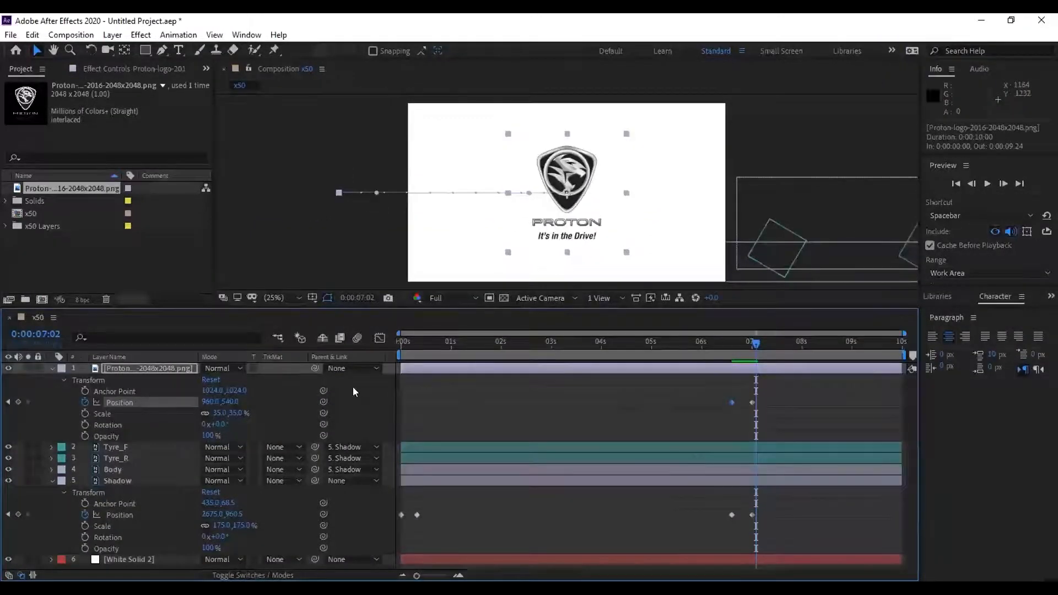
drag(730, 343, 767, 347)
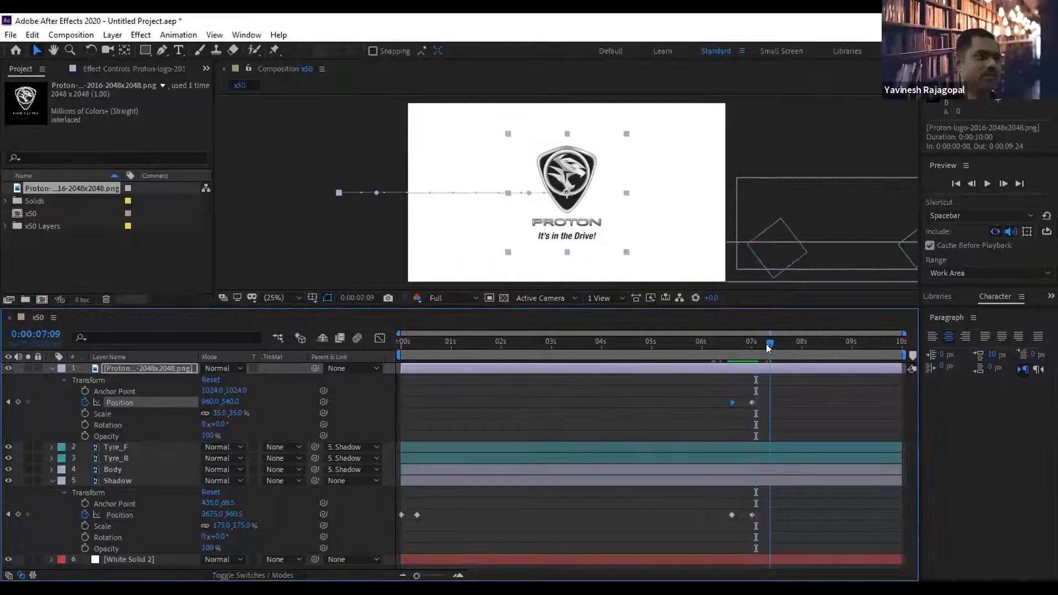
Remove all Position keyframes from the Proton logo, deselect it, and move the current time to 0:00:03:20.
click(82, 401)
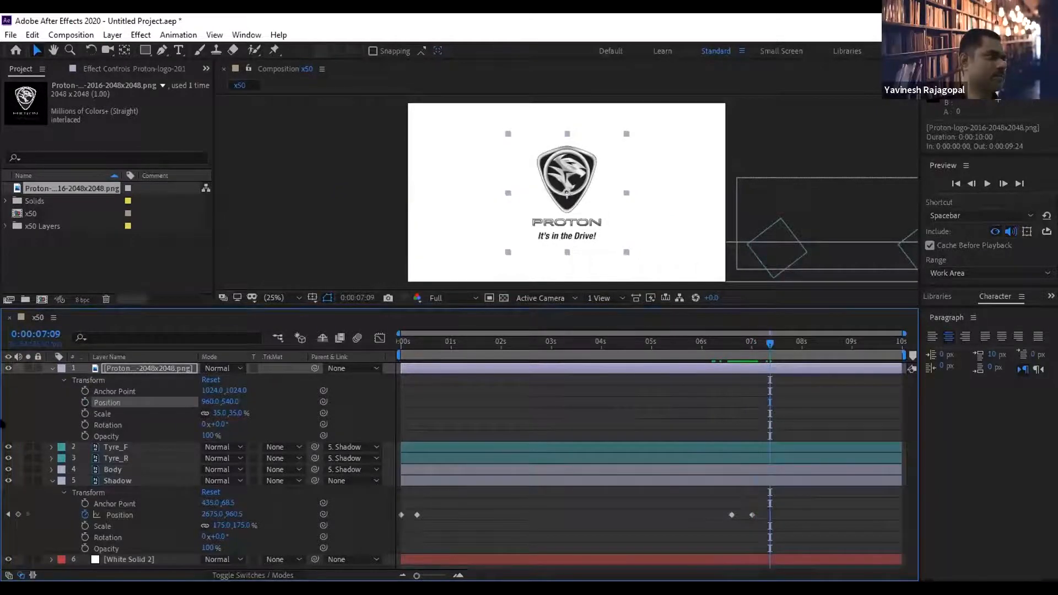
click(597, 420)
click(587, 345)
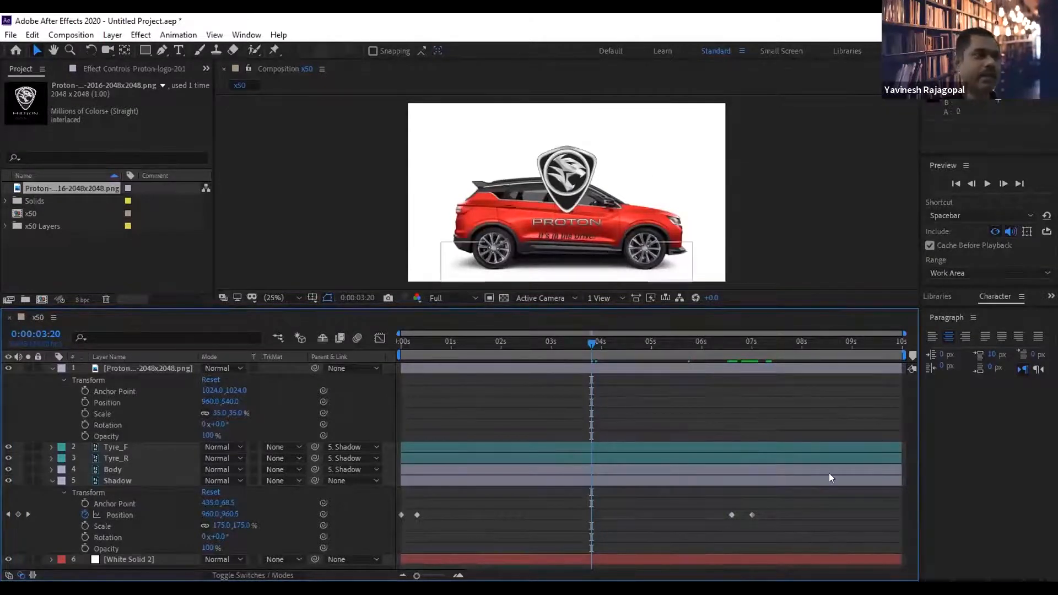
Go to the Shadow's last Position keyframe at 0:00:07:00 and add a Position keyframe to the Proton logo there.
click(537, 482)
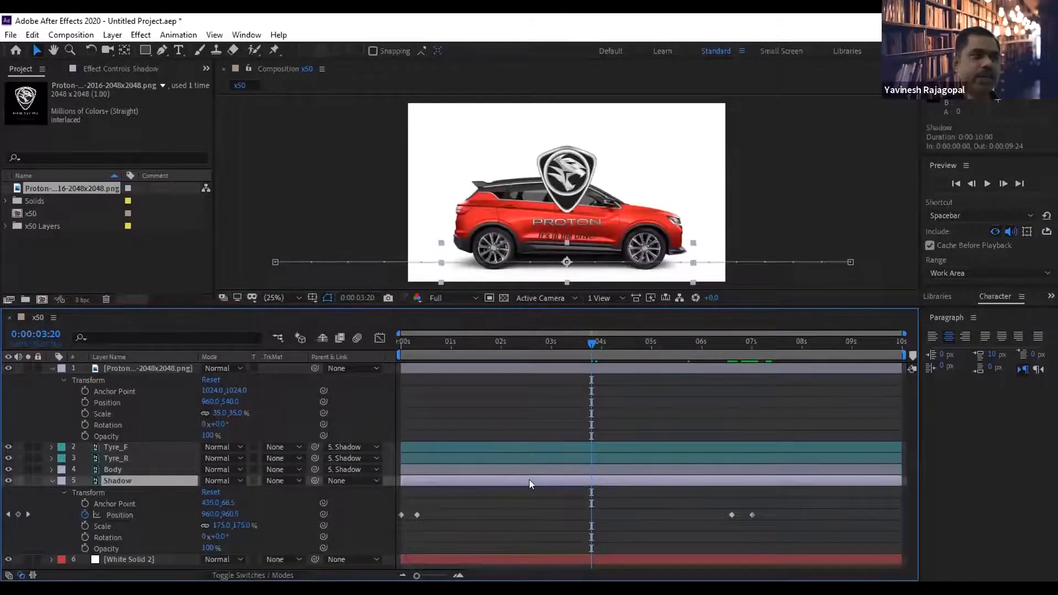
click(24, 512)
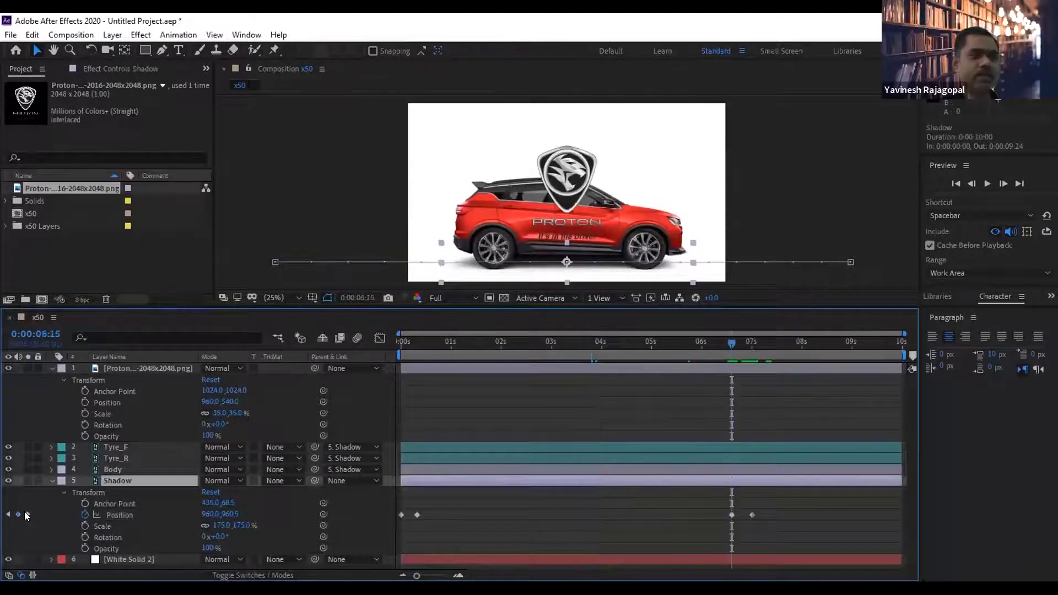
click(25, 514)
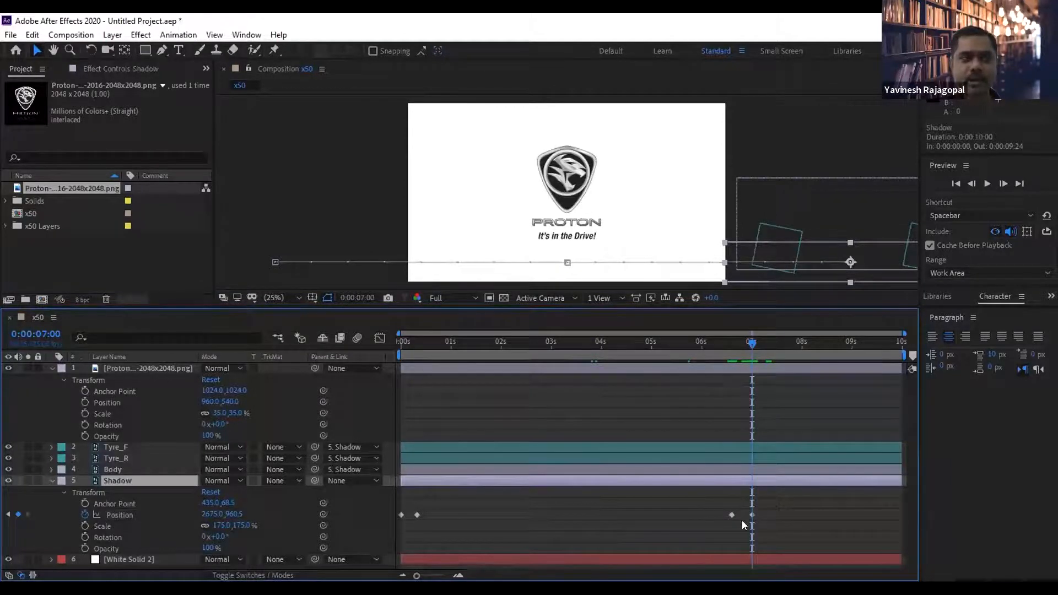
click(339, 397)
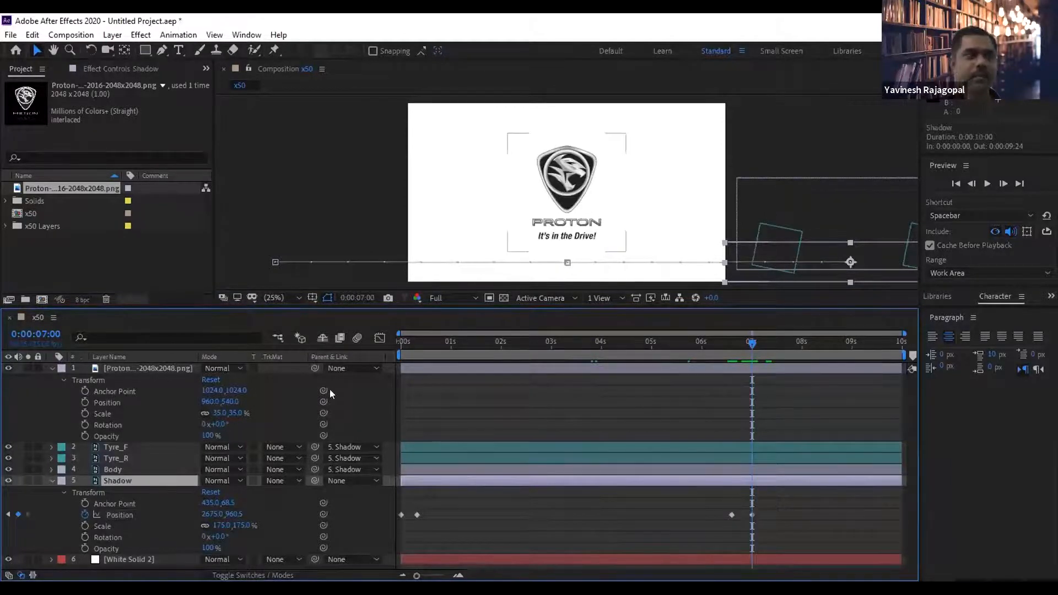
click(84, 402)
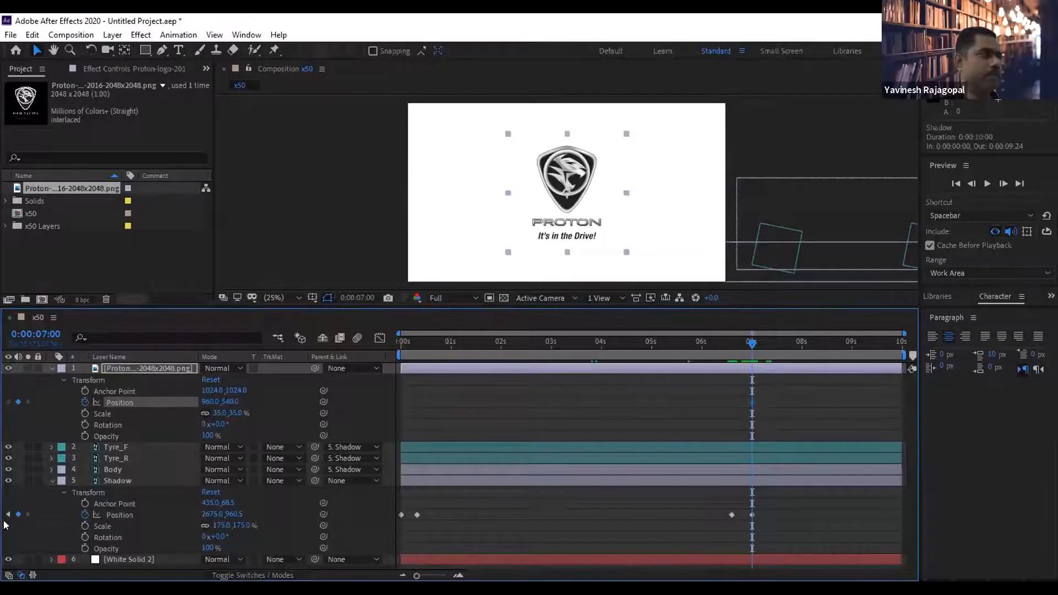
Set the Proton logo's X position to -421 at 0:00:06:15 and preview the animation.
key(j)
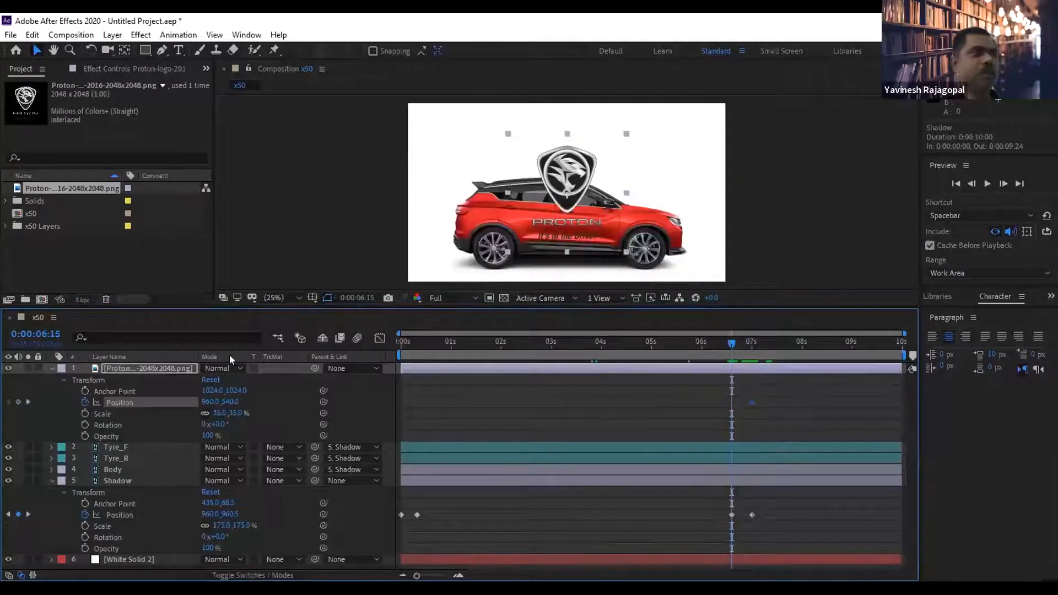
drag(209, 402, 91, 404)
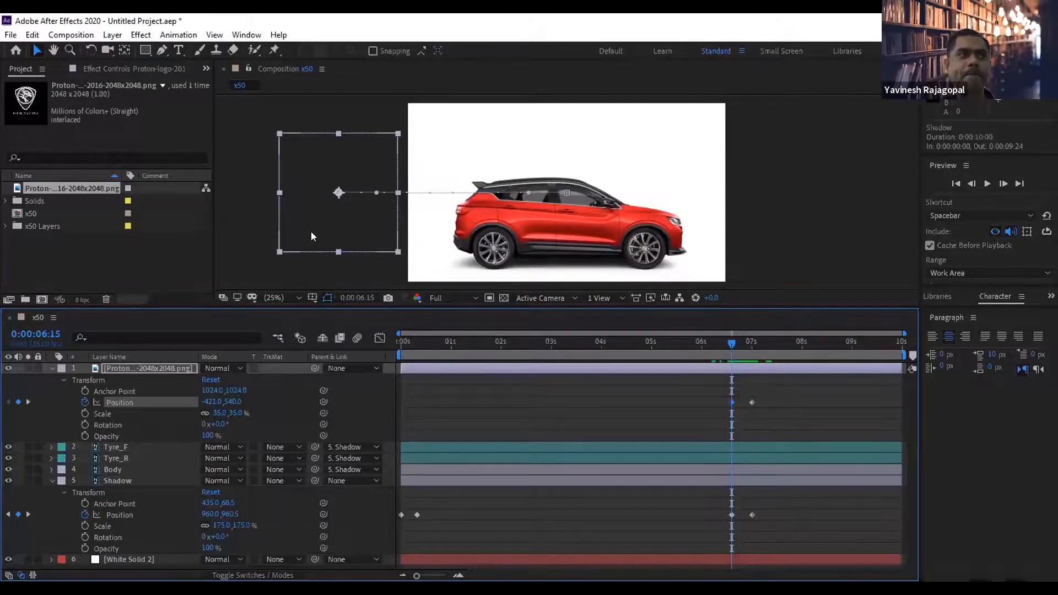
click(988, 183)
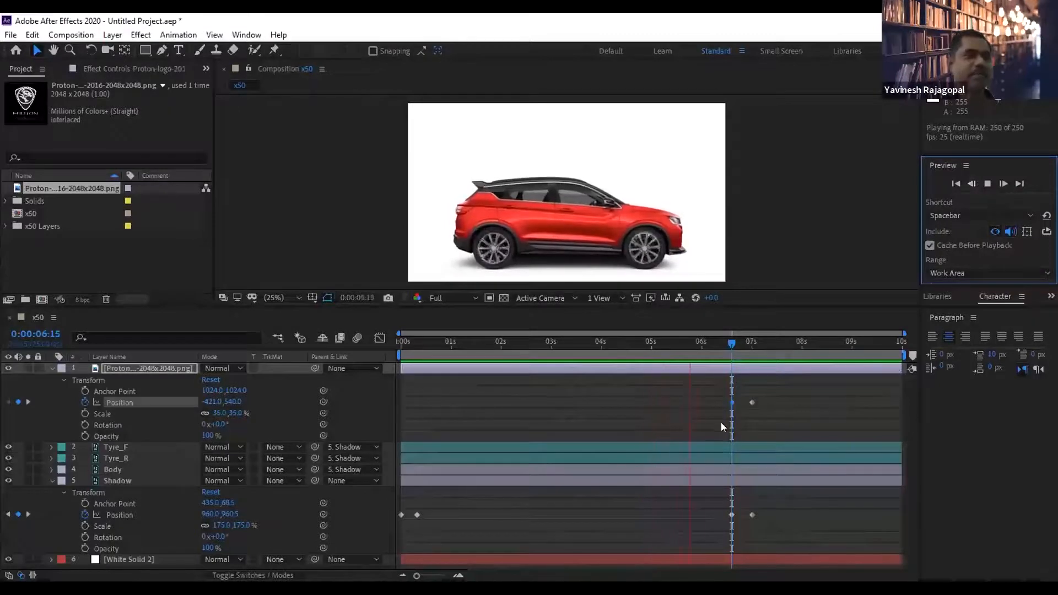
Return to the logo's keyframe at 0:00:07:00, remove its Position animation with the logo centred, and deselect the layer.
drag(731, 341, 758, 344)
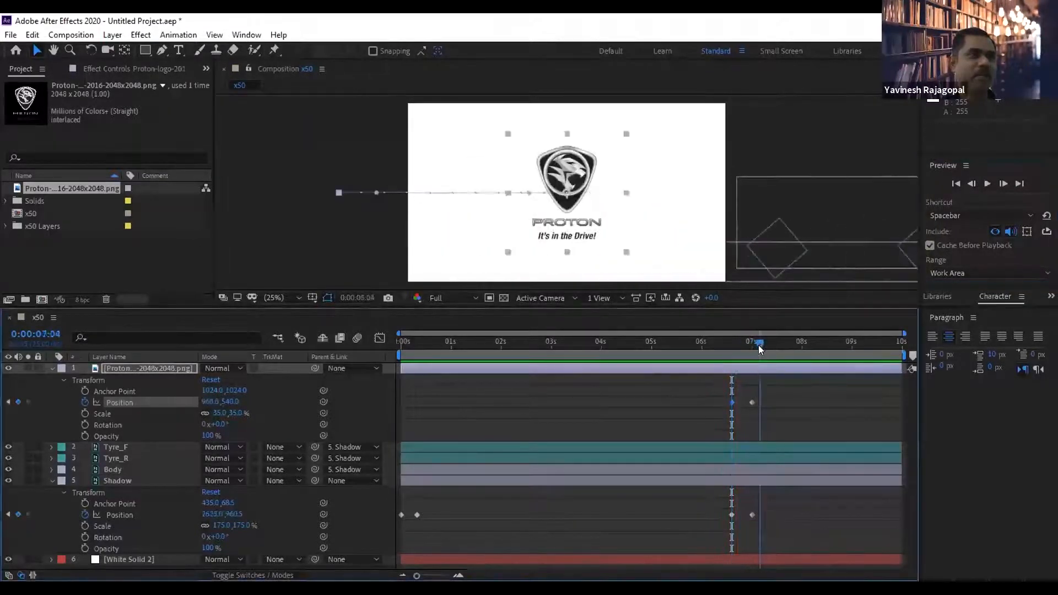
click(8, 402)
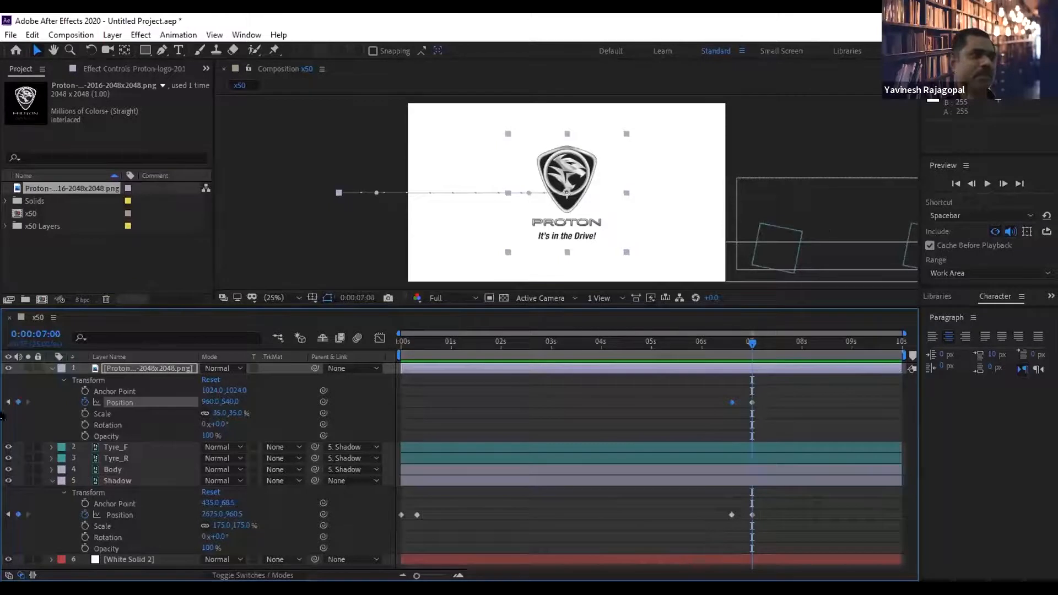
click(85, 402)
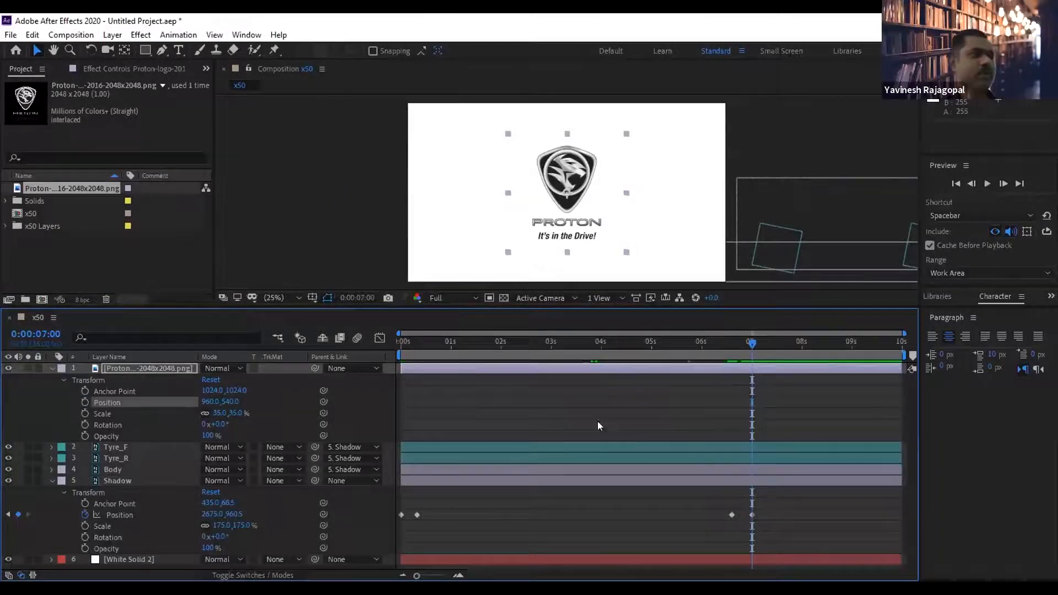
click(681, 395)
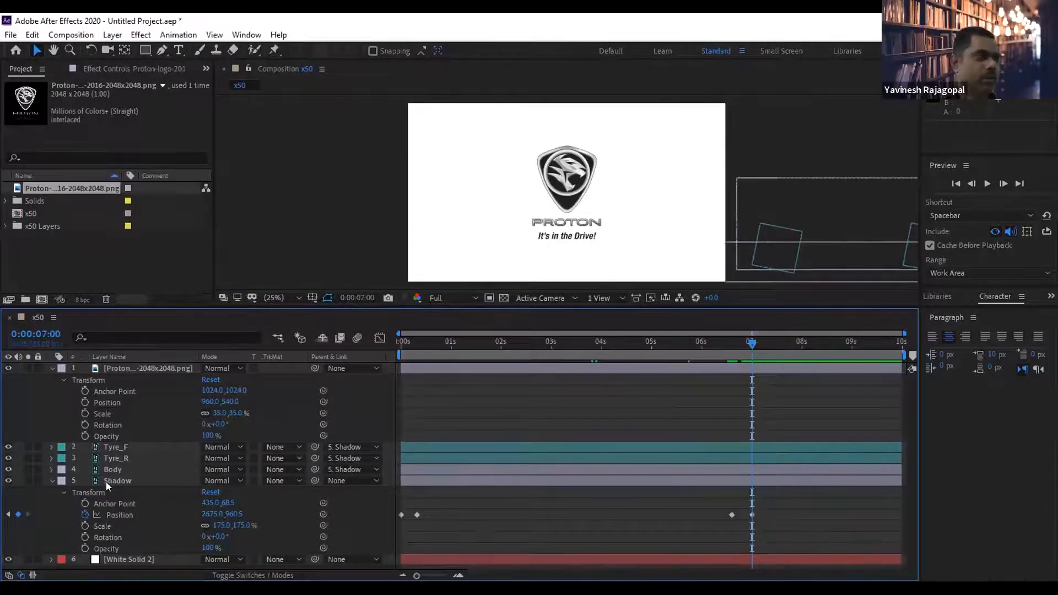
Add Scale and Rotation keyframes to the Proton logo at 0:00:07:00, in line with the Shadow's last Position keyframe.
click(120, 480)
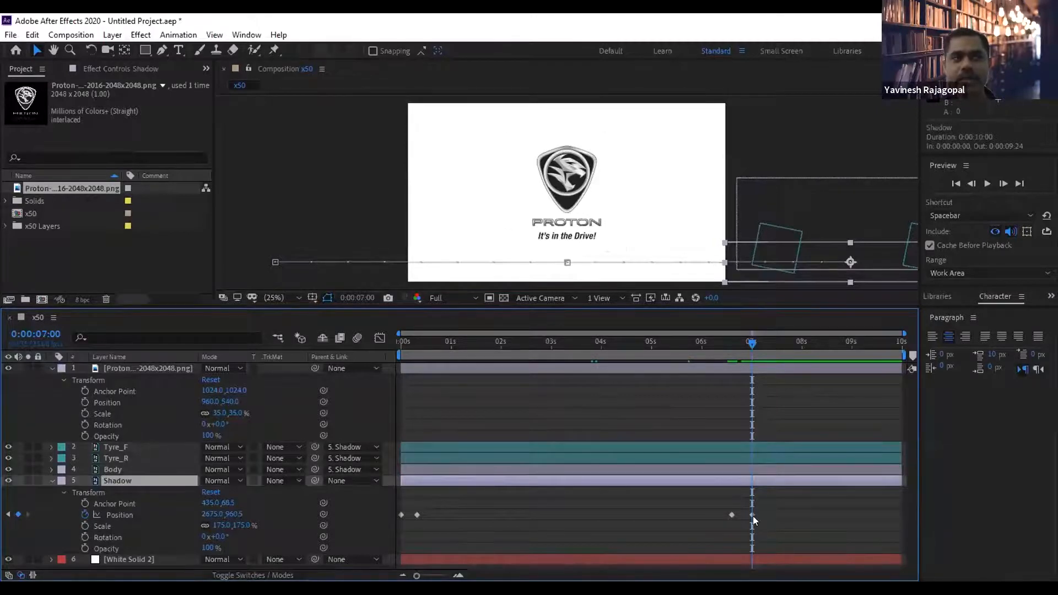
click(83, 413)
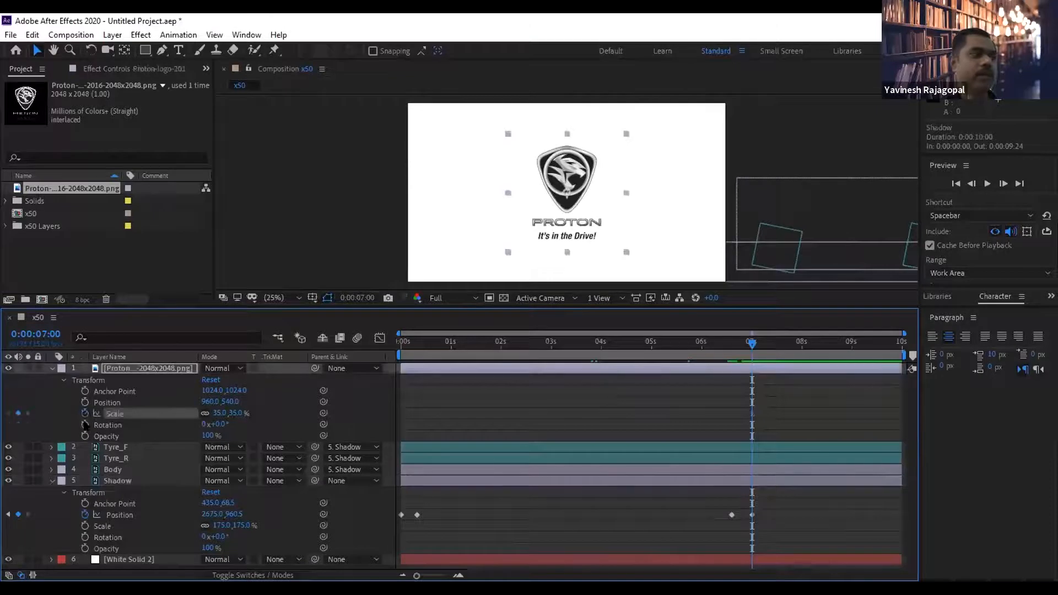
click(85, 425)
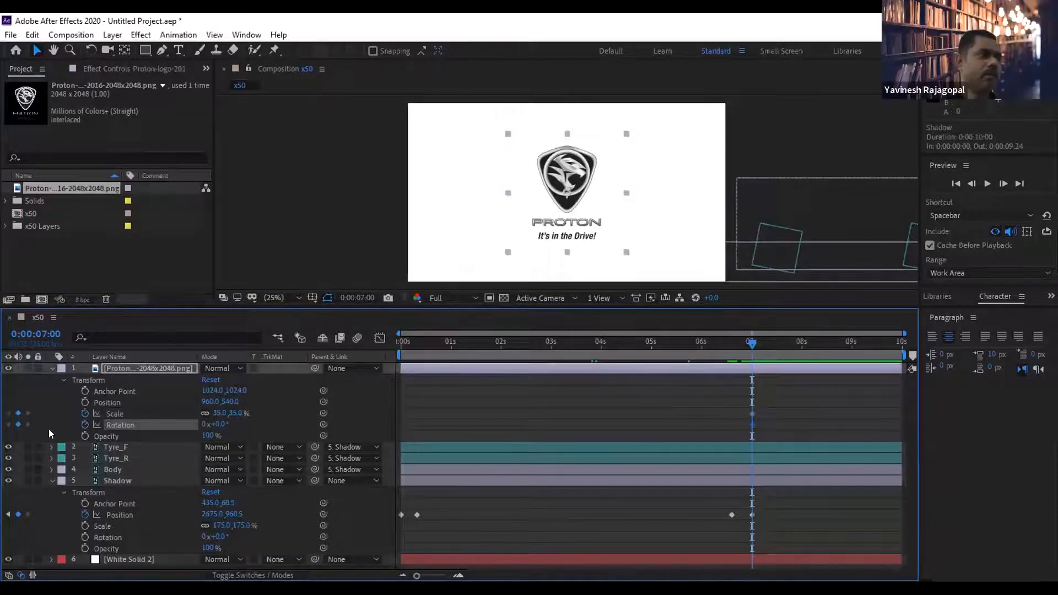
Go to the Shadow's Position keyframe at 0:00:06:15 and set the Proton logo's Rotation to 180°.
click(8, 514)
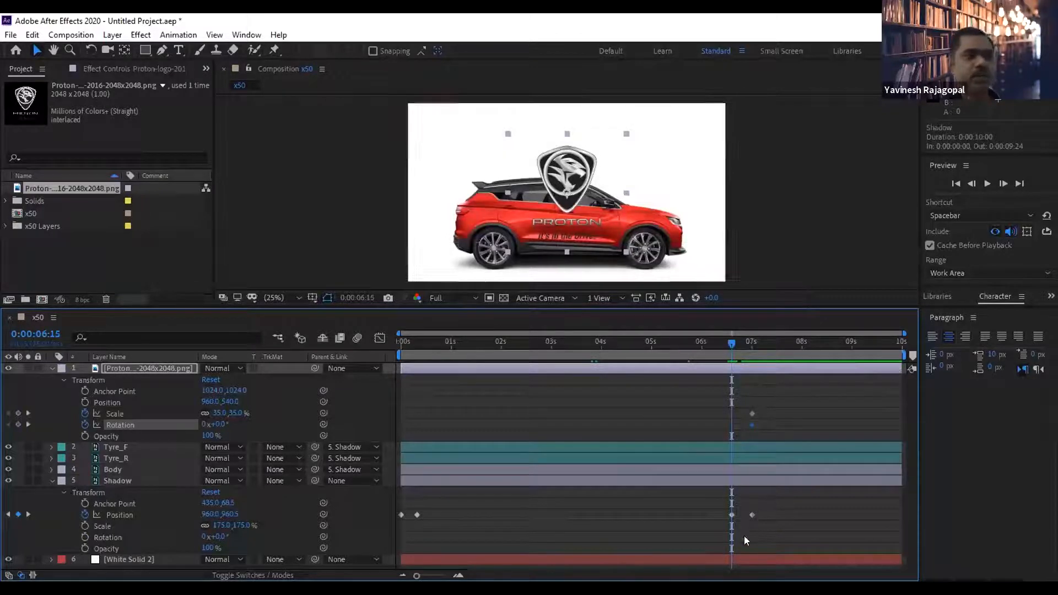
click(736, 420)
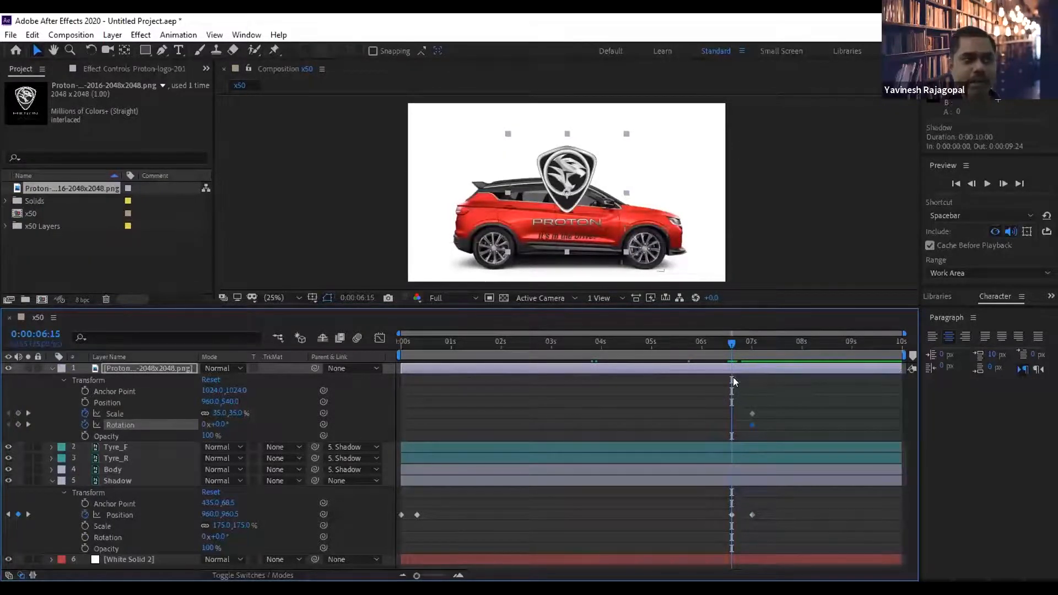
click(217, 424)
text(18)
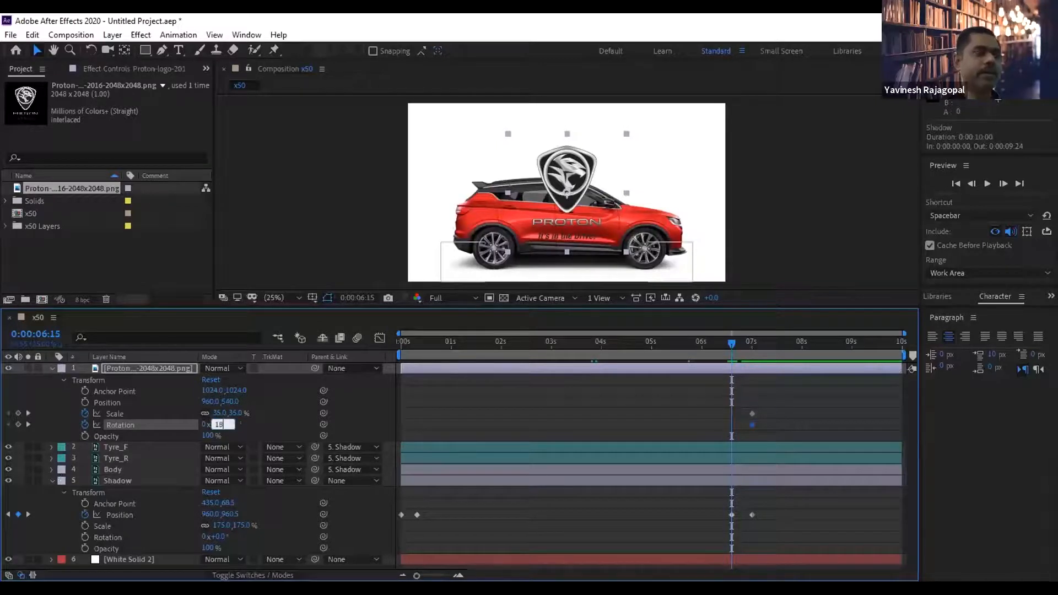
text(0)
key(Return)
Set the Proton logo's Scale to 0% at 0:00:06:15 and preview the animation.
click(214, 412)
text(0)
key(Return)
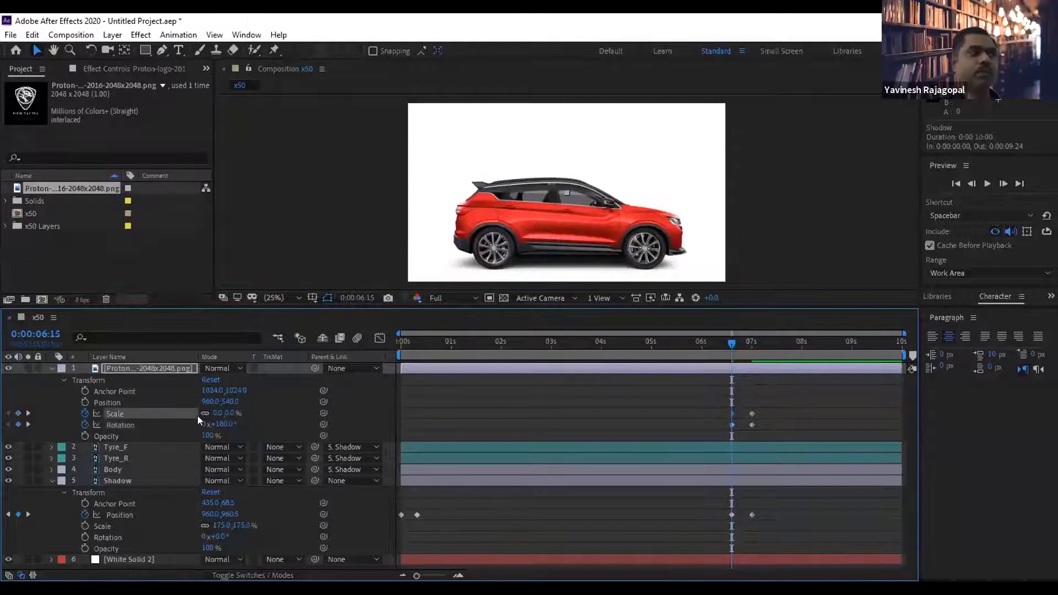
click(985, 181)
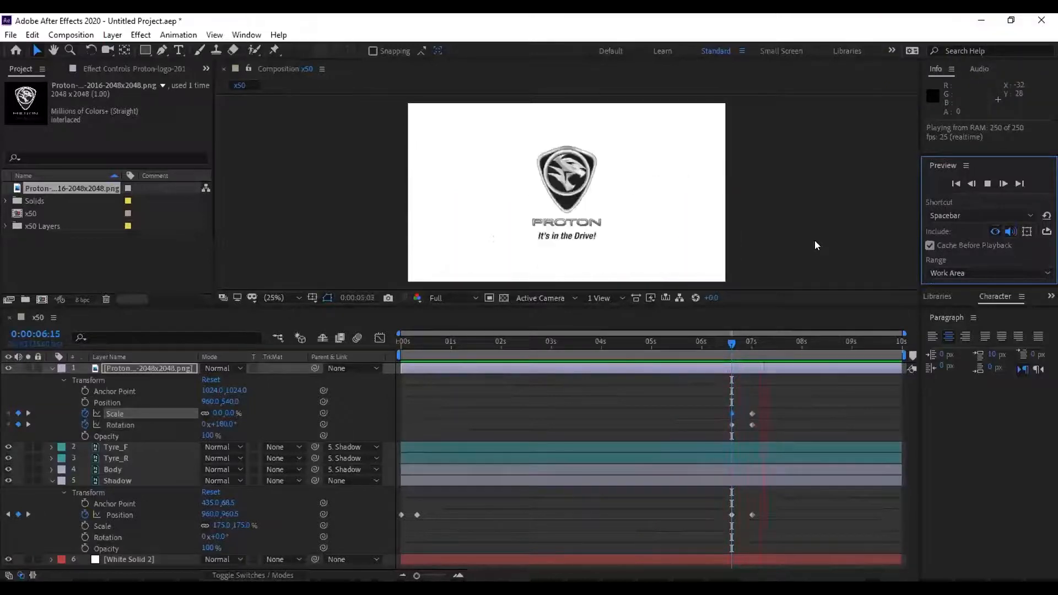
Move to 0:00:07:11 and remove the Proton logo's Scale and Rotation keyframes.
click(772, 342)
click(85, 413)
click(85, 424)
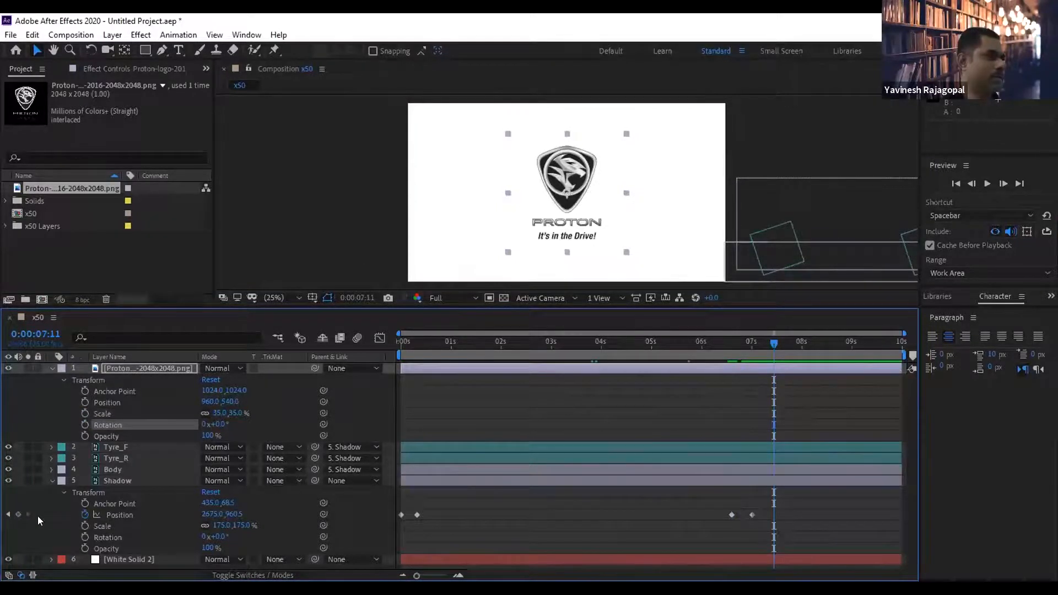
Go back to the Shadow's last Position keyframe at 0:00:07:00 and keyframe the Proton logo's Scale and Rotation there.
click(8, 515)
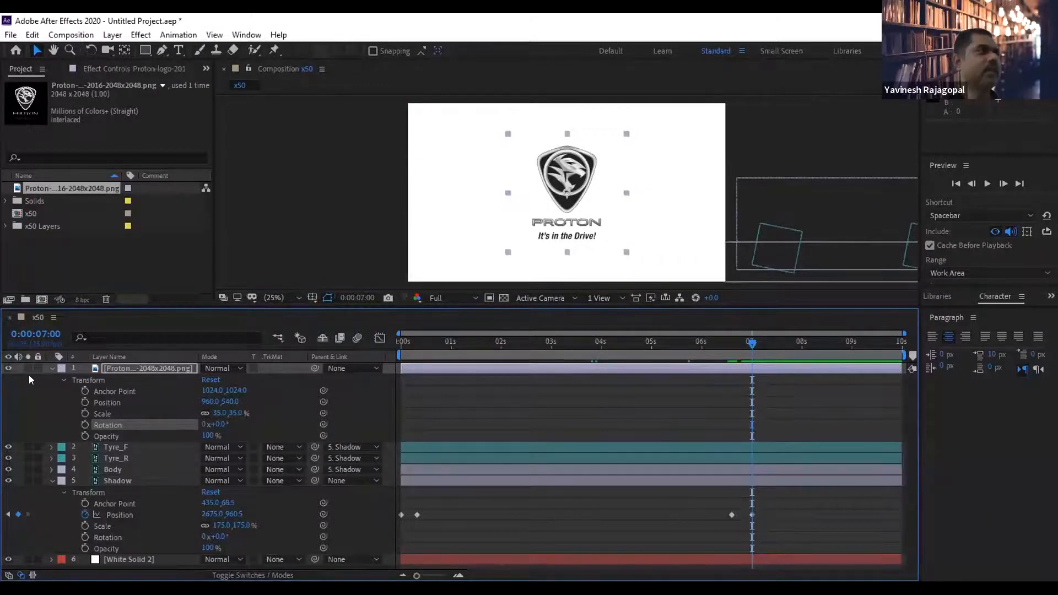
click(83, 412)
click(85, 425)
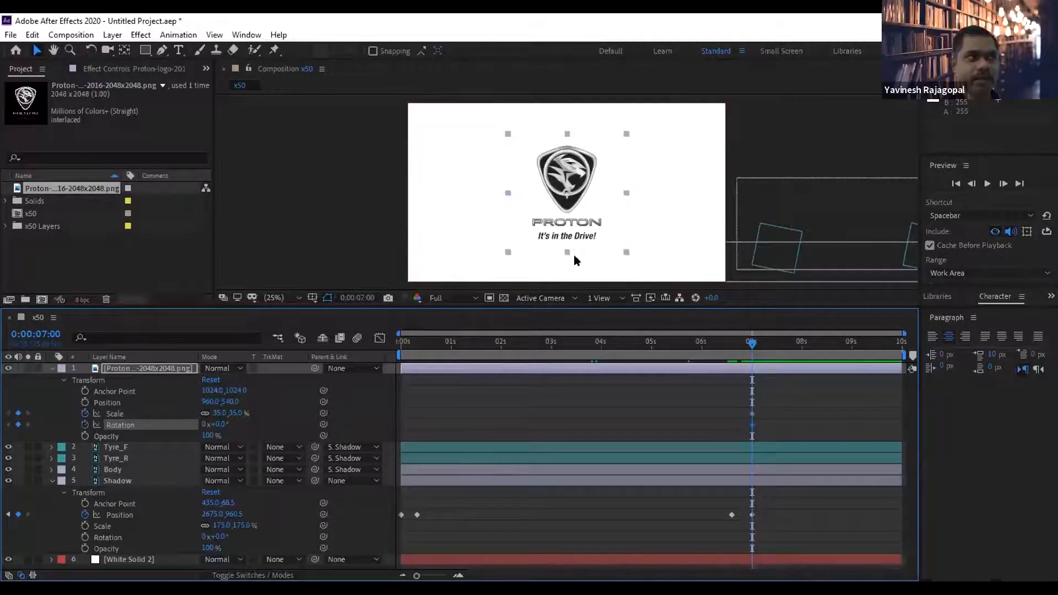
Go to the Shadow's Position keyframe at 0:00:06:15 and set the Proton logo's Rotation to 90° and its Scale to 0%.
click(8, 514)
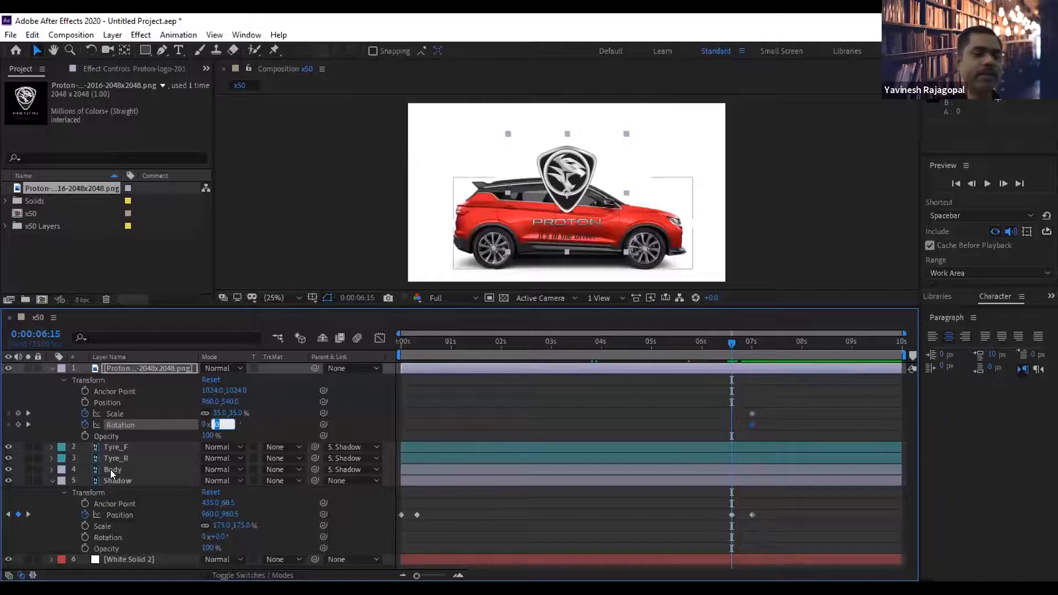
text(90)
key(Return)
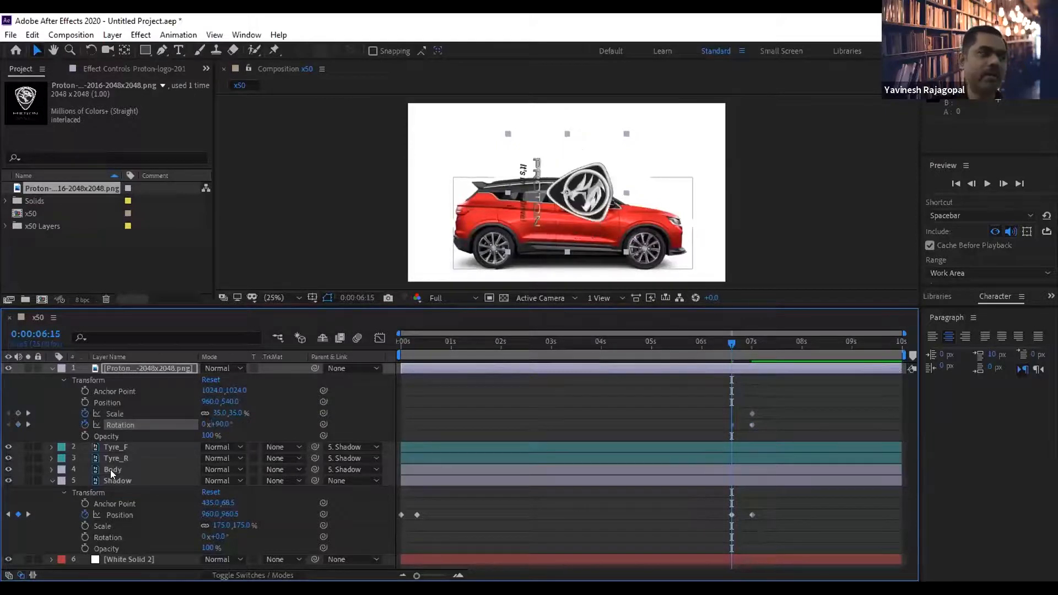
click(220, 413)
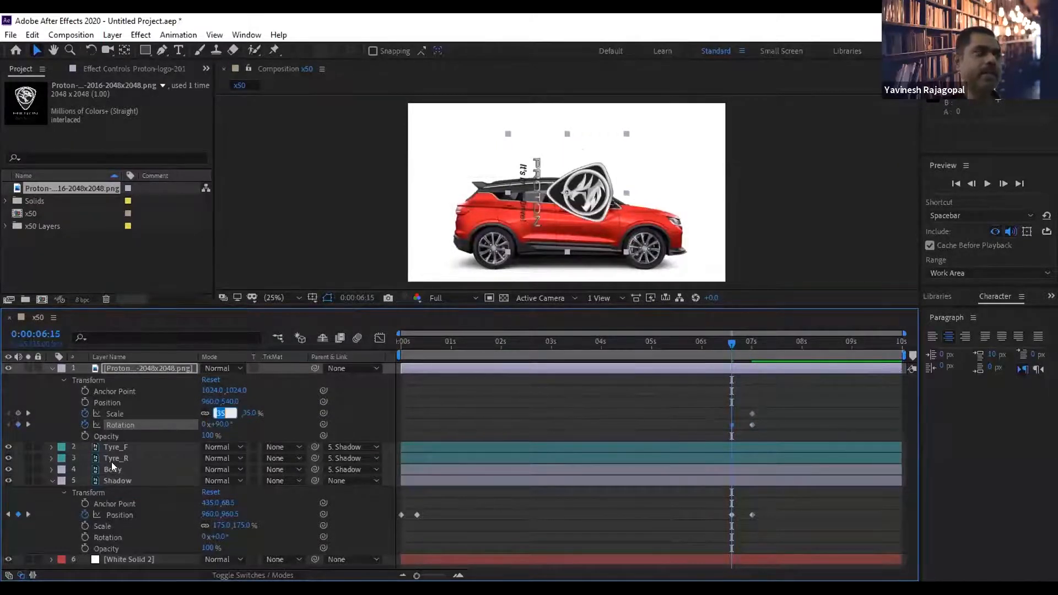
text(0)
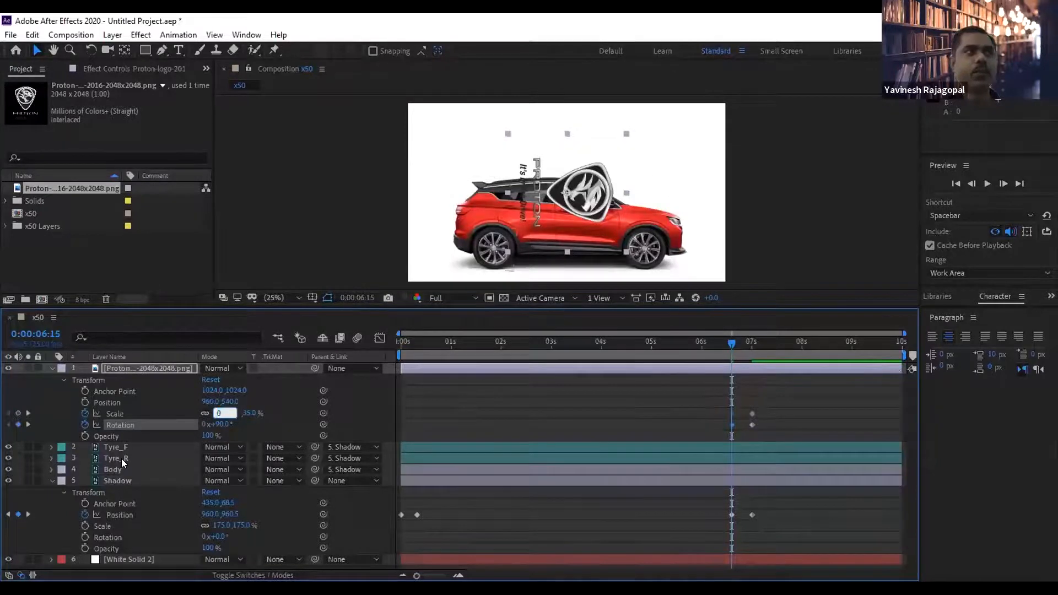
key(Return)
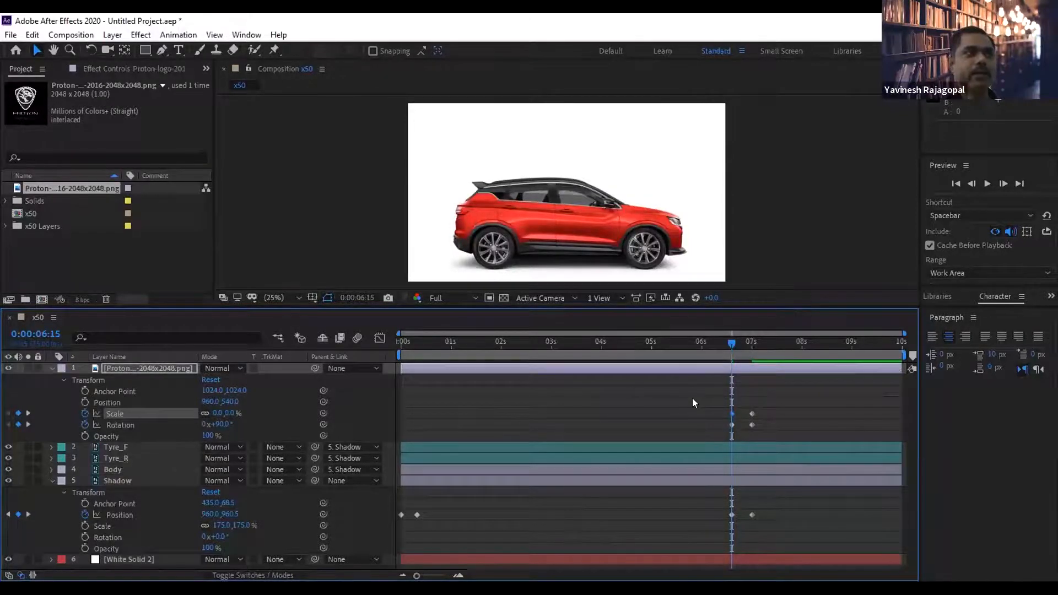
Compare the Proton logo's Scale and Rotation keyframes at 0:00:06:15 with those at 0:00:07:00.
click(582, 204)
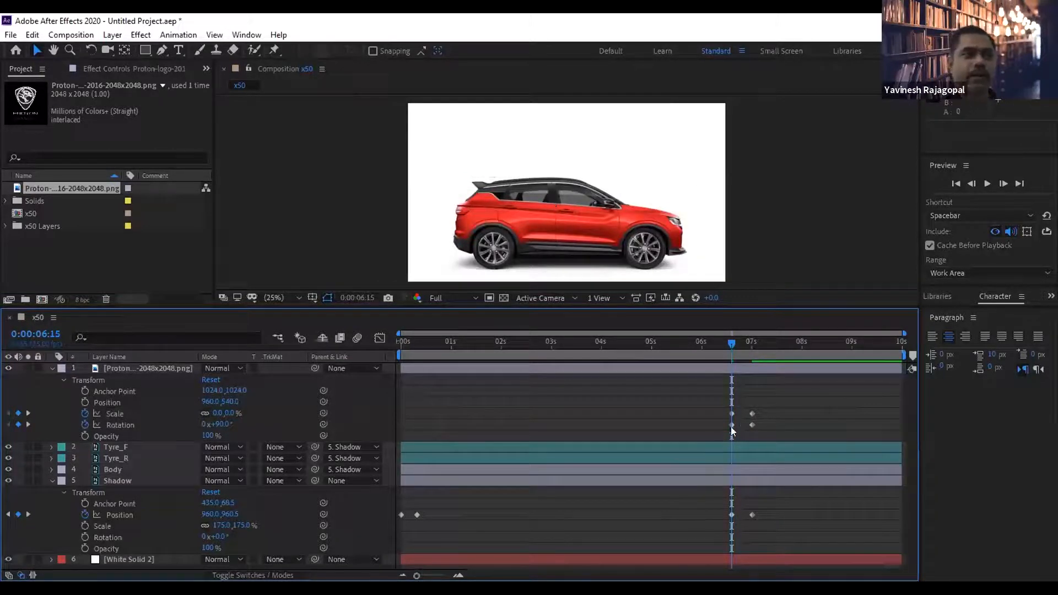
drag(721, 408, 735, 429)
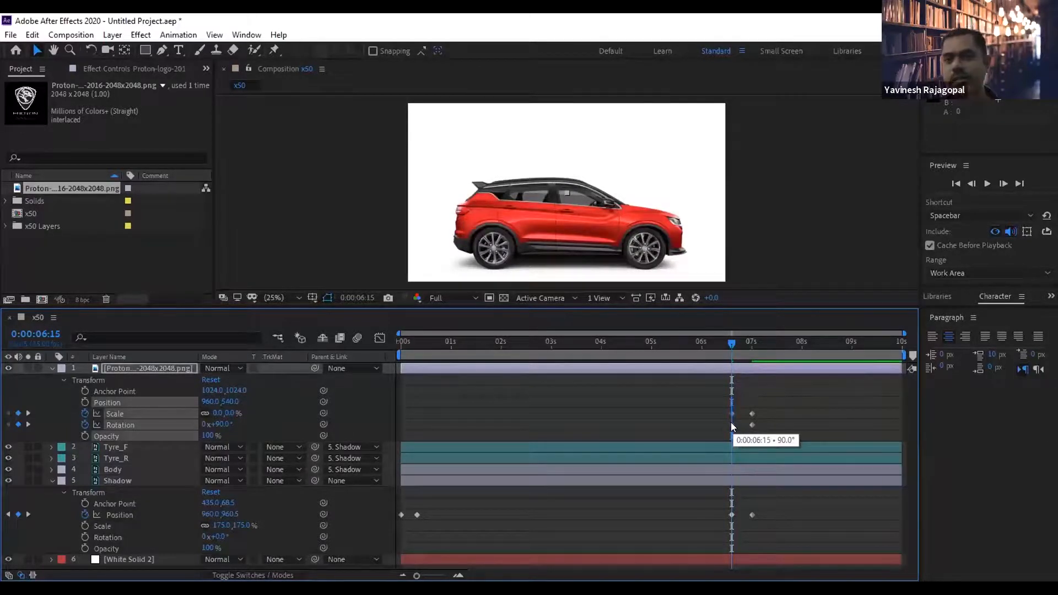
click(27, 413)
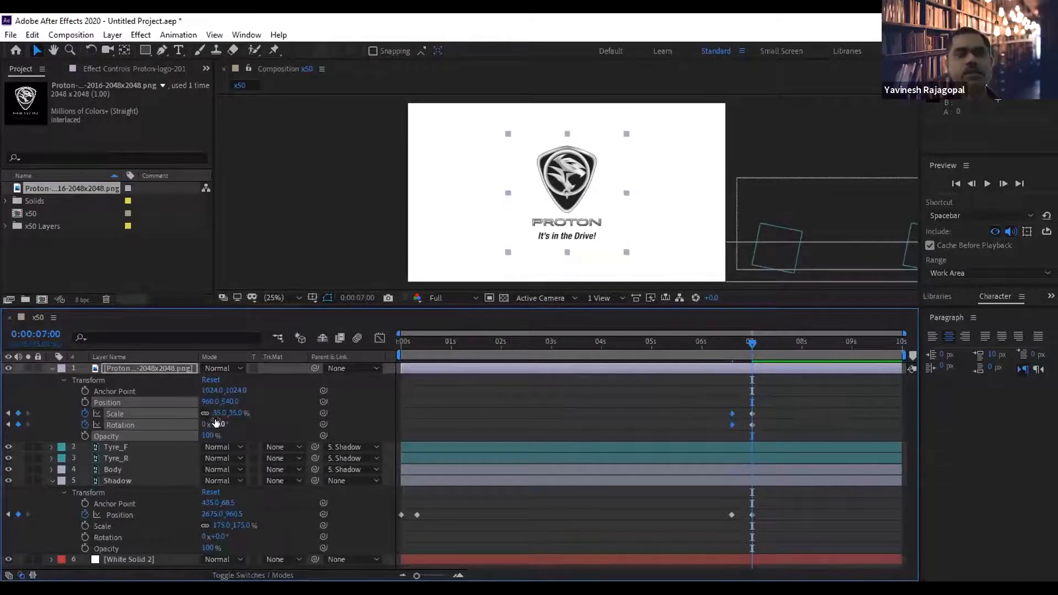
Step frame by frame back and forth between 0:00:06:14 and 0:00:07:03 to examine the logo's transition, and preview the whole animation.
drag(750, 344, 725, 343)
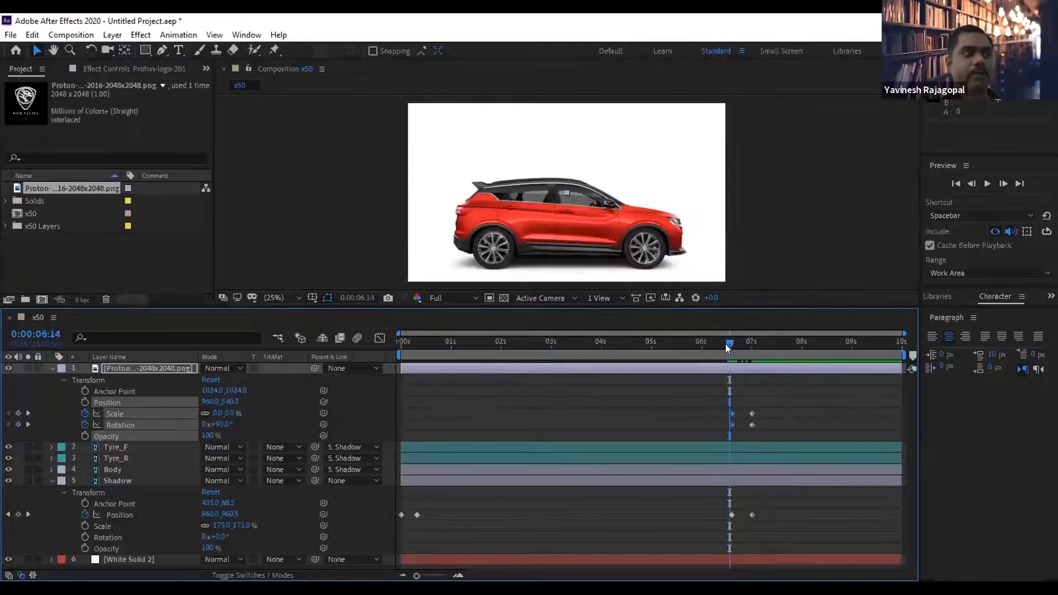
key(Page_Down)
key(Page_Down)
key(Page_Down)
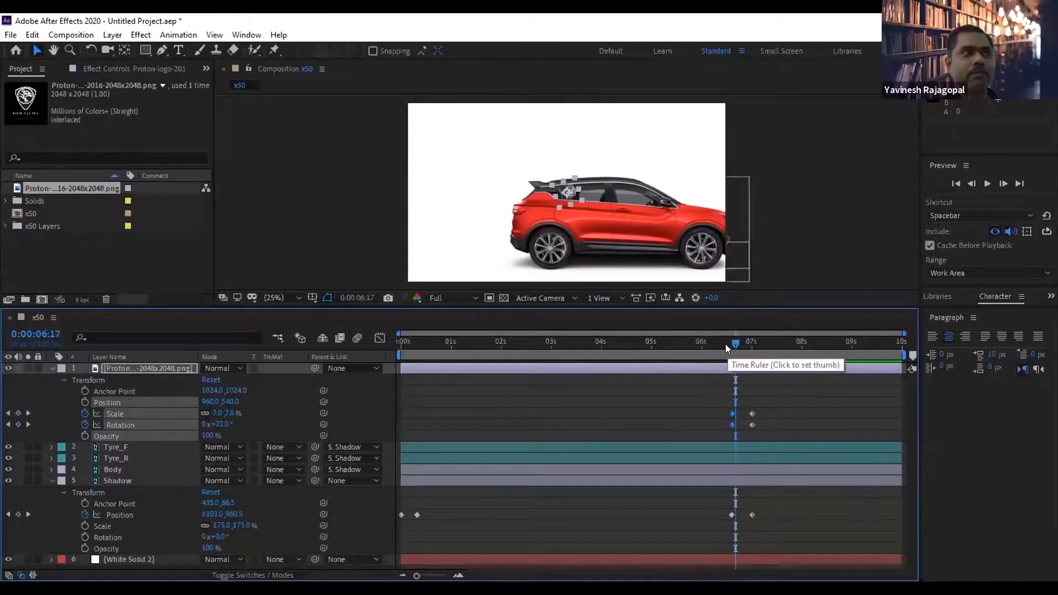
key(Page_Down)
key(Page_Down)
key(Page_Down)
key(Page_Down)
key(Page_Down)
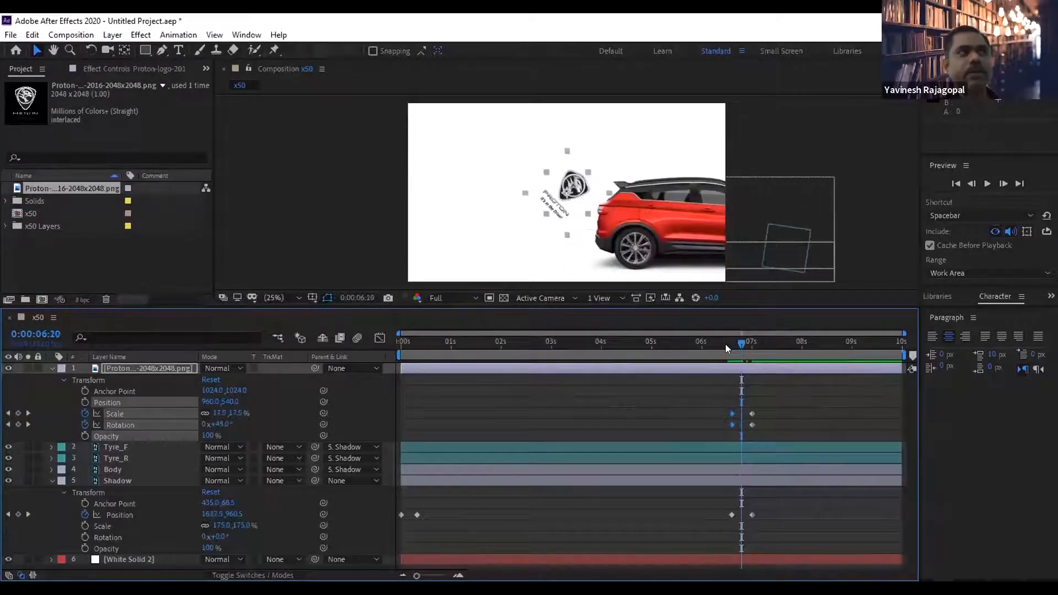
key(Page_Down)
key(Page_Down)
key(Page_Down)
key(Page_Down)
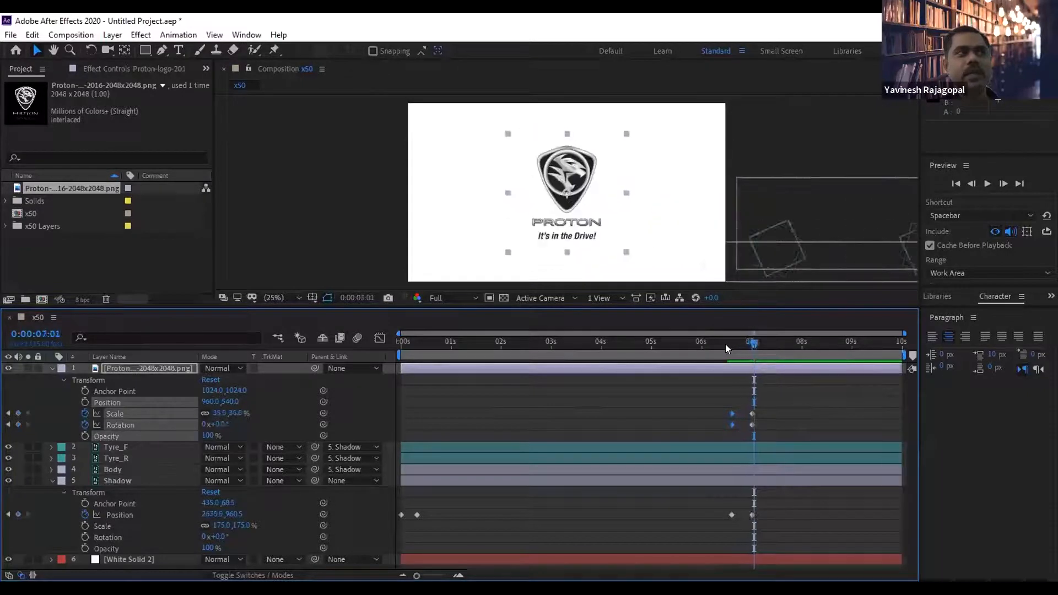
key(Page_Up)
key(Page_Up)
key(Page_Up)
key(Page_Up)
key(Page_Up)
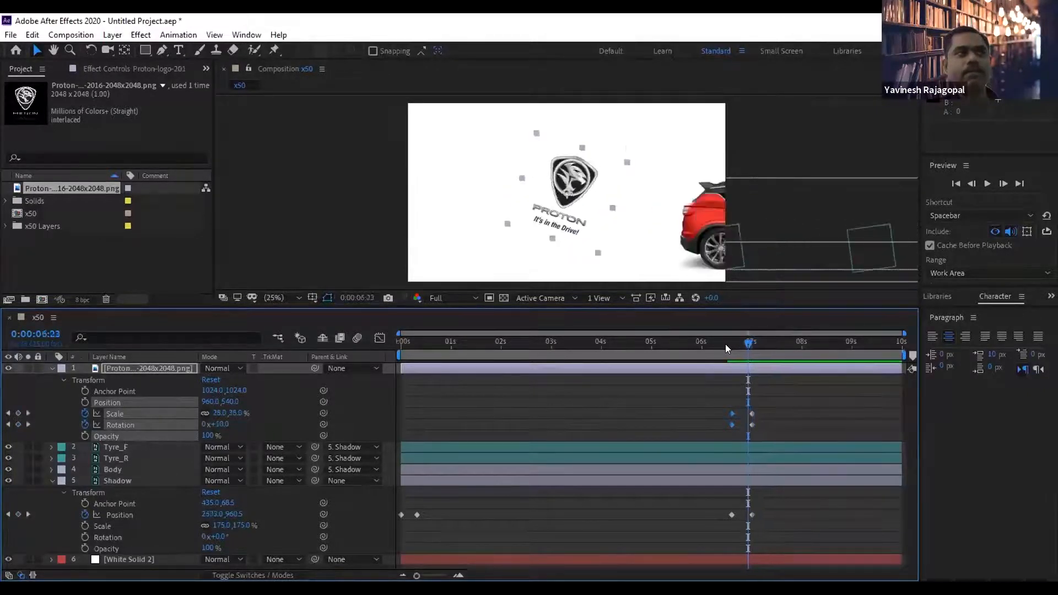
key(Page_Up)
key(Page_Up)
key(Page_Up)
key(Page_Up)
key(Page_Up)
key(Page_Up)
key(Page_Up)
key(Page_Up)
key(Page_Up)
key(Page_Up)
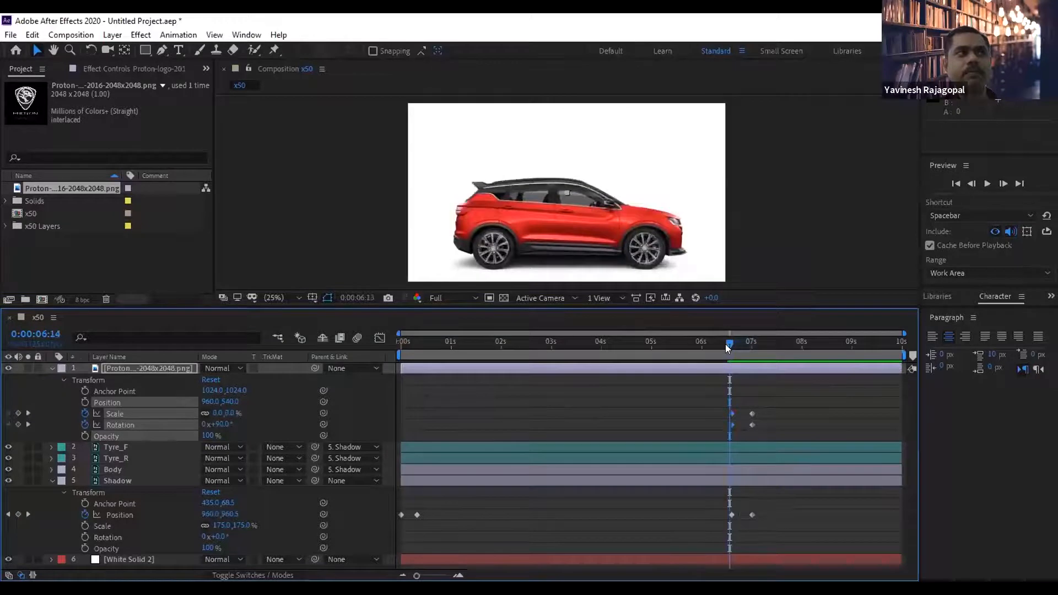
key(Page_Down)
key(Page_Down)
key(Page_Down)
key(Page_Down)
key(Page_Down)
key(Page_Down)
key(Page_Down)
key(Page_Down)
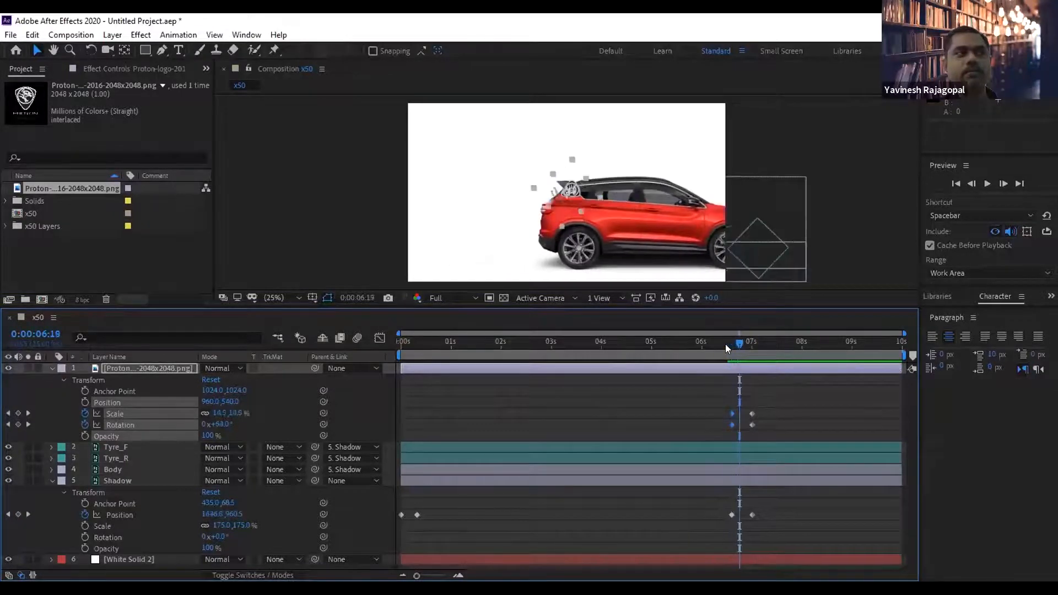
key(Page_Down)
key(Page_Down)
key(Page_Down)
key(Page_Down)
key(Page_Down)
key(Page_Down)
key(Page_Down)
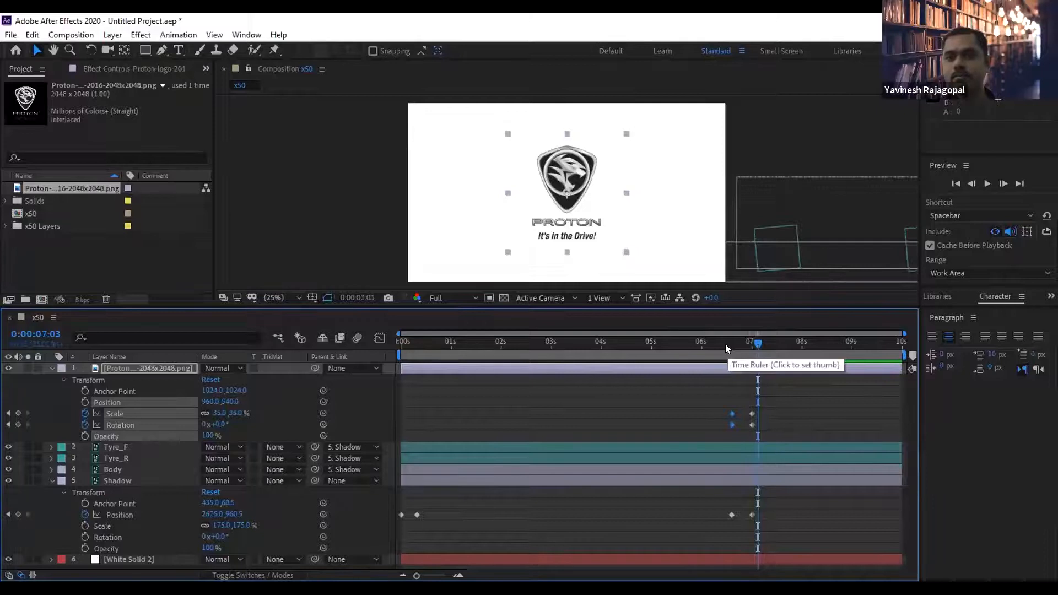
key(space)
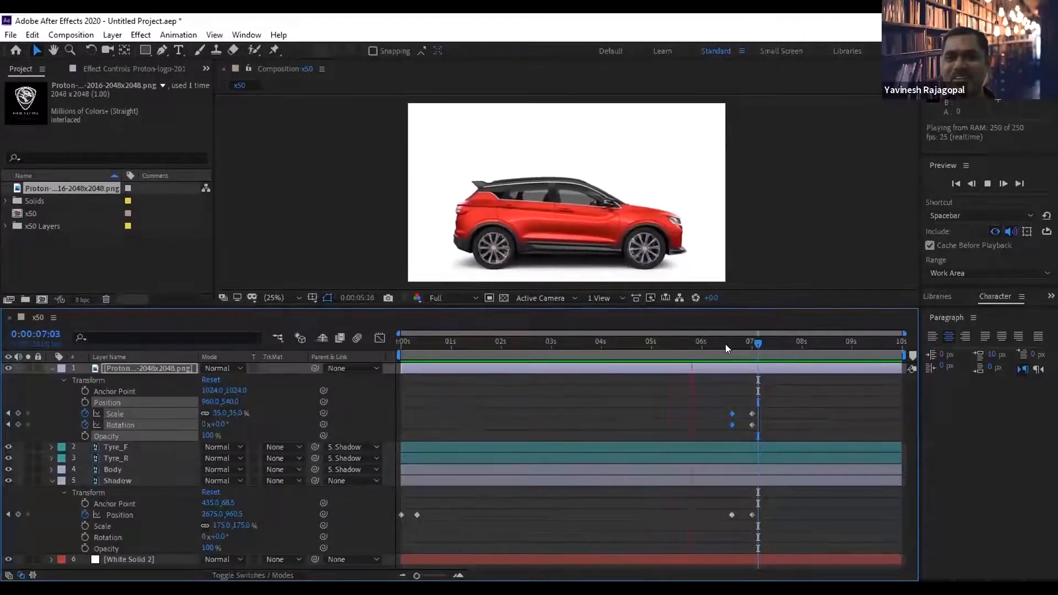
key(space)
Move to 0:00:07:15 and remove all of the Proton logo's Scale and Rotation keyframes, leaving its transform properties unanimated.
click(781, 343)
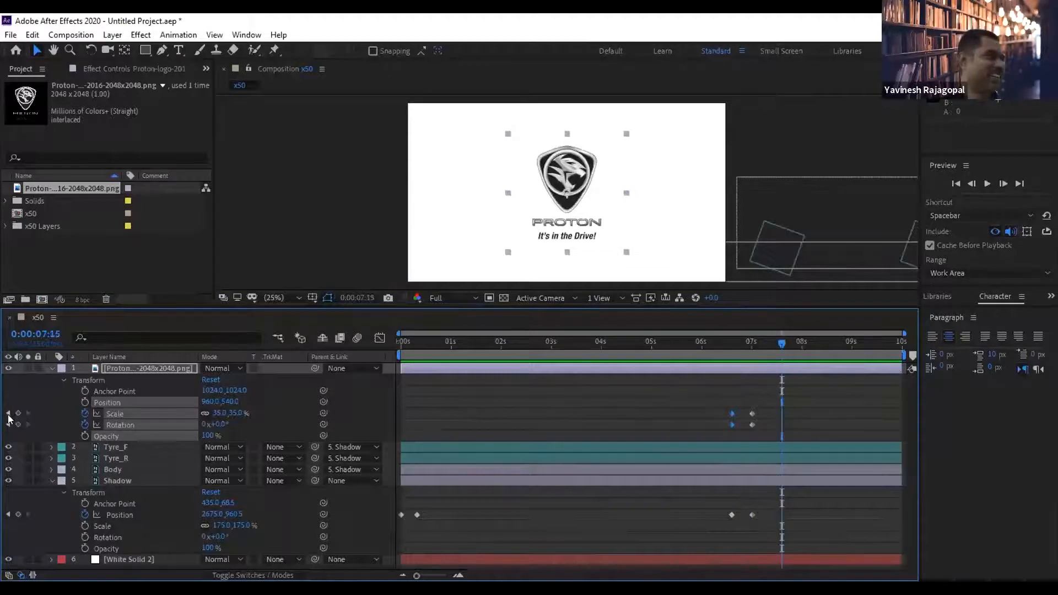
click(85, 413)
click(85, 424)
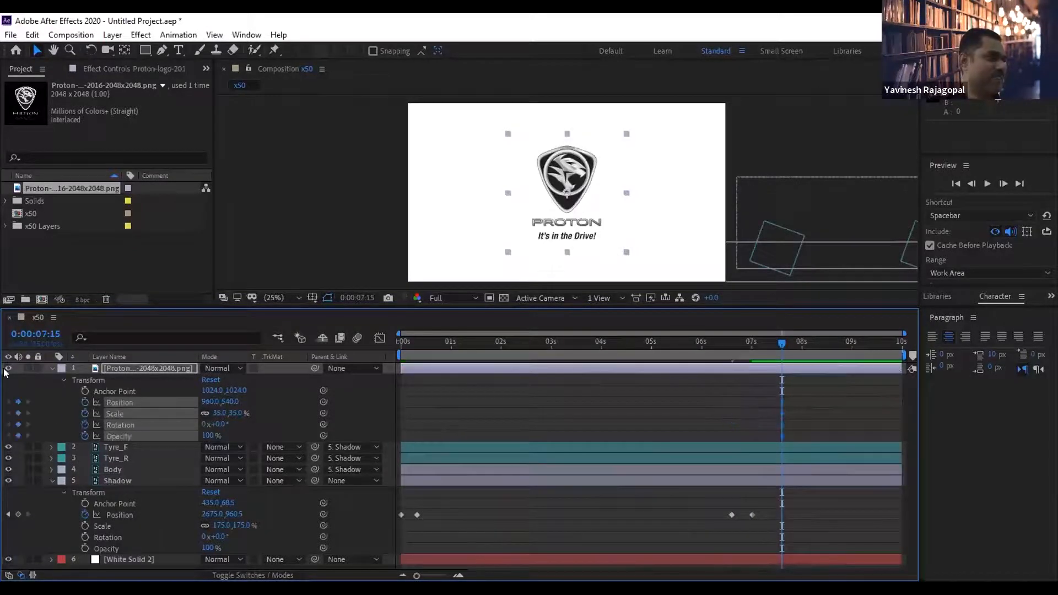
key(ctrl+z)
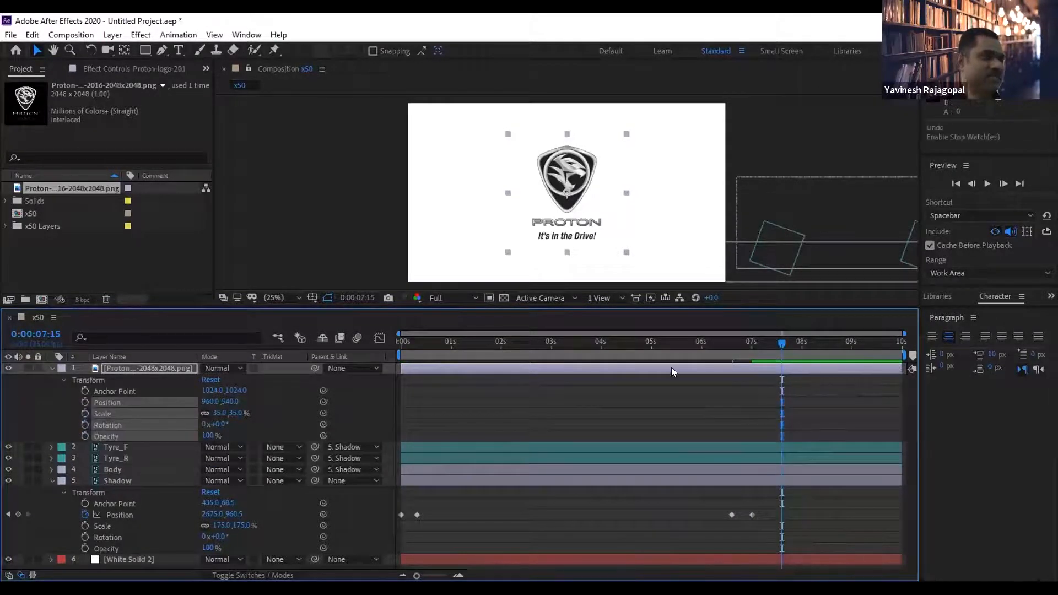
click(655, 399)
Go back to the Shadow's Position keyframe at 0:00:07:00 and enable keyframing for the Proton logo's Scale and Rotation there.
click(8, 514)
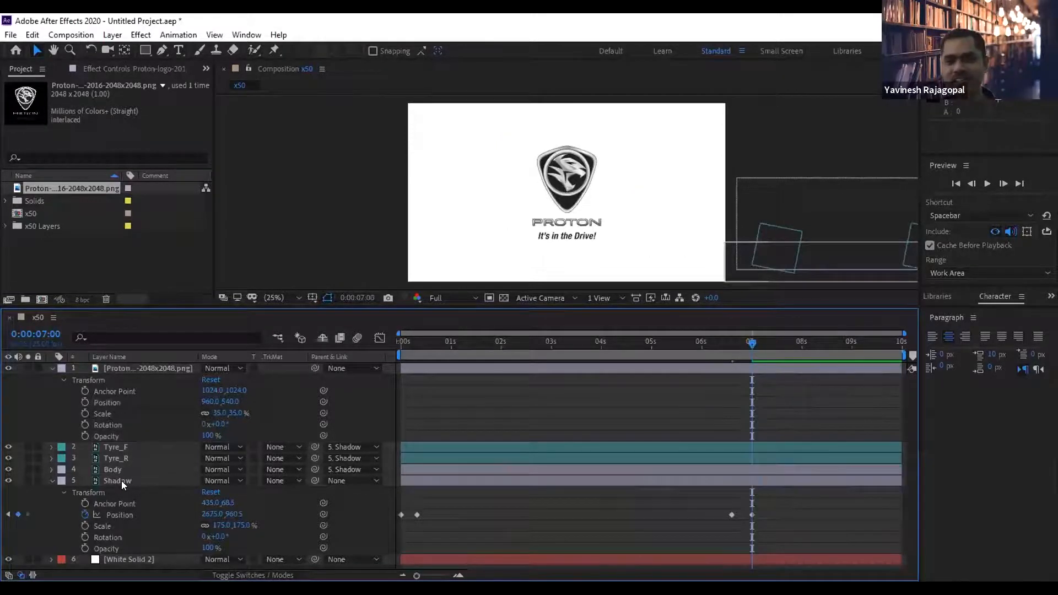
click(119, 418)
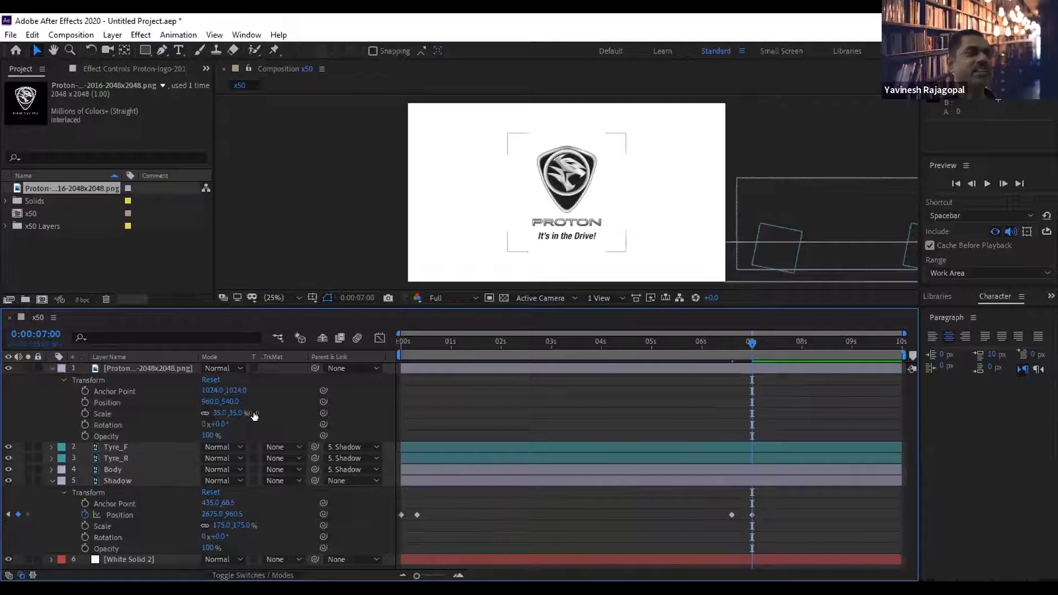
click(83, 413)
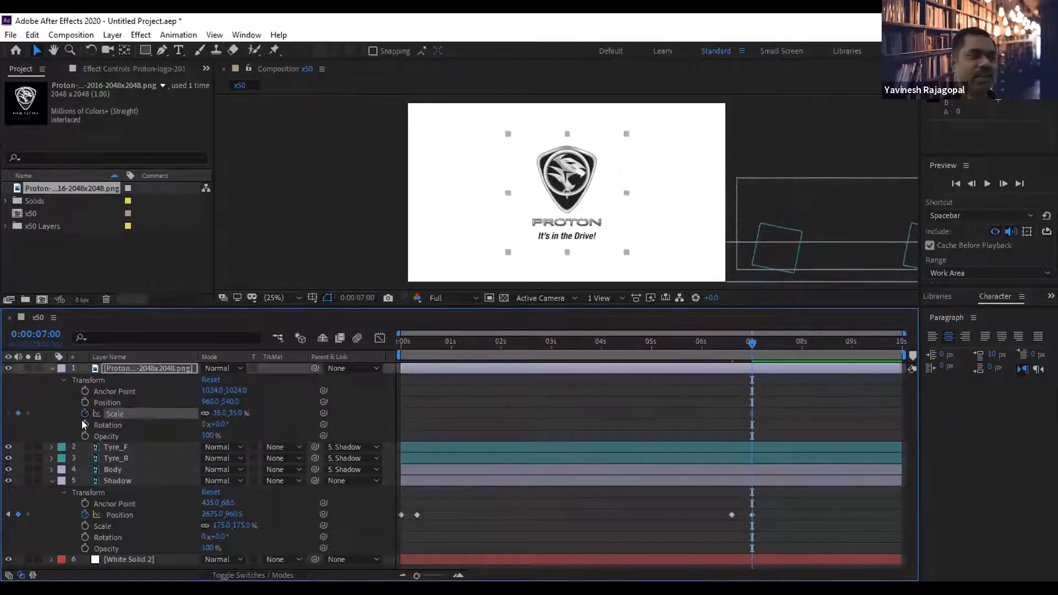
click(84, 424)
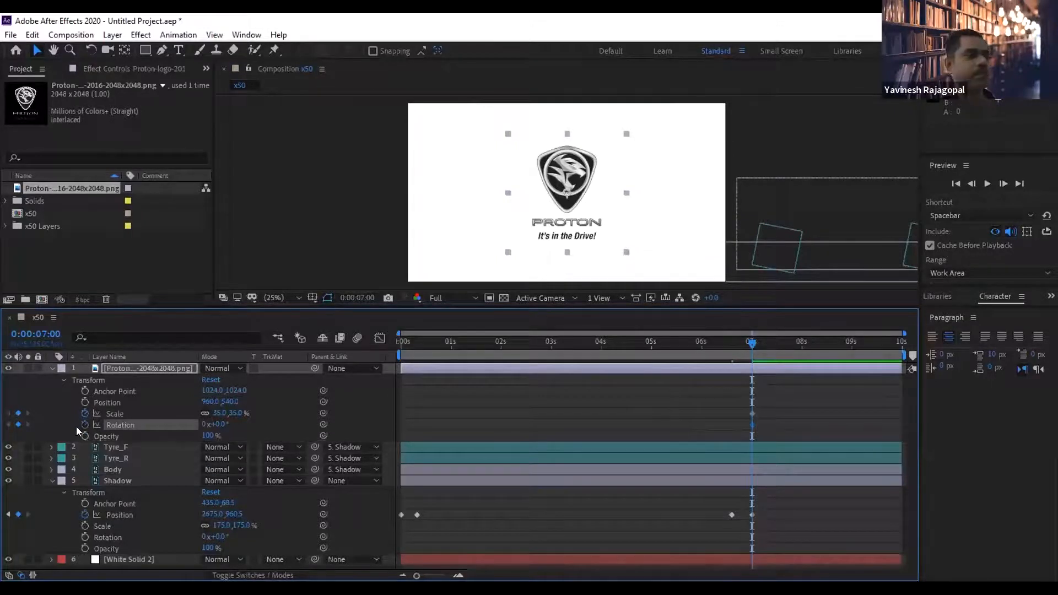
Go to the Shadow's previous Position keyframe at 0:00:06:15 and set the Proton logo's Rotation to 90°.
click(7, 515)
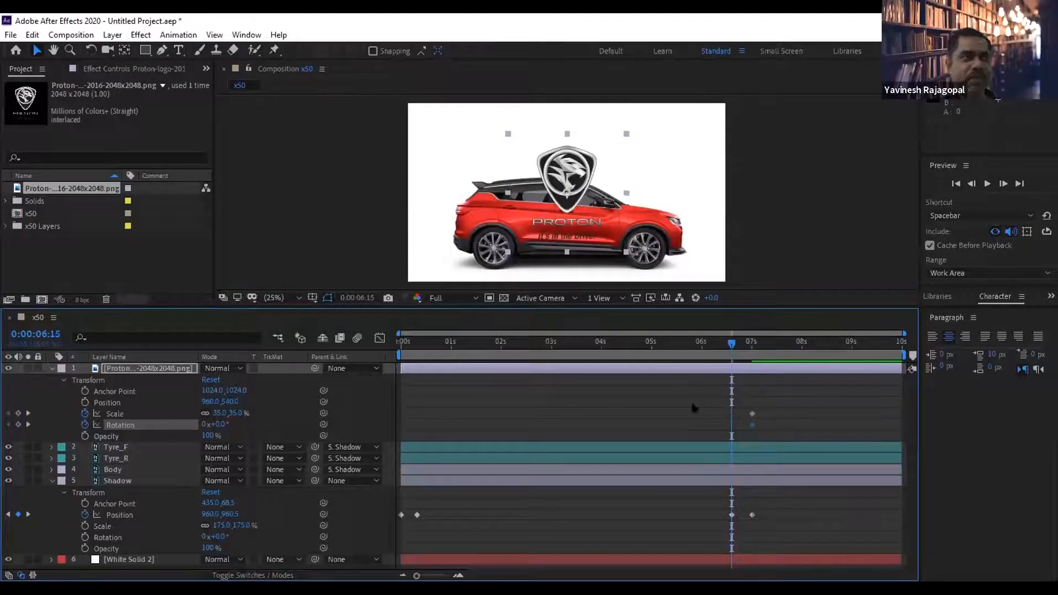
click(218, 424)
text(90)
key(Return)
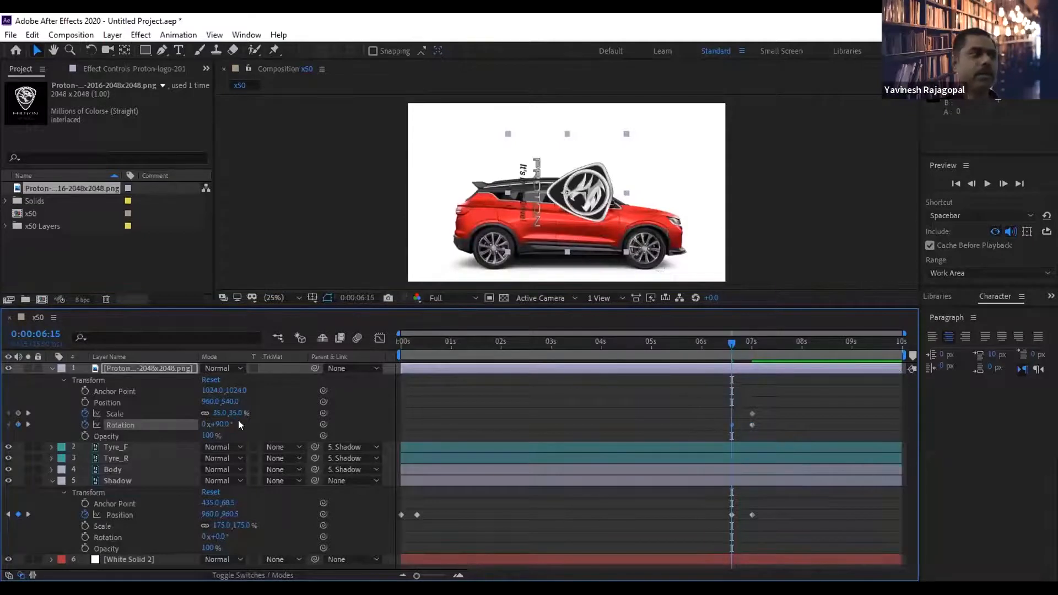
Set the Proton logo's Rotation at 0:00:06:15 to 720°, two full revolutions.
click(218, 423)
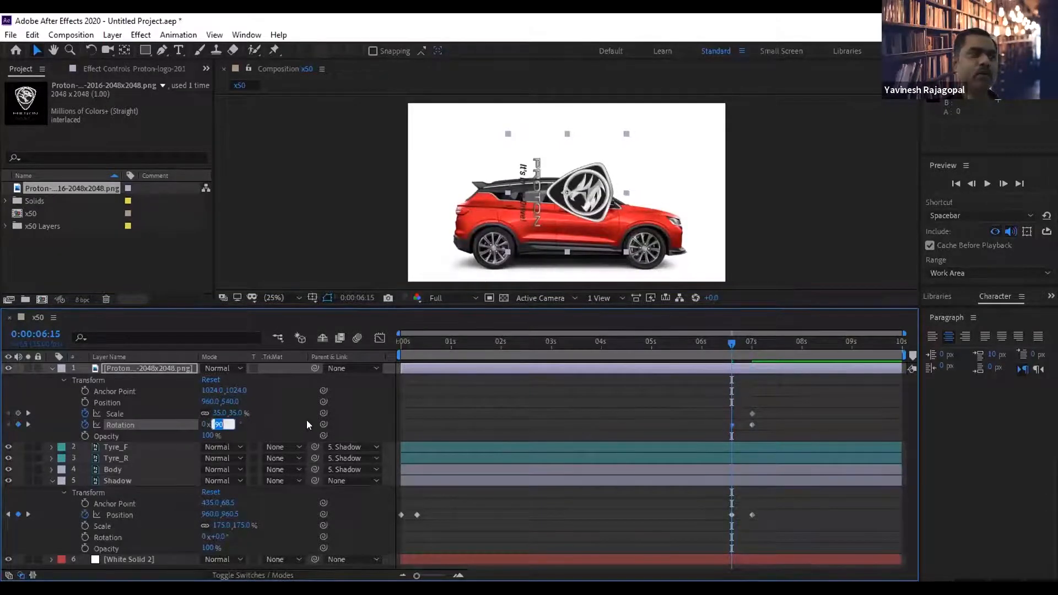
text(720)
key(Return)
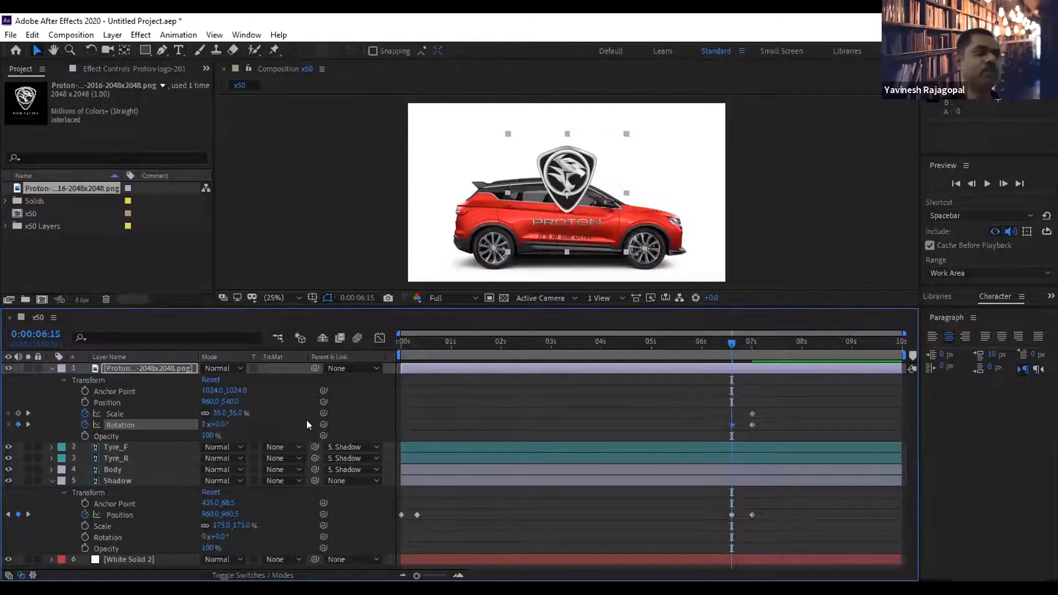
Set the Proton logo's Scale to 0% at 0:00:06:15 and preview the spinning logo animation.
click(237, 413)
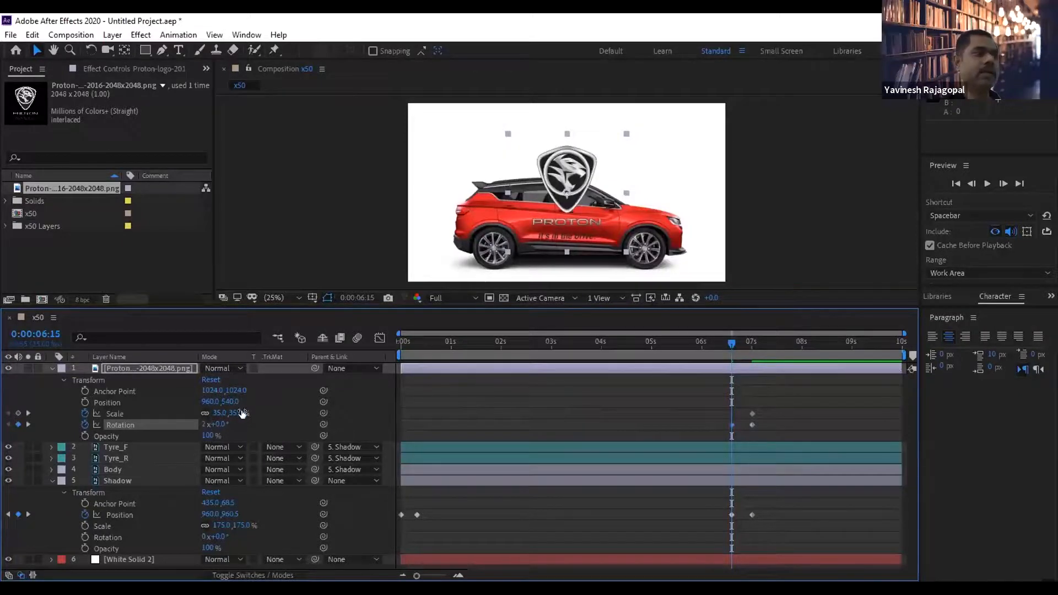
text(0)
key(Return)
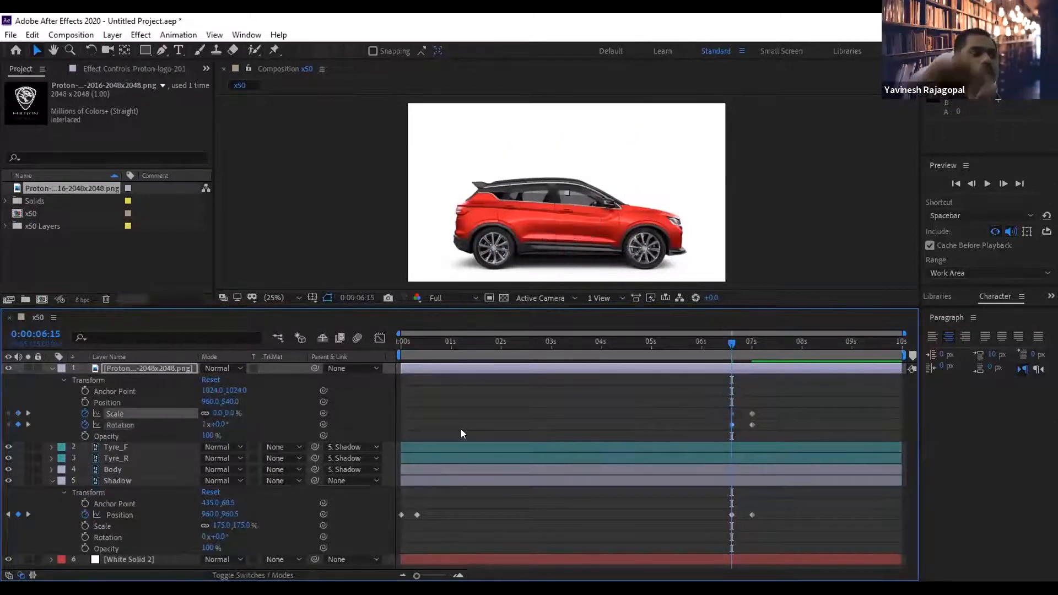
click(986, 180)
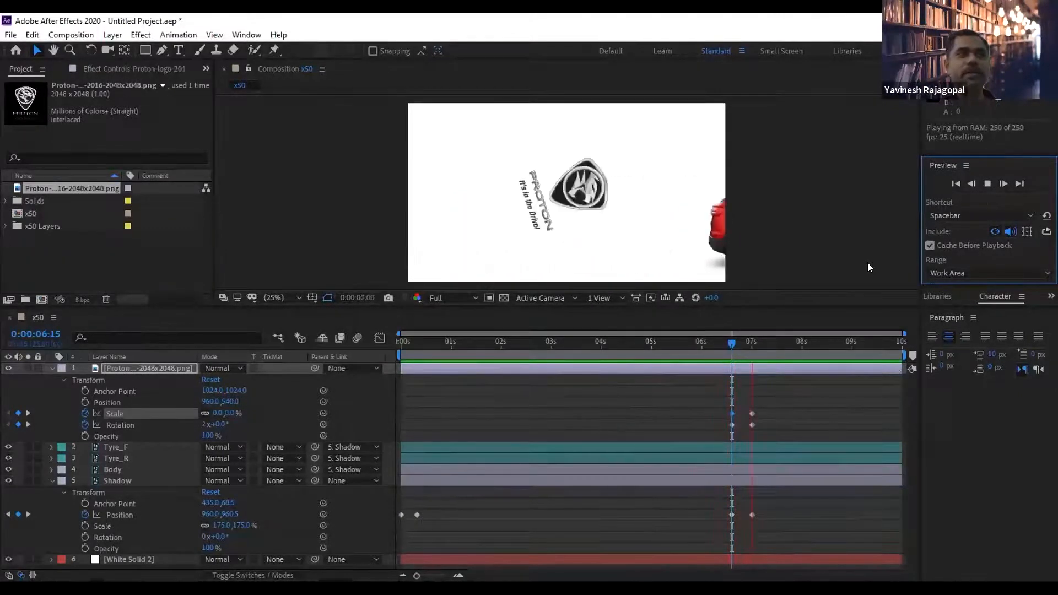
key(space)
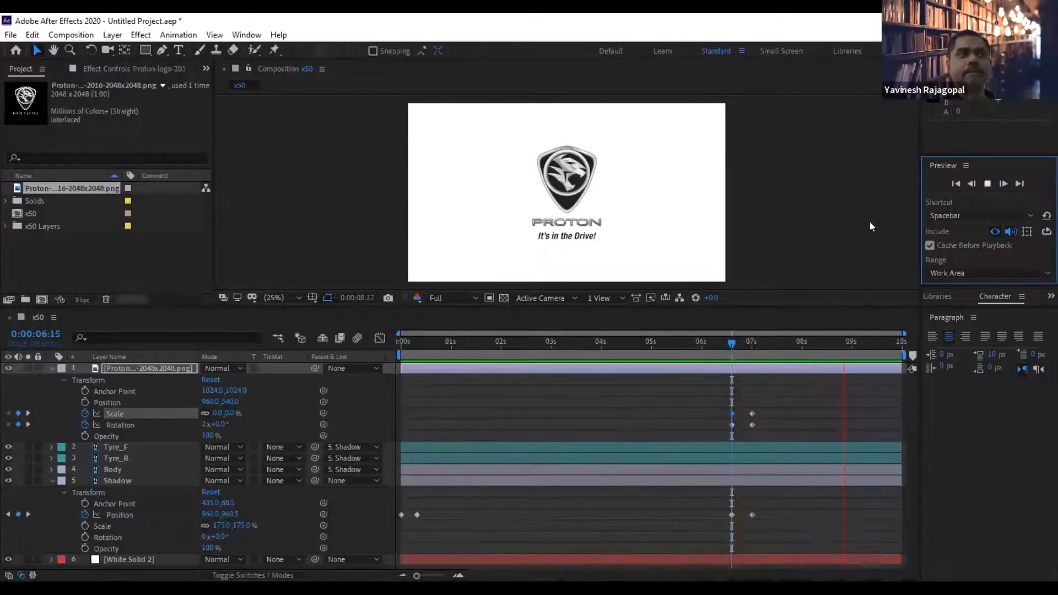
Set the Proton logo's Rotation at 0:00:06:15 to 0 revolutions and 90°, and preview the animation.
click(7, 413)
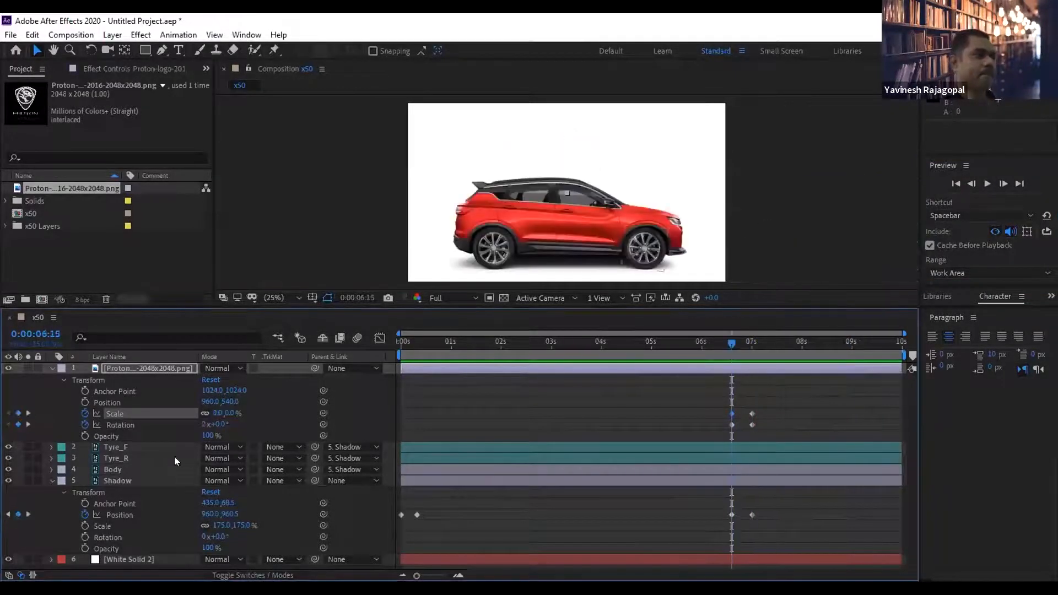
click(204, 425)
text(0)
key(Return)
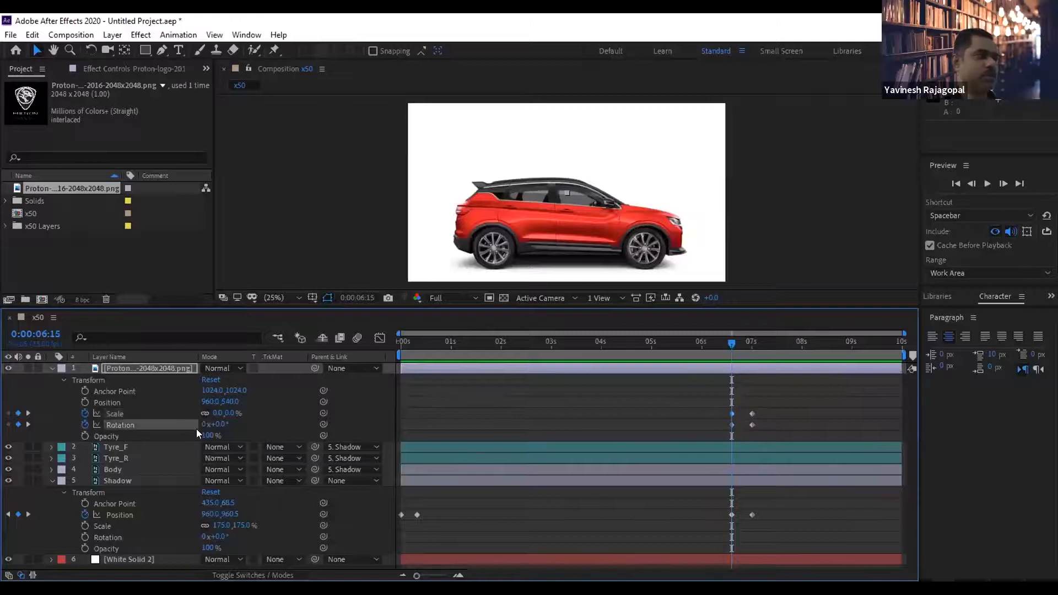
click(217, 424)
text(90)
key(Return)
click(987, 183)
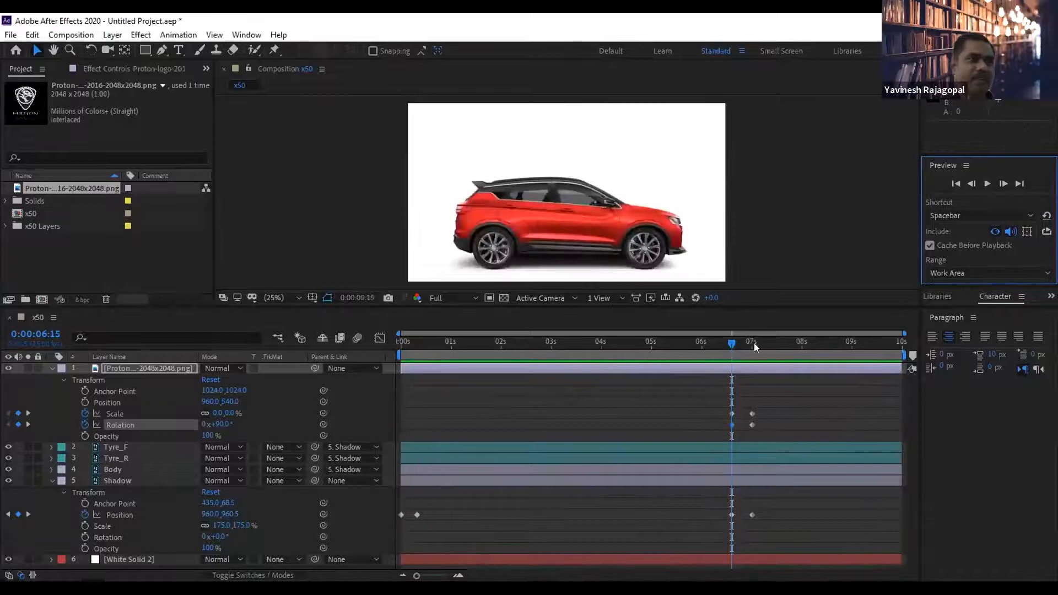
Remove the Proton logo's Scale and Rotation keyframes with the playhead at 0:00:07:02.
click(755, 344)
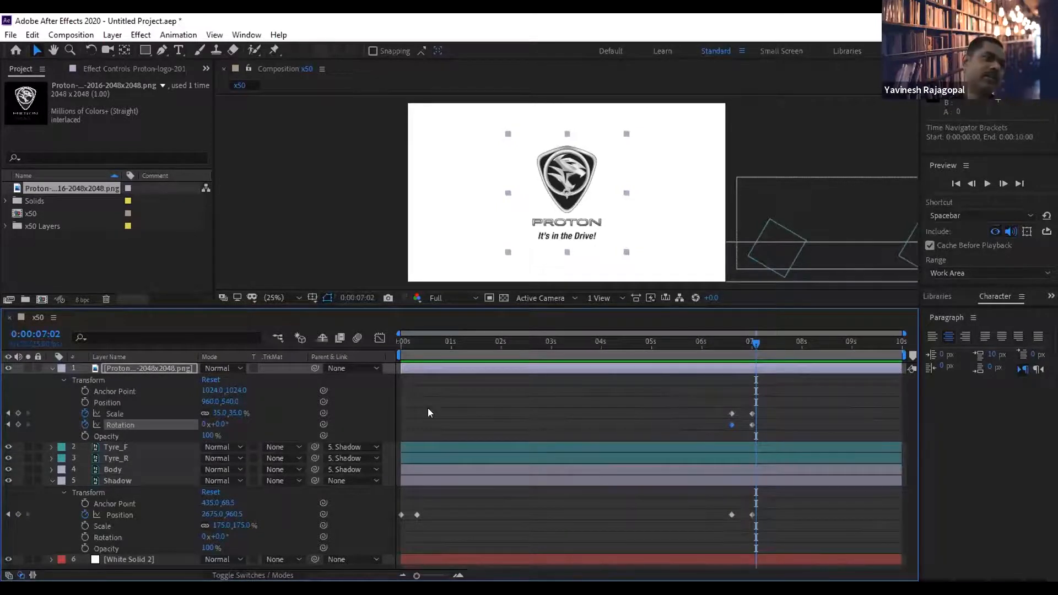
click(83, 413)
click(82, 424)
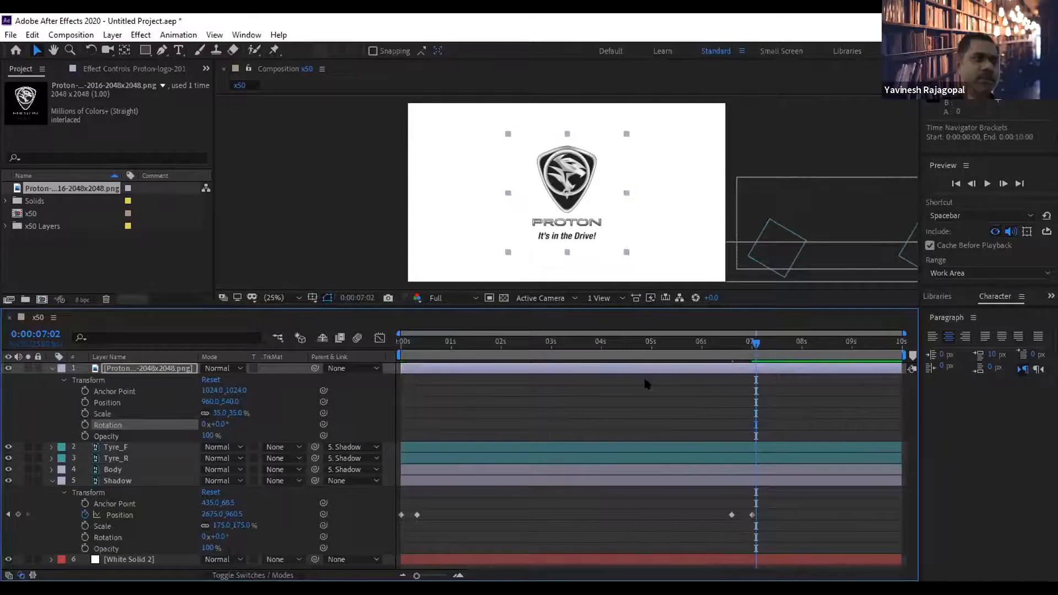
Trim the start of the Proton logo layer to 0:00:06:23 and readjust it to 0:00:06:21.
drag(752, 346, 746, 342)
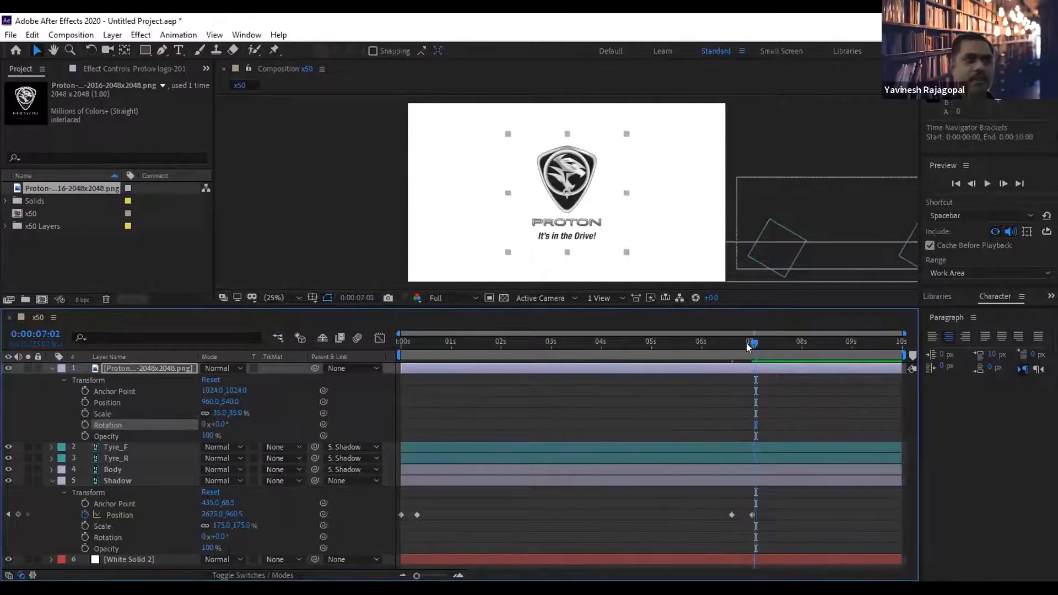
click(725, 368)
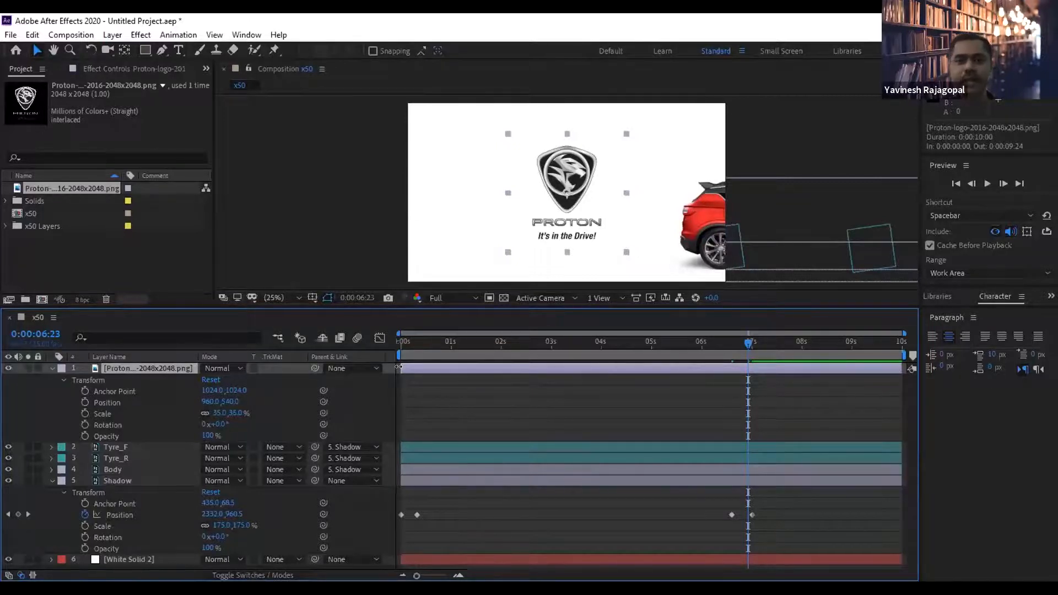
drag(398, 367, 744, 367)
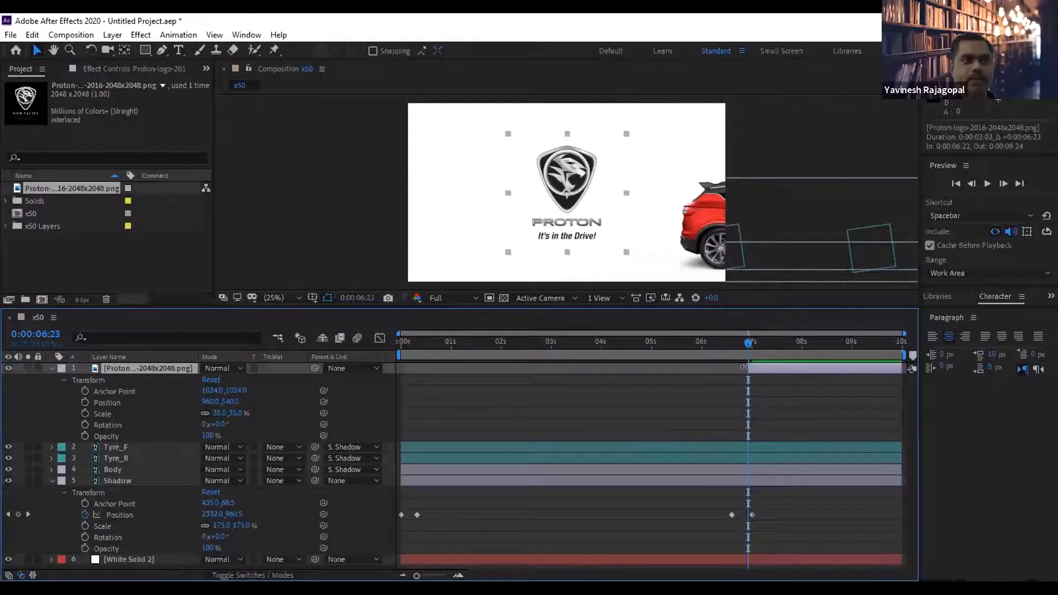
click(743, 342)
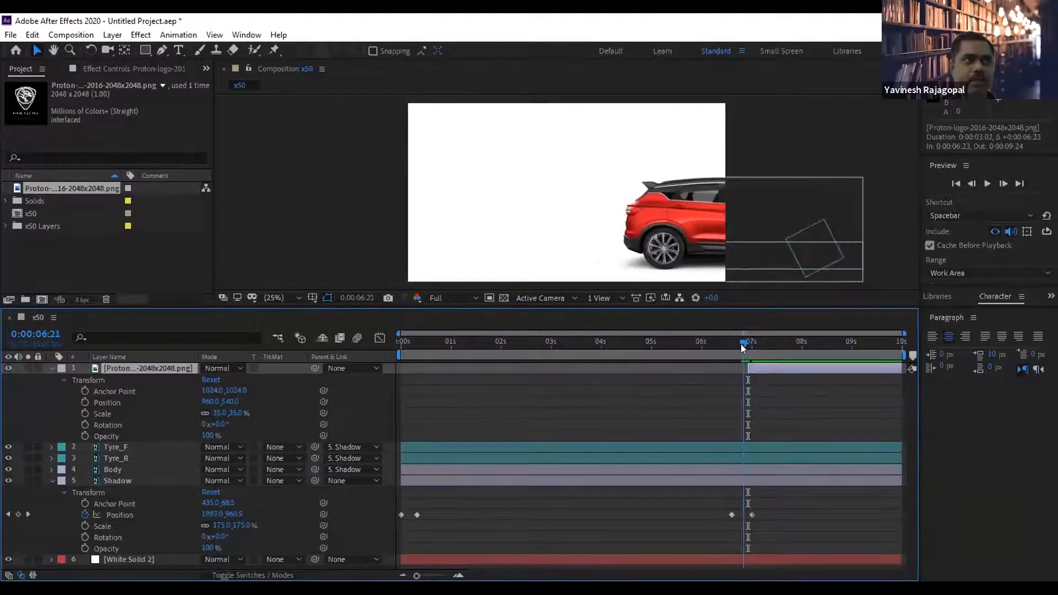
drag(745, 365, 740, 367)
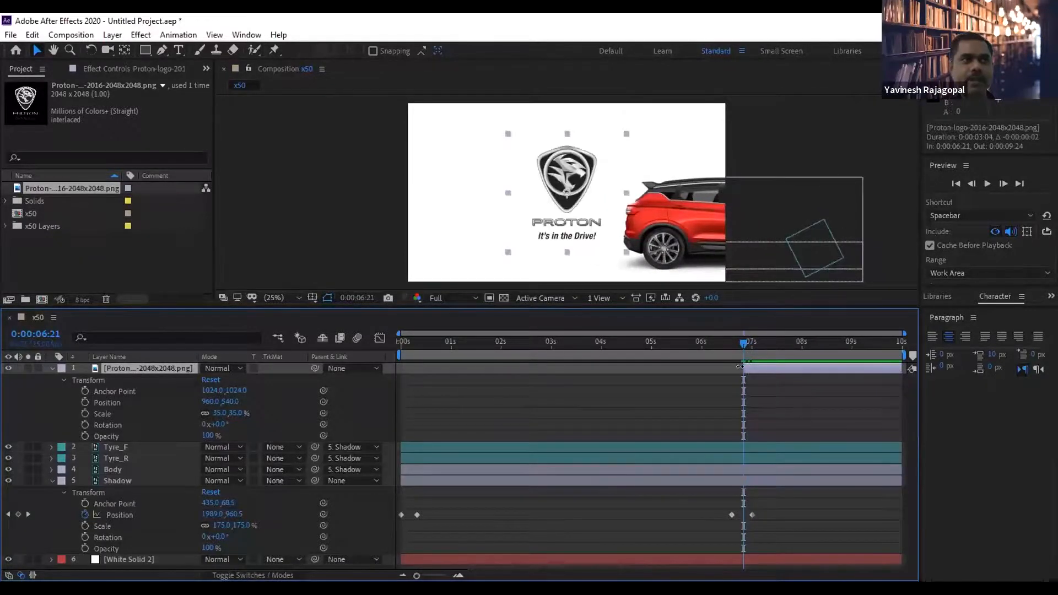
Preview the logo's appearance with the work area starting shortly before six seconds, and restore the full work area.
click(721, 343)
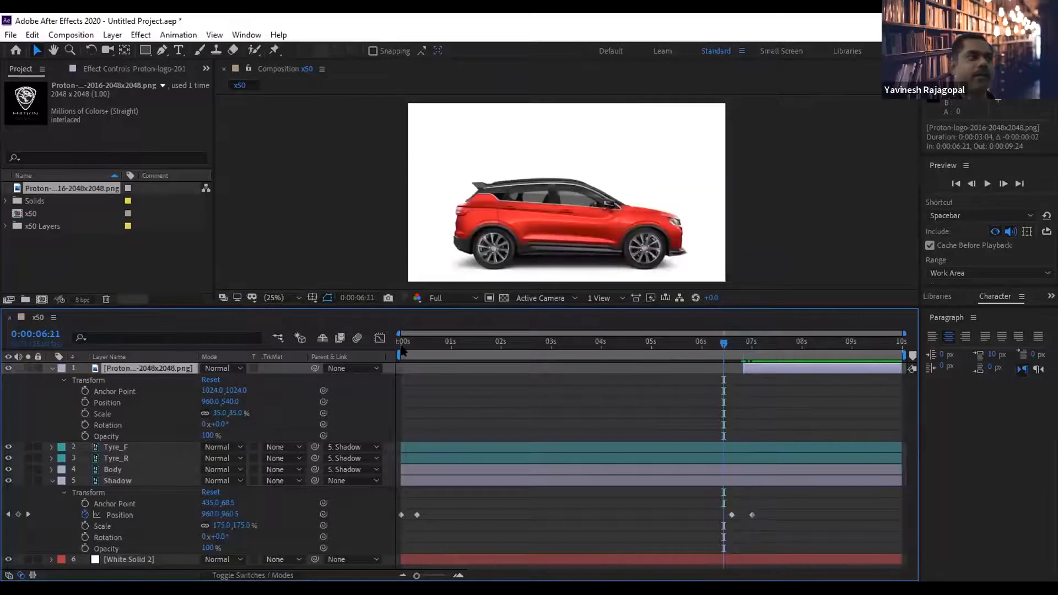
drag(401, 355, 676, 355)
click(984, 183)
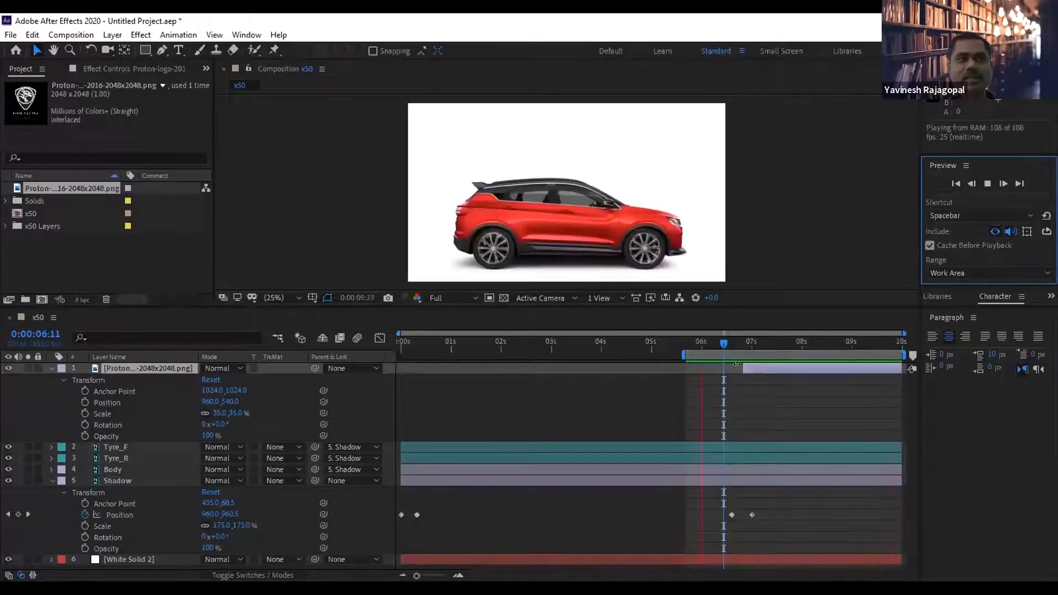
double_click(681, 353)
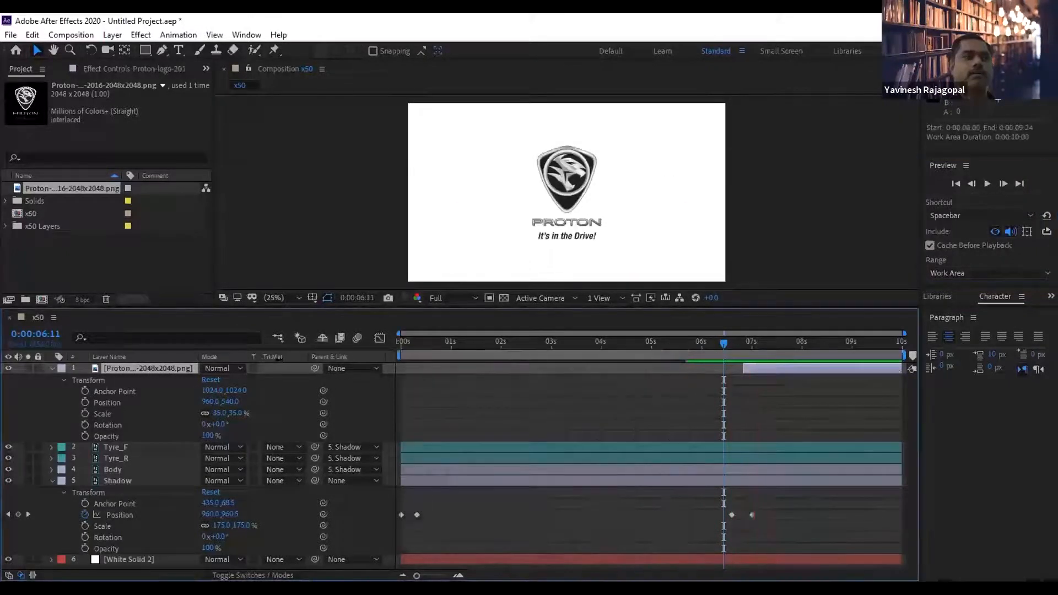
Extend the Proton logo layer's start back to 0:00:06:13 and add Scale and Rotation keyframes at 0:00:07:00.
drag(737, 367, 728, 368)
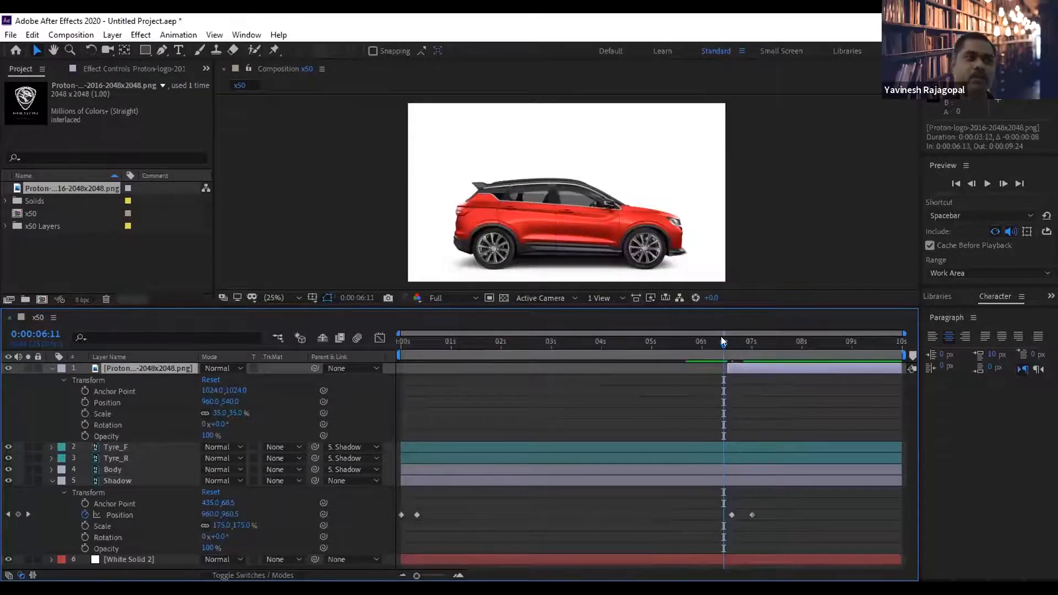
click(731, 343)
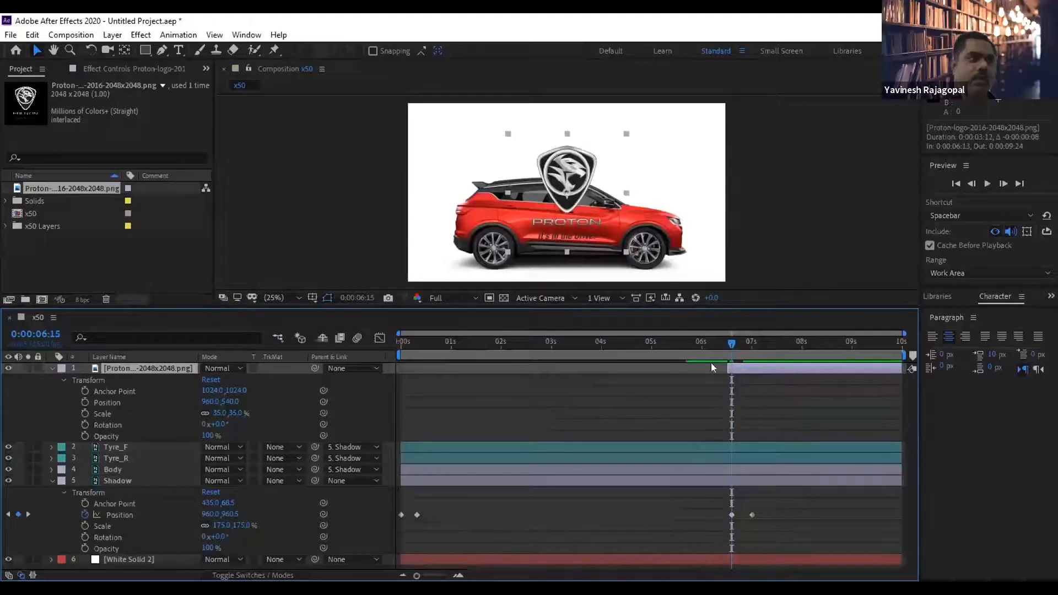
mouse_move(742, 353)
mouse_down()
mouse_move(739, 342)
mouse_move(751, 343)
mouse_up()
click(85, 413)
click(85, 425)
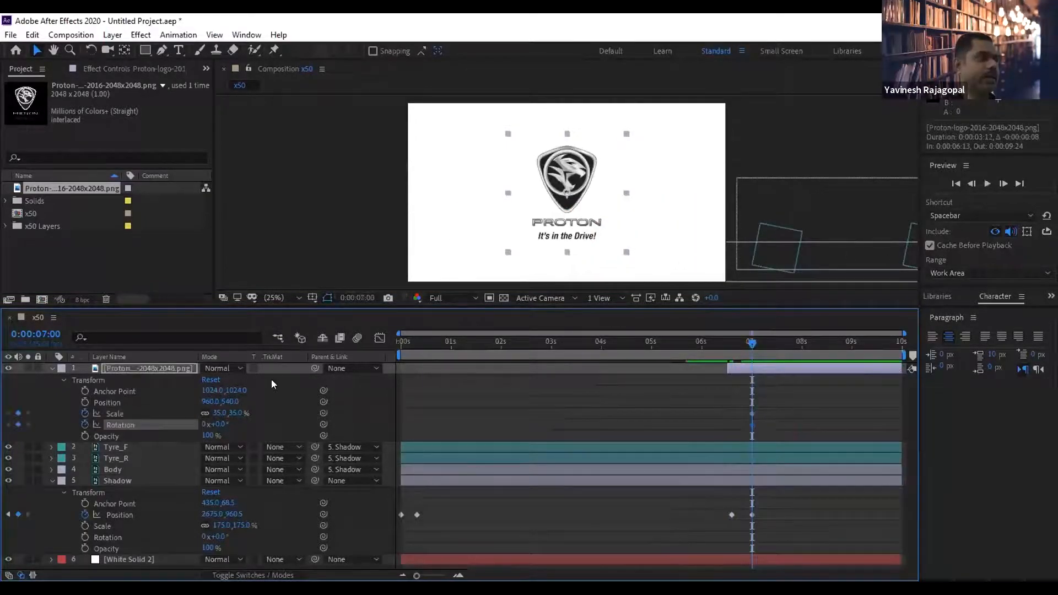
Set the Proton logo's Scale to 0% at 0:00:06:15 and preview the whole animation.
click(729, 342)
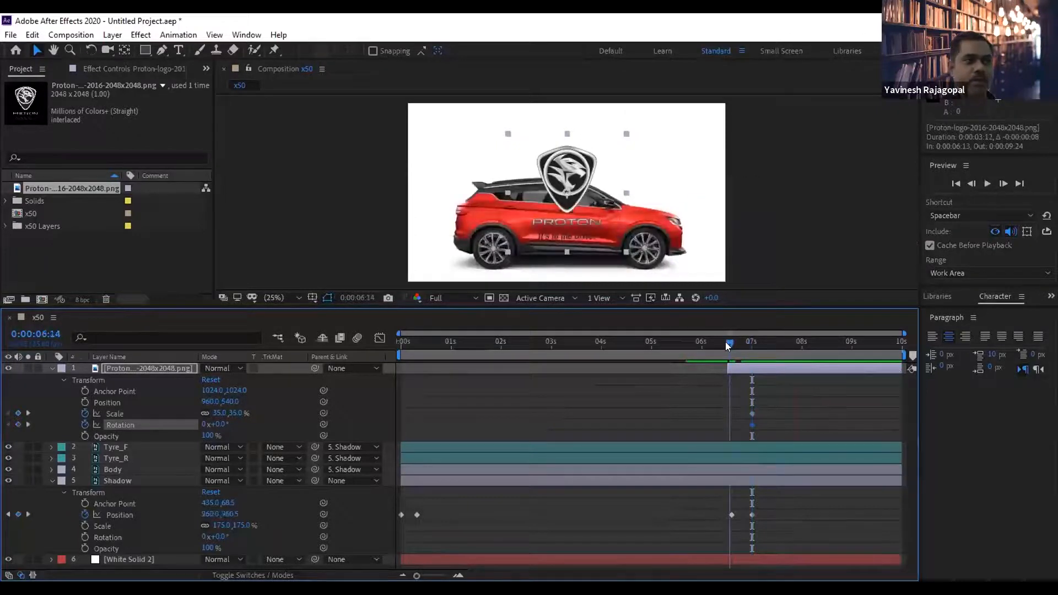
key(Page_Down)
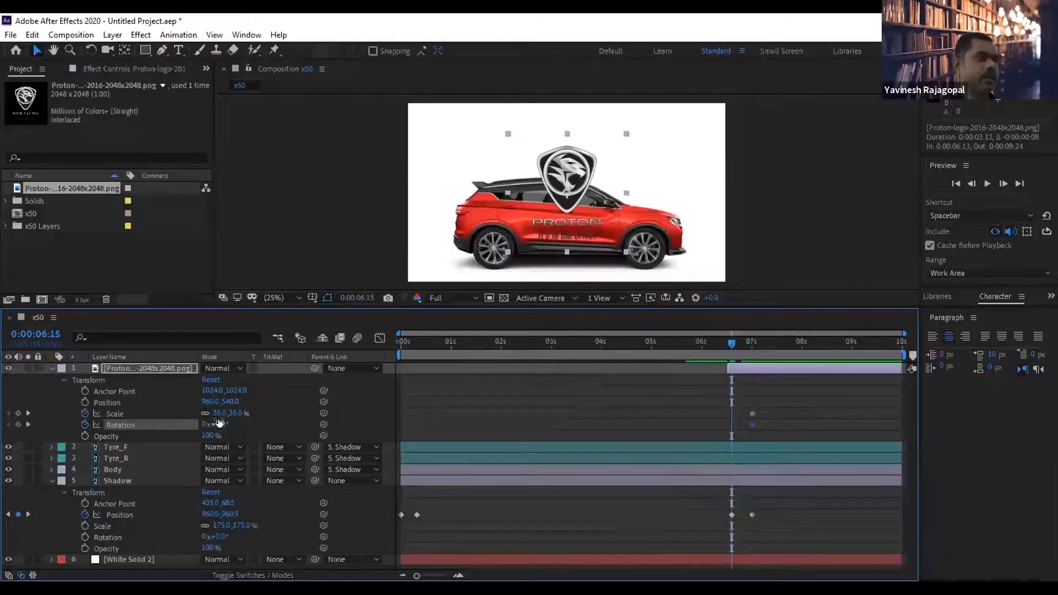
click(226, 412)
text(0)
key(Return)
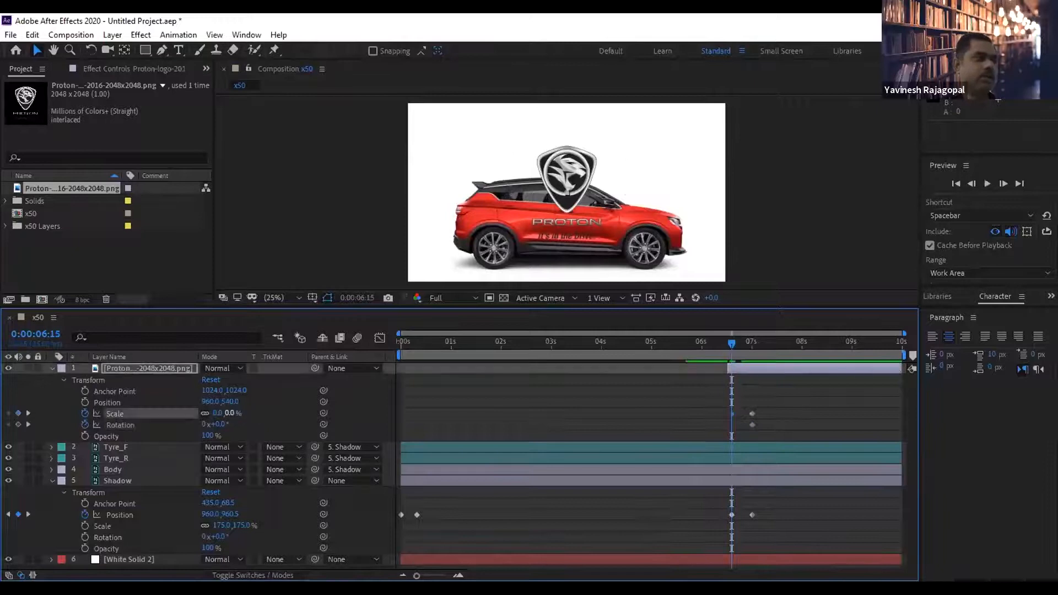
click(986, 184)
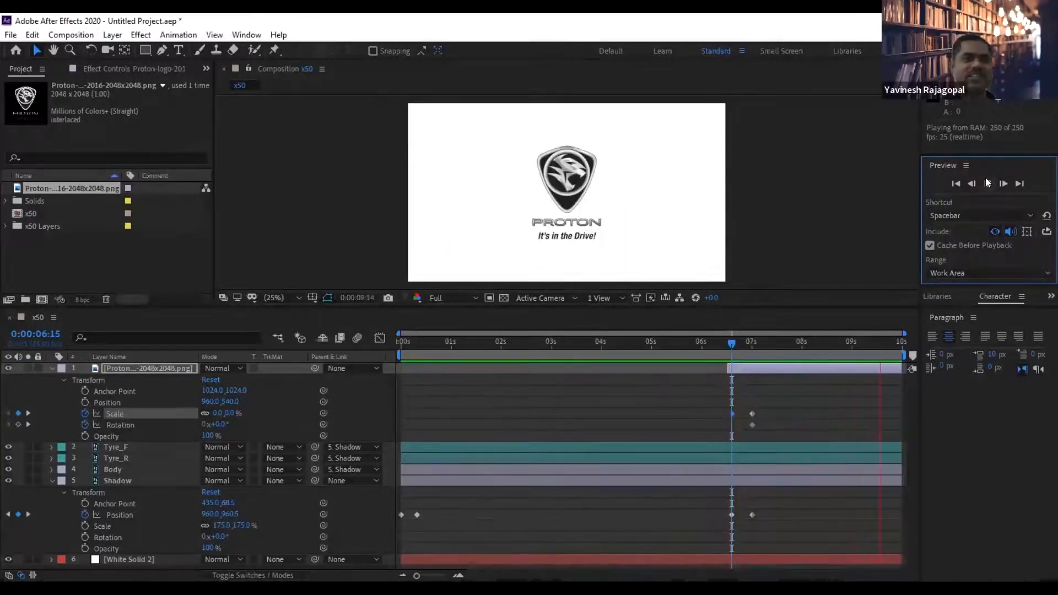
Move the playhead to 0:00:04:09 and collapse the properties of the Proton logo, Shadow, Tyre_R and Body layers.
click(618, 341)
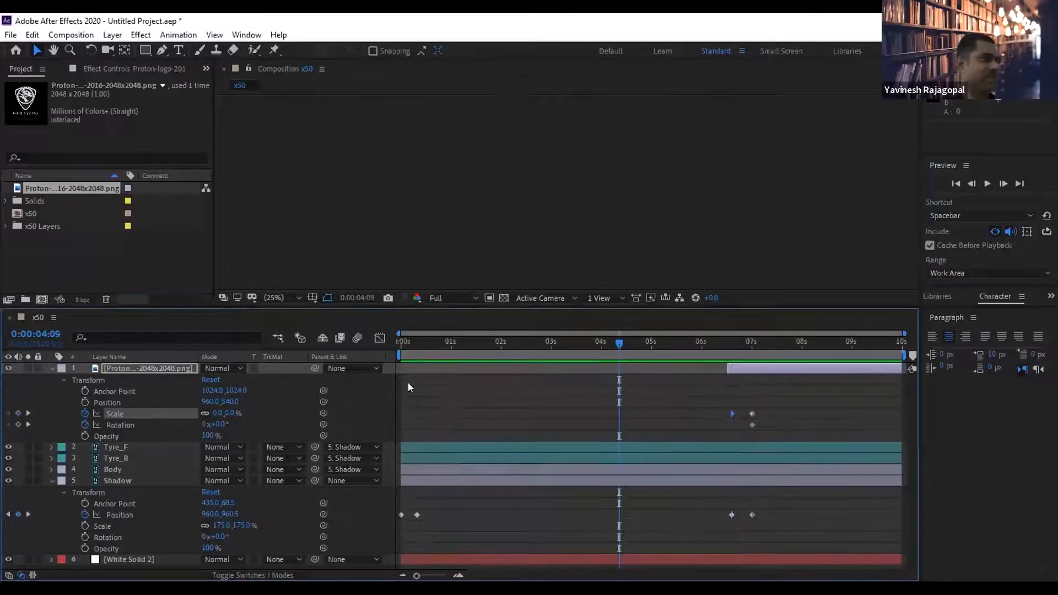
click(52, 368)
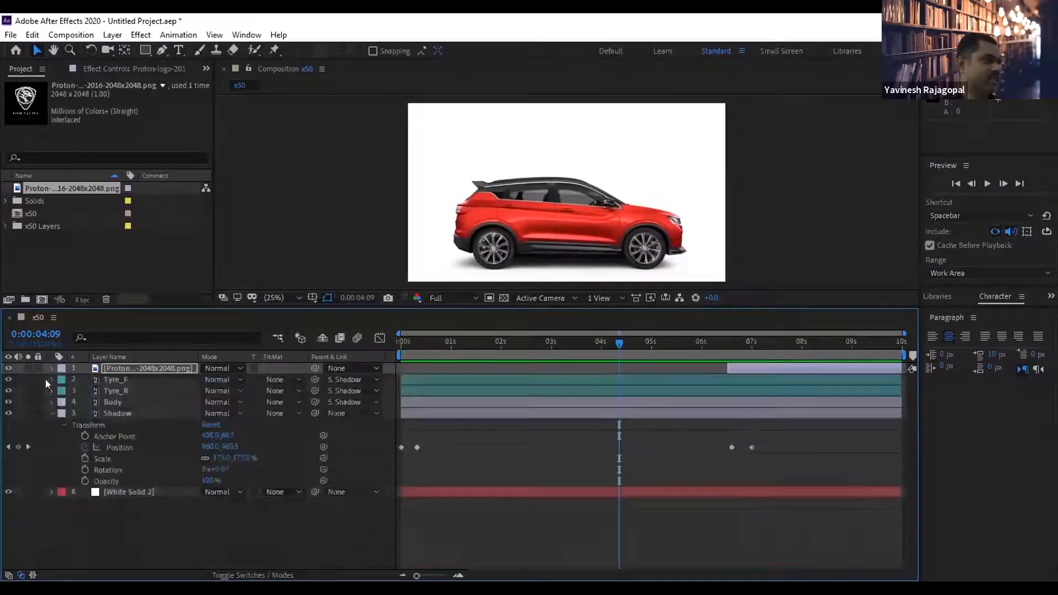
click(51, 412)
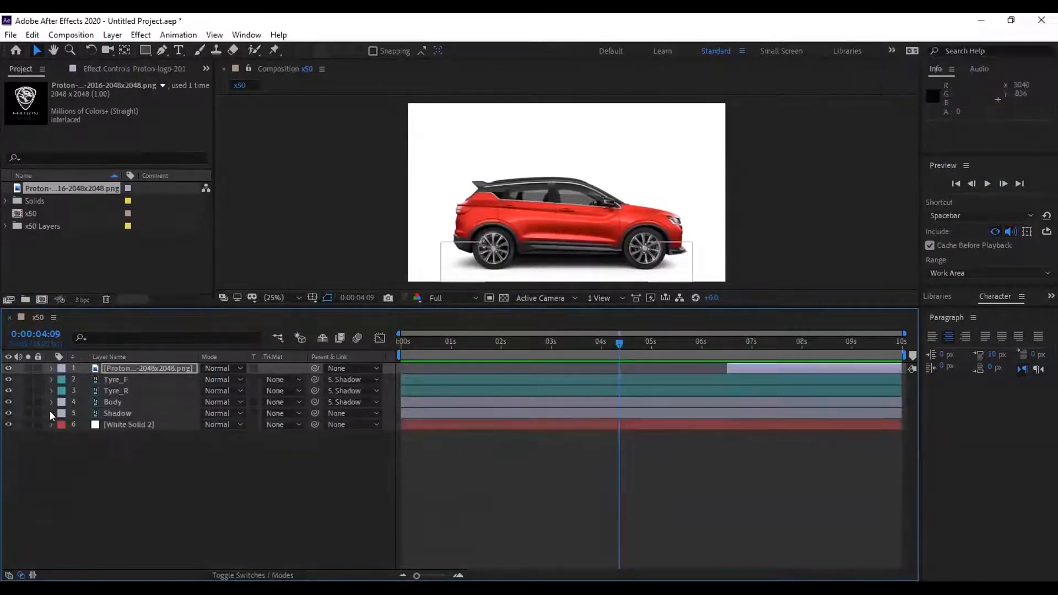
click(236, 496)
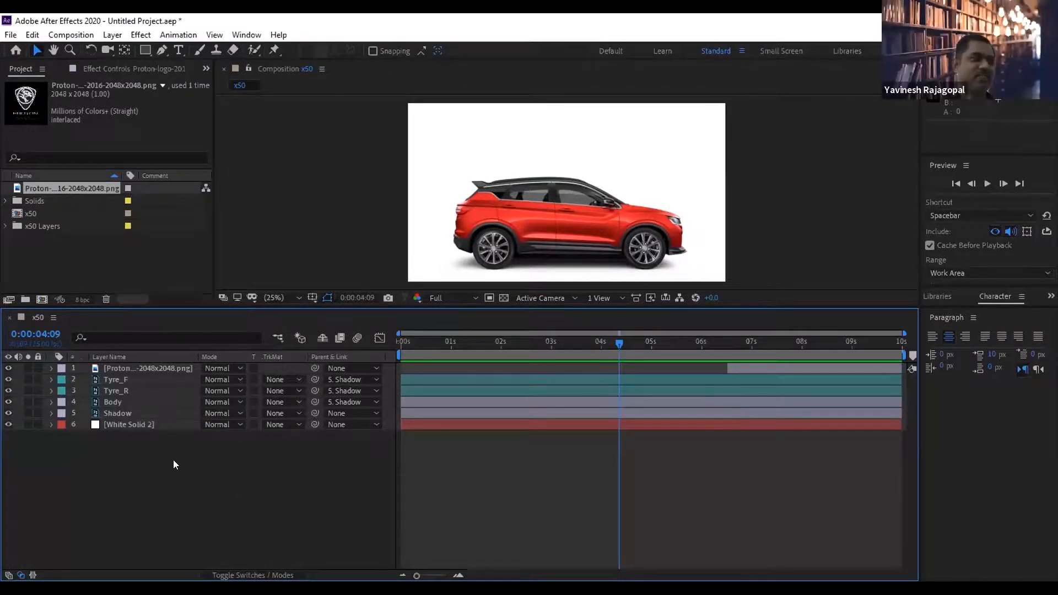
click(48, 389)
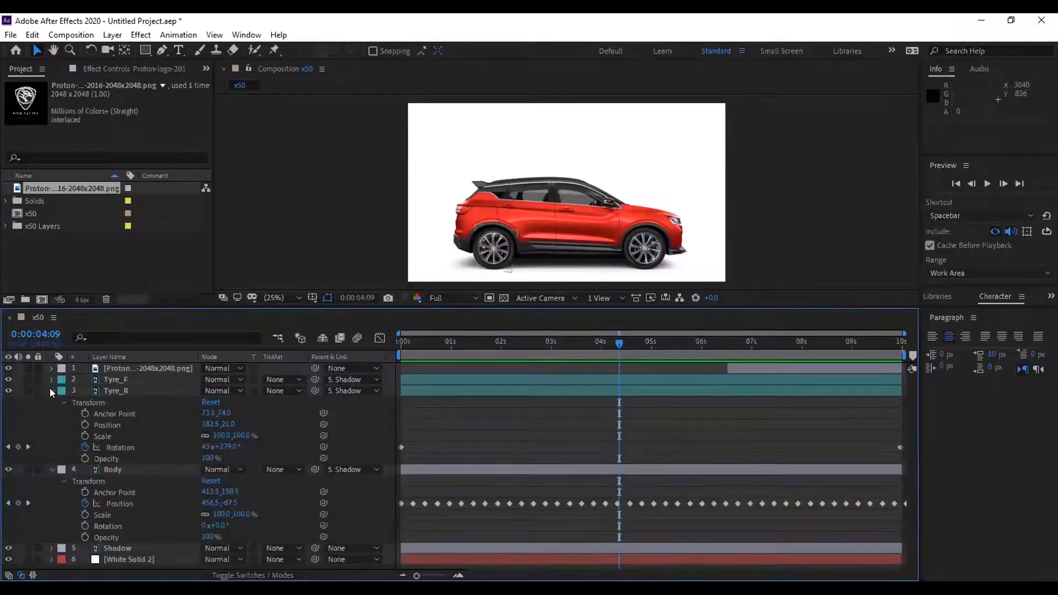
click(50, 389)
click(50, 399)
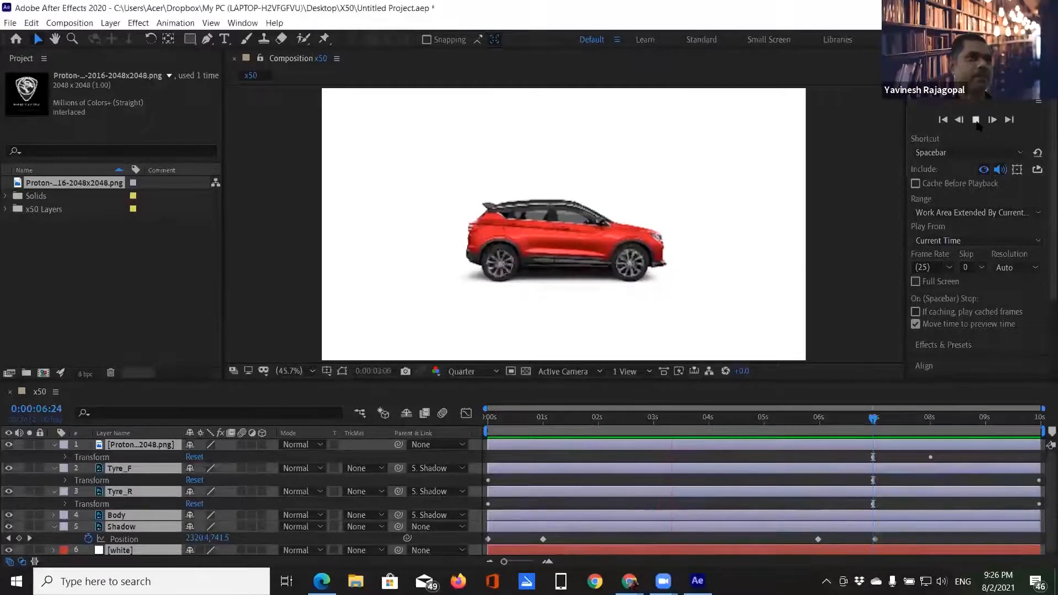
Stop the preview in the second X50 project and remove the Proton logo's Scale and Rotation keyframes.
click(975, 120)
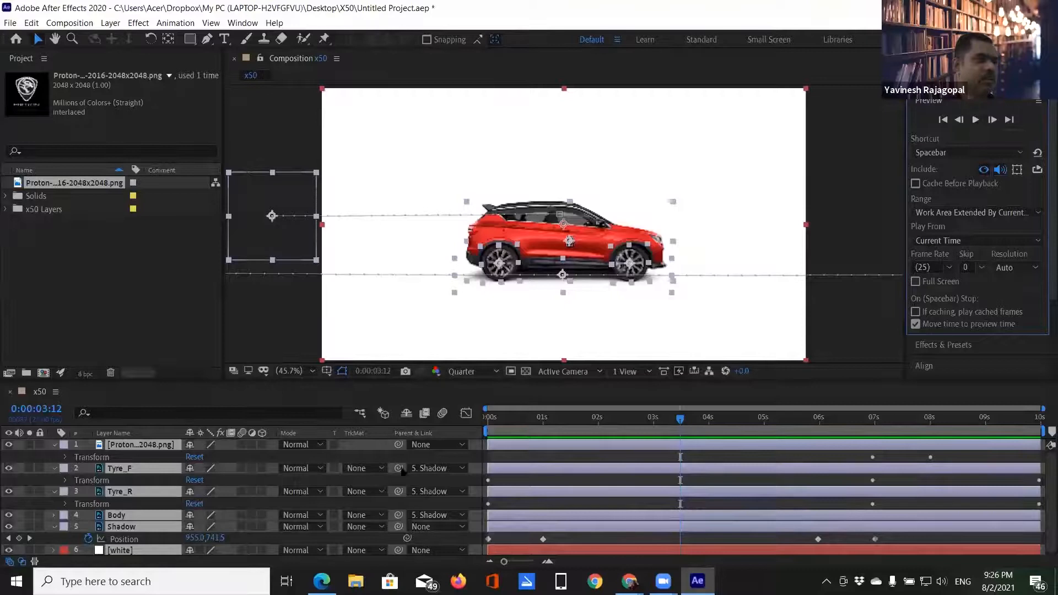
click(661, 457)
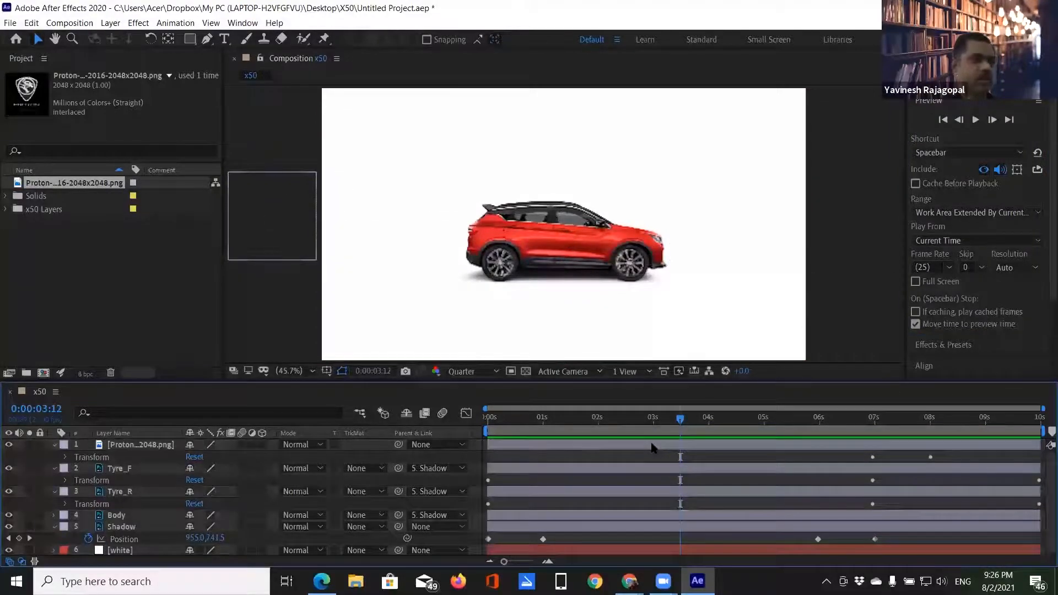
click(656, 445)
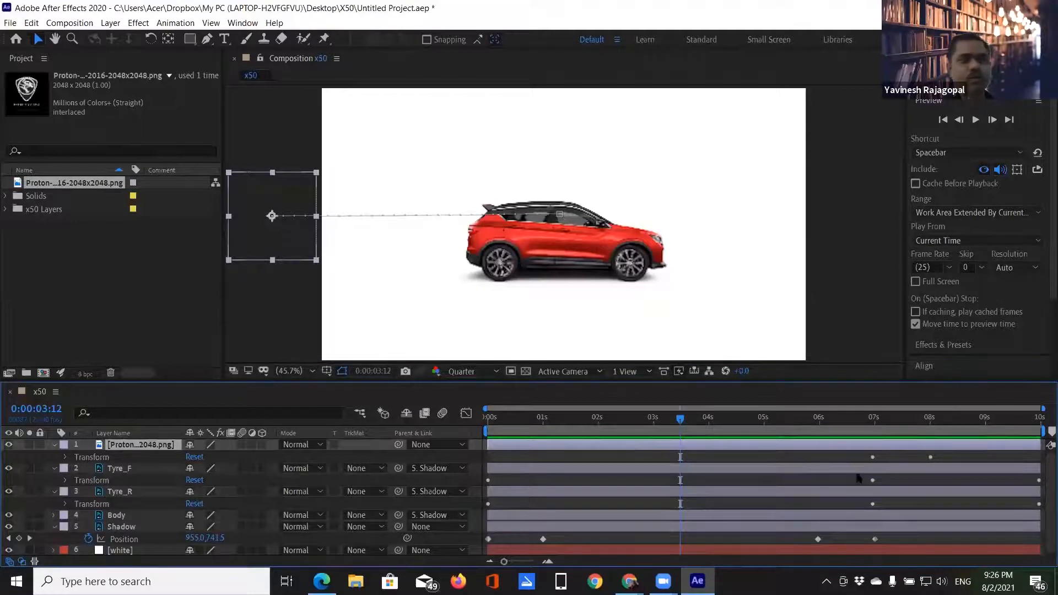
key(u)
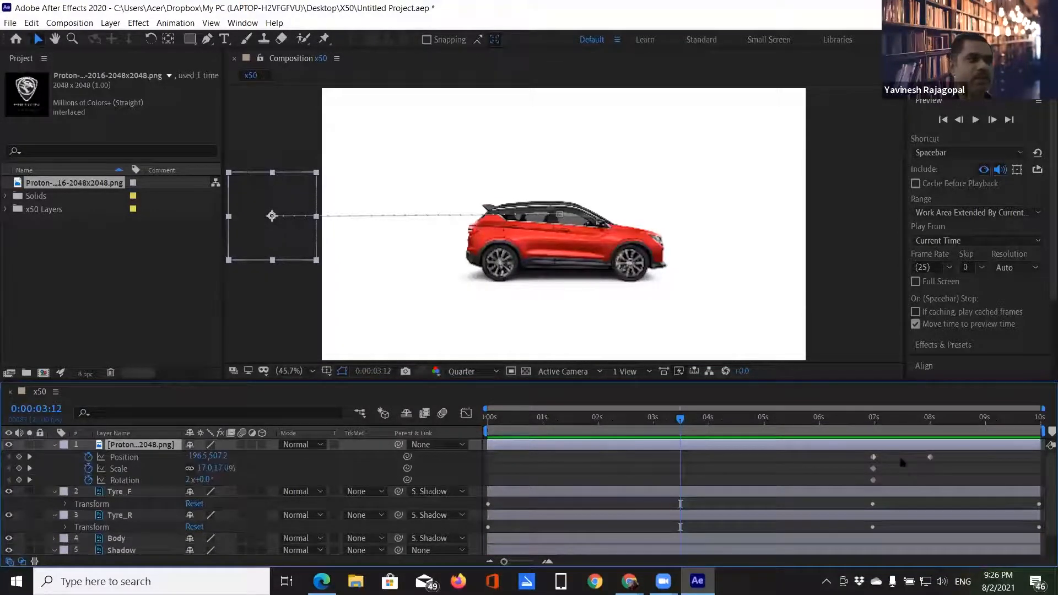
click(88, 468)
click(88, 480)
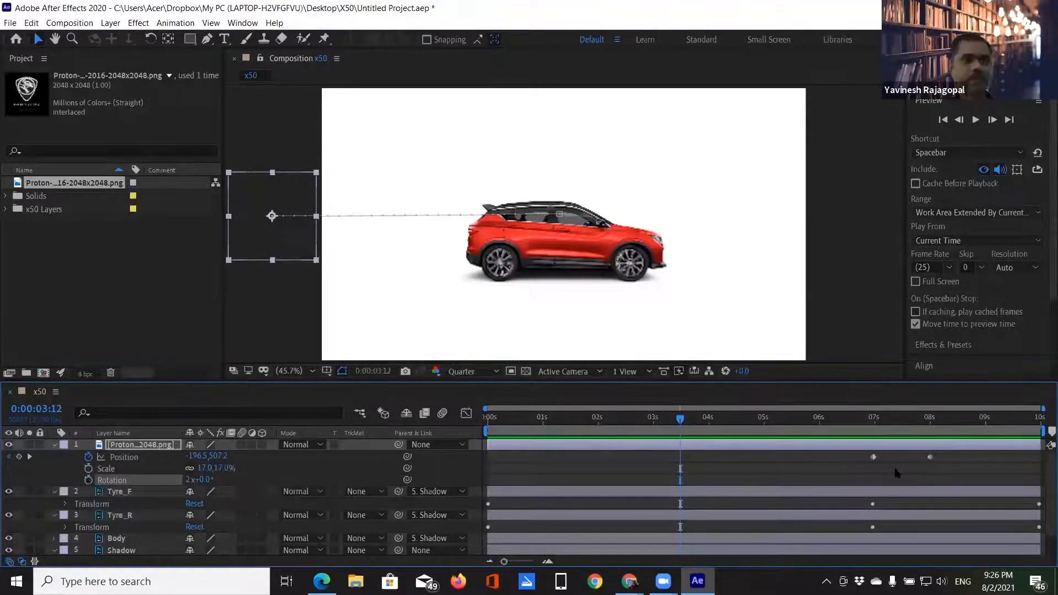
Show the Proton logo's Transform properties and collapse the Tyre_F and Tyre_R layers.
click(863, 449)
key(u)
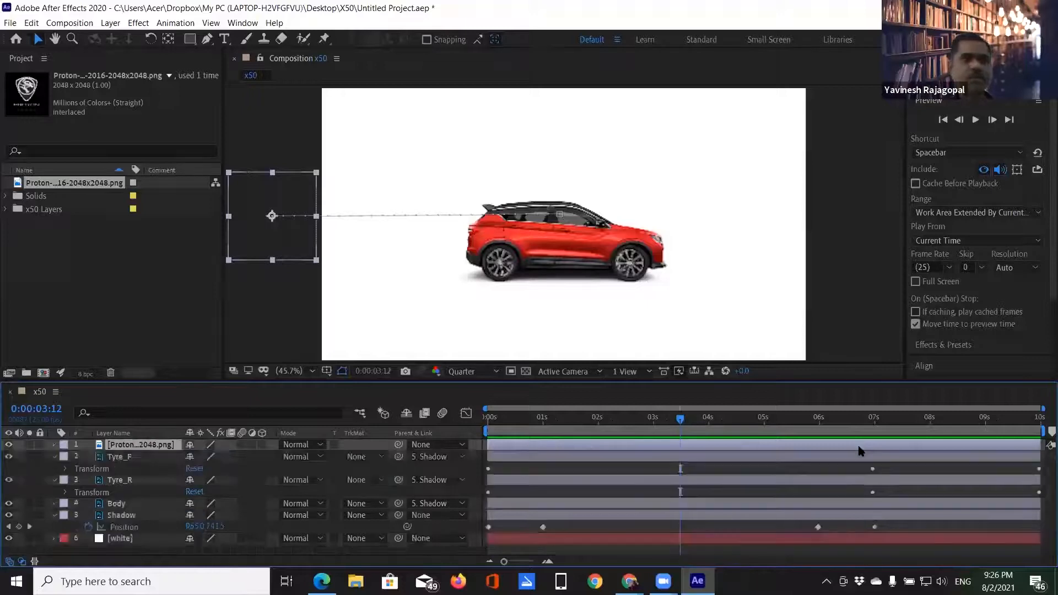
key(u)
key(u)
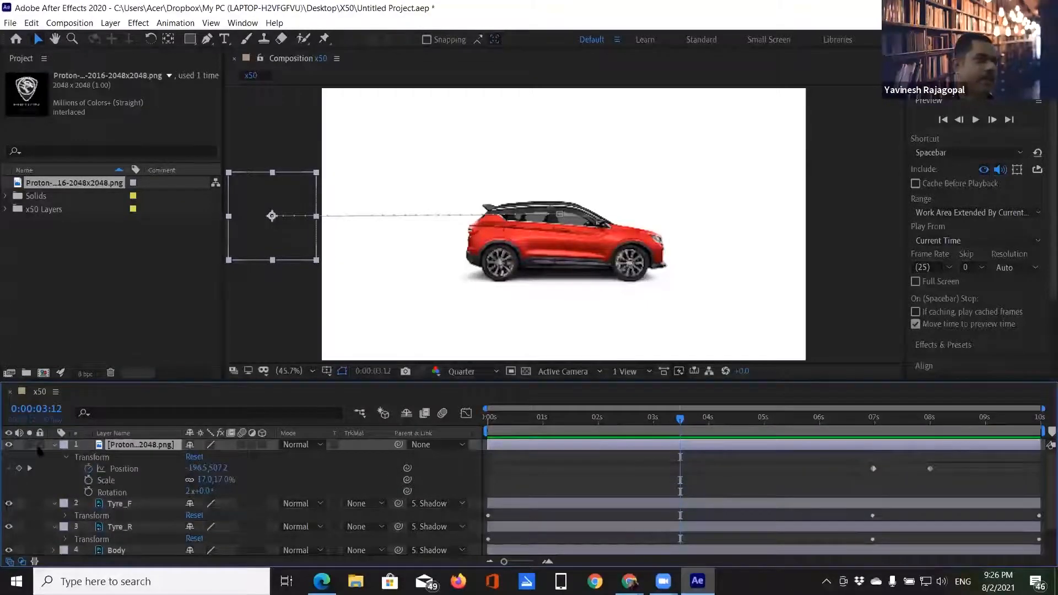
click(54, 504)
click(54, 515)
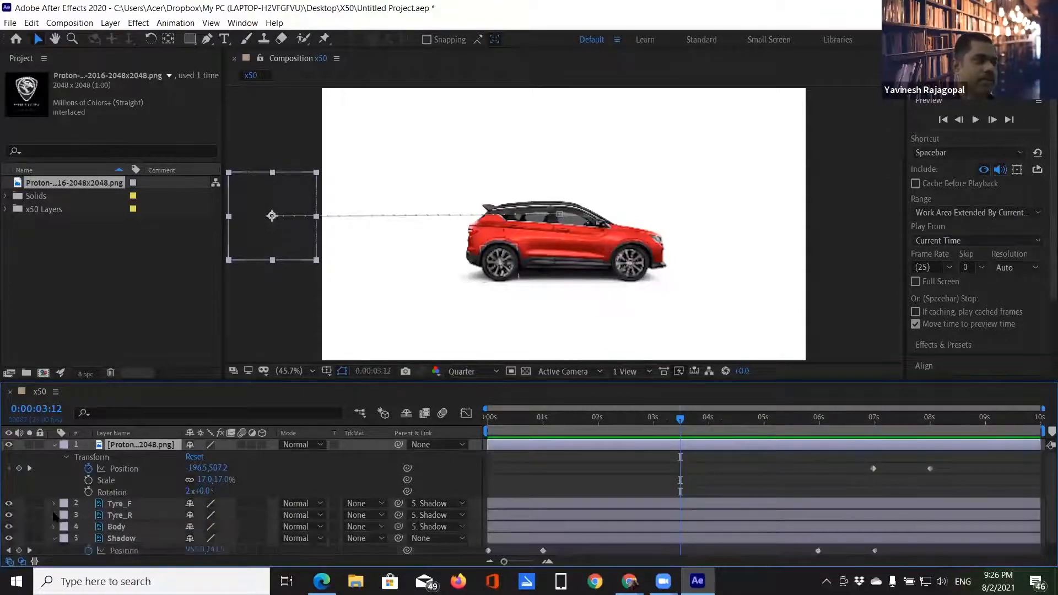
Move the Proton logo's two Position keyframes about one second earlier and scrub through the car's exit to check the overlap.
click(120, 544)
click(121, 538)
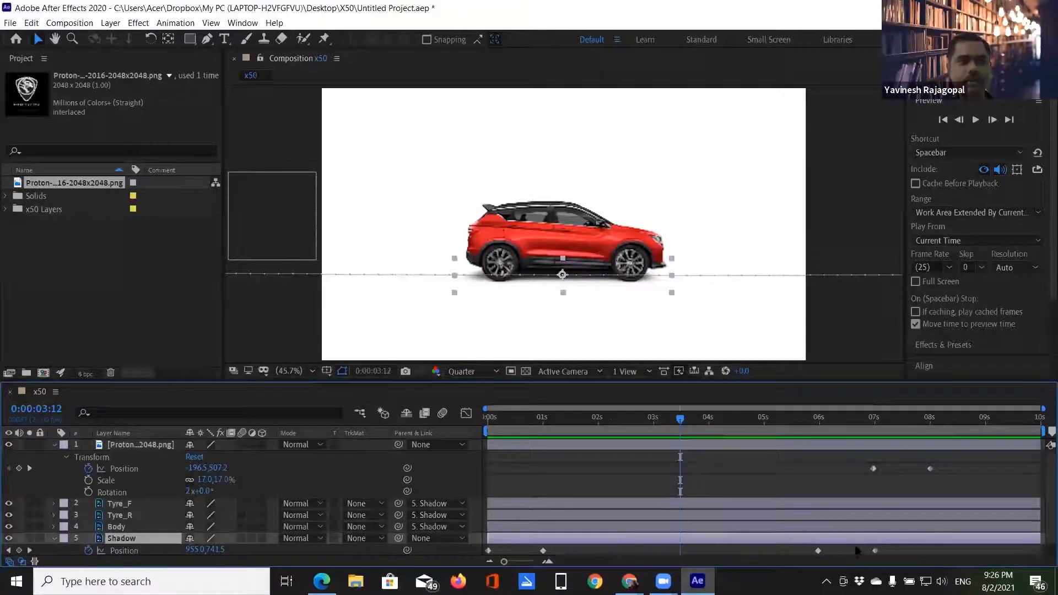
drag(844, 456, 869, 479)
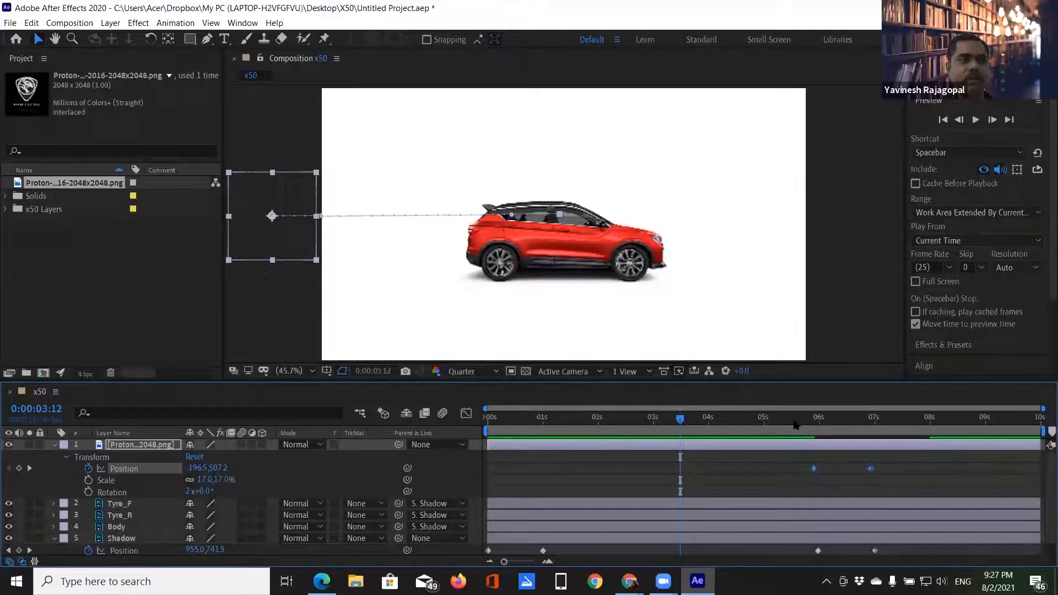
click(811, 421)
drag(811, 420, 881, 435)
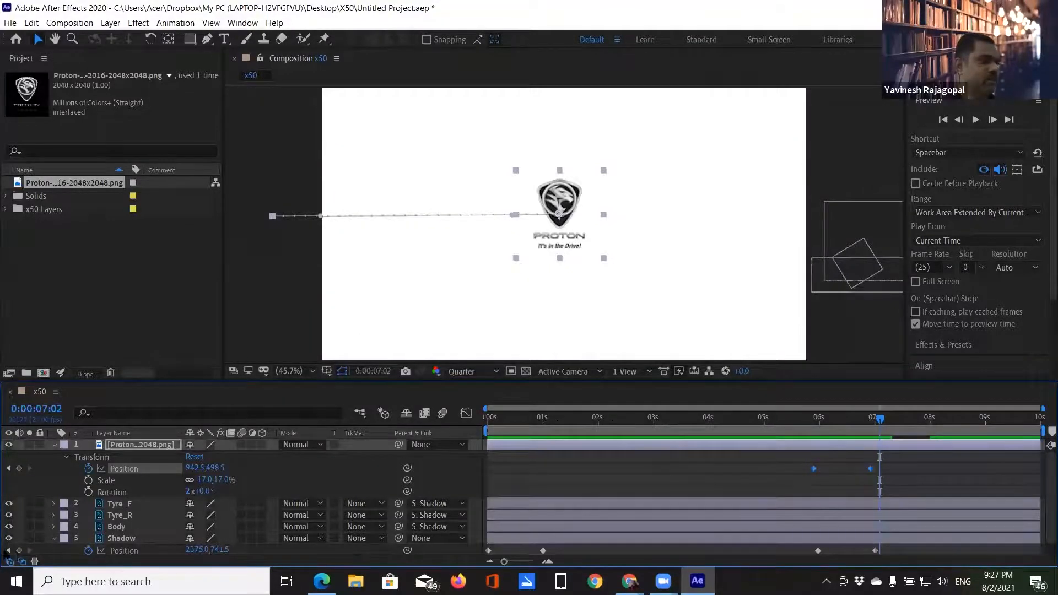
Align the Proton logo's Position keyframes with the Shadow layer's last two, so the logo starts moving at 0:00:05:24.
click(8, 551)
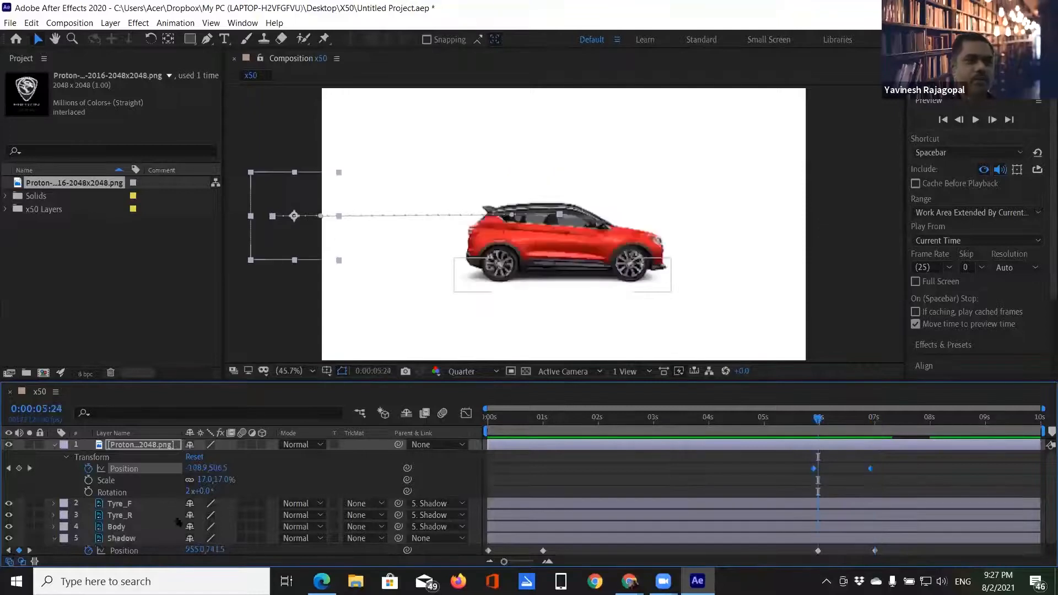
click(812, 469)
drag(813, 469, 818, 468)
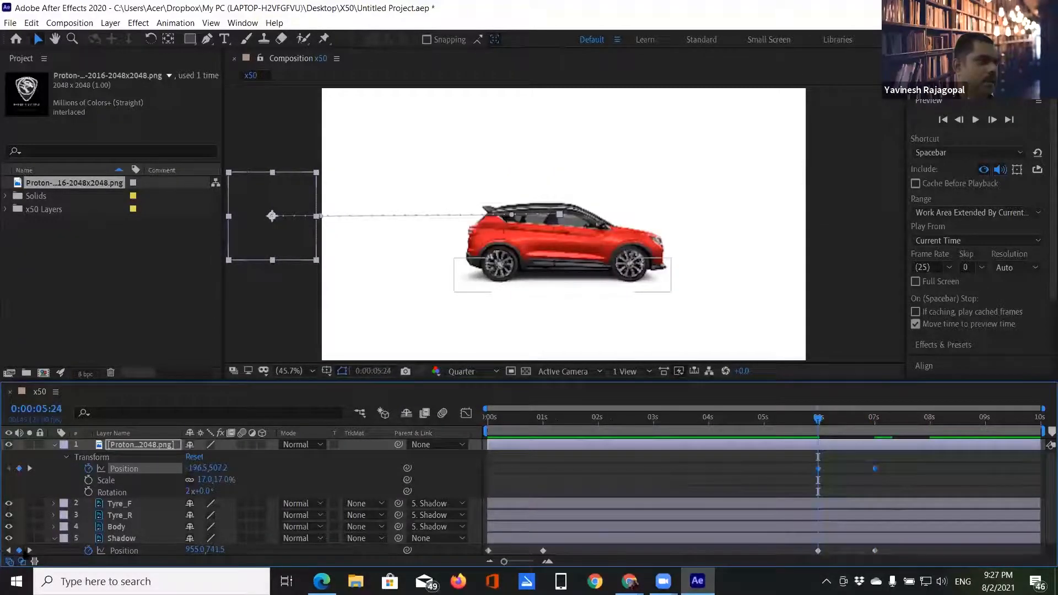
Add Scale and Rotation keyframes to the Proton logo at 0:00:07:00.
click(29, 551)
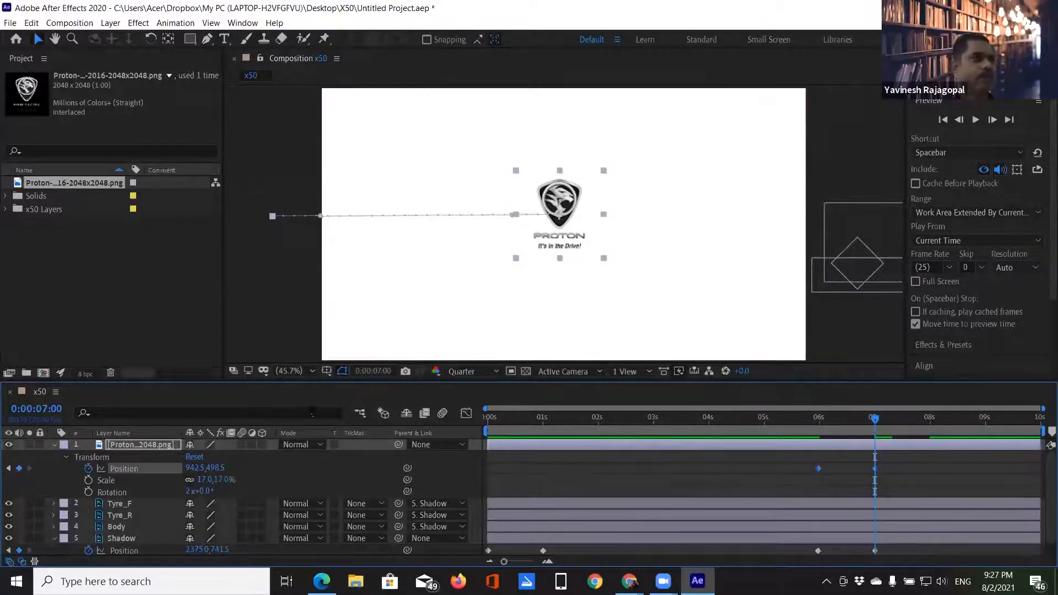
click(650, 481)
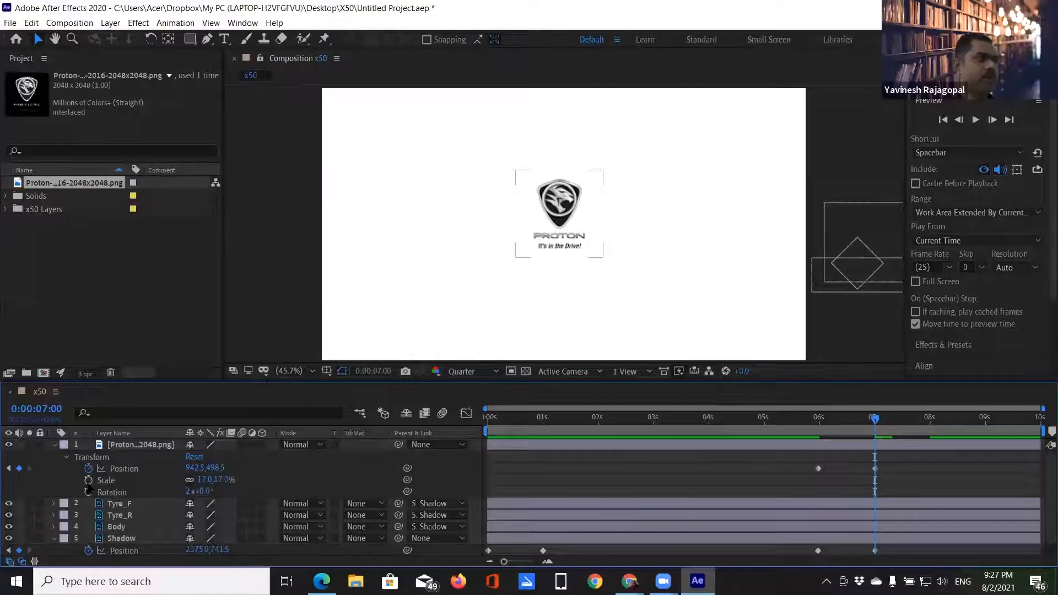
click(88, 479)
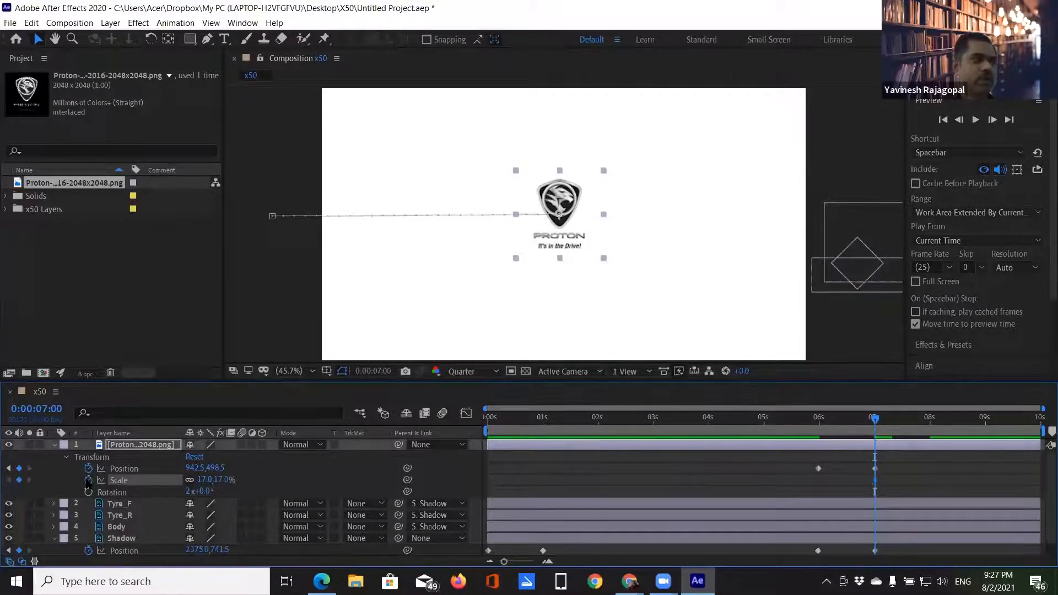
click(88, 491)
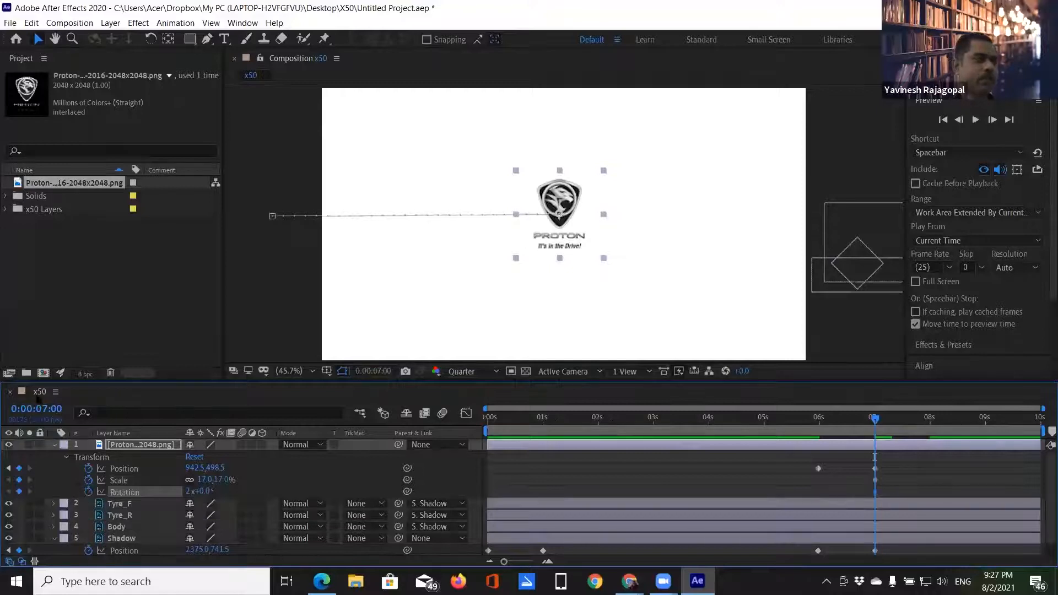
At 0:00:05:24, set the Proton logo's Rotation to 0 revolutions and its Scale to 0%.
click(8, 469)
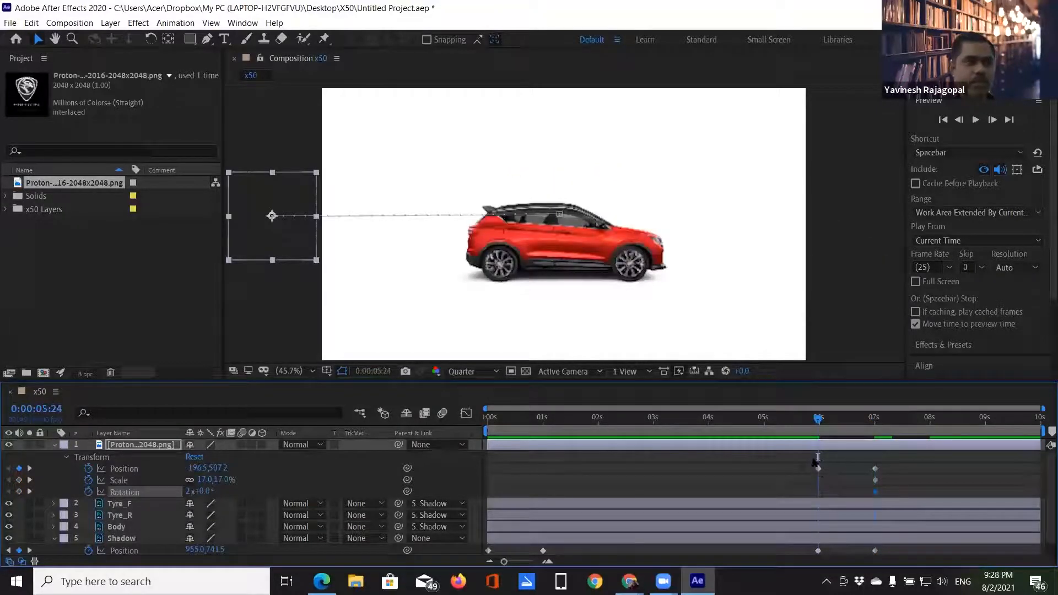
click(188, 492)
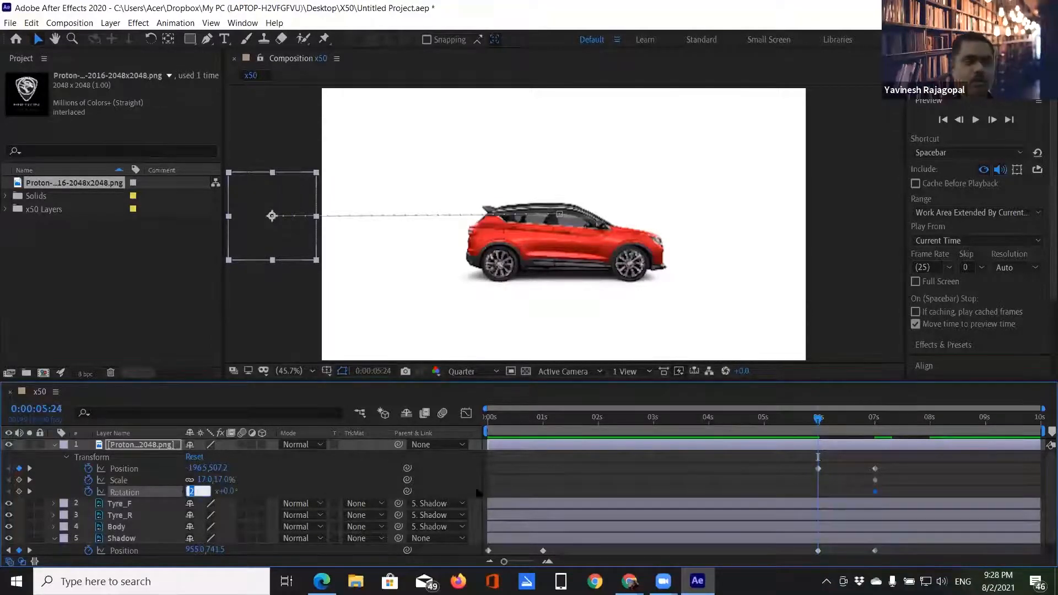
key(Return)
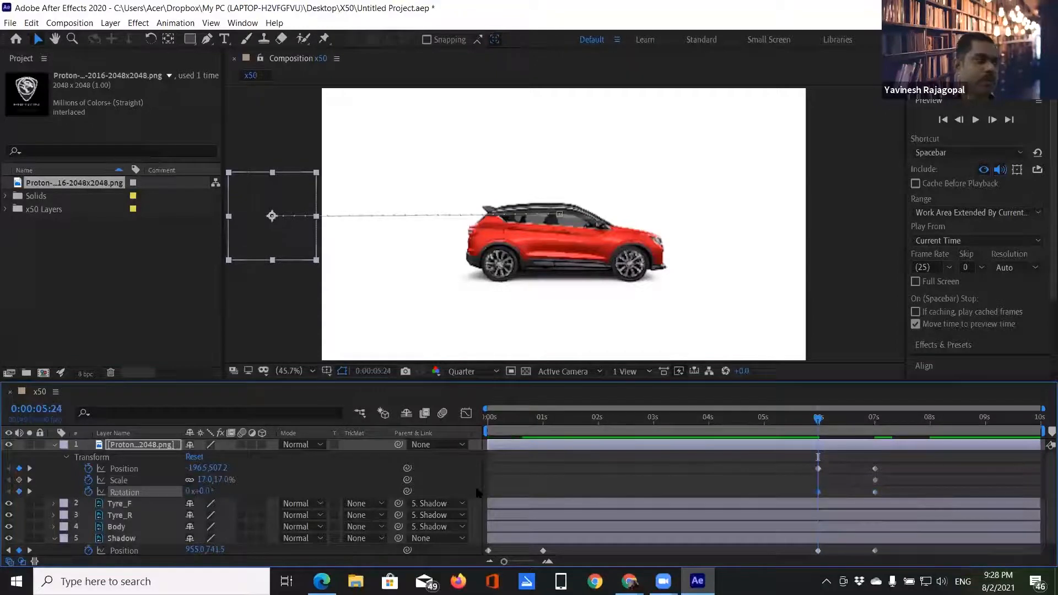
click(219, 479)
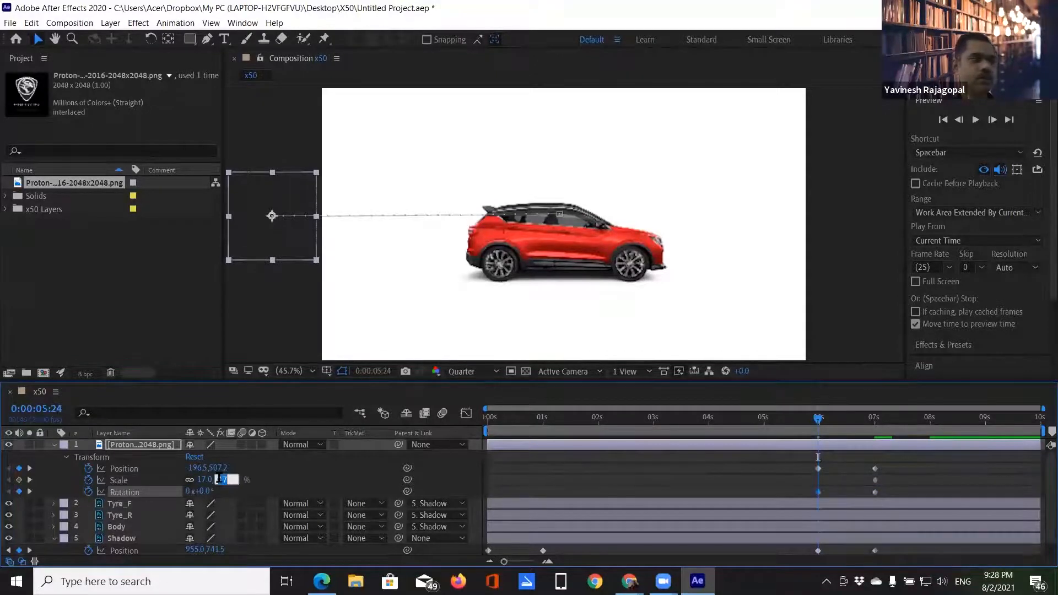
text(0)
key(Return)
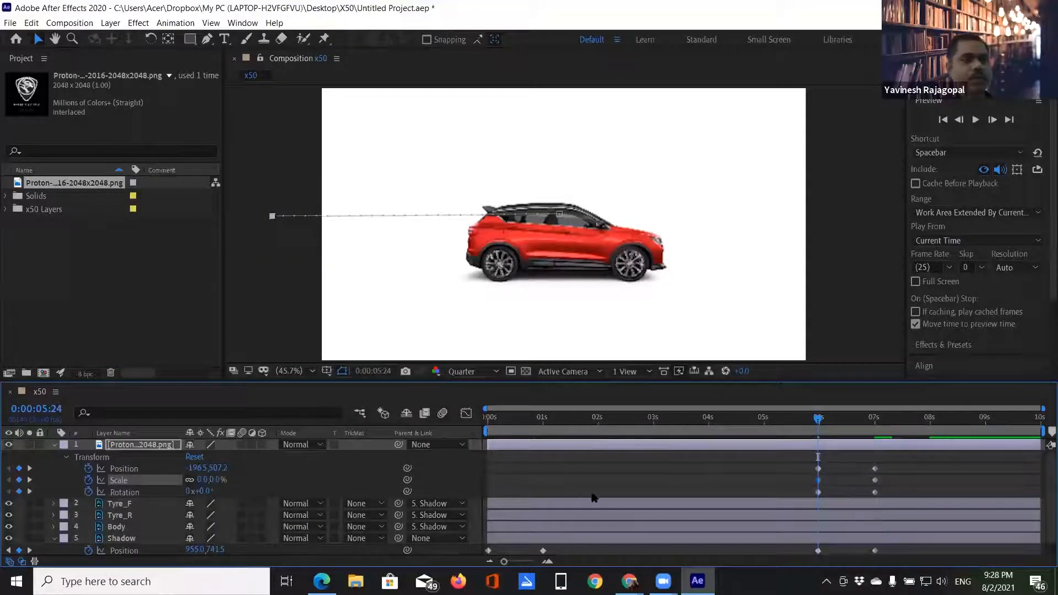
Go through the logo's entrance and the car's exit frame by frame from 0:00:05:24 to 0:00:07:02.
key(Page_Down)
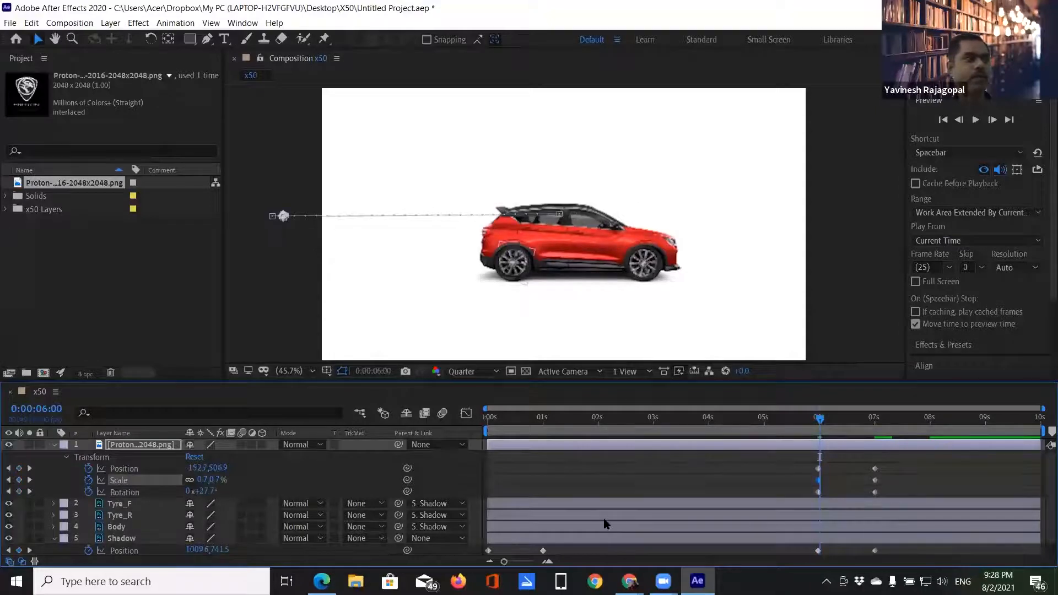
key(Page_Down)
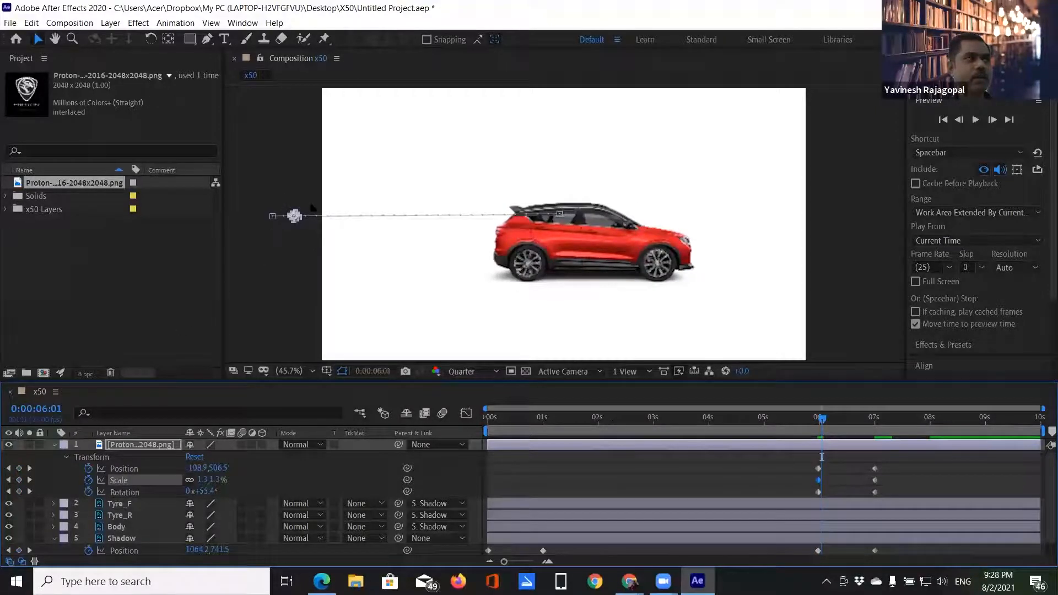
key(Page_Down)
key(Page_Down)
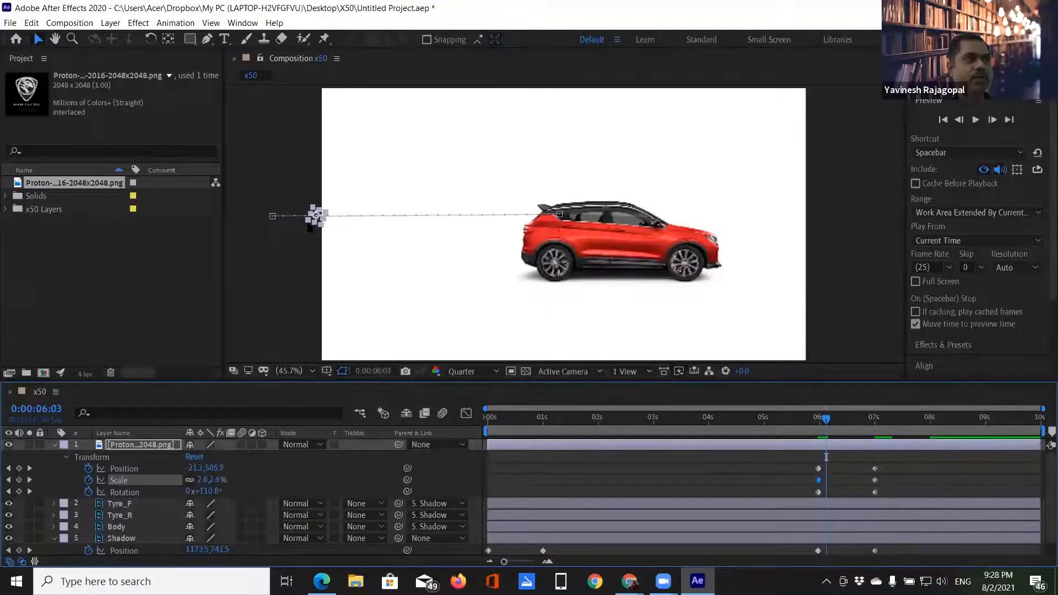
key(Page_Down)
key(Page_Down)
key(Page_Down)
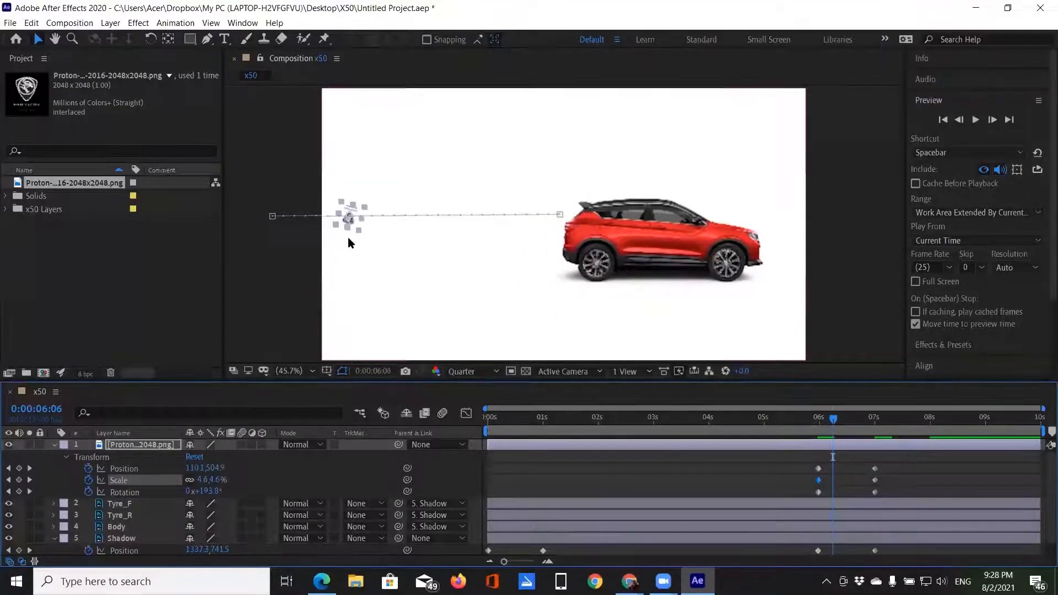
key(Page_Down)
key(Page_Down)
key(Page_Down)
key(Page_Down)
key(Page_Down)
key(Page_Down)
key(Page_Down)
key(Page_Down)
key(Page_Down)
key(Page_Down)
key(Page_Down)
key(Page_Down)
key(Page_Down)
key(Page_Down)
key(Page_Down)
key(Page_Down)
key(Page_Down)
key(Page_Down)
key(Page_Down)
key(Page_Down)
key(Page_Down)
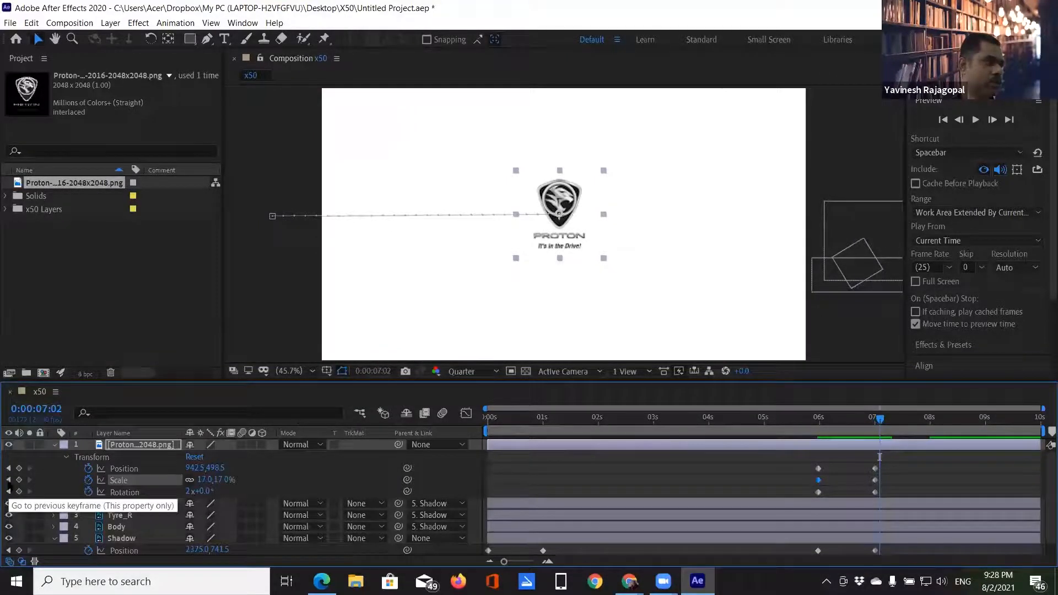
Set the Proton logo's Rotation keyframe at 0:00:07:00 to 0 revolutions.
click(8, 491)
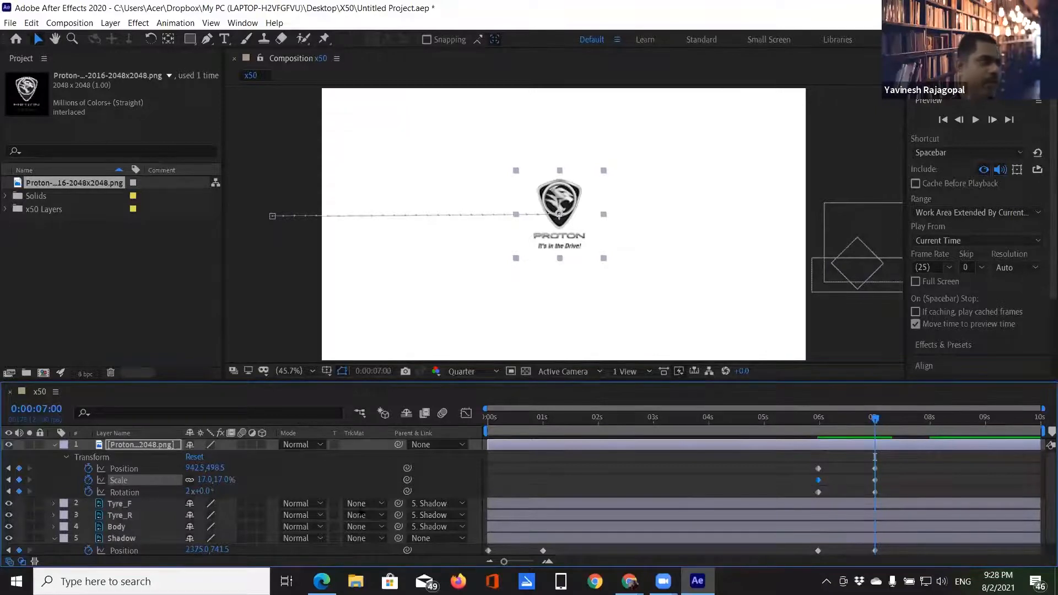
click(187, 491)
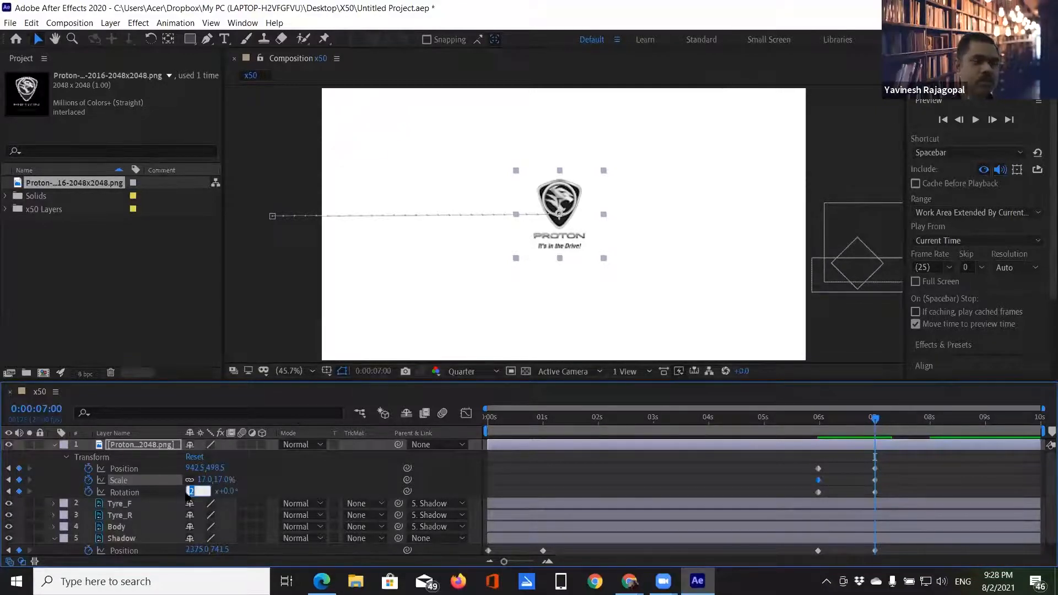
click(177, 498)
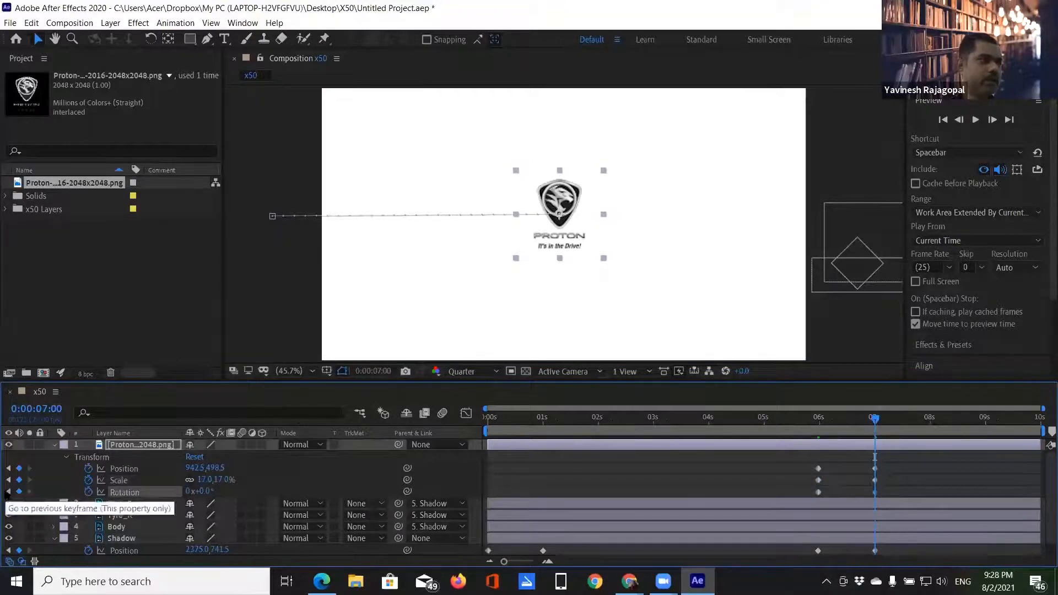
Set the Proton logo's Rotation to 180° at 0:00:05:24 and preview the animation.
click(7, 491)
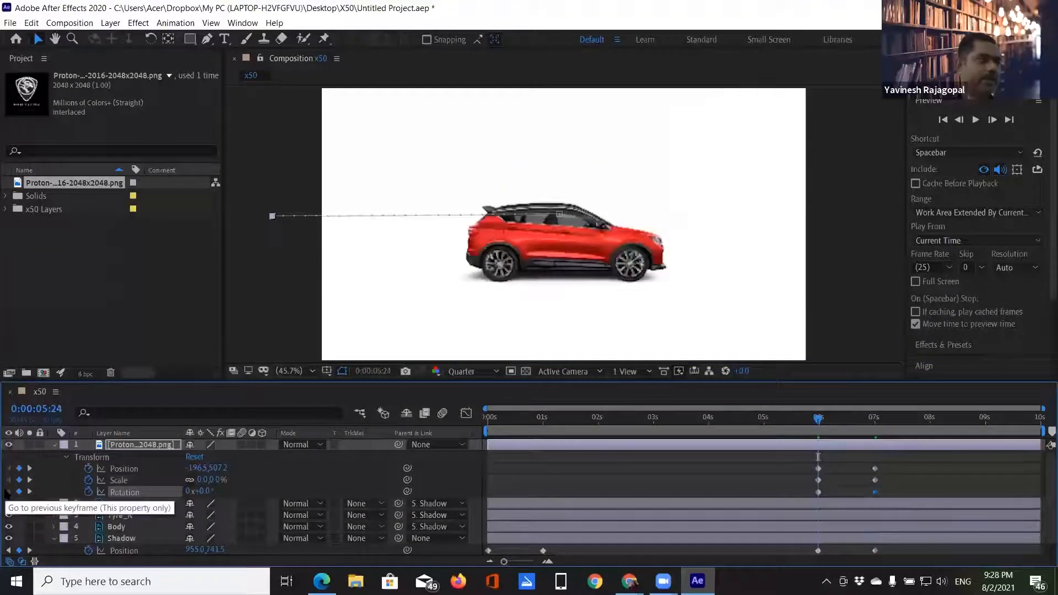
click(205, 492)
text(180)
key(Return)
click(975, 119)
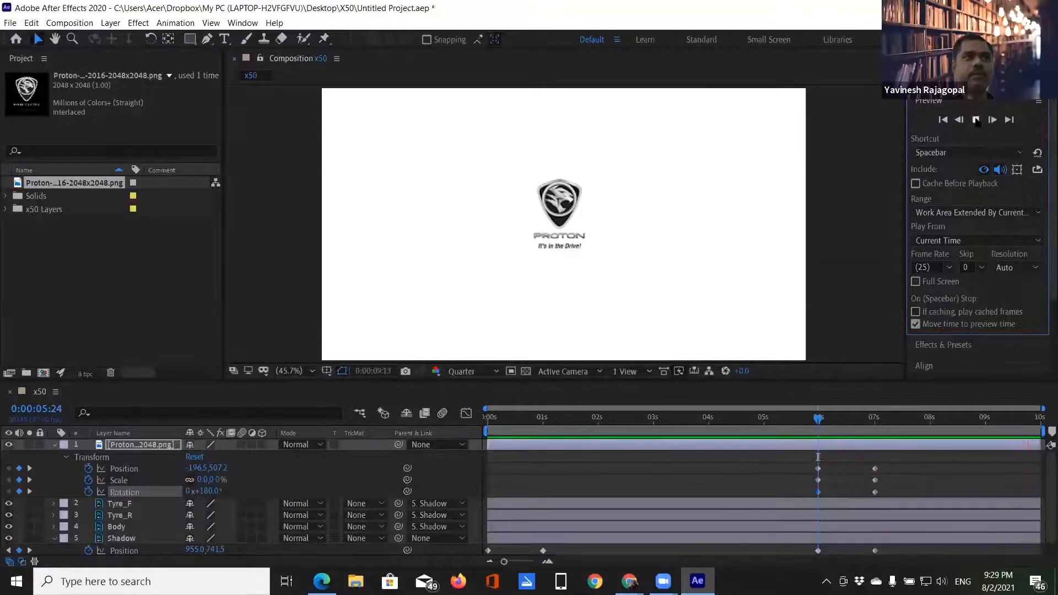
click(976, 120)
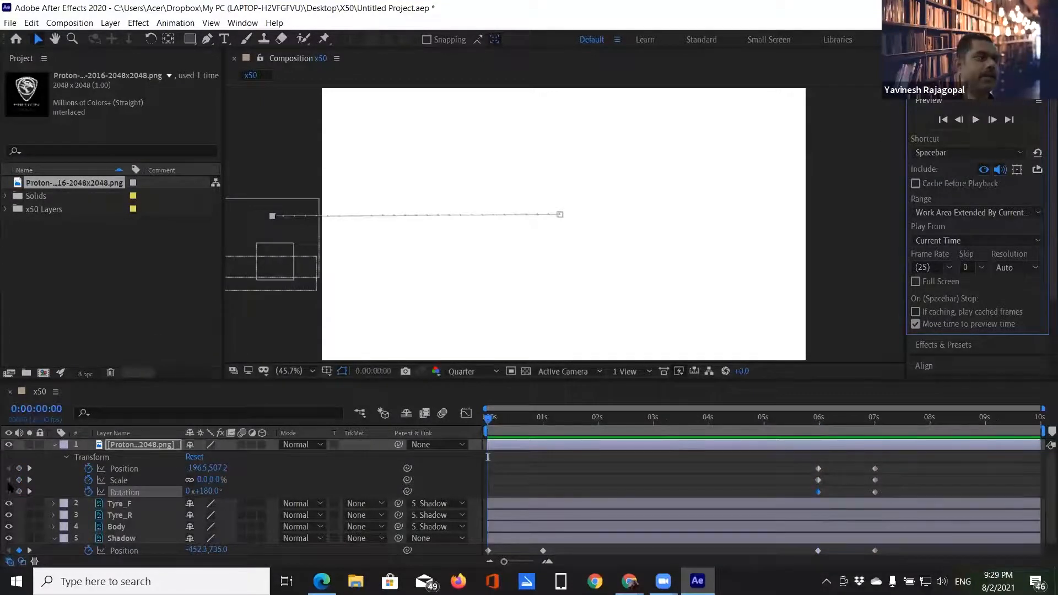
Set the Proton logo's Rotation to -180° at 0:00:05:24 and preview the reversed spin.
click(29, 491)
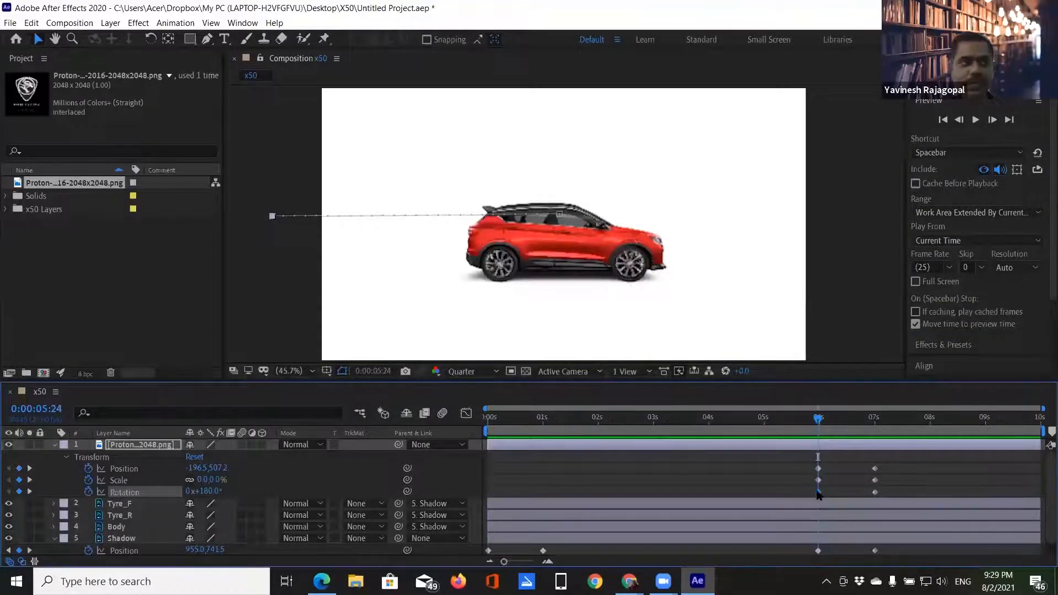
click(205, 489)
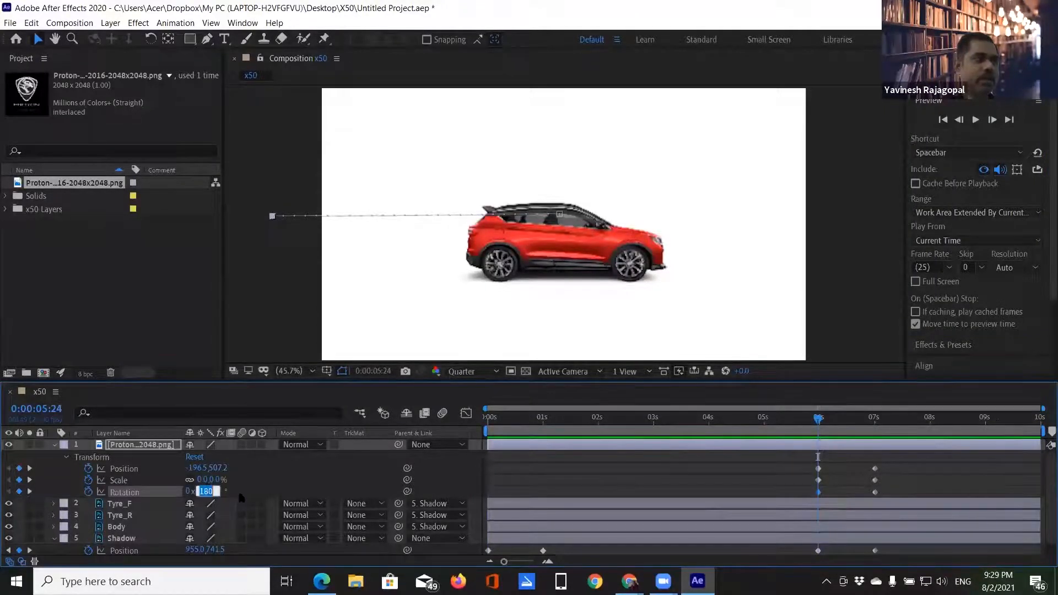
text(-180)
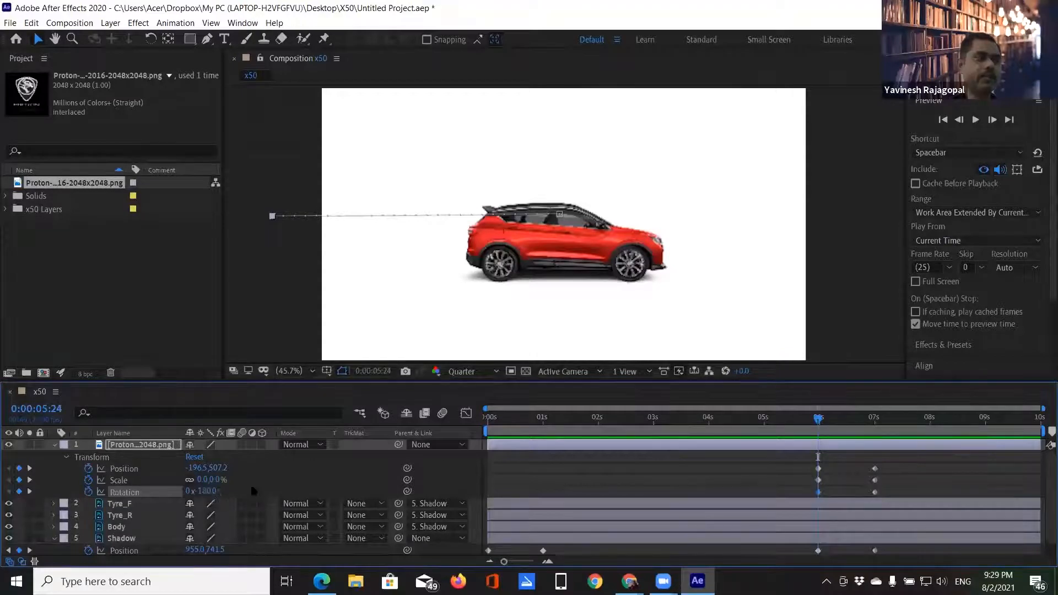
key(Return)
click(974, 120)
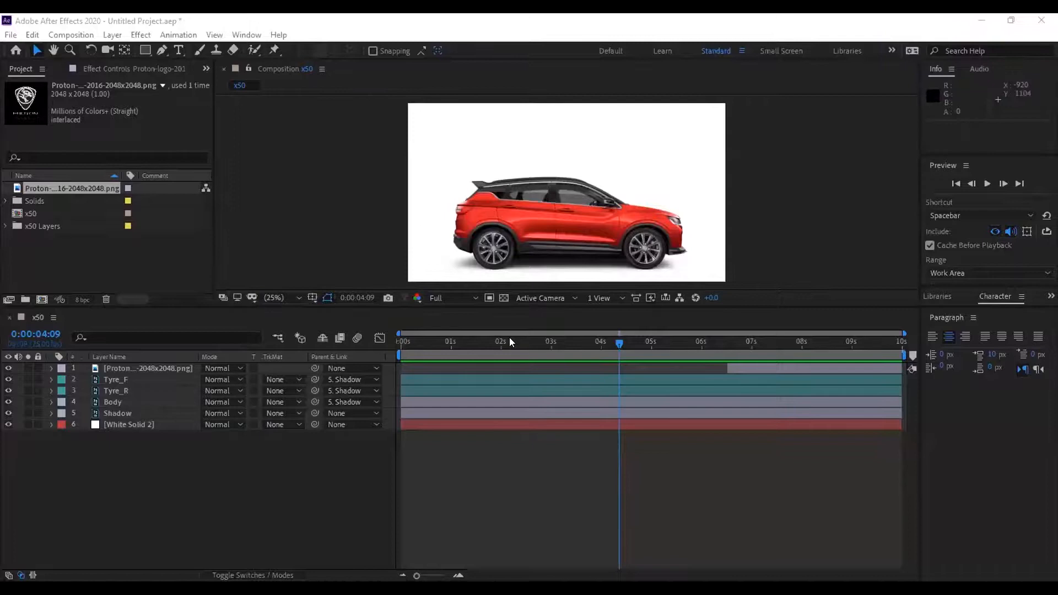
In the other x50 project, move the playhead to 0:00:06:22 and show the Proton logo's Scale and Rotation keyframes.
drag(430, 342, 744, 347)
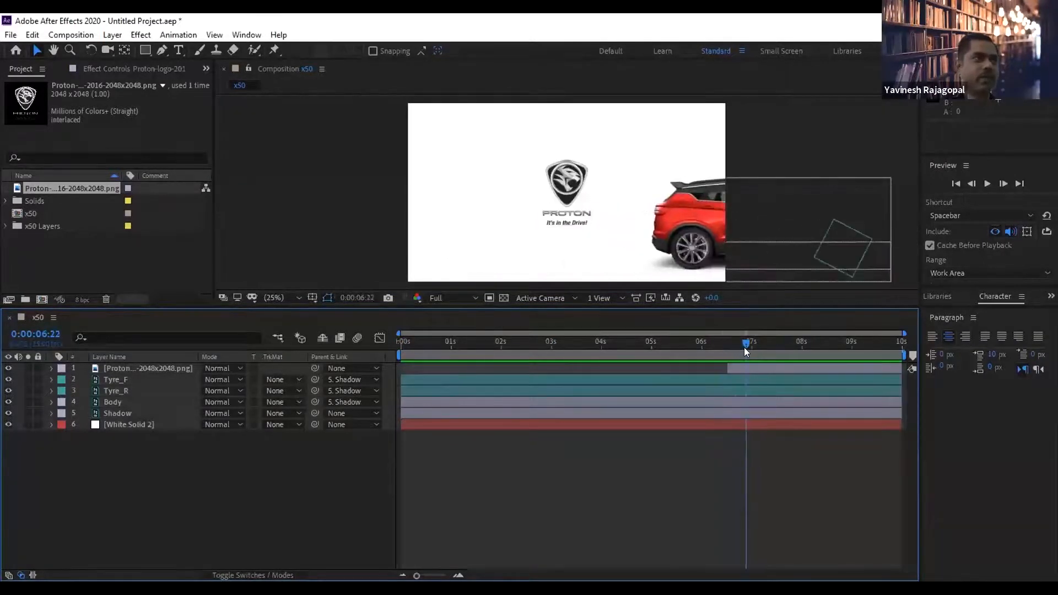
click(137, 366)
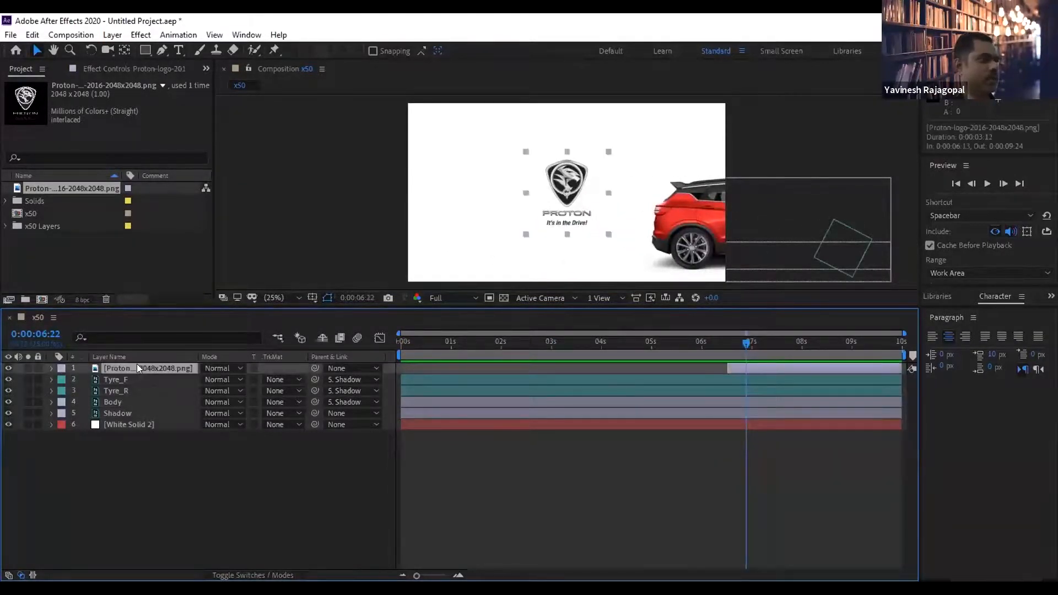
key(u)
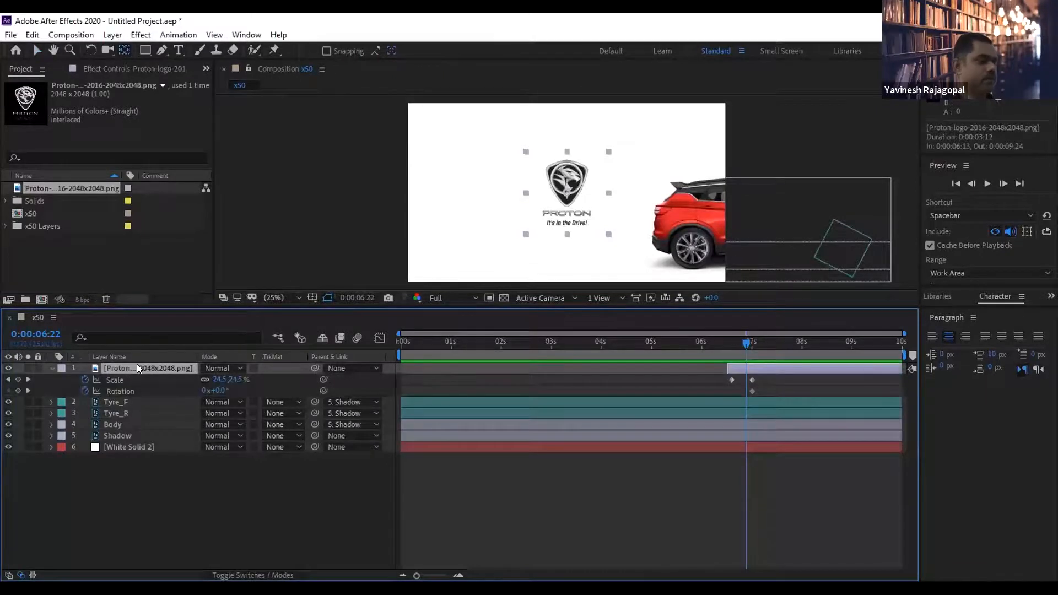
key(s)
key(shift+r)
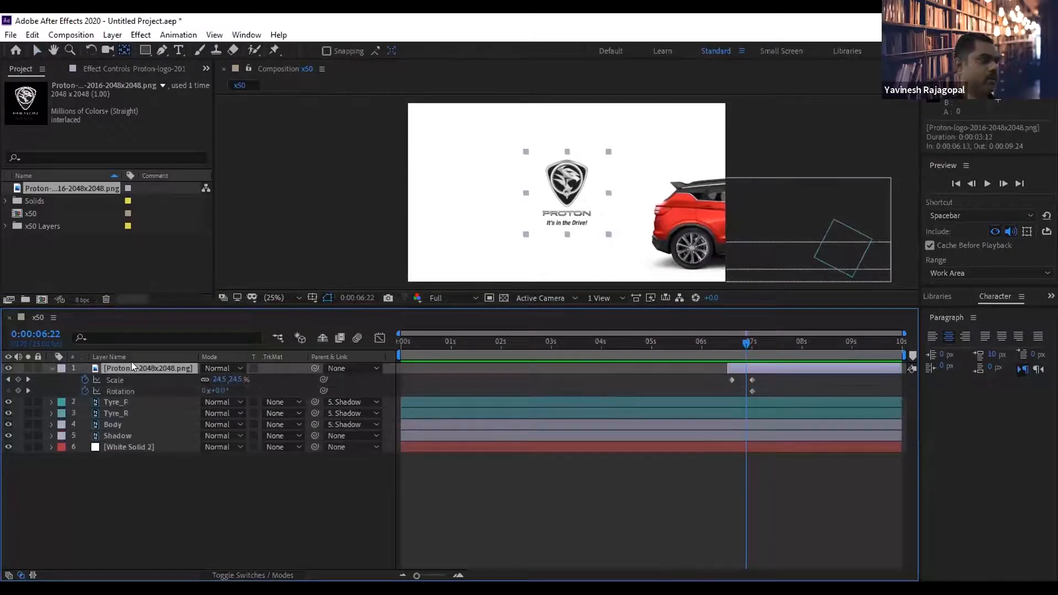
Set the Proton logo's Rotation to 180° at its first Scale keyframe, 0:00:06:15.
click(8, 380)
click(221, 390)
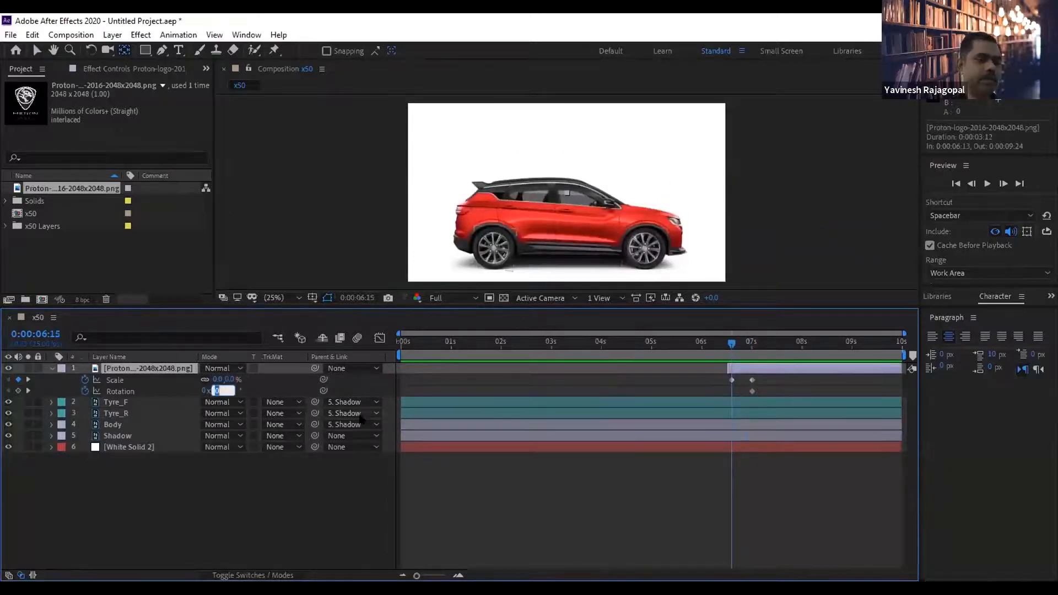
text(180)
key(Return)
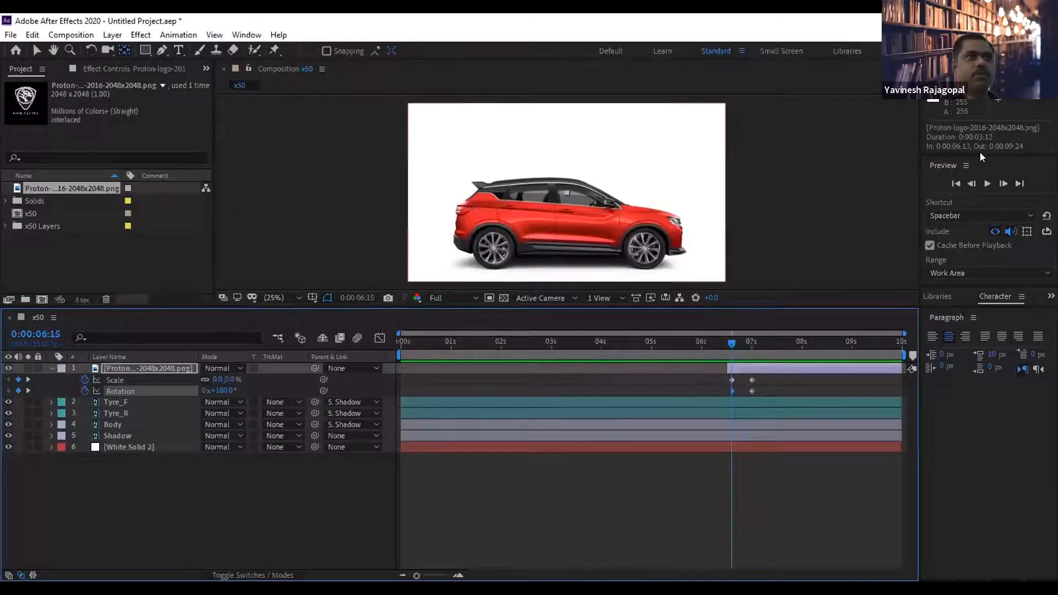
Preview the x50 animation, leave the playhead at 0:00:03:16, and add an adjustment layer above the Proton logo layer.
click(987, 183)
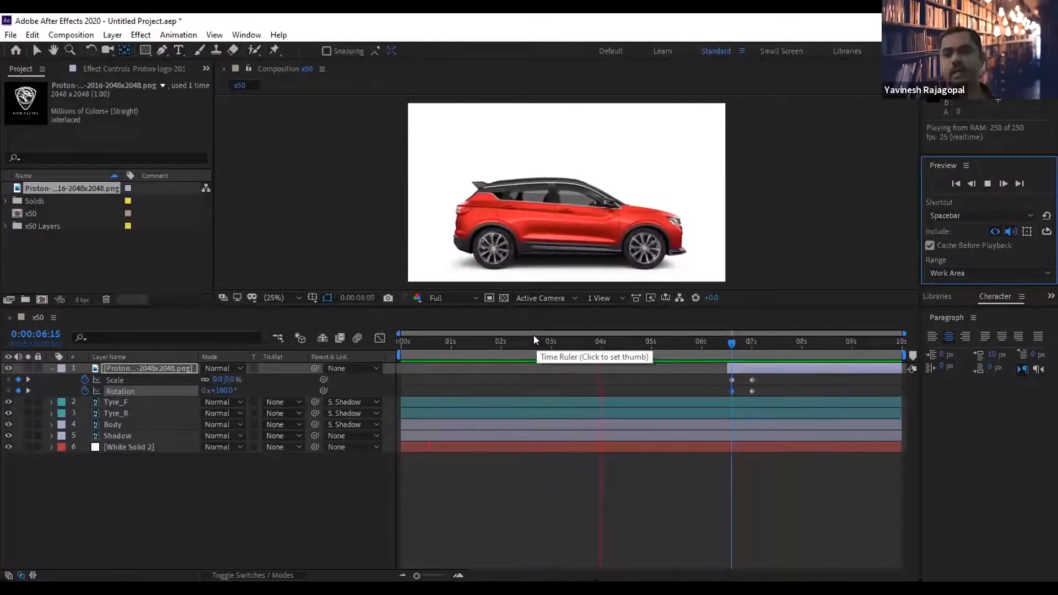
click(582, 344)
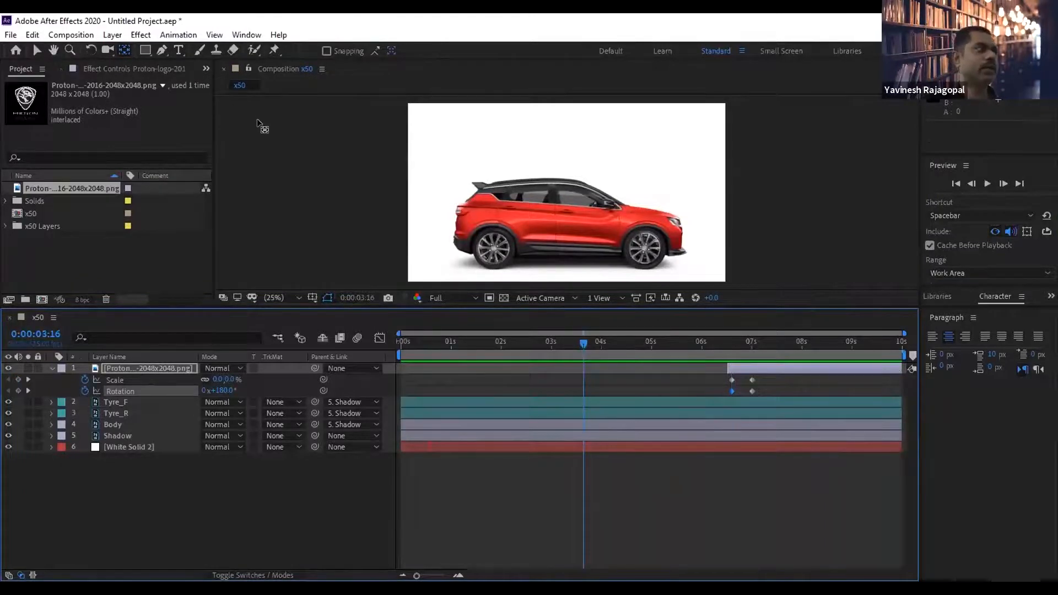
key(alt+l)
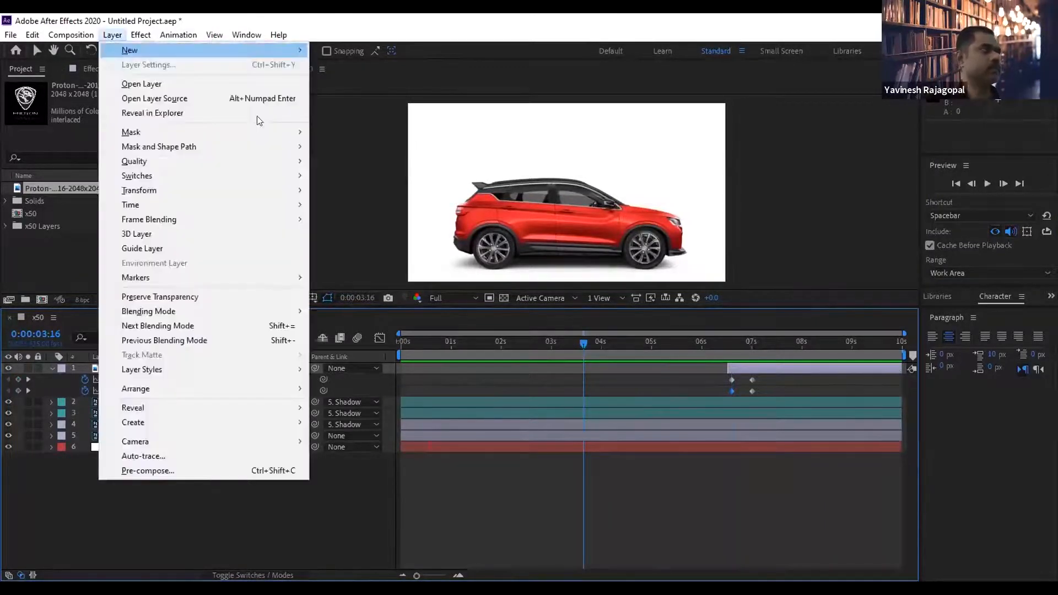
mouse_move(223, 47)
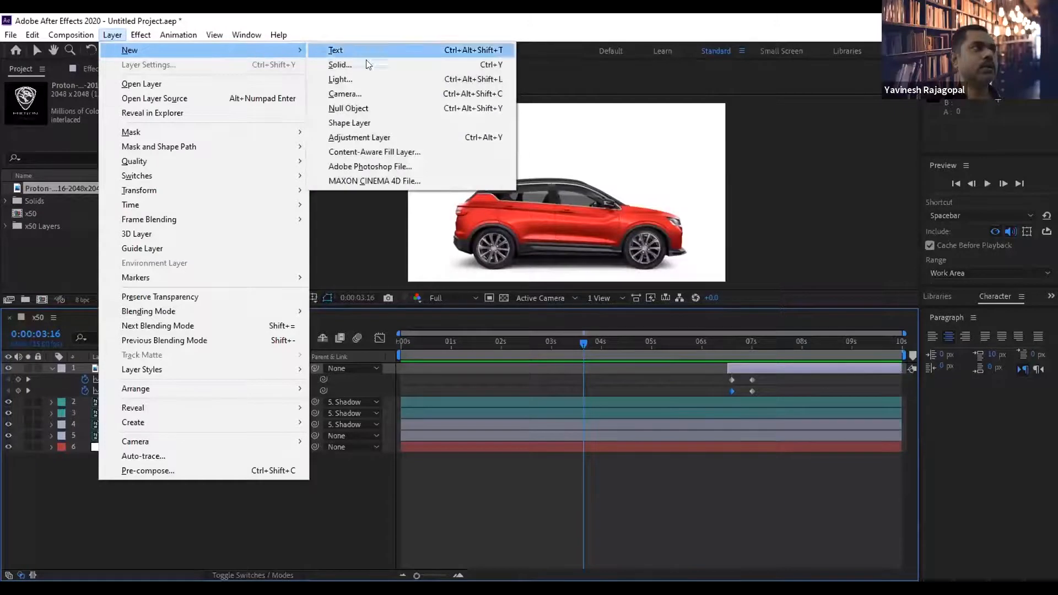
click(363, 140)
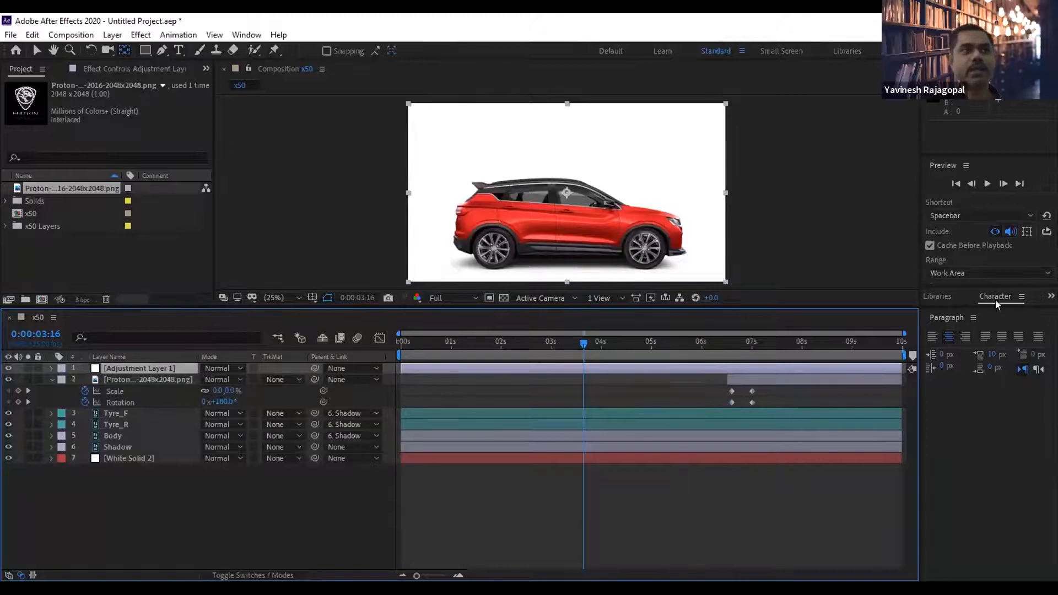
Search the effects for "force", apply CC Force Motion Blur to the new adjustment layer, and inspect the blur on the car's wheels.
click(948, 63)
click(909, 70)
click(948, 64)
click(909, 73)
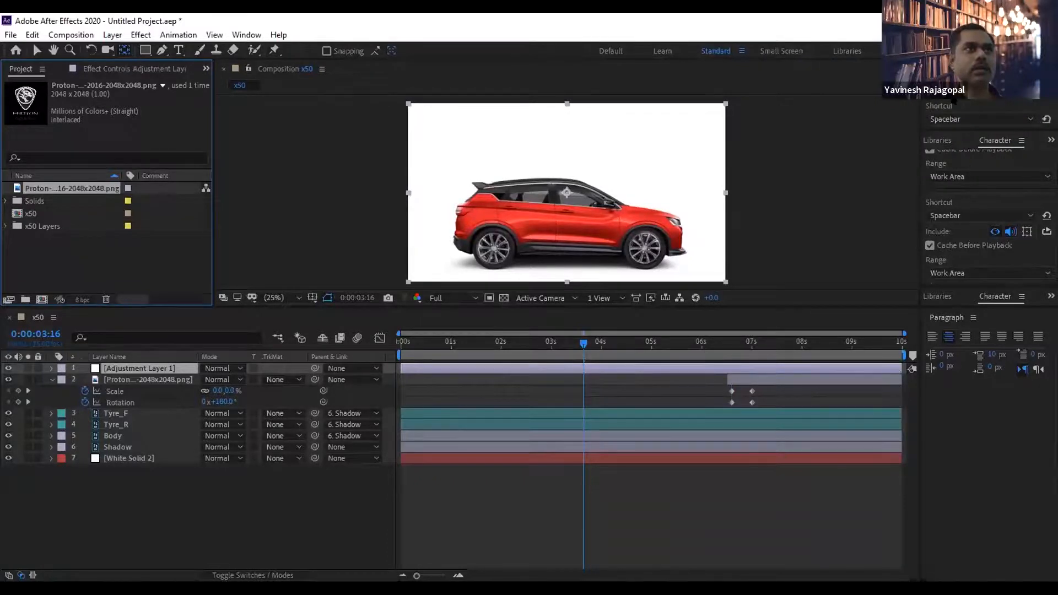
click(1035, 144)
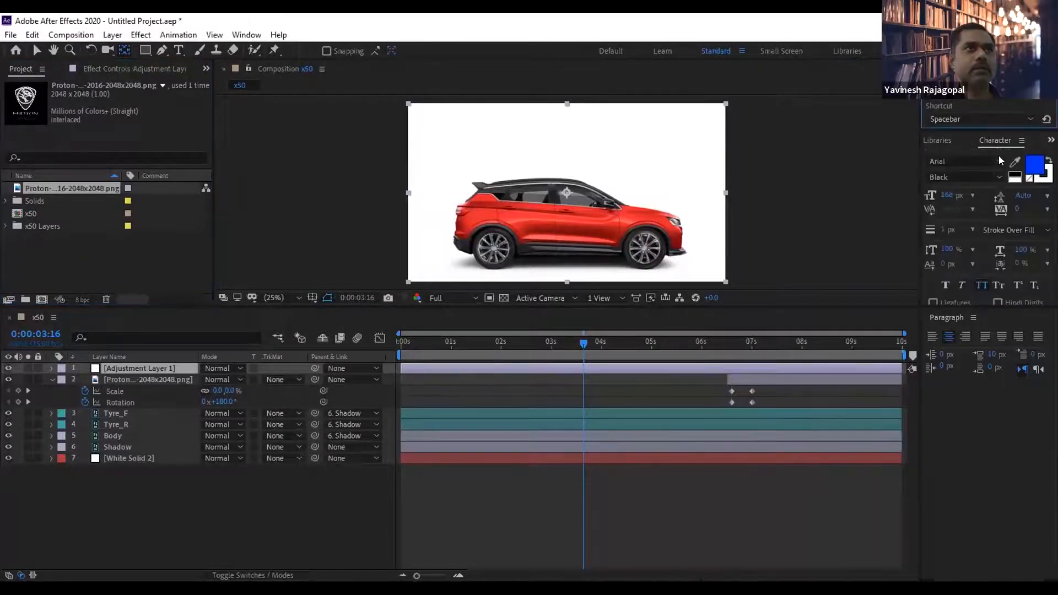
key(ctrl+5)
click(944, 157)
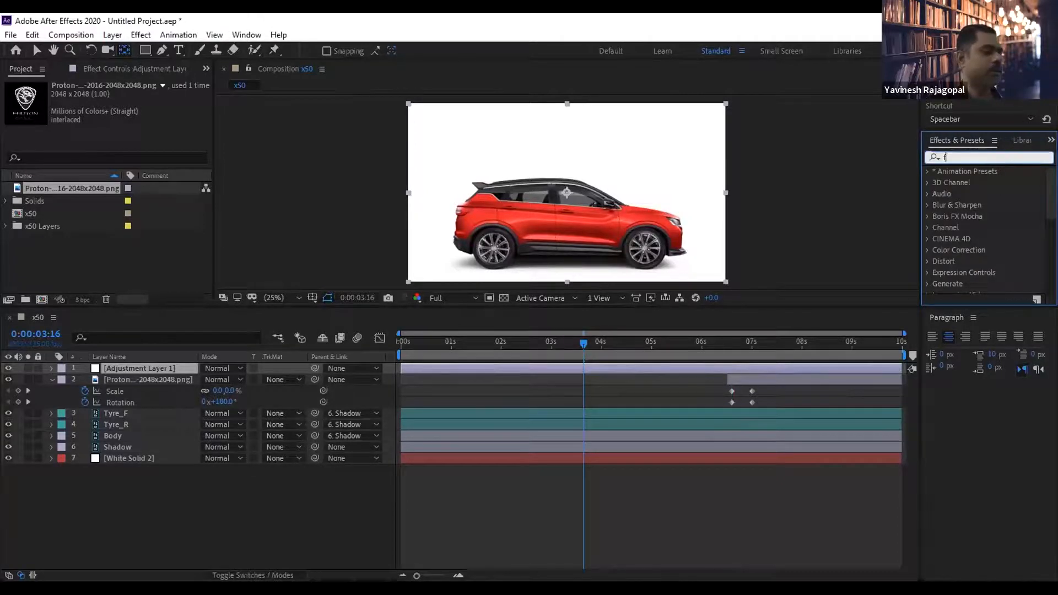
text(force)
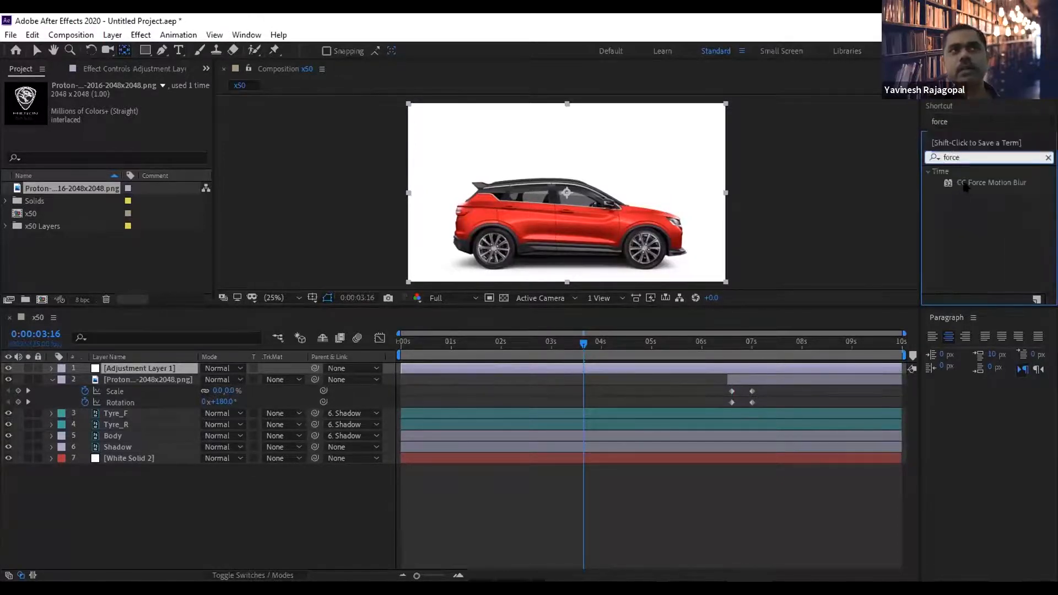
click(977, 182)
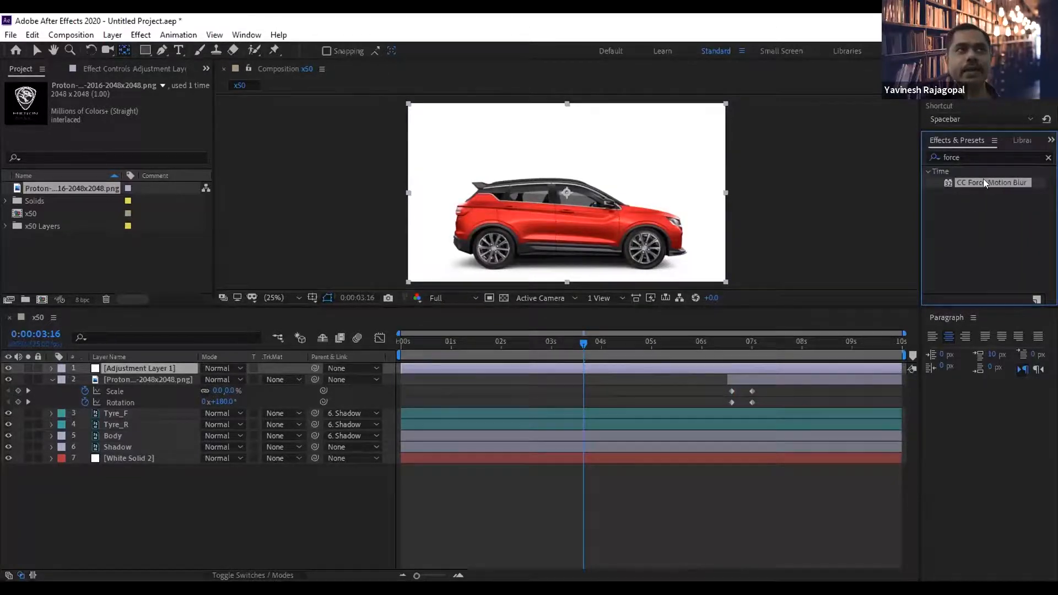
drag(981, 180, 732, 308)
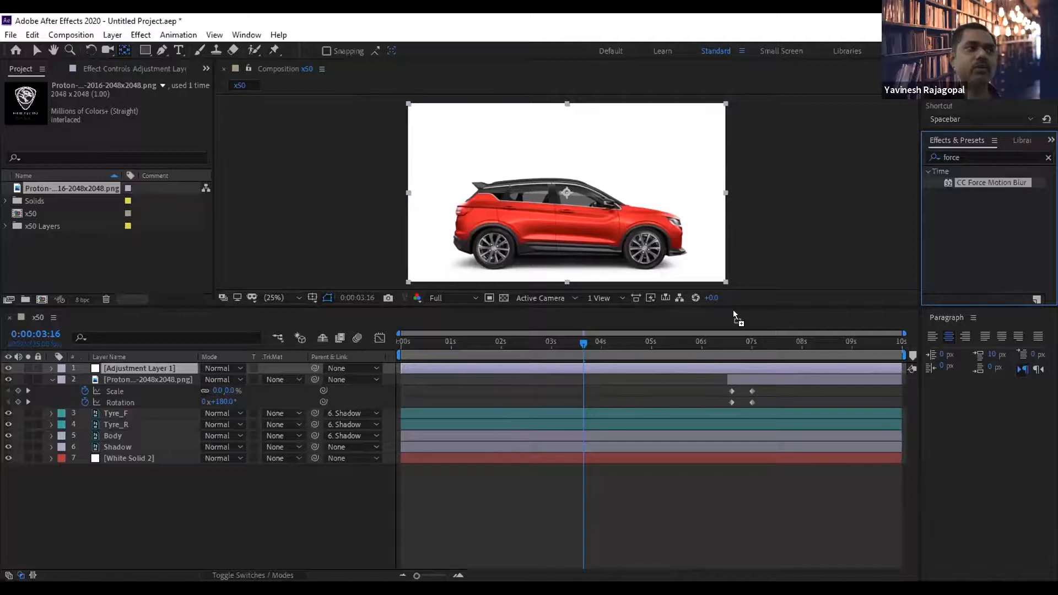
drag(509, 366, 510, 366)
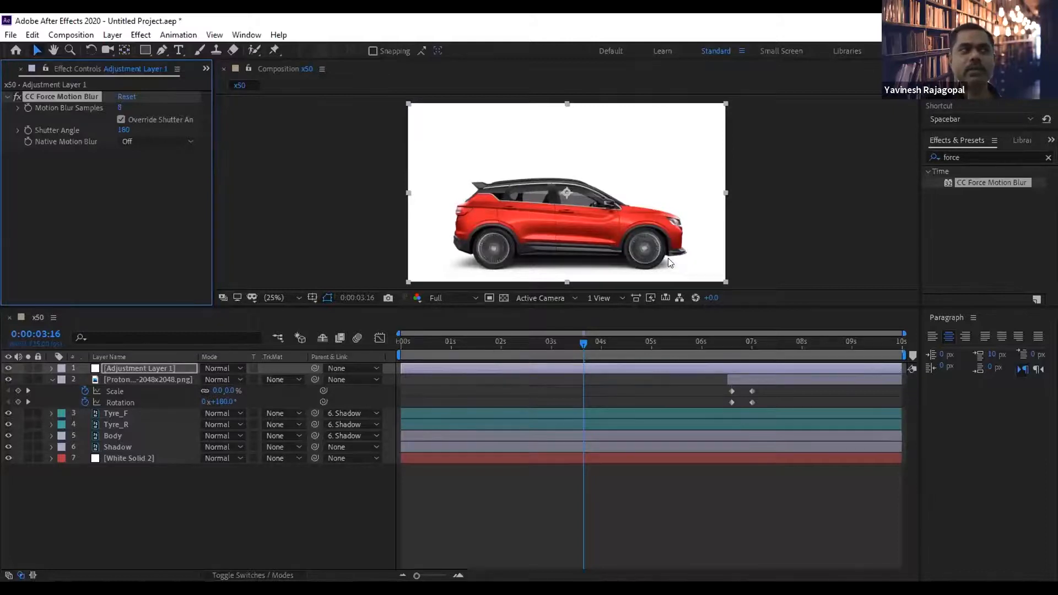
scroll(667, 258, up, 2)
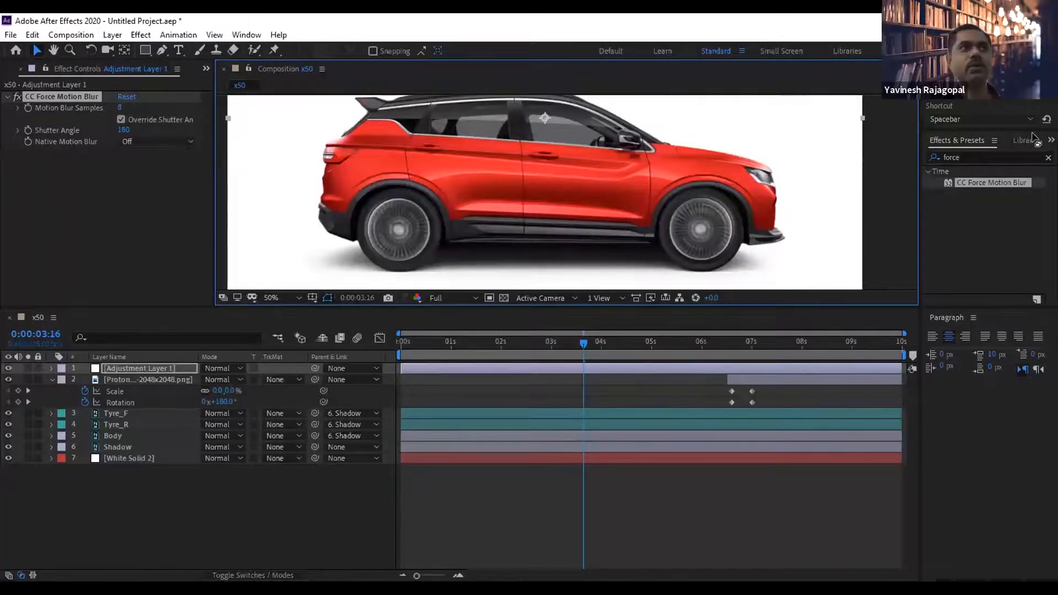
Fit the whole x50 composition in the viewer and enlarge the viewer area above the timeline.
key(comma)
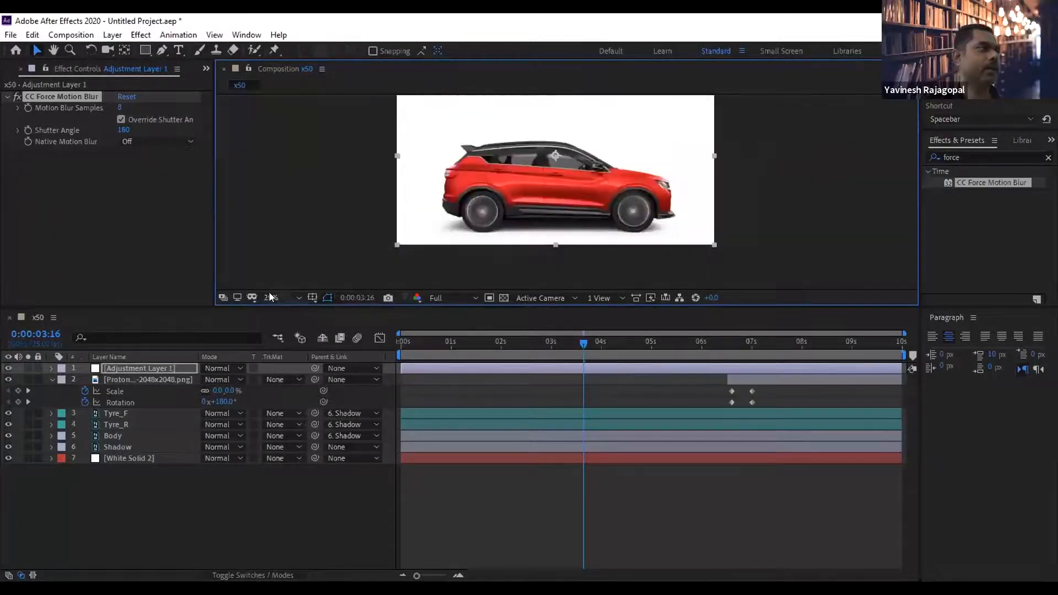
click(270, 297)
click(283, 321)
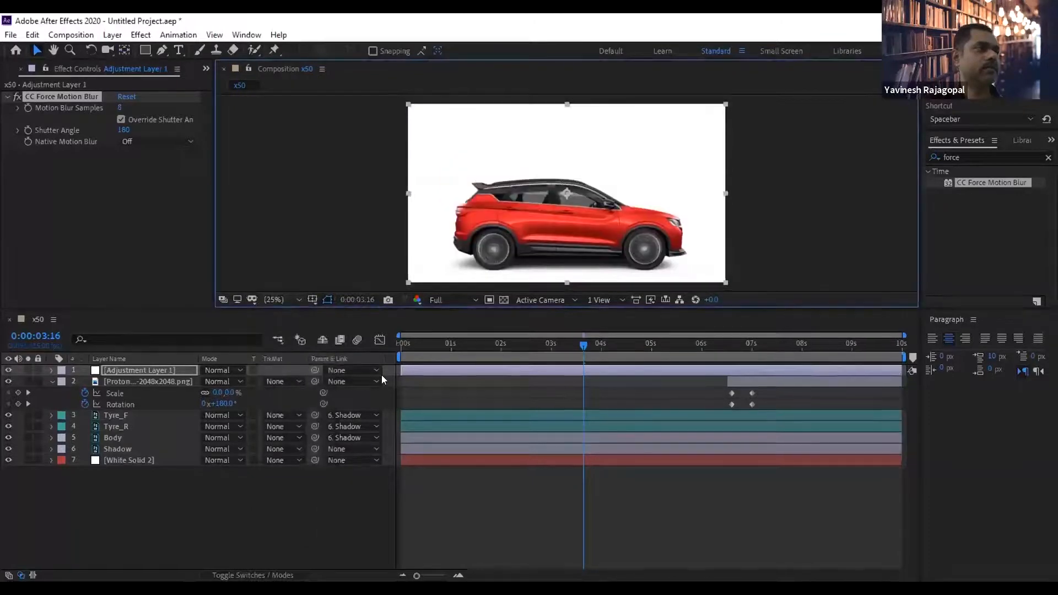
drag(382, 309, 381, 376)
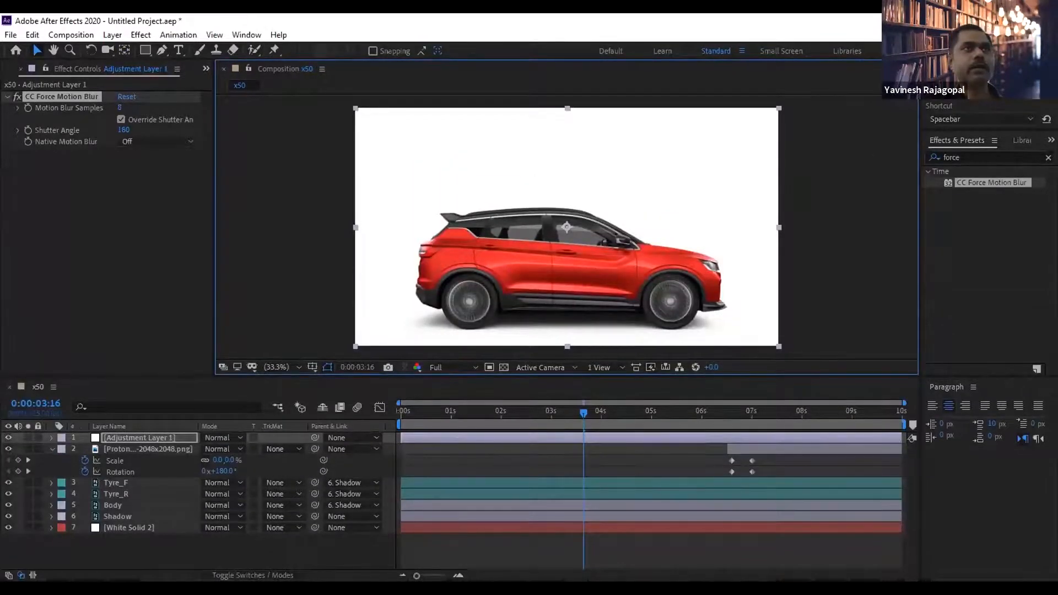
Preview the x50 animation from the first frame with the force motion blur applied.
key(Home)
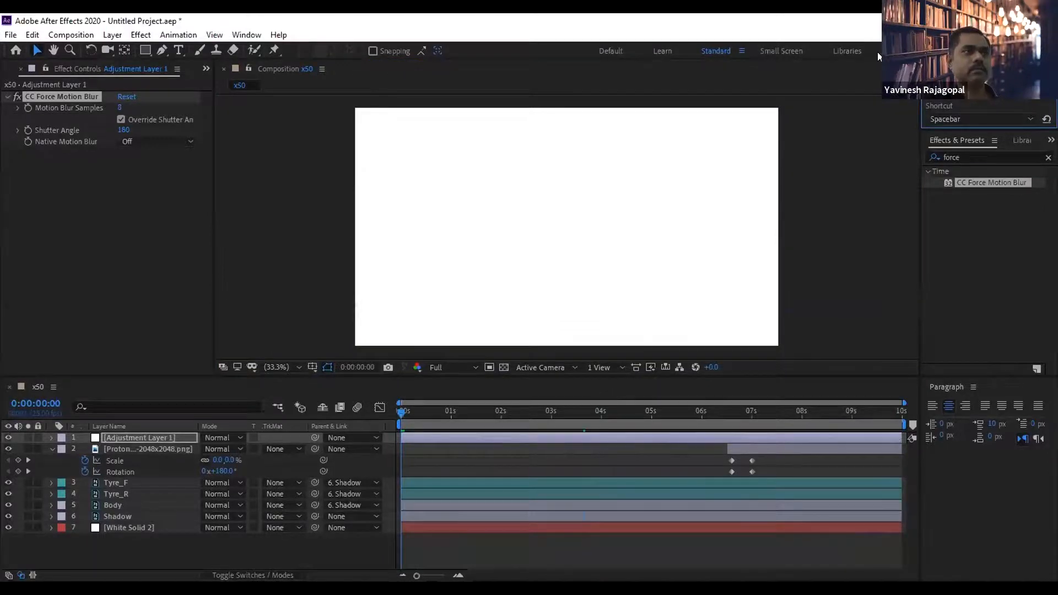
key(space)
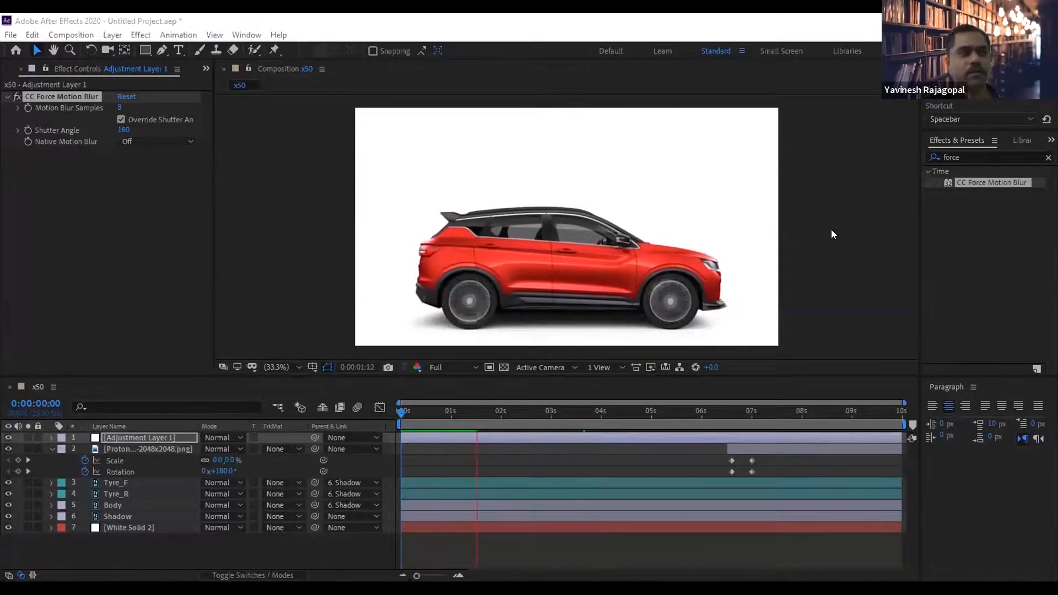
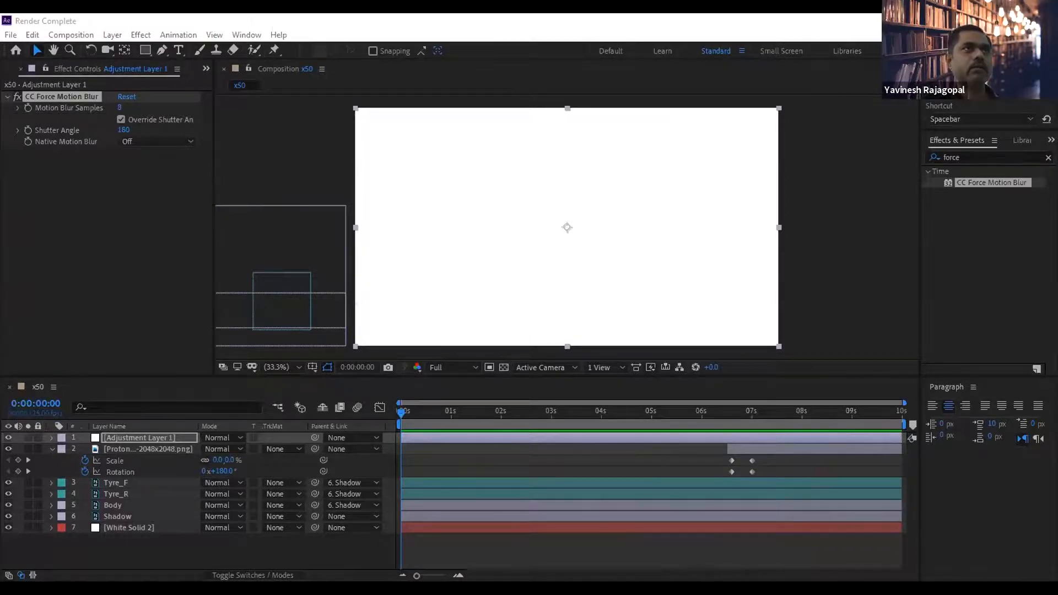
click(989, 92)
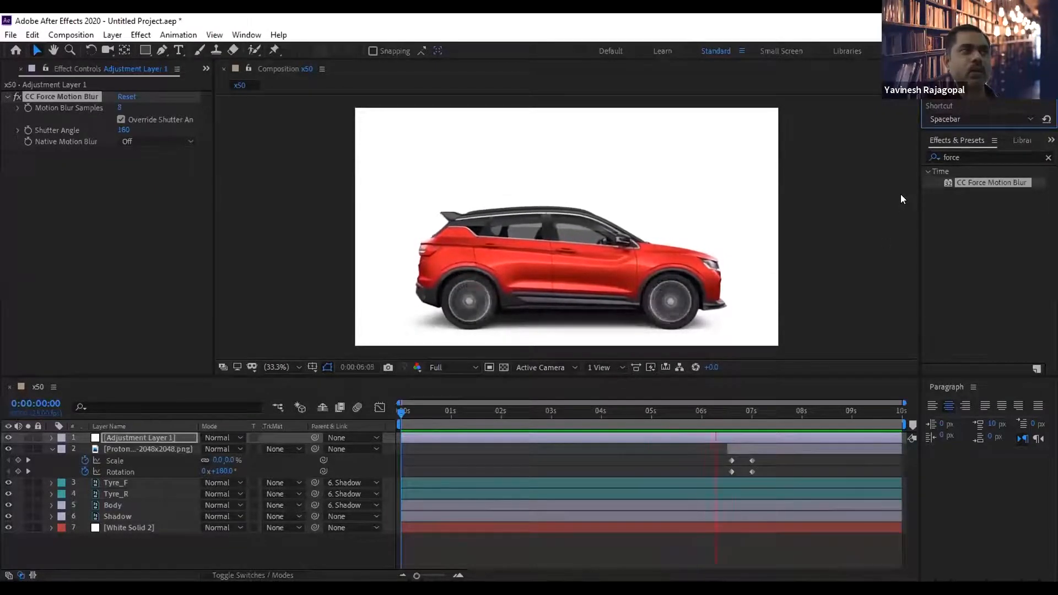
Examine the motion blur frame by frame as the car drives off and the Proton logo spins in, up to 0:00:07:02.
click(723, 408)
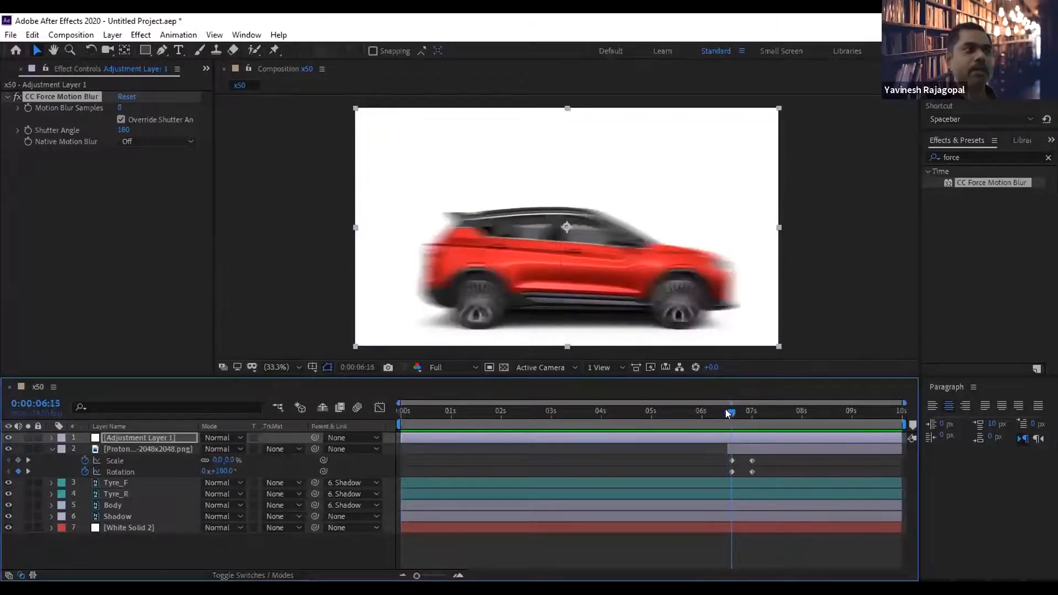
key(Page_Down)
key(Page_Down)
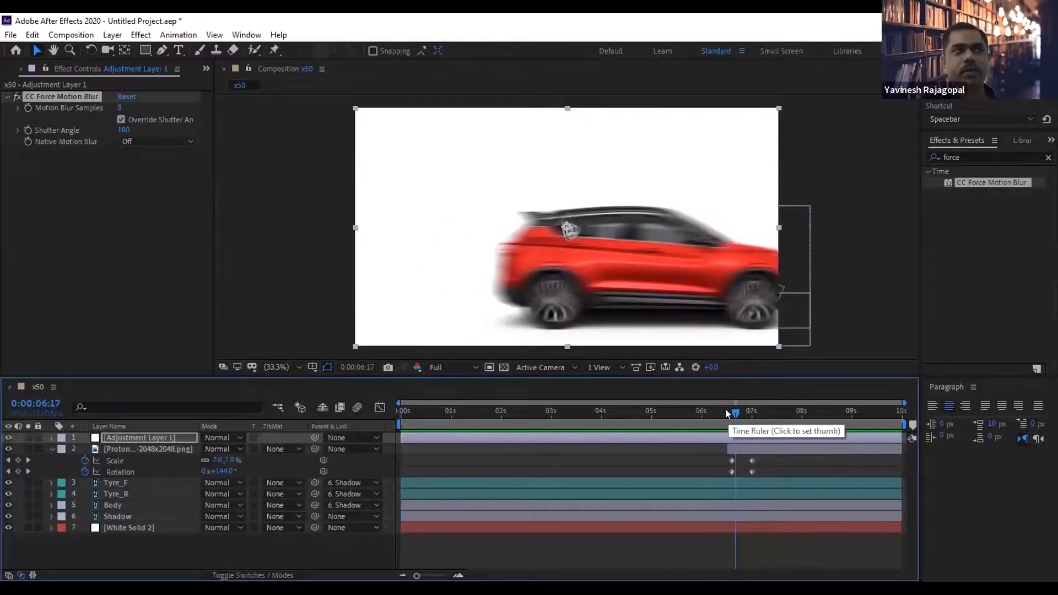
click(725, 409)
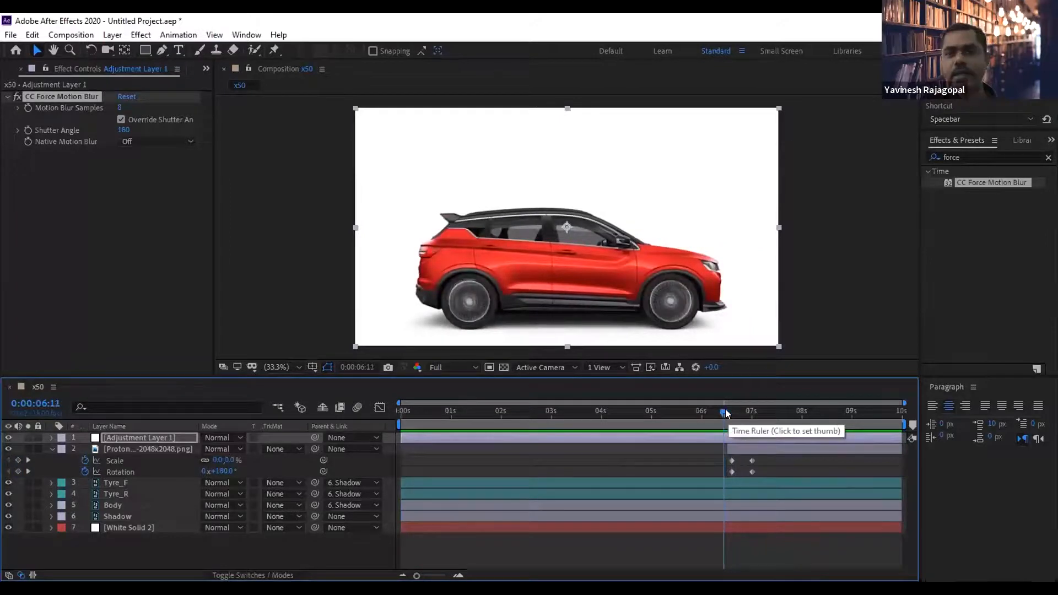
key(Page_Down)
key(Page_Down)
key(Page_Down)
key(Page_Down)
key(Page_Down)
key(Page_Down)
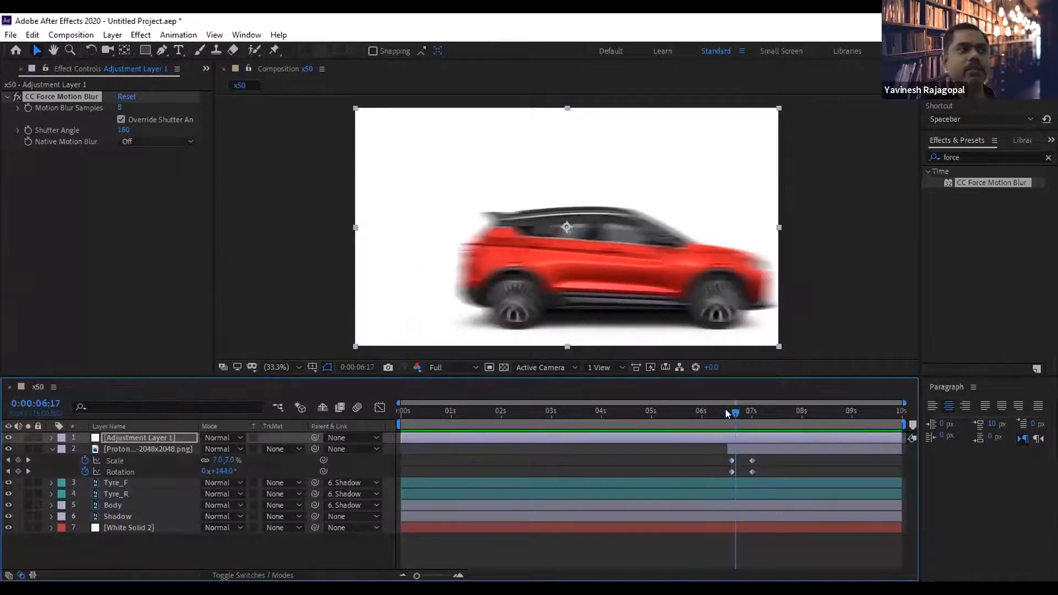
key(Page_Down)
key(Page_Down)
key(Page_Down)
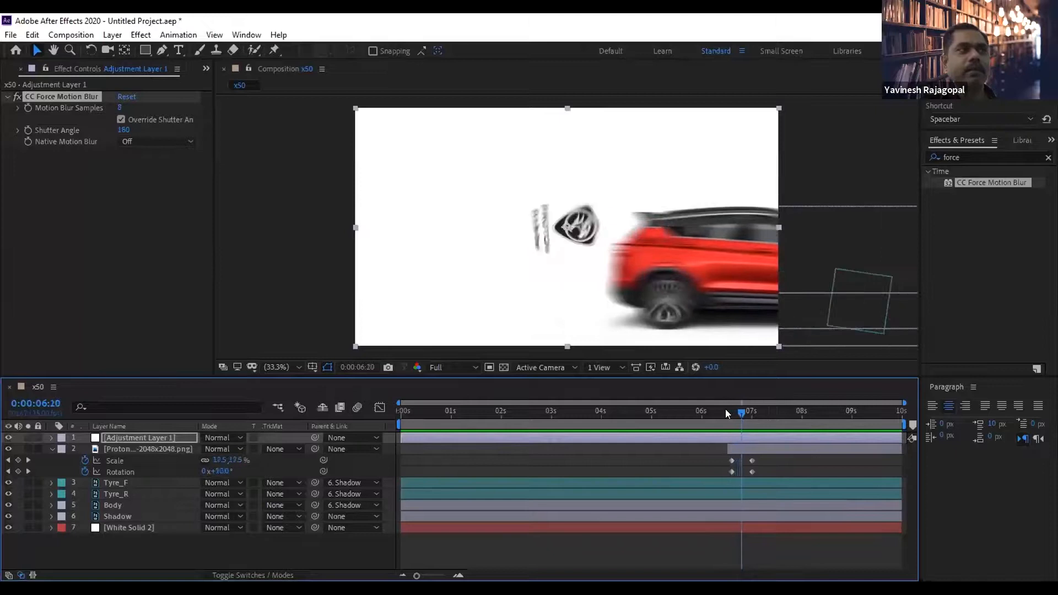
key(Page_Down)
key(Page_Down)
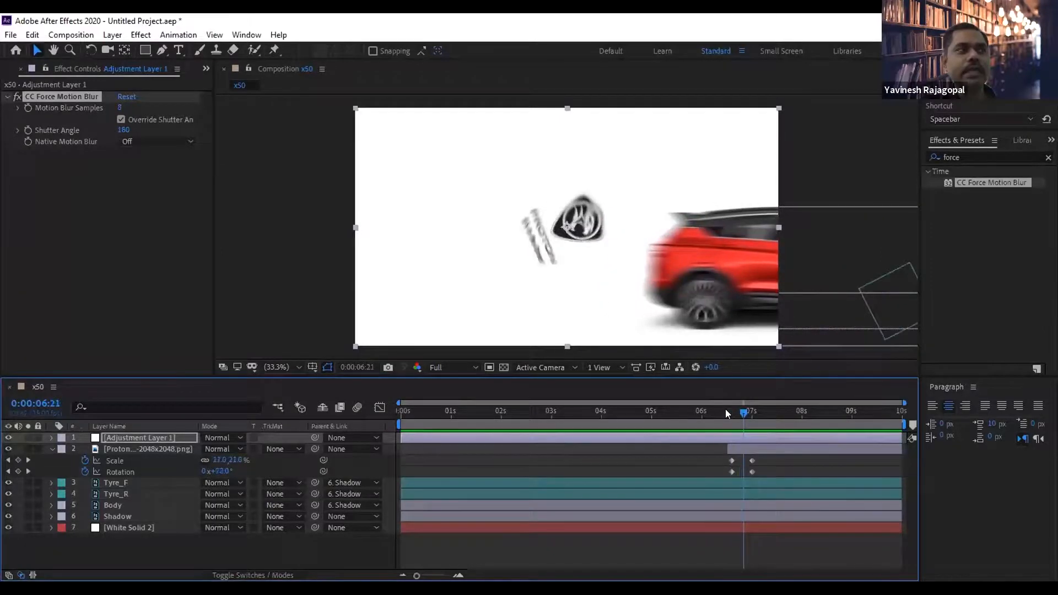
key(Page_Down)
key(Page_Down)
key(Page_Down)
key(Page_Down)
key(Page_Down)
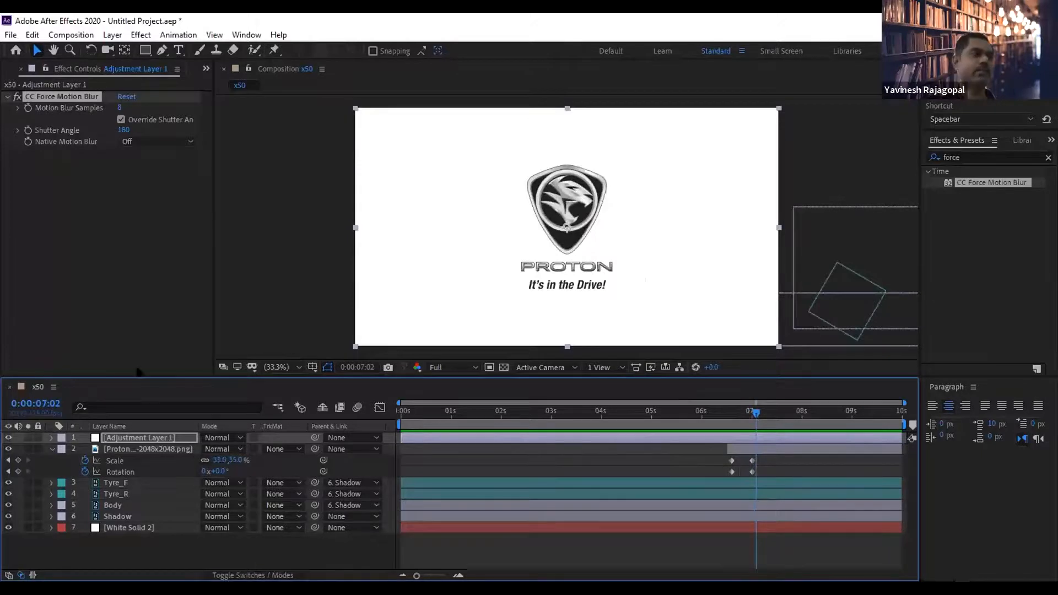
Delete the existing adjustment layer and collapse the Proton logo layer's keyframed properties.
click(134, 433)
key(Delete)
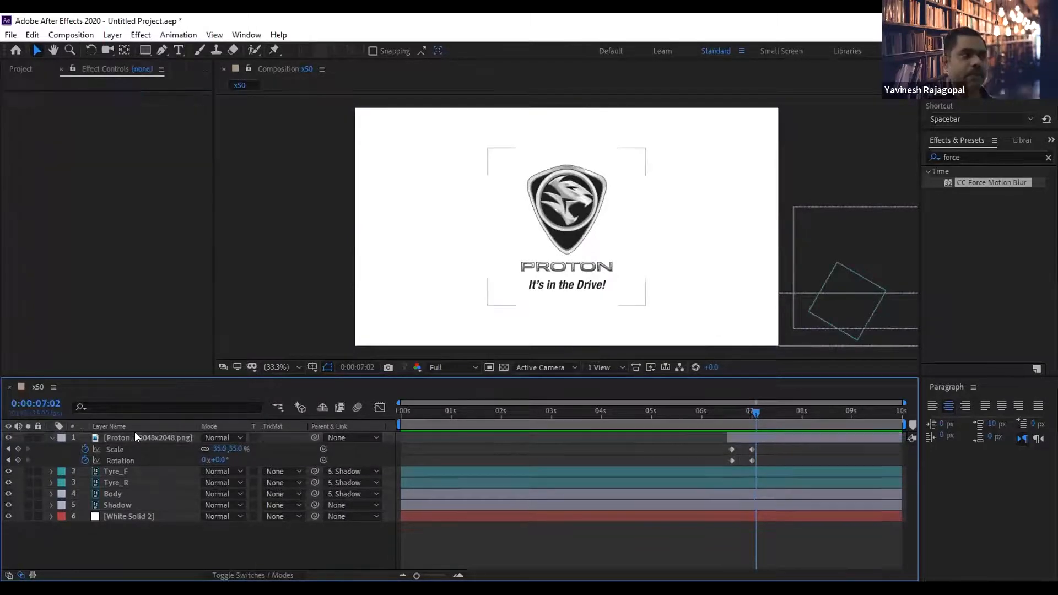
click(51, 438)
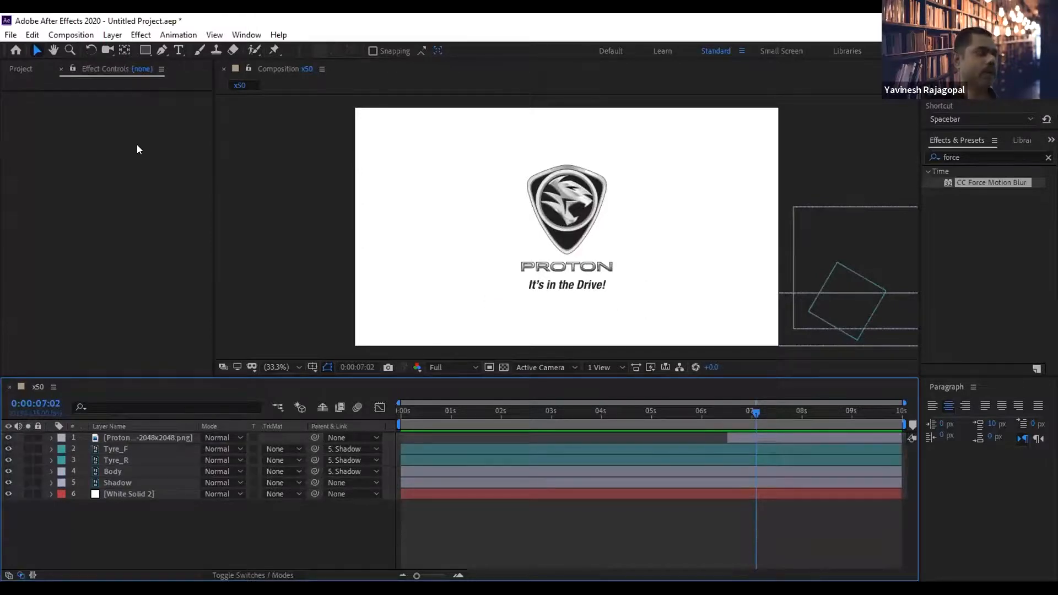
Create a new adjustment layer above all other layers in the x50 composition.
key(alt+l)
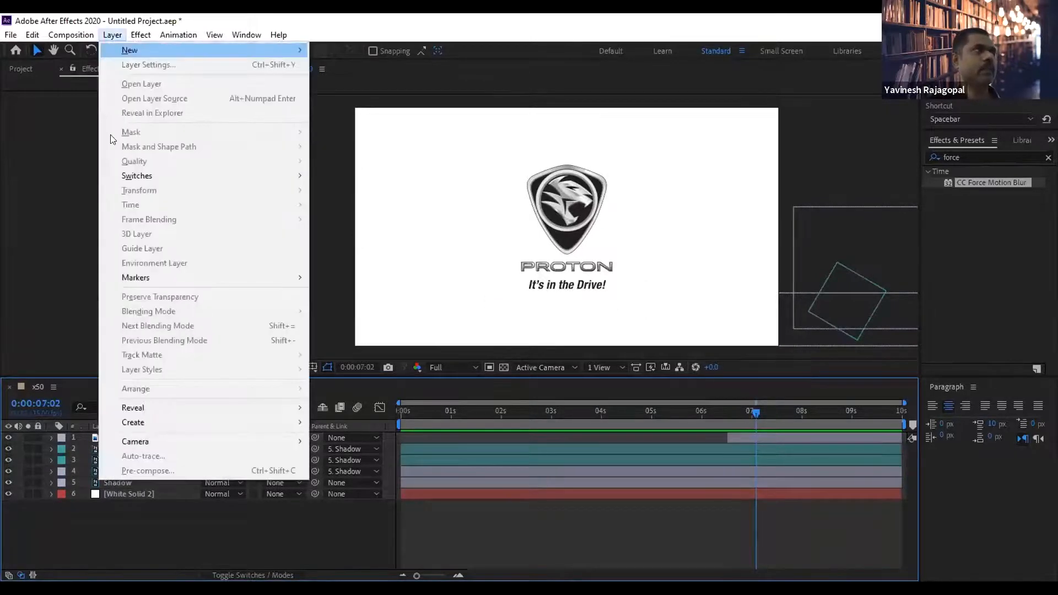
click(173, 35)
mouse_move(112, 35)
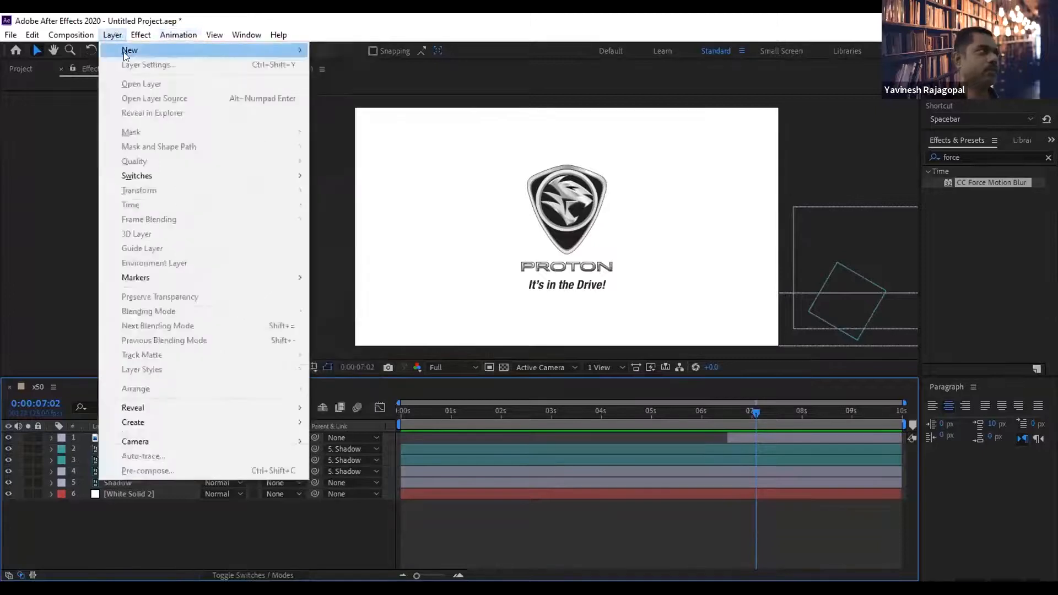
mouse_move(185, 51)
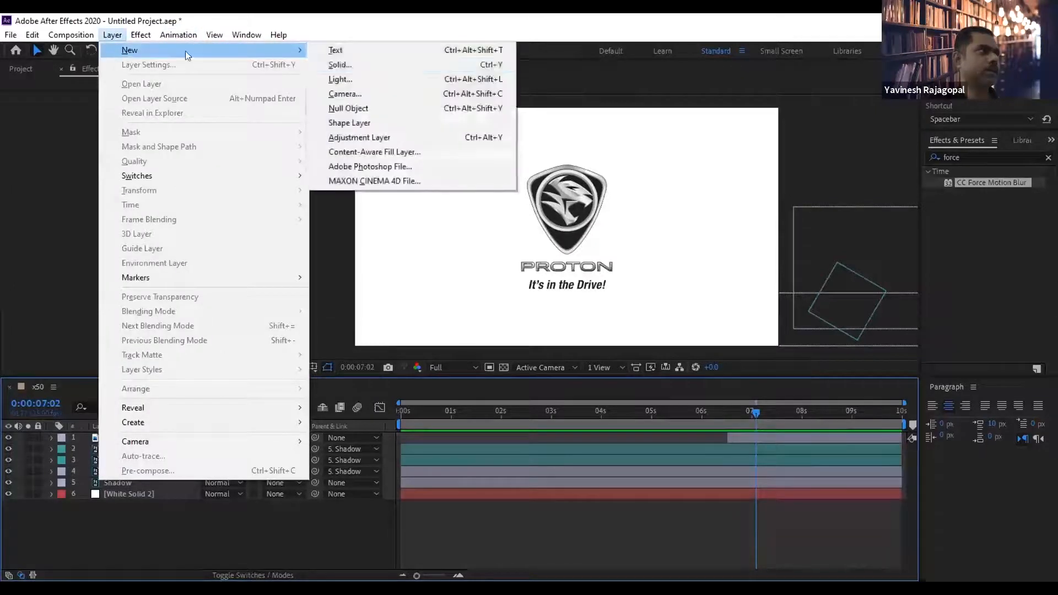
click(355, 140)
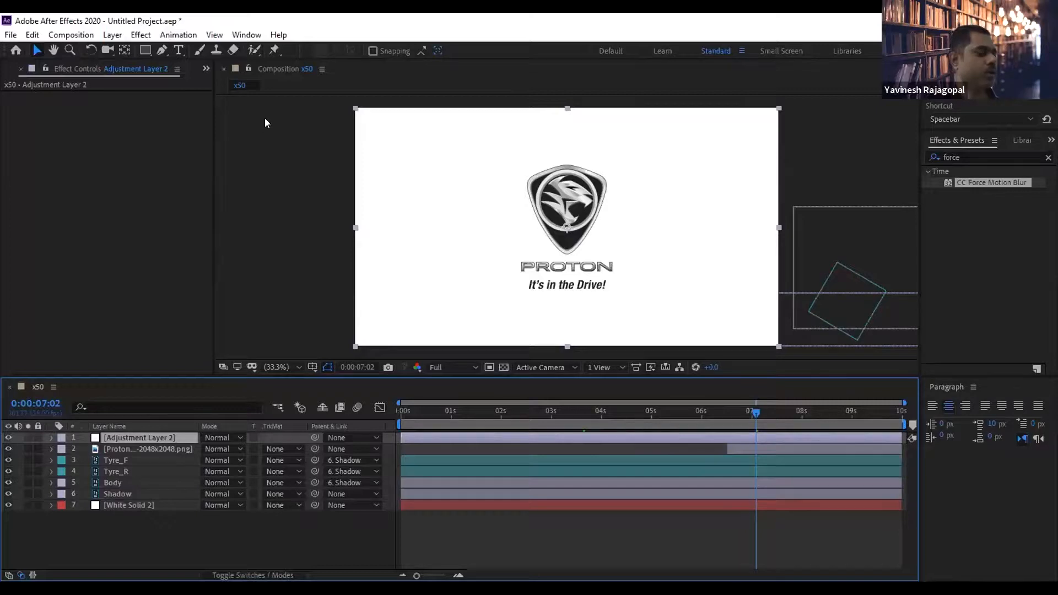
Bring up the Effects & Presets panel with the new adjustment layer still selected.
key(alt+w)
click(123, 202)
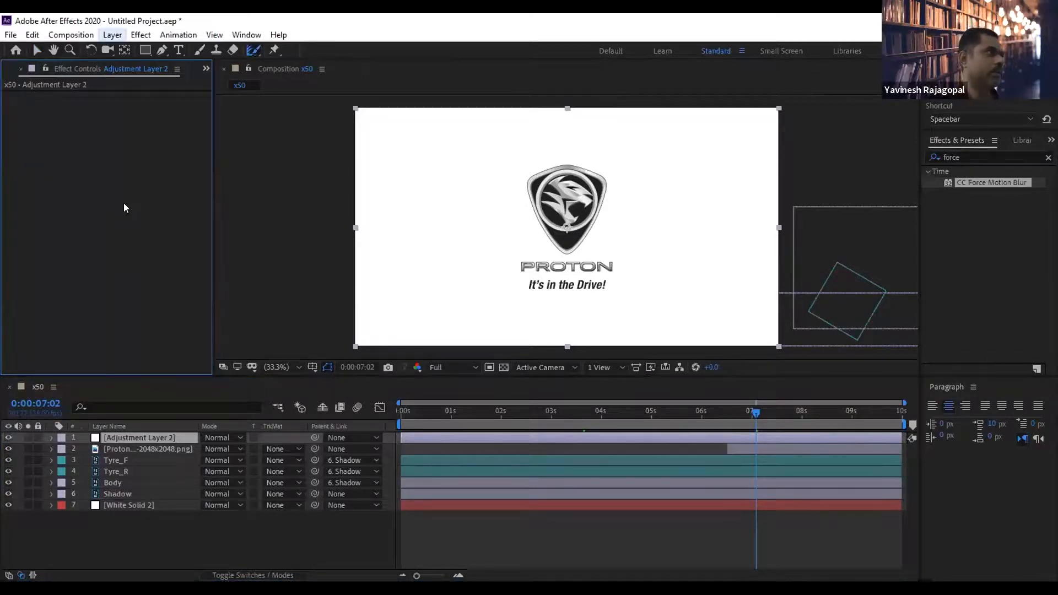
key(alt+l)
key(Right)
key(Right)
key(Right)
key(Right)
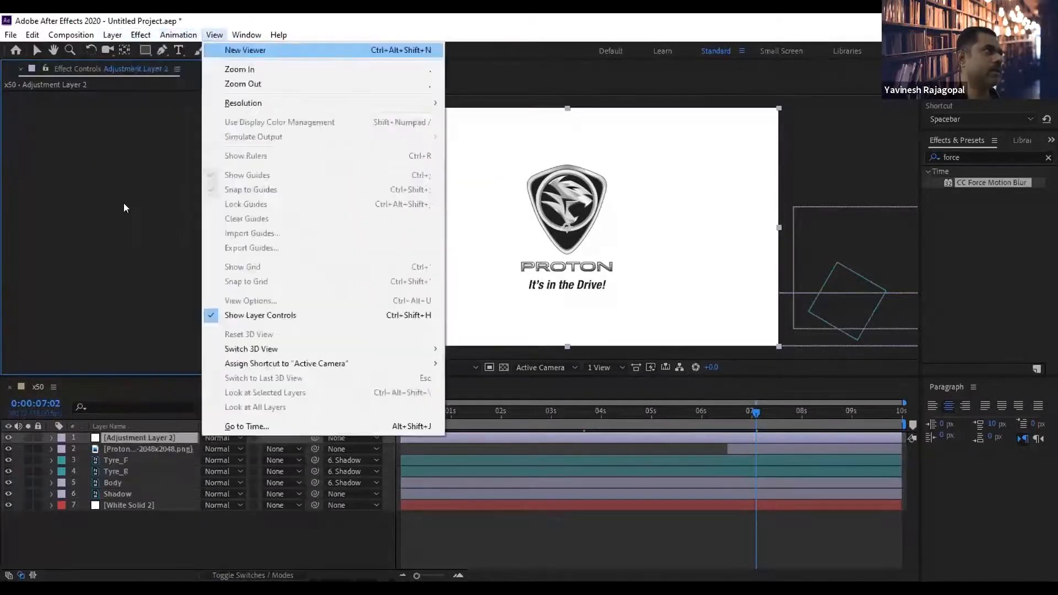
key(Down)
key(Down)
key(Down)
key(Down)
key(Down)
key(Down)
key(Down)
key(Down)
key(Down)
key(Down)
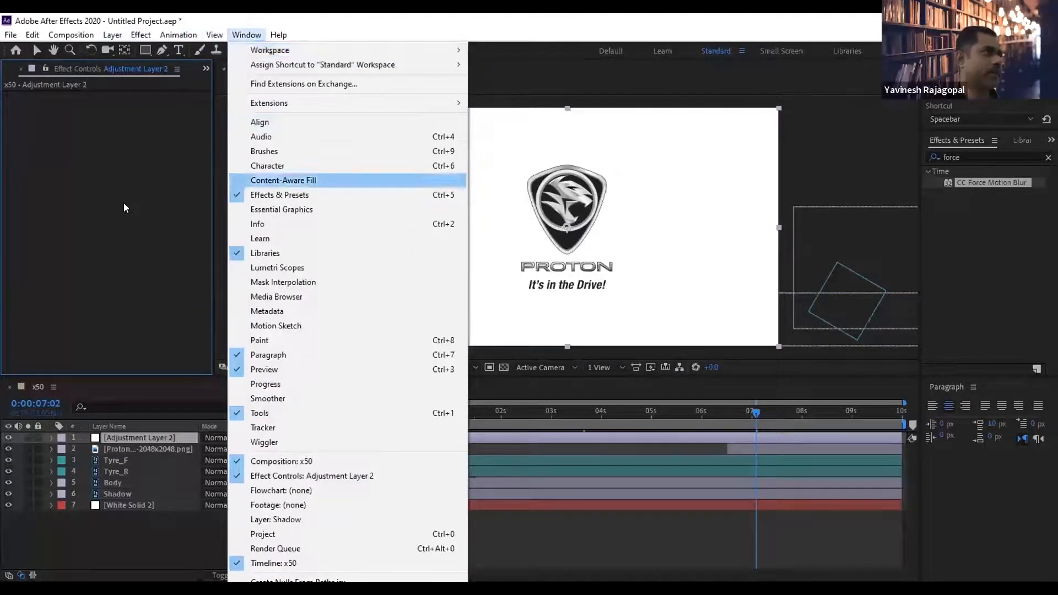
key(Up)
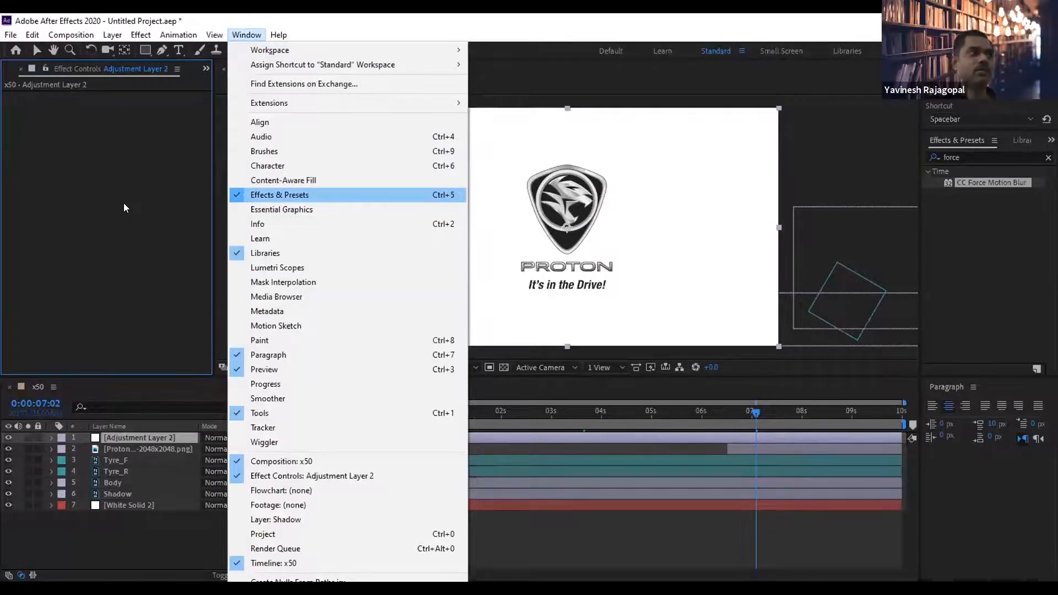
key(Return)
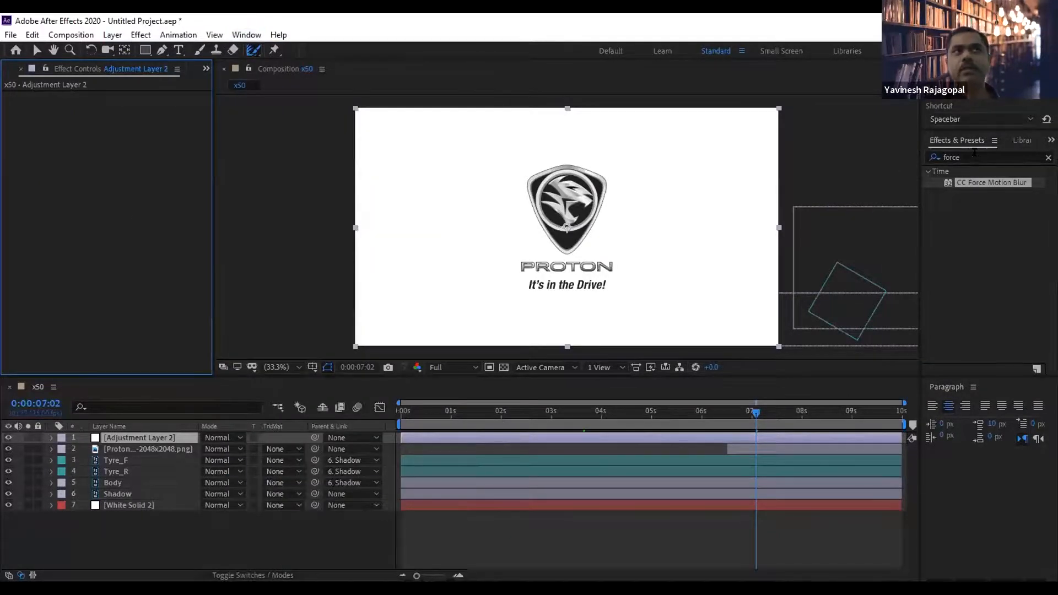
Search the effects for "motion", apply CC Force Motion Blur to the new adjustment layer, and return to the Selection tool.
drag(968, 157, 903, 154)
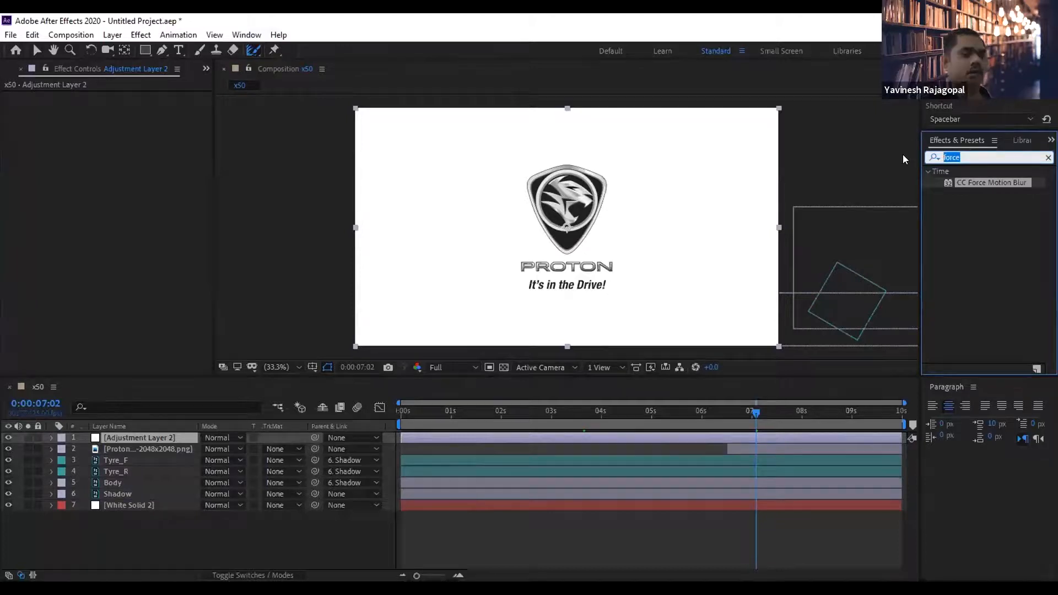
text(motion)
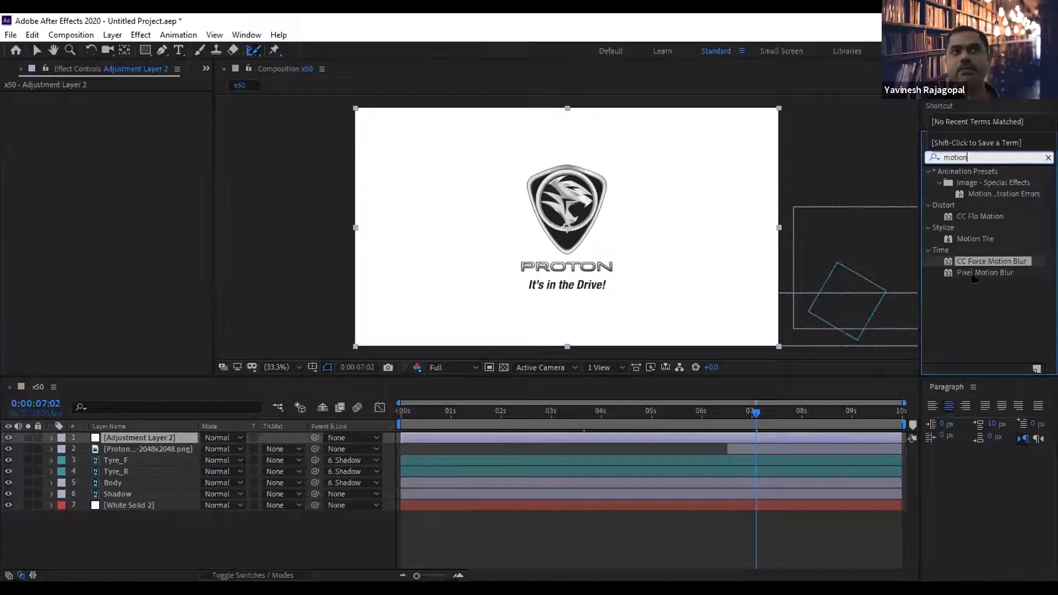
click(998, 260)
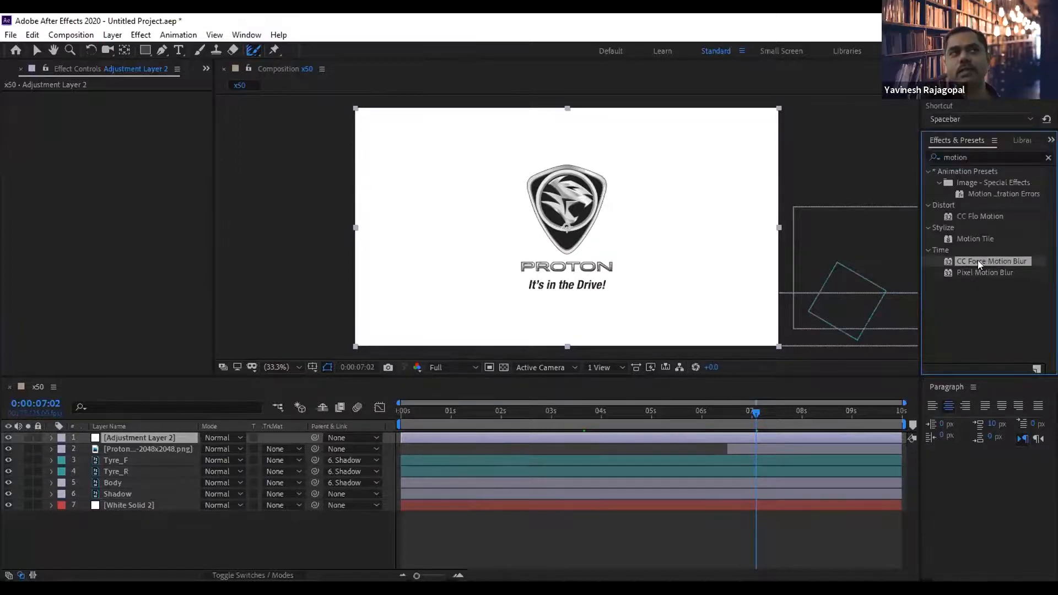
mouse_move(990, 256)
mouse_down()
mouse_move(853, 301)
mouse_move(600, 433)
mouse_up()
key(v)
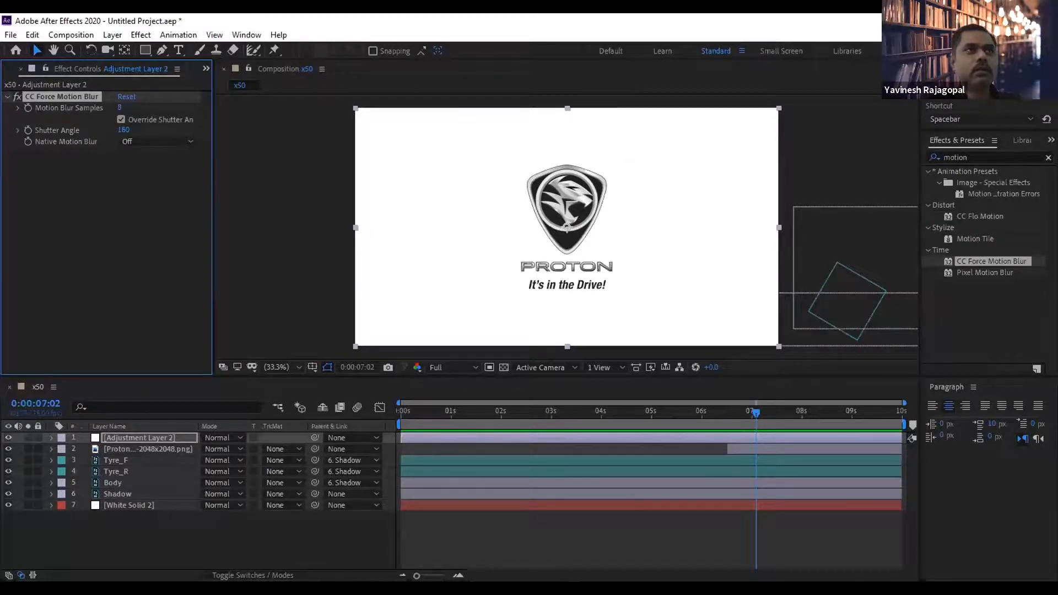
Clear the effects search and look through the full list of effect categories.
click(1048, 157)
scroll(1002, 250, down, 3)
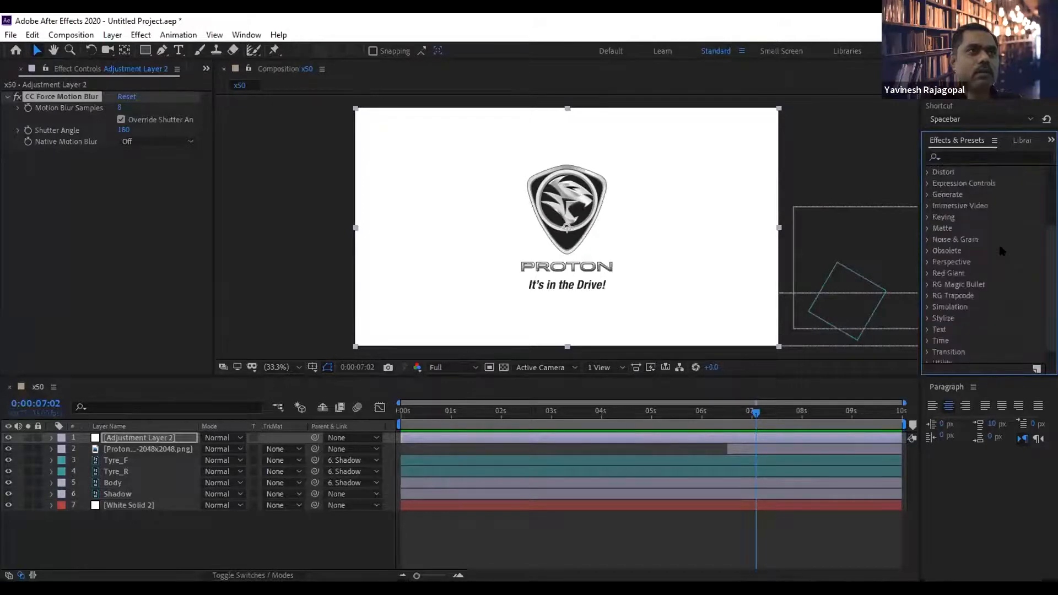
scroll(1001, 251, up, 3)
scroll(1001, 251, down, 3)
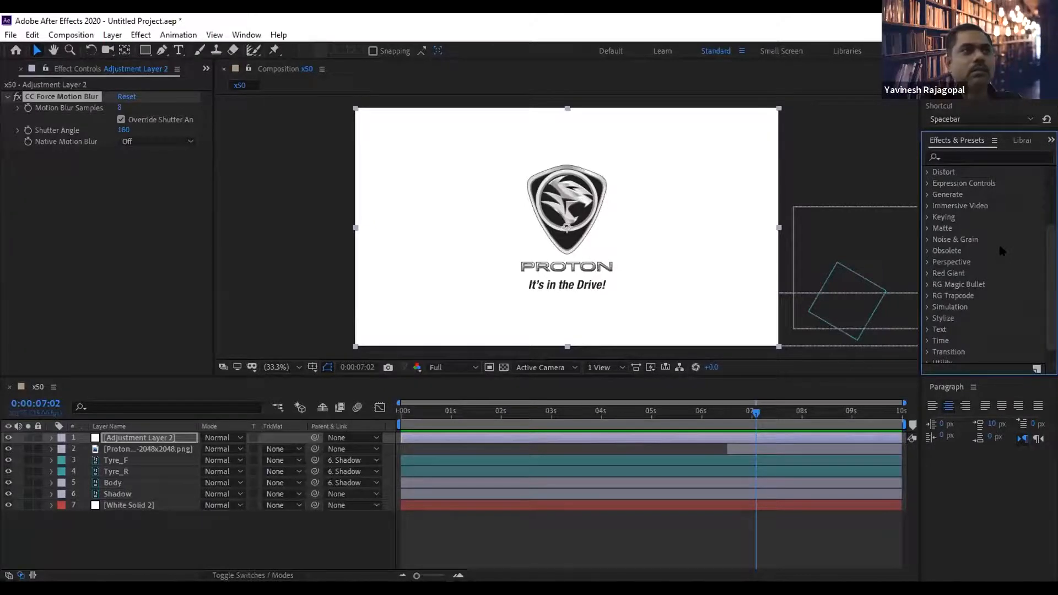
scroll(1001, 248, up, 2)
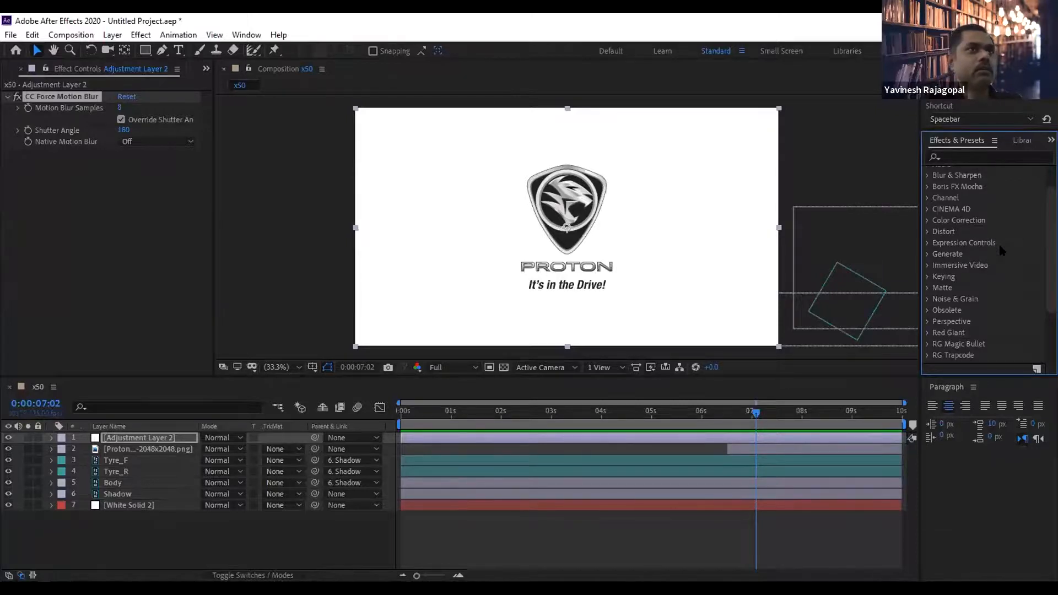
scroll(1000, 247, down, 3)
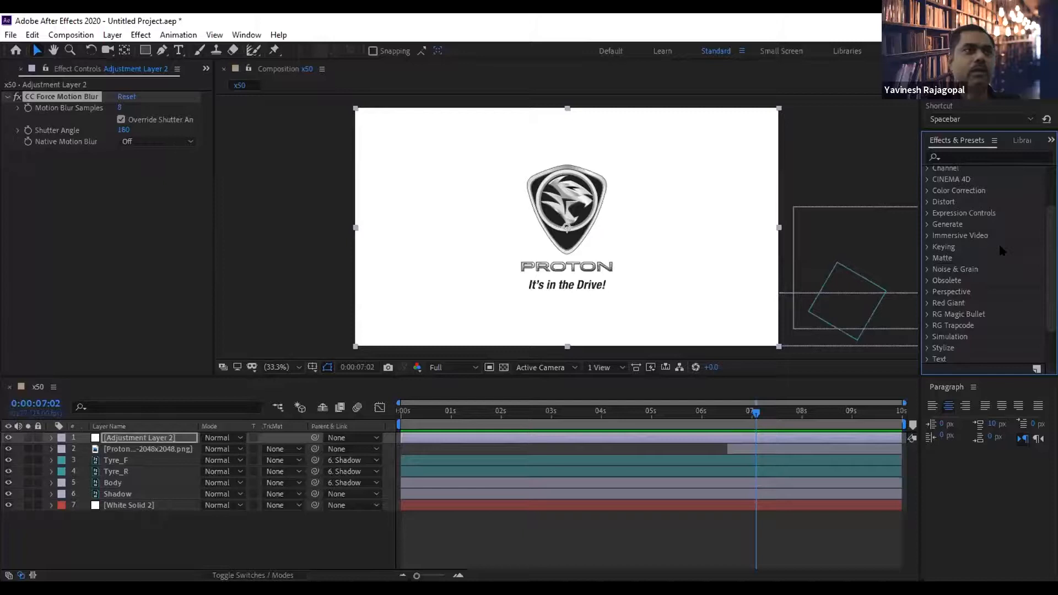
scroll(958, 313, down, 2)
scroll(958, 313, down, 1)
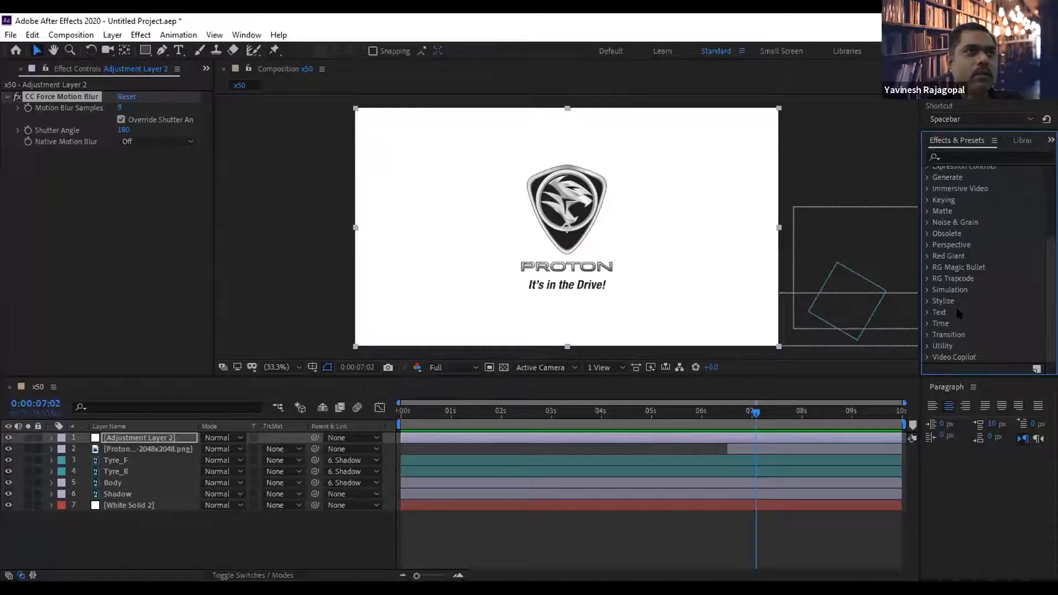
scroll(955, 305, up, 4)
click(956, 157)
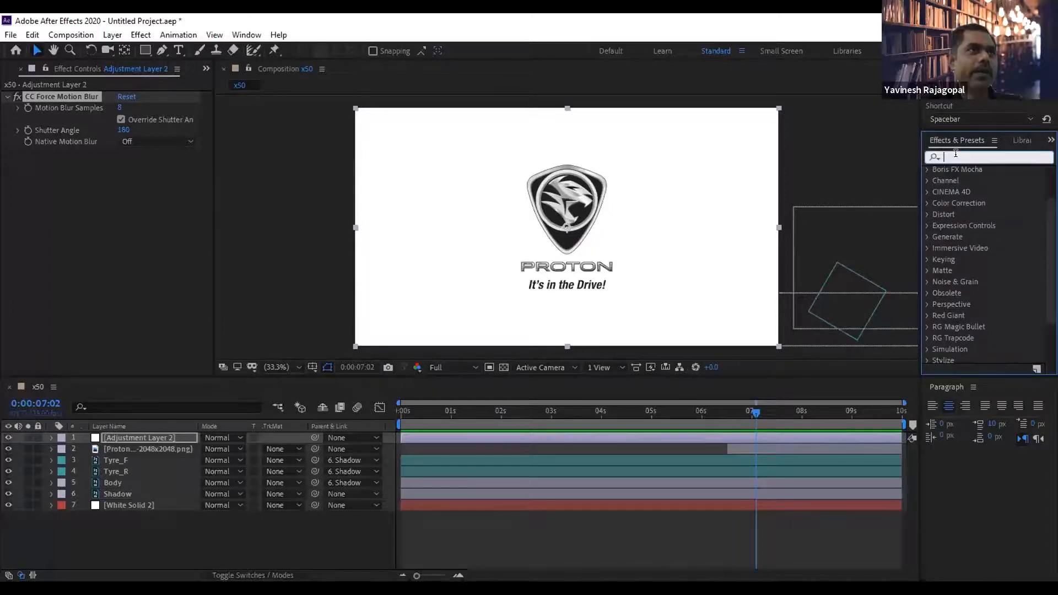
Search the effects for "forc" to locate CC Force Motion Blur, and clear the search.
text(f)
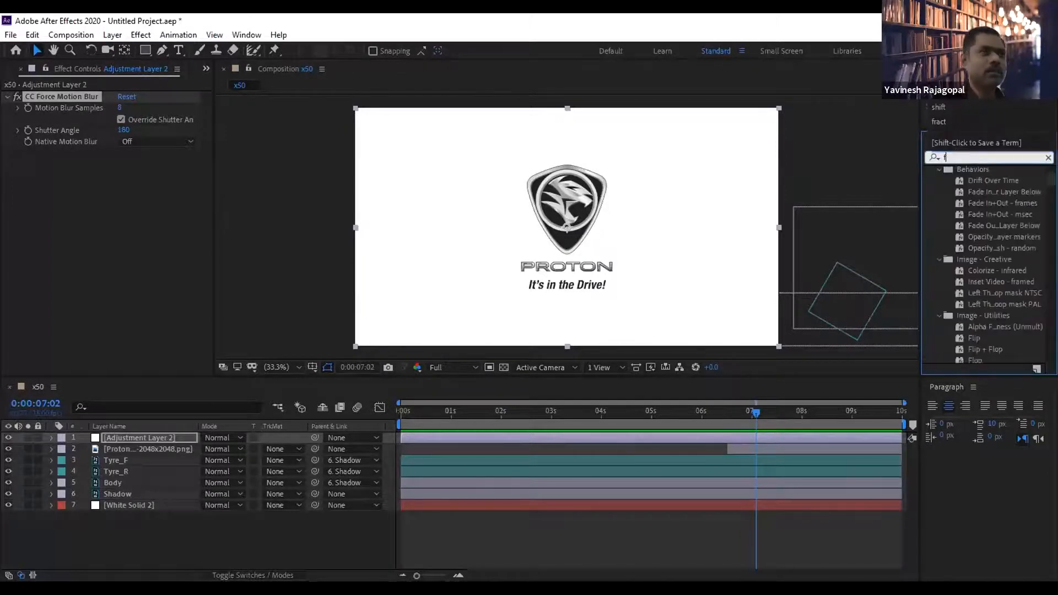
text(orc)
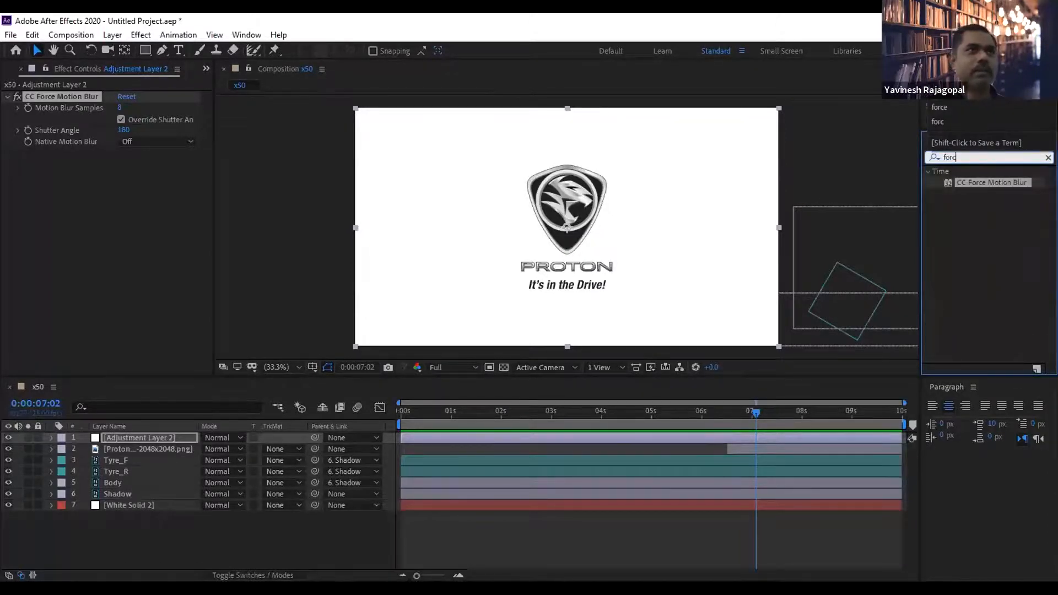
key(BackSpace)
key(BackSpace)
key(BackSpace)
key(BackSpace)
Expand the Time effects category to view its effects and highlight CC Wide Time.
scroll(955, 303, down, 5)
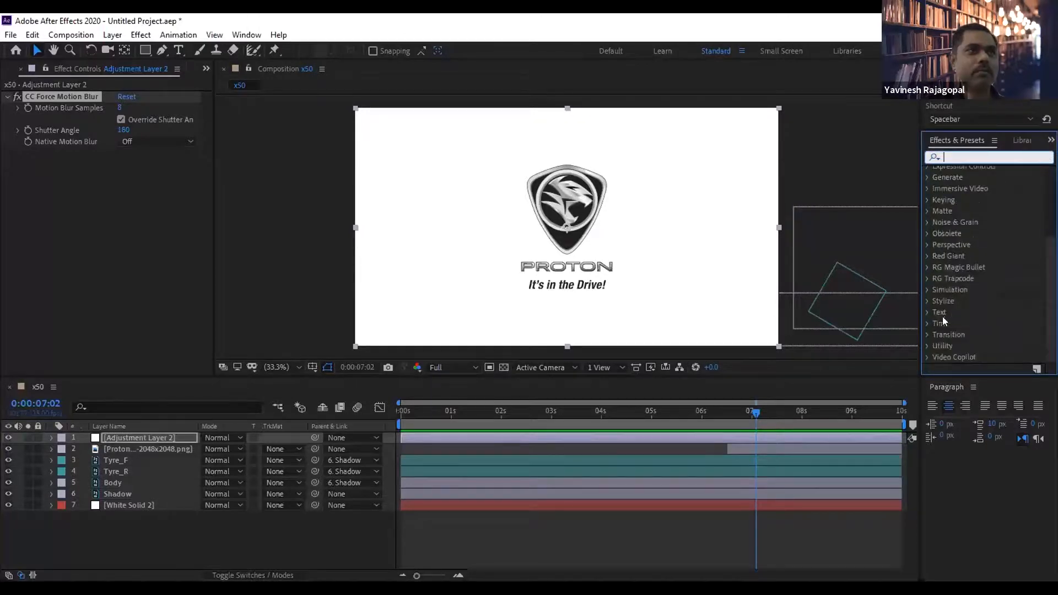
click(926, 323)
scroll(1004, 289, down, 3)
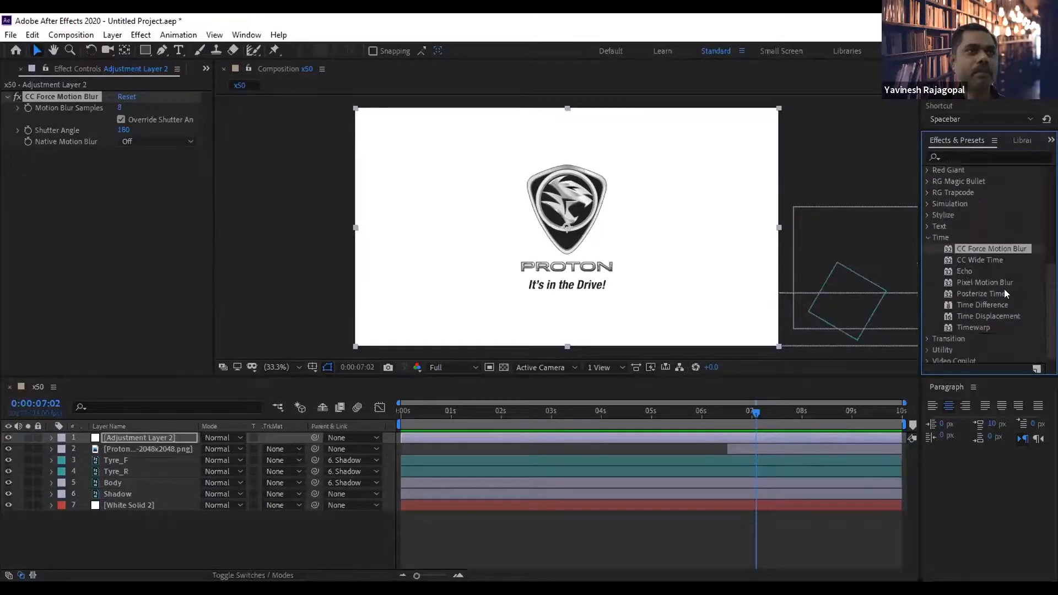
click(968, 260)
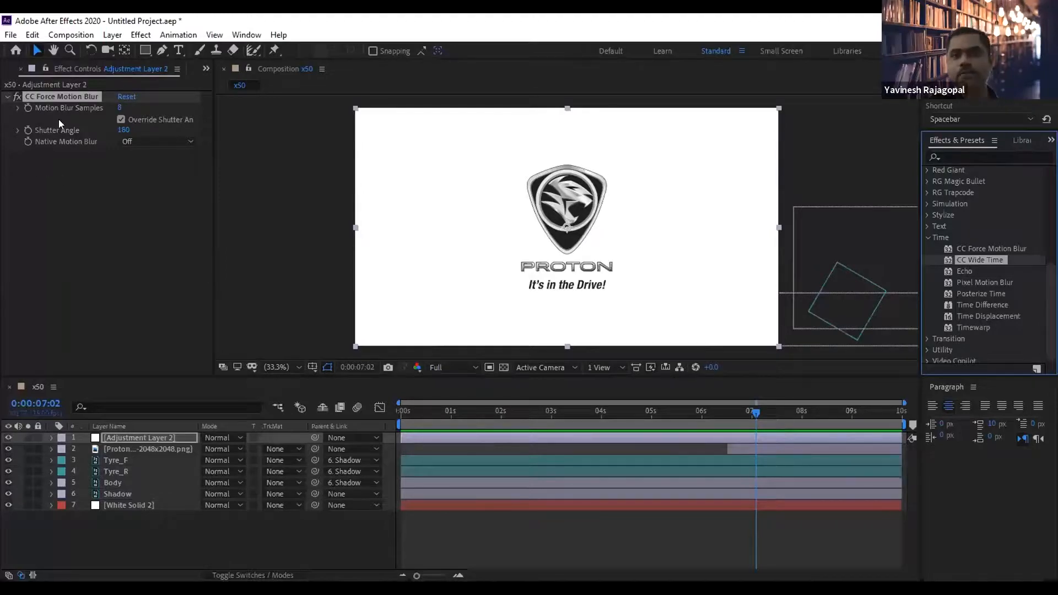
Go to 0:00:00:03 and examine the blurred front wheel and bumper of the car at 100%.
drag(752, 411, 404, 418)
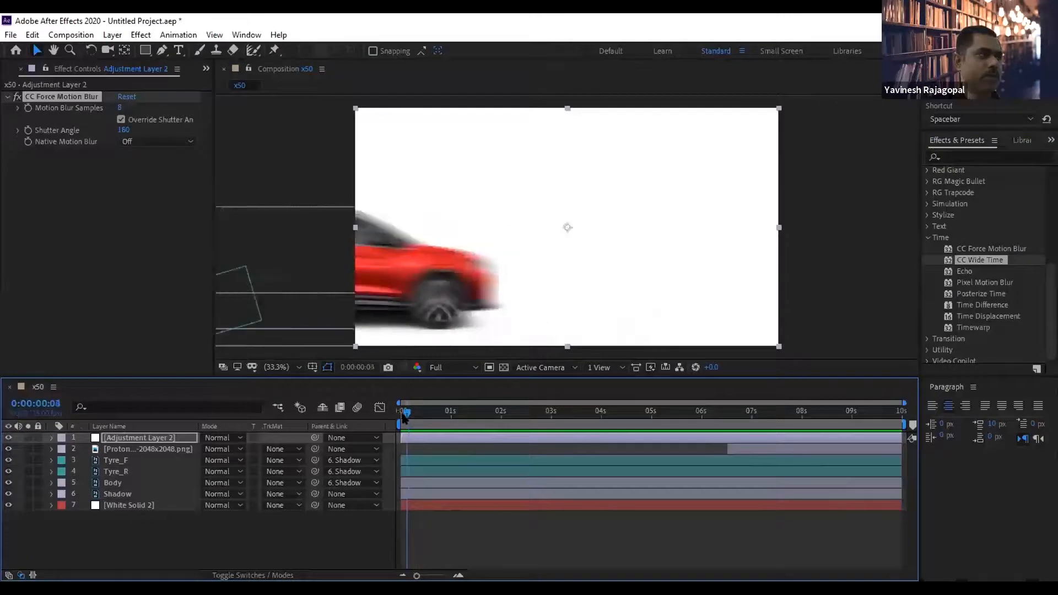
scroll(461, 269, up, 2)
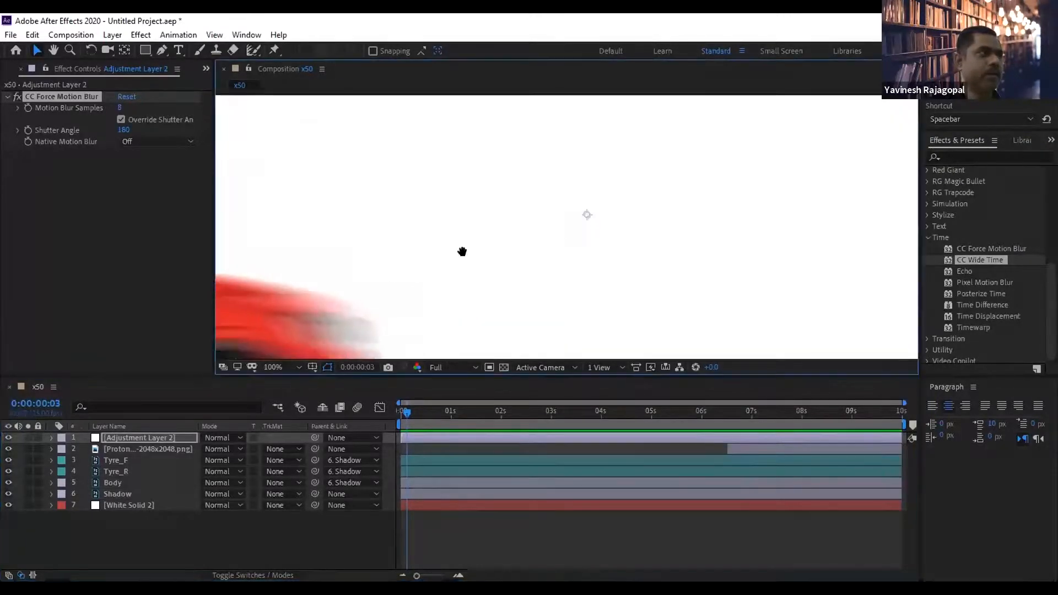
scroll(461, 250, up, 2)
drag(736, 151, 774, 139)
drag(727, 283, 692, 253)
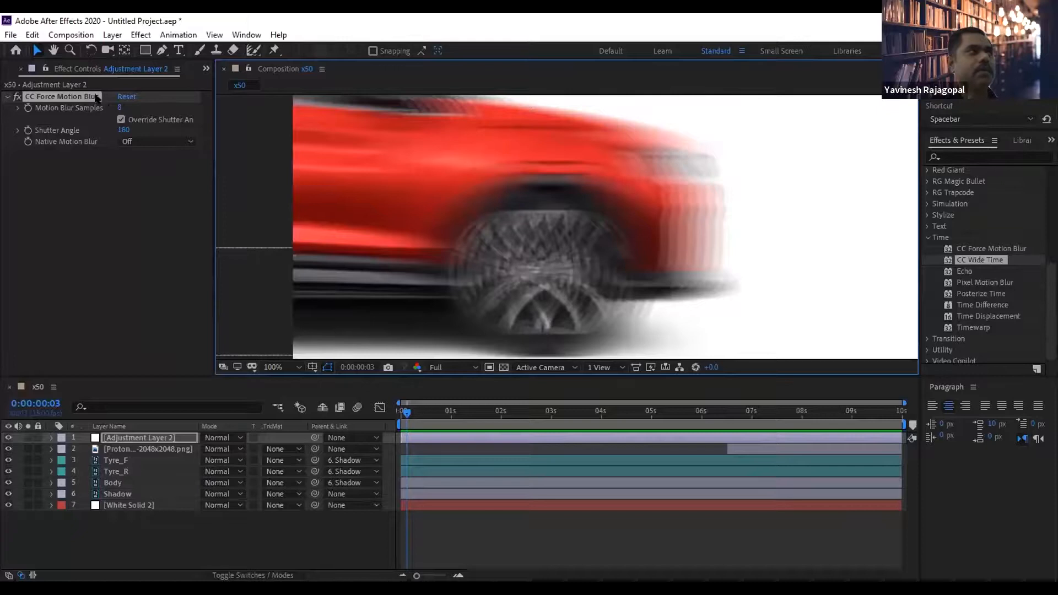
Try 16 and 32 Motion Blur Samples in CC Force Motion Blur, and return the setting to 8.
click(119, 107)
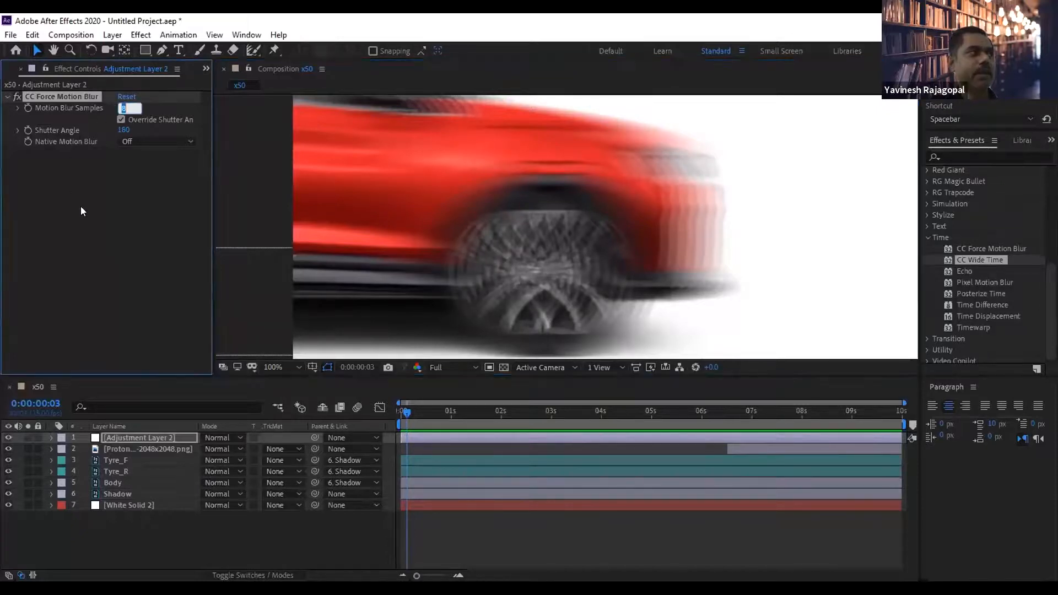
text(6)
key(Return)
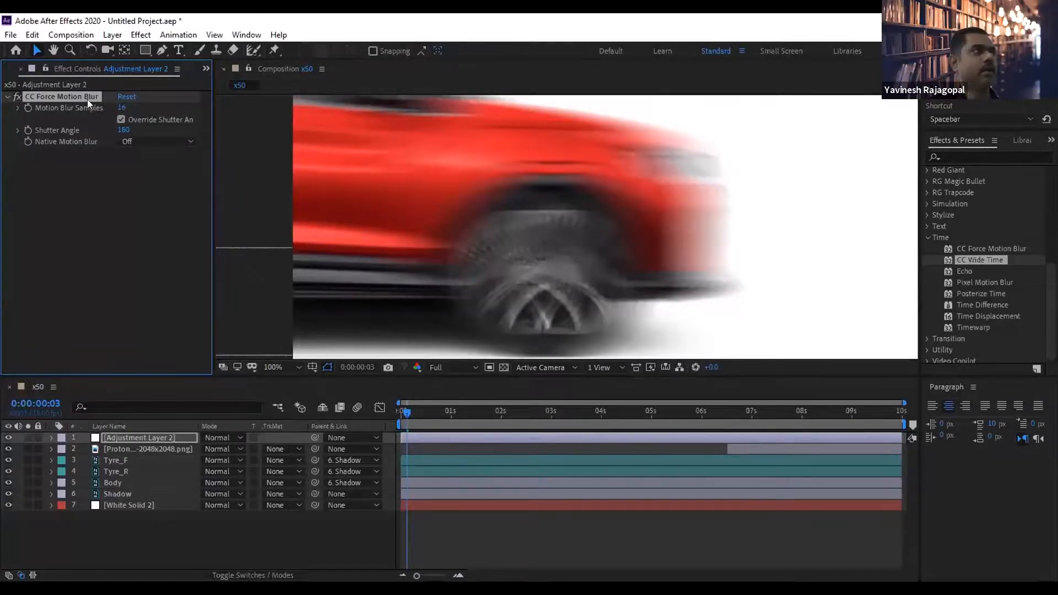
click(121, 108)
text(32)
key(Return)
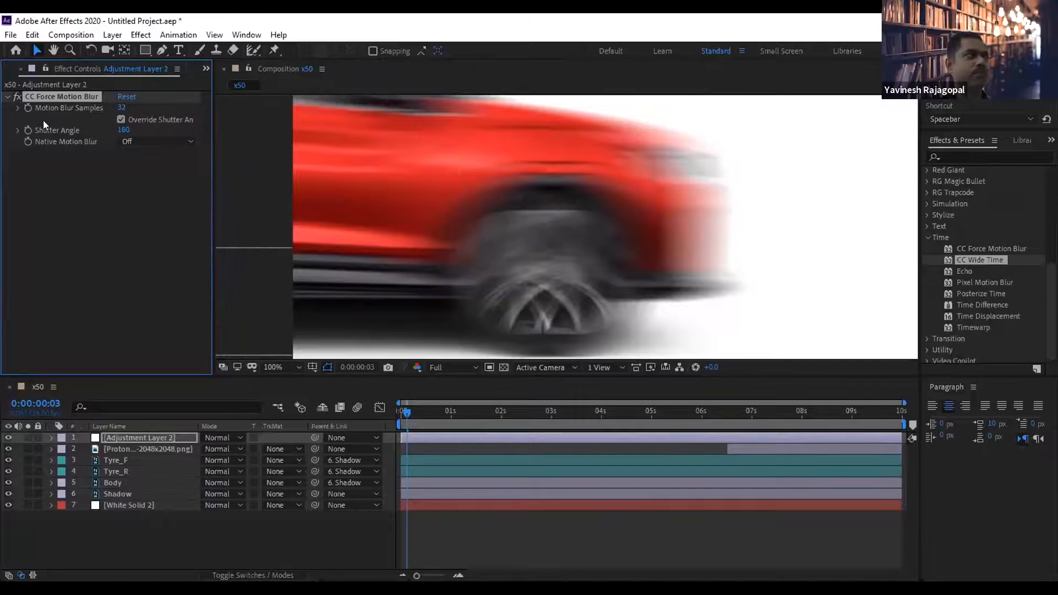
click(121, 108)
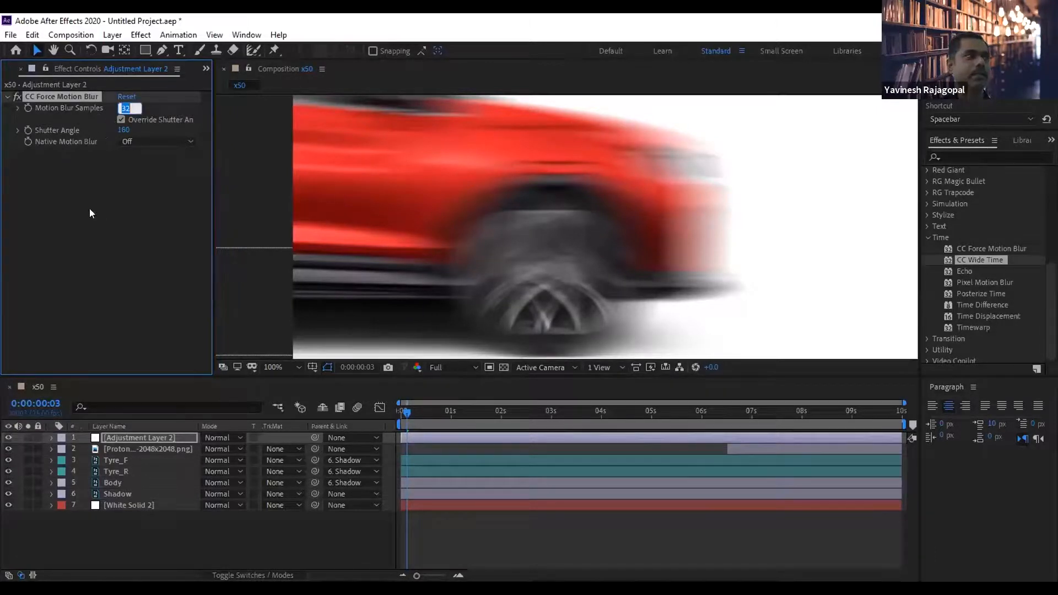
text(8)
key(Return)
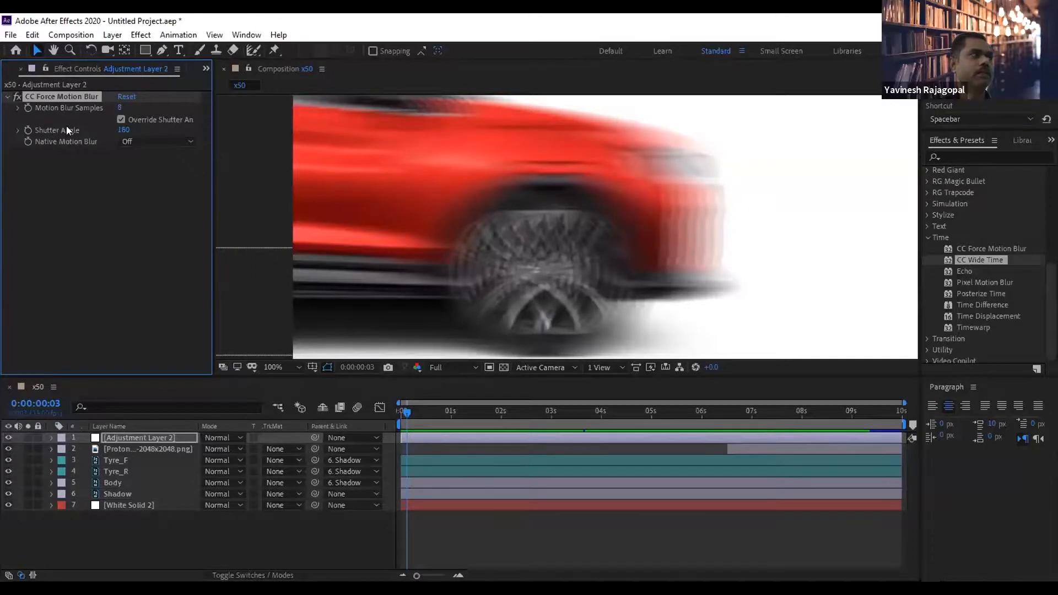
Set the CC Force Motion Blur Shutter Angle to 360 and Motion Blur Samples to 32.
click(124, 130)
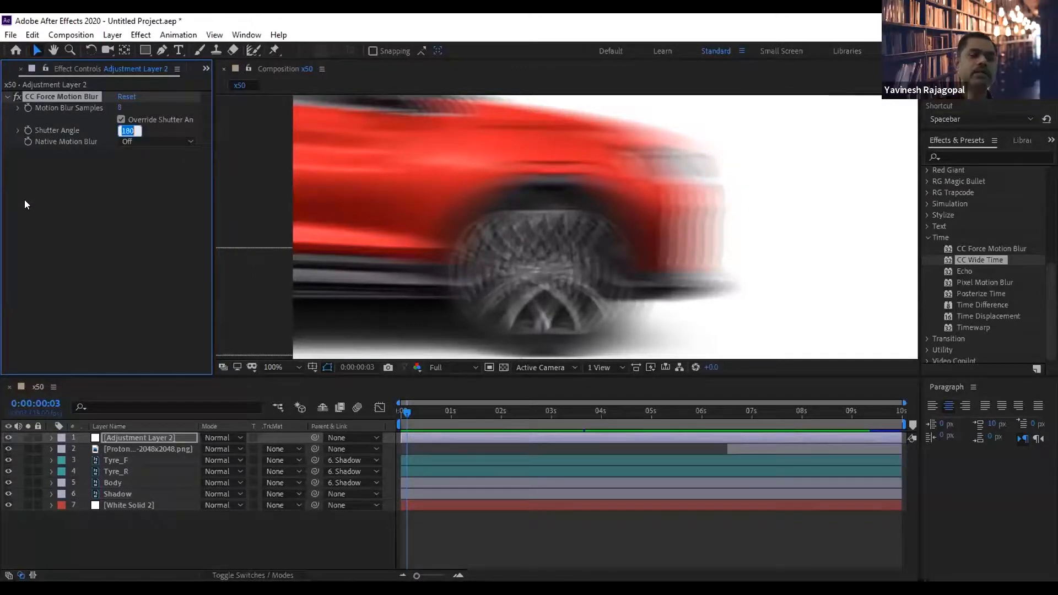
text(360)
key(Return)
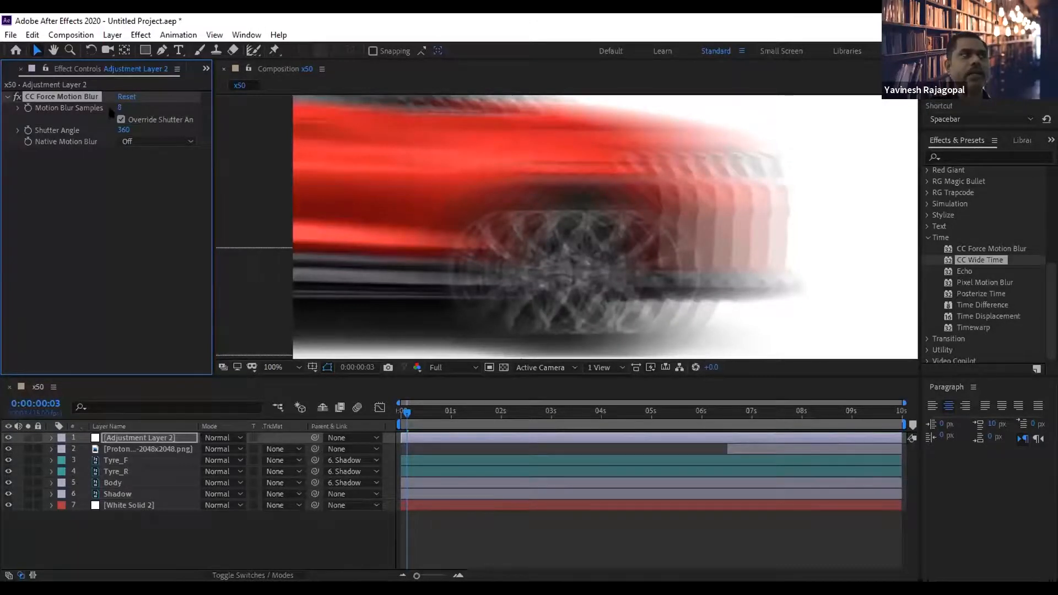
text(32)
key(Return)
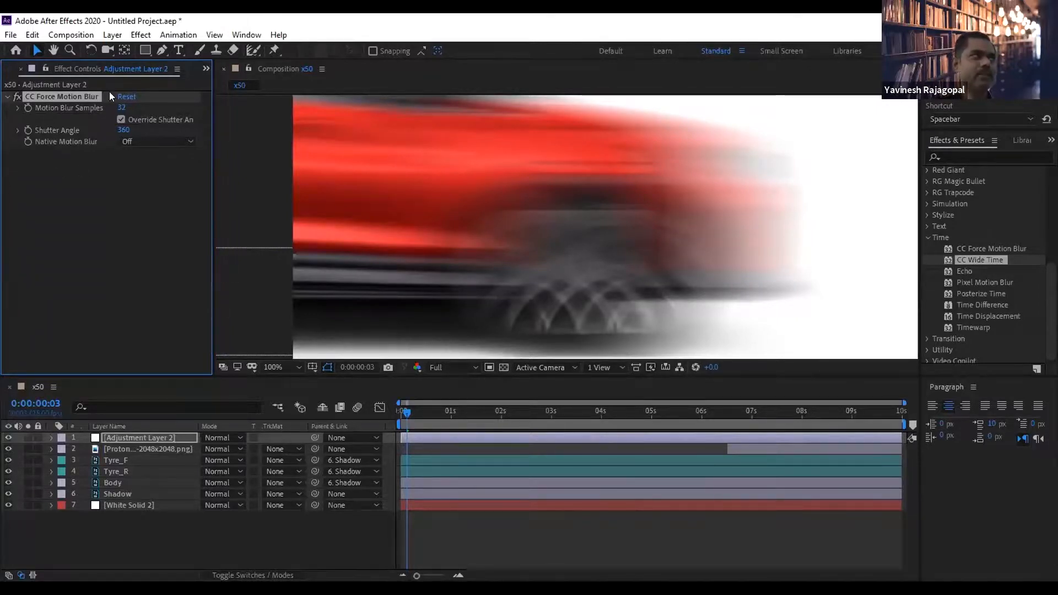
Check the Proton logo and Tyre_F layers for applied effects, and reselect the adjustment layer.
click(109, 533)
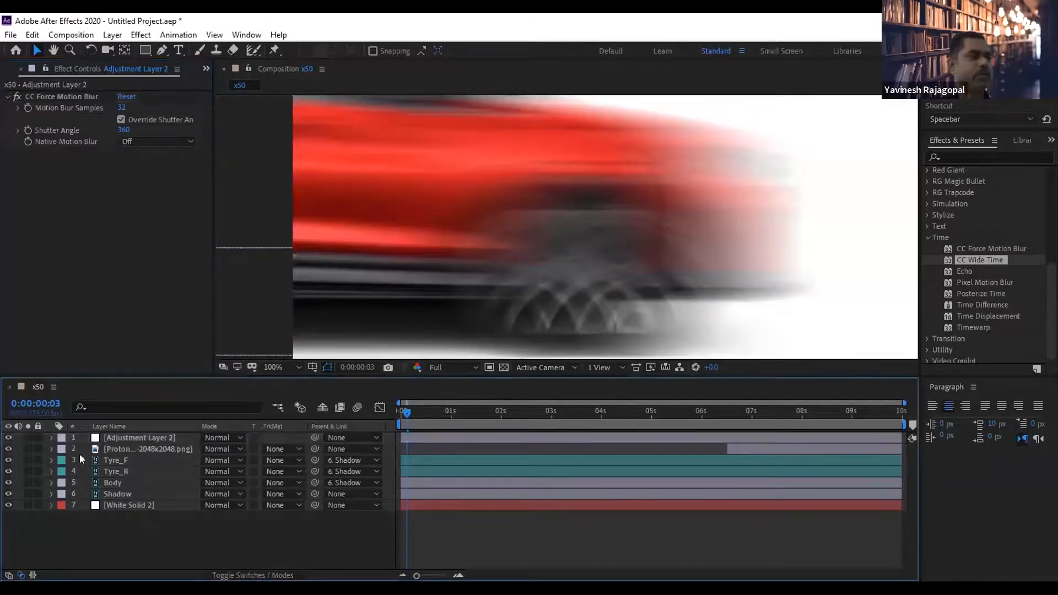
click(113, 449)
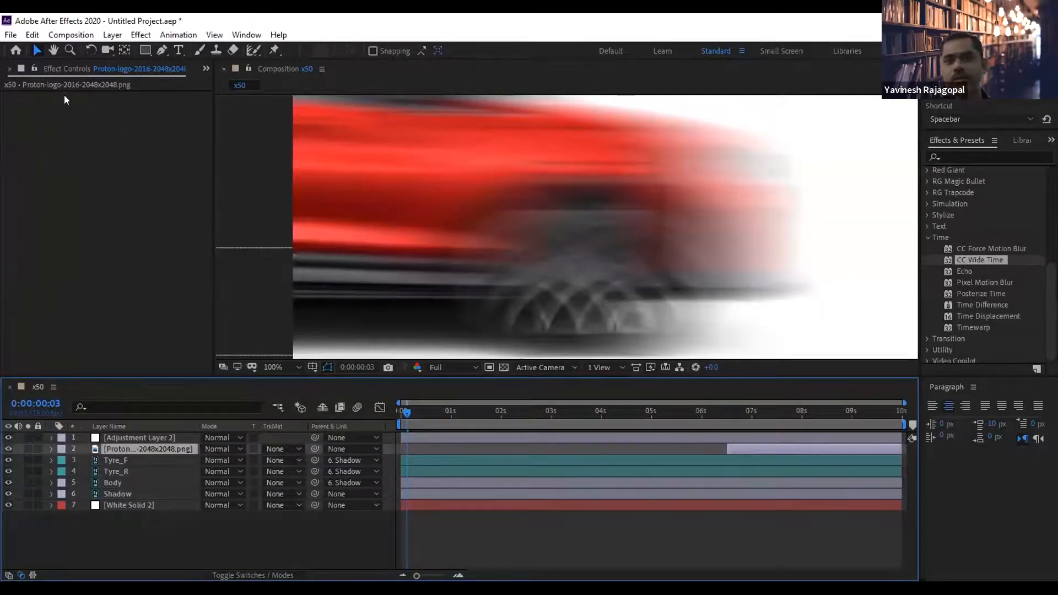
click(110, 458)
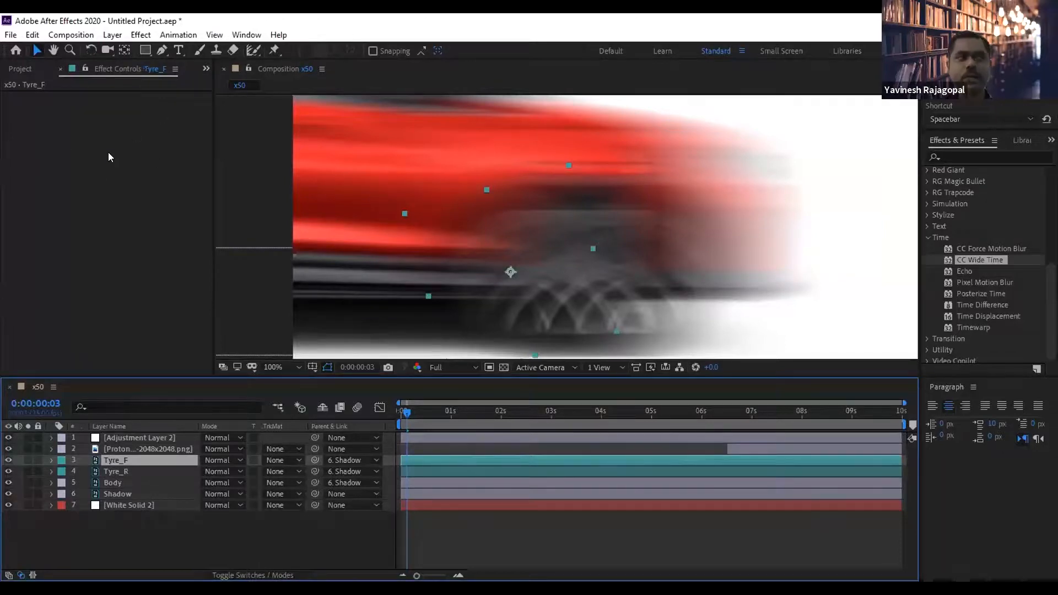
click(145, 437)
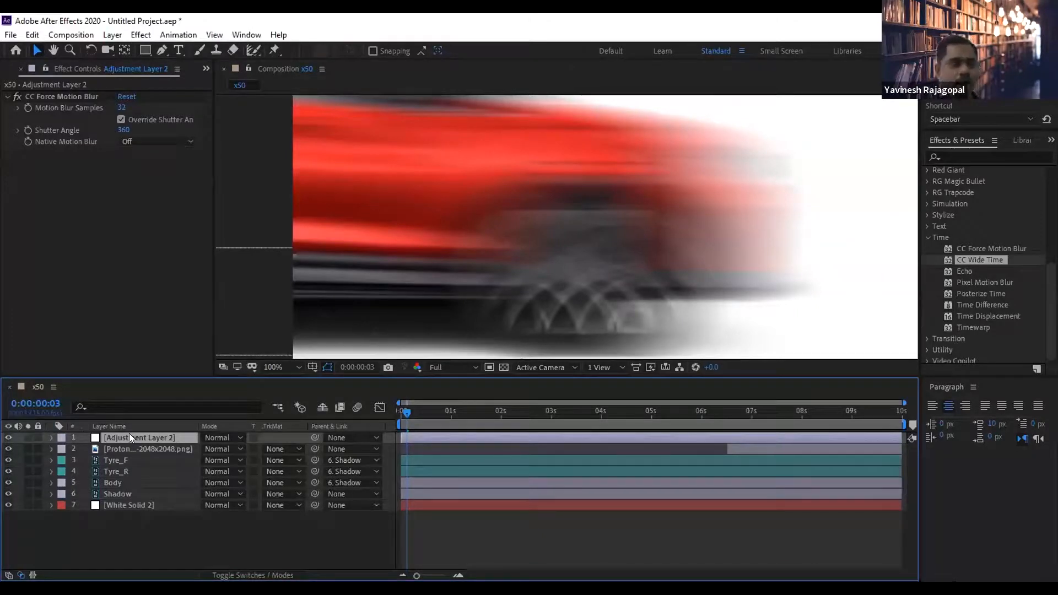
Go to 0:00:06:20 and examine the motion blur on the rotating Proton logo at 100%.
key(comma)
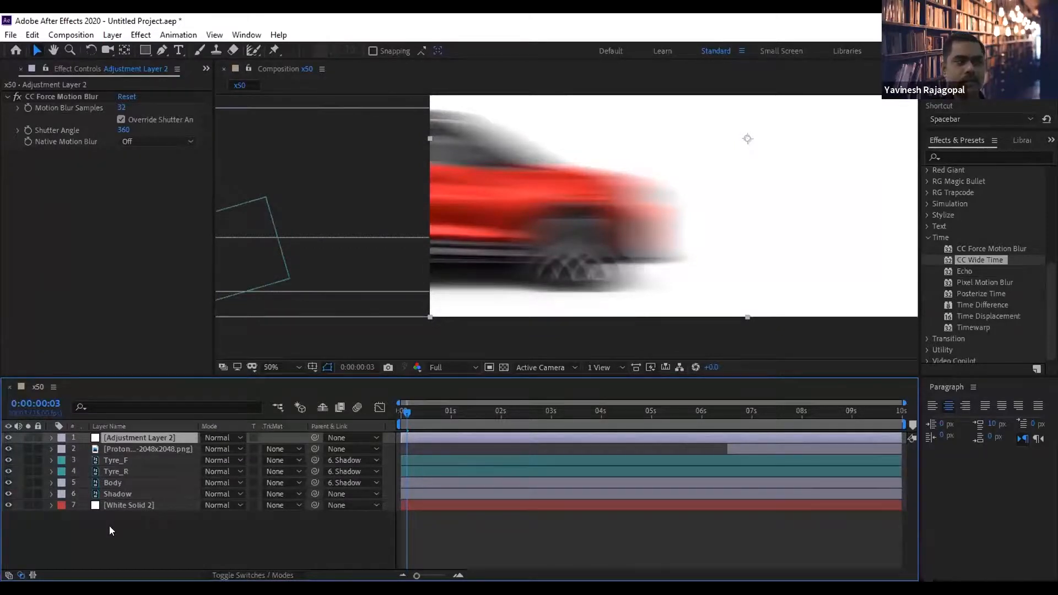
drag(719, 409, 734, 411)
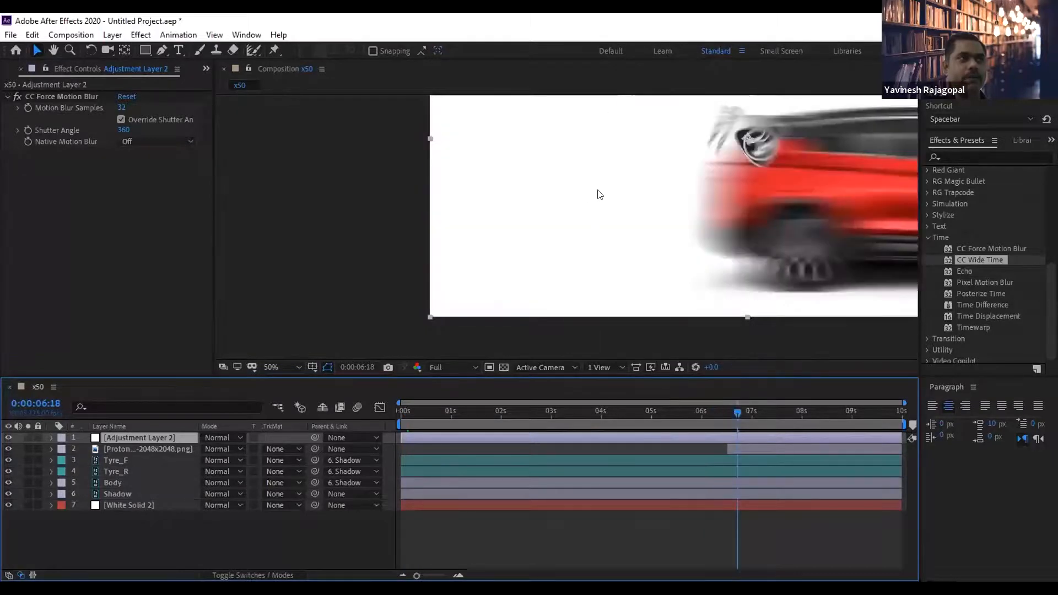
key(Page_Down)
key(Page_Down)
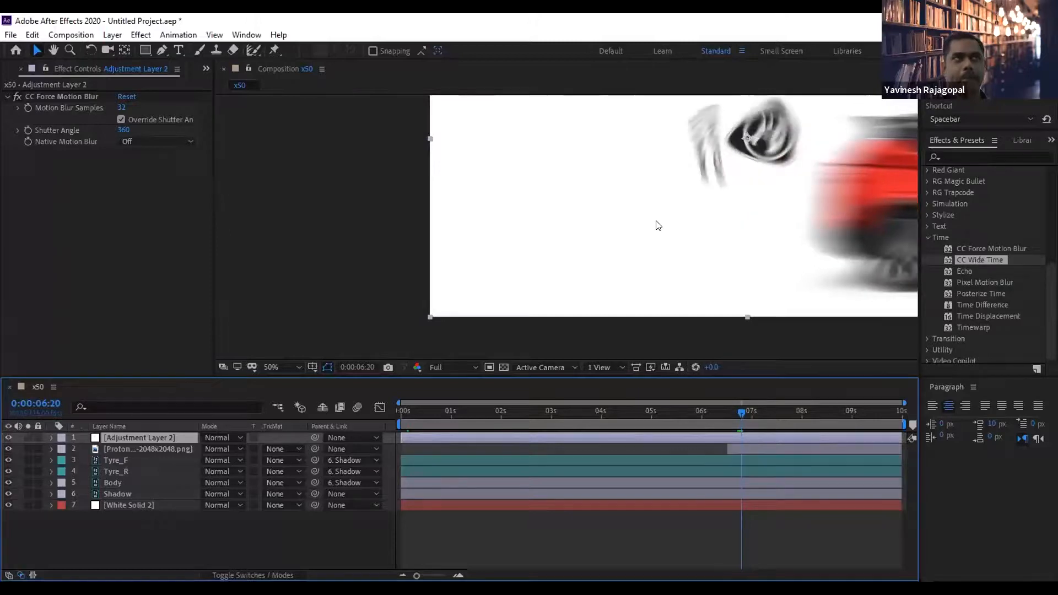
click(280, 364)
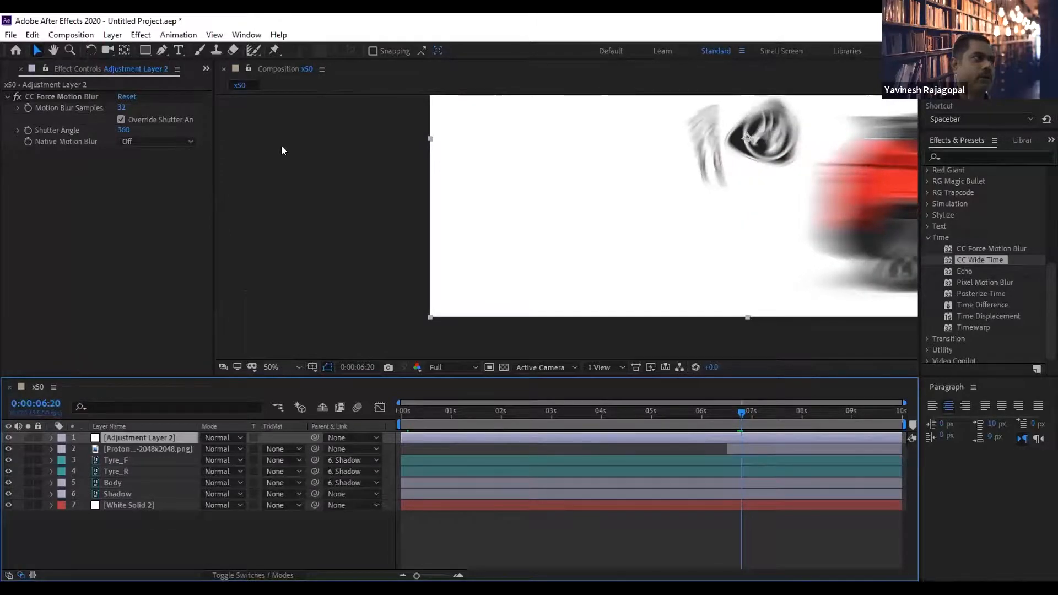
click(282, 134)
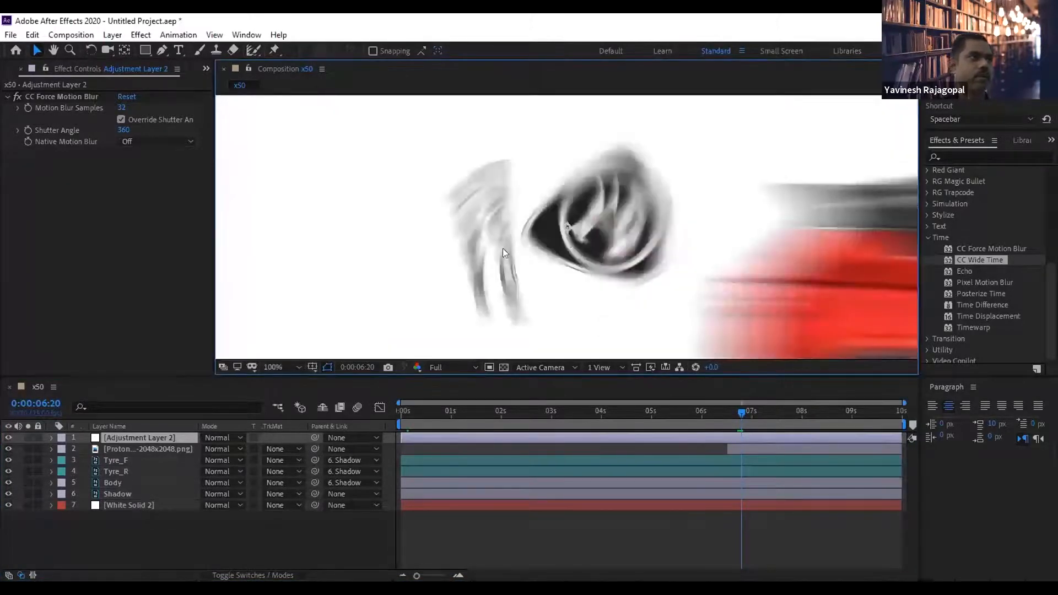
Try the adjustment layer directly below the Proton logo layer, and return it to the top of the layer stack.
click(112, 447)
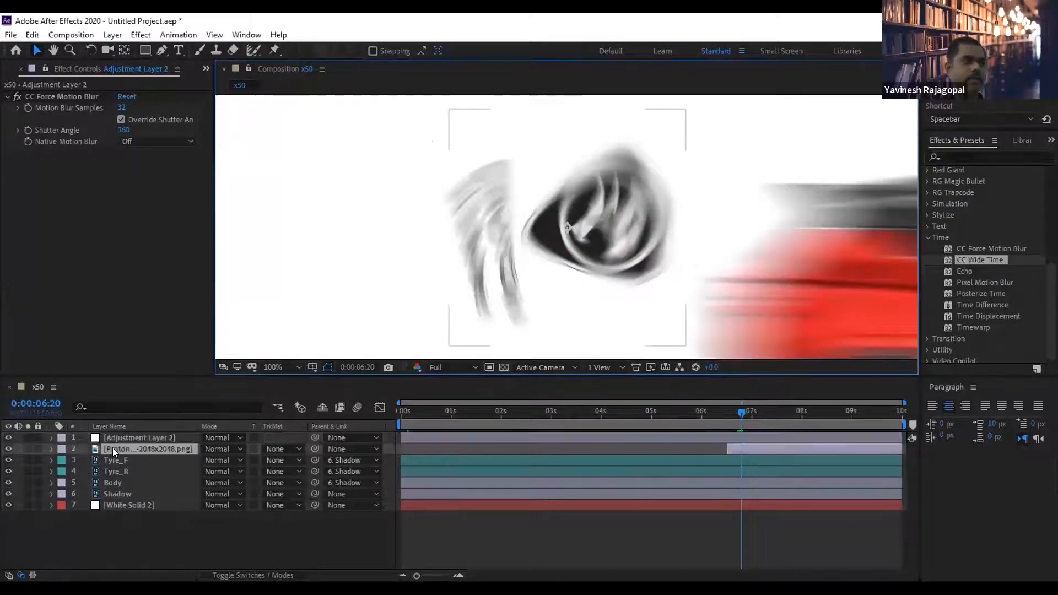
click(118, 439)
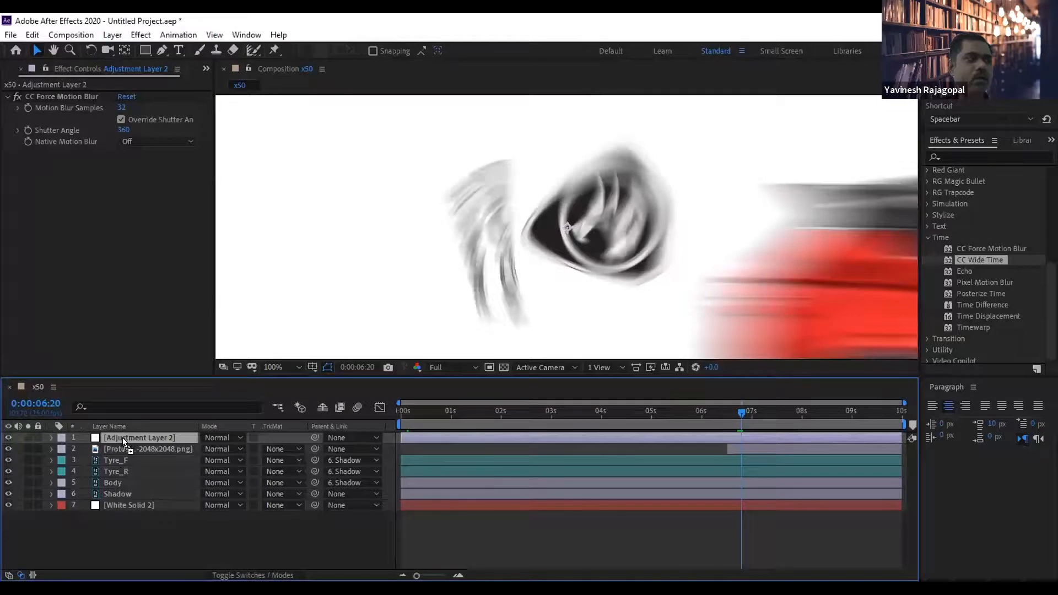
drag(129, 450, 129, 451)
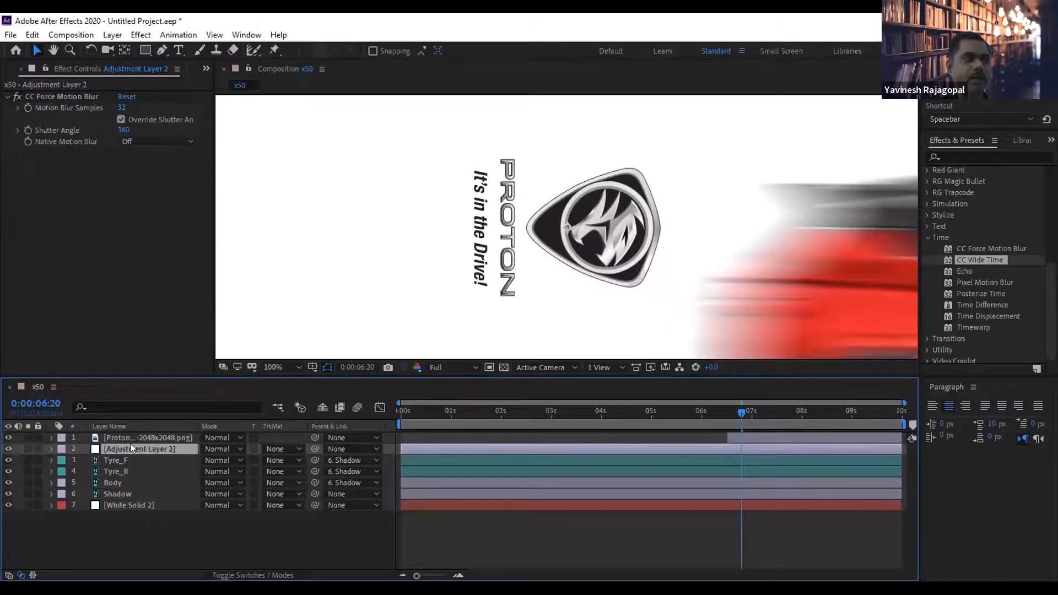
drag(130, 433, 130, 433)
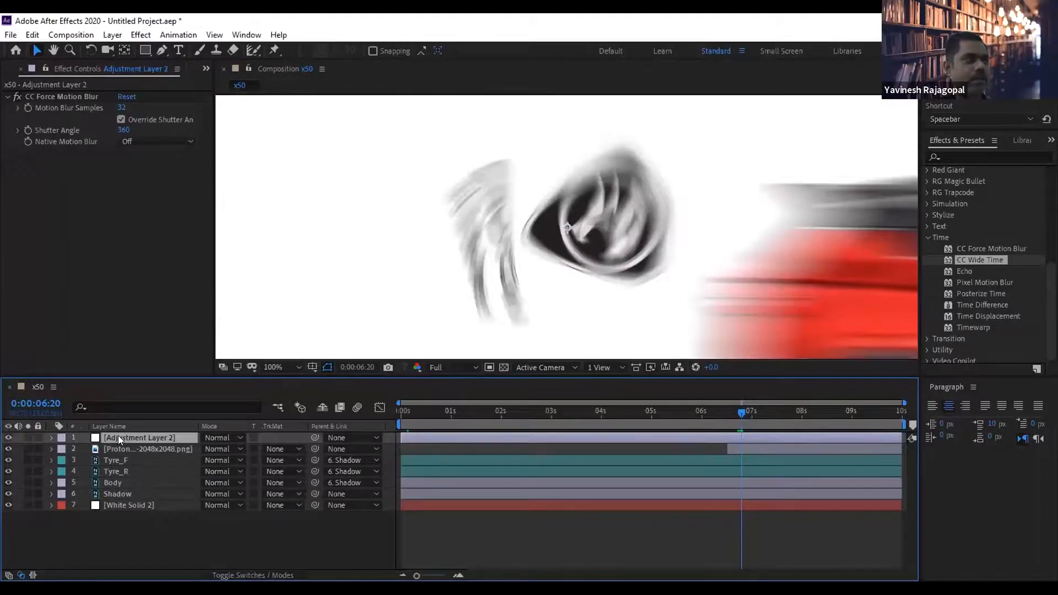
Try the adjustment layer below and then above the Body layer, and move it back above all other layers.
drag(118, 440, 123, 487)
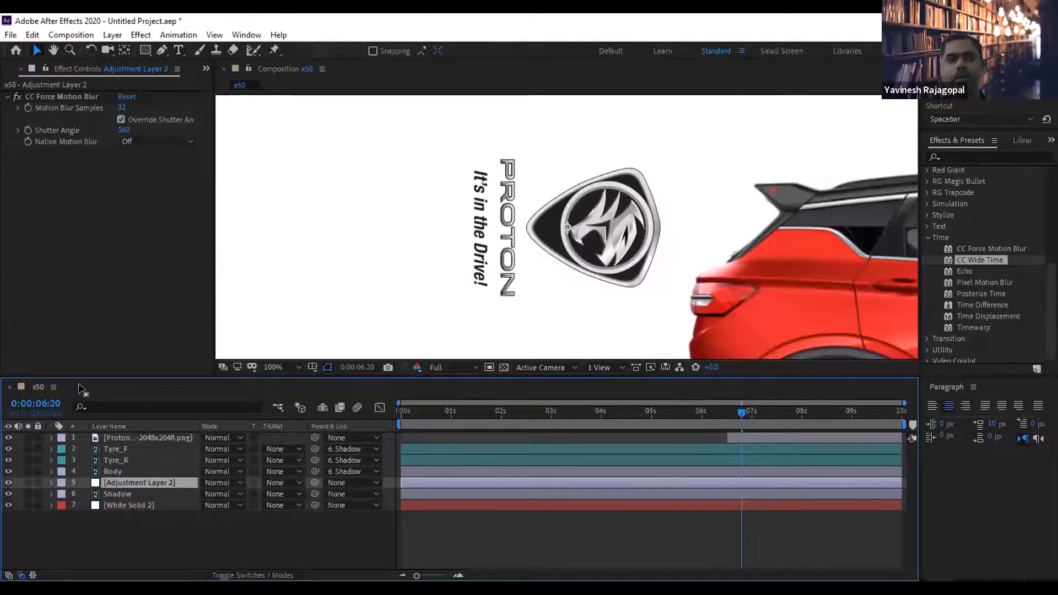
drag(117, 478, 117, 468)
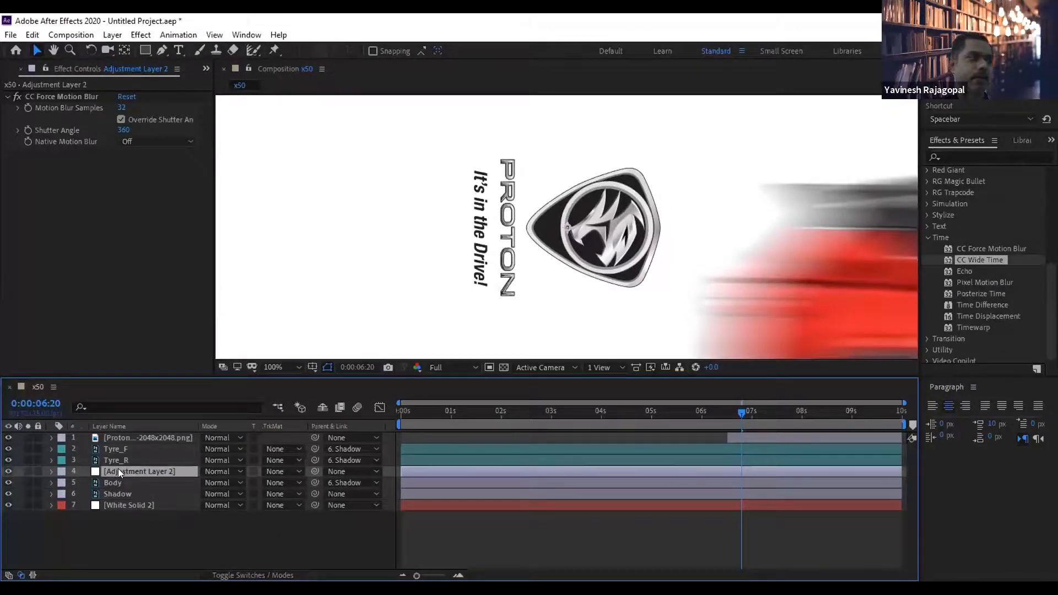
drag(118, 464, 119, 431)
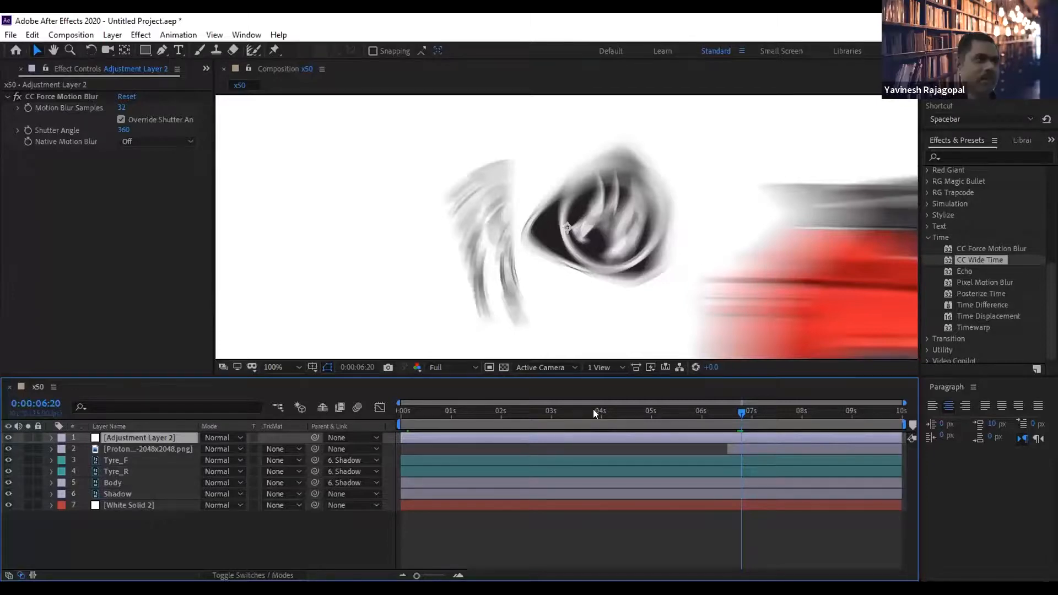
Fit the whole composition in the viewer, deselect all layers, and collapse the CC Force Motion Blur settings.
click(278, 366)
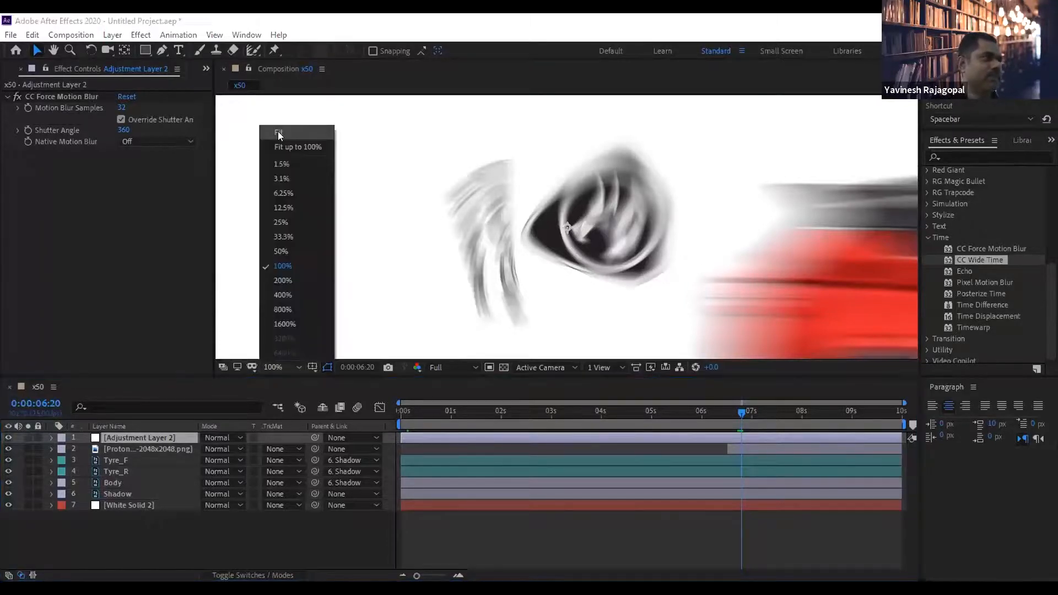
click(277, 133)
click(186, 527)
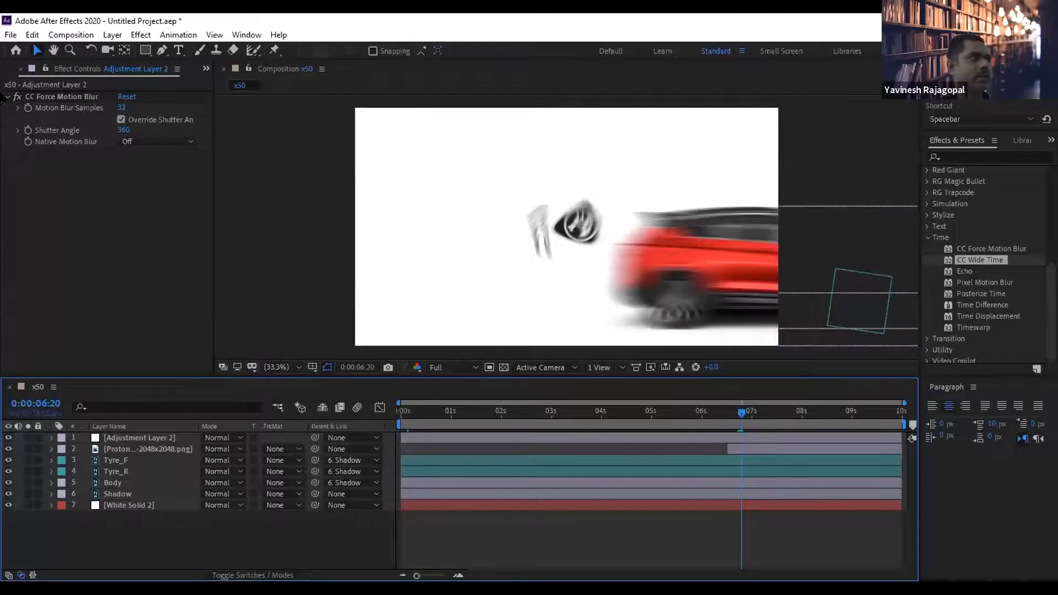
click(7, 96)
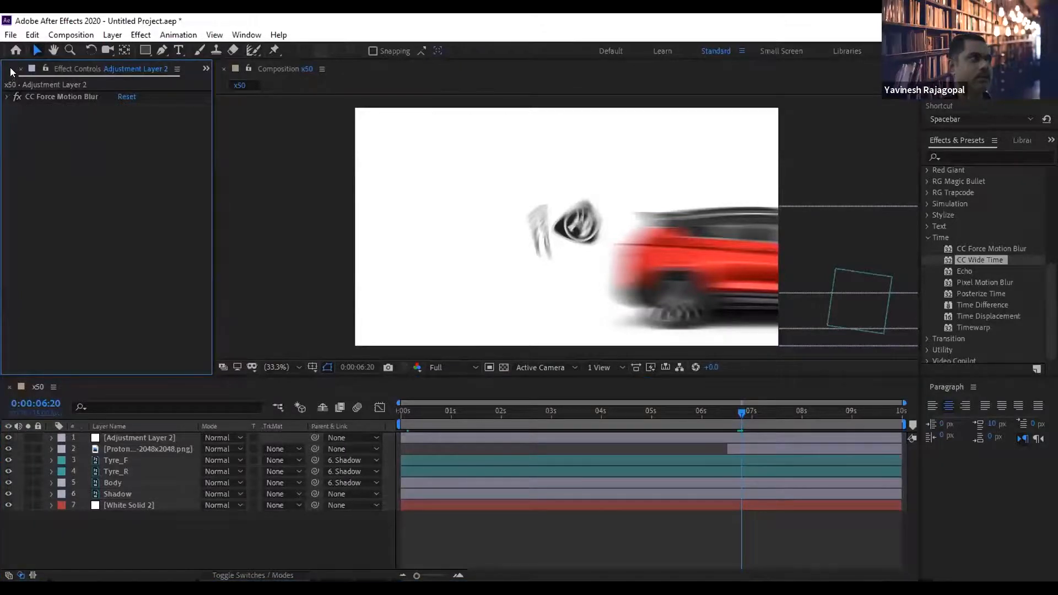
Switch to VLC media player and play 01_Animate_Images.mp4 in full screen.
click(285, 266)
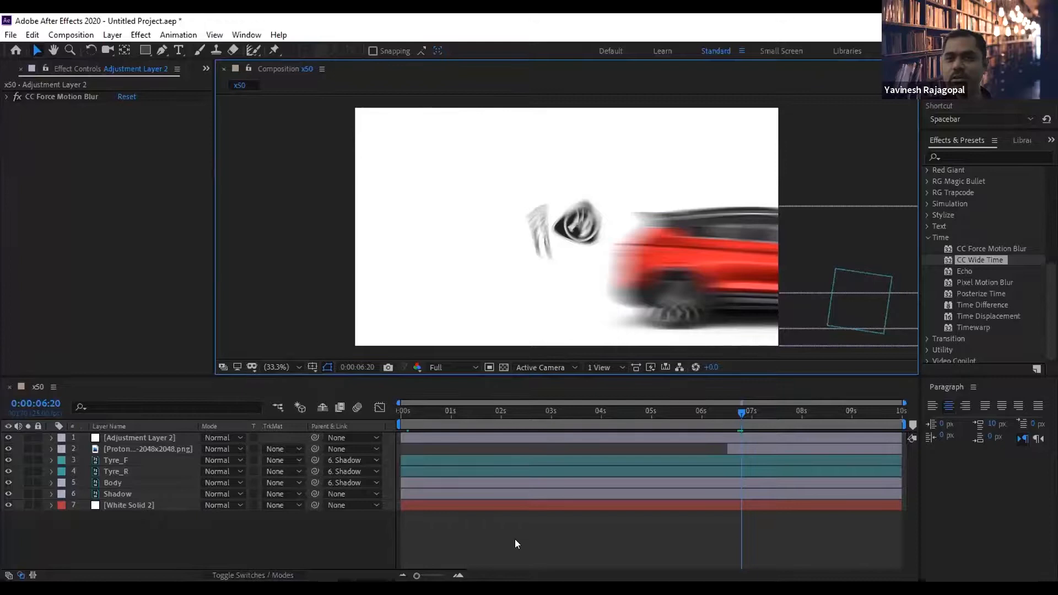
key(alt+Tab)
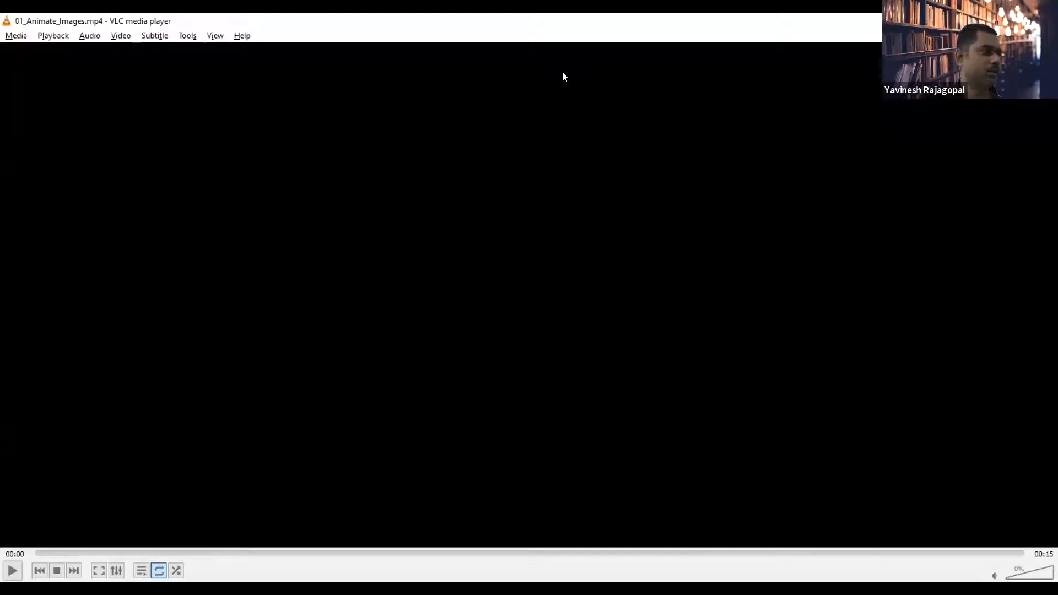
double_click(297, 367)
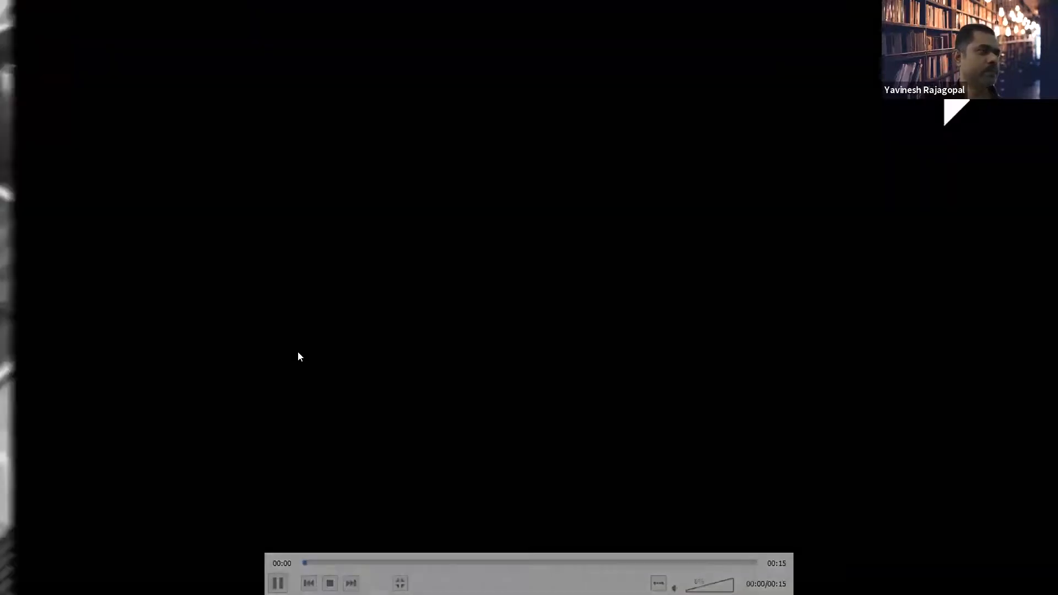
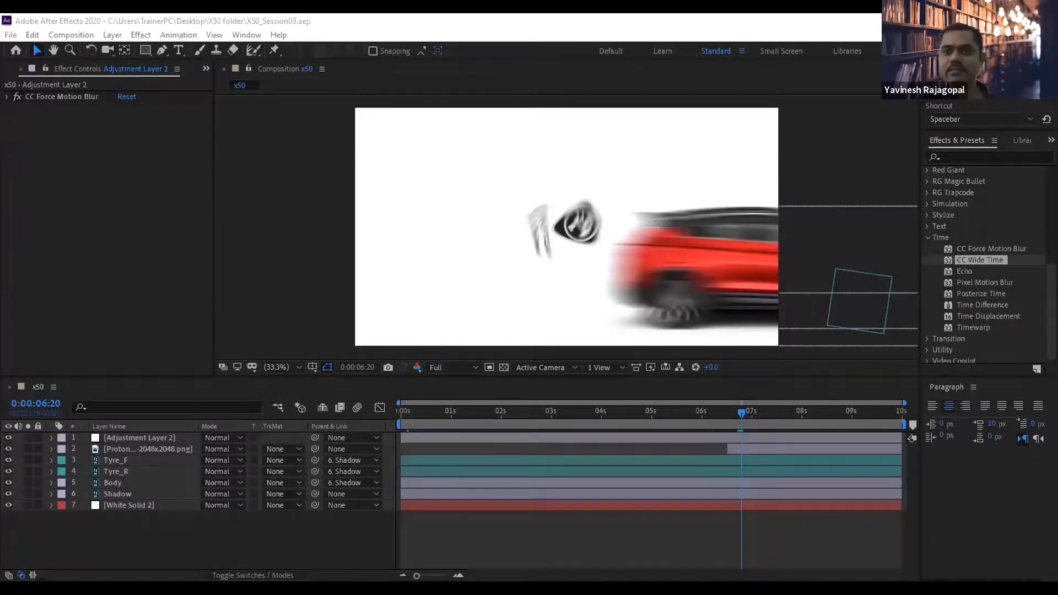
Deselect all layers and add a text layer reading "X50" in the upper-left area of the x50 composition.
click(135, 436)
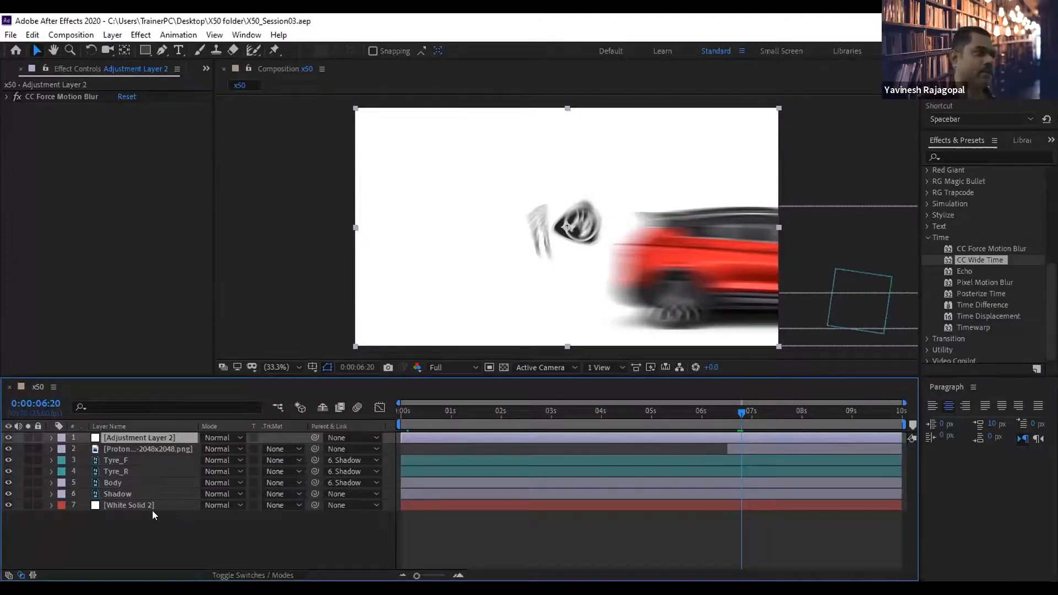
click(143, 531)
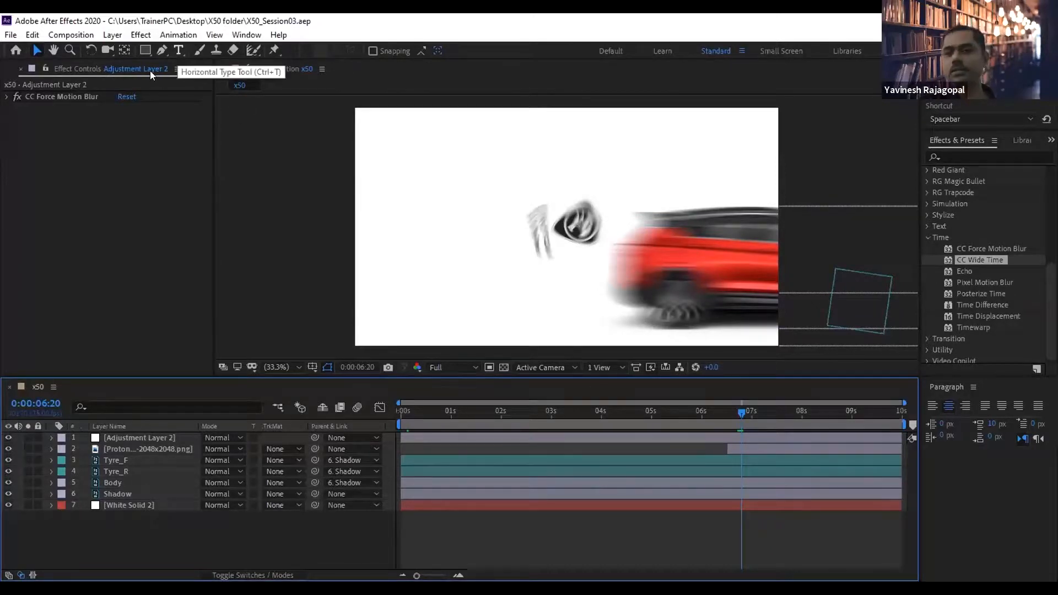
key(ctrl+t)
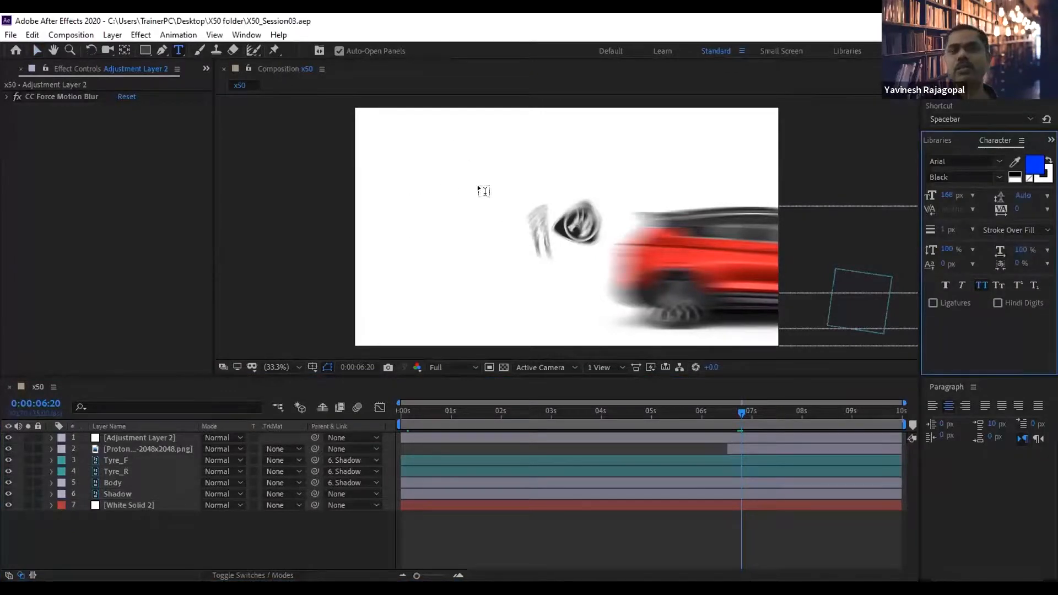
click(447, 152)
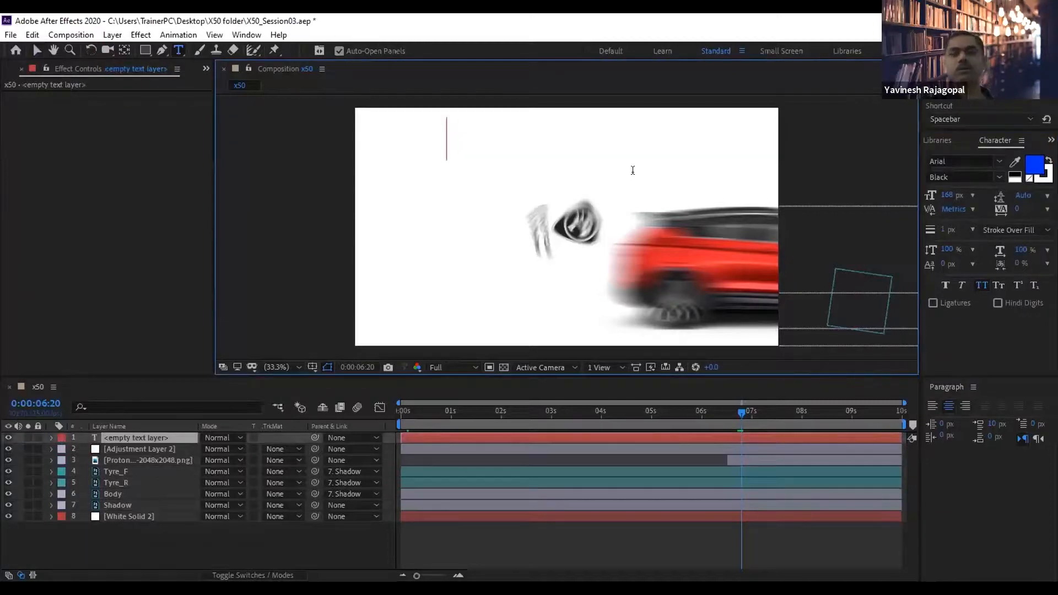
text(X)
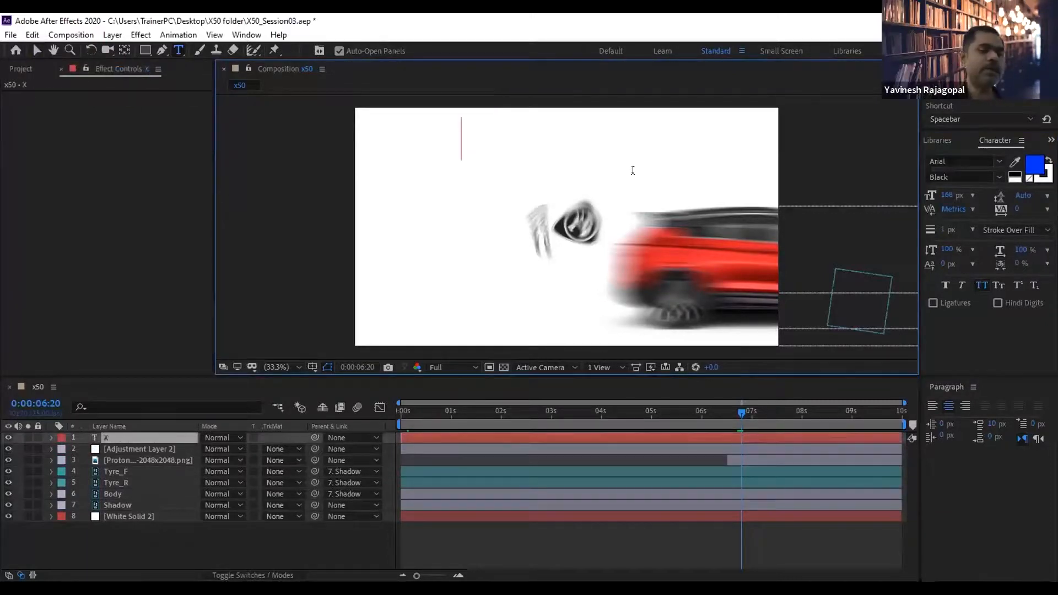
text(0)
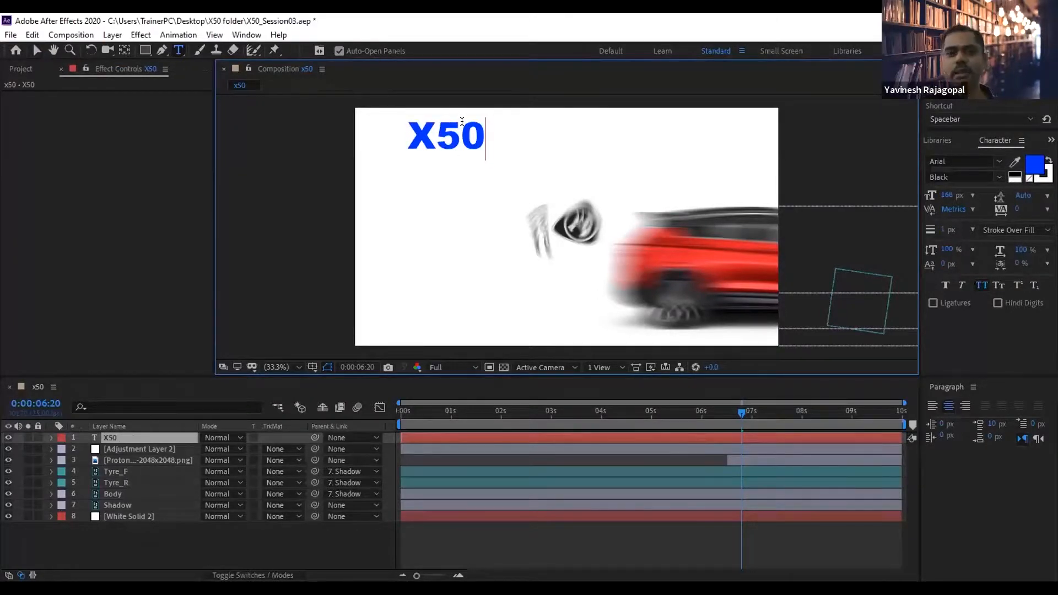
Set the X50 text to Times New Roman Bold at 242 px and move it above the Proton logo.
double_click(466, 129)
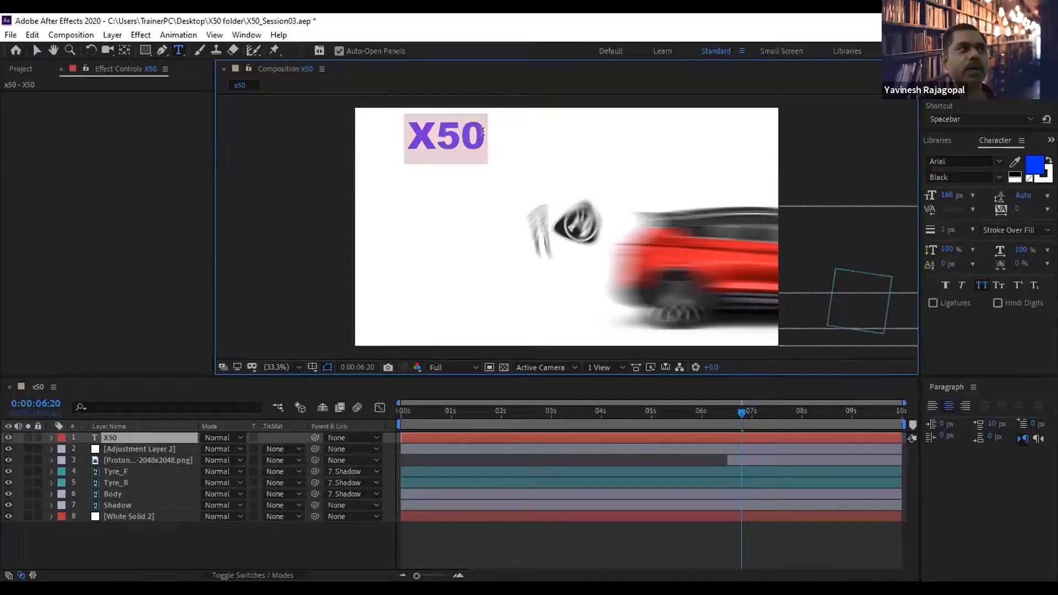
click(482, 131)
drag(480, 130, 380, 134)
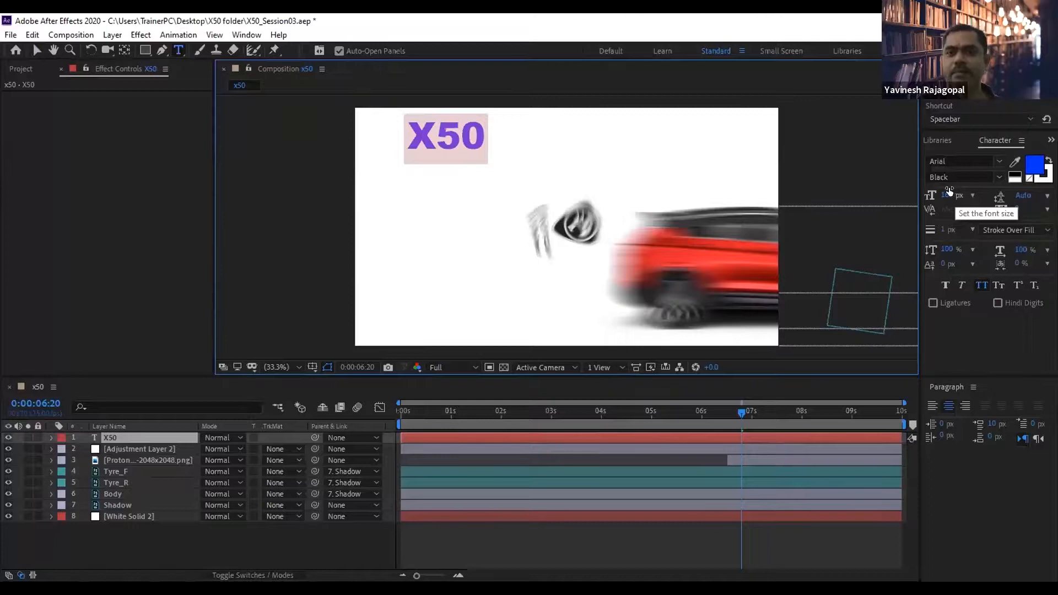
click(947, 159)
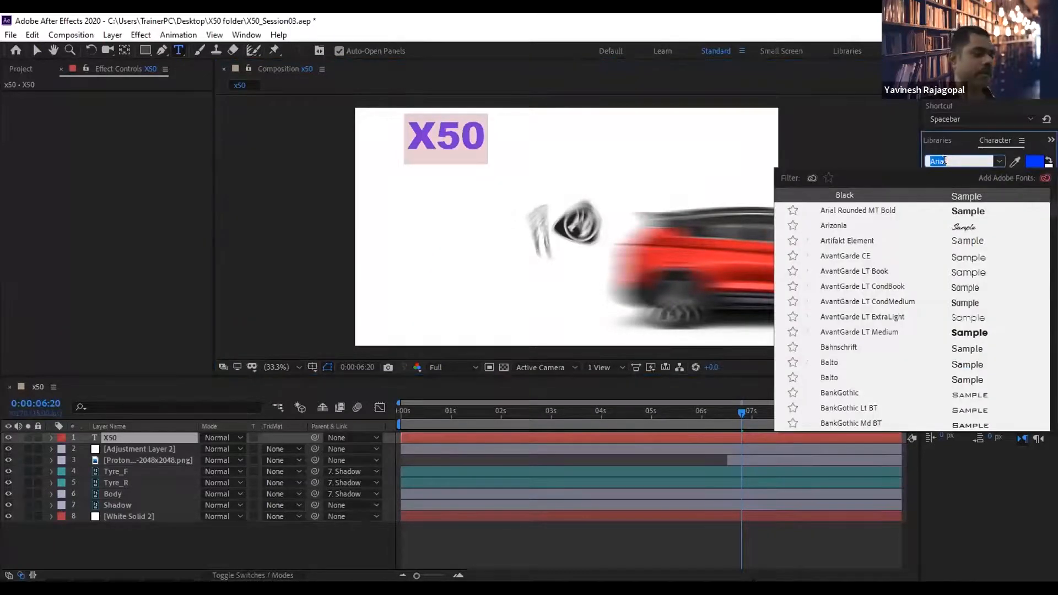
text(times)
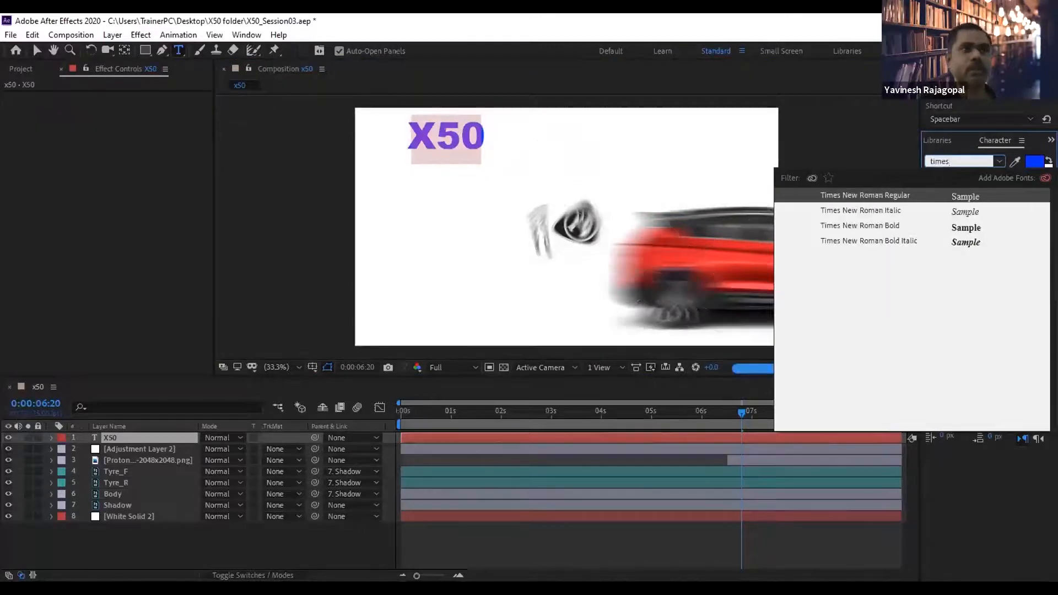
click(863, 226)
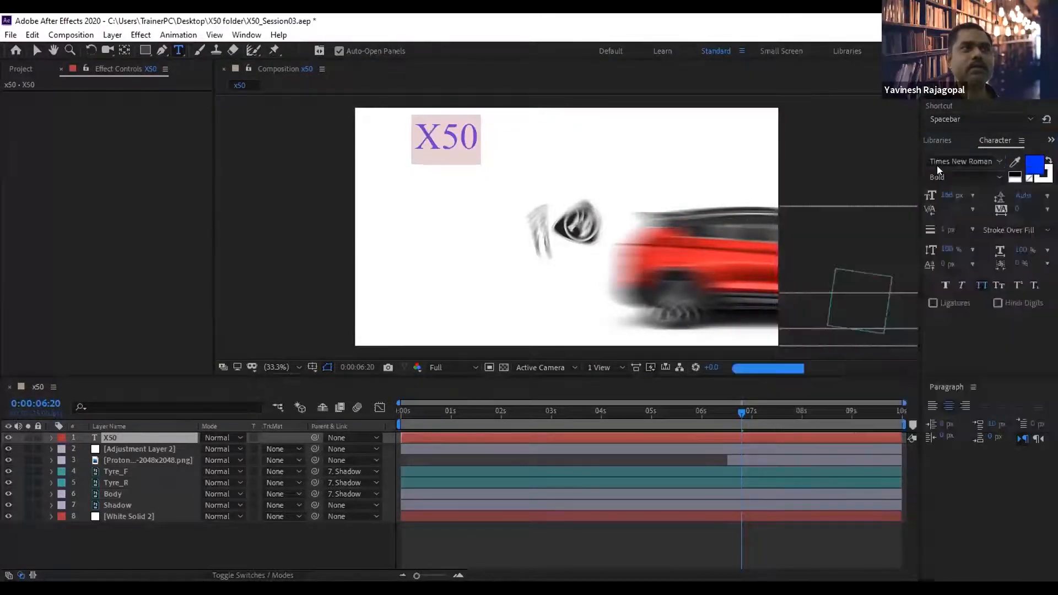
drag(946, 198, 958, 195)
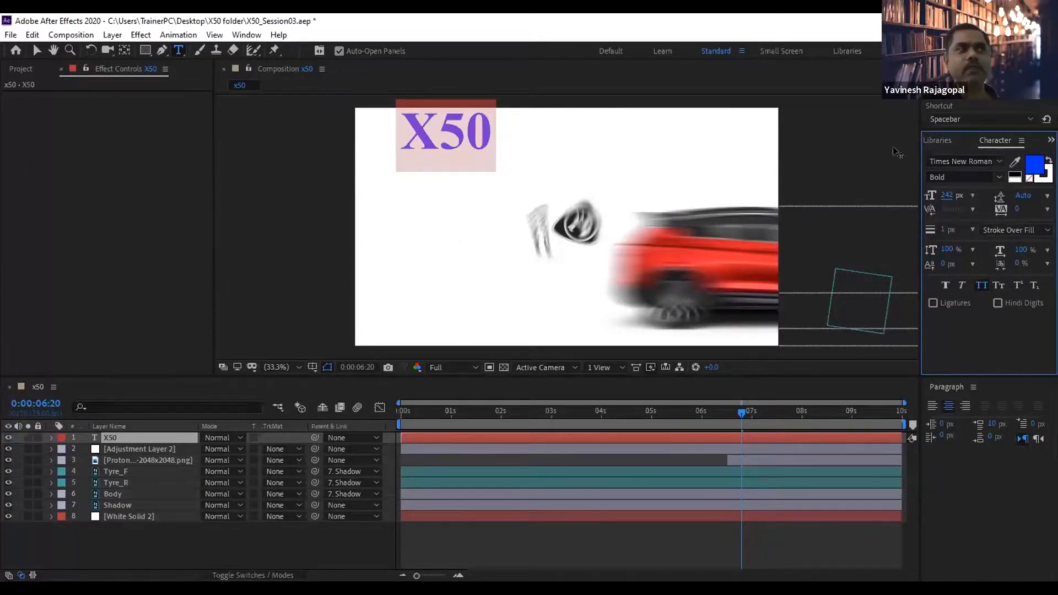
click(36, 50)
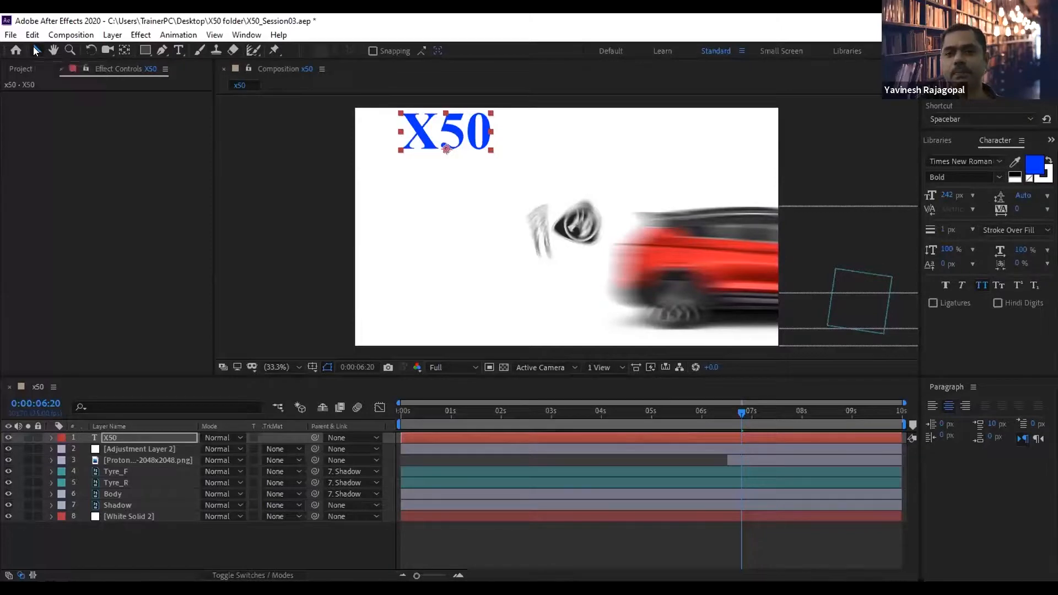
drag(482, 121, 597, 160)
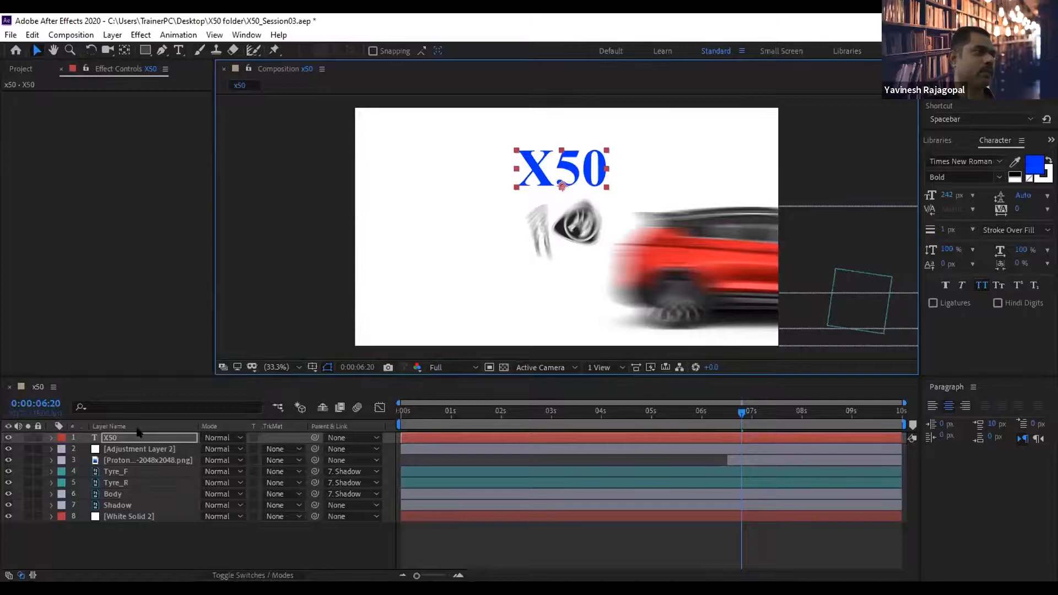
Replace the X50 text with "Buy 1 free 1" and finish editing the text.
double_click(102, 437)
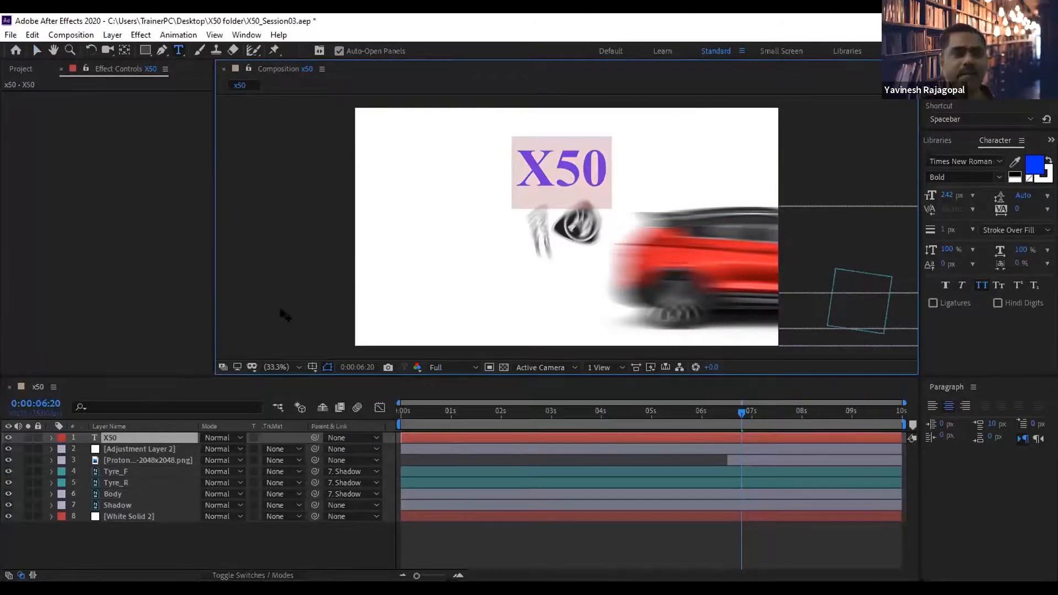
click(110, 437)
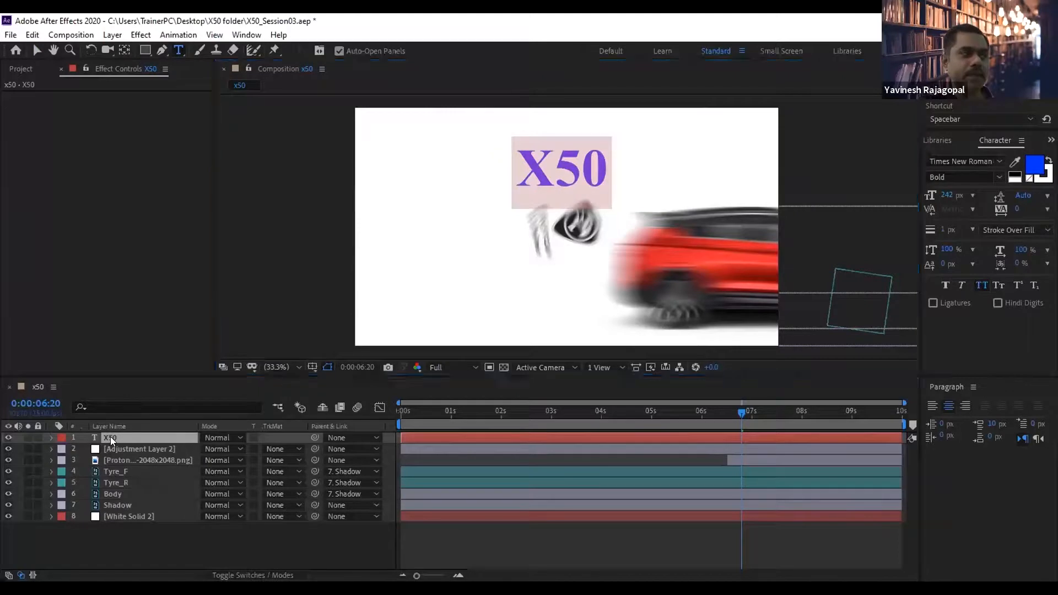
click(33, 51)
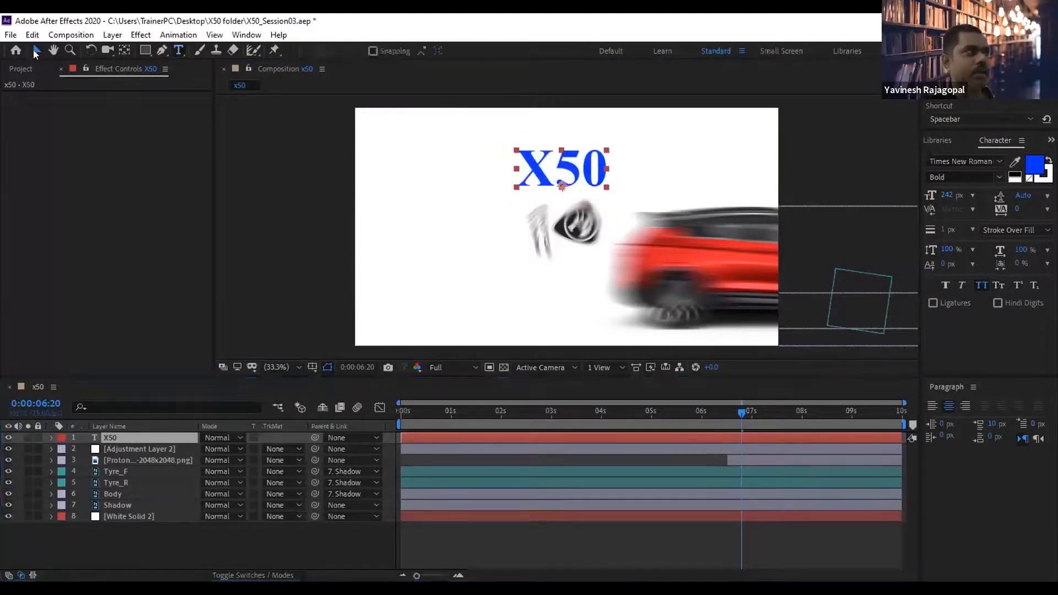
double_click(106, 435)
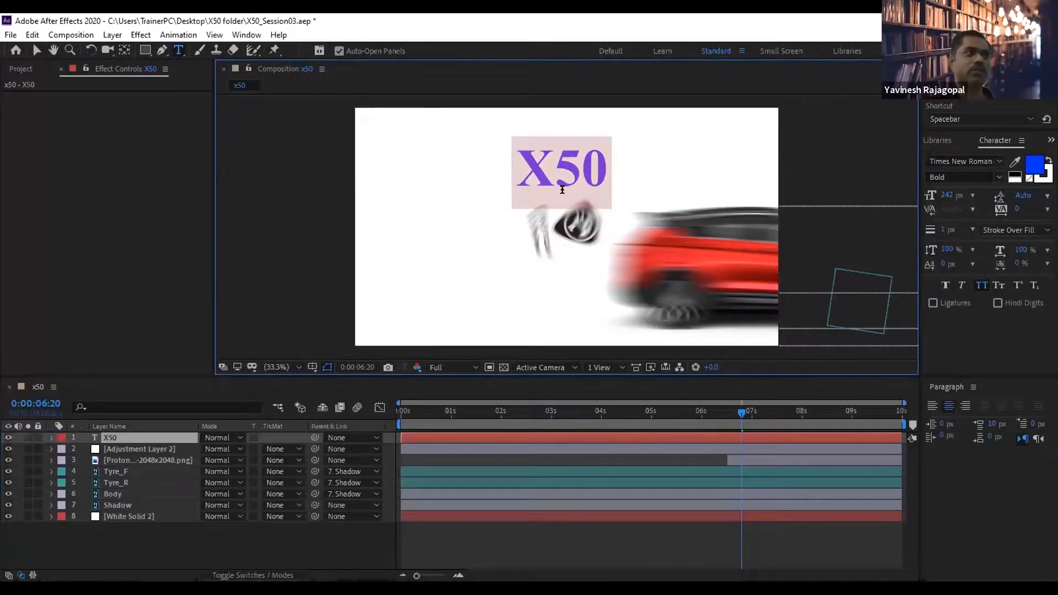
text(B)
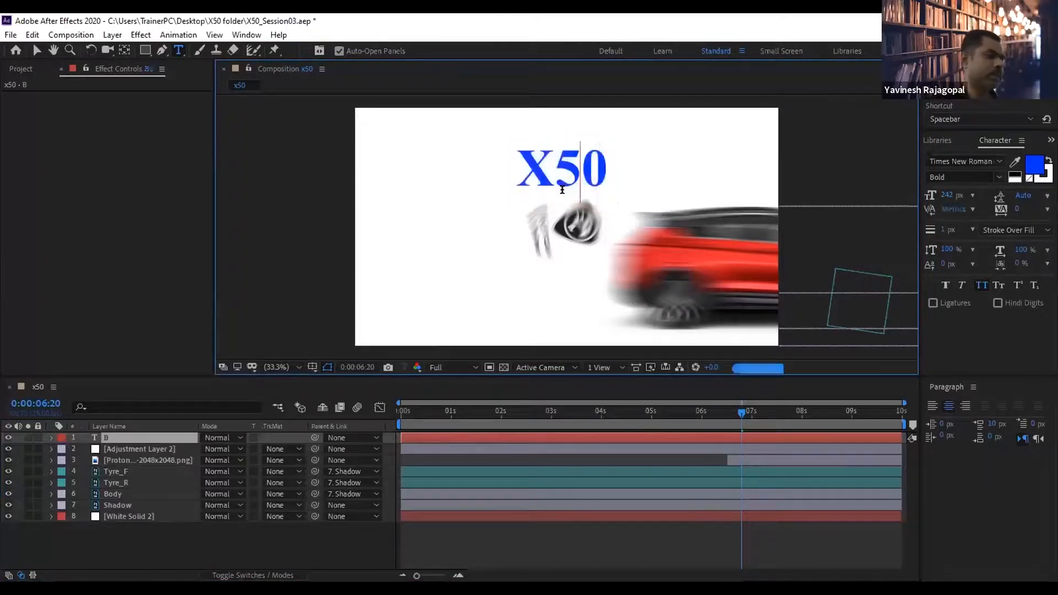
text(uy 1 free)
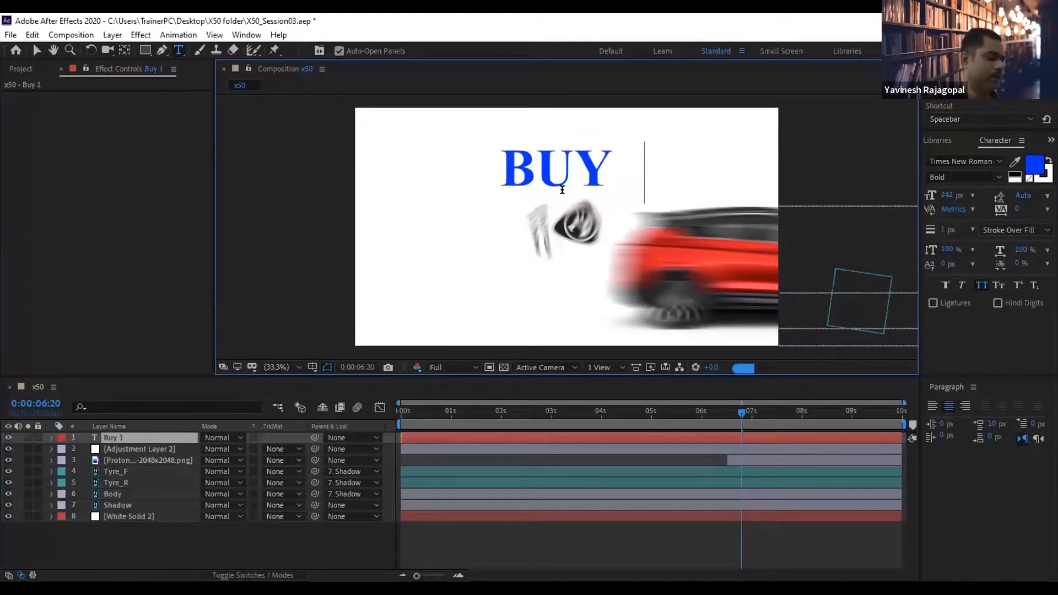
text( 1)
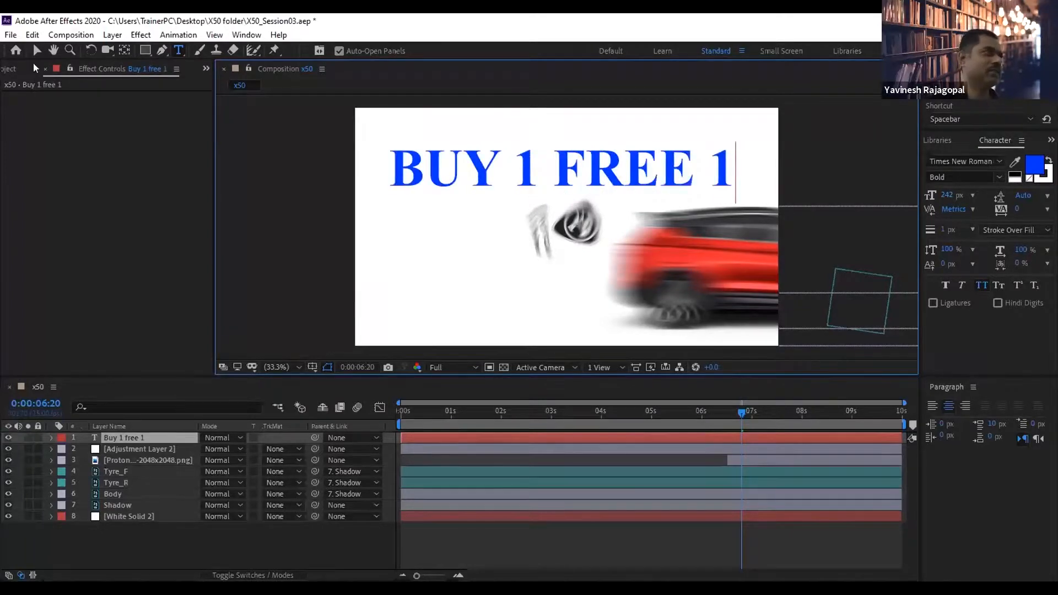
key(Escape)
key(v)
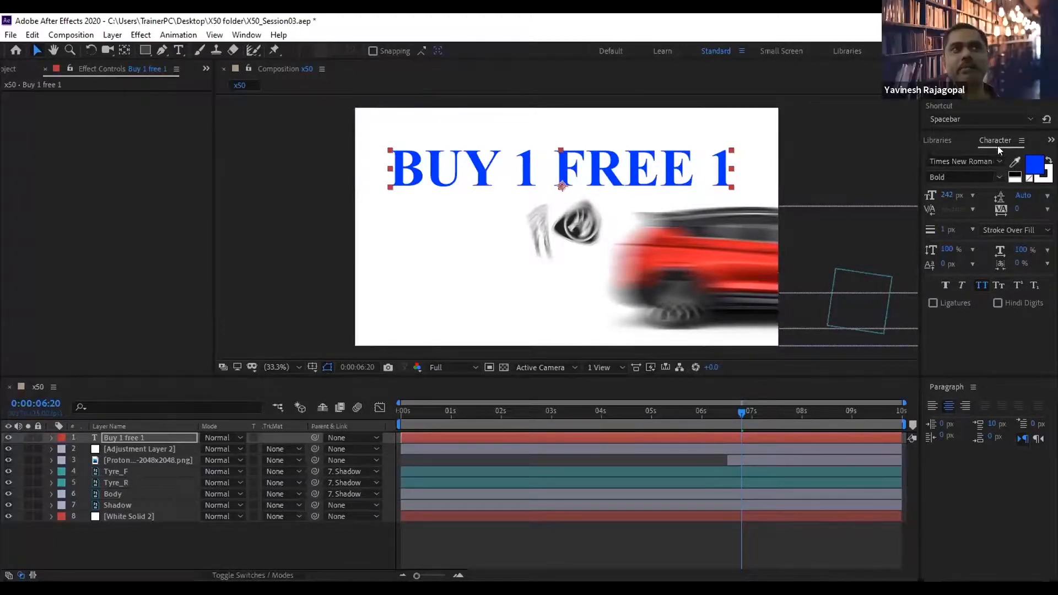
Try pink and green fill colours on the Buy 1 free 1 text, and set it to blue 005AFF.
click(1027, 158)
drag(628, 275, 628, 229)
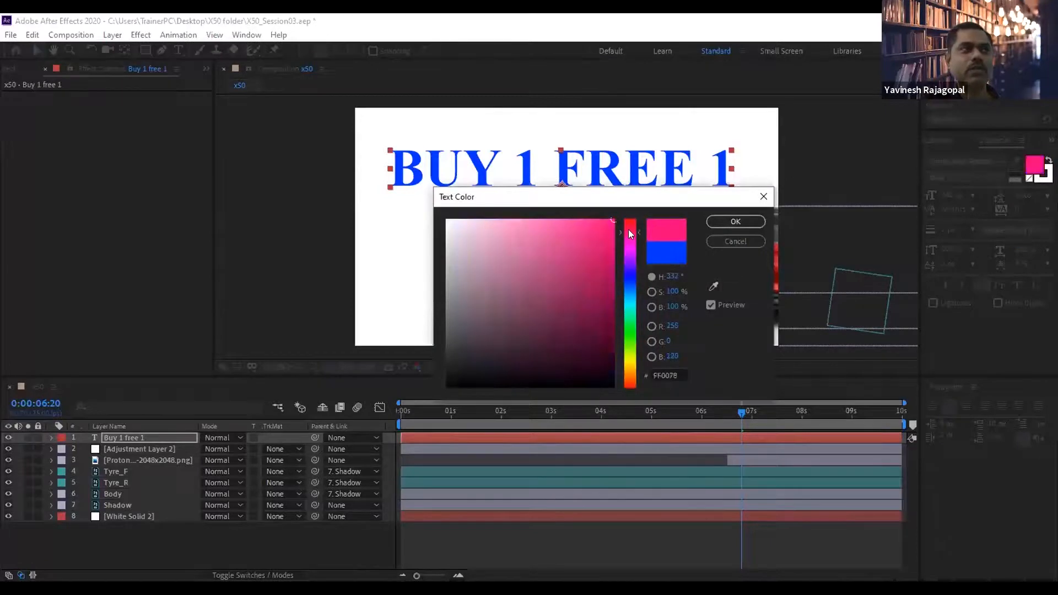
click(593, 273)
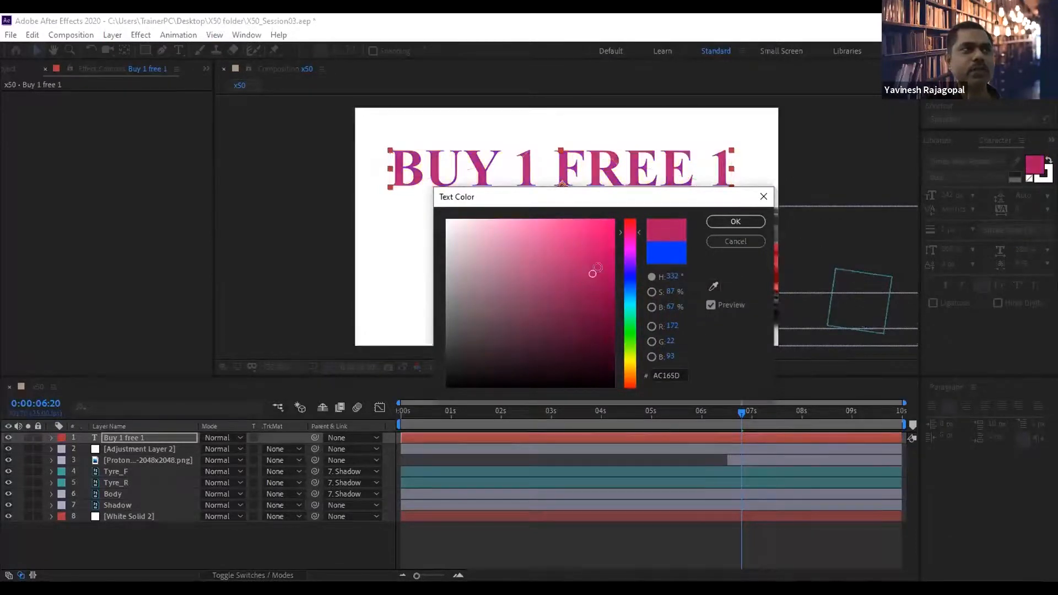
drag(628, 252, 627, 330)
drag(580, 266, 623, 198)
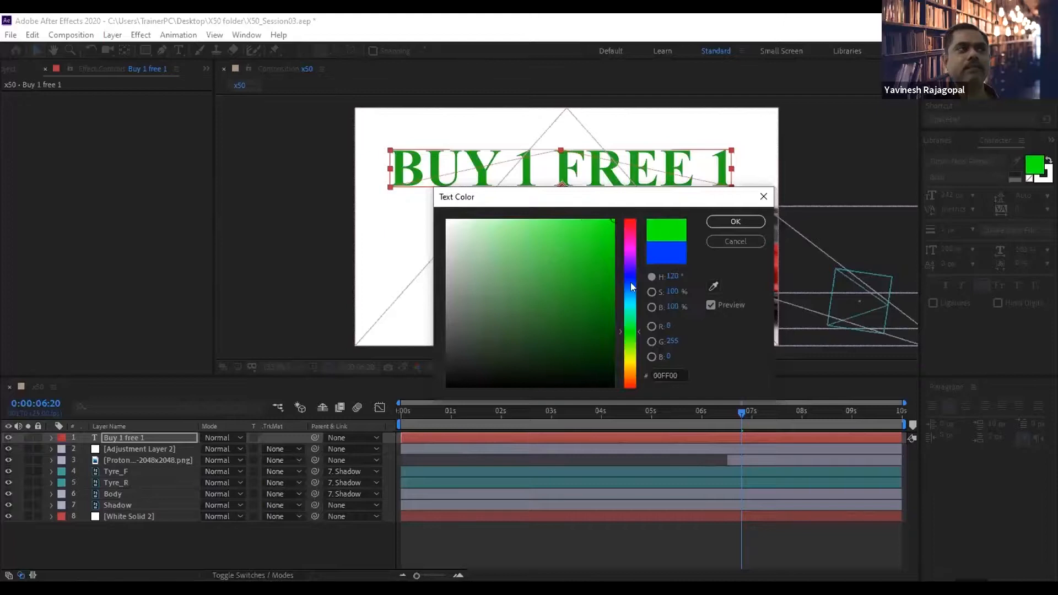
click(630, 282)
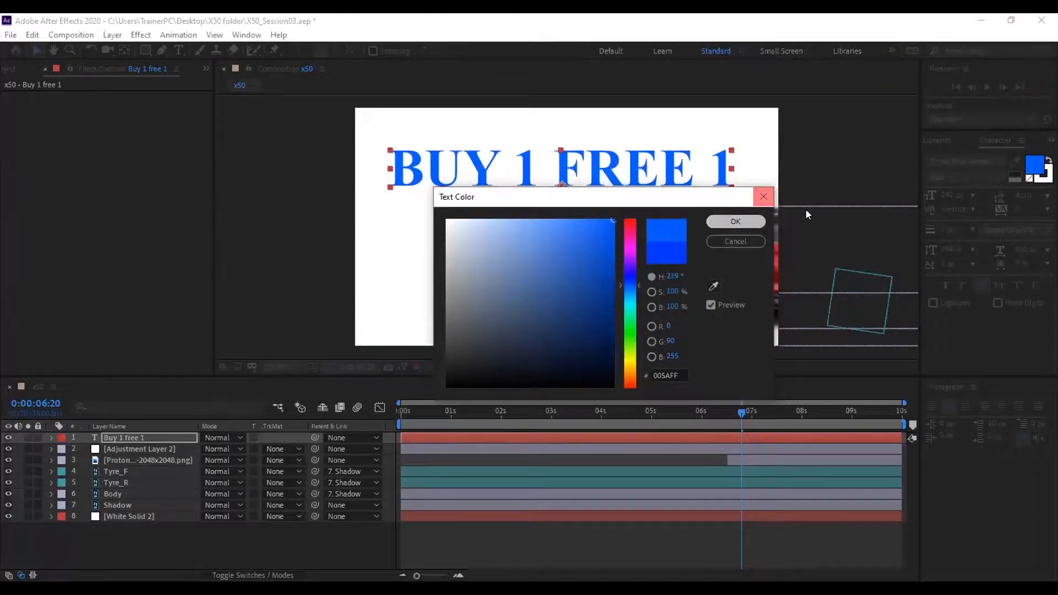
key(Return)
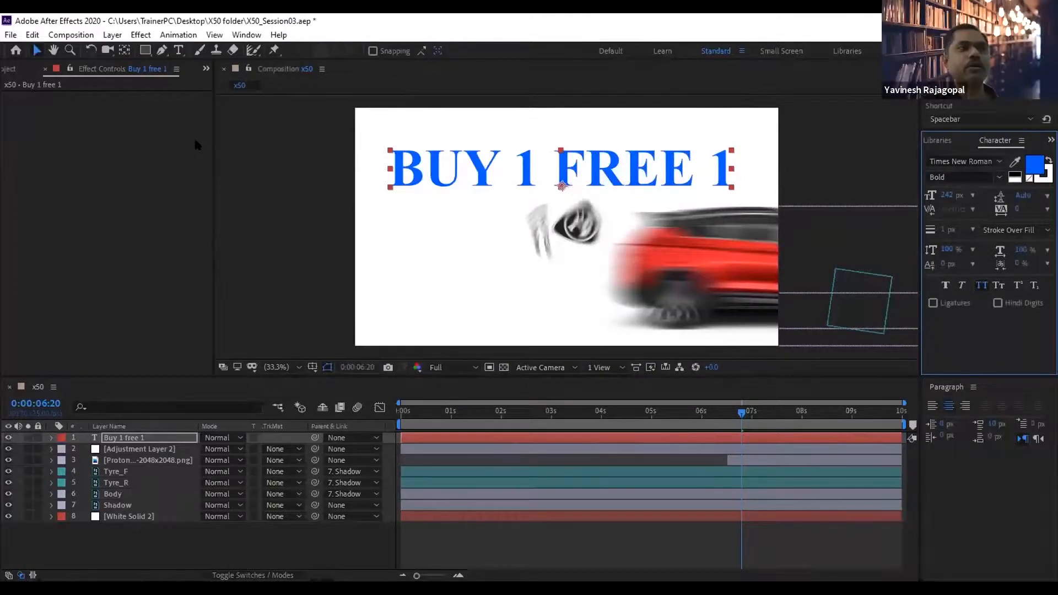
Try a bright green fill on the Buy 1 free 1 text, and set it to dark green.
click(128, 438)
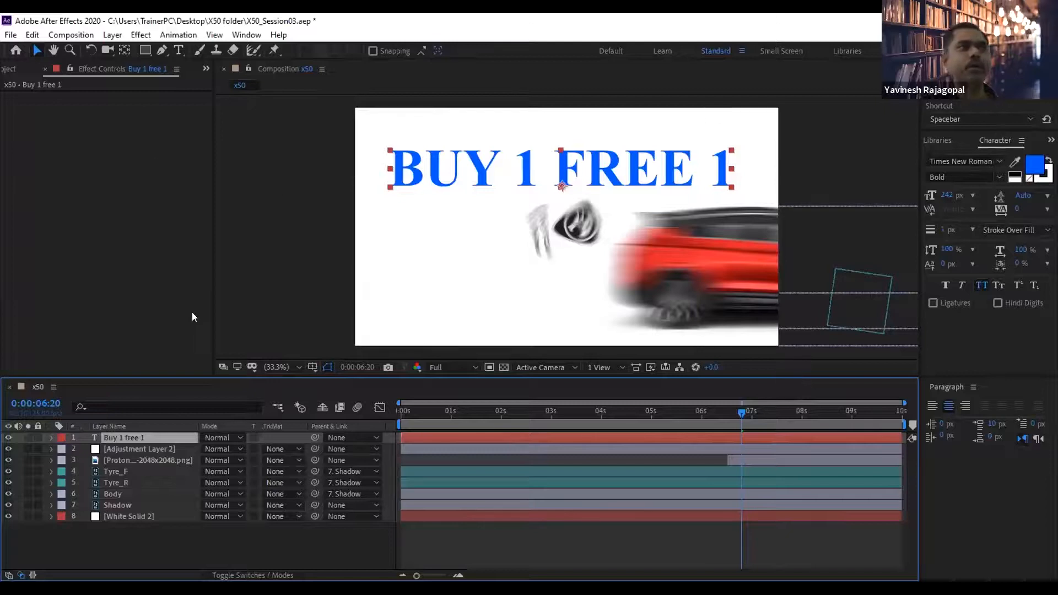
click(1033, 165)
click(629, 334)
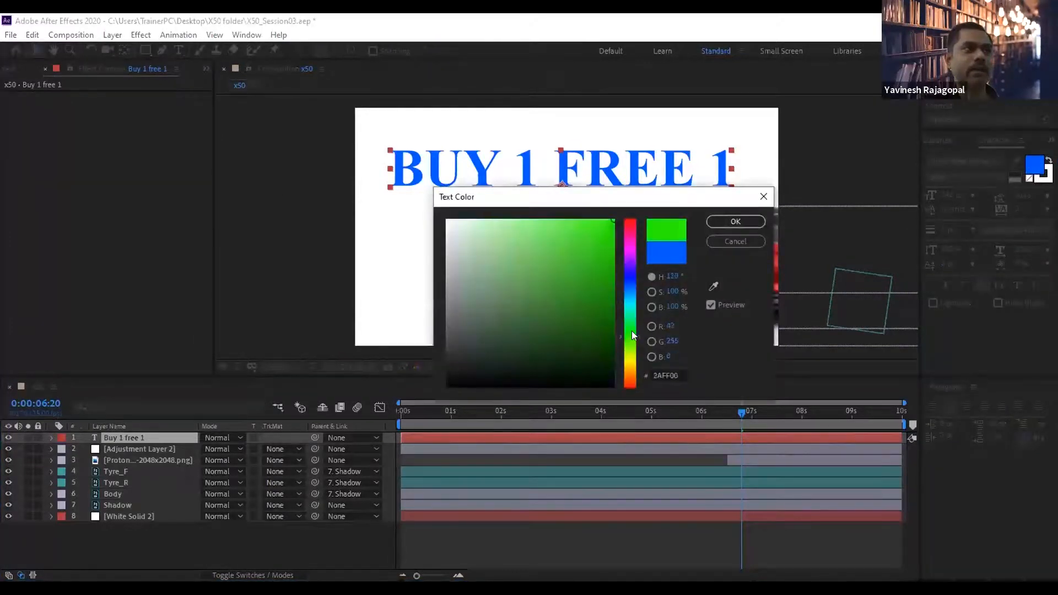
click(716, 222)
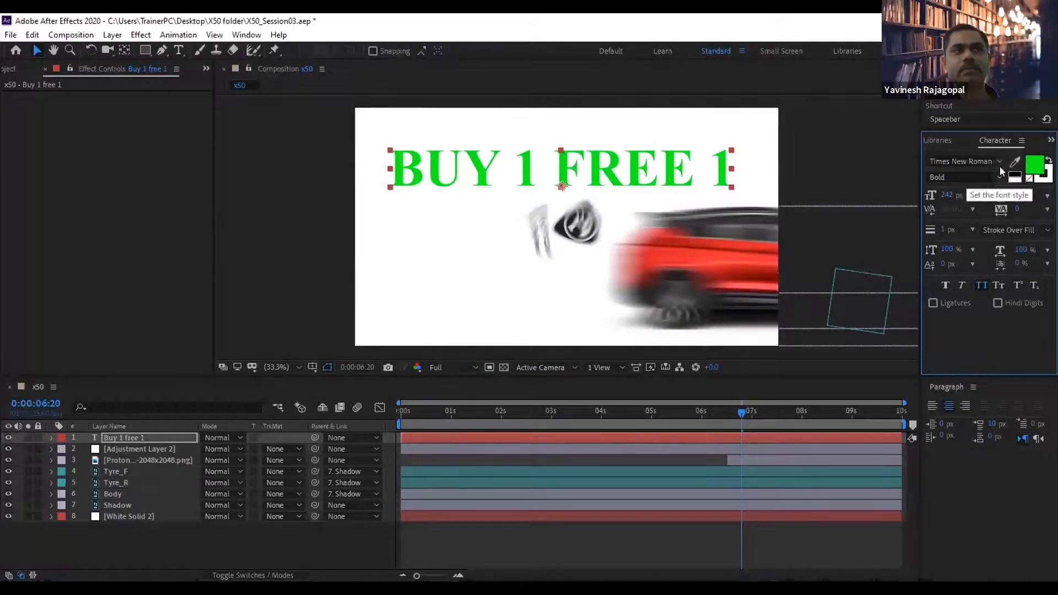
click(1032, 166)
click(613, 323)
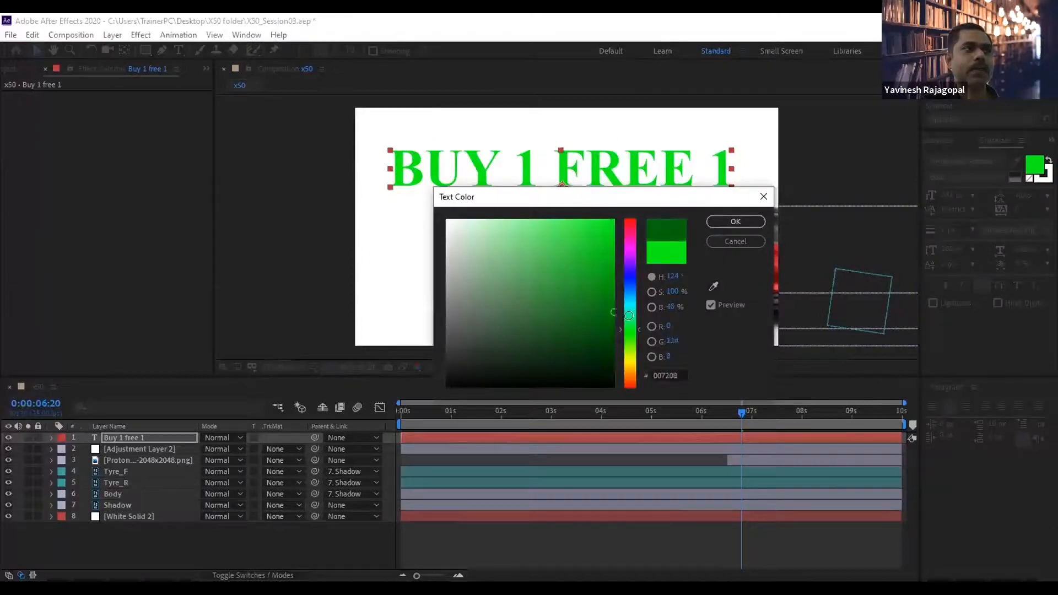
click(735, 221)
Reduce the Buy 1 free 1 text to 202 px and move it slightly up and to the left.
drag(930, 195, 920, 198)
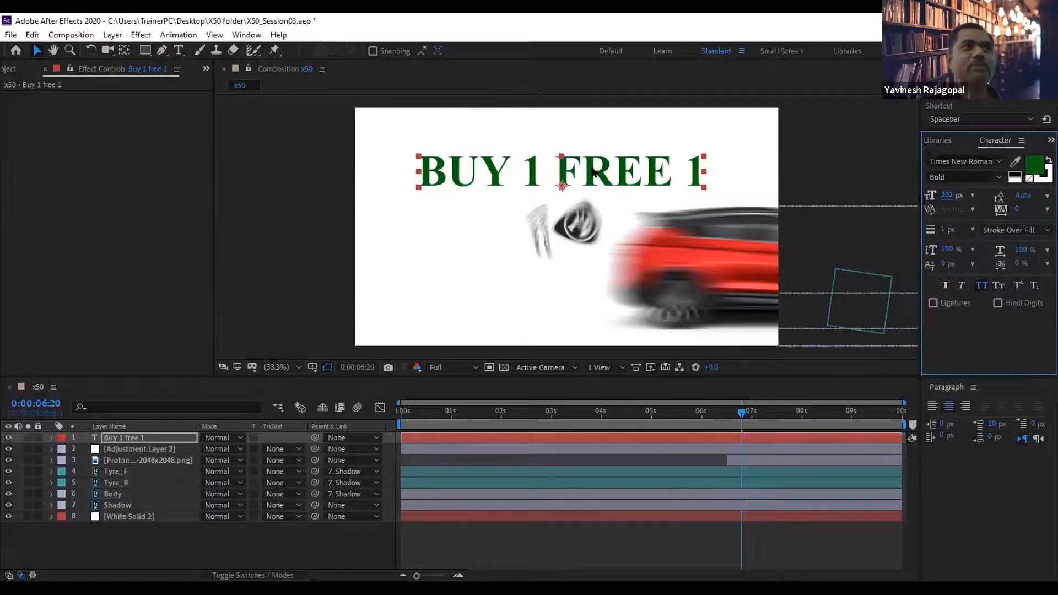
drag(593, 173, 553, 155)
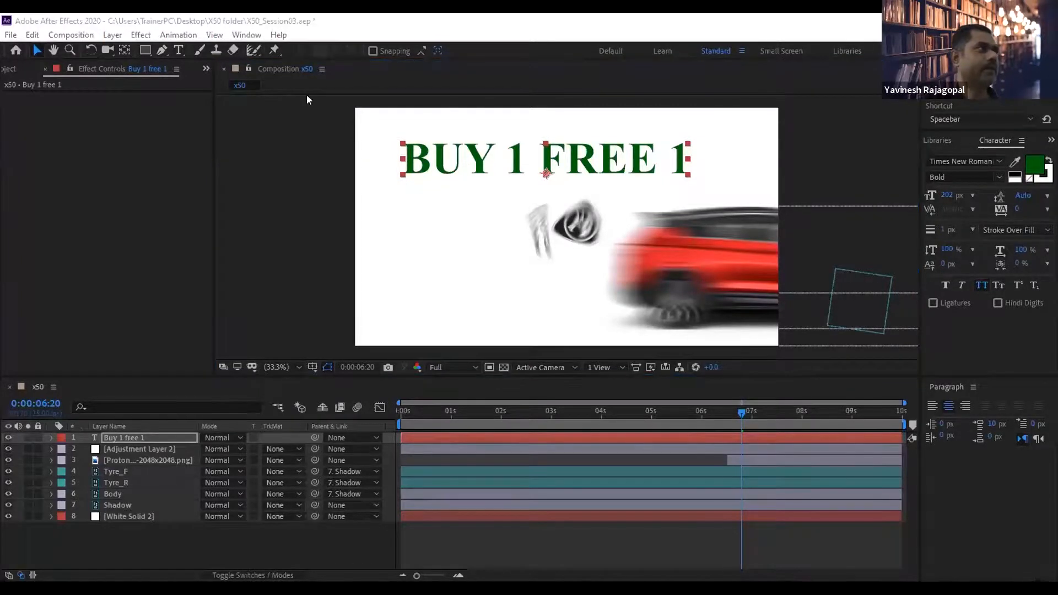
Centre the Buy 1 free 1 text horizontally in the composition, and undo a trial vertical centring.
click(247, 35)
click(276, 121)
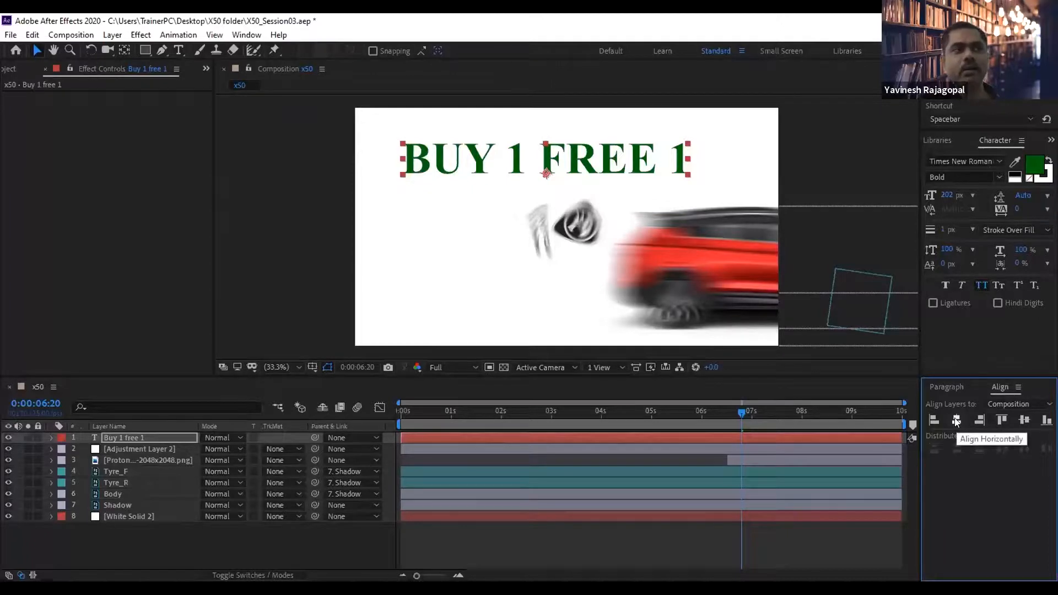
click(955, 421)
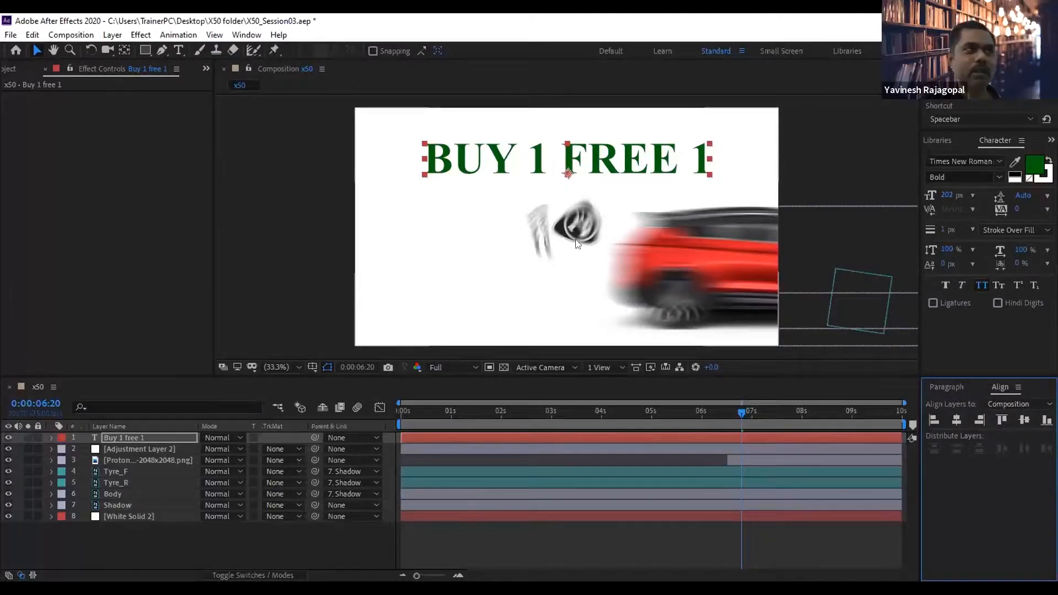
click(1024, 421)
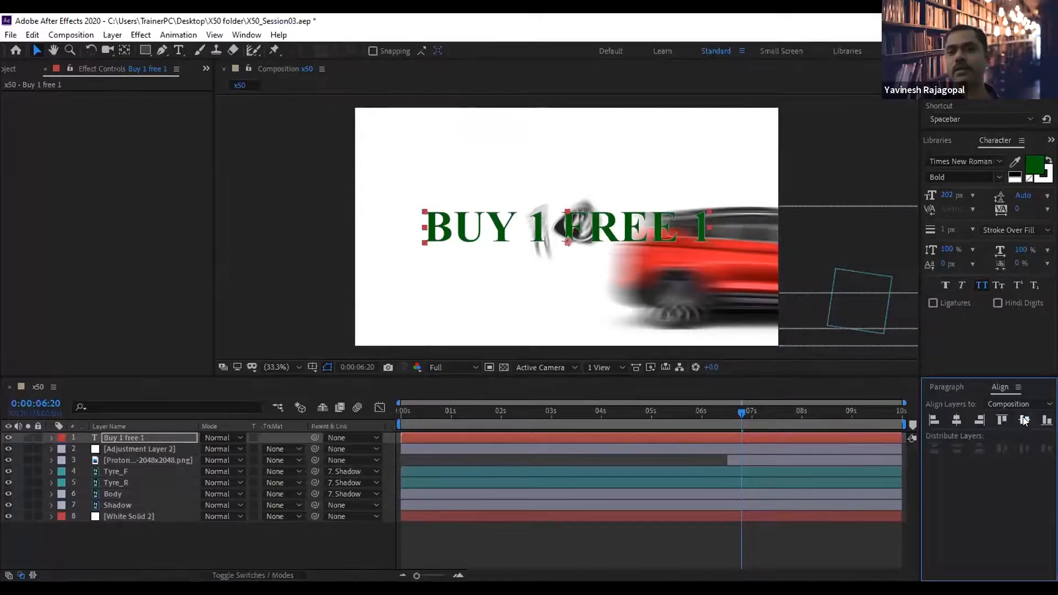
key(ctrl+z)
click(957, 420)
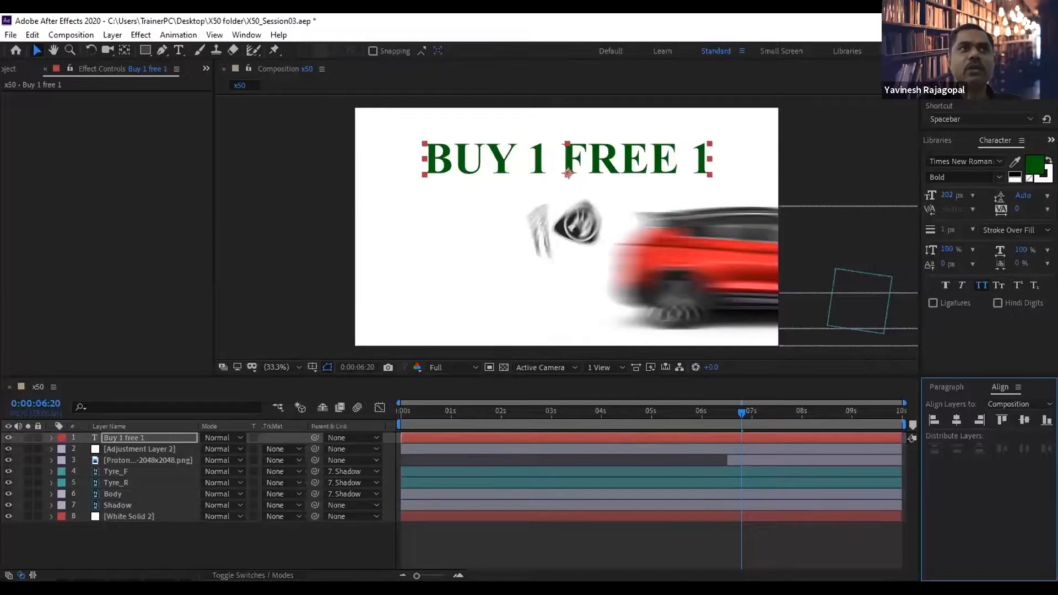
Search the effects for "grad" and apply Gradient Ramp to the Buy 1 free 1 text layer.
click(1051, 140)
click(1001, 155)
click(948, 158)
text(g)
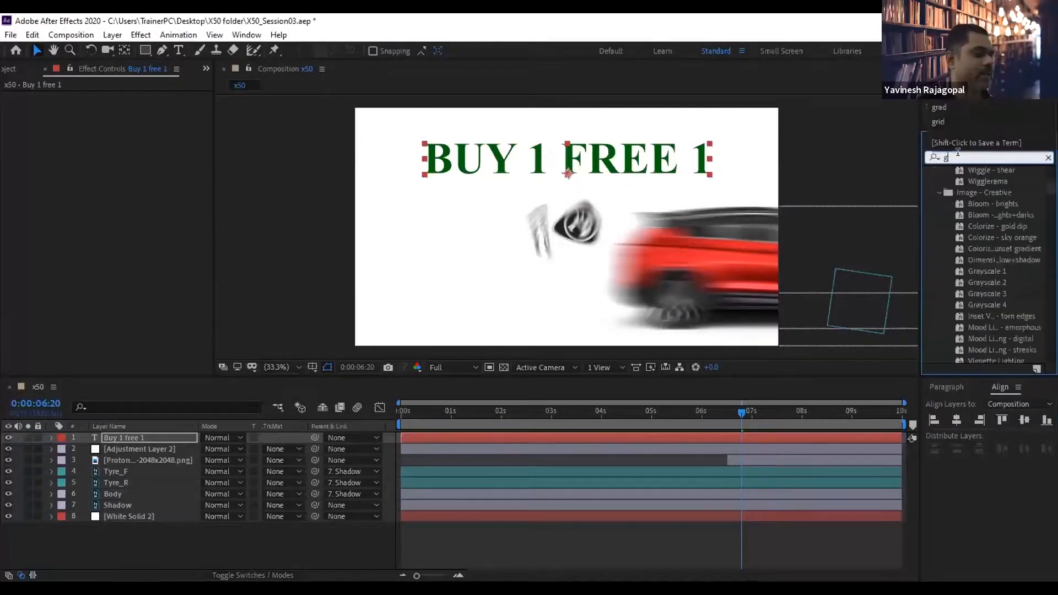
text(rad)
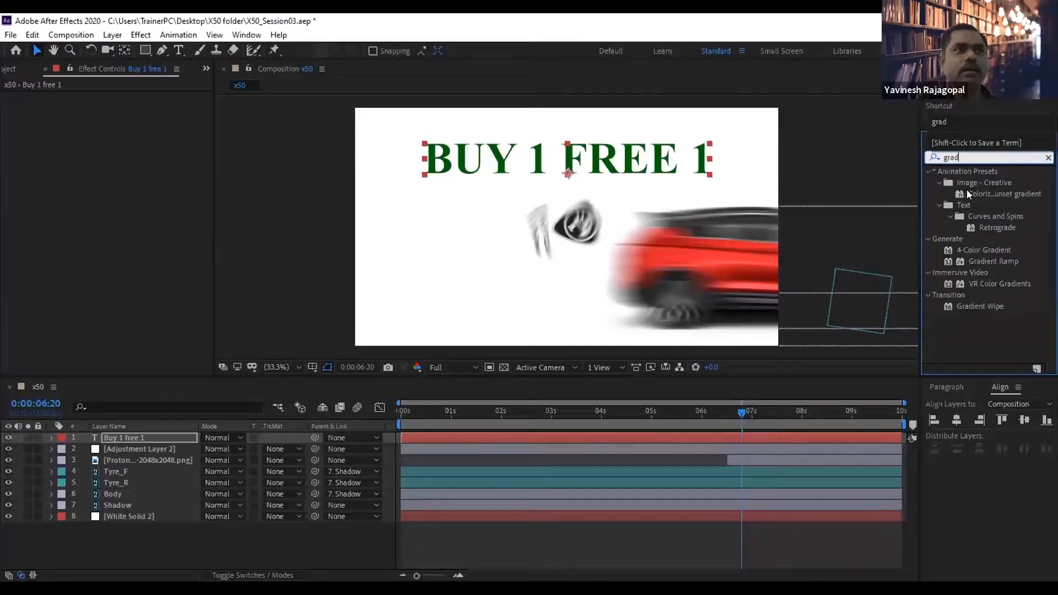
click(973, 264)
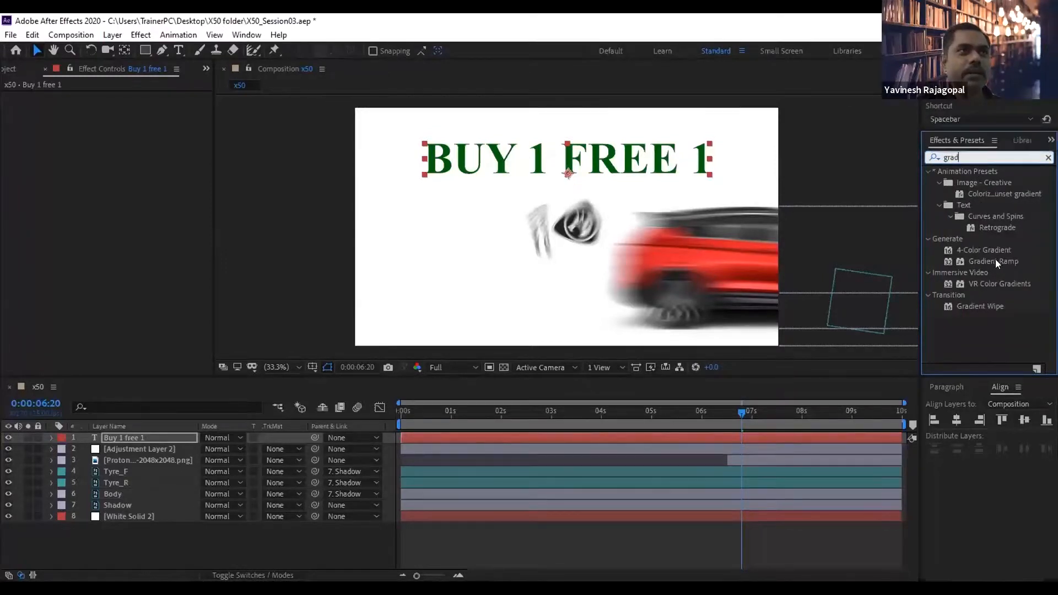
click(986, 262)
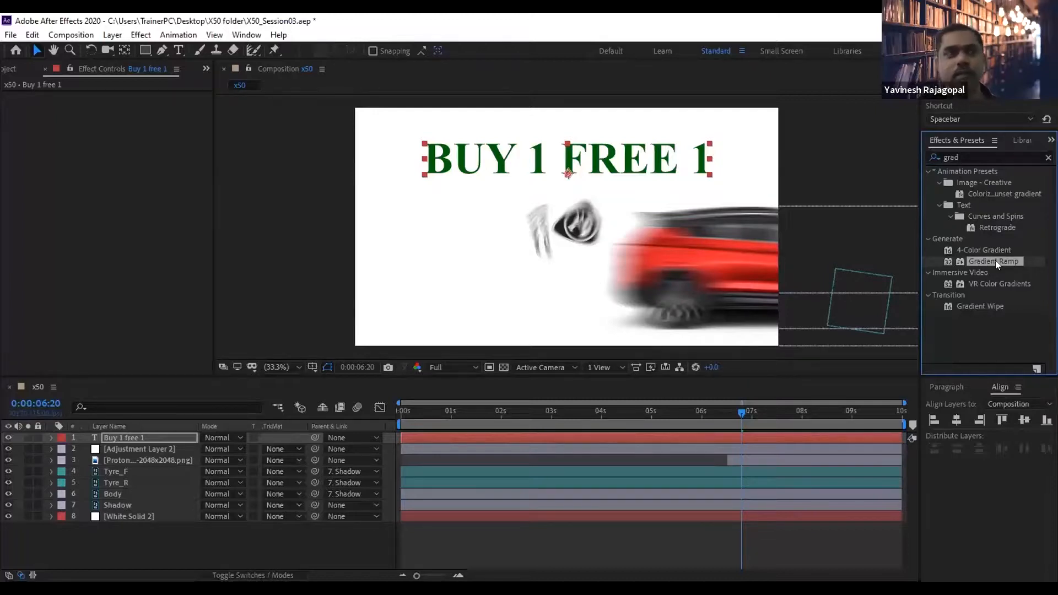
click(971, 250)
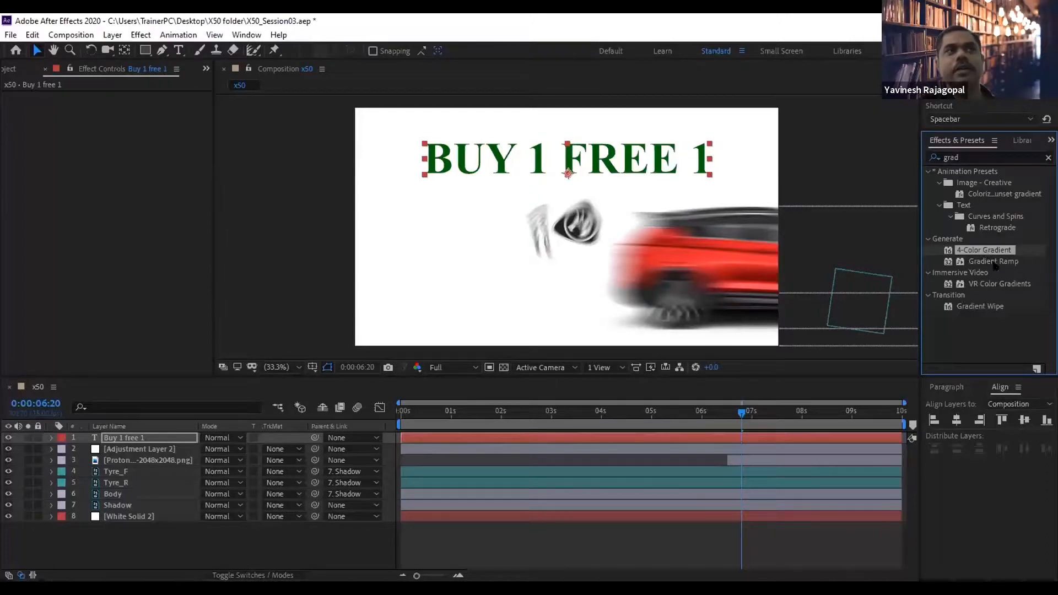
click(990, 261)
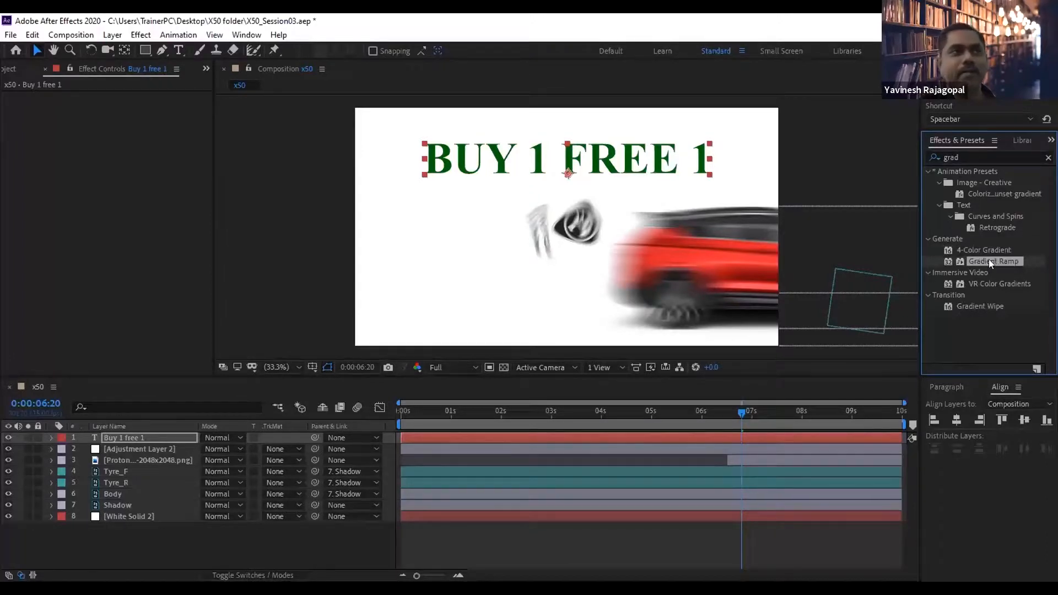
drag(990, 263, 600, 439)
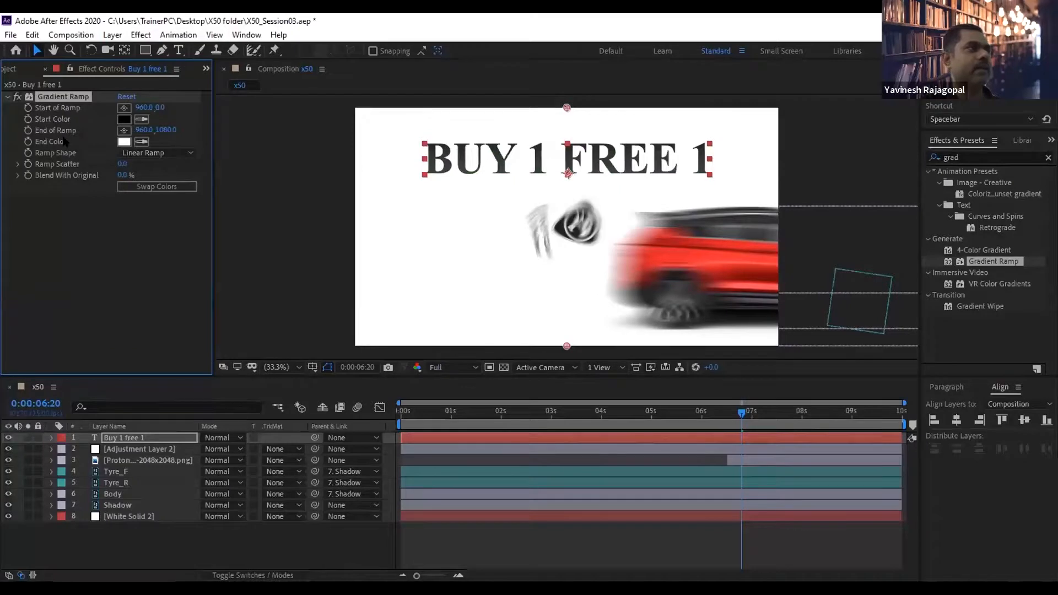
Set the Gradient Ramp's start colour to red FF0000 and its end colour to a yellow-orange.
click(122, 118)
click(612, 220)
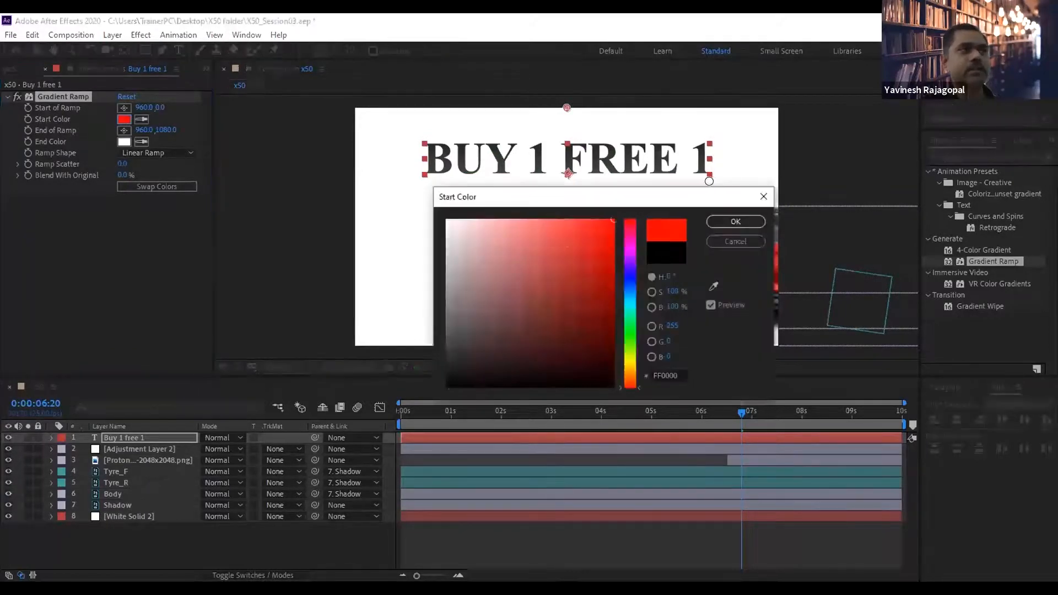
click(736, 221)
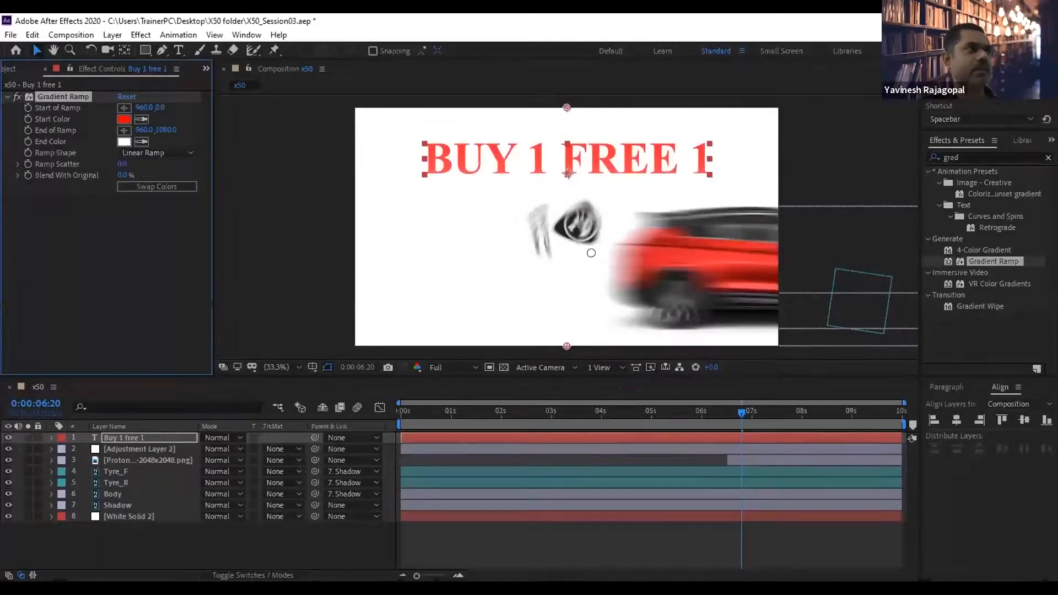
click(124, 142)
click(631, 359)
drag(631, 359, 631, 366)
click(613, 221)
click(727, 220)
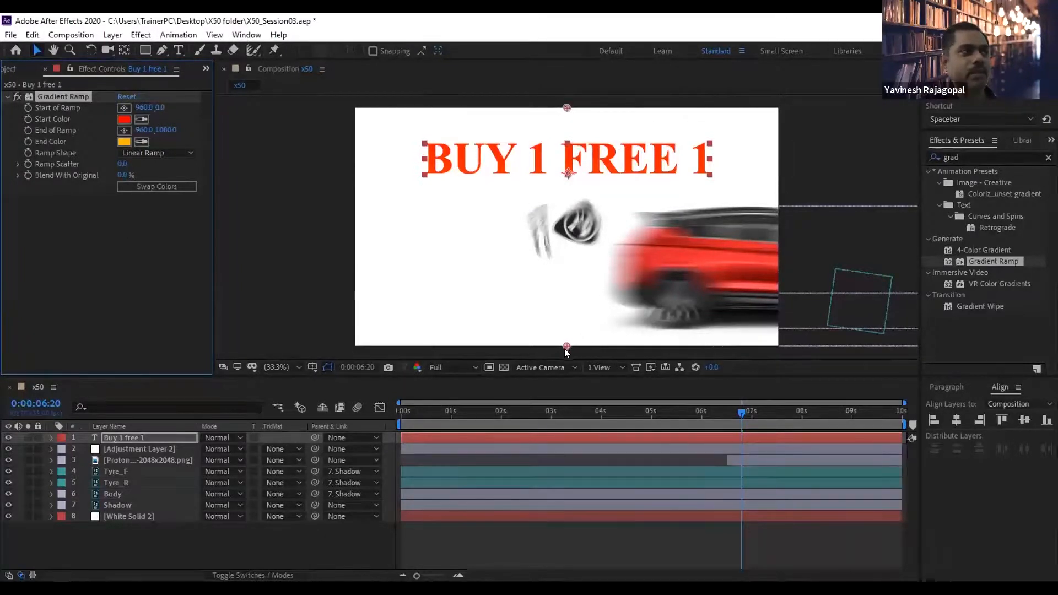
Place the ramp start at about 684, 186 and the ramp end at about 1362, 288 across the text.
drag(567, 343, 578, 169)
drag(567, 107, 506, 149)
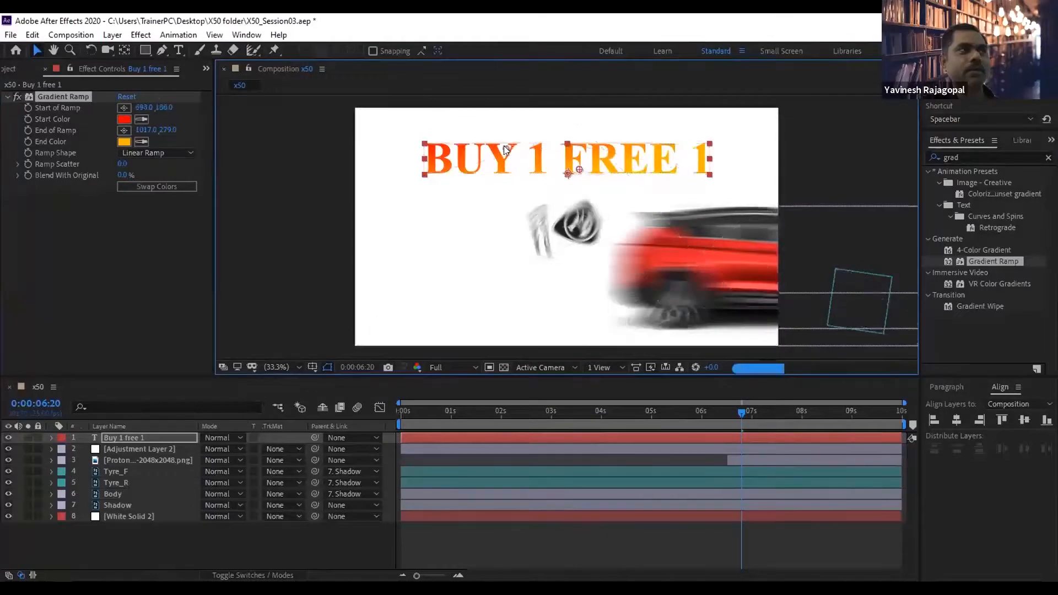
drag(579, 172, 655, 172)
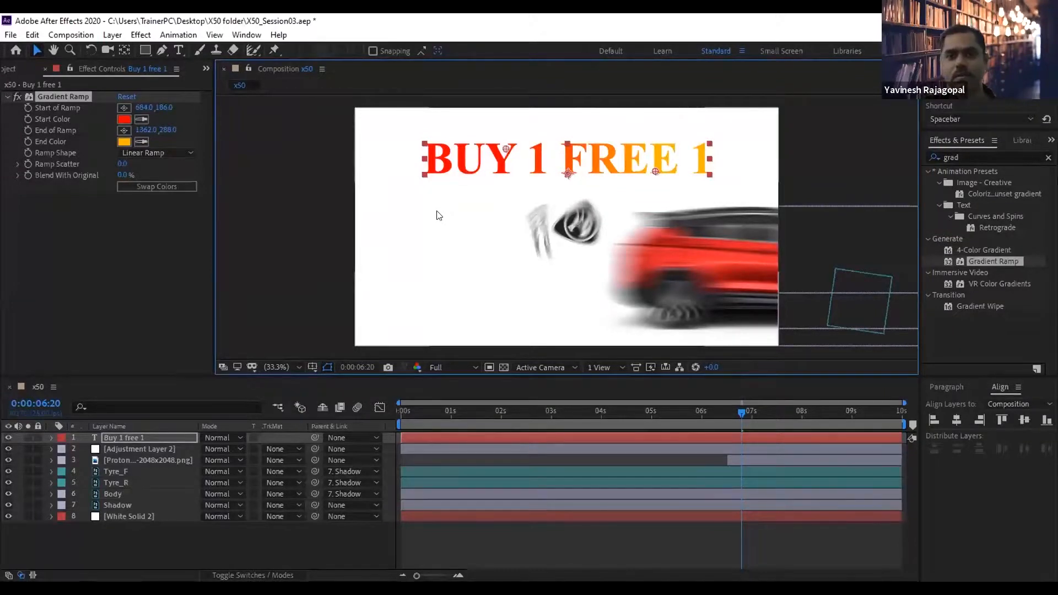
click(46, 97)
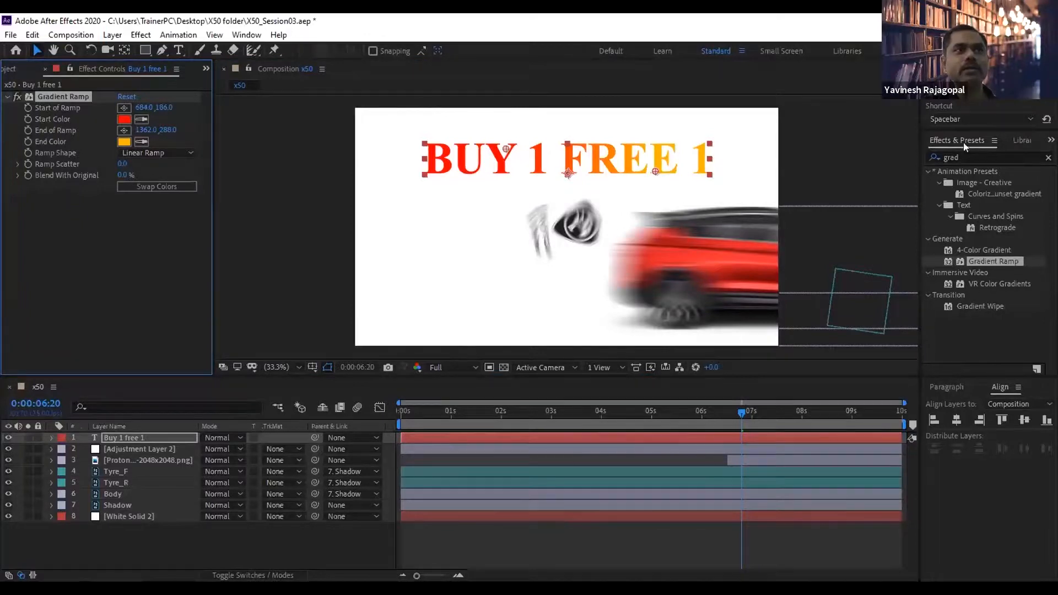
Try larger sizes for the Buy 1 free 1 text and set its font size to 228 px.
click(1050, 140)
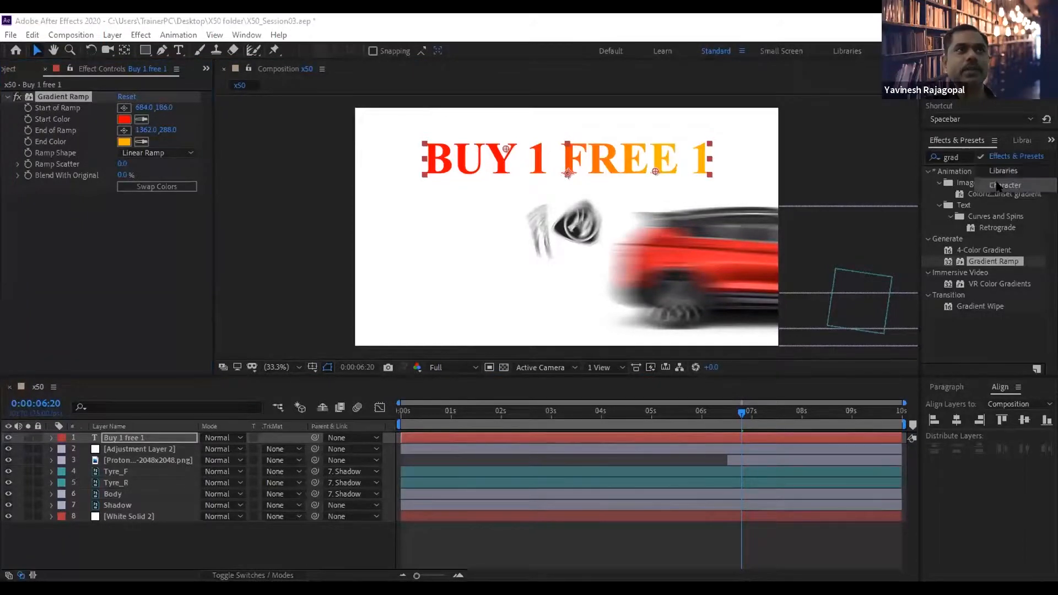
click(992, 185)
click(152, 436)
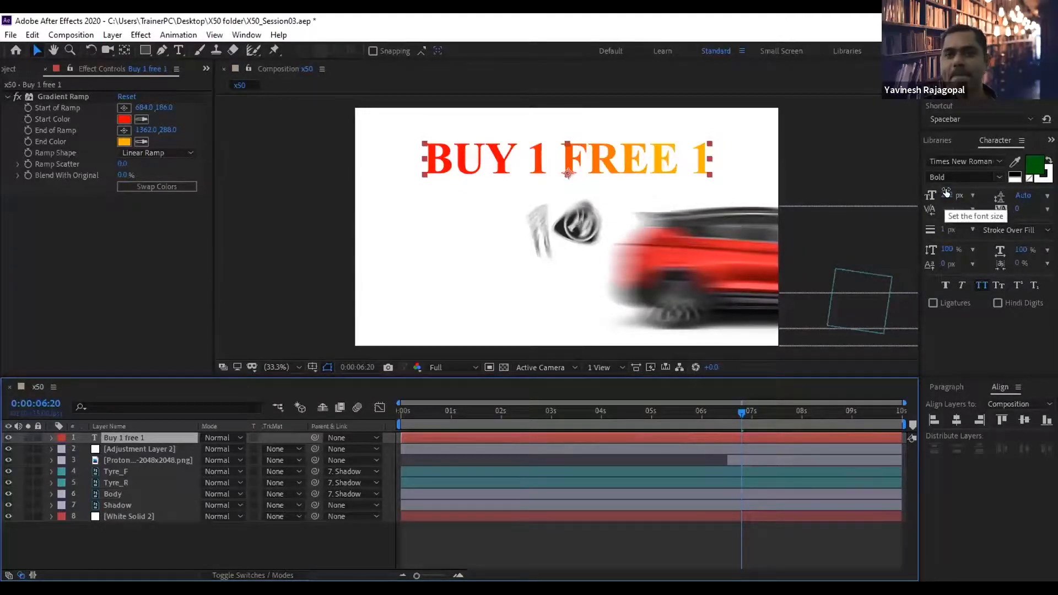
click(969, 191)
drag(969, 191, 1020, 193)
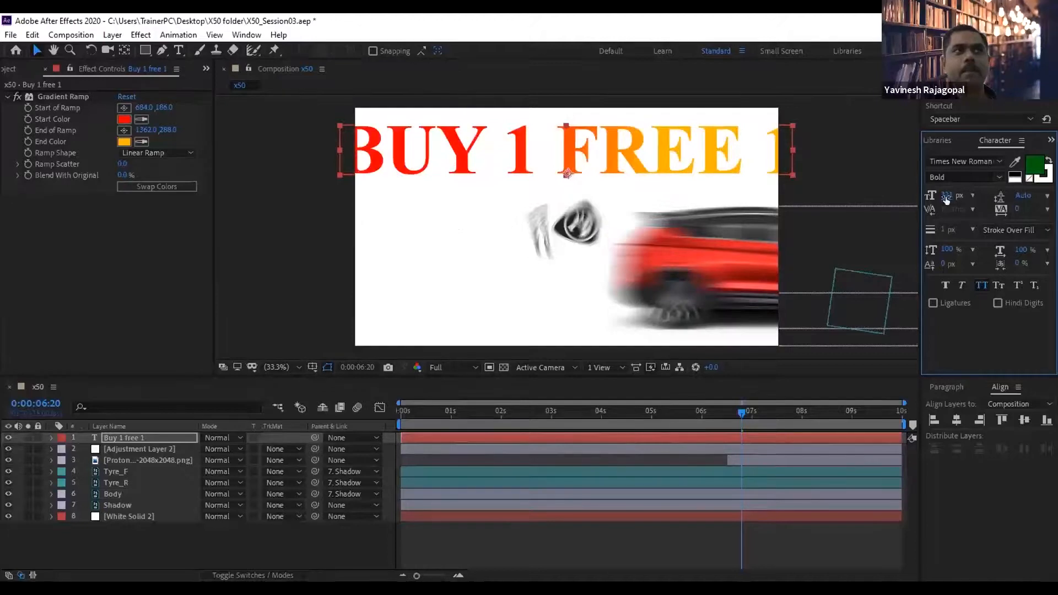
drag(943, 195, 890, 204)
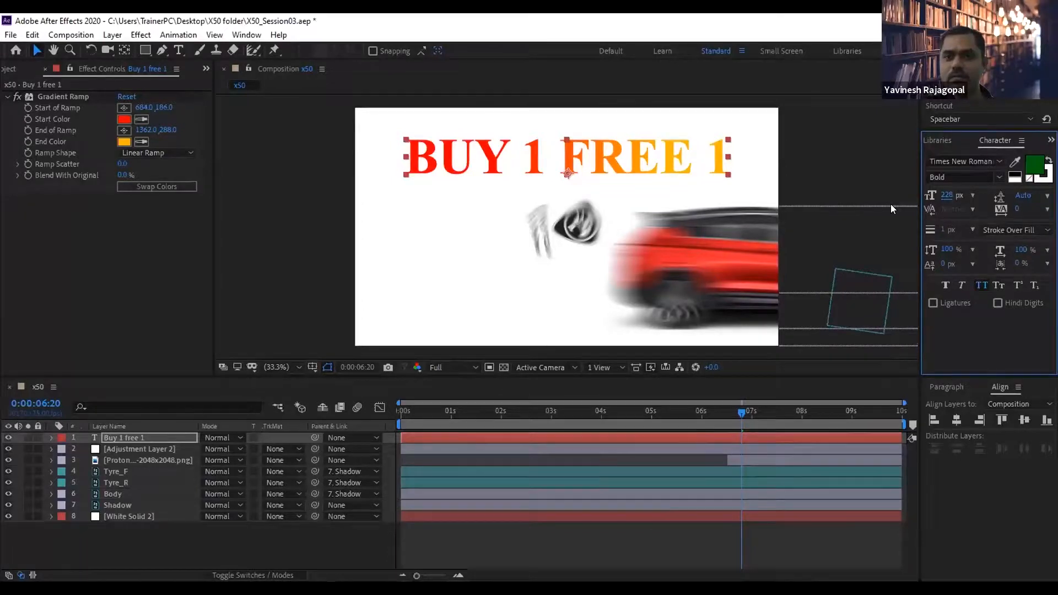
Delete the Gradient Ramp effect from the Buy 1 free 1 text and deselect the layer.
click(59, 96)
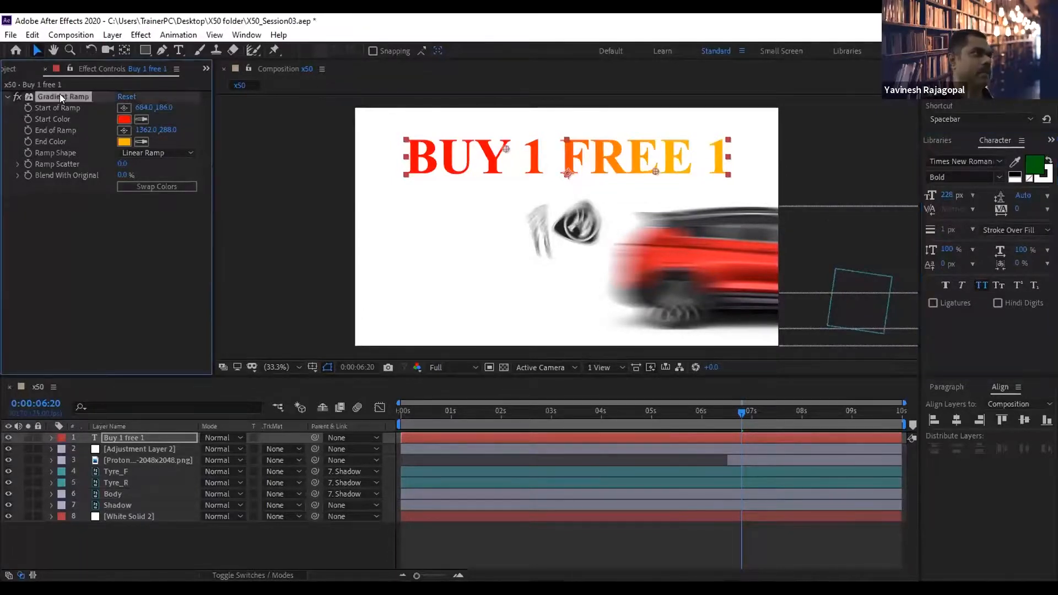
key(Delete)
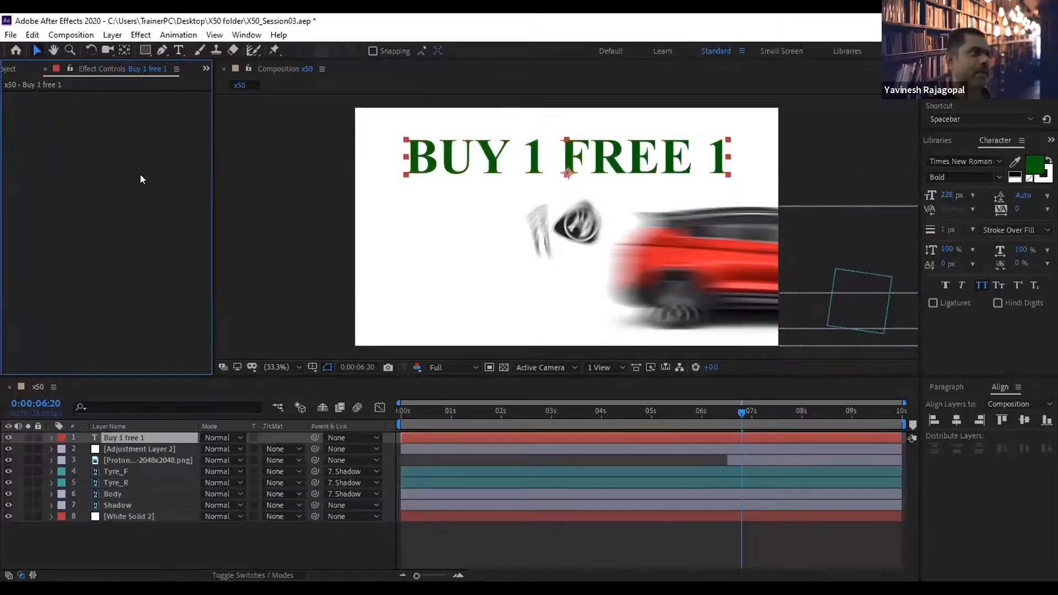
click(315, 238)
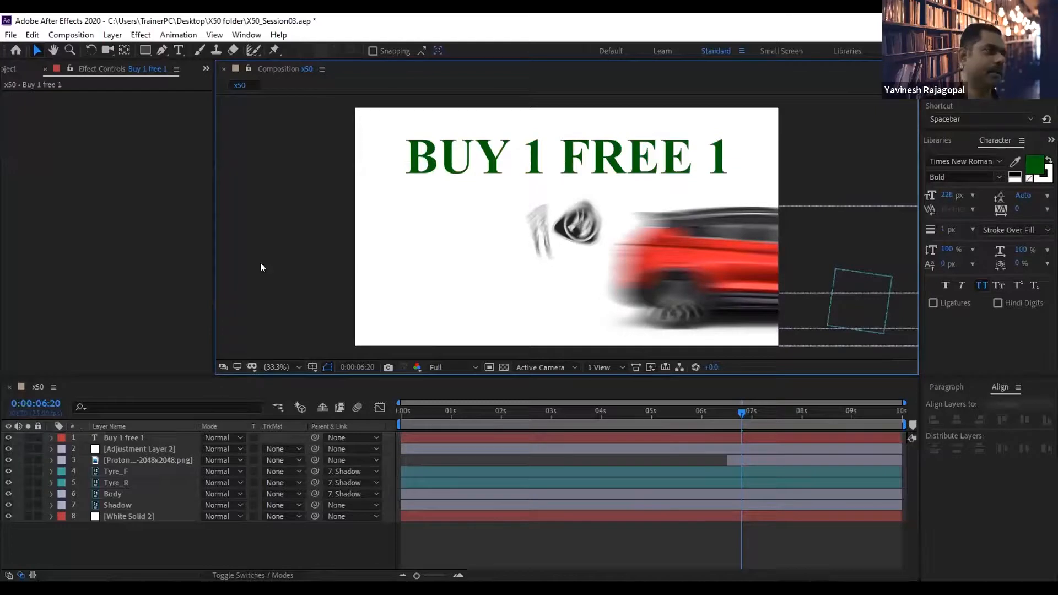
Preview the animation from the start and view the frame at 0:00:02:00.
drag(740, 411, 375, 417)
key(space)
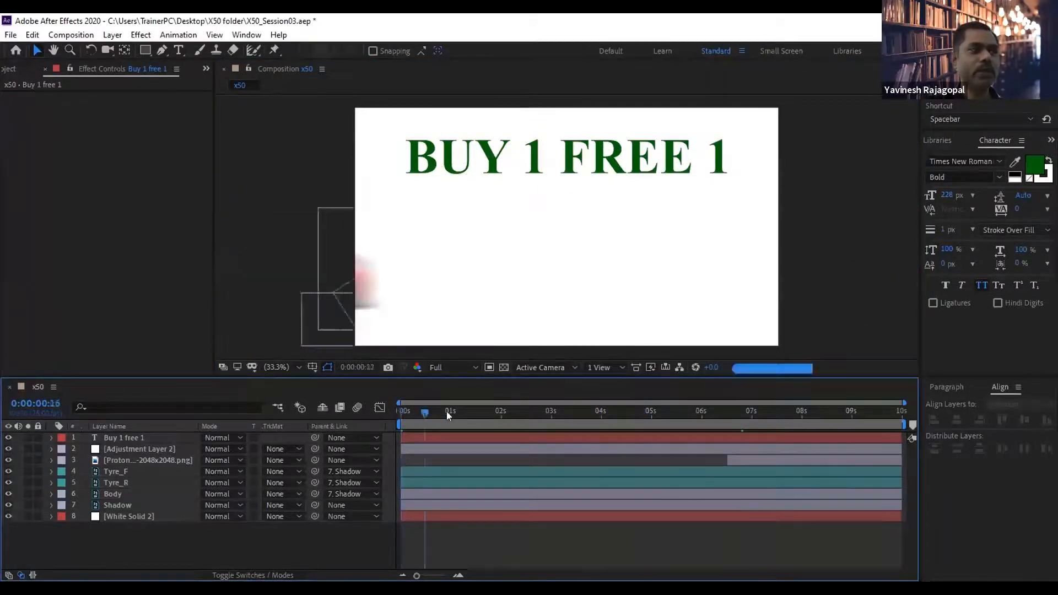
click(498, 411)
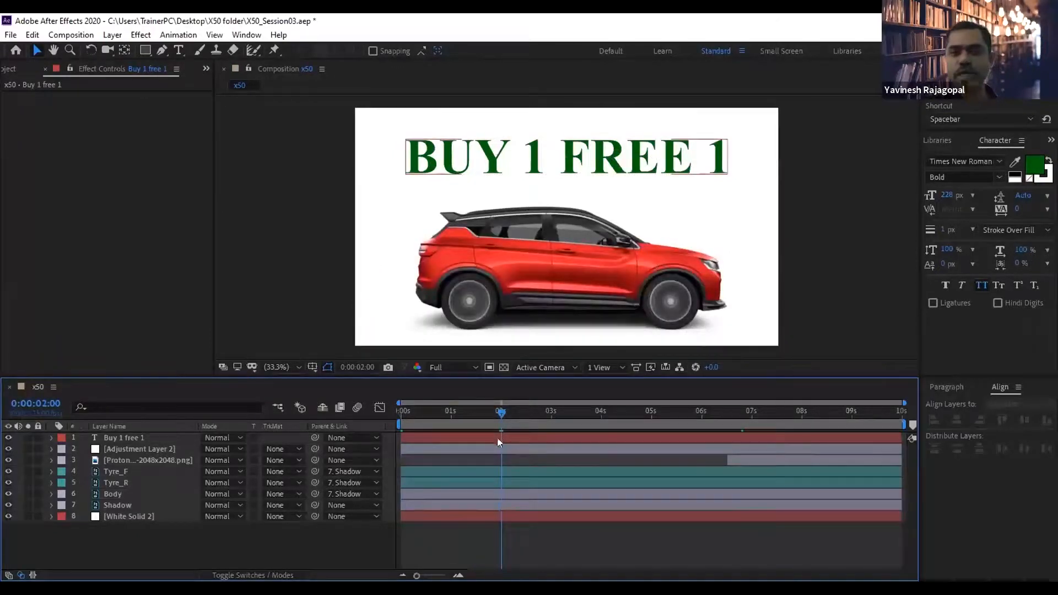
Start Scale and Rotation keyframes on the Buy 1 free 1 layer at 0:00:03:01.
click(434, 437)
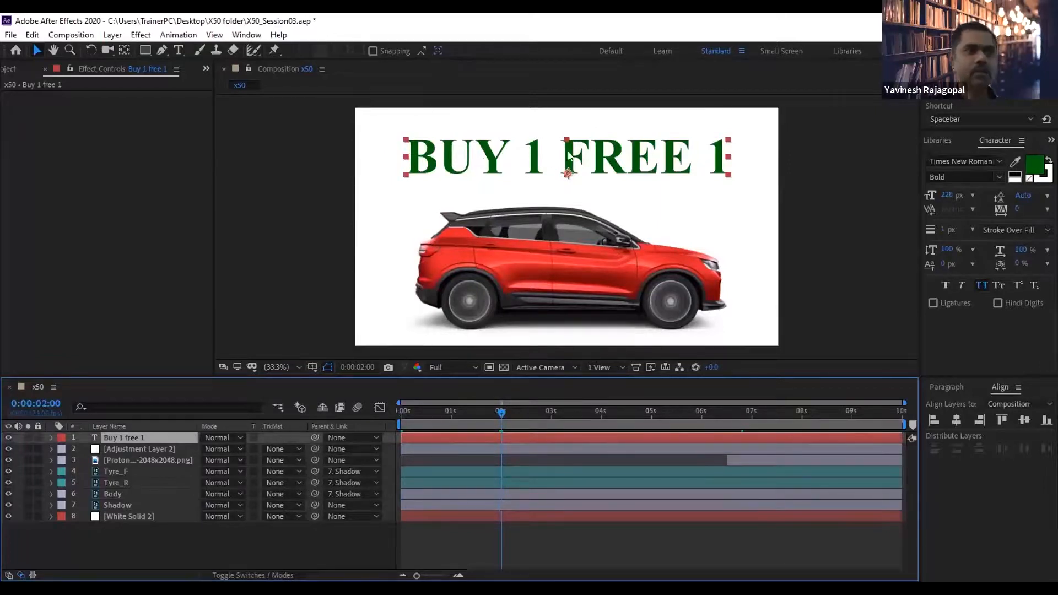
click(552, 410)
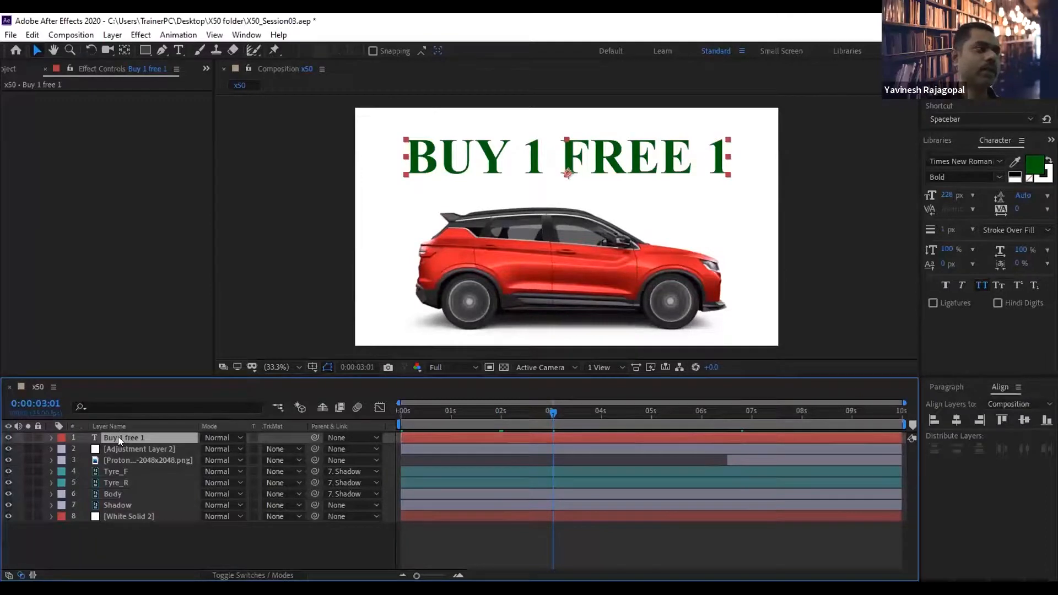
click(49, 434)
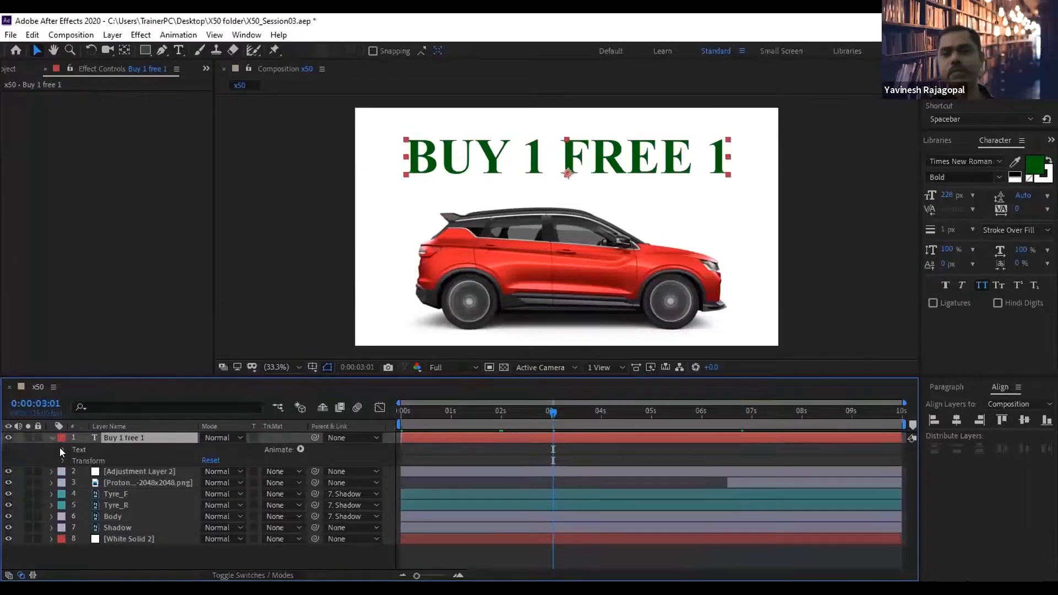
click(60, 447)
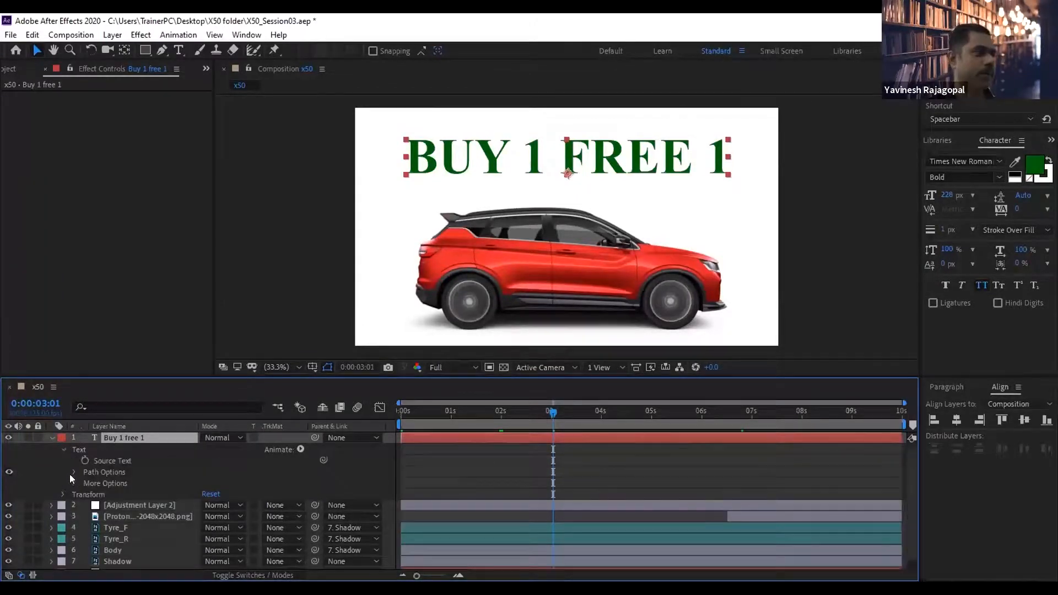
click(62, 450)
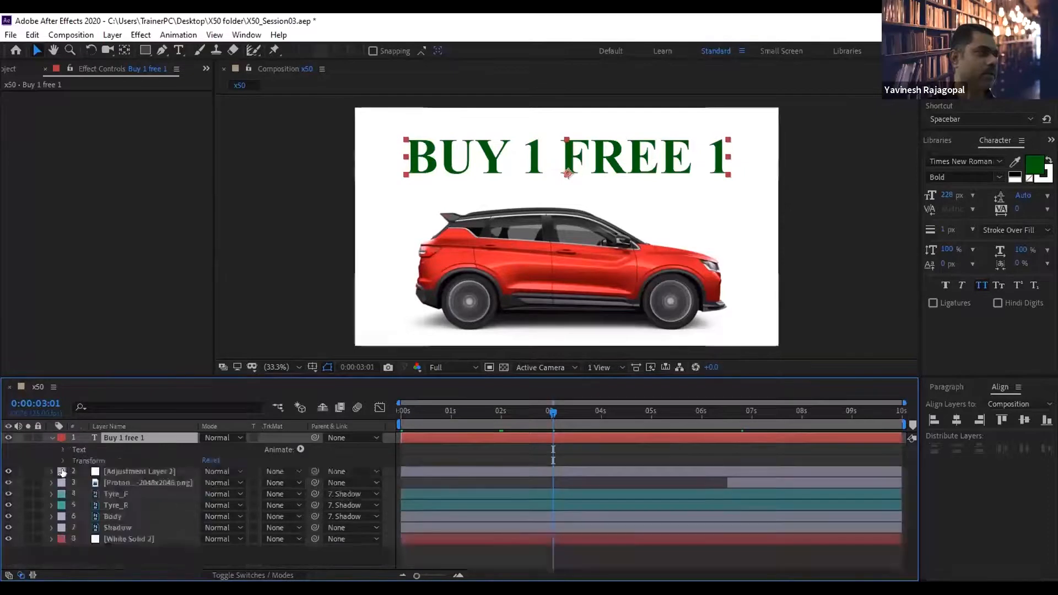
click(62, 460)
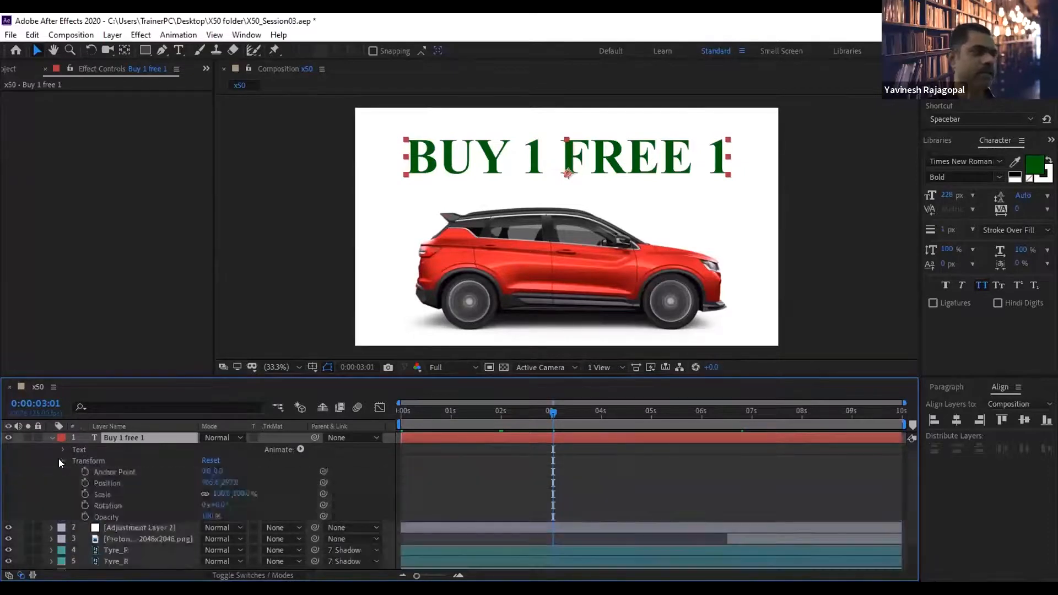
click(81, 491)
click(82, 505)
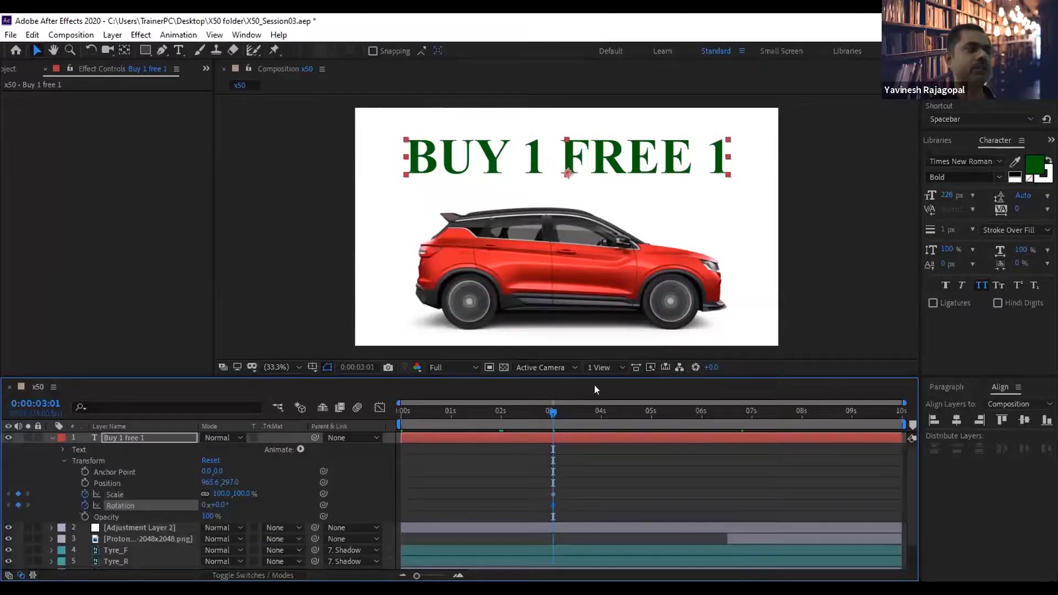
At 0:00:02:00, set the Buy 1 free 1 layer's Rotation to 90° and its Scale to 0%.
drag(553, 412, 498, 409)
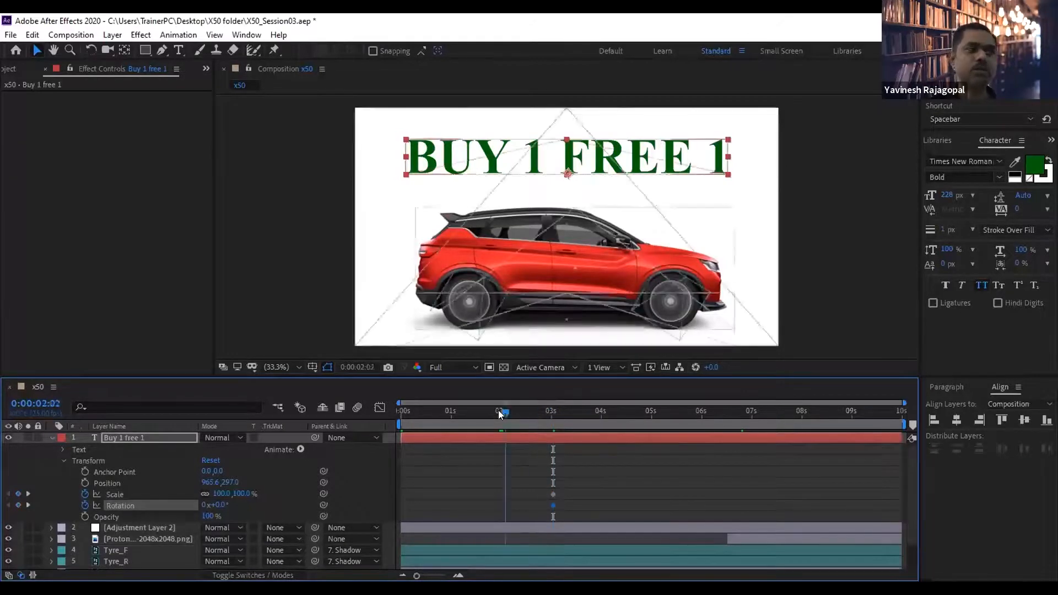
click(213, 505)
text(90)
key(Return)
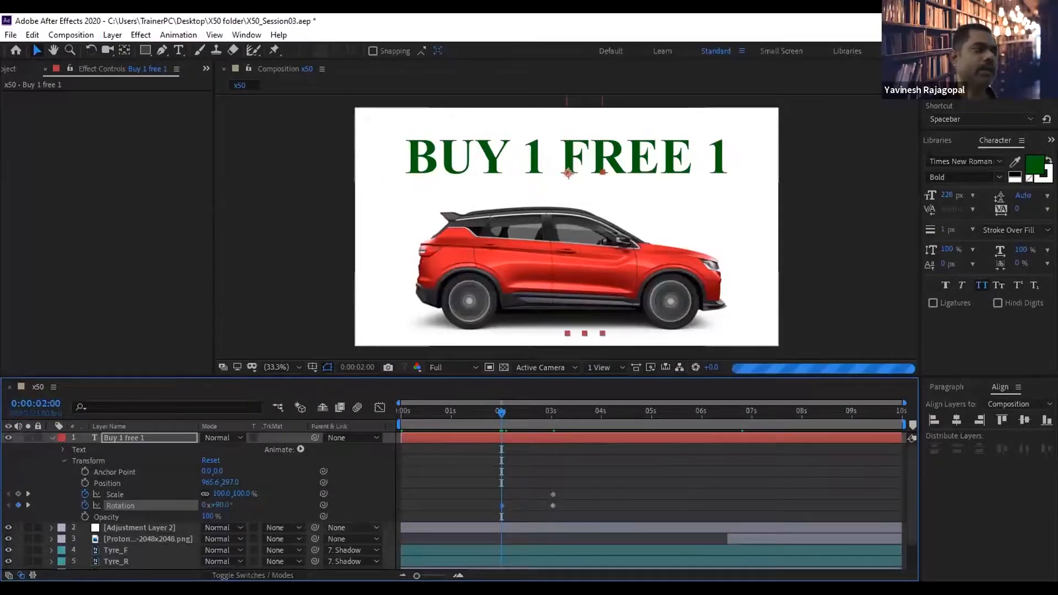
click(220, 493)
text(0)
key(Return)
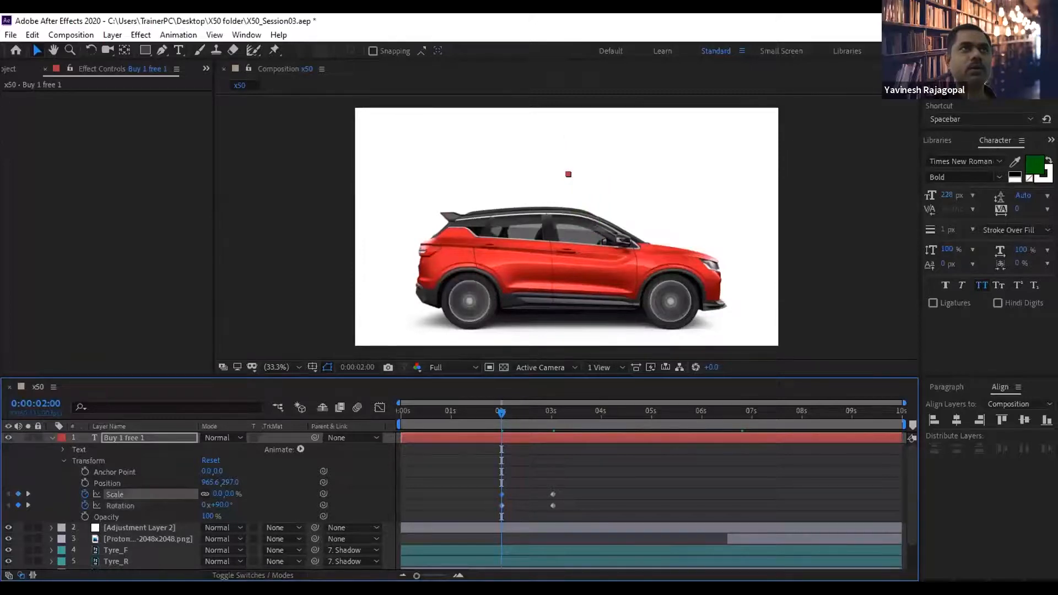
Preview the text's scale and rotation animation and check it between its end and start keyframes.
key(space)
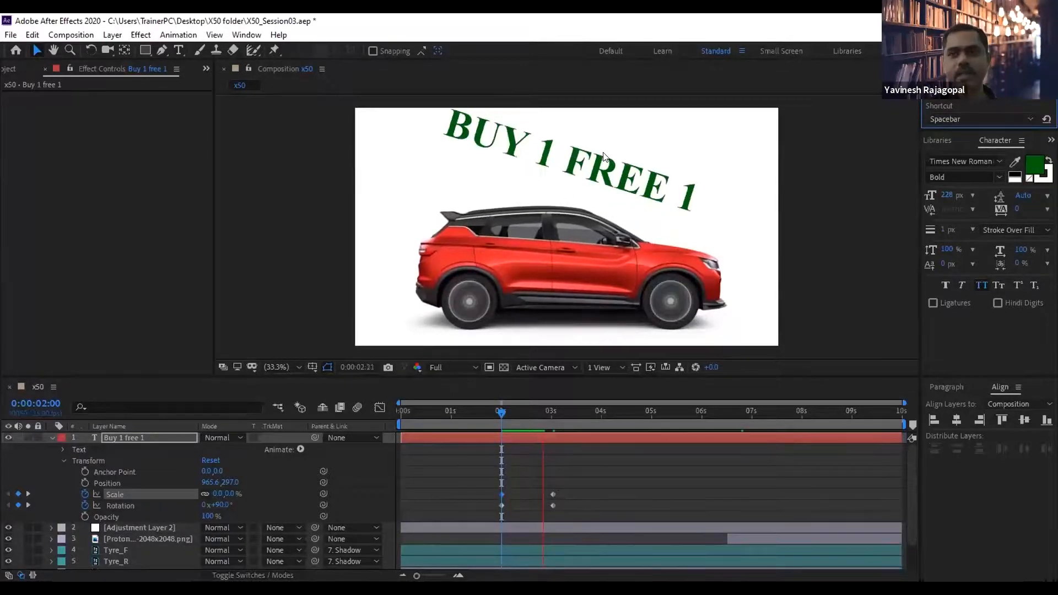
click(575, 411)
drag(575, 411, 553, 416)
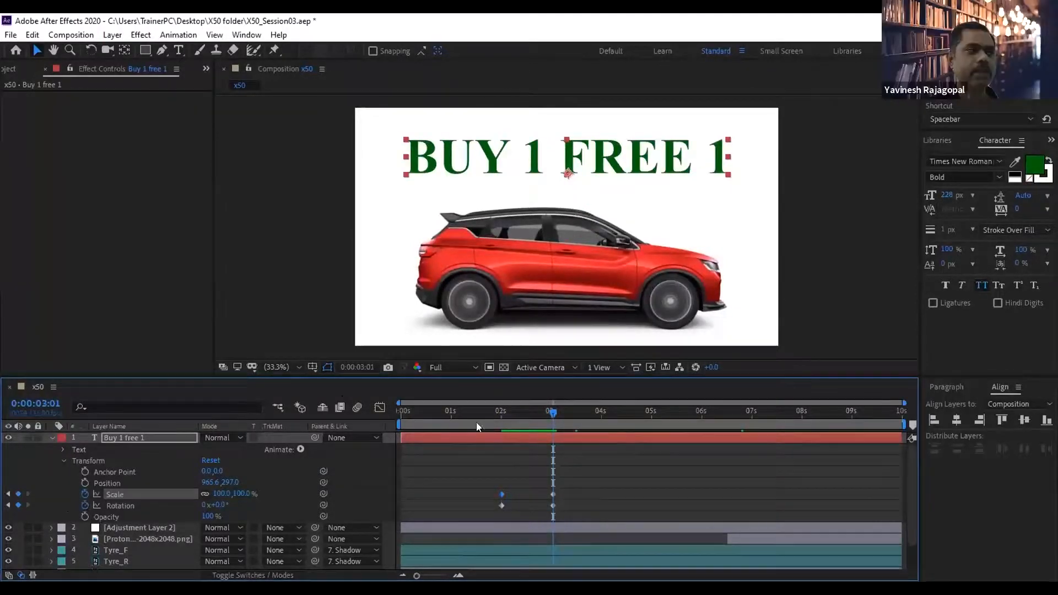
drag(545, 410, 500, 410)
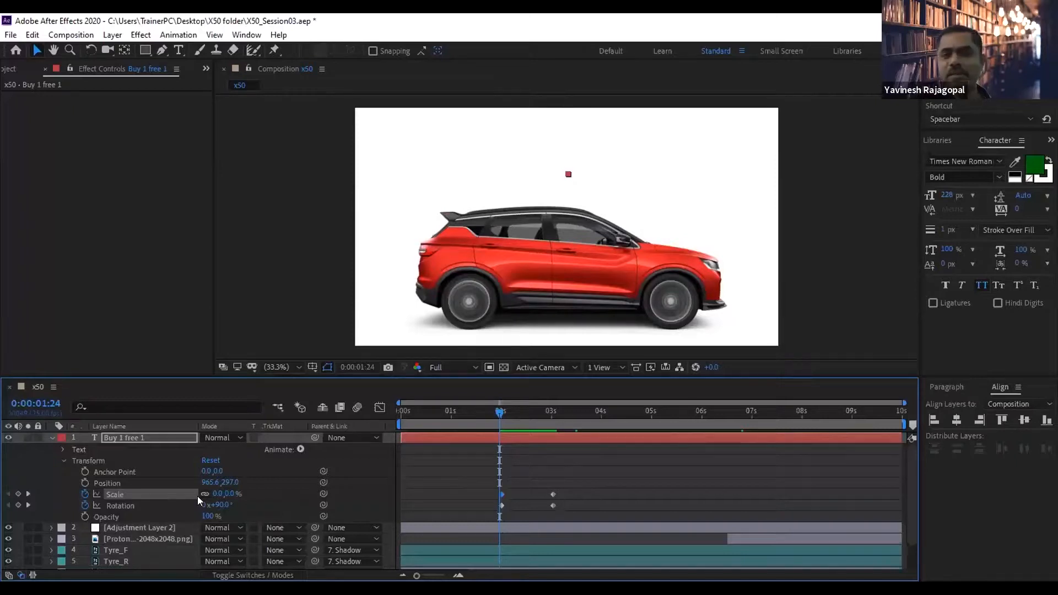
At 0:00:03:05, remove all Scale and Rotation keyframes from the Buy 1 free 1 layer.
click(572, 409)
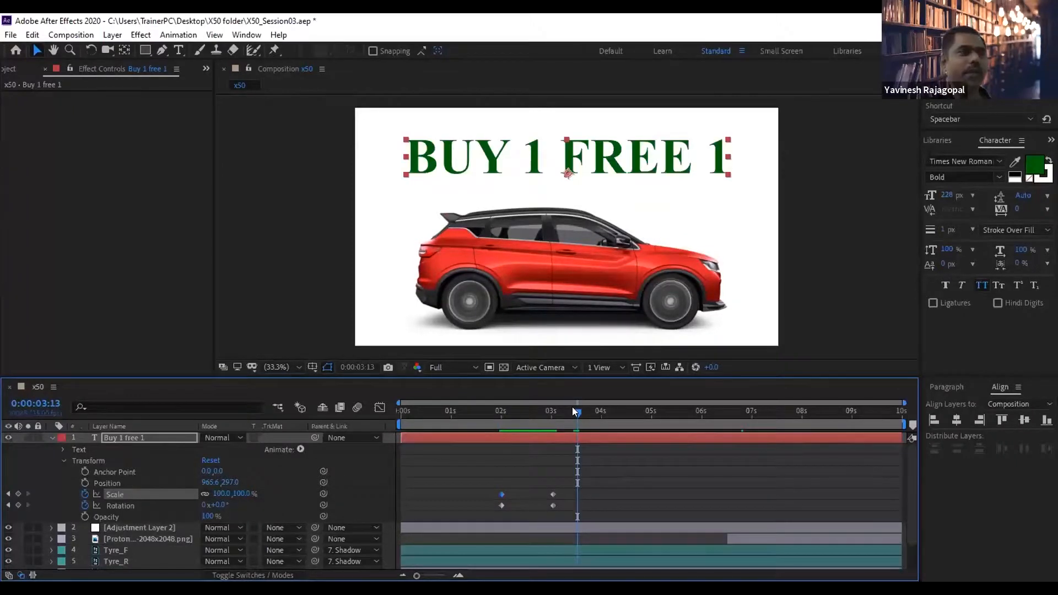
mouse_move(573, 411)
mouse_down()
mouse_move(508, 415)
mouse_move(561, 417)
mouse_up()
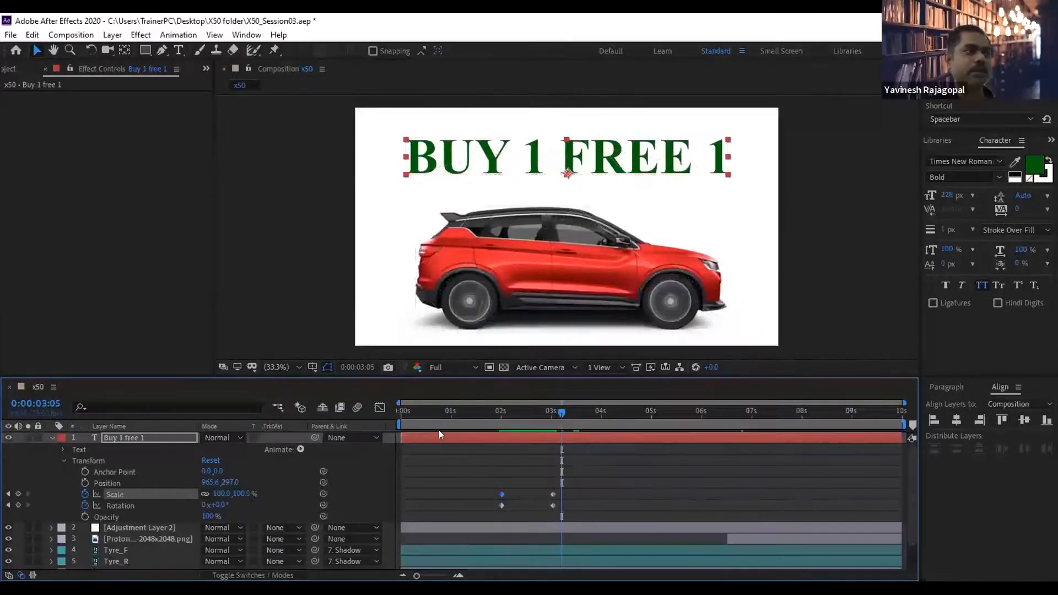
click(84, 493)
click(85, 505)
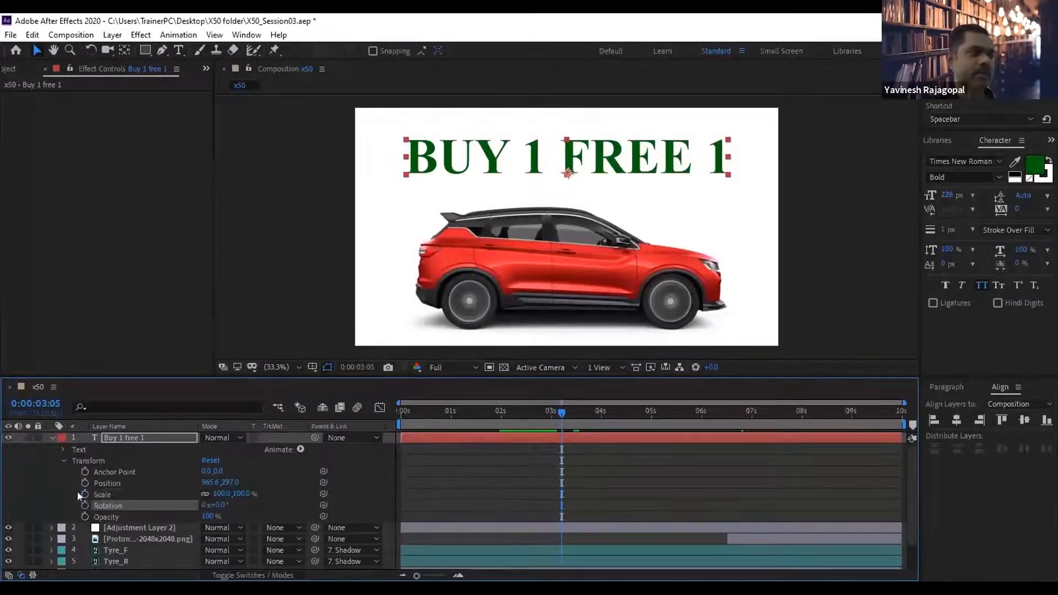
Apply the Typewriter preset from the Animate In text presets to the Buy 1 free 1 layer at 0:00:01:24.
drag(554, 409, 499, 411)
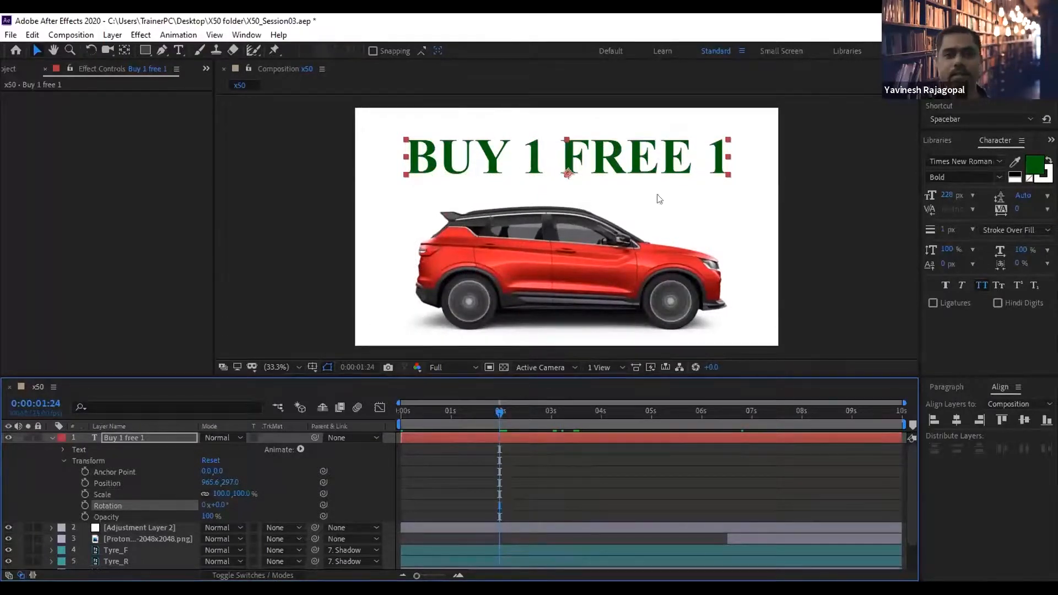
click(127, 433)
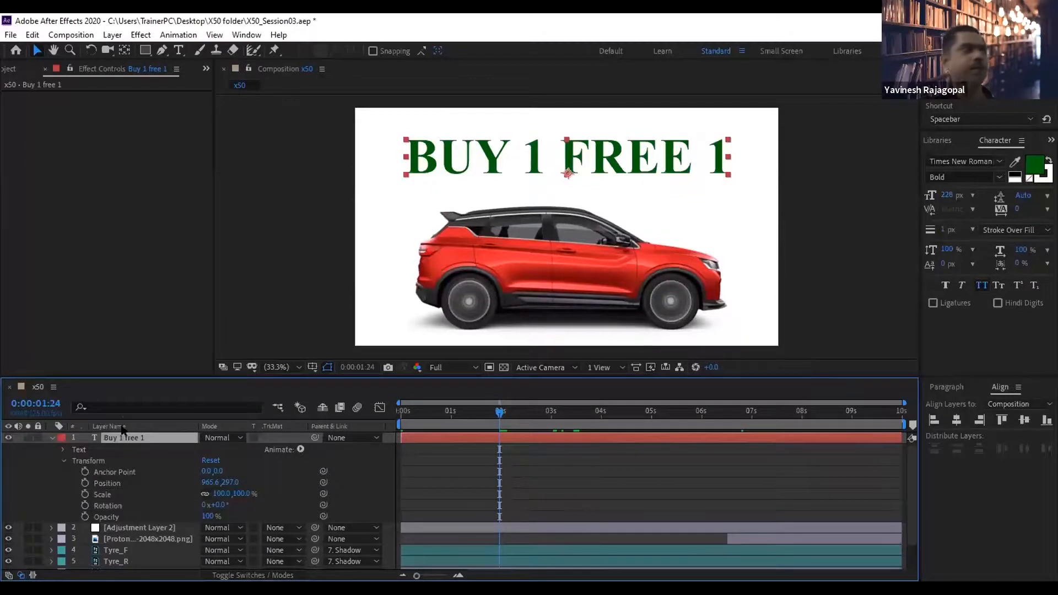
click(177, 34)
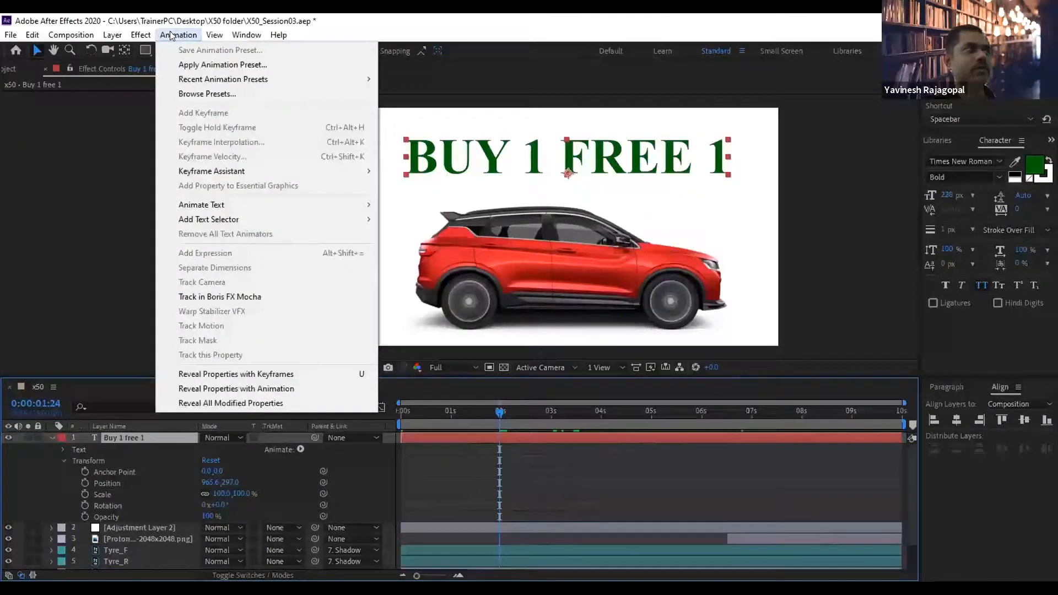
mouse_move(215, 35)
click(194, 61)
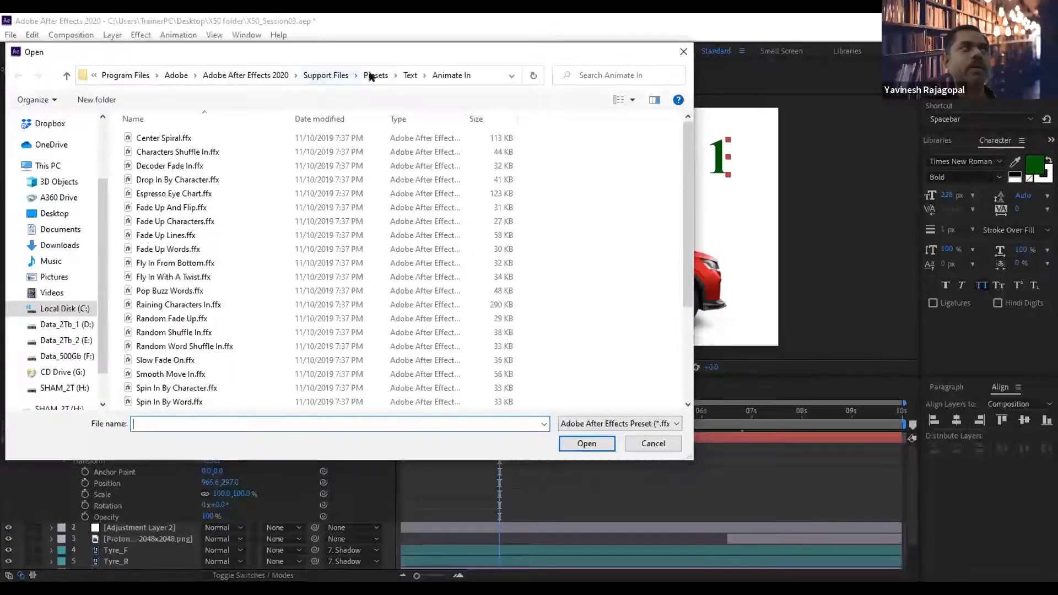
click(178, 306)
scroll(178, 307, down, 3)
click(152, 389)
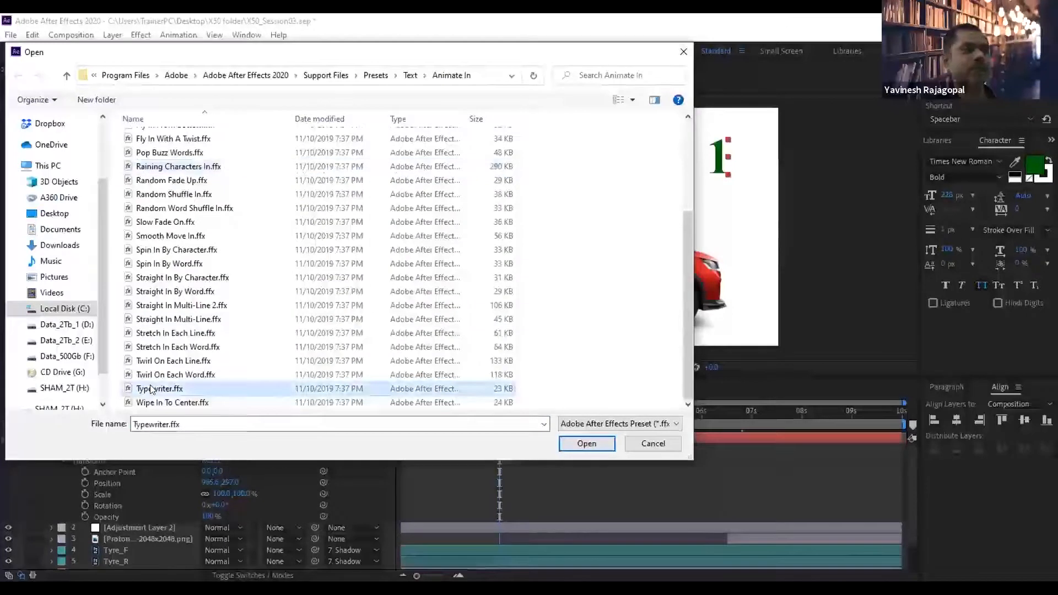
click(573, 442)
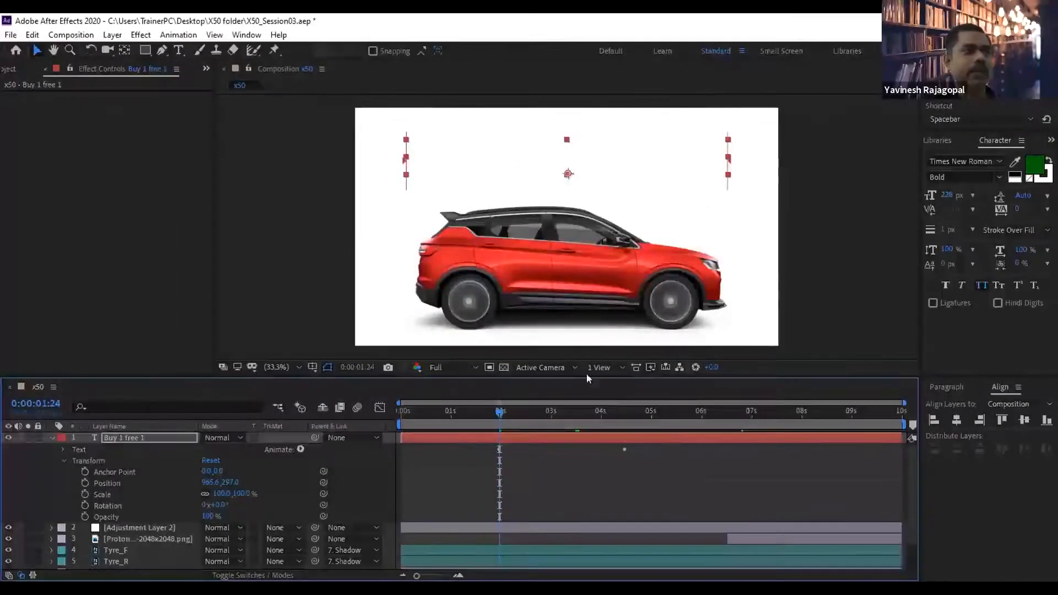
Preview the typewriter animation, hide Adjustment Layer 2 and view the frame at 0:00:02:11.
key(space)
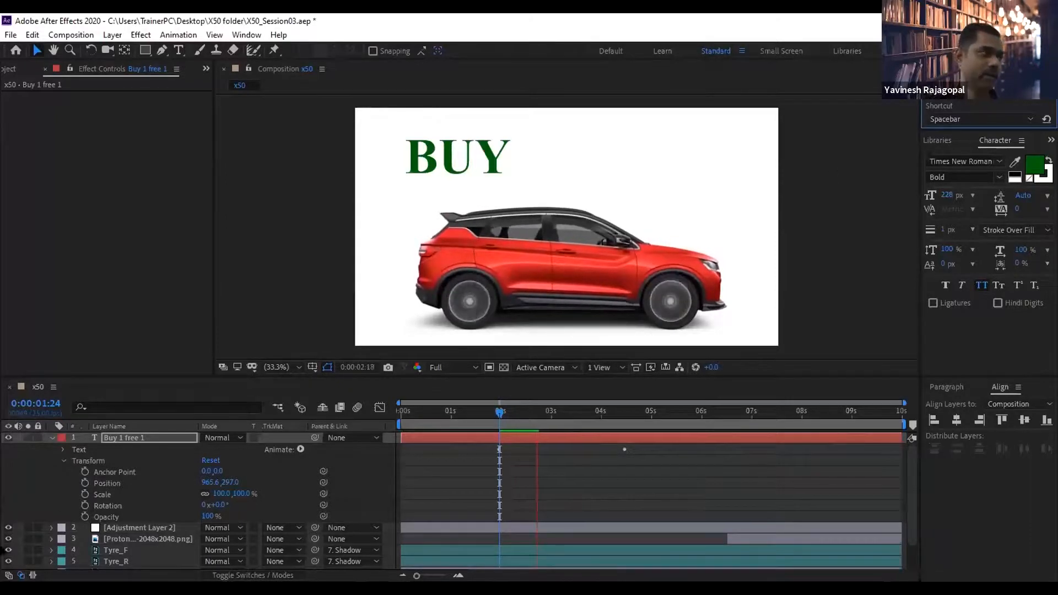
click(6, 529)
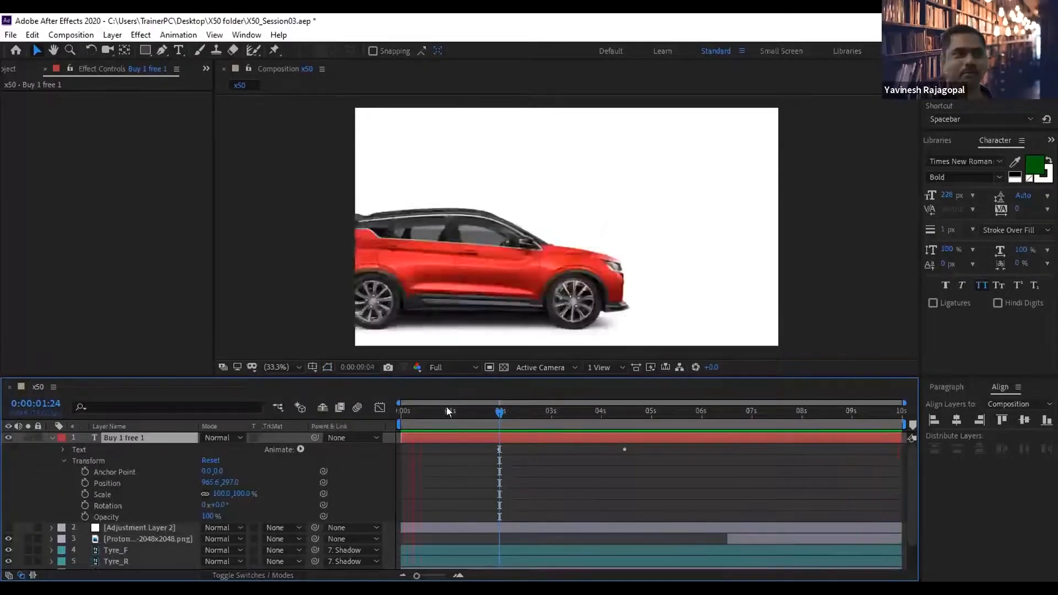
click(521, 409)
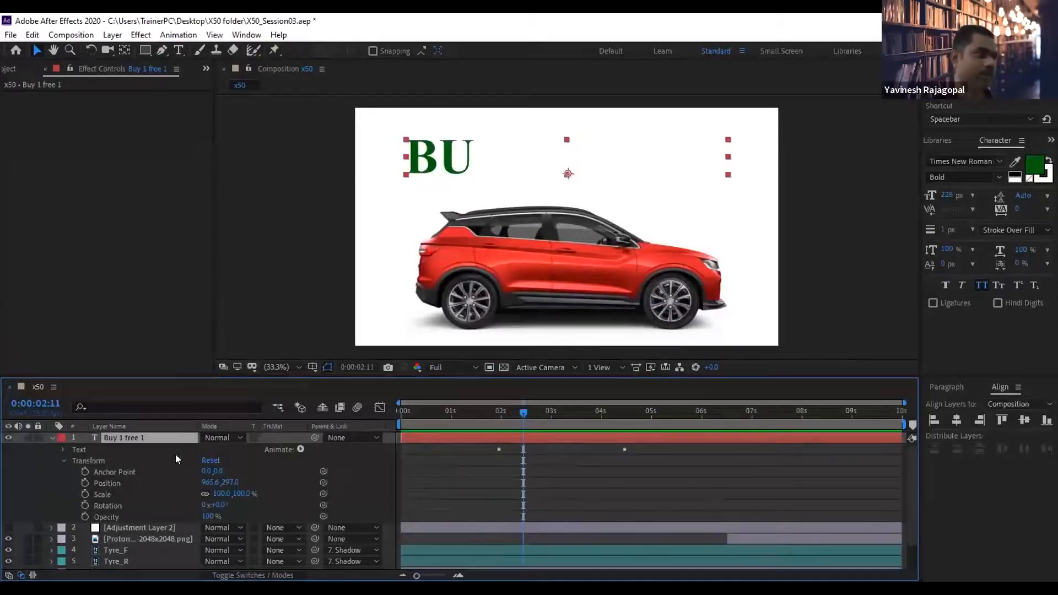
Undo hiding Adjustment Layer 2 and applying the Typewriter preset, and view the frame at 0:00:02:04.
key(ctrl+z)
key(ctrl+z)
key(space)
mouse_move(494, 411)
mouse_down()
mouse_move(552, 407)
mouse_move(497, 410)
mouse_up()
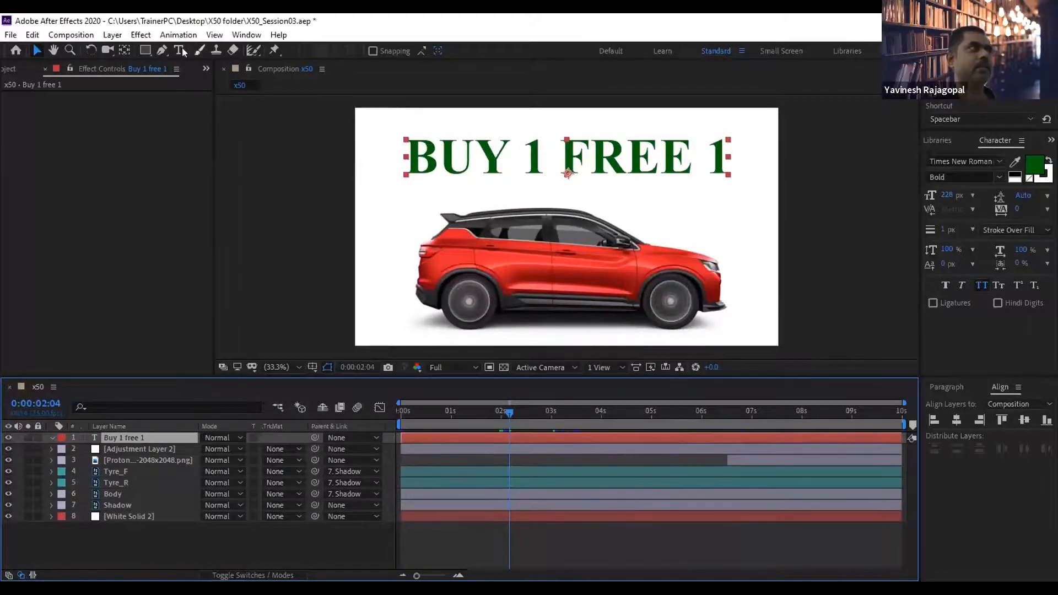
Examine the available Animate In text animation presets without applying any to the Buy 1 free 1 layer.
click(172, 36)
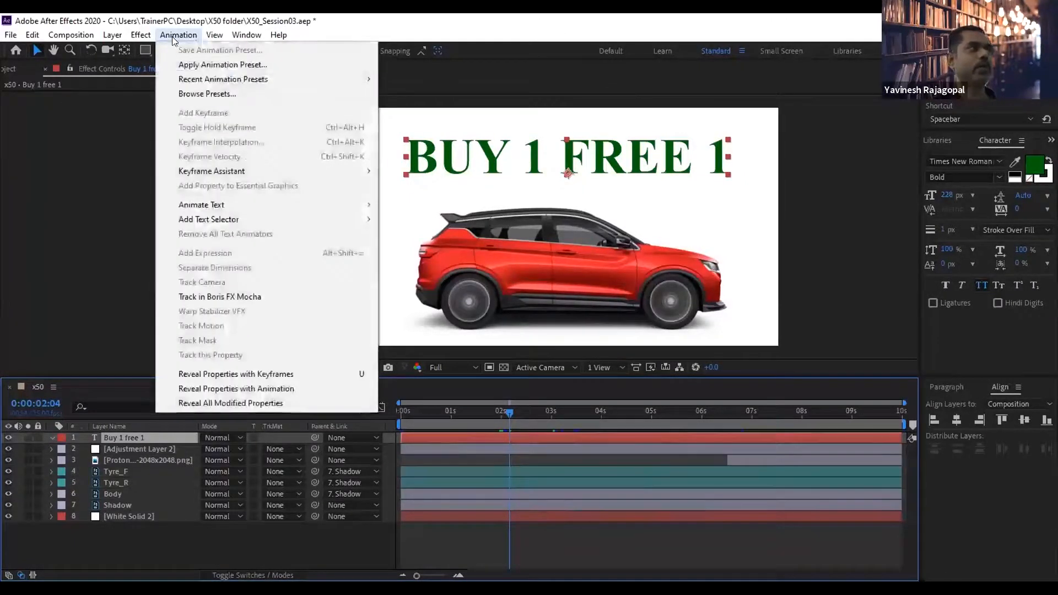
click(207, 65)
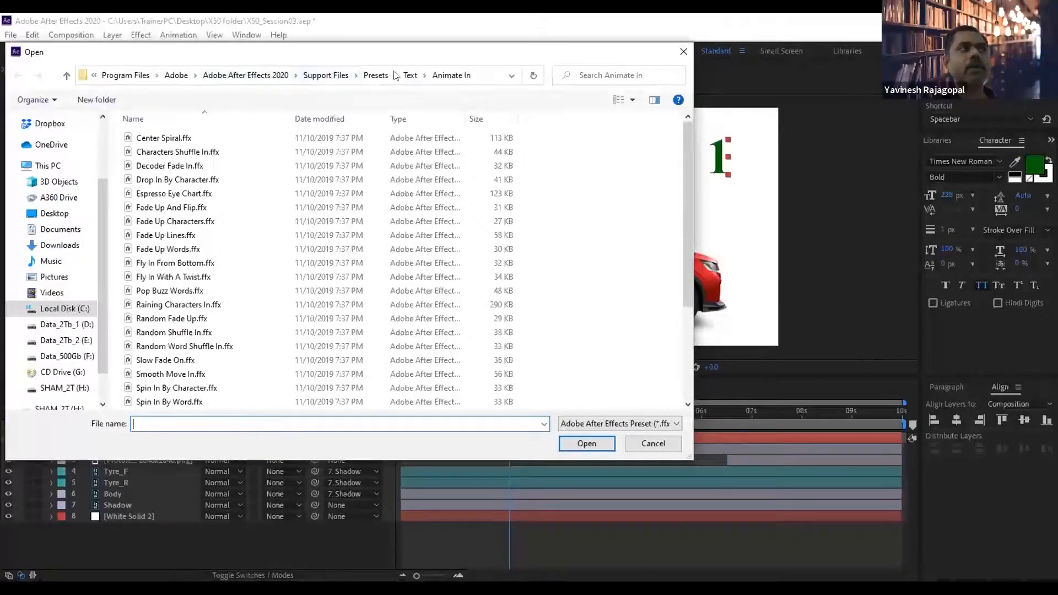
click(450, 75)
click(156, 332)
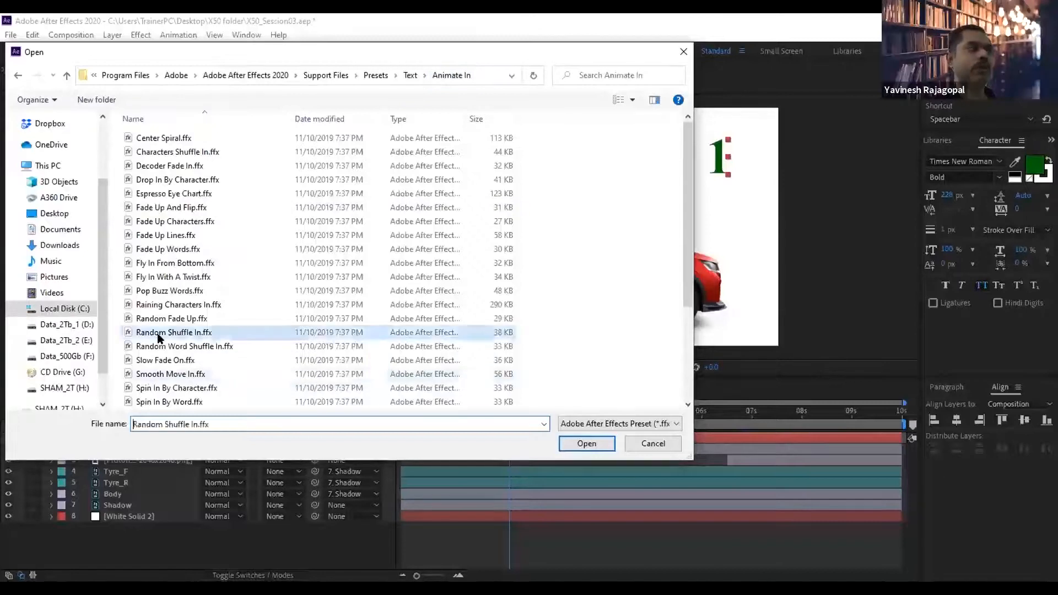
scroll(160, 319, down, 3)
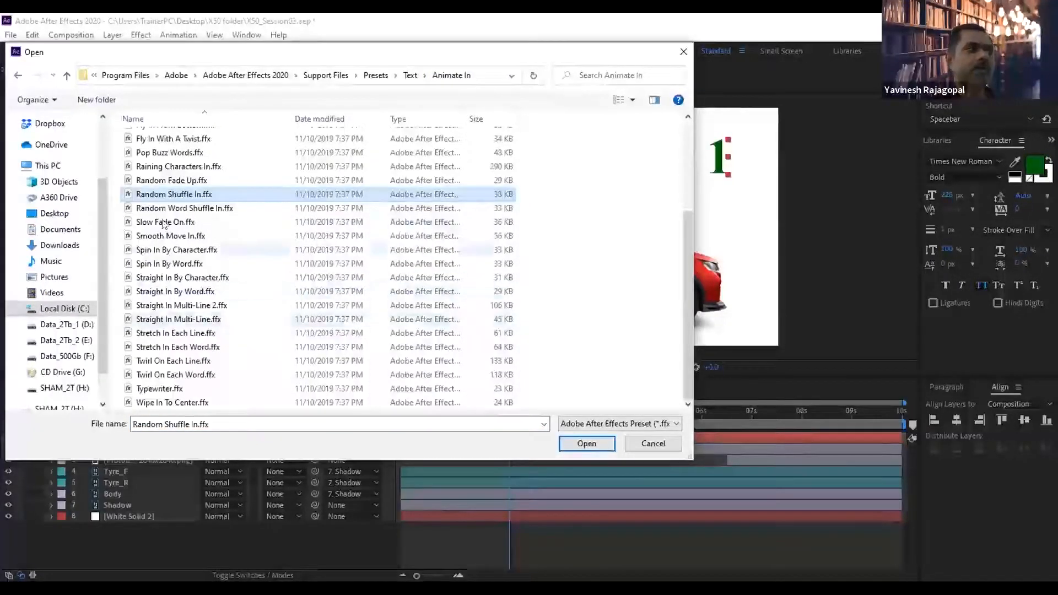
click(140, 253)
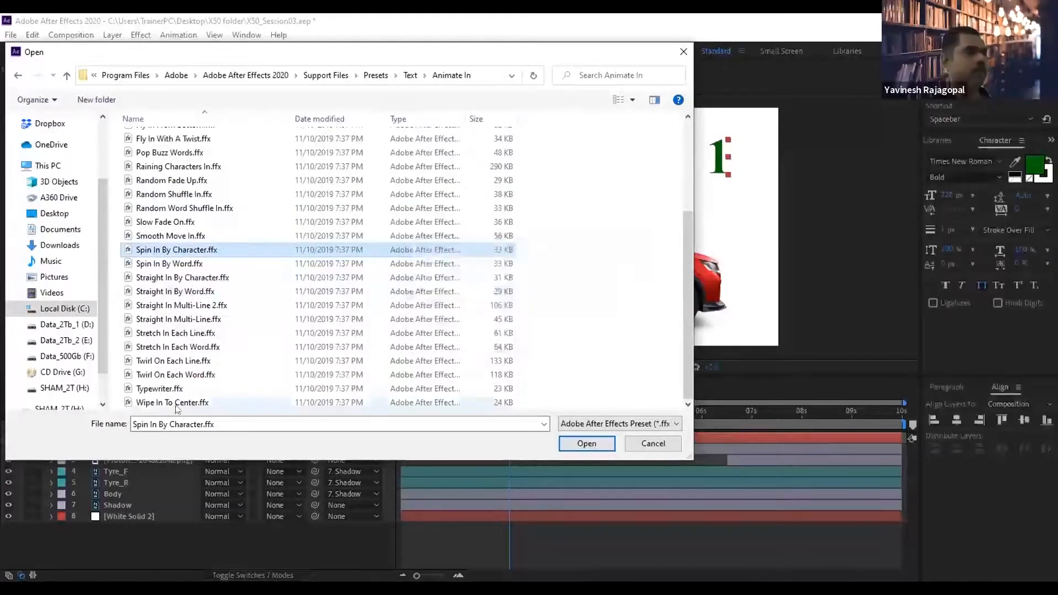
click(168, 388)
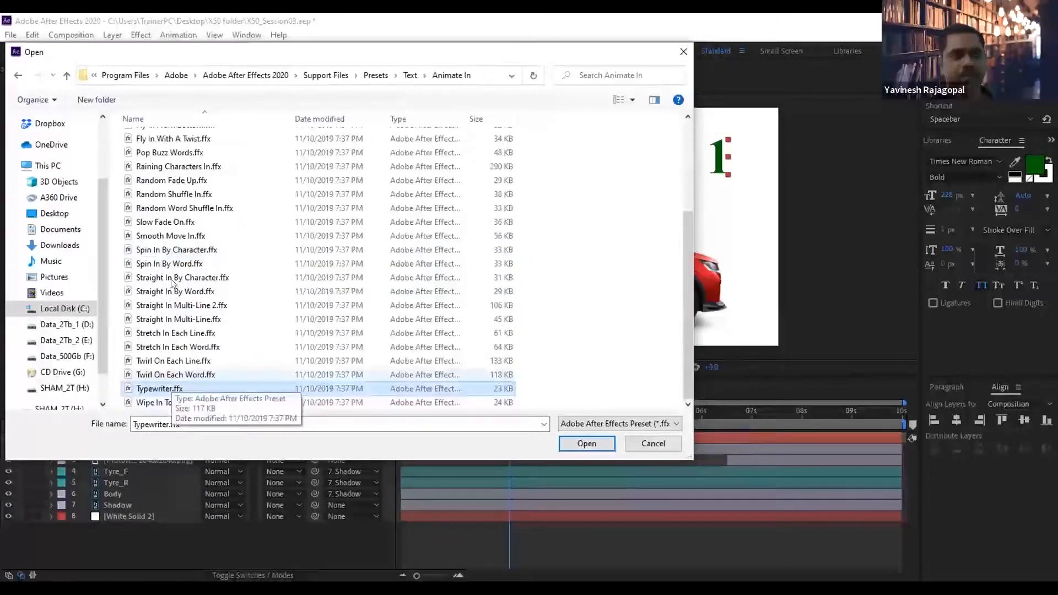
click(652, 446)
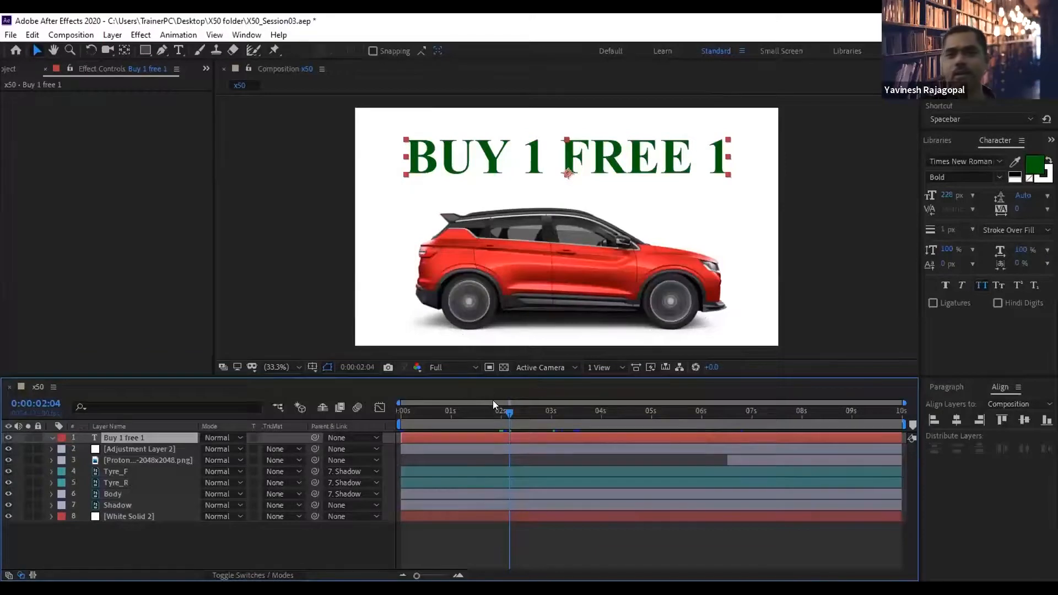
Show position, scale and rotation of the Buy 1 free 1 layer and enable scale and rotation keyframes at 0:00:03:01.
drag(508, 410, 552, 411)
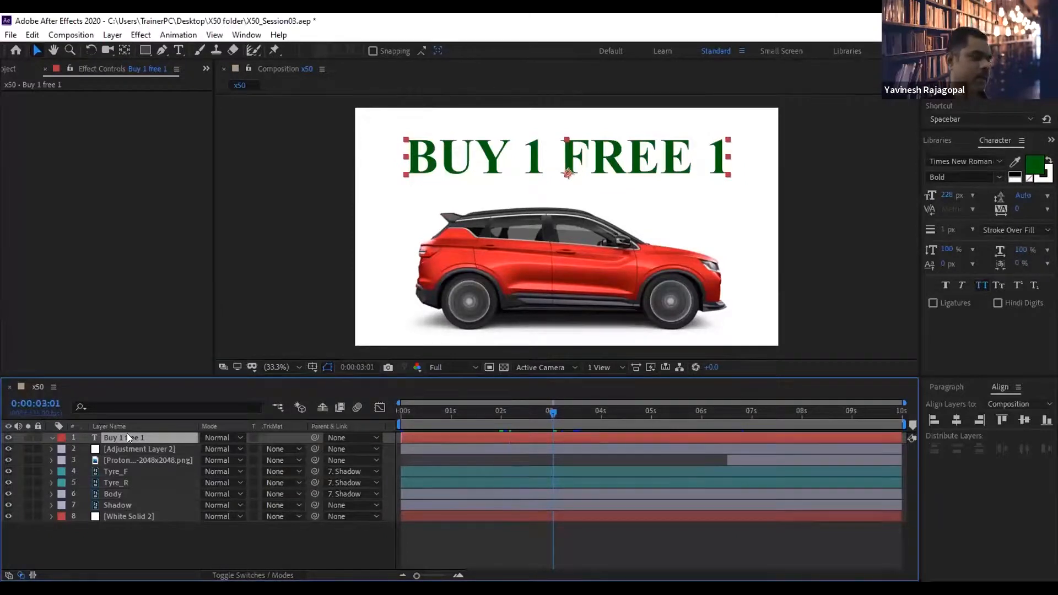
key(p)
key(shift+s)
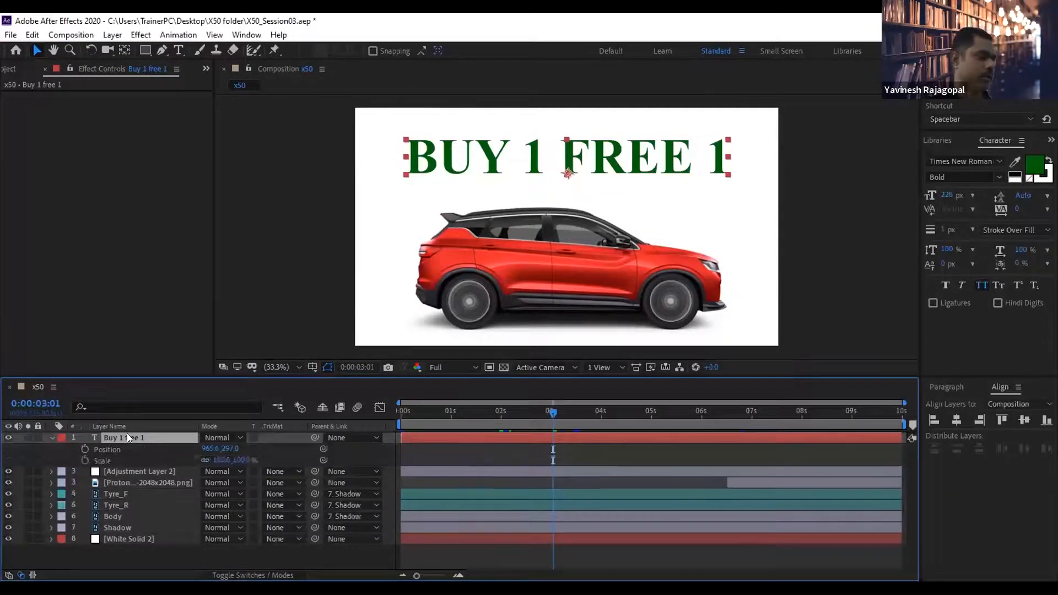
key(shift+r)
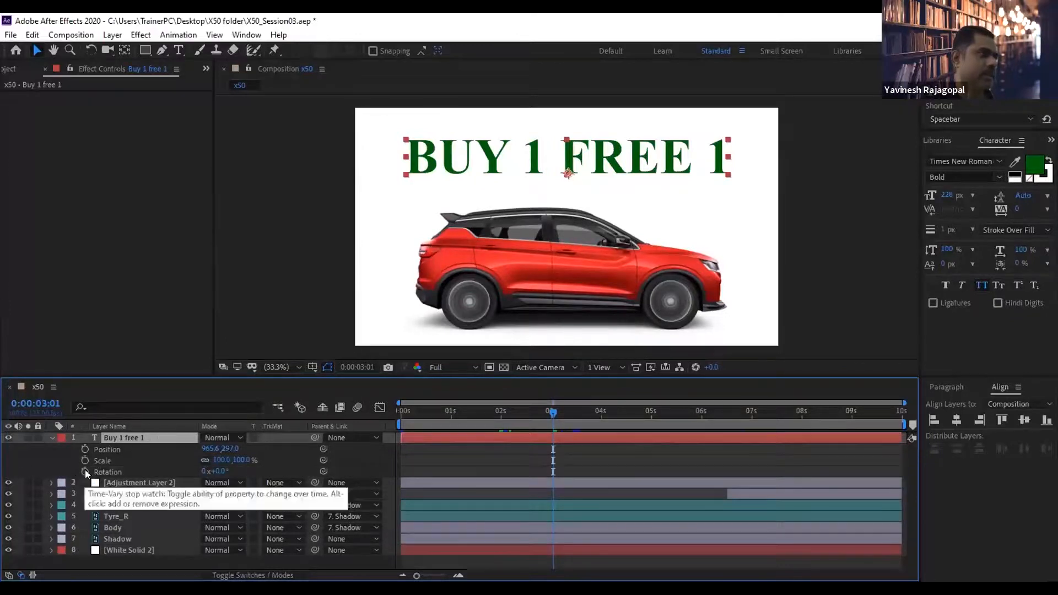
click(86, 459)
Set the Buy 1 free 1 layer's rotation to 90° and scale to 0% at 0:00:02:01, and preview the animation.
click(500, 415)
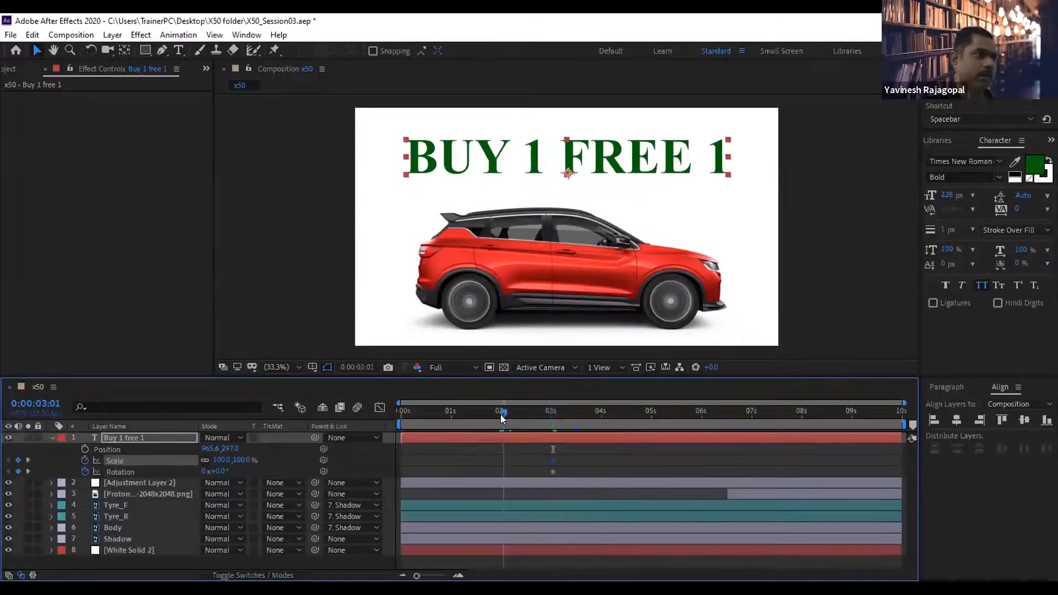
click(228, 468)
text(90)
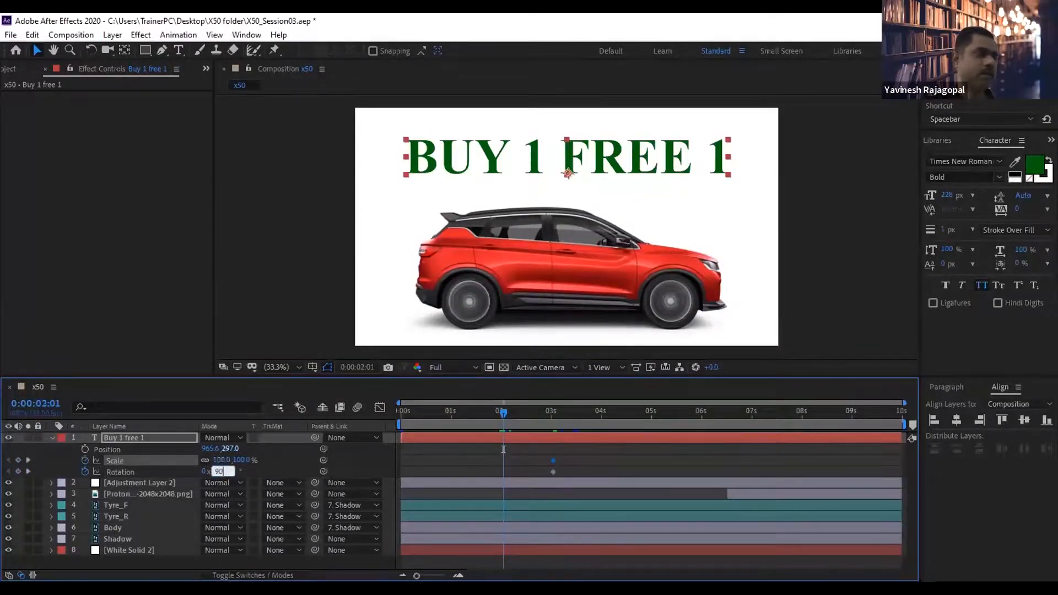
key(Return)
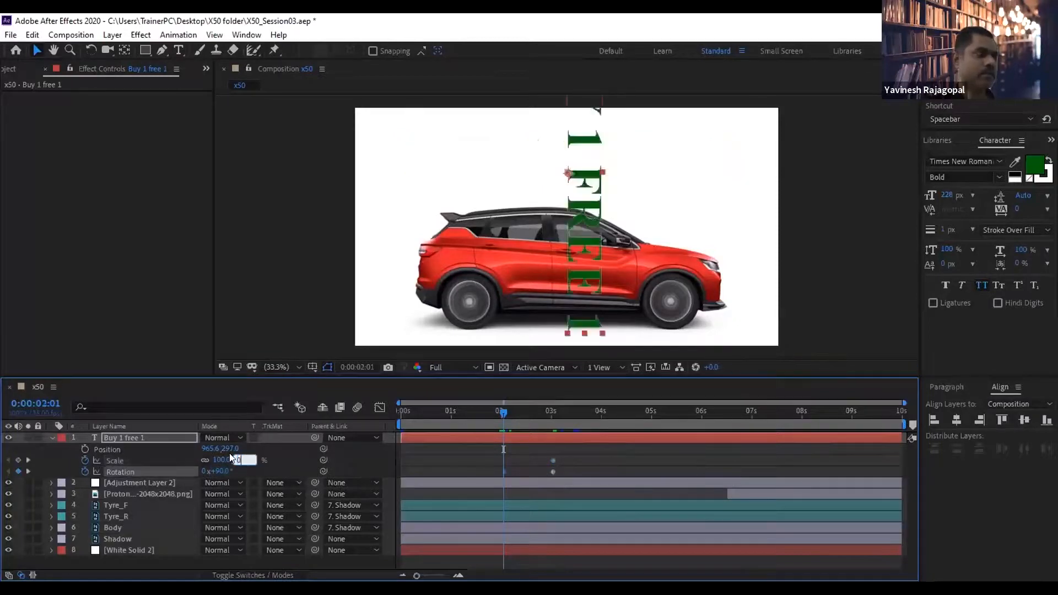
click(229, 458)
text(0)
key(Return)
click(981, 98)
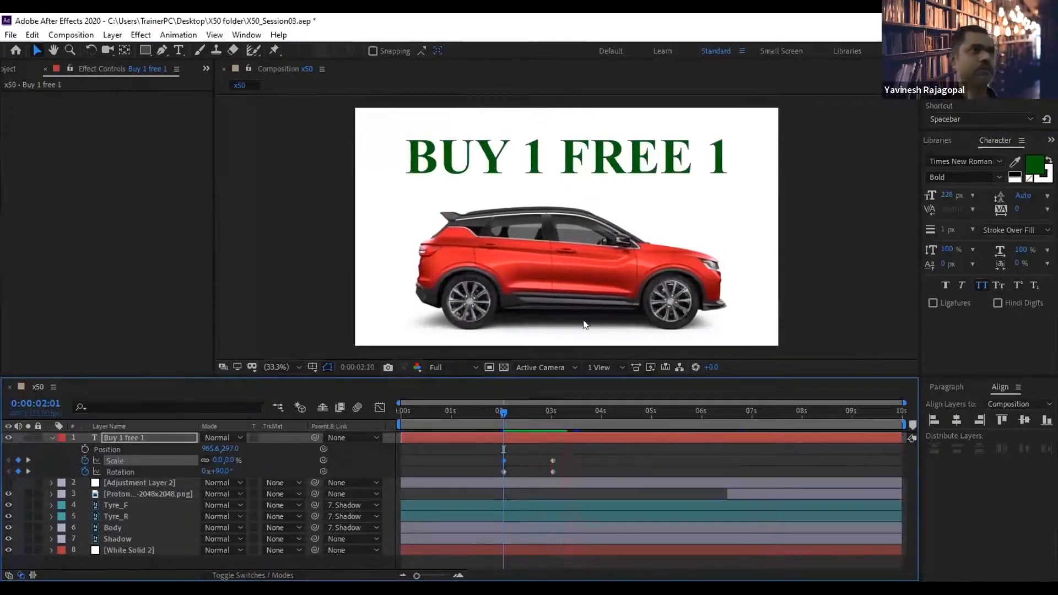
Copy the text's scale and rotation keyframes from 0:00:03:01 to 0:00:04:12 and from 0:00:02:01 to 0:00:05:11.
drag(524, 407, 625, 407)
drag(542, 454, 562, 473)
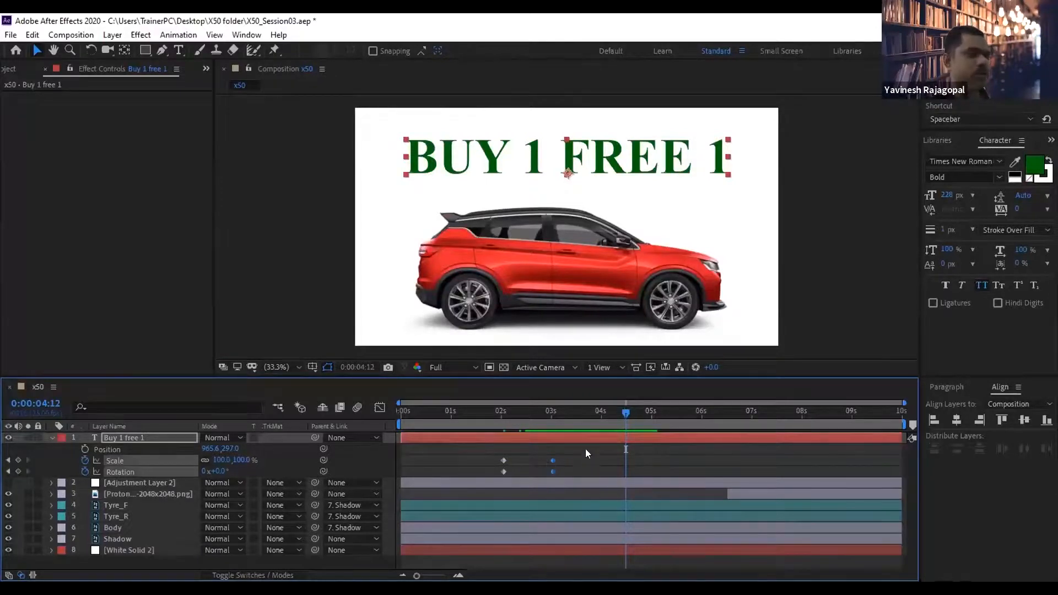
drag(626, 411, 673, 408)
drag(515, 452, 489, 472)
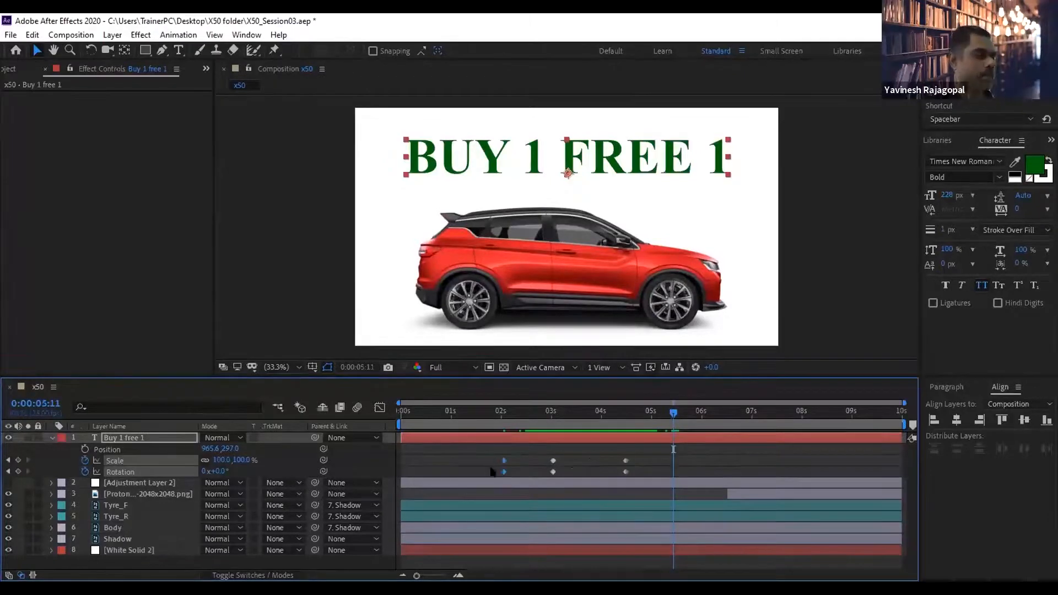
key(ctrl+c)
key(ctrl+v)
drag(491, 407, 673, 418)
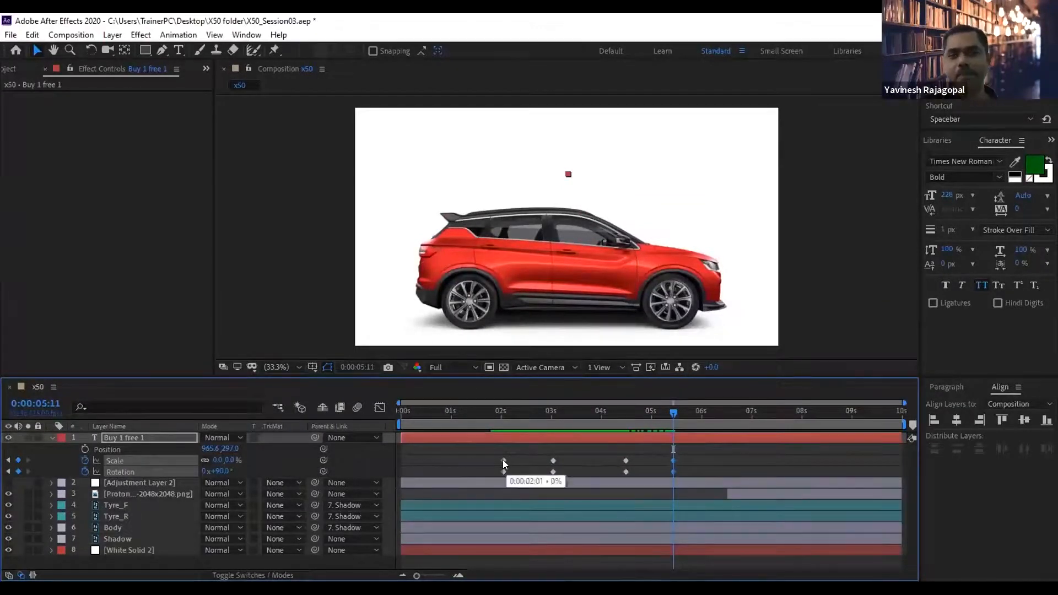
Review the Buy 1 free 1 layer's original and copied scale and rotation keyframes and view the frame at 0:00:03:15.
click(568, 411)
drag(539, 411, 626, 413)
drag(539, 450, 564, 474)
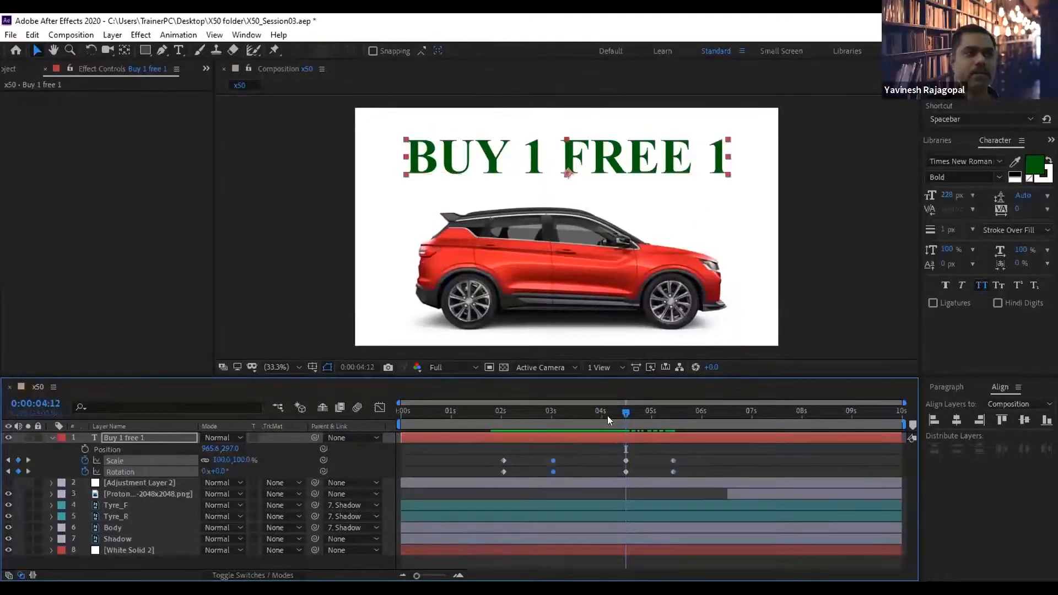
drag(637, 409, 671, 411)
drag(476, 448, 515, 481)
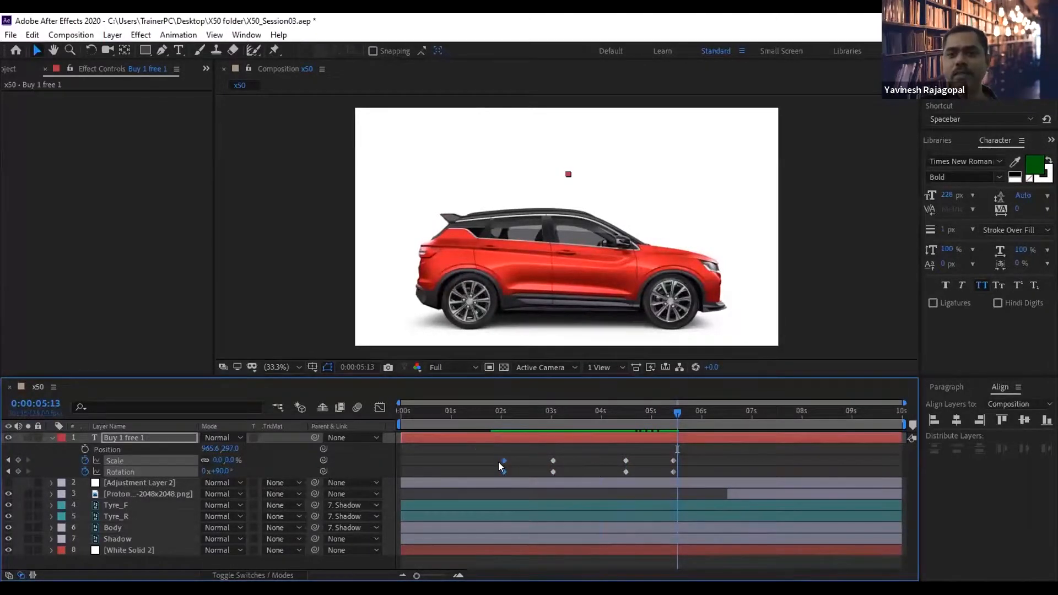
drag(512, 409, 582, 423)
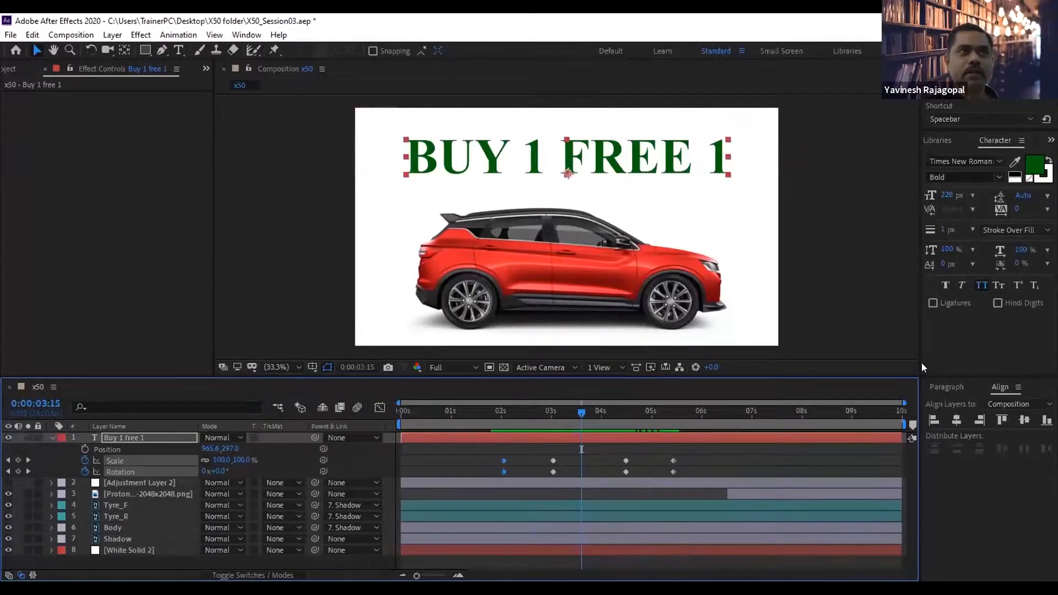
Try increasing the left indent of the Buy 1 free 1 text, and undo the change.
click(946, 387)
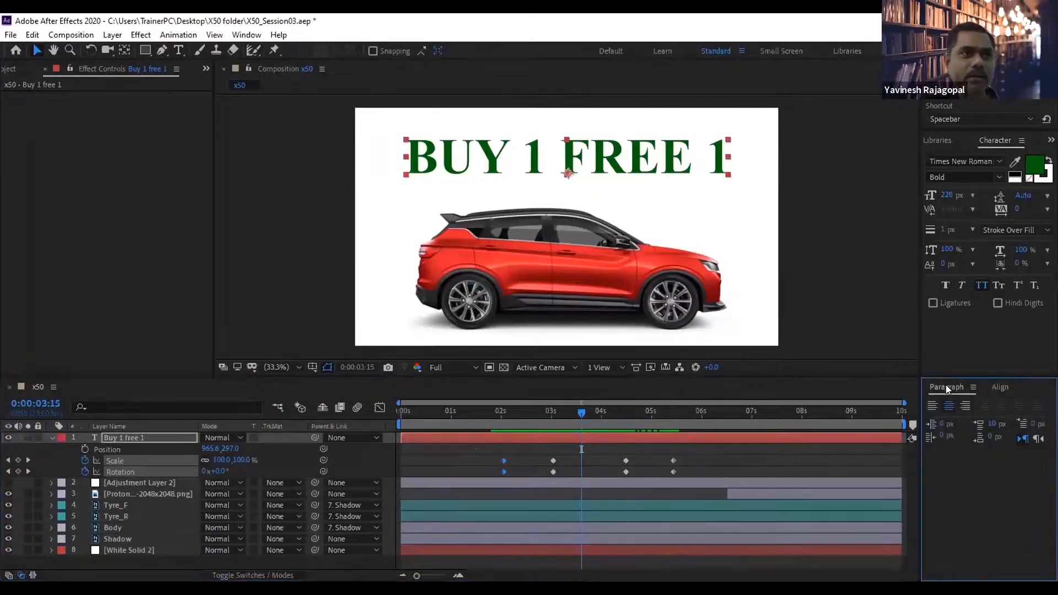
drag(935, 423, 980, 417)
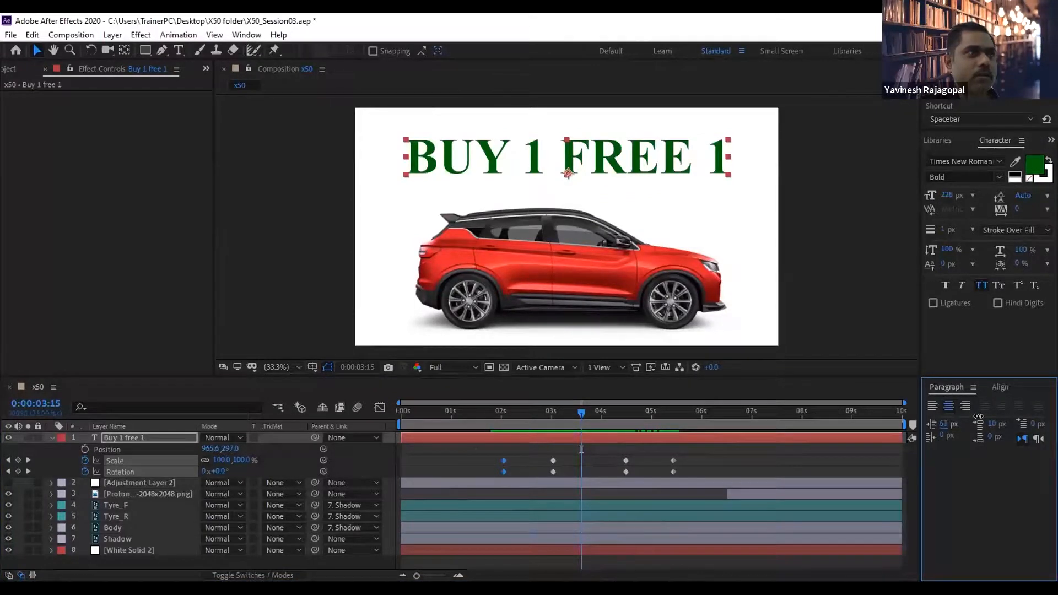
key(ctrl+z)
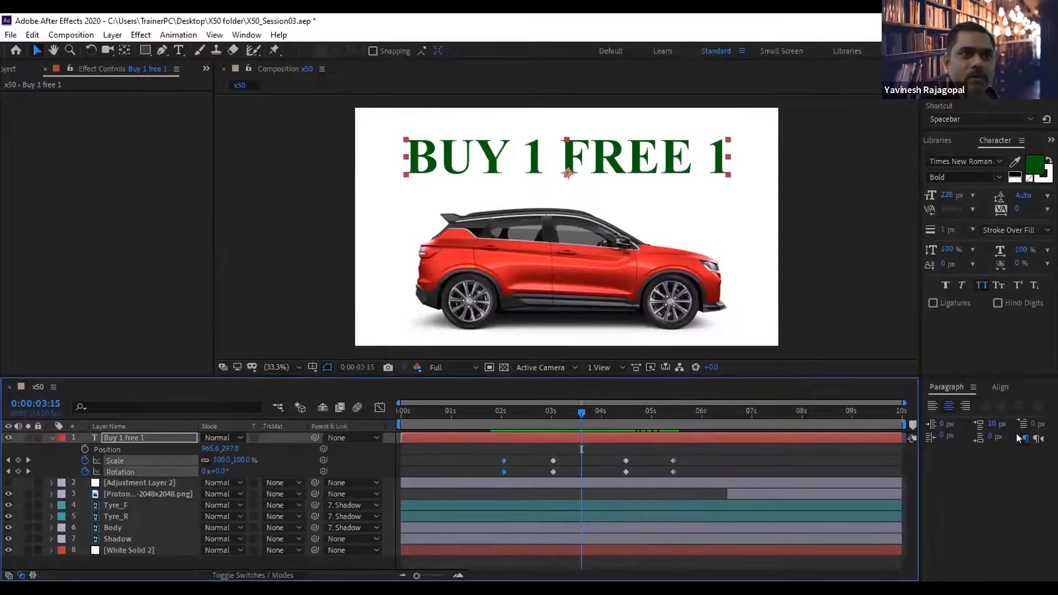
click(999, 388)
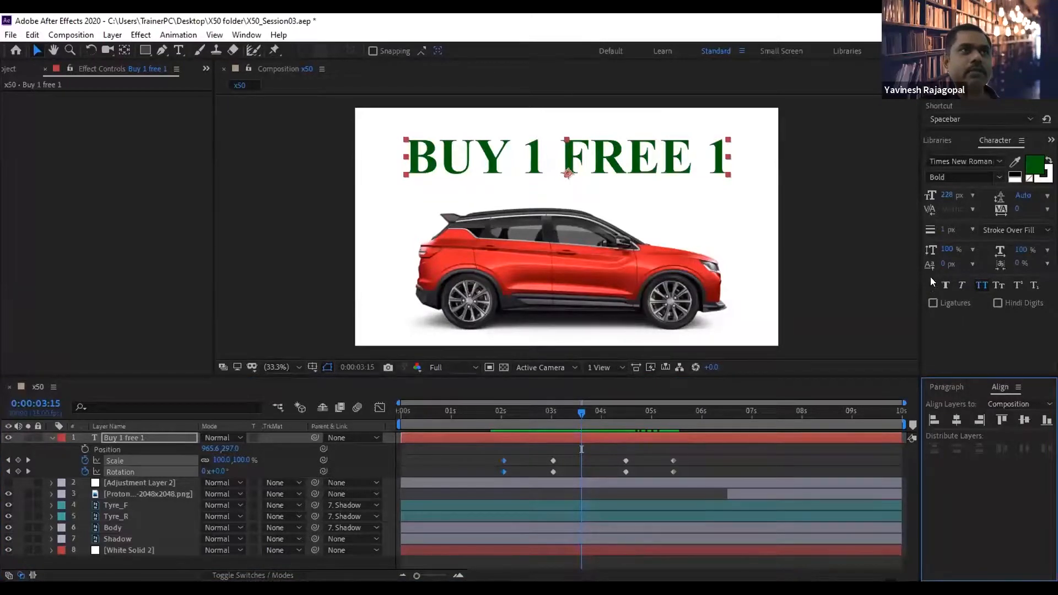
Set the Buy 1 free 1 text's baseline shift to -73 px, fine-tune its anchor point at the text's centre and view 0:00:00:20.
drag(946, 264, 892, 266)
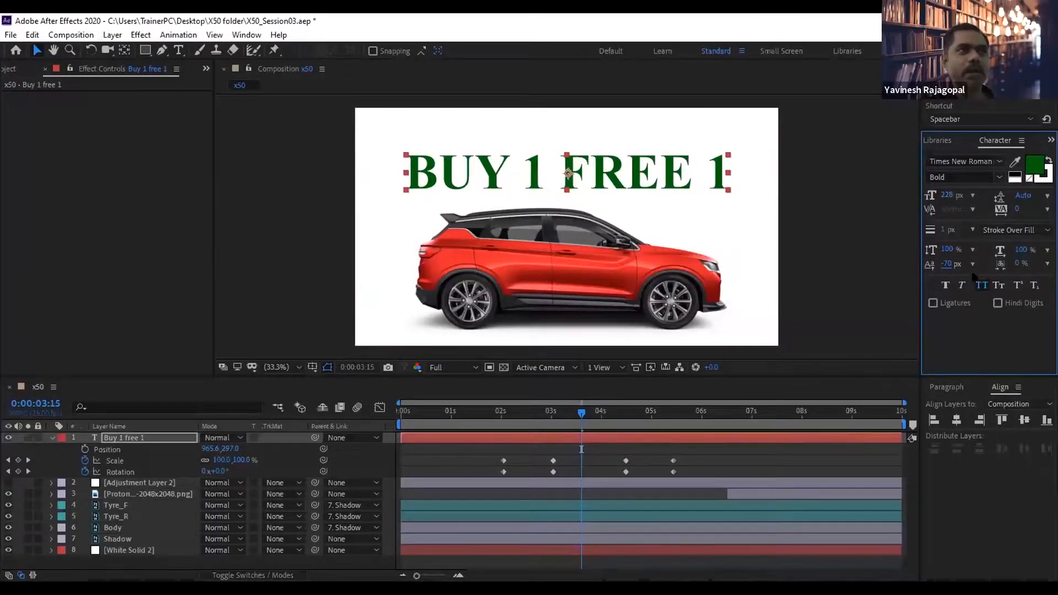
mouse_move(943, 264)
mouse_down()
mouse_move(947, 252)
mouse_move(931, 253)
mouse_up()
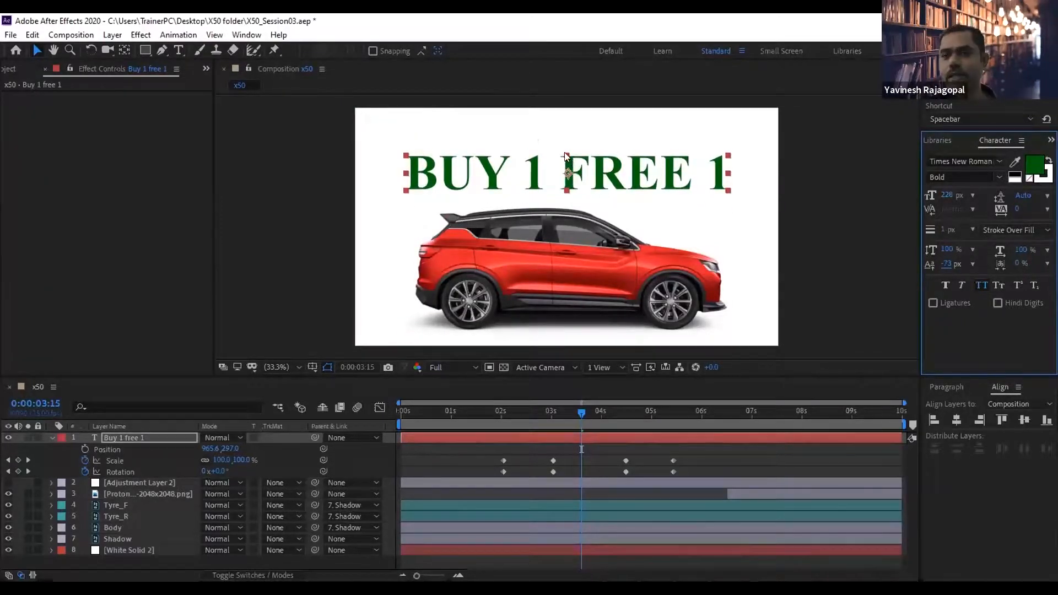
click(123, 51)
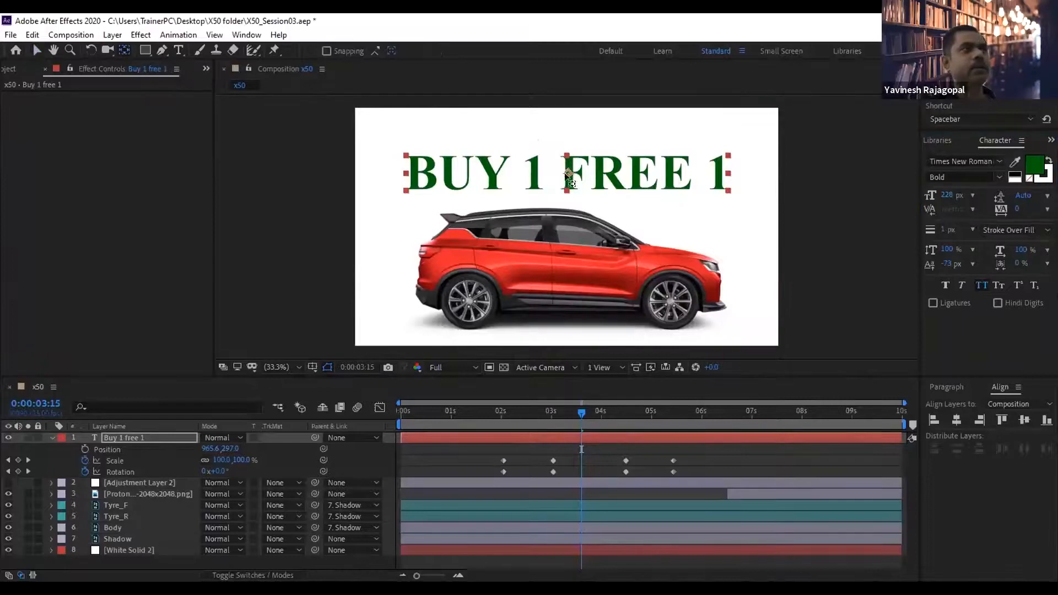
click(546, 169)
drag(567, 172, 565, 175)
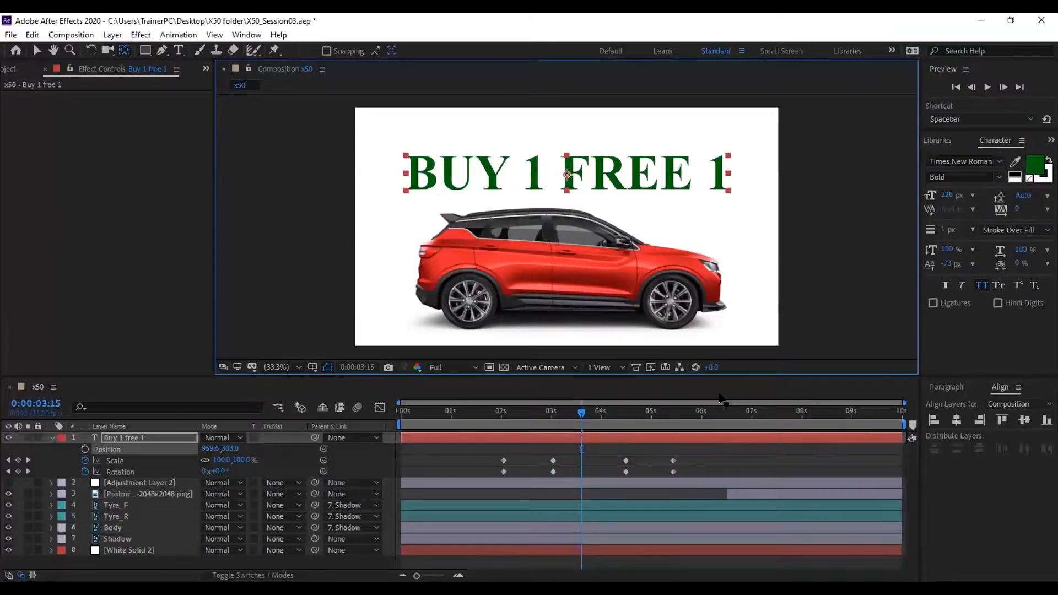
drag(493, 410, 439, 411)
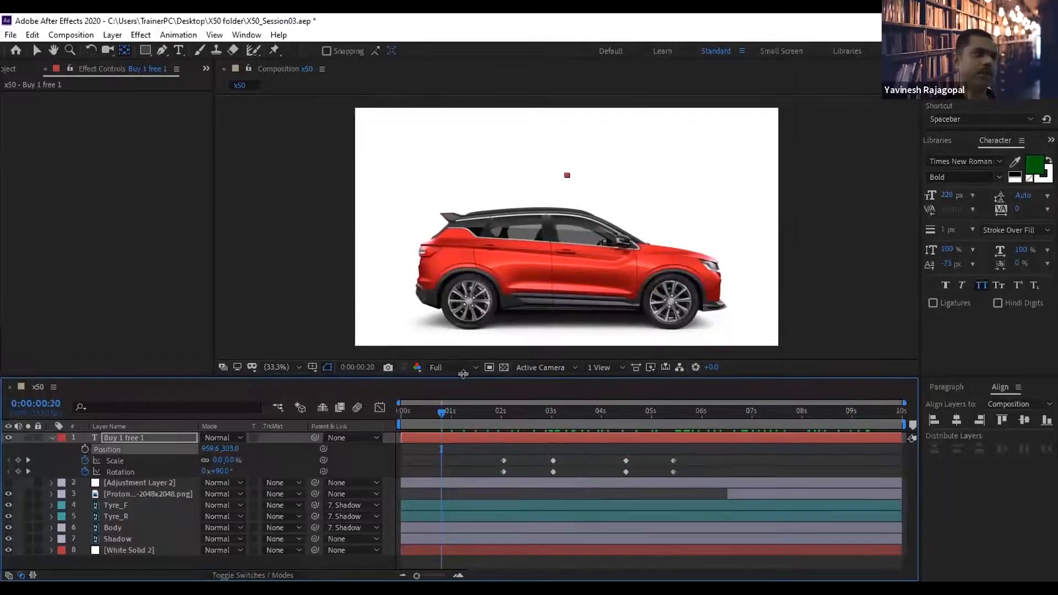
Enlarge the timeline area and import Phrase Prant - josh pan.mp3 from the (Footage) folder into the project.
drag(462, 374, 470, 309)
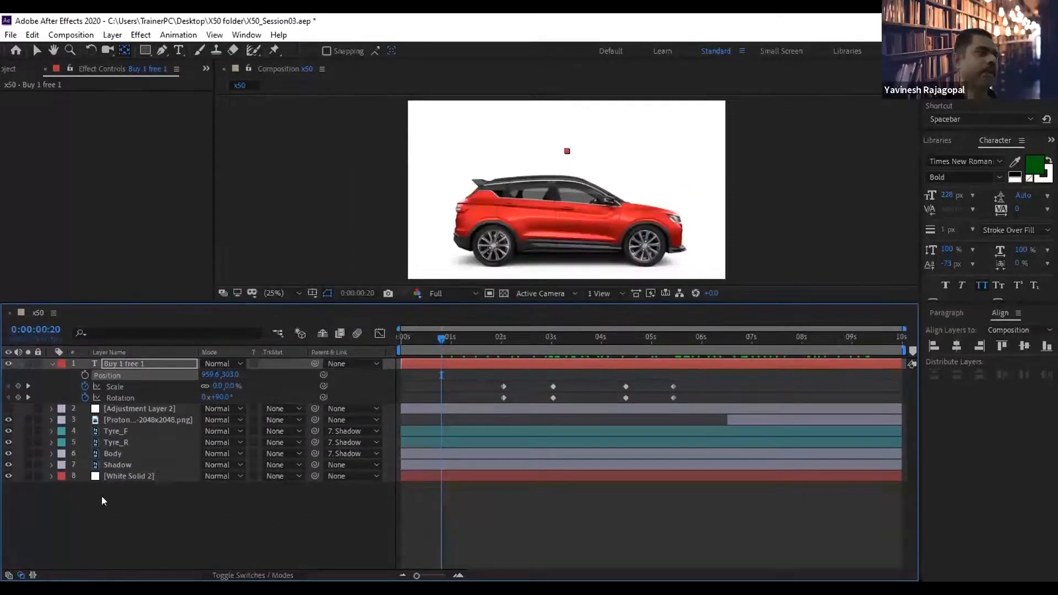
click(132, 505)
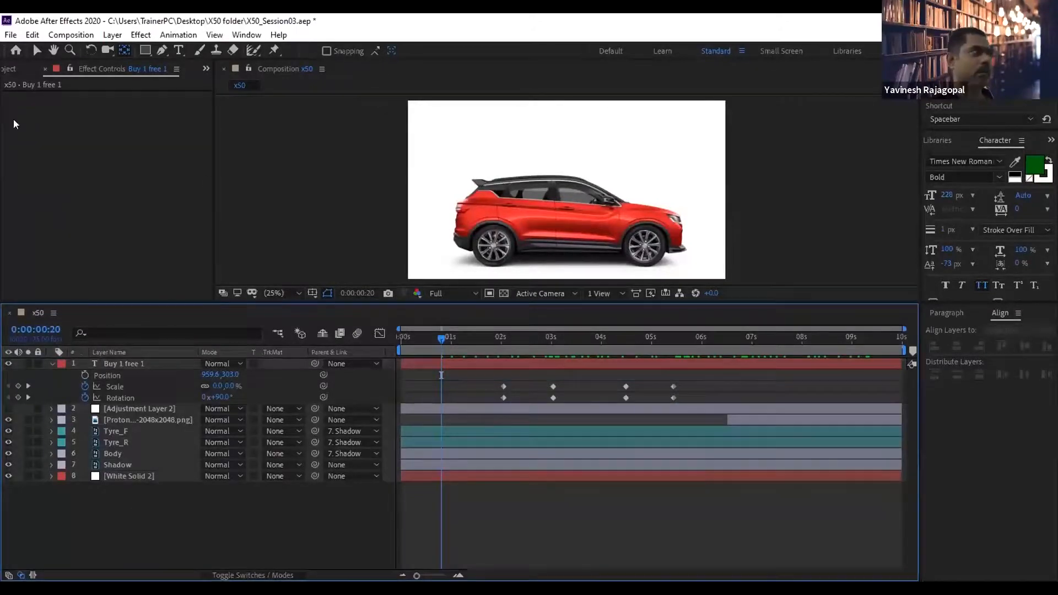
click(4, 70)
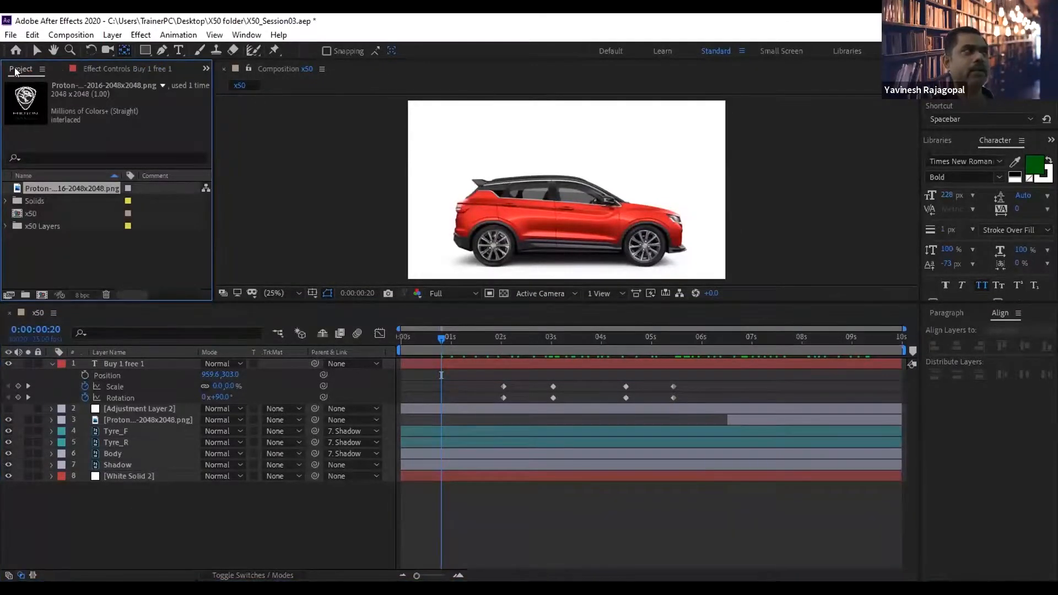
click(9, 35)
mouse_move(65, 220)
click(308, 219)
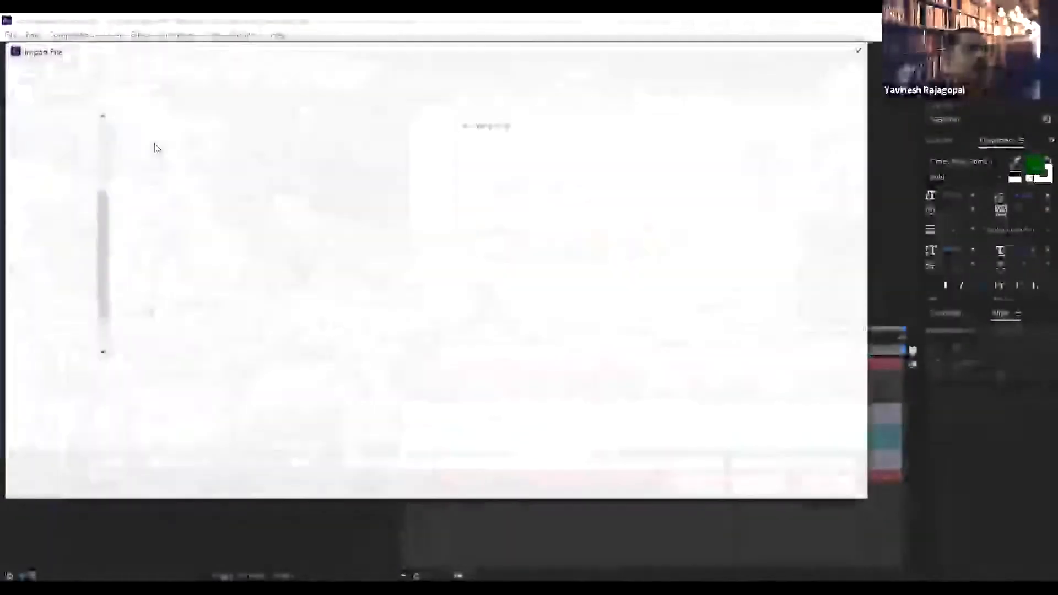
click(156, 146)
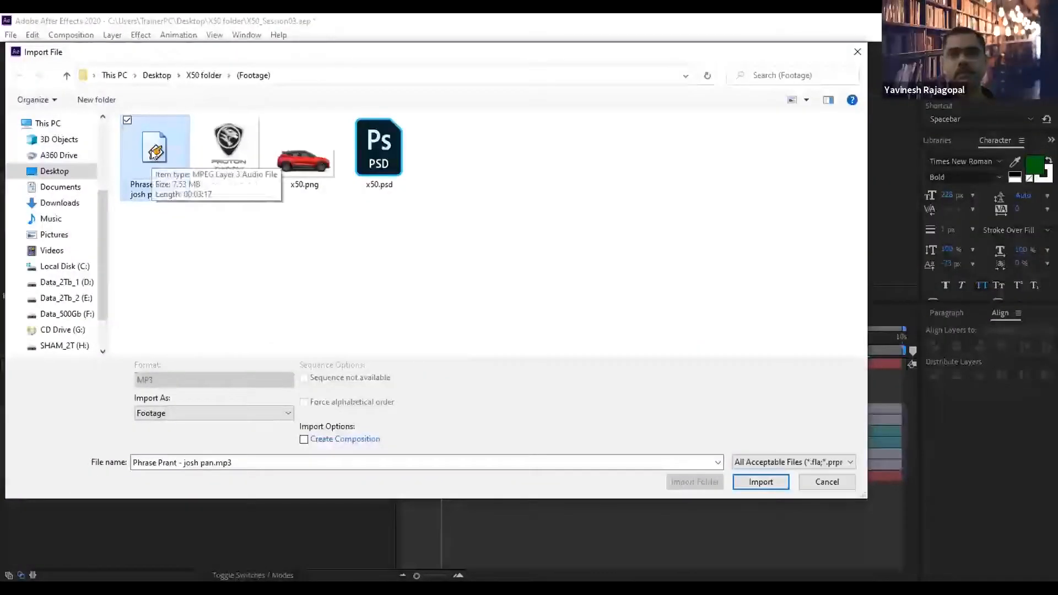
click(760, 482)
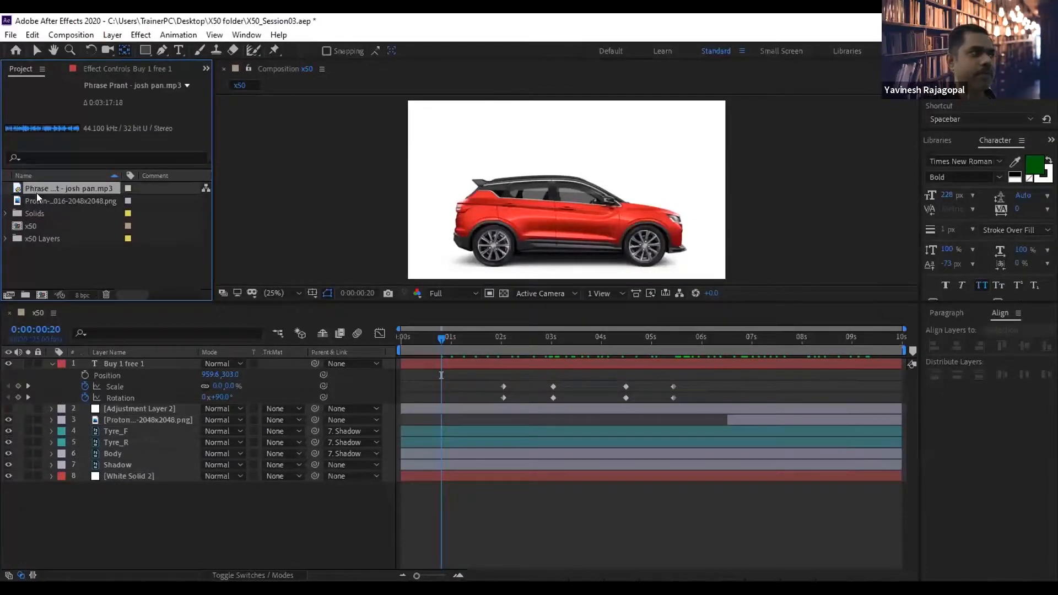
Add the imported mp3 to the x50 composition below White Solid 2 and reveal its audio levels and waveform.
drag(121, 505, 122, 506)
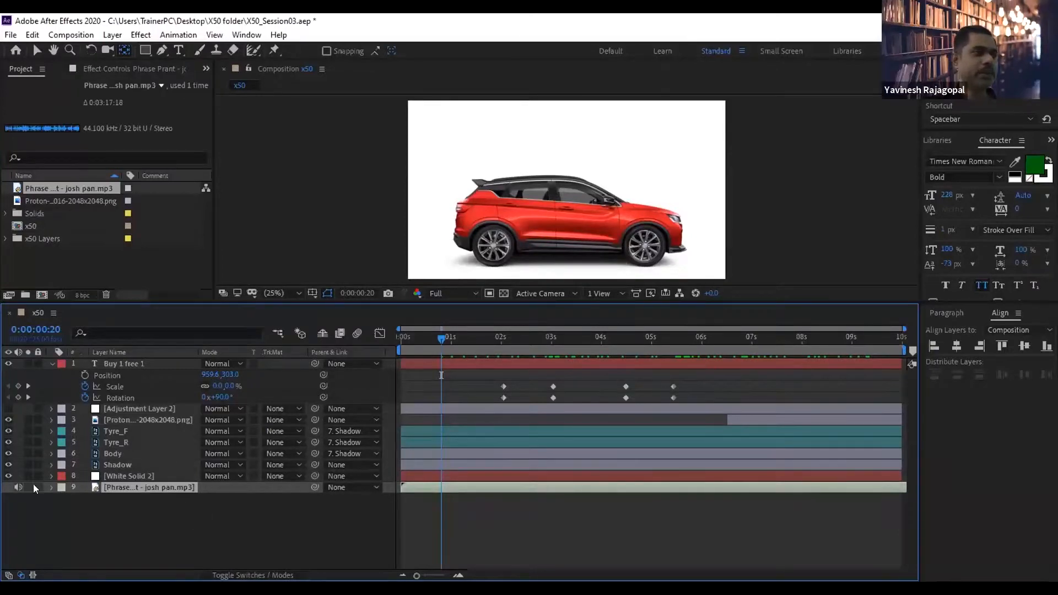
click(52, 487)
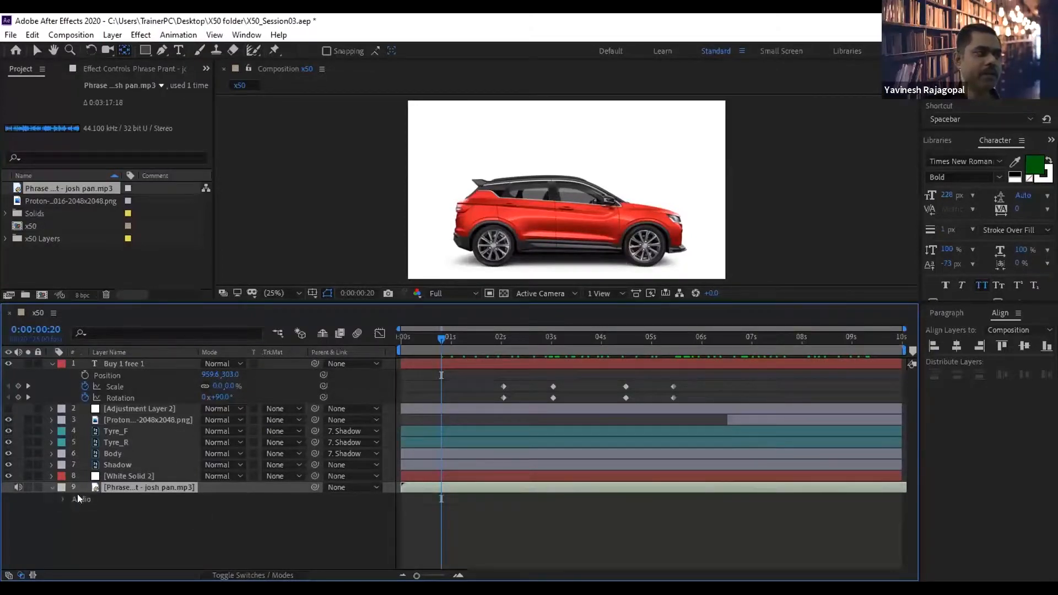
click(60, 496)
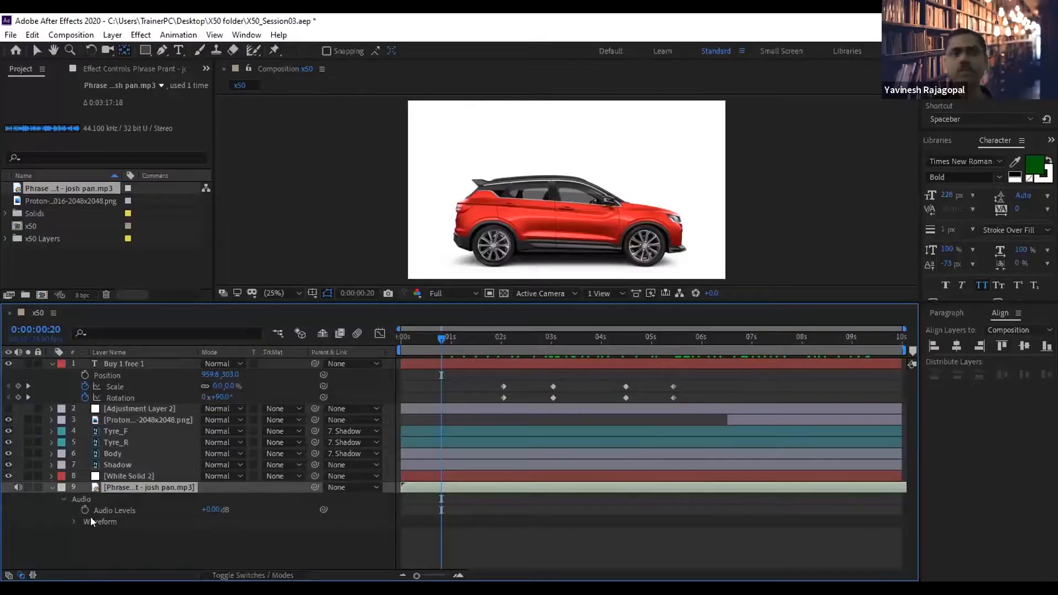
click(72, 522)
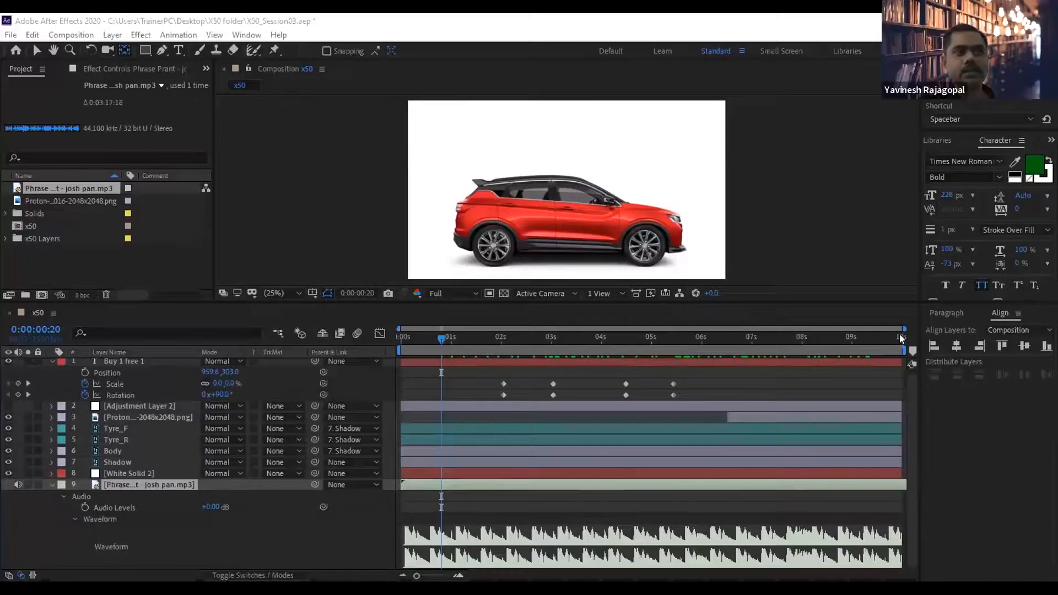
Keyframe the music layer's audio levels at 0:00:08:00 and set them to -60 dB at 0:00:09:24.
key(End)
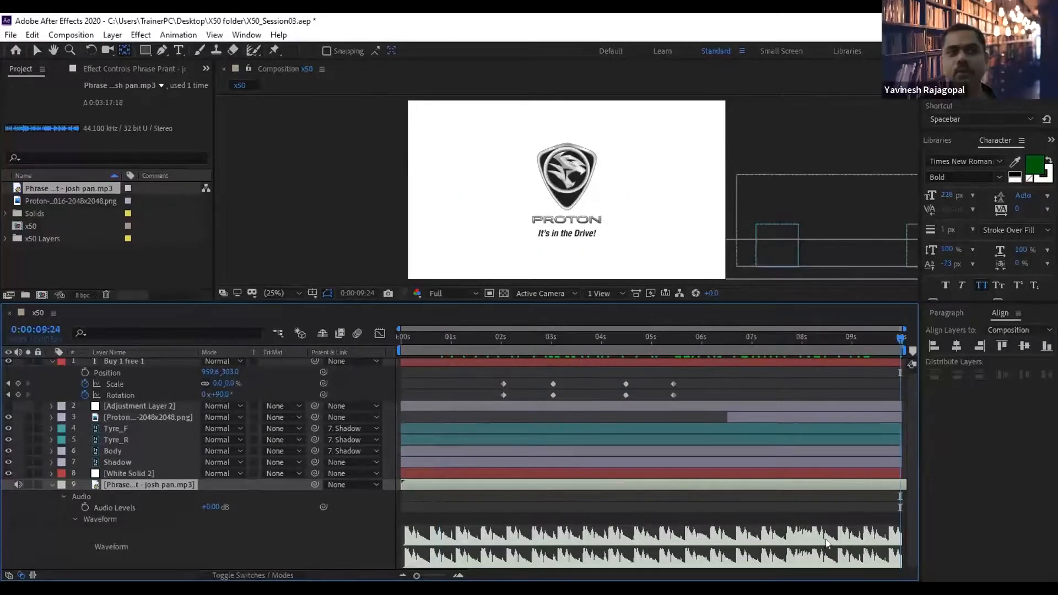
drag(889, 334, 801, 332)
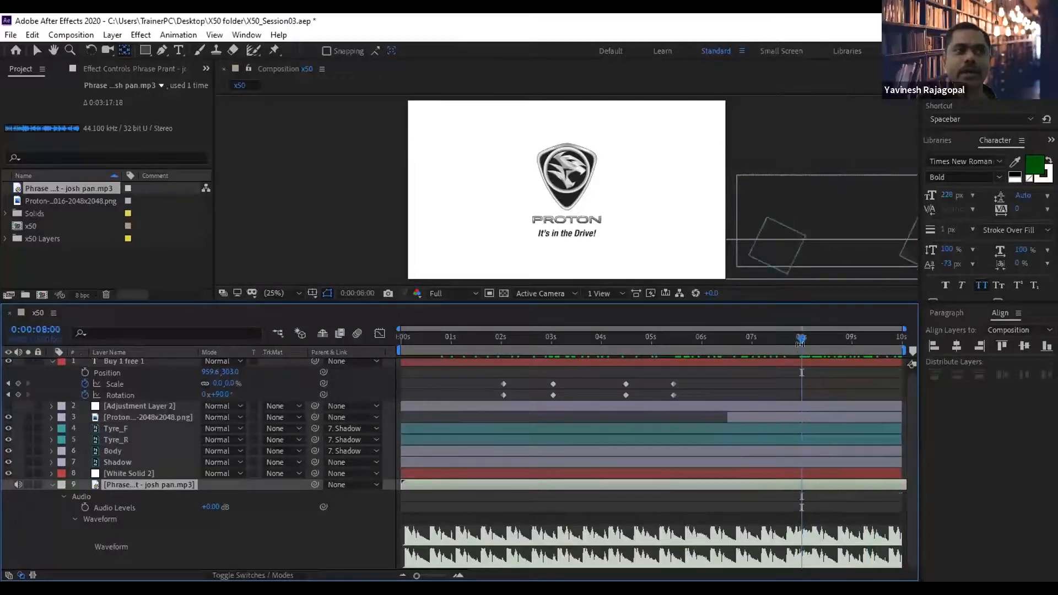
click(83, 506)
drag(800, 332, 902, 340)
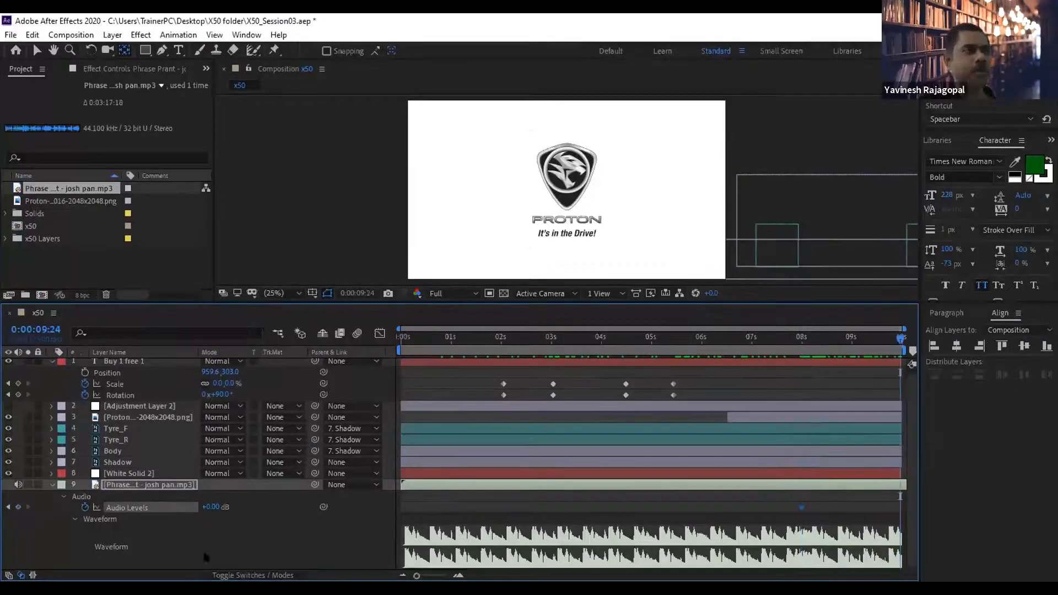
click(209, 507)
text(-60)
key(Return)
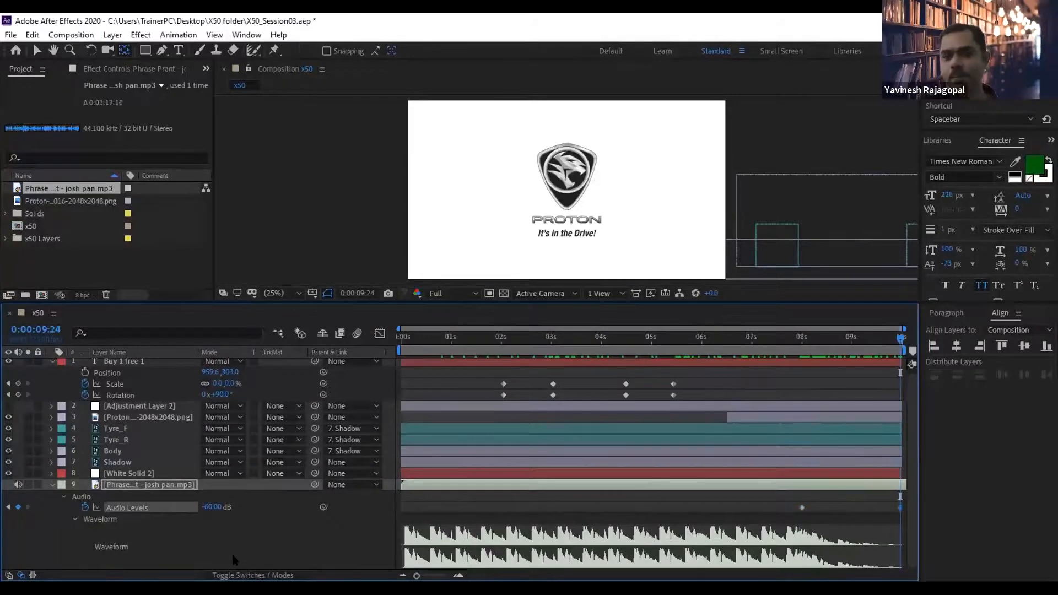
Set the music's ending audio level to -40 dB, and remove all of its audio levels keyframes.
click(213, 507)
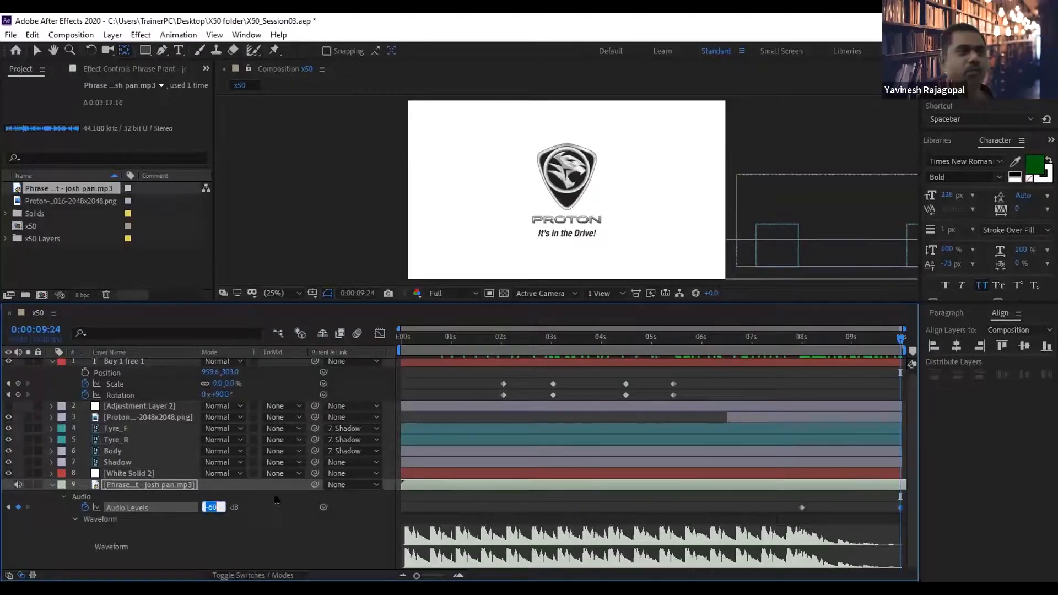
text(-40)
key(Return)
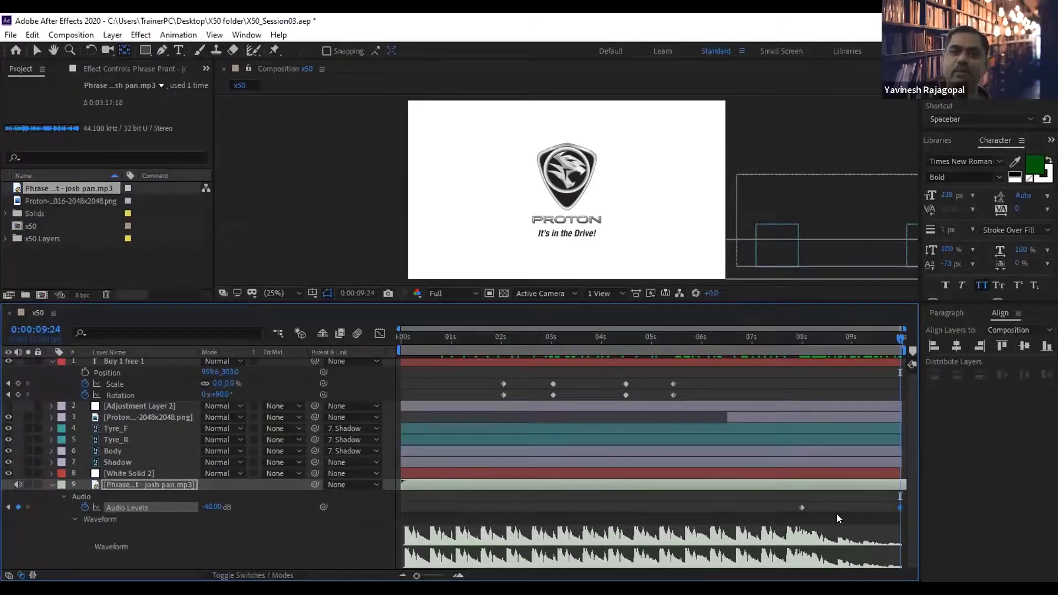
click(793, 345)
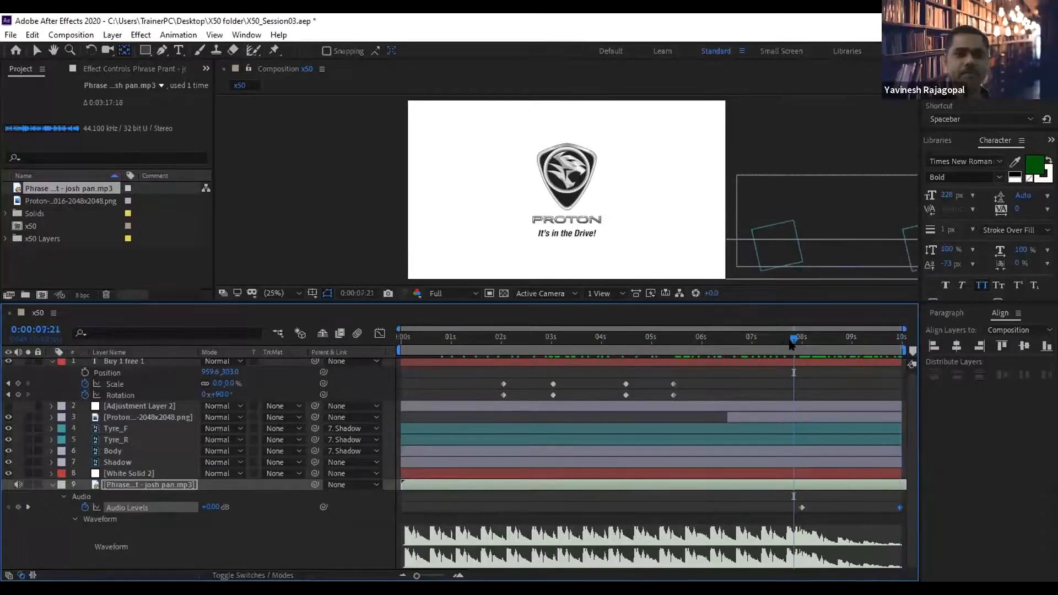
click(86, 507)
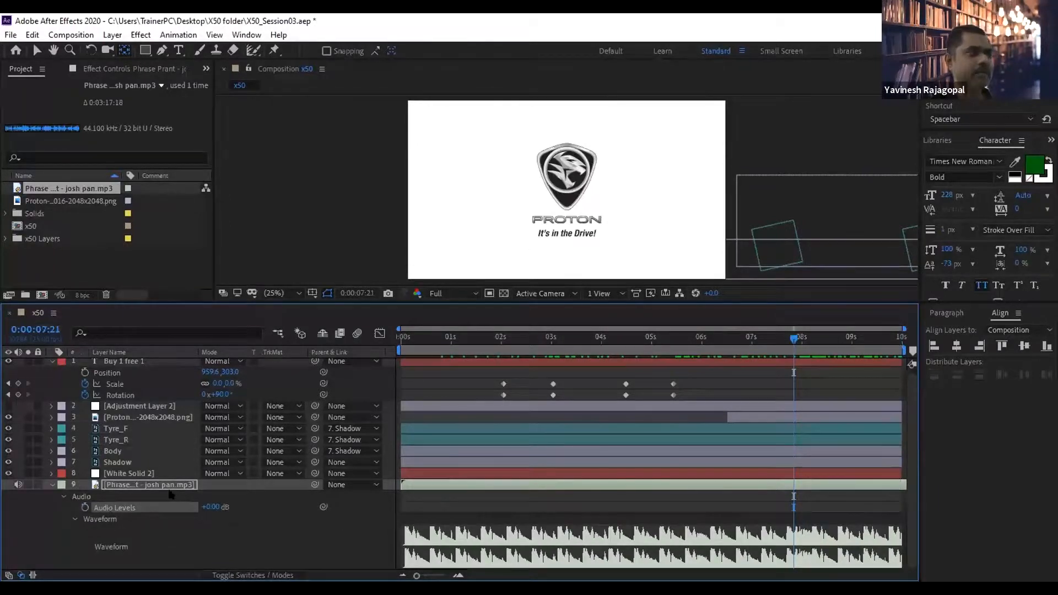
click(60, 494)
click(64, 499)
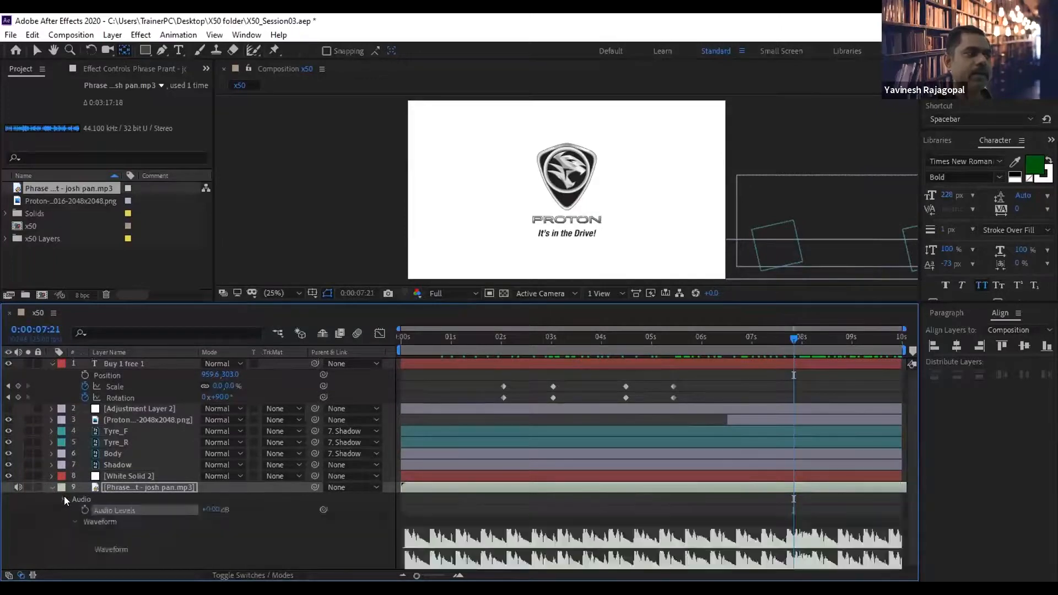
click(87, 513)
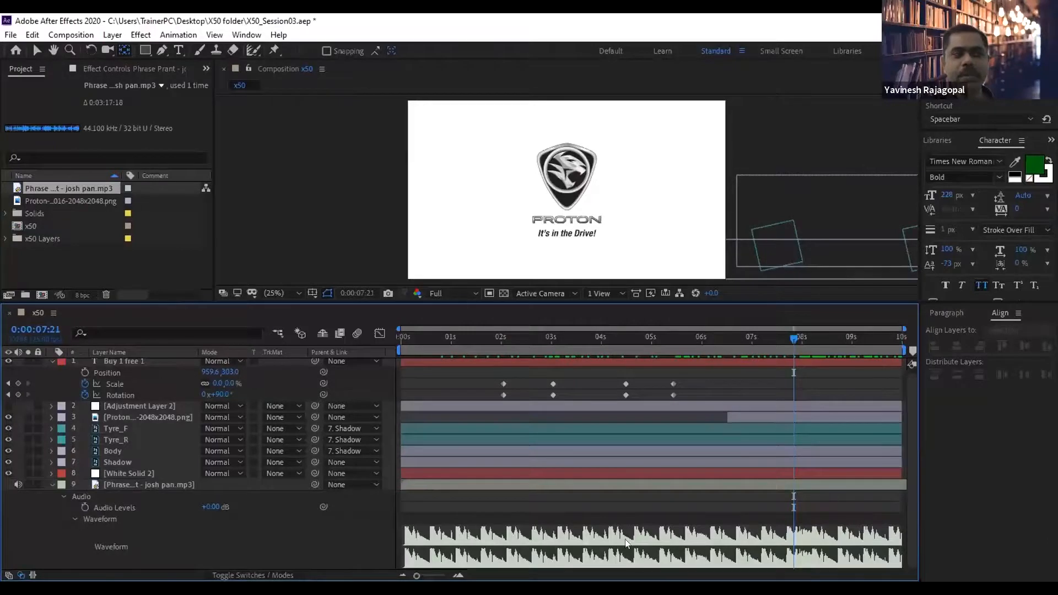
Add the fade's starting audio levels keyframe on the music layer at 0:00:07:24.
click(802, 338)
click(837, 335)
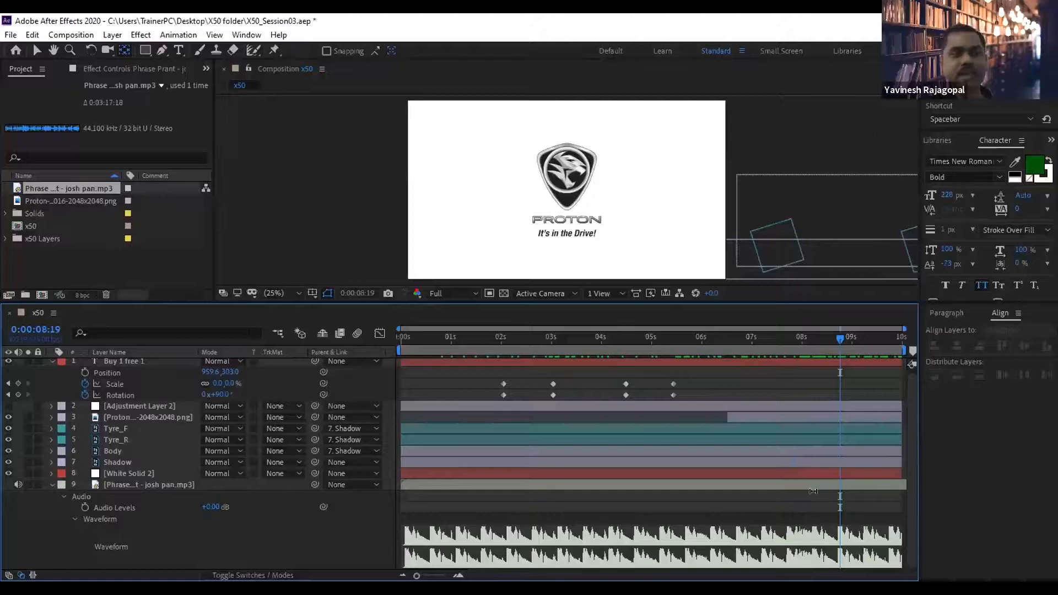
click(780, 337)
key(space)
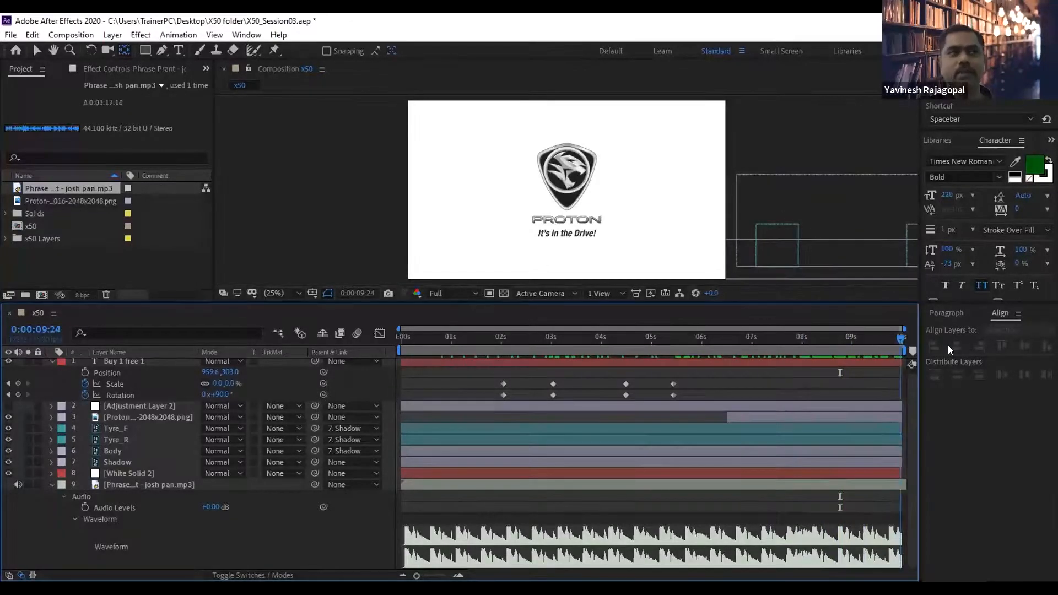
click(780, 335)
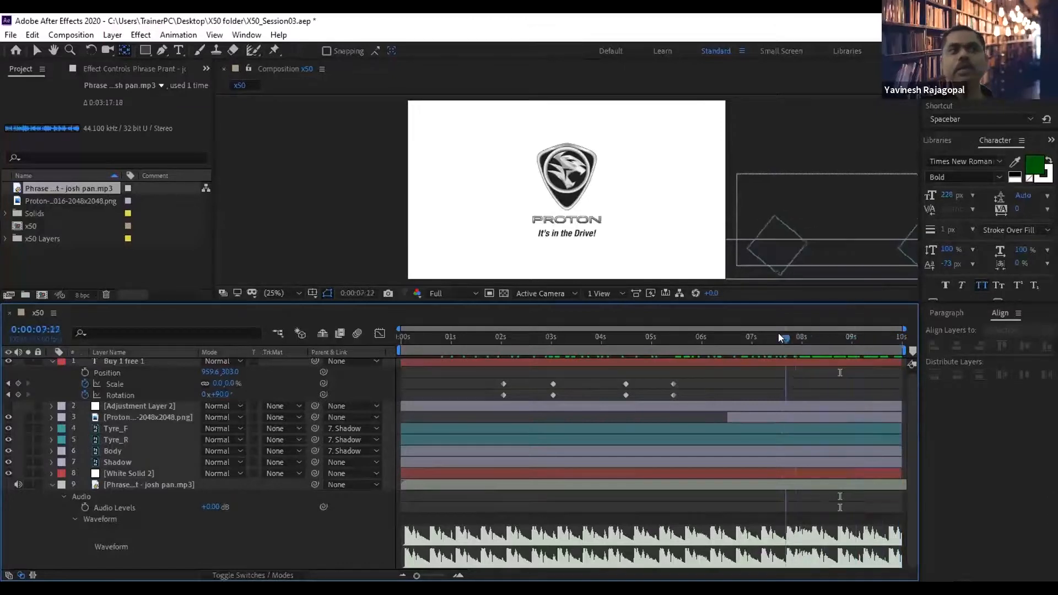
drag(780, 337, 800, 337)
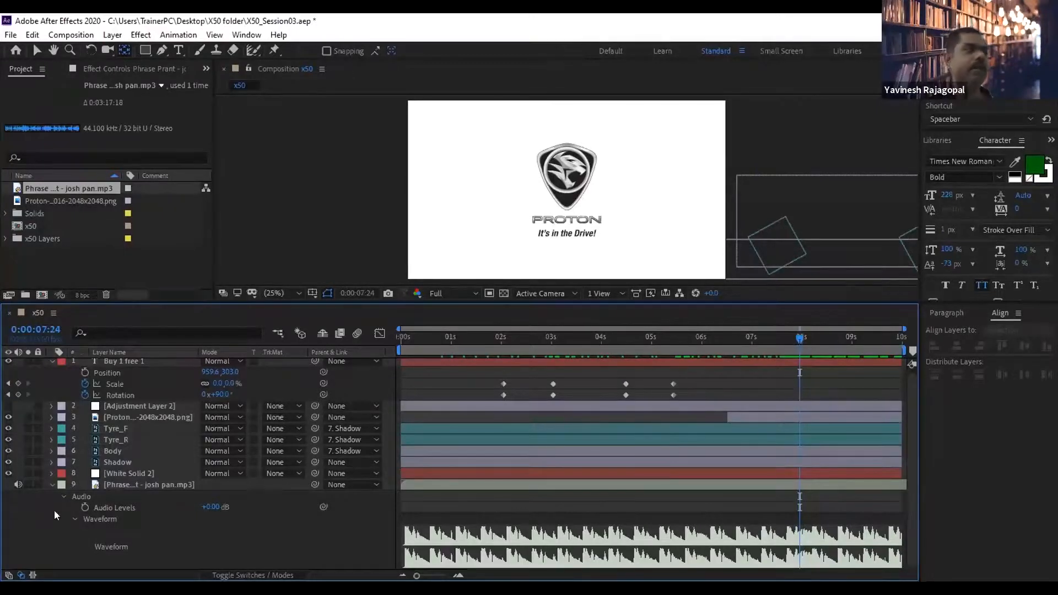
click(84, 507)
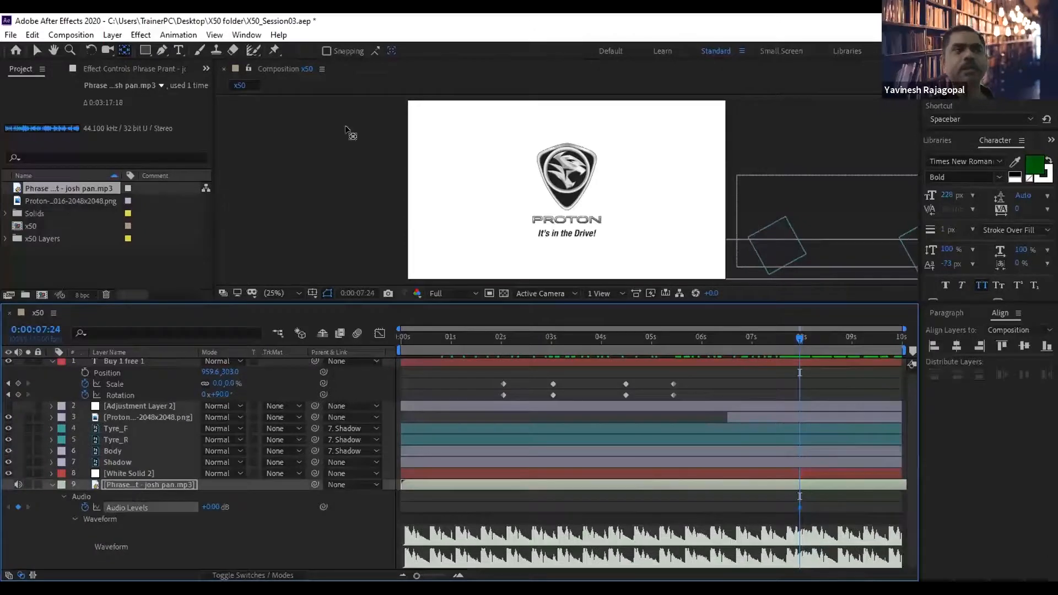
Set the music layer's audio levels to -40 dB at 0:00:09:24, the composition's last frame.
key(space)
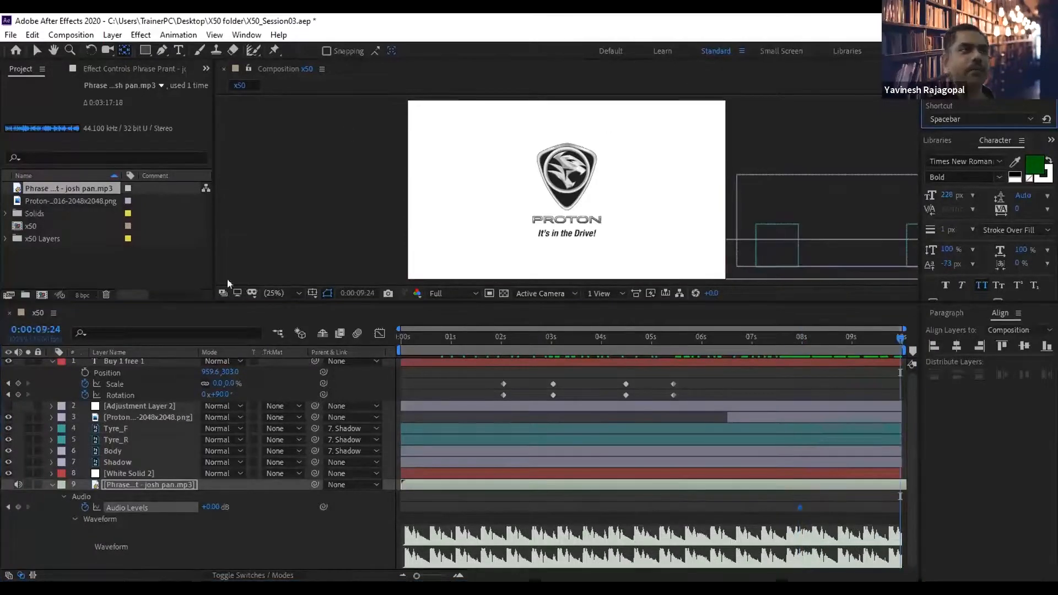
click(217, 507)
text(-40)
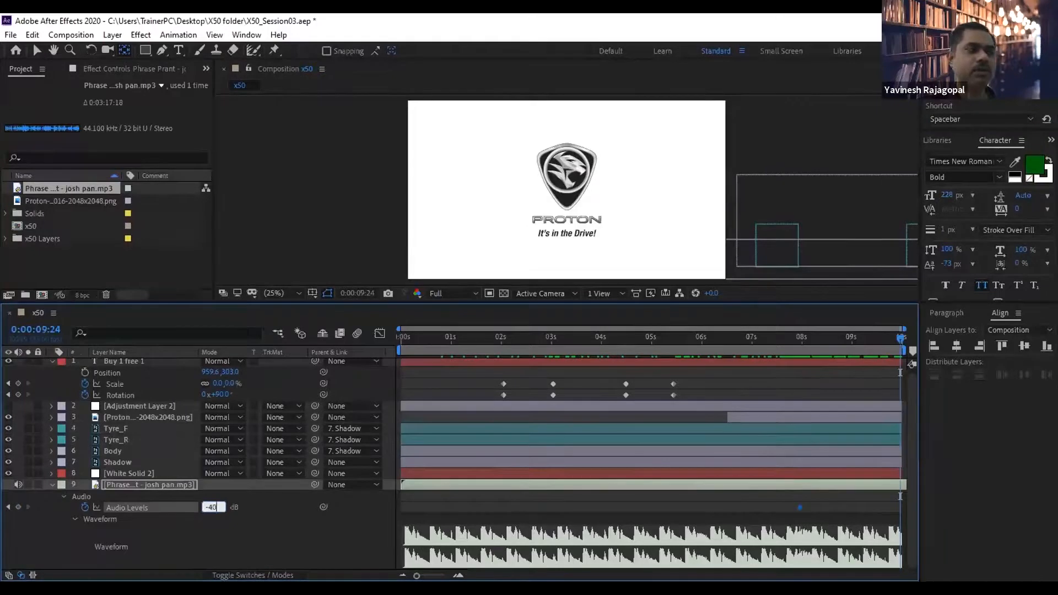
key(Return)
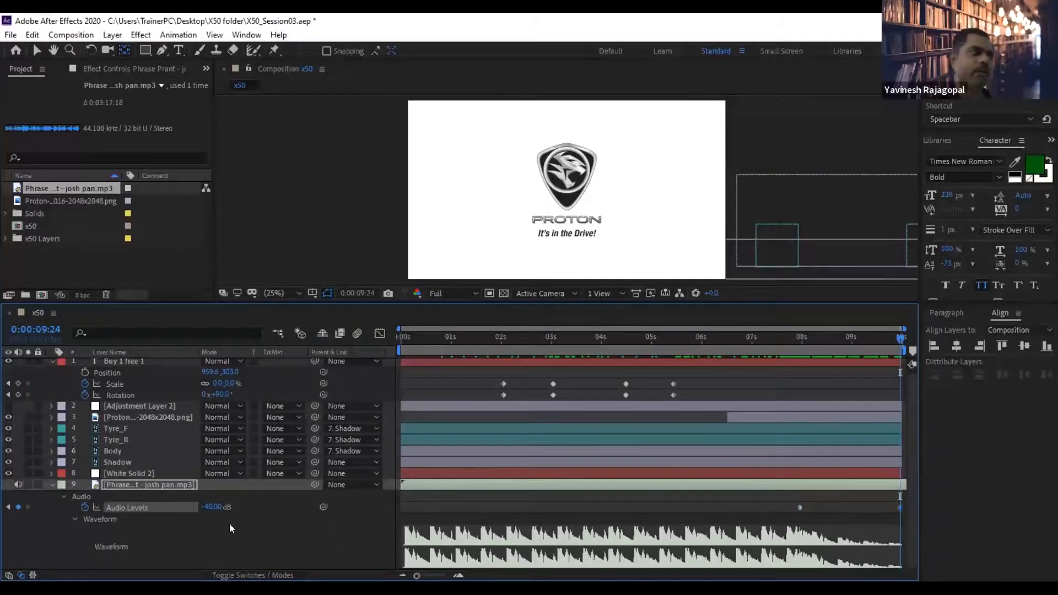
Add an intermediate audio levels keyframe of -10 dB to the music layer at 0:00:08:22.
click(848, 338)
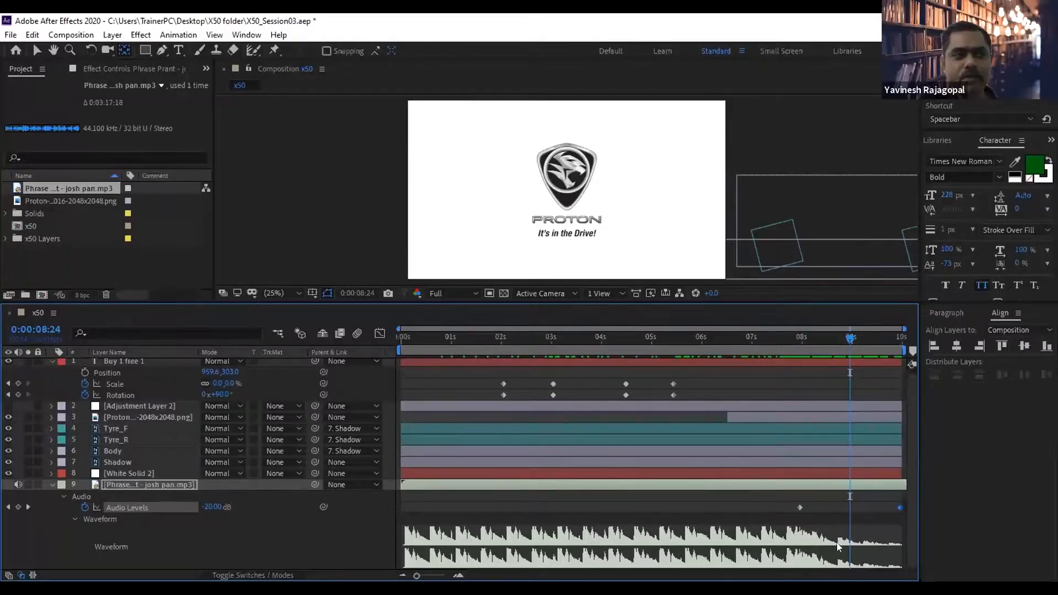
mouse_move(850, 334)
mouse_down()
mouse_move(880, 337)
mouse_move(846, 338)
mouse_up()
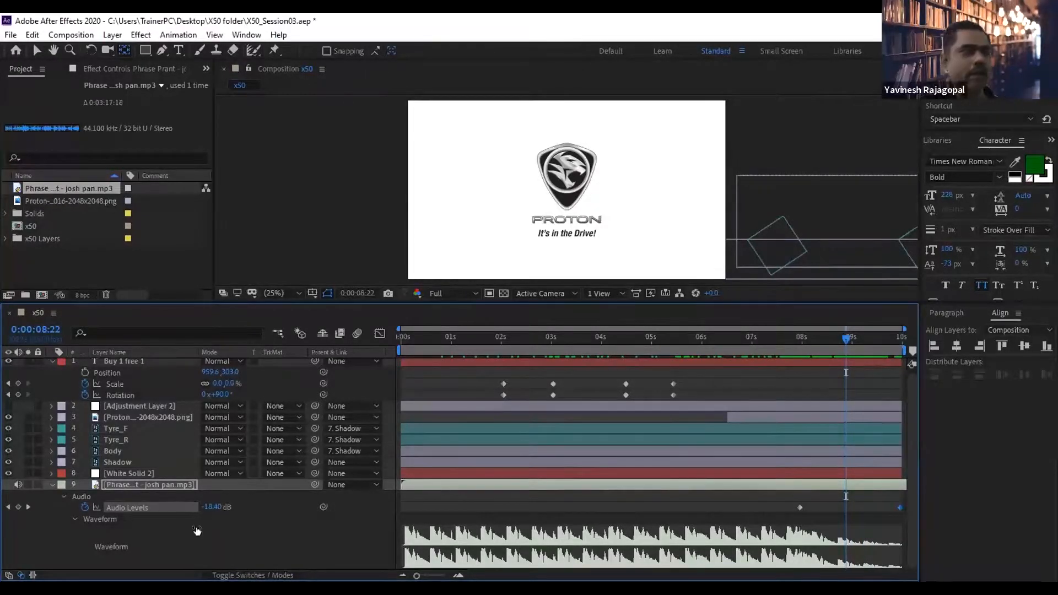
click(201, 509)
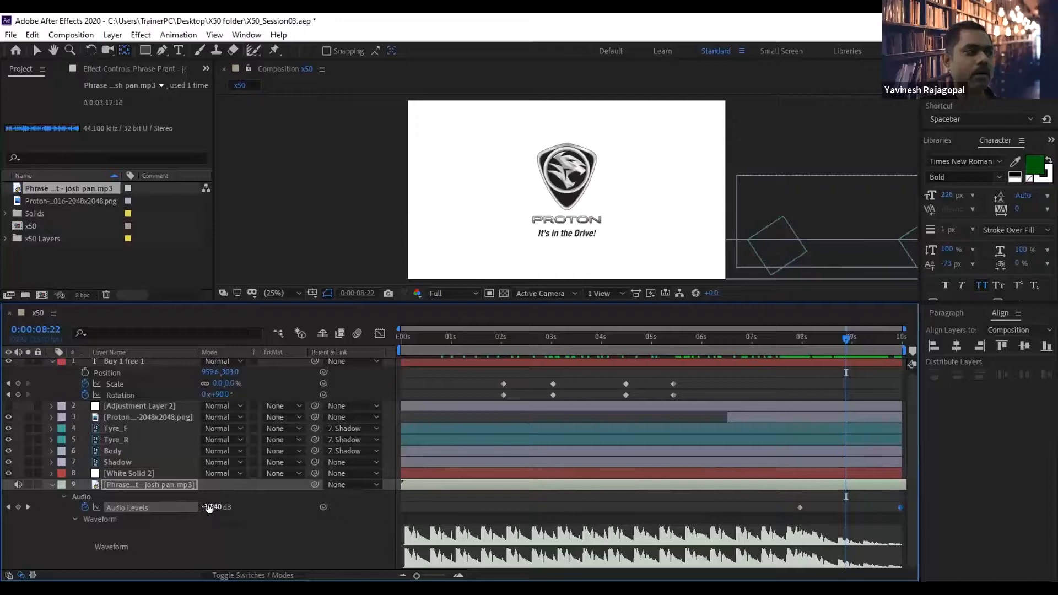
click(206, 506)
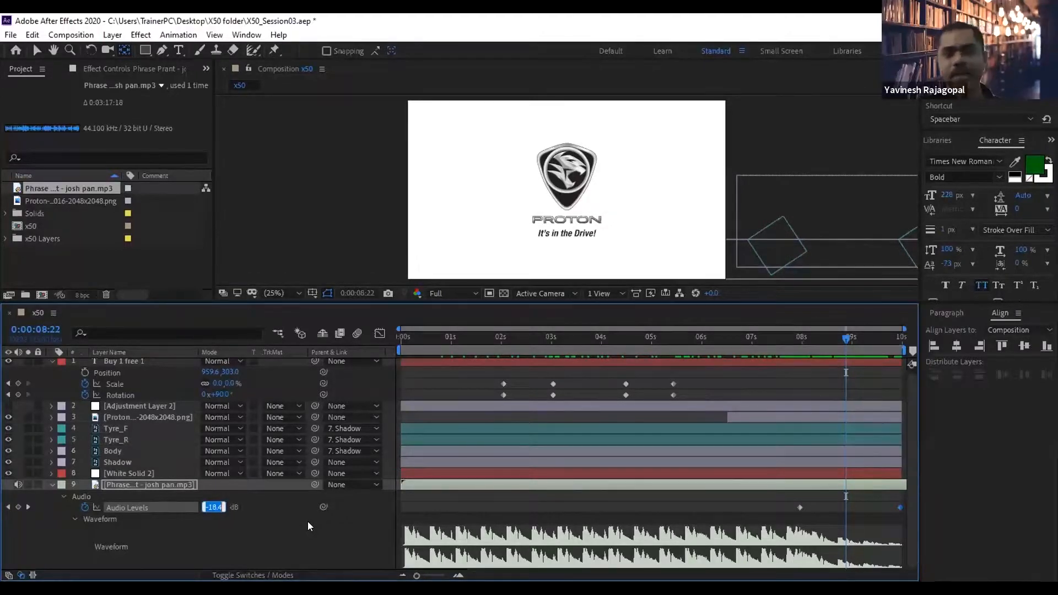
text(-10)
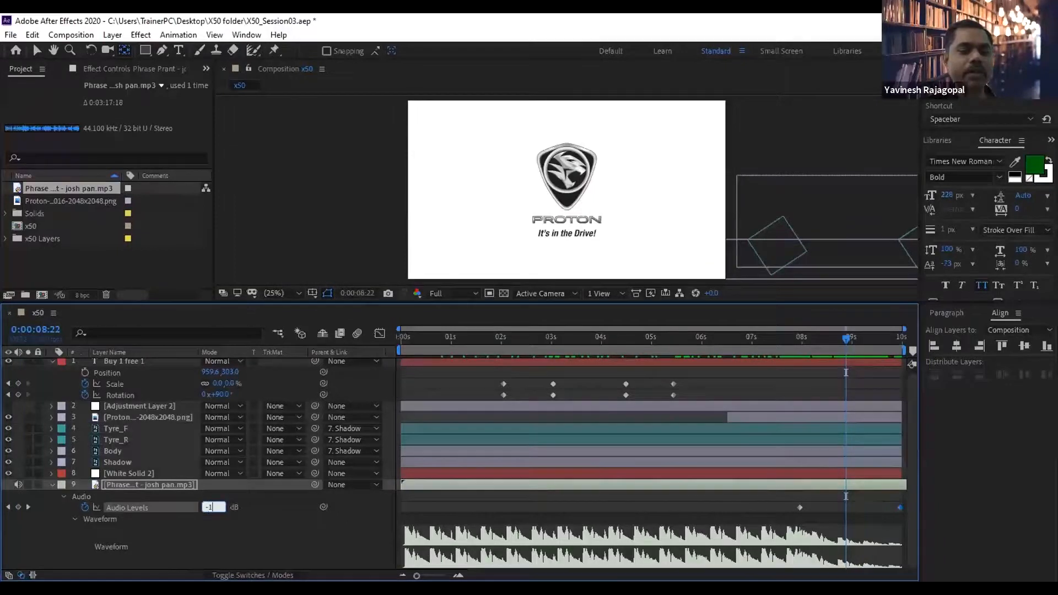
key(Return)
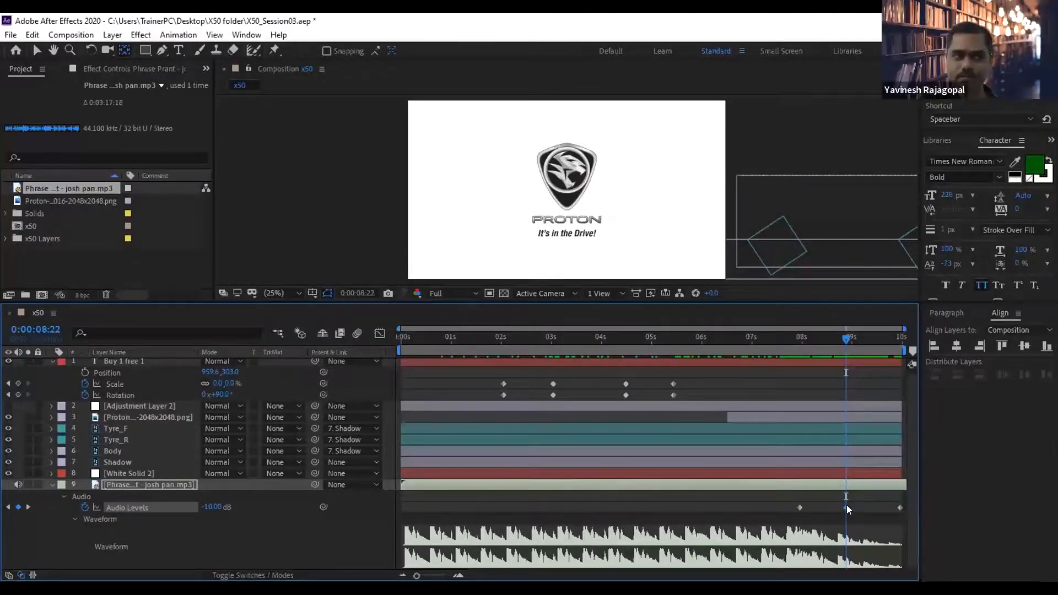
mouse_move(847, 504)
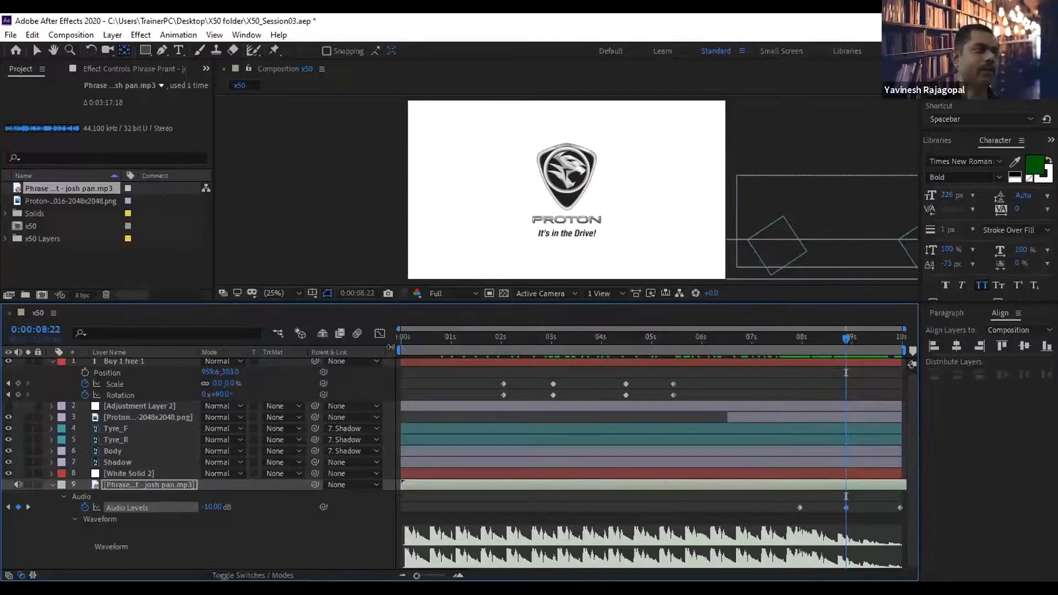
Preview the music's fade-out with the work area starting at about 6 s, and restore the work area to the full composition.
drag(393, 349, 688, 350)
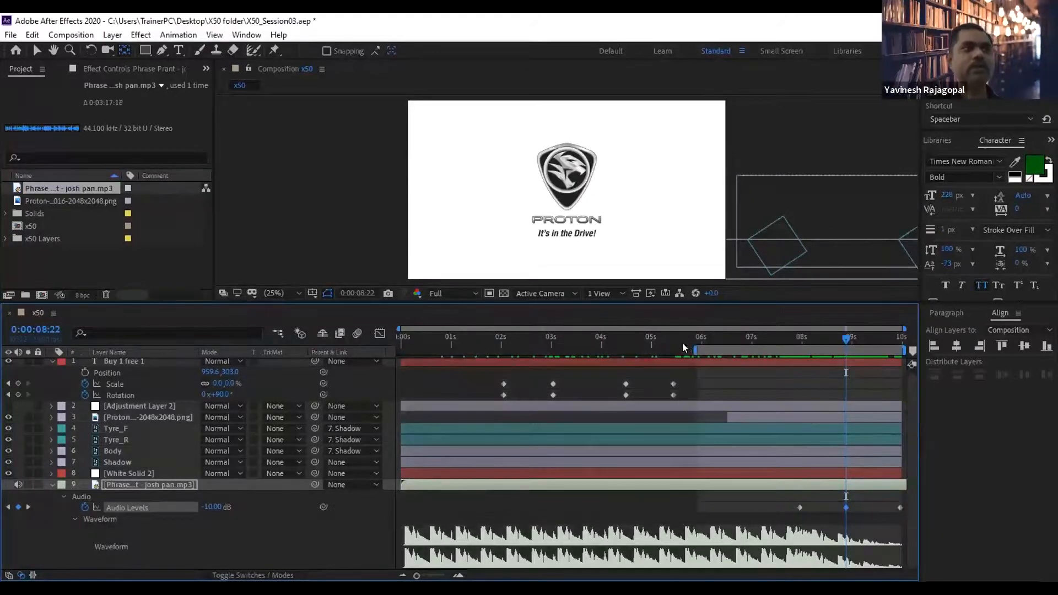
key(space)
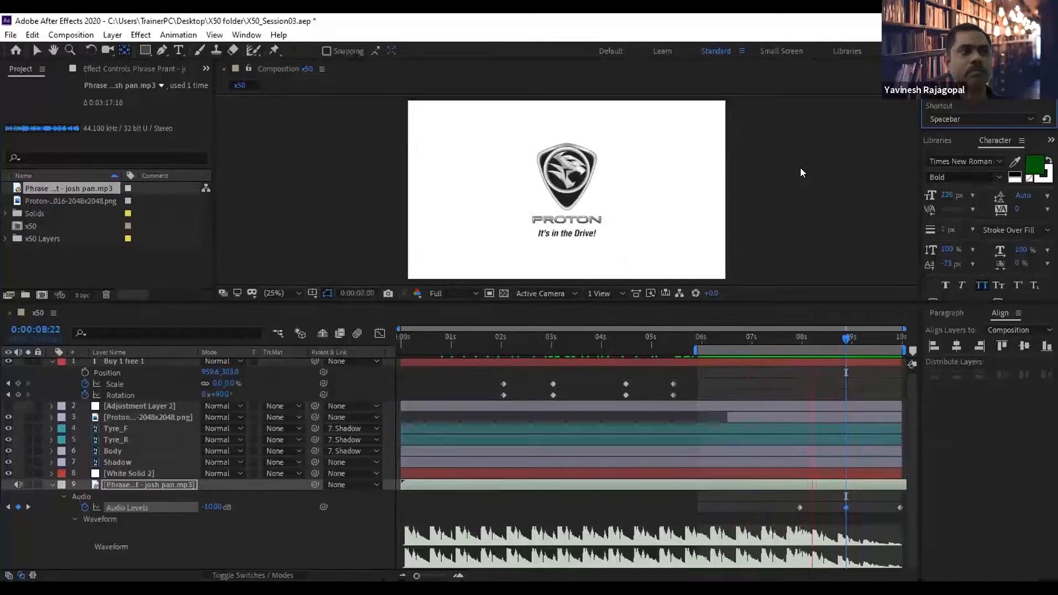
click(843, 340)
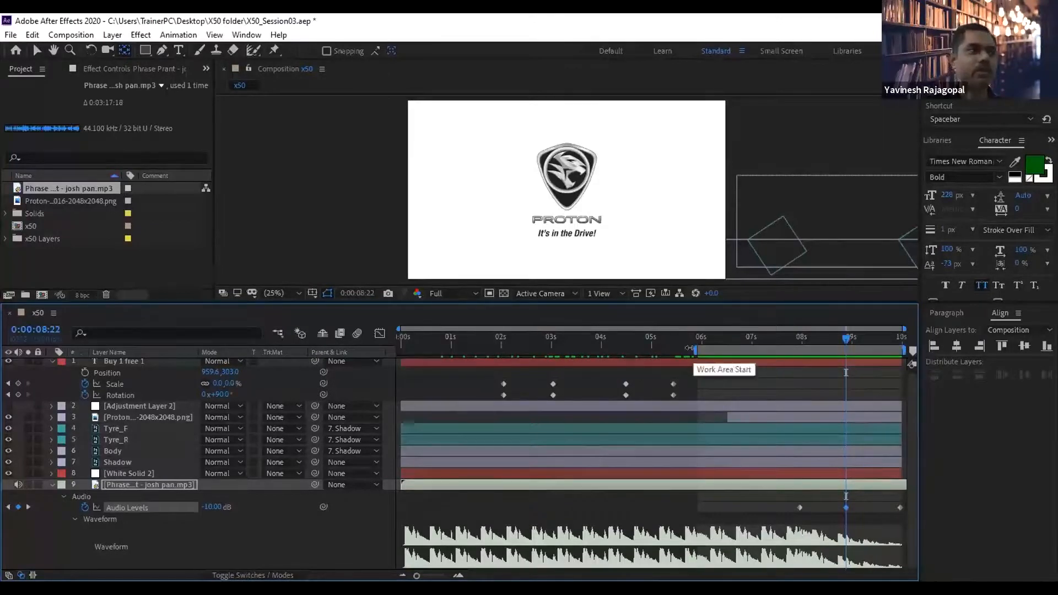
drag(695, 349, 279, 348)
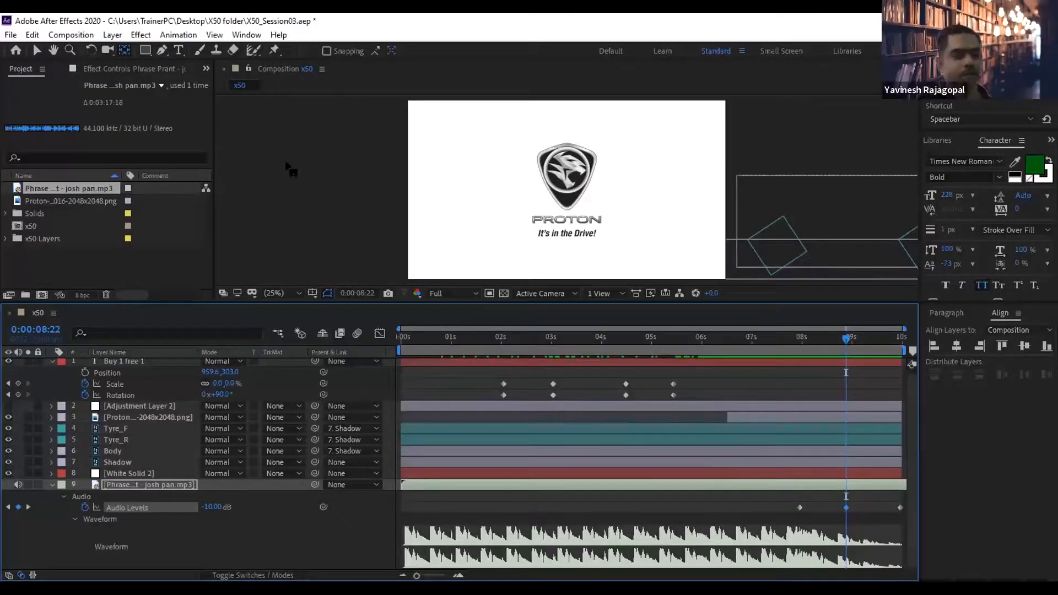
Save the project and return the current time to 0:00:00:00.
key(ctrl+s)
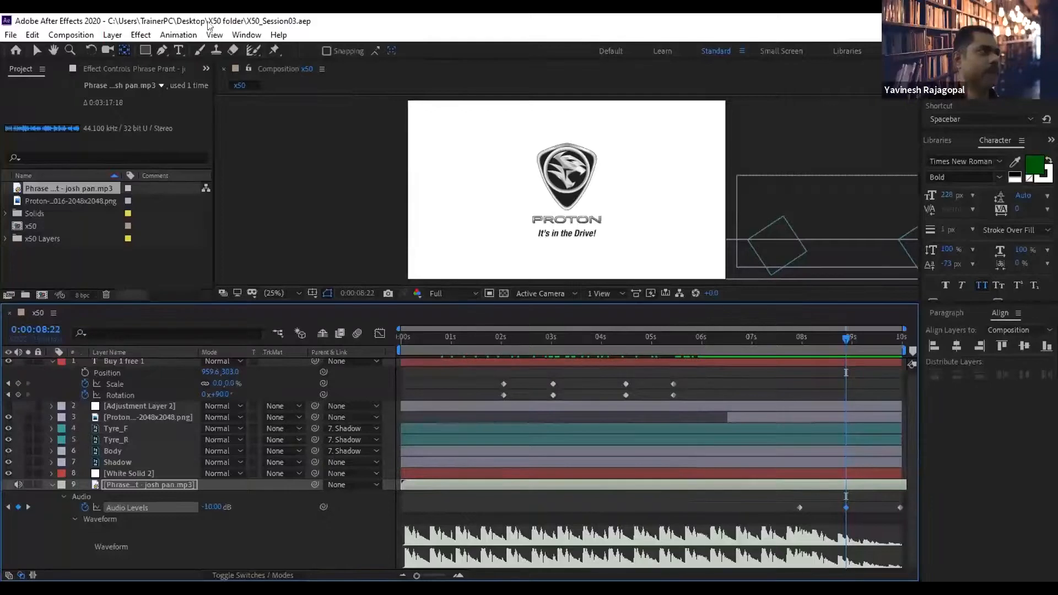
click(515, 336)
key(Home)
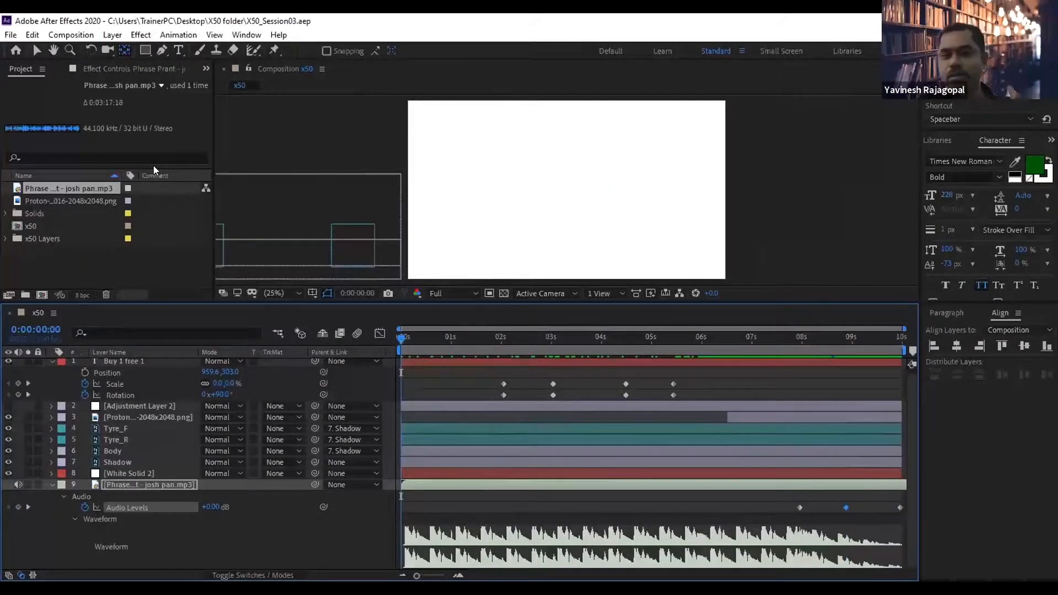
Add the x50 composition to the render queue.
click(59, 34)
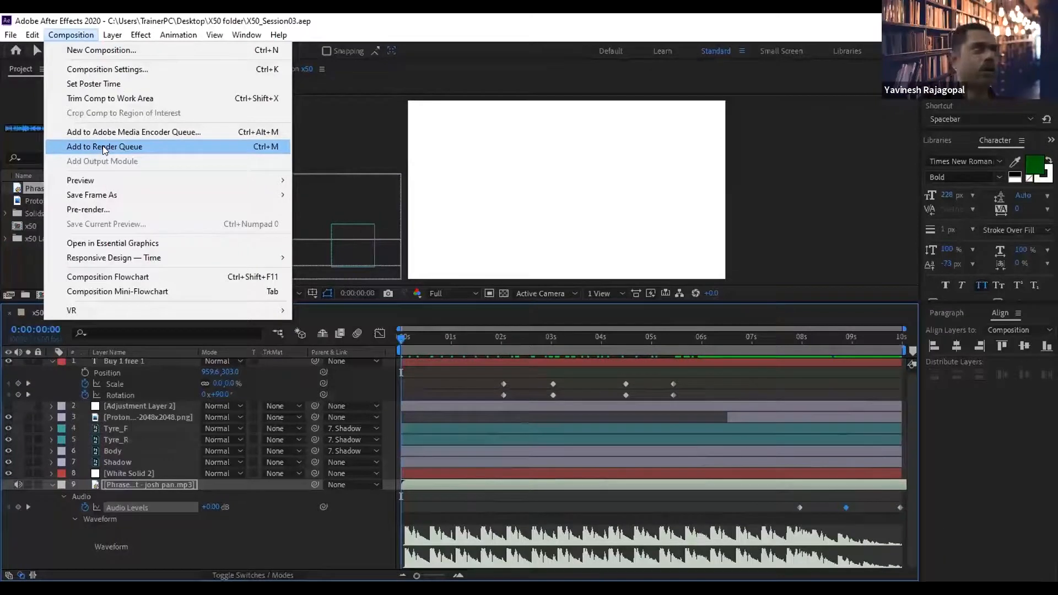
mouse_move(10, 34)
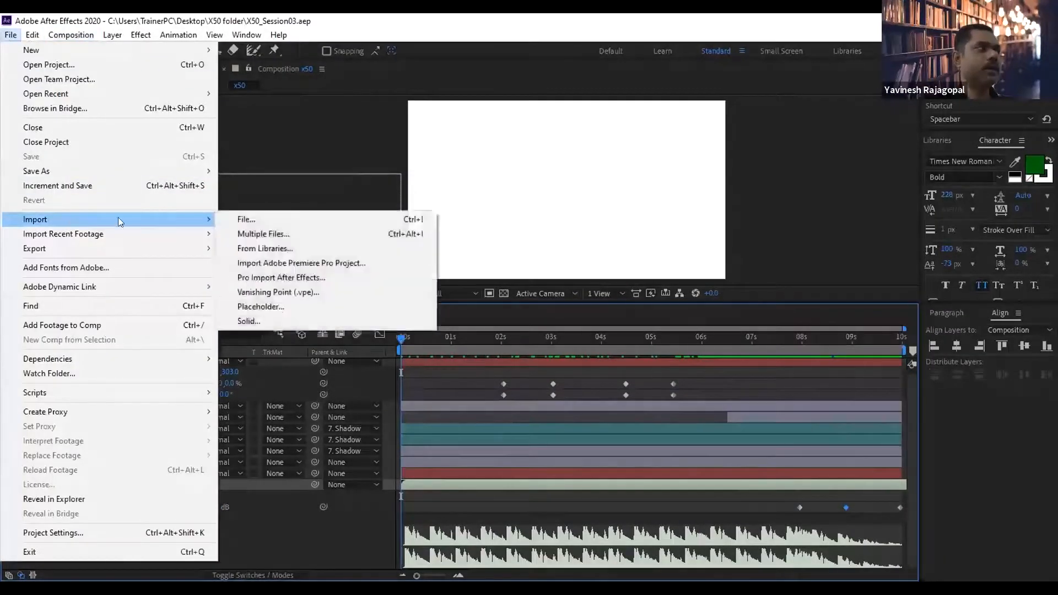
mouse_move(204, 248)
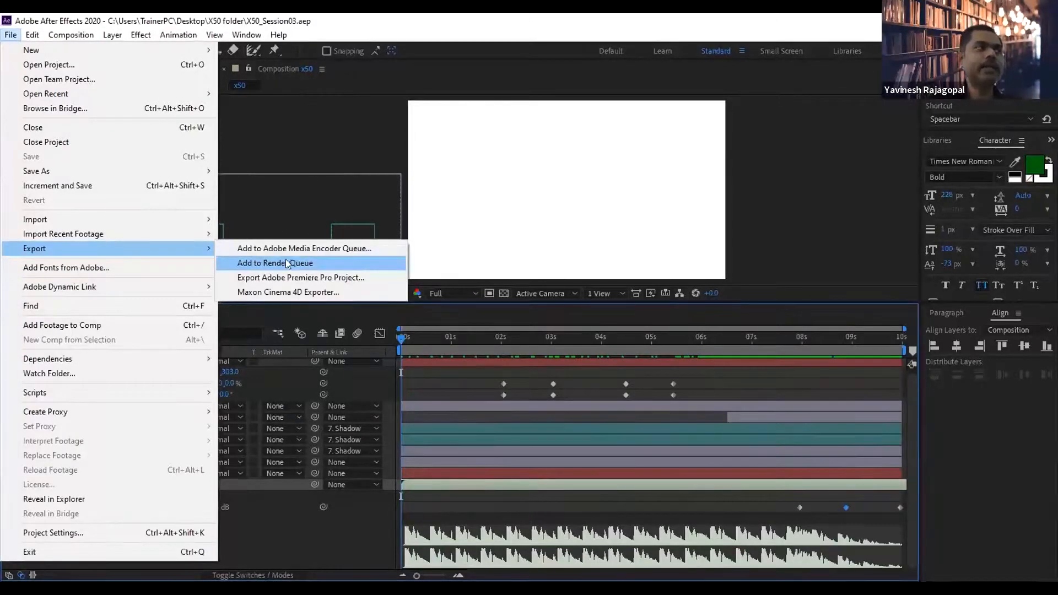
click(288, 262)
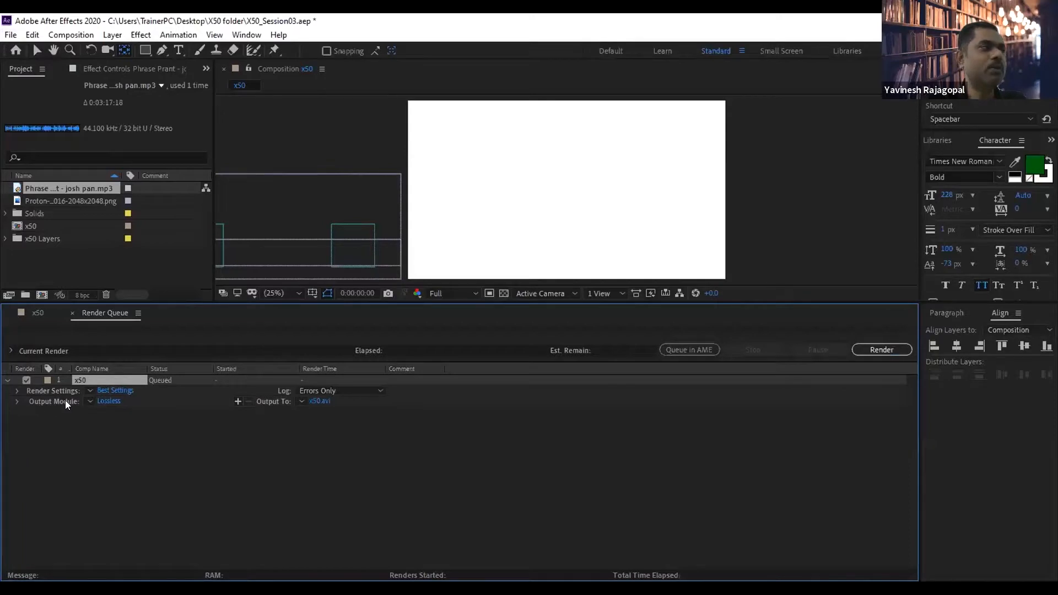
Set the queued x50 item's output module format to QuickTime.
click(109, 401)
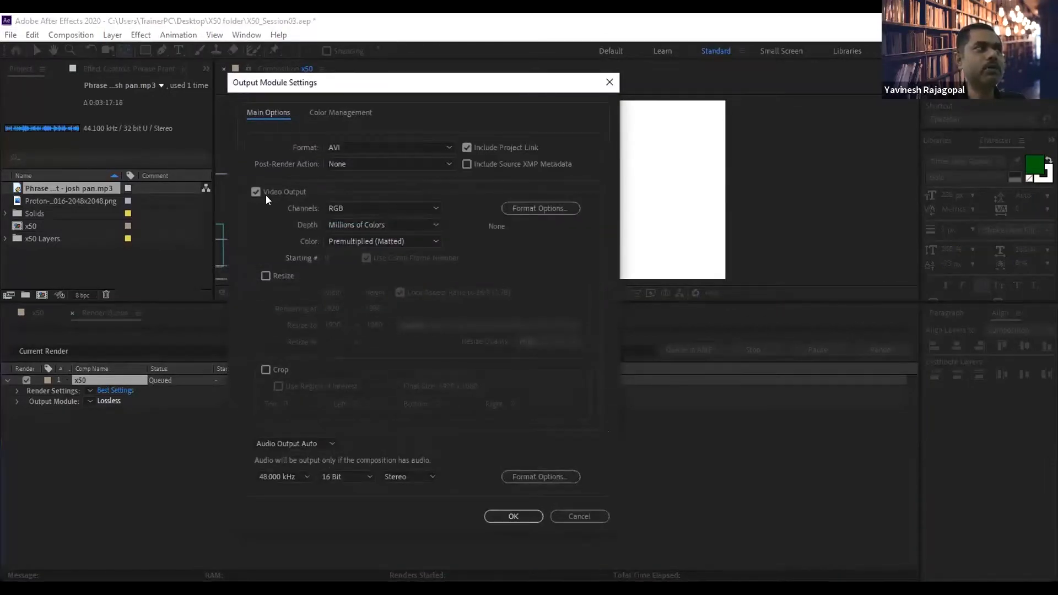
click(340, 146)
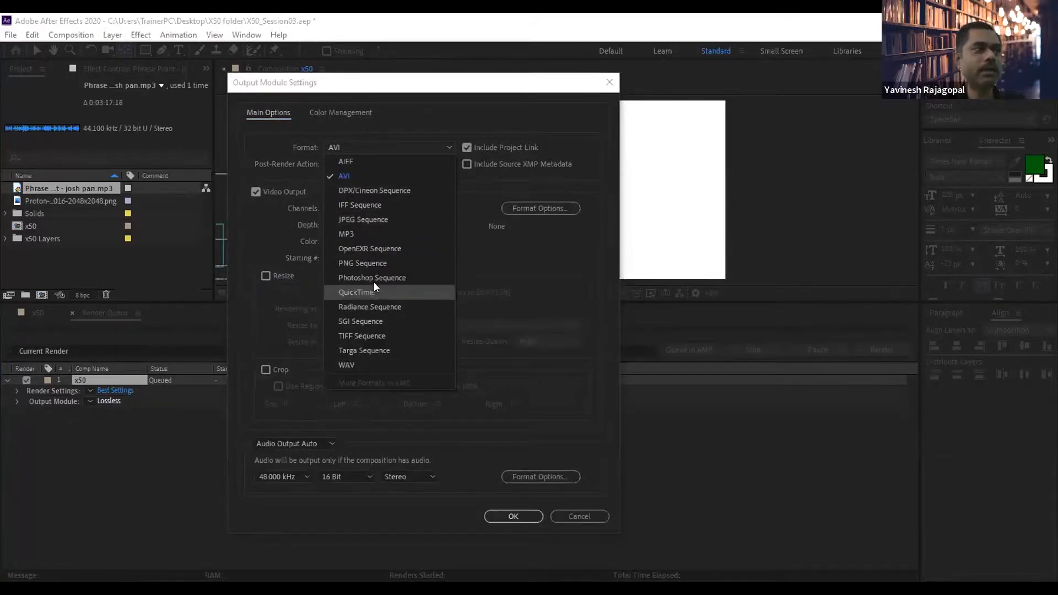
click(356, 292)
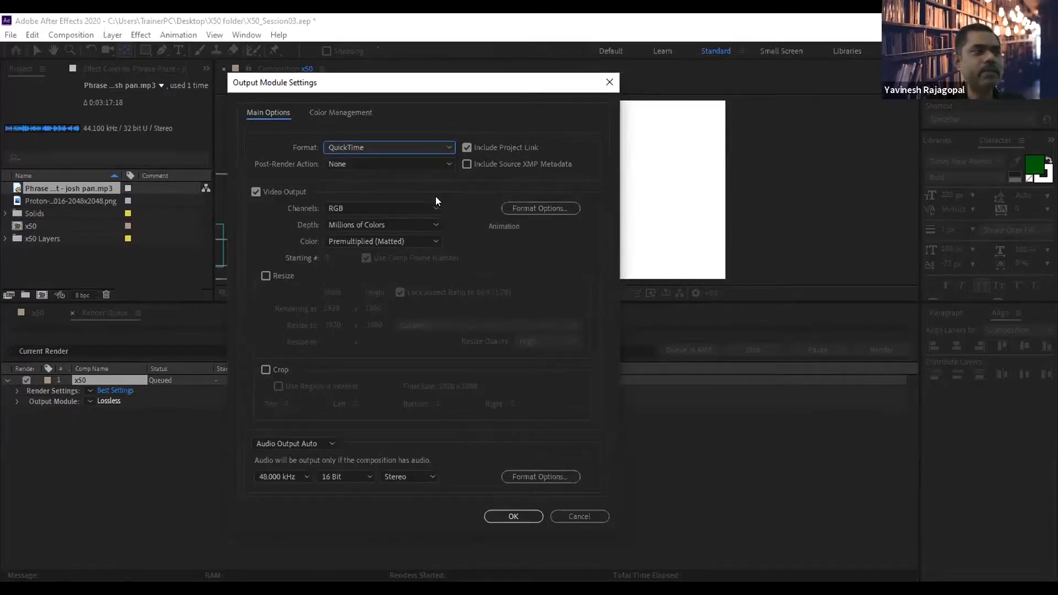
click(508, 516)
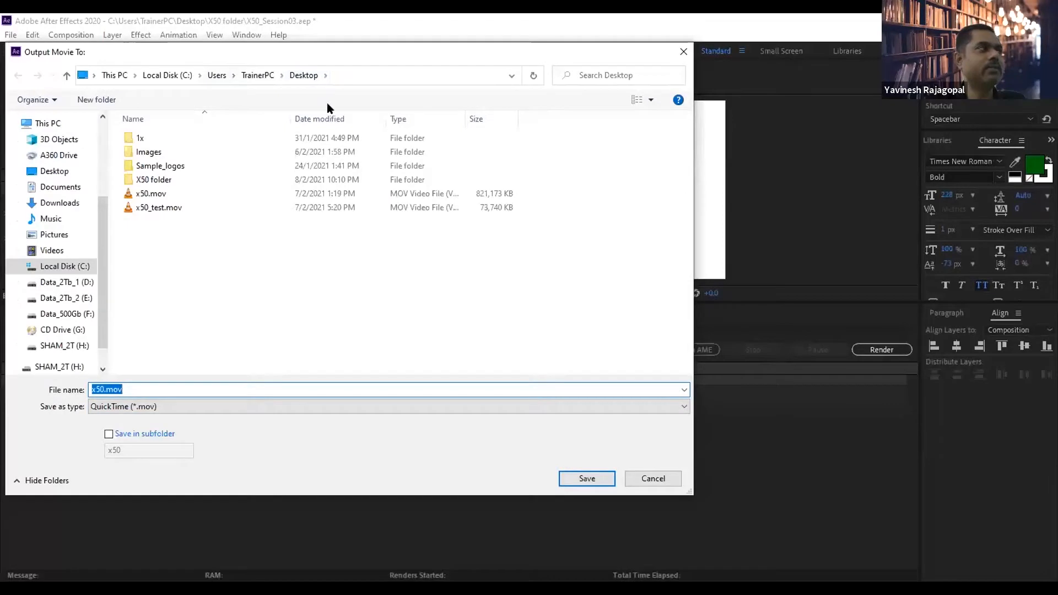
Name the queued item's output movie x50_test2.mov on the Desktop.
click(154, 211)
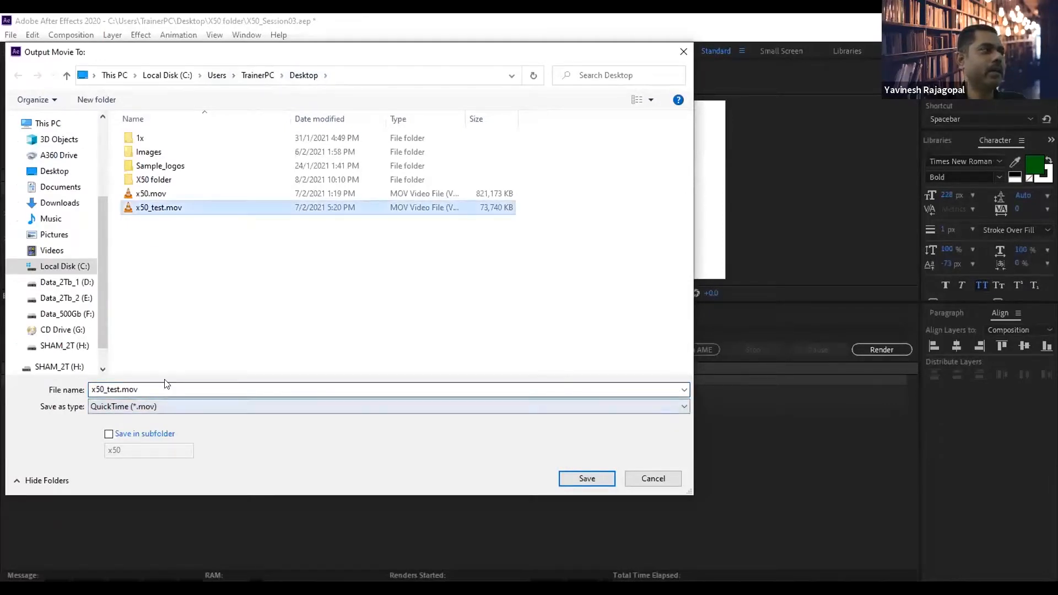
click(174, 389)
click(200, 388)
key(Left)
key(Left)
key(Left)
key(Left)
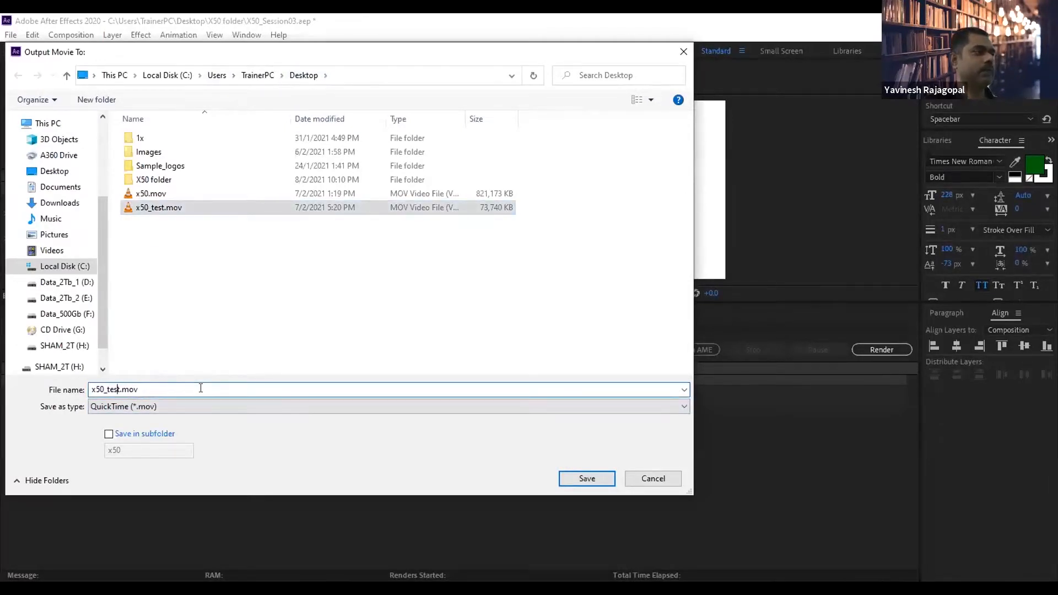
text(2)
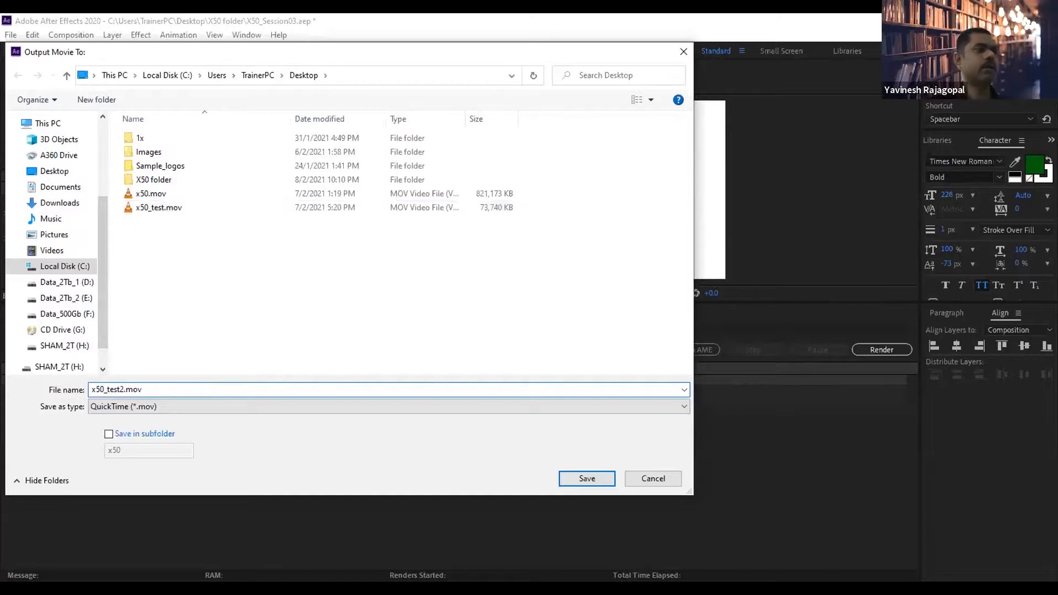
key(Return)
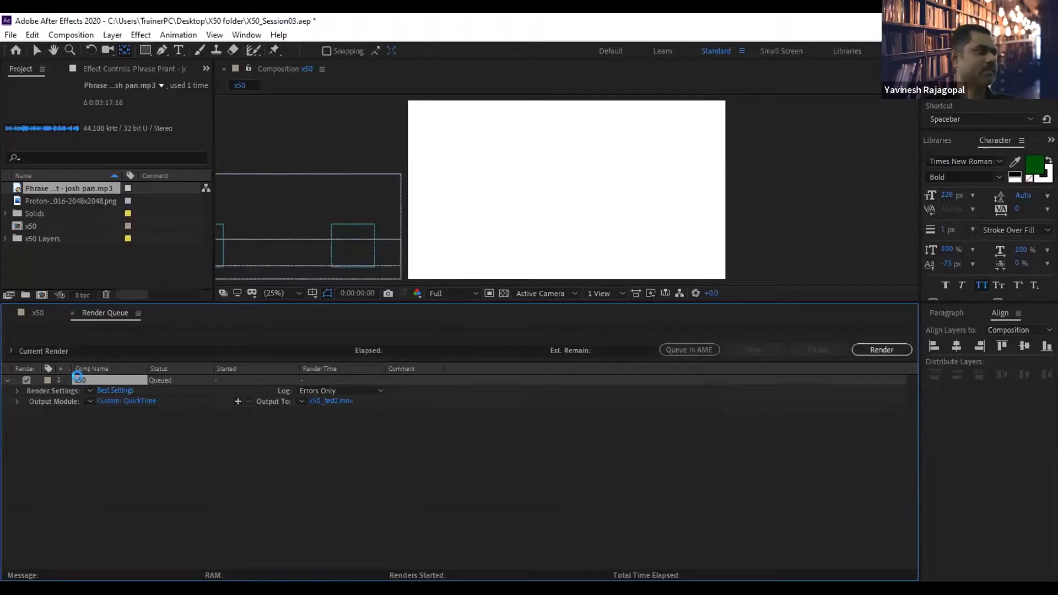
Remove the x50 item from the render queue and add the x50 composition to it again.
key(Delete)
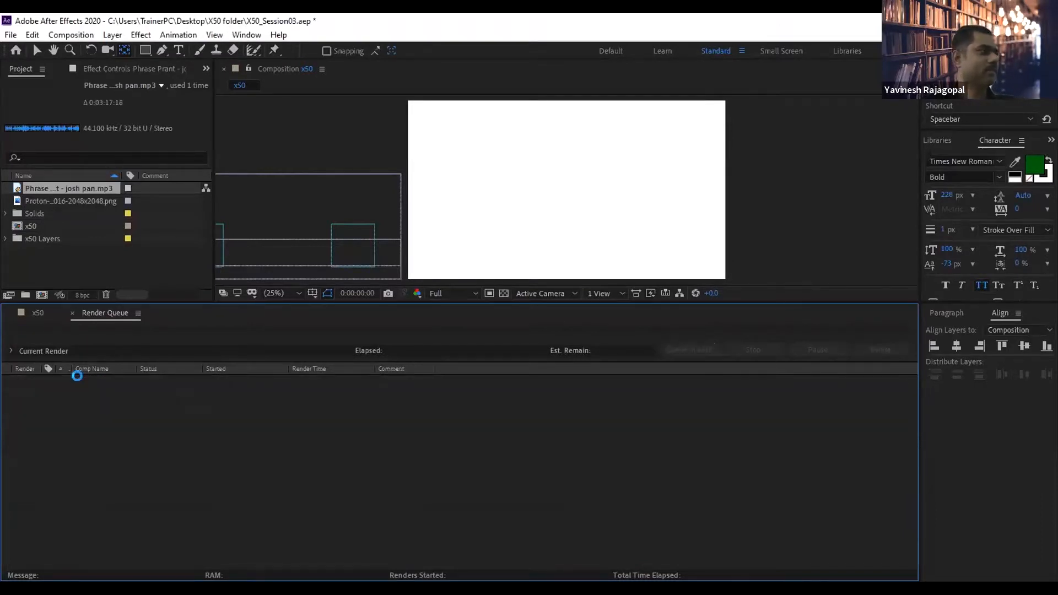
click(70, 313)
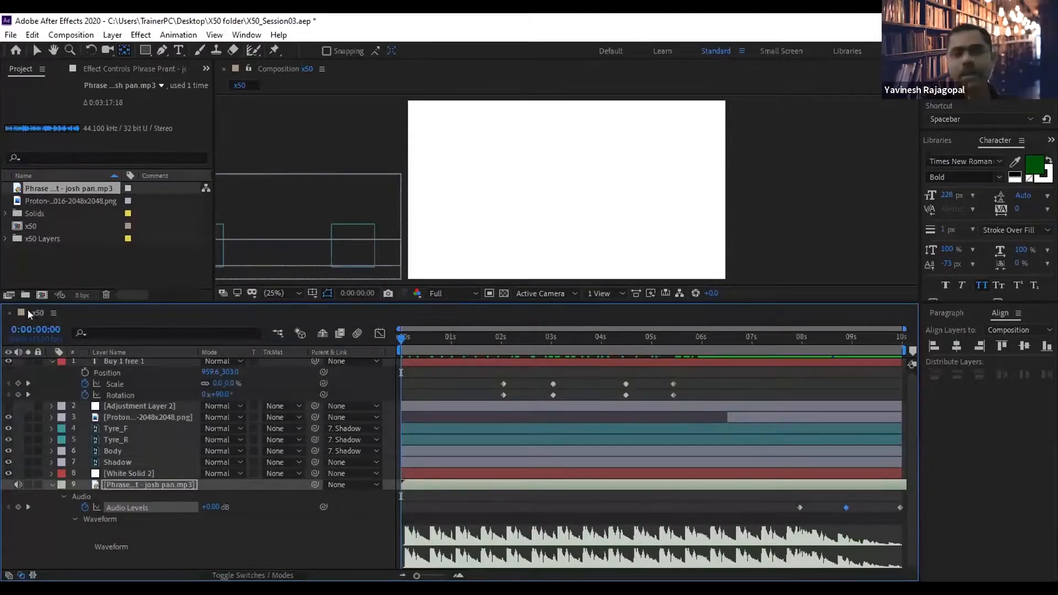
click(10, 35)
mouse_move(67, 250)
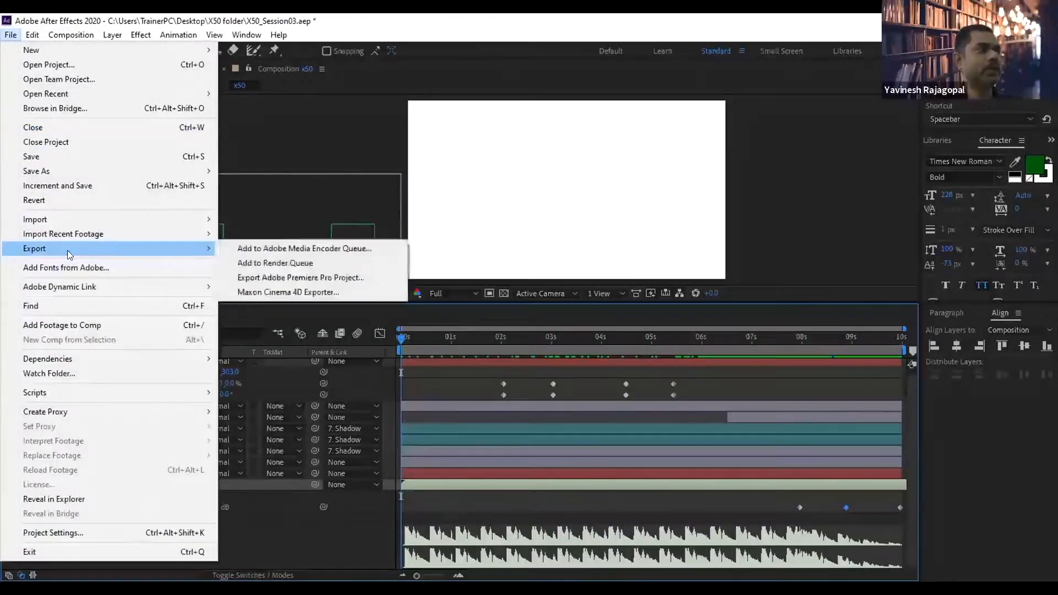
click(310, 262)
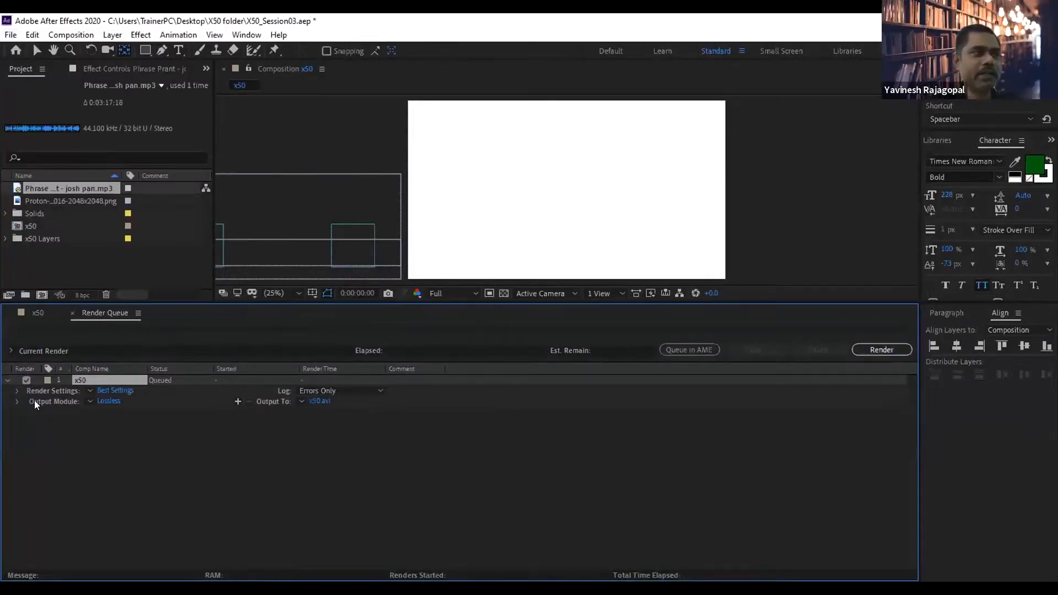
Set the x50 item's output module to QuickTime format with the Animation video codec and RGB channels.
click(110, 400)
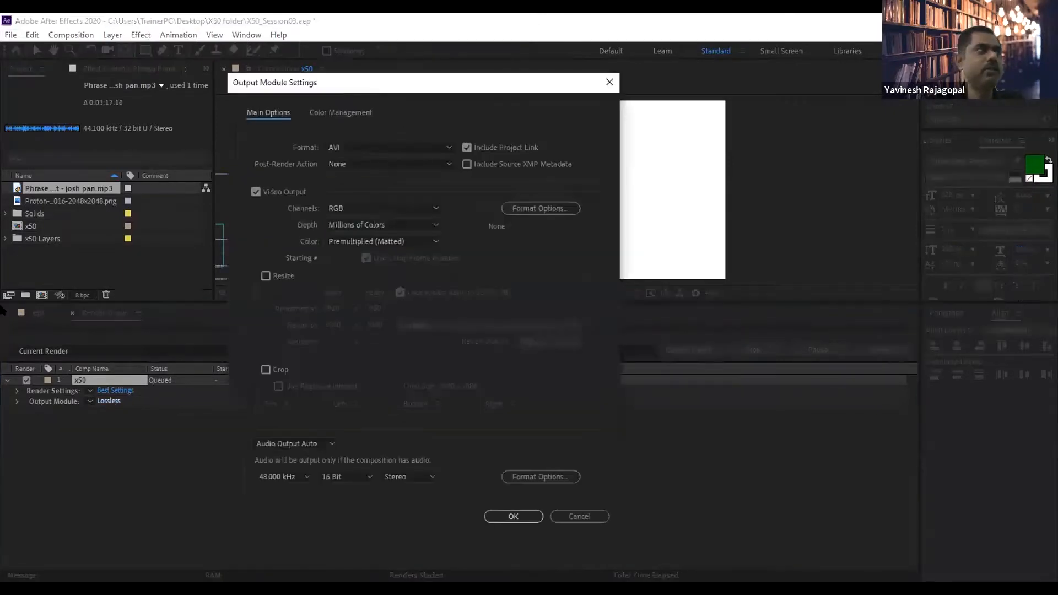
click(341, 145)
click(354, 292)
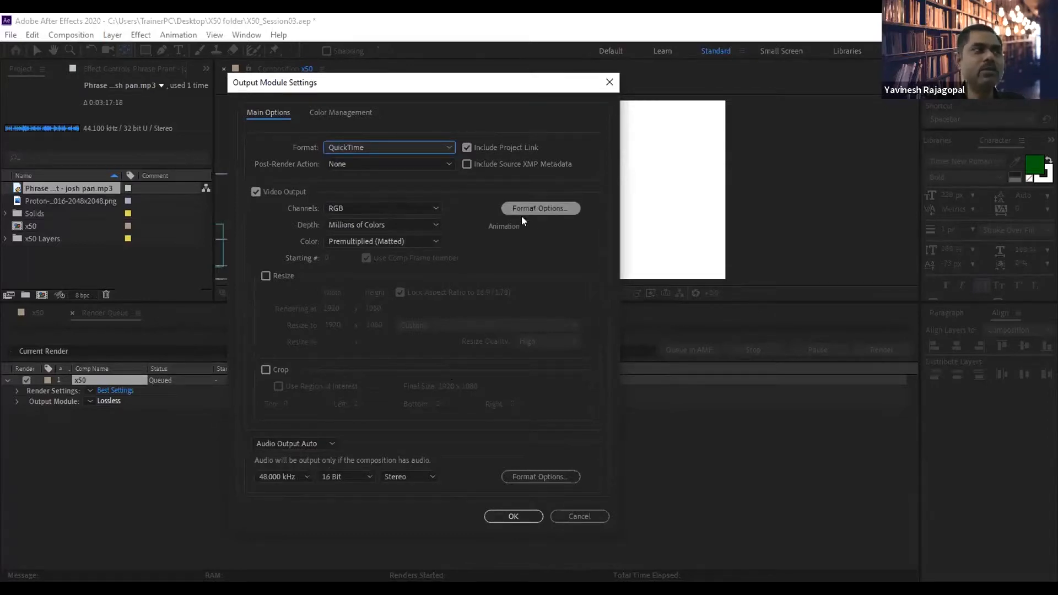
click(533, 207)
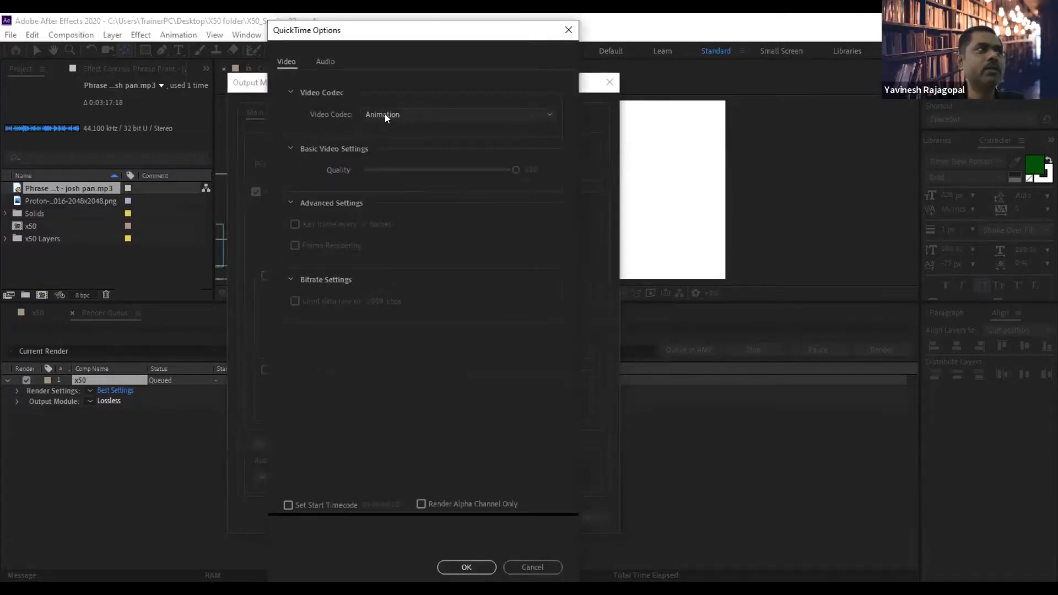
click(385, 113)
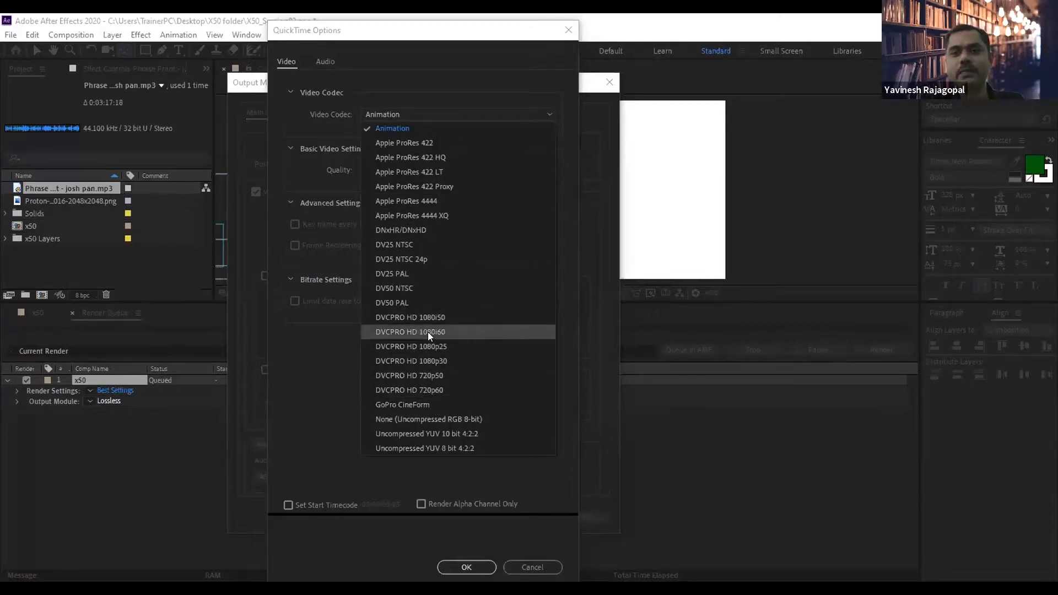
click(384, 126)
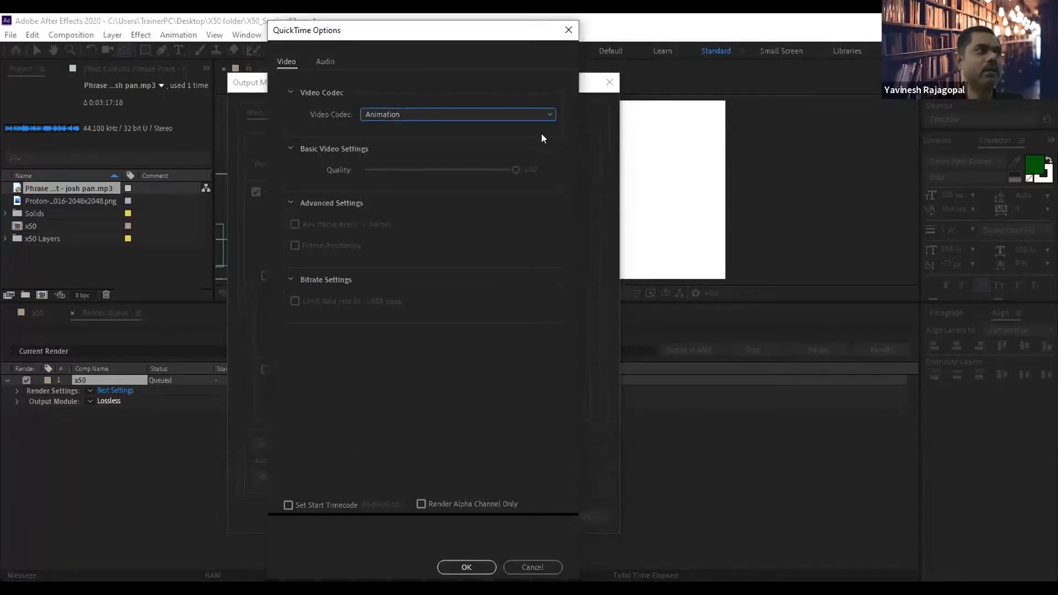
click(472, 564)
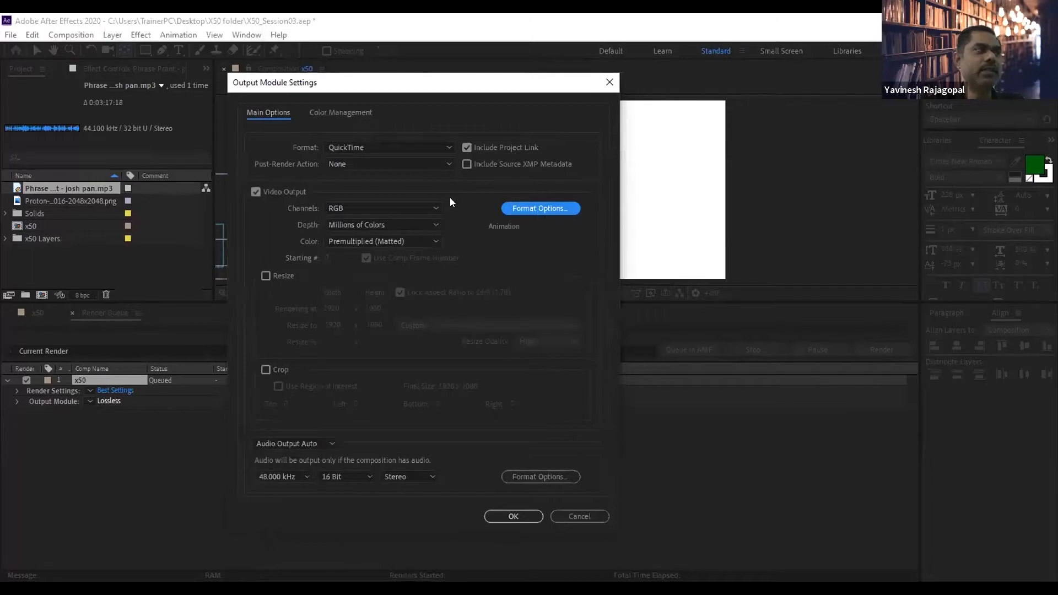
click(366, 207)
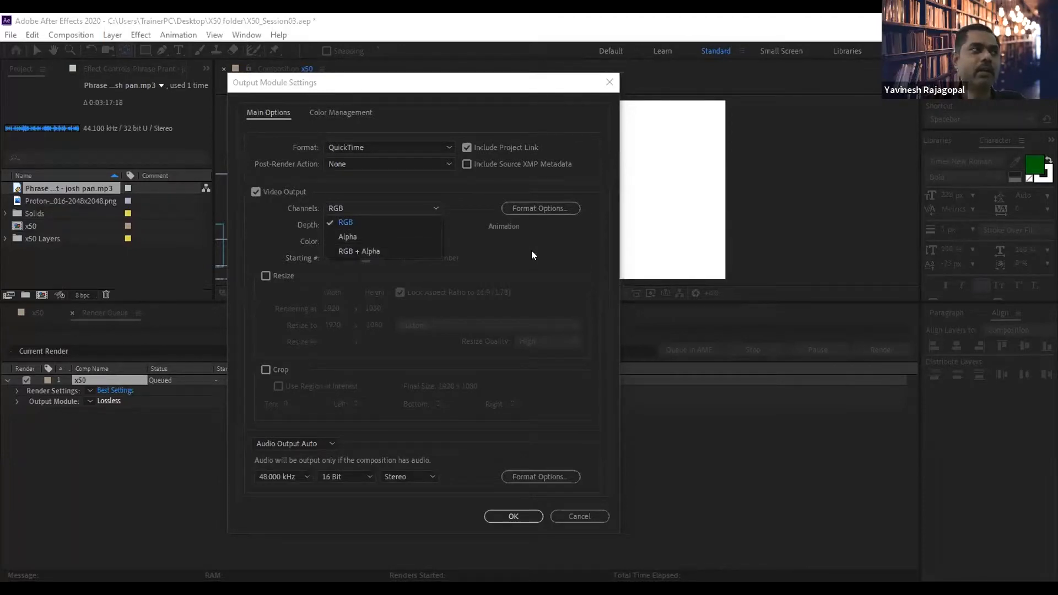
click(346, 205)
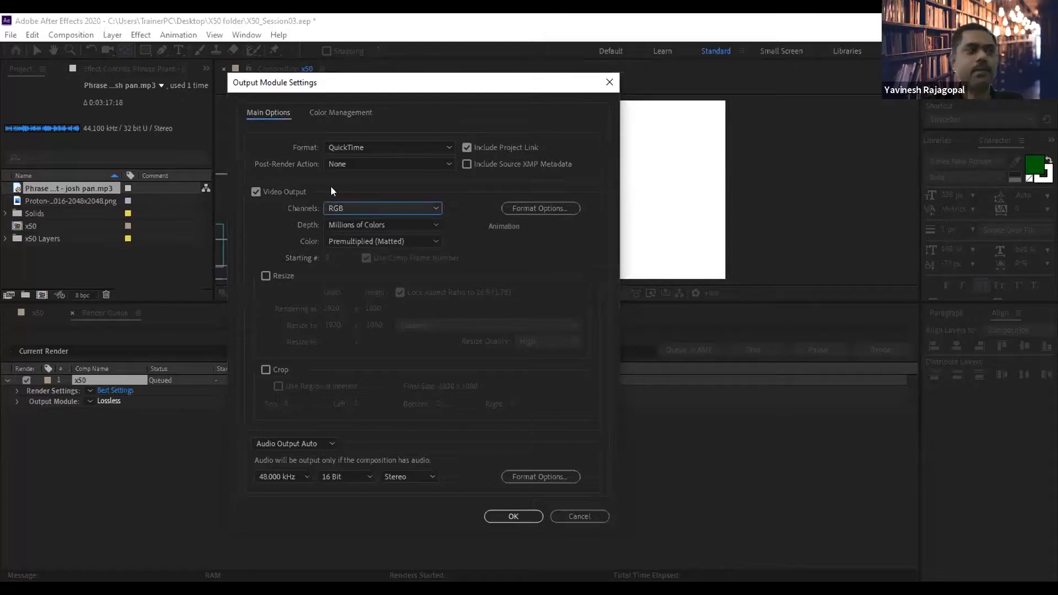
click(514, 517)
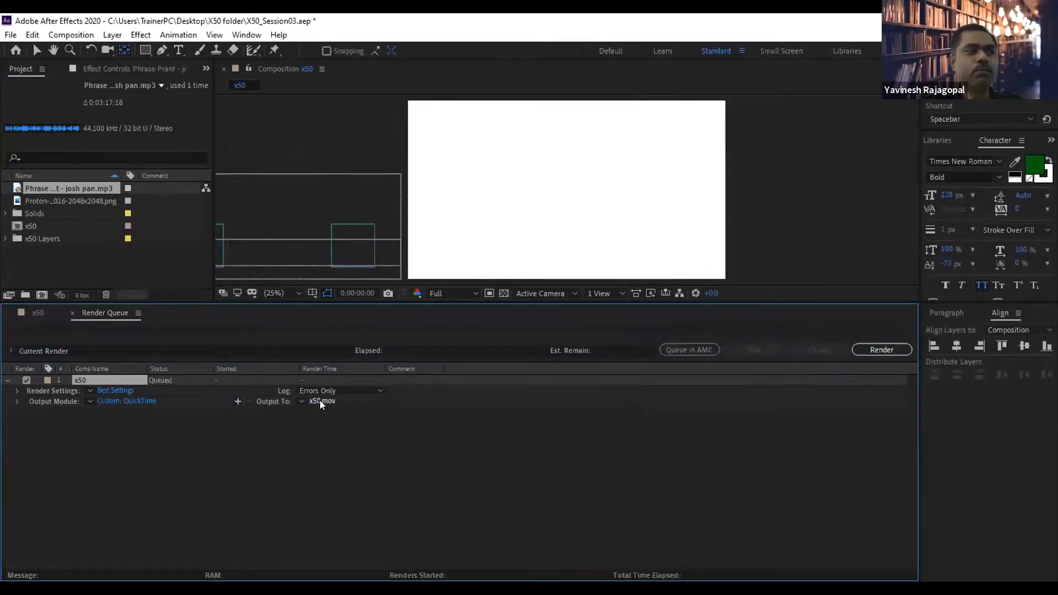
Set the output file to x50_test2.mov on the Desktop and try to render the queued item.
click(319, 400)
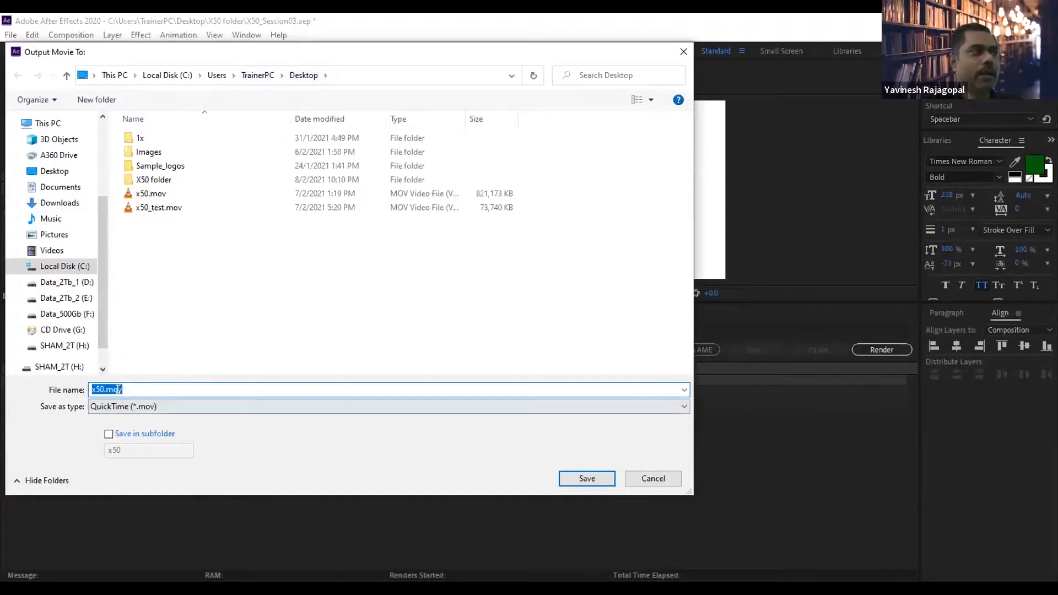
click(155, 208)
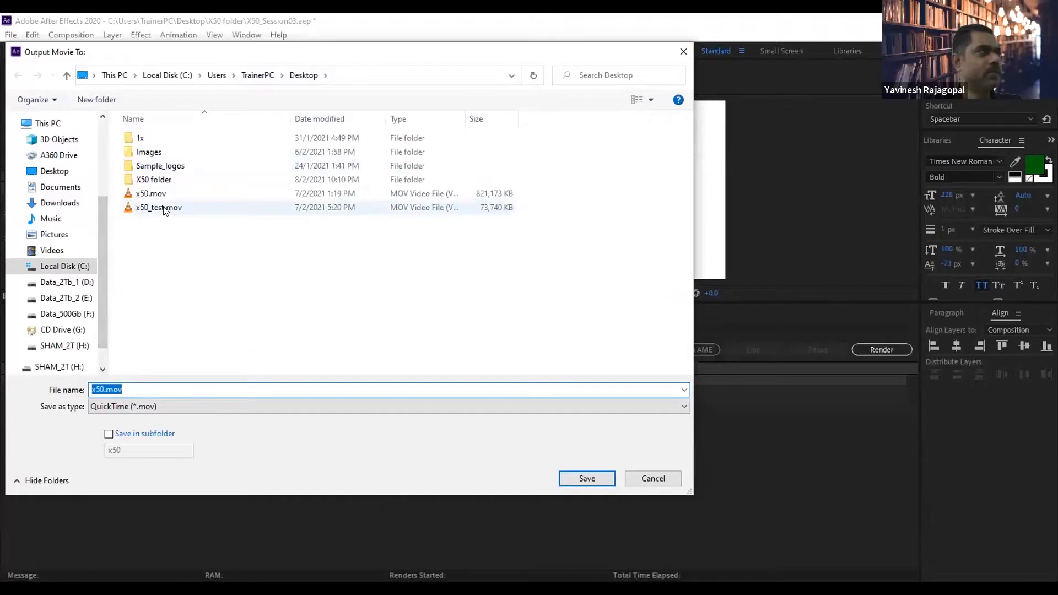
click(159, 389)
key(Home)
key(Right)
key(Right)
key(Right)
key(Right)
key(Right)
key(Right)
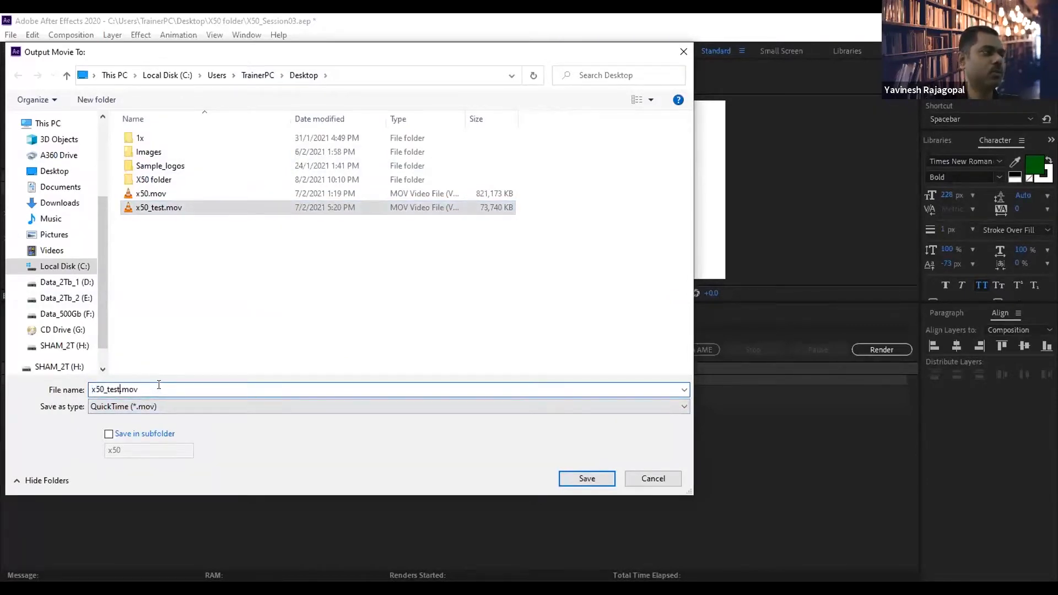
text(2)
key(Return)
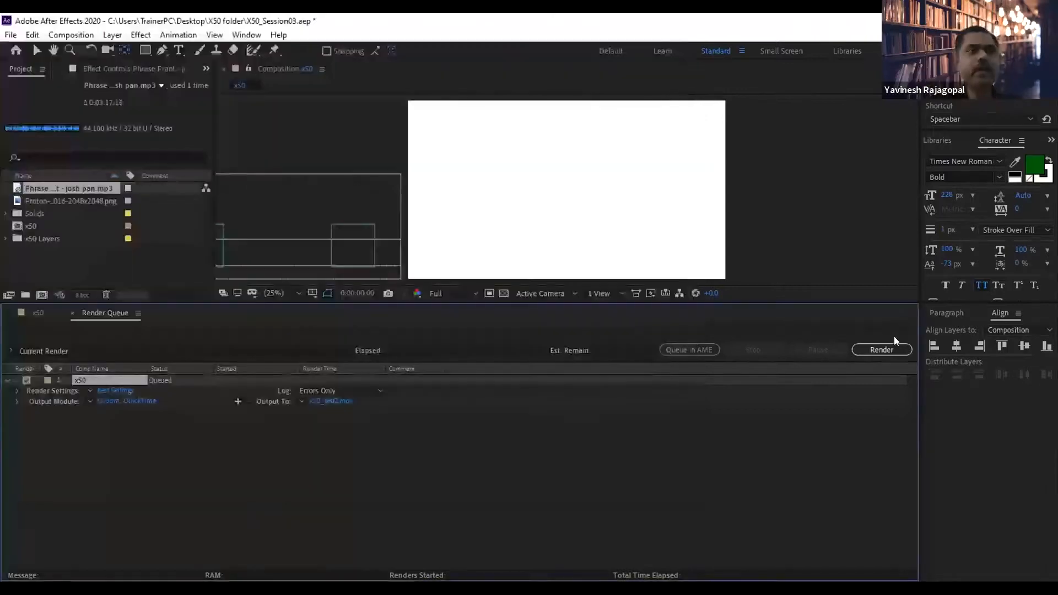
click(875, 351)
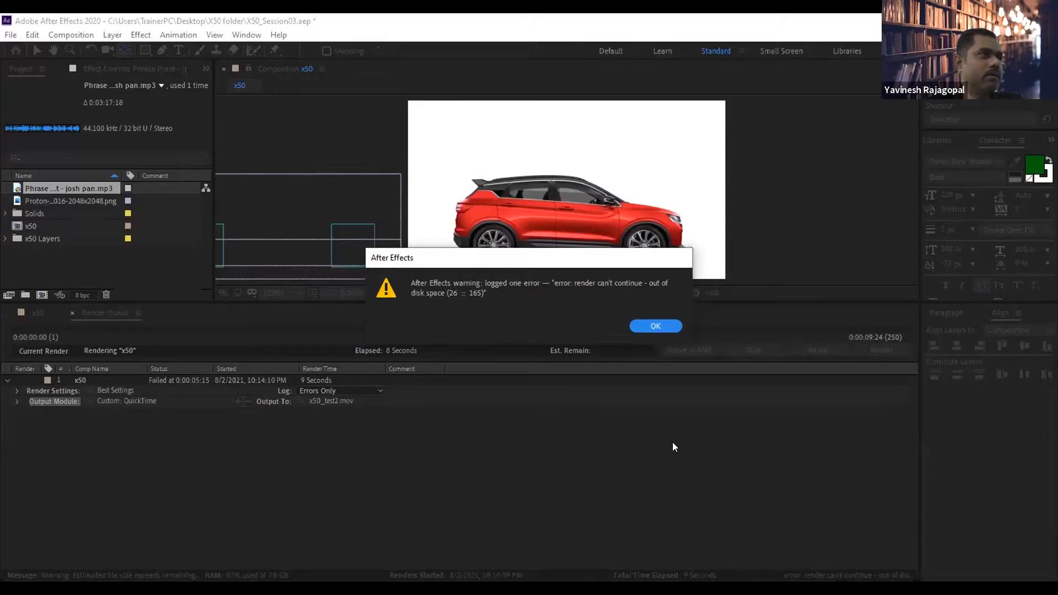
click(651, 324)
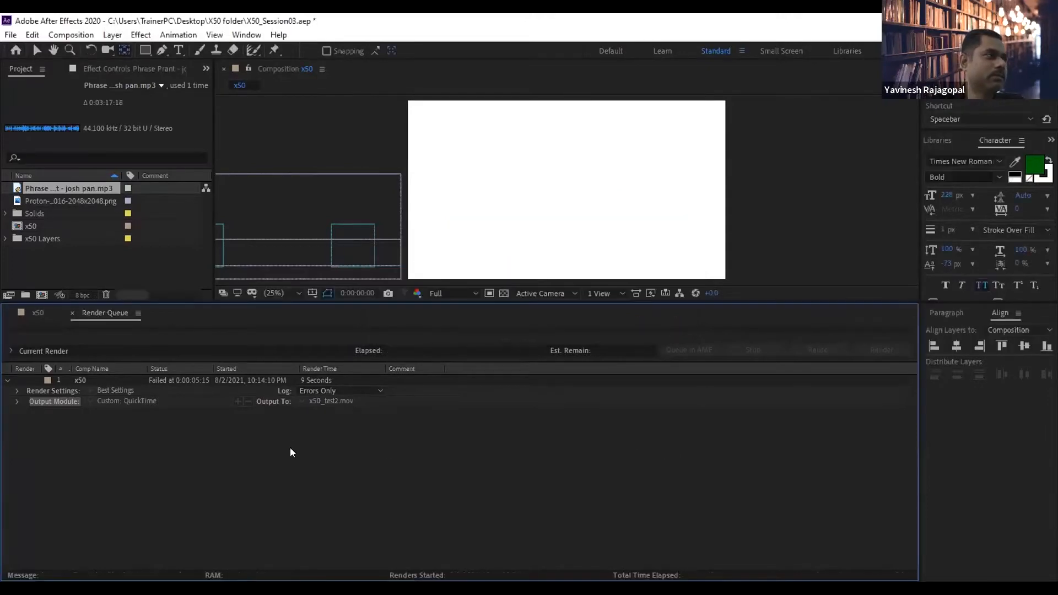
Duplicate the failed x50 render item and render the copy as x50_1.mov on the Data_500Gb (F:) drive.
click(81, 379)
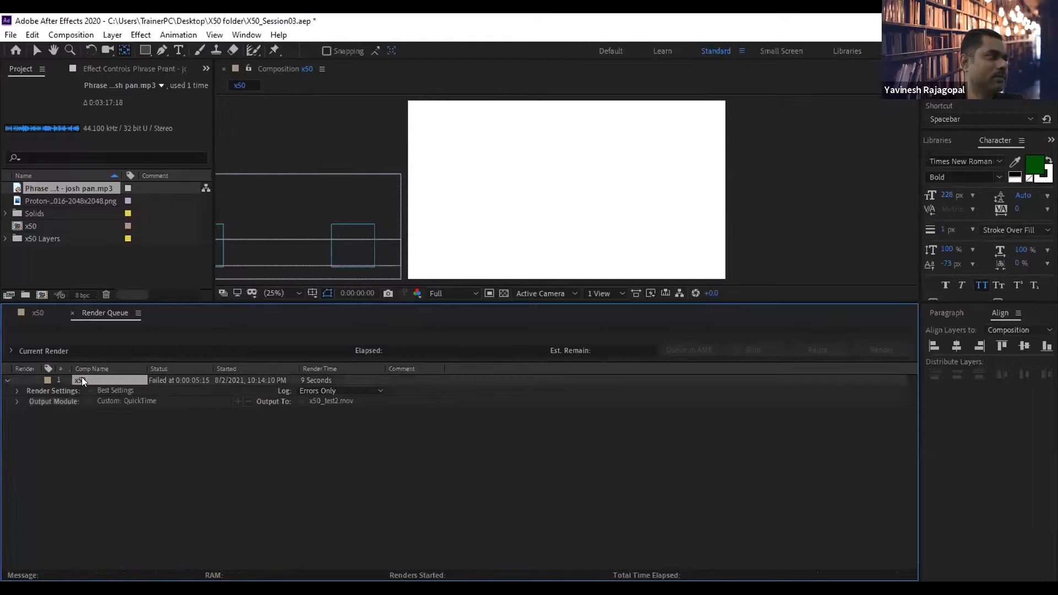
key(ctrl+d)
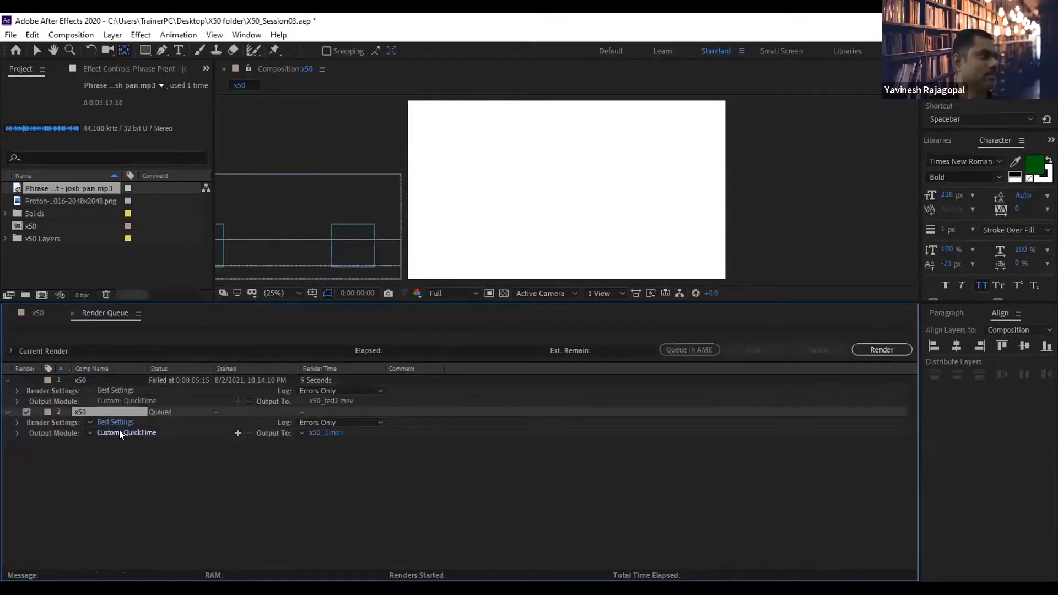
click(320, 432)
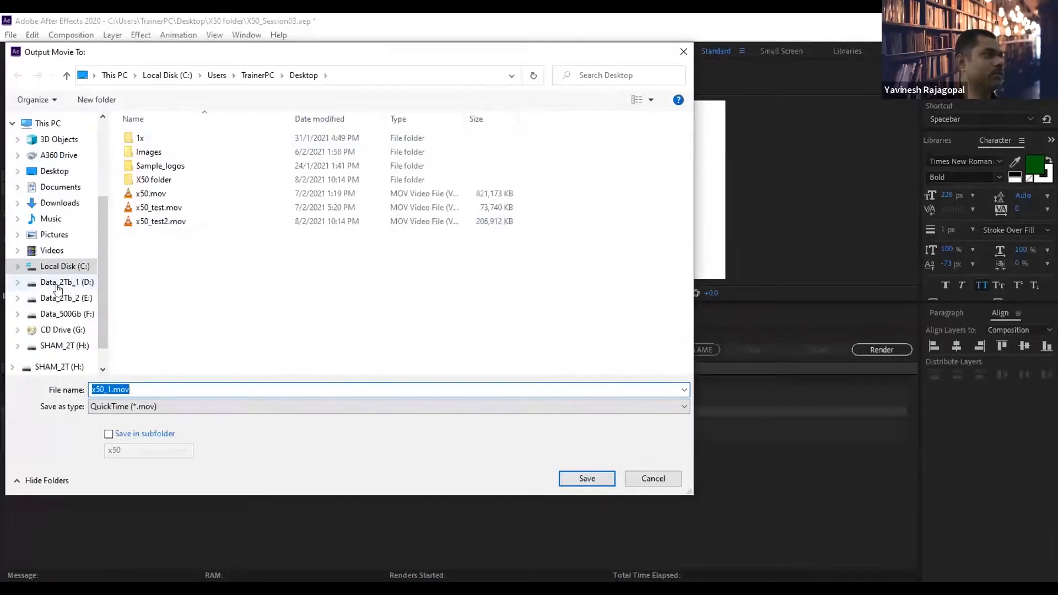
click(33, 314)
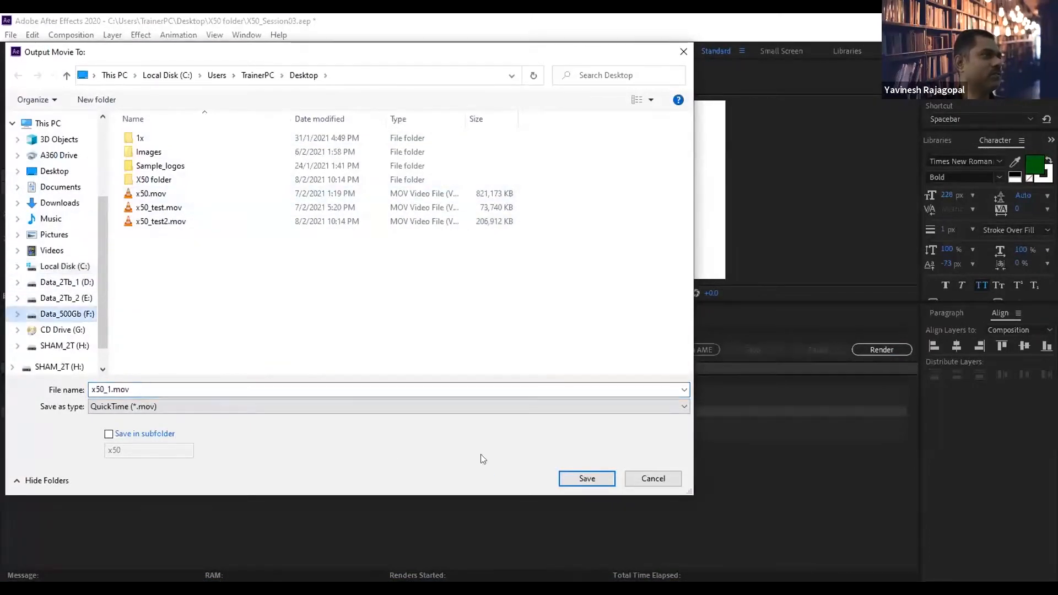
click(581, 478)
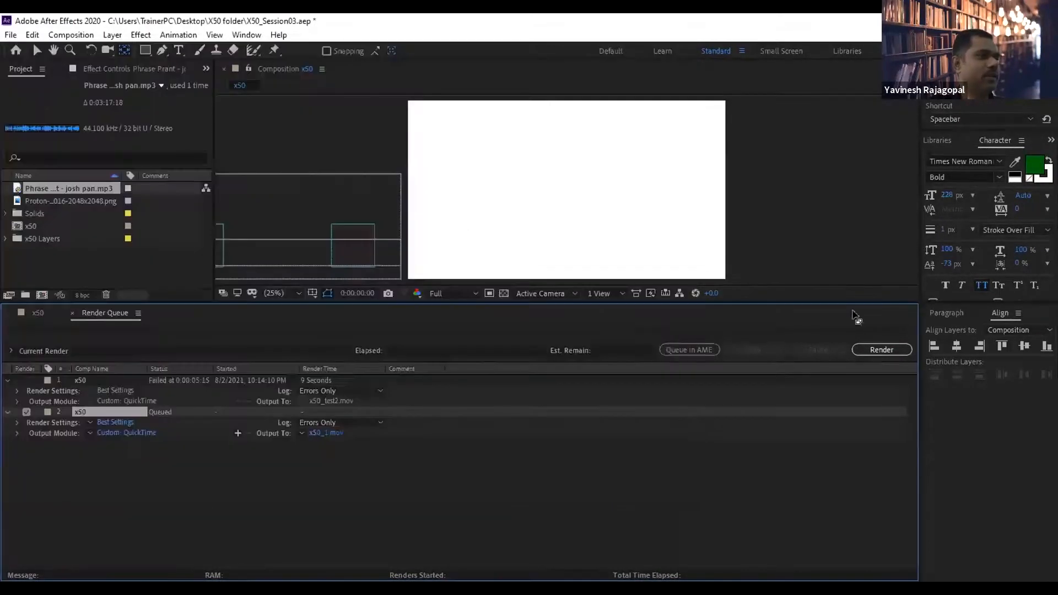
click(880, 349)
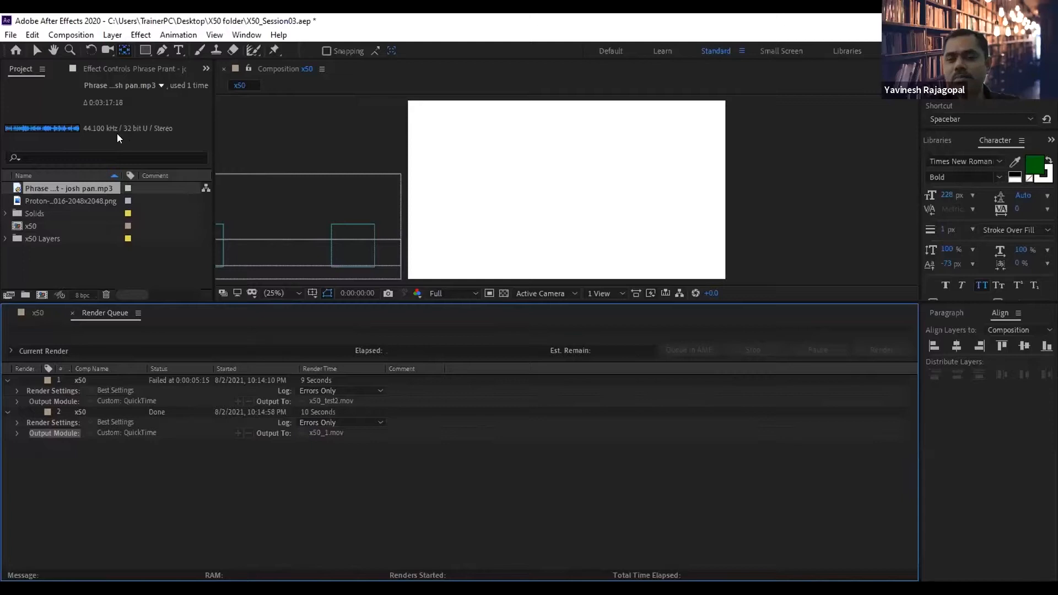
Export the x50 composition to the Adobe Media Encoder queue.
click(11, 37)
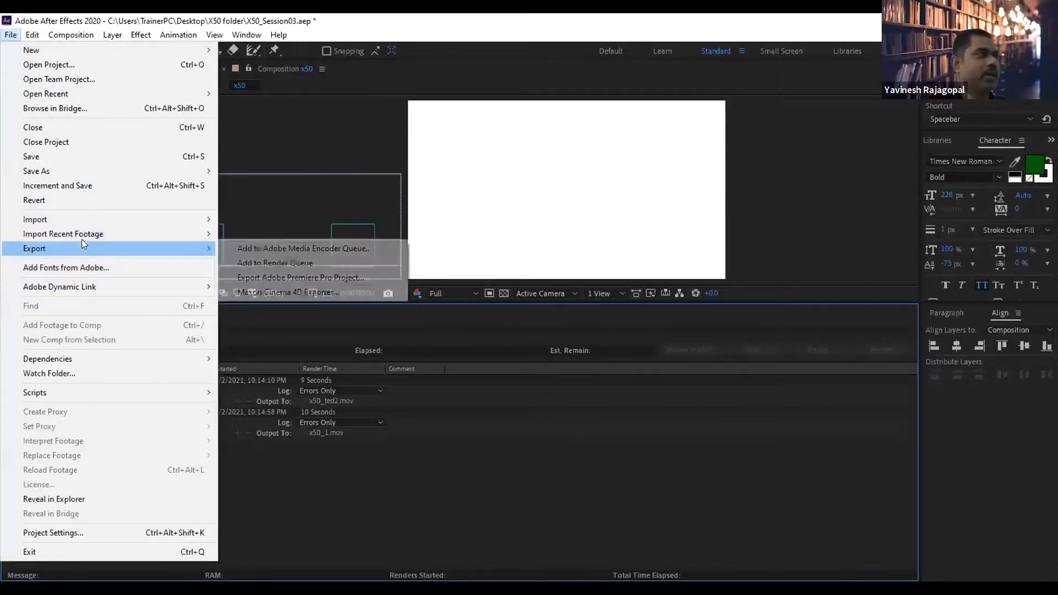
mouse_move(97, 249)
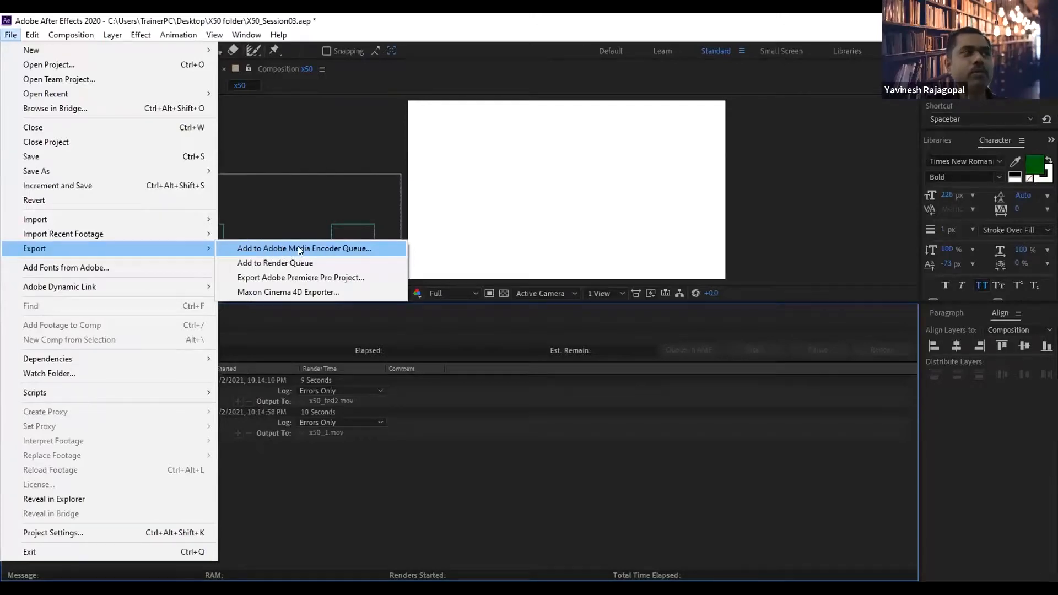
click(295, 252)
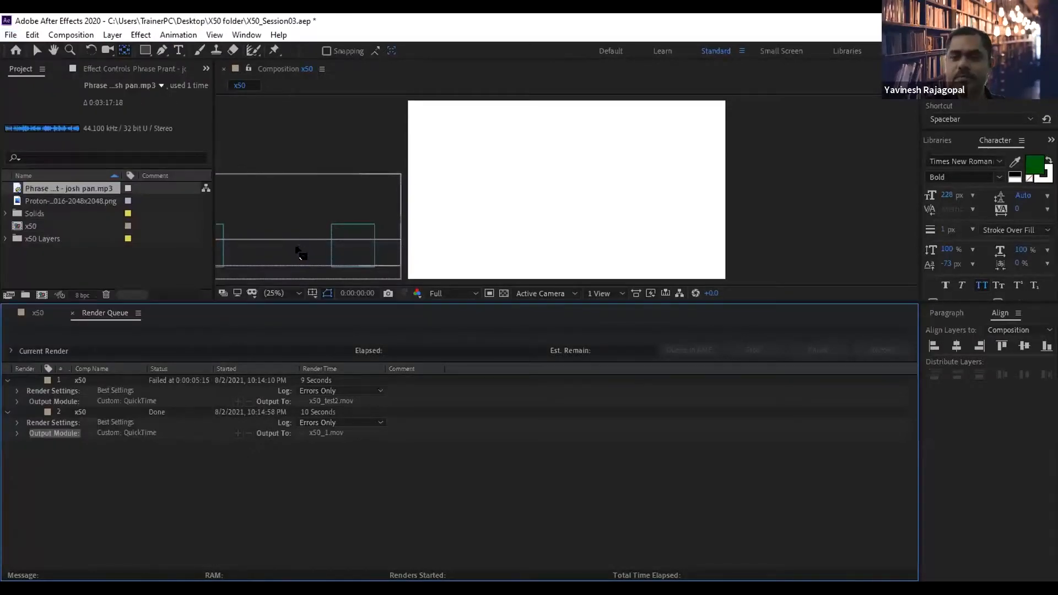
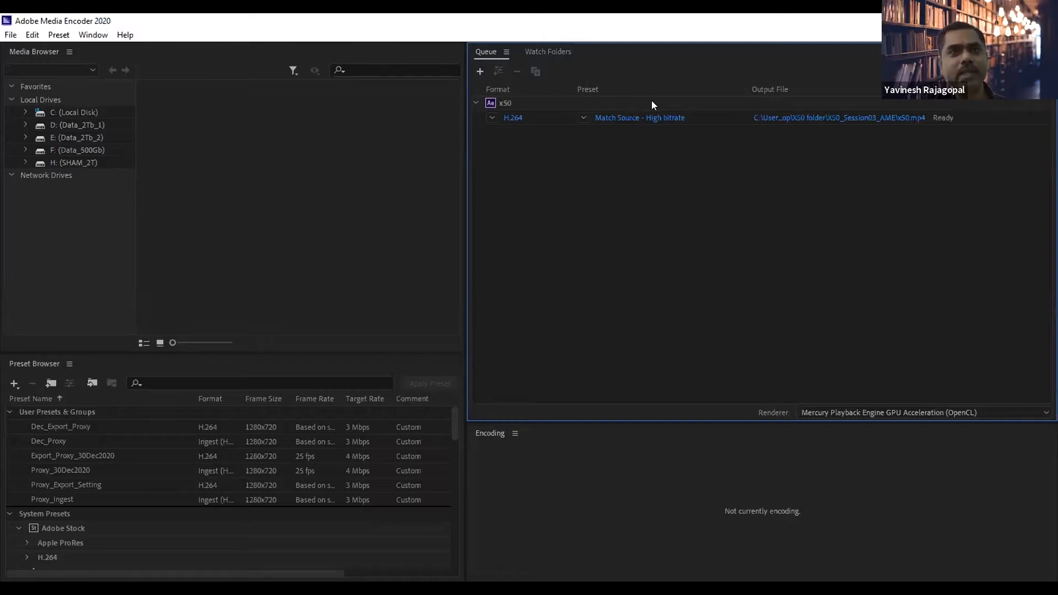
Set the queued x50 item's output file to x50_x.mp4 on the Desktop and start encoding the queue.
click(800, 116)
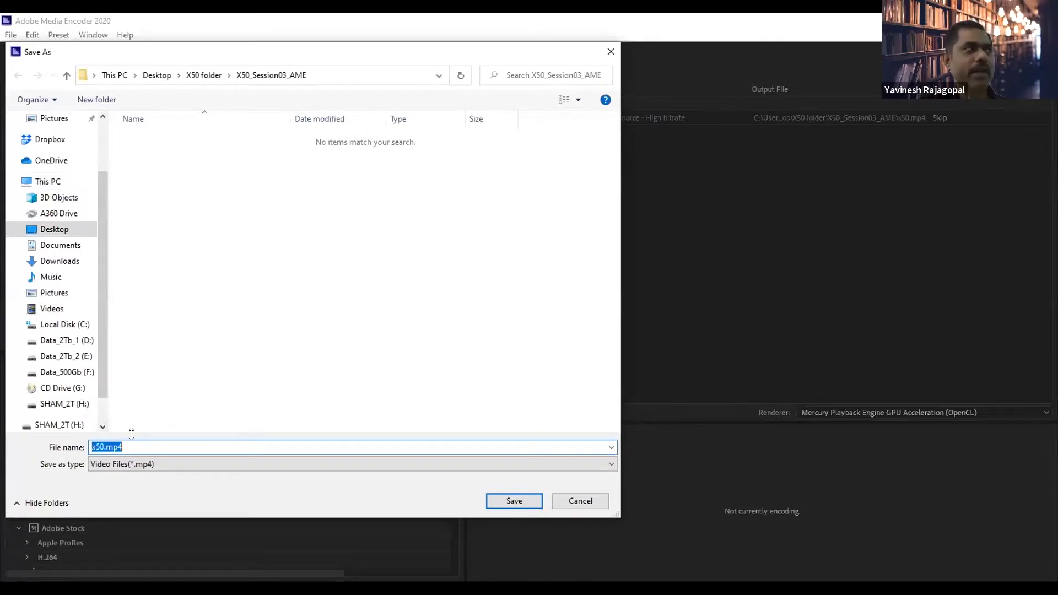
click(514, 506)
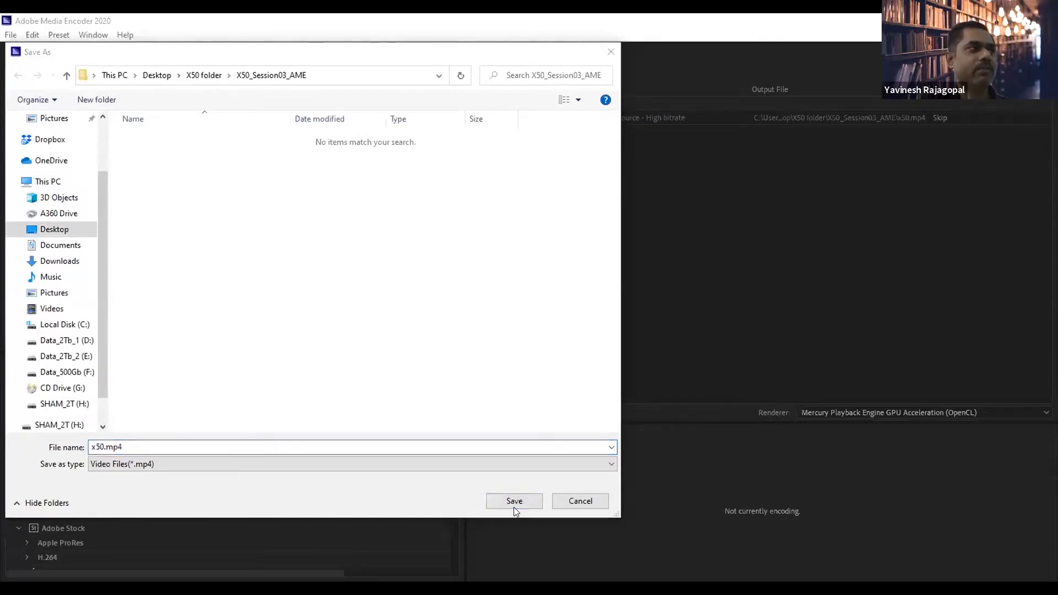
click(157, 75)
click(162, 446)
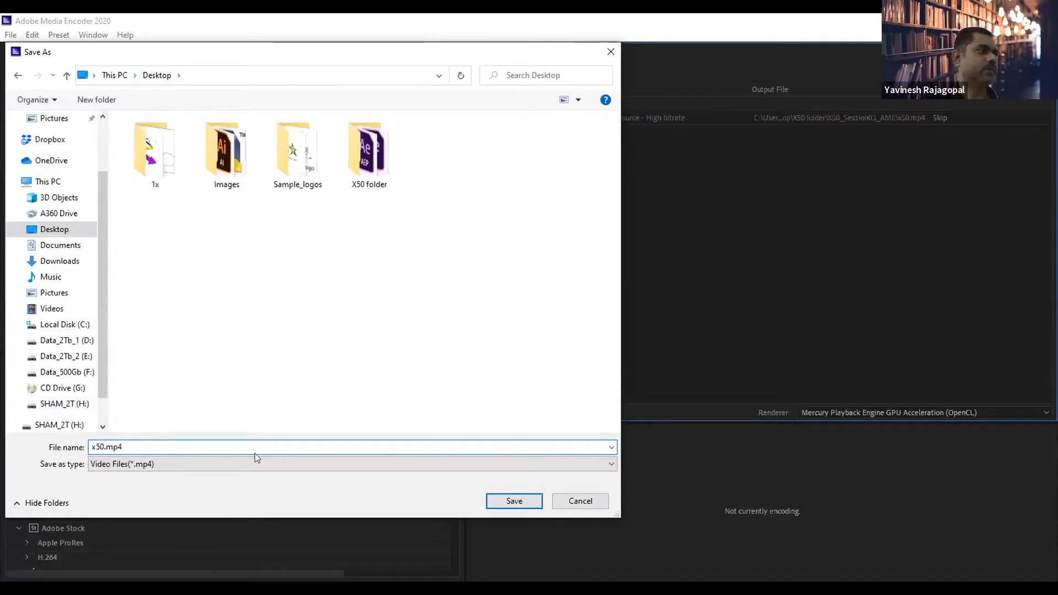
key(Right)
key(Right)
key(Right)
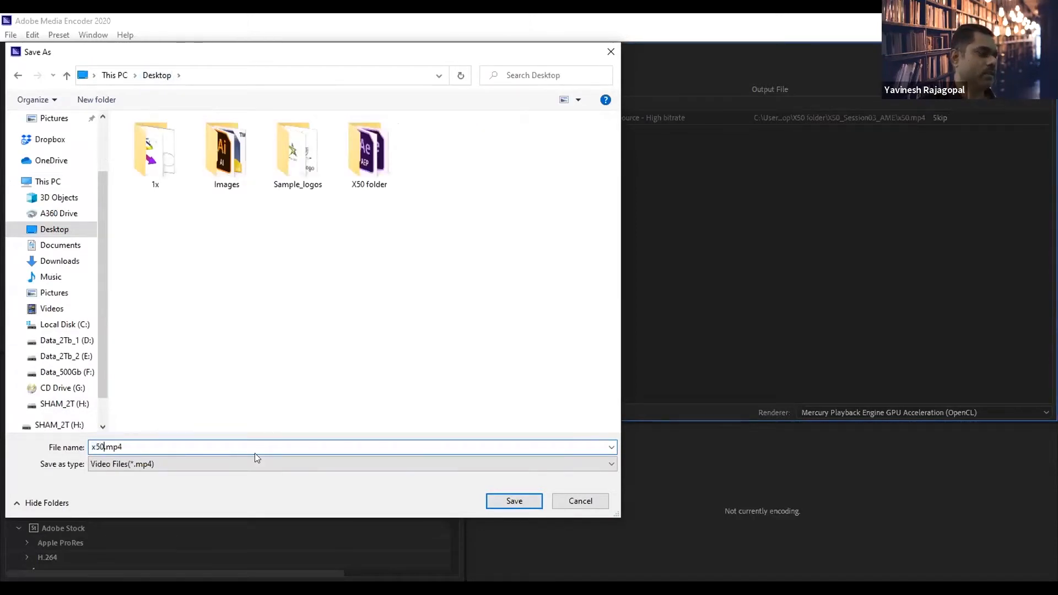
text(_x)
key(Return)
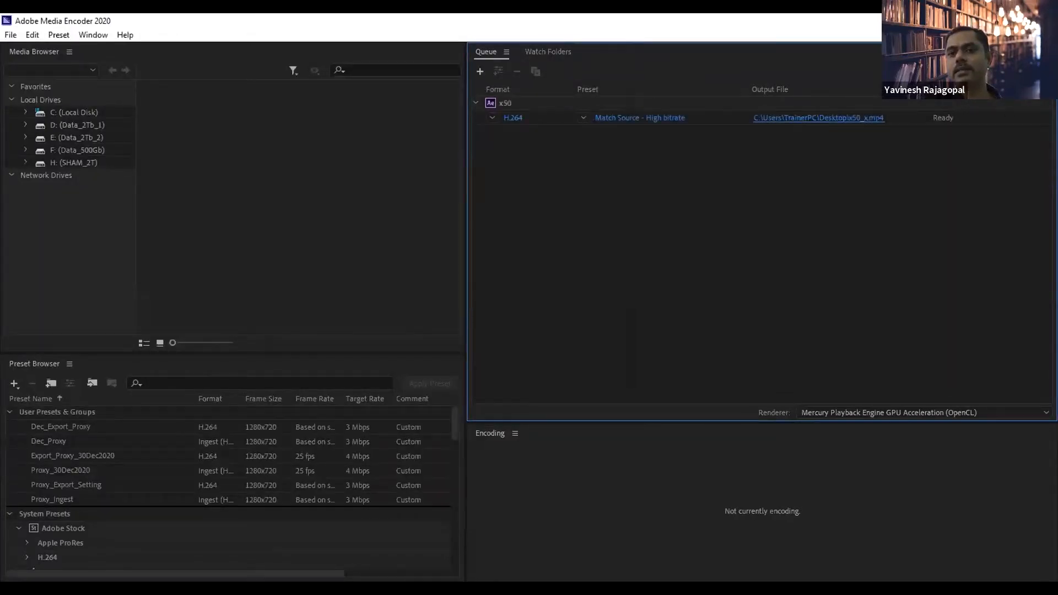
key(Return)
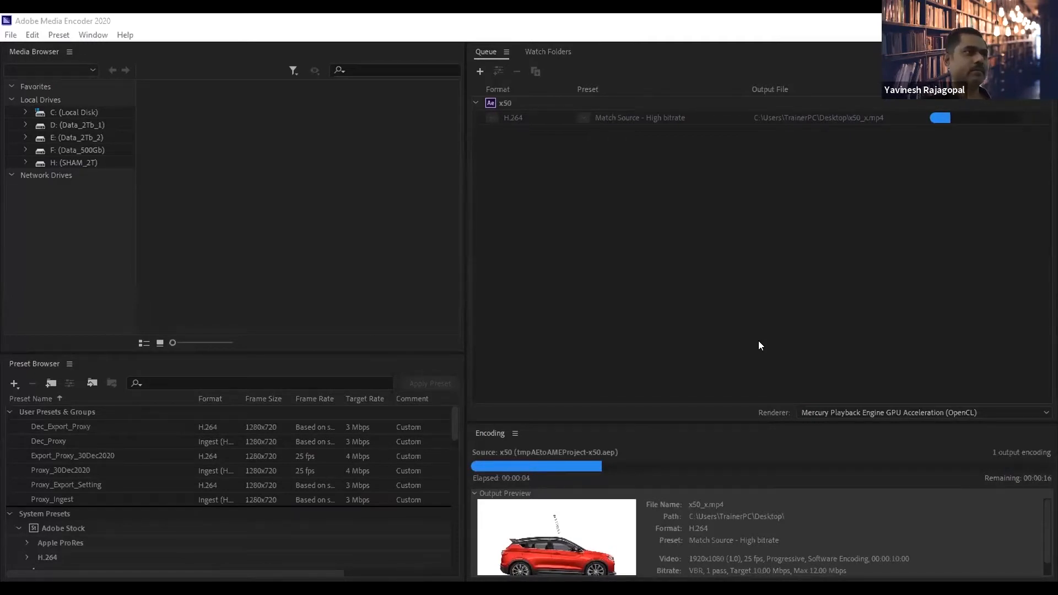
click(532, 320)
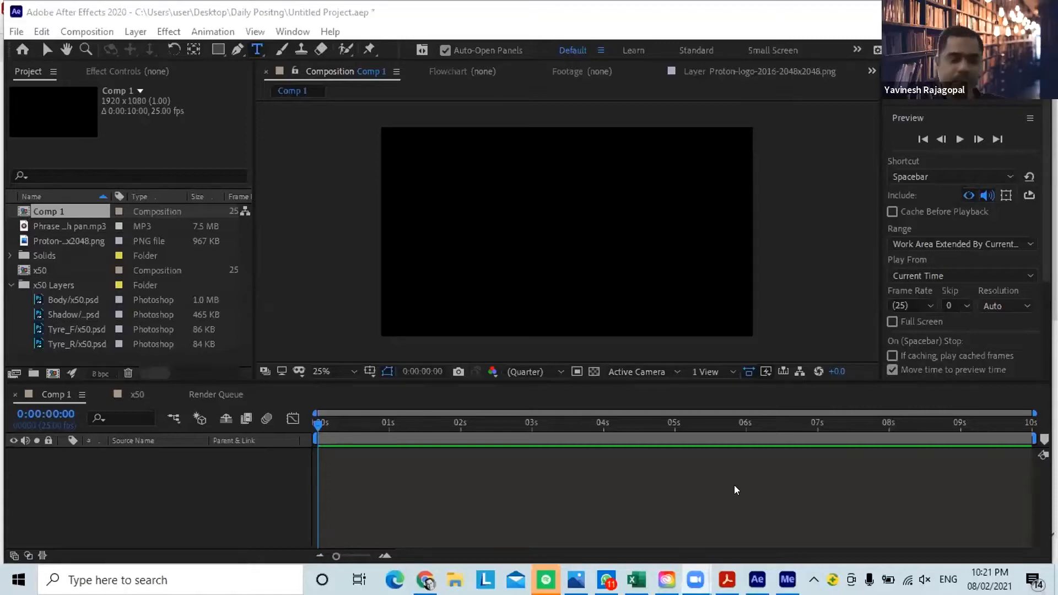
In the Untitled Project in After Effects, add the Comp 1 composition to the render queue.
click(45, 210)
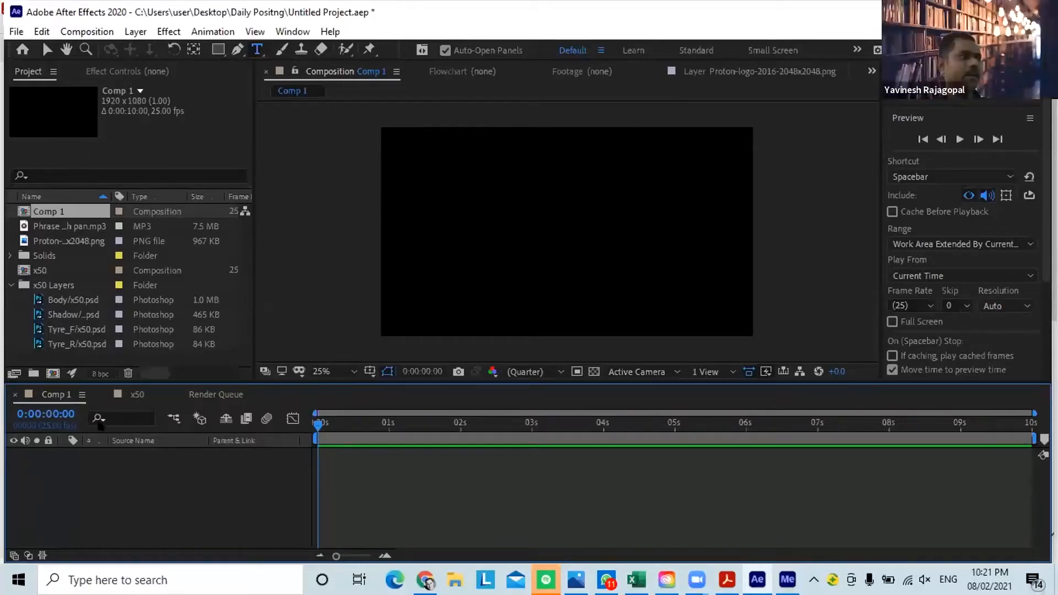
click(15, 32)
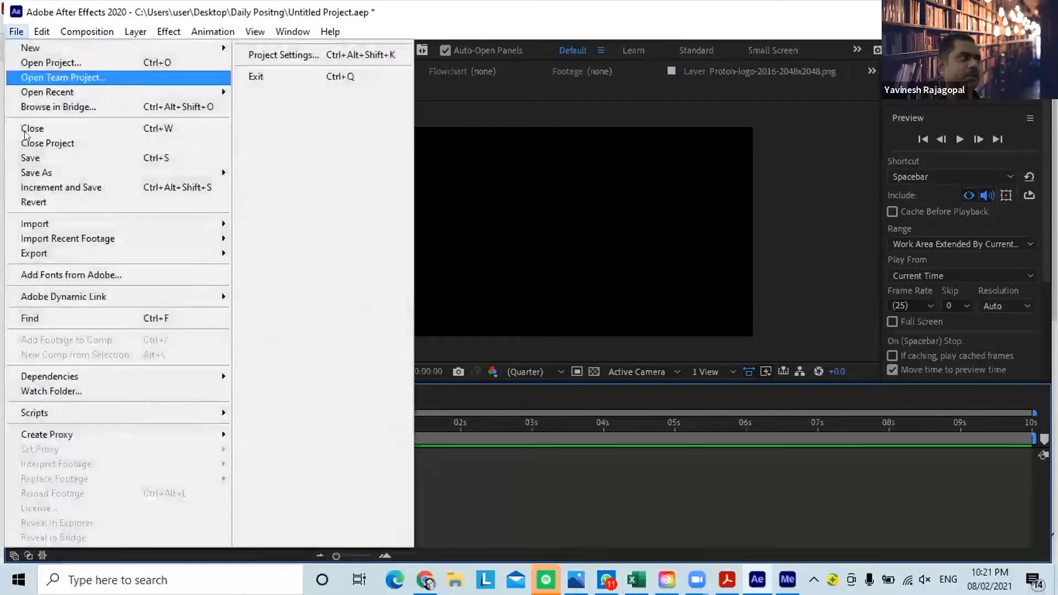
mouse_move(52, 254)
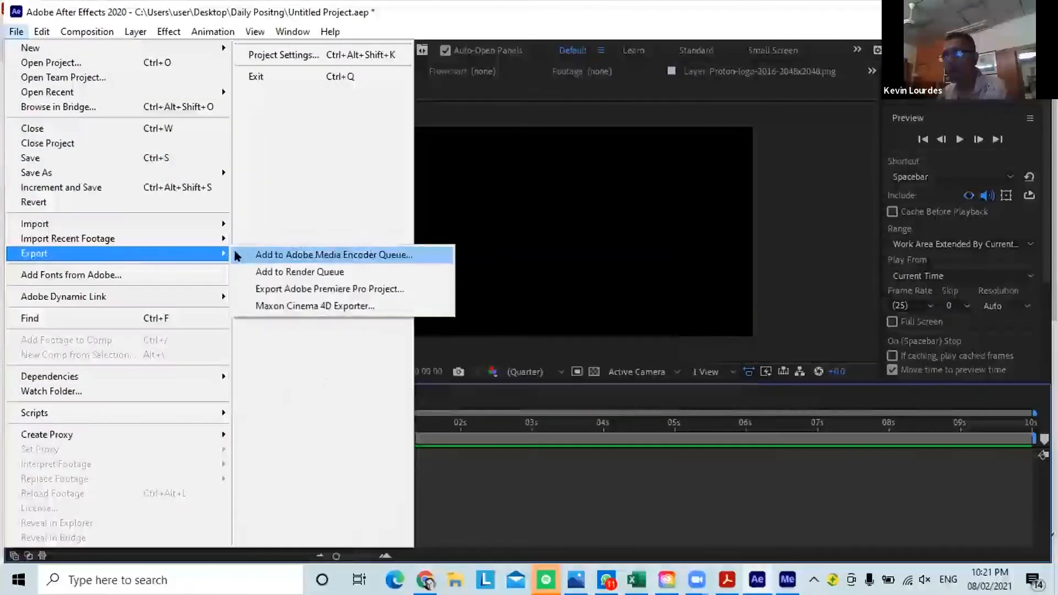
click(269, 272)
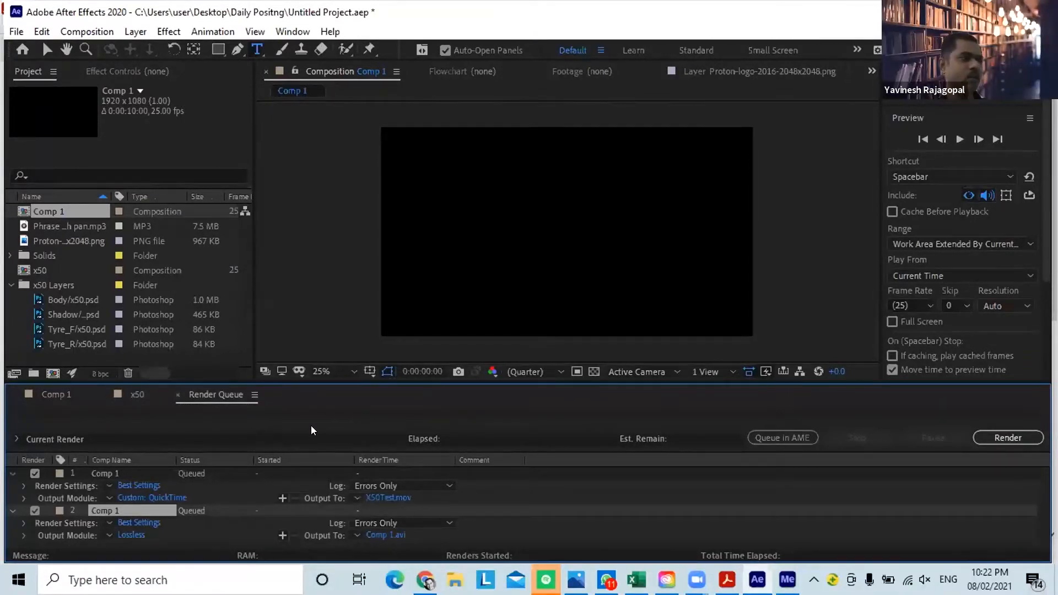
Remove the older Comp 1 item with the X50Test.mov output from the render queue.
click(101, 475)
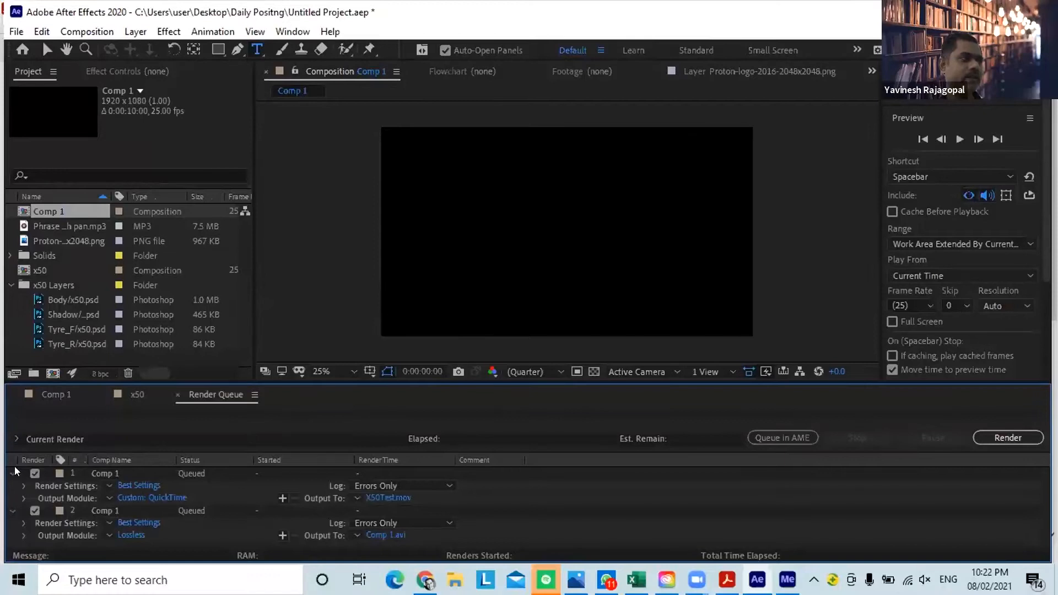
click(35, 473)
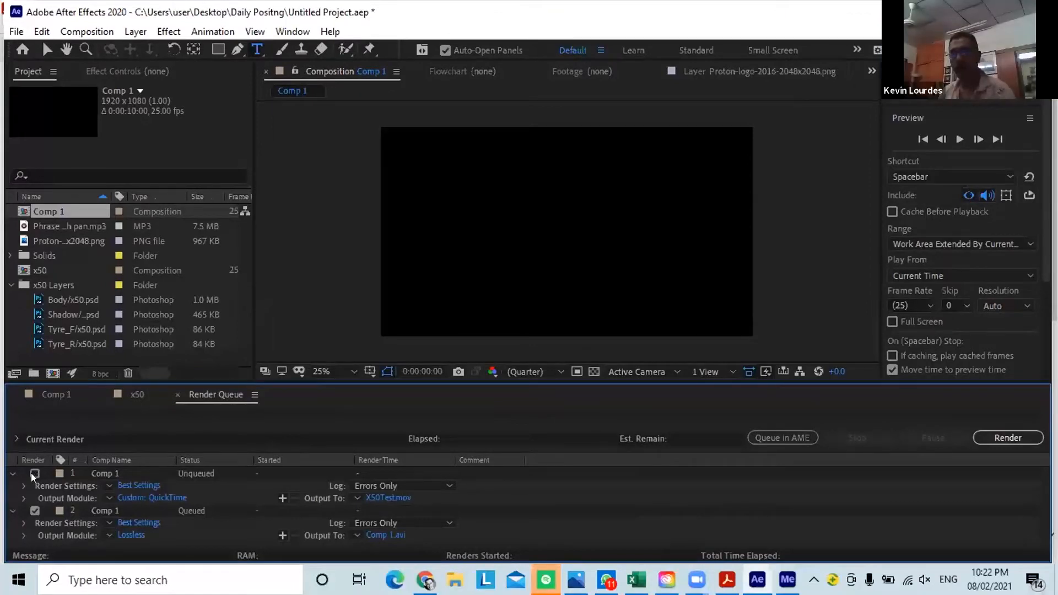
click(34, 474)
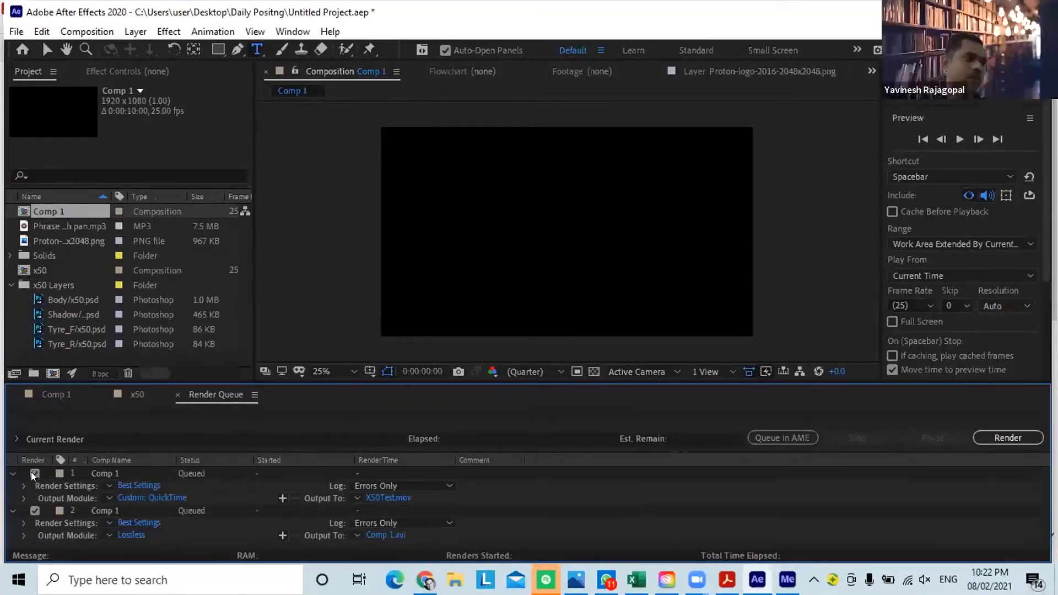
click(50, 215)
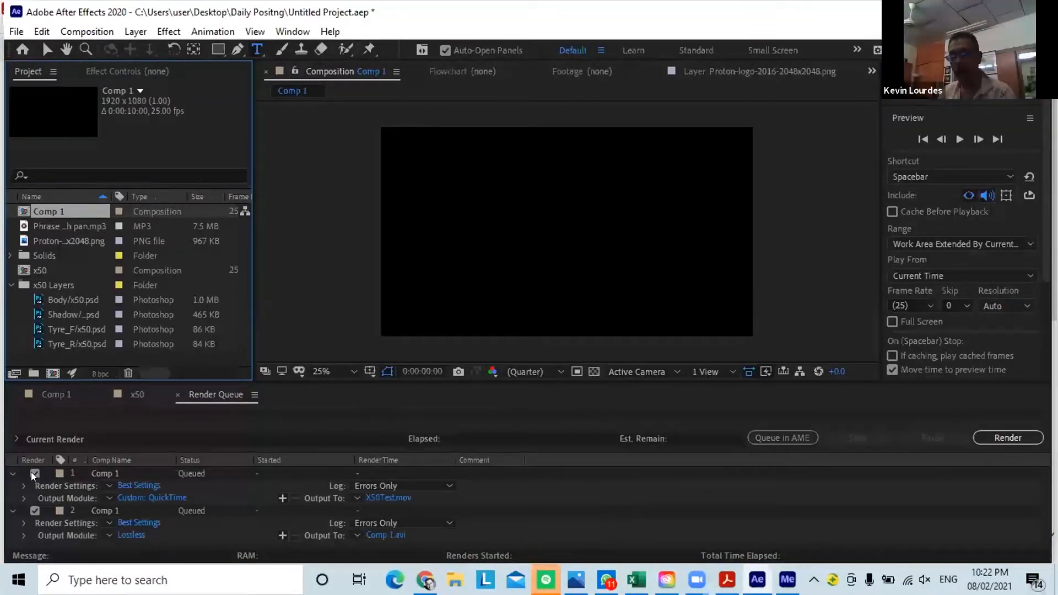
click(104, 475)
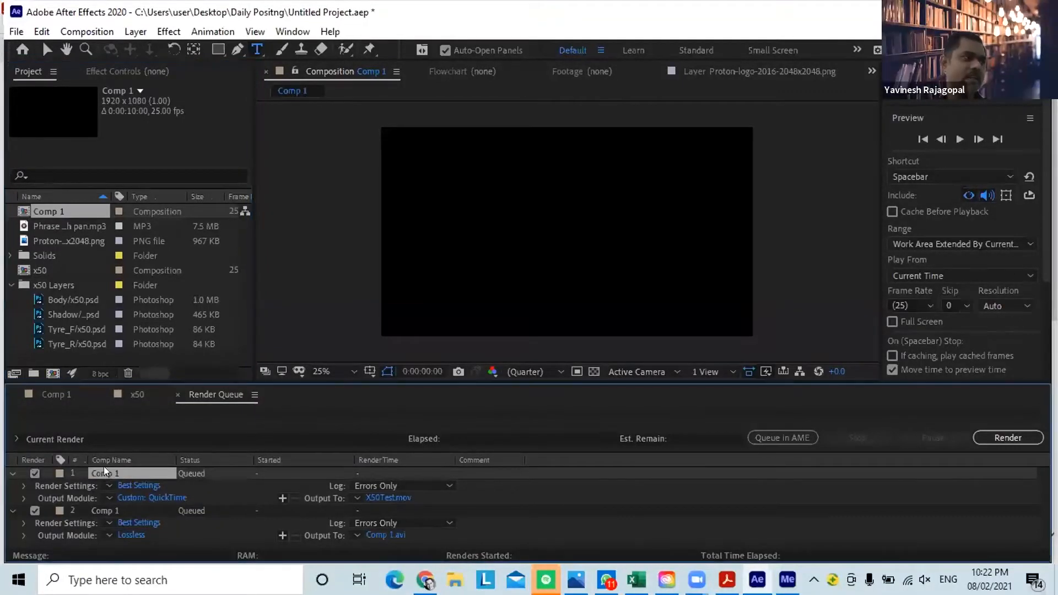
key(Delete)
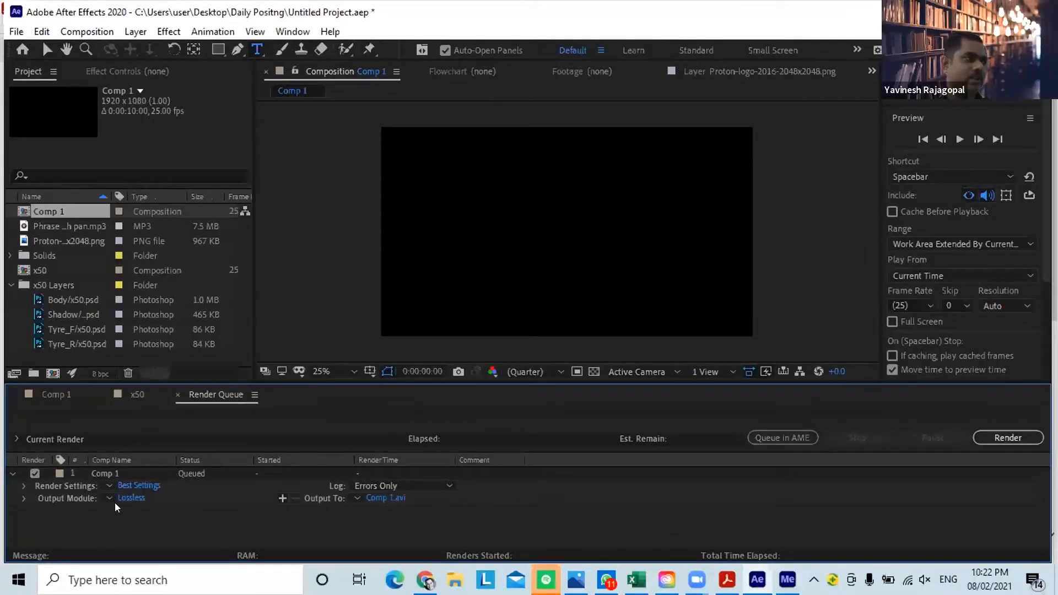
Set the output module format of the remaining Comp 1 render item to QuickTime.
click(137, 497)
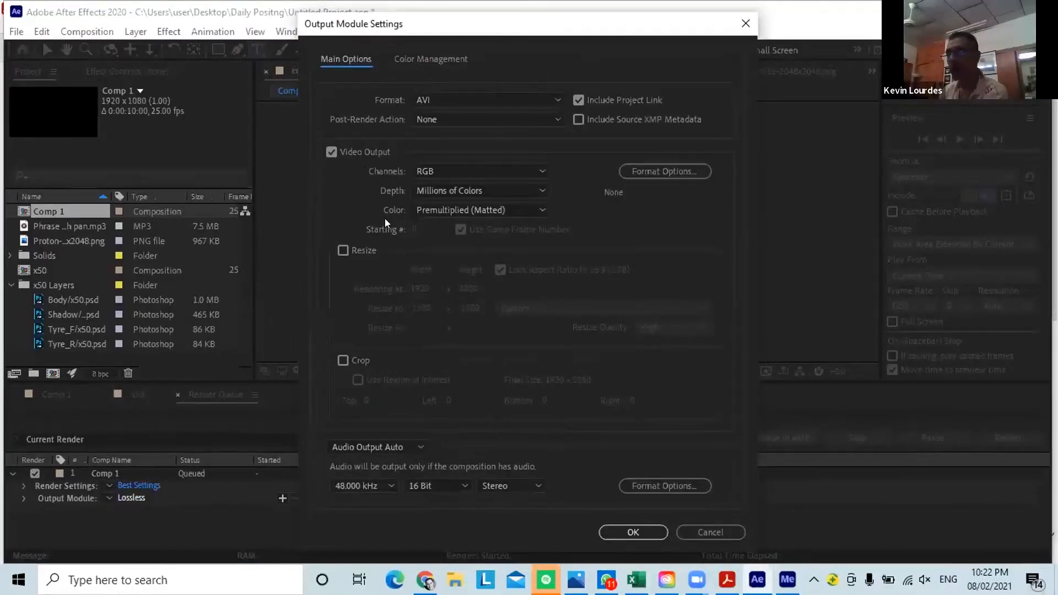
click(556, 100)
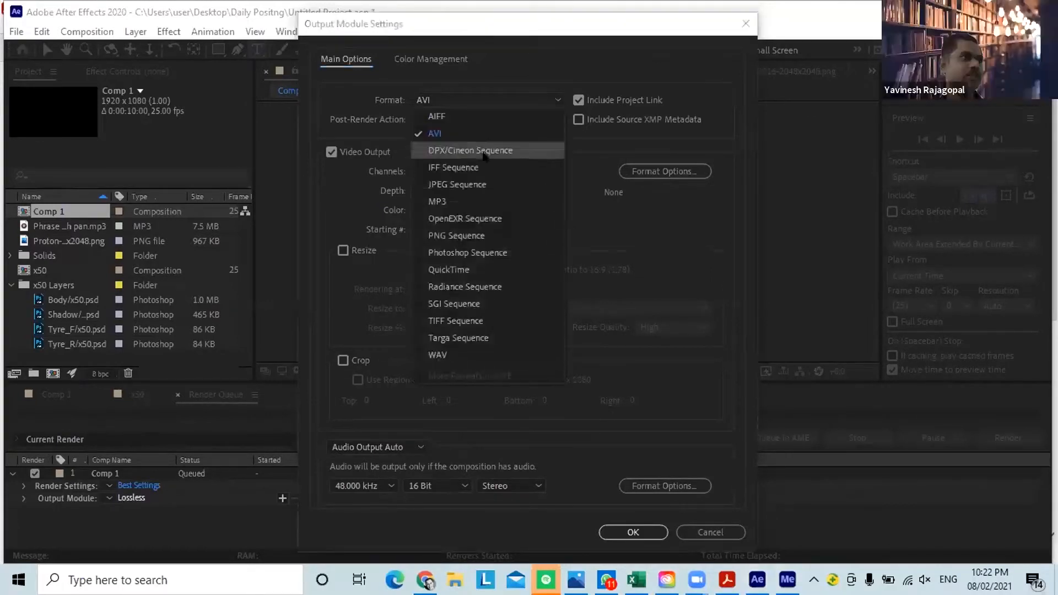
click(441, 268)
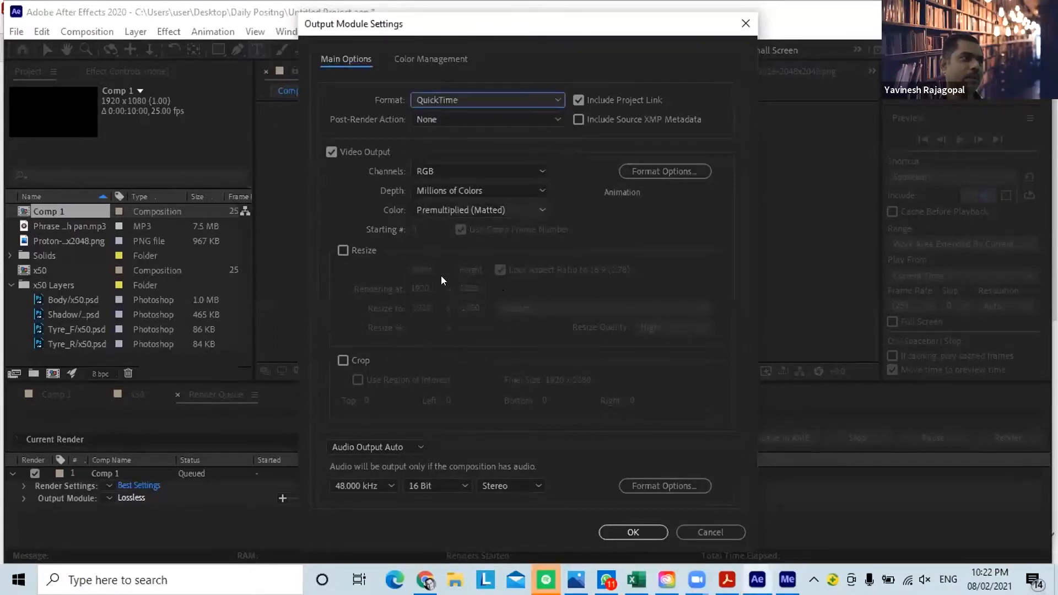
click(613, 534)
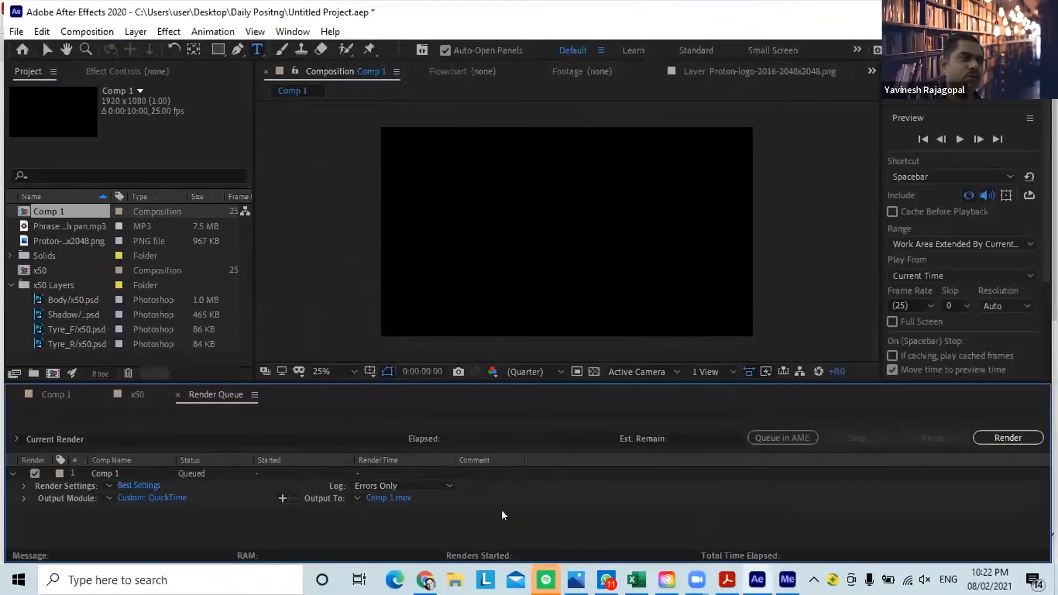
Set the output file to Comp 1.mov in the Desktop's Daily Positng folder and render the queued item.
click(374, 499)
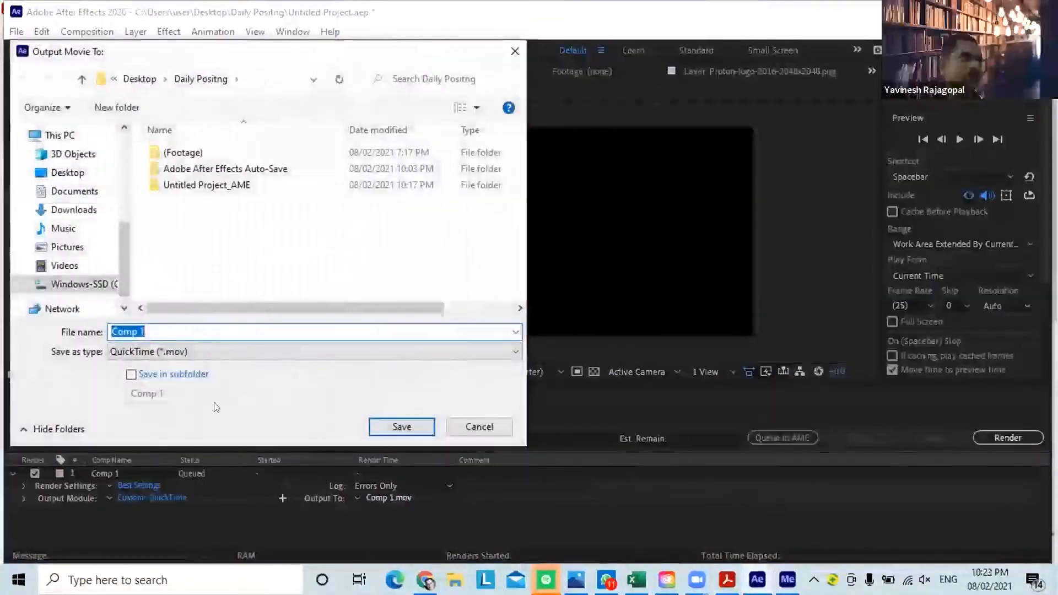
click(69, 173)
double_click(176, 159)
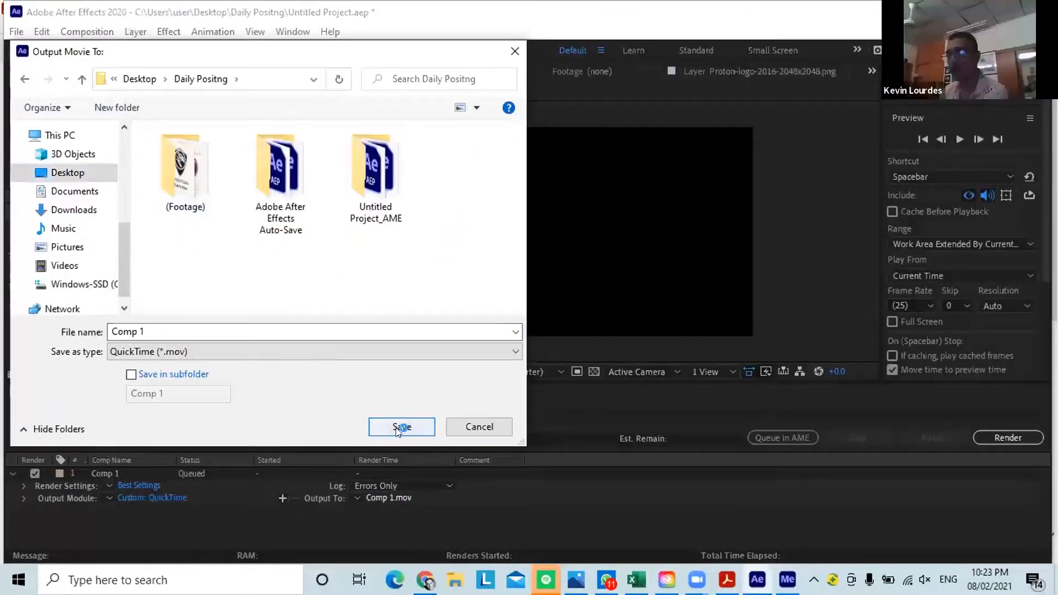
click(402, 427)
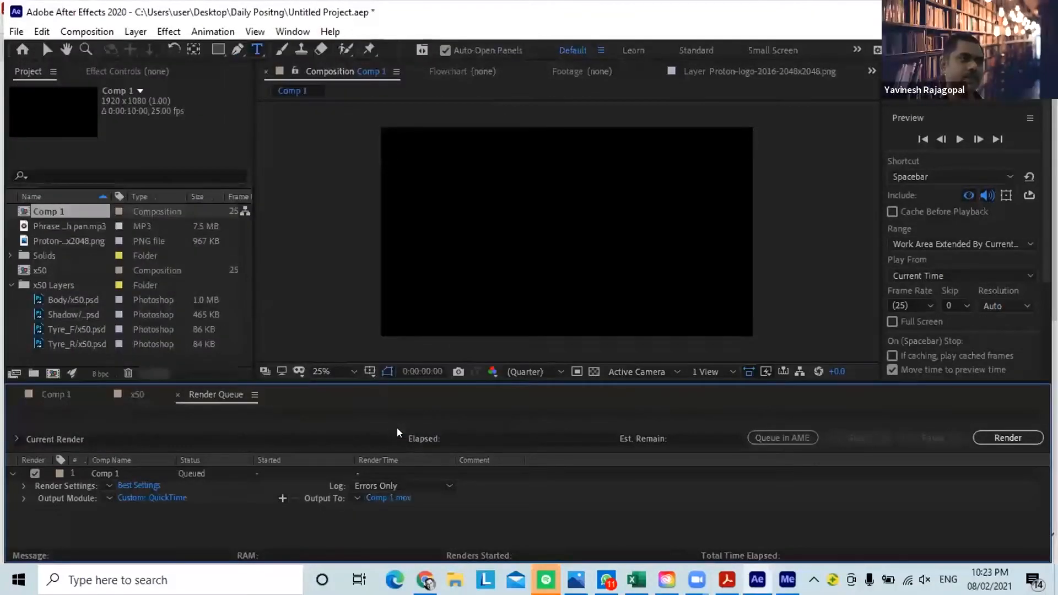
click(985, 435)
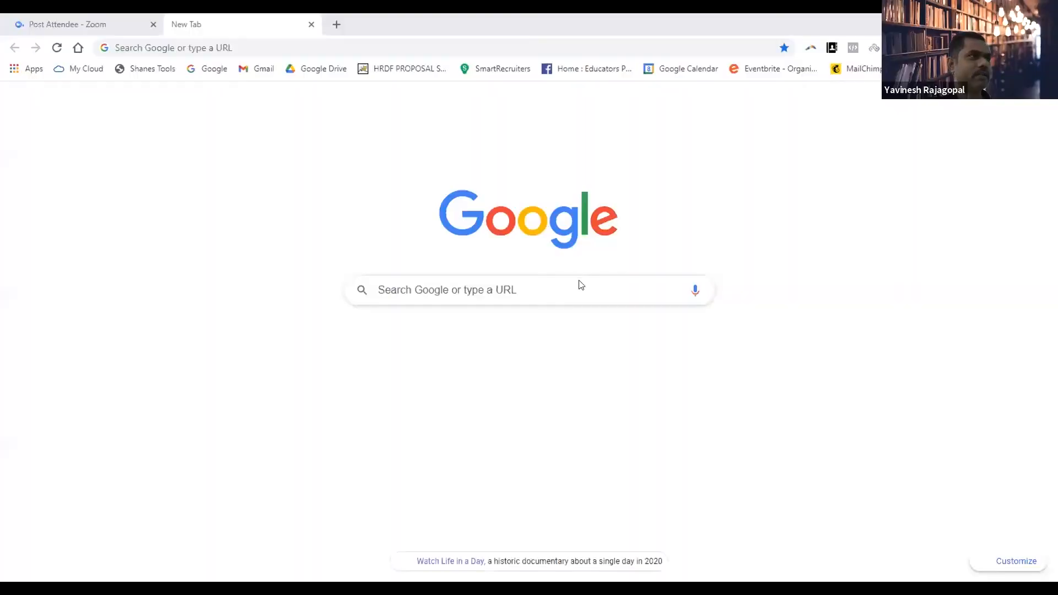
Search Google for "youtube audio library" in the browser and open the YouTube Audio library page.
click(559, 288)
text(yo)
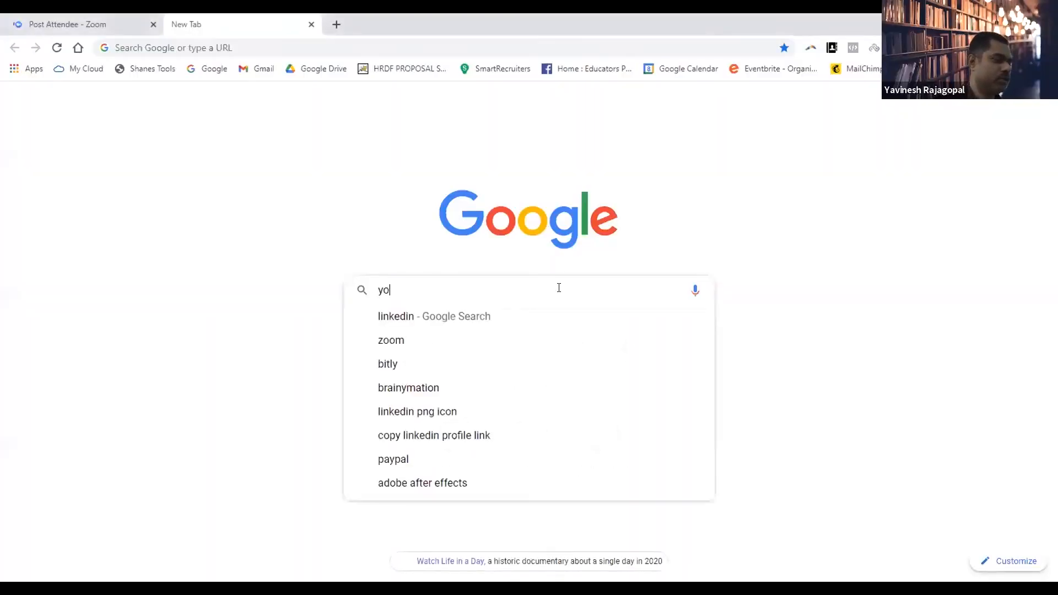
text(utube audio lib)
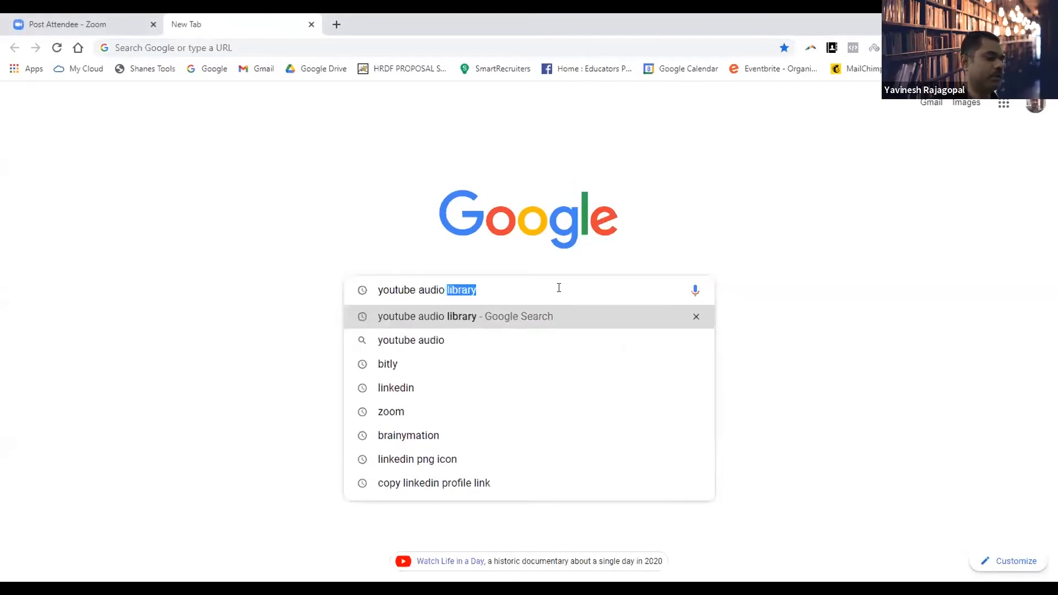
text(rary)
key(Return)
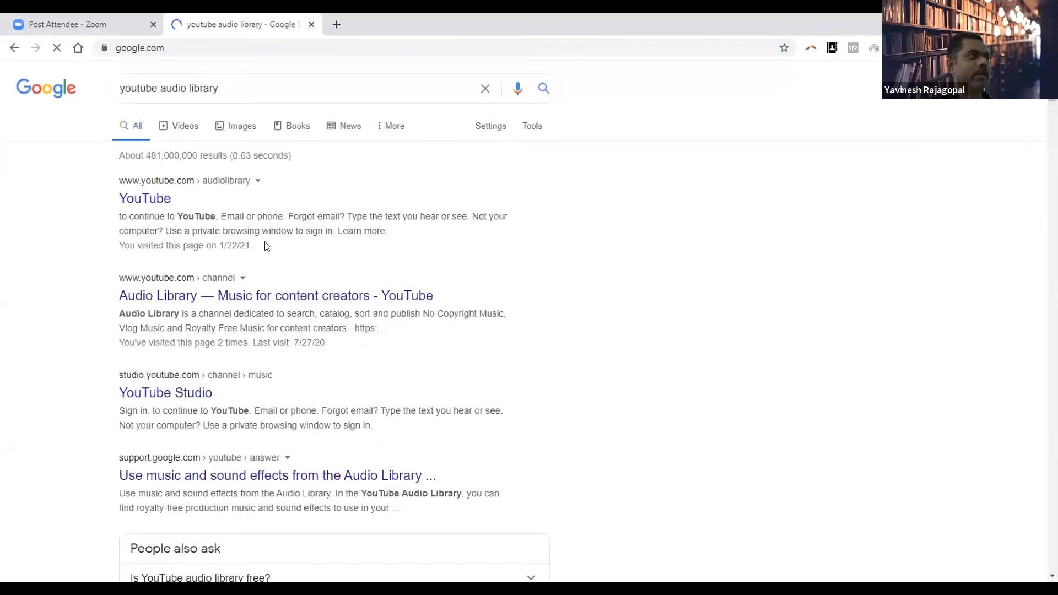
click(149, 200)
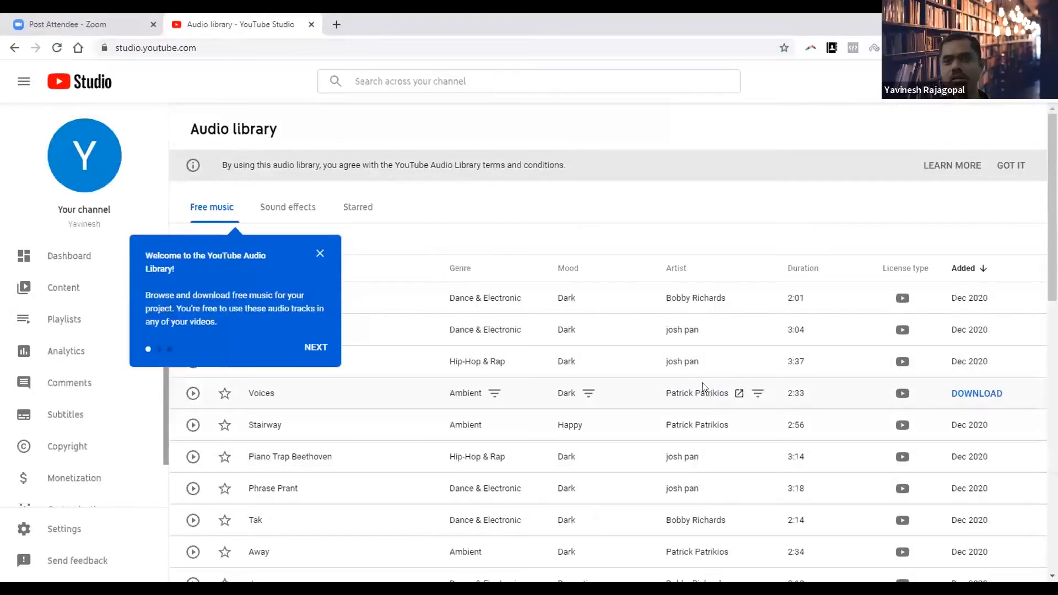
Dismiss the Audio Library welcome tip and filter the free music by the Dance & Electronic genre.
click(319, 255)
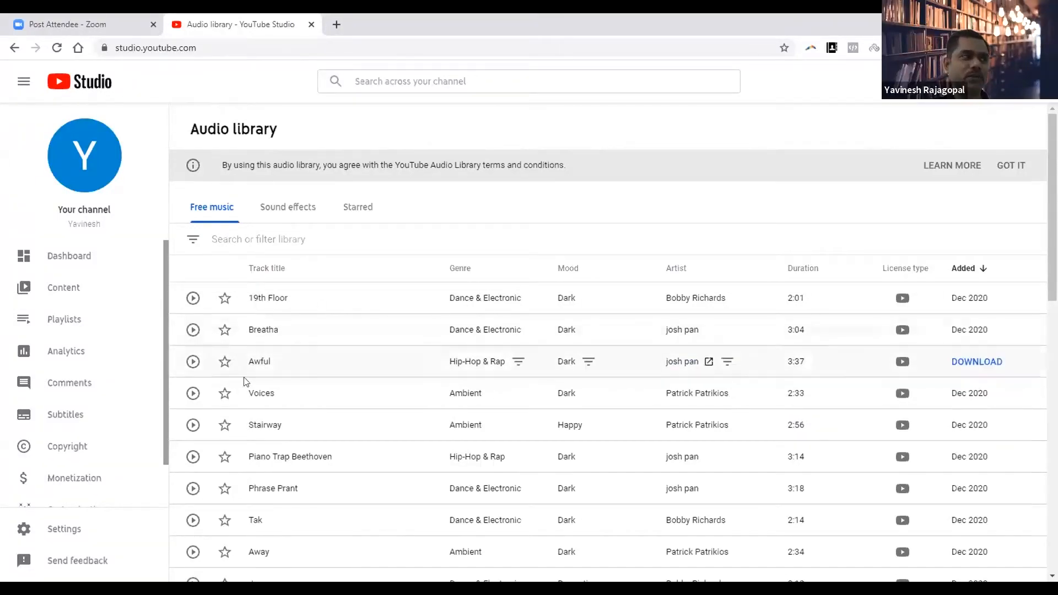
click(192, 242)
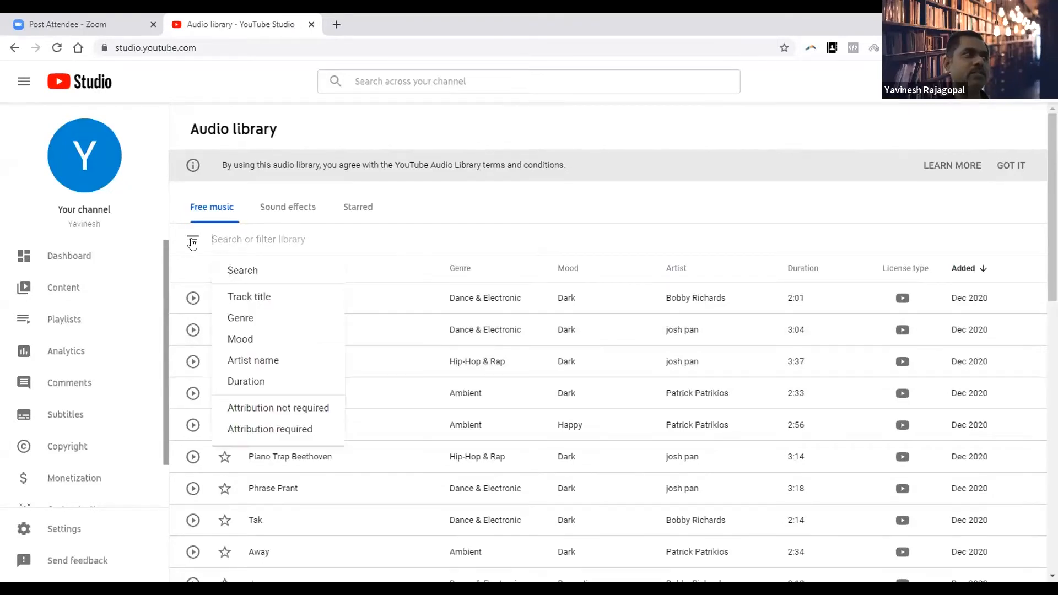
click(242, 319)
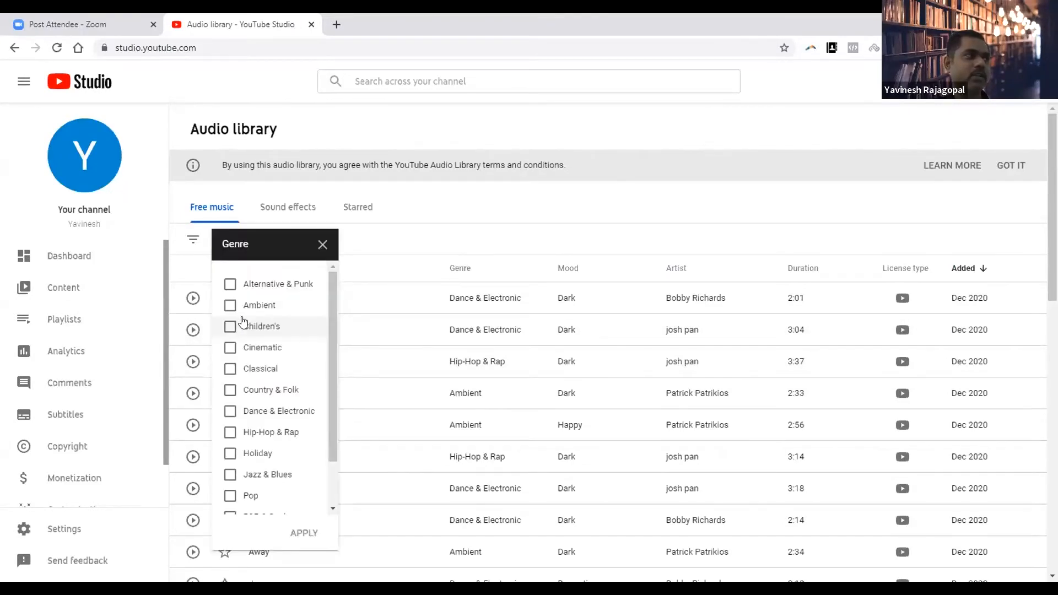
click(229, 412)
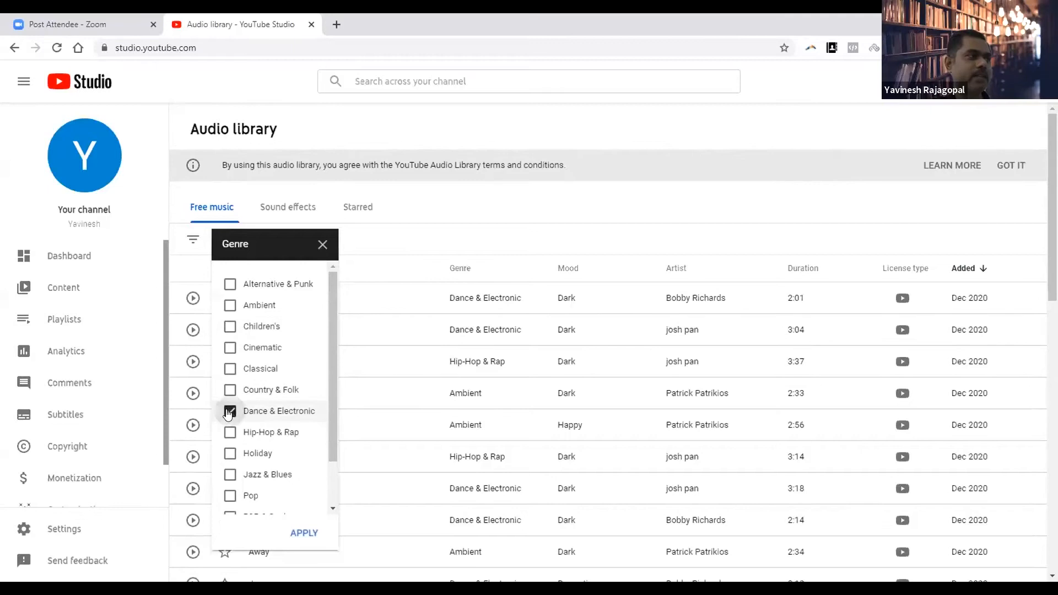
click(301, 533)
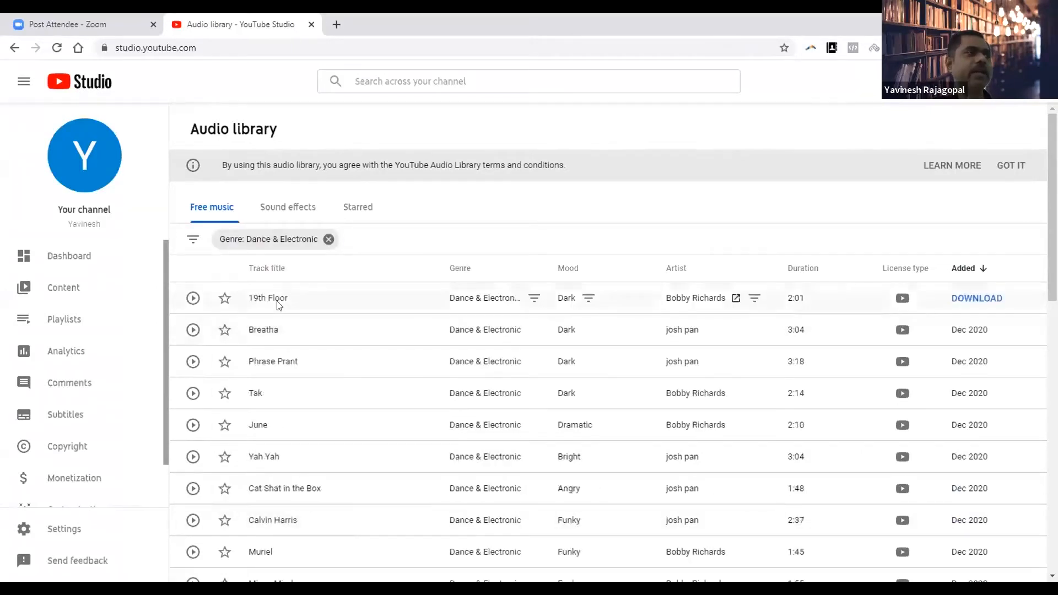
Listen briefly to the track Tak, pause it and close the Audio library page.
click(192, 393)
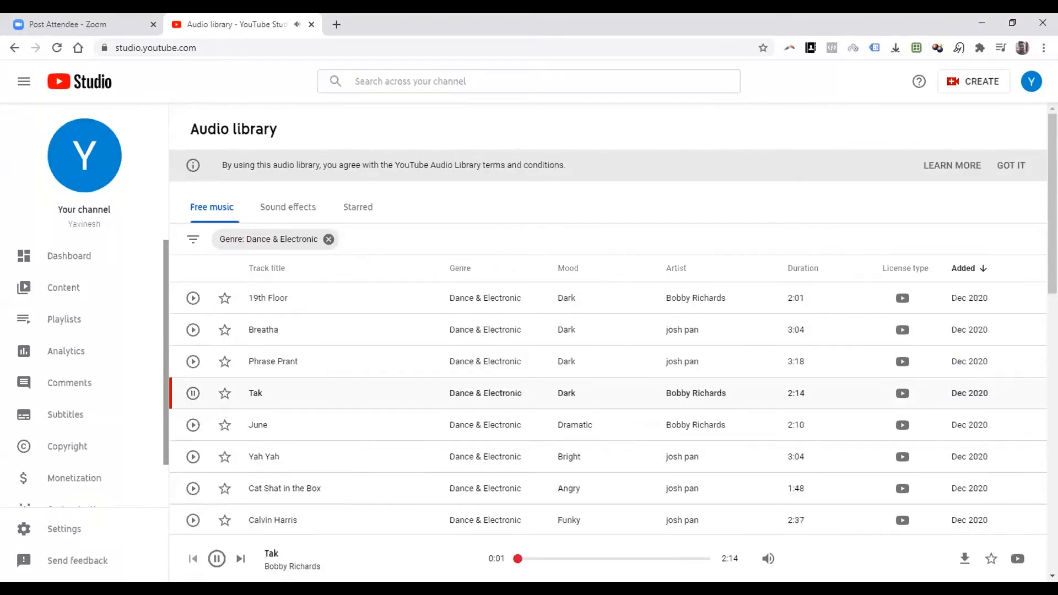
click(192, 393)
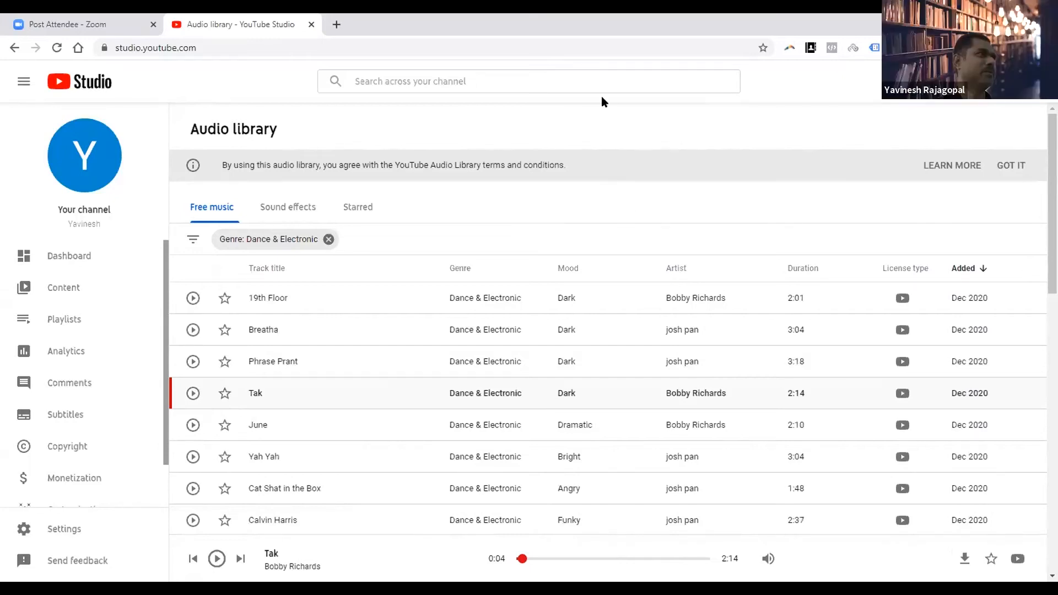
click(308, 24)
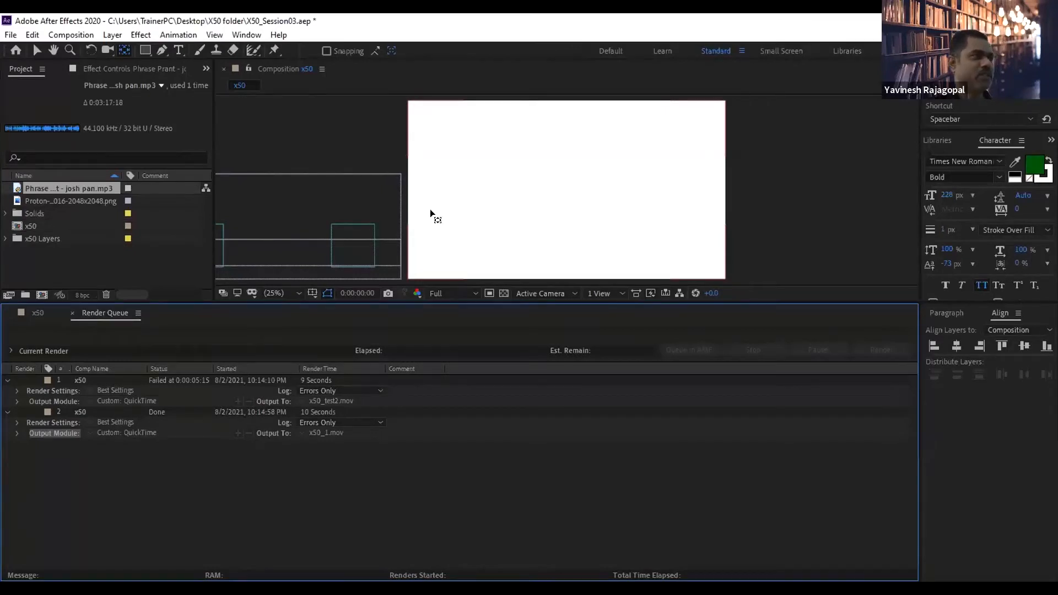
In After Effects, show the x50 composition's timeline, preview the animation and mute the Phrase Prant music layer.
click(37, 312)
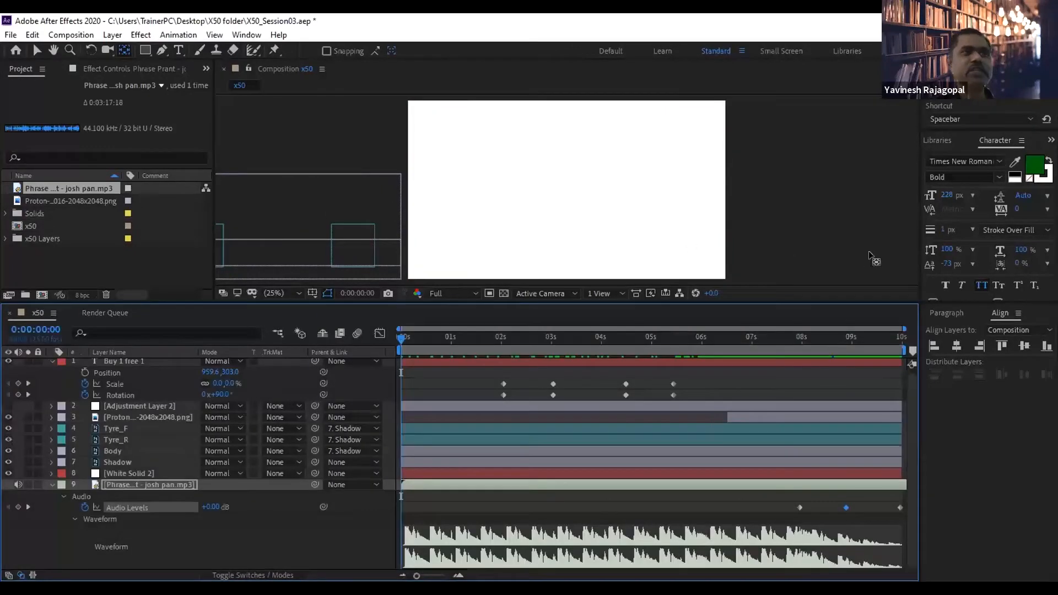
key(space)
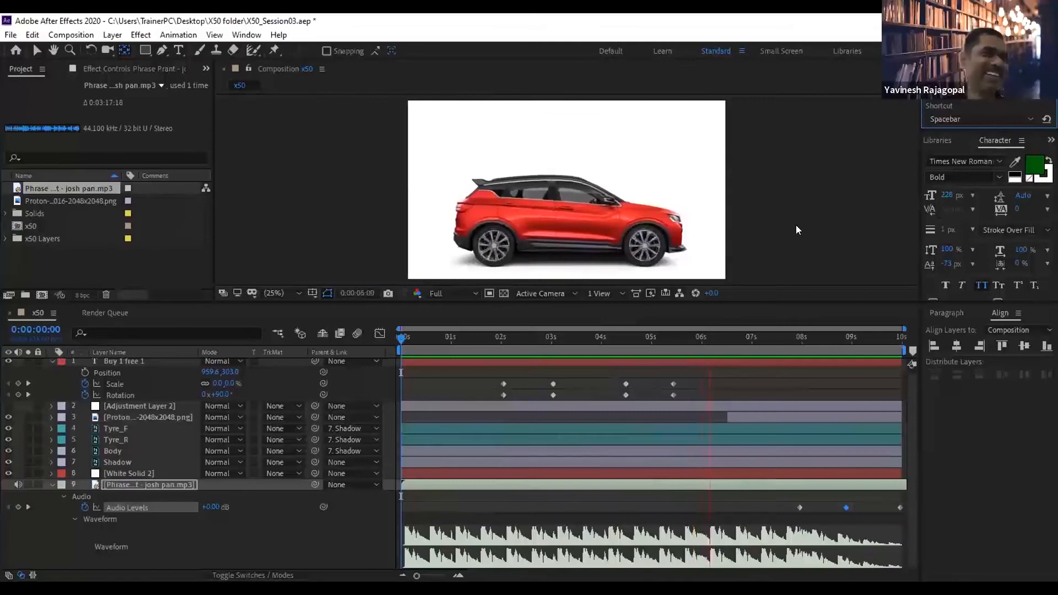
click(17, 485)
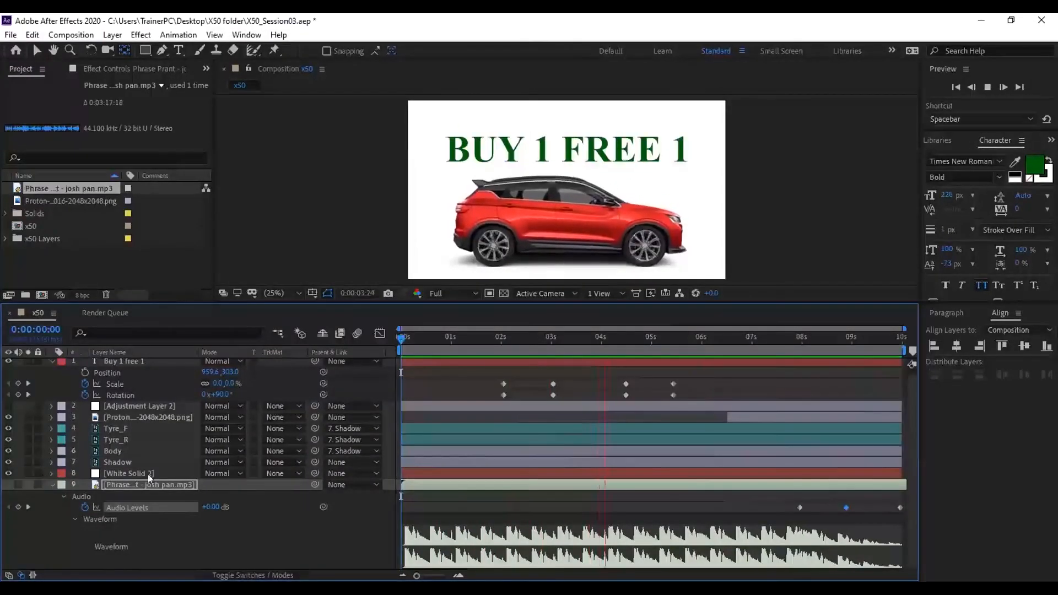
Move the Buy 1 free 1 layer's first Scale and Rotation keyframes to about 1 s and the last ones to about 7 s.
drag(521, 335, 553, 337)
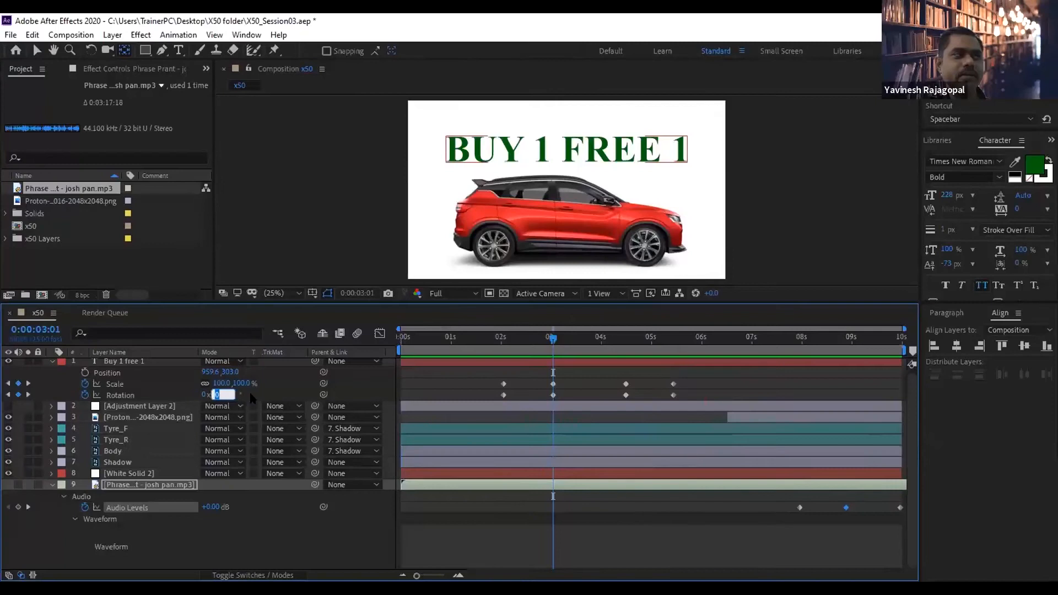
click(187, 401)
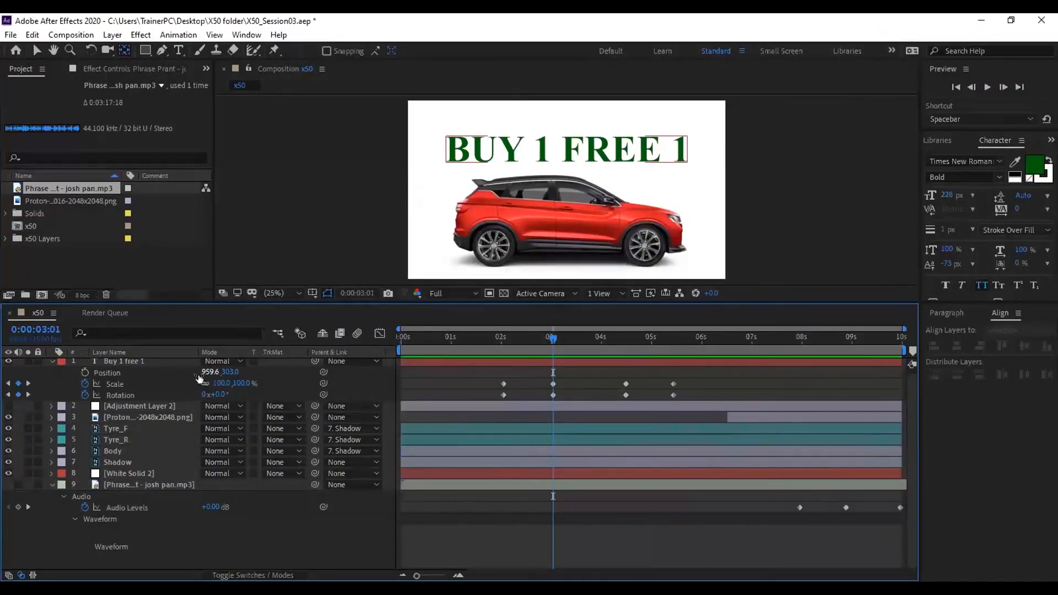
scroll(137, 441, up, 1)
click(121, 364)
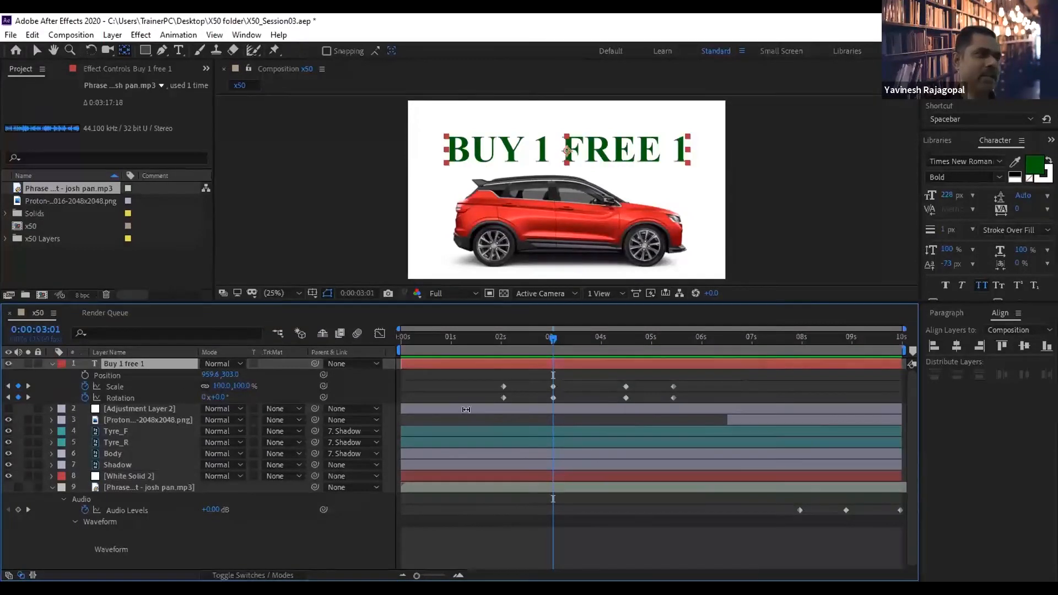
mouse_move(547, 339)
mouse_down()
mouse_move(503, 338)
mouse_move(551, 339)
mouse_move(527, 338)
mouse_up()
key(space)
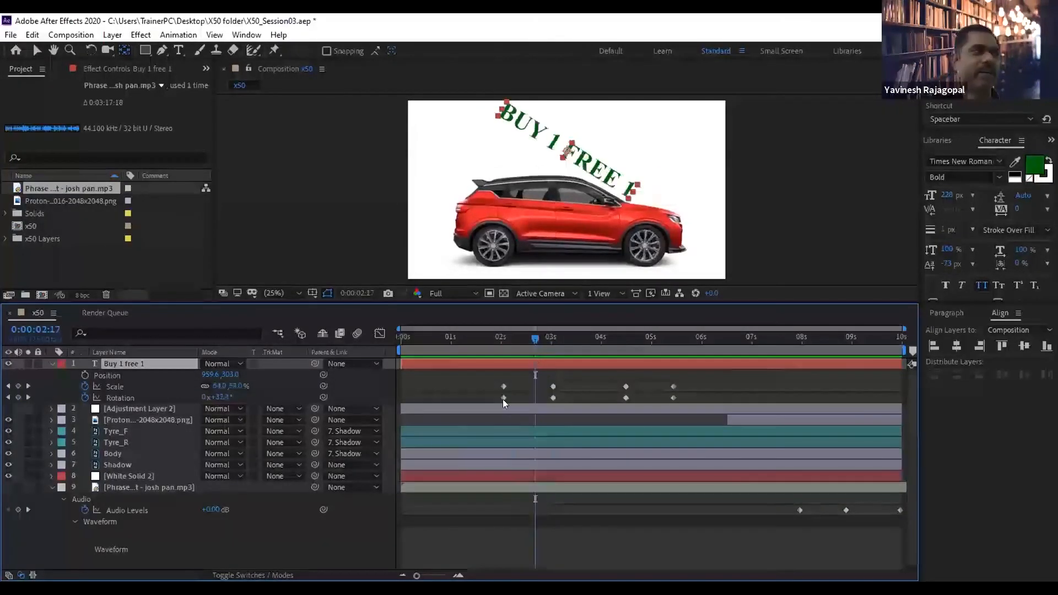
drag(478, 374, 581, 418)
drag(662, 379, 753, 396)
Apply Easy Ease to all Scale and Rotation keyframes of the Buy 1 free 1 layer.
drag(617, 409, 791, 436)
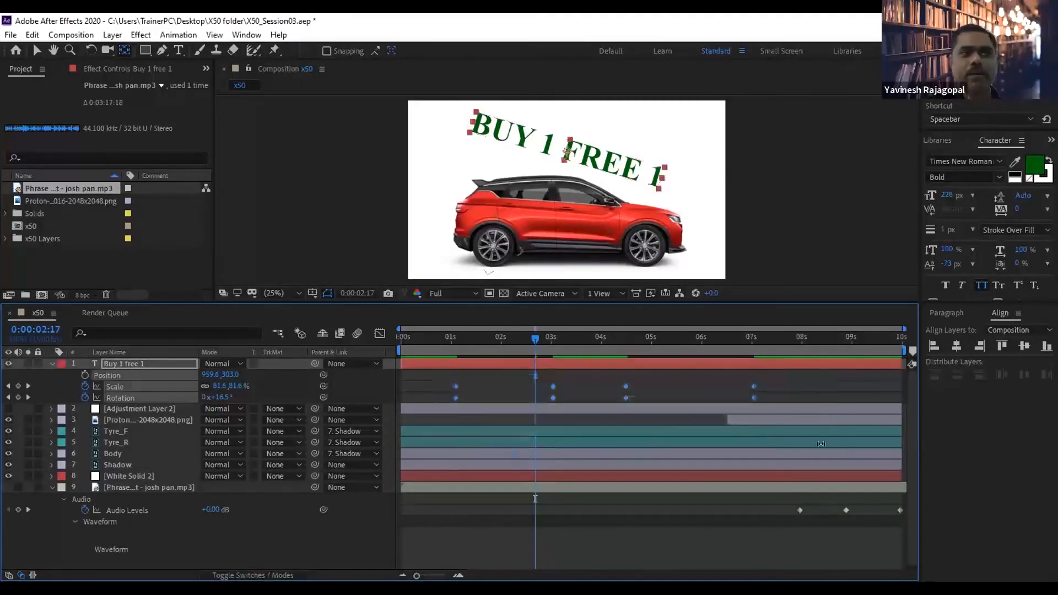
right_click(625, 386)
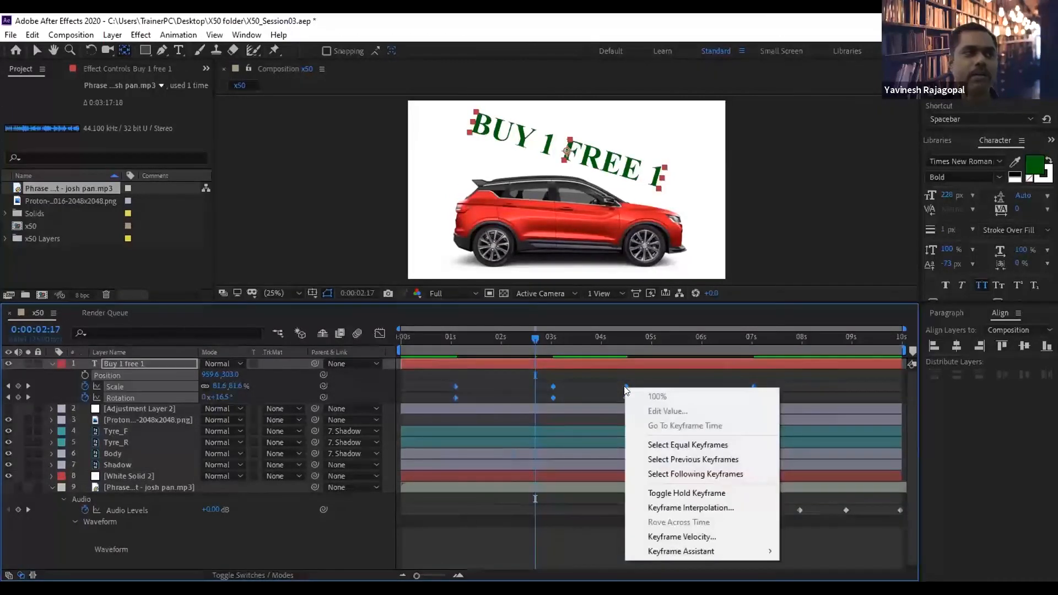
mouse_move(664, 552)
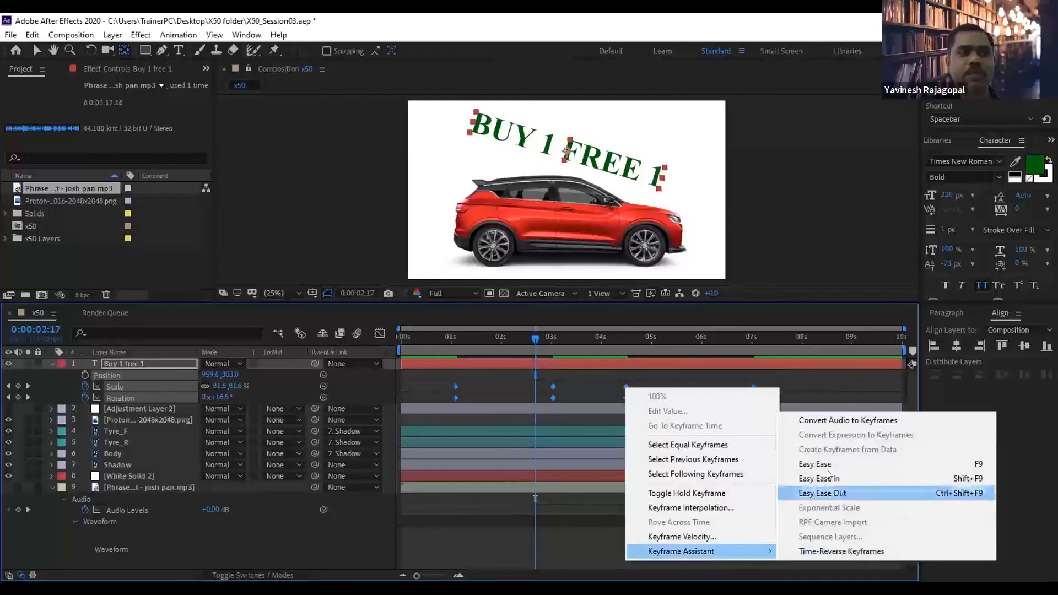
click(978, 466)
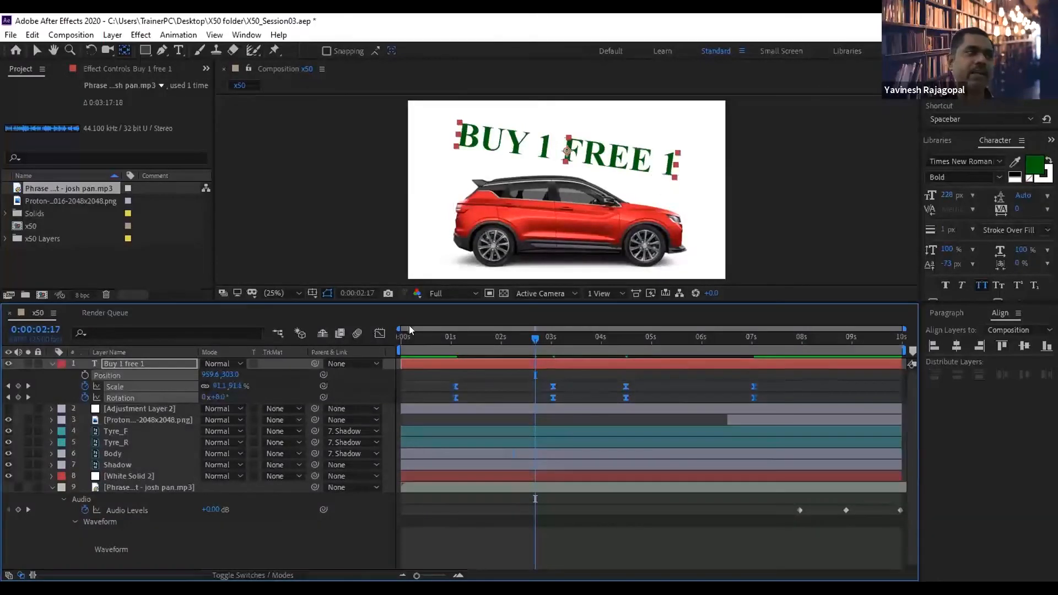
Show the Scale and Rotation speed curves of the Buy 1 free 1 layer together in the Graph Editor.
click(379, 332)
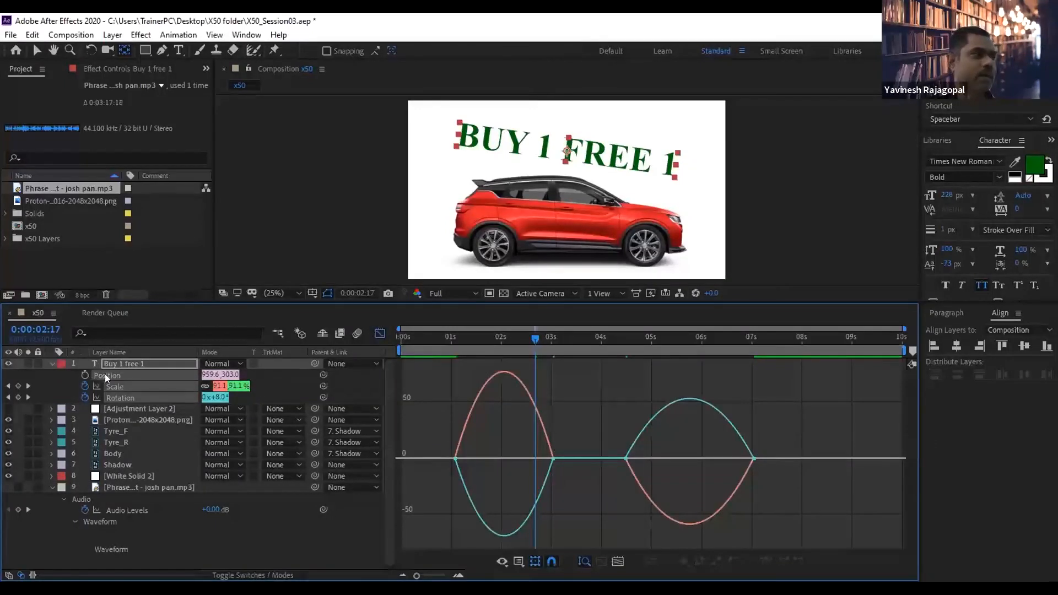
click(118, 362)
click(117, 386)
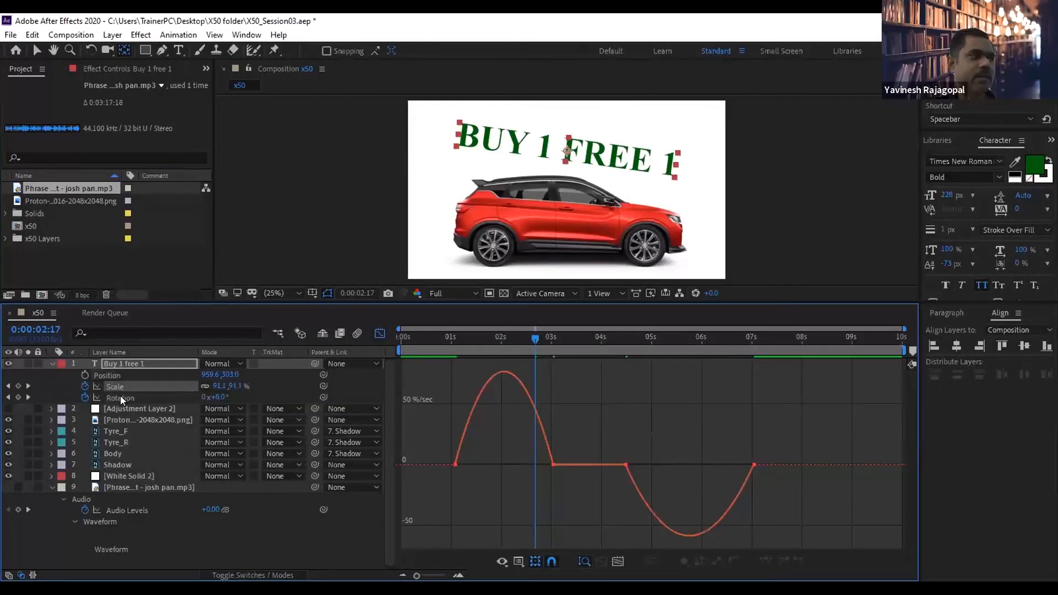
shift+click(121, 396)
Extend the influence of both keyframe pairs so the speed curves peak sharply at about 2.2 s and 5.8 s, and preview the animation.
drag(441, 449, 510, 460)
drag(619, 445, 776, 486)
drag(730, 458, 691, 457)
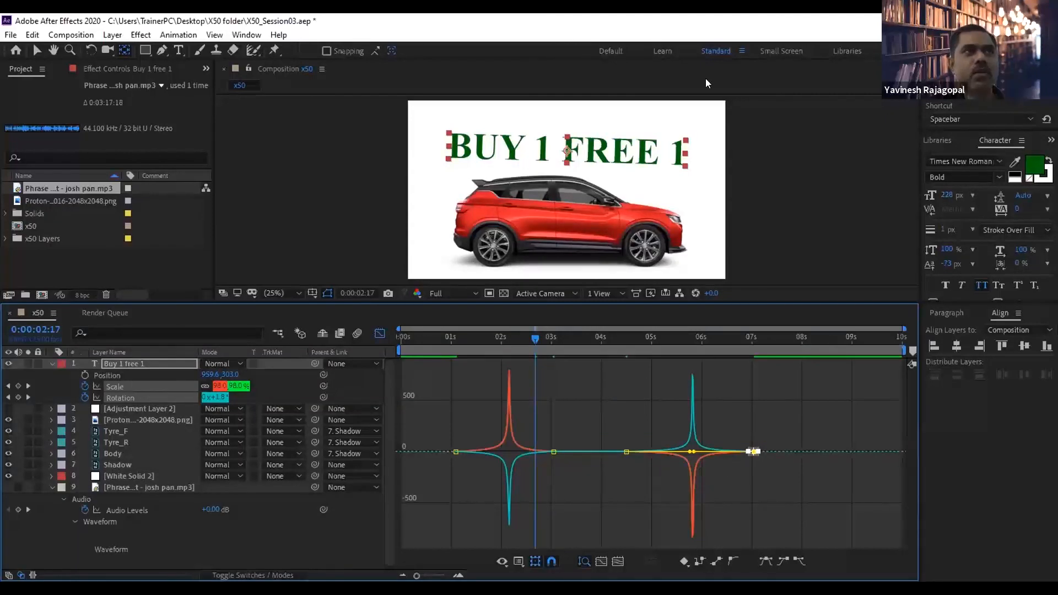
key(space)
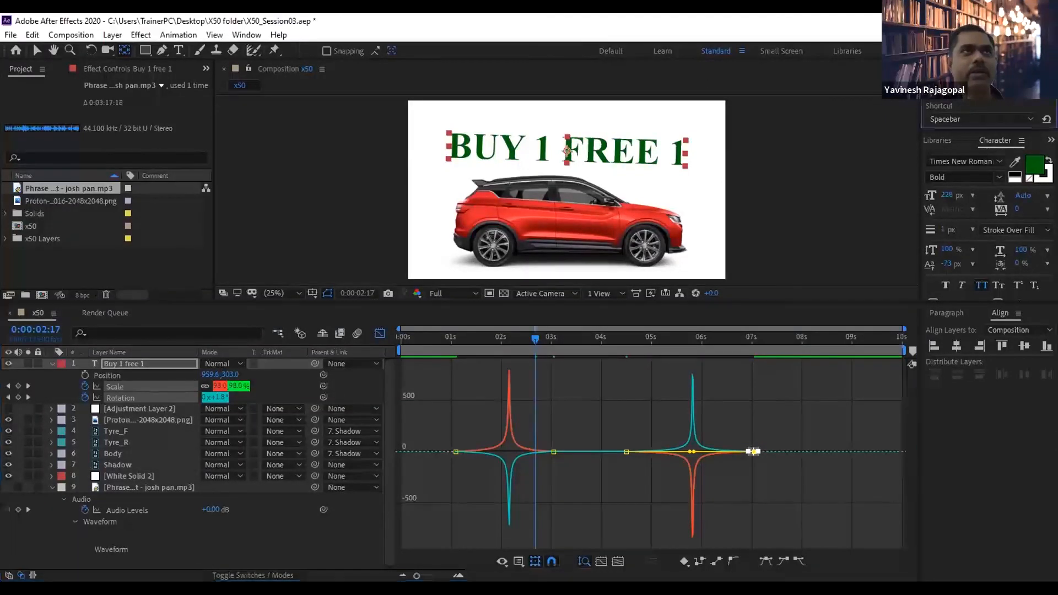